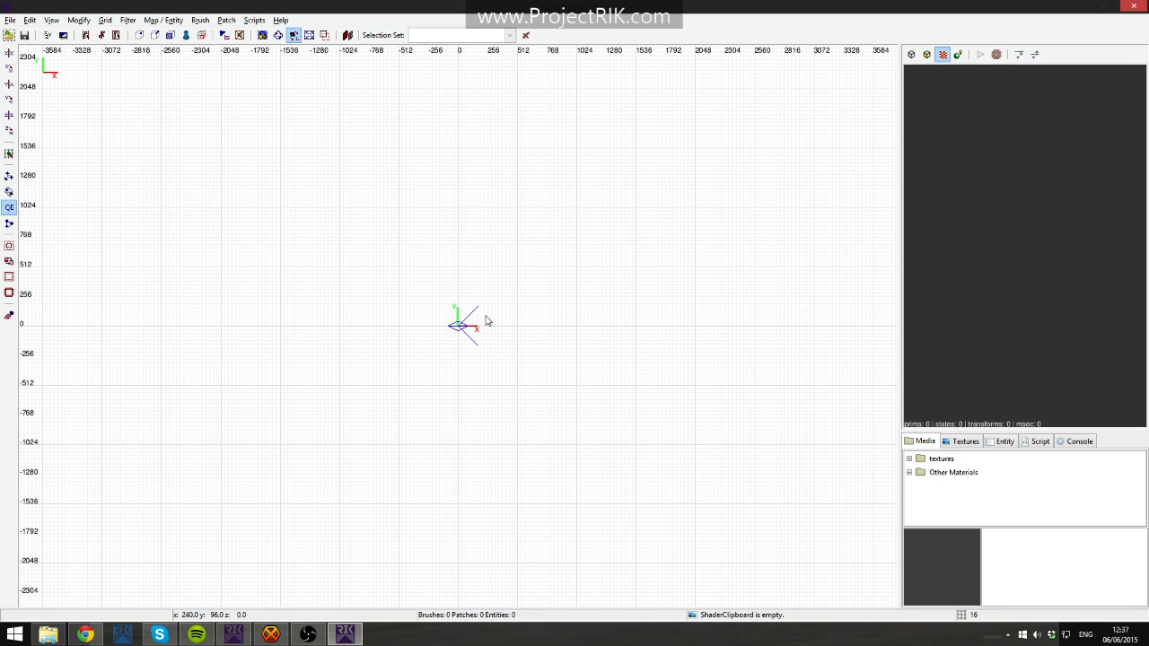
right_drag(388, 277, 348, 296)
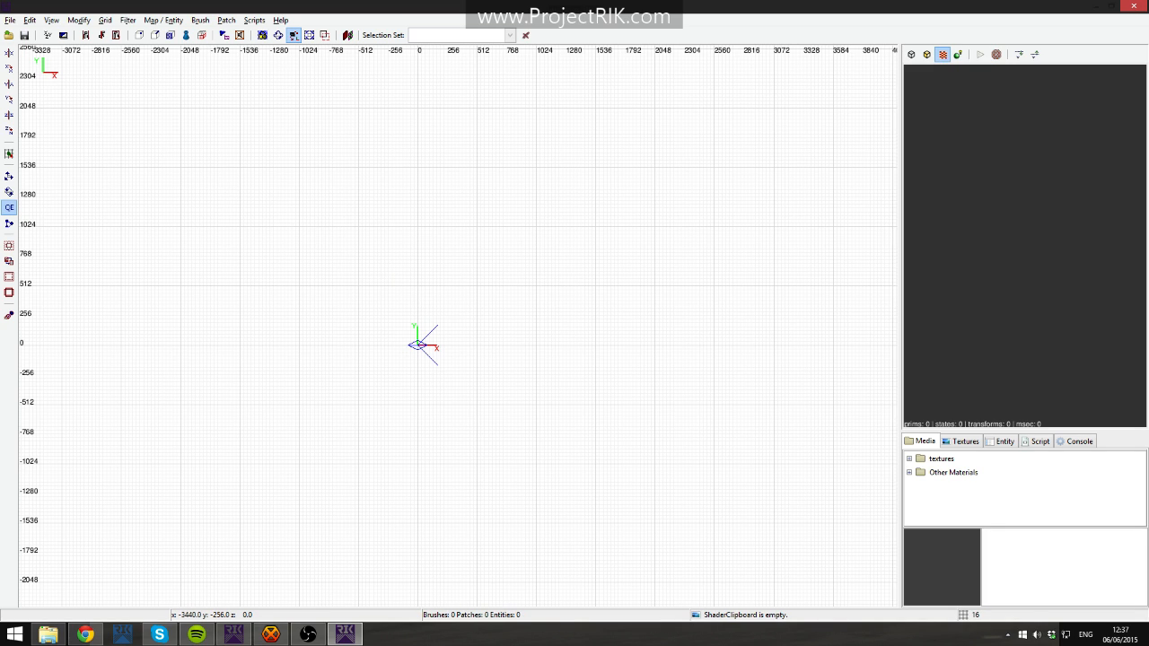
key(XF86AudioLowerVolume)
Open the projectrik folder in File Explorer, locate RIKdev.exe and close the folder window again.
click(1052, 636)
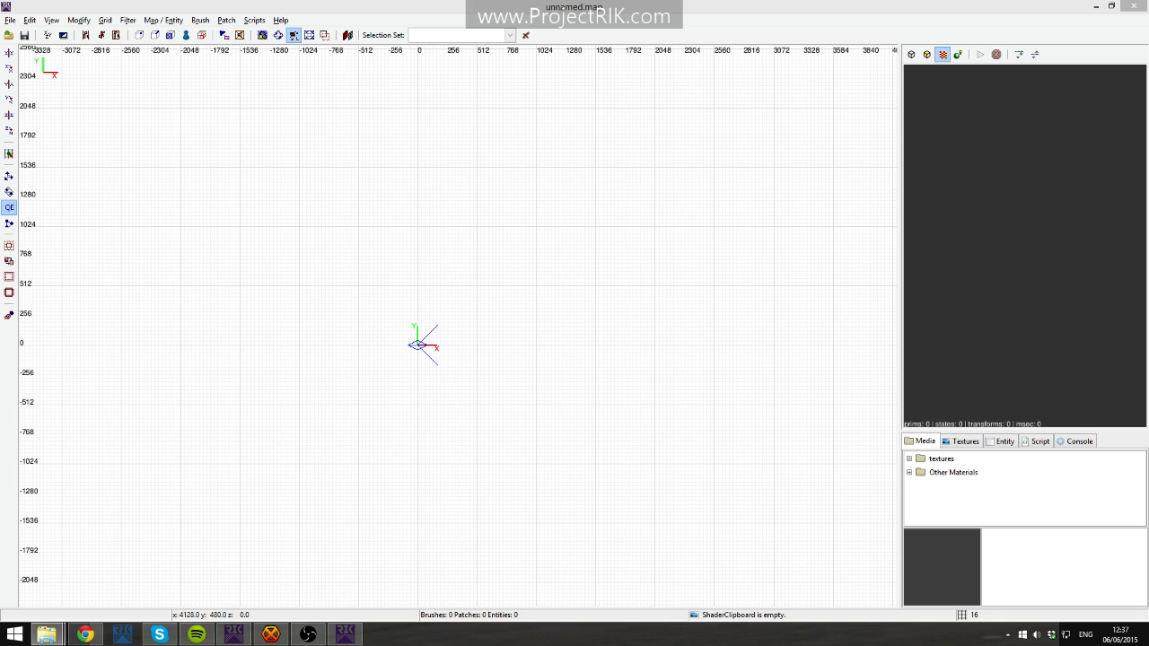
drag(1148, 100, 463, 54)
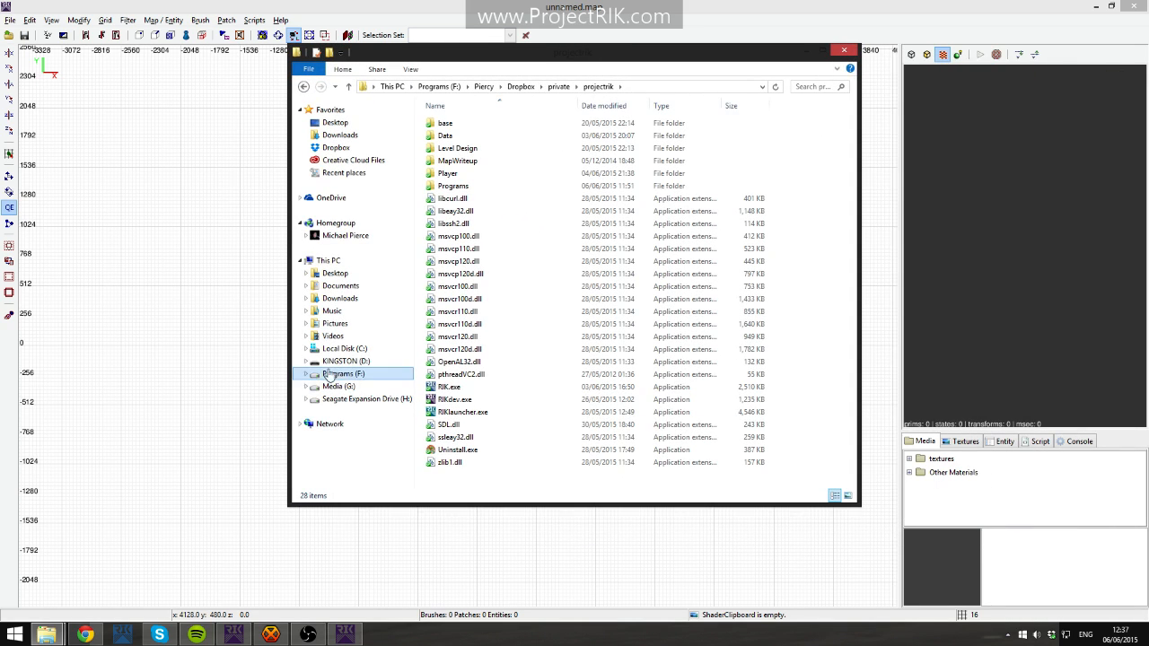
click(455, 400)
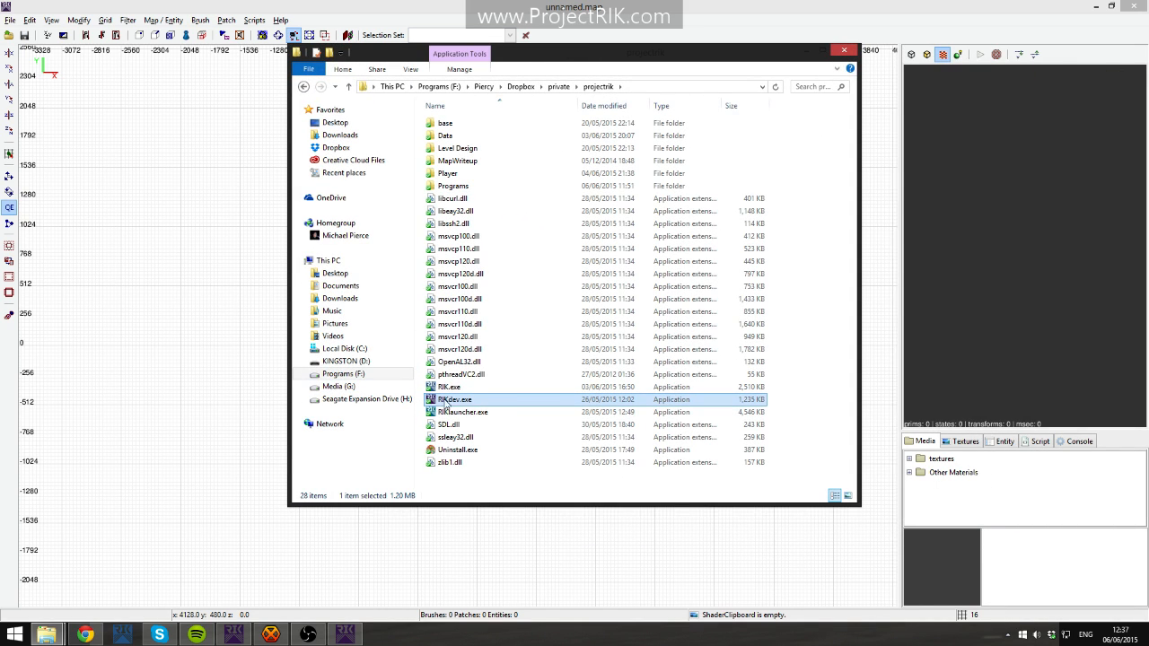
click(839, 53)
Bring up the Level Design launcher window to examine its map list and compile options, and put it away again.
click(232, 634)
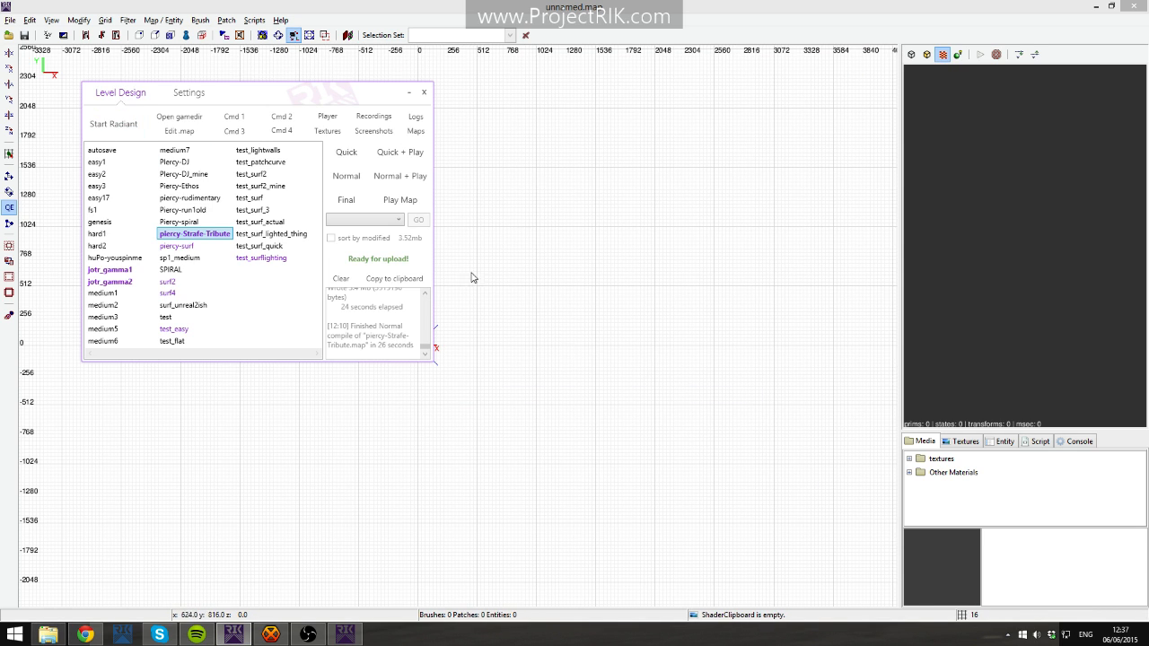
click(408, 94)
right_drag(456, 322, 461, 324)
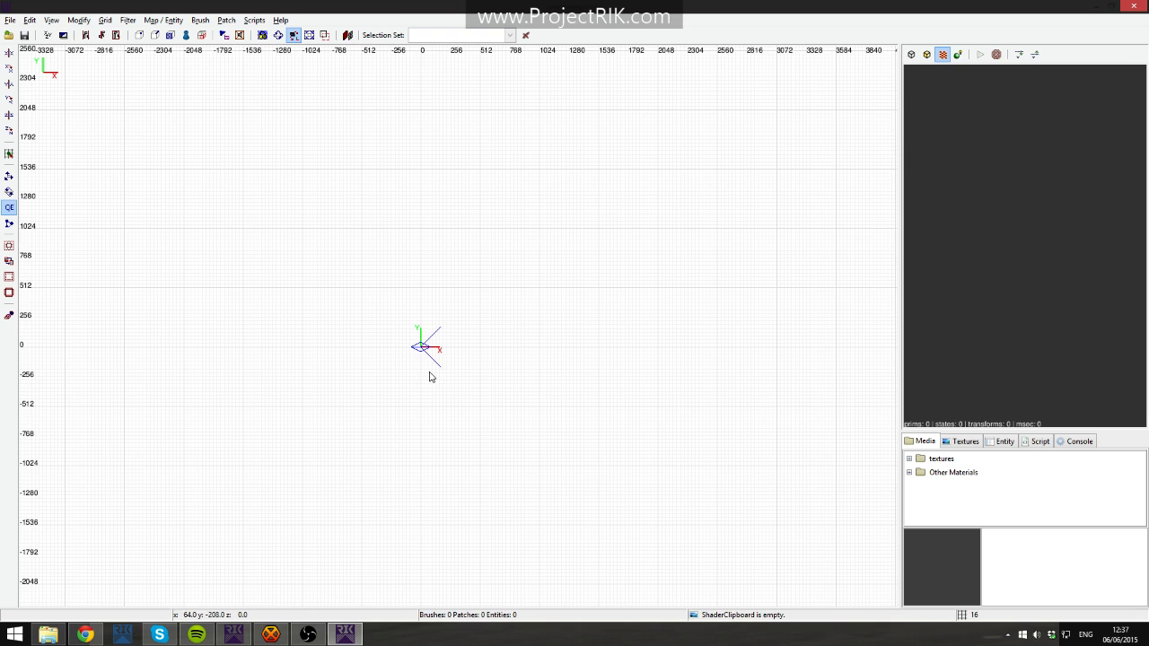
click(244, 637)
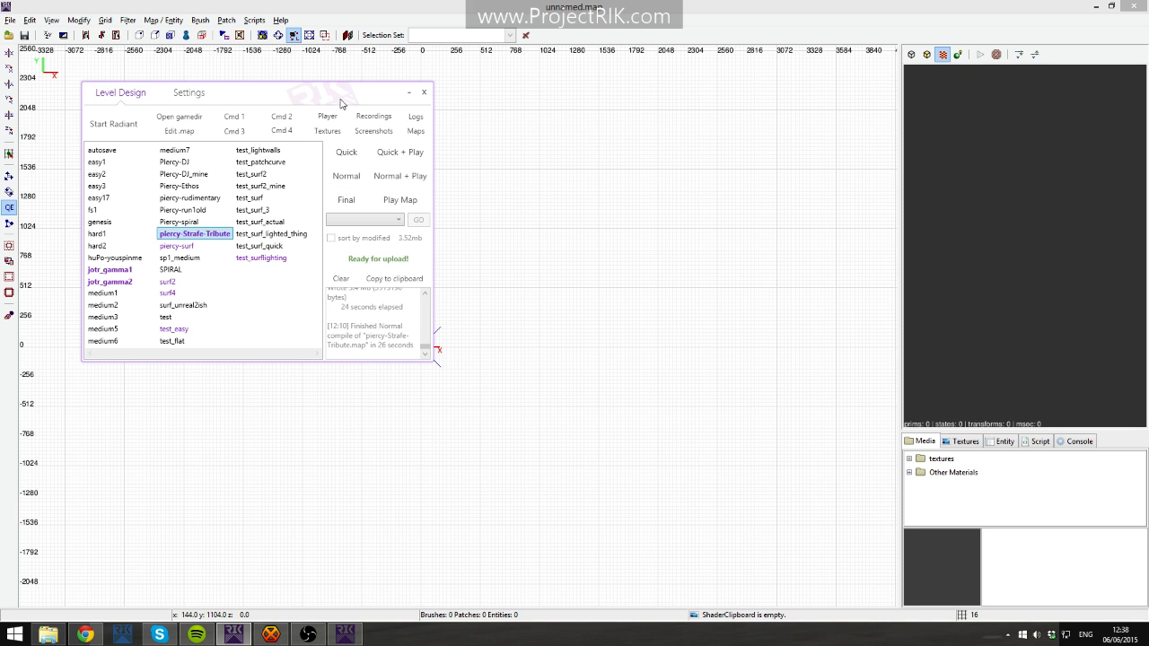
drag(332, 115, 364, 211)
click(451, 192)
Draw a brush about 960 by 1024 units in the top (XY) view beside the origin.
mouse_move(505, 276)
right_down()
mouse_move(401, 266)
mouse_move(538, 277)
mouse_move(536, 264)
right_up()
mouse_move(397, 265)
mouse_down()
mouse_move(549, 370)
mouse_move(510, 384)
mouse_up()
Fly the camera toward and away from the brush to examine it in the 3D view.
scroll(1025, 298, down, 5)
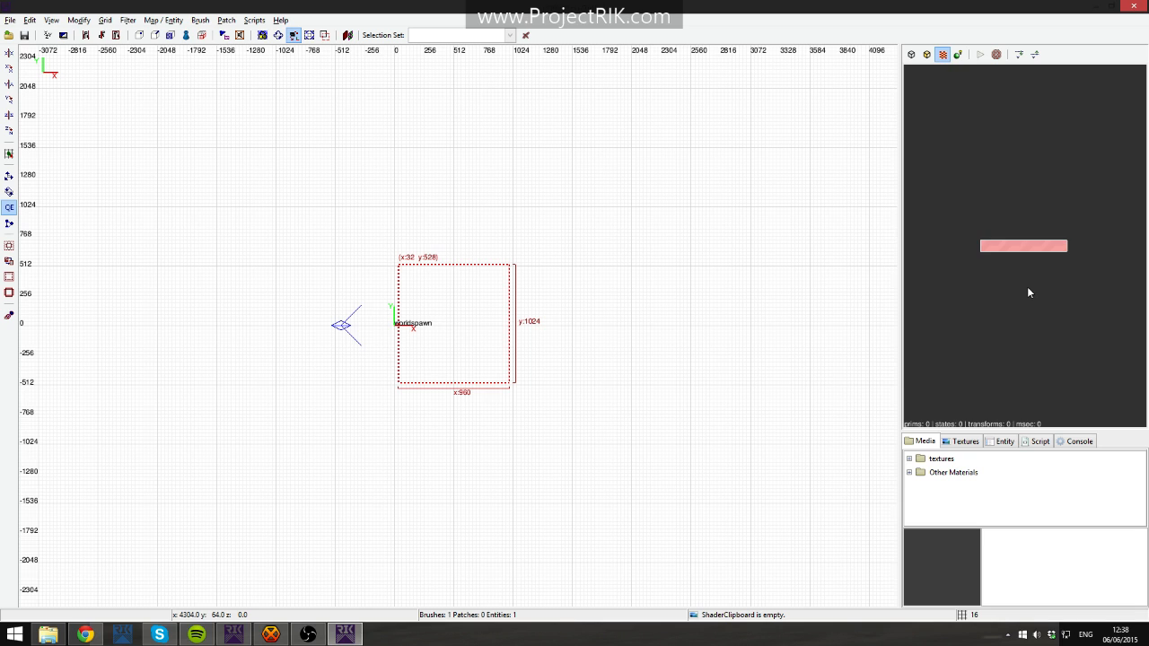
right_click(1027, 287)
key(Up)
right_click(1031, 283)
right_click(1031, 283)
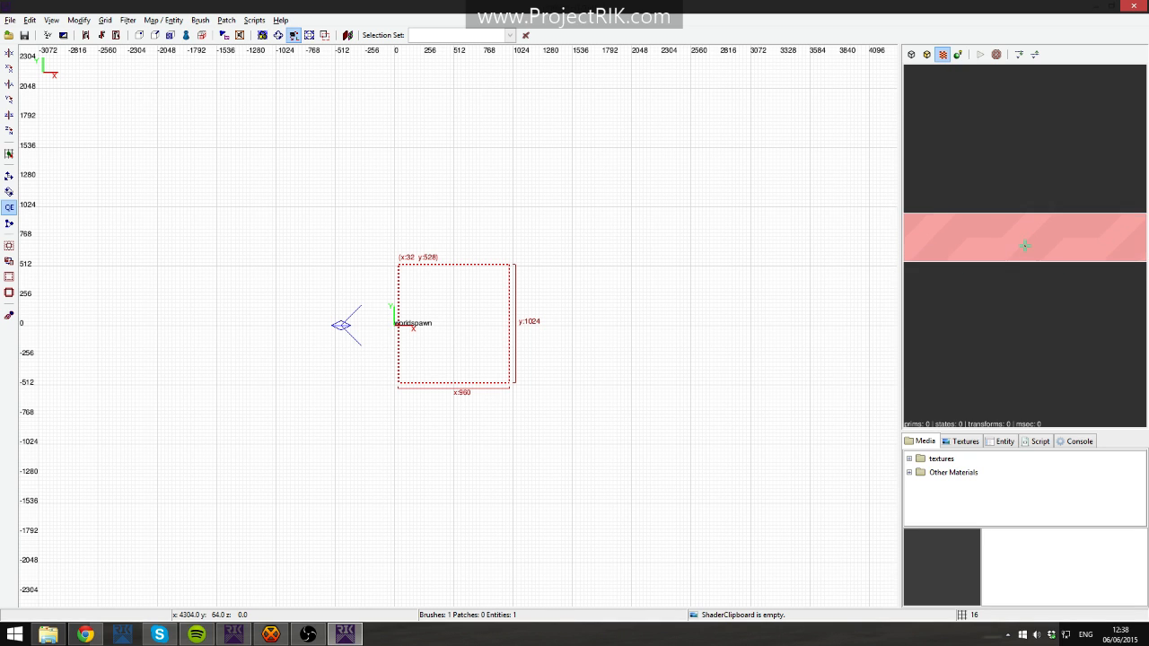
key(Down)
right_click(1030, 282)
Cycle through the top, front and side orthographic views to examine the brush from each direction.
key(ctrl+Tab)
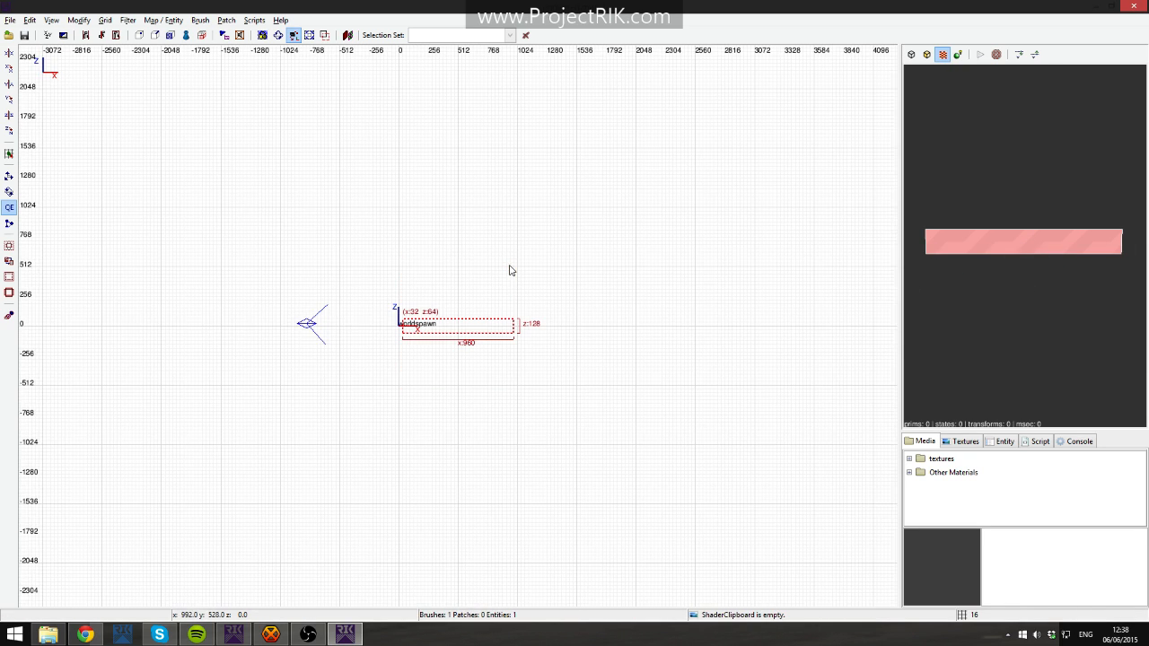
key(ctrl+Tab)
key(ctrl+Tab)
key(ctrl+Tab)
key(ctrl+Tab)
key(ctrl+Tab)
key(ctrl+Tab)
key(ctrl+Tab)
key(ctrl+Tab)
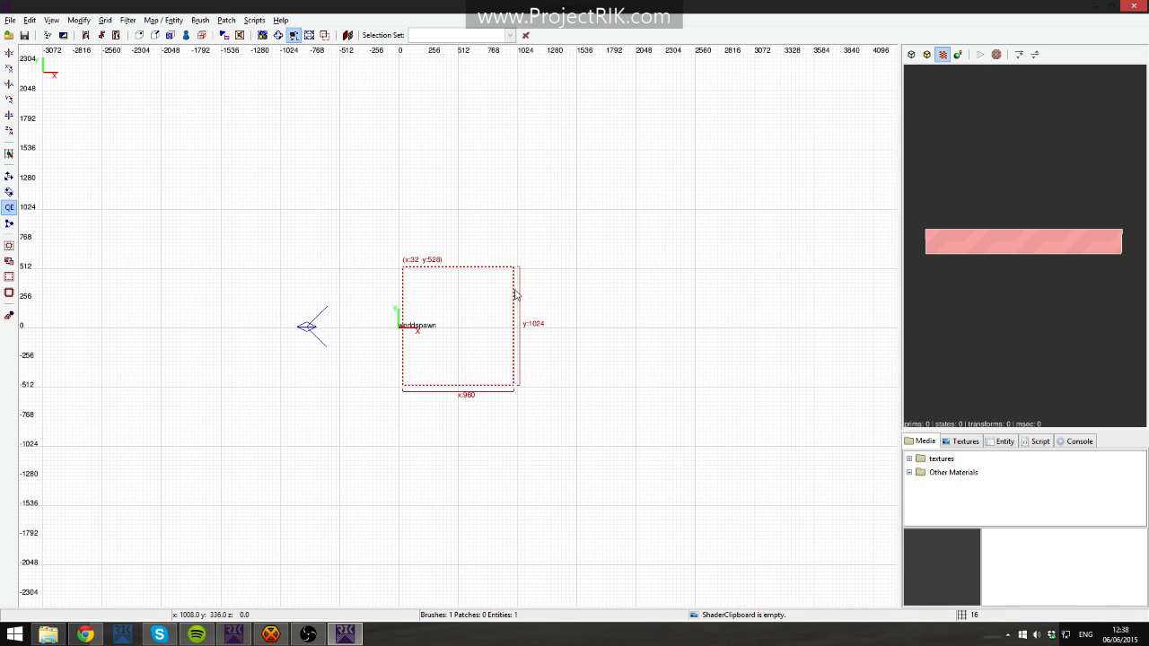
Stretch the brush upward to about 368 units high in the front view, and move it to y -512, z 352 in the side view.
key(ctrl+Tab)
drag(499, 297, 495, 267)
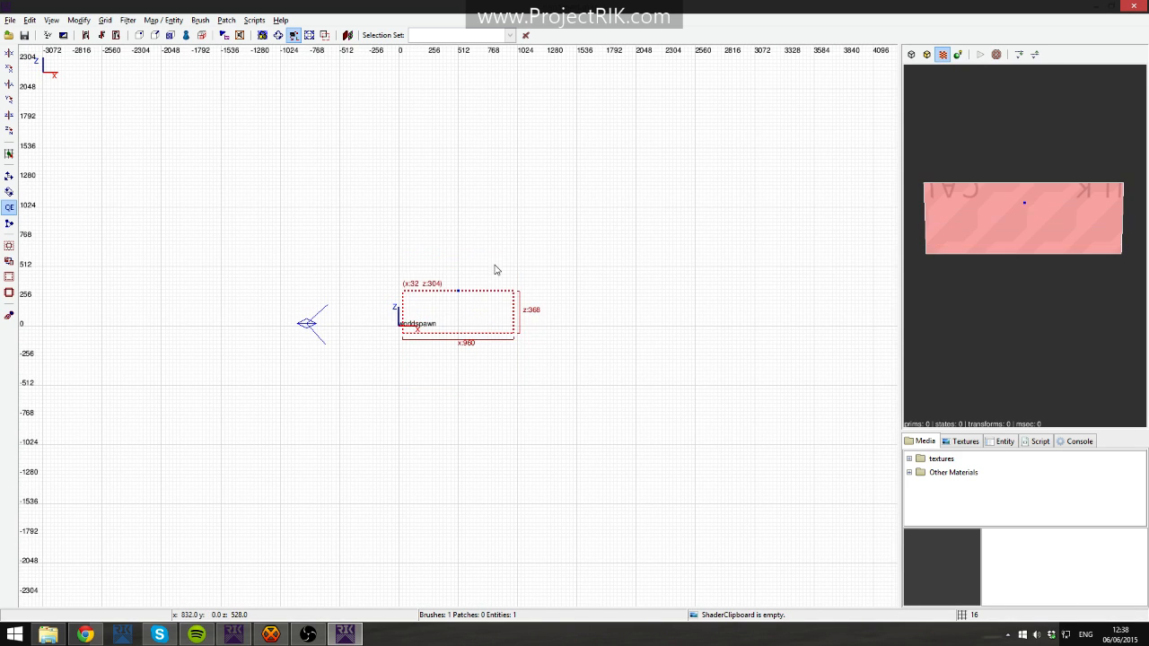
key(ctrl+Tab)
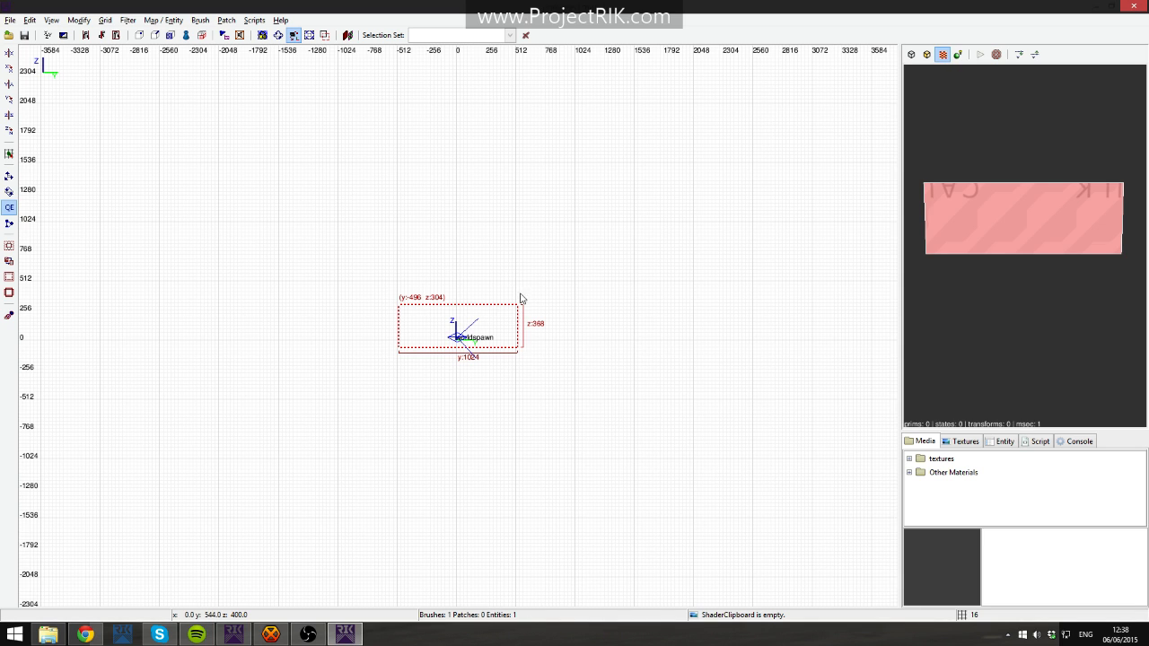
drag(468, 323, 465, 318)
scroll(471, 318, up, 4)
scroll(480, 303, up, 1)
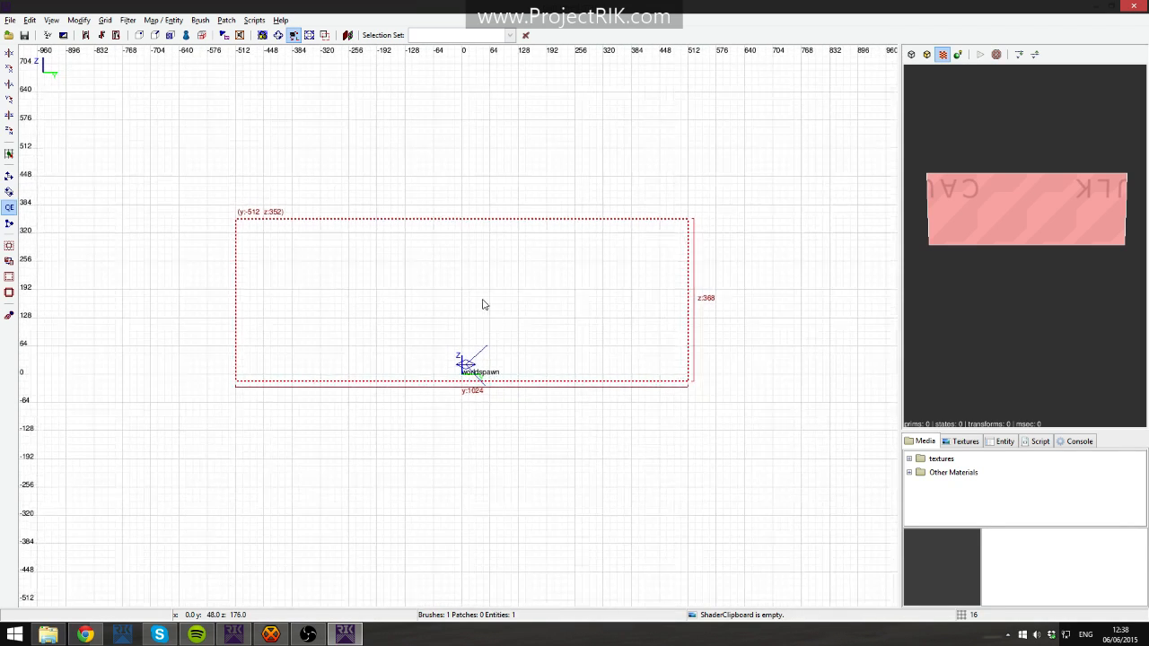
scroll(483, 303, up, 1)
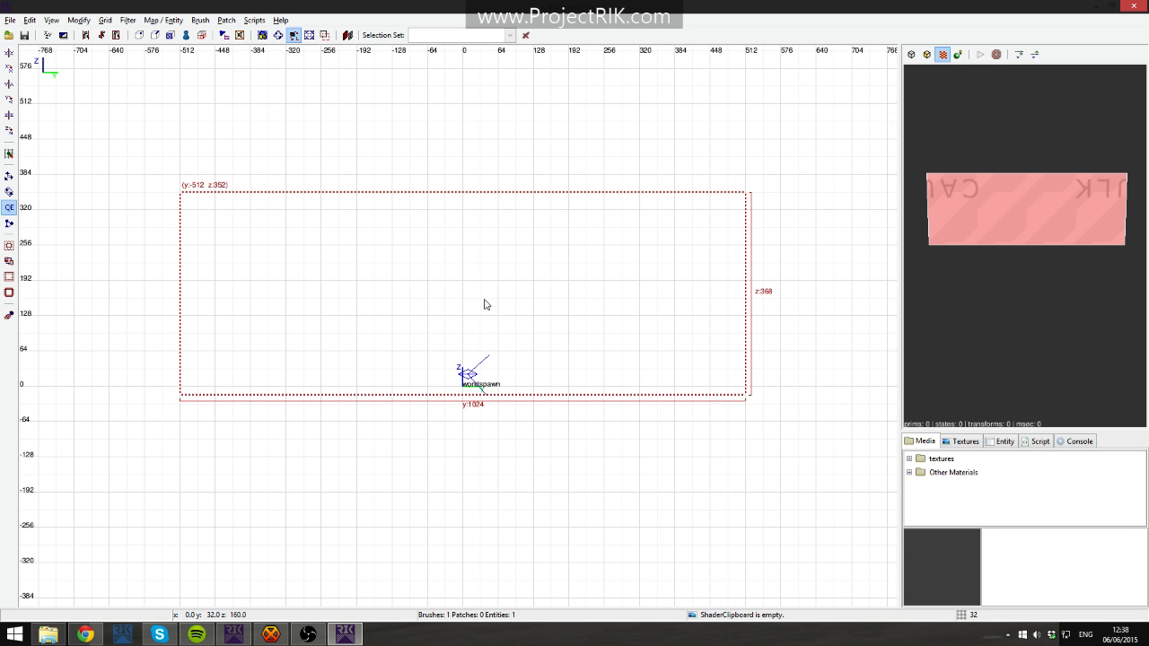
Move the brush in the side view and shrink it from its upper-left corner to about 496 by 208 units.
mouse_move(477, 325)
mouse_down()
mouse_move(647, 398)
mouse_move(600, 351)
mouse_move(540, 351)
mouse_up()
scroll(423, 325, down, 4)
mouse_move(251, 263)
mouse_down()
mouse_move(351, 285)
mouse_move(326, 284)
mouse_up()
scroll(462, 272, up, 3)
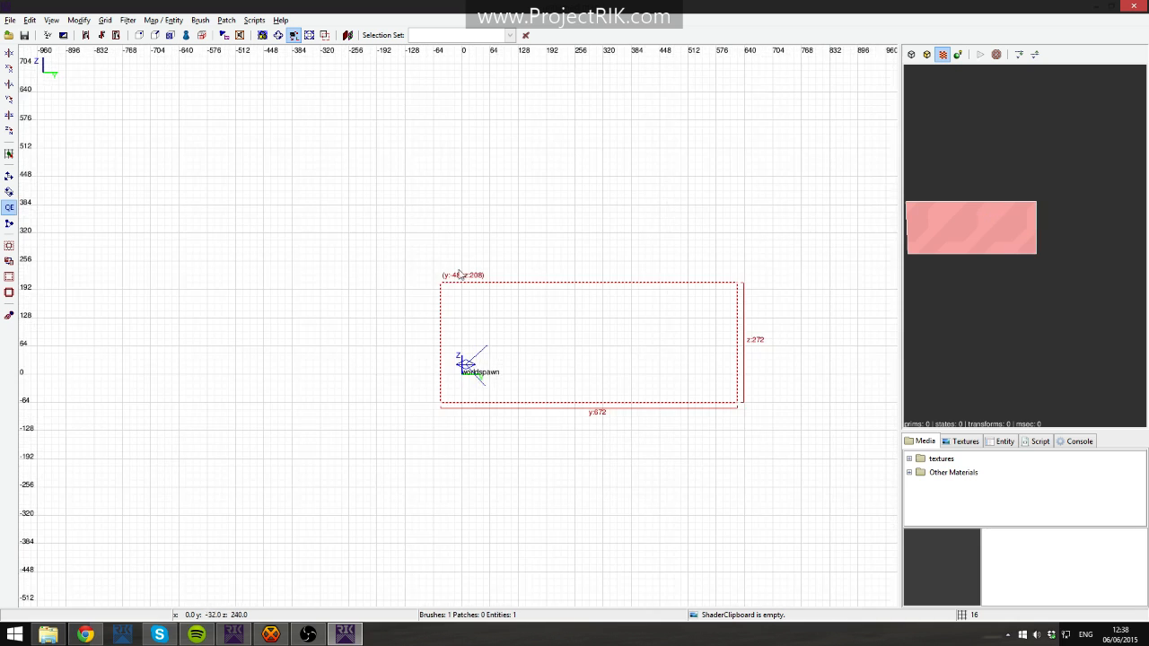
right_drag(510, 285, 497, 217)
mouse_move(226, 173)
mouse_down()
mouse_move(392, 195)
mouse_move(239, 200)
mouse_move(302, 202)
mouse_up()
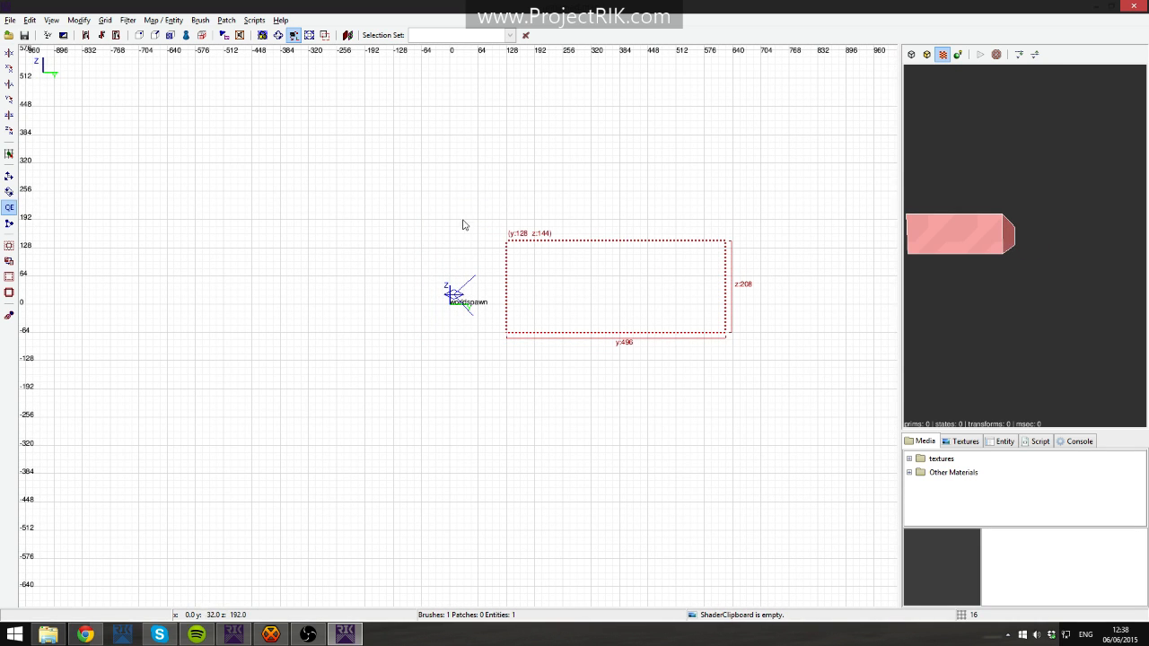
Reposition and stretch the brush in the side view to about 704 by 272 units, with its upper-left corner at y 0, z 208.
mouse_move(517, 307)
mouse_down()
mouse_move(231, 290)
mouse_move(436, 313)
mouse_move(440, 298)
mouse_up()
drag(331, 281, 232, 281)
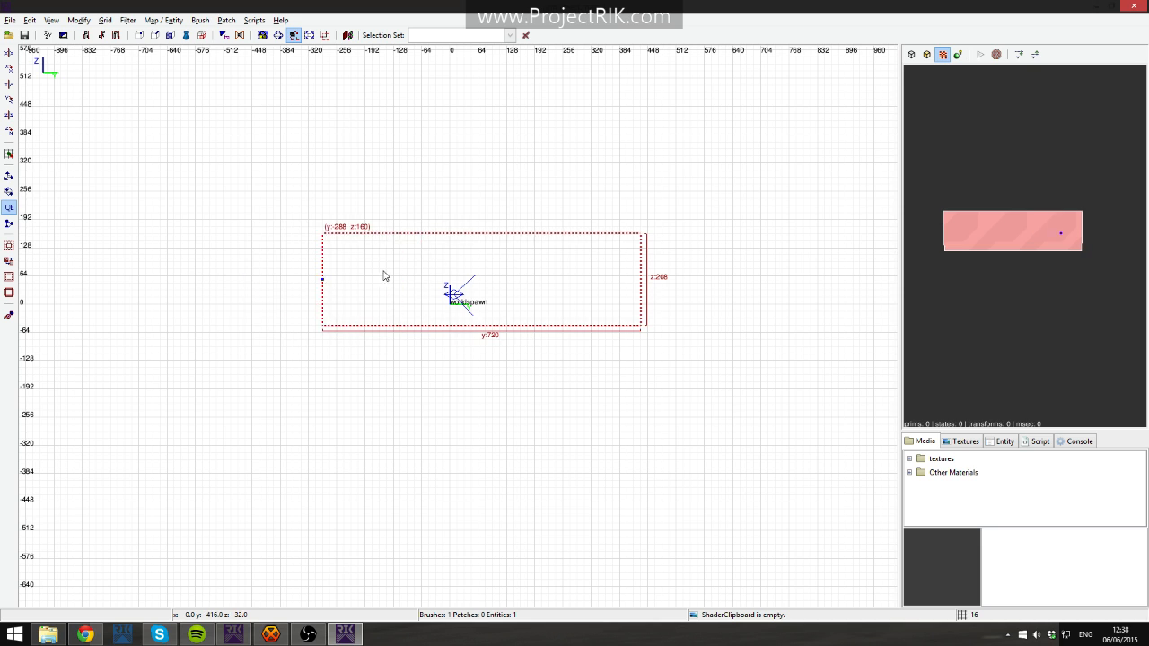
mouse_move(449, 220)
mouse_down()
mouse_move(482, 243)
mouse_move(485, 230)
mouse_up()
mouse_move(493, 167)
mouse_down()
mouse_move(487, 105)
mouse_move(844, 259)
mouse_move(539, 366)
mouse_up()
mouse_move(422, 302)
mouse_down()
mouse_move(575, 300)
mouse_move(584, 272)
mouse_move(541, 275)
mouse_move(559, 279)
mouse_up()
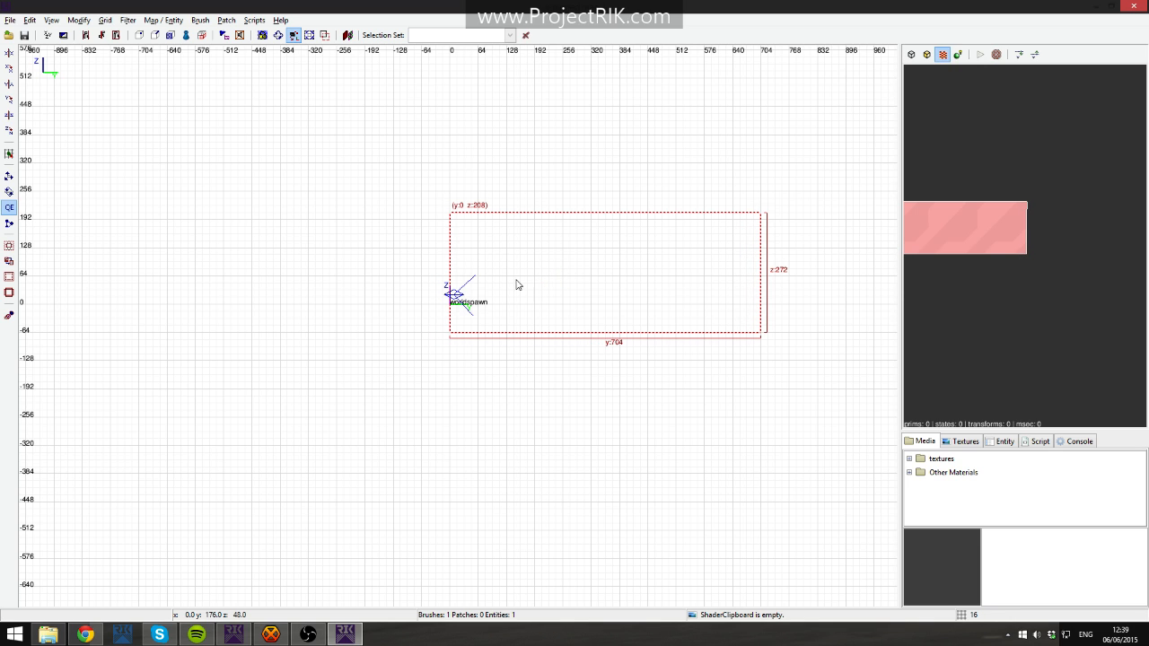
Look over the available grid sizes and the snap-to-grid option.
click(79, 20)
mouse_move(105, 20)
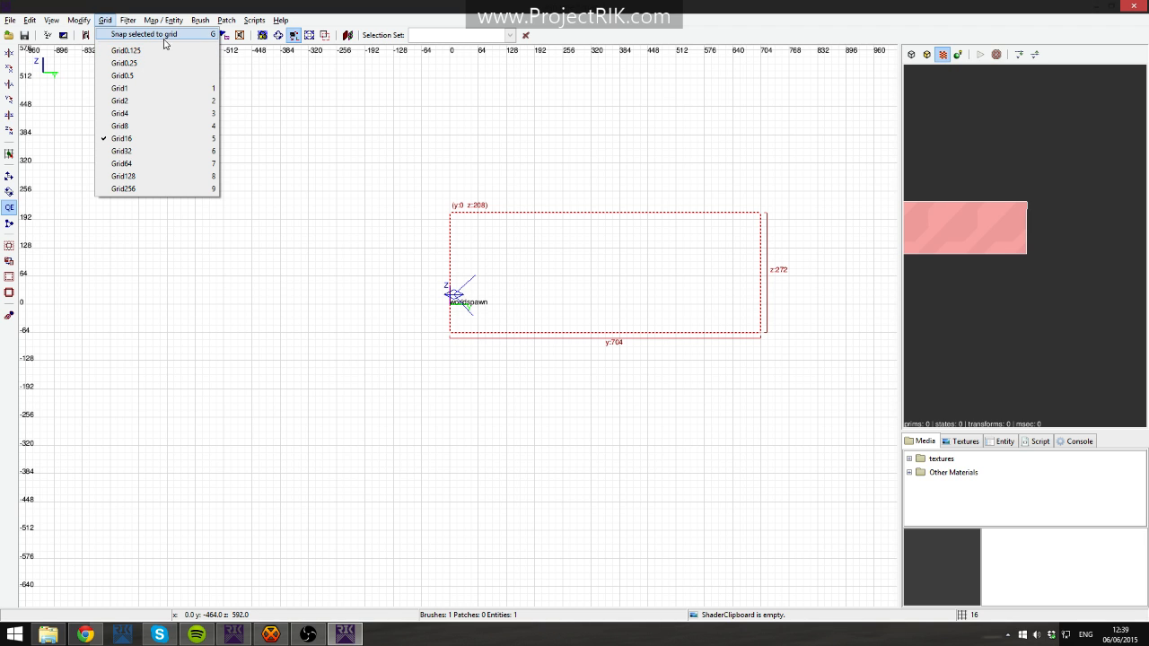
click(492, 236)
Move the brush down one 16-unit grid increment to z 192 and back up to z 208.
mouse_move(556, 262)
mouse_down()
mouse_move(533, 243)
mouse_move(554, 266)
mouse_up()
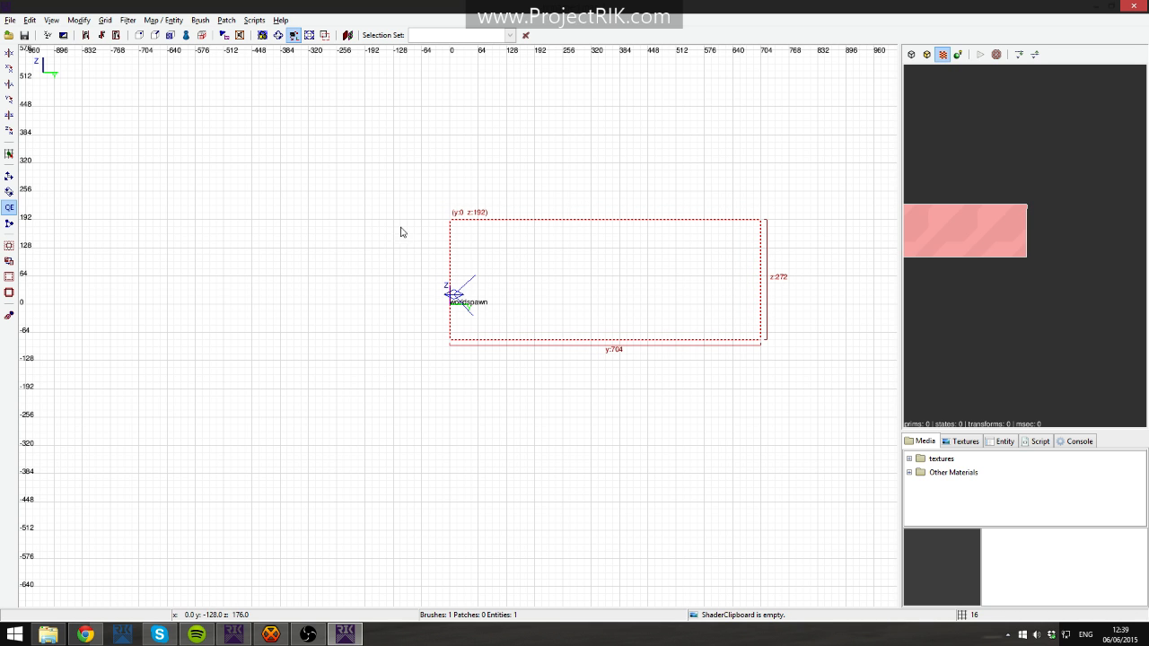
scroll(502, 305, up, 2)
right_drag(524, 299, 412, 303)
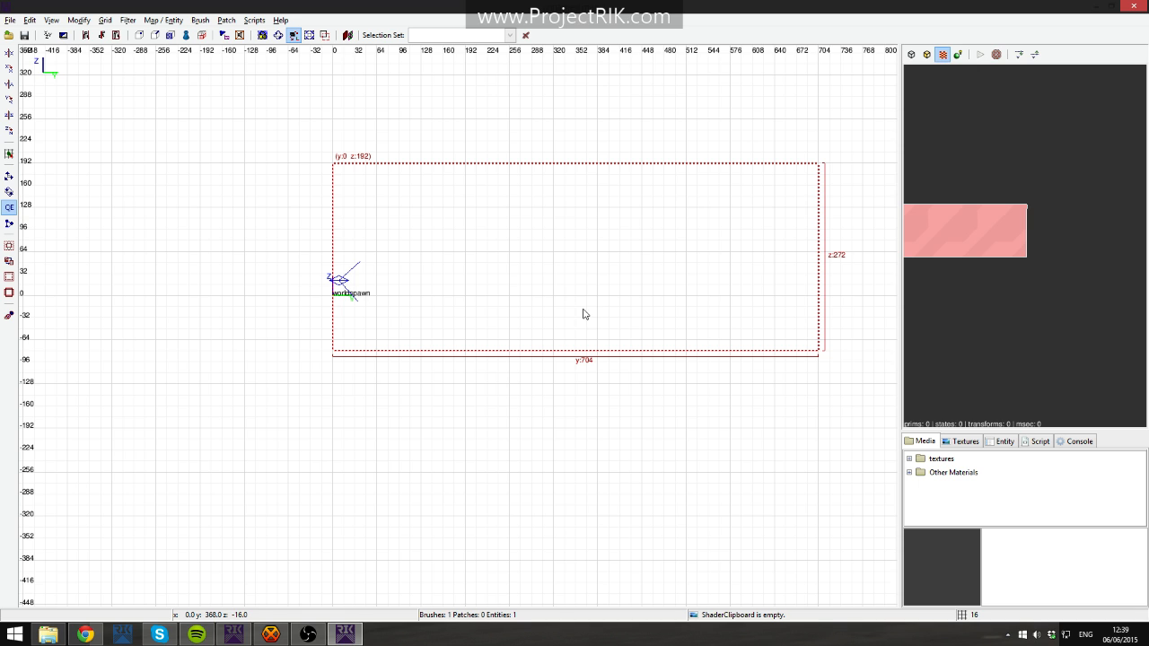
scroll(567, 313, down, 1)
mouse_move(567, 313)
right_down()
mouse_move(609, 352)
mouse_move(571, 313)
right_up()
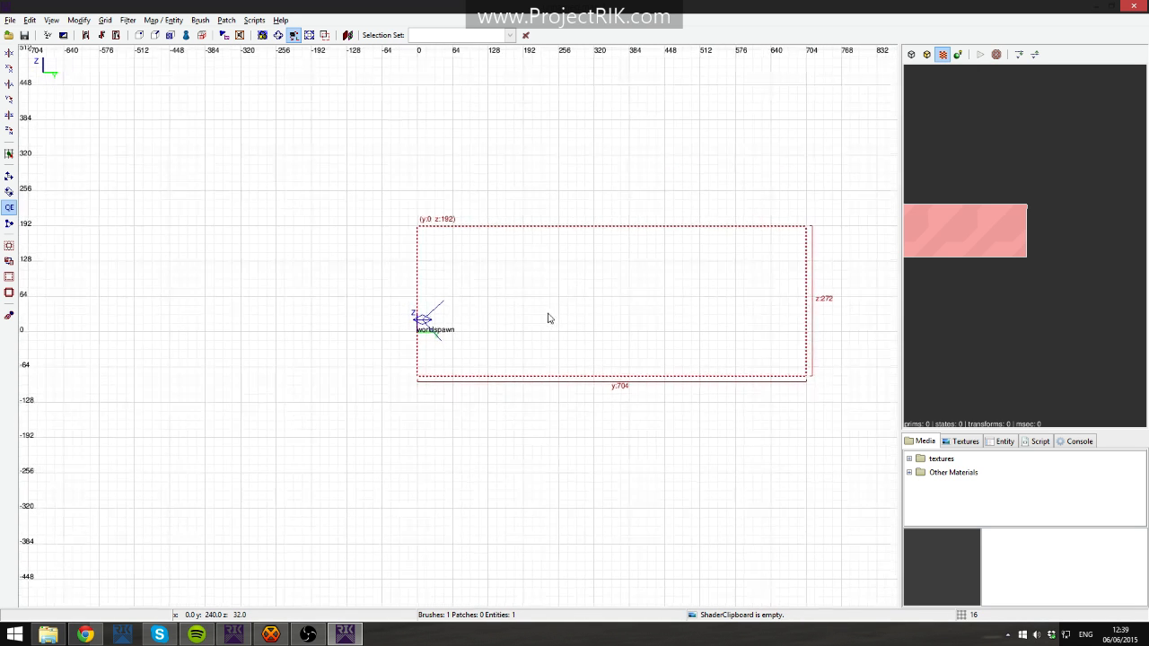
mouse_move(539, 316)
mouse_down()
mouse_move(537, 301)
mouse_move(539, 313)
mouse_up()
mouse_move(539, 319)
right_down()
mouse_move(416, 295)
mouse_move(598, 343)
right_up()
scroll(539, 320, up, 1)
scroll(539, 319, down, 1)
mouse_move(874, 271)
right_down()
mouse_move(948, 301)
mouse_move(807, 316)
right_up()
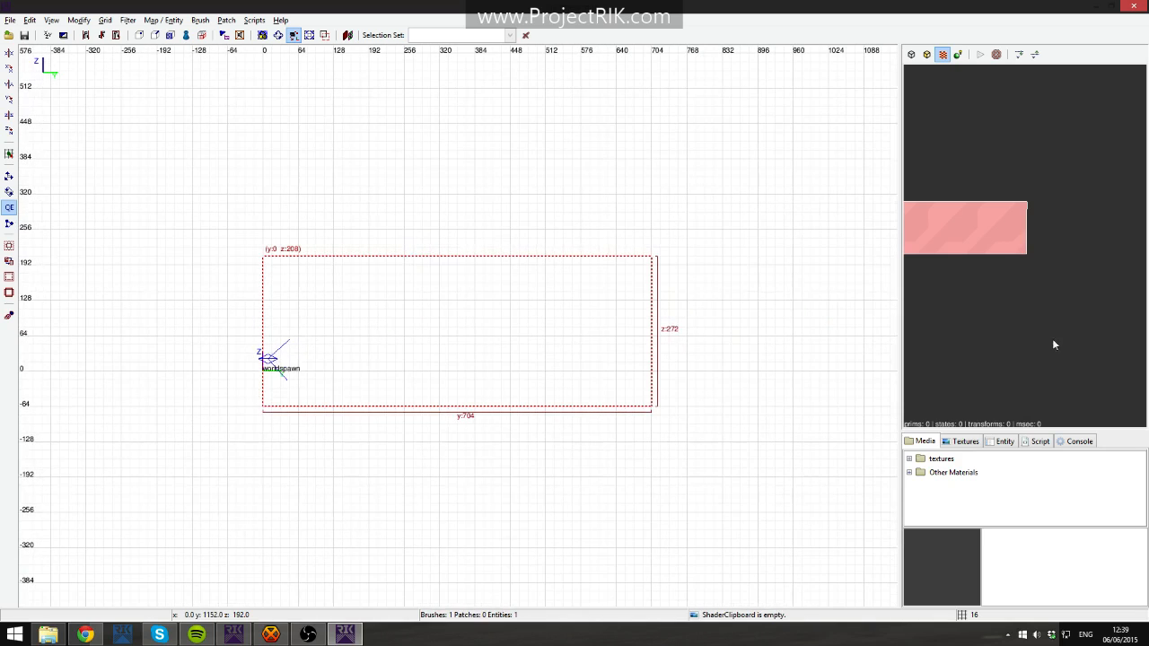
Show the loaded textures and hide the unused ones.
click(966, 441)
scroll(979, 512, down, 2)
scroll(986, 528, up, 2)
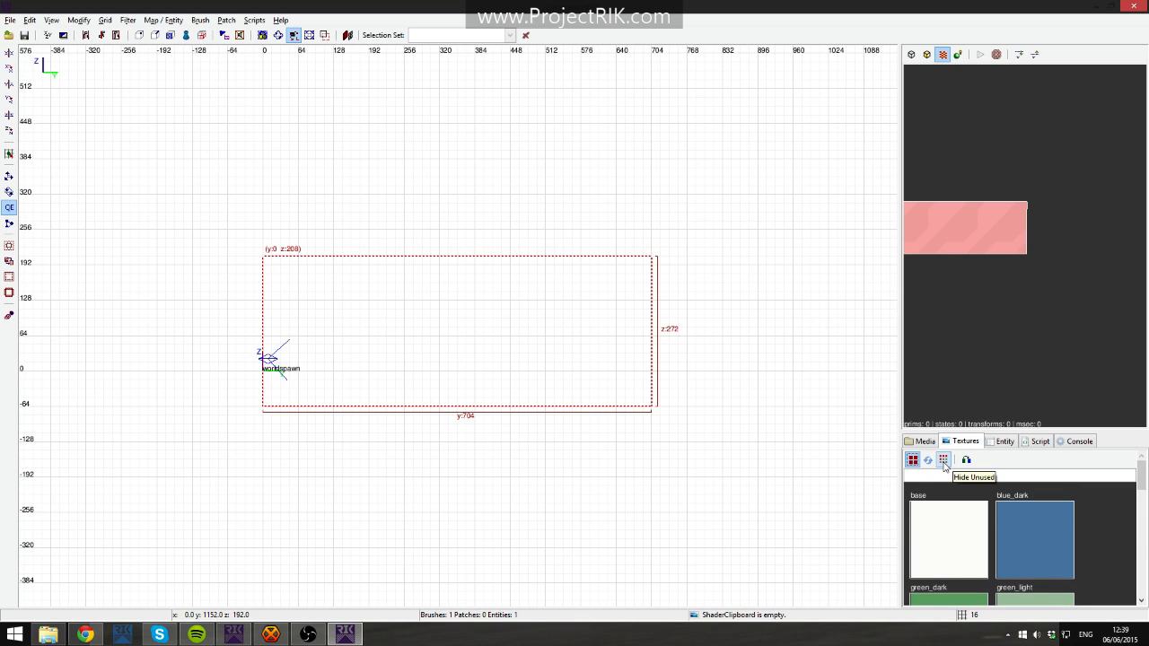
click(945, 460)
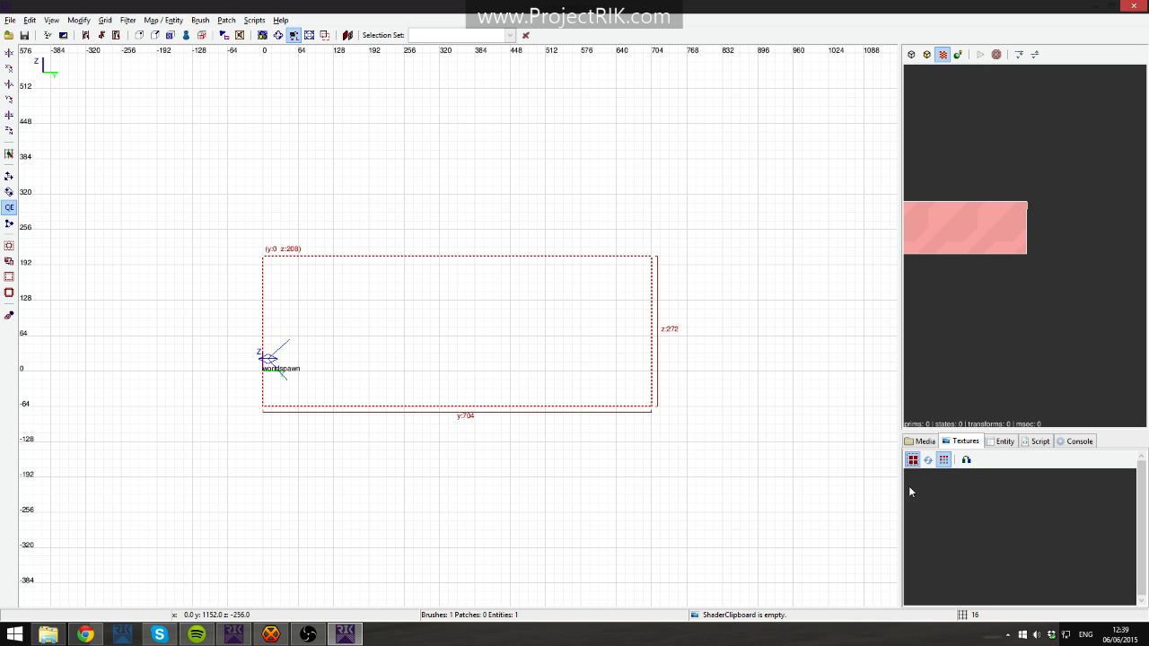
Apply the base texture from the base0 folder to the selected brush and show the textures in use.
click(924, 441)
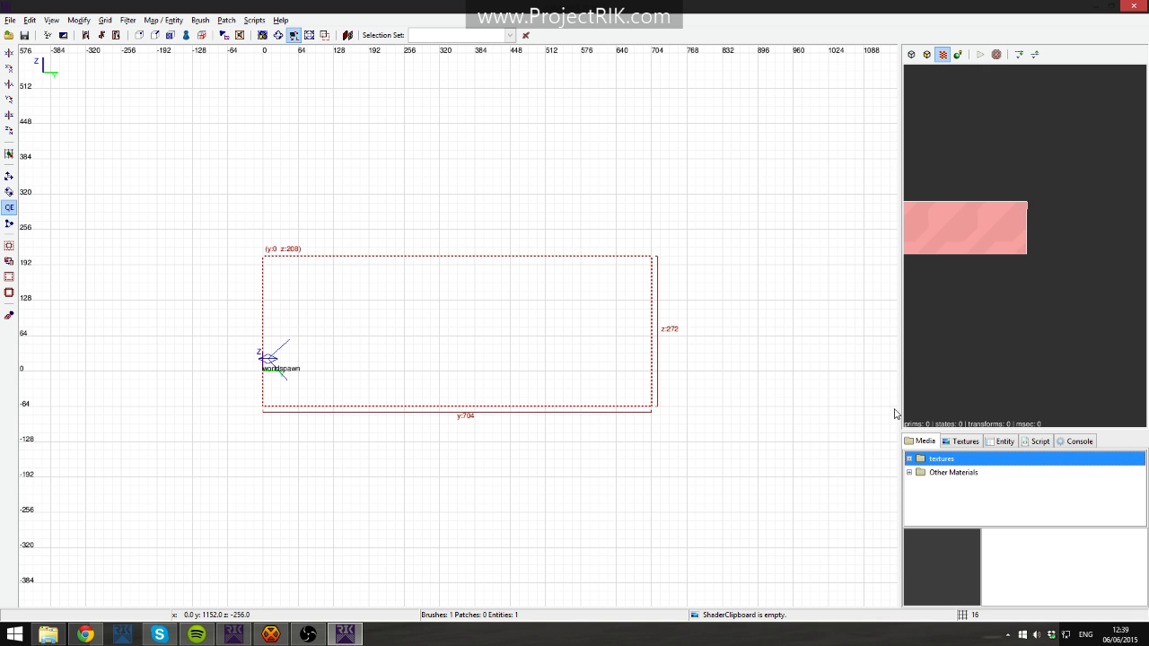
click(909, 459)
click(918, 472)
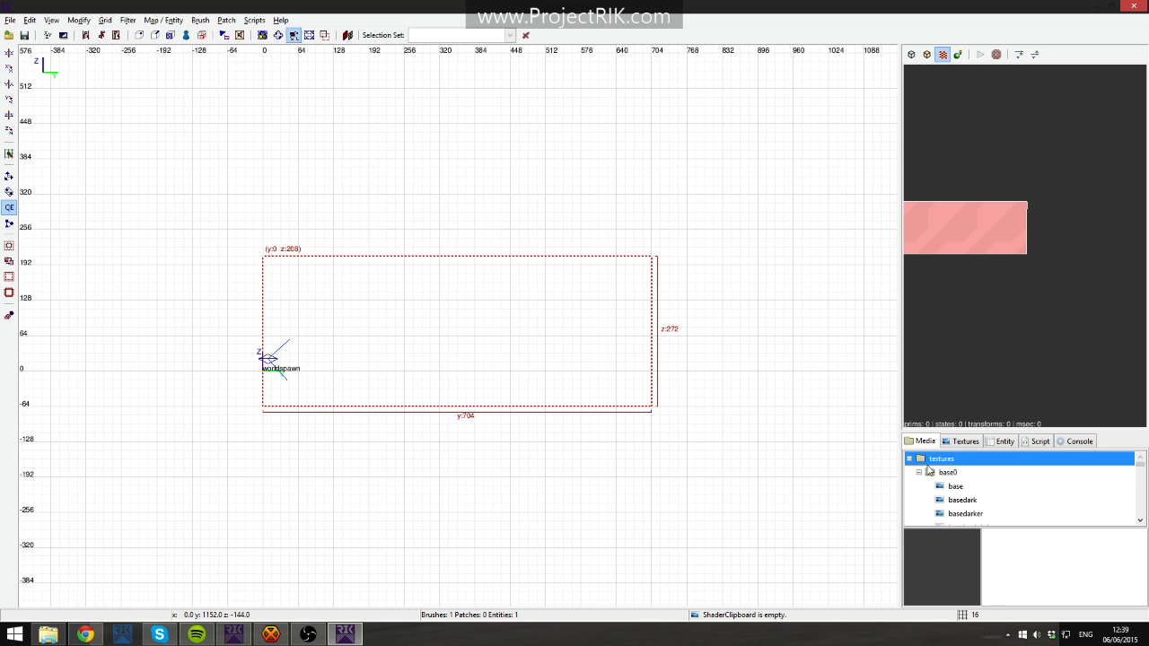
click(954, 489)
right_click(954, 490)
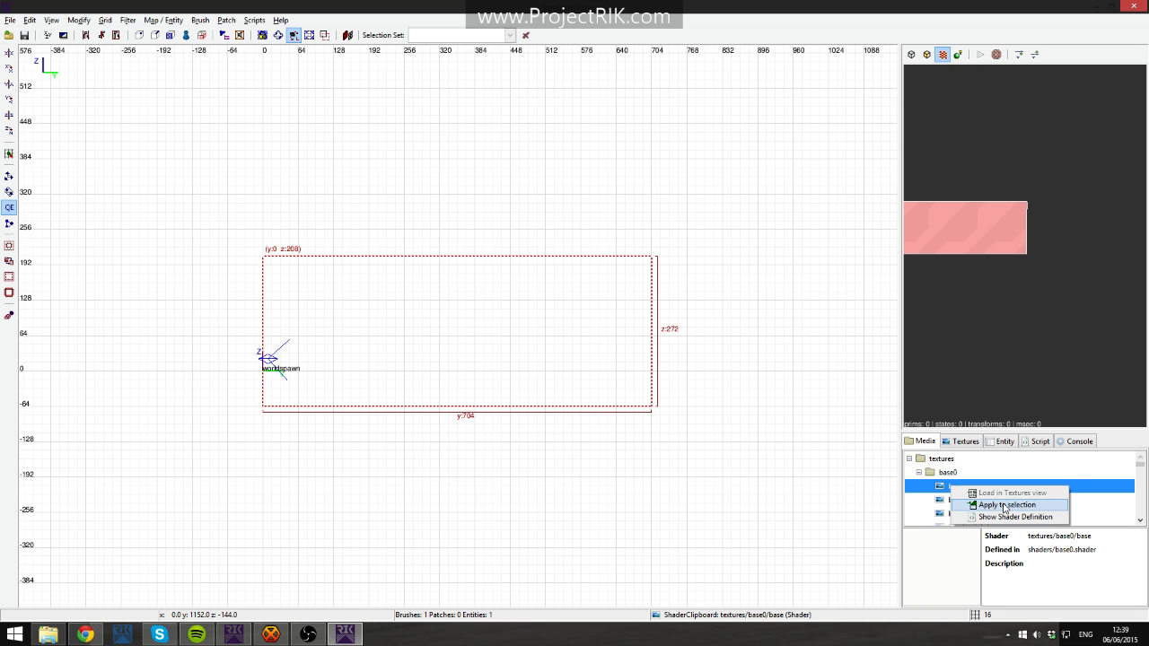
click(977, 502)
click(968, 441)
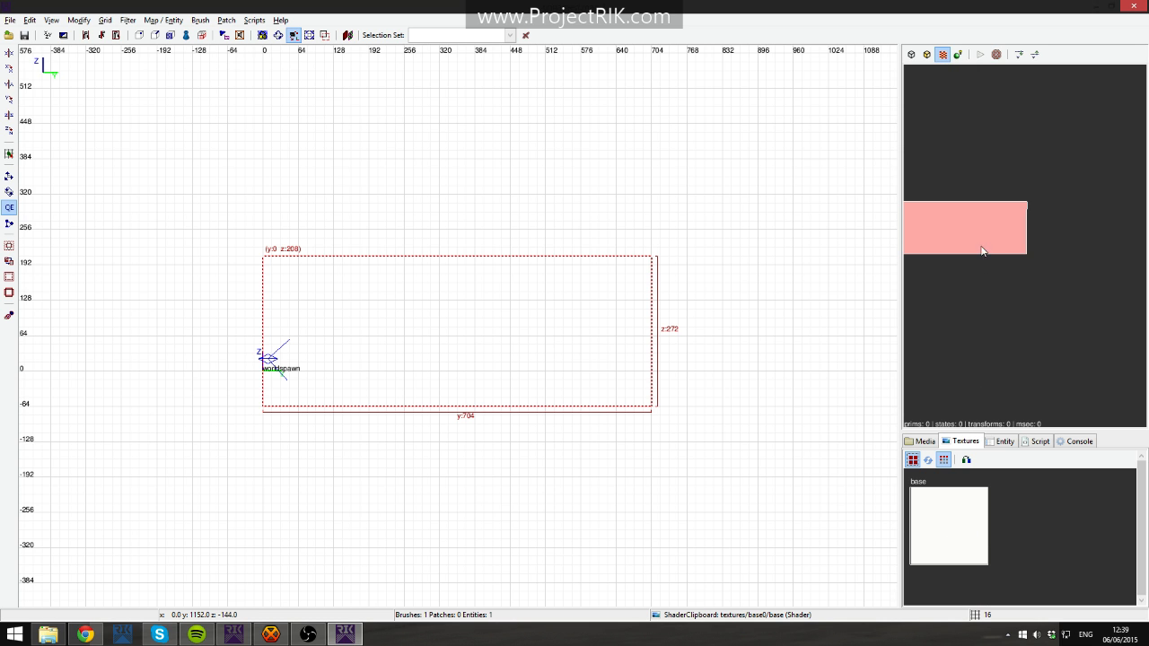
Reduce the brush's Y depth to 64 units in the top view, keeping its lower edge at y 0.
key(ctrl+Tab)
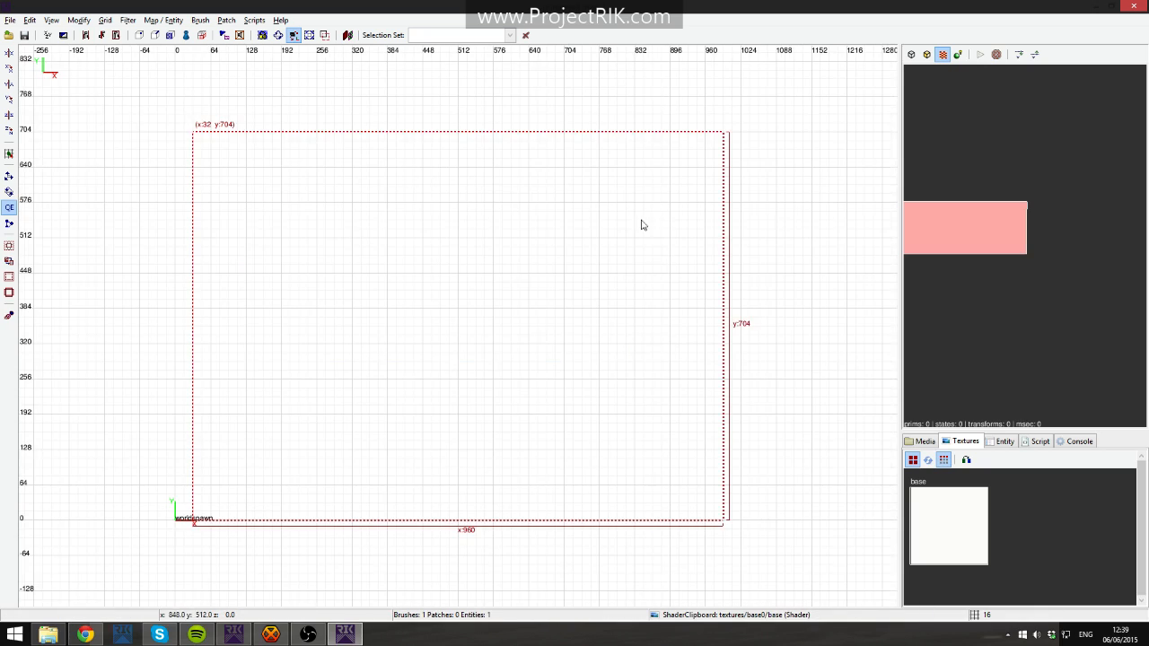
scroll(542, 241, down, 7)
mouse_move(484, 278)
mouse_down()
mouse_move(342, 417)
mouse_move(474, 317)
mouse_move(530, 340)
mouse_move(541, 360)
mouse_up()
scroll(551, 341, up, 3)
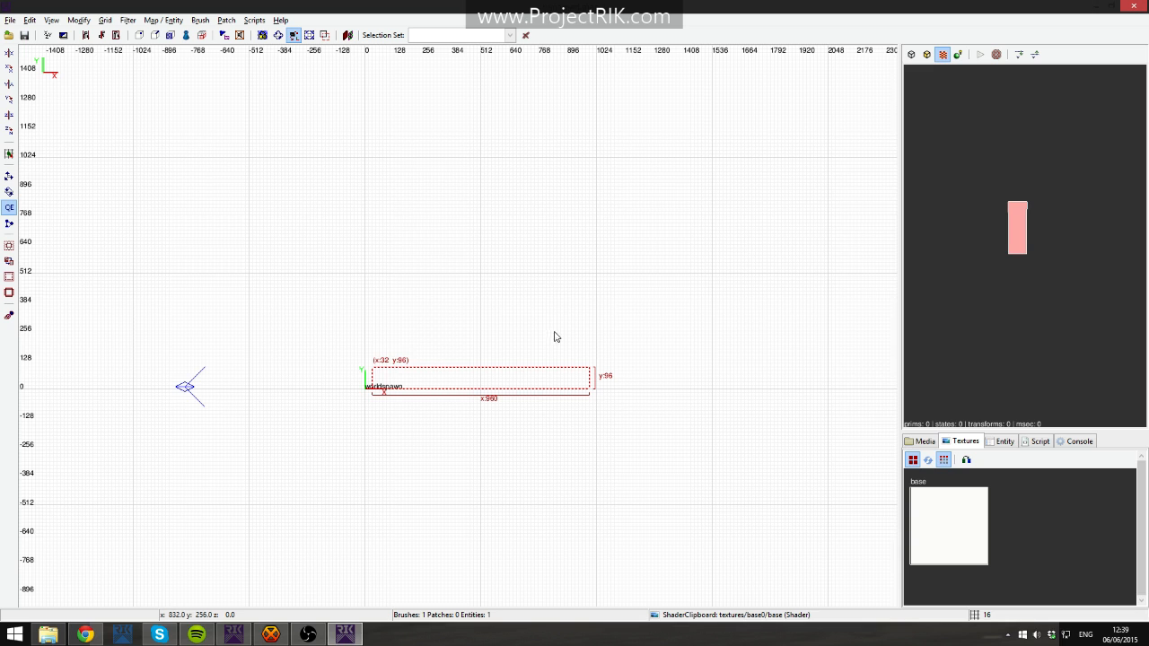
drag(537, 354, 541, 356)
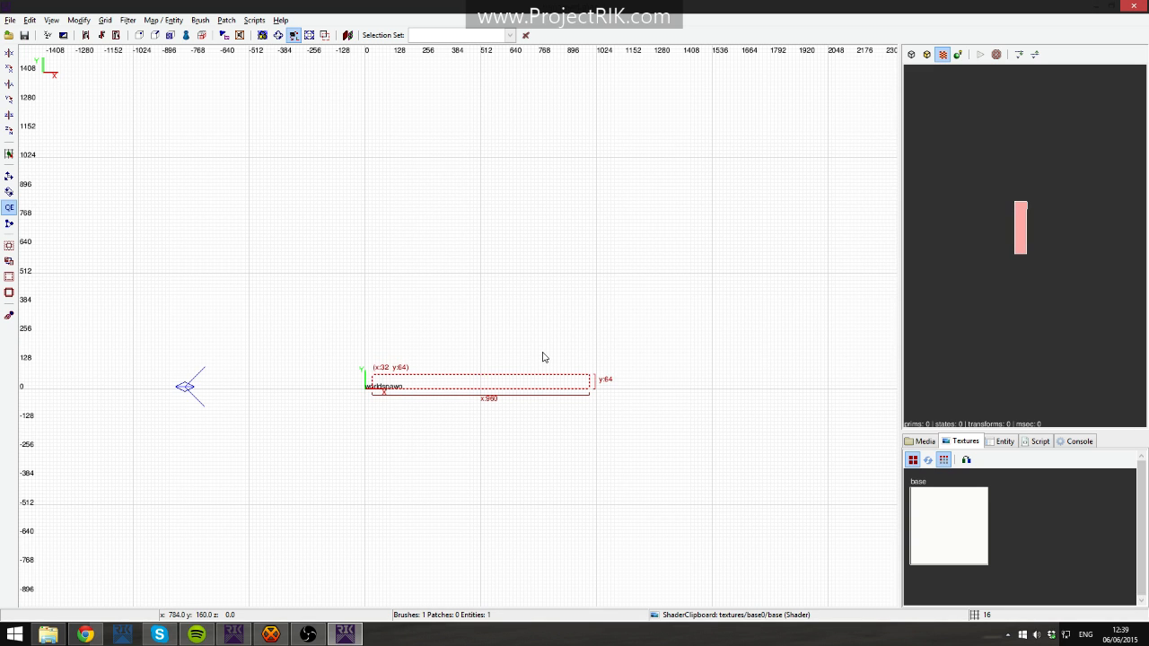
scroll(541, 357, up, 3)
right_drag(613, 392, 534, 382)
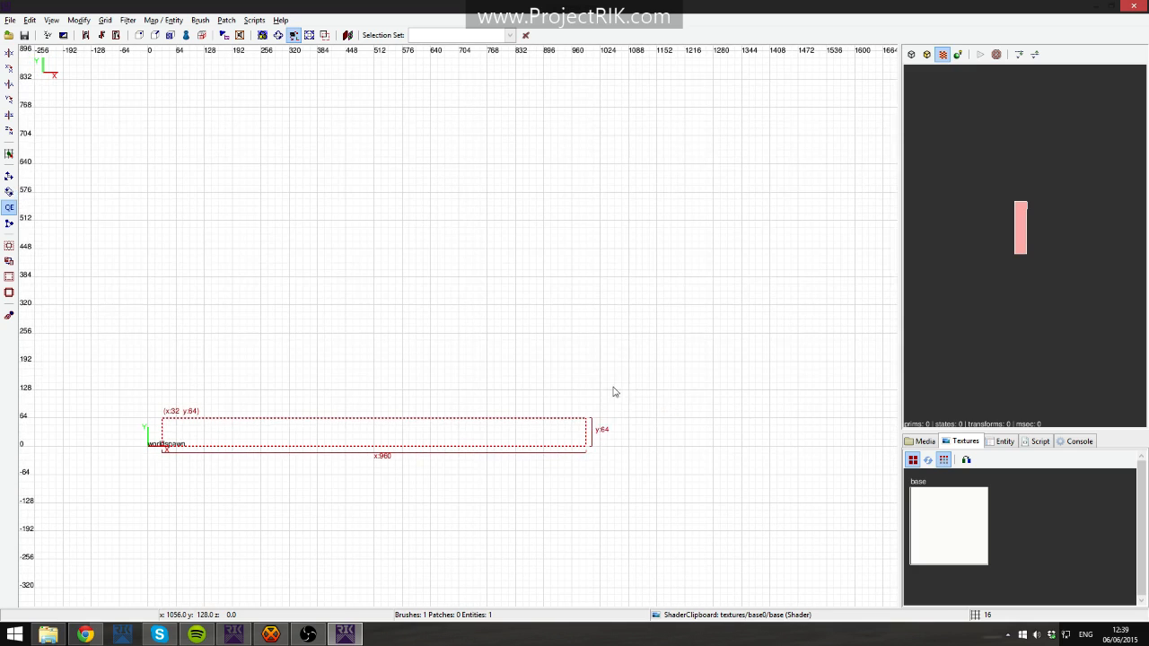
Enlarge the brush's Y depth to 400 units in the top view and inspect its shape in the 3D view.
key(ctrl+Tab)
right_drag(466, 369, 620, 380)
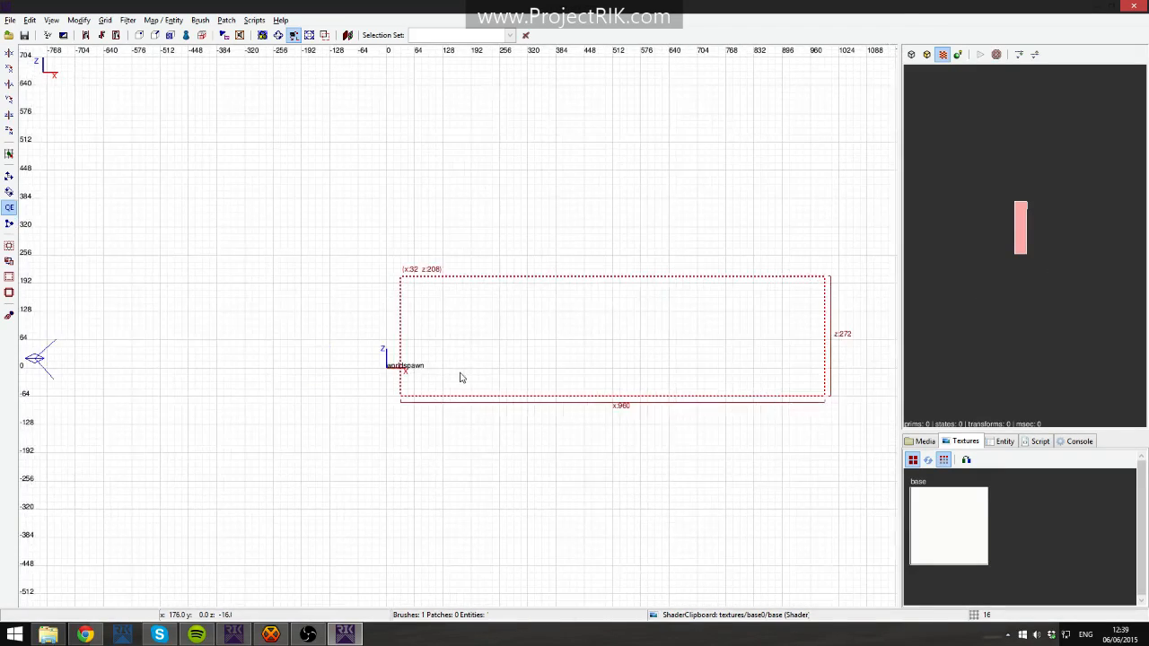
scroll(466, 370, down, 5)
key(ctrl+Tab)
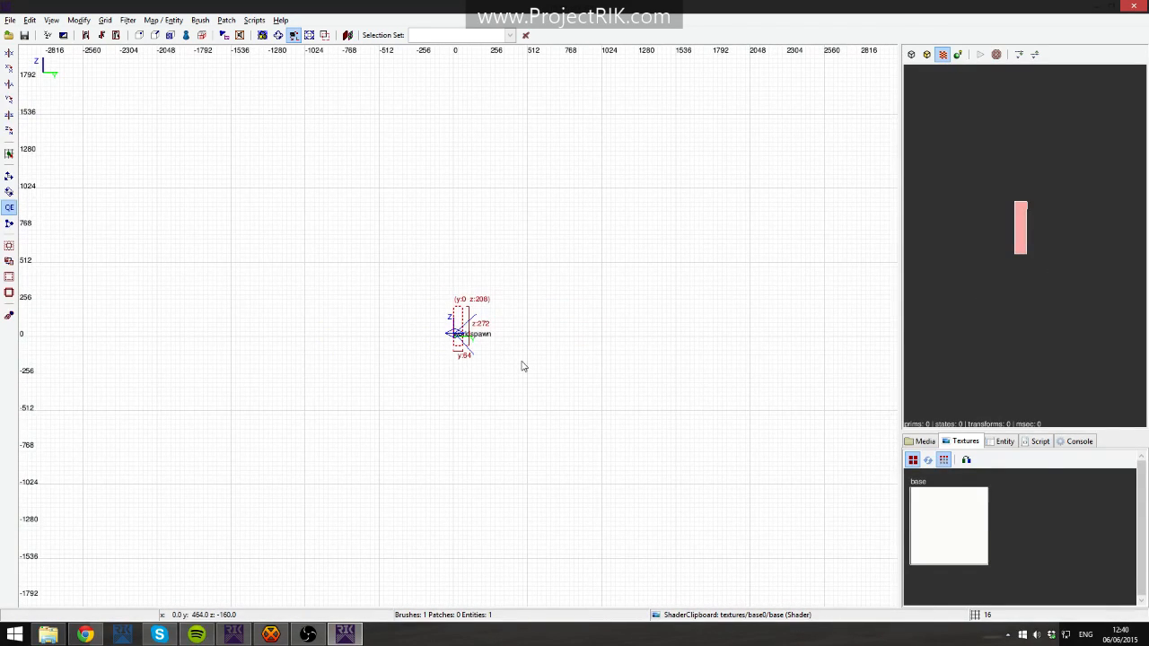
key(ctrl+Tab)
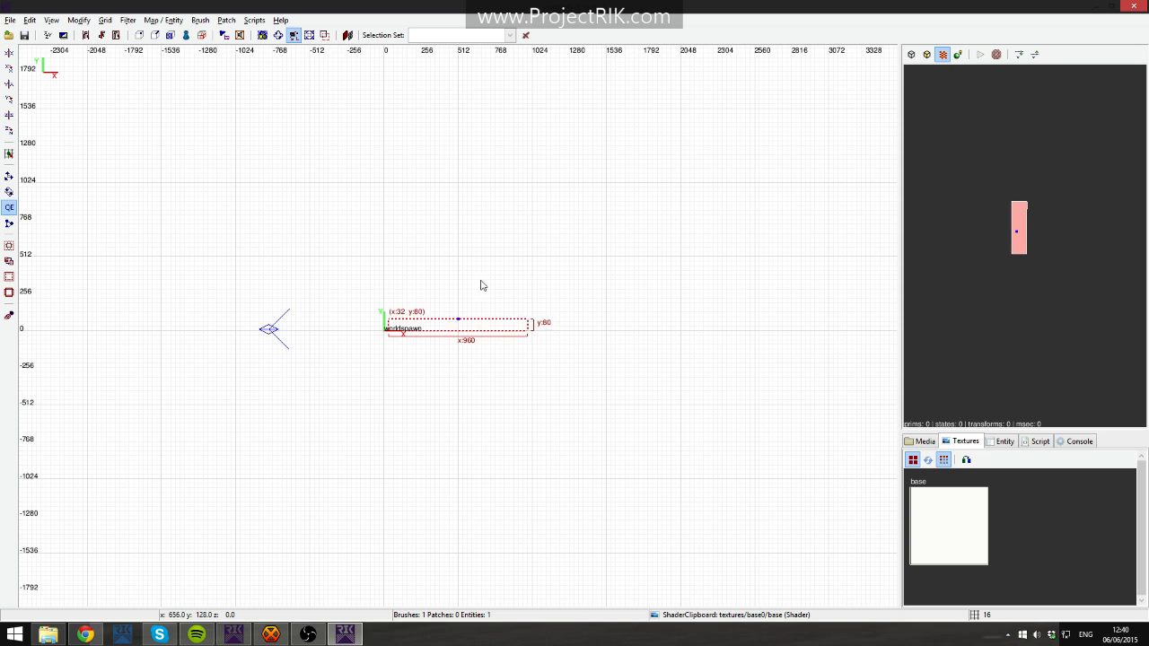
drag(483, 286, 478, 267)
right_click(1020, 246)
key(Up)
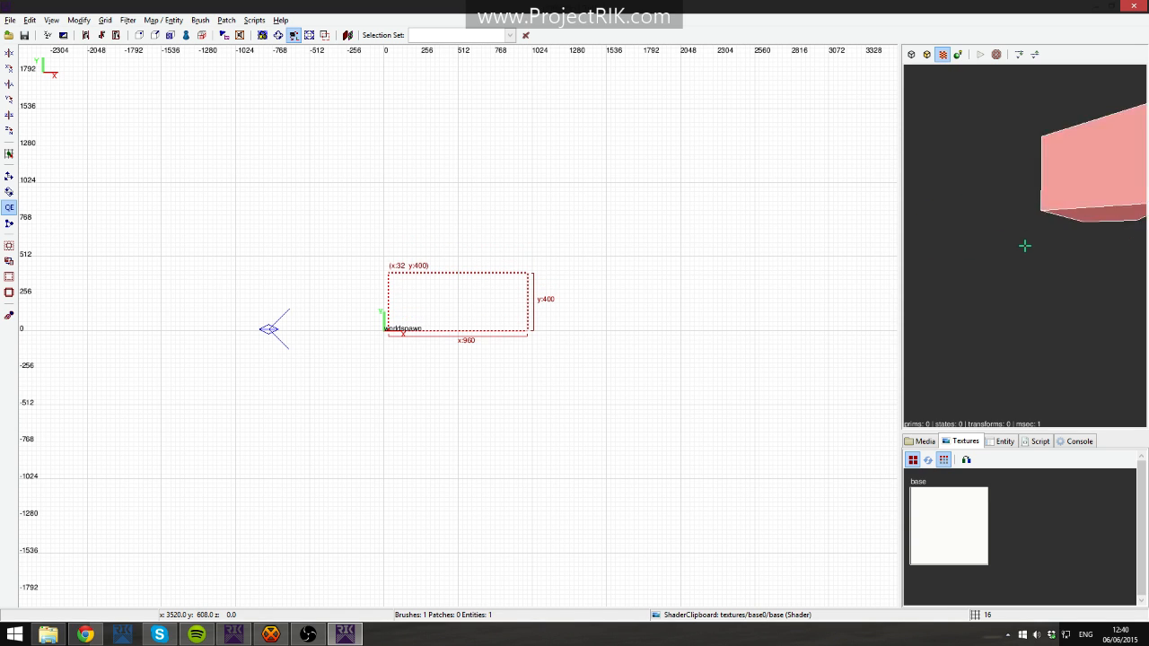
key(Down)
right_click(1025, 246)
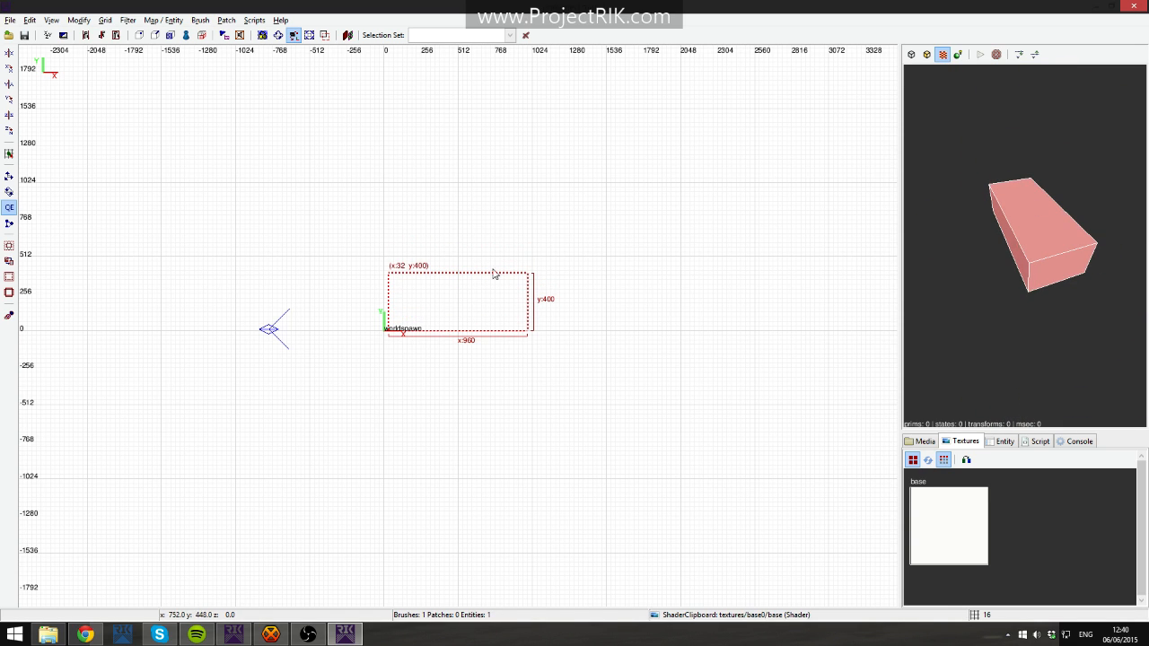
Lengthen the brush to 1408 units in X and reduce its Y depth to 240 units in the top view.
drag(598, 288, 666, 296)
mouse_move(549, 233)
mouse_down()
mouse_move(549, 204)
mouse_move(552, 257)
mouse_up()
scroll(539, 250, up, 2)
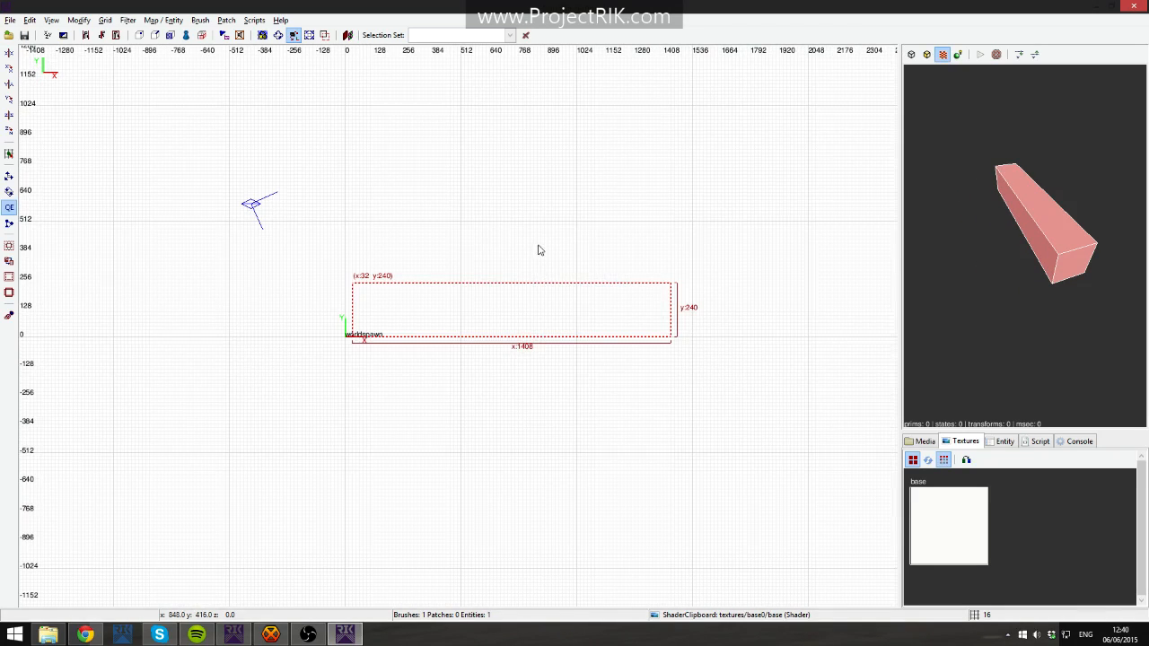
Flatten the brush to 64 units high with its top at z 0 and widen its Y depth to 320 units.
mouse_move(436, 296)
mouse_down()
mouse_move(425, 318)
mouse_move(462, 195)
mouse_move(458, 272)
mouse_up()
key(ctrl+Tab)
drag(487, 225, 500, 276)
key(ctrl+Tab)
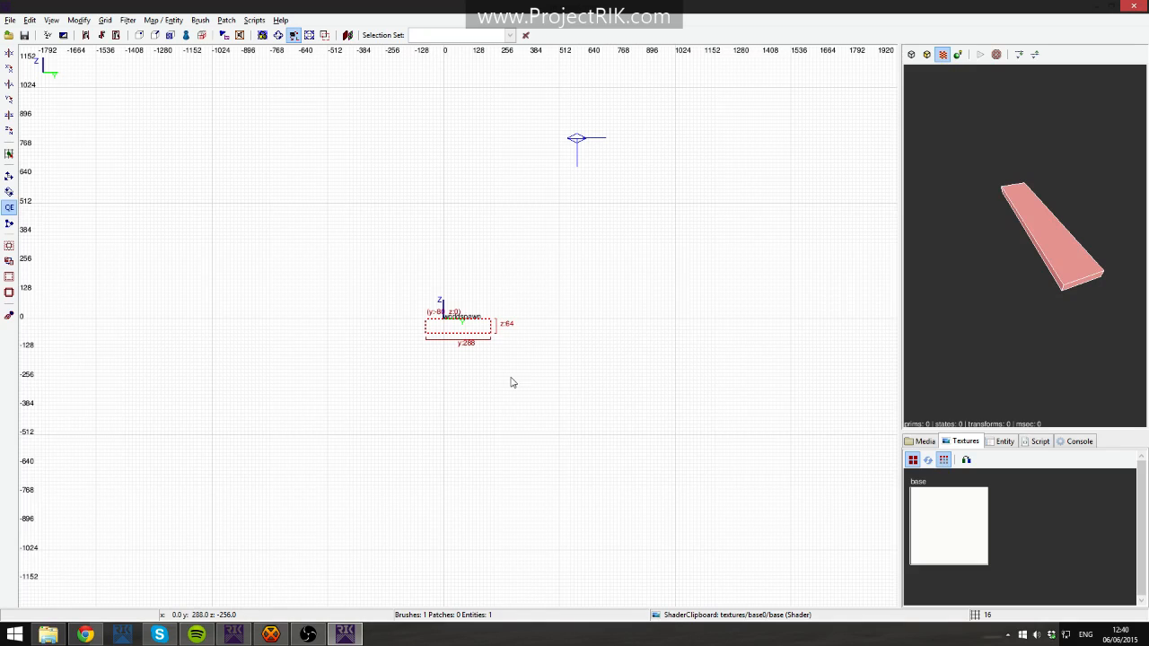
scroll(511, 383, up, 2)
mouse_move(496, 350)
mouse_down()
mouse_move(776, 318)
mouse_move(557, 336)
mouse_up()
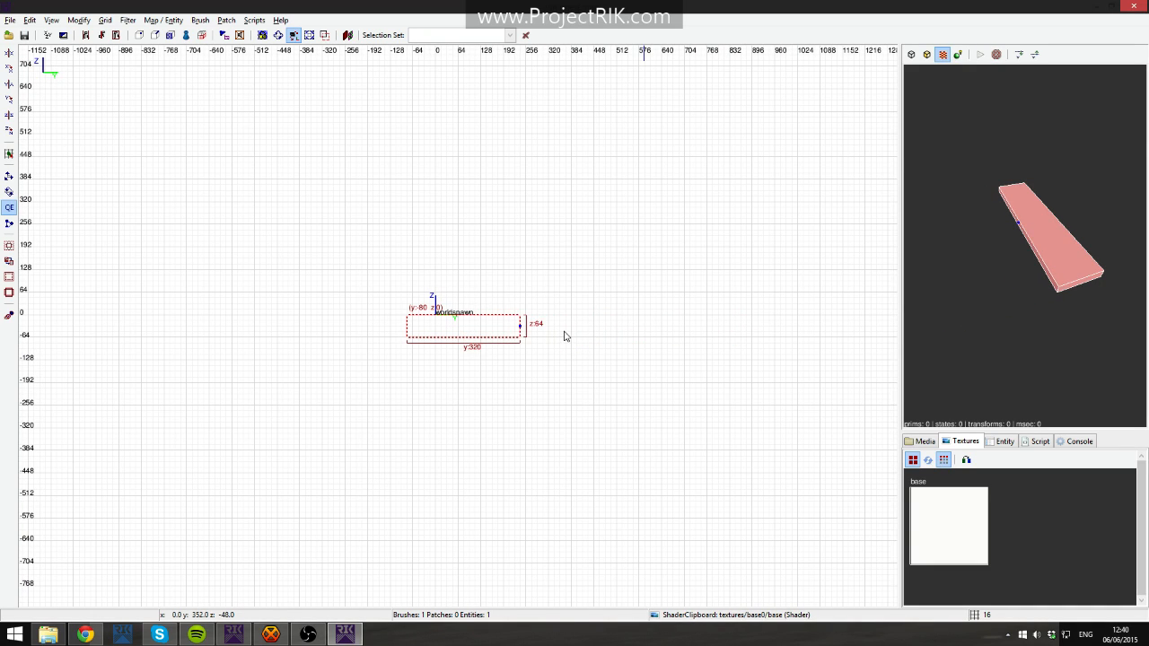
Shorten the brush's X length to 1392 units and move its upper-left corner to x 0, y 256 in the top view.
key(ctrl+Tab)
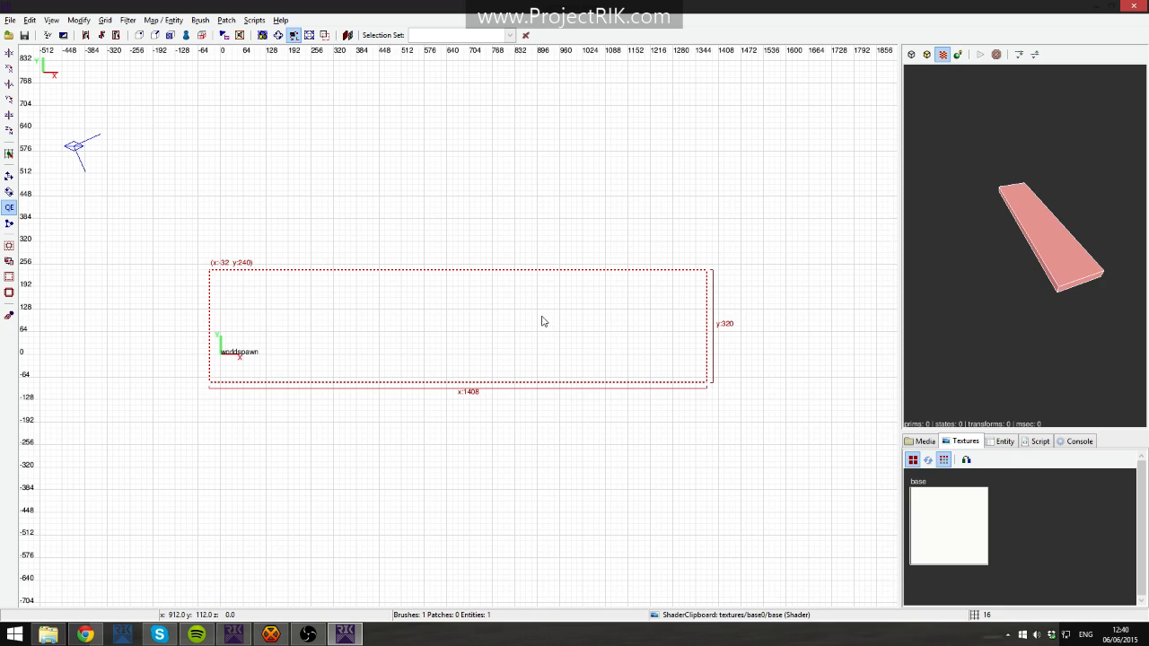
mouse_move(403, 336)
mouse_down()
mouse_move(421, 346)
mouse_move(420, 333)
mouse_up()
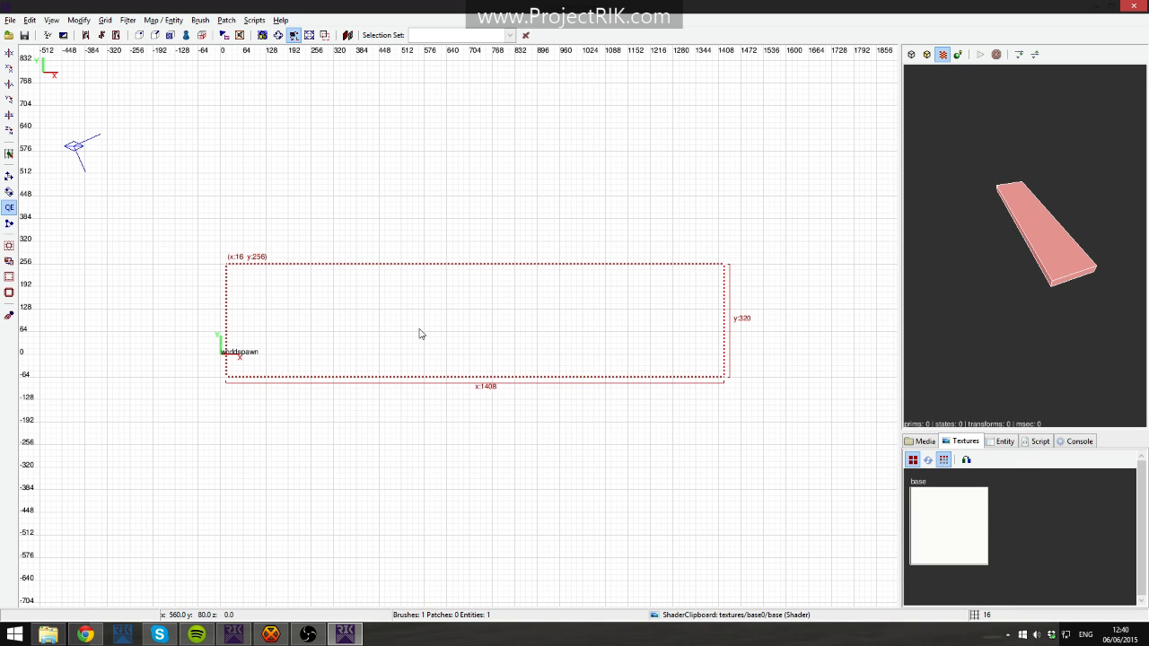
key(XF86AudioLowerVolume)
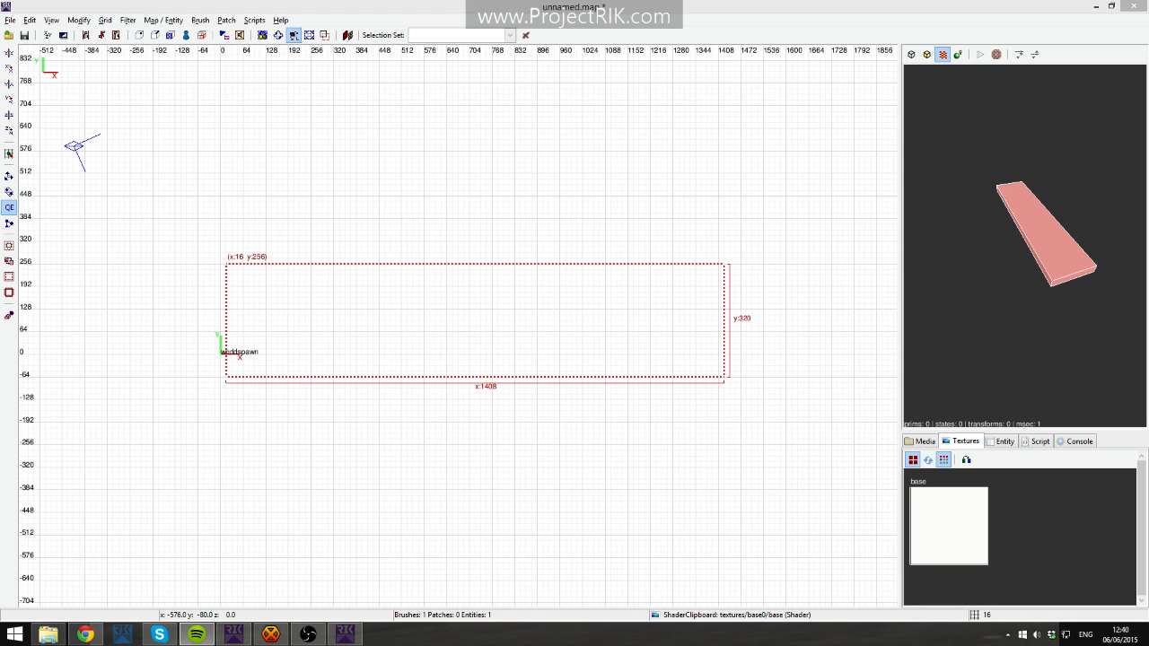
key(XF86AudioLowerVolume)
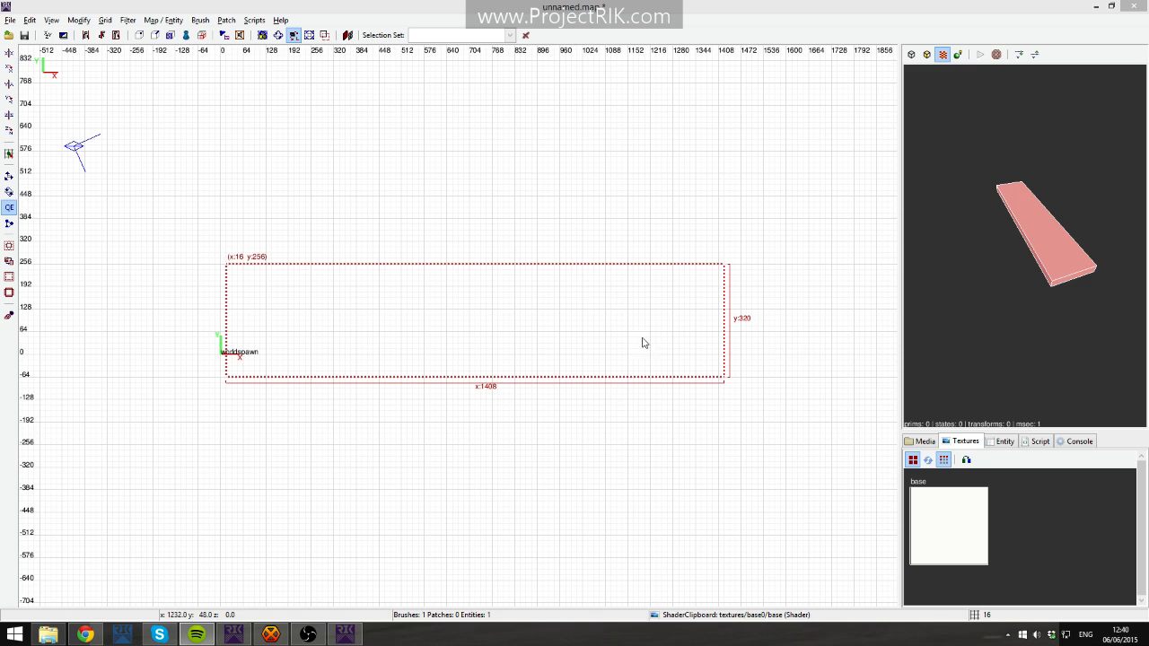
drag(739, 329, 740, 331)
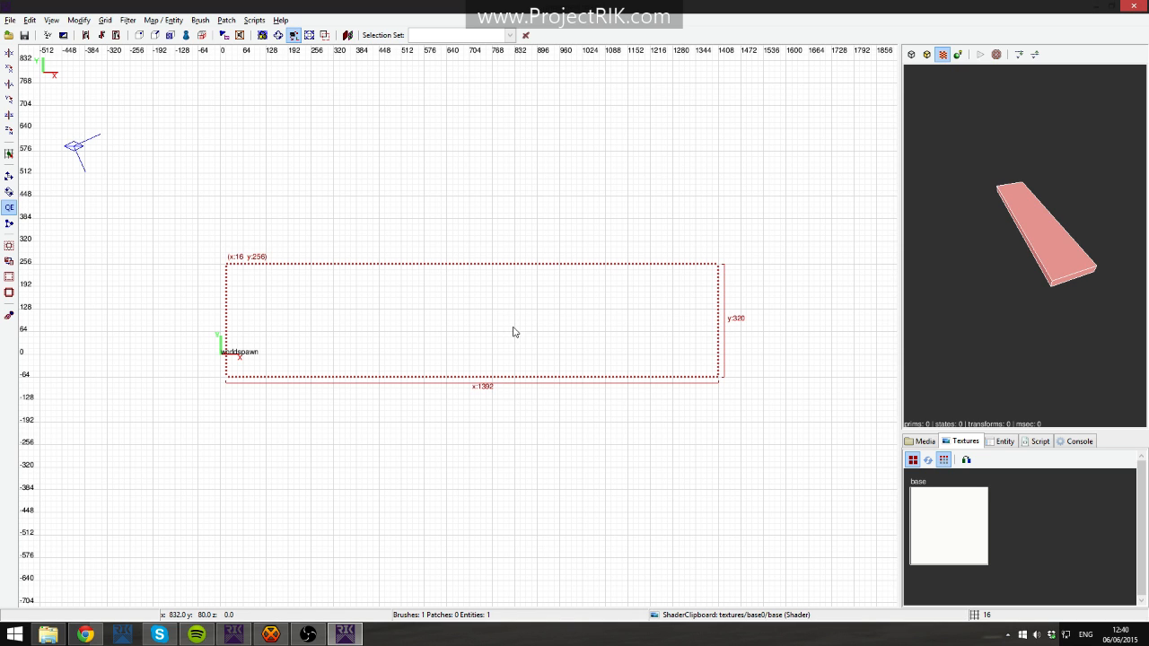
mouse_move(512, 331)
mouse_down()
mouse_move(500, 339)
mouse_move(507, 330)
mouse_up()
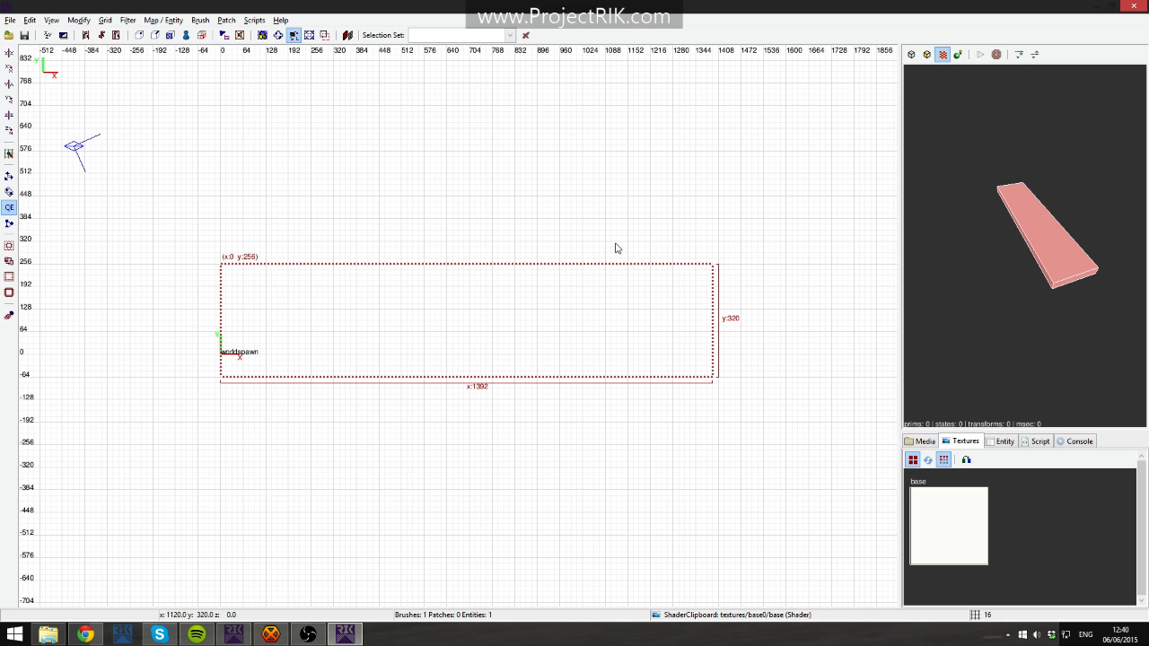
key(ctrl+Tab)
key(ctrl+Tab)
key(ctrl+Tab)
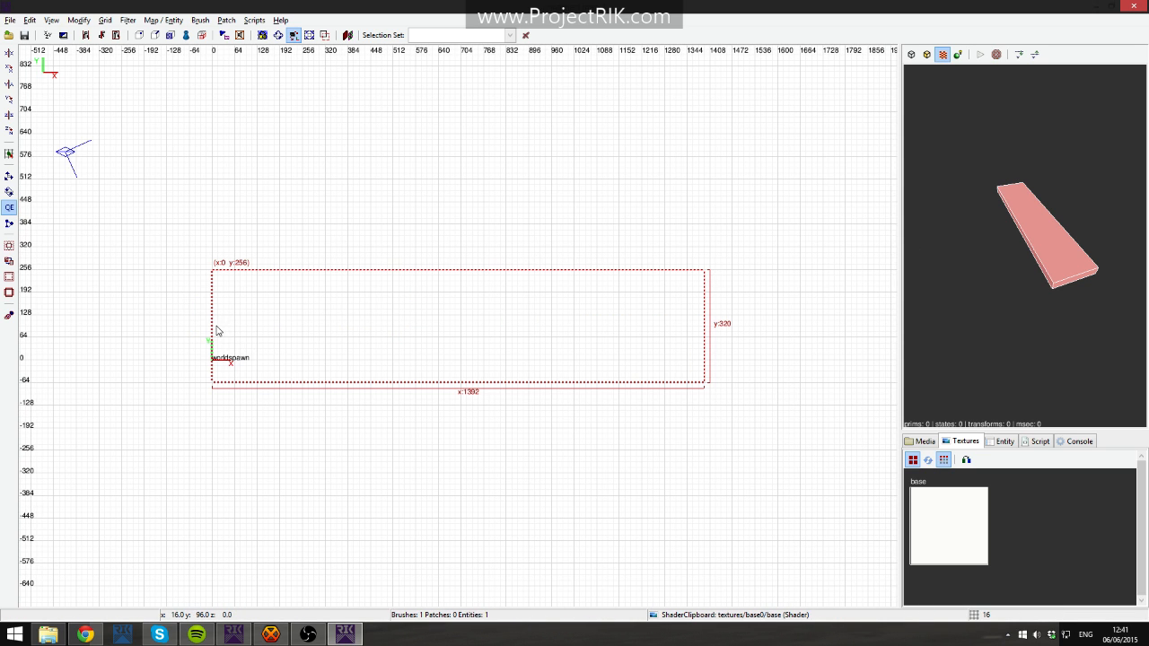
Deselect the brush and create a player start at about x 112, y 80 in the top view.
right_click(236, 332)
mouse_move(301, 321)
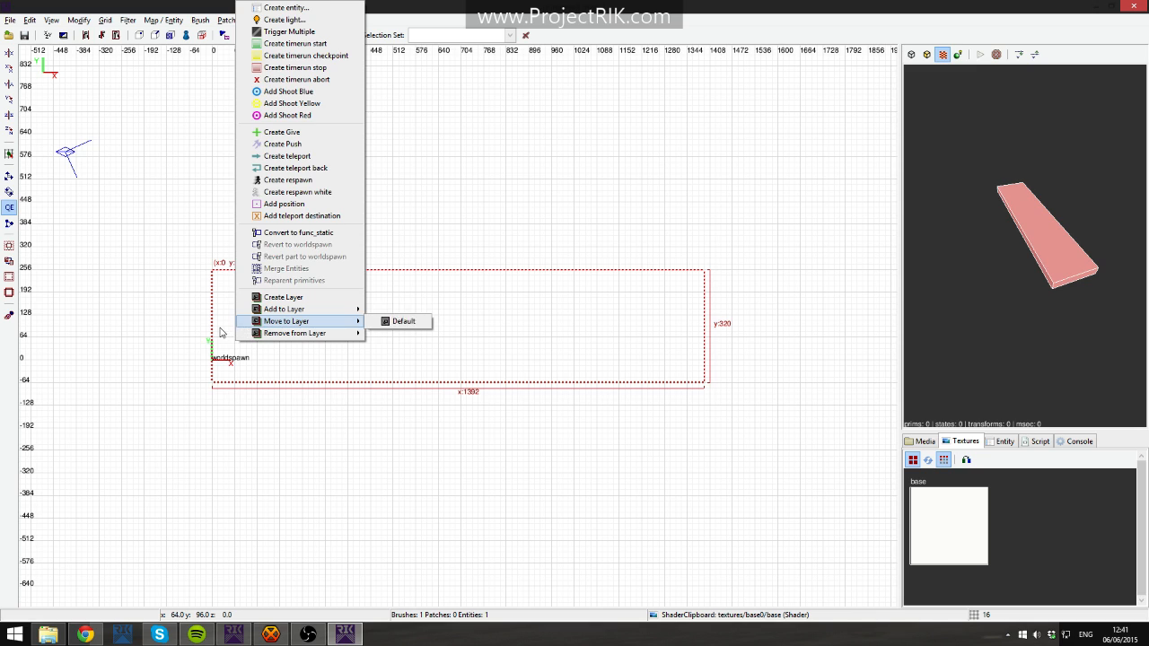
click(397, 322)
right_click(252, 330)
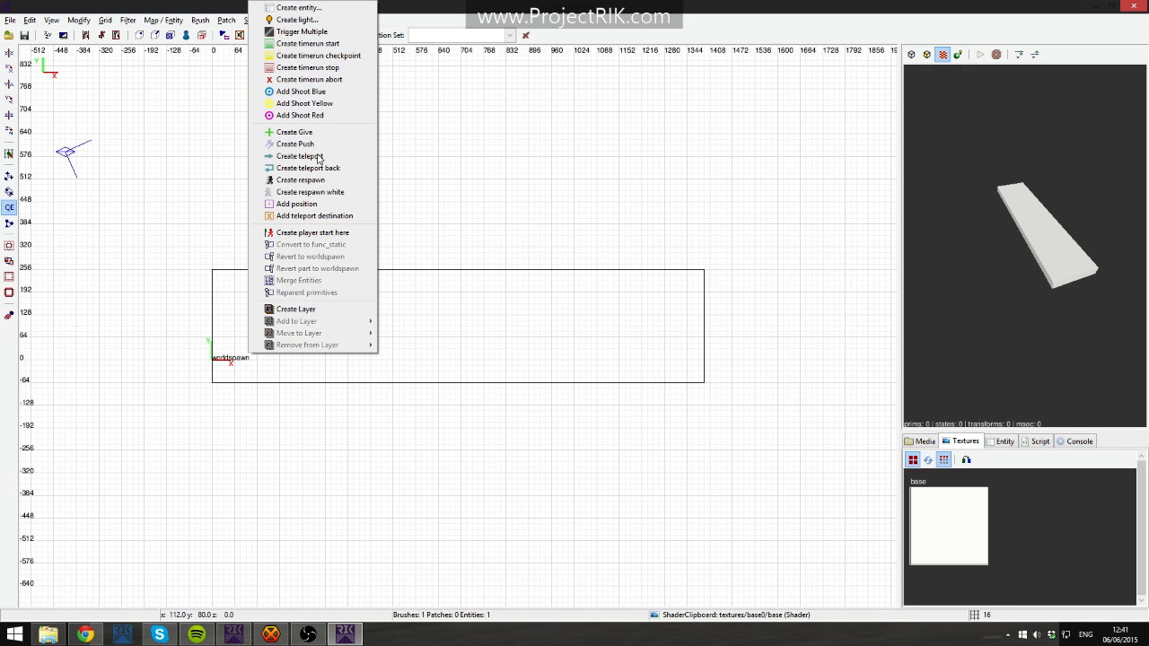
click(329, 237)
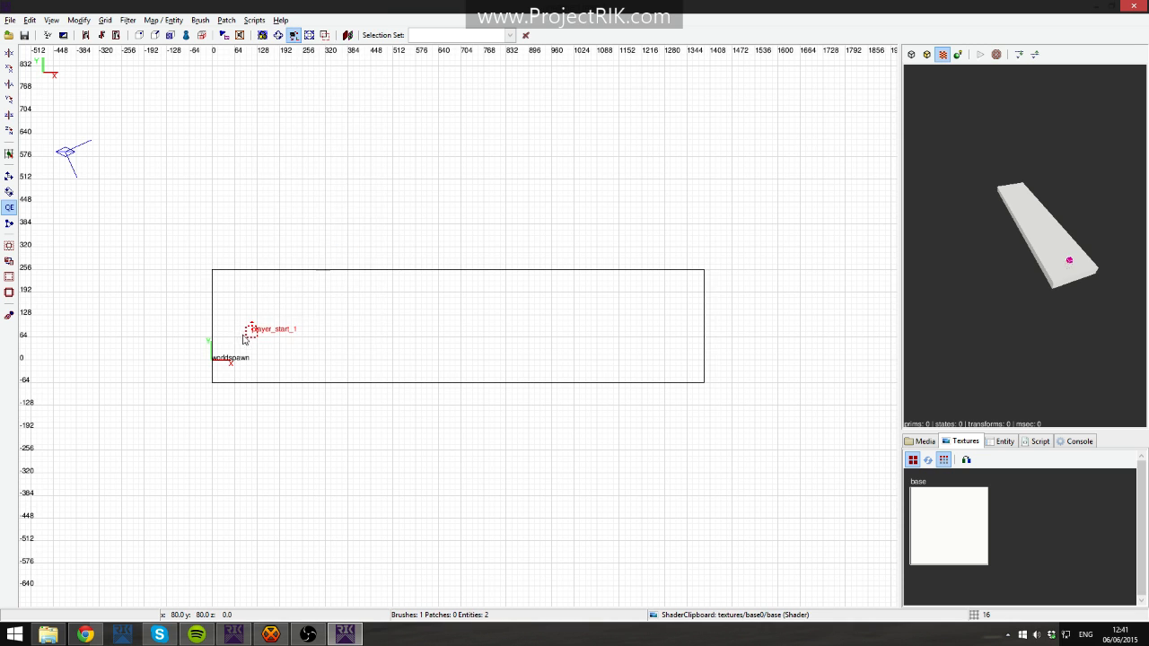
Rotate only the player start about the Z axis so it faces along the brush in the positive X direction, and deselect it.
scroll(326, 238, up, 3)
right_drag(326, 238, 402, 252)
shift+click(476, 334)
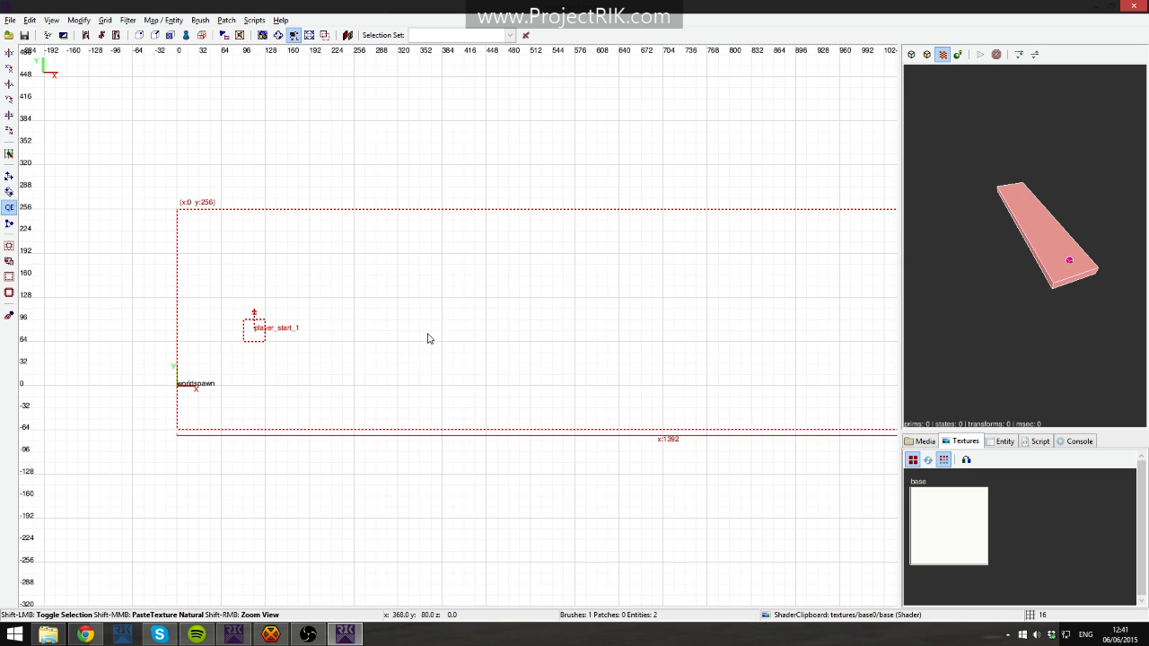
key(Escape)
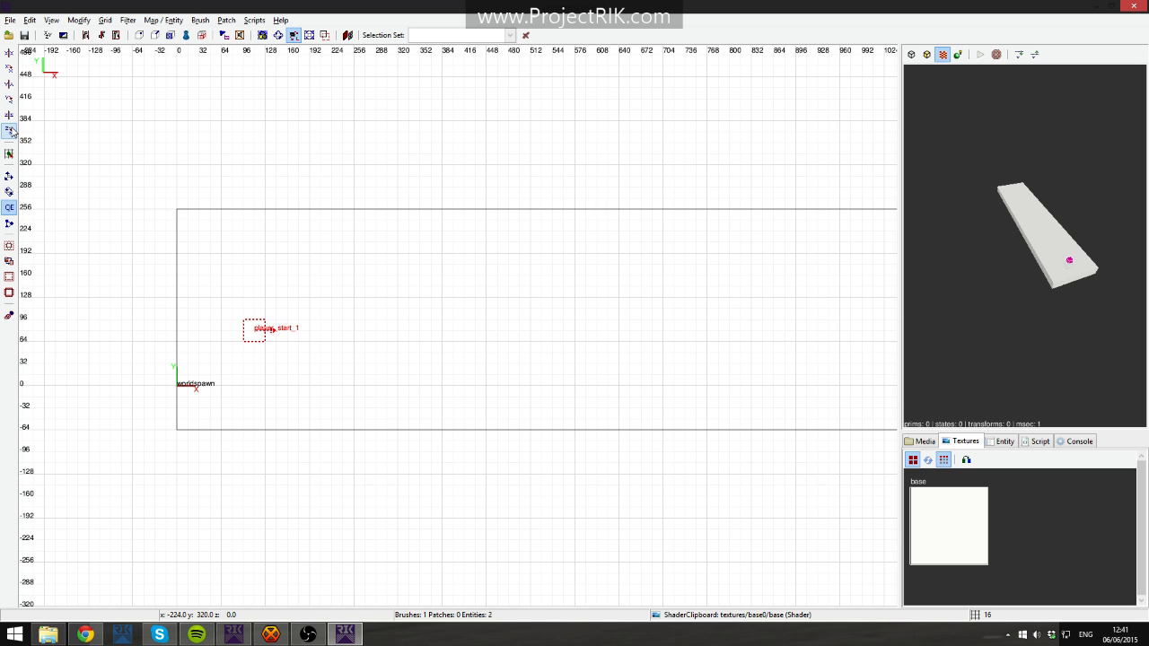
shift+click(260, 332)
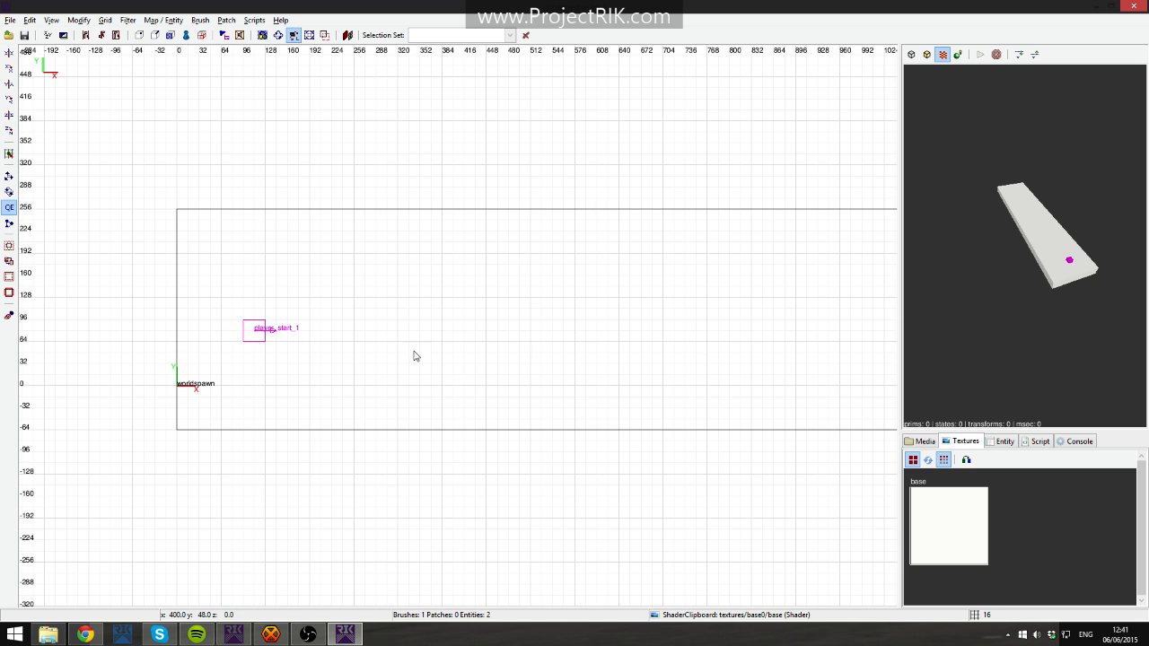
Raise the player start out of the floor brush in the XZ view so its base sits at about z 24.
right_click(1088, 284)
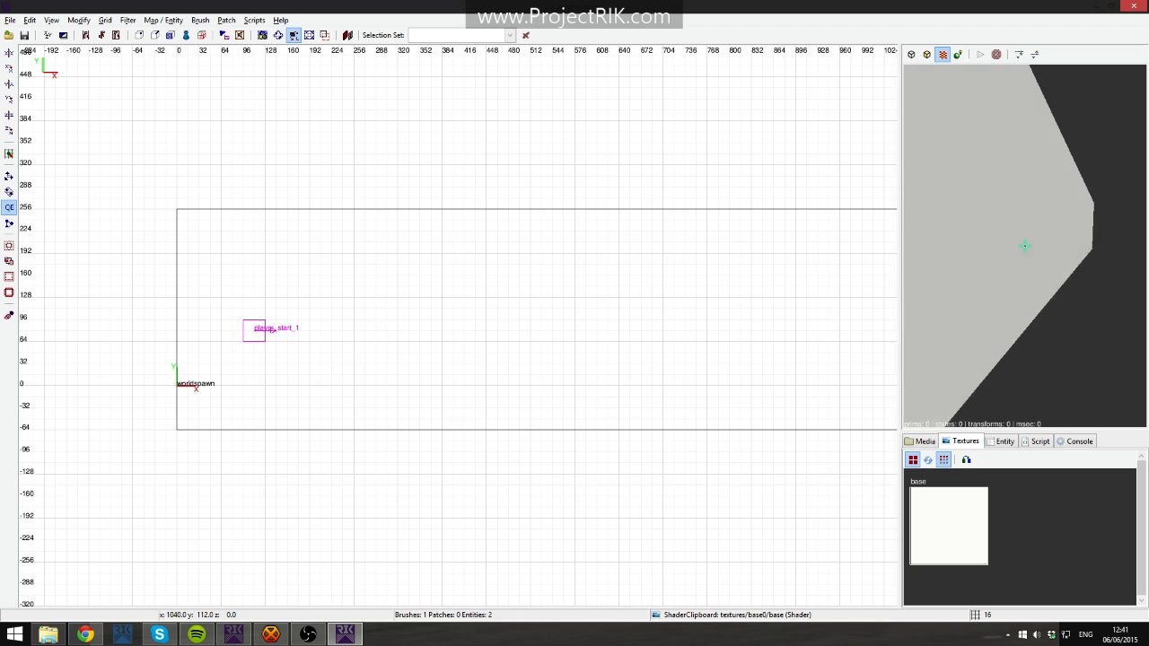
right_click(1085, 287)
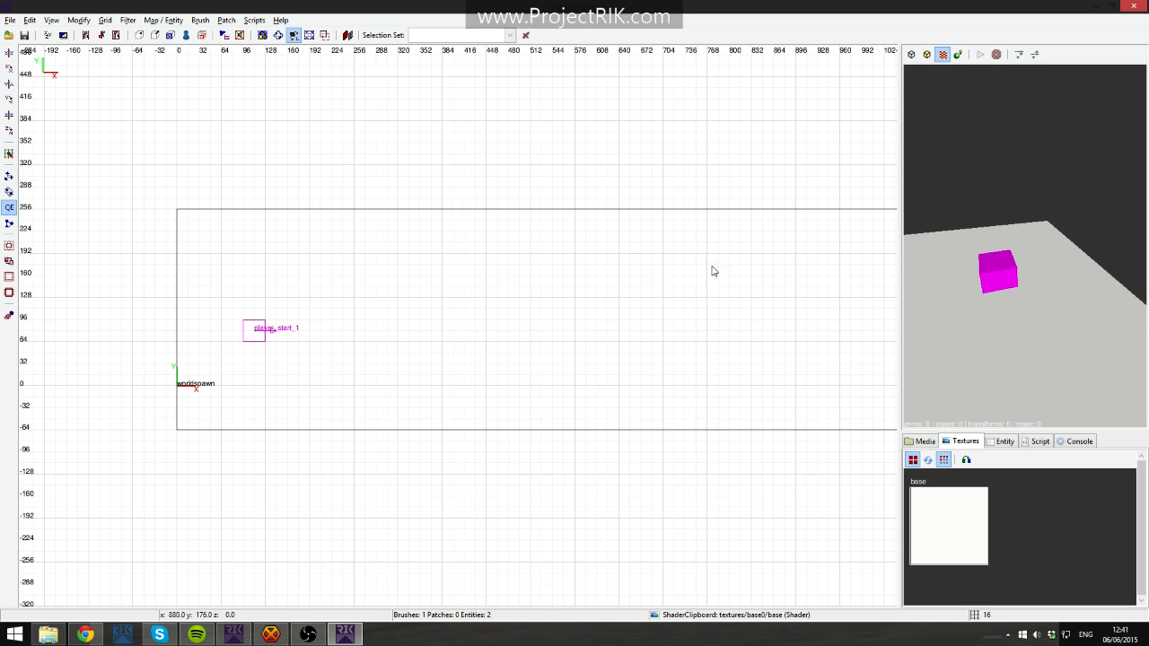
shift+click(269, 335)
key(ctrl+Tab)
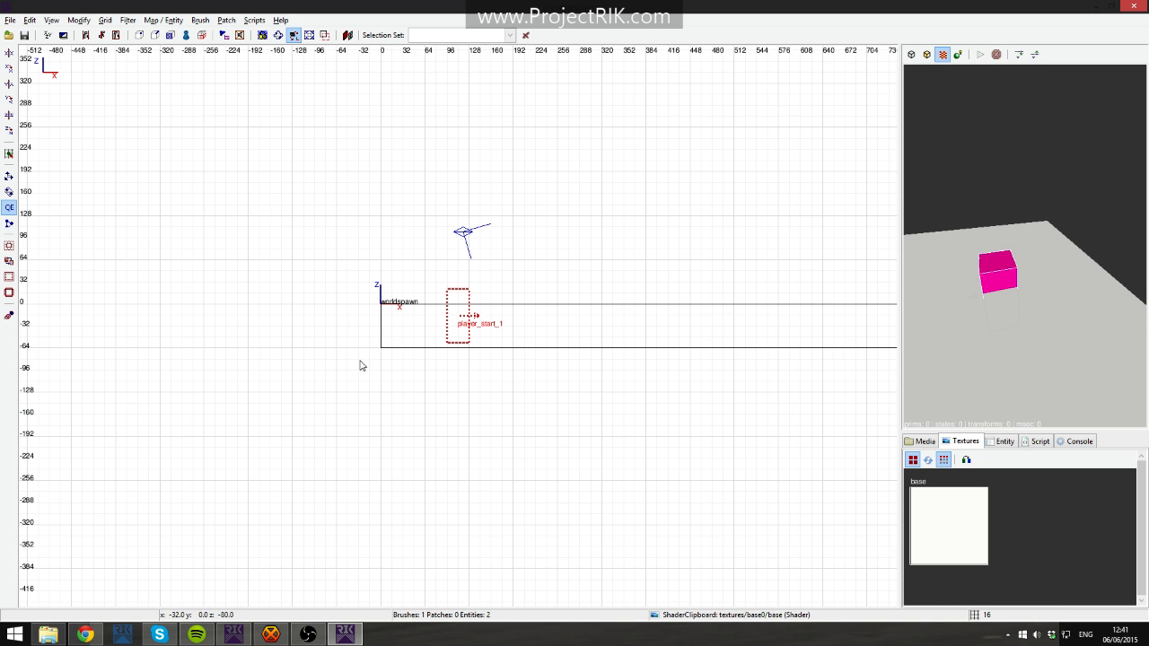
drag(480, 354, 481, 298)
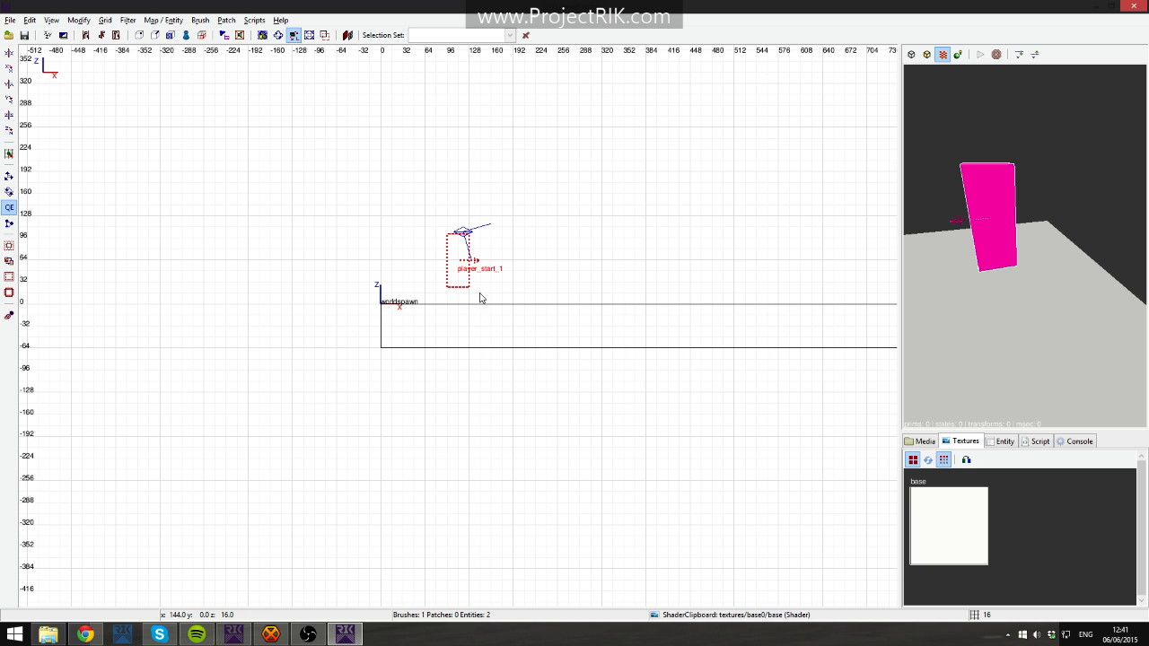
Lower the player start by 8 units on the finer 8-unit grid to z 16 at its base, and restore the 16-unit grid.
scroll(463, 304, up, 2)
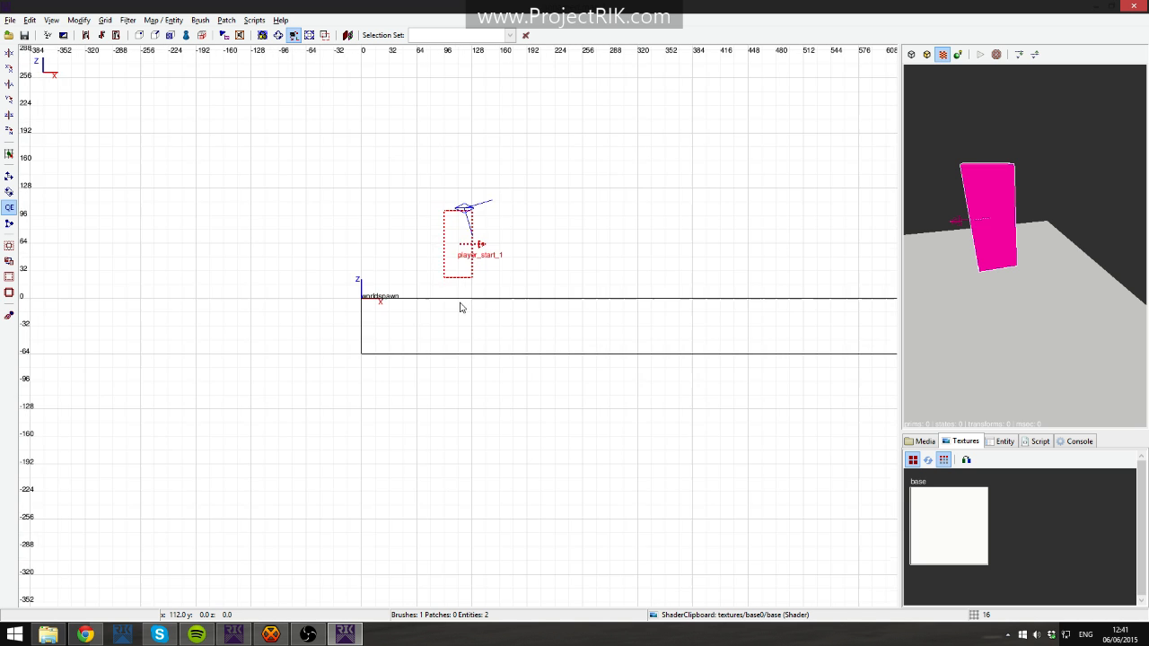
key(bracketleft)
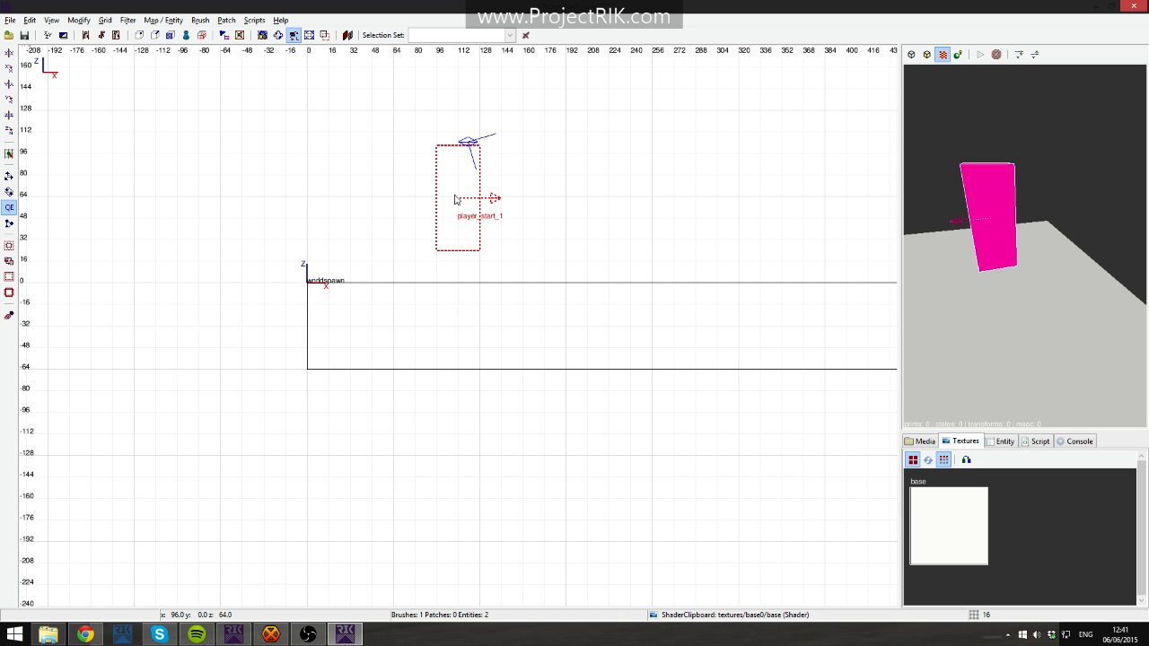
drag(456, 197, 453, 209)
key(bracketright)
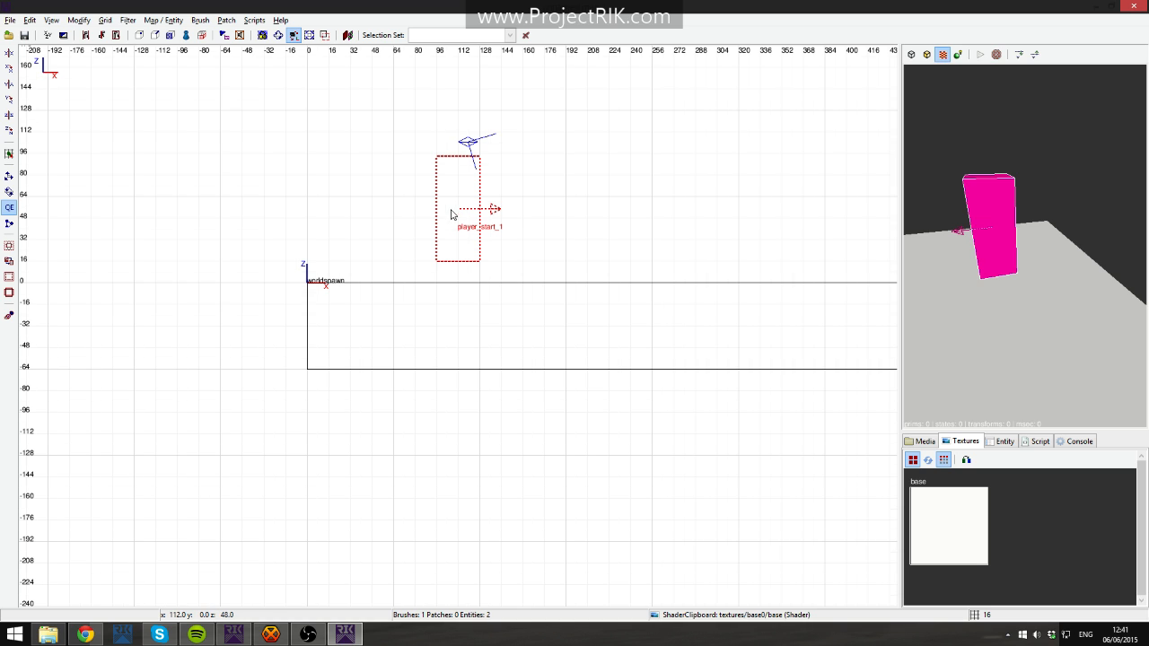
Try a small upward nudge of the player start on the 8-unit grid and return to the 16-unit grid.
scroll(502, 265, down, 2)
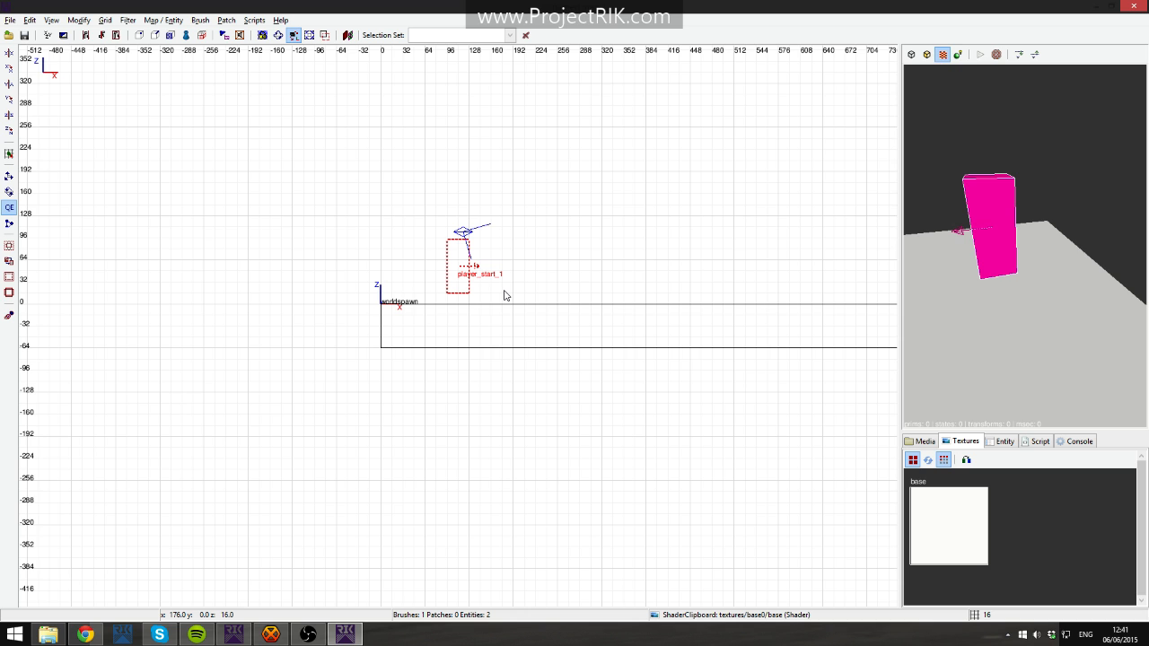
key(bracketleft)
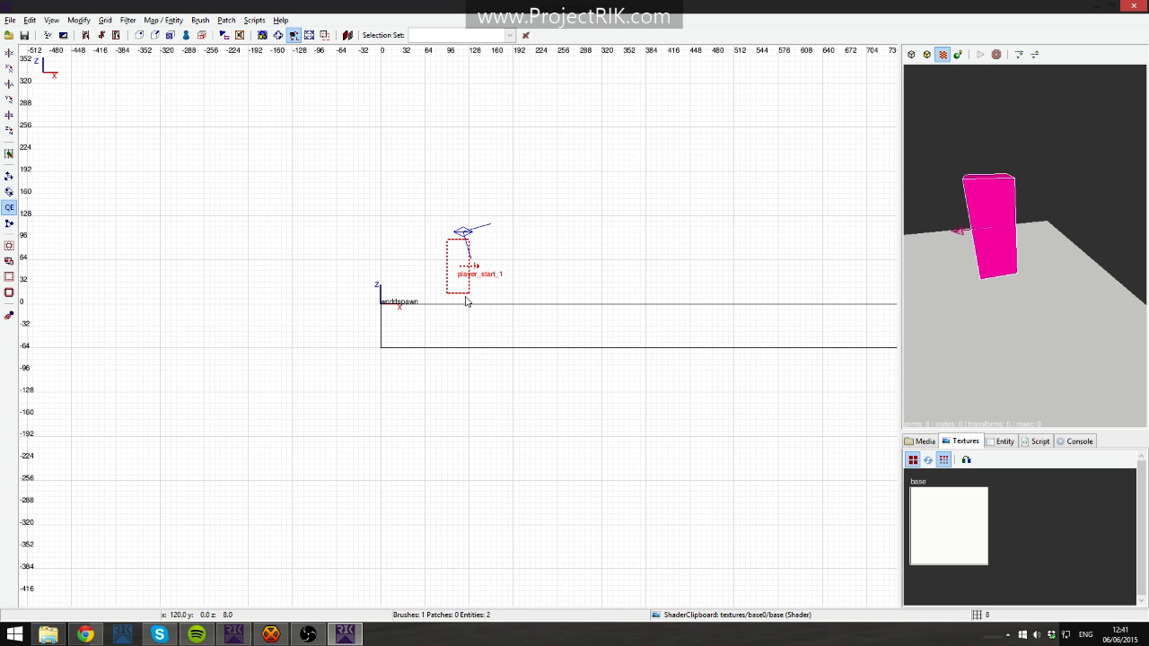
scroll(465, 296, up, 3)
drag(468, 241, 466, 236)
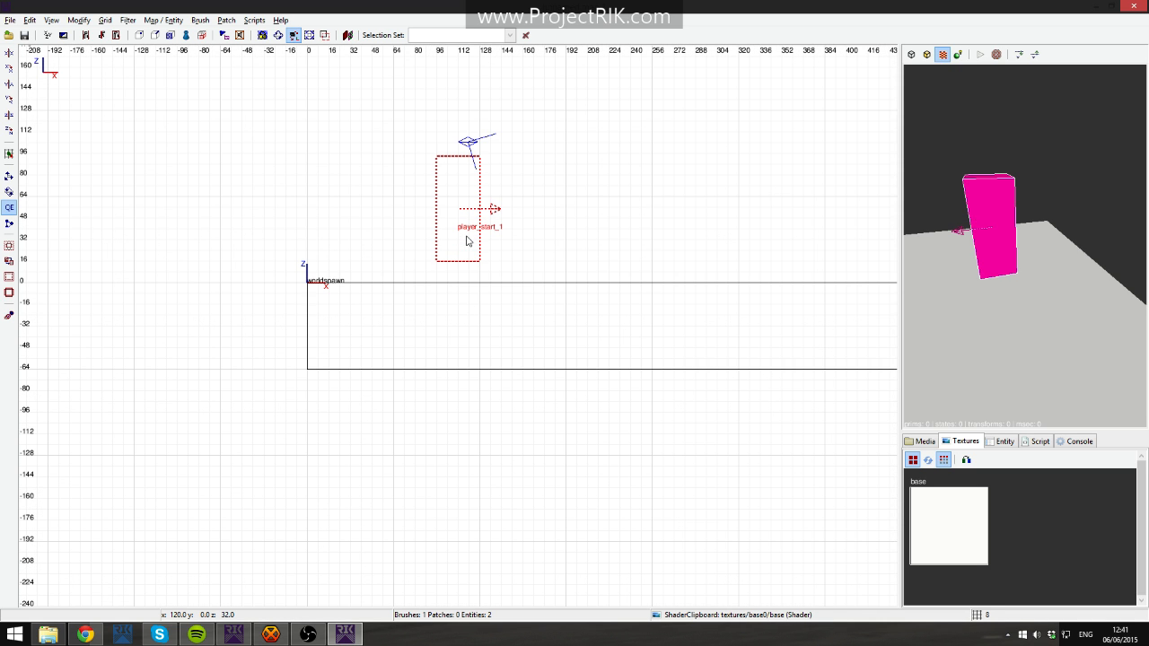
key(bracketright)
scroll(541, 269, down, 2)
scroll(541, 269, up, 2)
scroll(543, 273, down, 1)
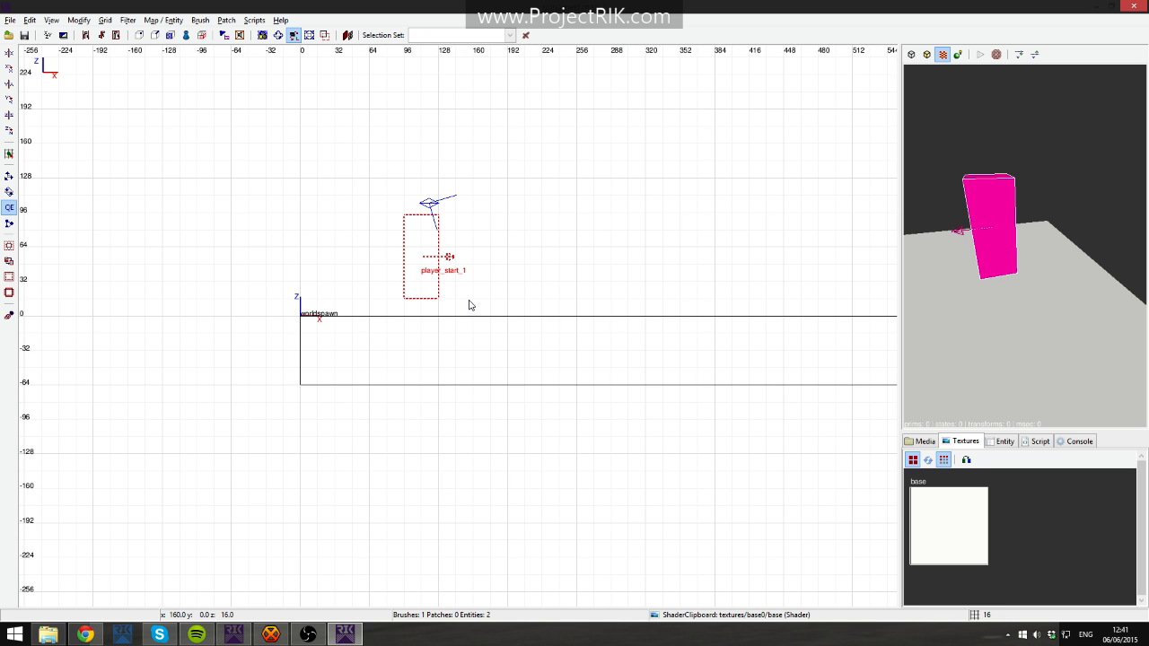
Check the player start's placement above the floor brush in the front, side and top views.
right_drag(526, 308, 565, 312)
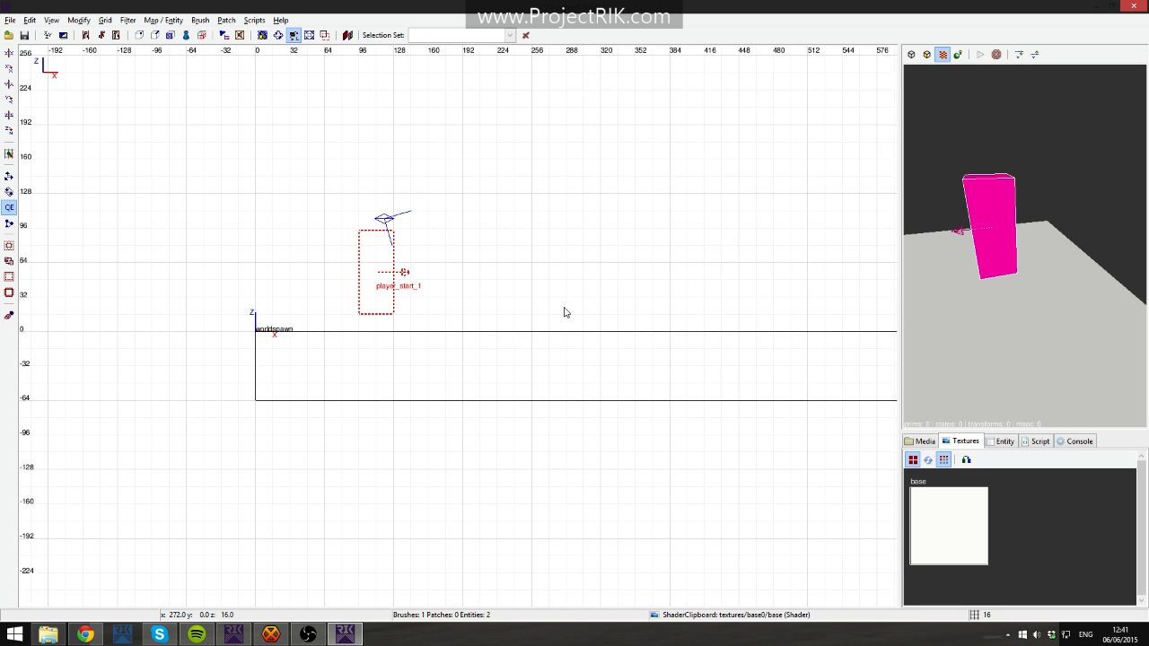
right_drag(698, 320, 559, 326)
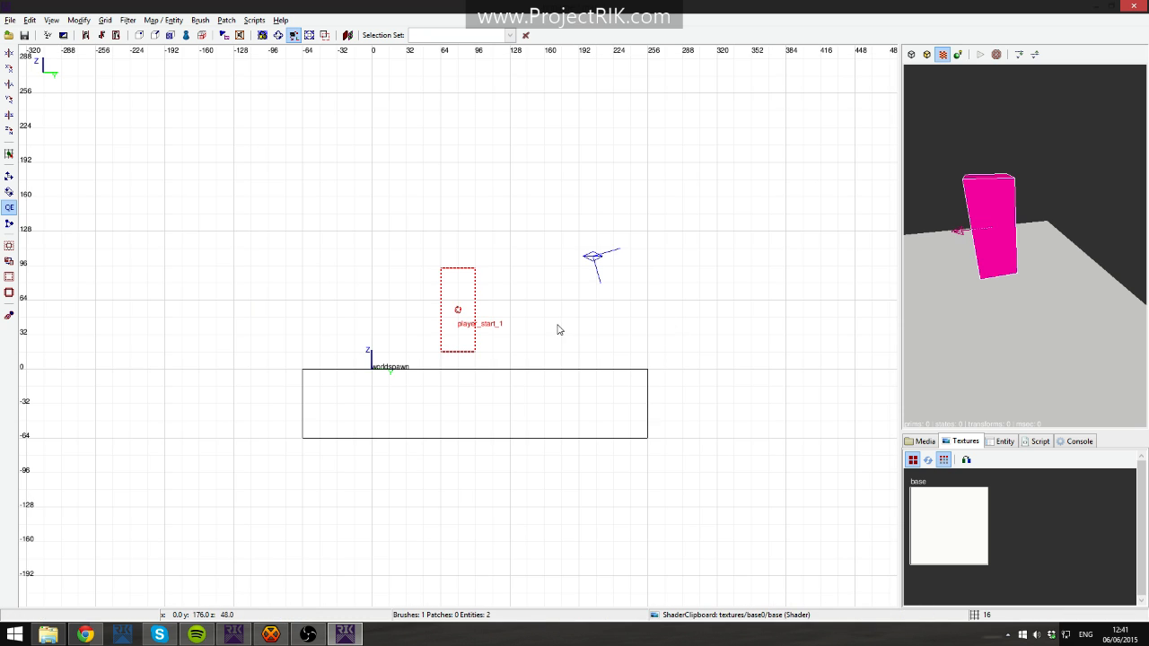
key(ctrl+Tab)
right_drag(639, 339, 539, 343)
scroll(638, 339, down, 1)
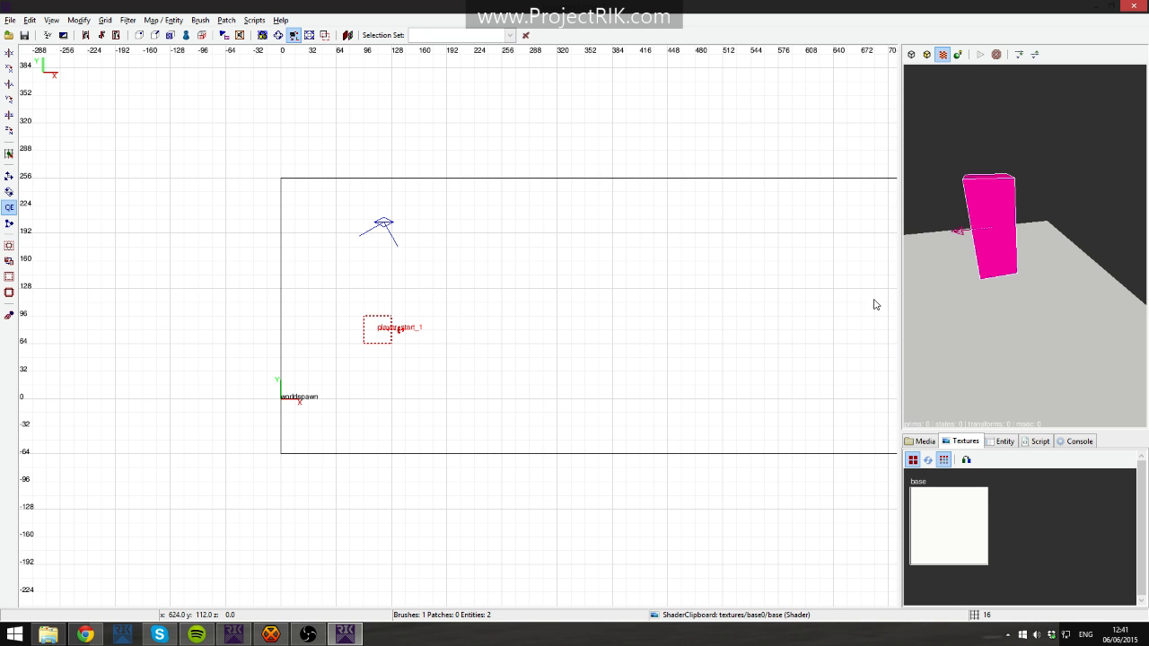
Add the floor brush to the player start selection, duplicate both, and move the copies beyond the floor's y 256 edge.
right_click(1025, 246)
key(Up)
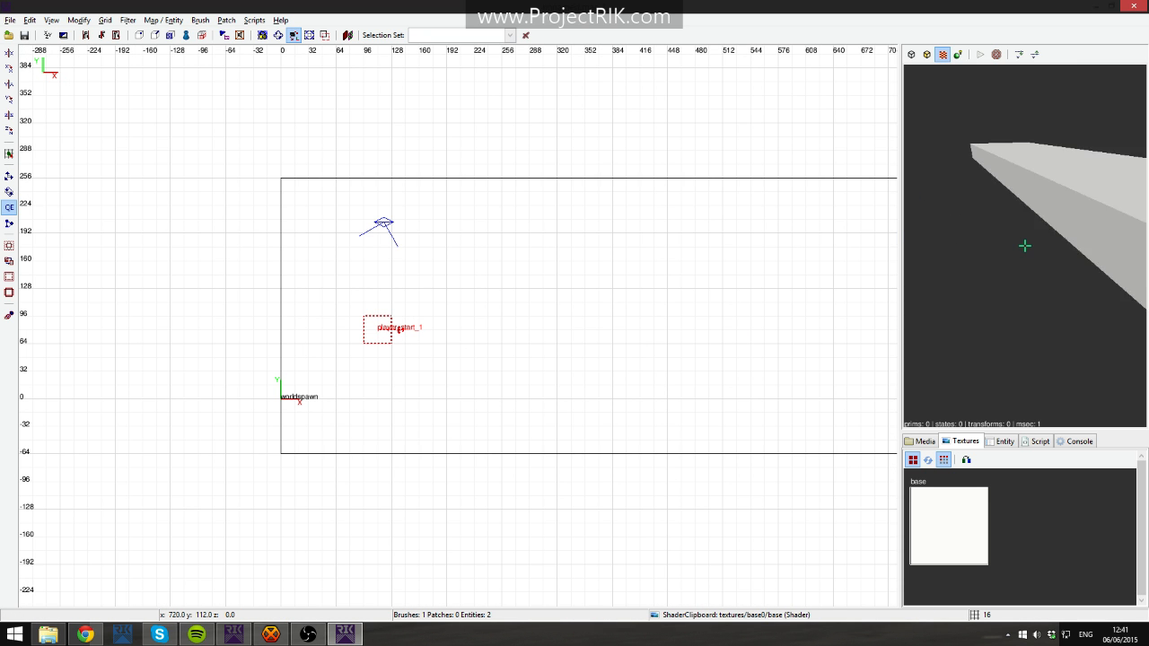
shift+click(1024, 246)
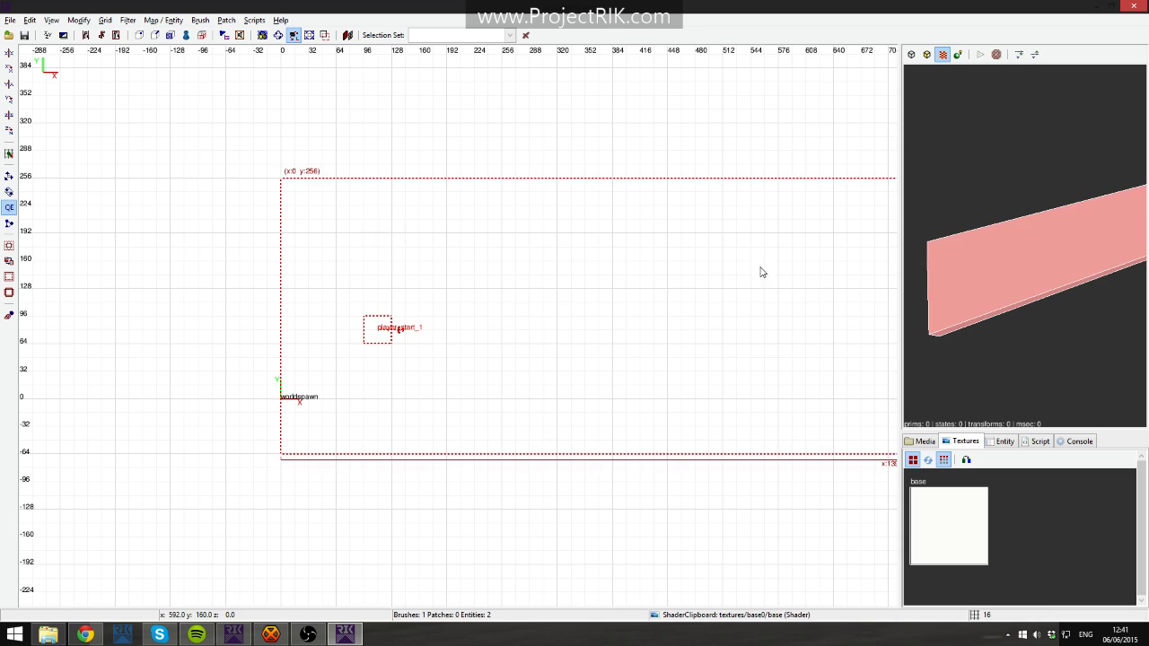
scroll(762, 272, down, 3)
mouse_move(762, 272)
right_down()
mouse_move(338, 277)
mouse_move(384, 248)
right_up()
scroll(710, 277, down, 1)
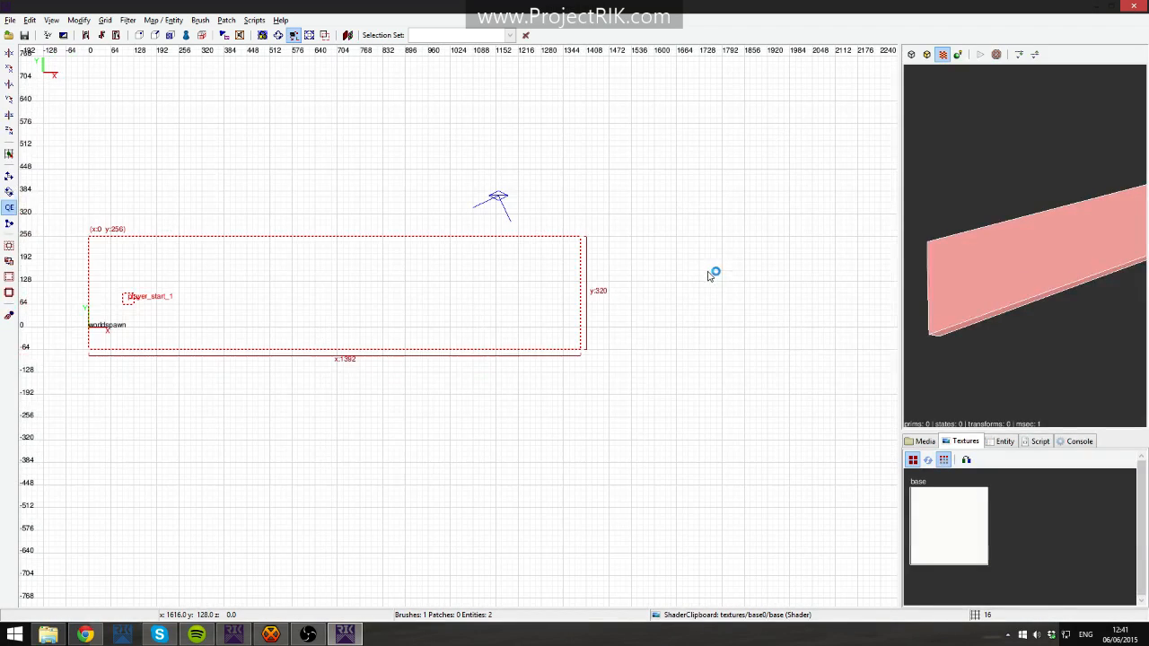
key(space)
mouse_move(436, 293)
mouse_down()
mouse_move(603, 238)
mouse_move(580, 185)
mouse_move(348, 190)
mouse_up()
Reshape the copied floor brush into a 304 by 384 unit section adjoining the original from x 1088 to 1392, reaching y 640.
right_drag(345, 203, 509, 237)
mouse_move(182, 217)
mouse_down()
mouse_move(553, 227)
mouse_move(531, 223)
mouse_up()
drag(683, 127, 682, 108)
right_drag(688, 207, 662, 215)
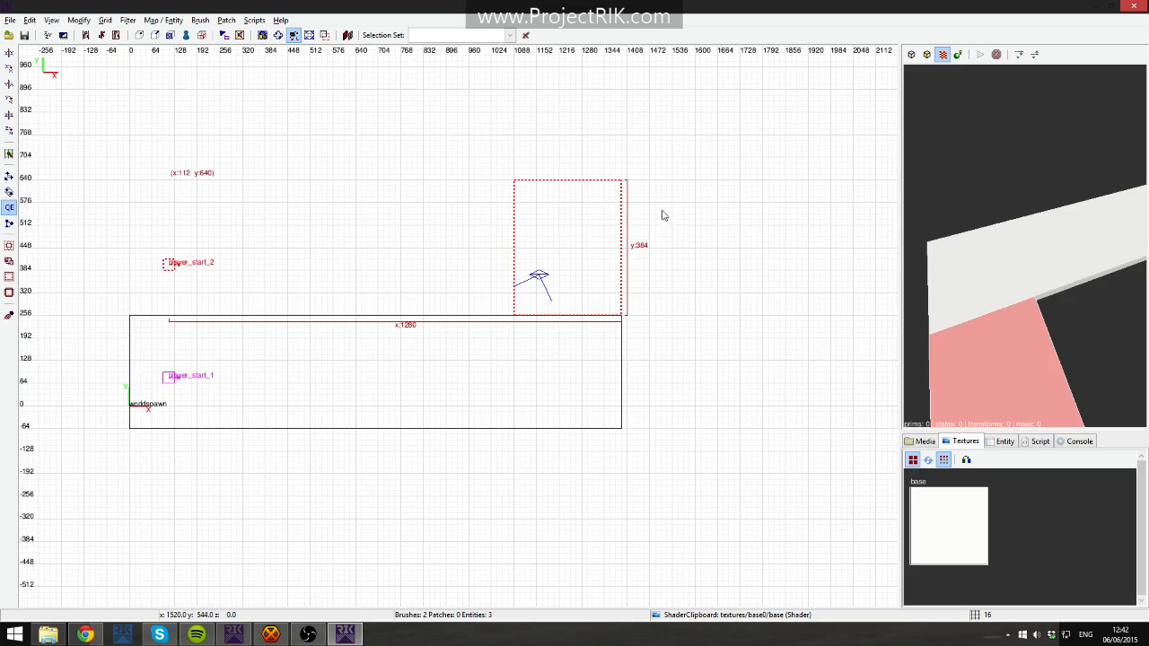
Try duplicating the side floor section and player start, rotating the copies about the Z axis and moving them, and delete the copies.
key(space)
drag(584, 243, 422, 178)
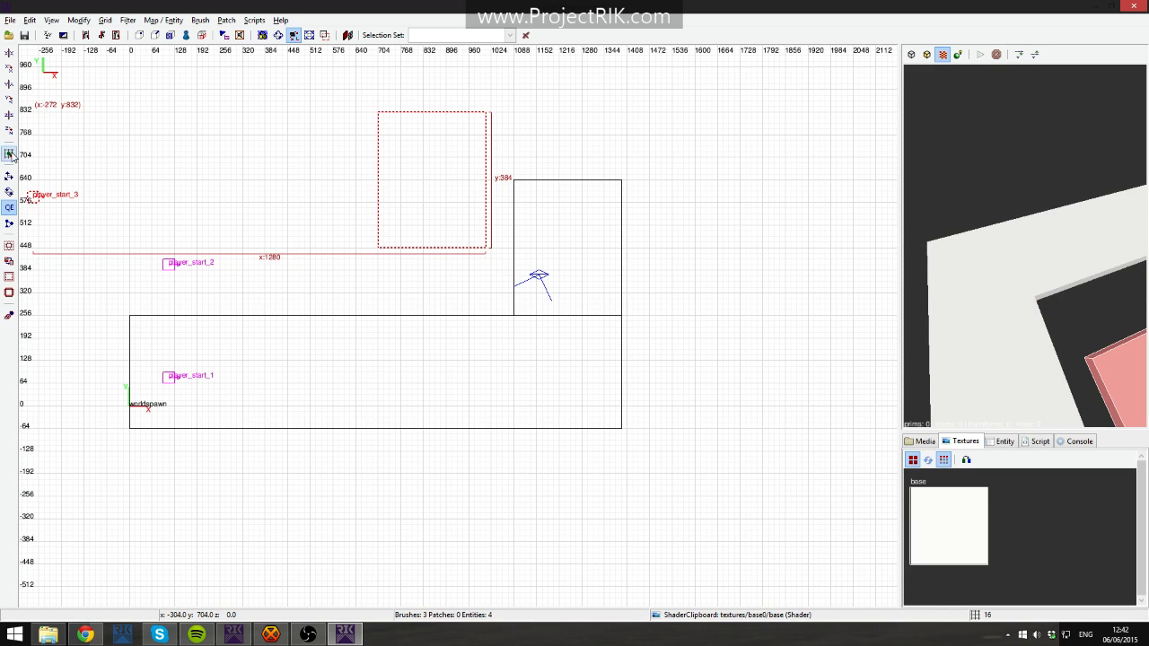
click(10, 131)
mouse_move(249, 353)
mouse_down()
mouse_move(464, 187)
mouse_move(504, 129)
mouse_up()
drag(426, 153, 290, 182)
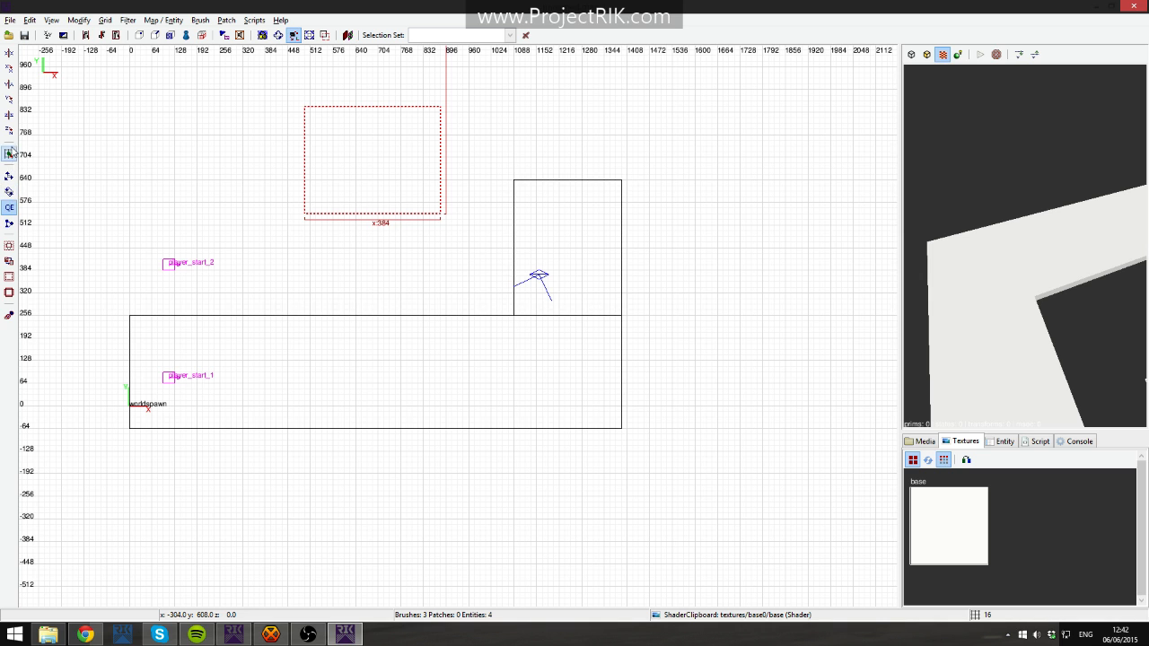
click(10, 131)
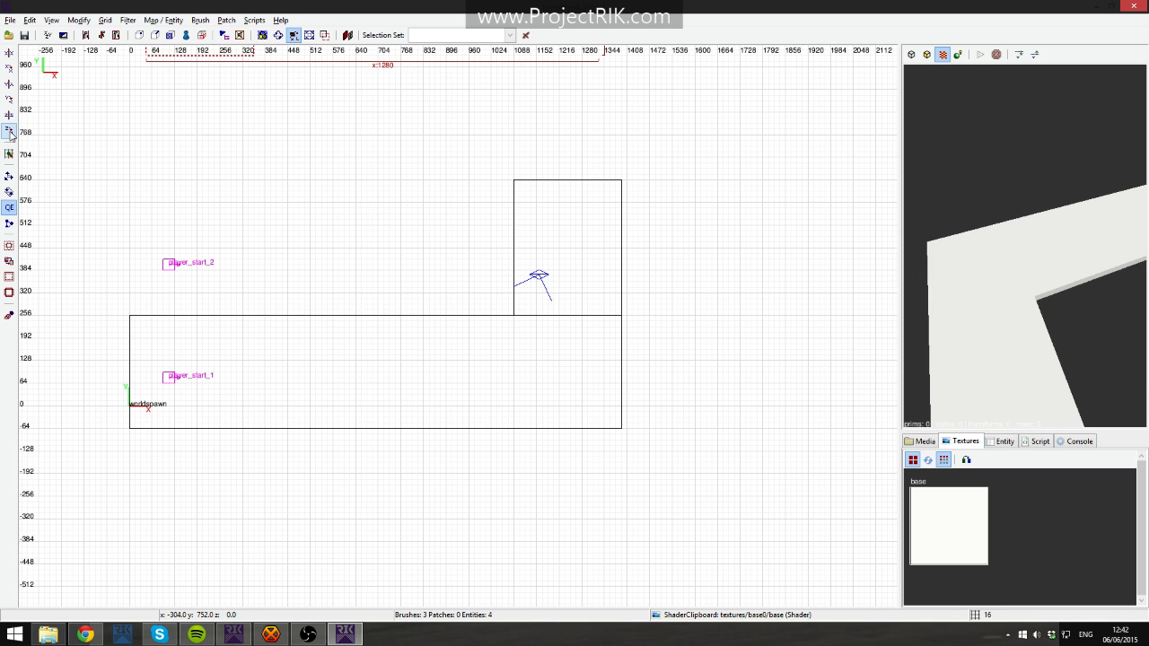
mouse_move(326, 166)
mouse_down()
mouse_move(385, 223)
mouse_move(480, 275)
mouse_move(292, 234)
mouse_move(487, 277)
mouse_up()
key(Delete)
Delete the extra player start outside the floor, keeping the original one on the long floor brush.
right_drag(541, 272, 479, 287)
shift+click(345, 229)
key(Delete)
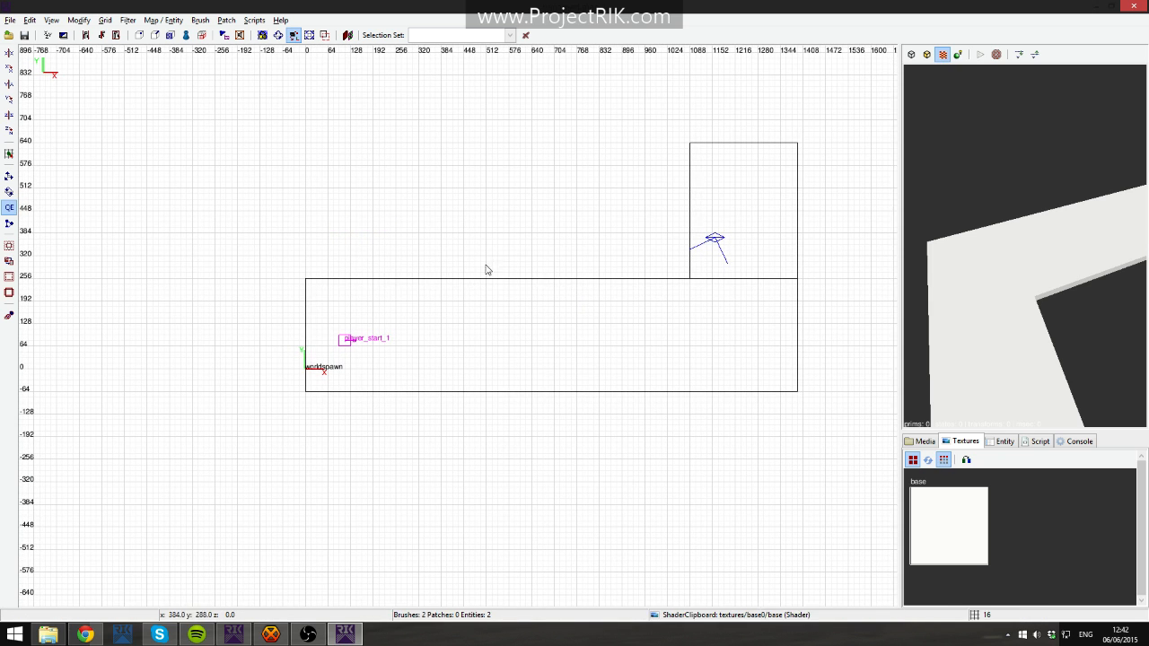
Try a copy of only the side floor section in the open area, rotate it about the Z axis, and delete it.
shift+click(739, 218)
drag(739, 217, 525, 193)
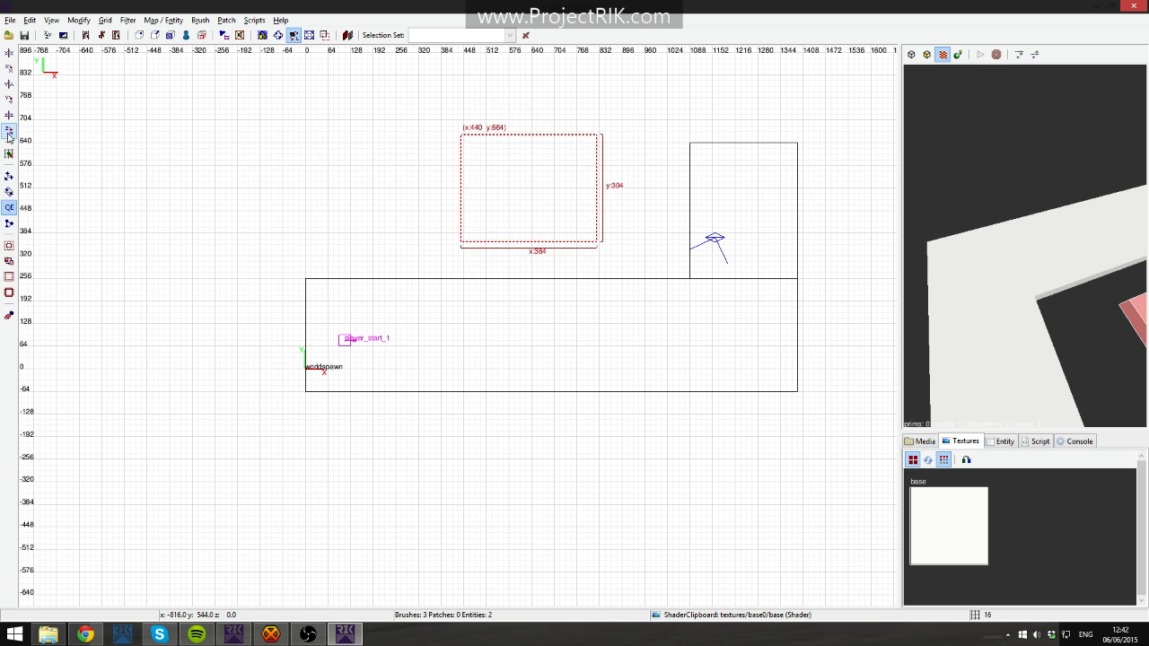
click(9, 134)
mouse_move(535, 252)
right_down()
mouse_move(328, 295)
mouse_move(468, 246)
right_up()
key(BackSpace)
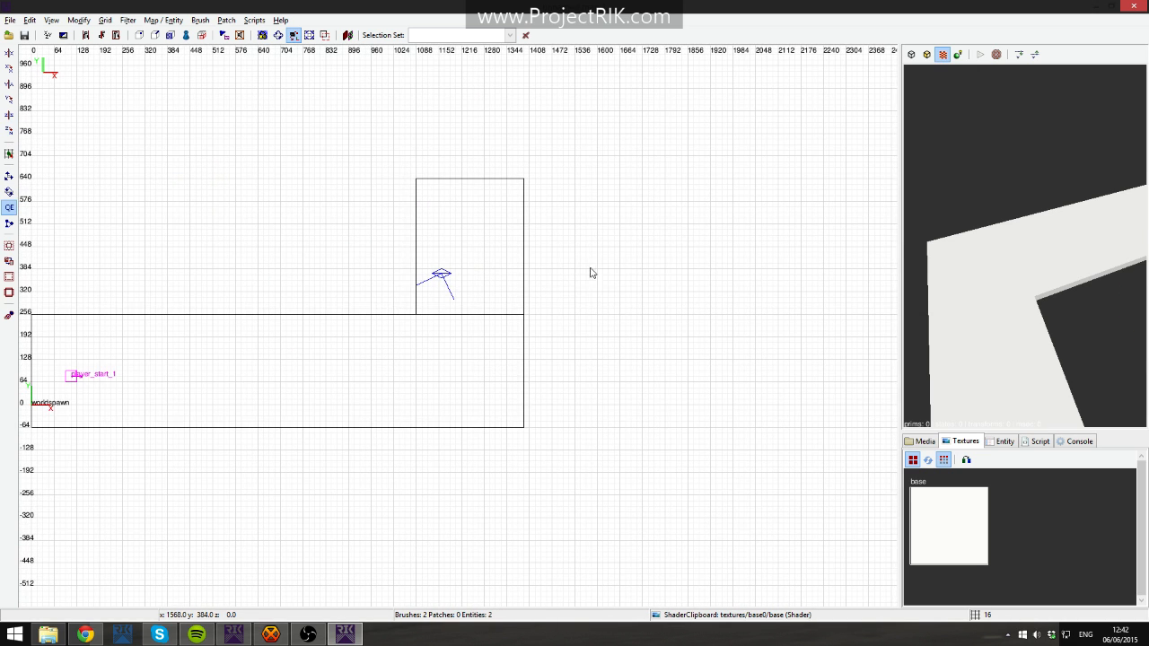
Examine the long floor brush's vertices in the 3D view using vertex editing, and leave that mode with the brush deselected.
shift+click(1010, 278)
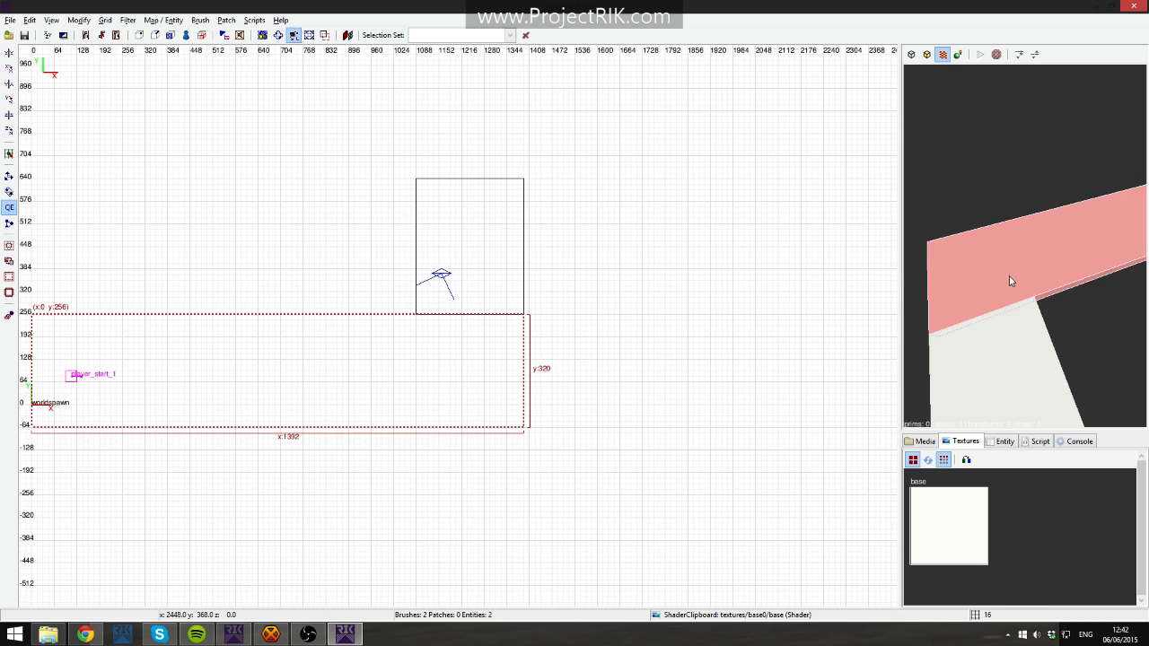
right_click(1104, 285)
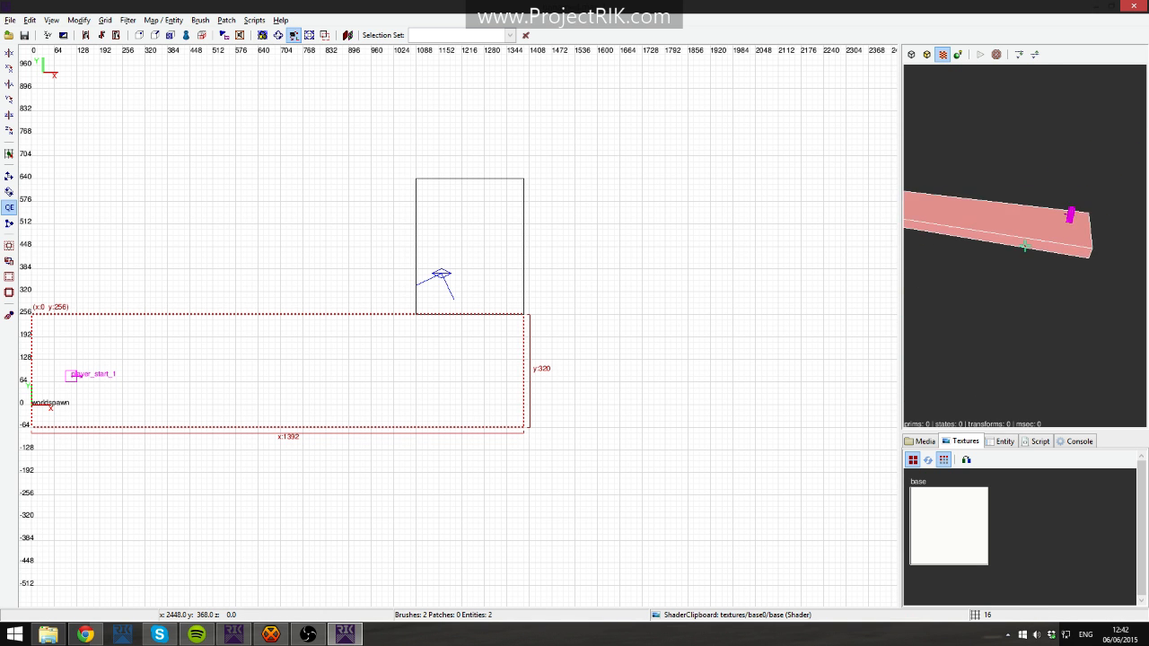
right_click(1068, 287)
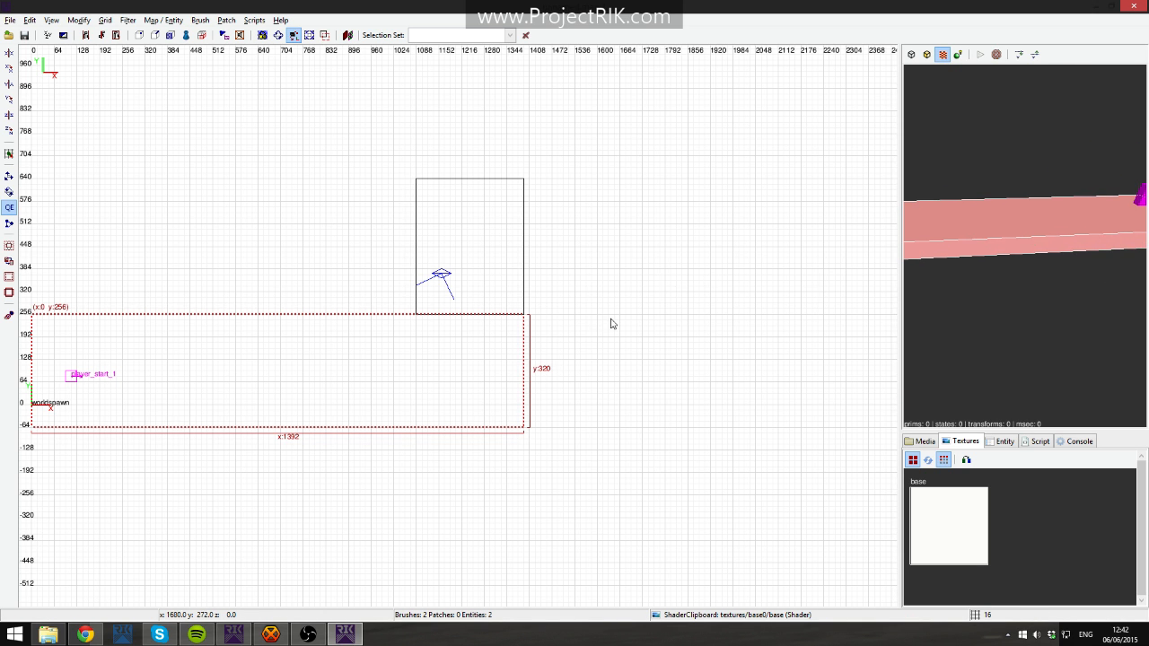
right_drag(567, 336, 575, 240)
key(v)
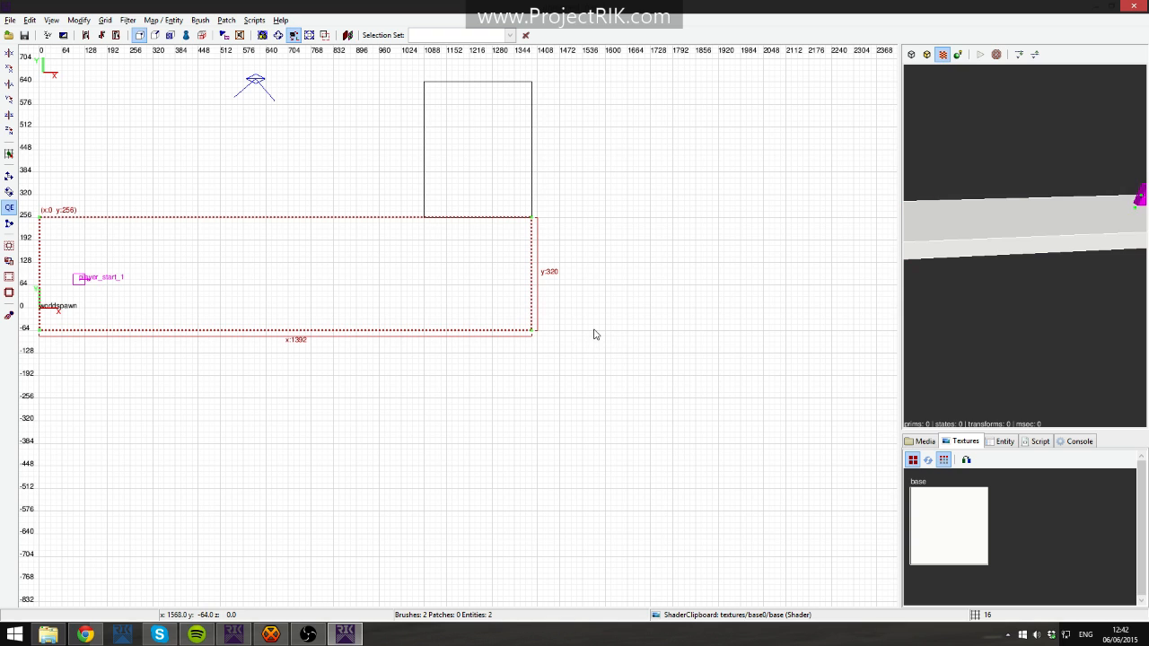
right_click(1005, 289)
key(Up)
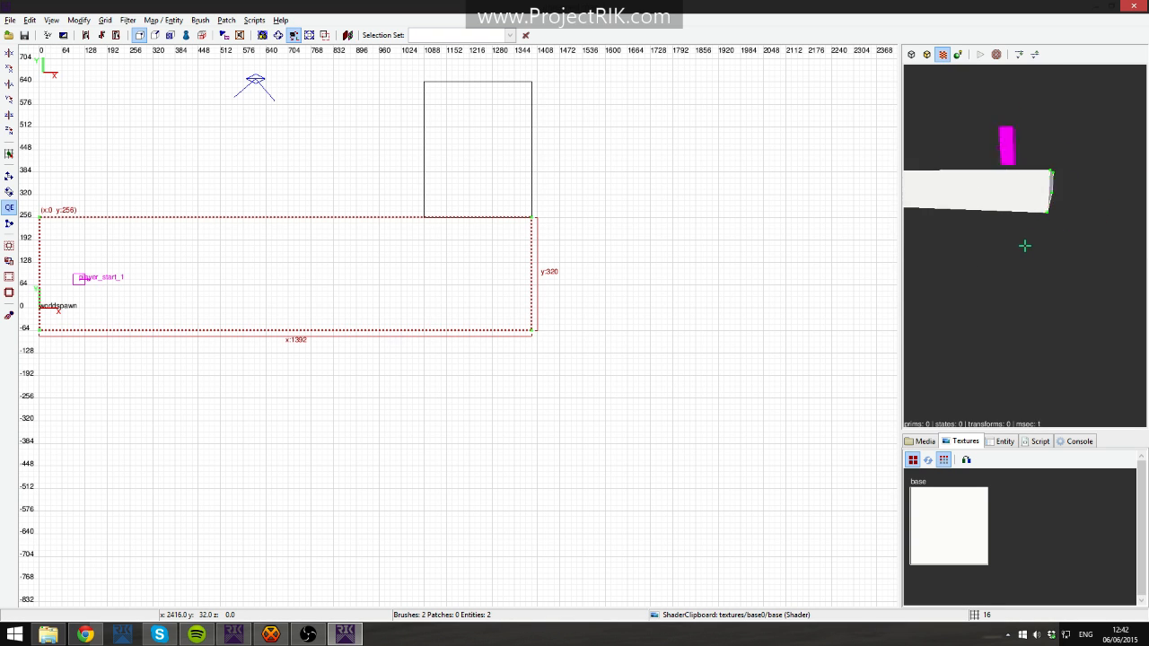
key(Up)
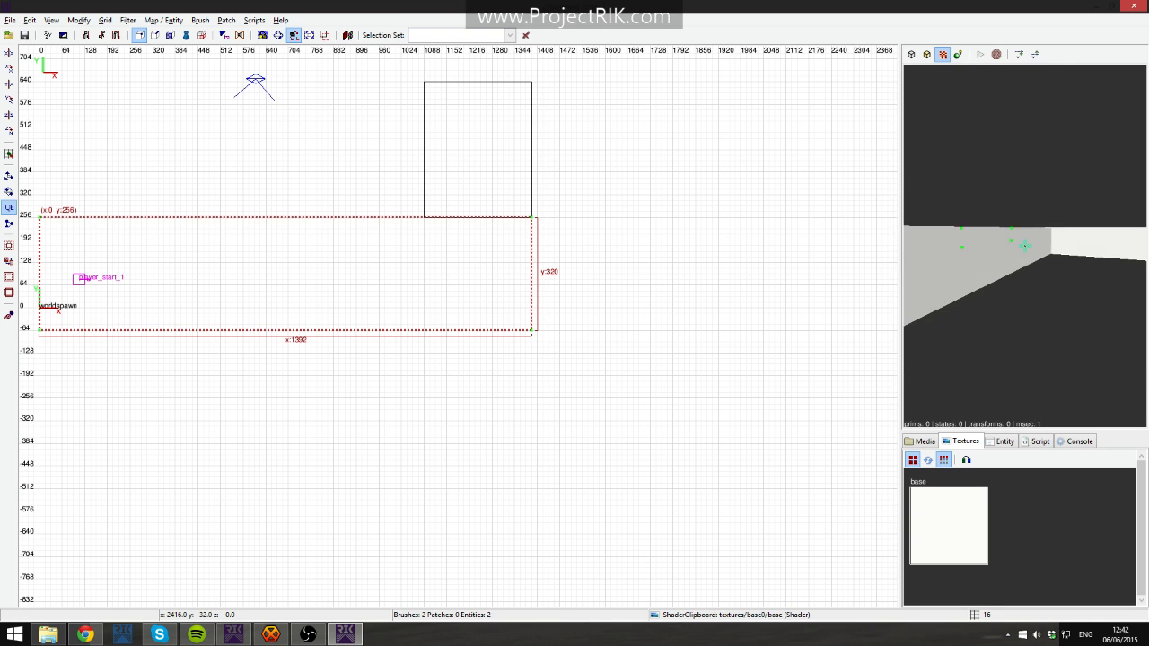
right_click(1040, 285)
key(v)
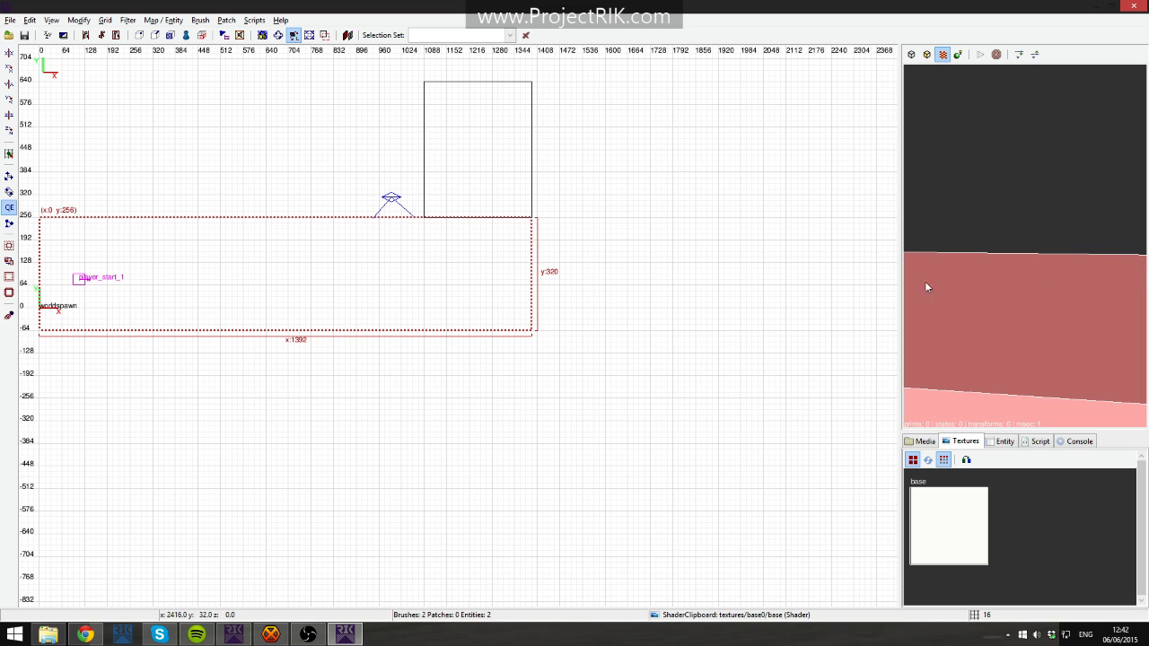
right_drag(575, 287, 683, 285)
key(Escape)
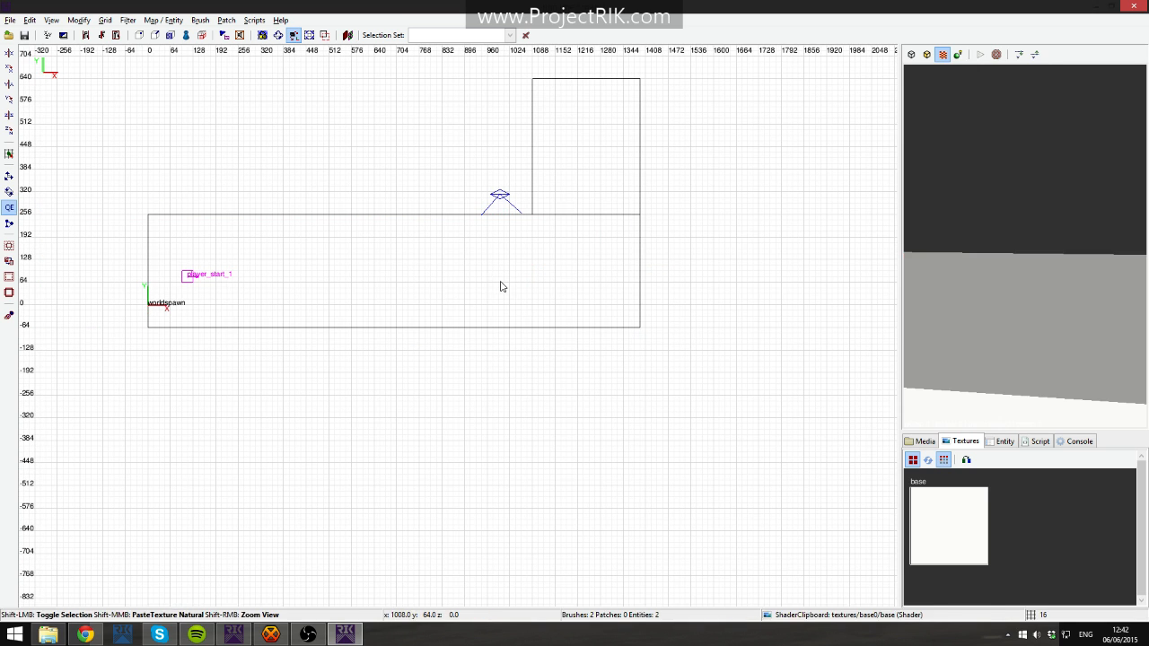
Split the long floor brush with the clipper along a diagonal from (896, 256) to (1392, -64), keeping both pieces.
shift+click(501, 286)
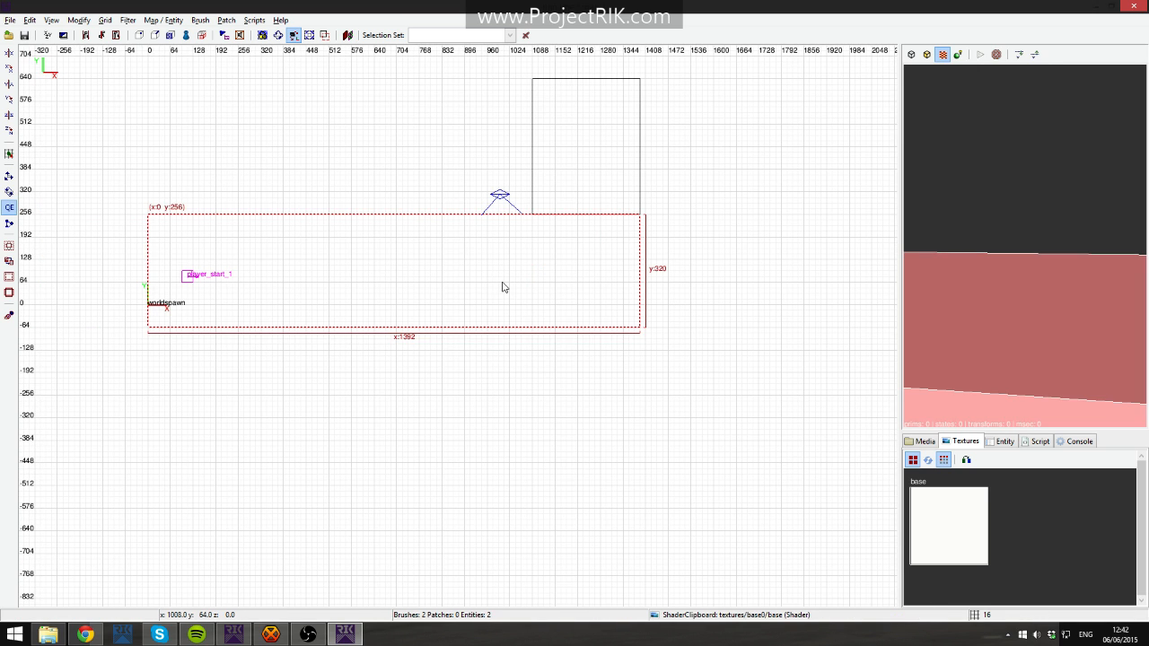
key(x)
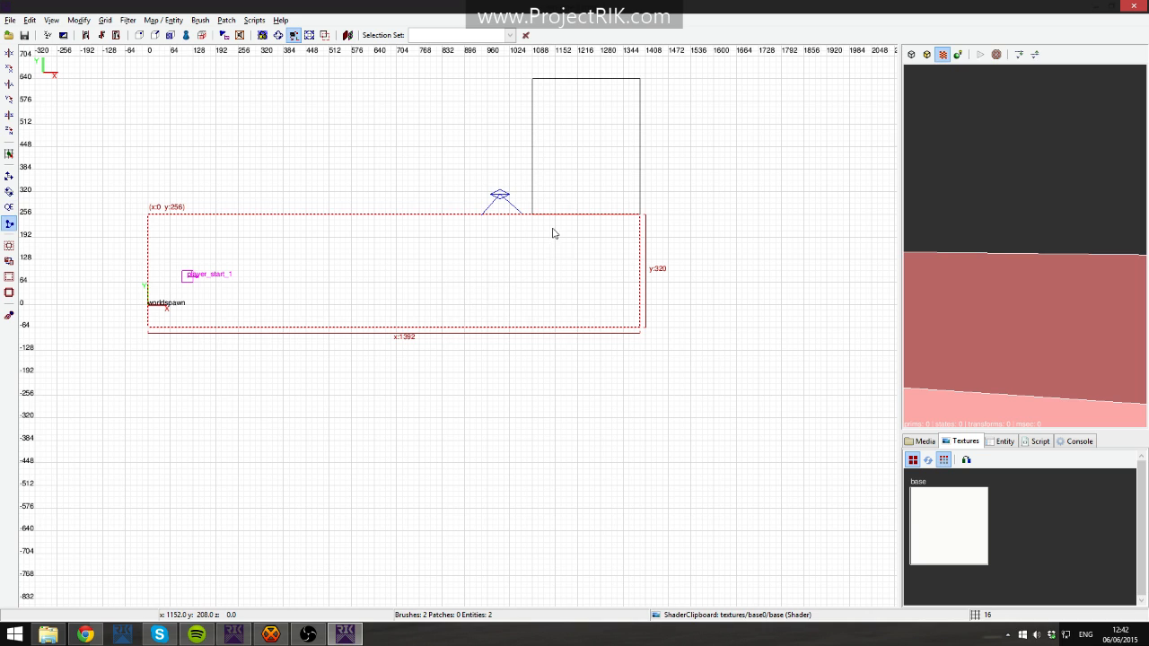
key(x)
key(x)
click(9, 223)
click(466, 216)
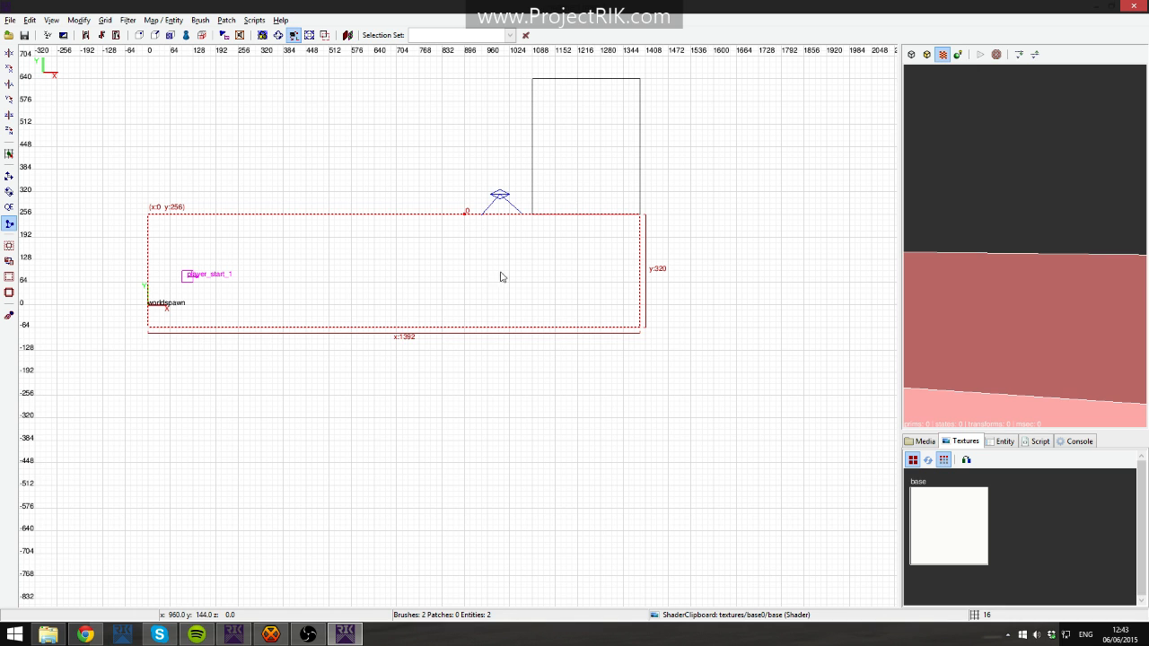
click(640, 326)
right_click(1025, 247)
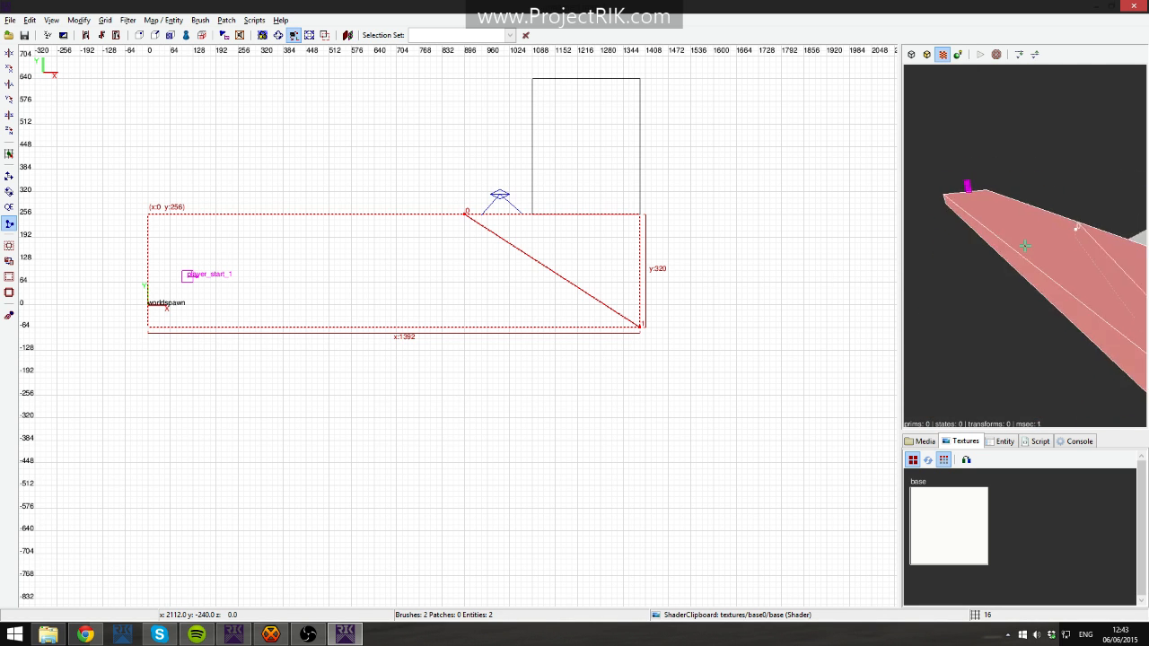
right_click(1088, 365)
key(shift+Return)
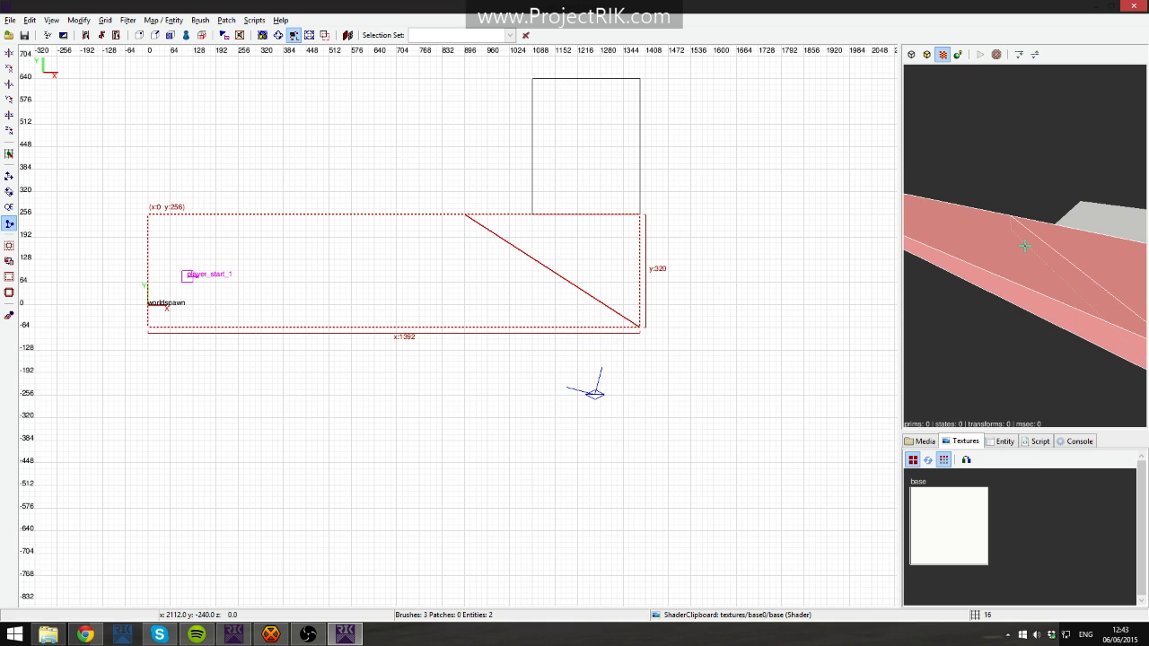
Select the two split floor pieces separately and together to inspect the division, and undo the split.
right_click(1122, 302)
key(Escape)
shift+click(1097, 274)
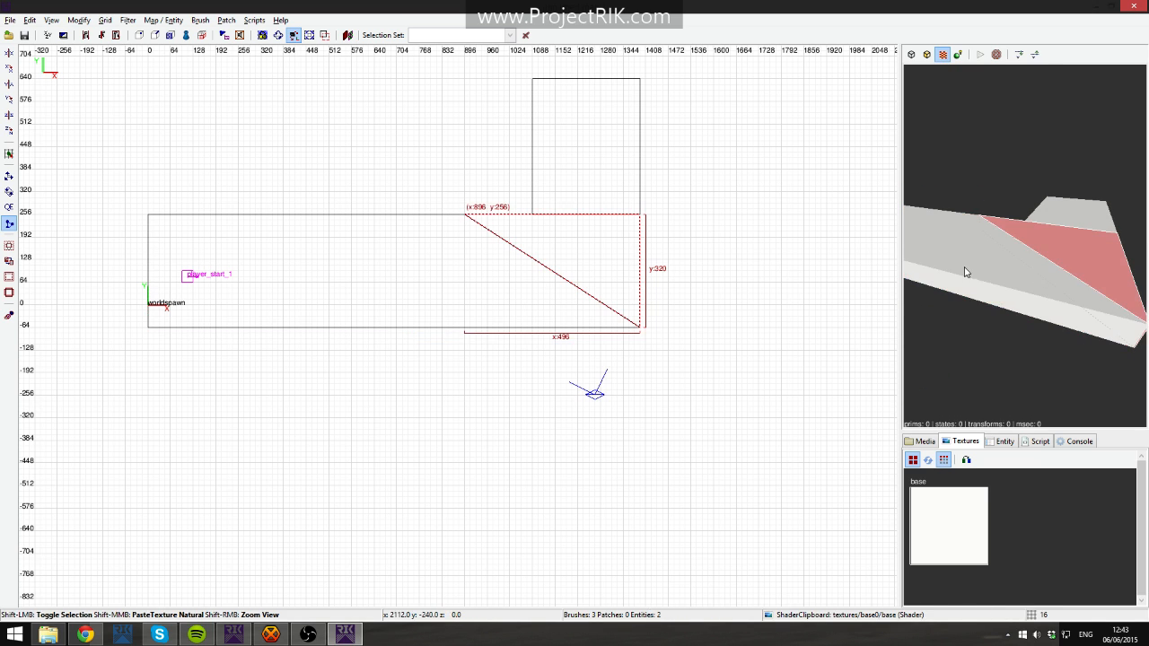
shift+click(966, 269)
shift+click(1071, 255)
key(Escape)
shift+click(1001, 267)
shift+click(1062, 256)
key(Escape)
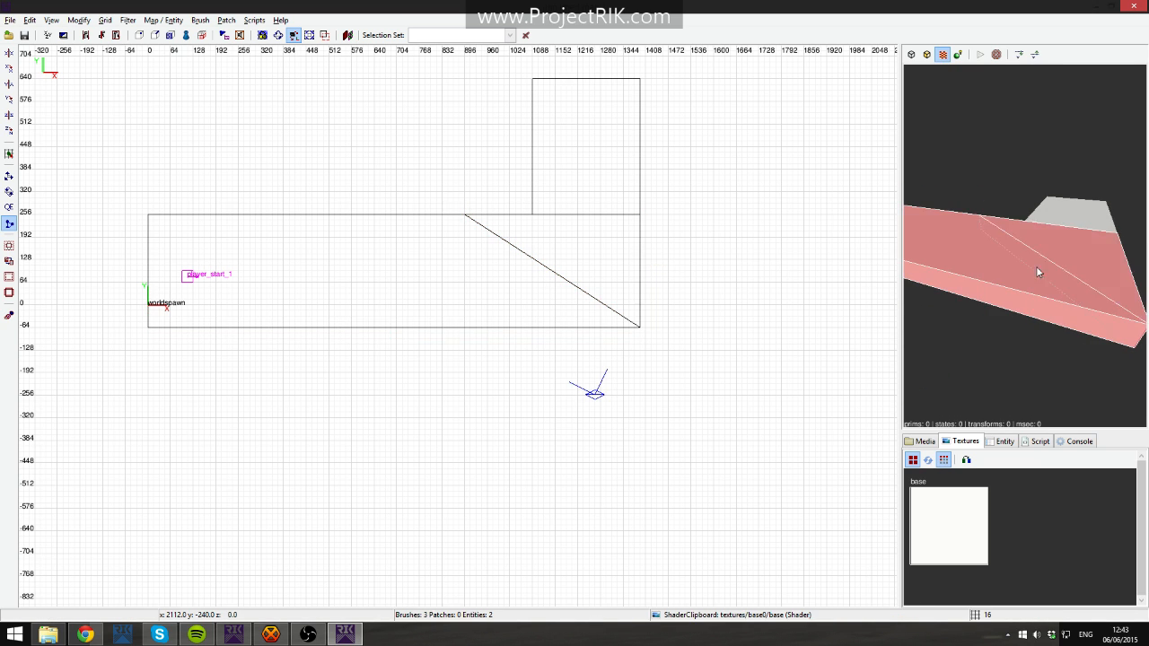
shift+click(1029, 269)
shift+click(1103, 262)
key(Escape)
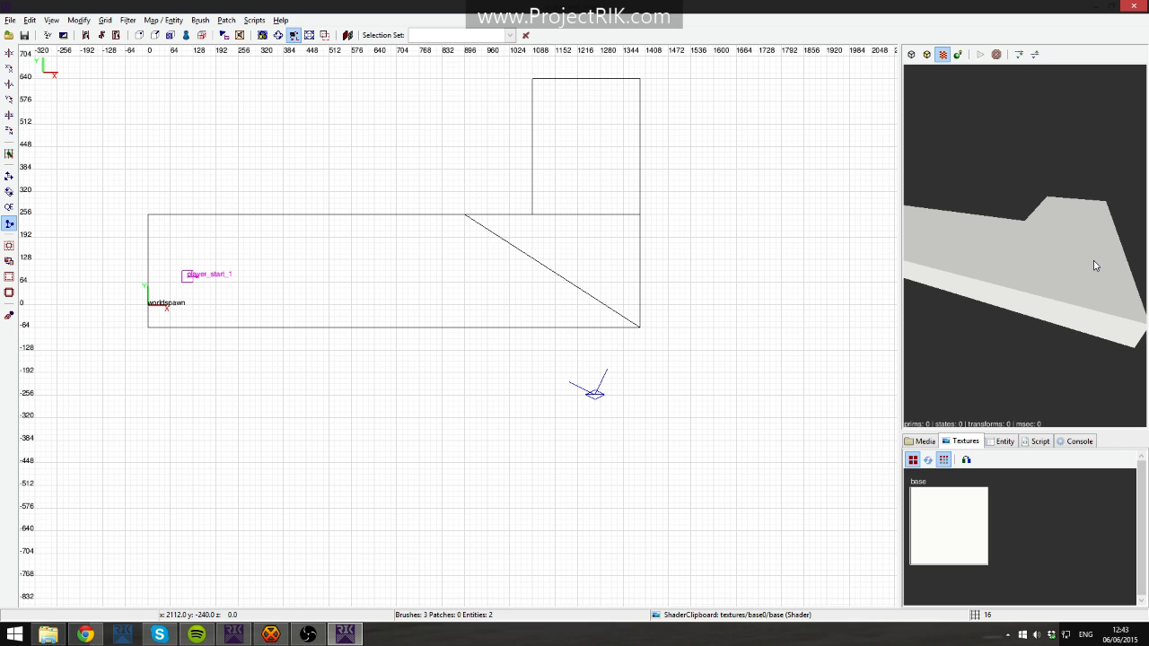
key(ctrl+z)
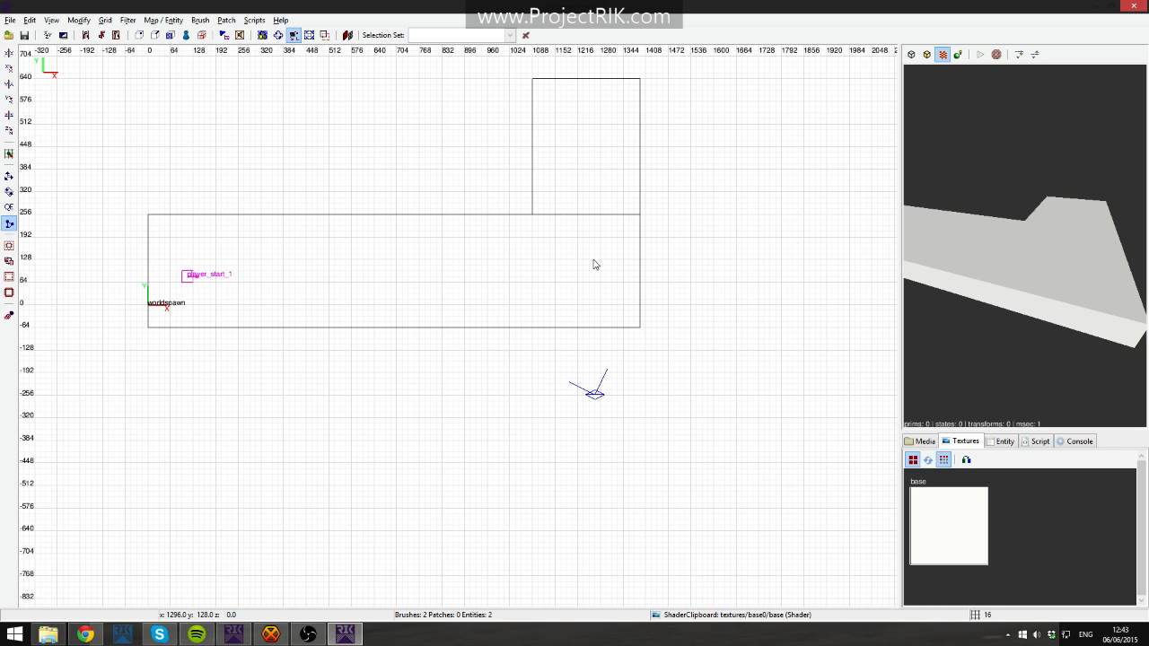
Clip the long floor brush diagonally from (1088, 256) to (1392, -64), discarding the outer corner, and inspect the cut in 3D.
shift+click(985, 268)
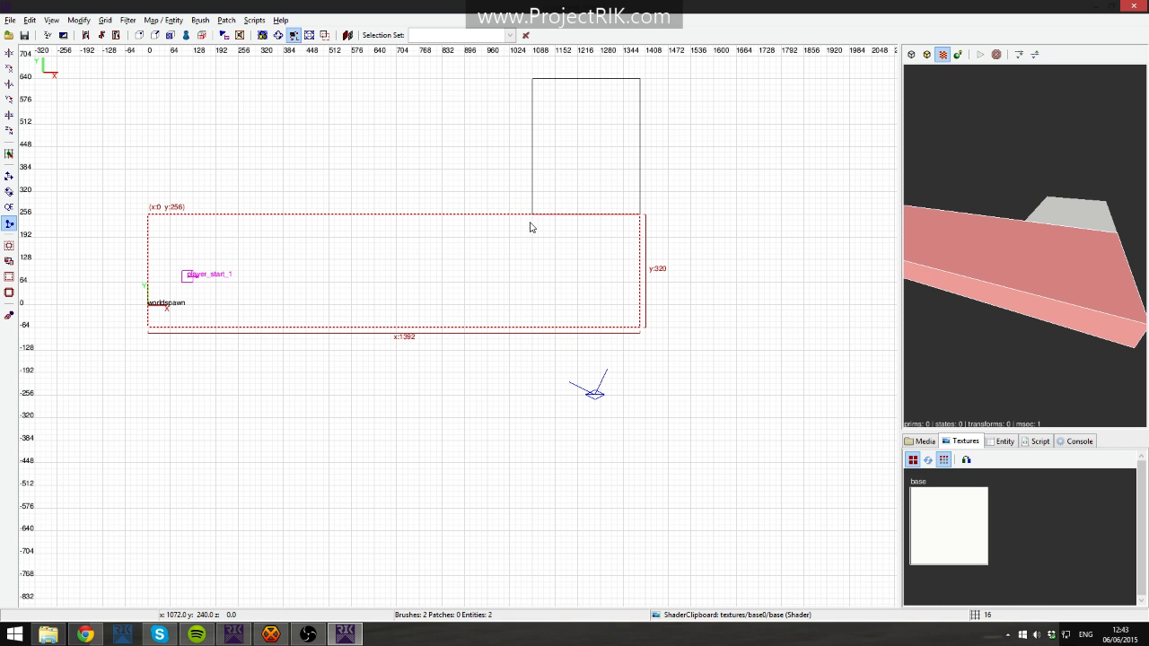
click(641, 328)
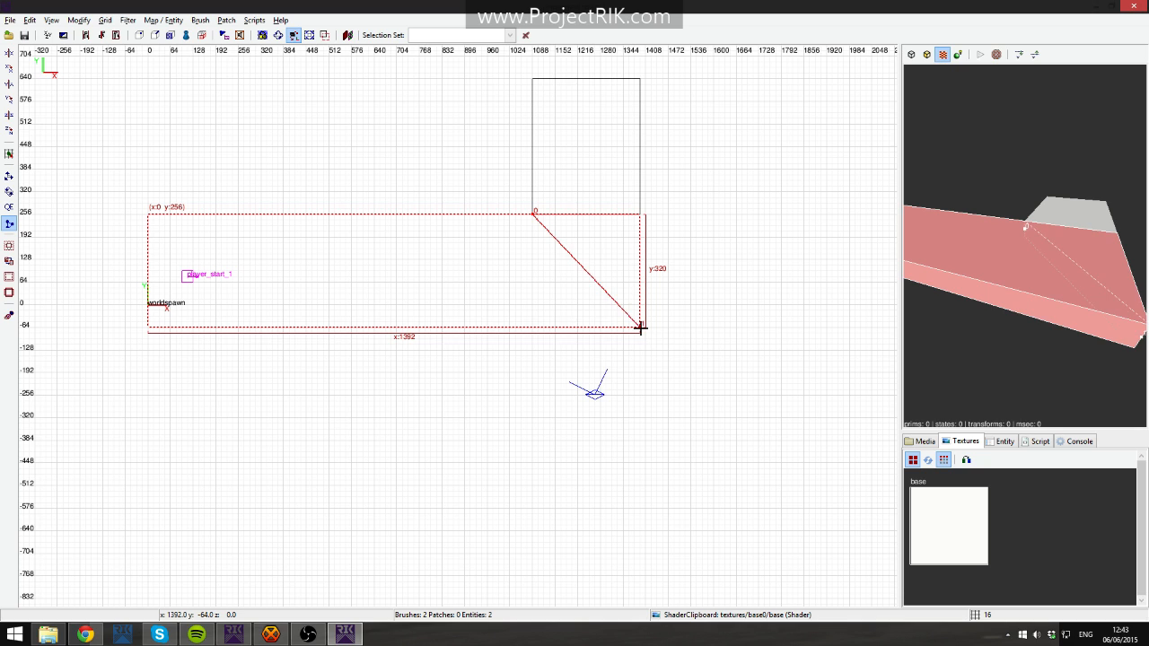
key(Return)
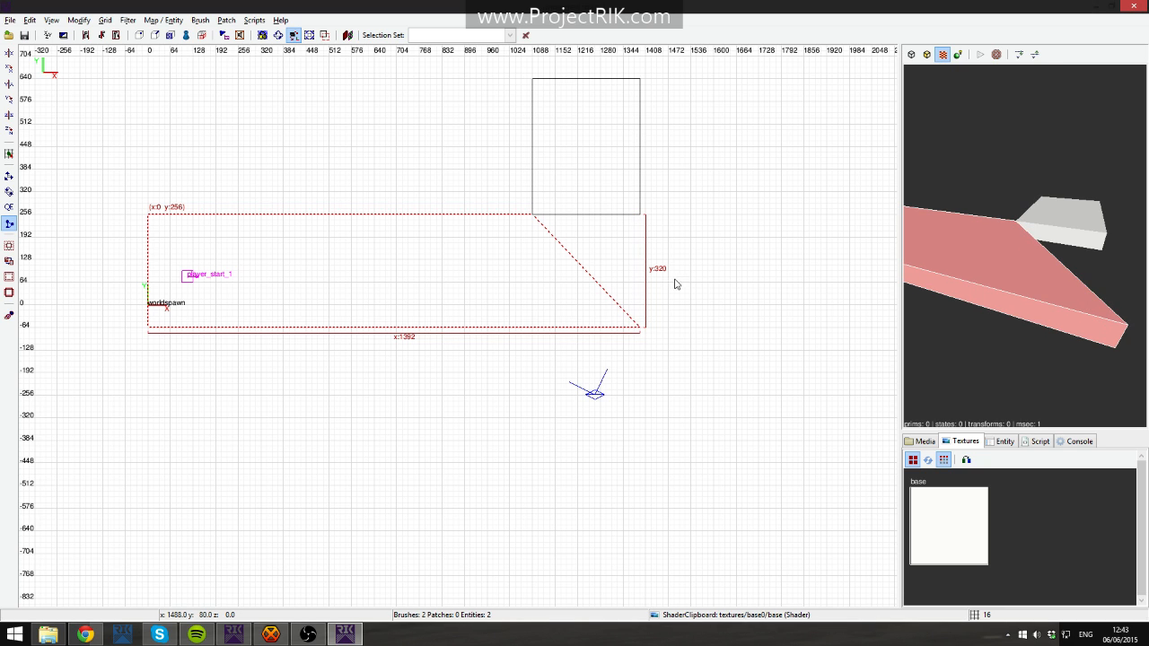
right_click(1111, 271)
right_click(1036, 265)
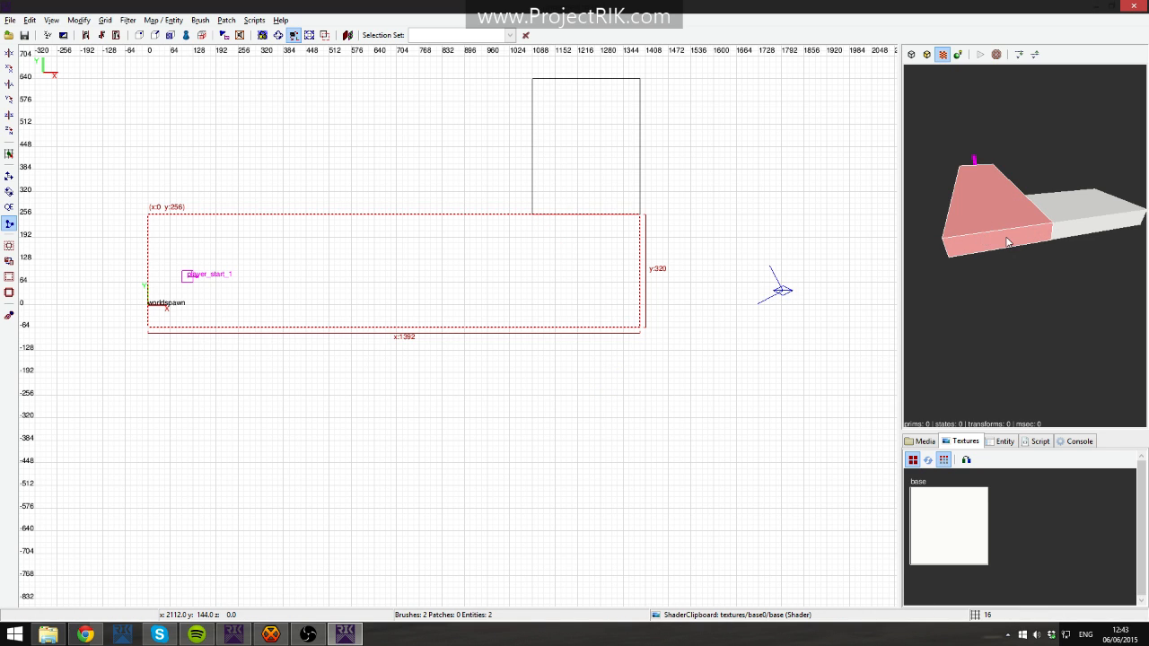
Select both floor brushes and try a clip line across them from (960, -64) to (1392, 512).
shift+click(583, 193)
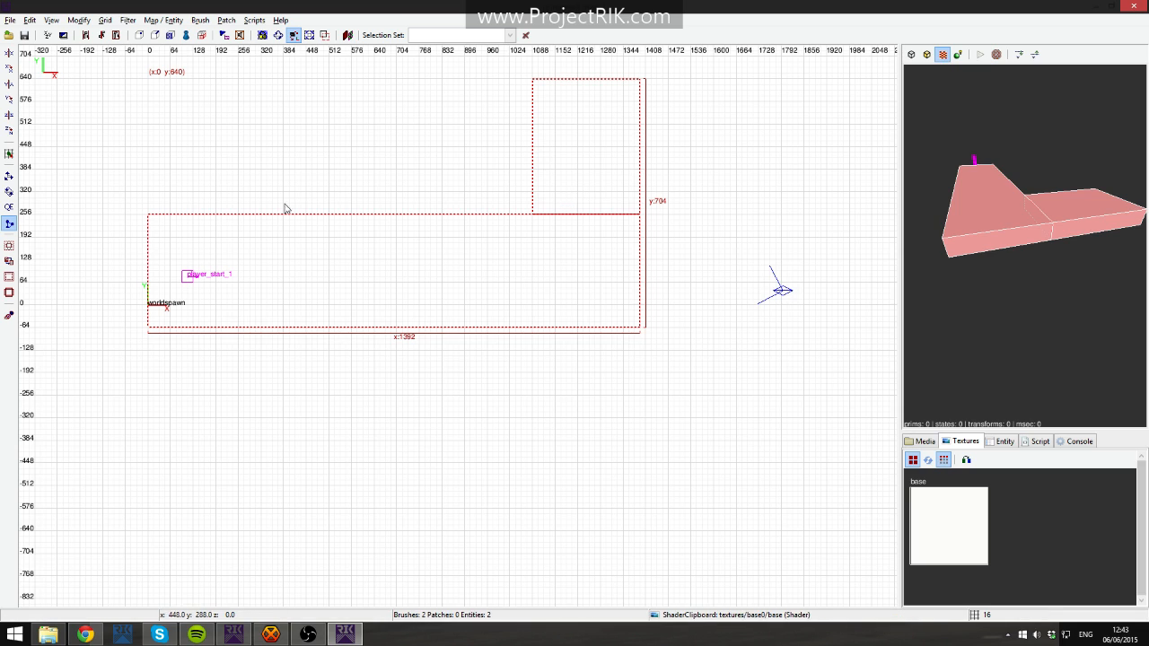
key(e)
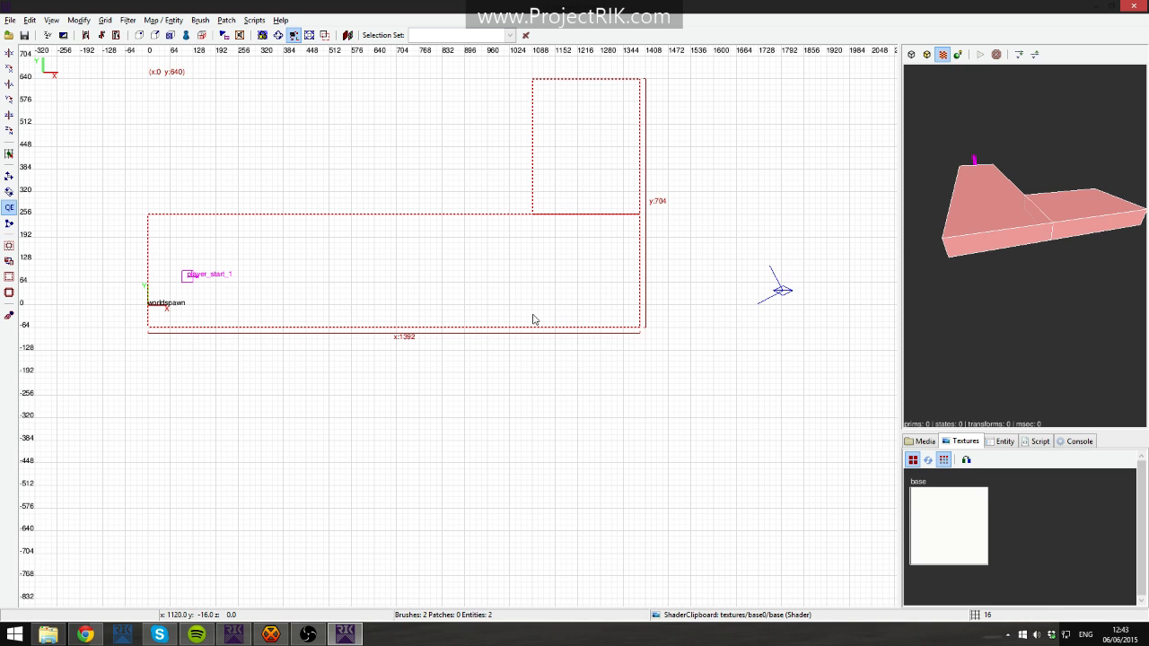
key(x)
click(489, 327)
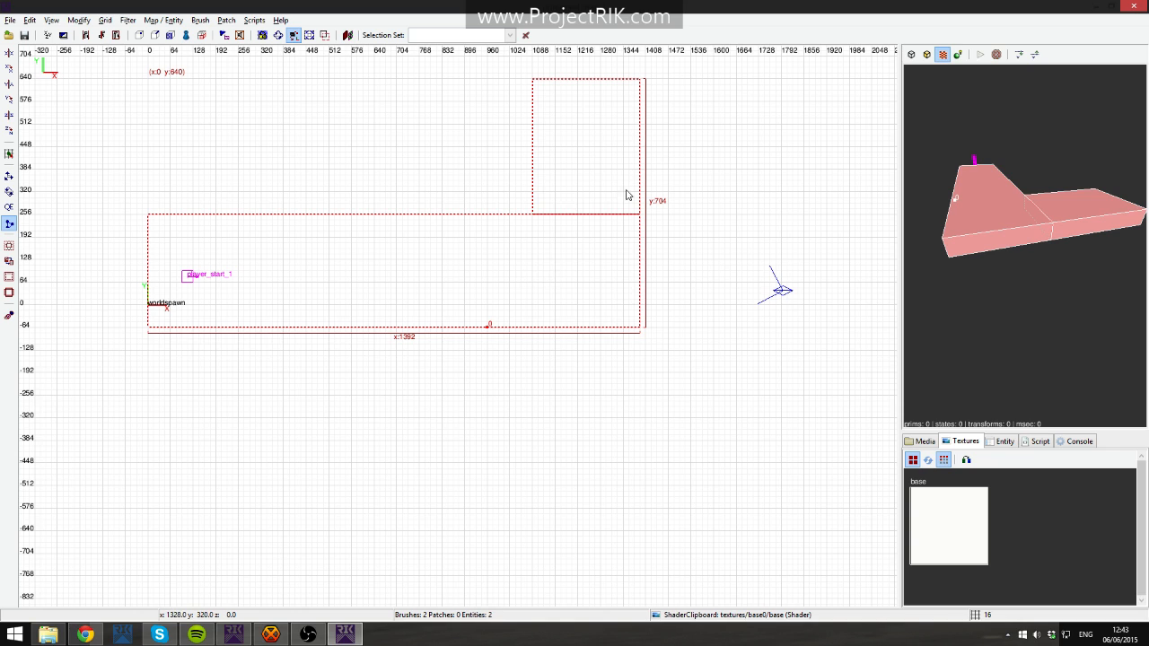
click(638, 126)
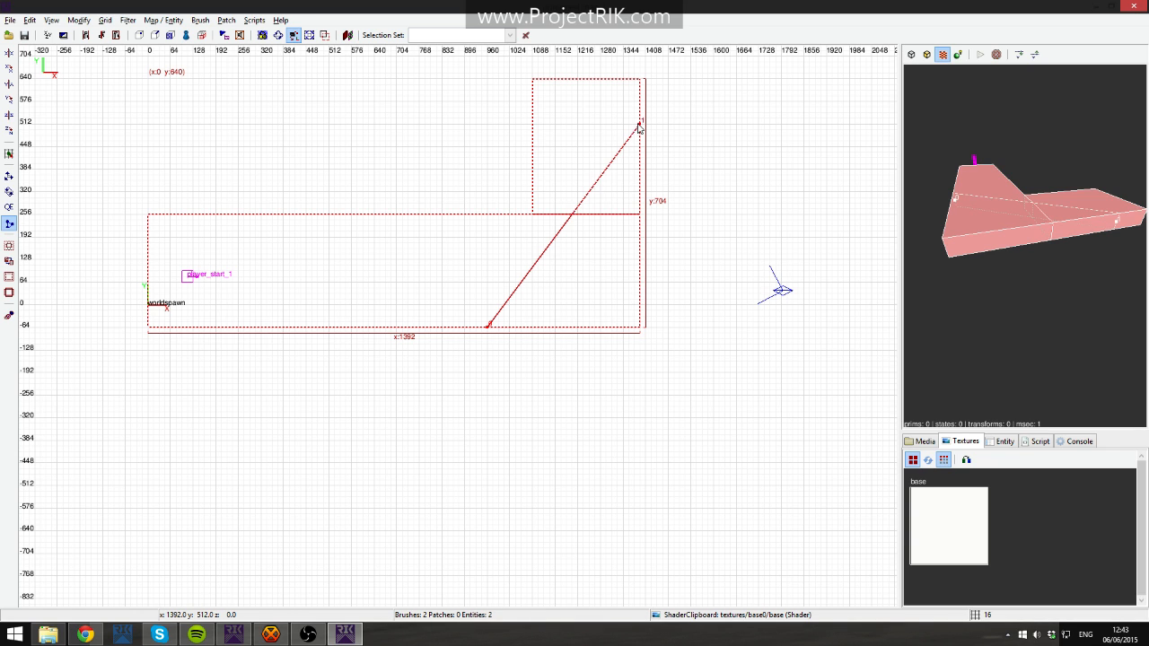
click(571, 293)
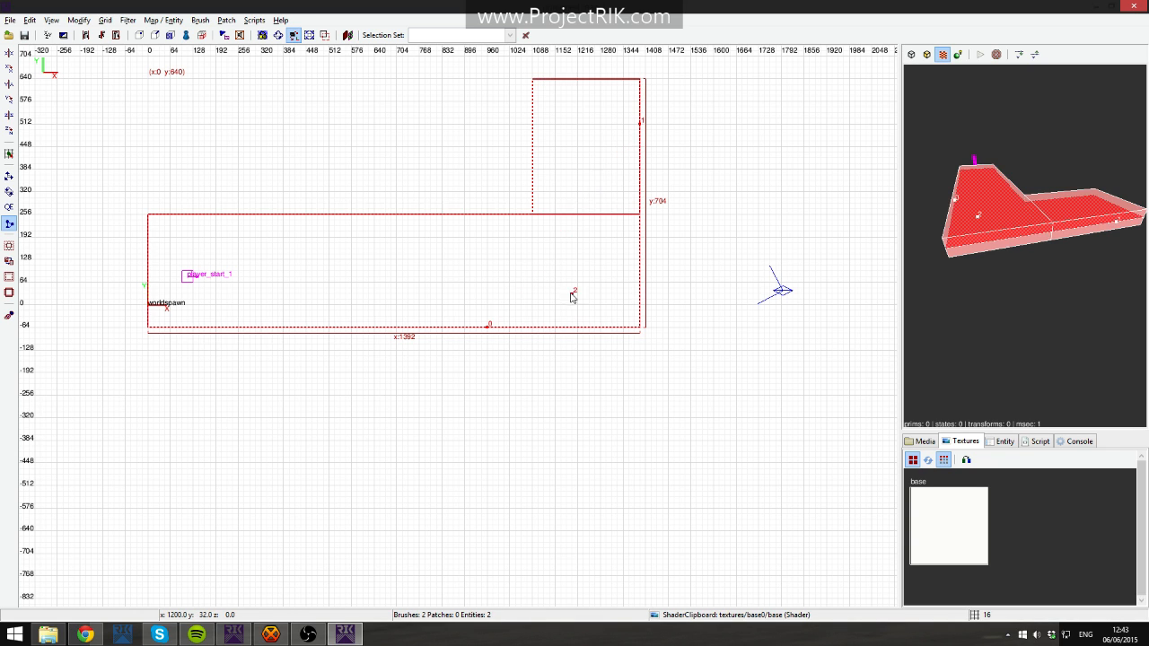
key(x)
key(x)
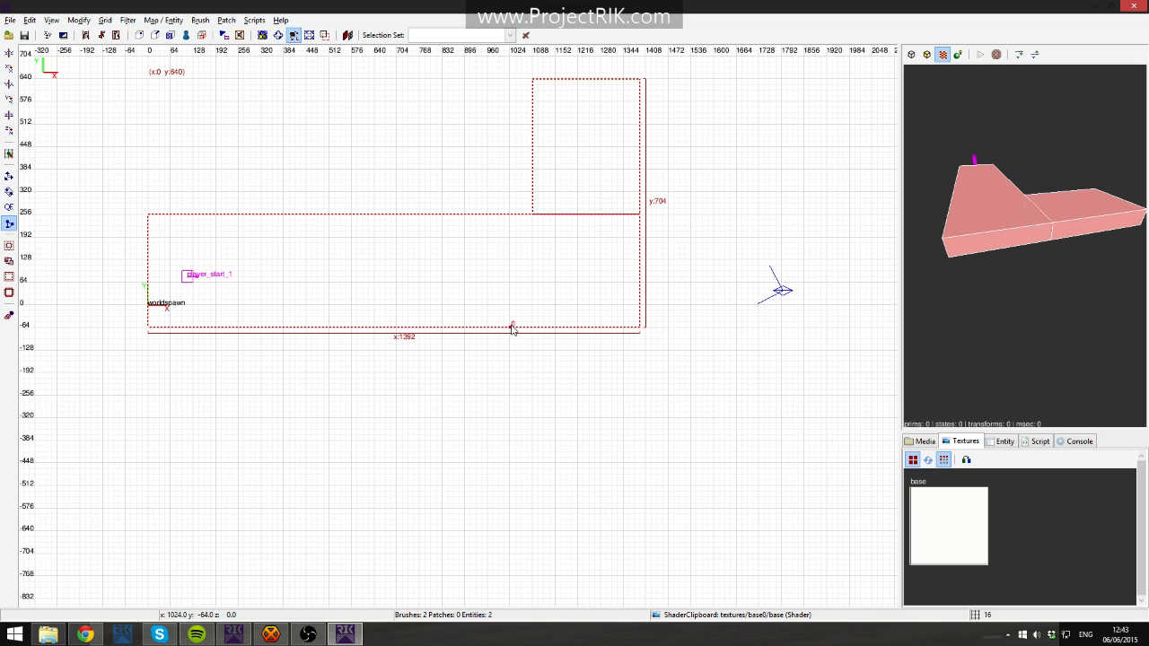
click(511, 326)
click(533, 304)
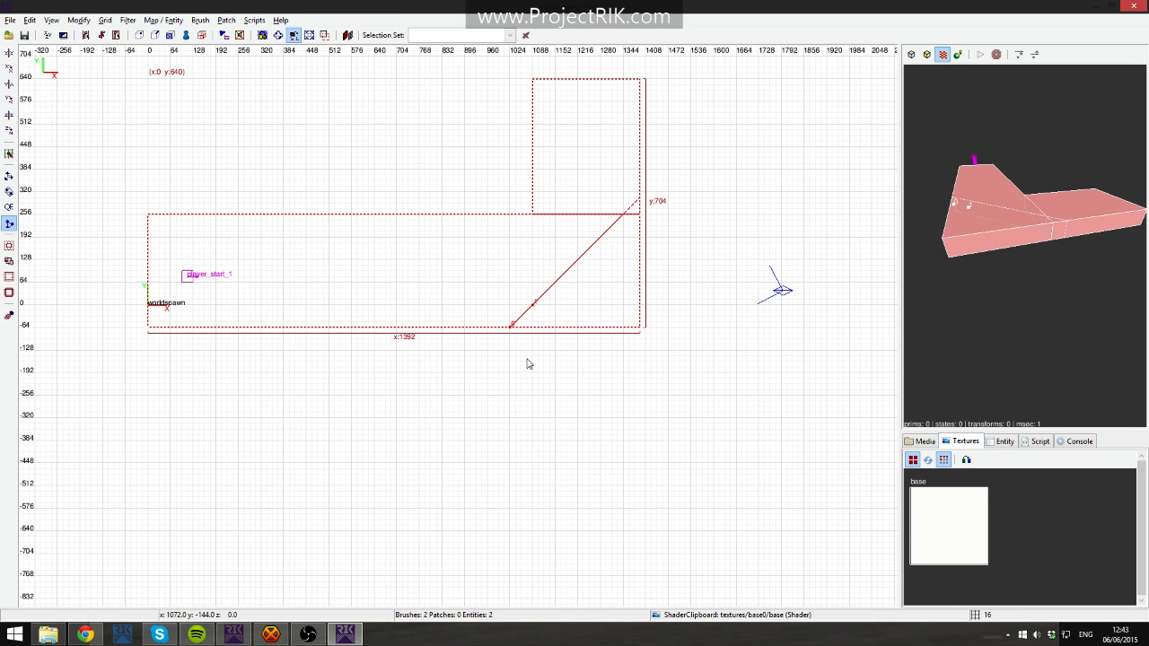
key(x)
key(x)
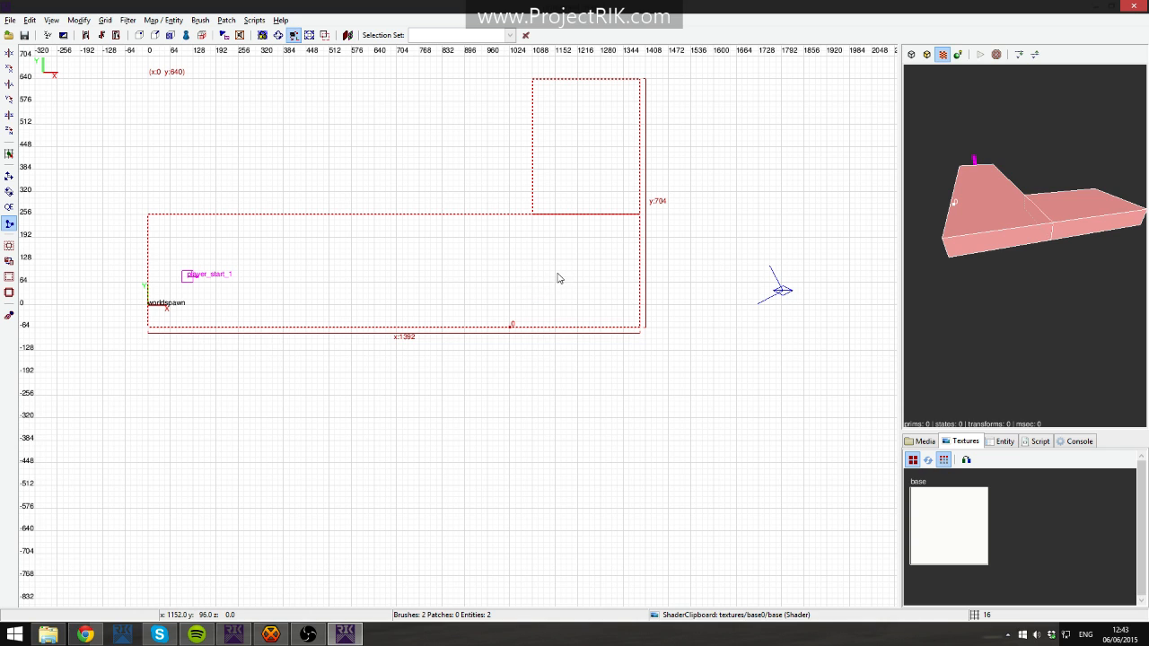
click(536, 327)
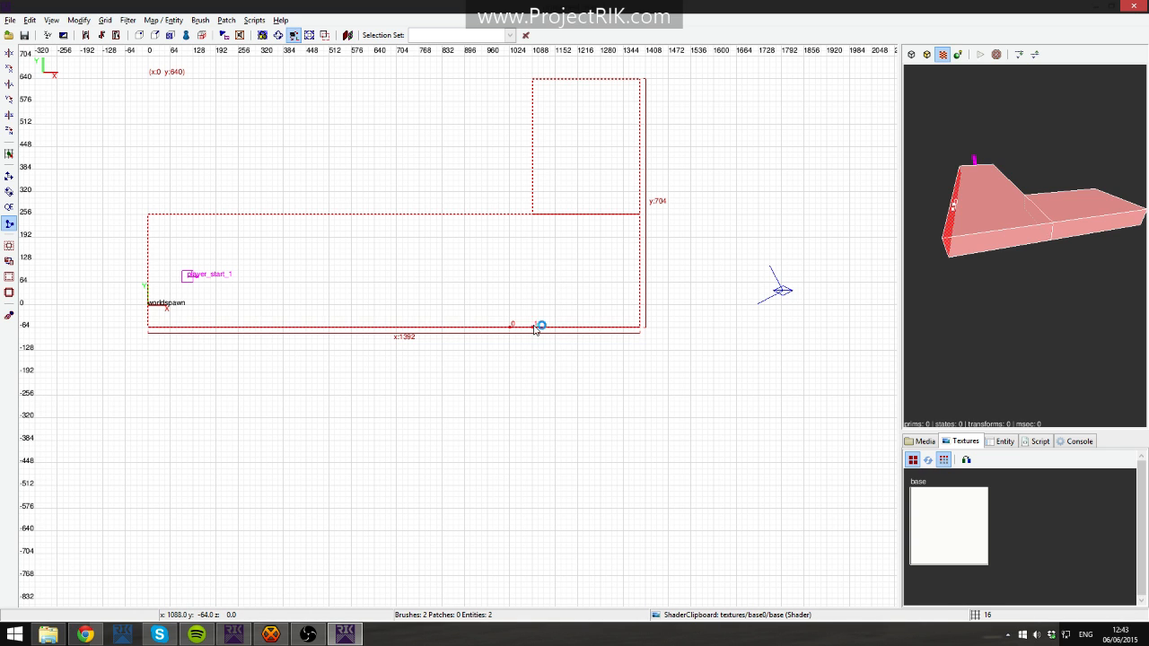
key(x)
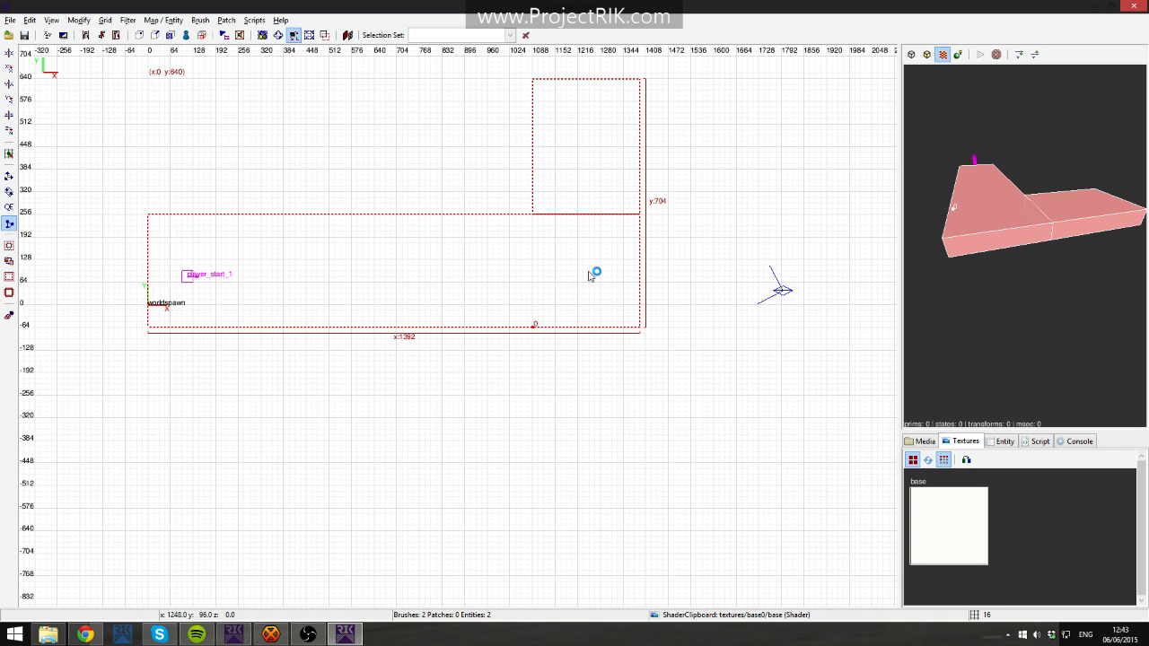
Split both floor brushes along a diagonal from (896, -64) through (960, 0), keeping all pieces, and clear the selection.
key(q)
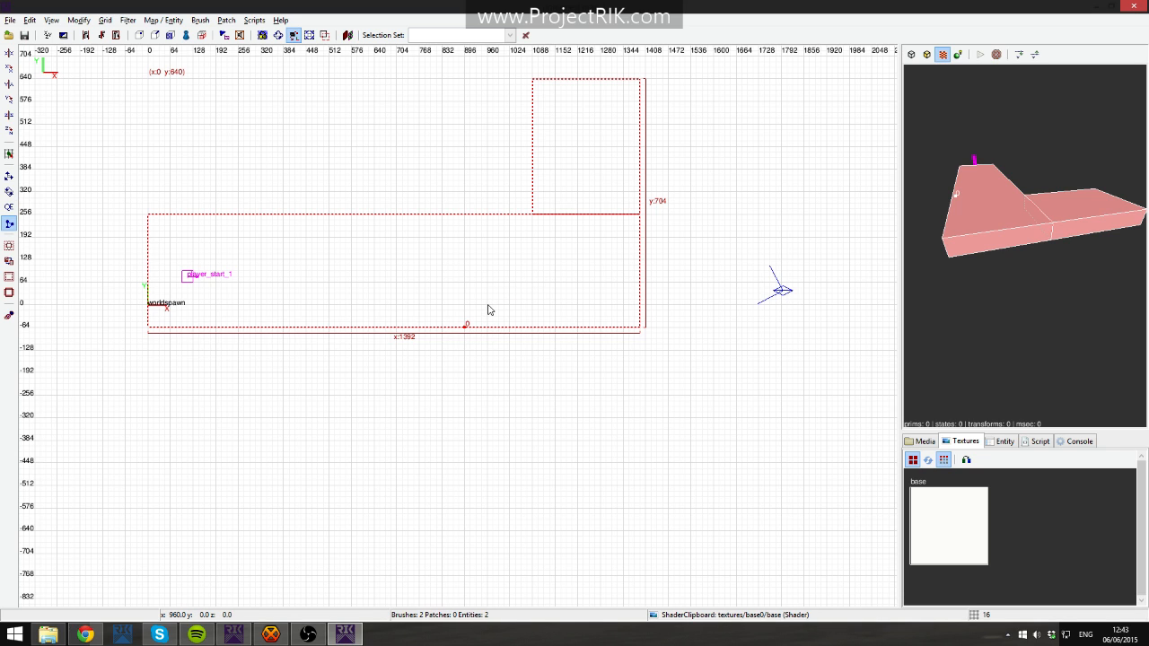
click(488, 305)
key(shift+Return)
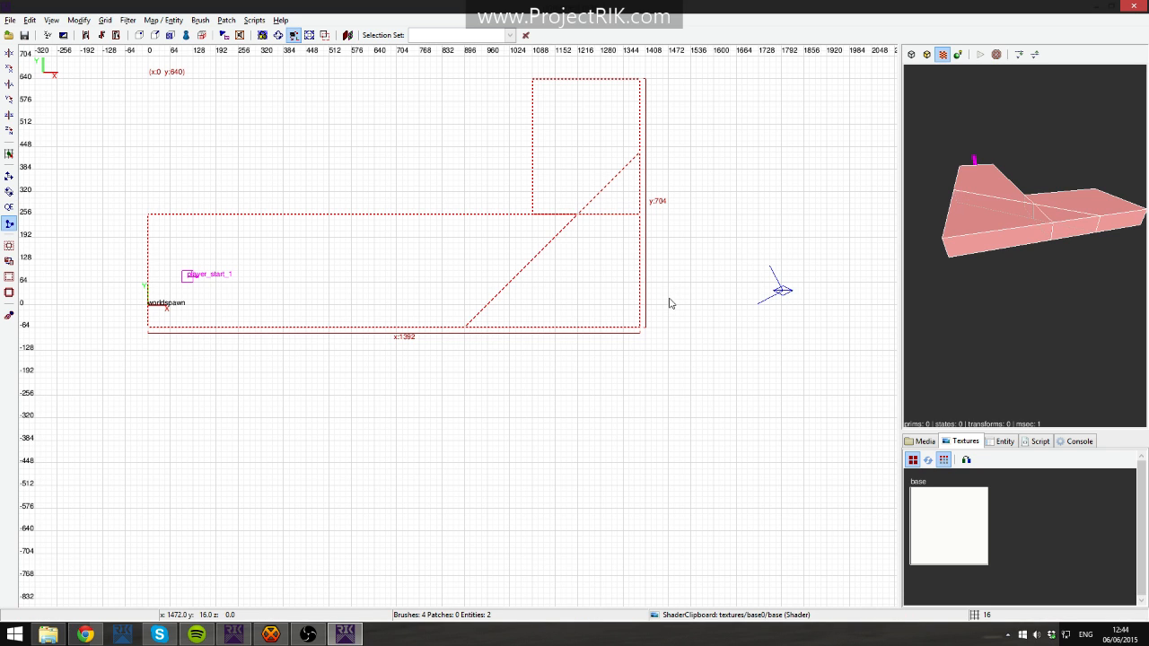
key(Escape)
Delete the two floor pieces outside the diagonal cut and inspect the remaining floor in 3D.
shift+click(1023, 236)
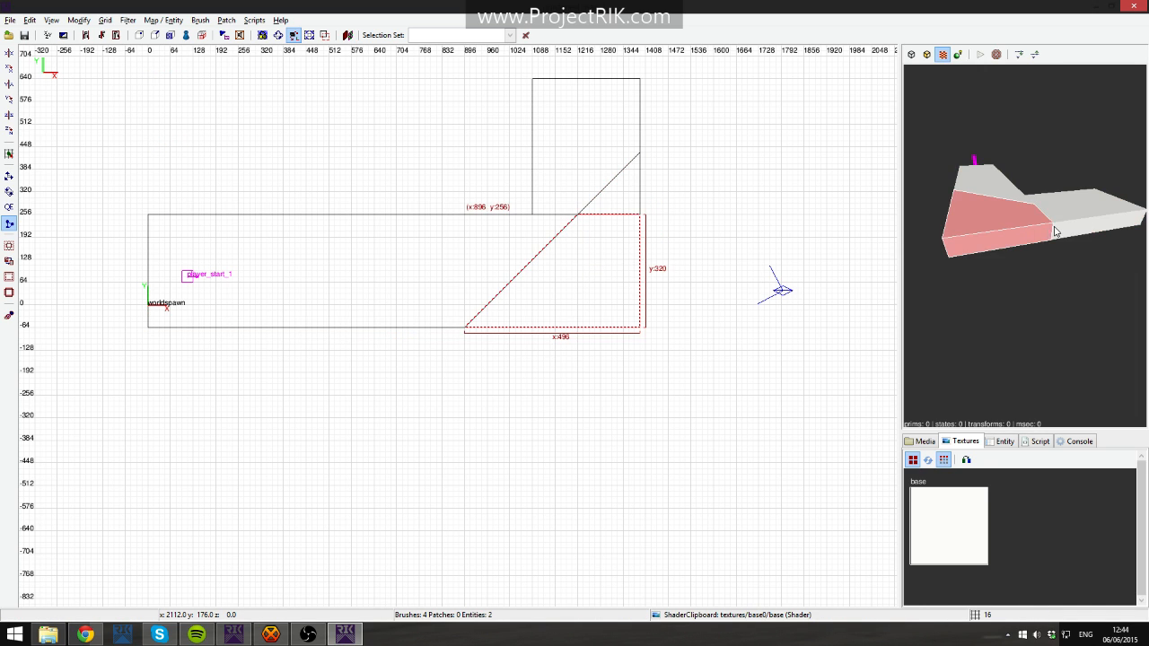
shift+click(1060, 231)
key(BackSpace)
right_click(1041, 268)
scroll(1041, 268, up, 5)
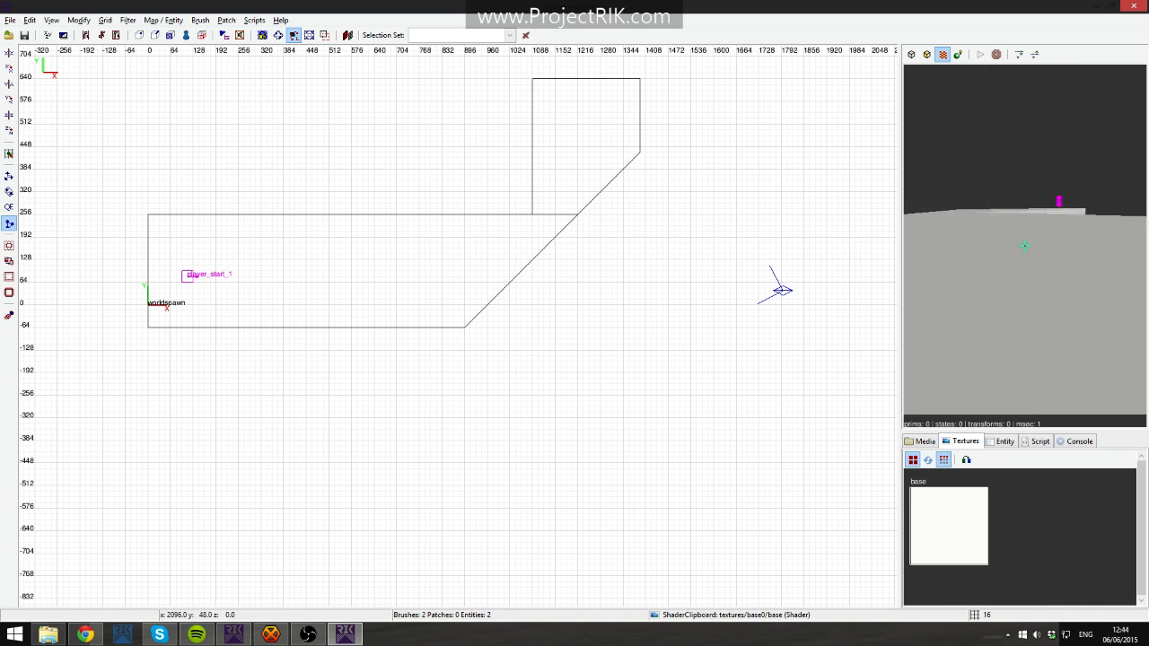
scroll(1041, 269, down, 5)
right_click(1041, 269)
Undo the deletion of the outer pieces and the diagonal split of both floor brushes.
shift+click(1020, 235)
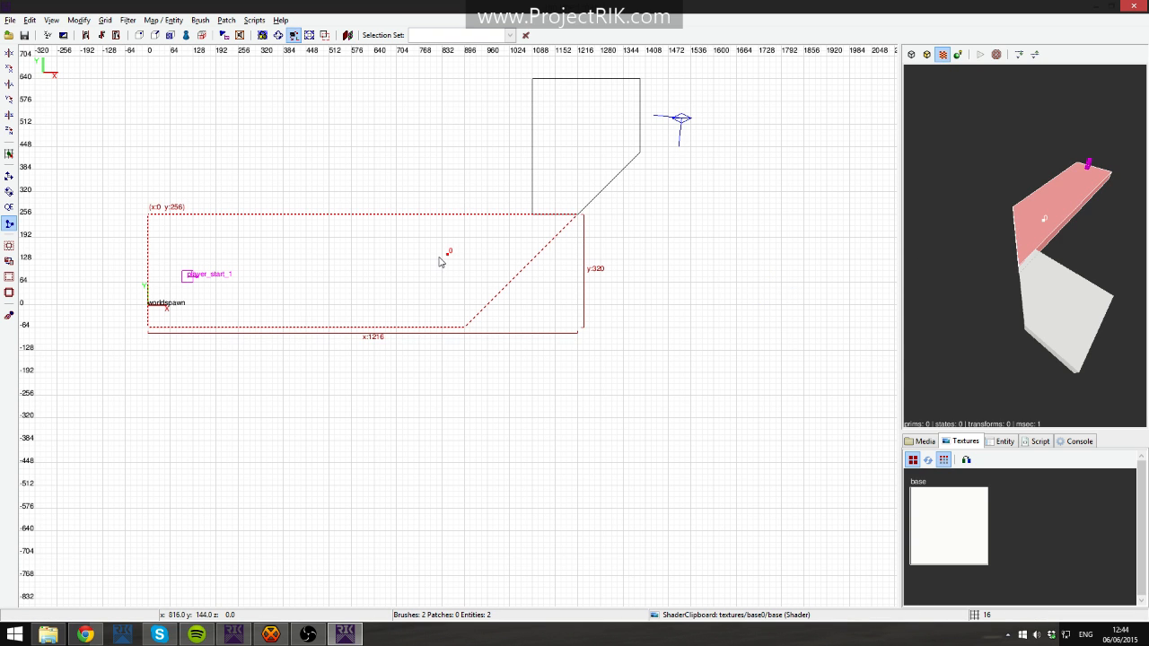
mouse_move(420, 262)
mouse_down()
mouse_move(356, 269)
mouse_move(458, 258)
mouse_up()
key(shift+u)
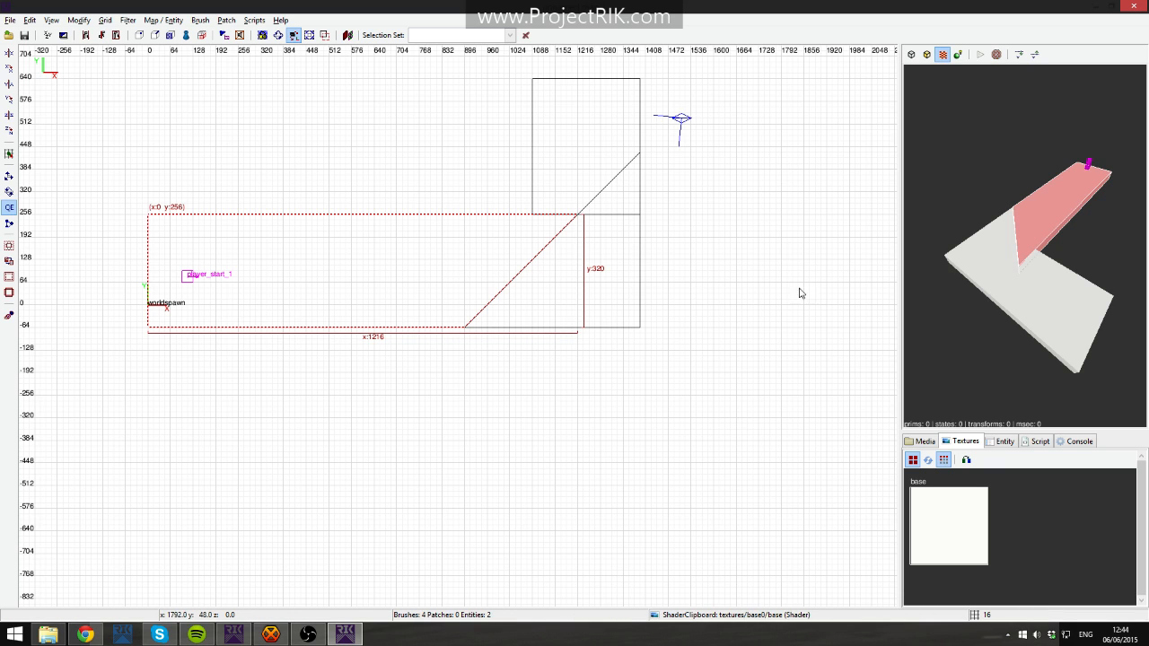
key(ctrl+y)
key(ctrl+z)
key(ctrl+z)
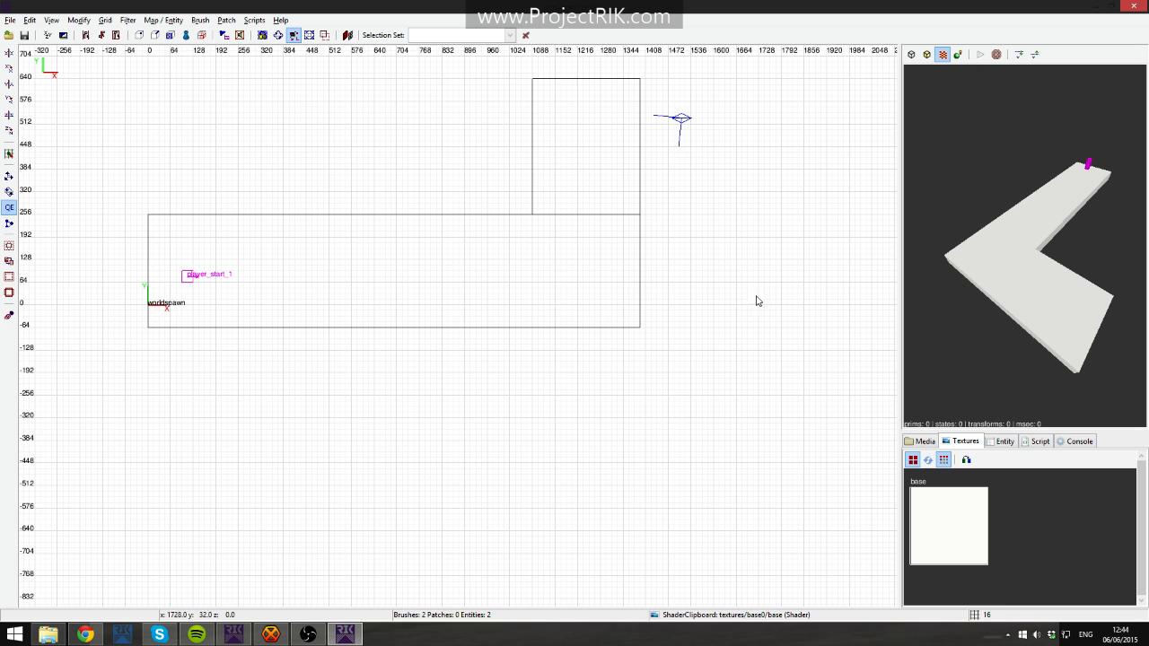
Split the long floor brush straight across at x = 320, keeping both pieces.
shift+click(1048, 287)
key(Escape)
shift+click(1009, 253)
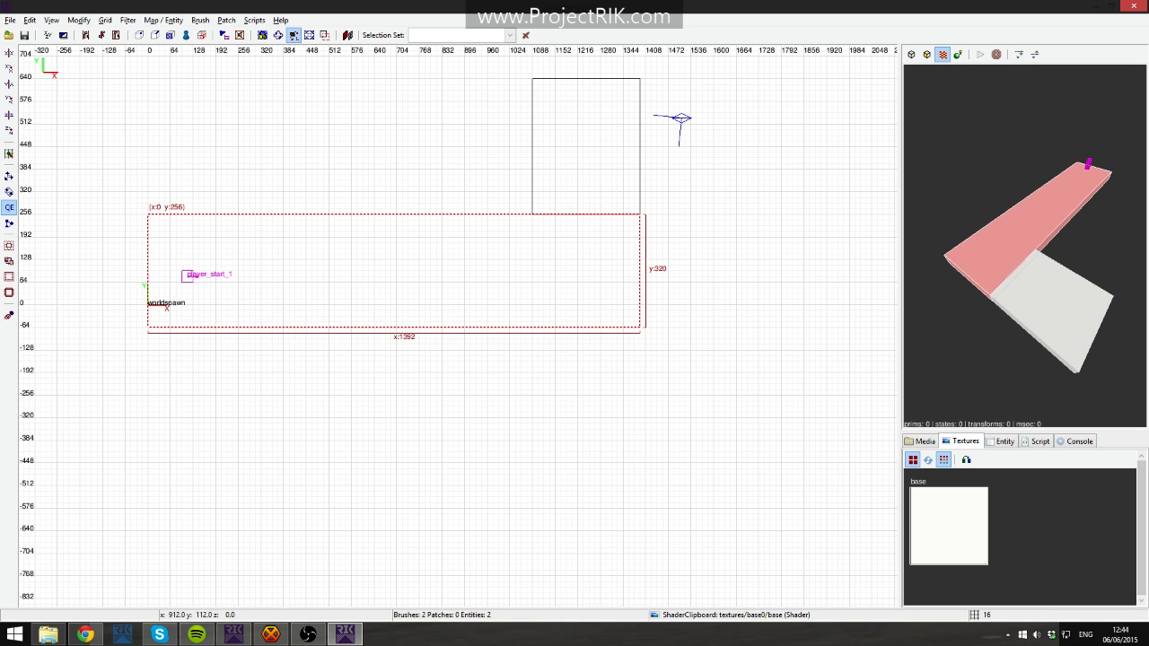
right_drag(471, 270, 649, 269)
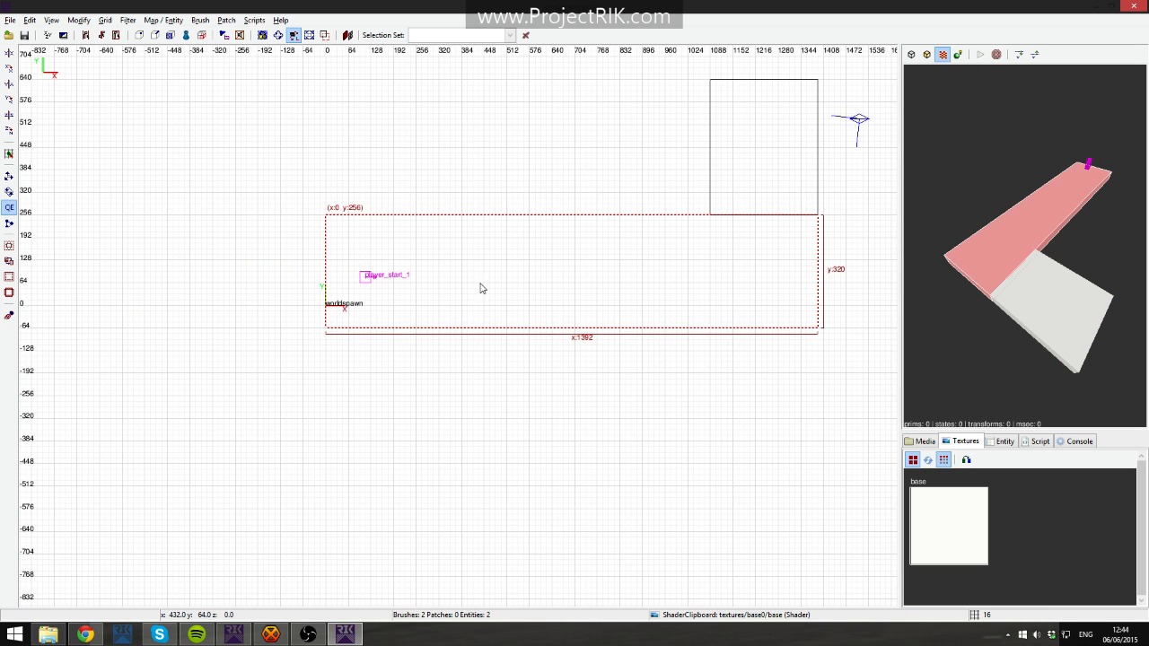
key(Escape)
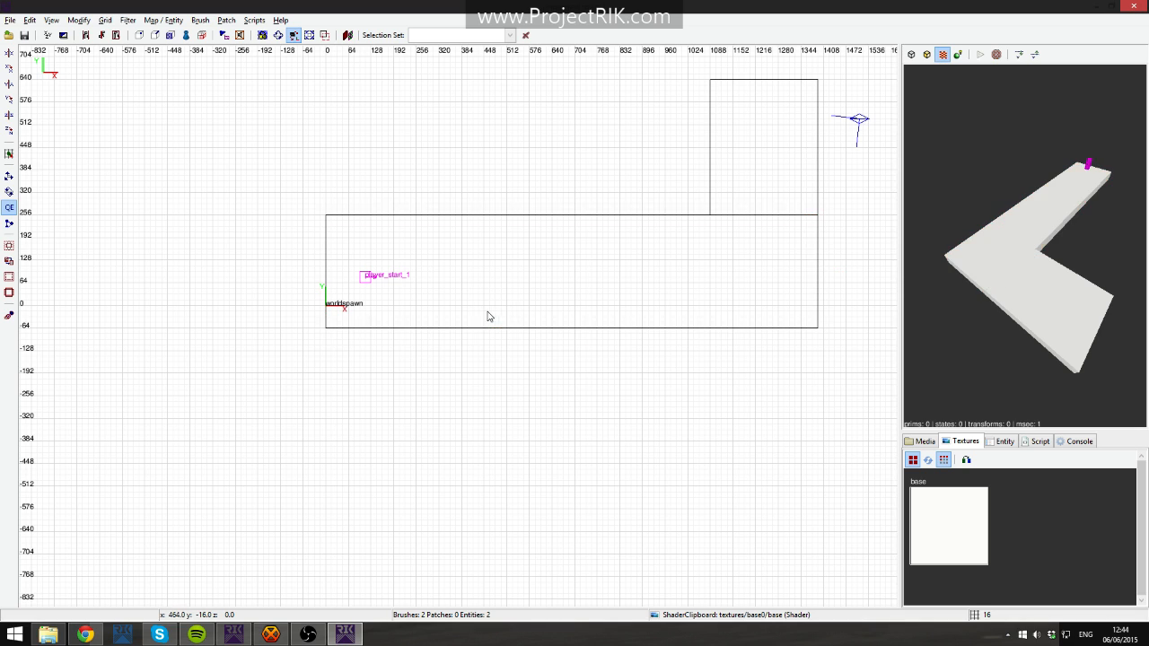
shift+click(493, 313)
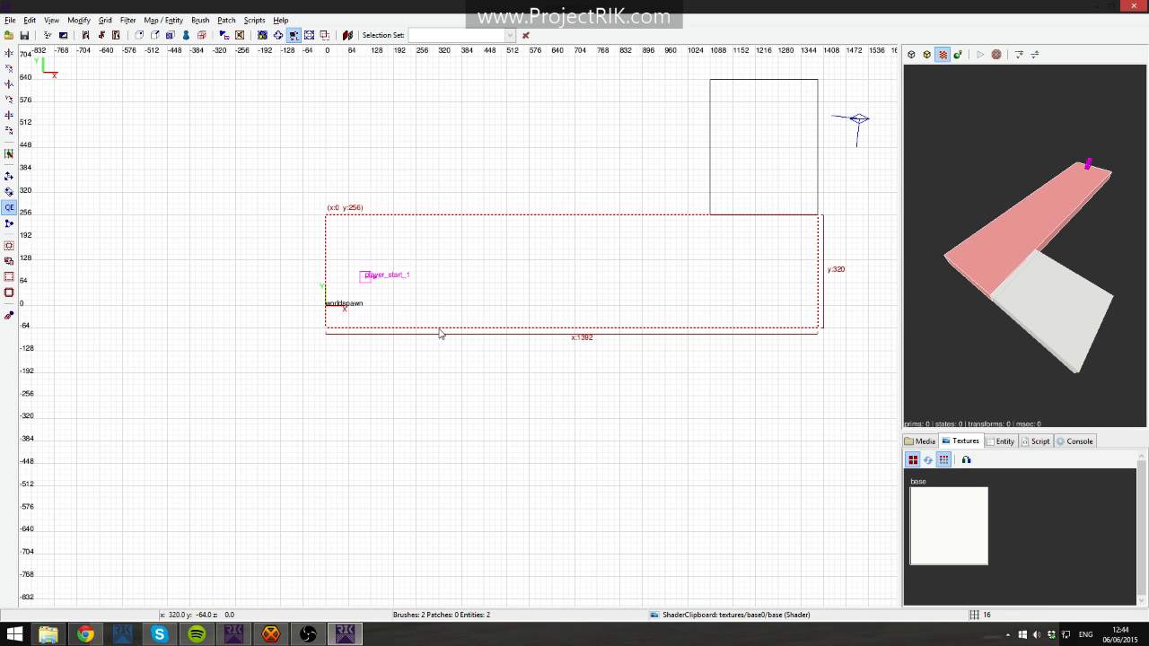
click(438, 251)
key(shift+Return)
Split the larger floor piece straight across at x = 1088, in line with the side branch, keeping both parts.
shift+click(612, 284)
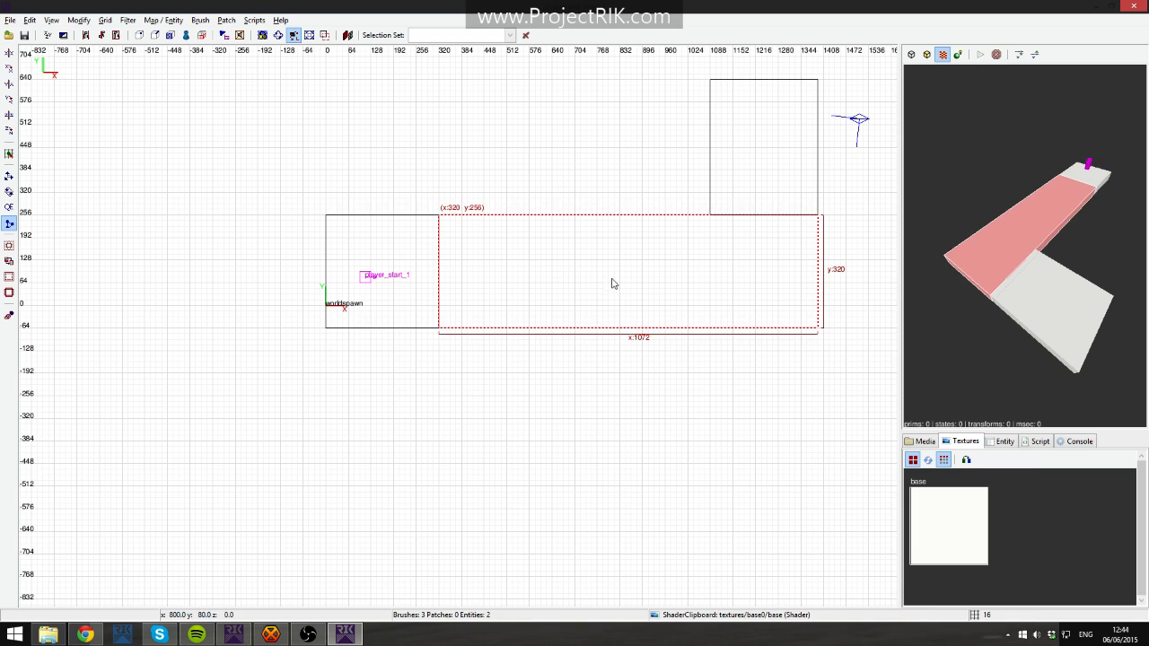
key(x)
key(x)
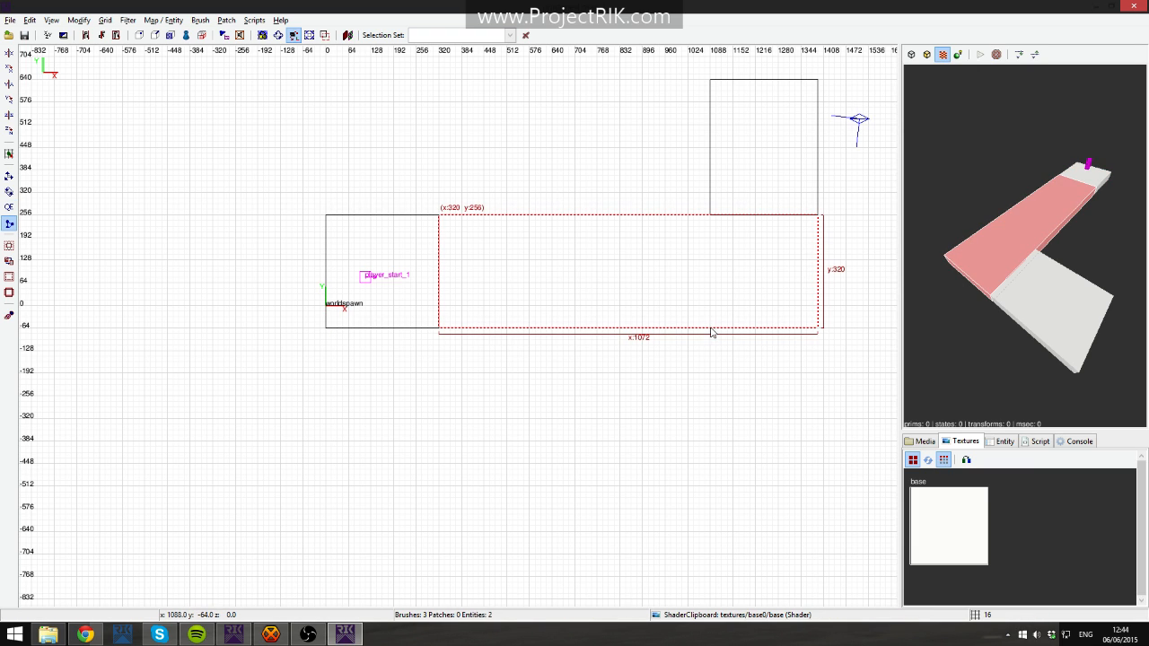
click(712, 325)
click(710, 245)
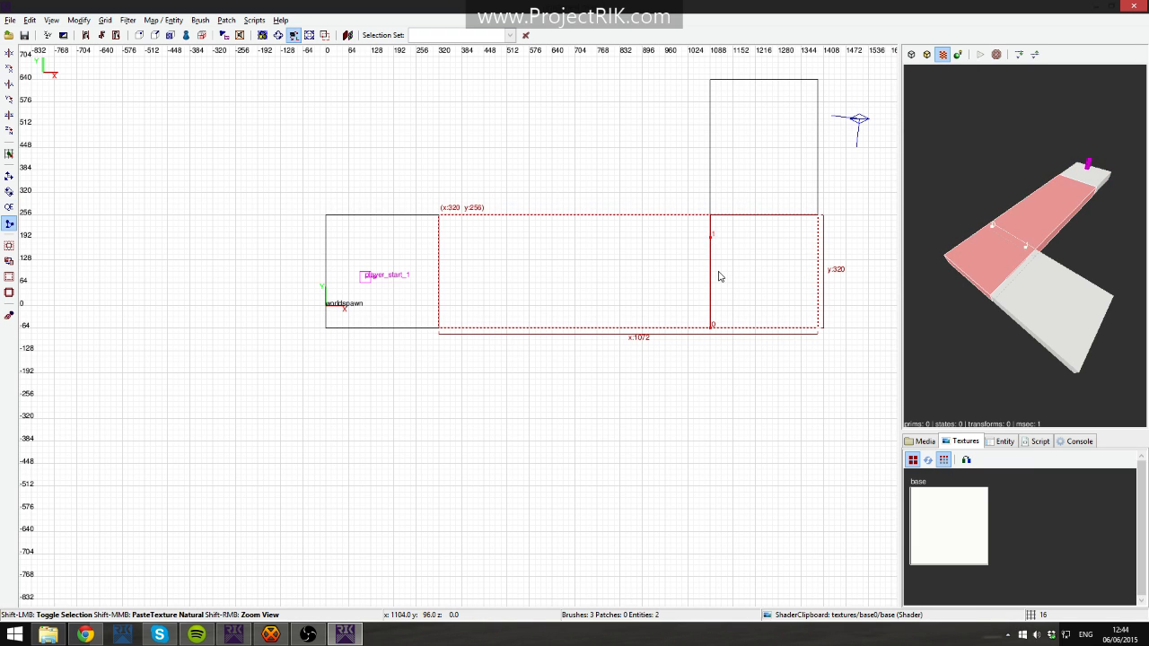
key(shift+Return)
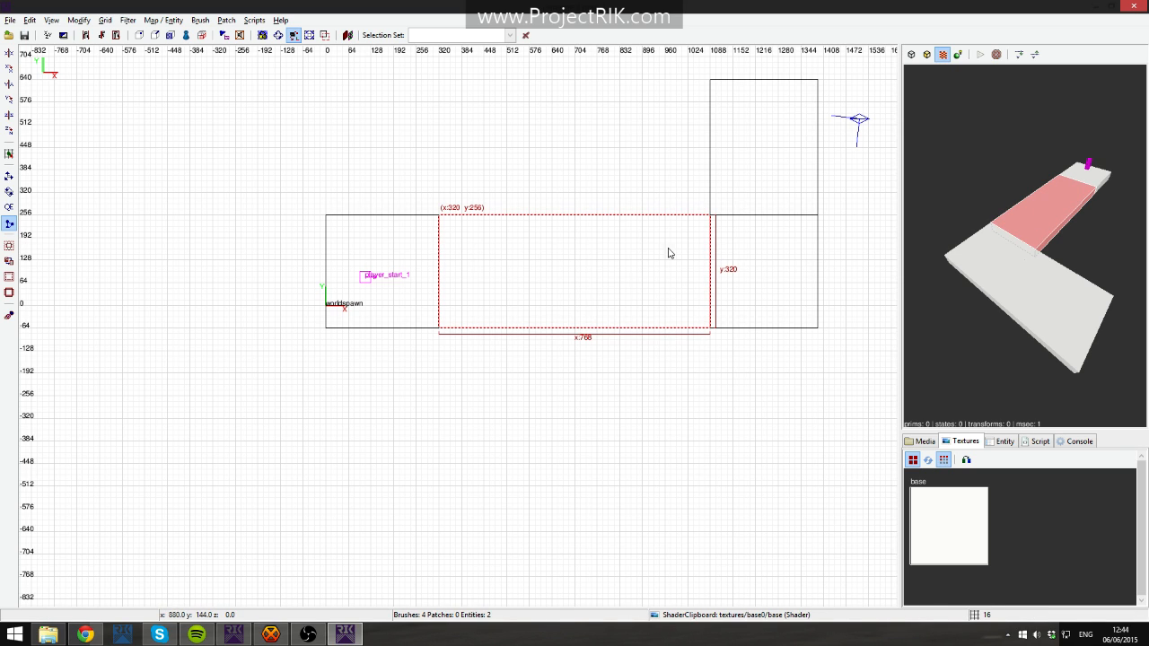
Select both the middle and corner floor pieces and show their editable vertices in the XZ side view.
shift+click(727, 269)
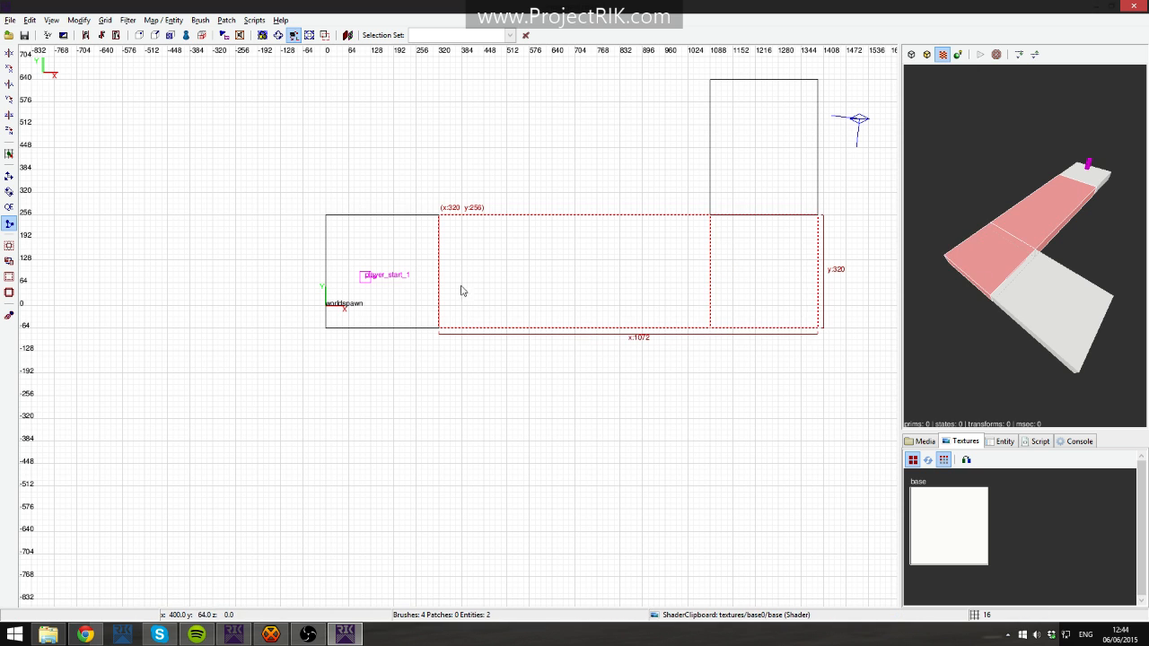
key(ctrl+Tab)
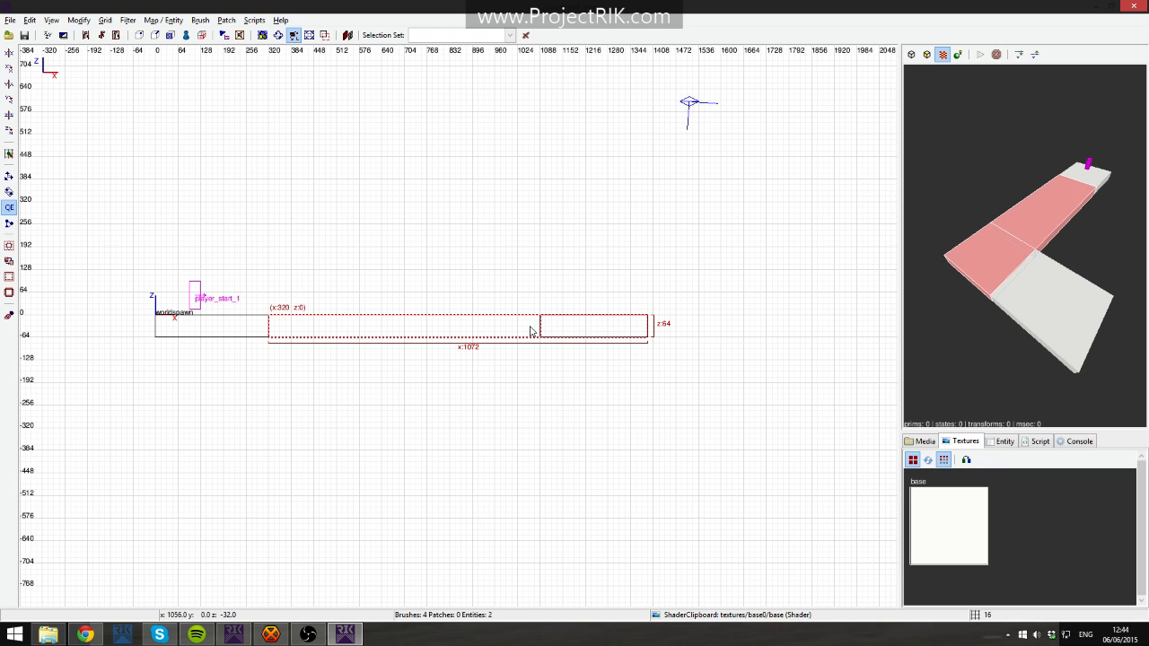
key(v)
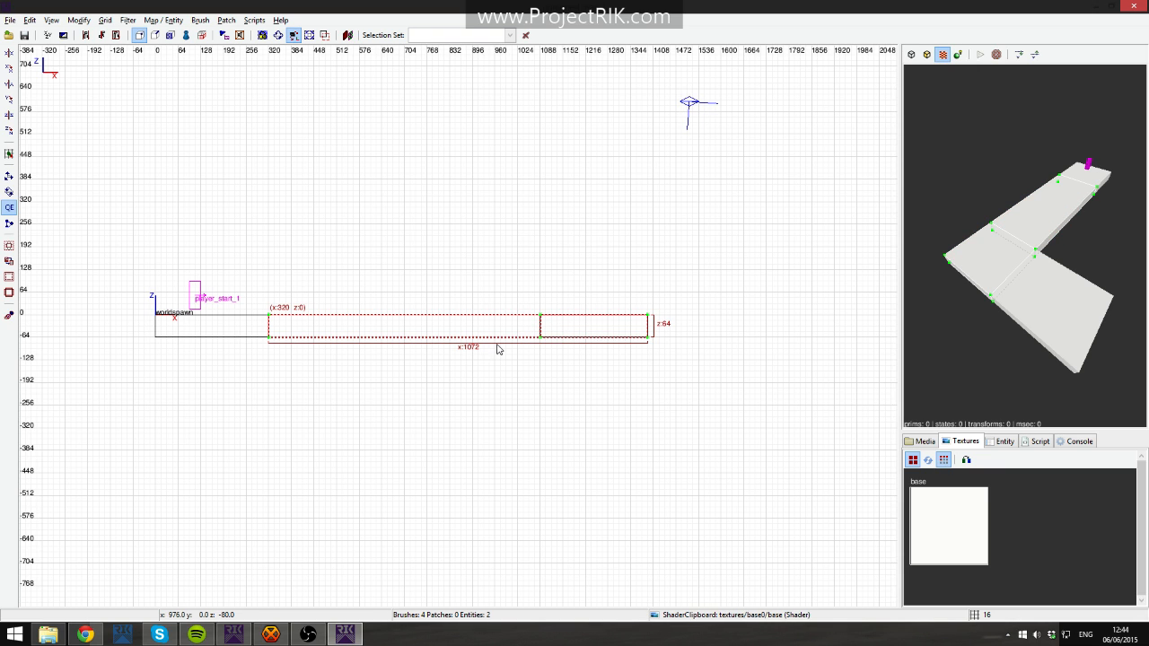
right_click(998, 288)
key(Up)
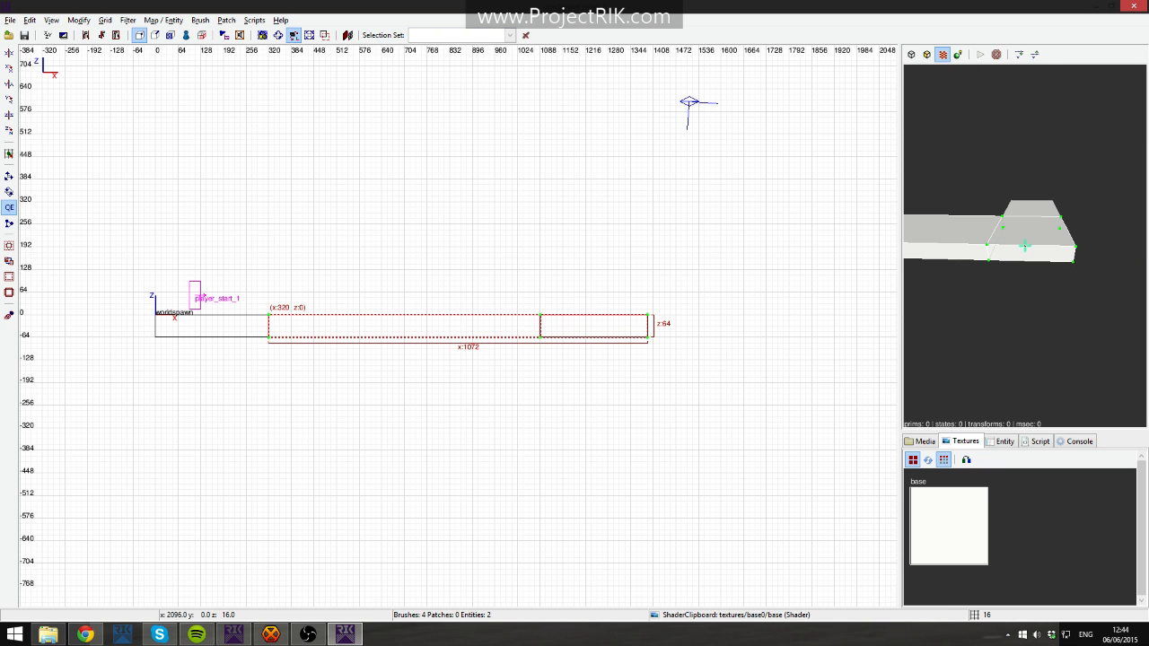
key(ctrl+Tab)
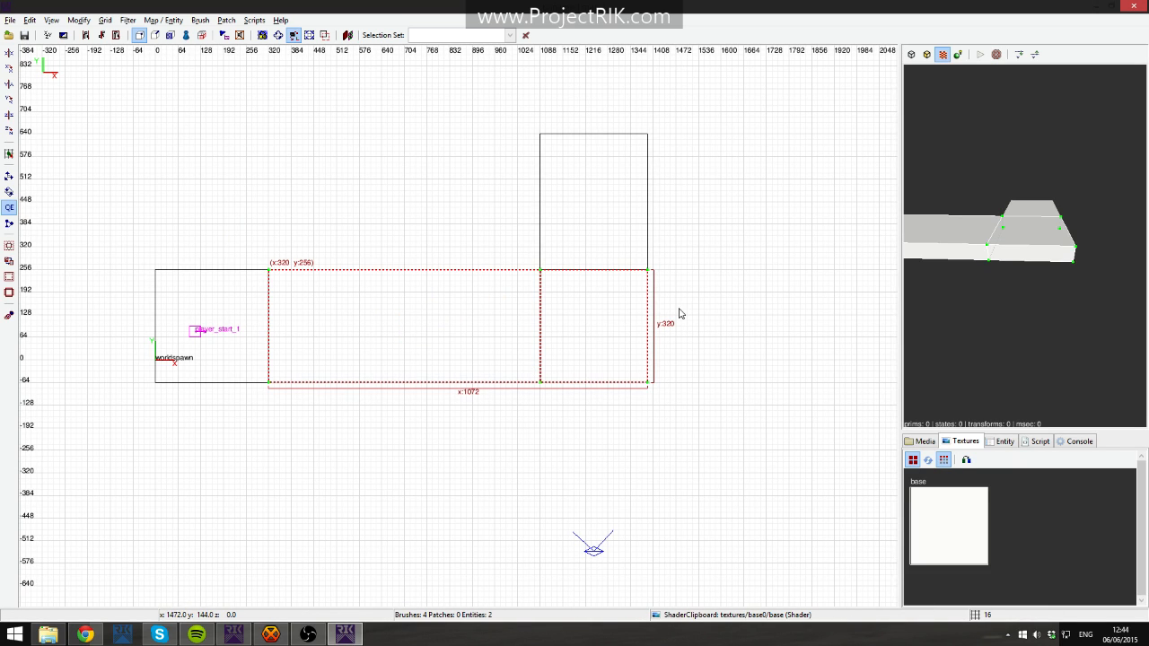
key(ctrl+Tab)
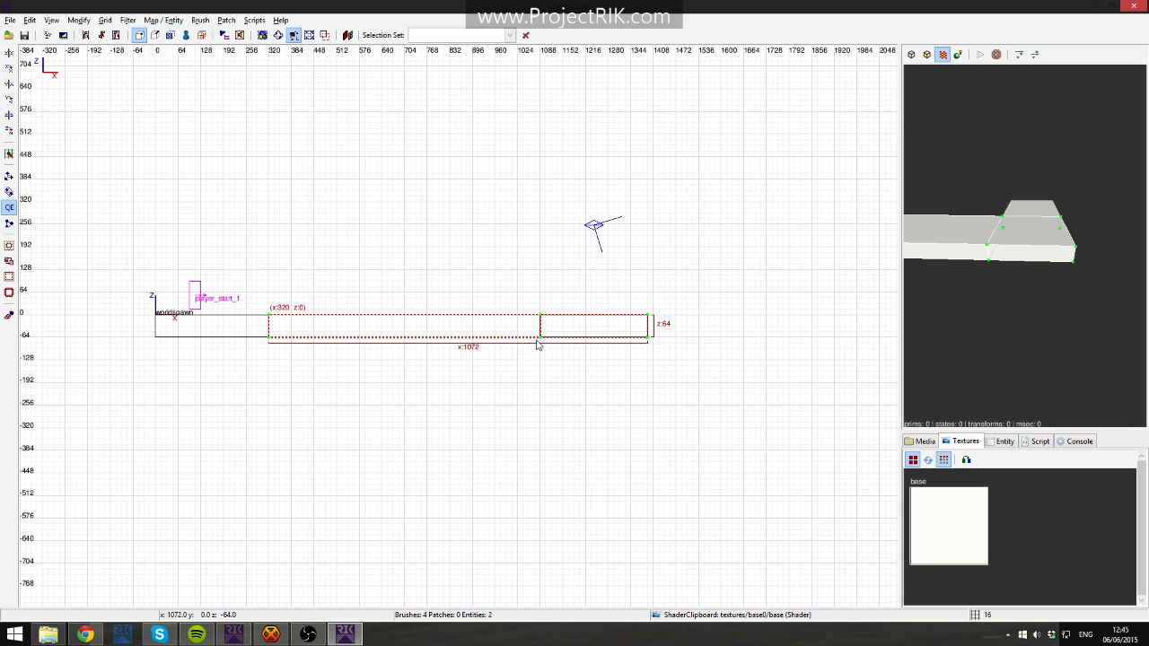
Select all vertices of the corner floor piece together with the adjoining end vertices of the middle piece.
scroll(597, 330, up, 5)
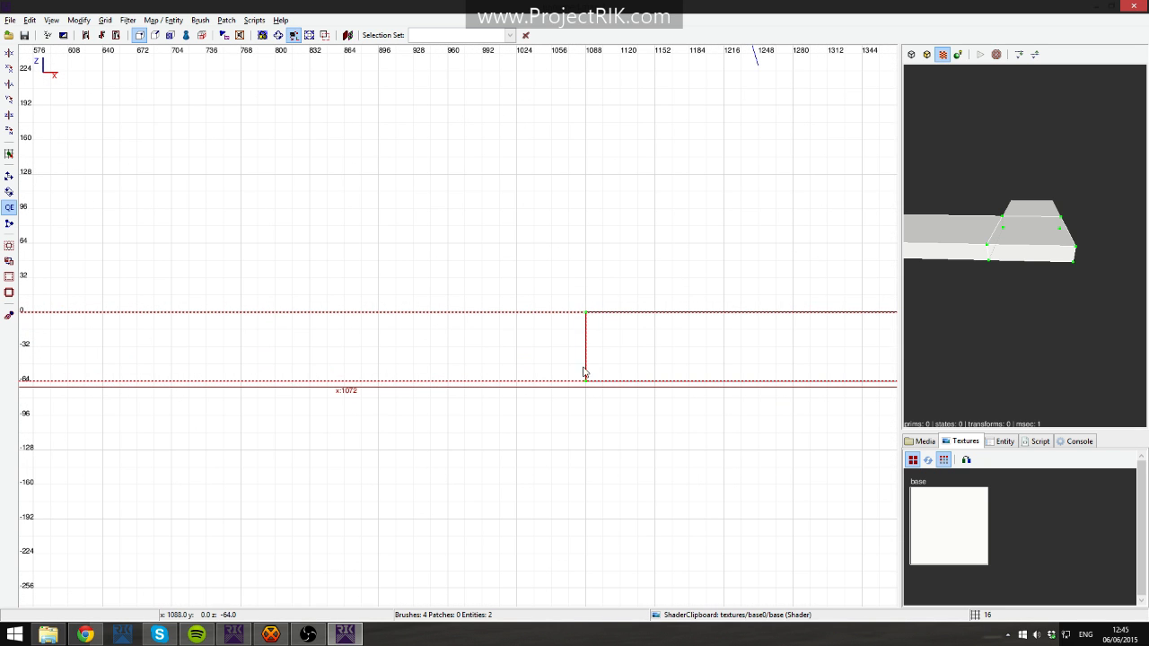
scroll(724, 347, down, 3)
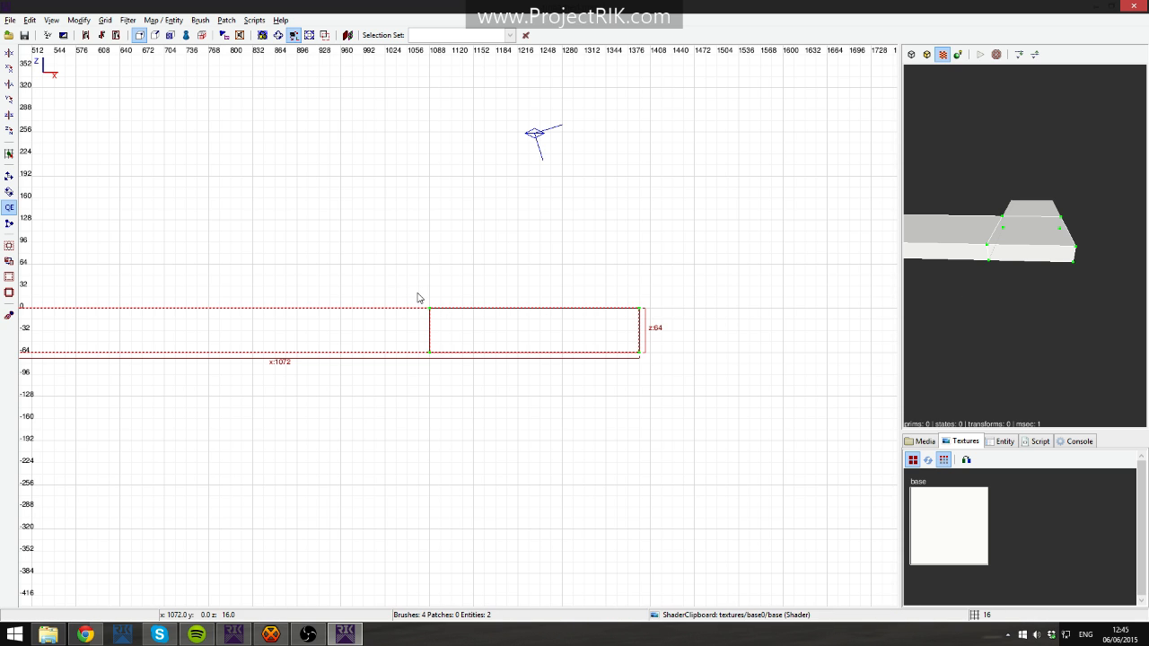
drag(374, 267, 690, 392)
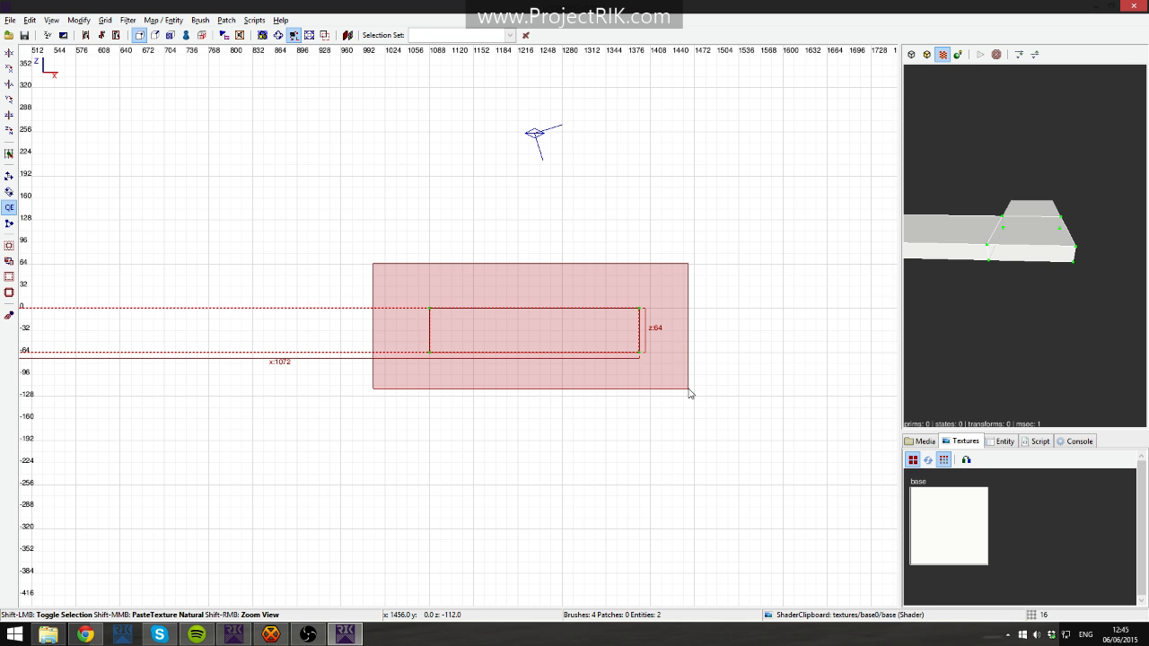
shift+drag(690, 392, 689, 392)
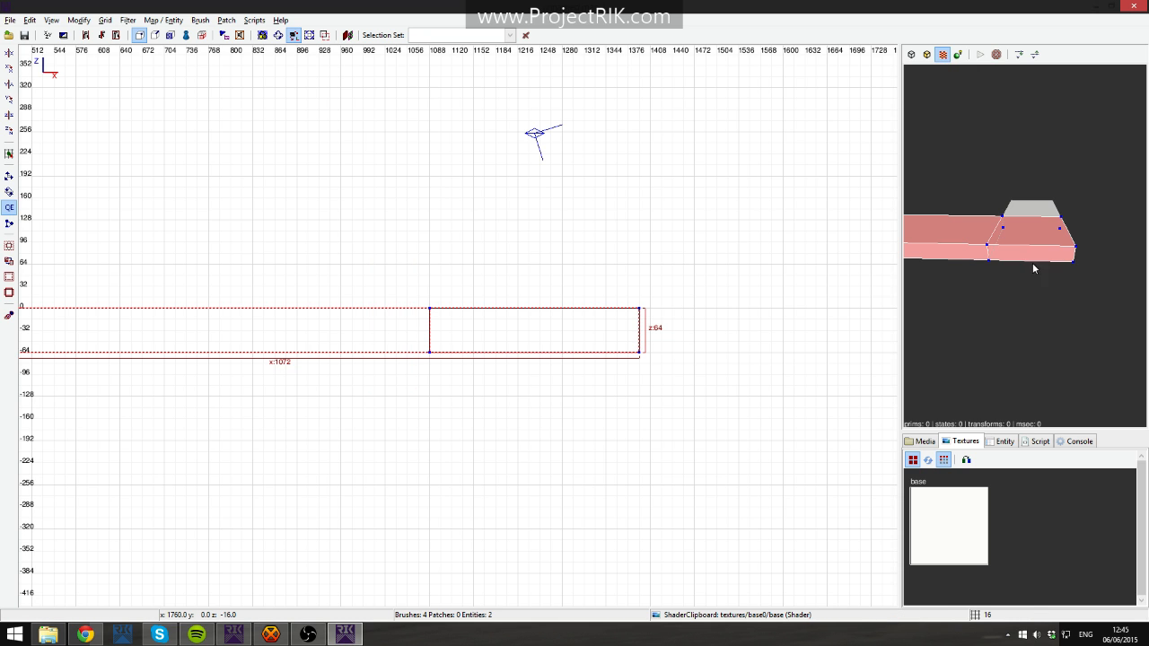
right_drag(433, 326, 951, 323)
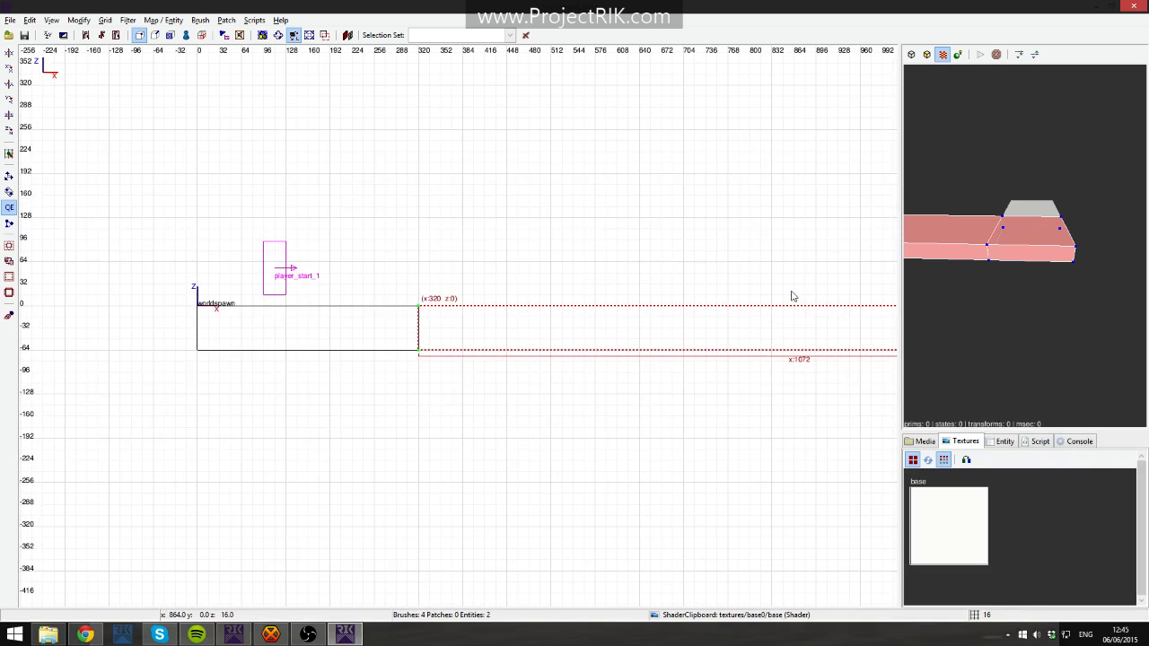
right_click(987, 256)
right_click(1025, 245)
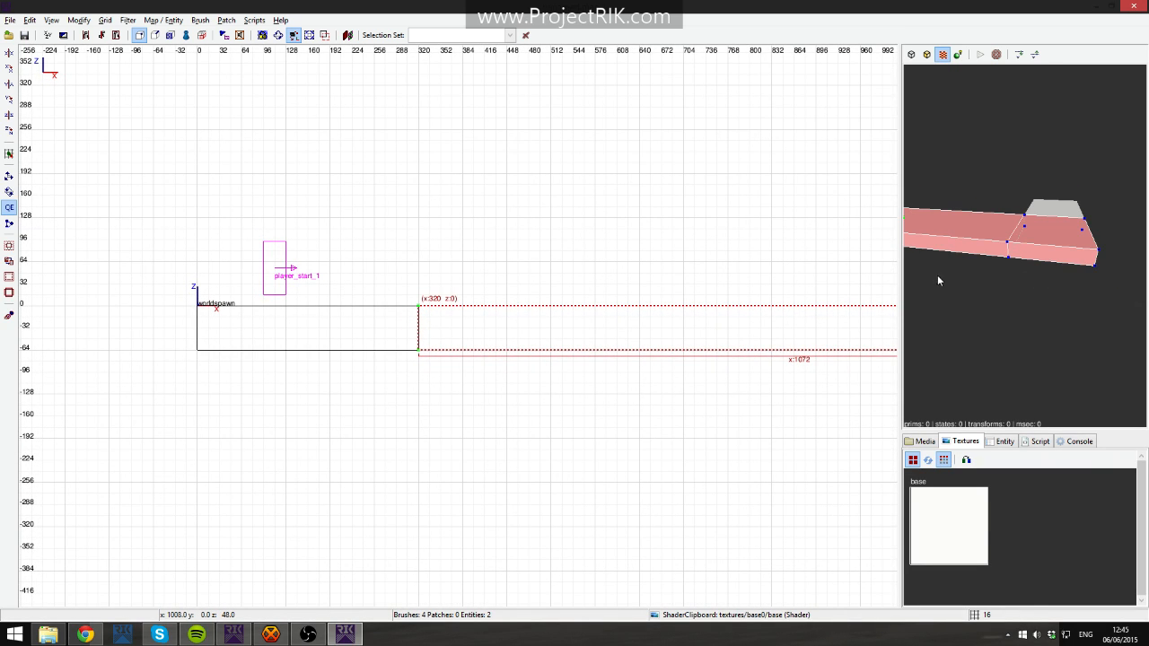
right_drag(760, 305, 308, 300)
right_drag(865, 317, 744, 310)
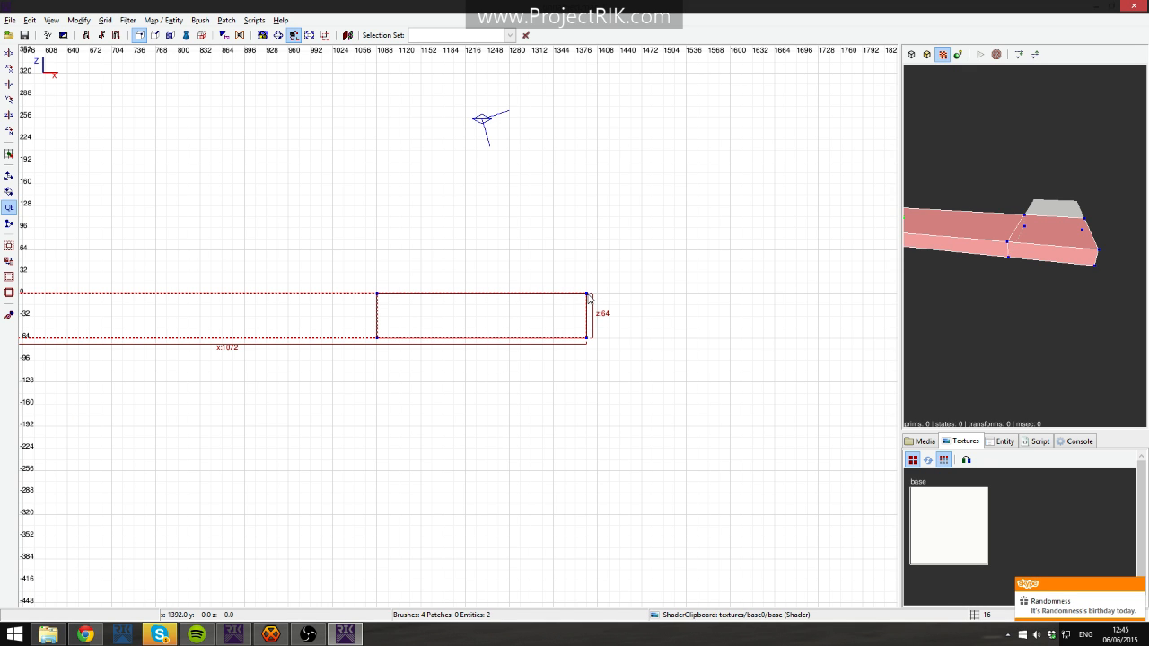
Move the selected vertices 176 units outward and 64 units up, and bring them back to their original position.
mouse_move(588, 297)
mouse_down()
mouse_move(582, 359)
mouse_move(562, 228)
mouse_move(587, 333)
mouse_move(782, 330)
mouse_move(600, 443)
mouse_move(607, 348)
mouse_move(711, 256)
mouse_up()
mouse_move(387, 393)
right_down()
mouse_move(589, 399)
mouse_move(572, 382)
right_up()
right_drag(682, 301, 457, 311)
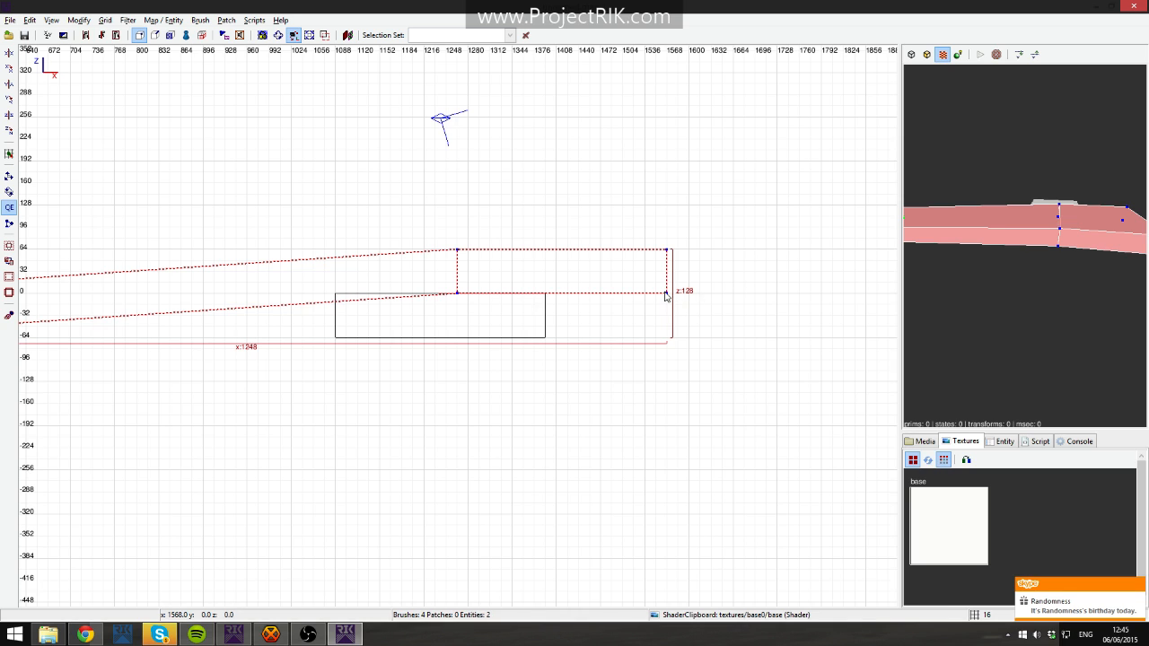
mouse_move(666, 297)
mouse_down()
mouse_move(587, 464)
mouse_move(526, 392)
mouse_move(548, 339)
mouse_up()
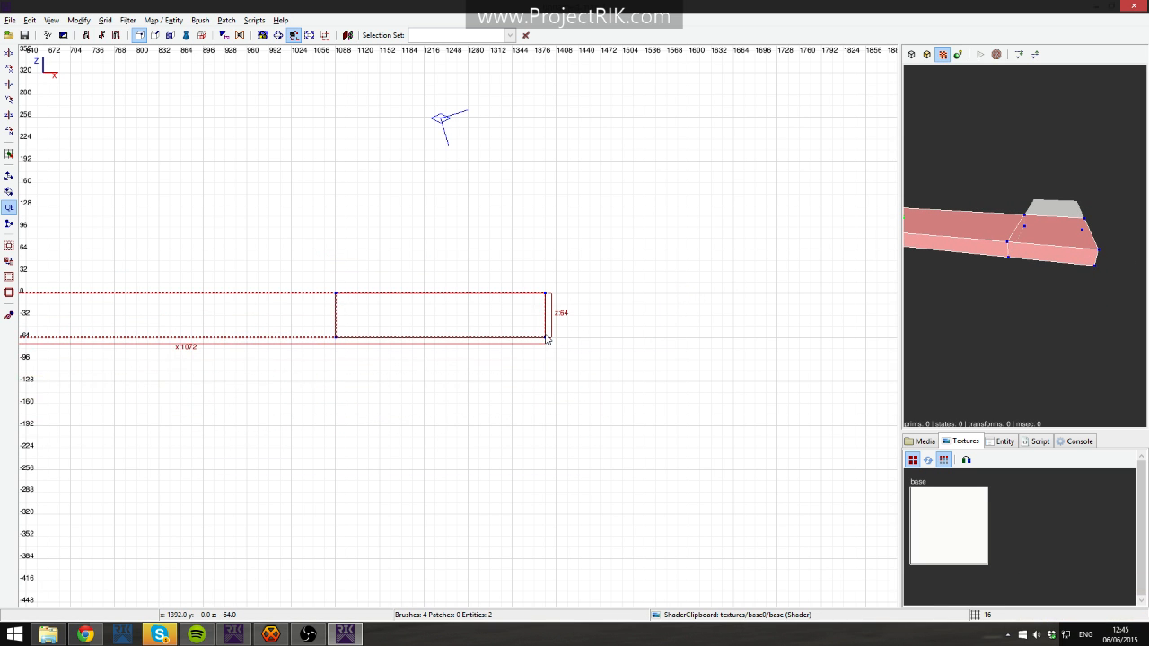
Lower the selected vertices 192 units in 16-unit grid steps, sloping the middle floor piece down to the corner.
key(alt+Down)
key(alt+Down)
key(alt+Down)
key(alt+Down)
key(alt+Down)
key(alt+Down)
key(alt+Down)
key(alt+Down)
key(alt+Down)
key(alt+Down)
key(alt+Down)
key(alt+Down)
key(alt+Down)
key(alt+Down)
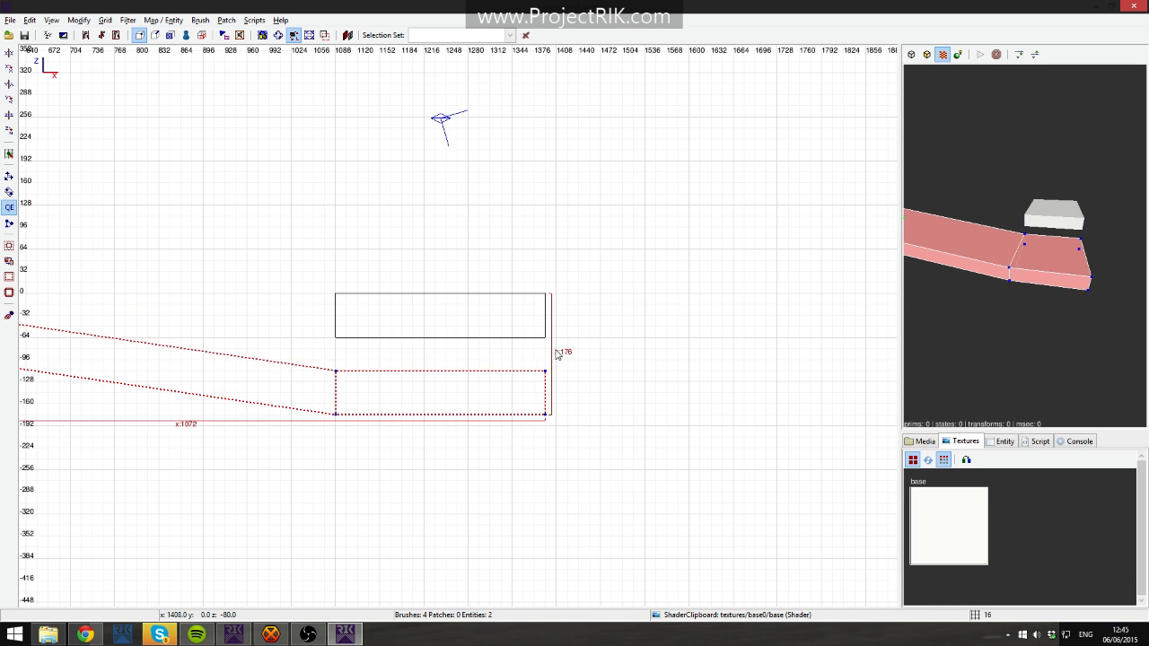
key(alt+Down)
key(alt+Down)
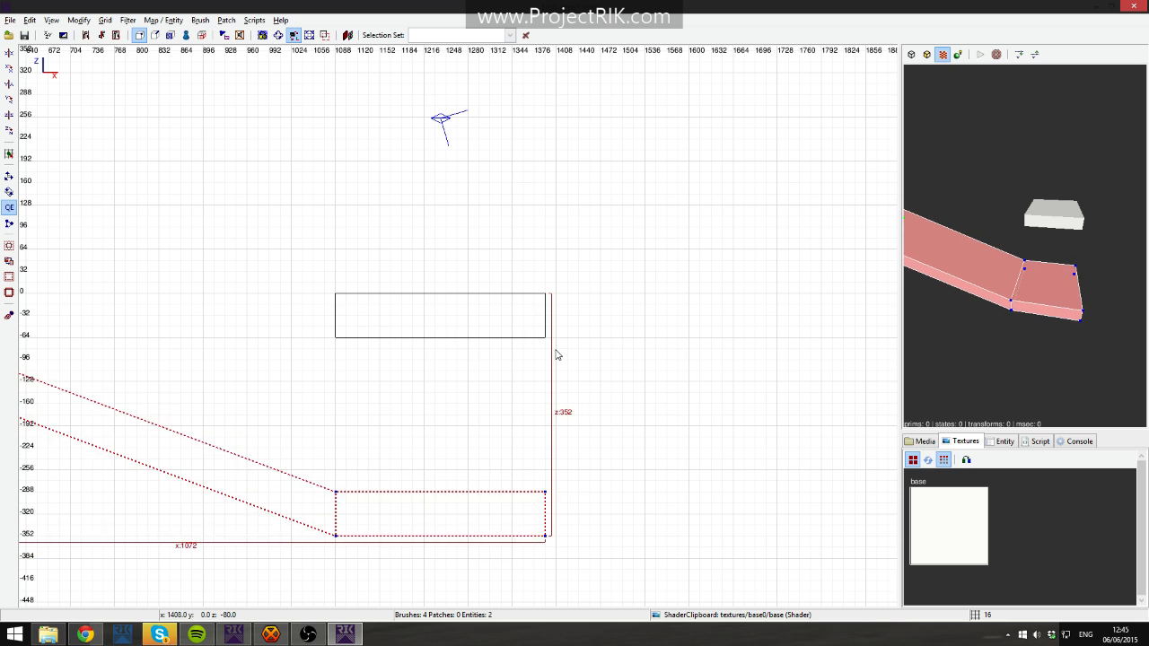
key(alt+Up)
key(alt+Up)
key(alt+Up)
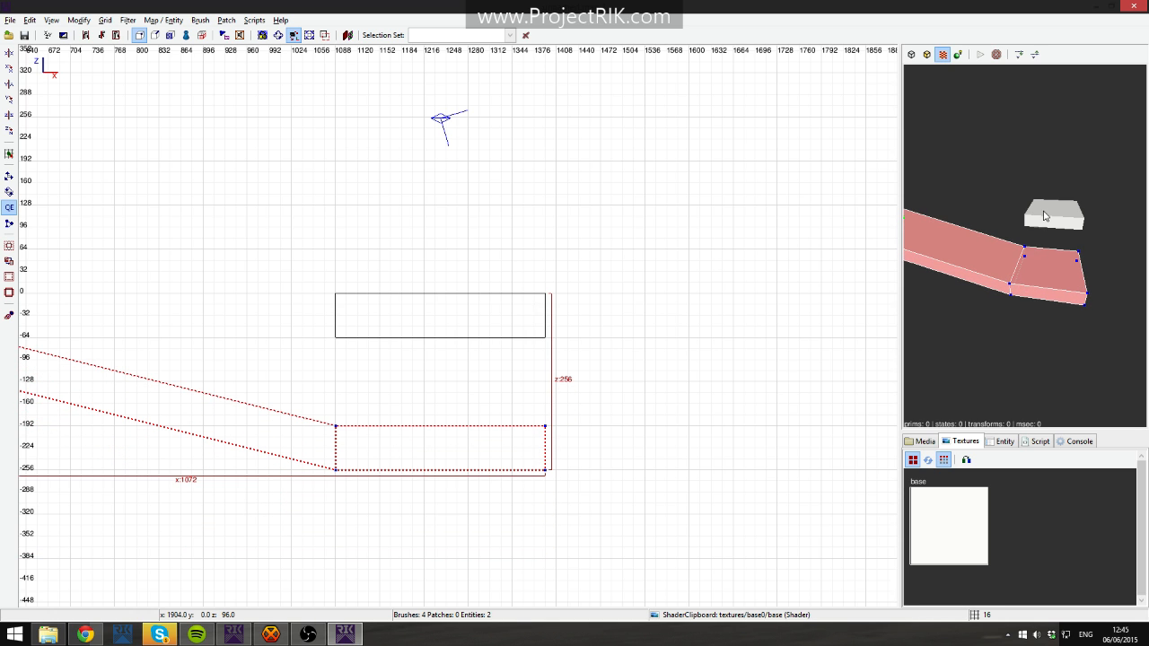
Leave vertex editing and move the side branch brush down 192 units to line up with the lowered corner floor.
right_click(1024, 246)
key(Right)
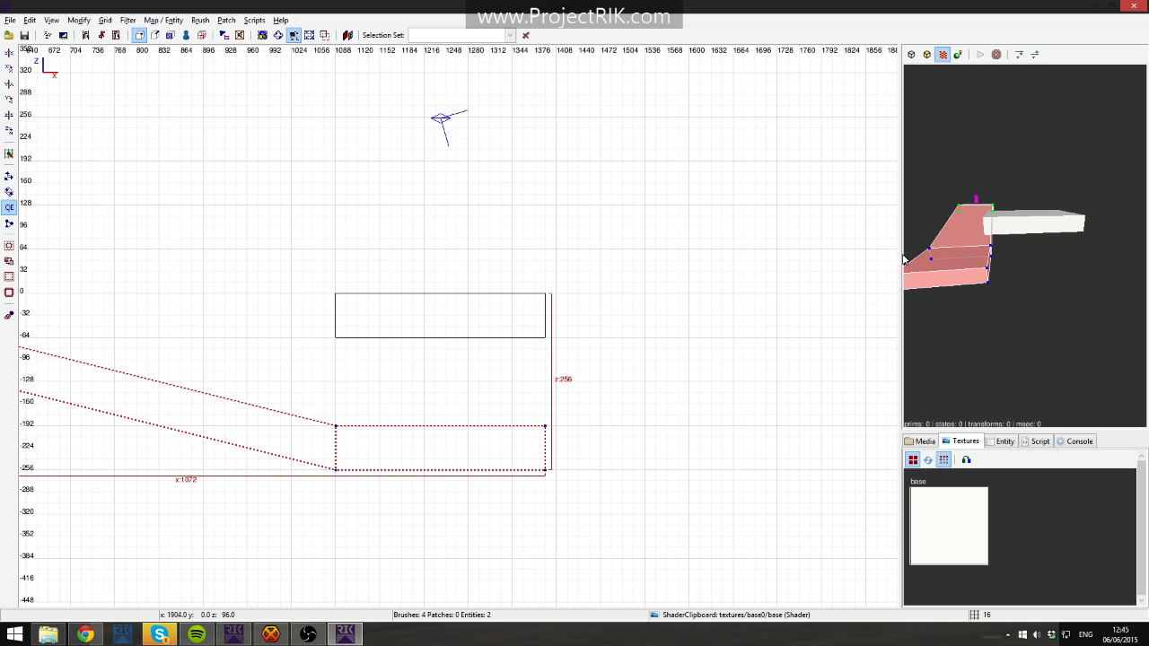
shift+click(512, 324)
key(Escape)
shift+click(513, 324)
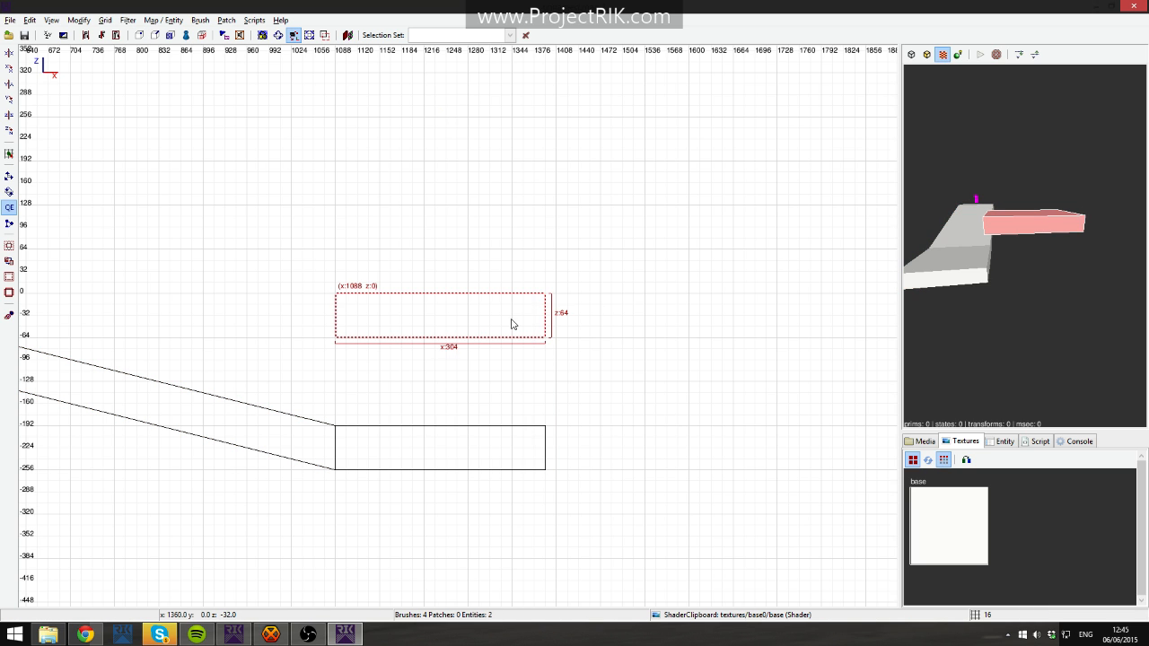
mouse_move(512, 324)
mouse_down()
mouse_move(469, 476)
mouse_move(454, 464)
mouse_move(479, 464)
mouse_up()
key(Escape)
Extend the side branch's far end to y = 1024 in the XY view, making the brush 768 units long.
right_click(1040, 309)
key(Right)
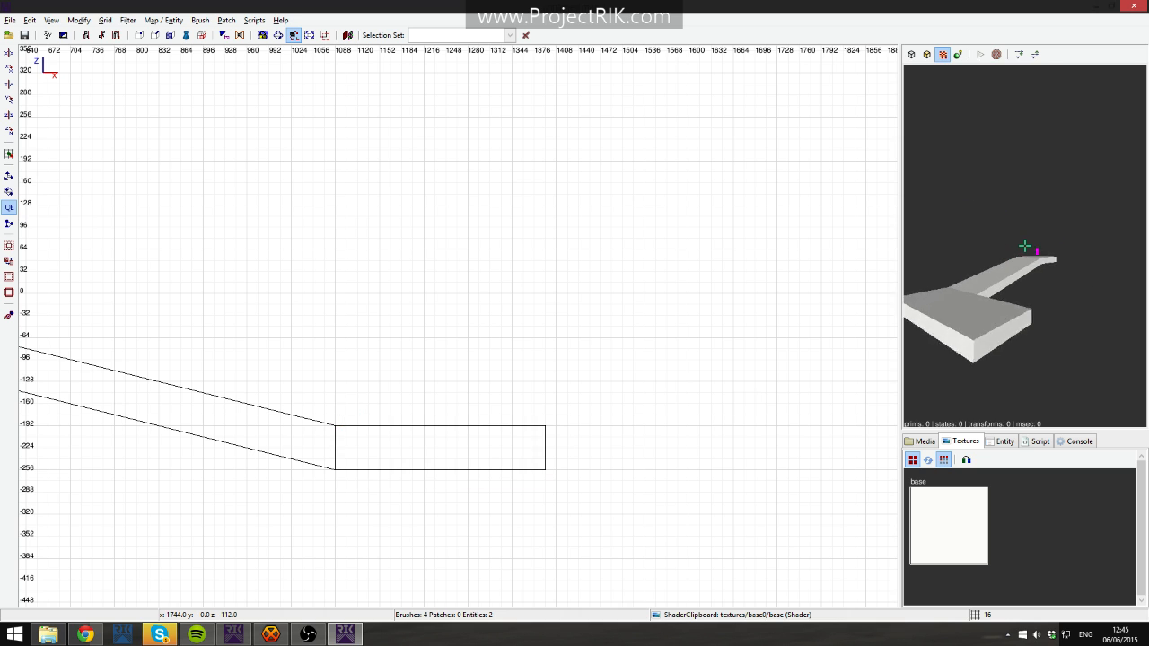
key(Left)
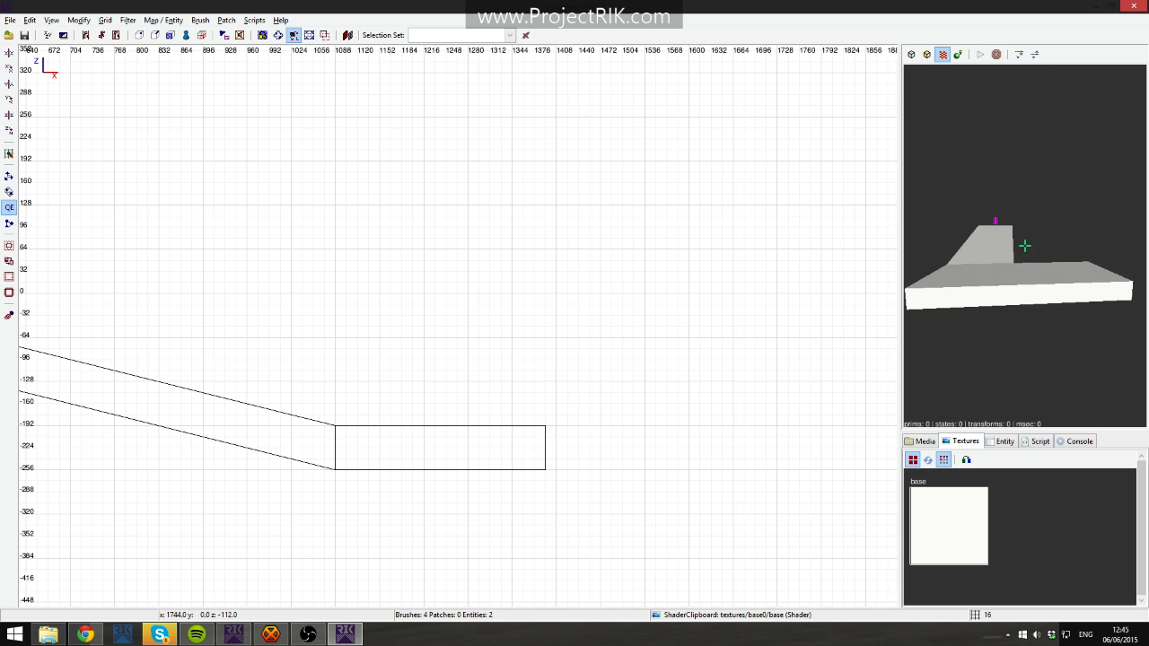
key(Left)
key(Right)
key(Down)
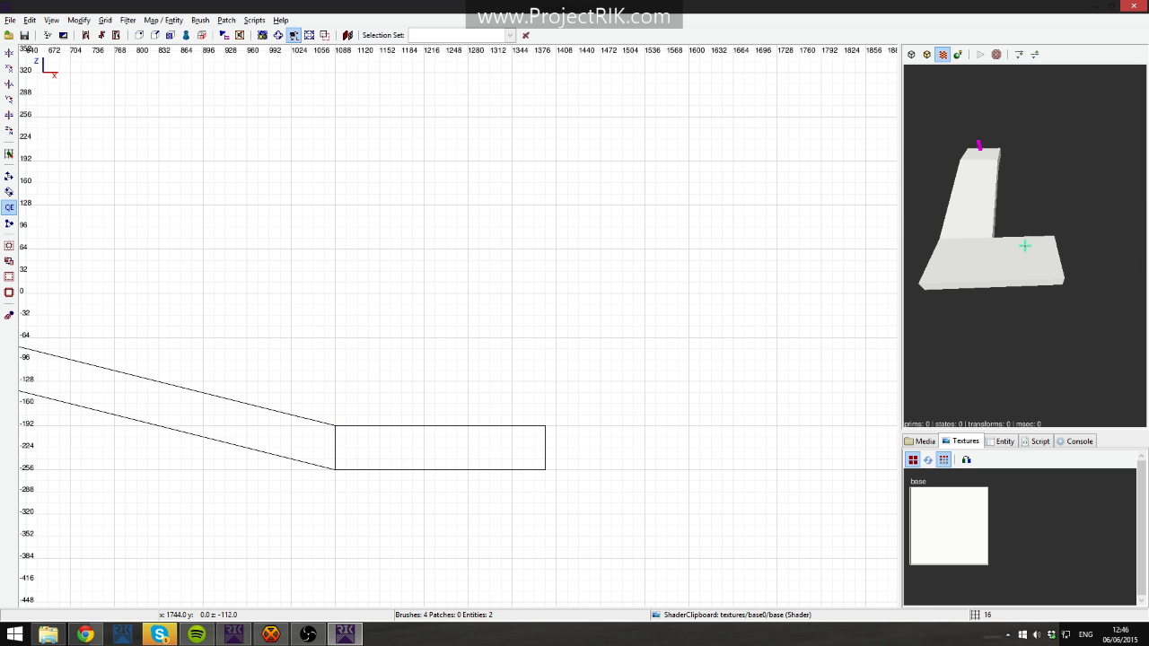
right_click(1024, 245)
shift+click(1030, 276)
key(ctrl+Tab)
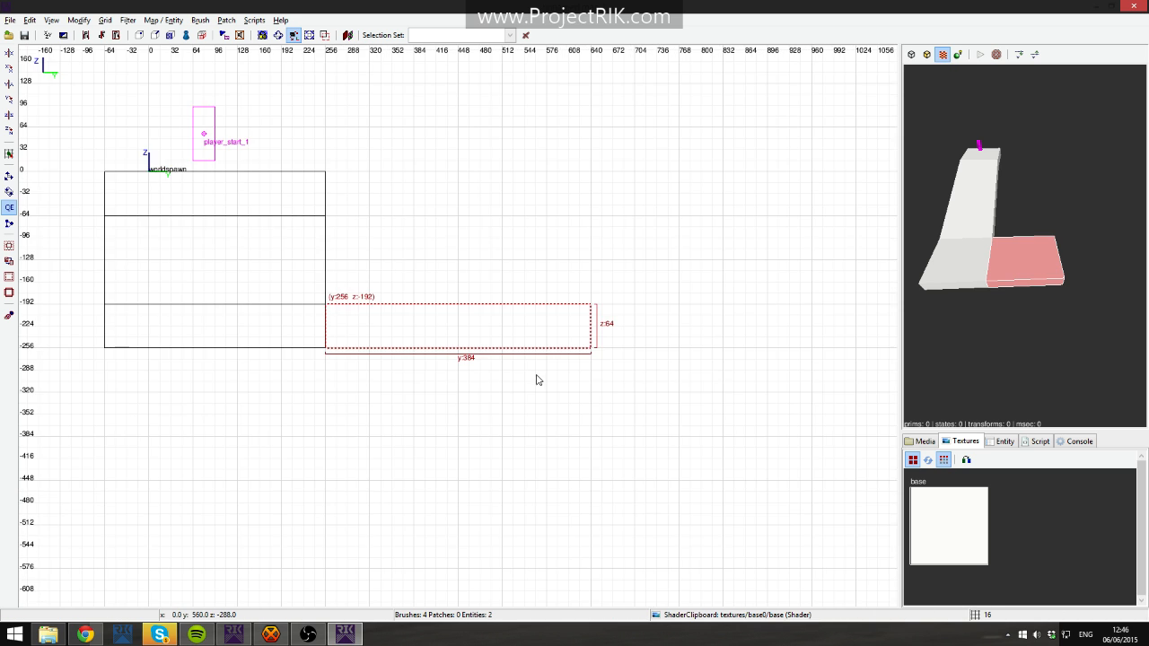
key(ctrl+Tab)
scroll(490, 400, down, 4)
drag(448, 340, 488, 234)
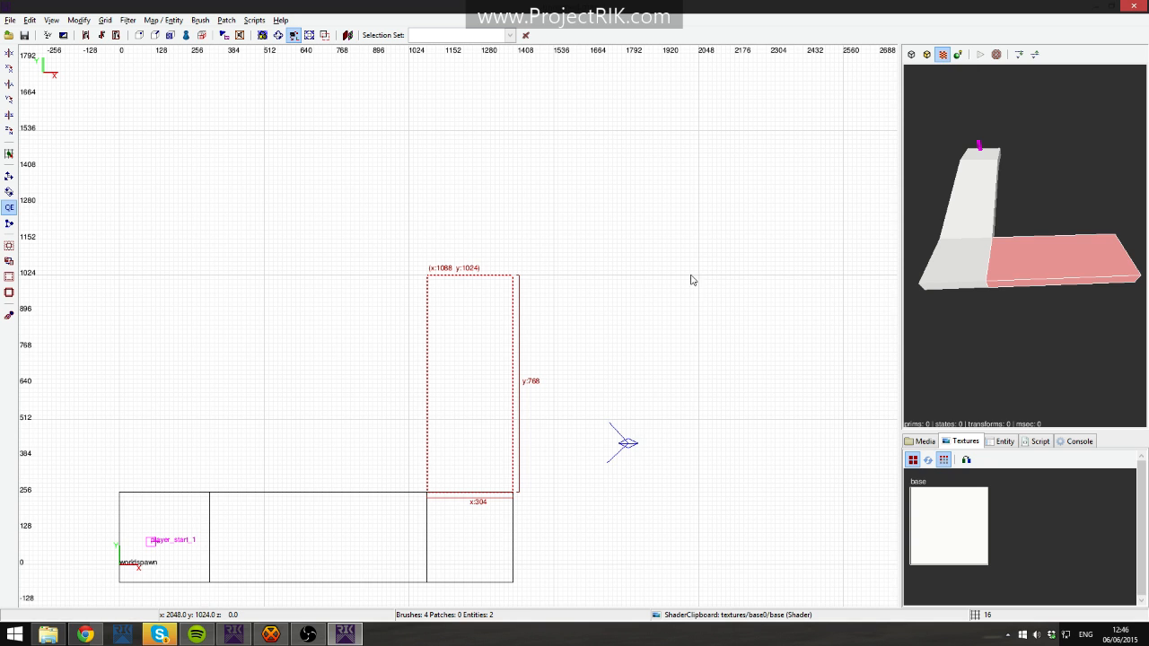
key(Escape)
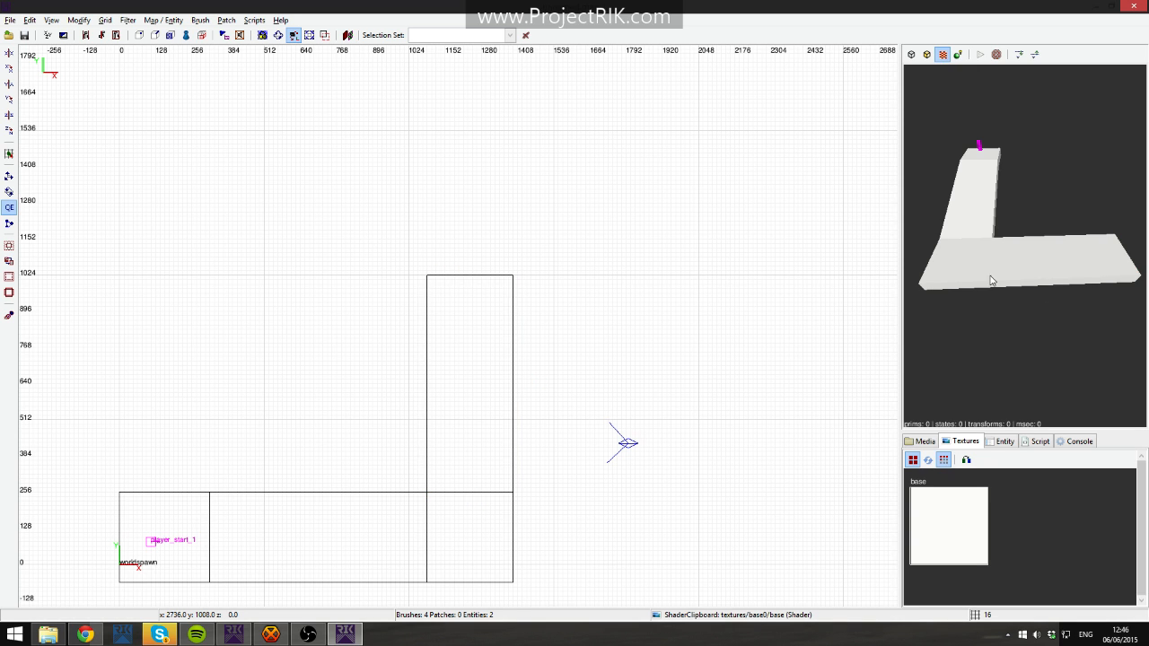
Select the extended side branch and examine it and the sloped floor from several angles in the 3D view.
right_drag(355, 353, 423, 353)
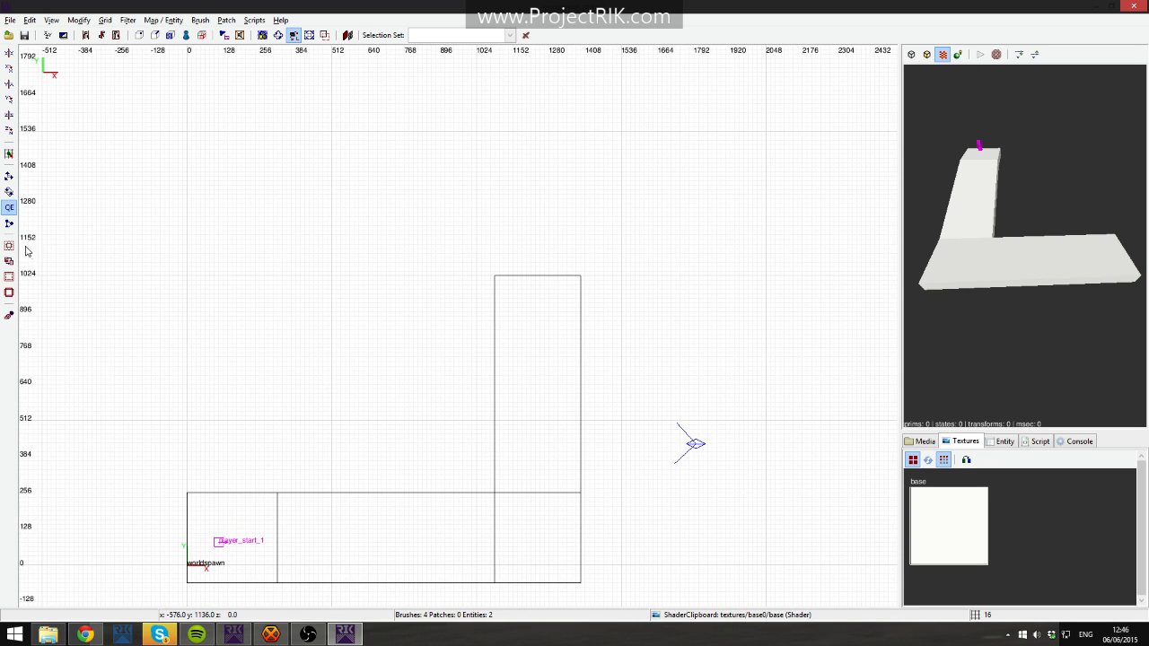
mouse_move(284, 219)
right_down()
mouse_move(335, 269)
mouse_move(246, 203)
right_up()
shift+click(494, 298)
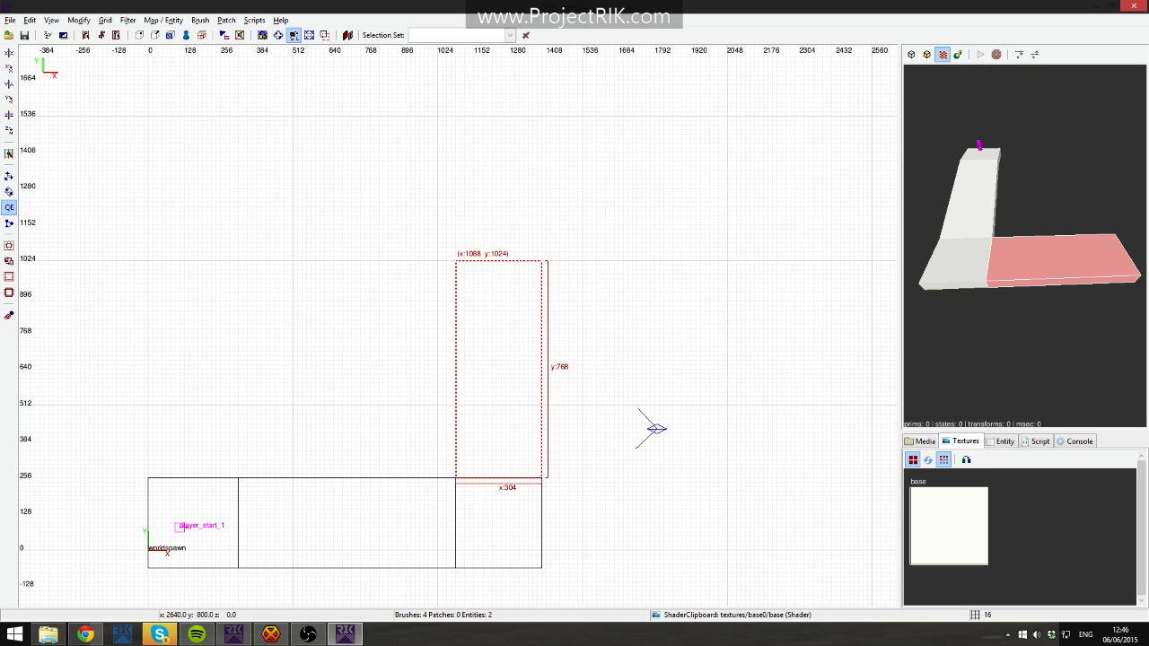
right_click(1014, 267)
key(Up)
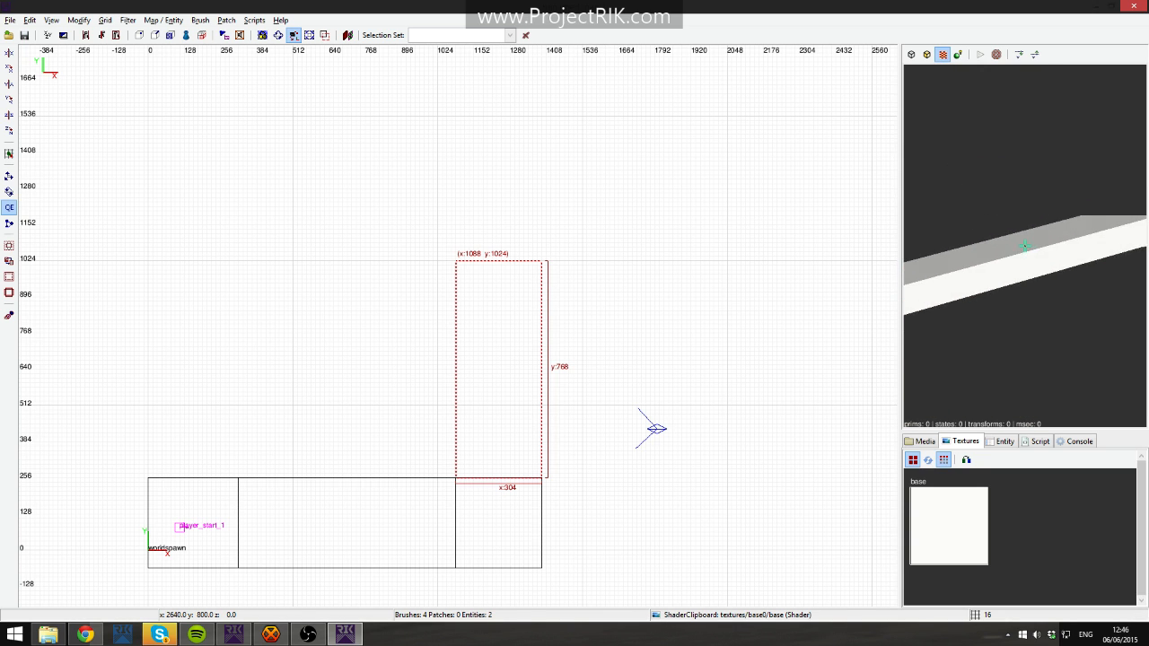
key(Down)
key(Up)
key(Down)
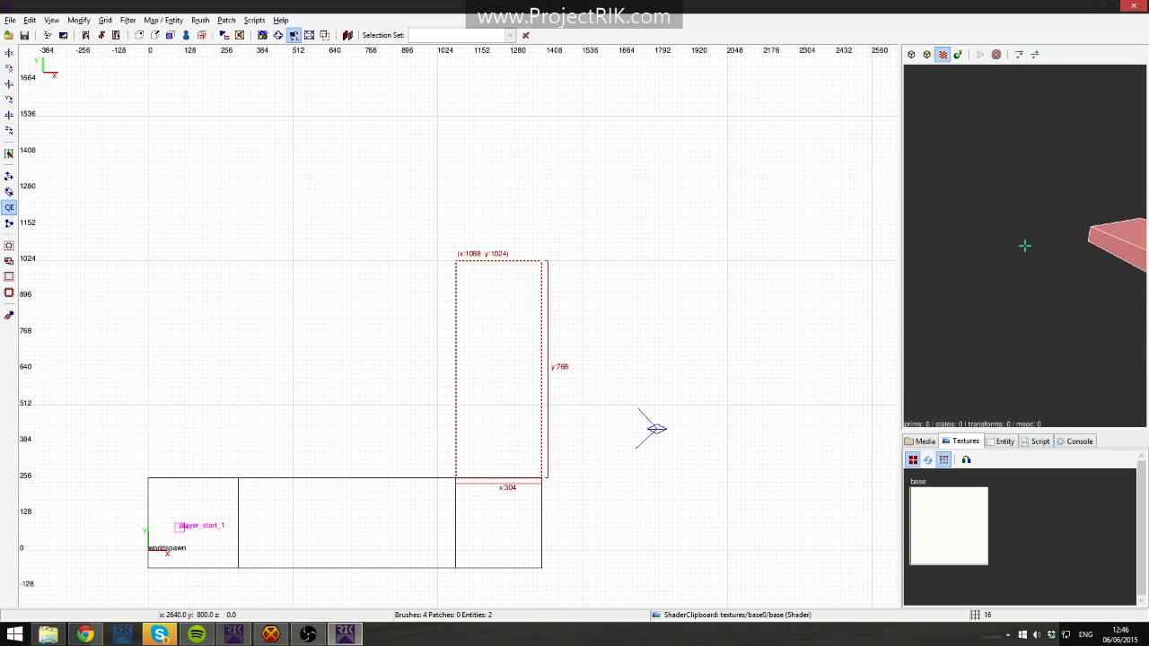
key(Left)
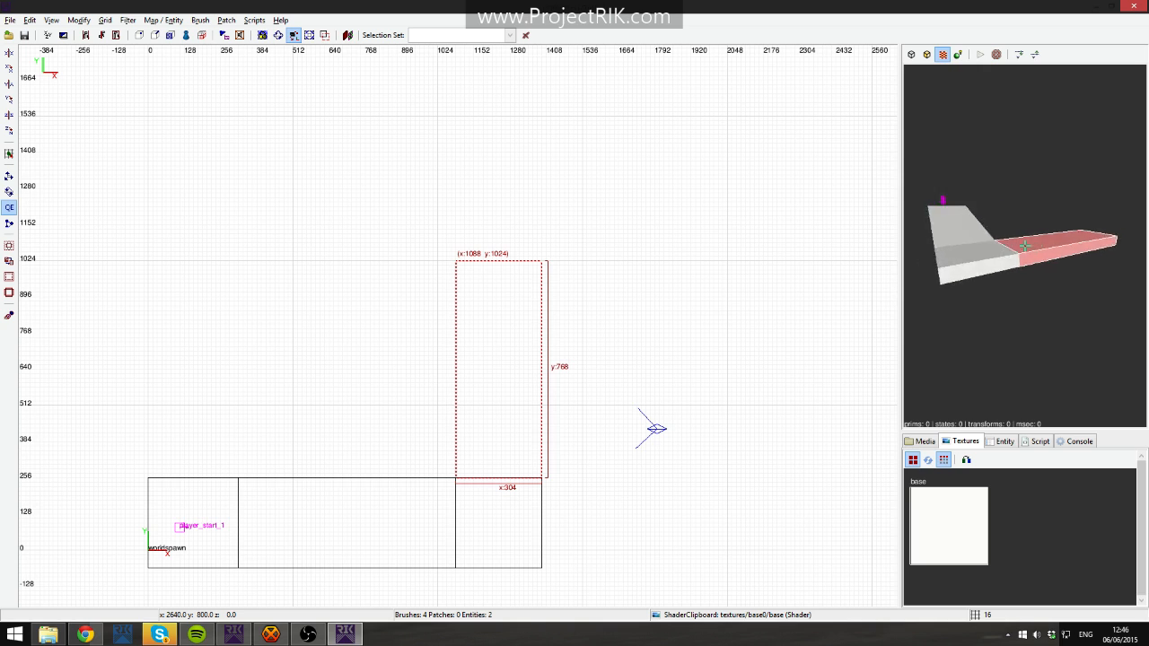
key(Right)
key(Right)
right_click(995, 296)
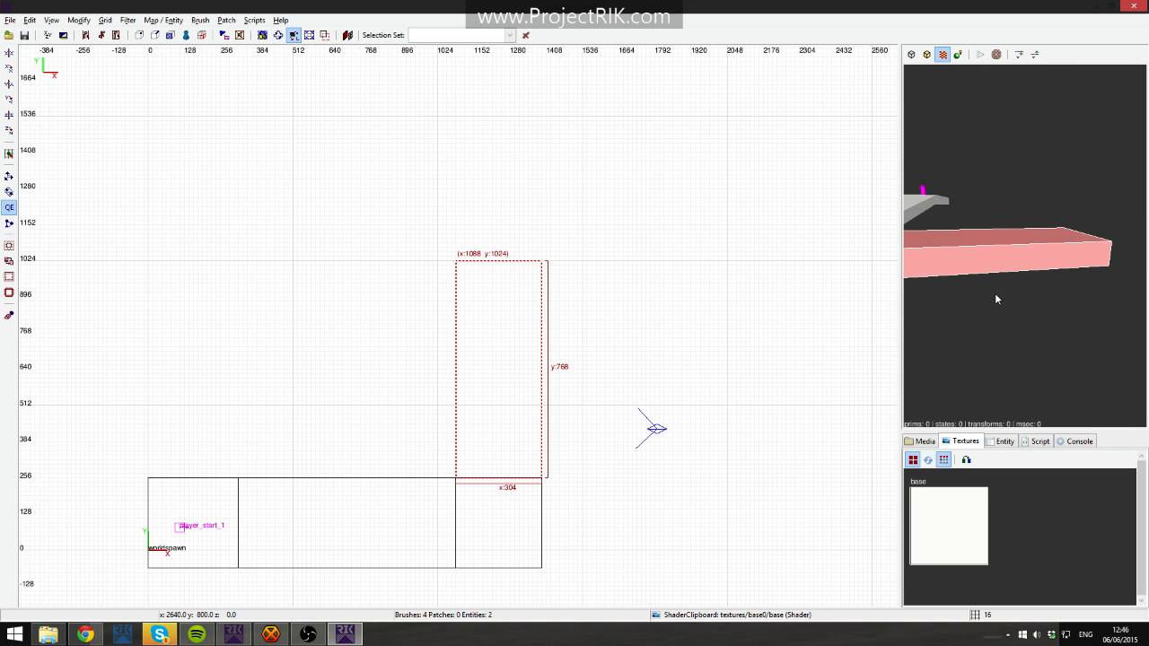
right_click(1055, 296)
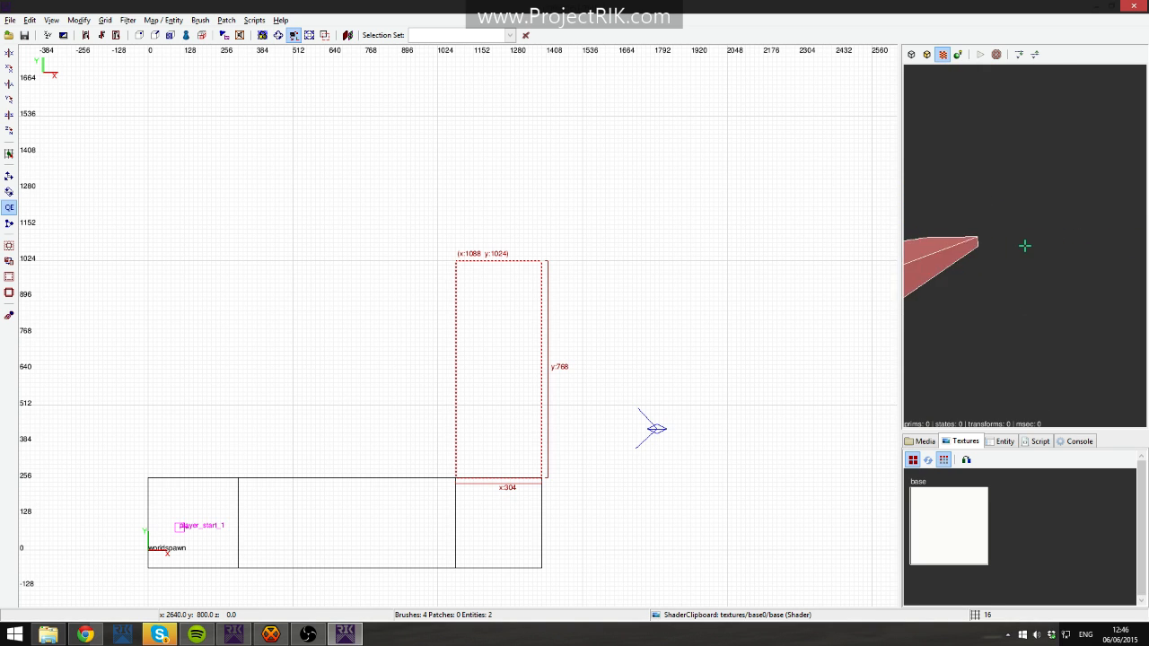
key(Down)
right_click(1025, 246)
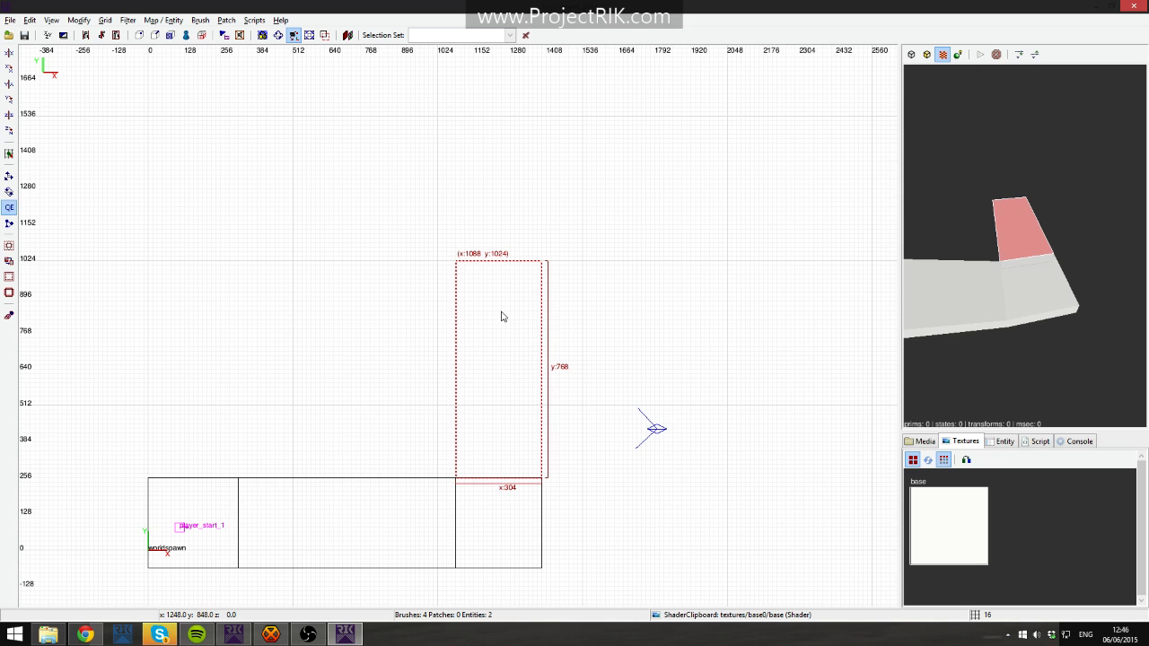
Try placing a duplicate of the side branch beyond its far end, and delete the copy.
key(space)
mouse_move(502, 316)
mouse_down()
mouse_move(515, 236)
mouse_move(502, 181)
mouse_up()
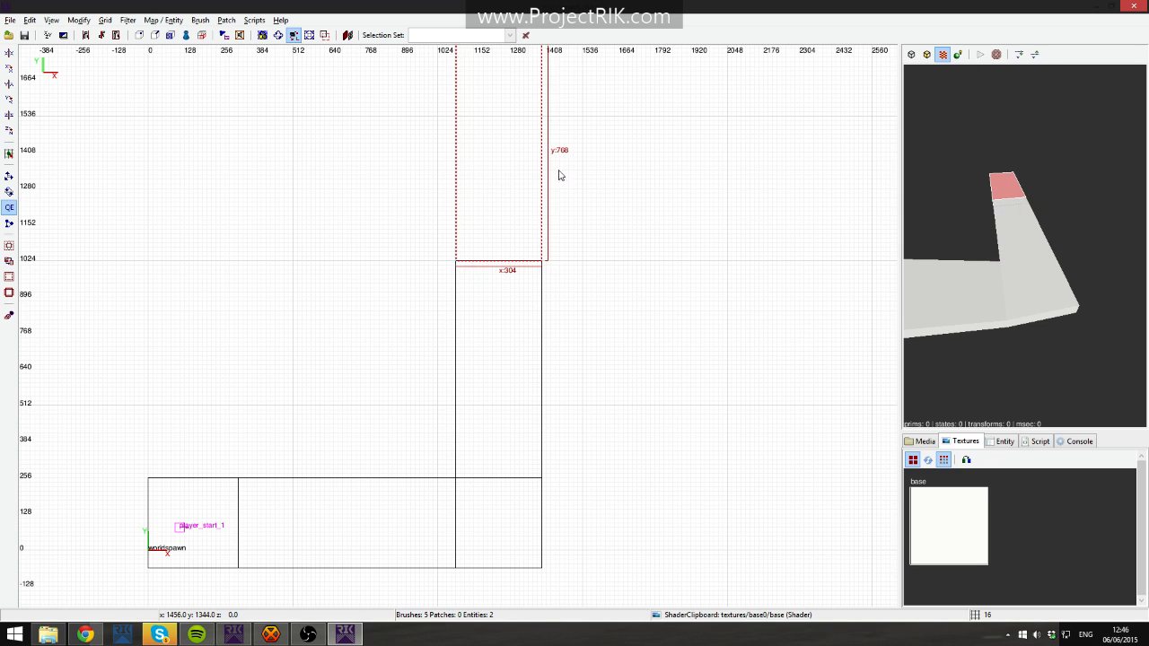
right_drag(559, 171, 539, 279)
drag(504, 107, 744, 254)
key(BackSpace)
Try a newly drawn 960 by 272 unit brush against the side branch's far end, and delete it.
mouse_move(541, 294)
right_down()
mouse_move(548, 210)
mouse_move(550, 224)
right_up()
shift+click(1022, 248)
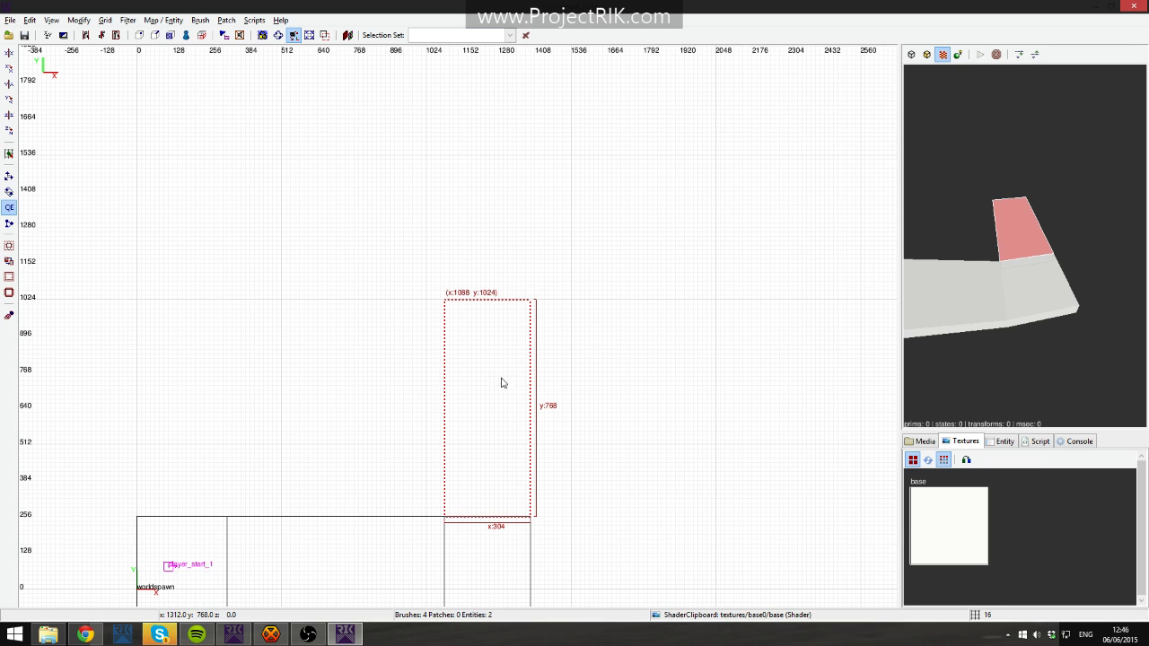
key(Escape)
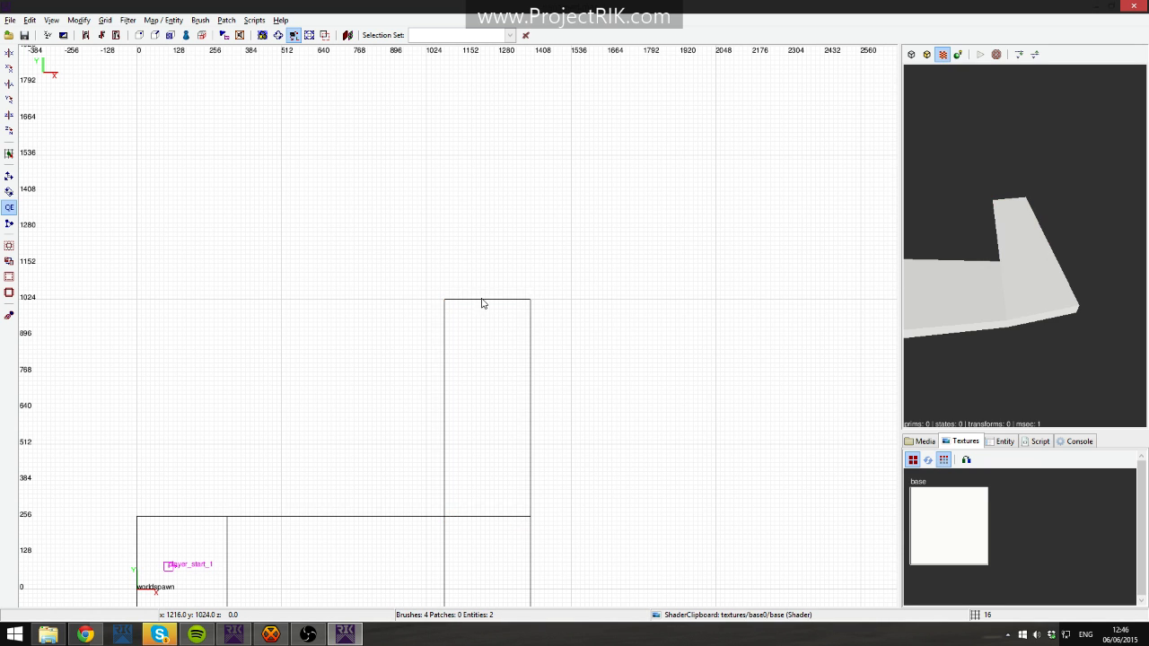
right_drag(476, 302, 443, 301)
mouse_move(339, 222)
mouse_down()
mouse_move(403, 296)
mouse_move(641, 295)
mouse_move(602, 302)
mouse_move(615, 290)
mouse_up()
right_click(1014, 234)
key(Up)
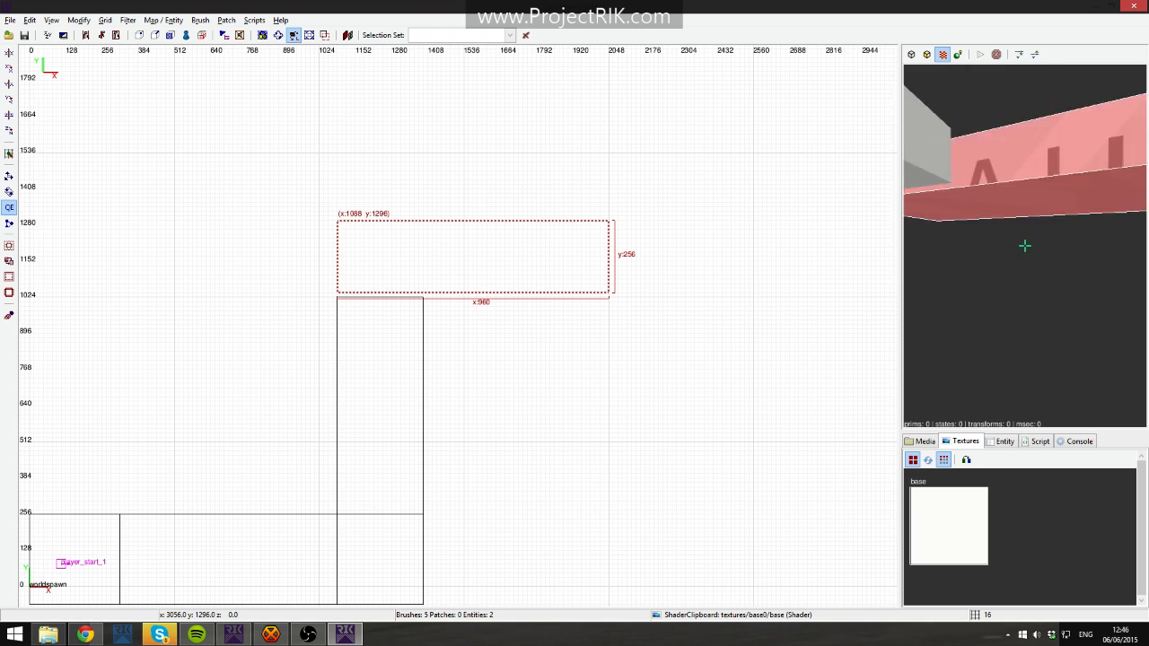
key(Down)
right_click(982, 219)
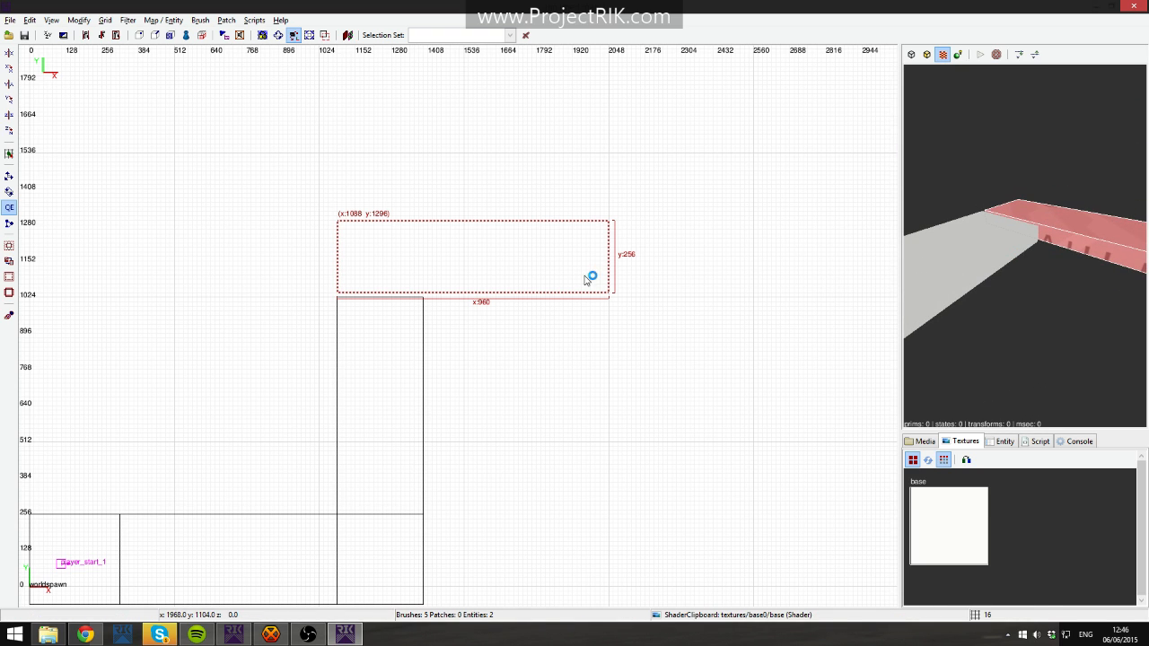
drag(505, 297, 502, 305)
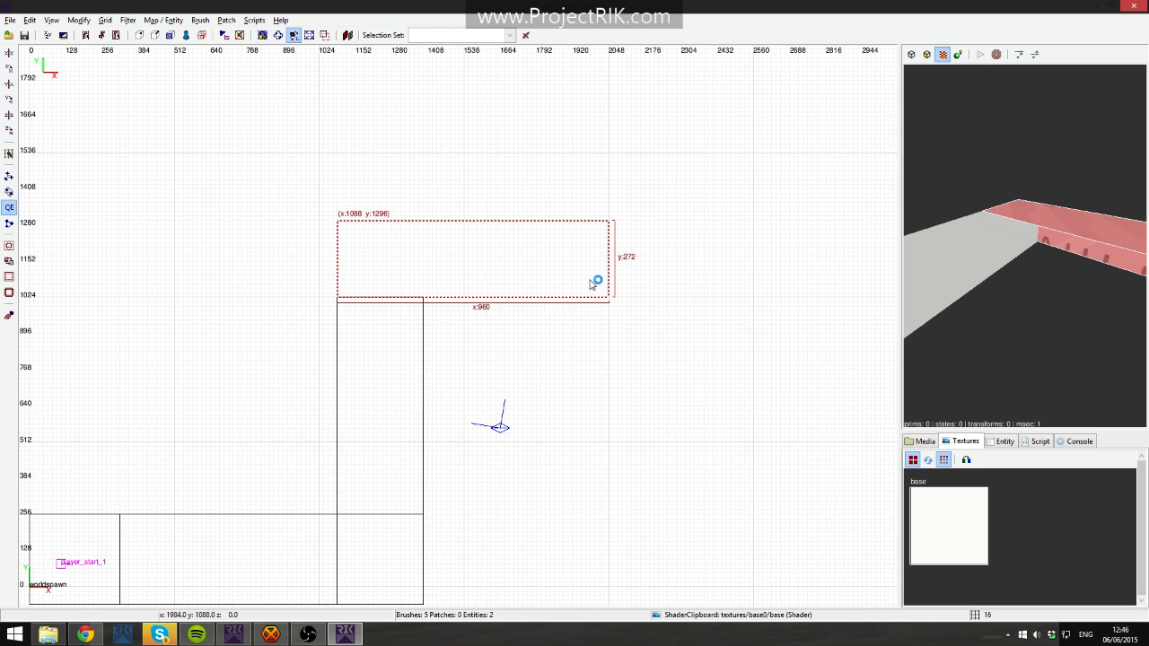
key(BackSpace)
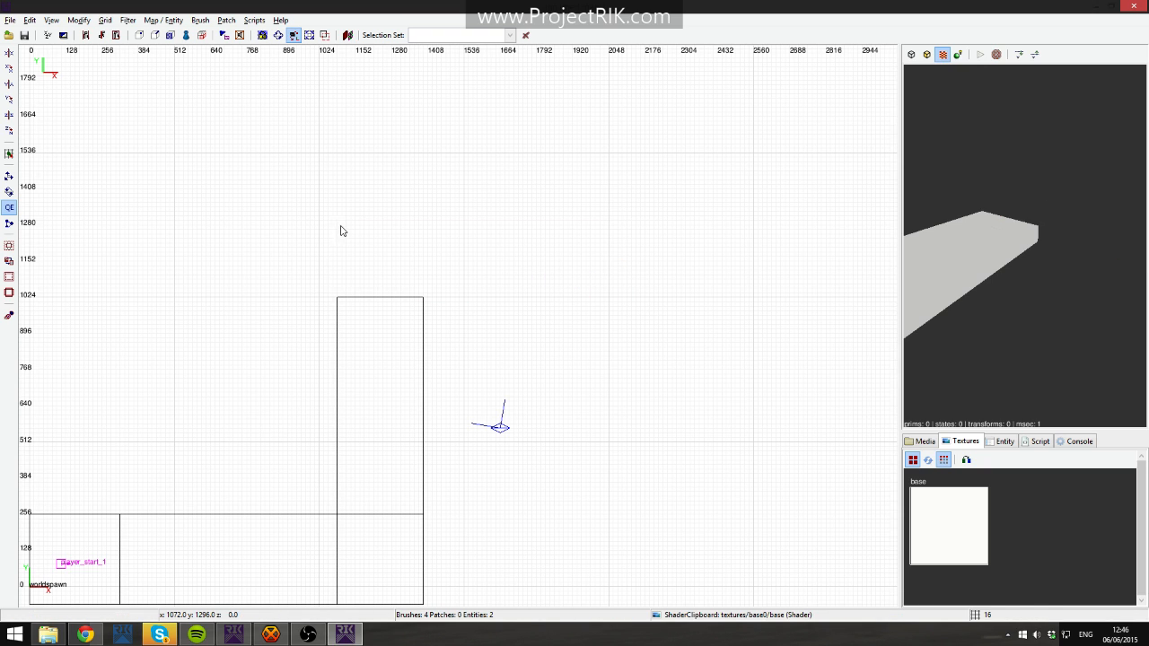
Try drawing one brush beyond the side branch's far end and a 416 by 416 unit brush beside the branch, and delete both.
drag(340, 226, 638, 297)
mouse_move(707, 174)
mouse_down()
mouse_move(782, 358)
mouse_move(689, 162)
mouse_up()
key(Escape)
drag(529, 321, 649, 432)
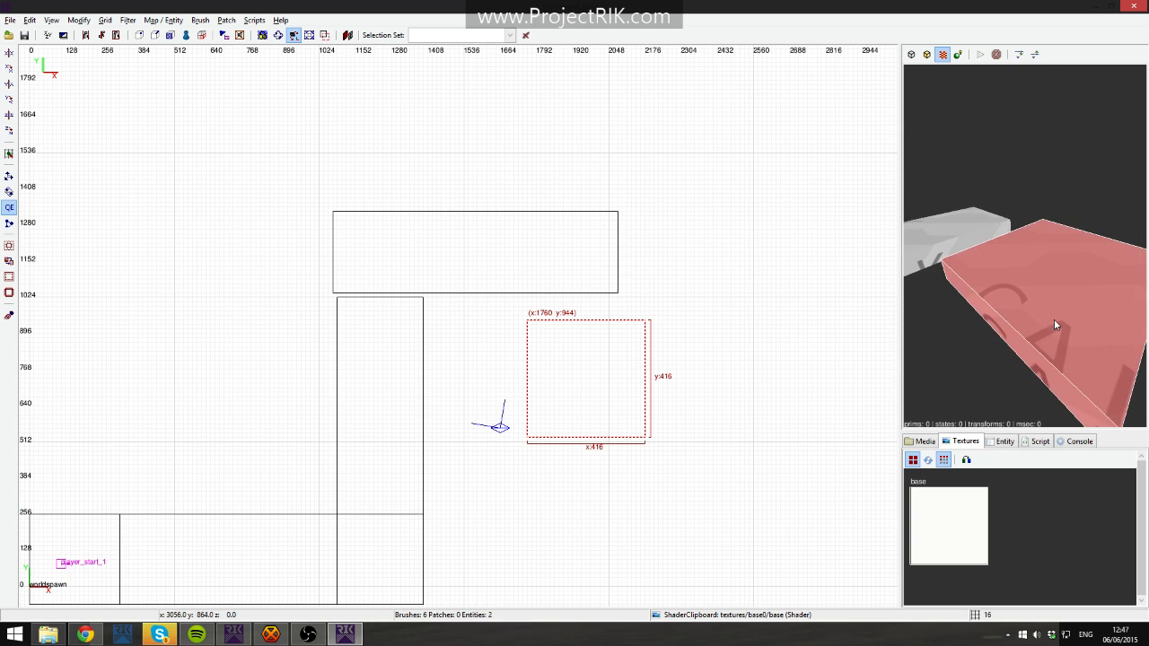
key(BackSpace)
shift+click(511, 248)
key(BackSpace)
In the YZ view, try a new brush 512 units long and 16 units thick beyond the side branch's end, and delete it.
key(ctrl+Tab)
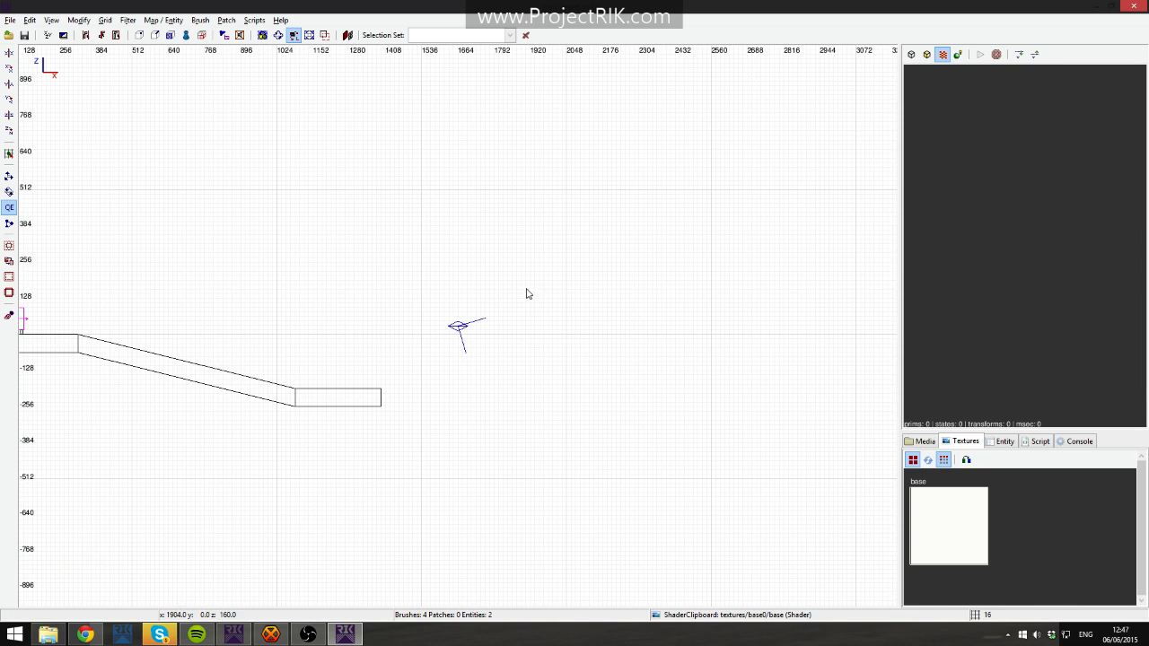
right_drag(347, 367, 436, 353)
key(ctrl+Tab)
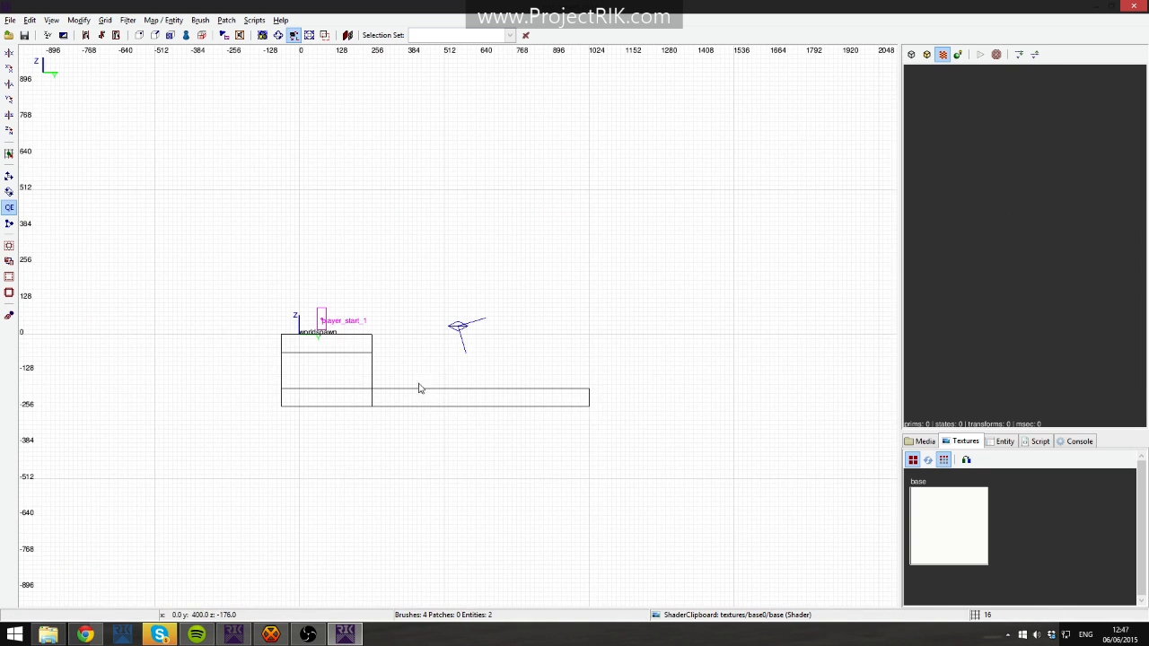
shift+click(464, 398)
right_drag(553, 403, 381, 385)
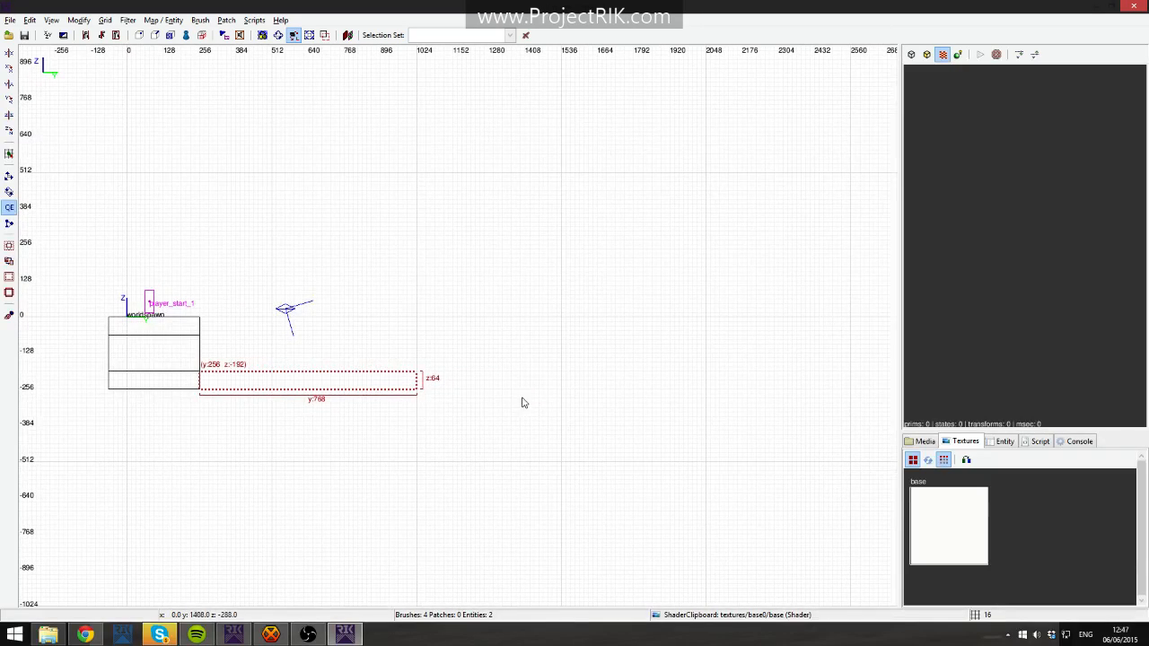
key(Escape)
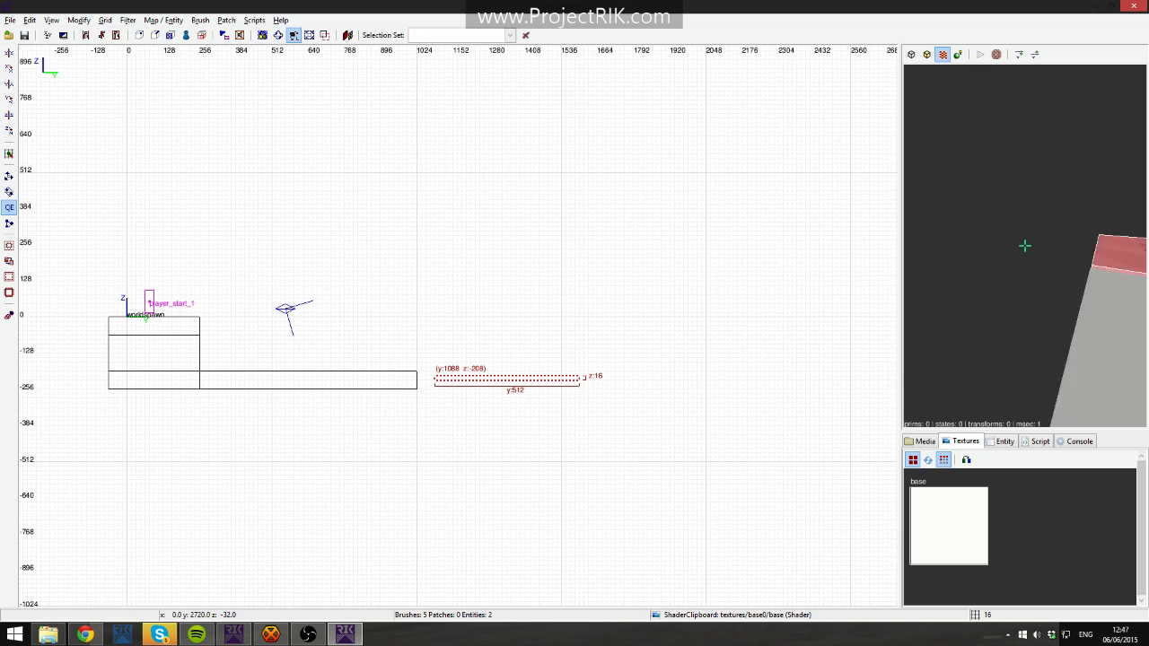
right_click(1025, 246)
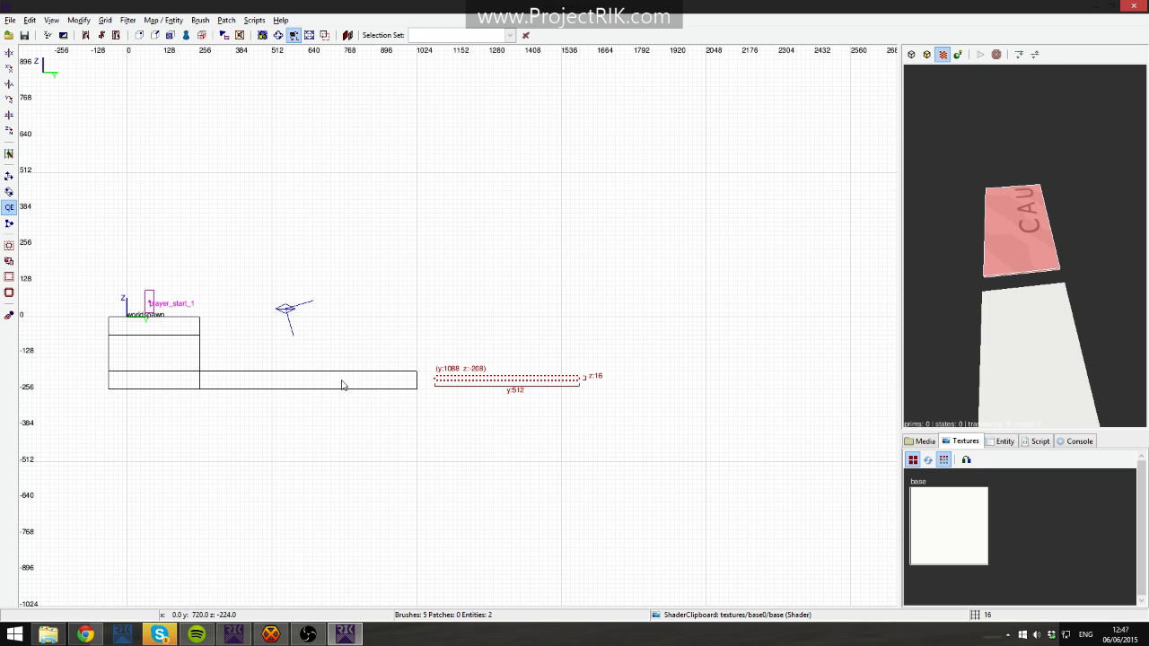
right_click(381, 415)
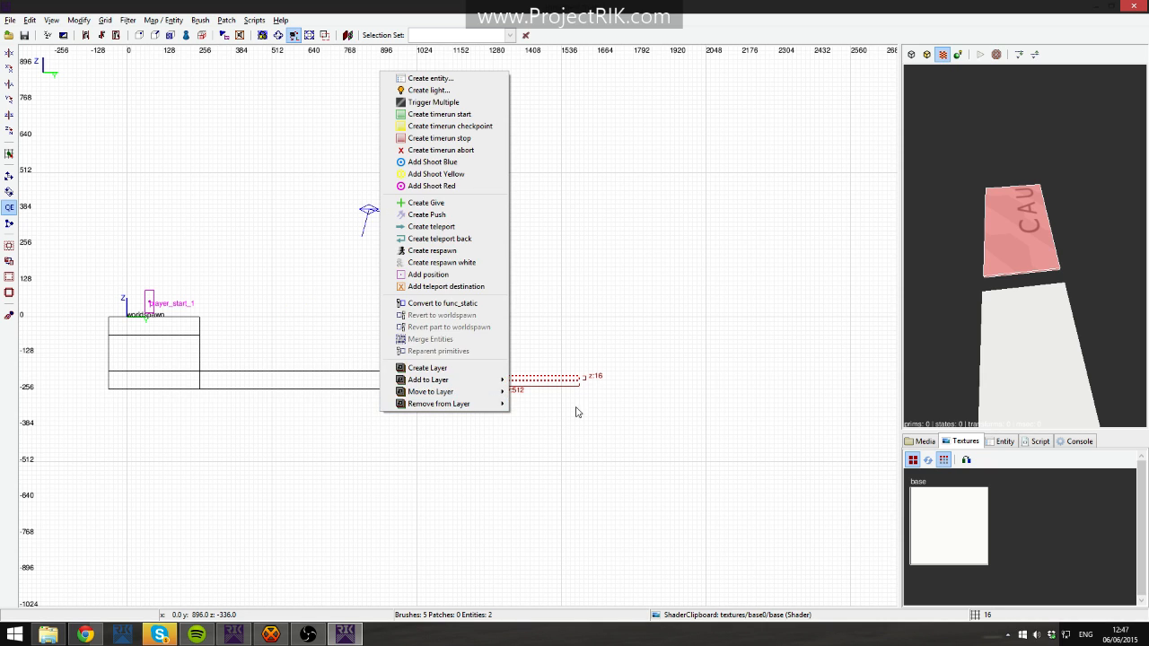
click(626, 311)
key(Delete)
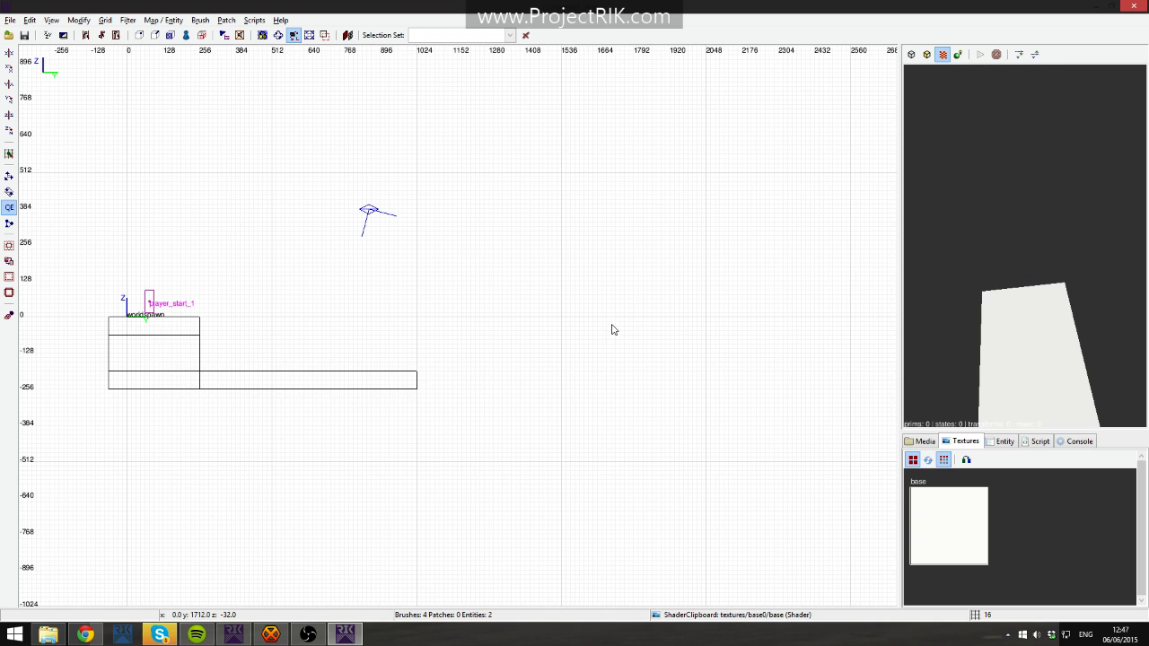
Undo the recent deletions and delete the restored brush beyond the side branch's far end in the 3D view.
key(ctrl+z)
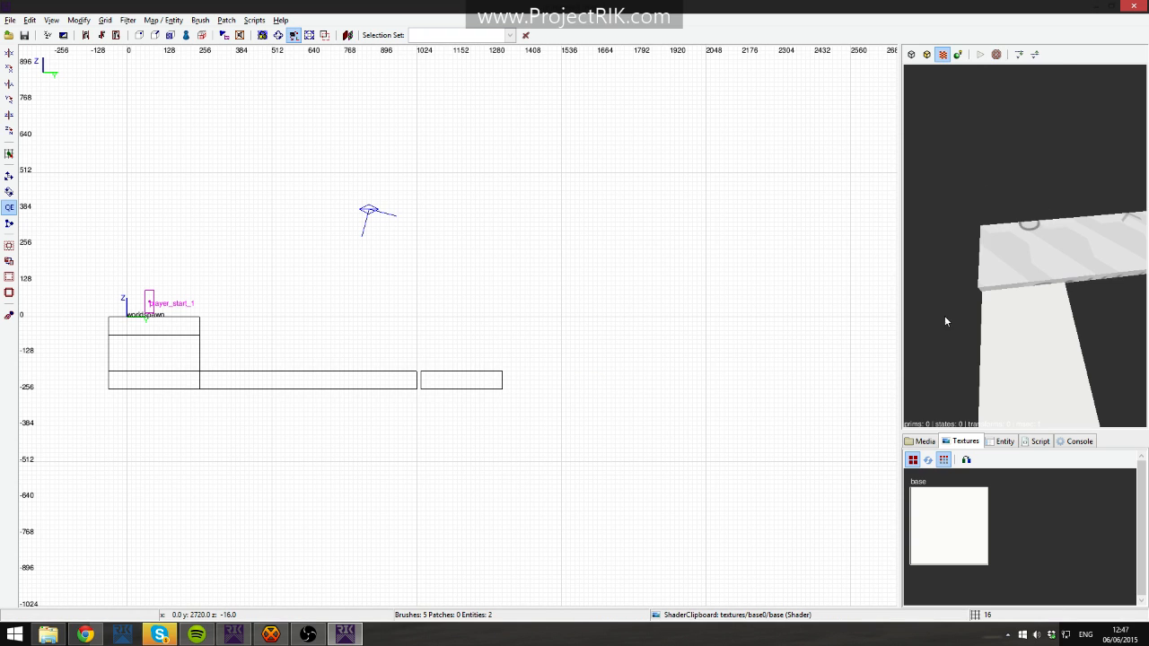
right_click(1034, 258)
shift+click(1025, 246)
key(BackSpace)
right_click(1035, 259)
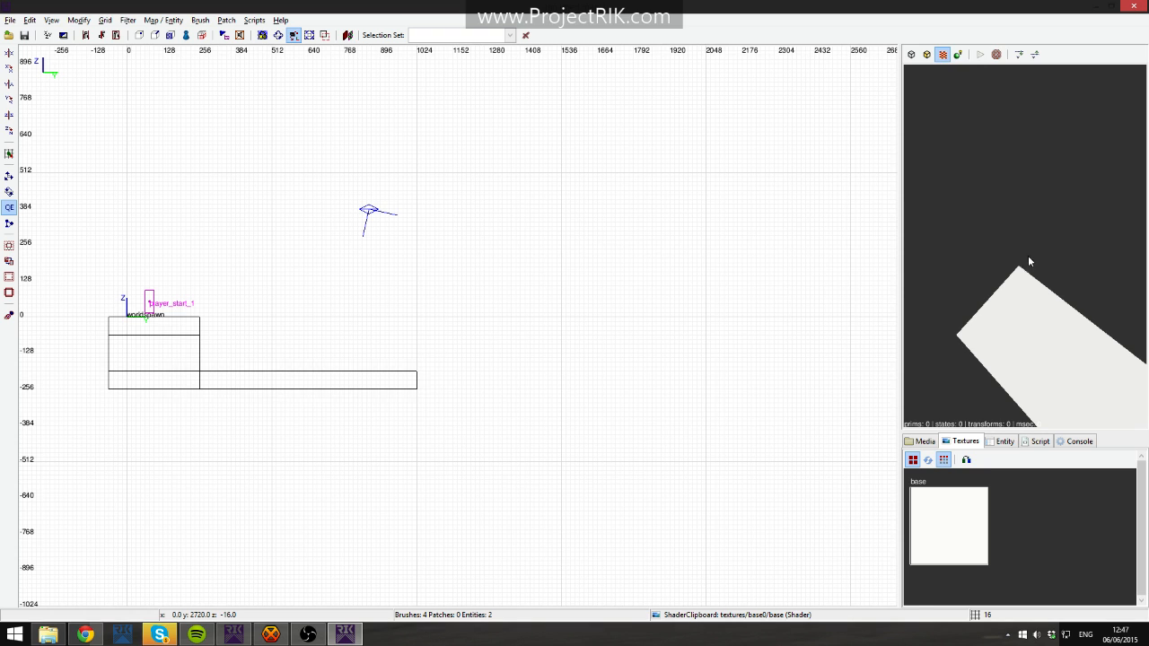
Practise selecting and deselecting the side branch in the 3D view while looking at it from different angles.
shift+click(1068, 359)
right_click(1068, 359)
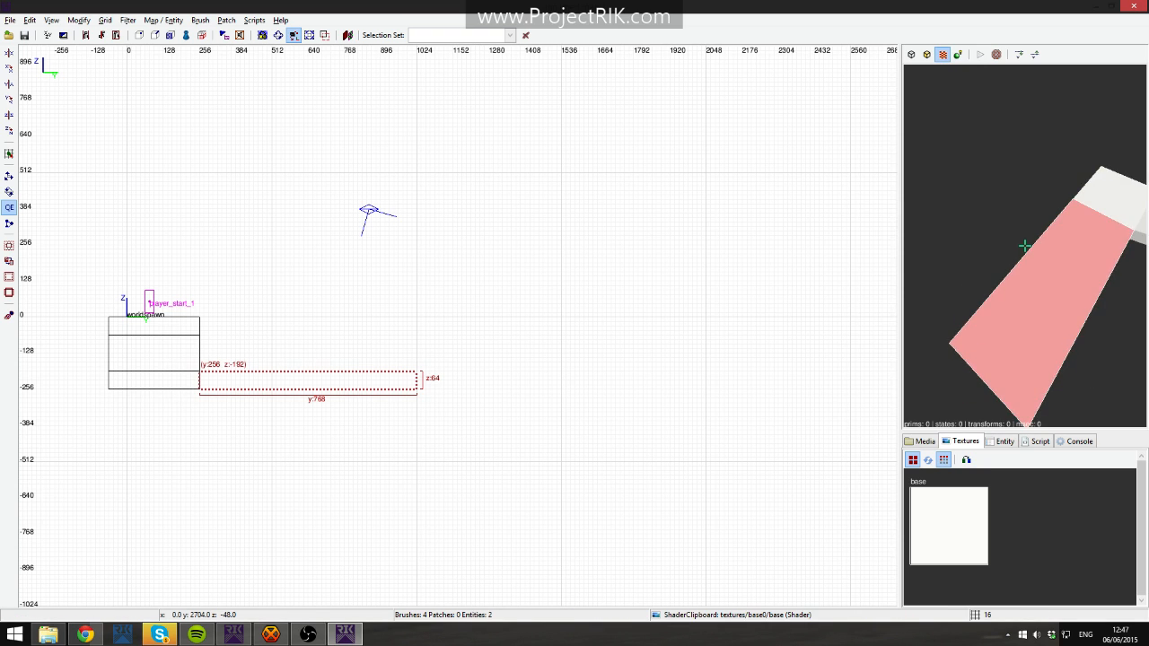
key(Escape)
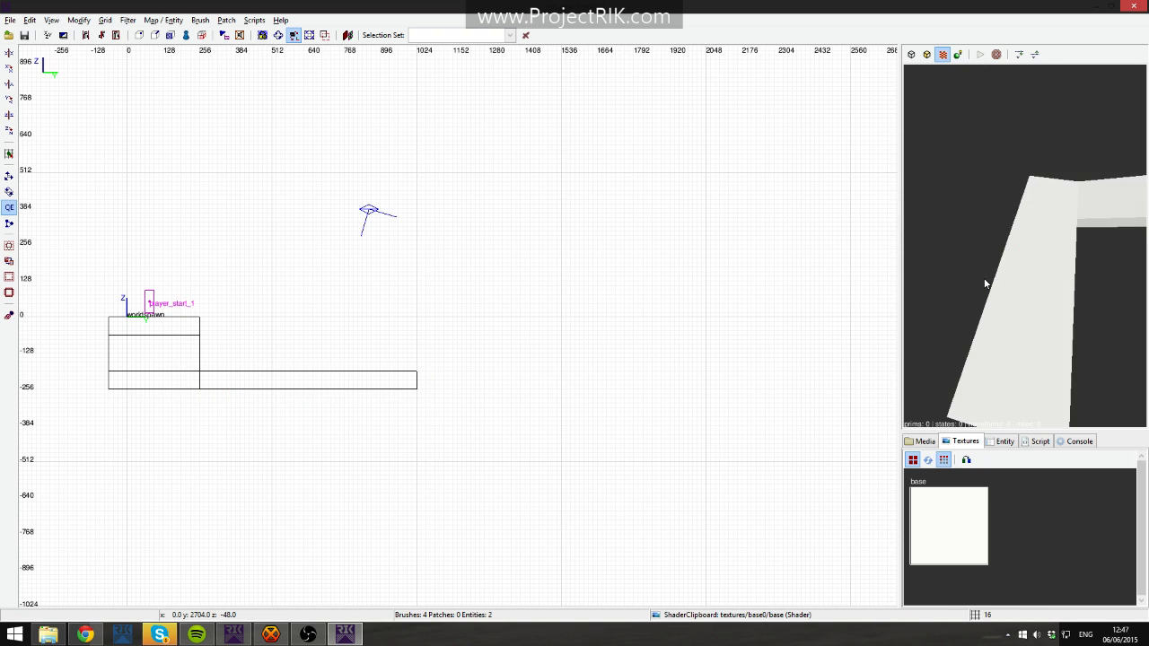
shift+click(1044, 283)
key(Escape)
shift+click(1030, 296)
key(Escape)
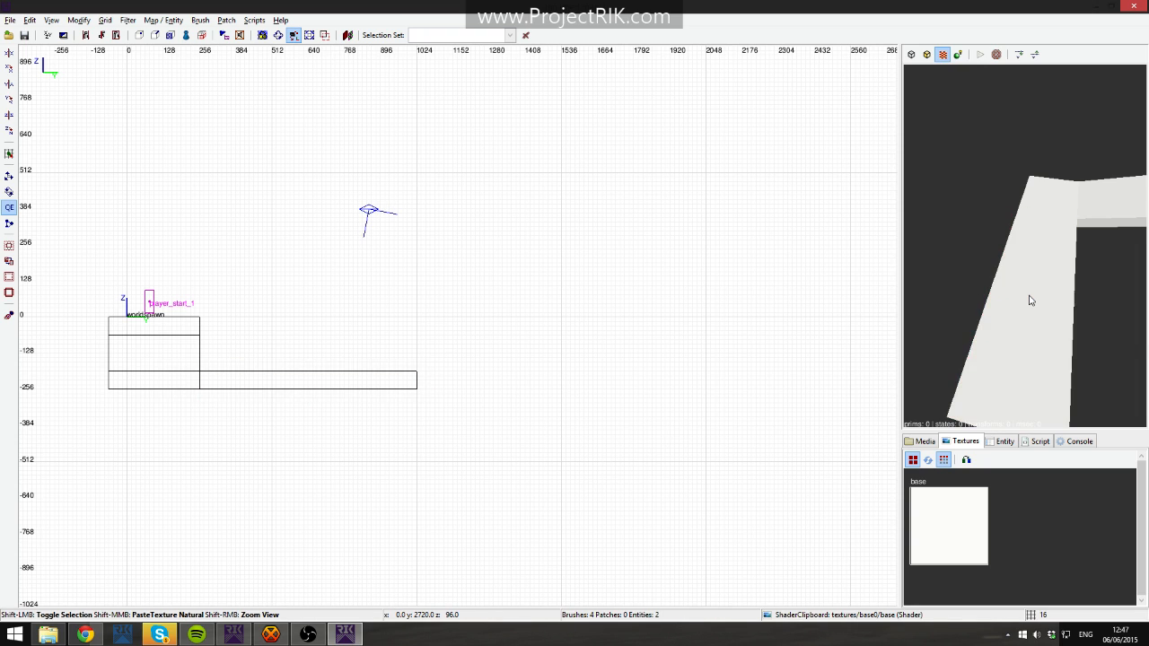
Delete the side branch and undo the deletion.
shift+click(1031, 300)
key(BackSpace)
key(ctrl+z)
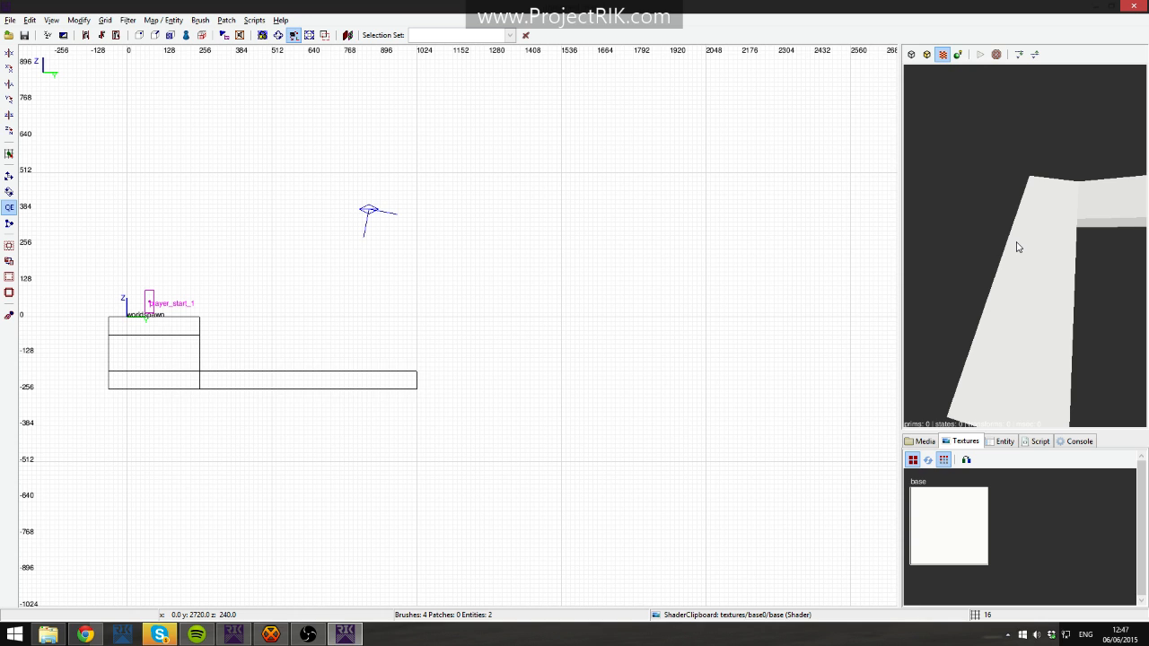
Select the side branch in the 3D view and open the arbitrary rotate and scale transformation for it.
right_click(1130, 235)
key(Left)
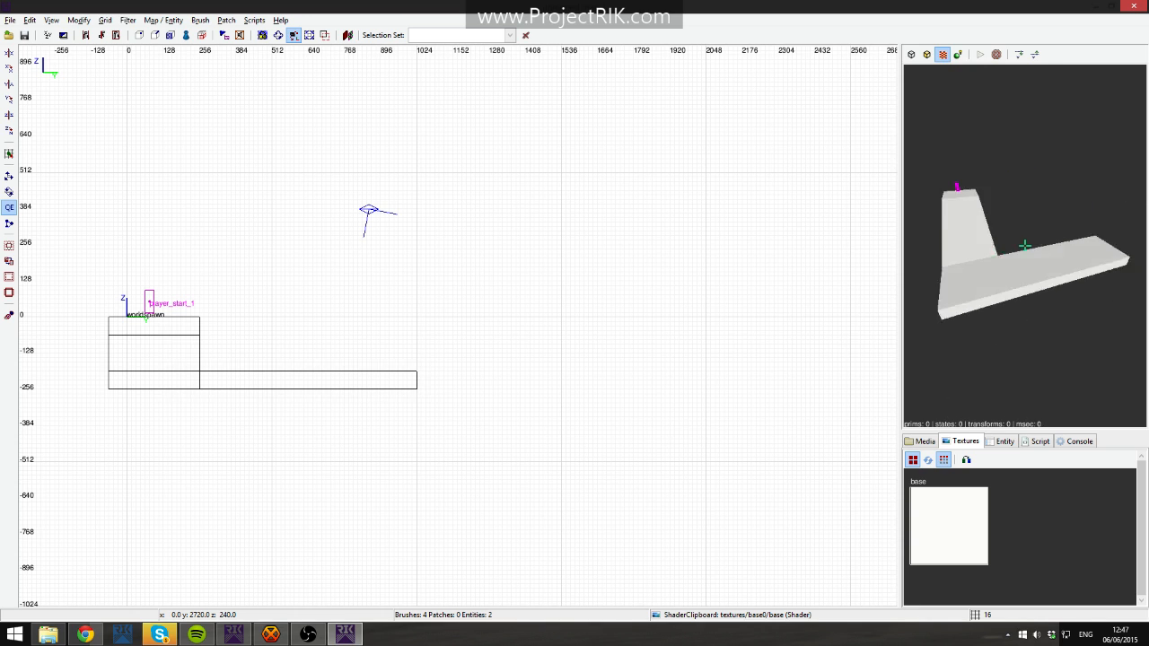
shift+click(1025, 244)
right_click(1130, 235)
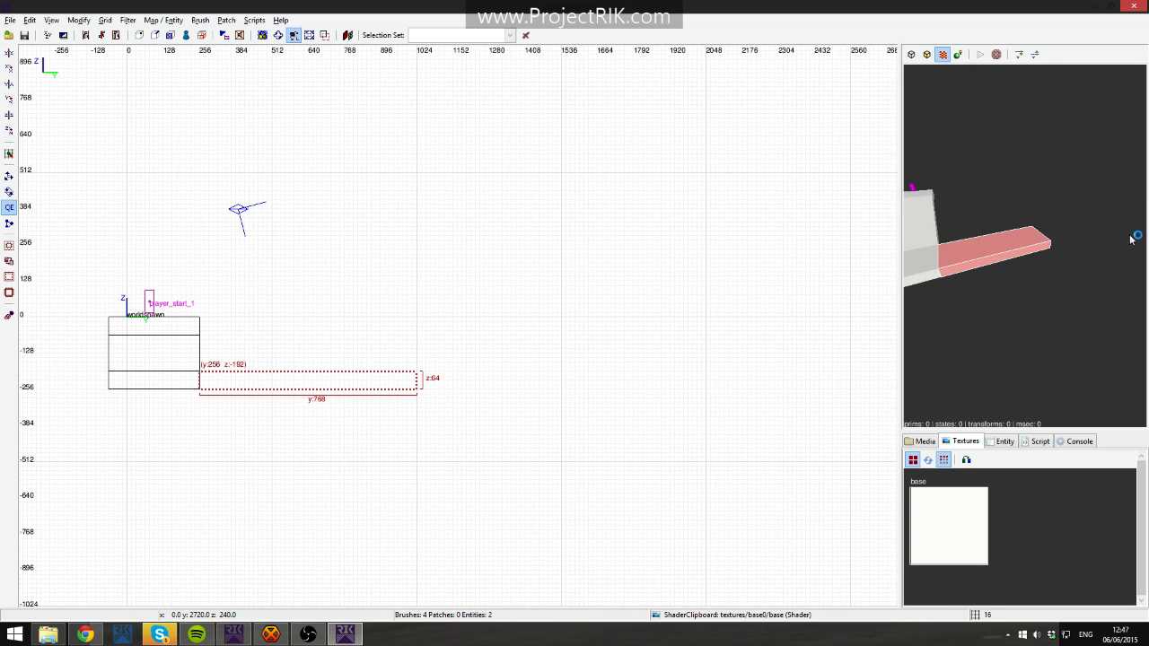
click(104, 21)
mouse_move(78, 20)
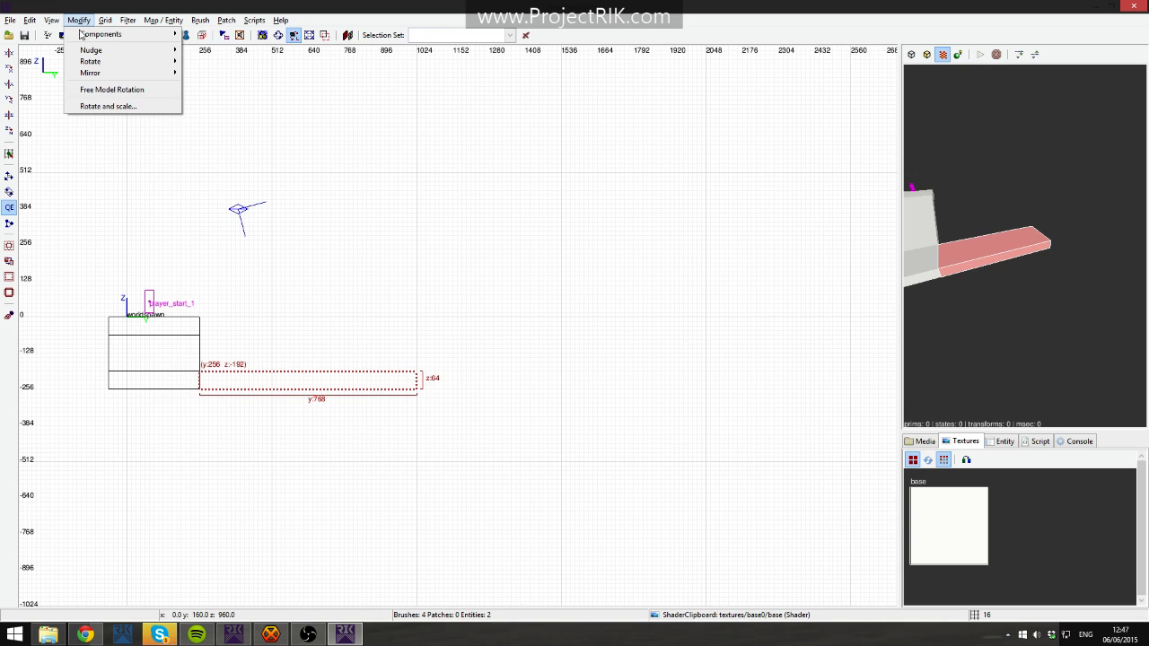
click(109, 106)
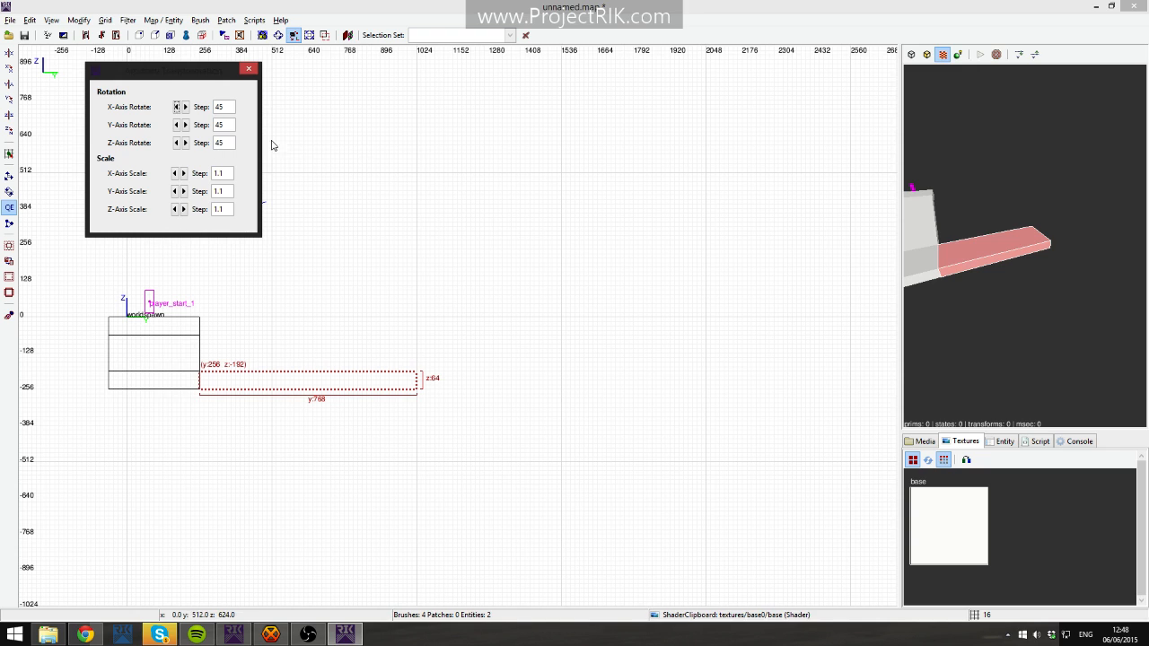
Try rotating the side branch 45 degrees about the Z axis, and rotate it back by the same step.
click(185, 144)
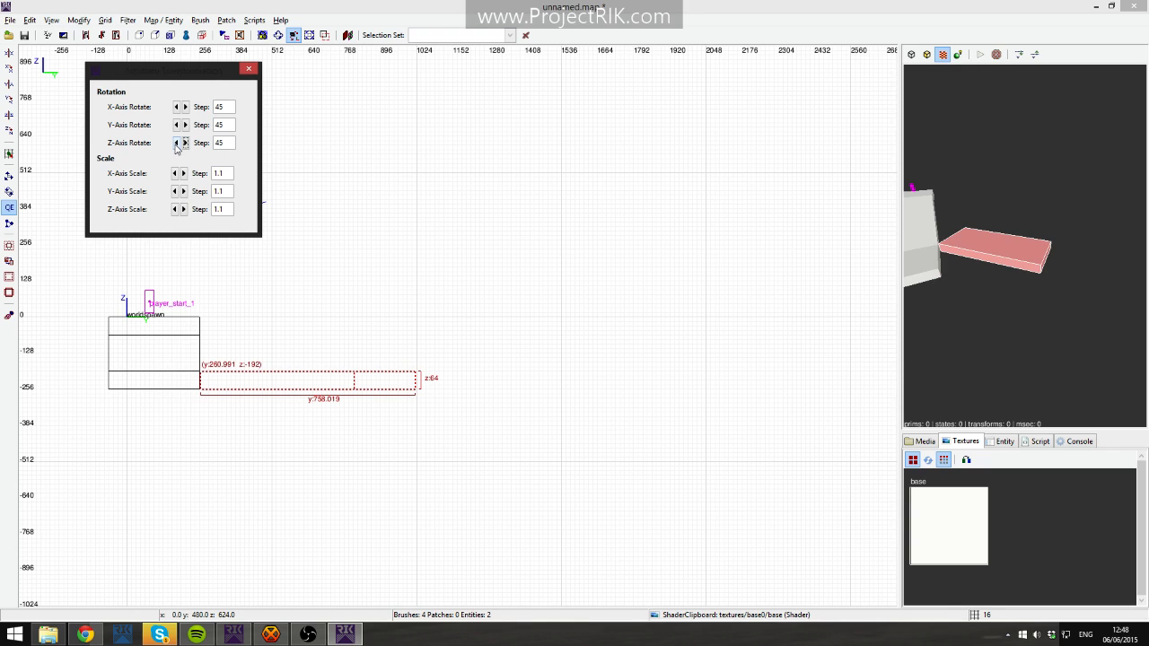
click(176, 144)
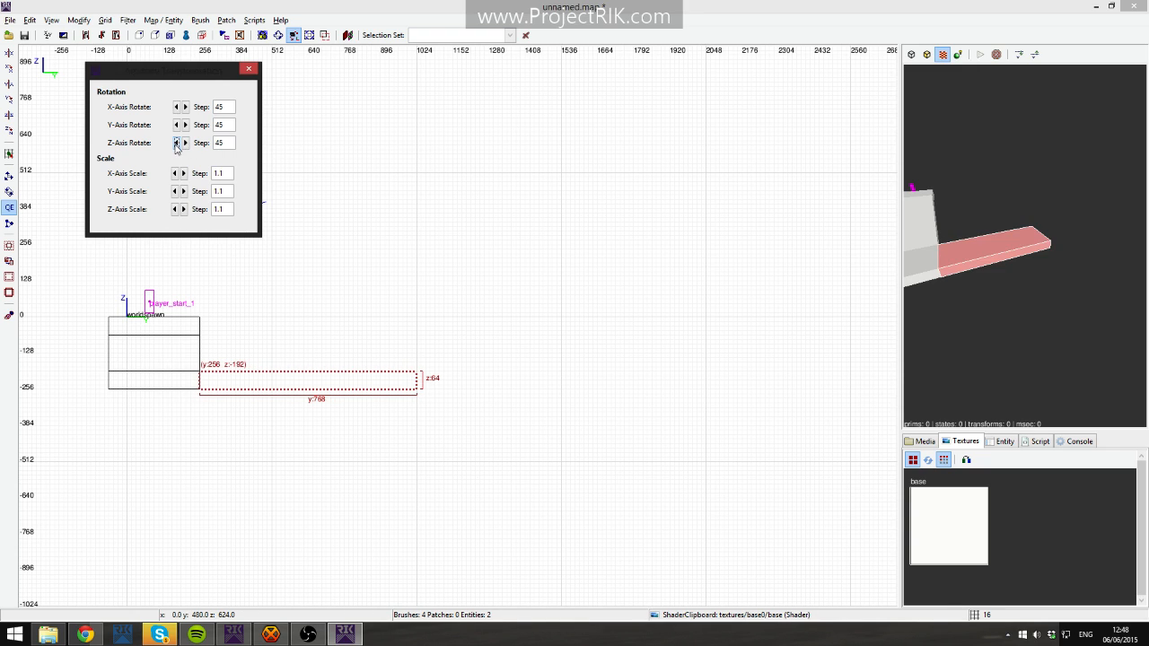
key(Escape)
shift+click(989, 260)
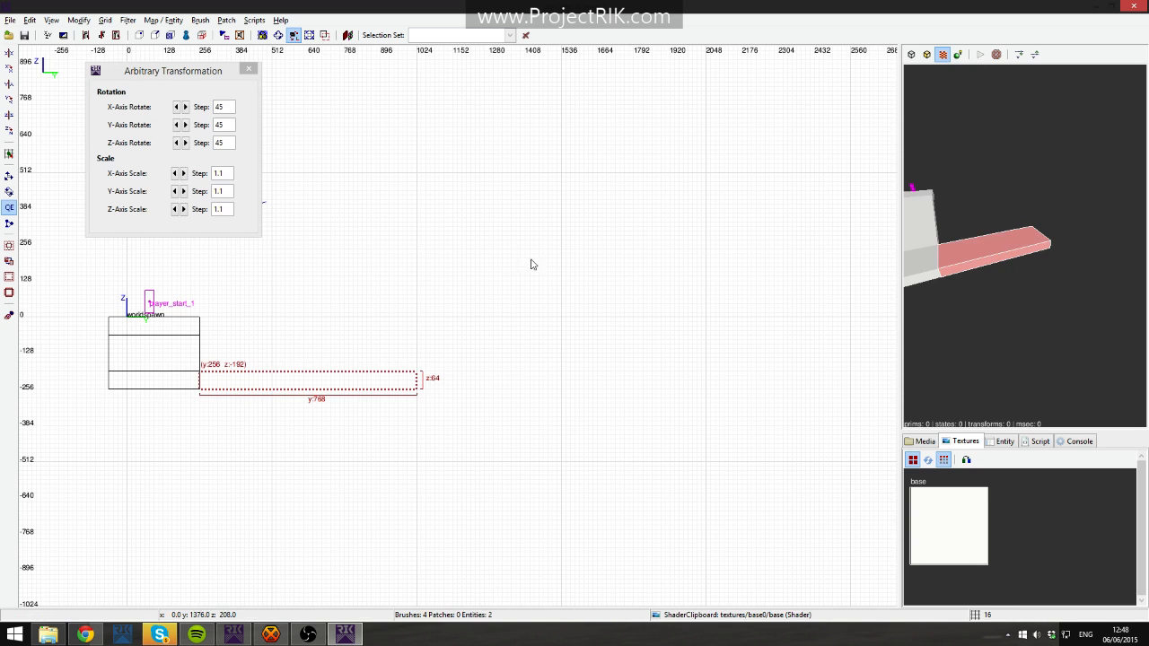
In the XY view, duplicate the side branch against its +X edge and widen the copy to 656 units in x.
key(ctrl+Tab)
key(space)
mouse_move(498, 351)
mouse_down()
mouse_move(577, 338)
mouse_move(541, 343)
mouse_up()
mouse_move(688, 377)
mouse_down()
mouse_move(736, 389)
mouse_move(707, 352)
mouse_up()
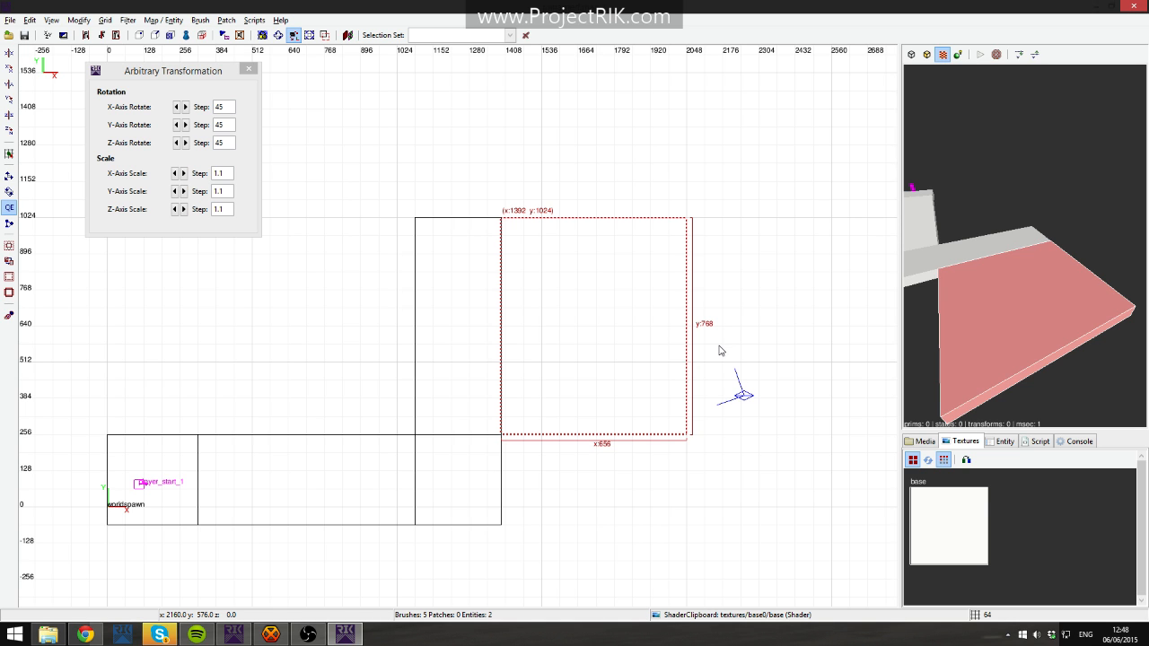
On a grid of 16, split the wide copy with two roughly parallel diagonal clips, one starting at its inner corner at y = 256.
key(bracketleft)
key(q)
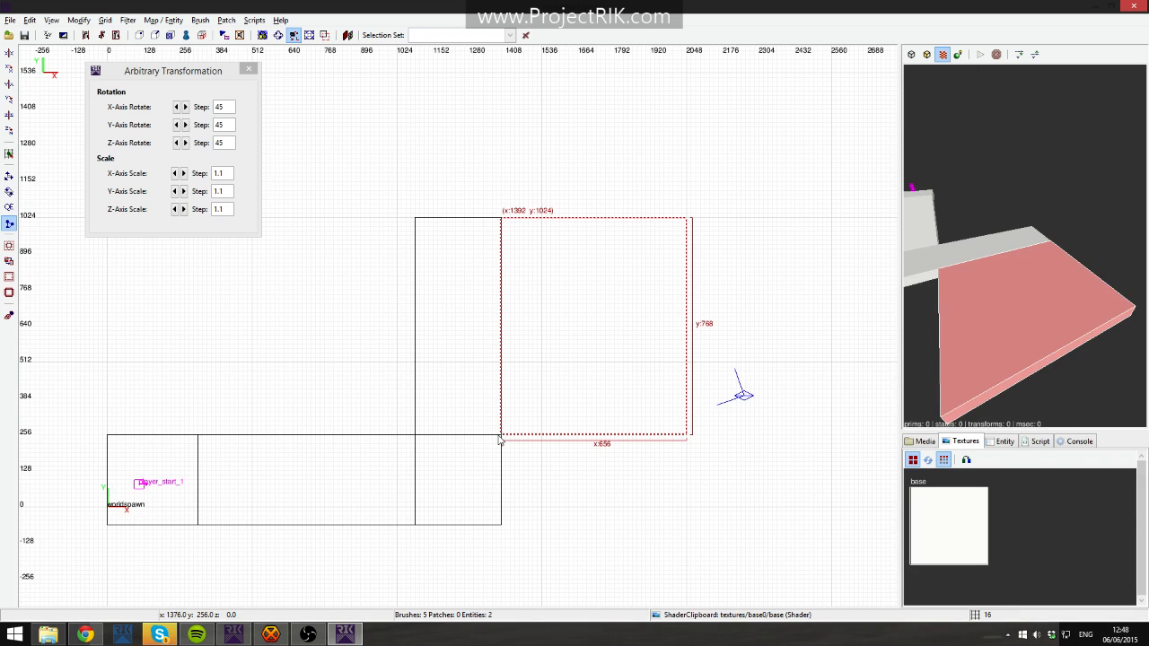
key(Escape)
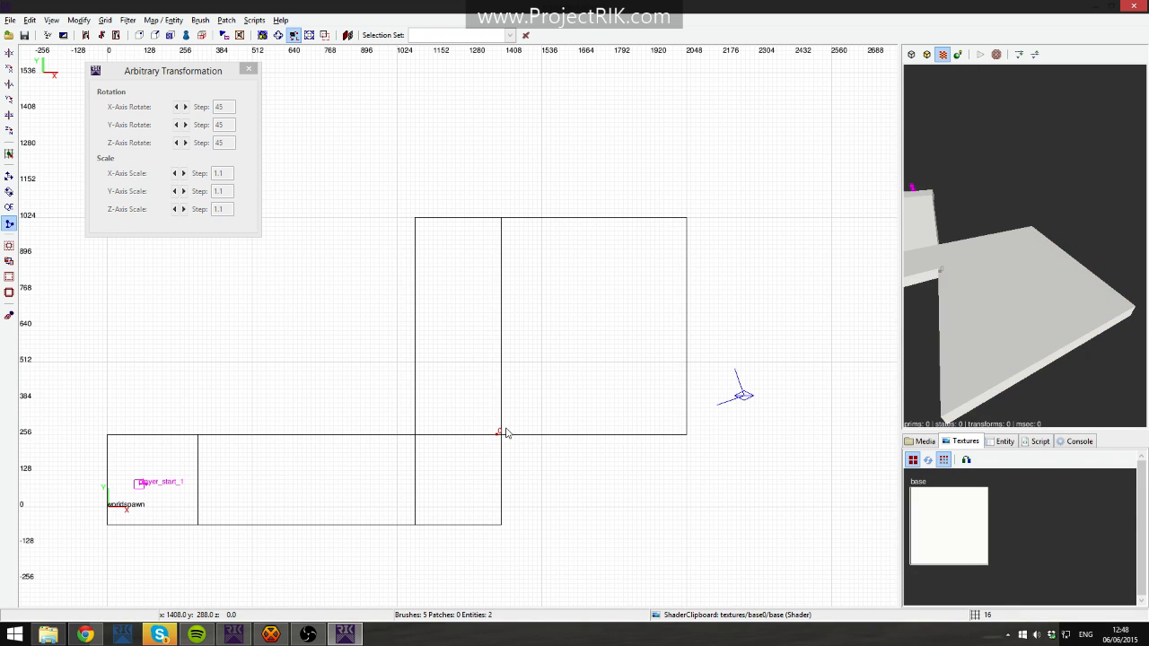
shift+click(543, 422)
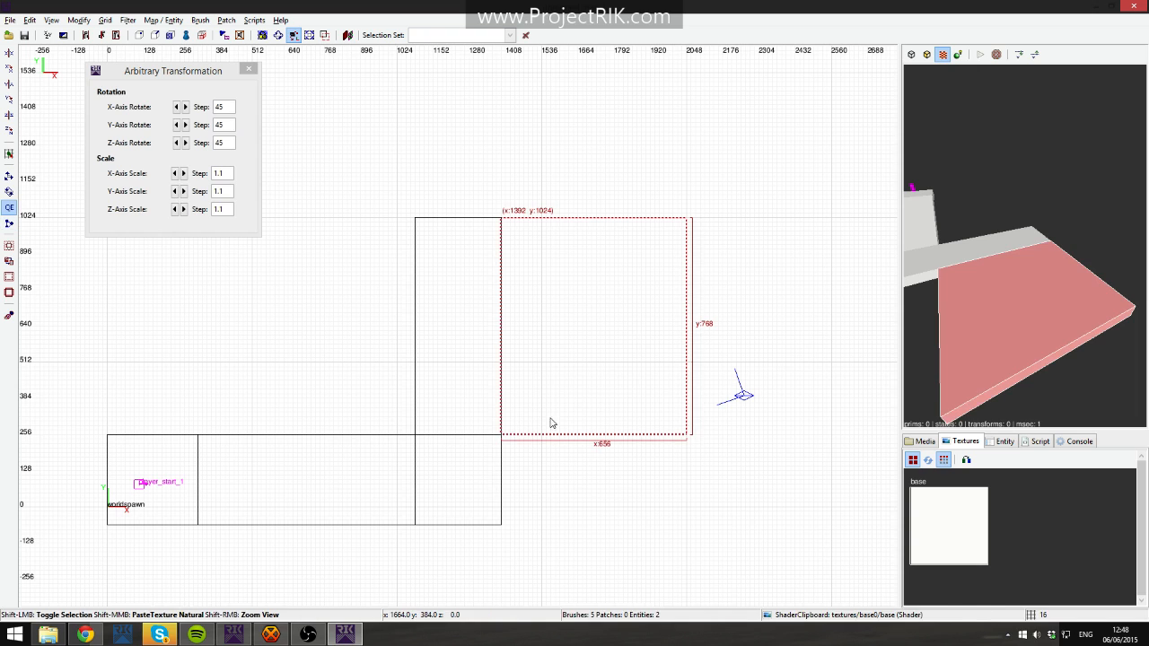
click(597, 348)
key(shift+Return)
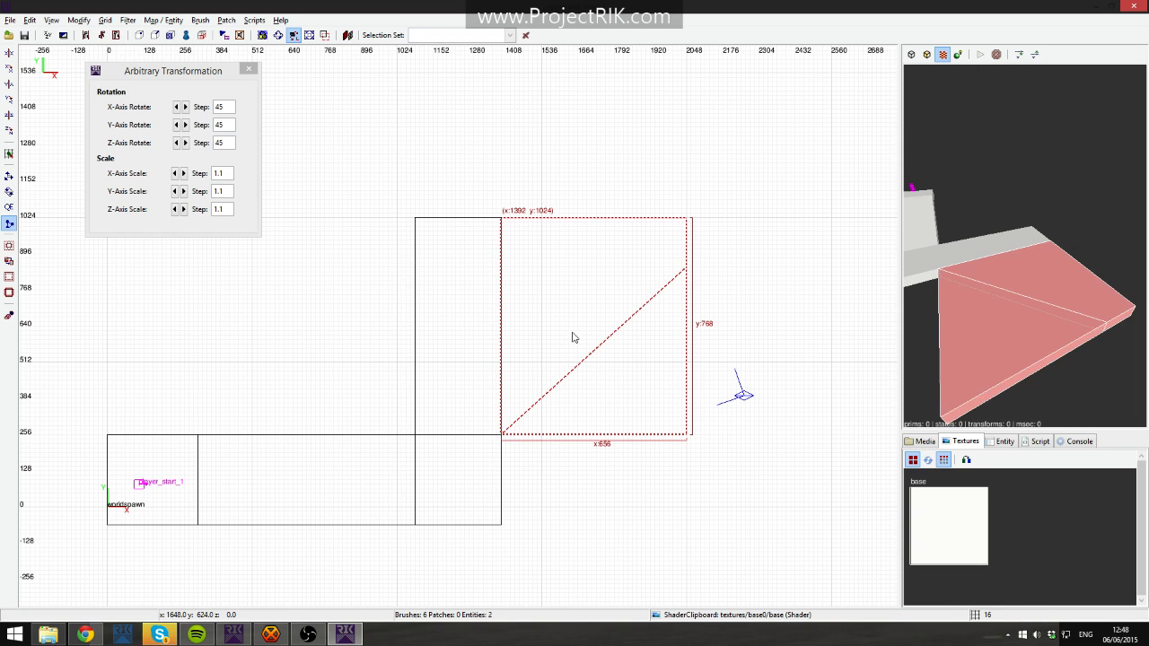
click(584, 254)
scroll(672, 312, up, 1)
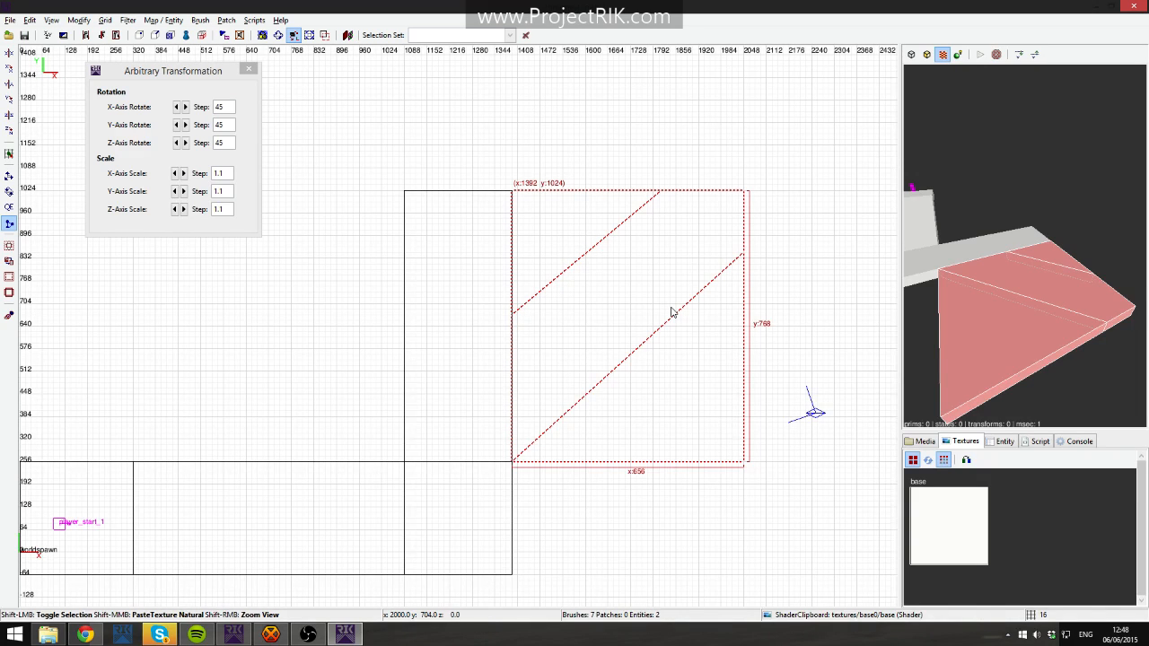
Delete the leftover triangular corner pieces on both sides of the diagonal strip.
key(Escape)
shift+click(685, 329)
shift+click(724, 403)
key(BackSpace)
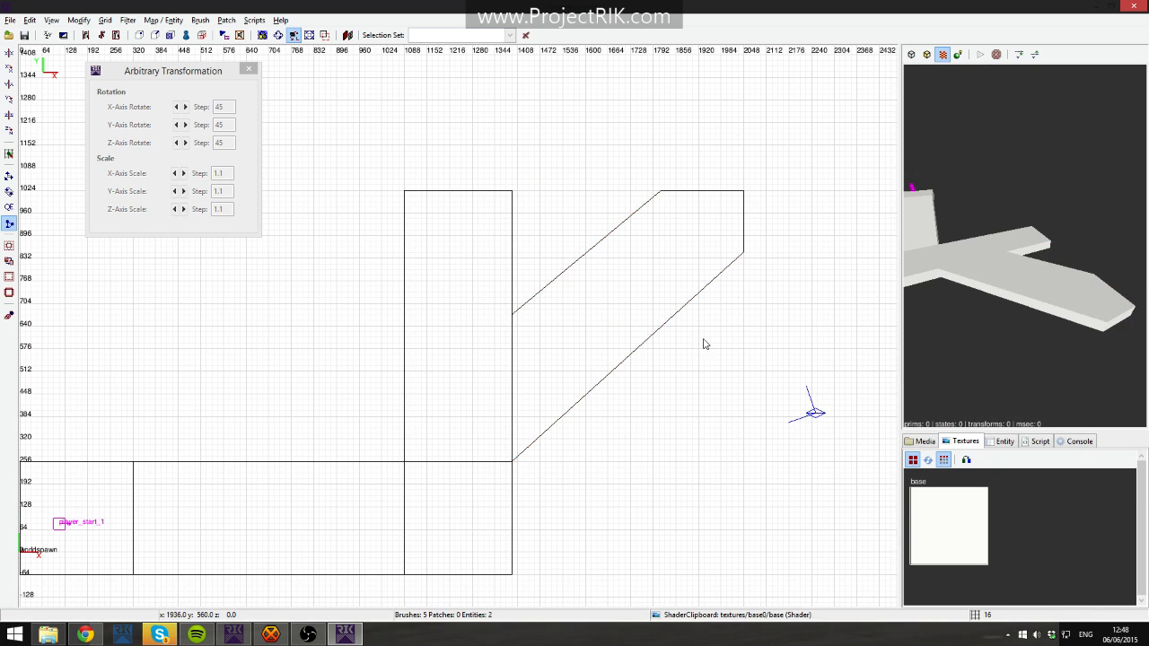
Split the pointed tip off the diagonal strip with a clip between the outer ends of its two diagonal edges.
shift+click(689, 219)
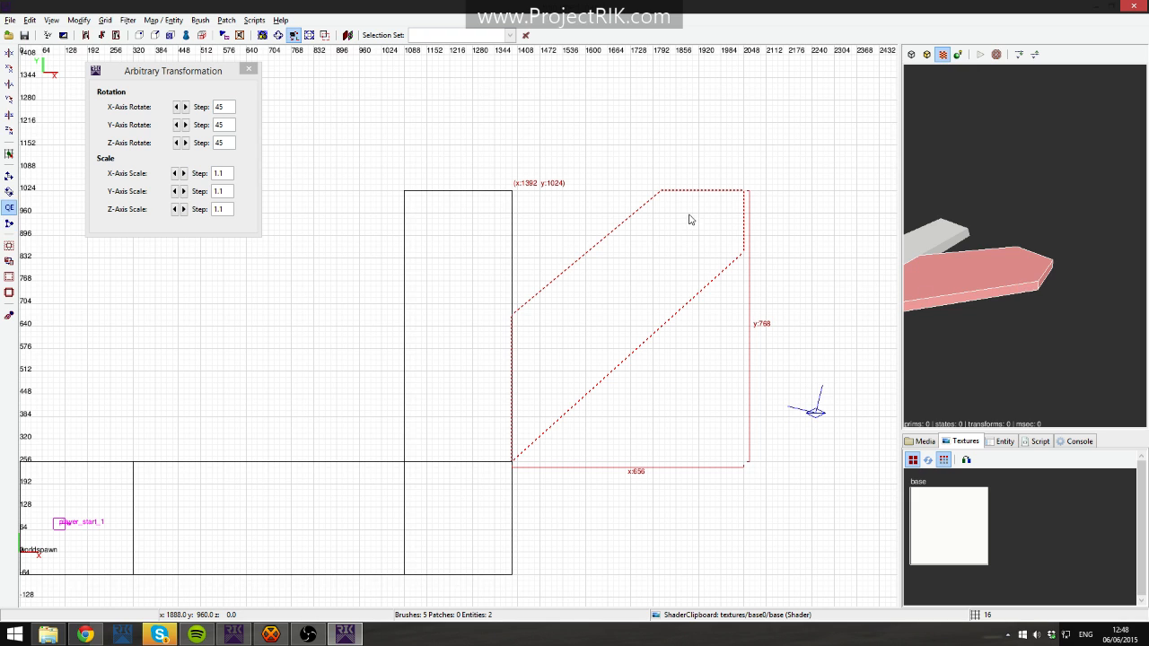
key(v)
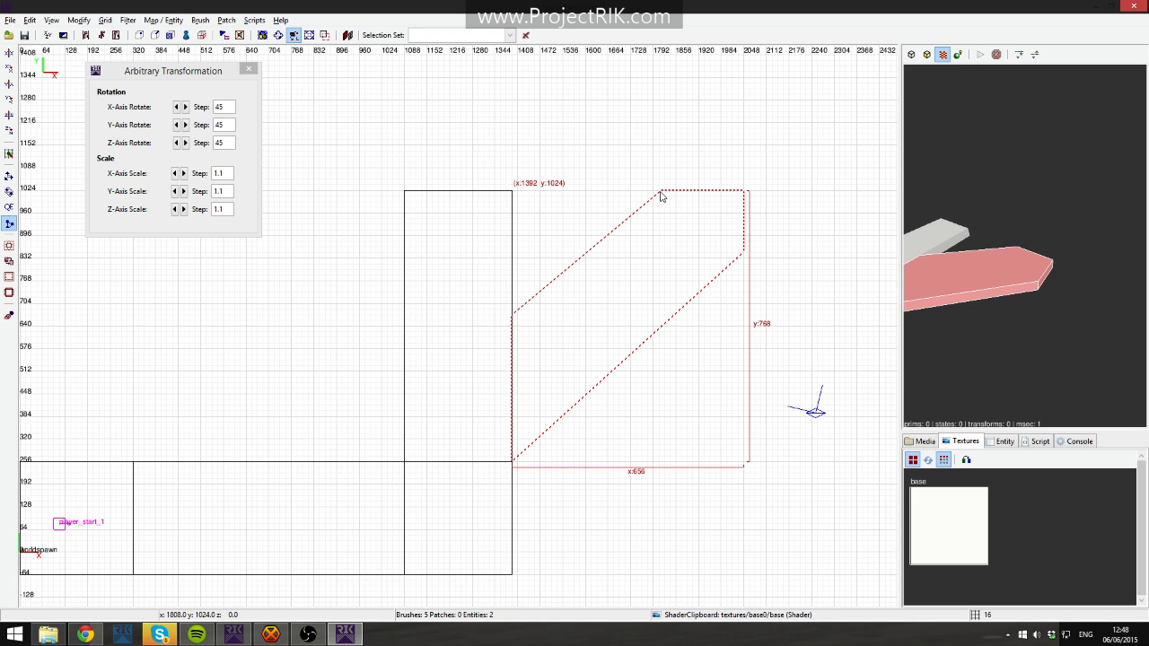
click(744, 252)
key(shift+Return)
key(Escape)
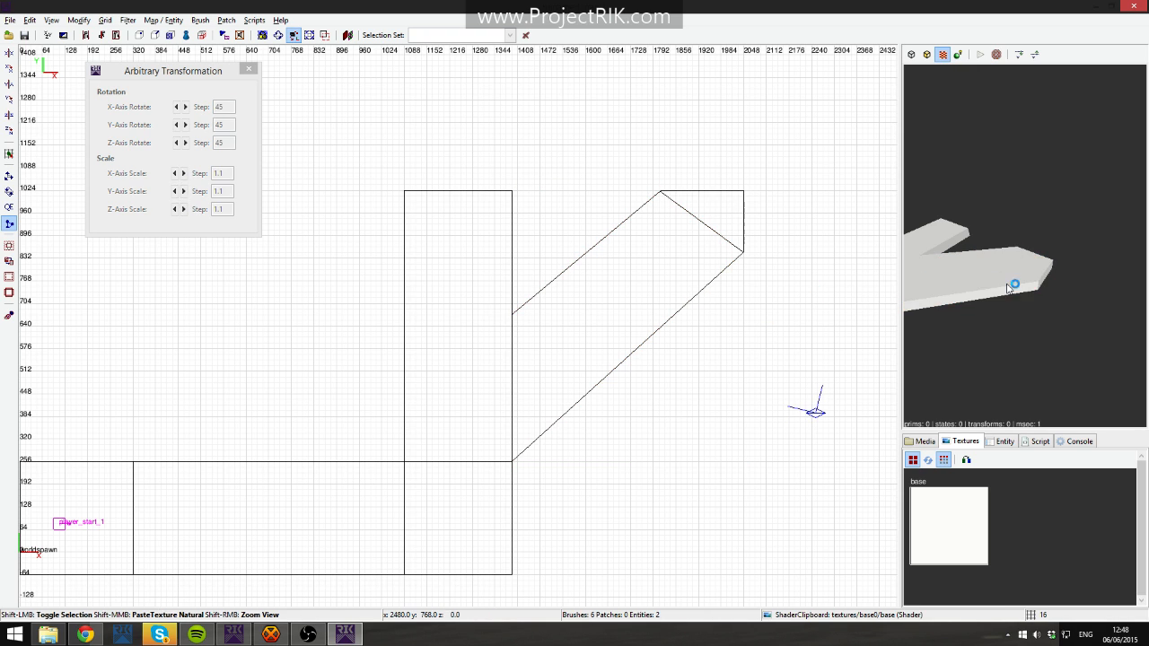
Delete the clipped tip and the remaining diagonal strip.
shift+click(1039, 273)
key(Delete)
shift+click(685, 264)
key(Delete)
Duplicate the 304 by 768 unit side branch and move the copy clear of it to x 1568, y 1072.
shift+click(498, 312)
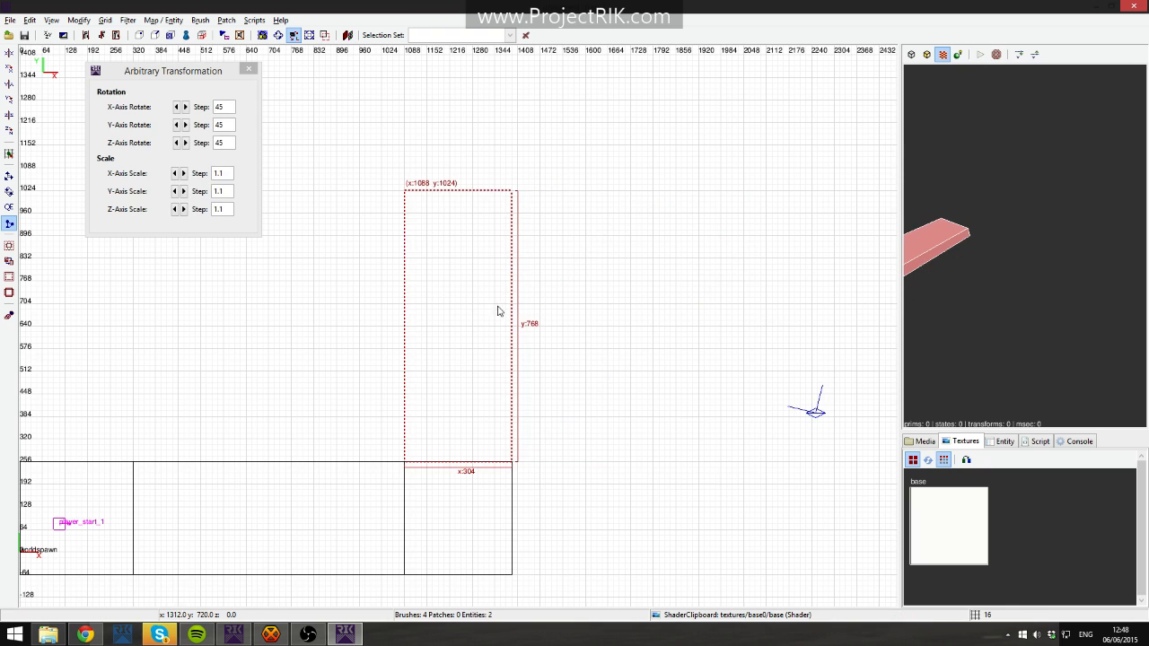
key(space)
key(w)
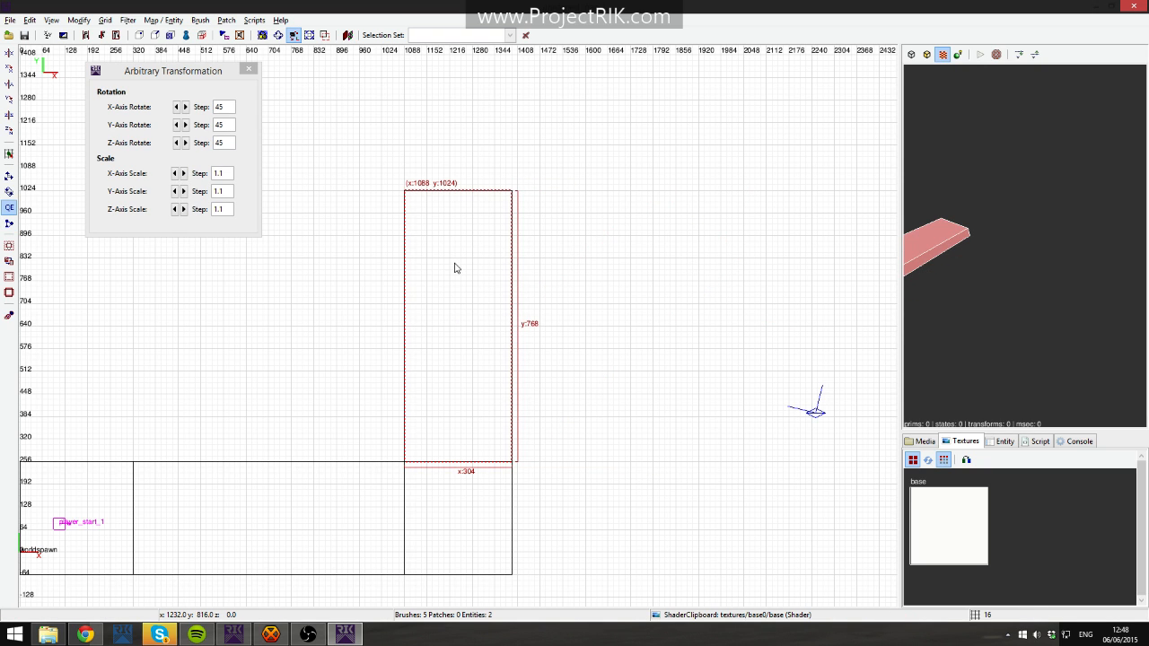
mouse_move(456, 267)
mouse_down()
mouse_move(649, 251)
mouse_move(622, 256)
mouse_up()
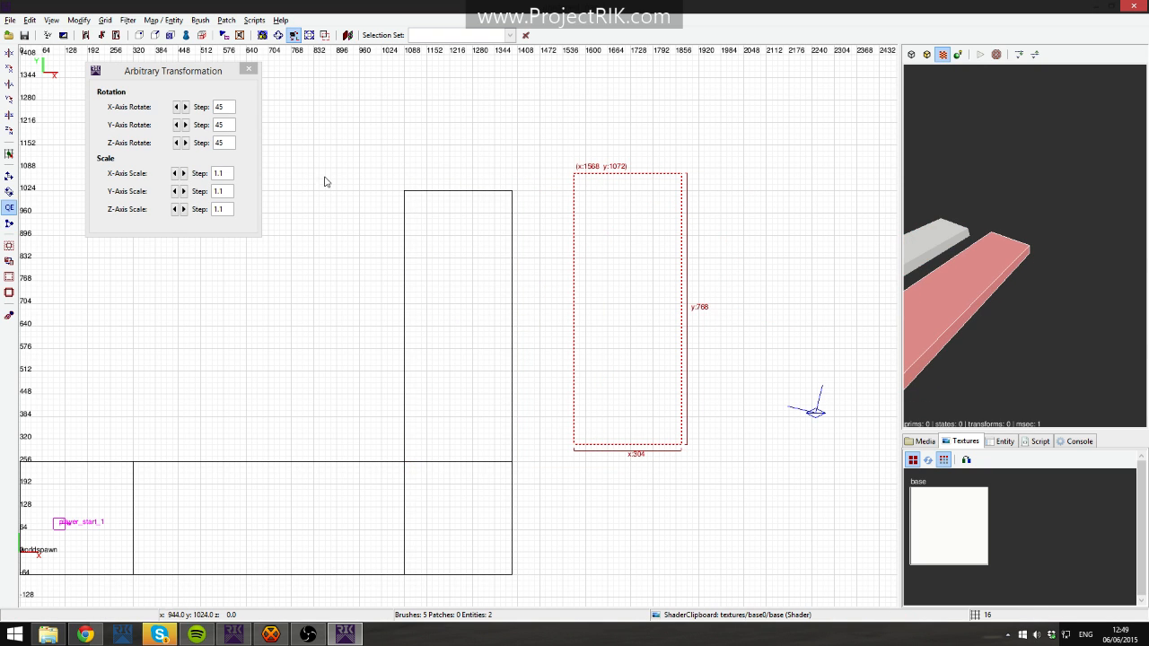
Rotate the copy 45 degrees about the Z axis and place its lowest corner on the side branch's +X corner at y = 256.
click(185, 143)
mouse_move(583, 293)
mouse_down()
mouse_move(551, 300)
mouse_move(562, 318)
mouse_up()
scroll(562, 319, up, 2)
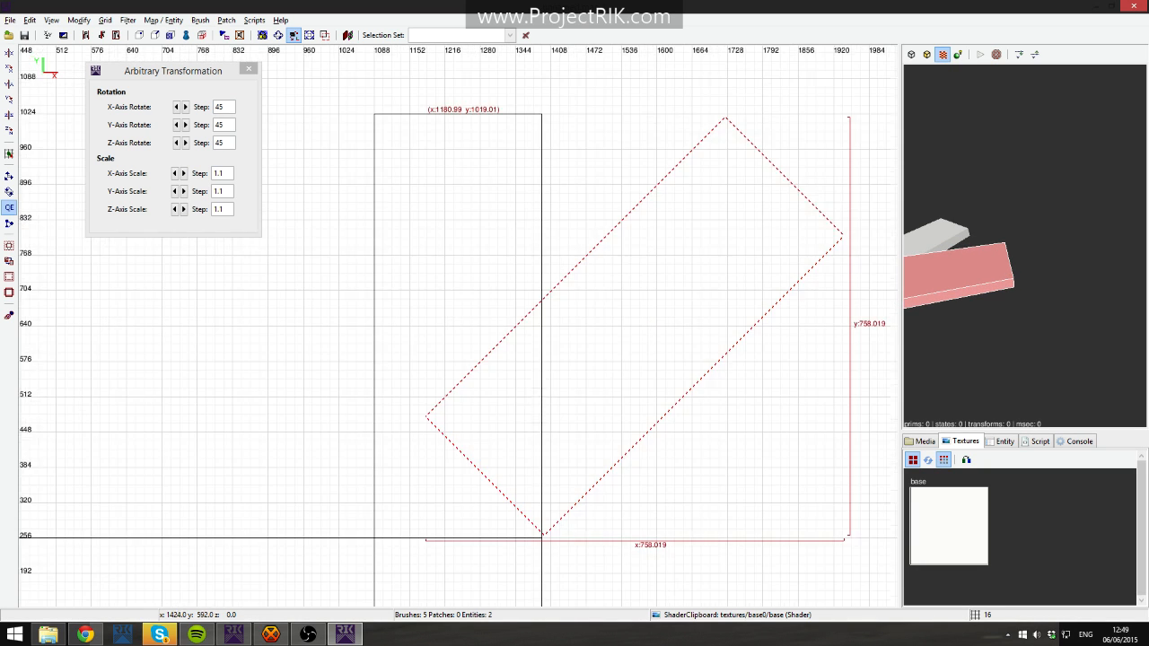
Snap the rotated strip to the 16-unit grid so its lowest corner meets the side branch's +X edge exactly at y 256.
scroll(567, 350, up, 2)
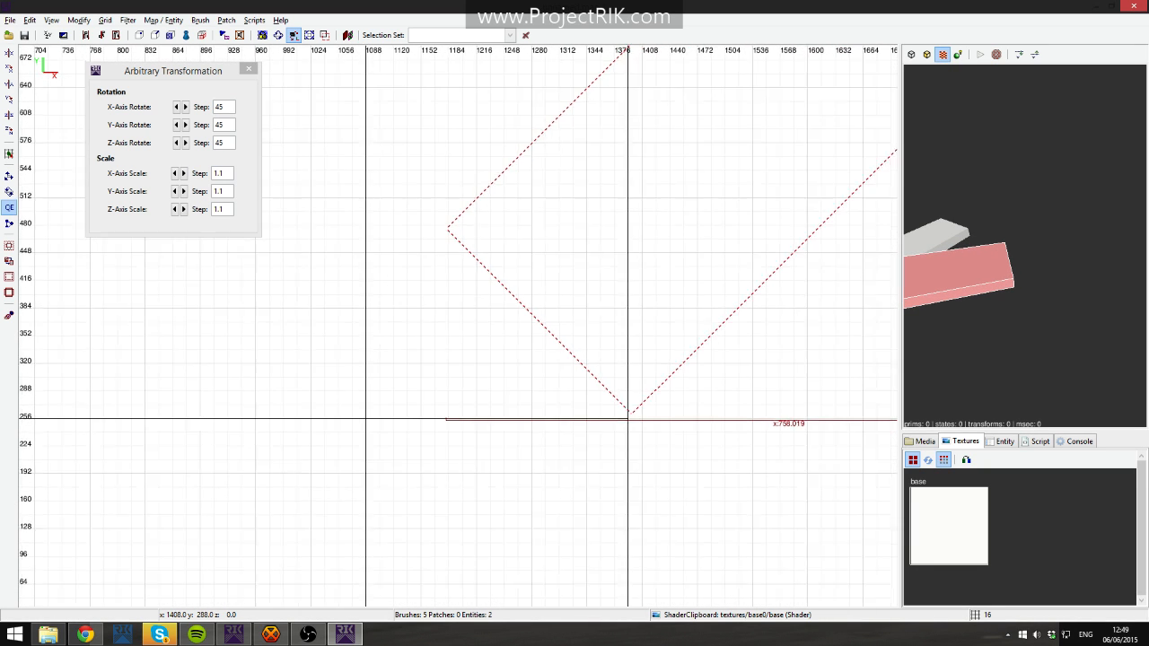
scroll(643, 419, up, 2)
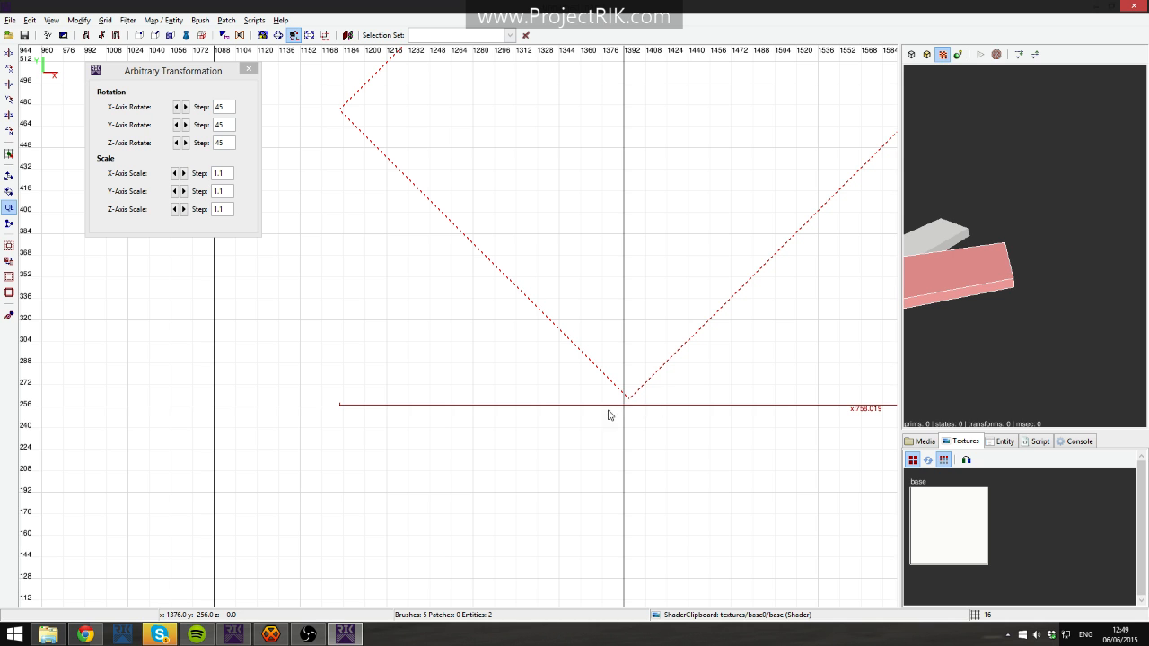
right_drag(653, 412, 560, 413)
right_drag(636, 401, 584, 454)
scroll(360, 203, down, 3)
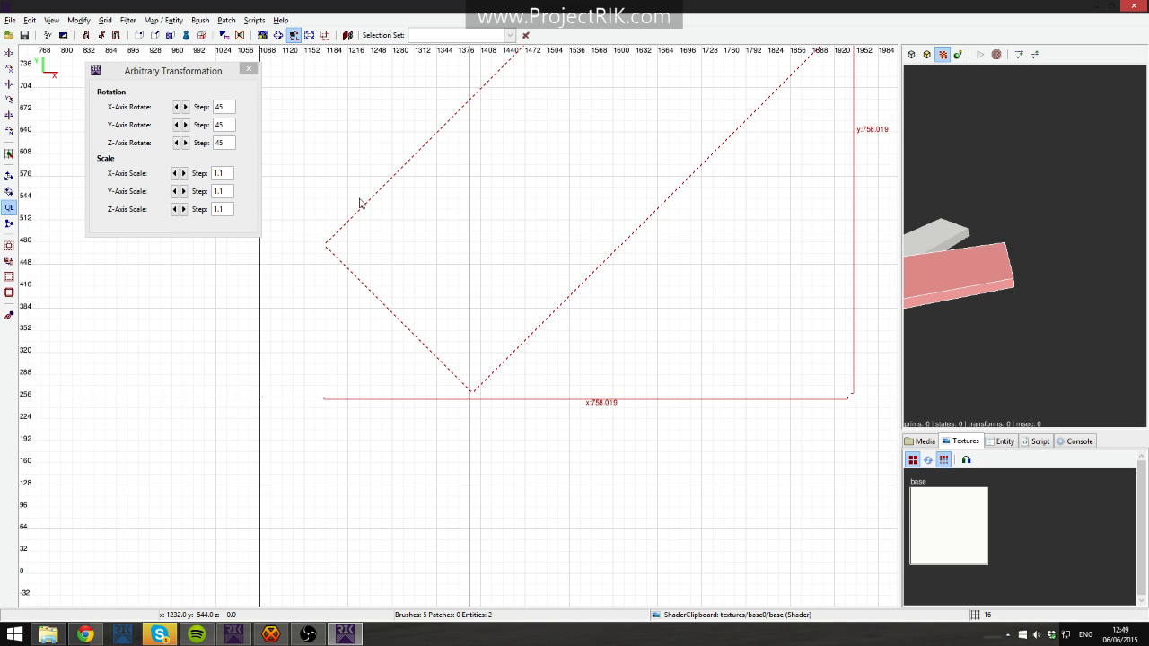
drag(566, 299, 562, 322)
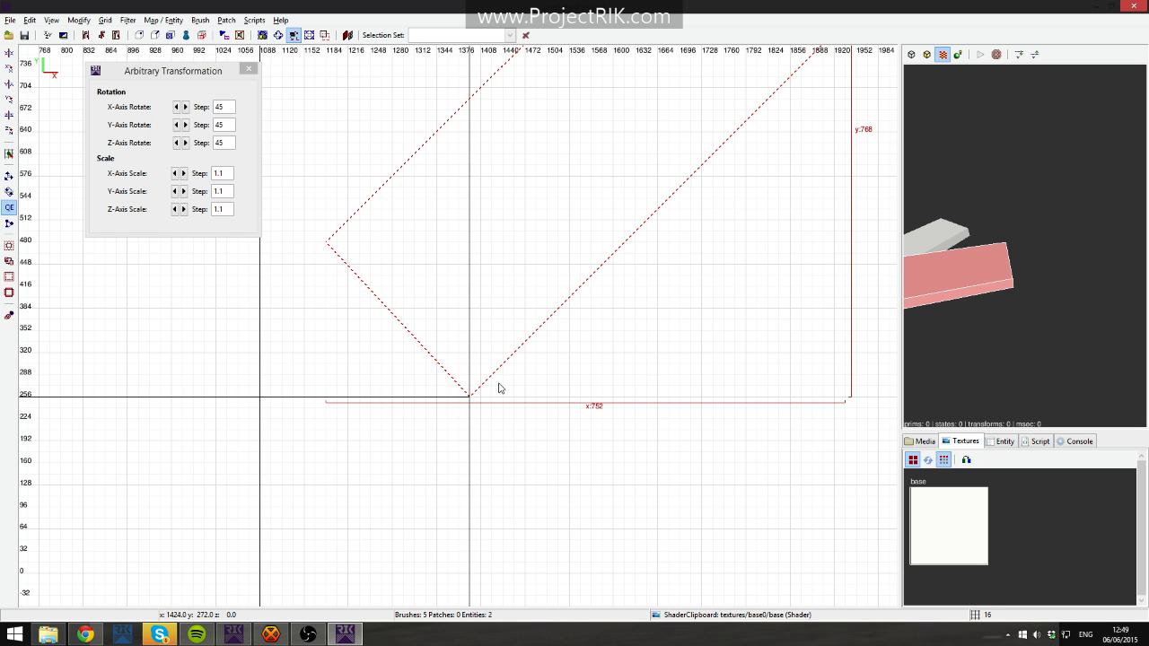
Split the rotated strip with a clip along the side branch's +X edge, from its lowest corner to its upper diagonal edge.
mouse_move(611, 220)
right_down()
mouse_move(504, 276)
mouse_move(560, 307)
mouse_move(598, 400)
right_up()
scroll(505, 277, down, 1)
right_drag(574, 337, 595, 321)
key(x)
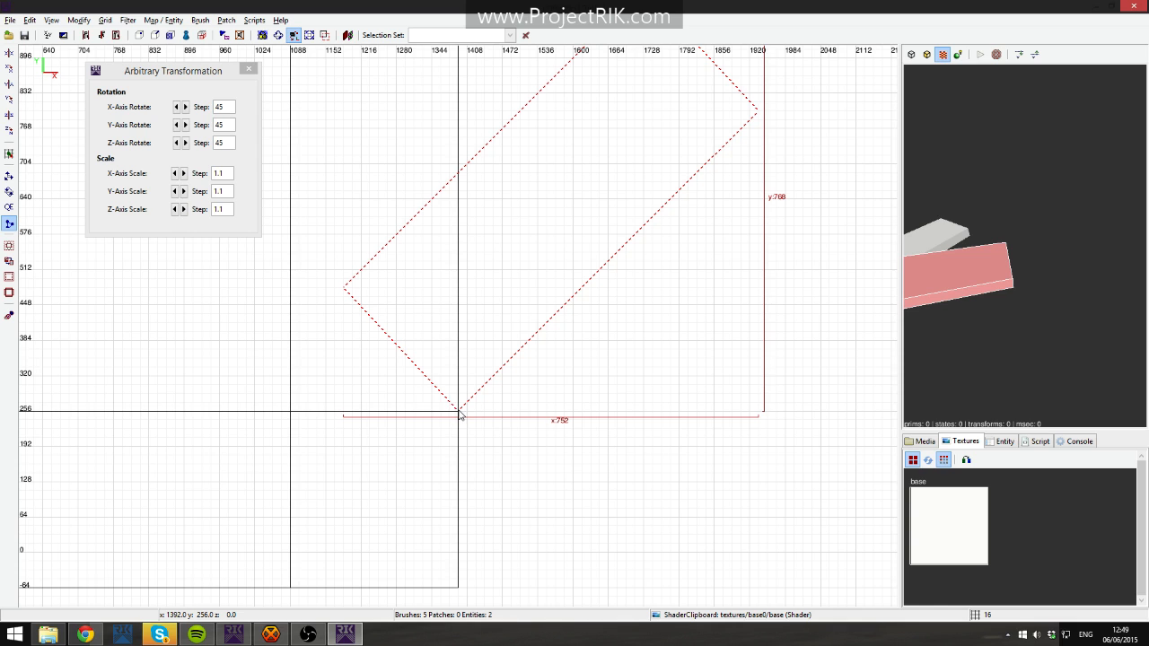
click(460, 171)
key(ctrl+Return)
key(Escape)
Delete the clipped triangular piece of the rotated strip that overlaps the side branch.
right_click(1025, 246)
key(Up)
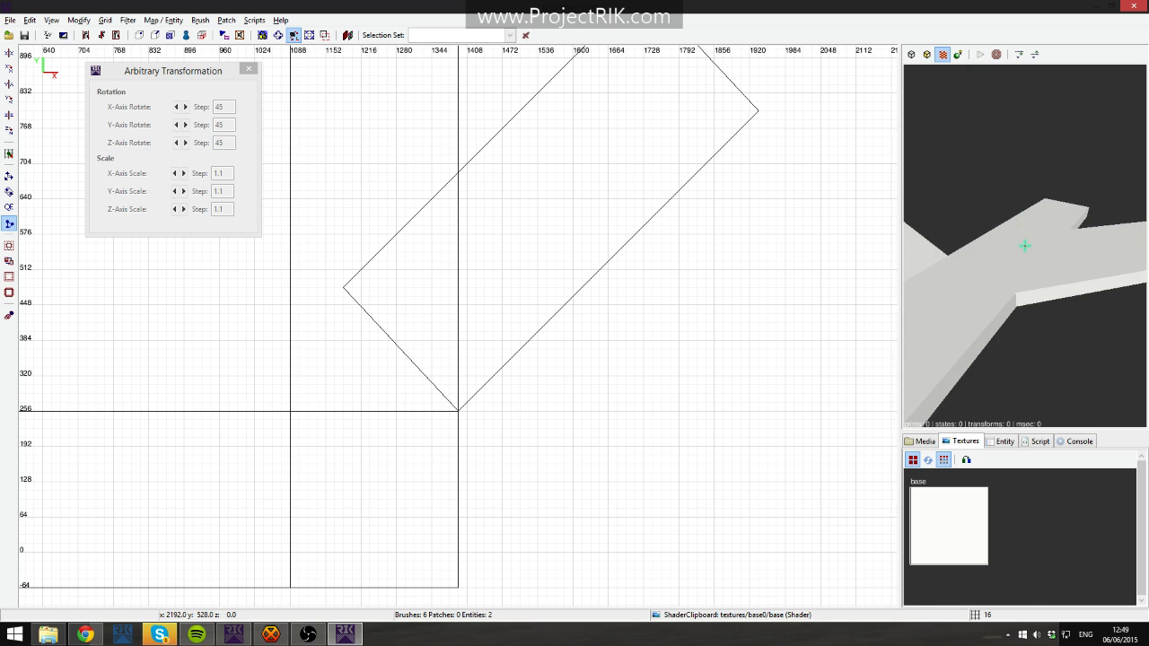
shift+click(1025, 246)
shift+click(1025, 246)
shift+click(1025, 246)
shift+click(1025, 246)
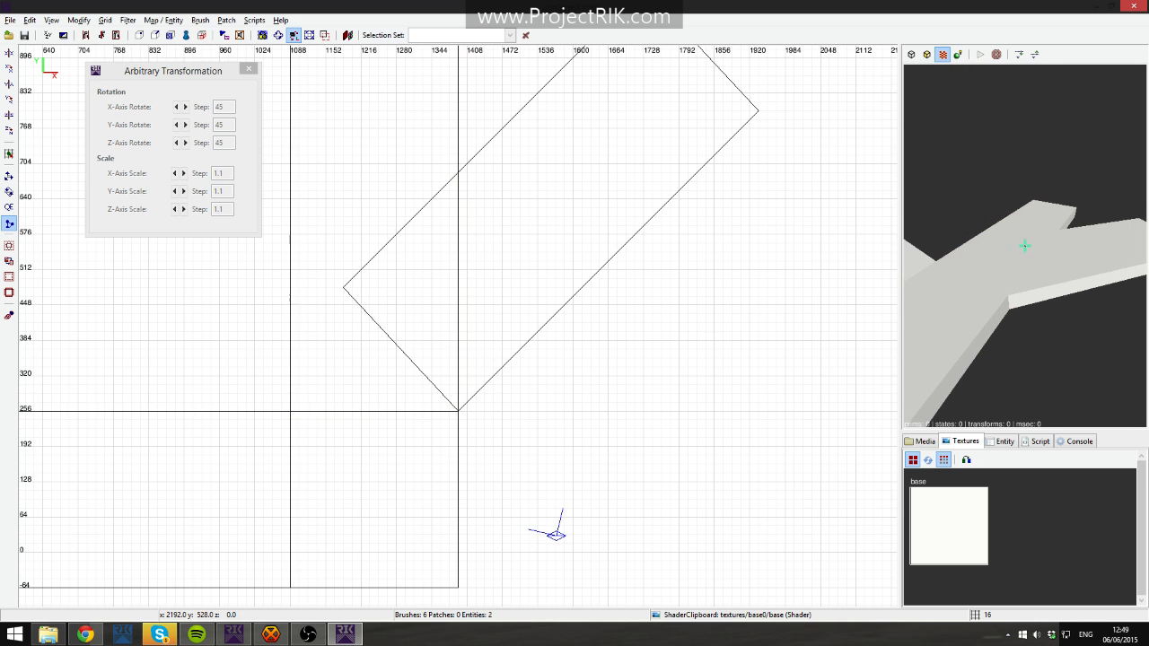
drag(342, 177, 414, 274)
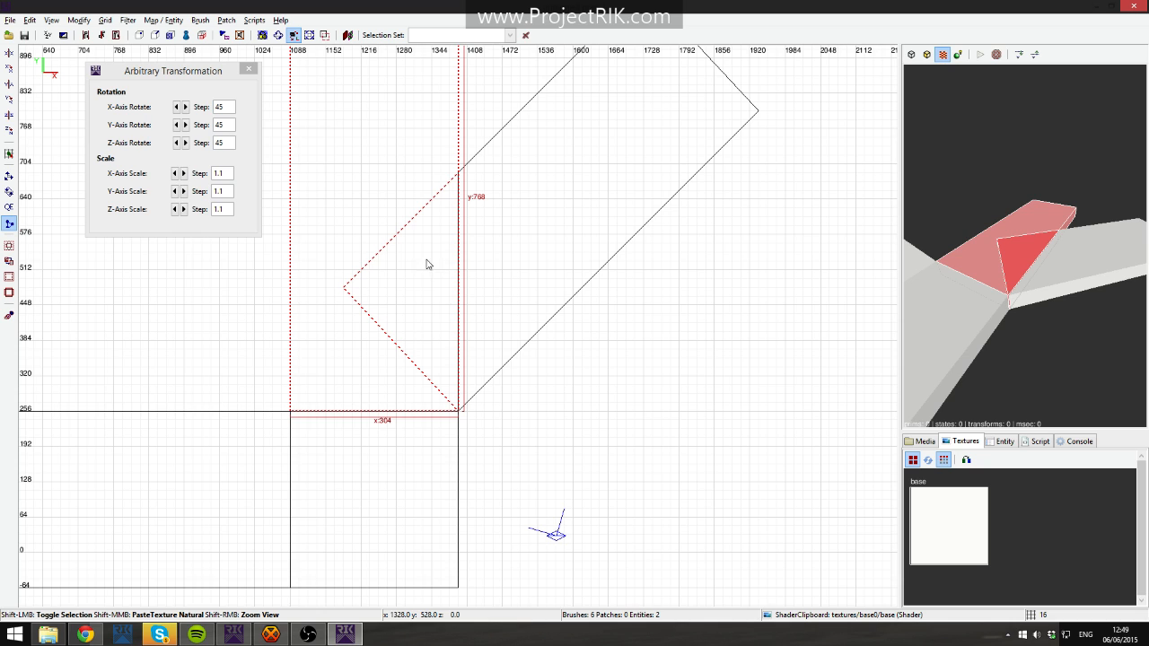
shift+drag(342, 114, 373, 166)
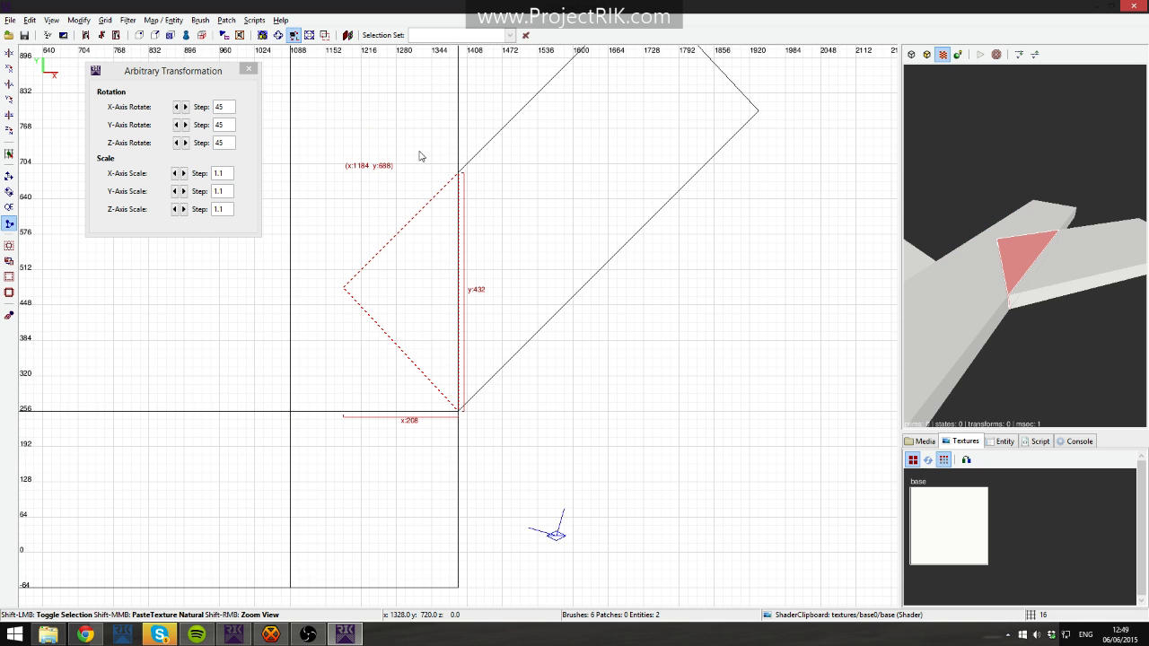
shift+click(392, 274)
shift+drag(331, 165, 413, 277)
shift+drag(342, 120, 382, 178)
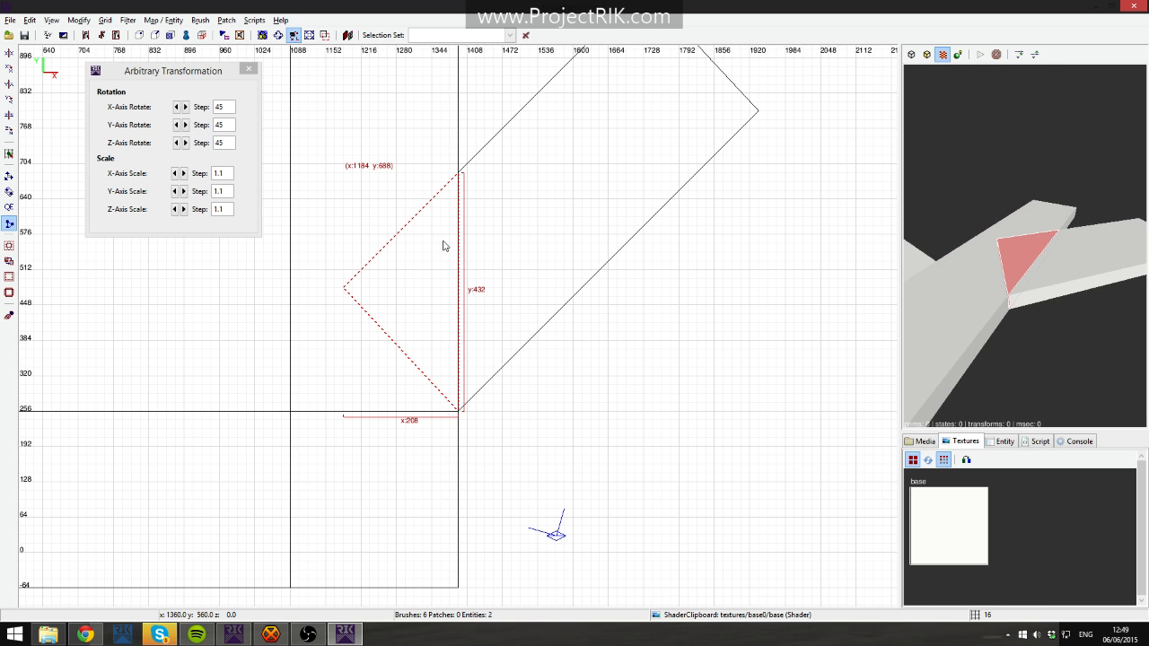
key(BackSpace)
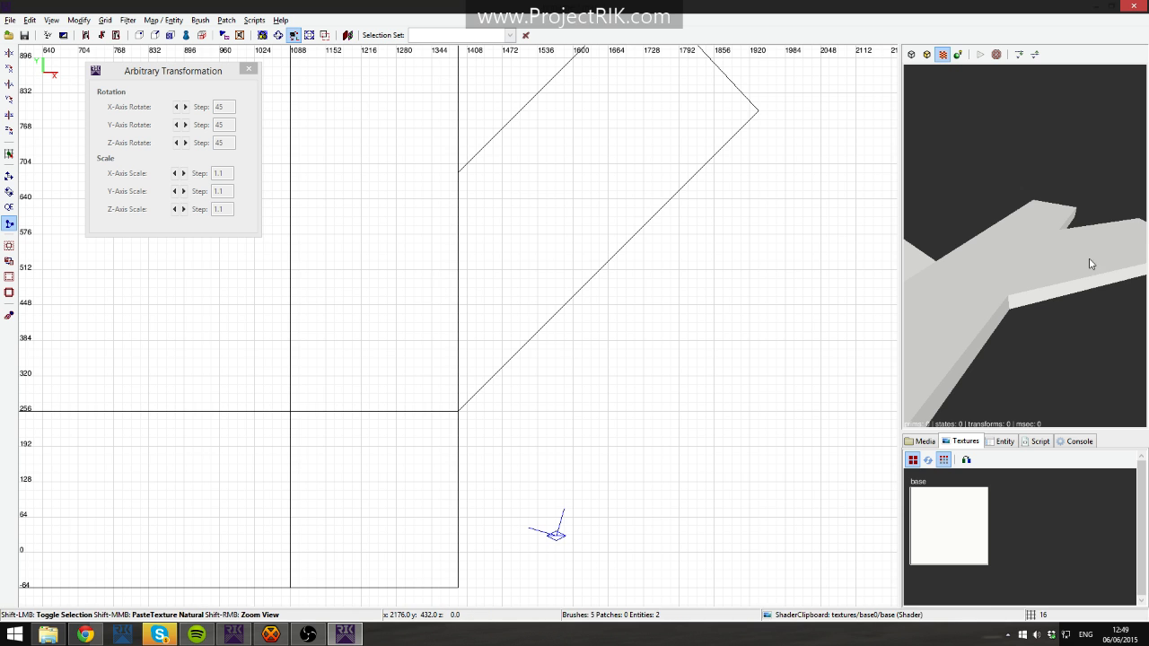
Examine how the side branch and the diagonal strip meet by selecting each brush in turn.
shift+click(527, 263)
key(Escape)
shift+click(403, 263)
key(Escape)
shift+click(608, 211)
key(Escape)
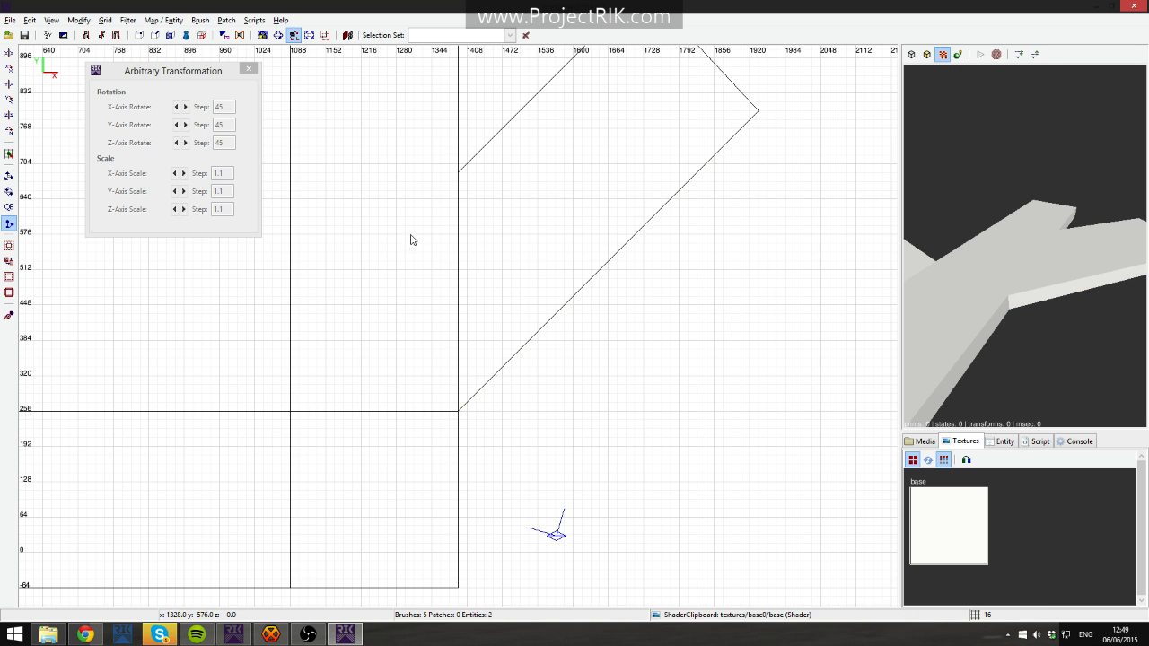
shift+click(412, 237)
key(Escape)
shift+click(596, 205)
right_drag(770, 224, 613, 319)
key(Escape)
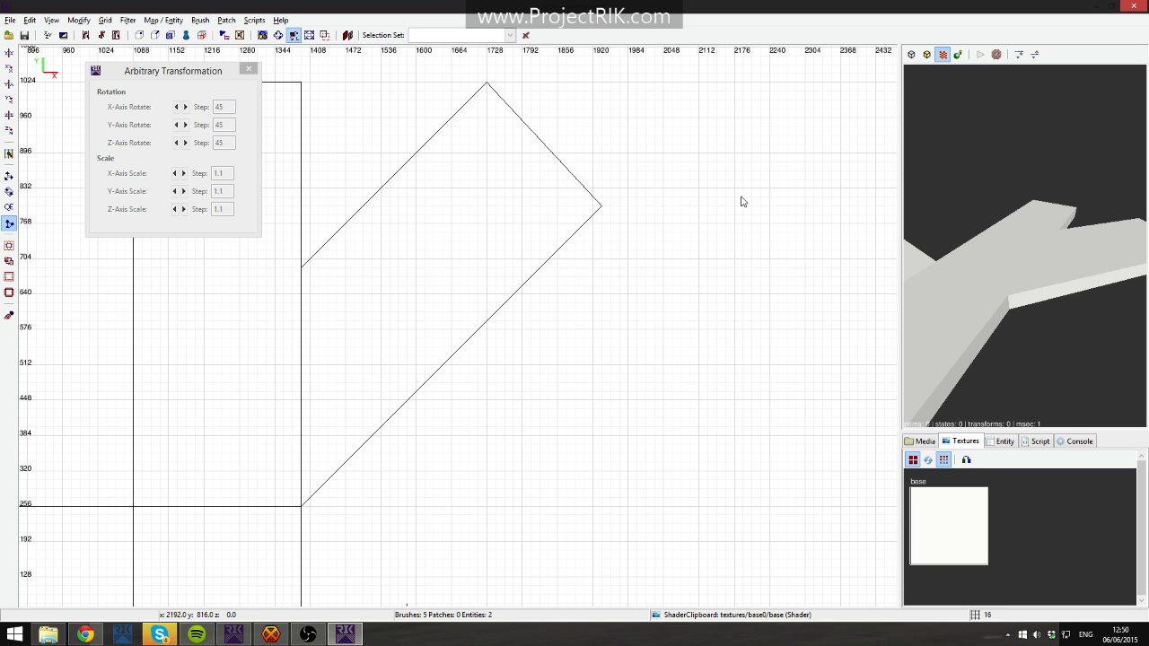
right_drag(633, 200, 806, 208)
shift+click(423, 191)
key(Escape)
Move the diagonal strip in +Y along the side branch to x 1392, y 1360, aligning its inner upper corner with the branch's end corner.
shift+click(589, 249)
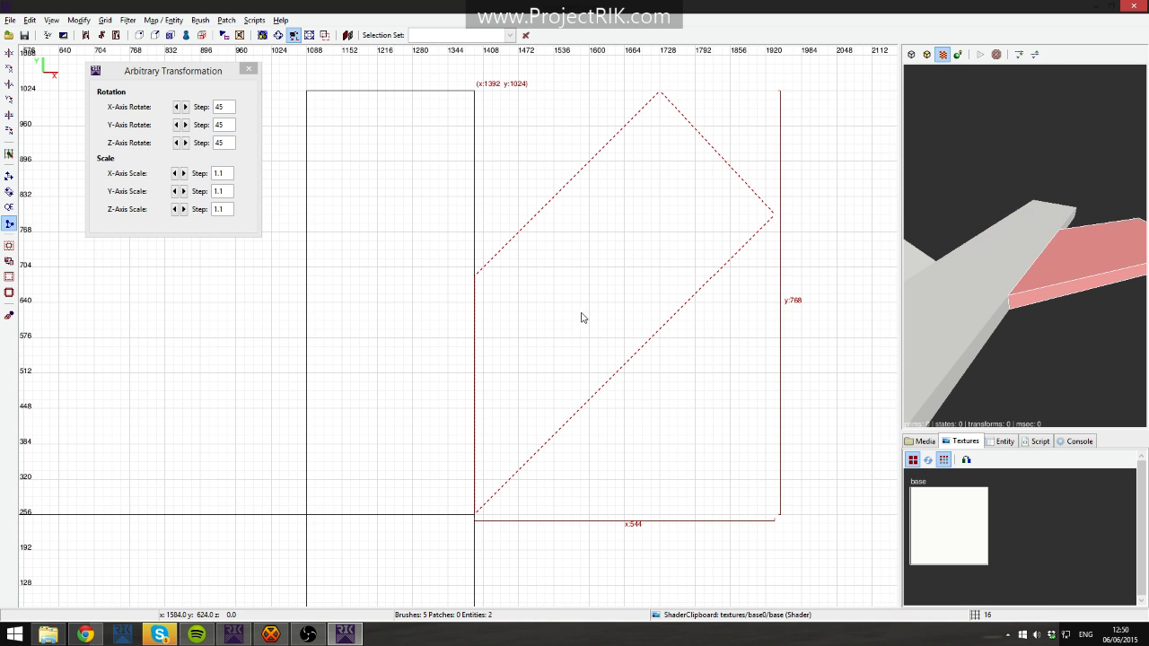
key(q)
mouse_move(574, 329)
mouse_down()
mouse_move(563, 197)
mouse_move(577, 149)
mouse_move(567, 144)
mouse_up()
right_click(568, 239)
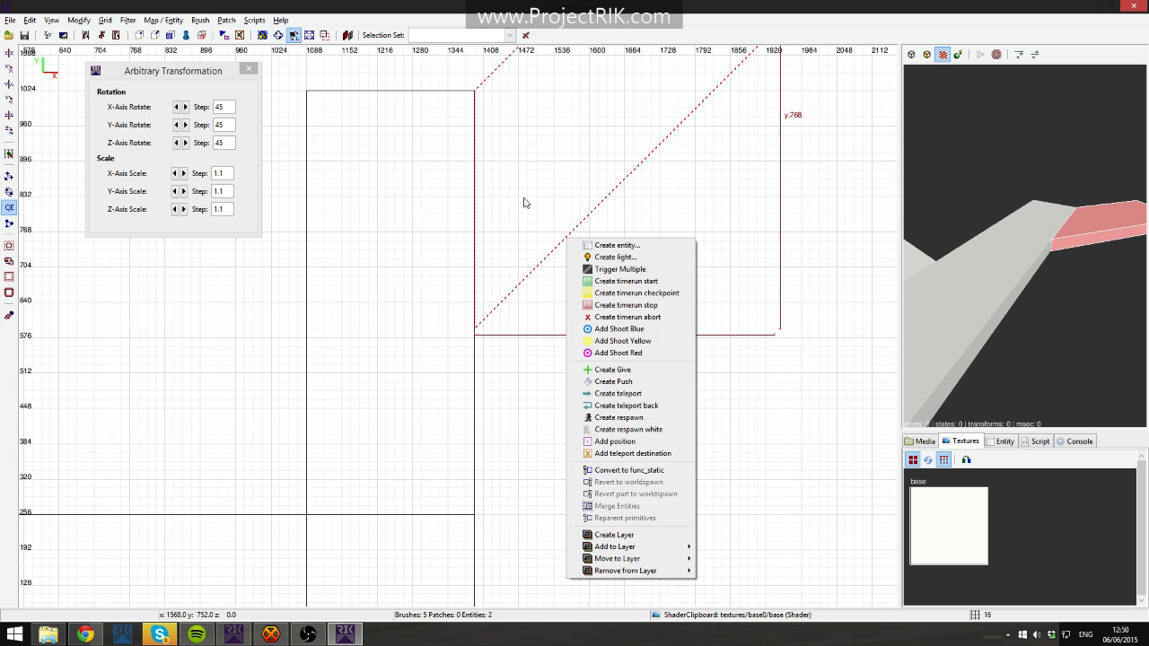
click(525, 203)
scroll(616, 197, down, 4)
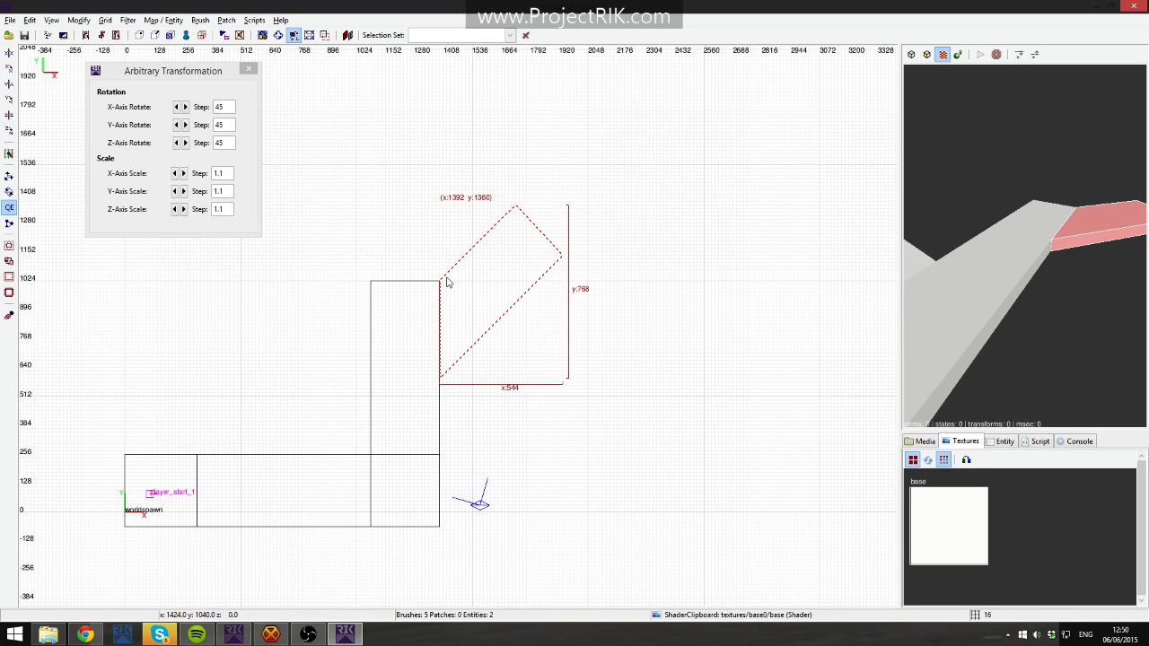
Split the side branch's far end with a slanted clip from its corner at x 1392, y 1024 to x 1088, y 768.
key(Escape)
shift+click(418, 313)
scroll(452, 313, up, 2)
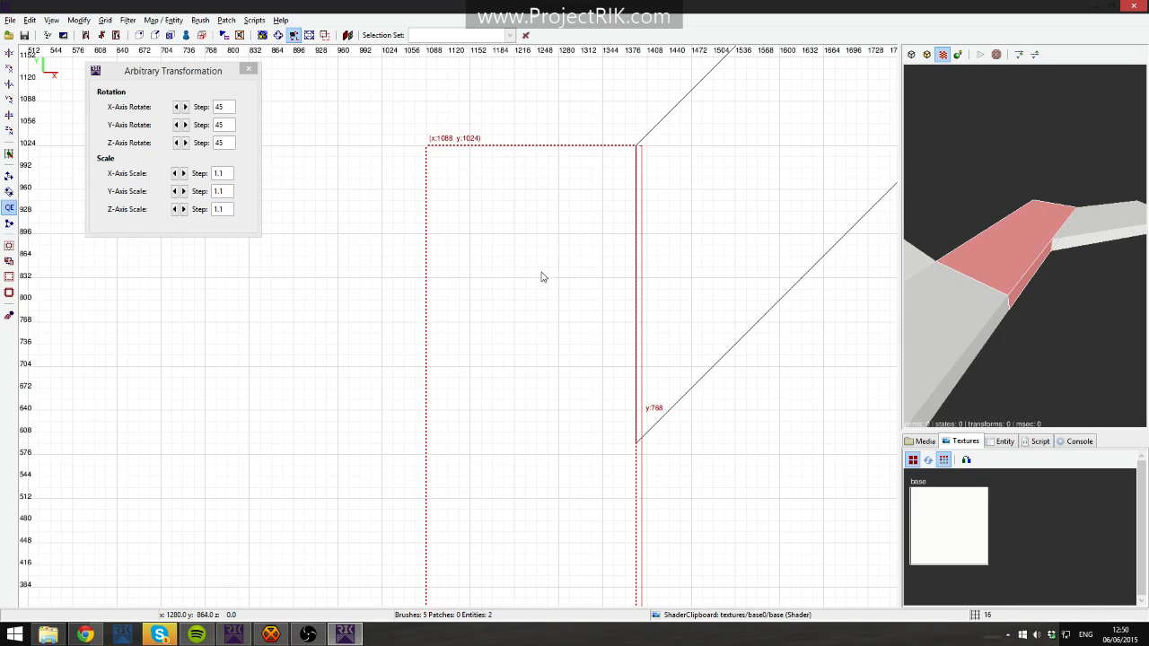
key(x)
click(636, 146)
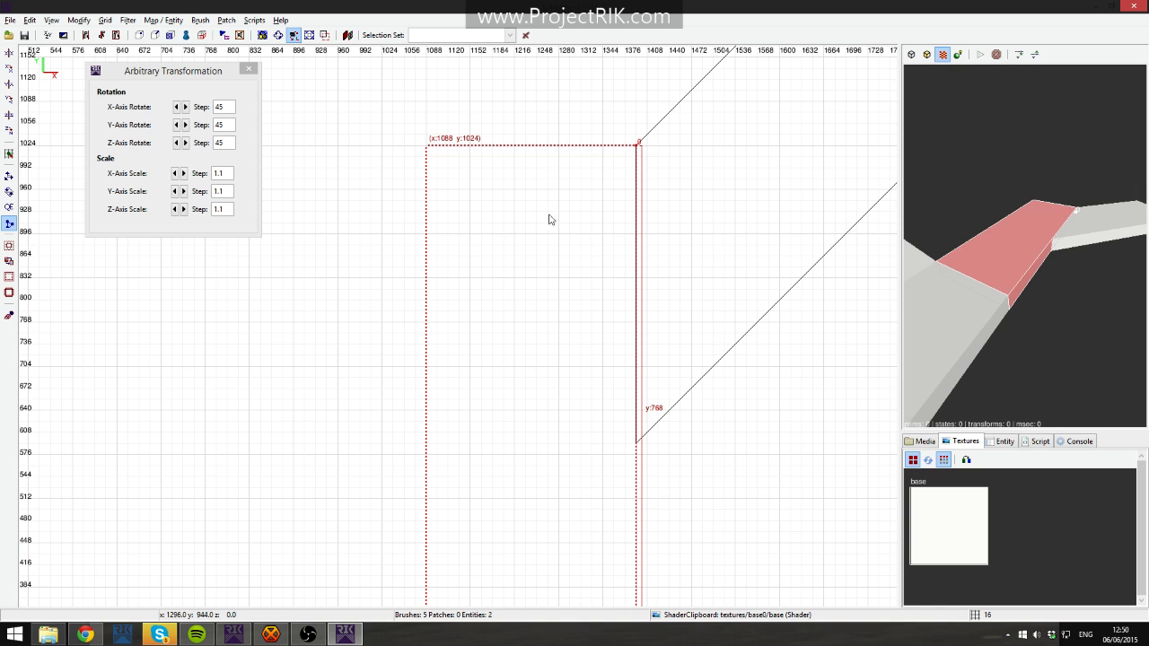
click(428, 321)
key(shift+Return)
key(Escape)
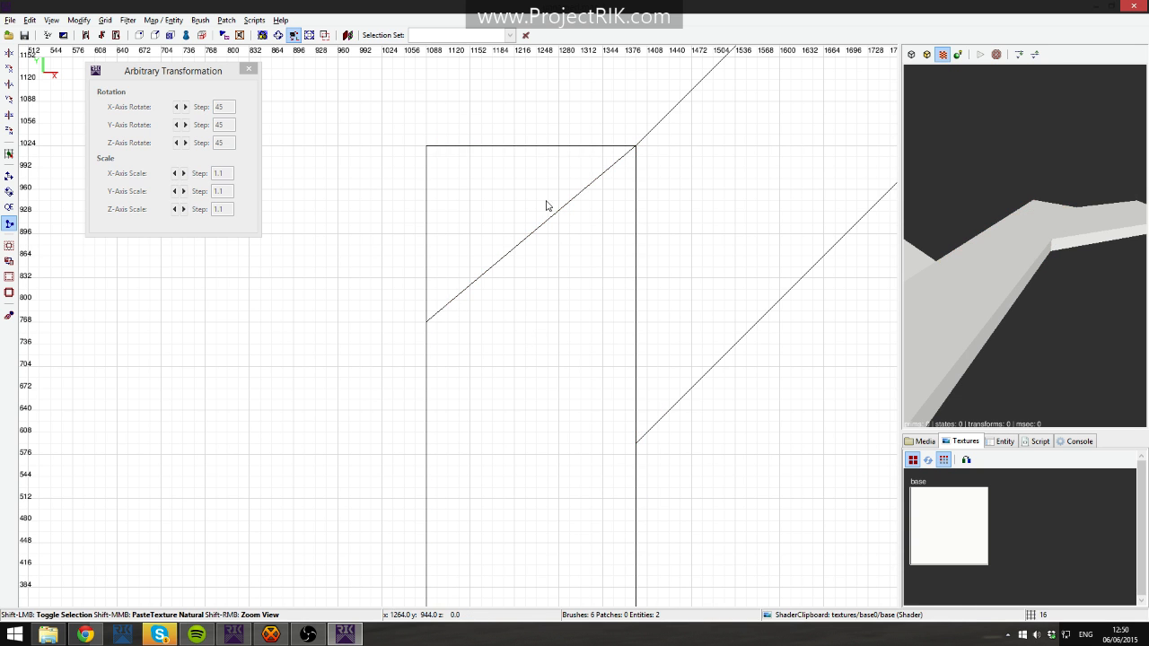
Delete the triangular piece cut from the side branch's far outer corner.
shift+click(526, 192)
key(BackSpace)
right_drag(691, 380, 556, 312)
scroll(691, 379, down, 1)
scroll(691, 384, down, 1)
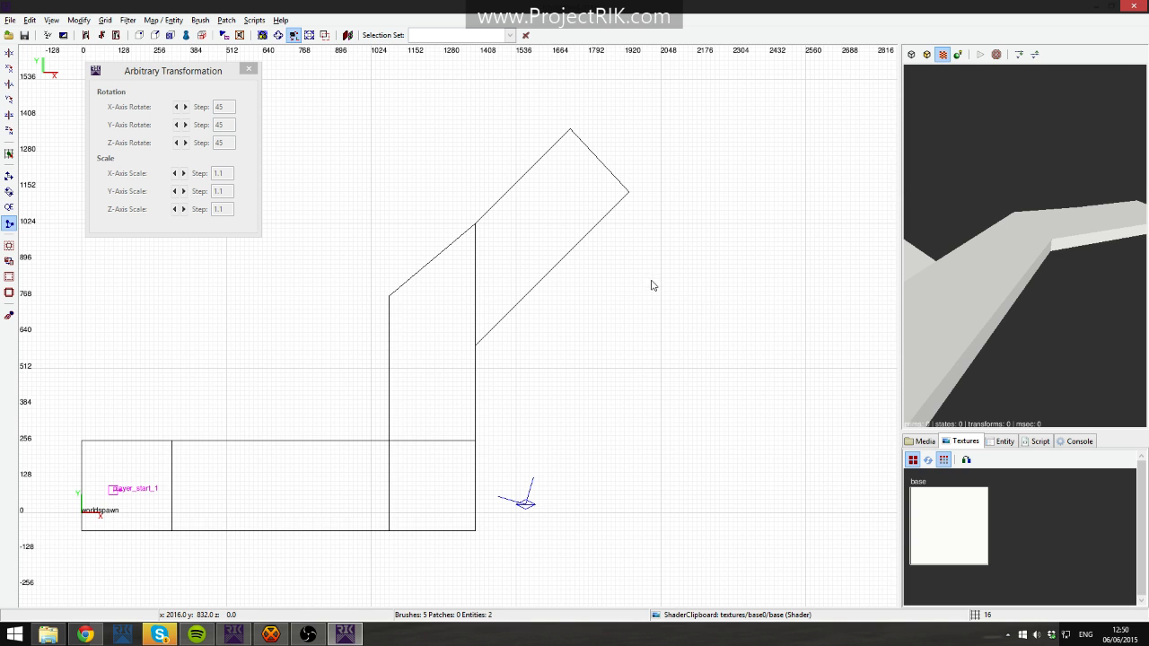
right_drag(653, 282, 545, 347)
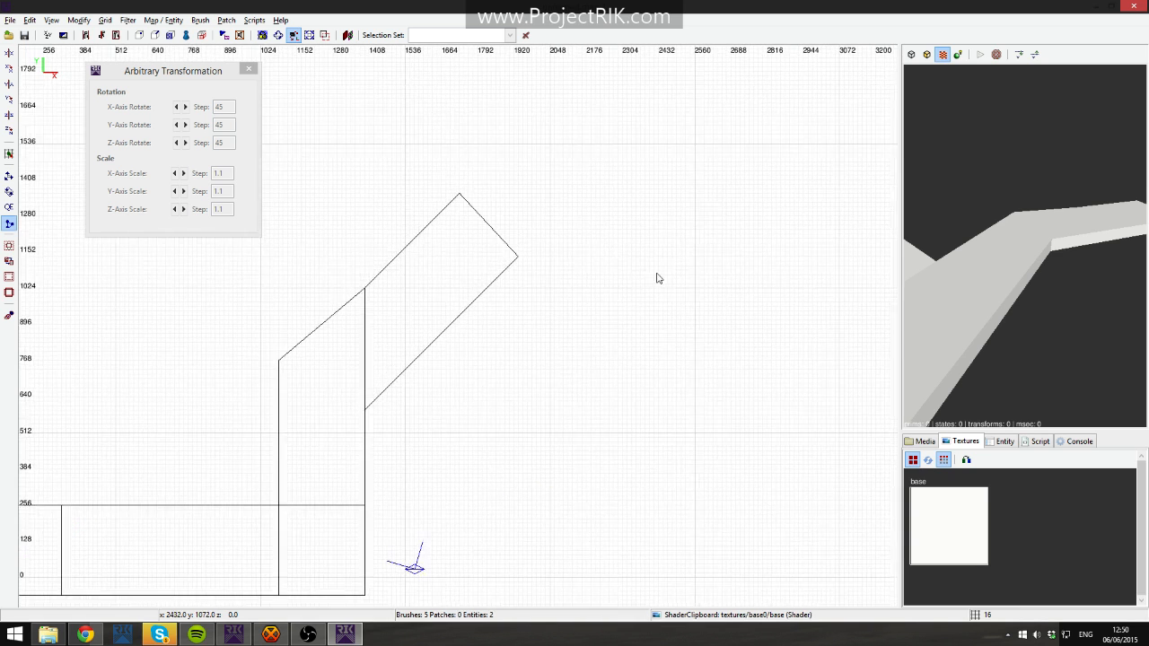
Examine the angled junction between the side branch and the diagonal strip, and the strip's far end, in 3D.
shift+click(341, 367)
key(Escape)
right_click(1020, 231)
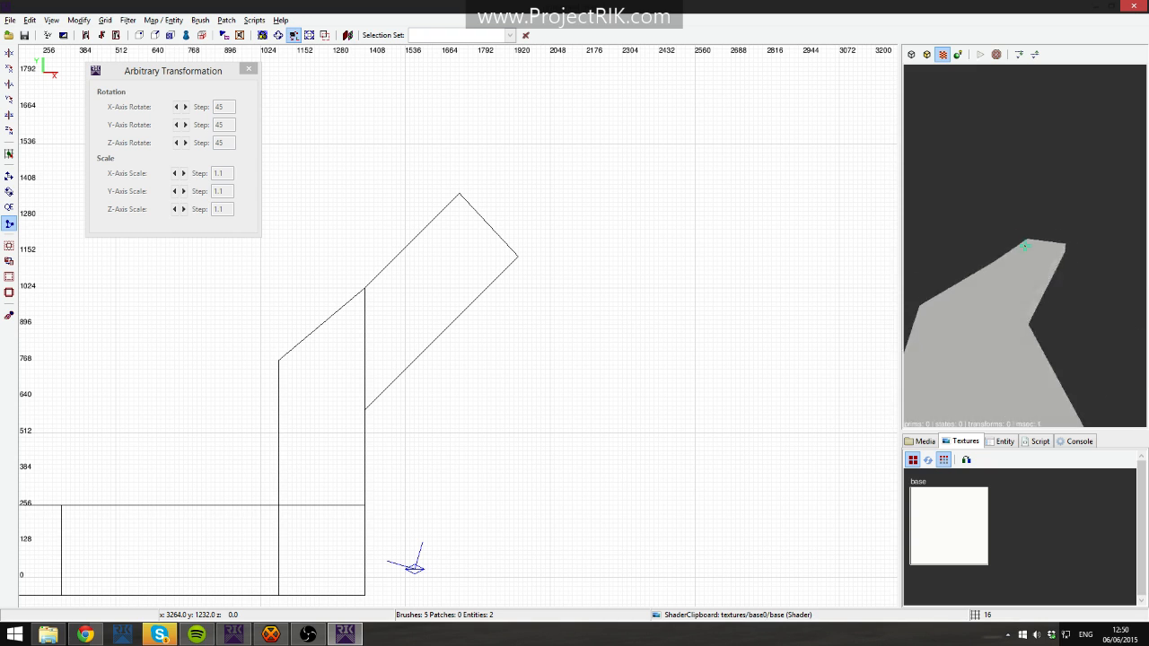
right_click(1061, 235)
right_click(1054, 247)
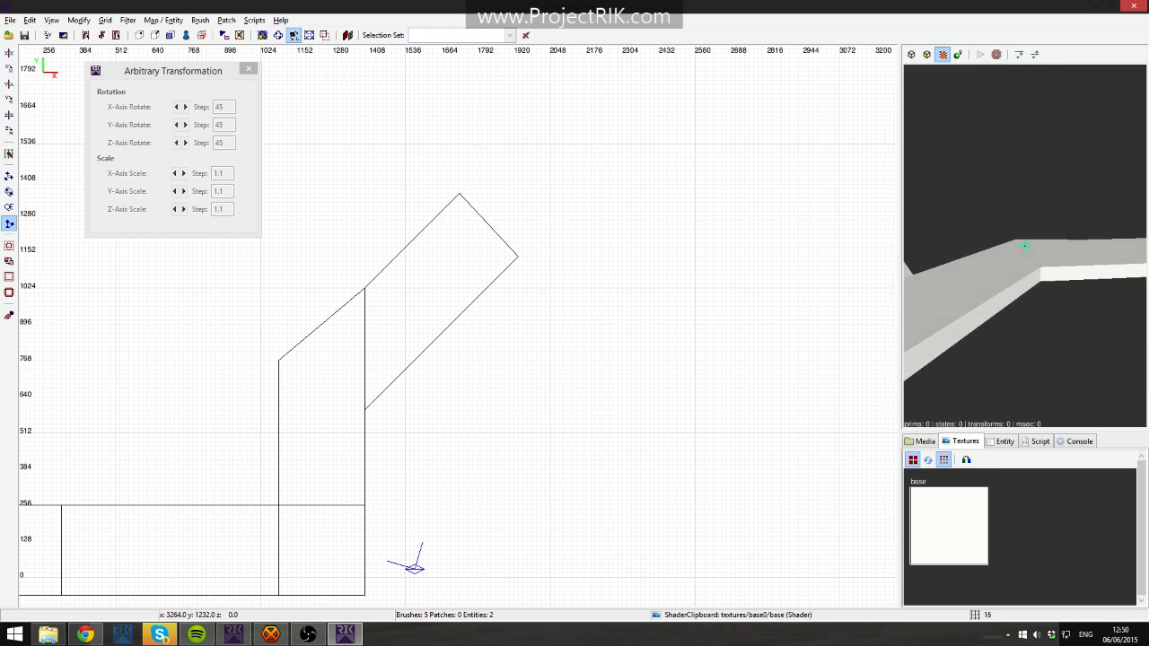
right_click(1048, 250)
right_click(1043, 248)
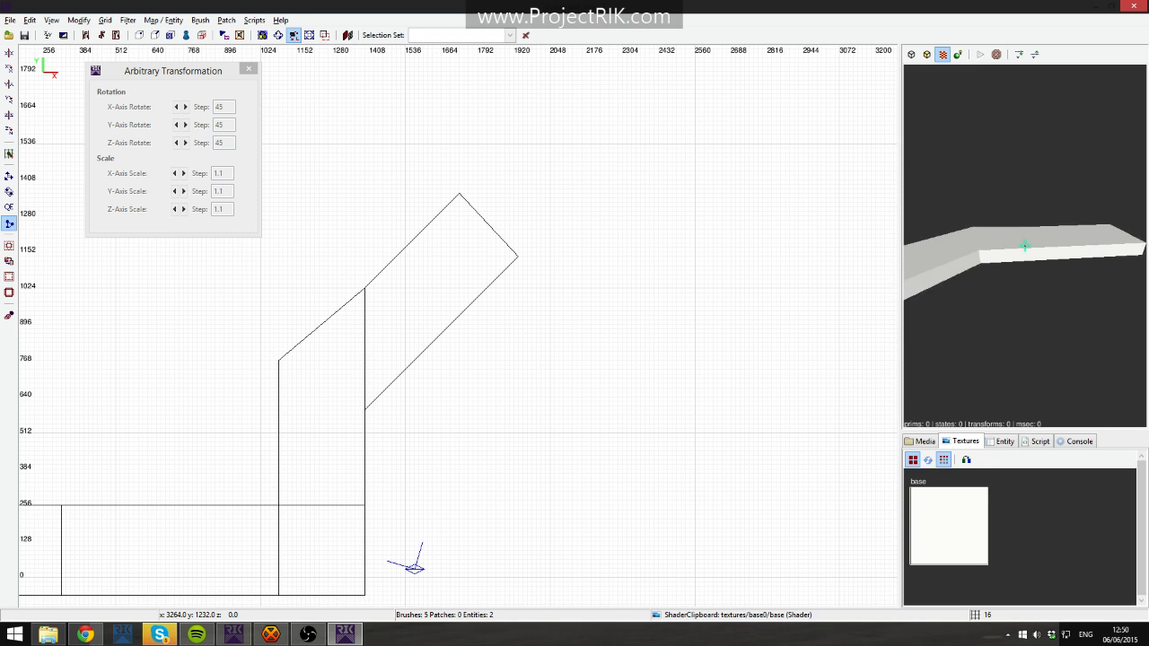
right_click(1053, 250)
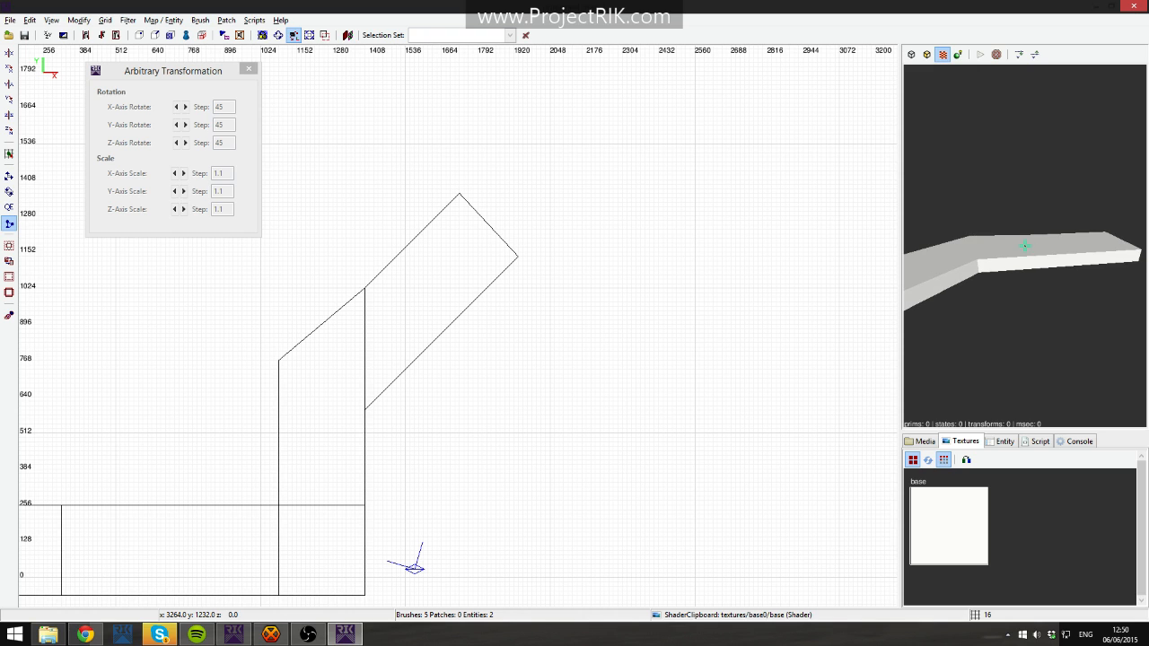
right_click(1027, 248)
right_click(1023, 254)
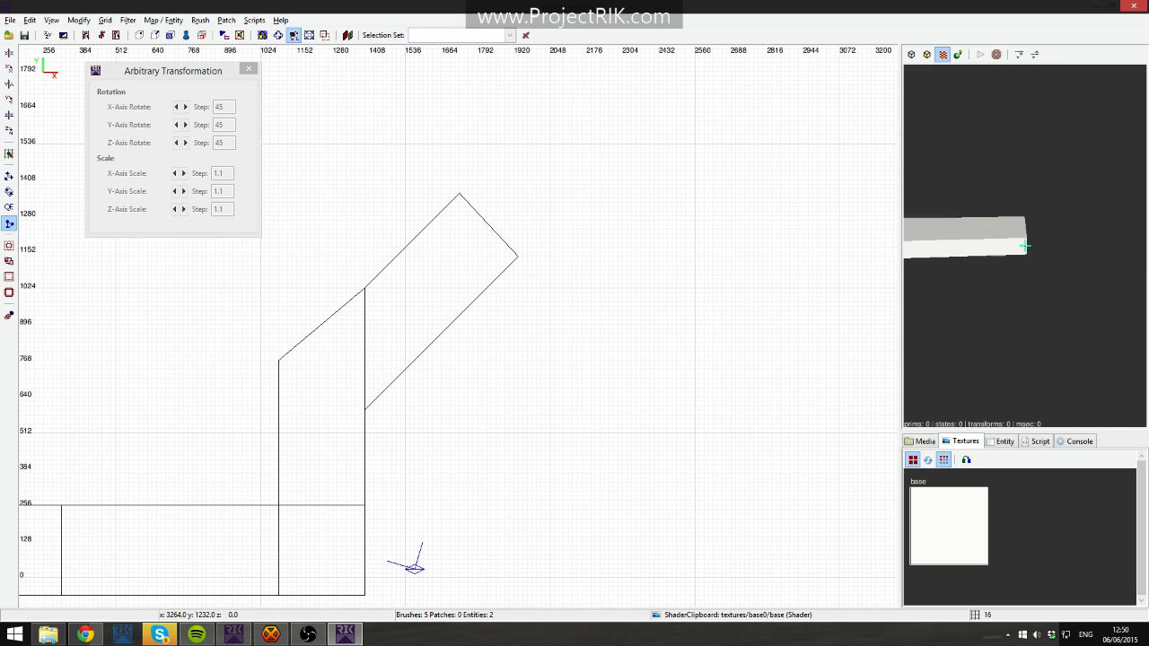
shift+click(961, 240)
key(Escape)
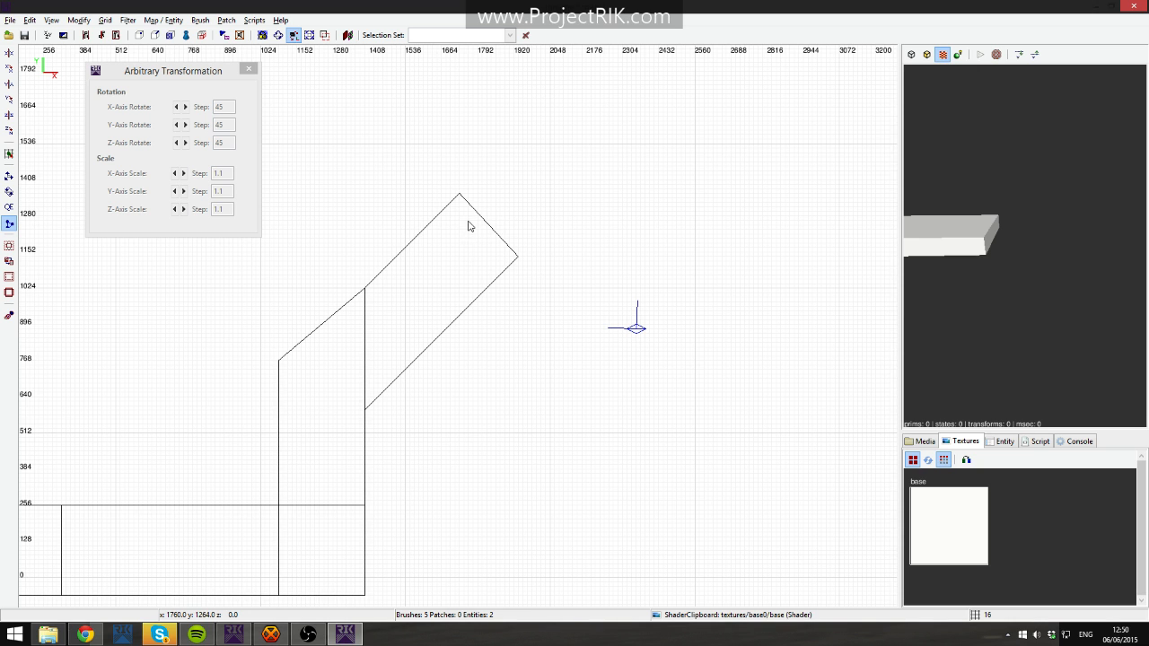
right_drag(468, 238, 430, 280)
scroll(475, 239, up, 2)
scroll(491, 243, down, 3)
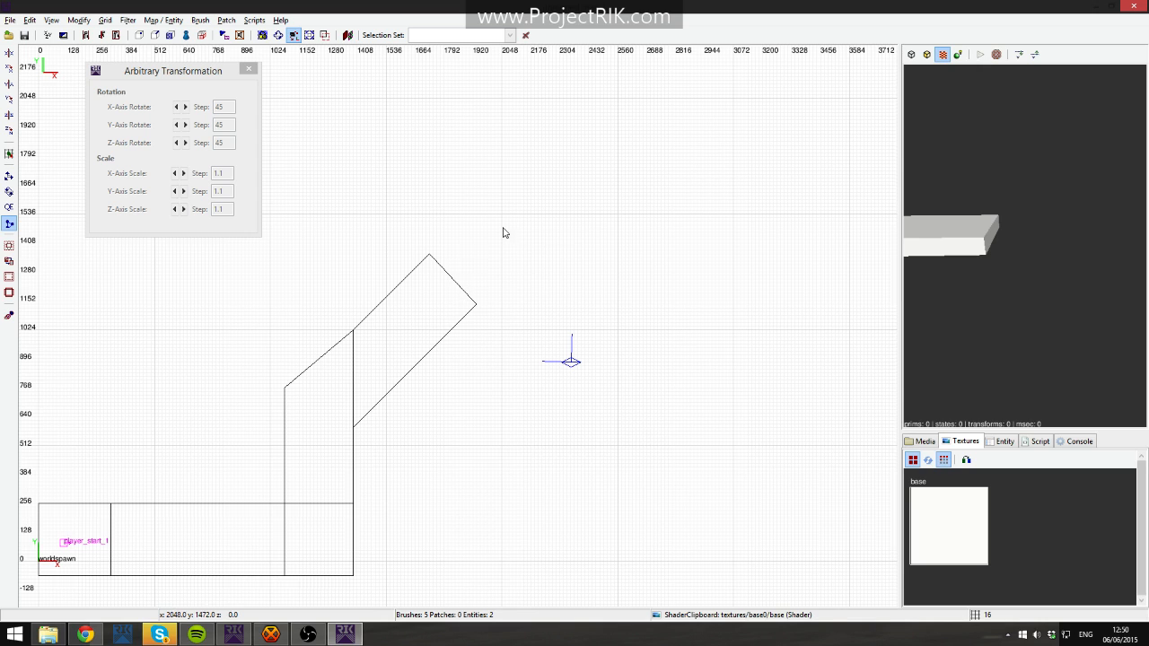
drag(412, 208, 514, 297)
key(BackSpace)
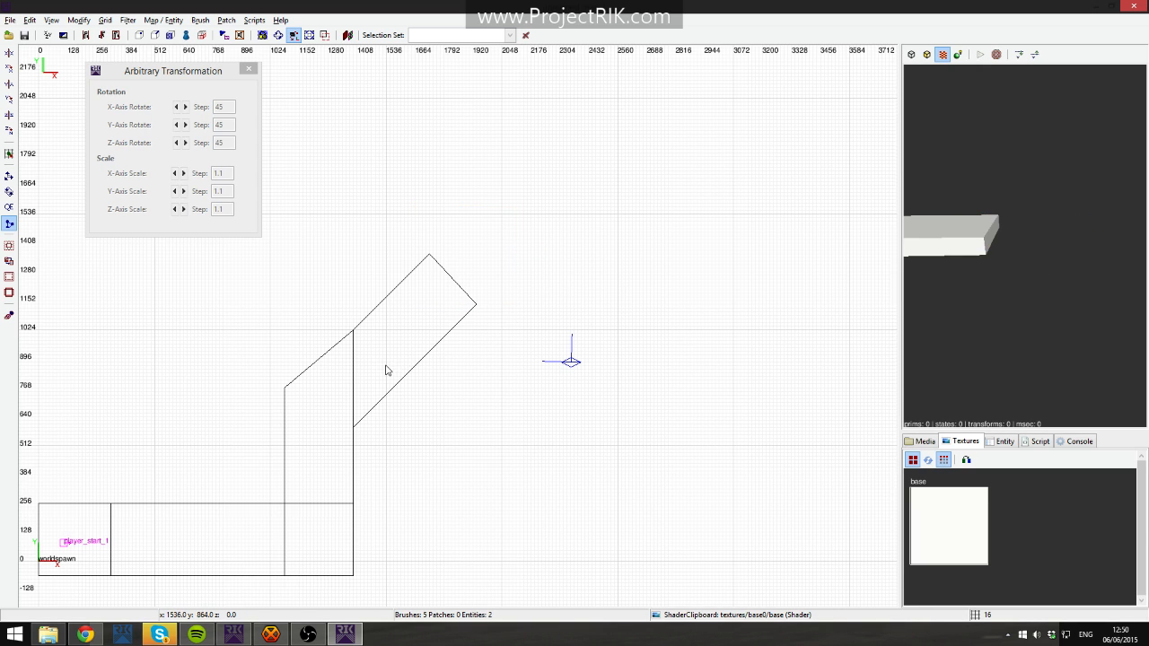
Duplicate the diagonal strip and move the copy clear of the original to x 1984, y 1568.
shift+click(405, 327)
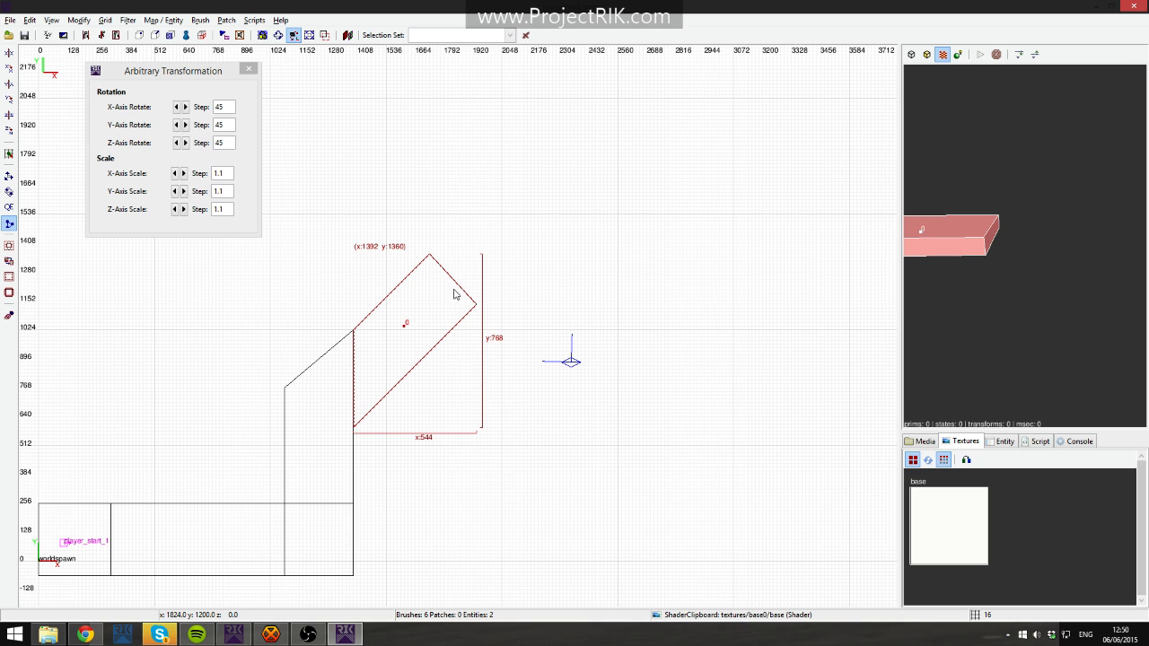
key(space)
drag(402, 321, 442, 277)
scroll(469, 303, up, 6)
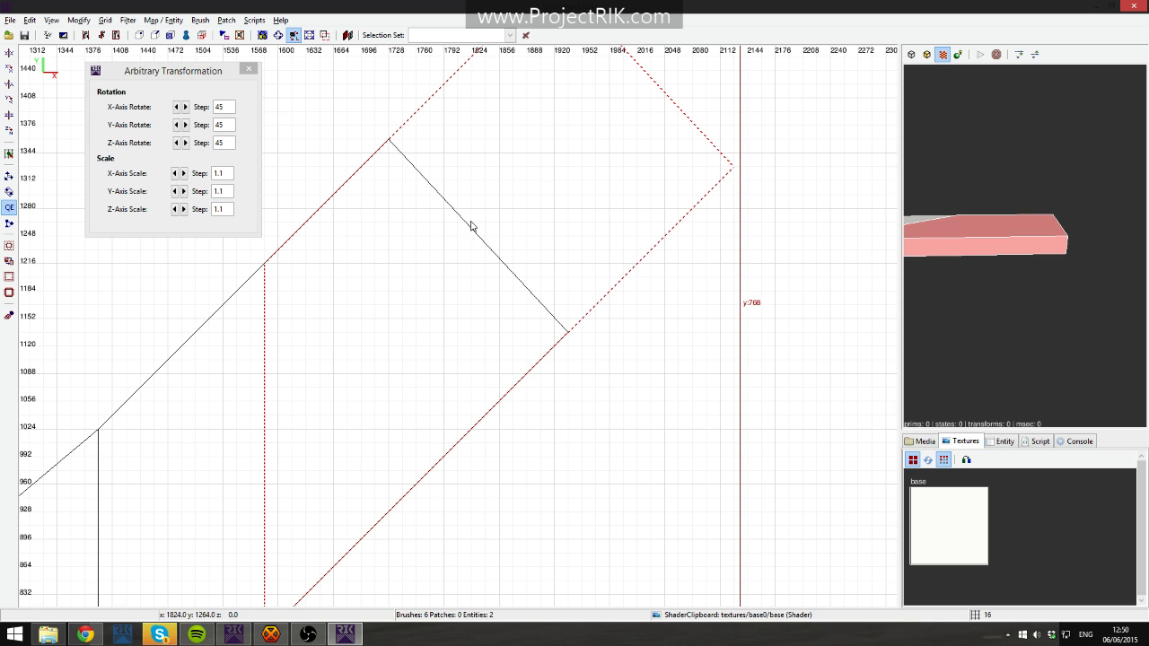
mouse_move(489, 230)
mouse_down()
mouse_move(872, 224)
mouse_move(833, 213)
mouse_up()
scroll(738, 246, down, 4)
scroll(621, 320, up, 2)
Split the copy with a clip parallel to its far end, from the top of its vertical edge to its lower diagonal edge.
key(x)
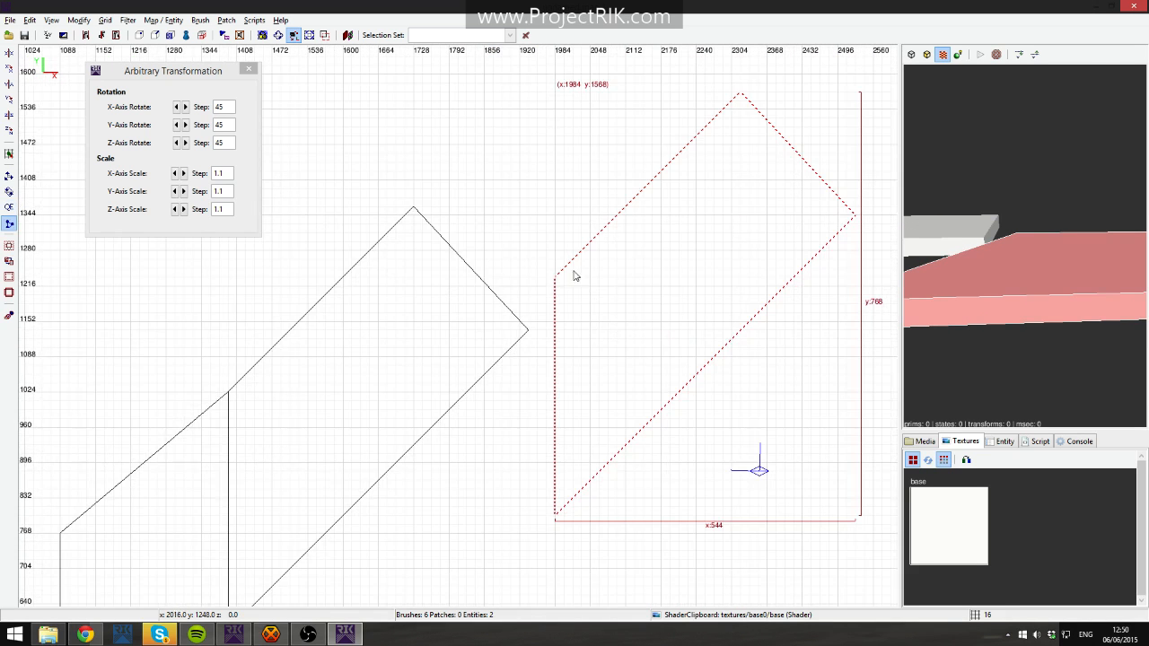
click(556, 275)
click(670, 402)
key(Return)
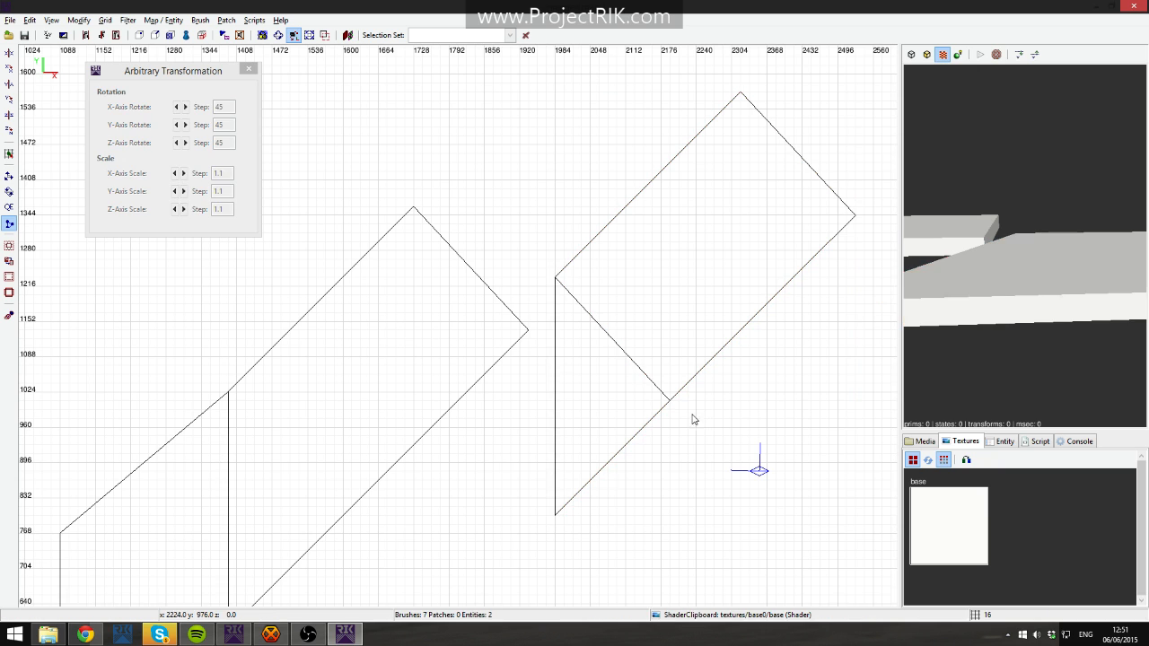
Delete the copy's triangular offcut and move the remaining four-sided piece flush against the diagonal strip's far end.
shift+click(715, 317)
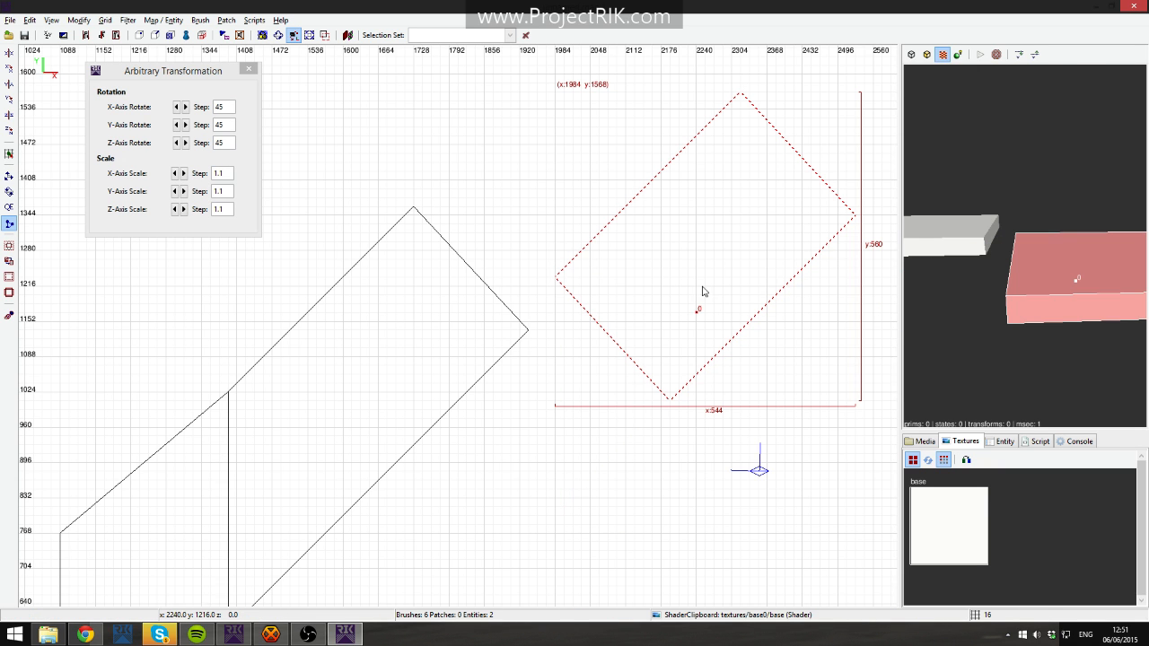
key(x)
drag(710, 290, 573, 225)
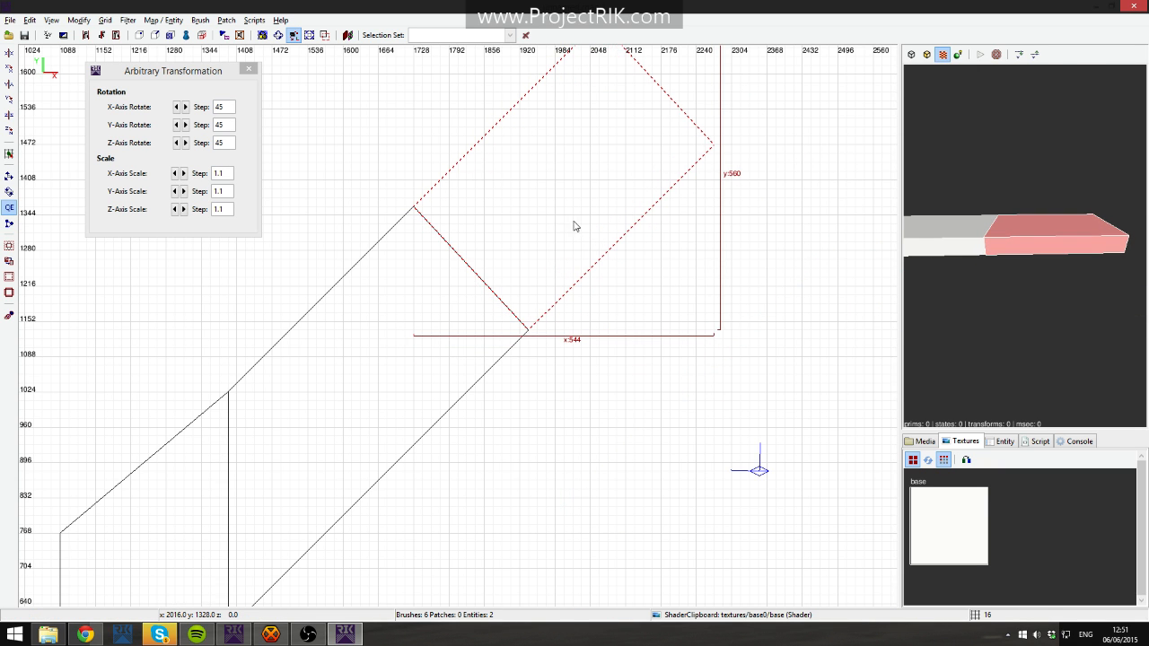
Shorten the four-sided piece at the diagonal strip's far end to about 278 by 294 units.
right_drag(575, 224, 601, 214)
right_drag(517, 214, 444, 250)
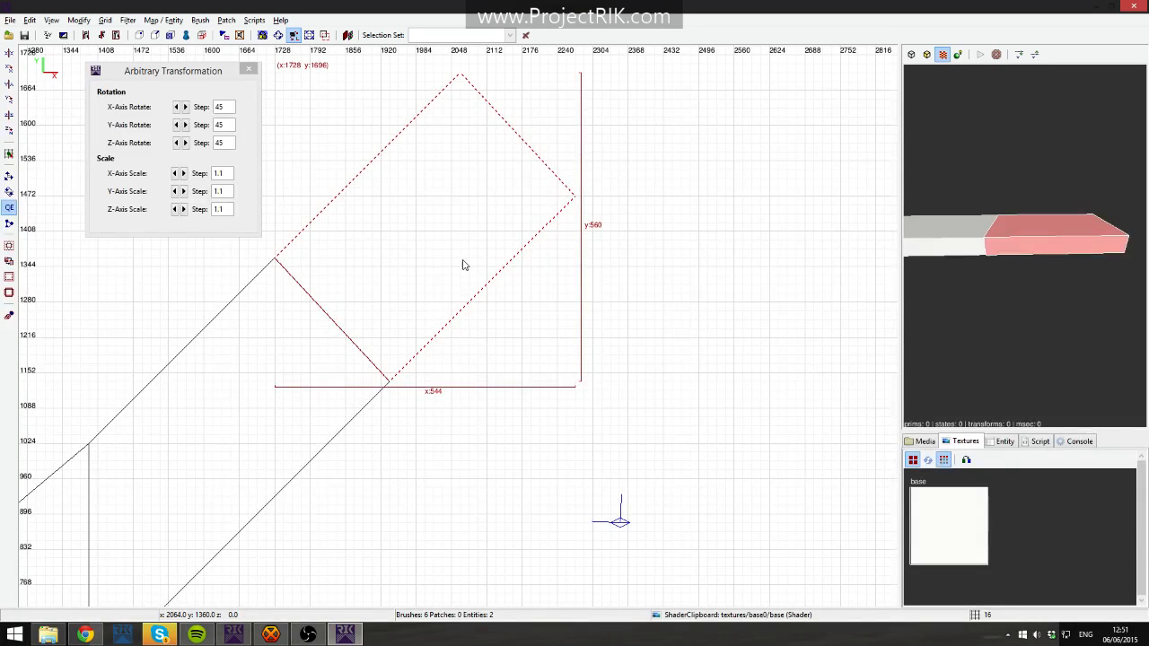
key(v)
right_drag(490, 200, 498, 243)
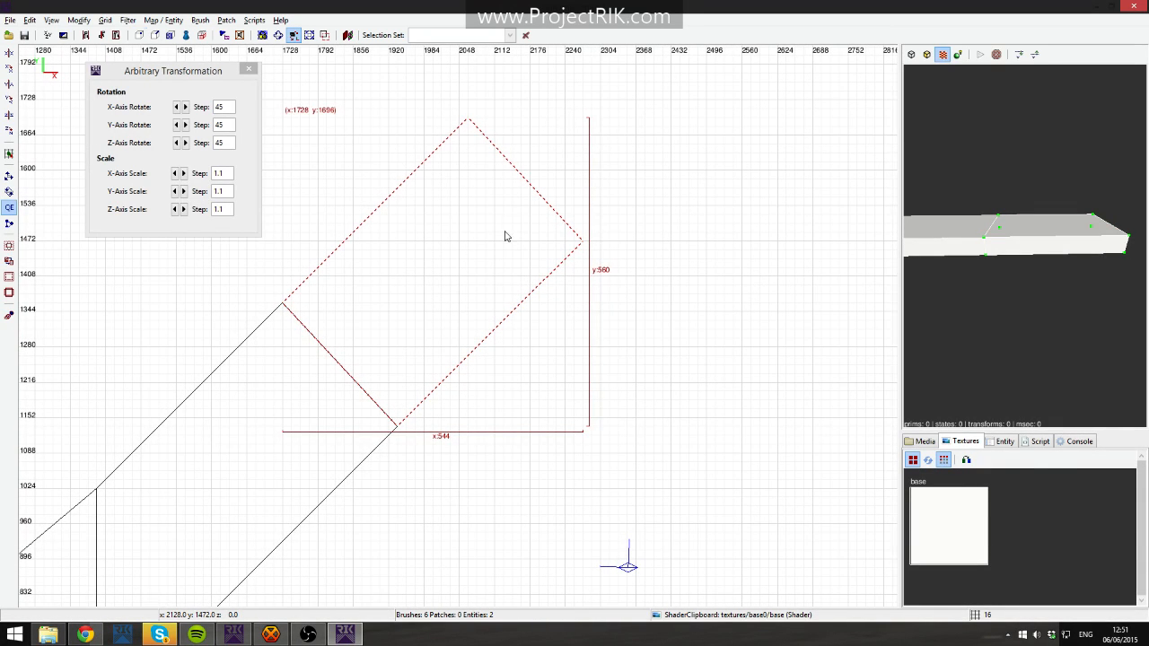
key(v)
mouse_move(615, 146)
mouse_down()
mouse_move(476, 224)
mouse_move(437, 261)
mouse_up()
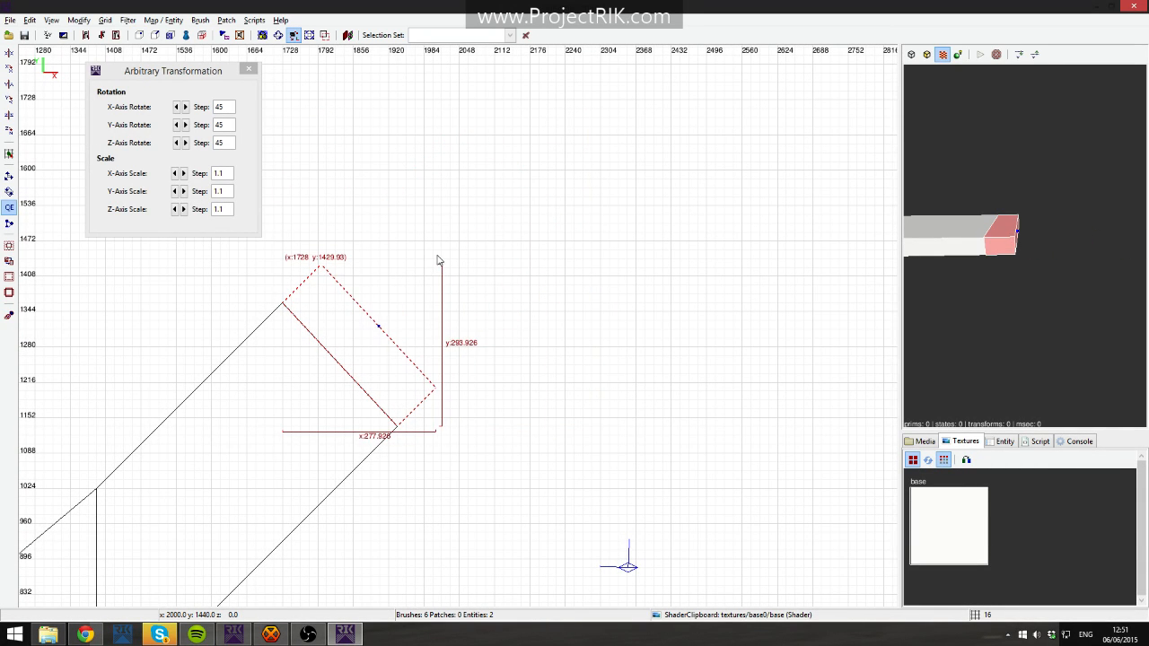
Move the shortened piece along the X axis to x 2016, clear of the diagonal strip.
key(ctrl+Tab)
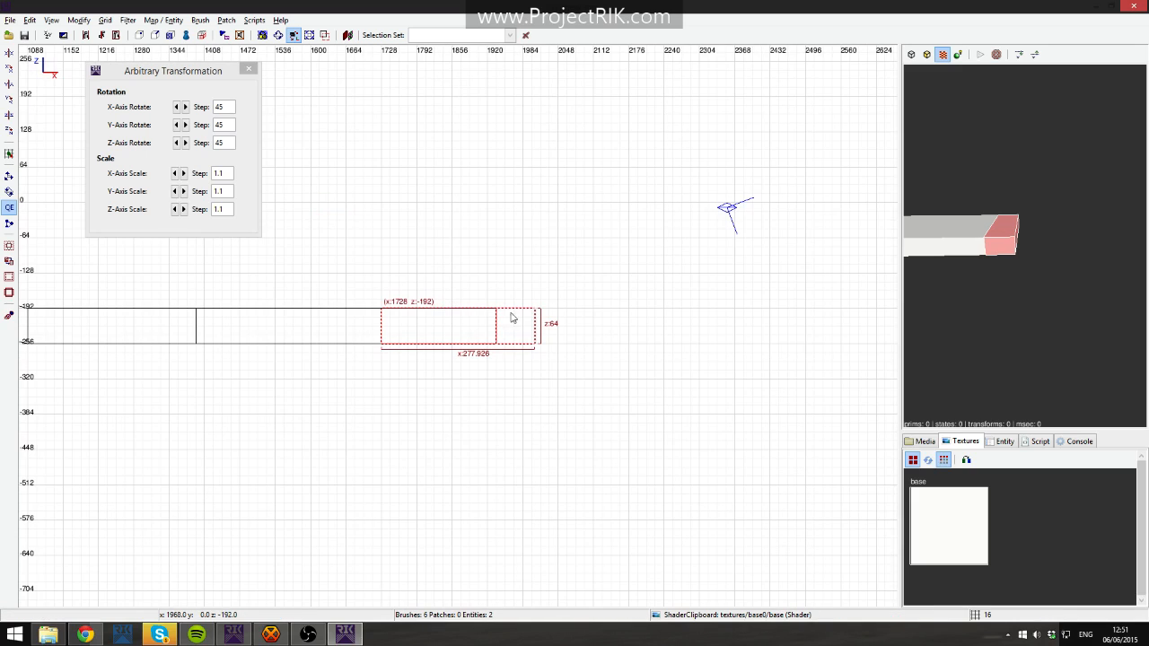
key(ctrl+Tab)
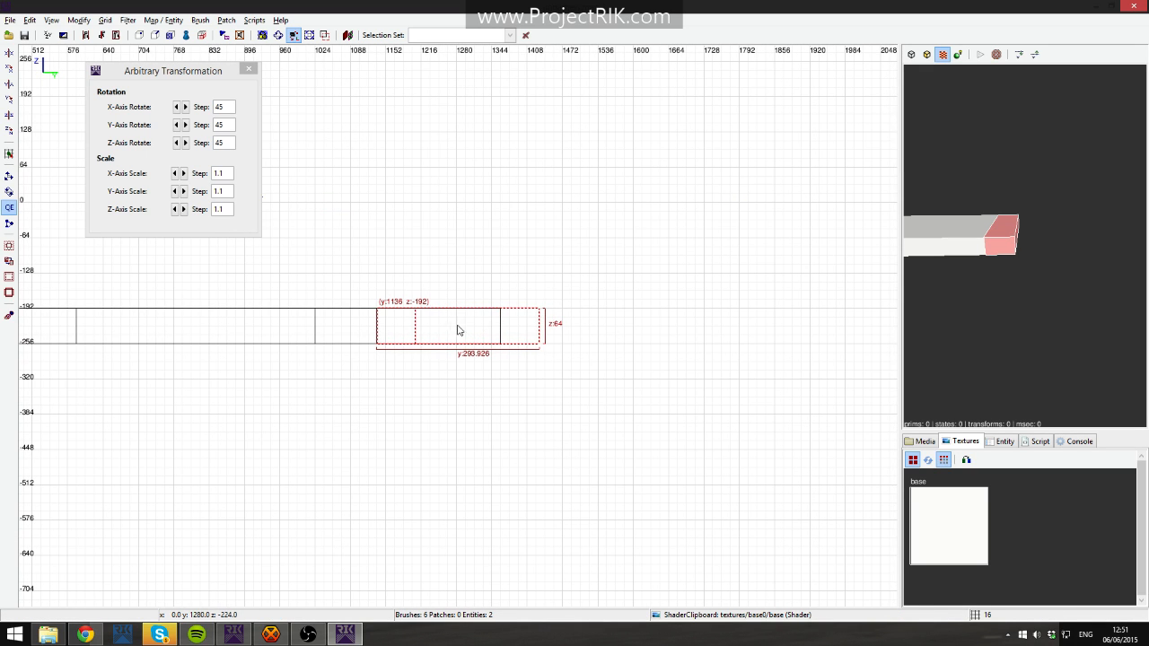
drag(458, 330, 616, 330)
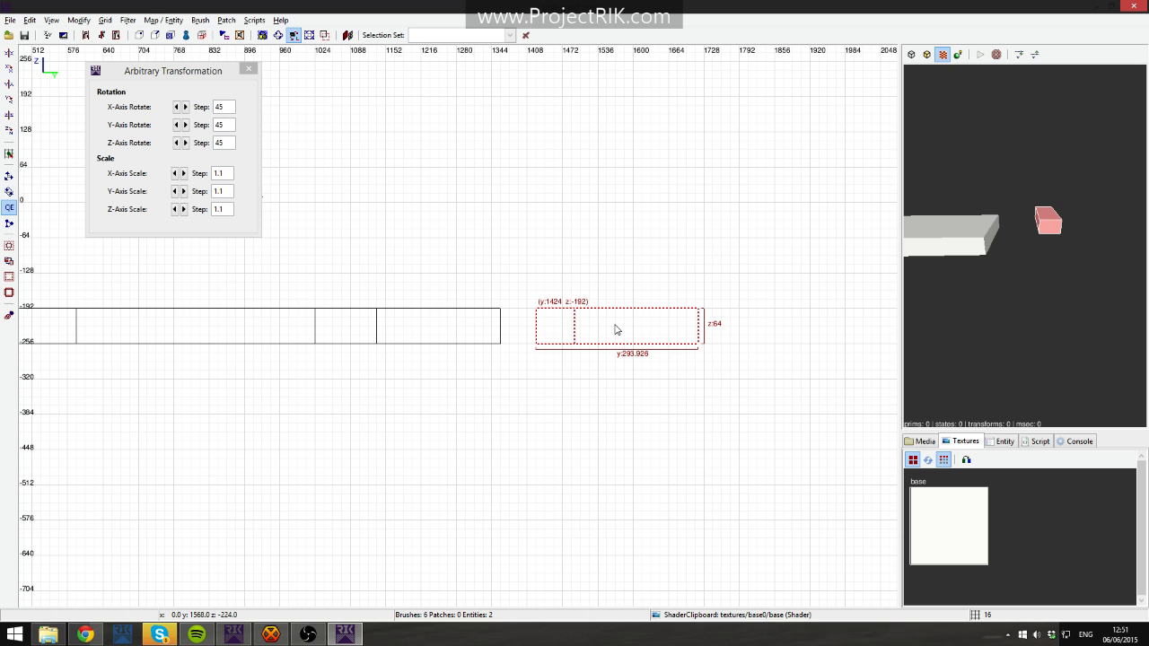
key(ctrl+z)
key(ctrl+Tab)
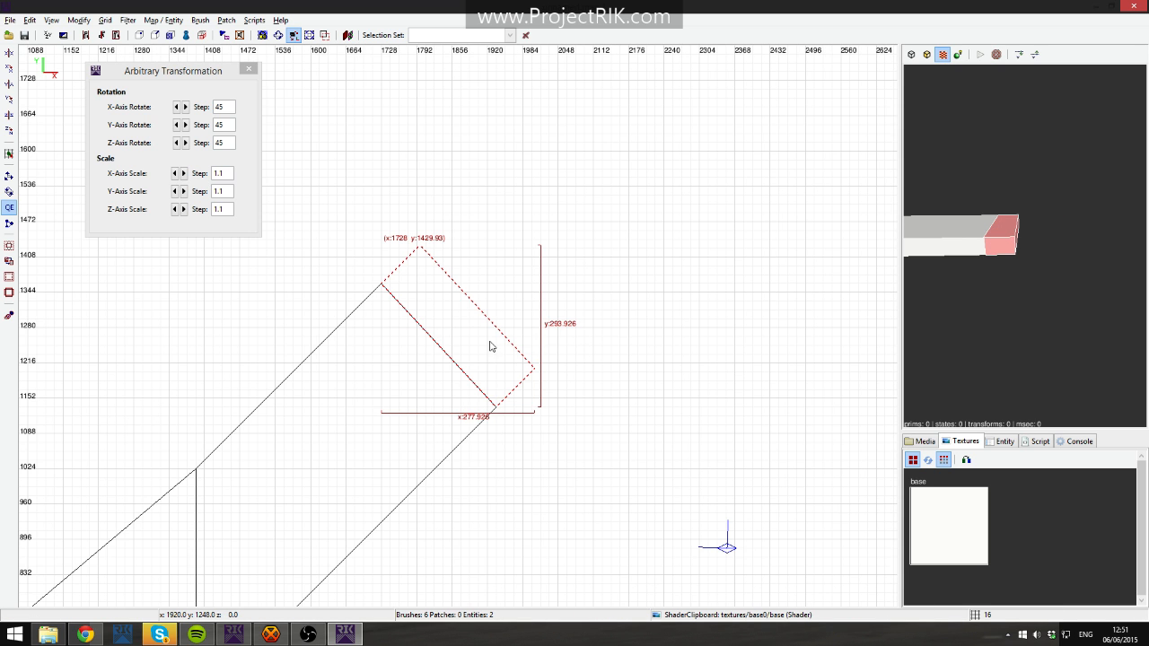
key(ctrl+Tab)
drag(459, 337, 619, 341)
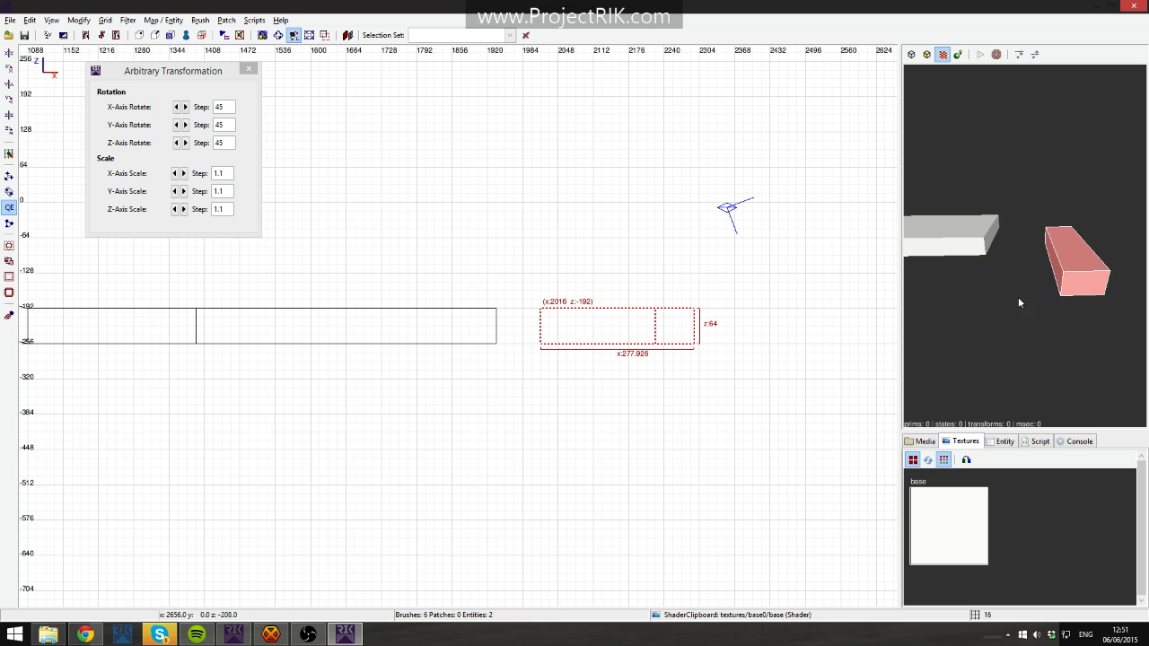
key(v)
shift+drag(680, 295, 718, 373)
key(Escape)
shift+drag(635, 271, 726, 380)
key(Escape)
key(v)
shift+click(1073, 273)
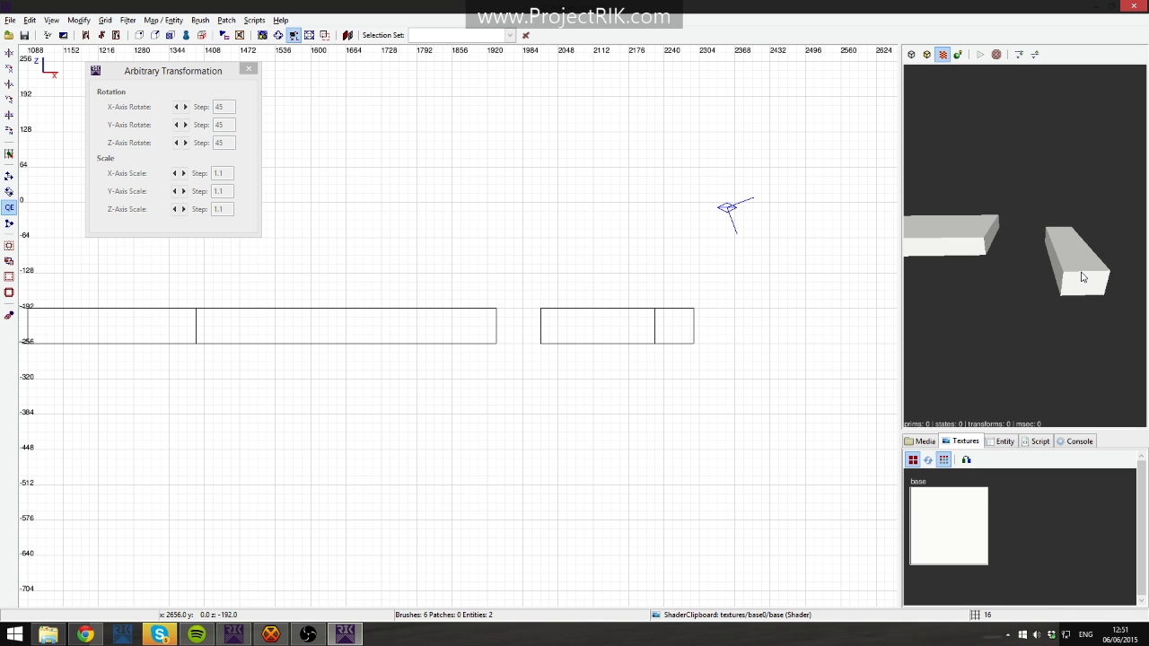
shift+click(1076, 279)
Raise the vertices of the piece's outer long edge 48 units so its top reaches z -144.
key(ctrl+Tab)
key(ctrl+Tab)
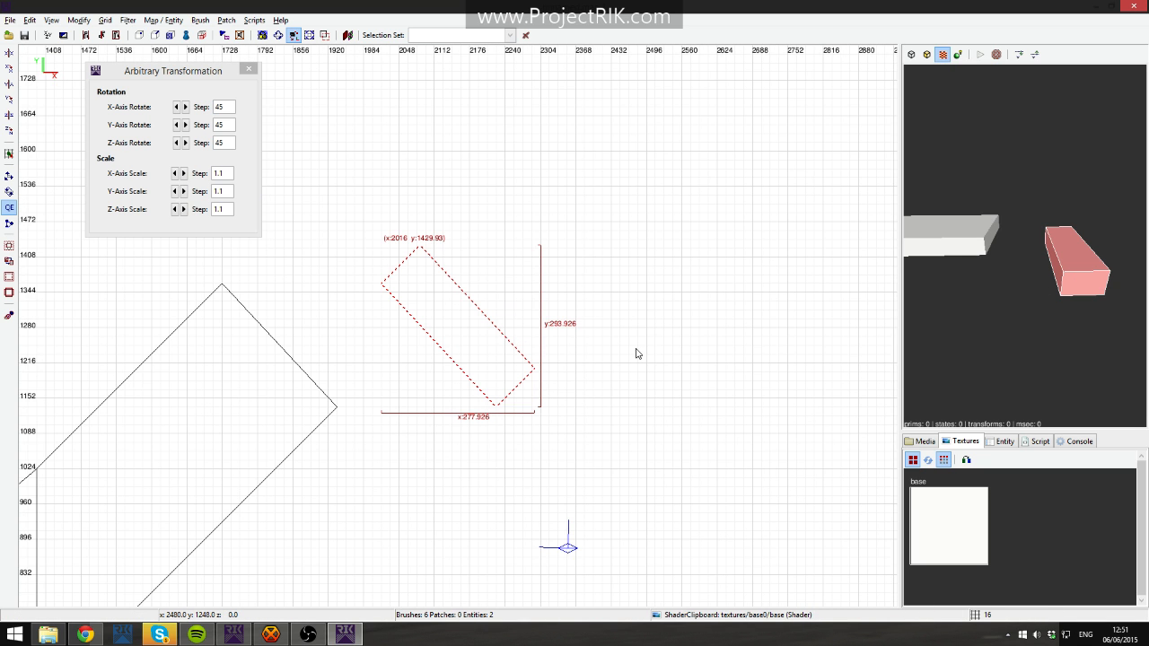
key(v)
shift+drag(386, 212, 438, 268)
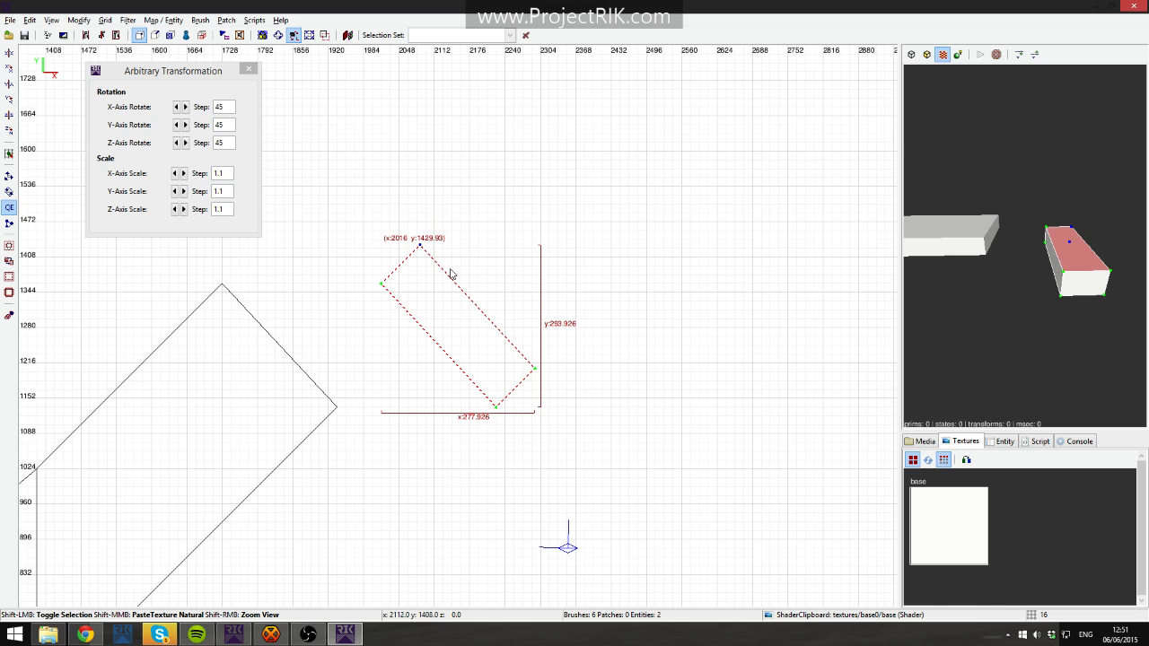
shift+drag(510, 331, 555, 392)
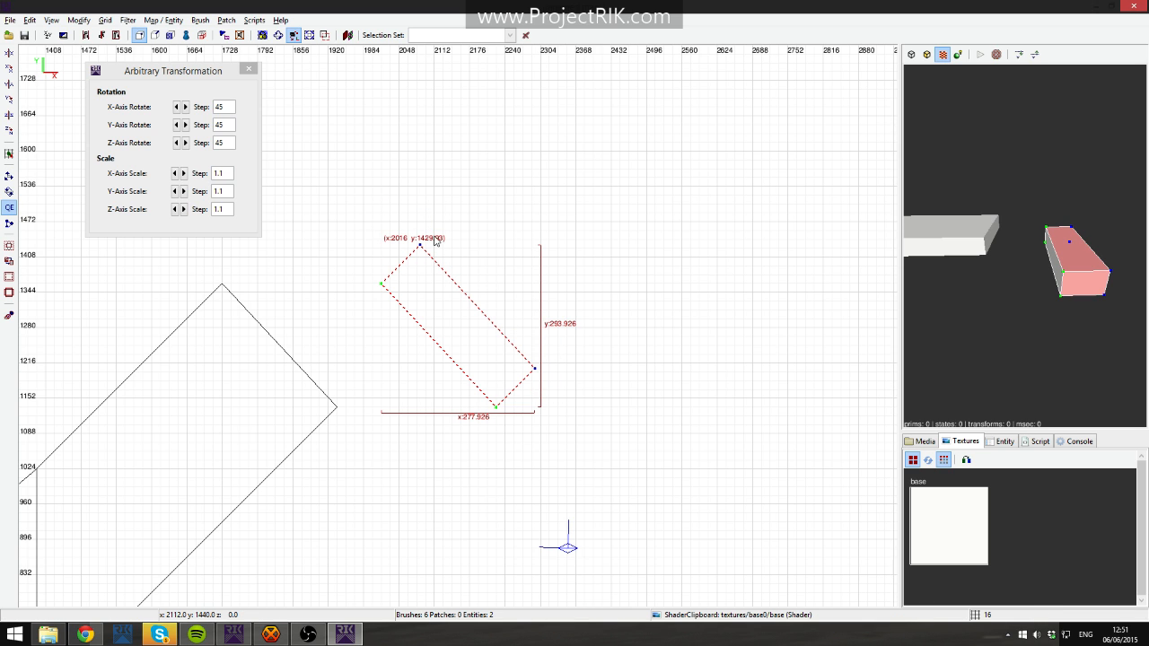
key(ctrl+Tab)
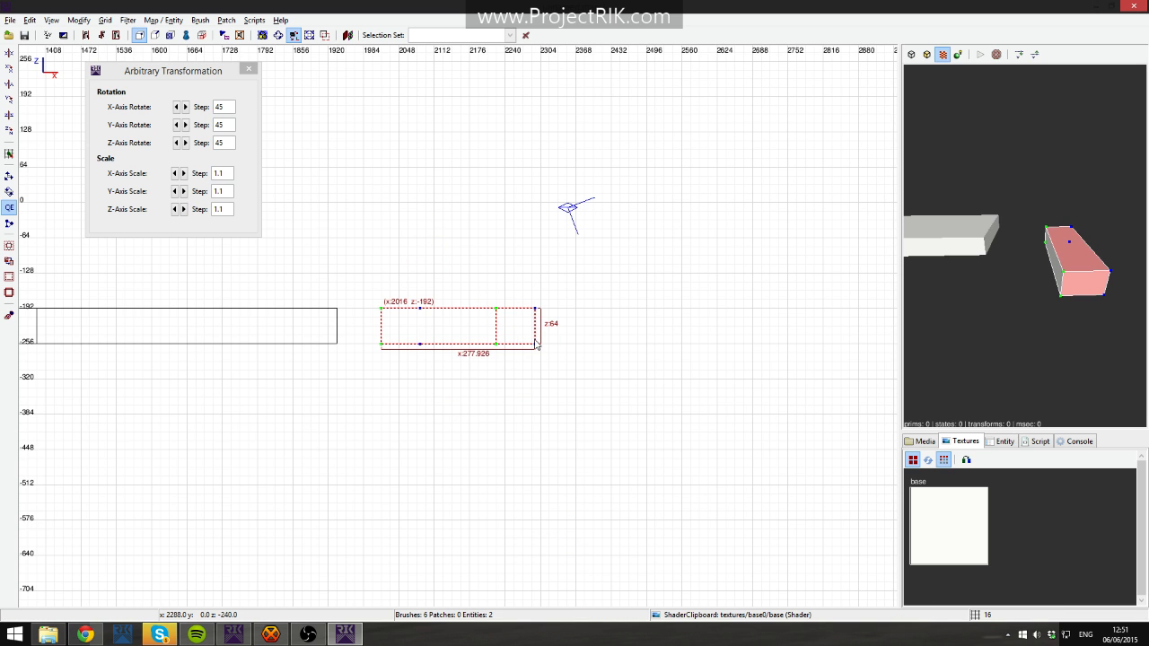
key(ctrl+Tab)
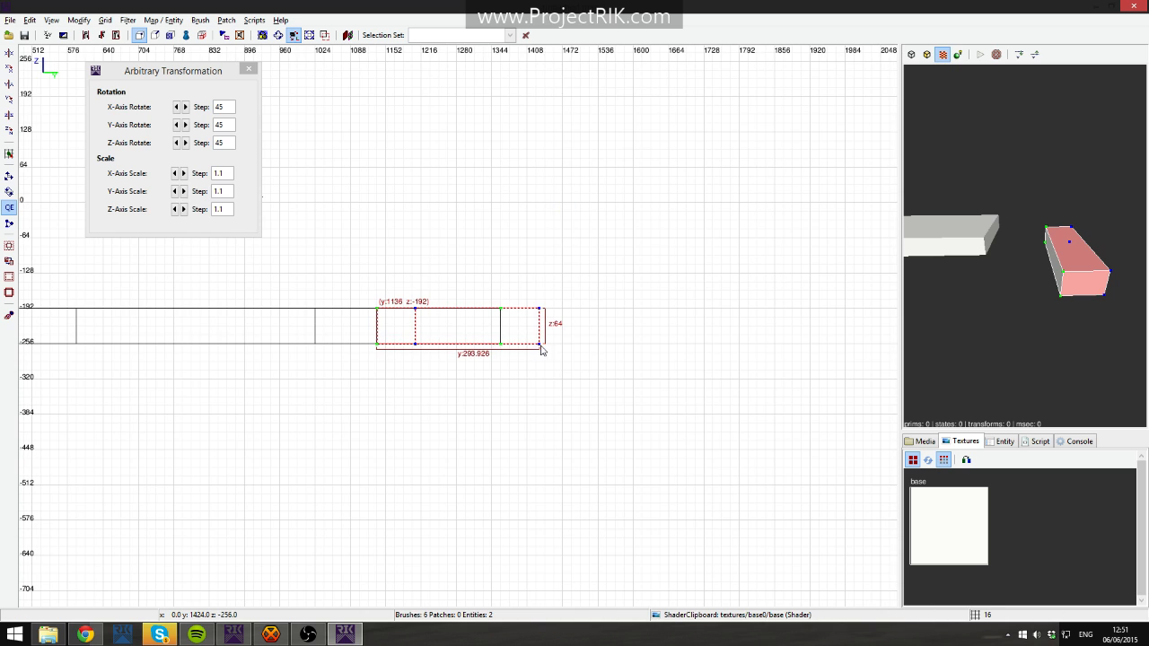
drag(542, 349, 541, 328)
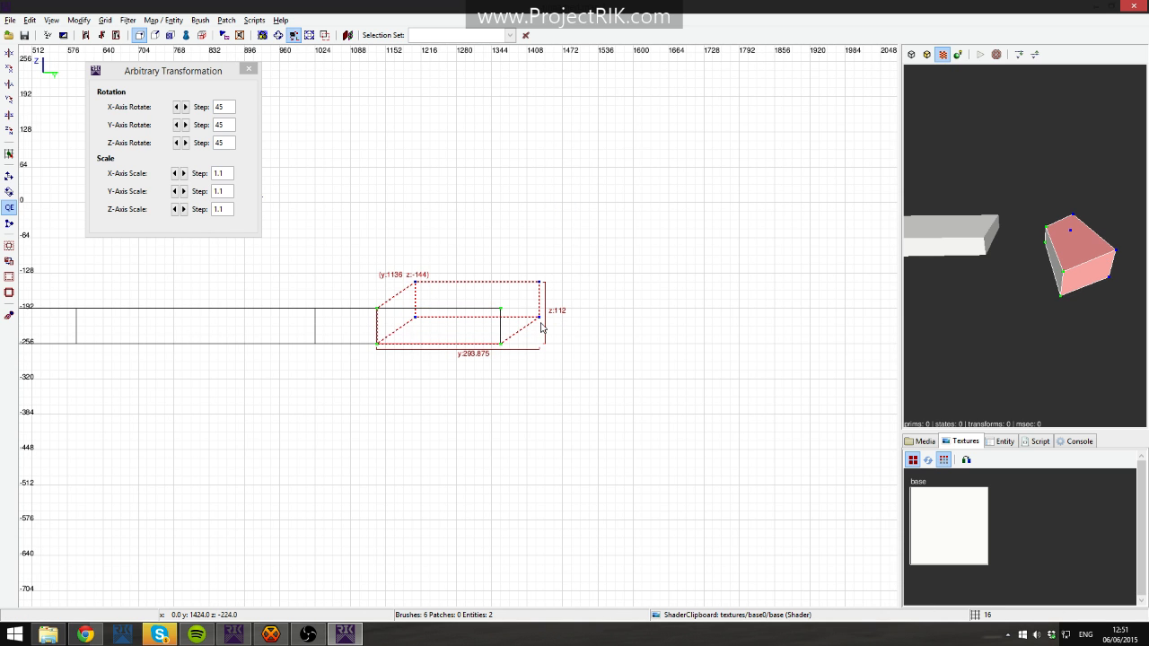
Leave vertex editing and move the sloped piece back beside the diagonal strip's far end, at x 1744.
right_click(1024, 246)
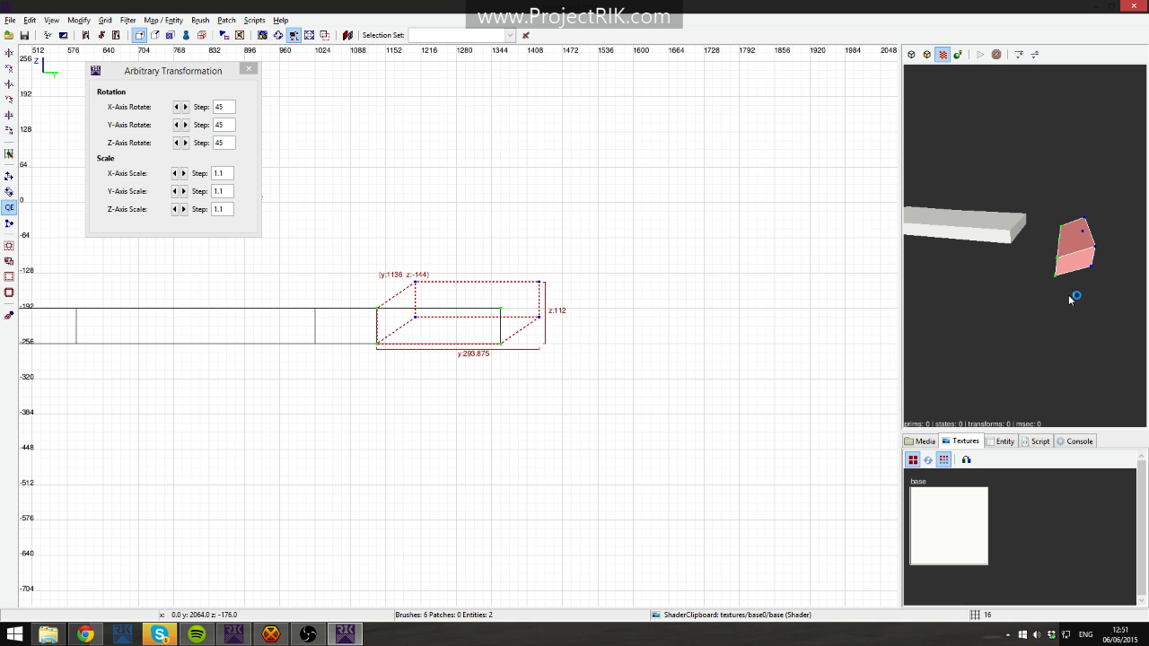
key(ctrl+Tab)
right_drag(576, 369, 643, 367)
key(Escape)
key(Escape)
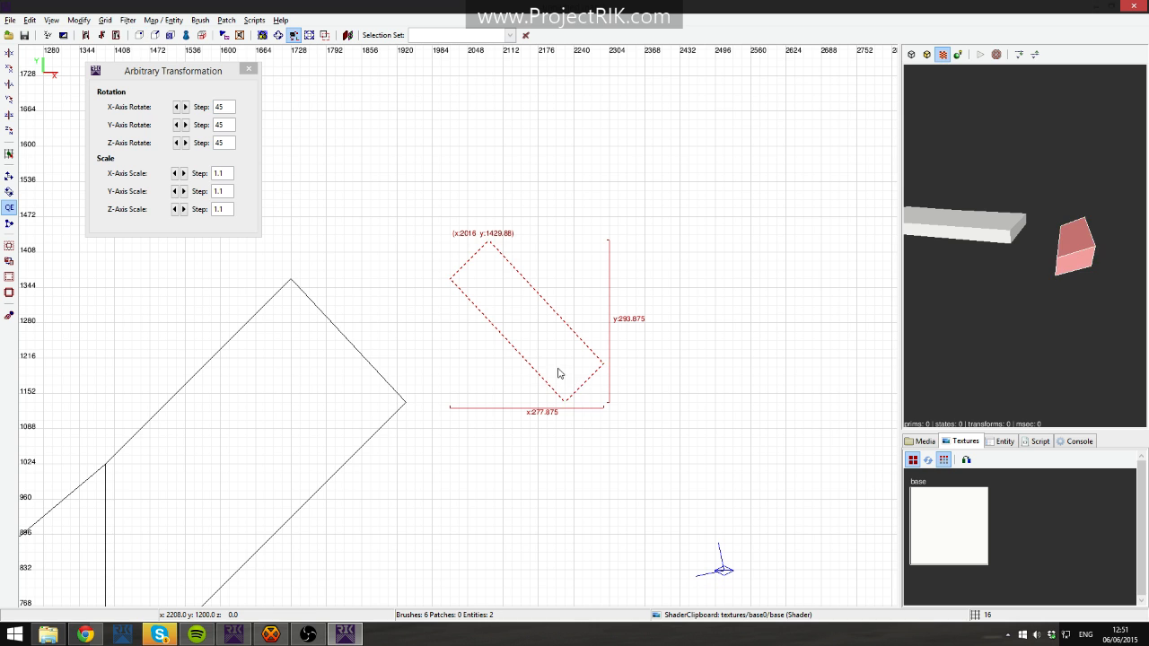
mouse_move(561, 372)
mouse_down()
mouse_move(380, 364)
mouse_move(405, 377)
mouse_up()
scroll(409, 377, down, 3)
right_drag(462, 359, 620, 192)
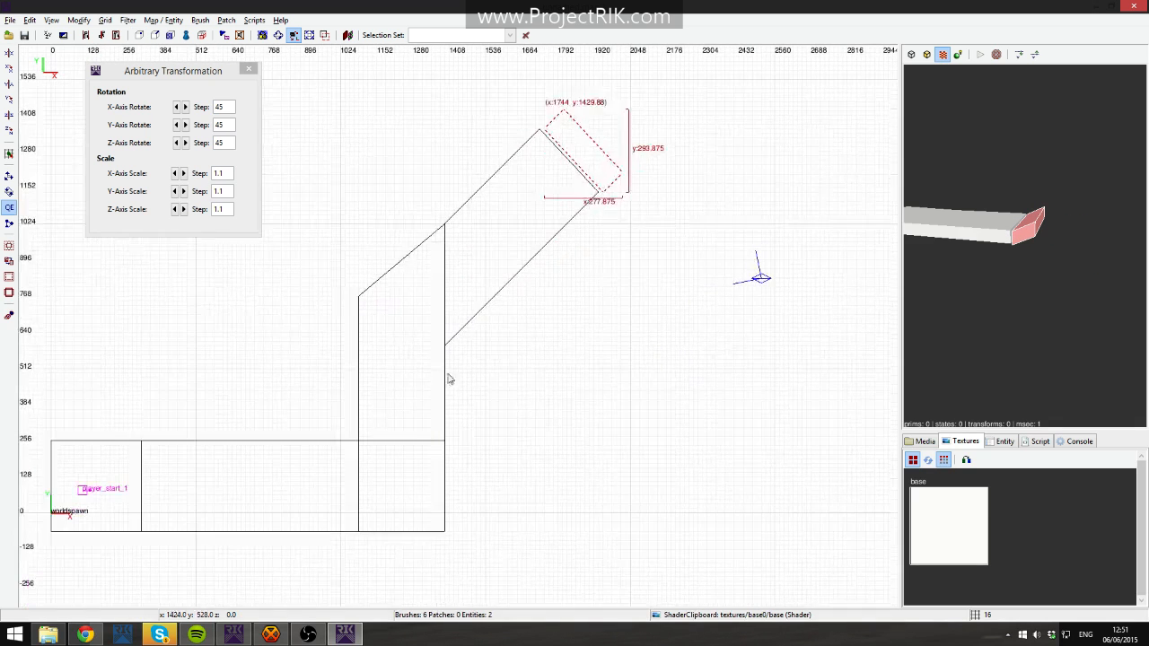
Undo the angled-path edits back to the uncut rectangular side branch, and delete the remaining diagonal strip.
key(BackSpace)
shift+click(511, 237)
key(BackSpace)
key(ctrl+z)
key(ctrl+z)
key(ctrl+z)
key(ctrl+z)
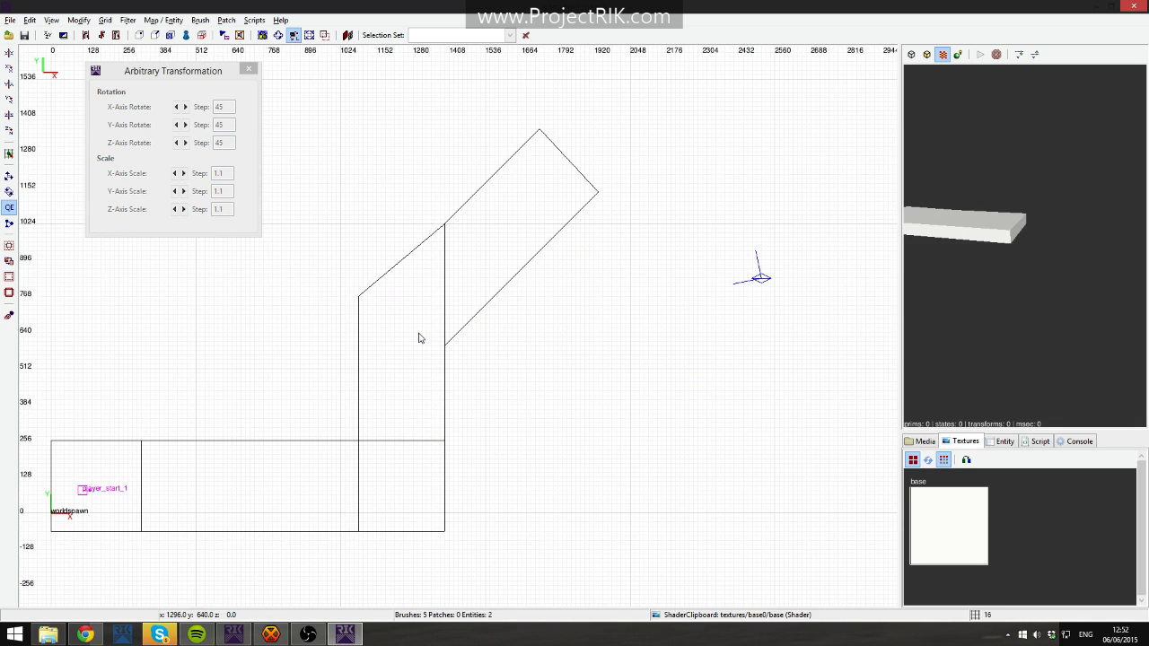
key(ctrl+z)
key(ctrl+z)
key(ctrl+z)
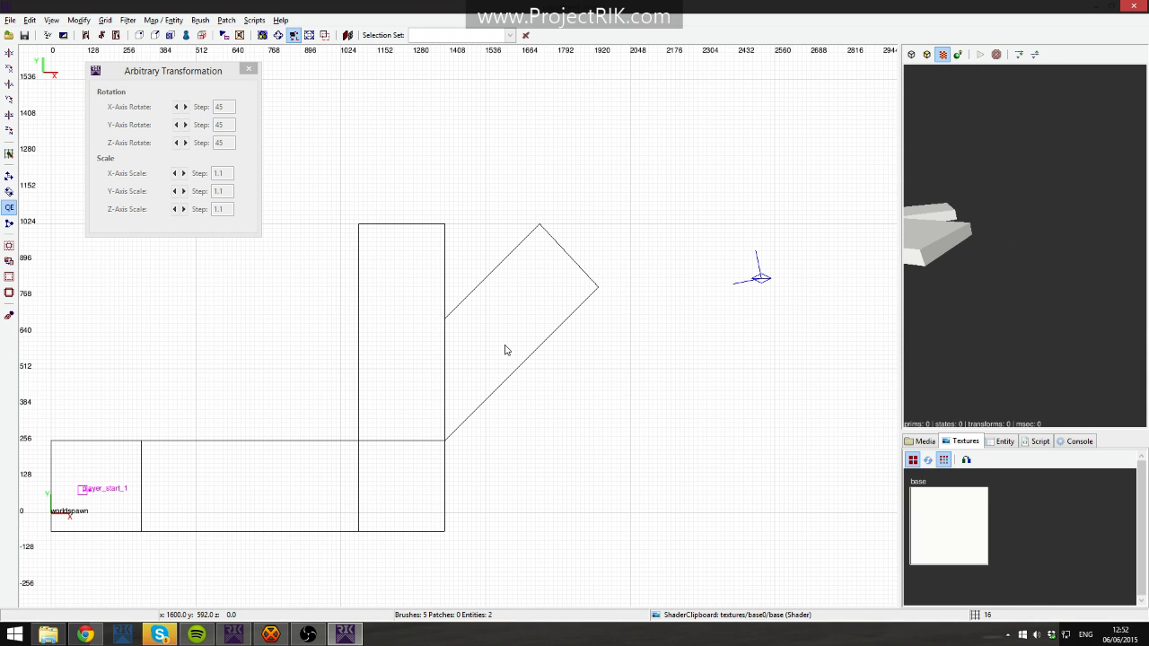
shift+click(536, 320)
key(BackSpace)
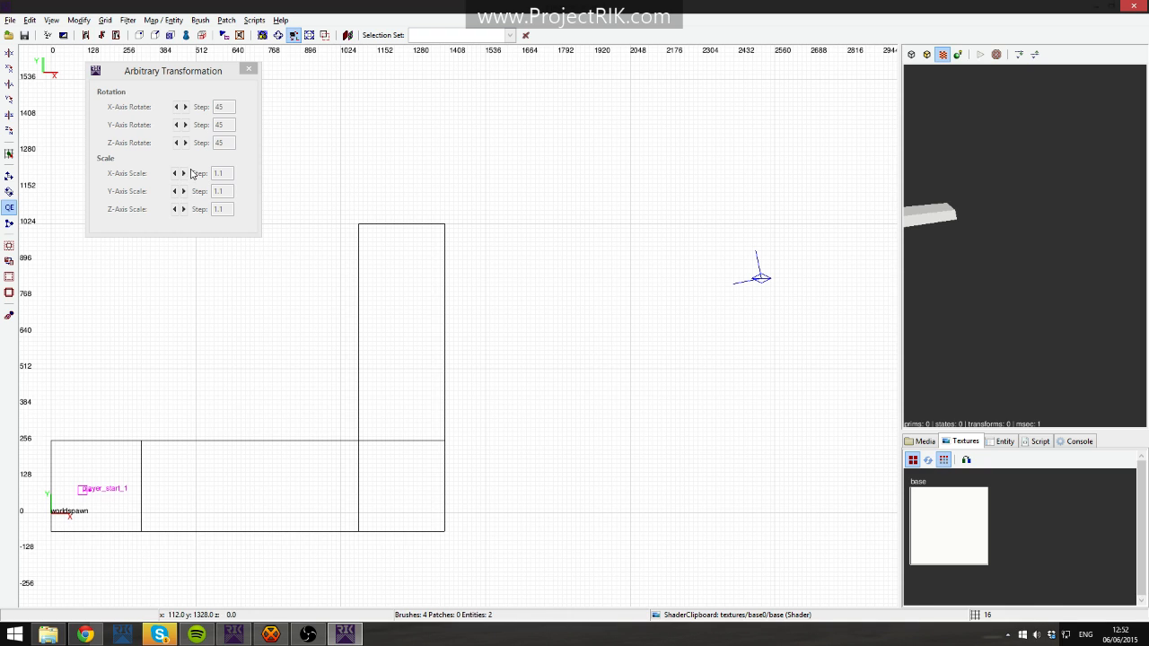
Duplicate the rectangular side branch, move the copy clear of it, and rotate the copy 90 degrees about the Z axis.
shift+click(405, 261)
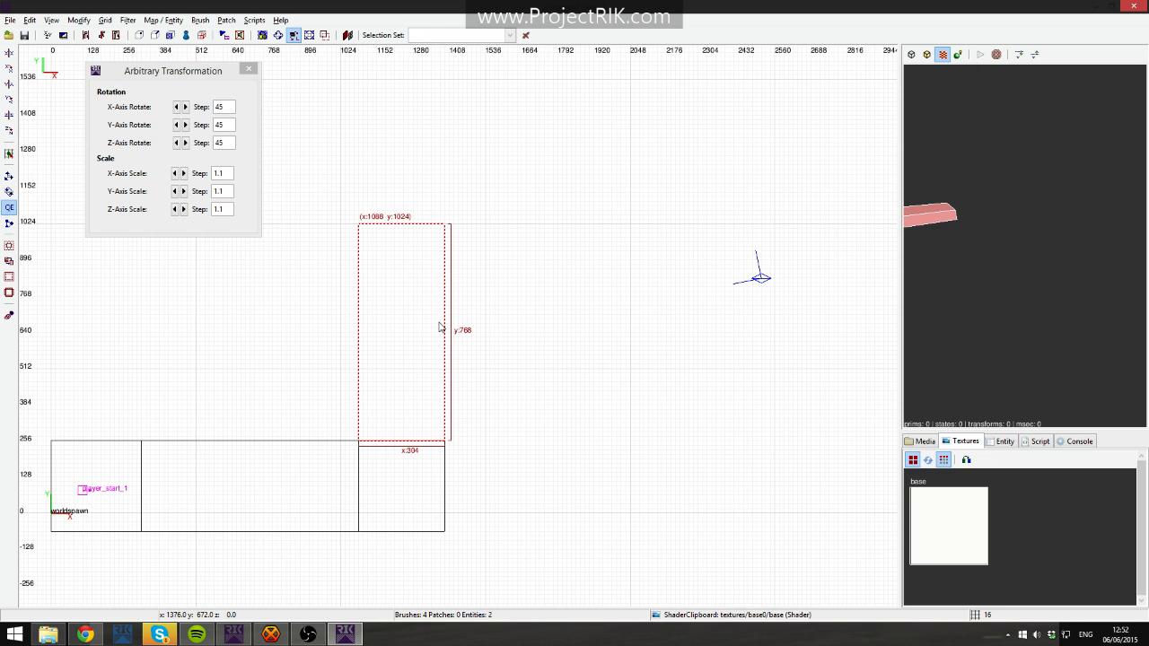
key(space)
mouse_move(420, 324)
mouse_down()
mouse_move(620, 317)
mouse_move(567, 297)
mouse_up()
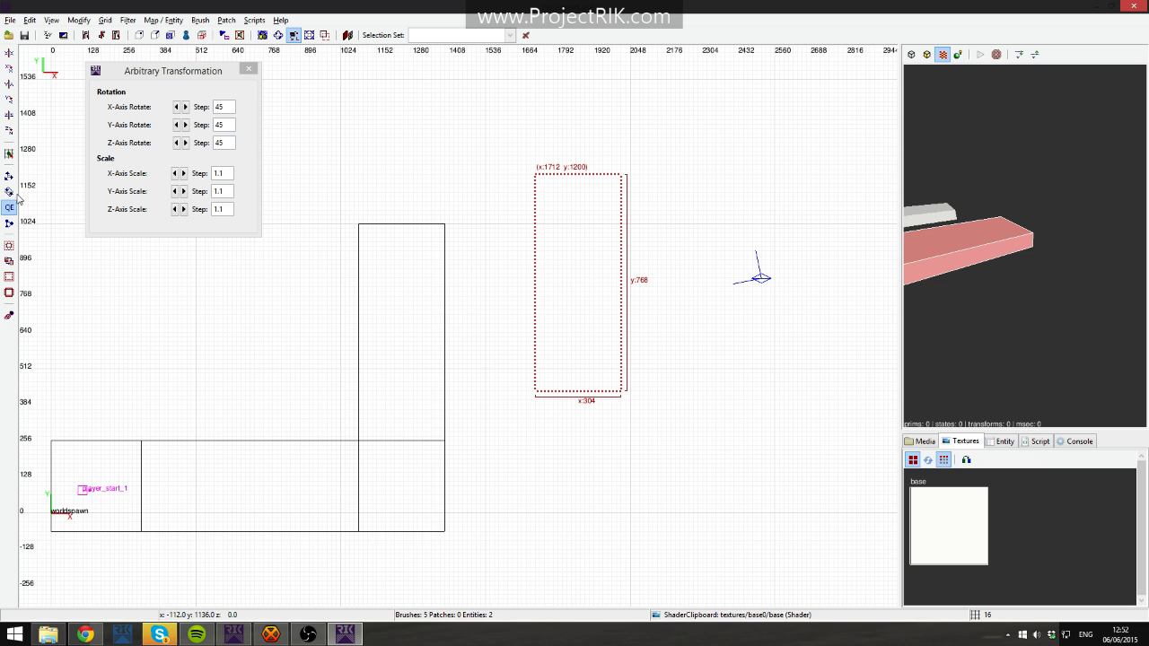
click(9, 129)
Place the rotated copy flush against the side branch's upper end at x 1392, y 1024, and shorten it to 464 units.
mouse_move(525, 274)
mouse_down()
mouse_move(482, 260)
mouse_move(499, 260)
mouse_up()
scroll(501, 261, up, 6)
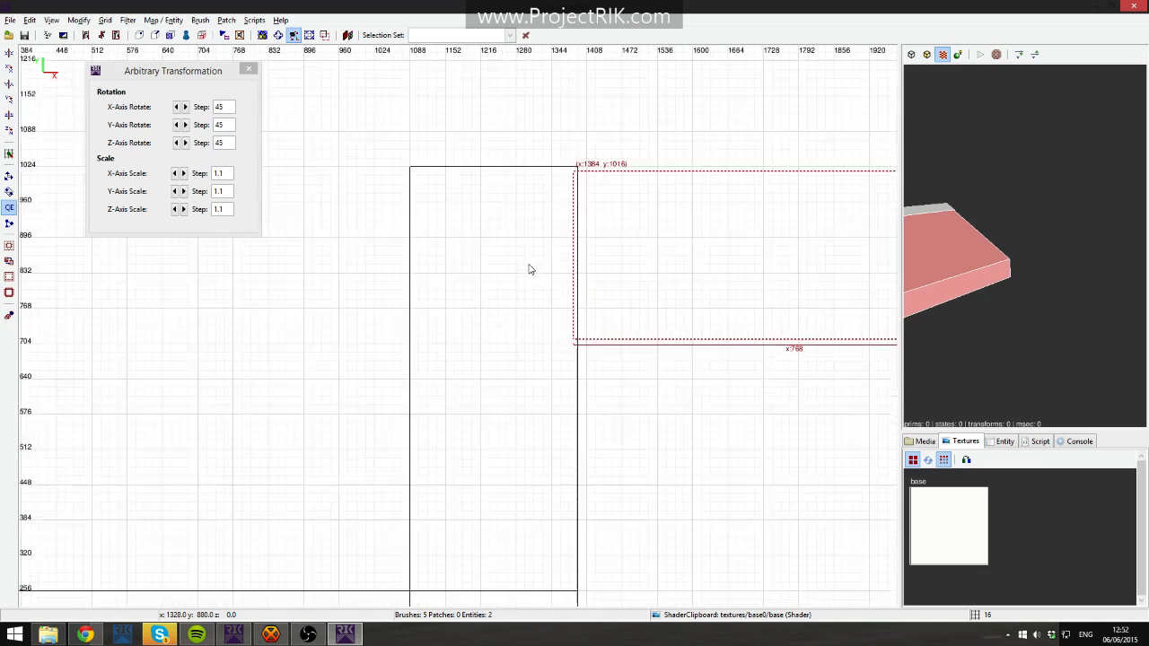
mouse_move(490, 305)
mouse_down()
mouse_move(528, 321)
mouse_move(487, 310)
mouse_move(493, 289)
mouse_move(483, 291)
mouse_up()
key(bracketleft)
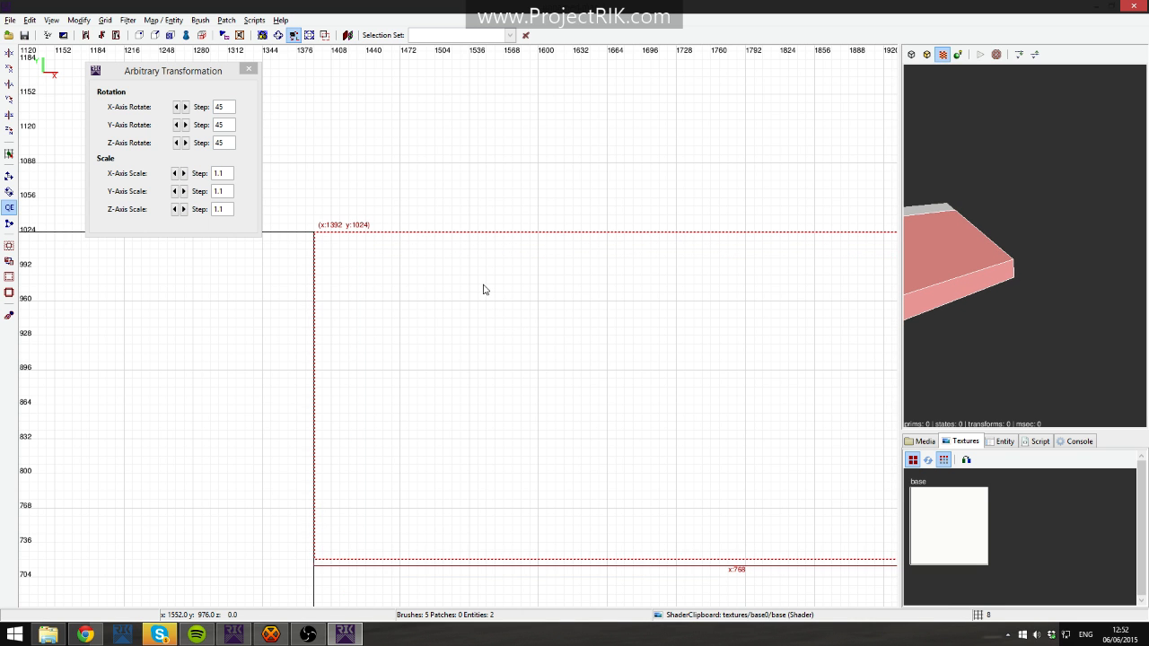
key(bracketright)
scroll(484, 290, down, 3)
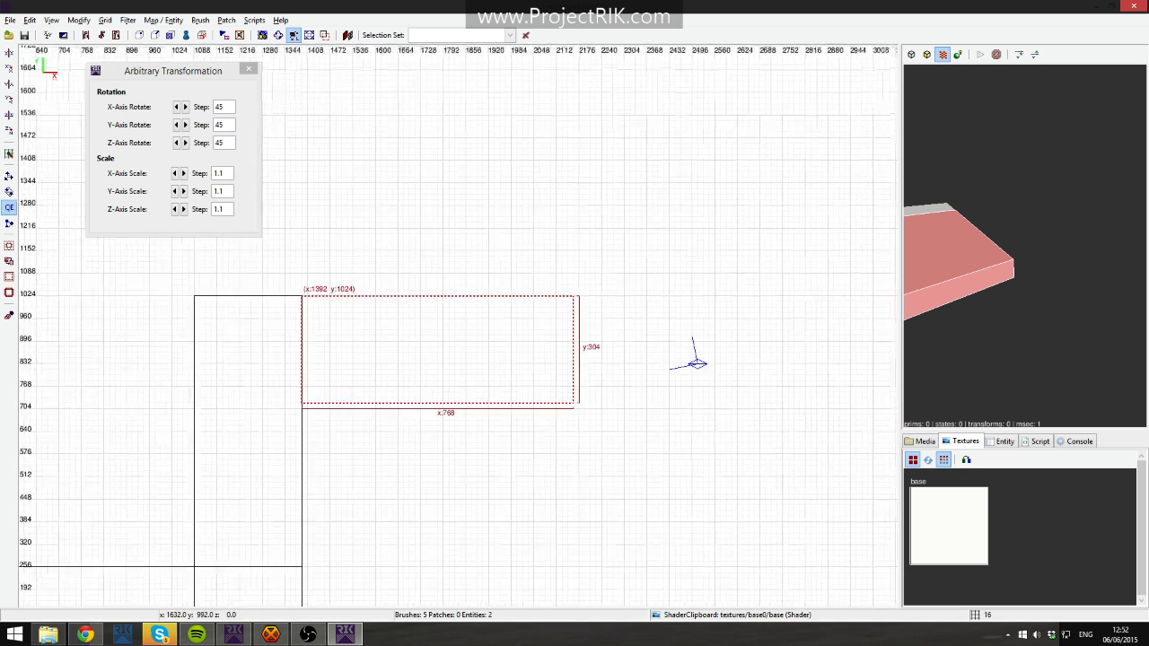
drag(589, 350, 481, 347)
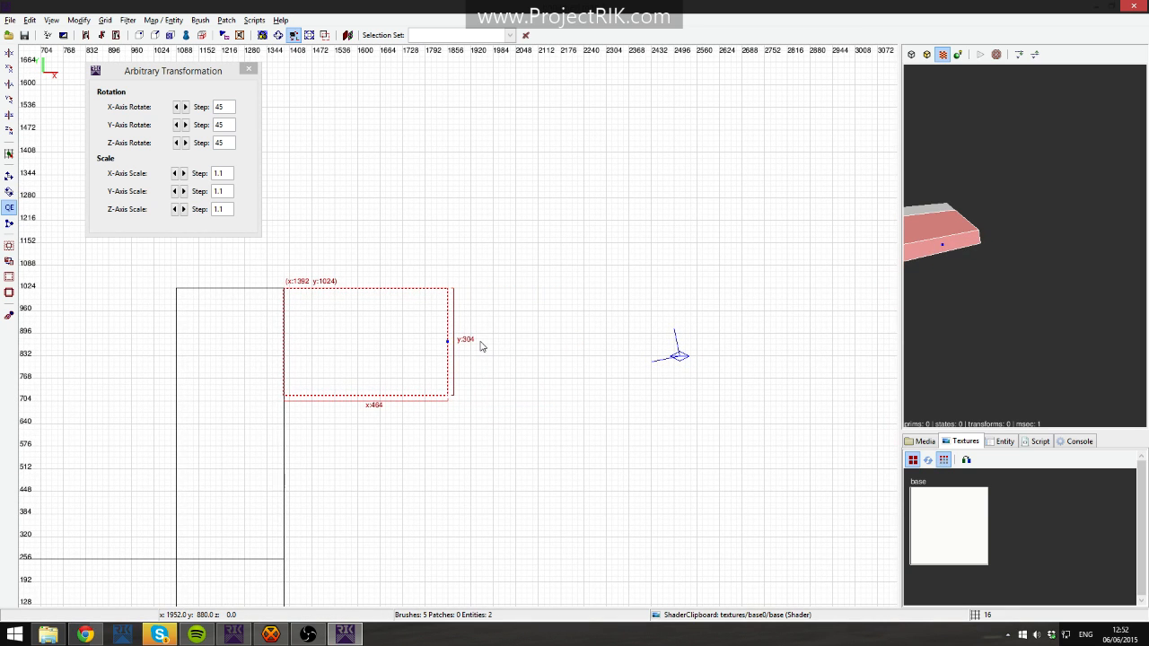
Duplicate the 464-unit piece at its far end and rotate the copy 90 degrees about Z, keeping its corner at x 1856, y 1024.
key(space)
mouse_move(351, 341)
mouse_down()
mouse_move(539, 351)
mouse_move(514, 340)
mouse_up()
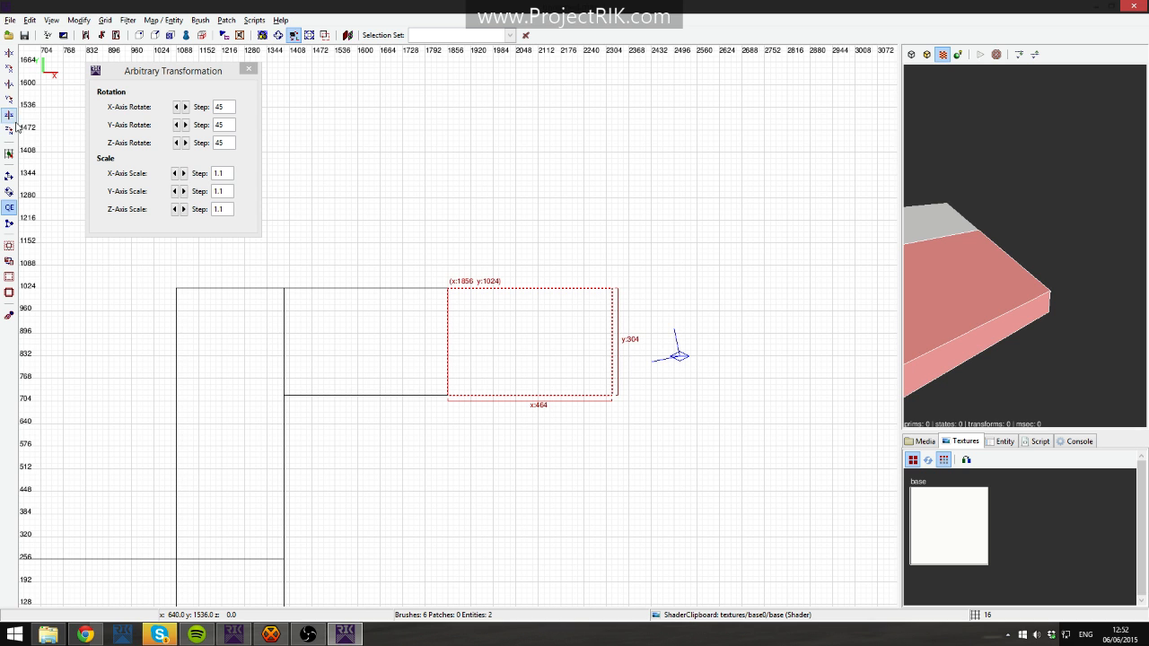
click(9, 130)
mouse_move(513, 333)
mouse_down()
mouse_move(497, 360)
mouse_move(504, 353)
mouse_up()
Lengthen the rotated copy downward to 1088 units, ending at y -64 level with the starting path's lower edge.
right_drag(503, 353, 469, 123)
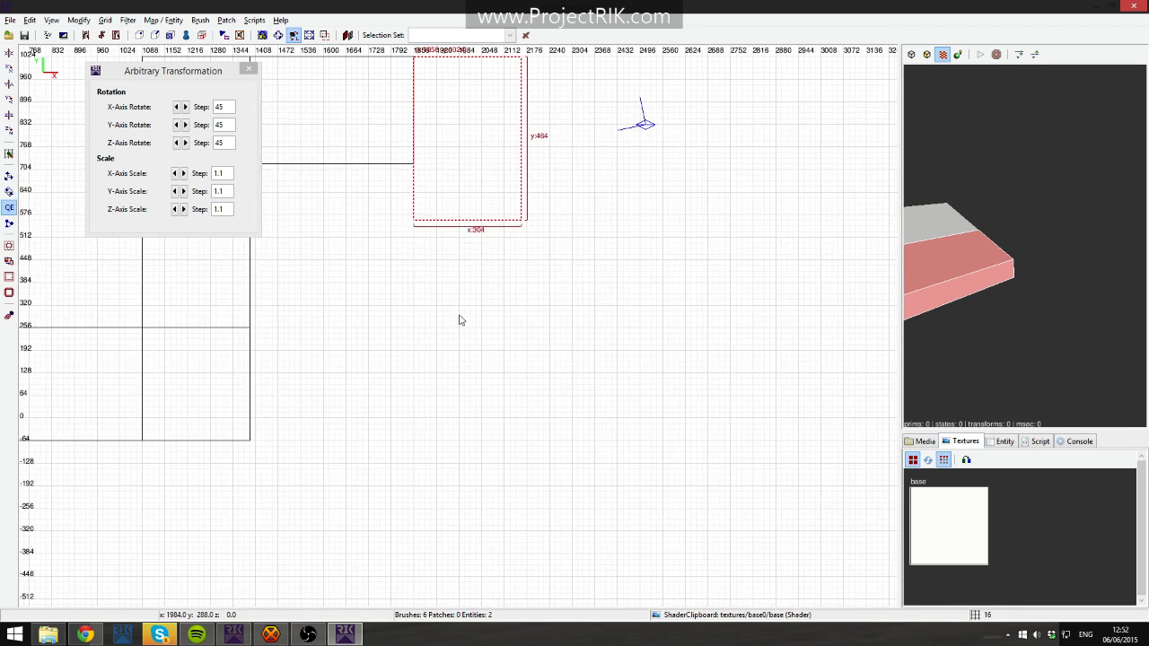
drag(458, 320, 474, 541)
right_drag(404, 466, 402, 449)
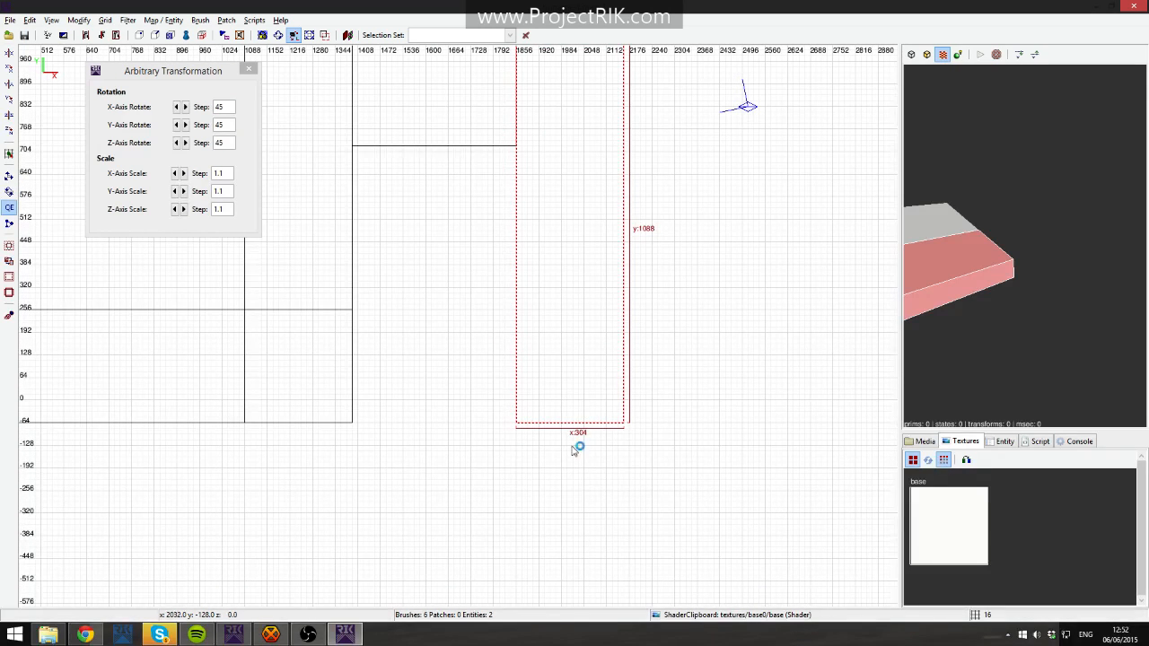
Draw a new 304 by 112 unit brush flush against the long strip's lower end, starting at x 1856, y -64.
key(Escape)
mouse_move(517, 423)
mouse_down()
mouse_move(558, 447)
mouse_move(626, 448)
mouse_up()
right_click(1024, 245)
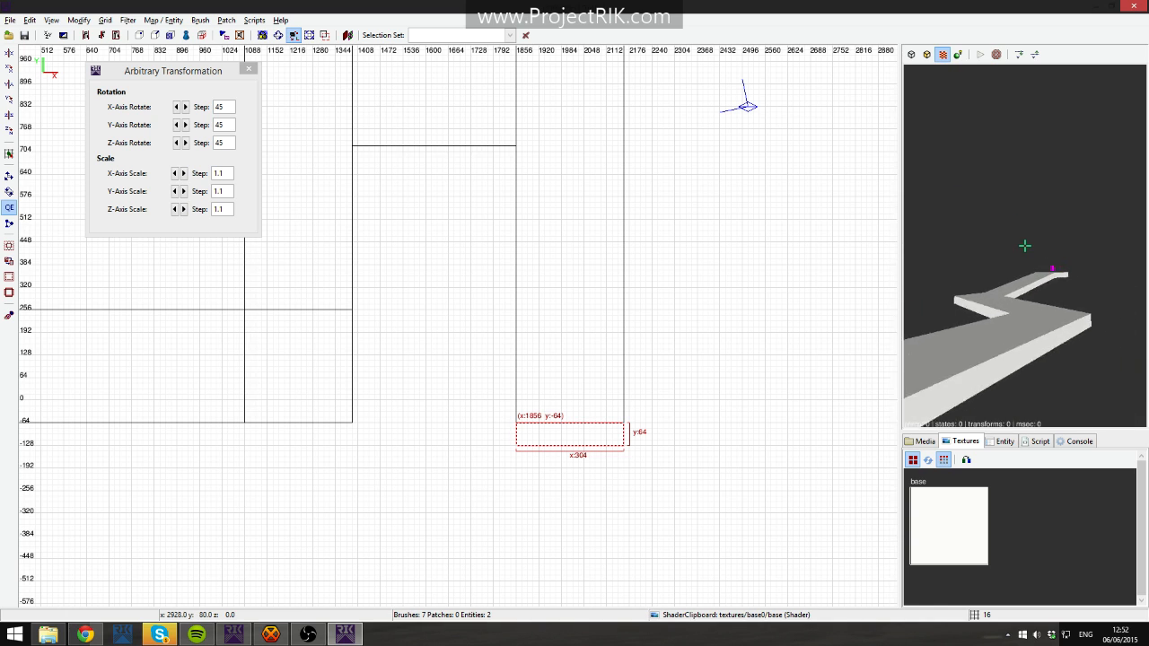
right_click(975, 341)
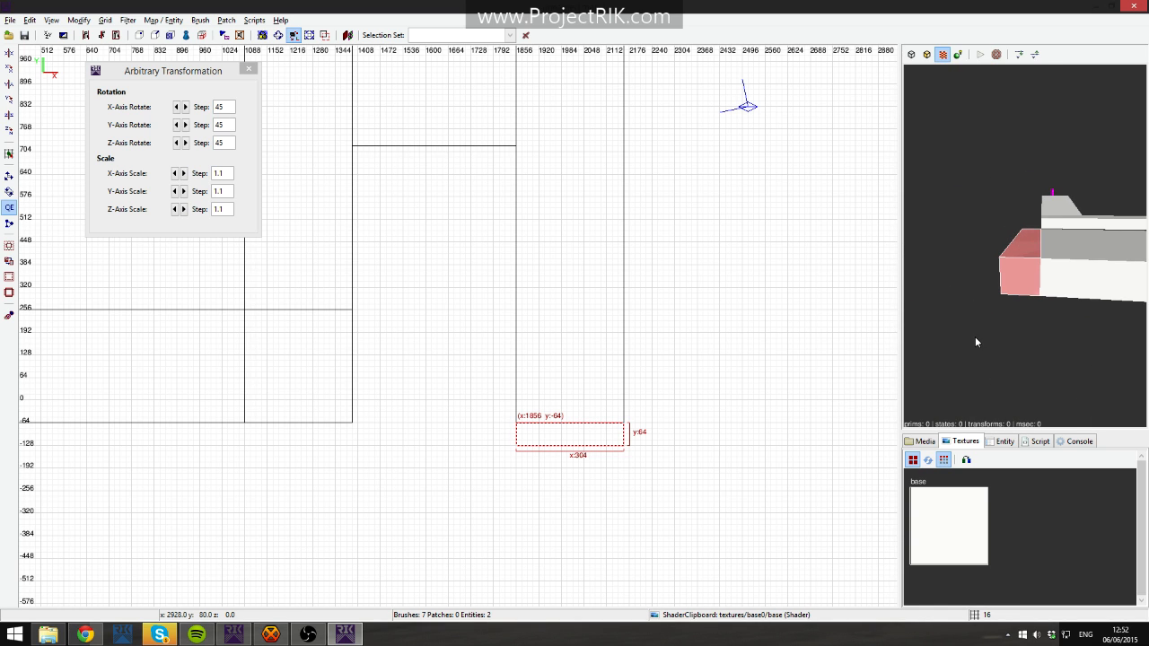
drag(590, 481, 590, 493)
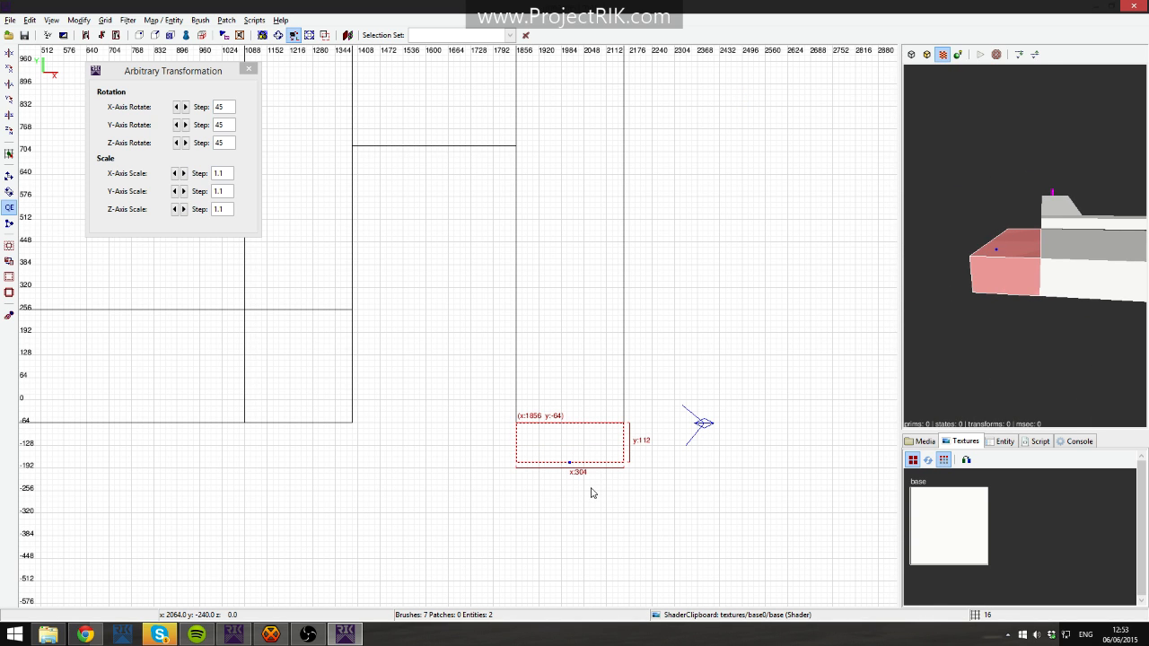
Raise the vertices at the outer end of the new 304 by 112 unit brush by 64 units to form an upward ramp.
right_click(1005, 346)
right_click(1005, 347)
key(ctrl+Tab)
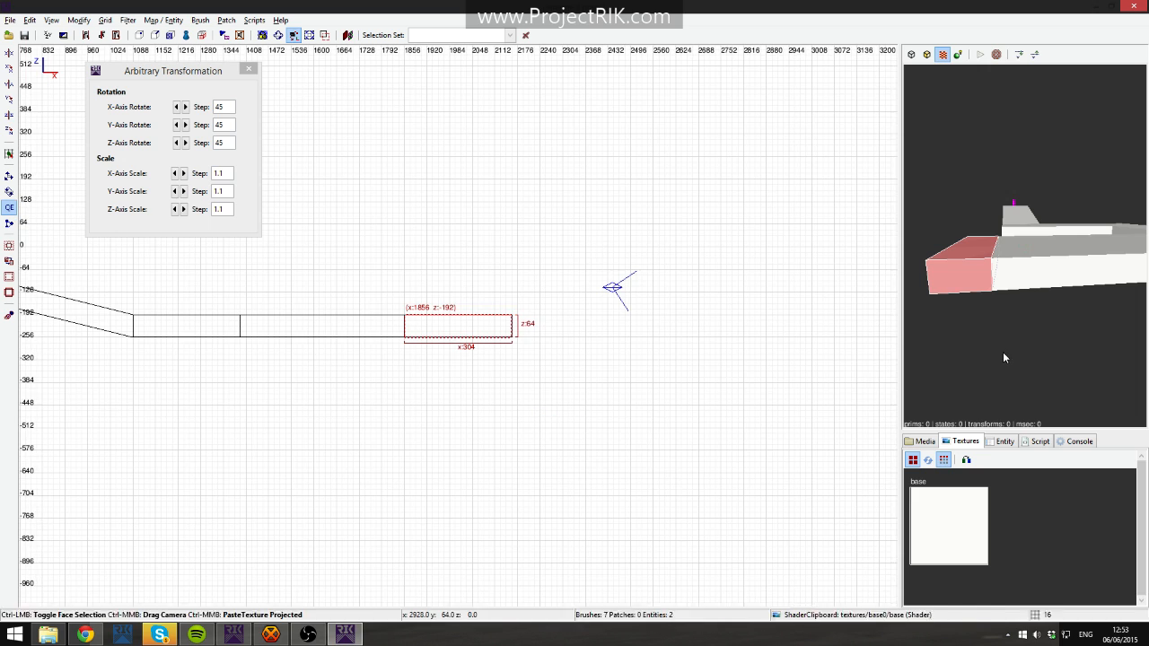
key(v)
shift+drag(494, 285, 532, 357)
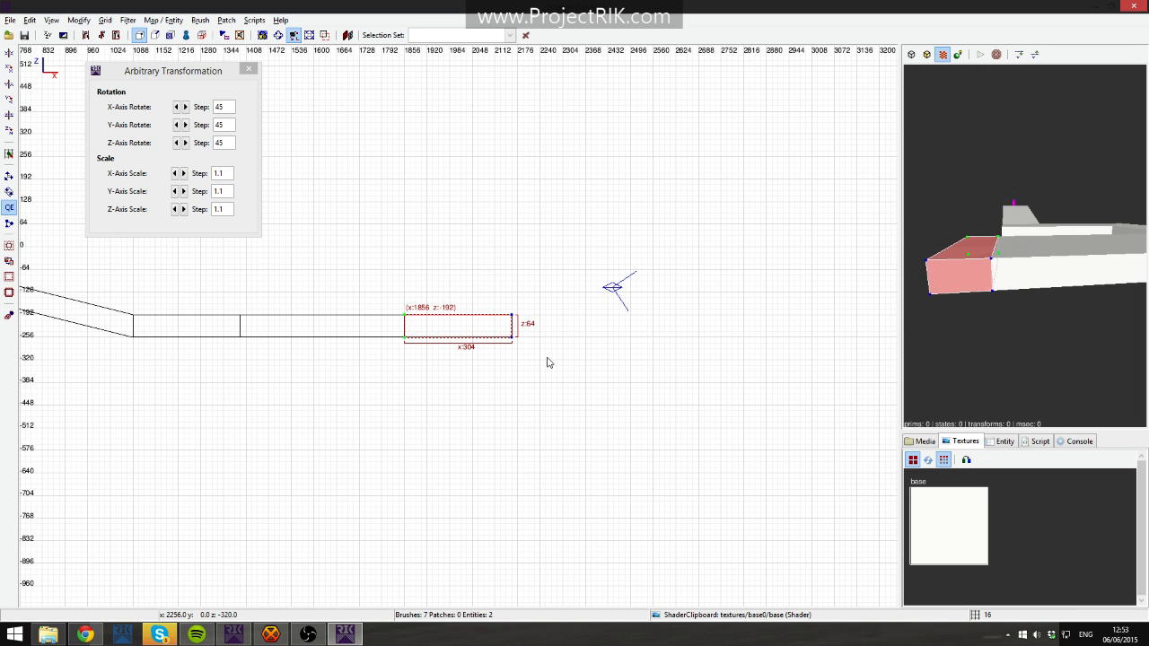
key(ctrl+Tab)
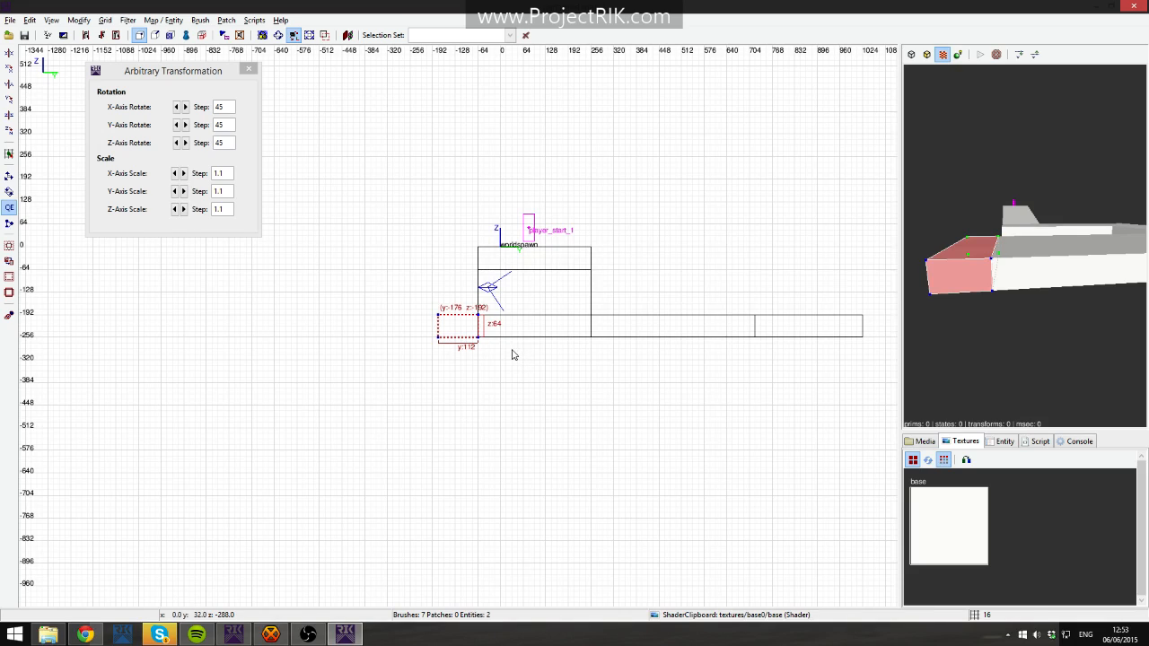
key(Escape)
shift+drag(416, 293, 445, 365)
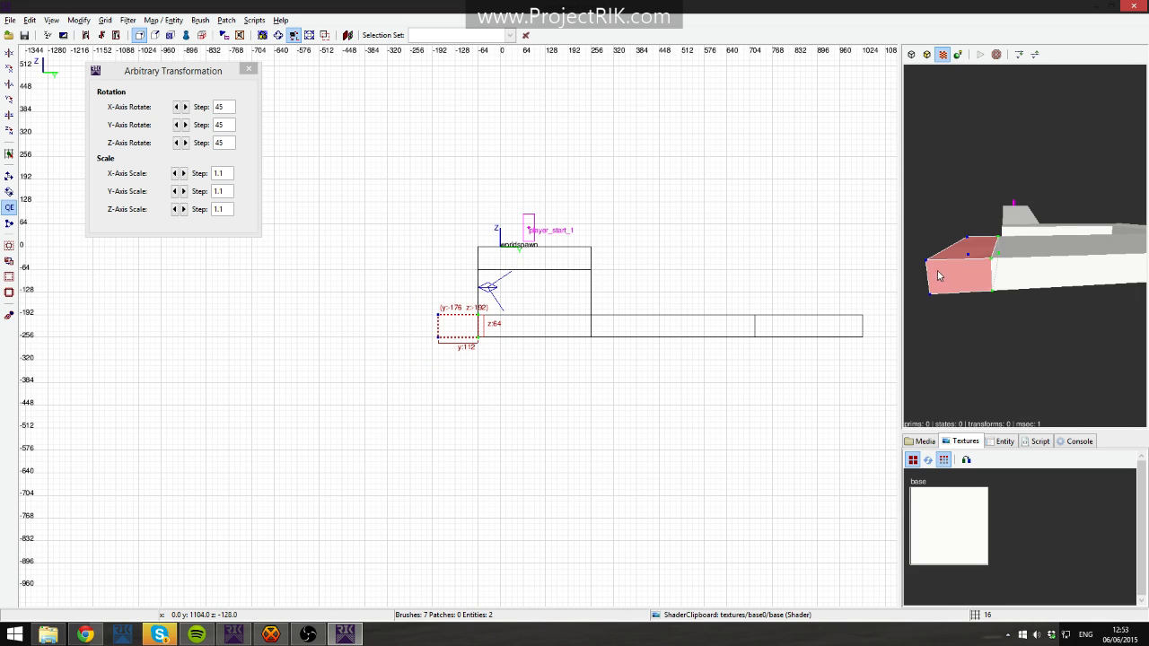
key(alt+Up)
key(alt+Up)
key(alt+Up)
key(alt+Up)
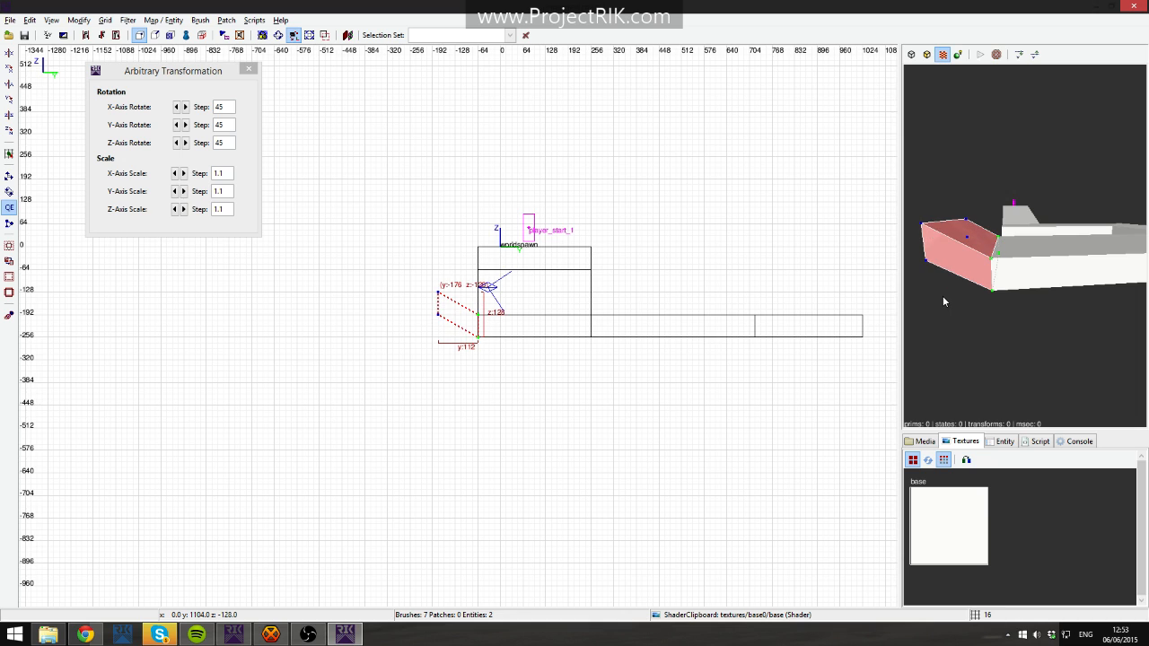
Extend the ramp's raised end to y -192, lower it to z -144, and leave vertex editing.
key(Left)
key(alt+Left)
key(alt+Down)
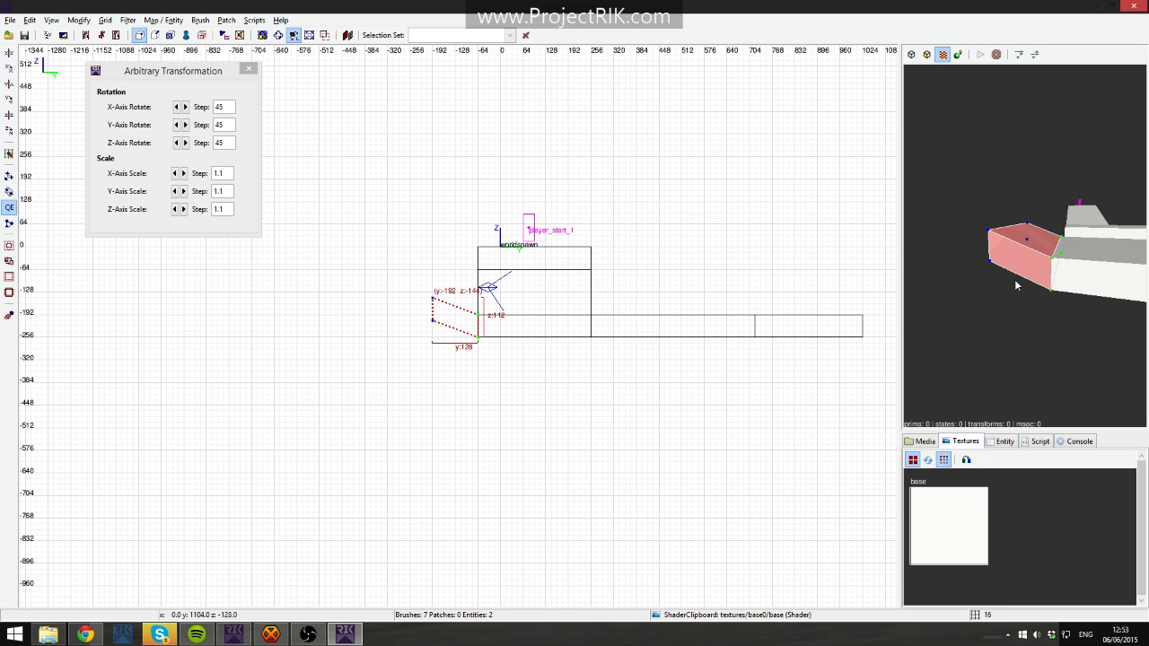
right_click(1025, 246)
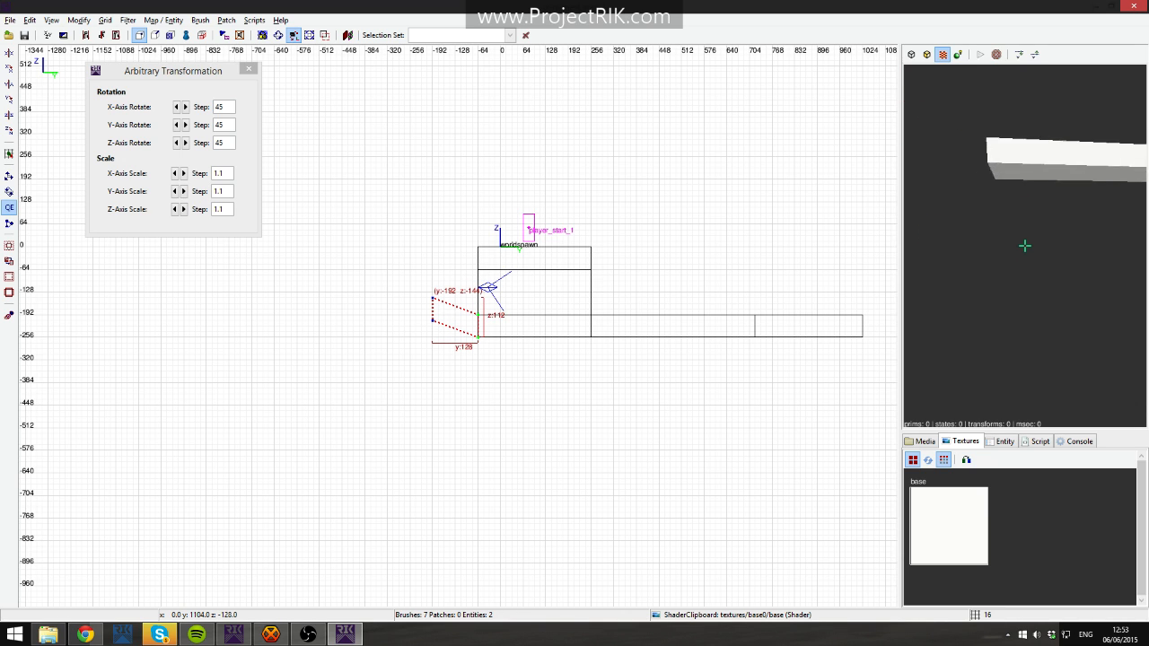
key(Up)
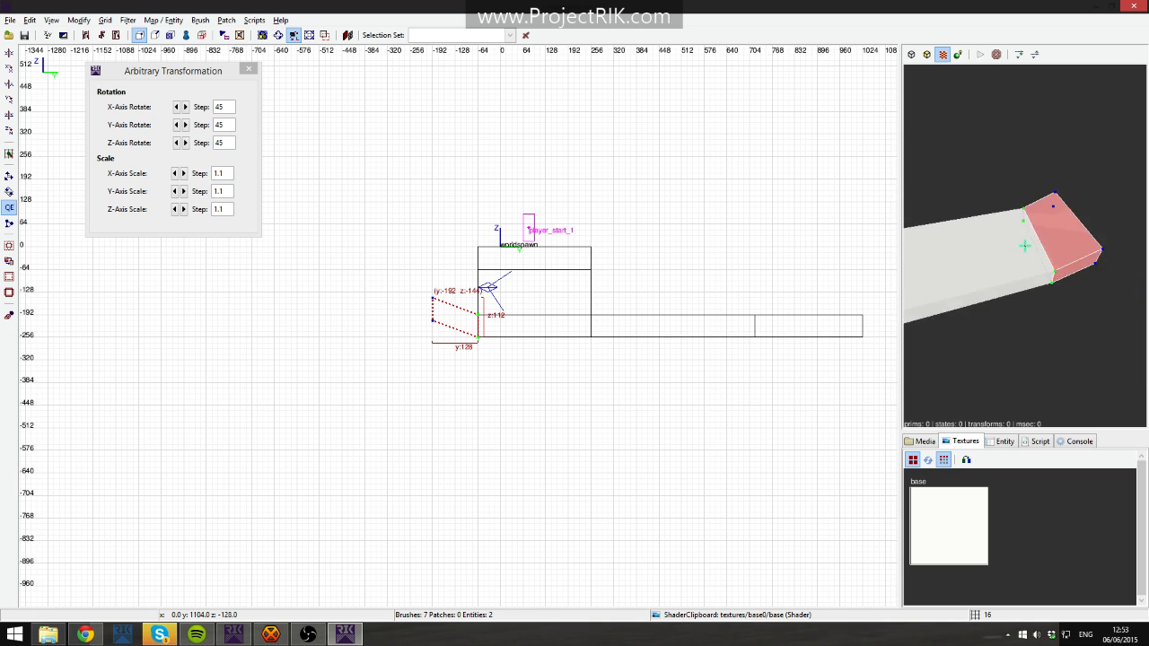
key(Escape)
key(Up)
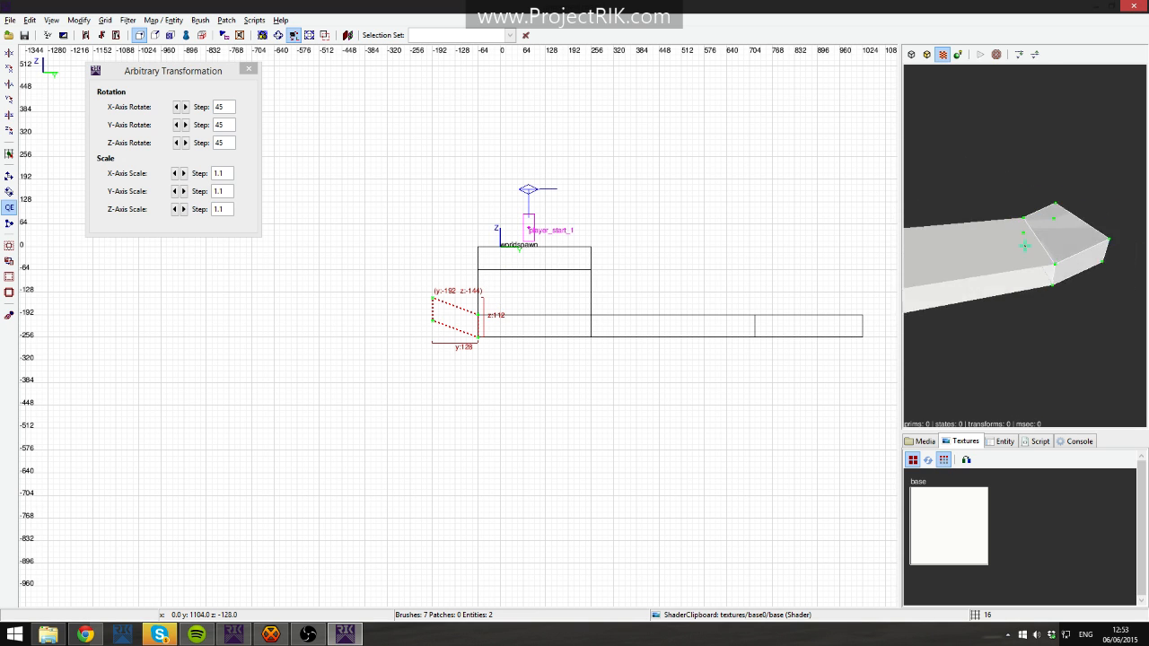
right_click(1025, 246)
key(v)
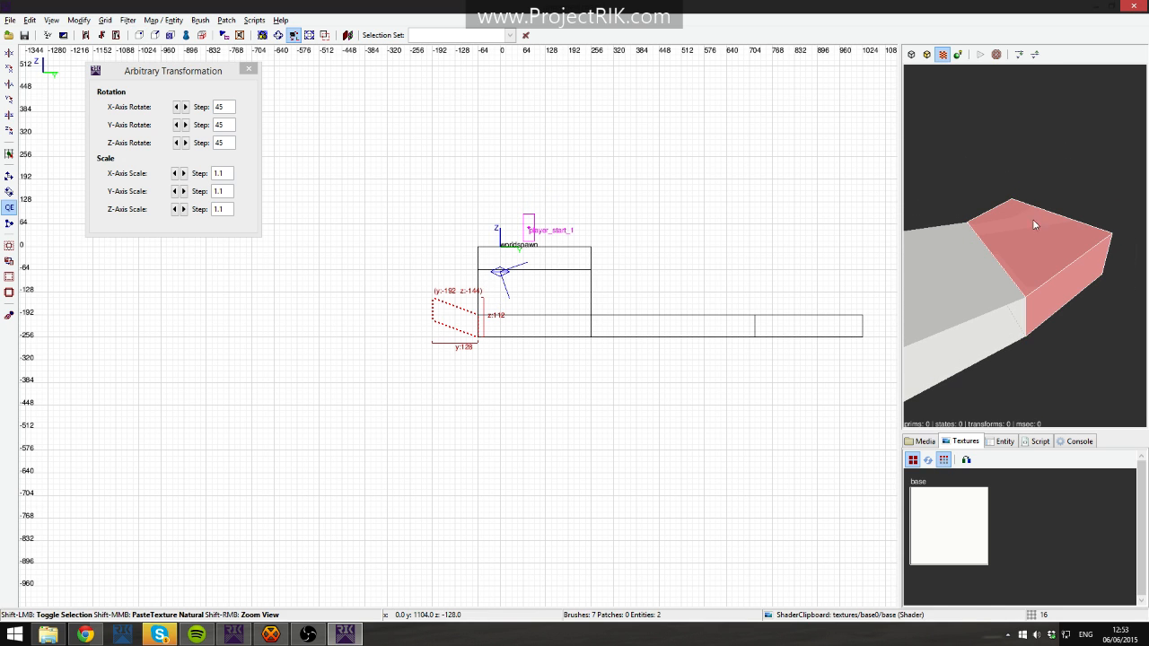
Apply the green_dark texture from the base0 set to the ramp brush.
click(962, 540)
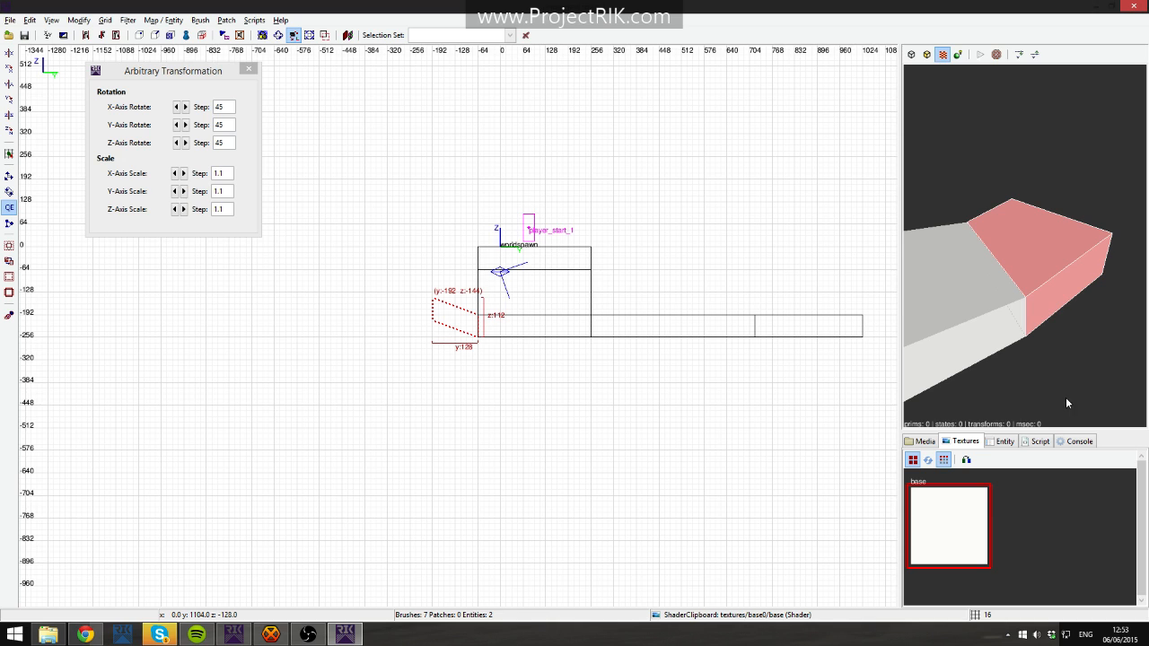
click(929, 440)
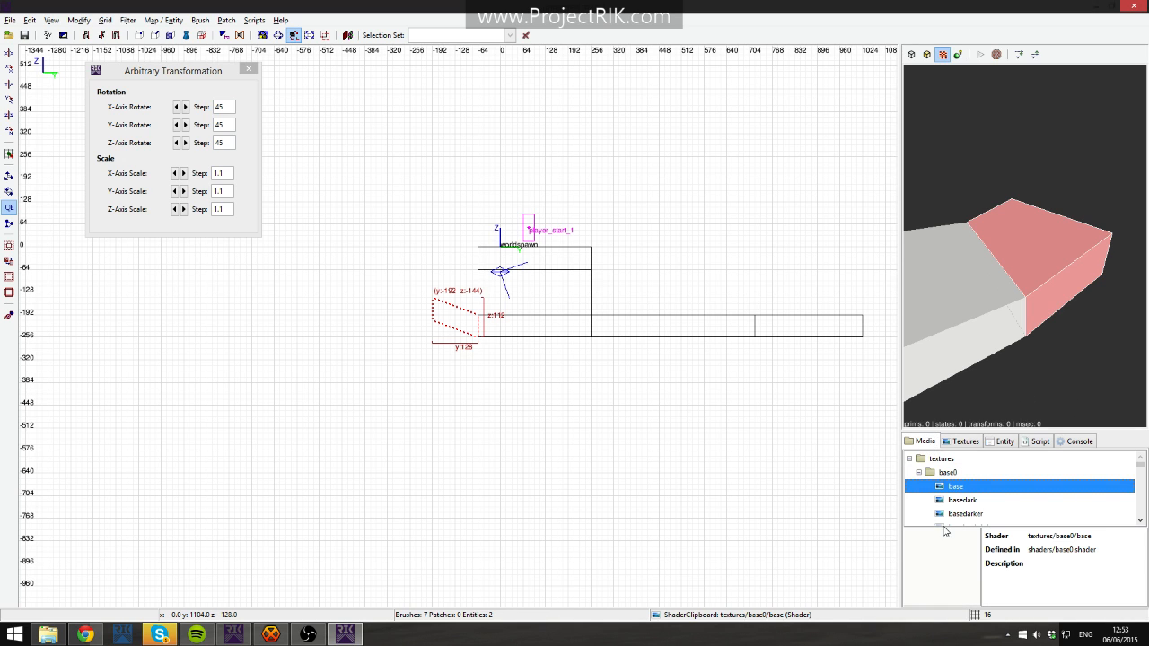
scroll(952, 508, down, 5)
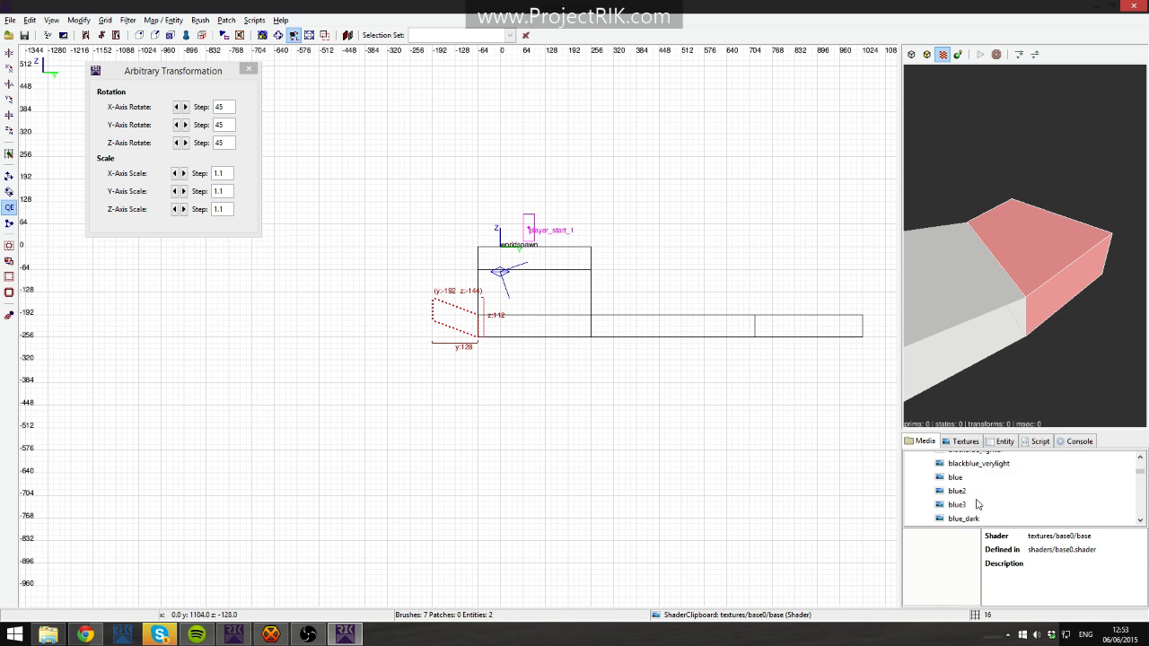
scroll(983, 508, down, 5)
scroll(971, 496, up, 1)
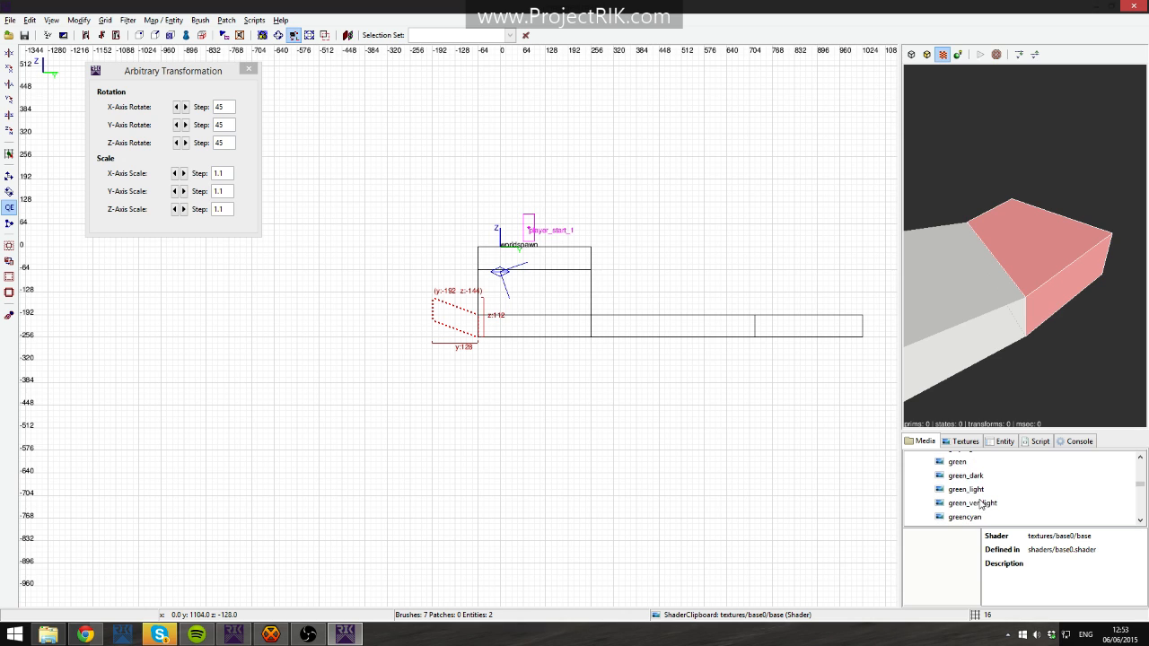
click(964, 476)
right_click(962, 475)
click(1018, 492)
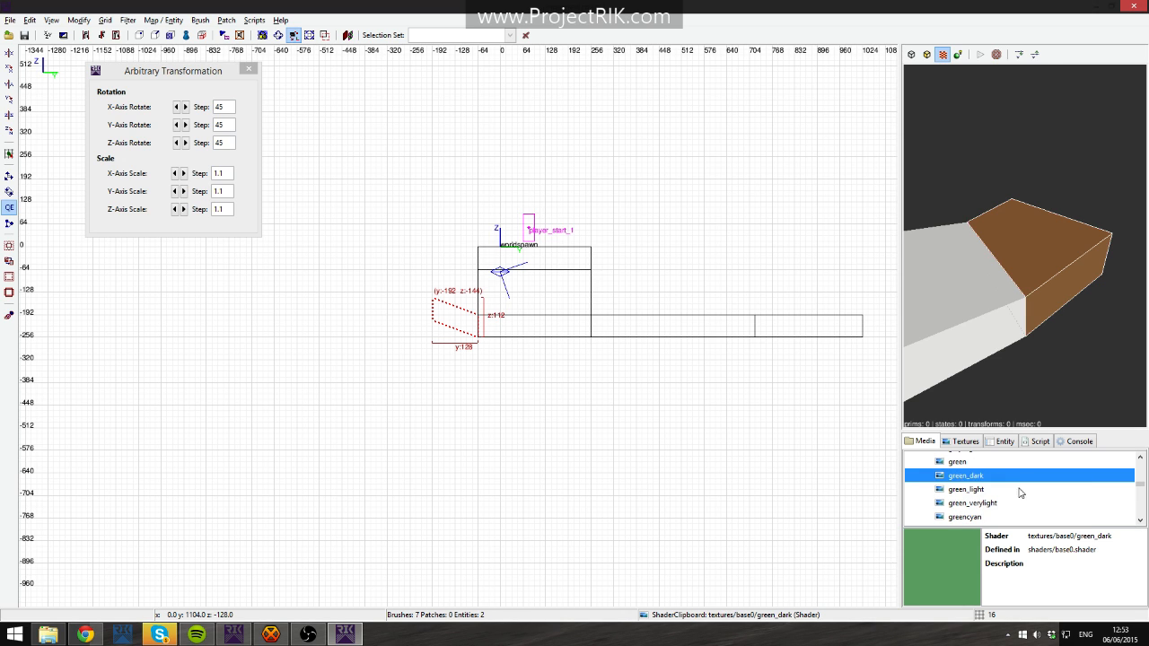
click(972, 441)
Deselect the ramp and examine its new texture in the 3D view.
right_click(1025, 296)
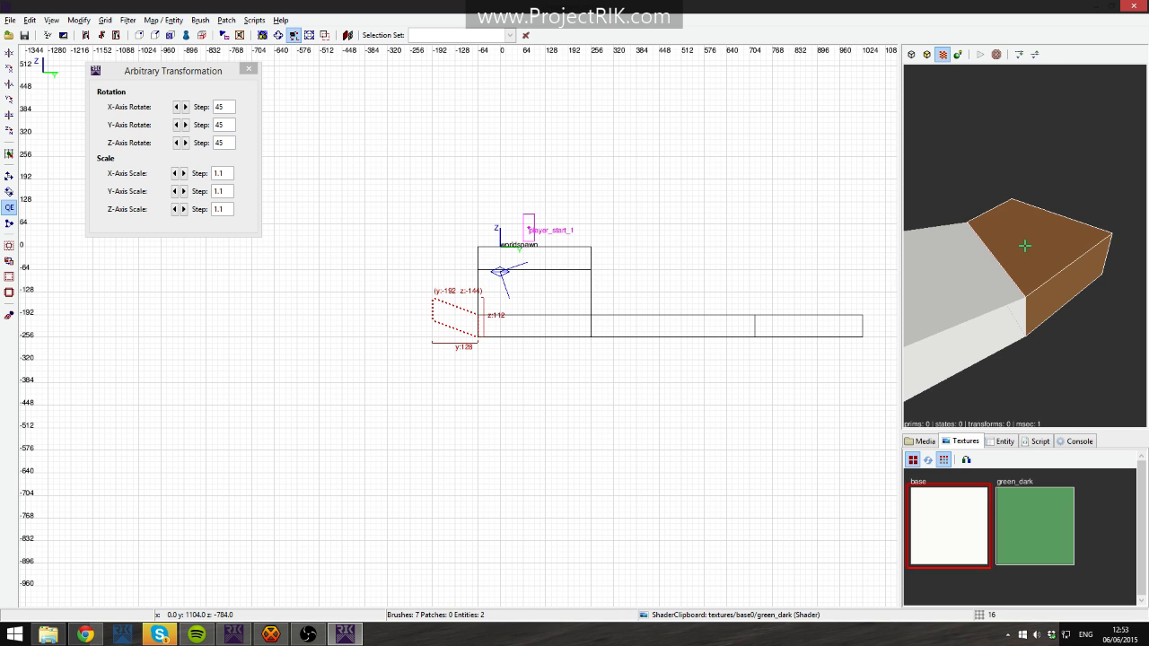
key(Escape)
key(Up)
key(Down)
shift+click(1025, 245)
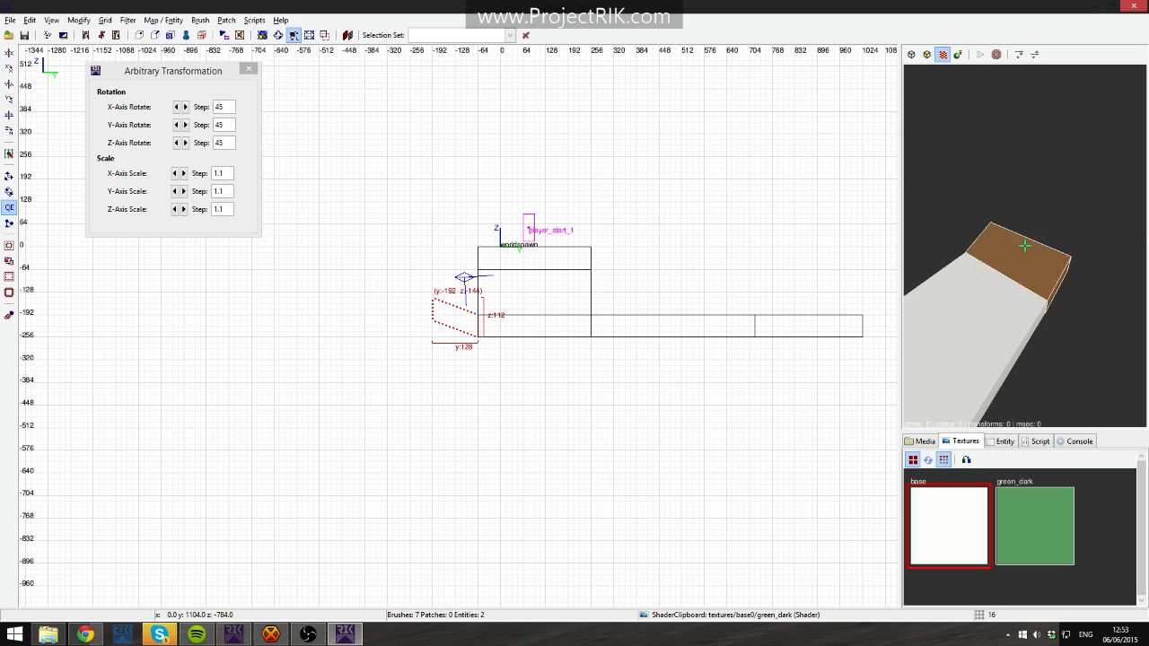
key(Escape)
right_click(1025, 245)
right_click(1066, 408)
right_click(1025, 245)
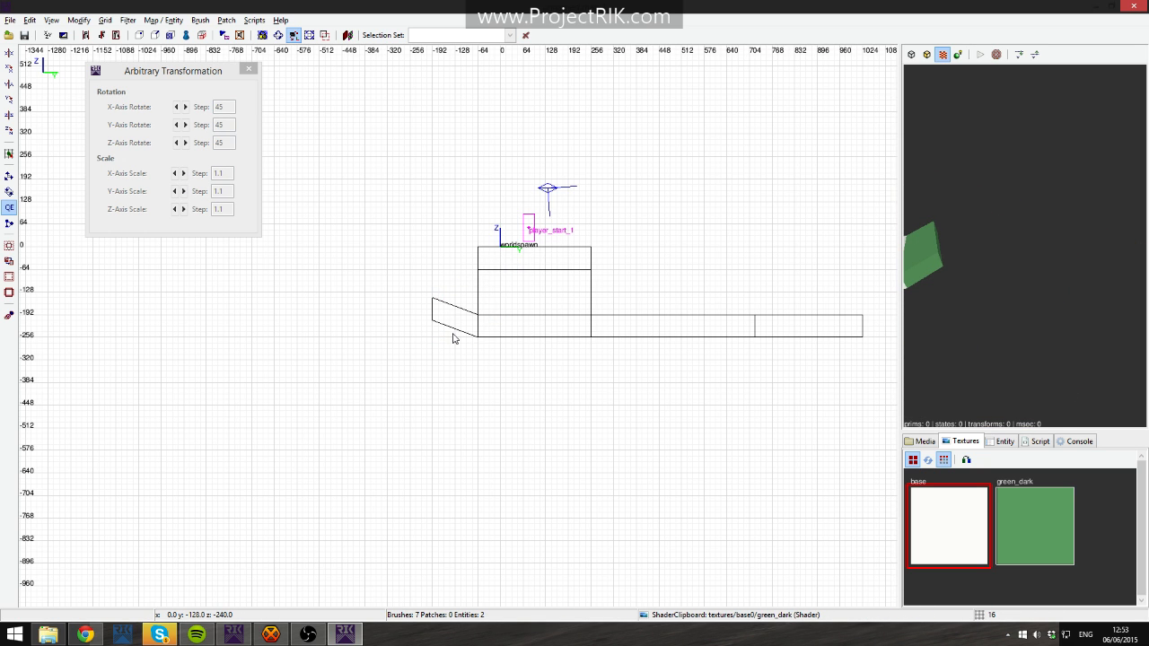
key(ctrl+Tab)
key(ctrl+Tab)
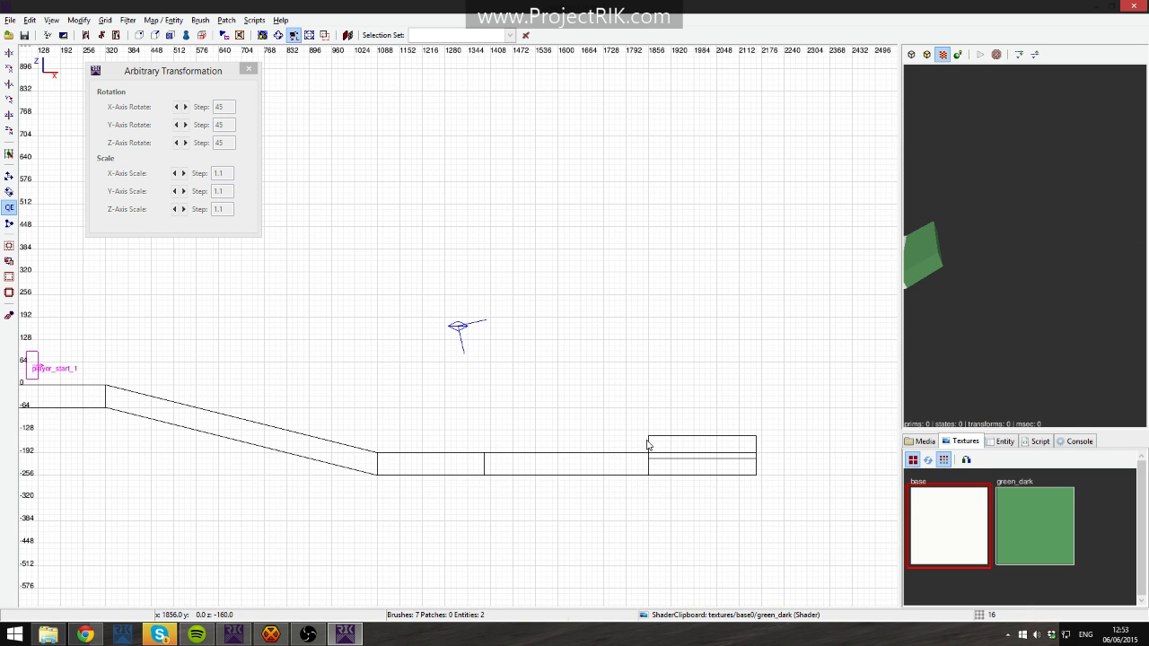
key(ctrl+Tab)
key(ctrl+Tab)
key(ctrl+Tab)
scroll(556, 420, down, 5)
mouse_move(556, 420)
right_down()
mouse_move(549, 443)
mouse_move(570, 390)
right_up()
scroll(580, 314, up, 3)
shift+click(581, 314)
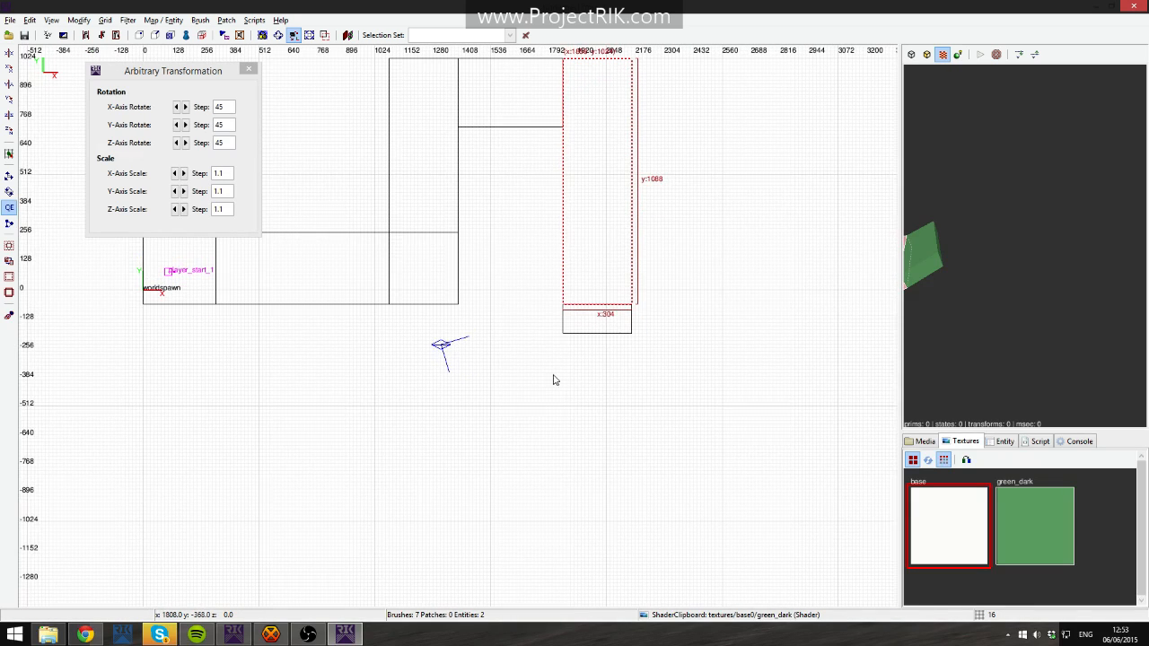
key(Escape)
mouse_move(558, 363)
mouse_down()
mouse_move(403, 444)
mouse_move(398, 410)
mouse_up()
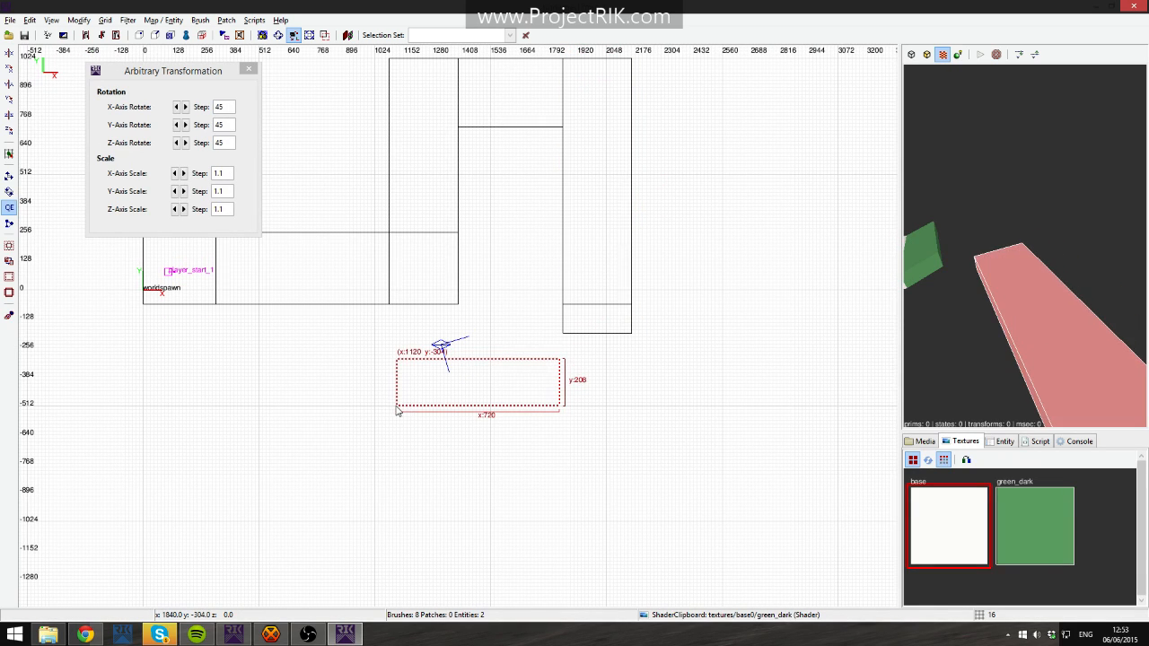
key(BackSpace)
Duplicate the 464-unit connecting piece, place the copy below the path at x 1072, y -320, and raise its top to z -32.
right_drag(565, 287, 578, 330)
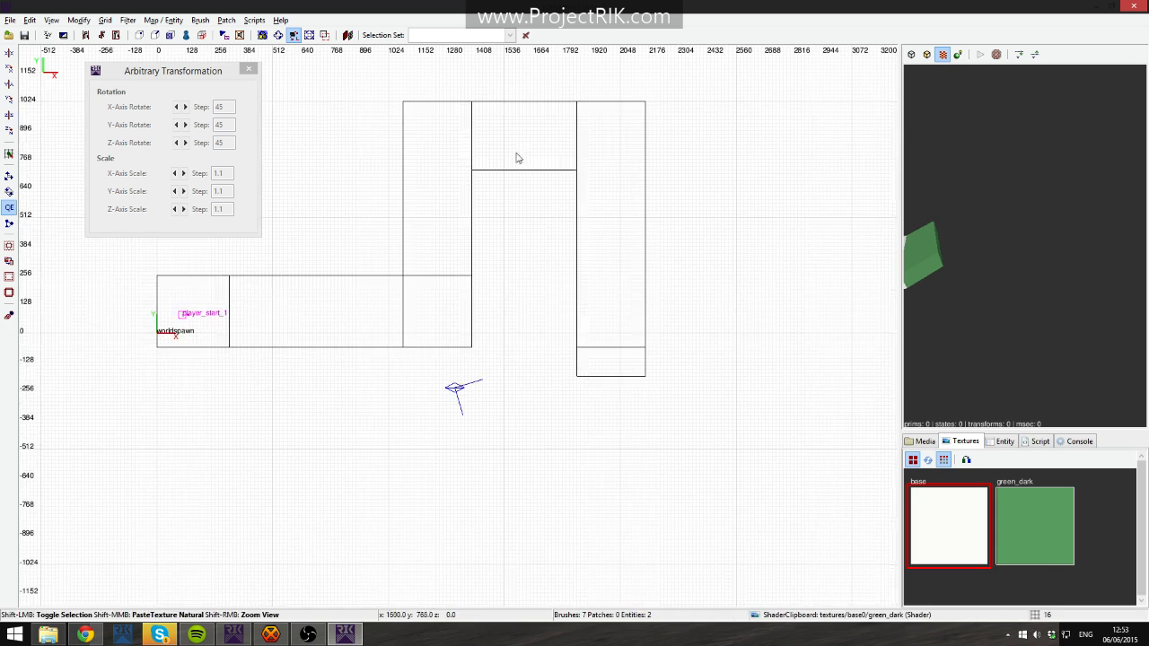
shift+click(516, 148)
key(space)
mouse_move(515, 148)
mouse_down()
mouse_move(520, 428)
mouse_move(439, 454)
mouse_up()
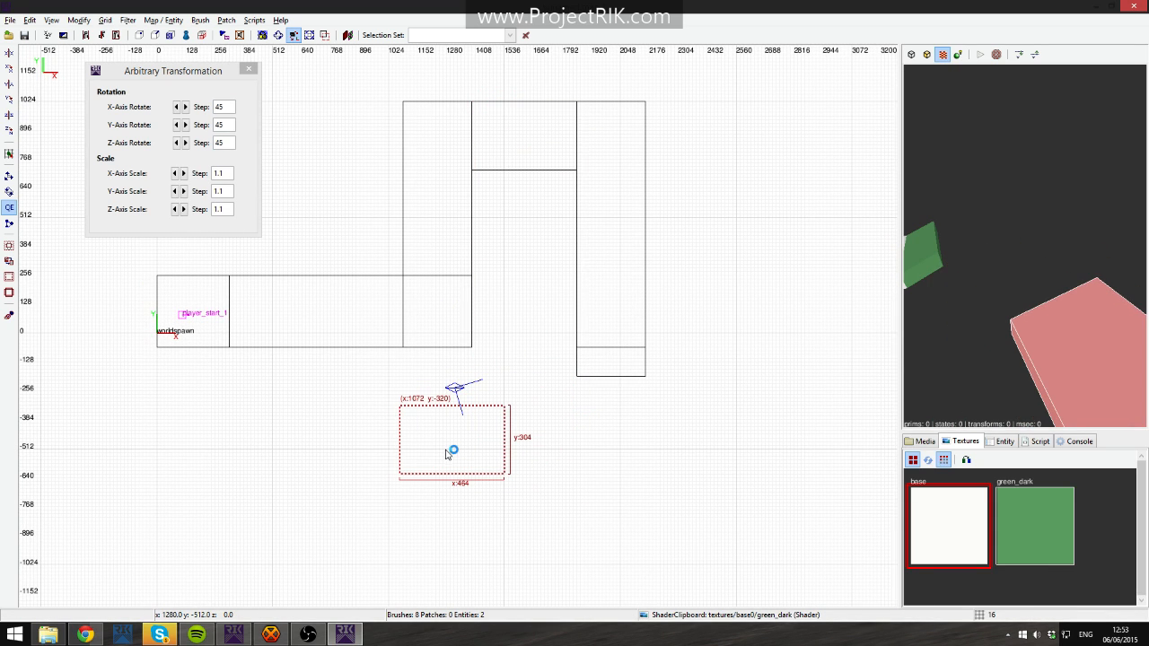
key(ctrl+Tab)
drag(499, 330, 485, 295)
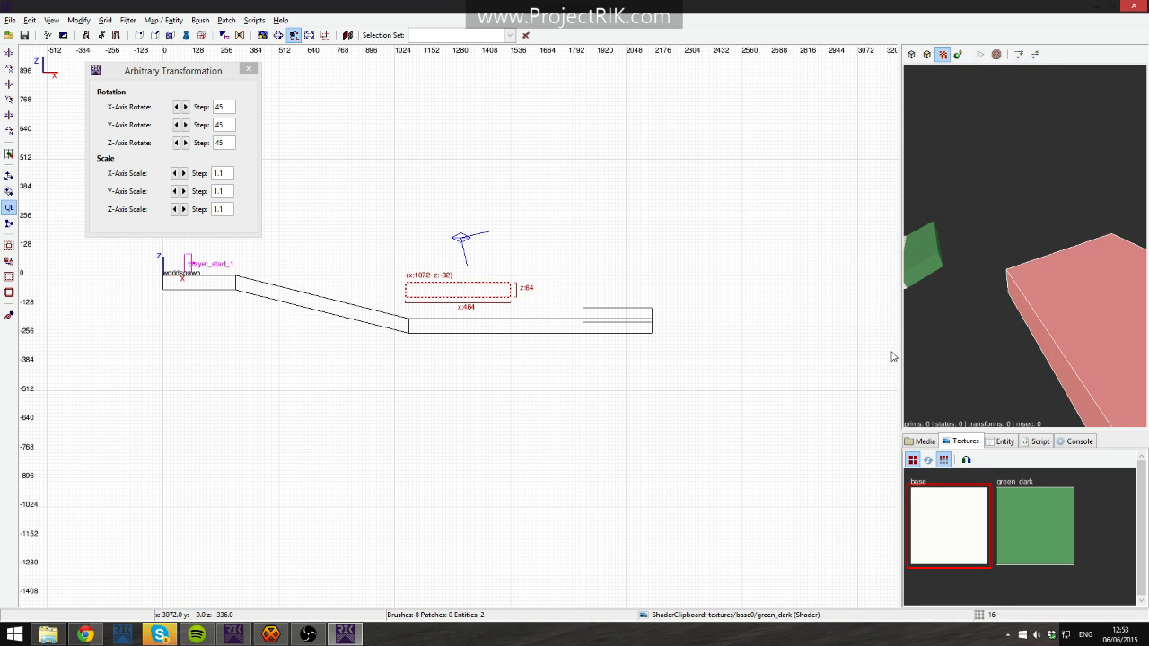
right_click(958, 339)
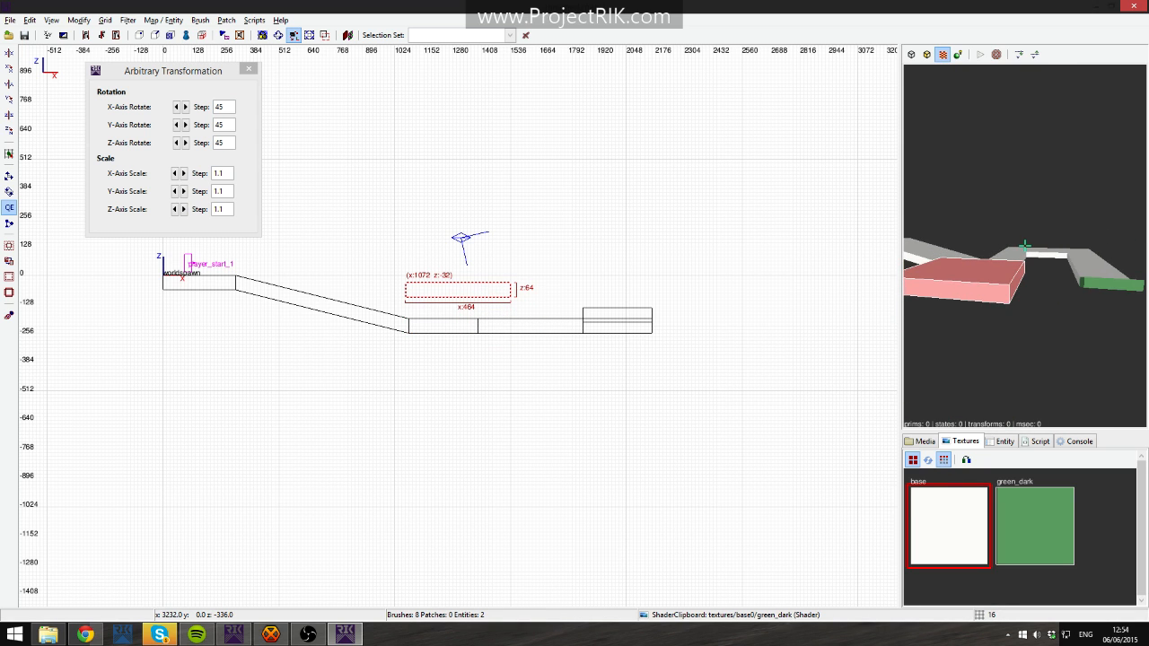
Move the raised copy down to y -512 in the top view and lengthen it to 672 units, starting at x 864.
key(ctrl+Tab)
key(ctrl+Tab)
scroll(564, 428, down, 2)
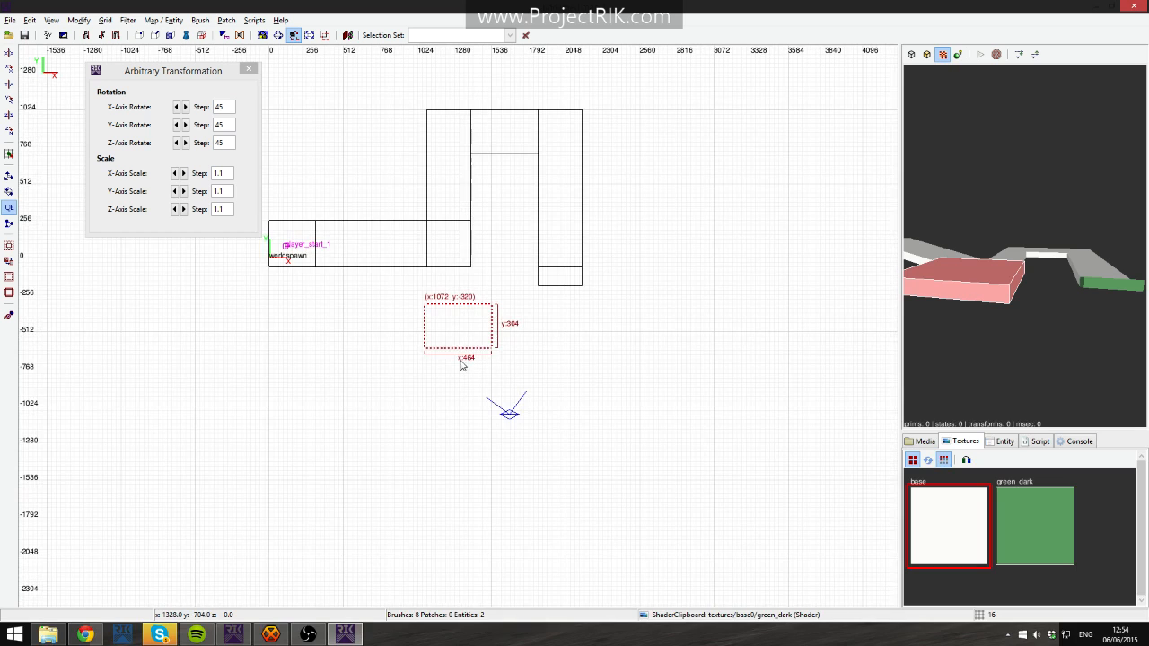
drag(451, 335, 451, 352)
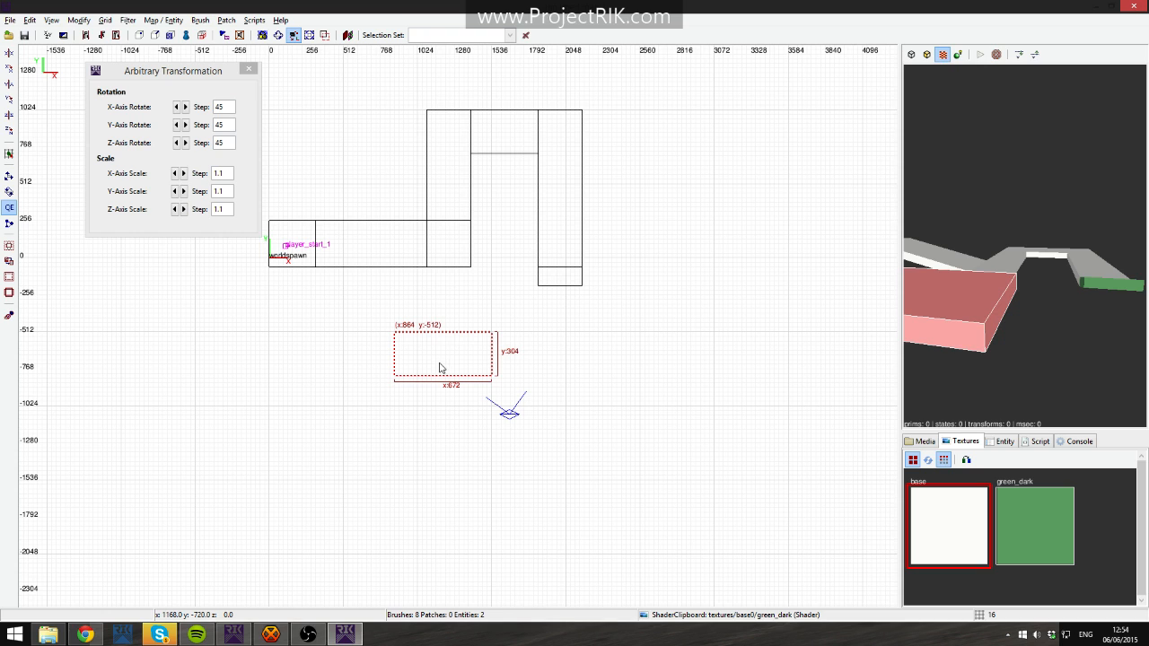
Duplicate the 672-unit piece toward lower x, close the transformation dialog, and rotate the copy 90 degrees about Z.
key(space)
drag(440, 365, 345, 368)
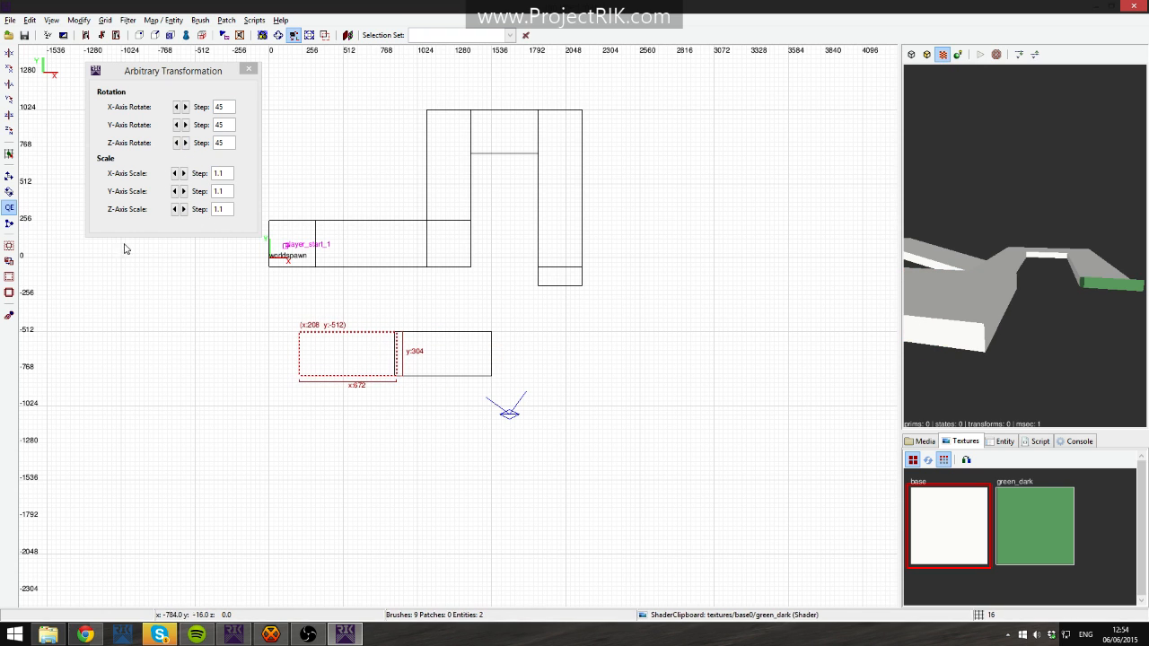
click(249, 69)
click(9, 133)
drag(343, 367, 367, 335)
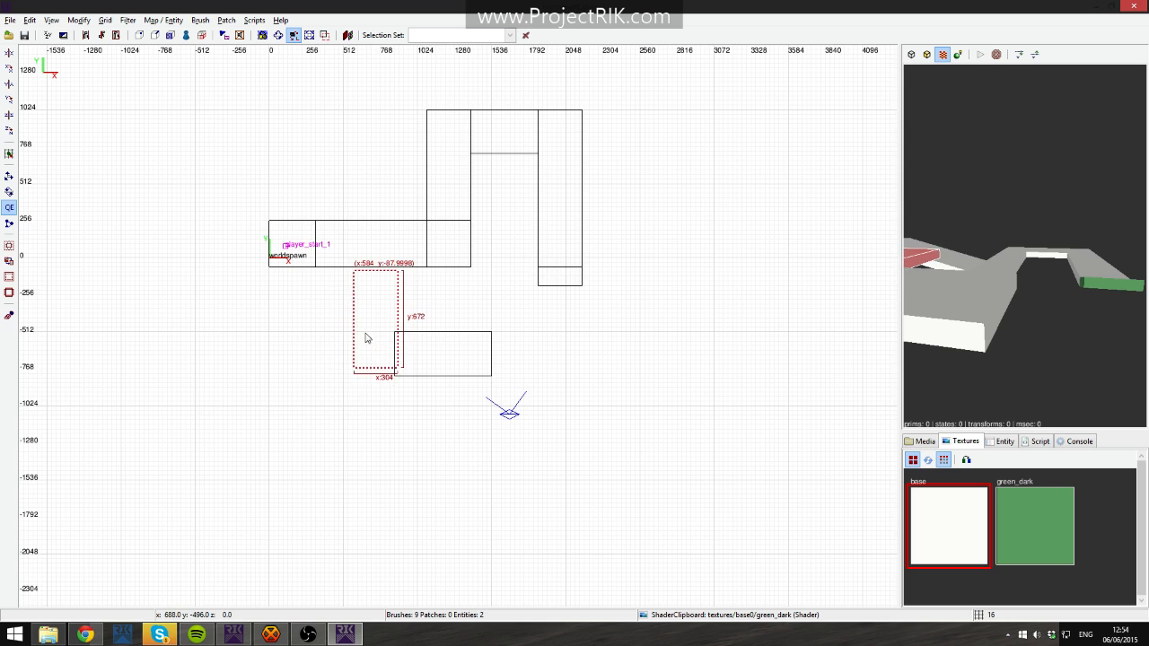
Place the rotated copy flush against the horizontal piece's end at x 864 with lower edges level, and set the grid to 16.
scroll(382, 328, up, 4)
drag(260, 335, 270, 331)
scroll(269, 332, up, 4)
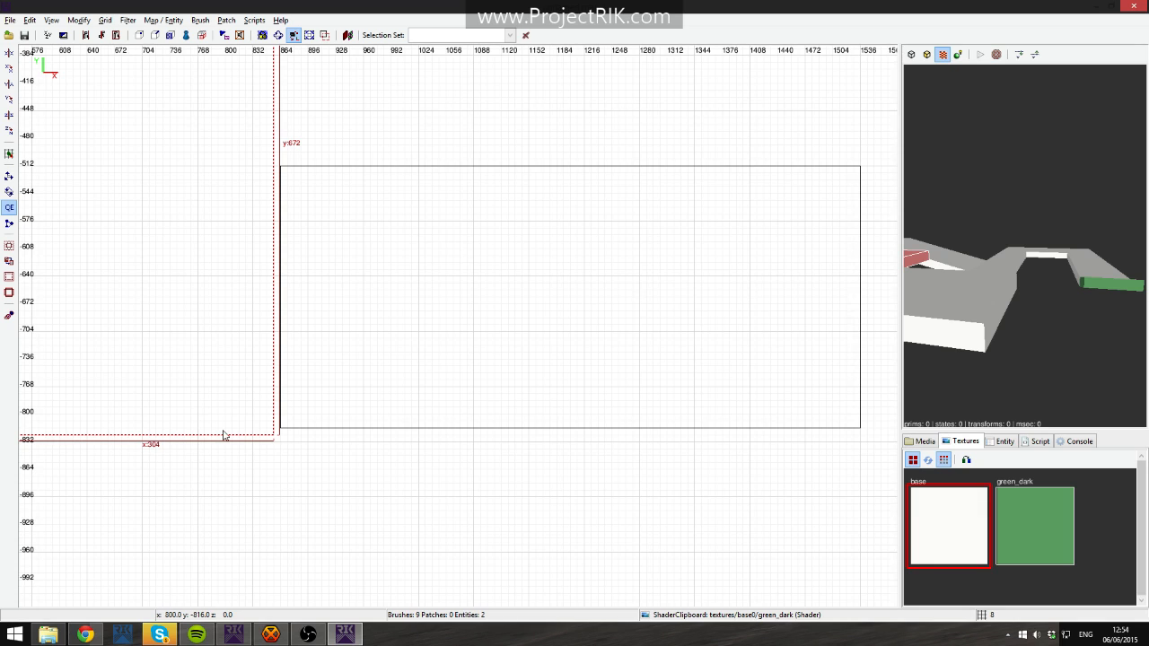
drag(224, 435, 230, 429)
key(5)
Shorten the rotated copy from its upper end so it stops at y -256, and deselect it.
right_drag(229, 421, 282, 454)
scroll(254, 326, down, 5)
right_drag(297, 350, 312, 436)
scroll(297, 351, up, 2)
right_drag(366, 360, 371, 449)
scroll(379, 290, up, 1)
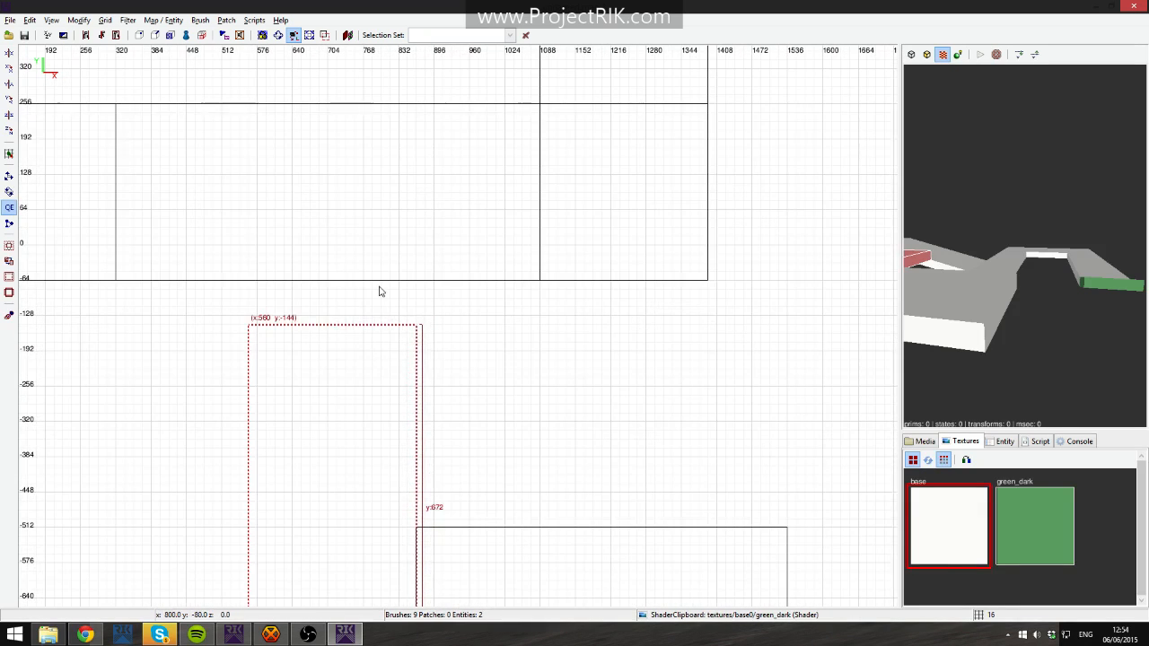
mouse_move(380, 290)
mouse_down()
mouse_move(374, 349)
mouse_move(386, 318)
mouse_up()
right_drag(557, 343, 27, 335)
mouse_move(558, 342)
right_down()
mouse_move(831, 341)
mouse_move(647, 348)
right_up()
scroll(543, 343, down, 1)
drag(259, 293, 271, 316)
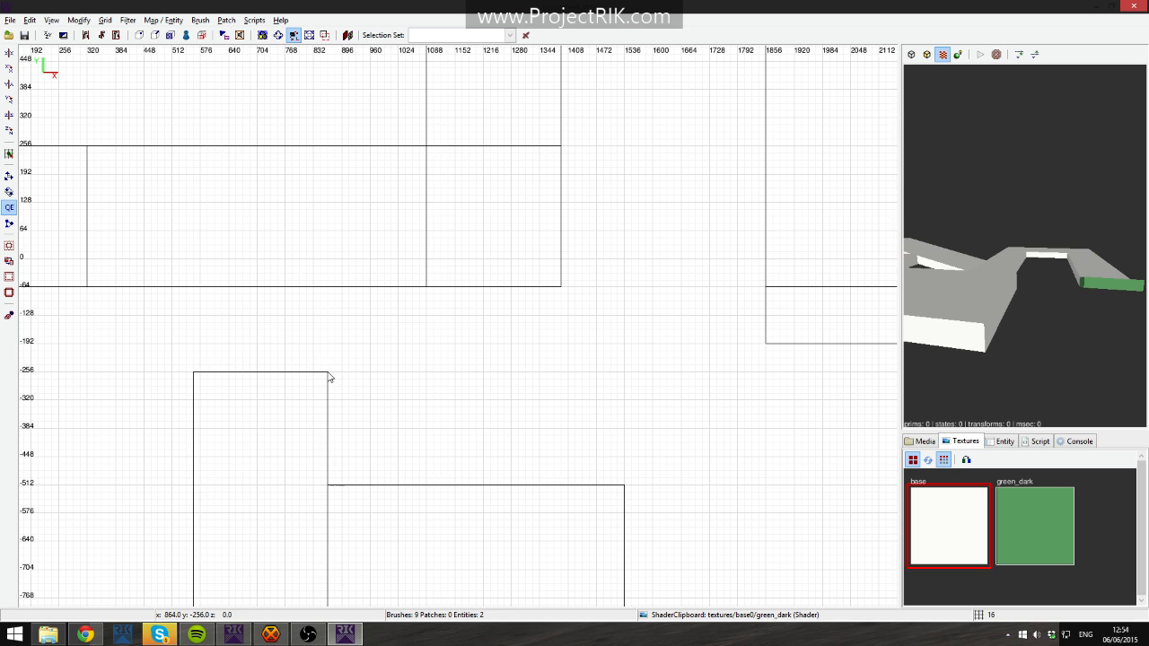
Draw a 304 by 128 unit brush against the shortened piece's upper end and raise its far-end vertices 64 units into a ramp.
drag(328, 375, 227, 342)
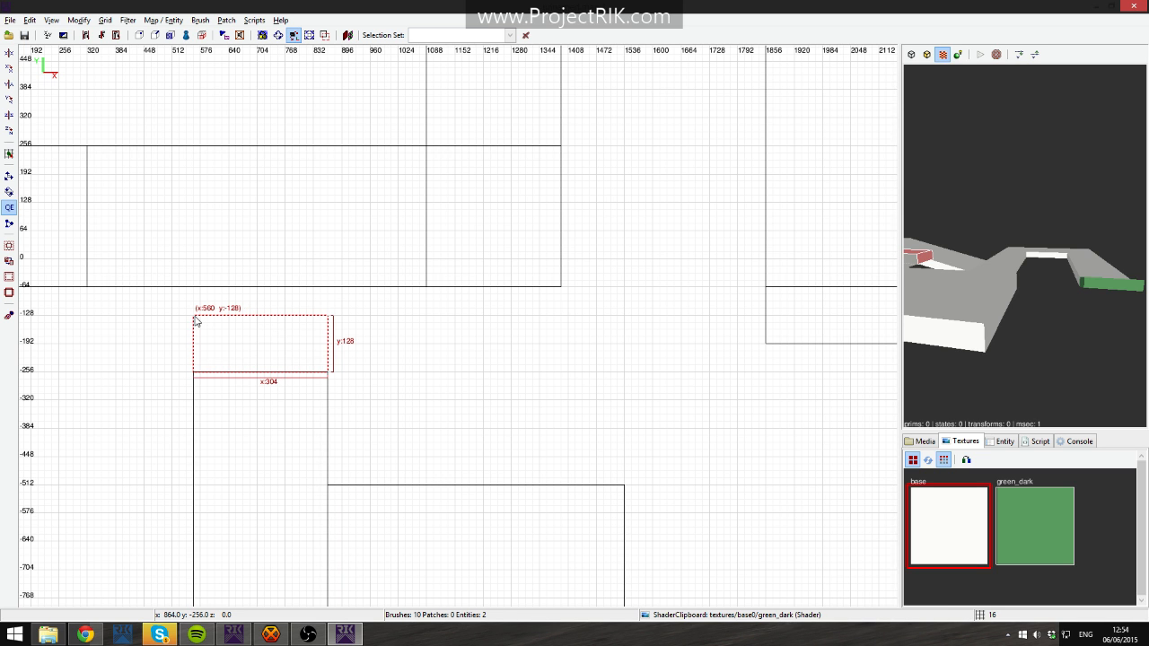
key(ctrl+Tab)
mouse_move(413, 328)
right_down()
mouse_move(476, 323)
mouse_move(445, 328)
mouse_move(534, 357)
mouse_move(378, 308)
right_up()
key(ctrl+Tab)
scroll(509, 353, up, 3)
key(v)
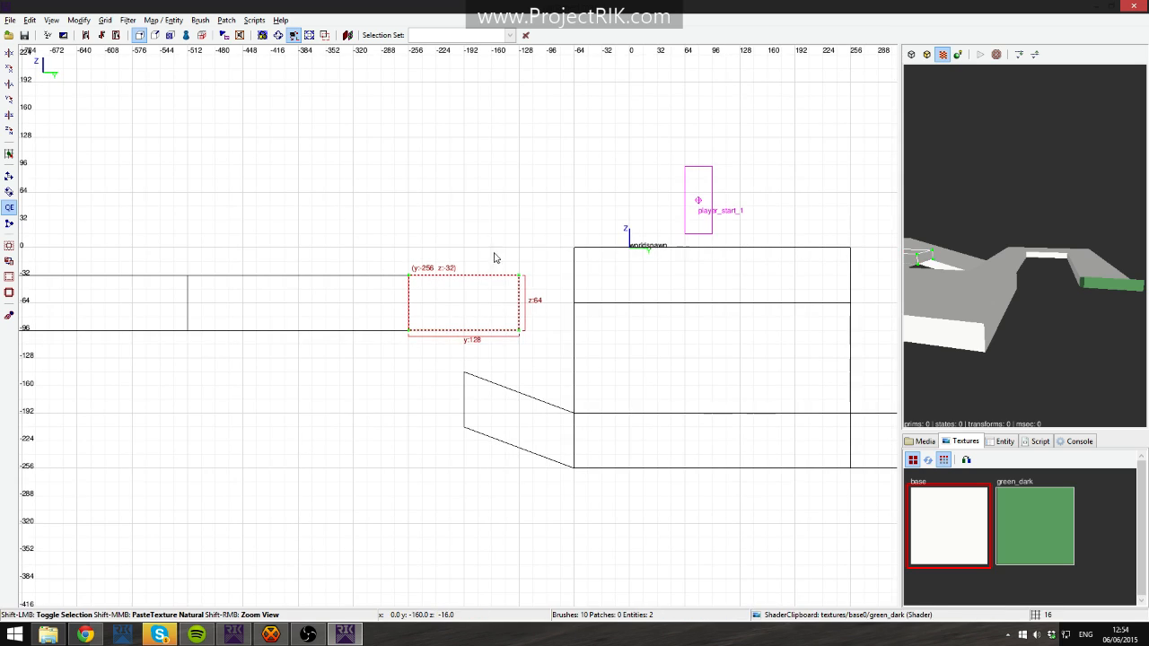
shift+drag(497, 244, 545, 382)
key(alt+Up)
key(alt+Up)
key(alt+Up)
key(alt+Up)
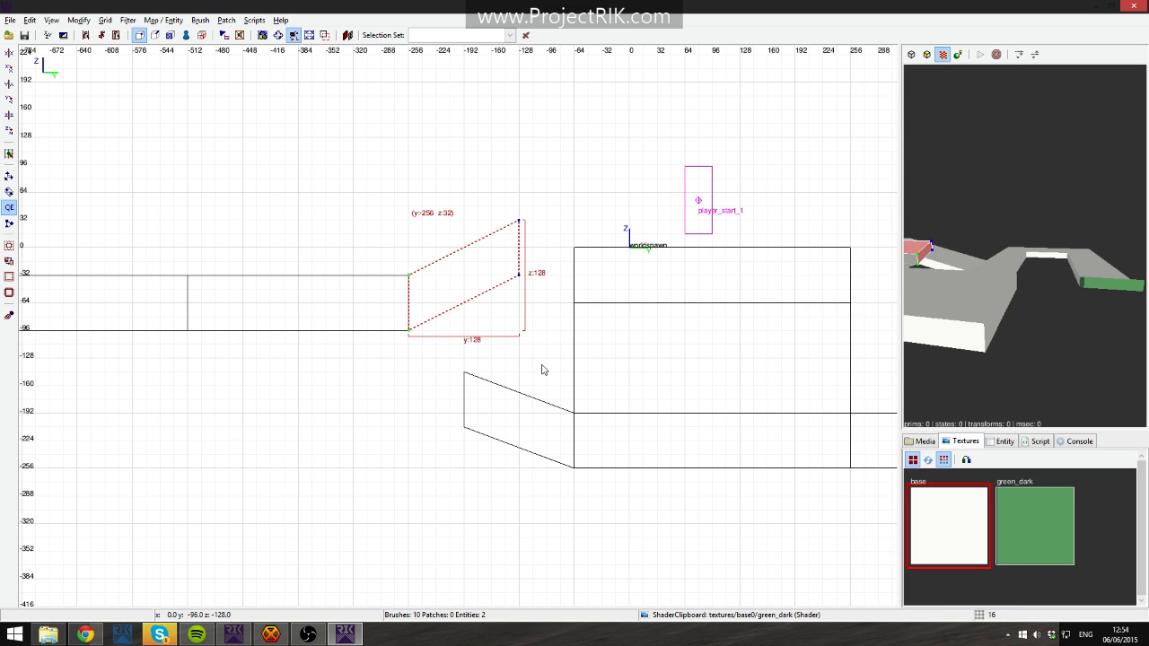
Duplicate the 304 by 560 unit piece behind the new ramp and move the copy along y to span 256 to 816.
key(v)
right_drag(615, 374, 575, 473)
key(ctrl+Tab)
scroll(480, 268, down, 5)
key(Escape)
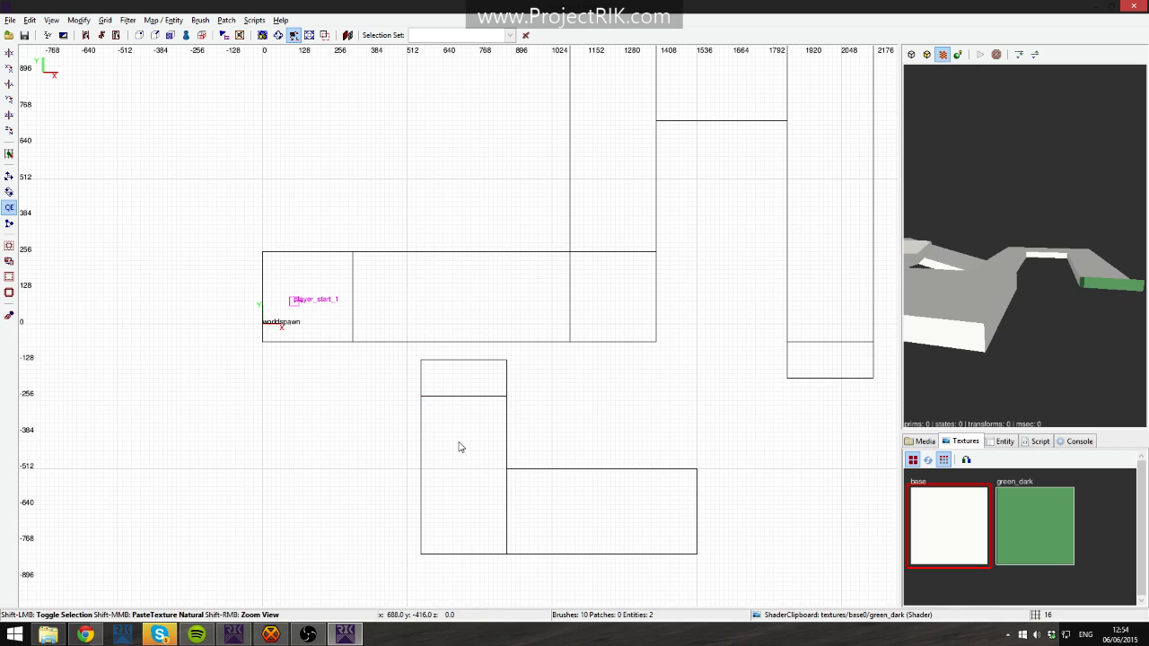
shift+click(454, 467)
right_drag(451, 471, 453, 468)
key(space)
mouse_move(477, 474)
mouse_down()
mouse_move(465, 185)
mouse_move(472, 190)
mouse_up()
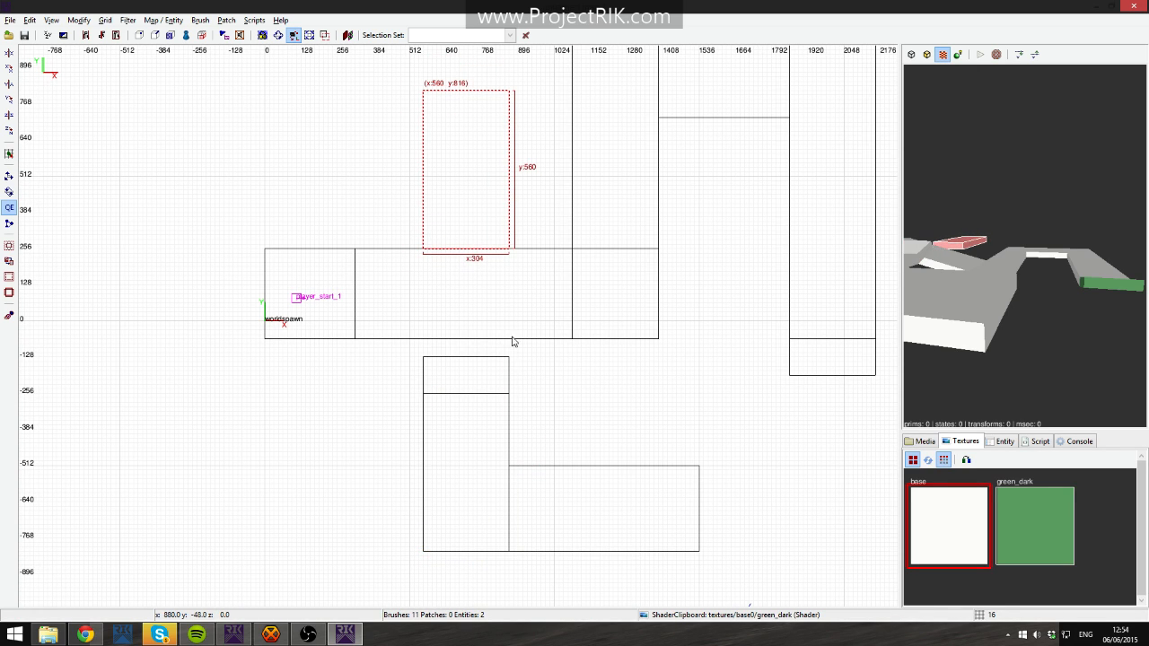
key(Escape)
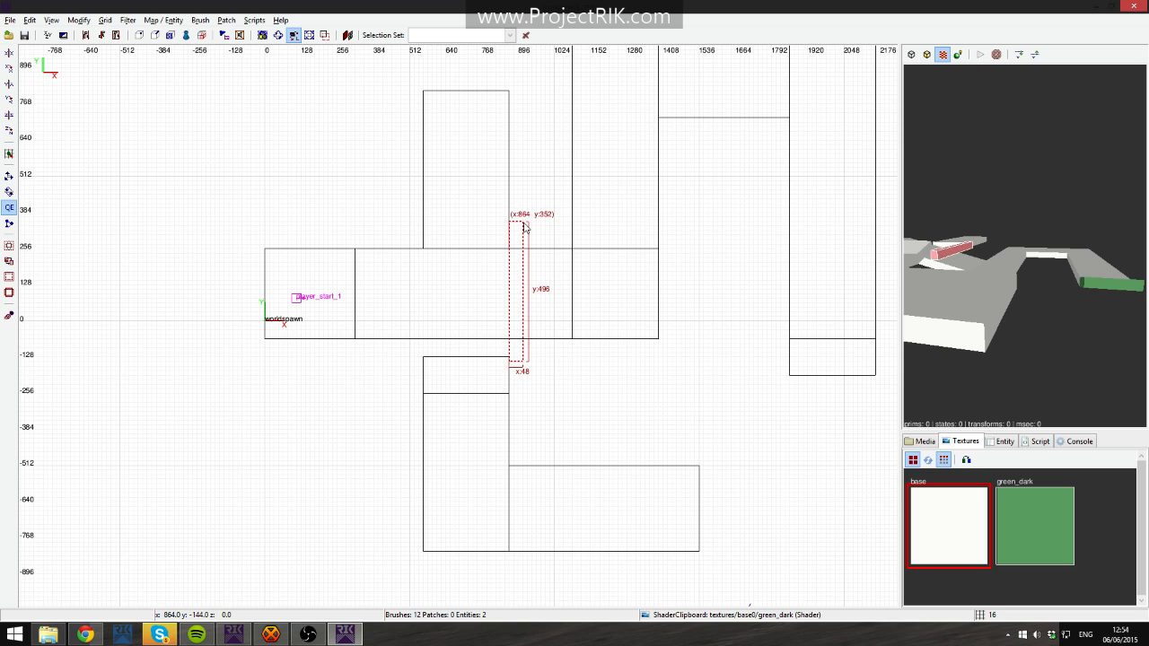
key(BackSpace)
Raise the duplicated piece in the front view until its top is at z 192.
shift+click(490, 189)
right_drag(519, 149, 524, 353)
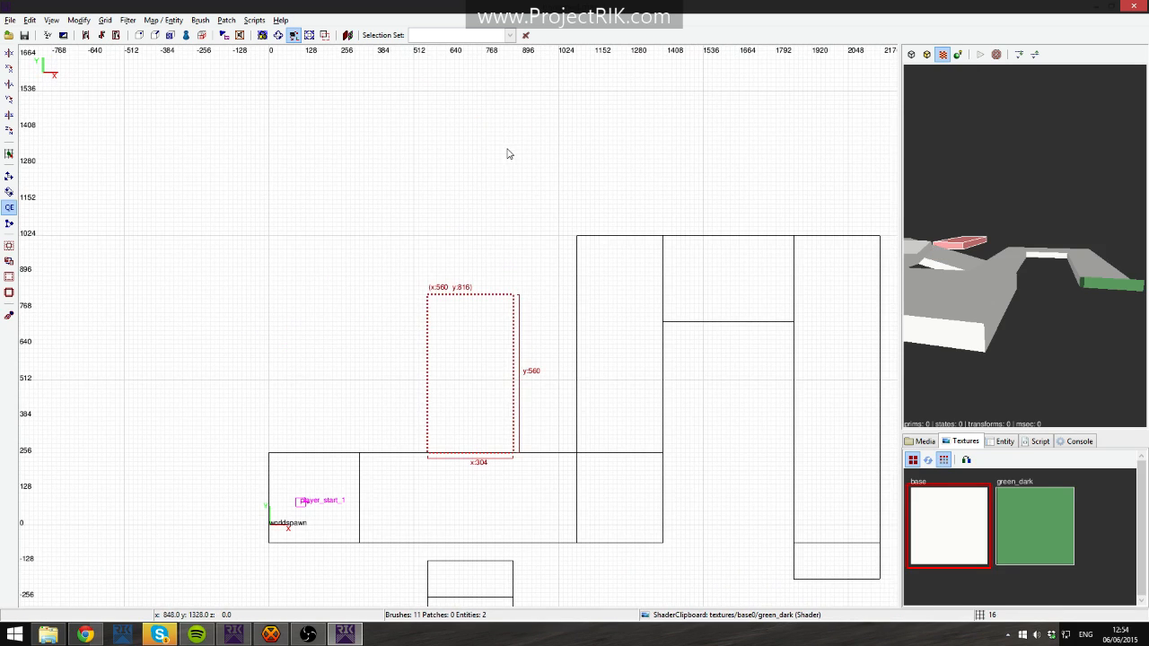
key(ctrl+Tab)
drag(456, 330, 459, 267)
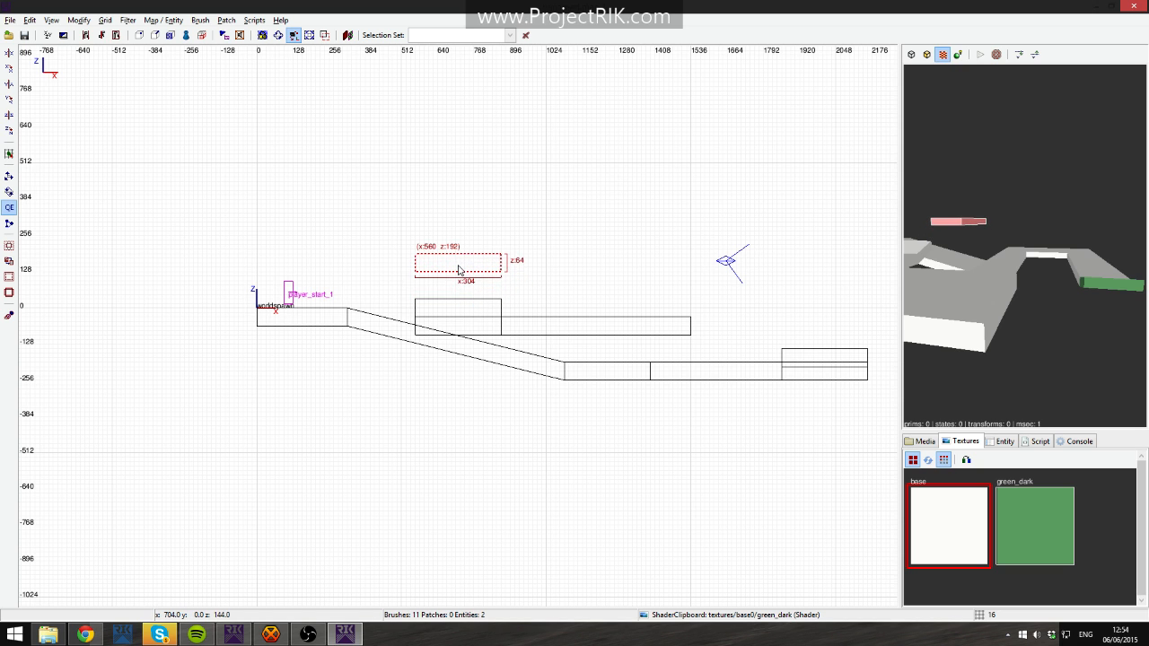
Extend the raised piece along y to a length of 992 units, with its far end at y 1248.
key(ctrl+Tab)
scroll(500, 313, down, 2)
key(ctrl+Tab)
right_drag(446, 392, 458, 478)
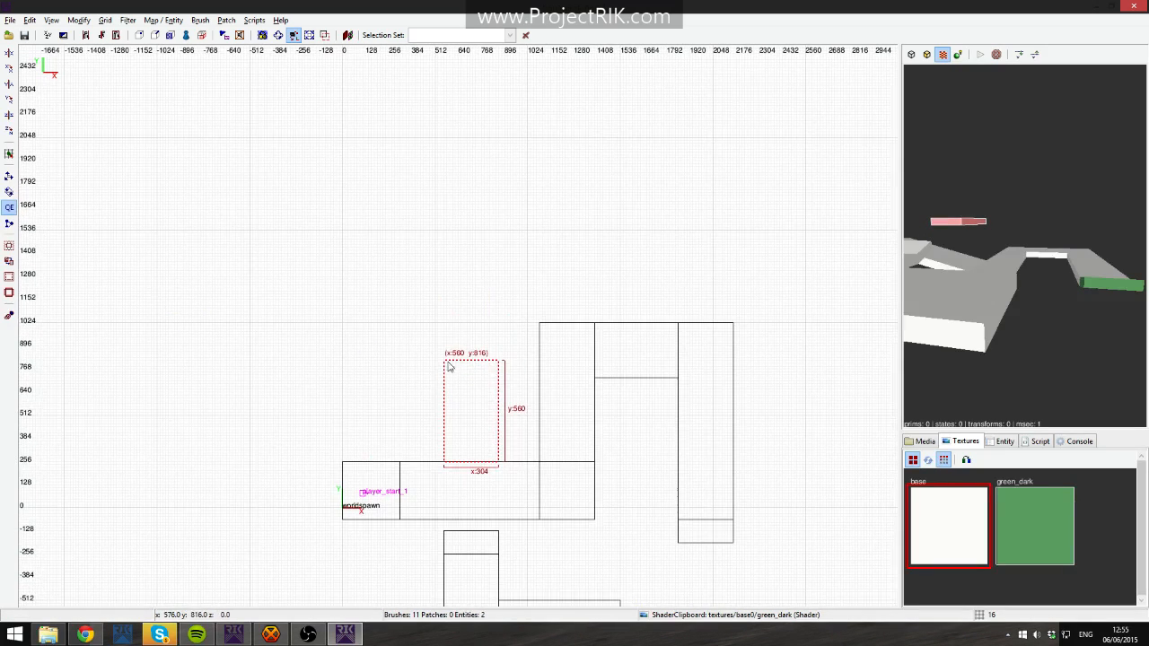
drag(473, 318, 477, 254)
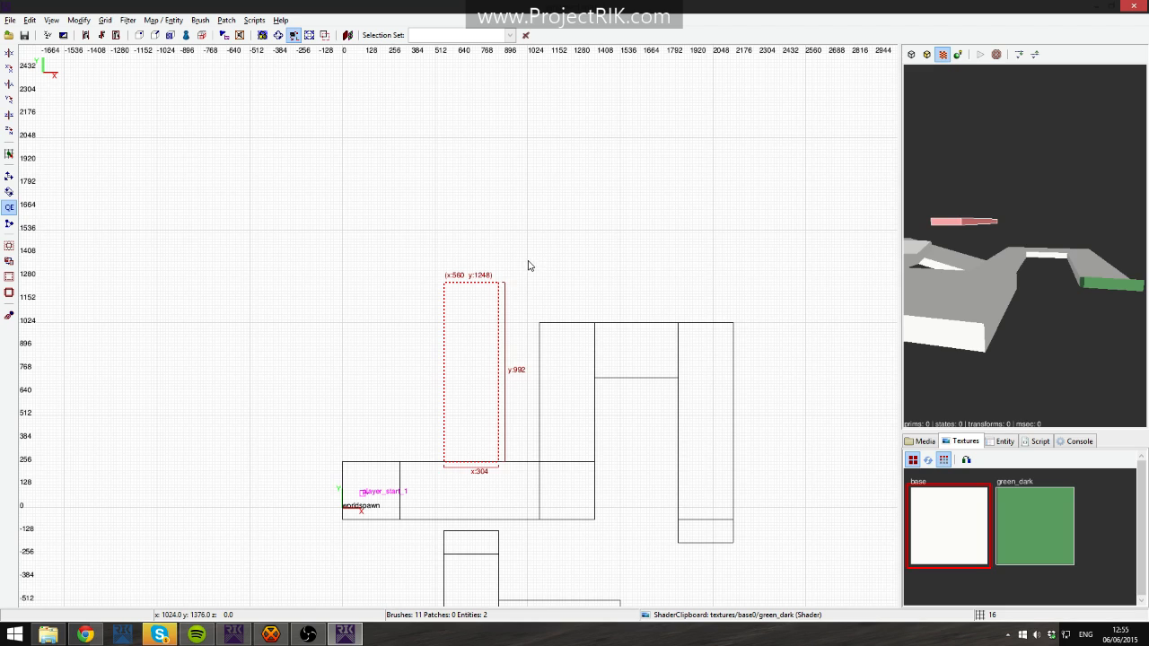
Deselect the piece and fly through the course in the 3D view, examining the path, ramps and raised platform.
right_click(1032, 280)
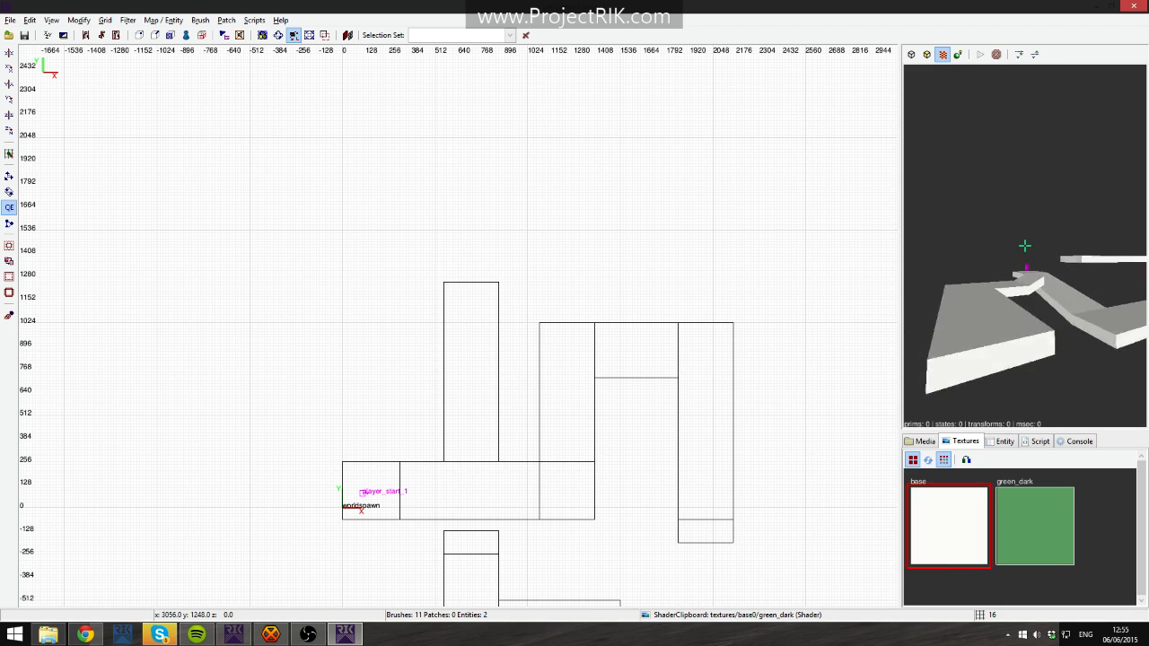
key(Up)
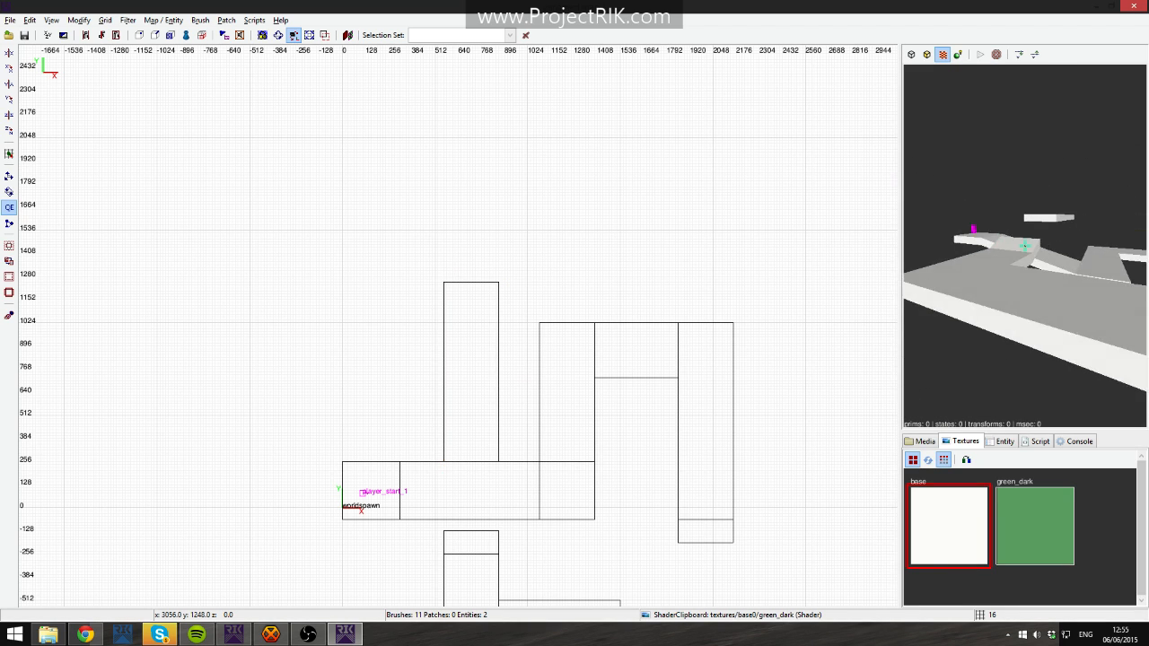
key(Up)
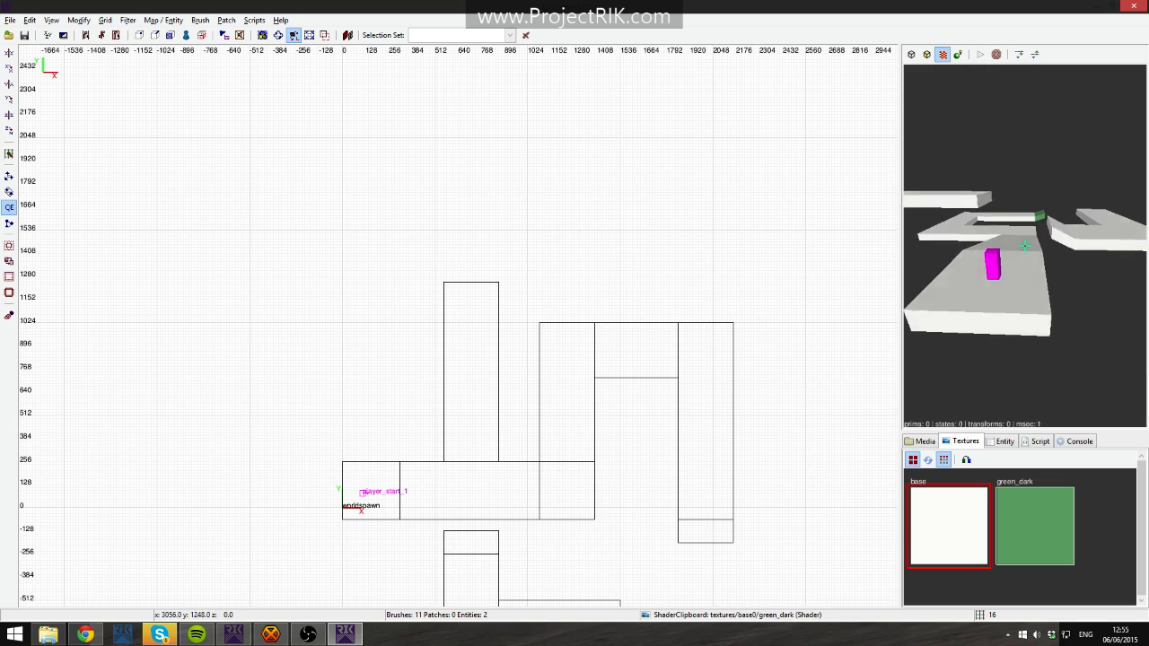
key(Up)
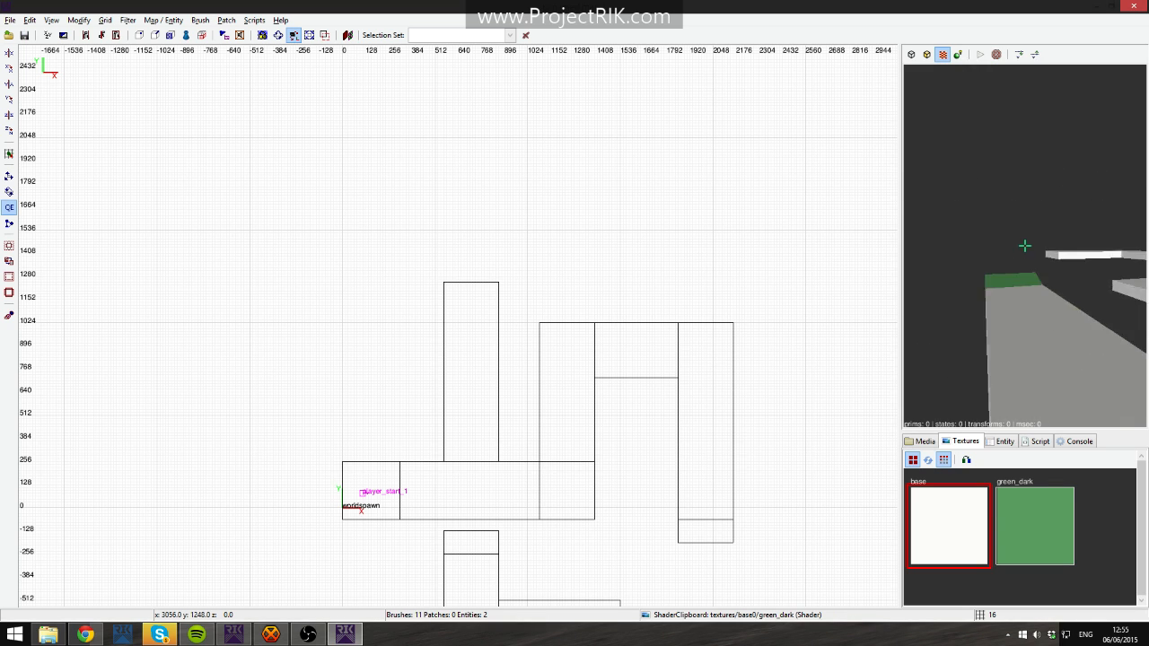
key(Up)
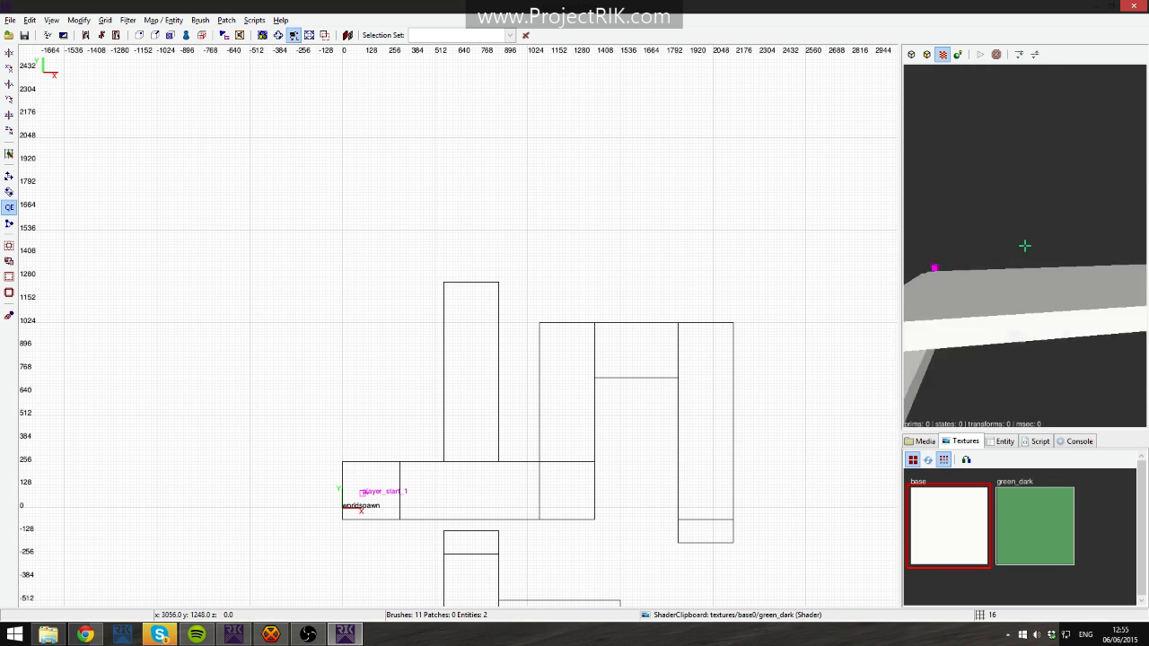
Draw a wall brush 320 by 32 units in the top view along the y 256 edge of the player start platform.
key(Down)
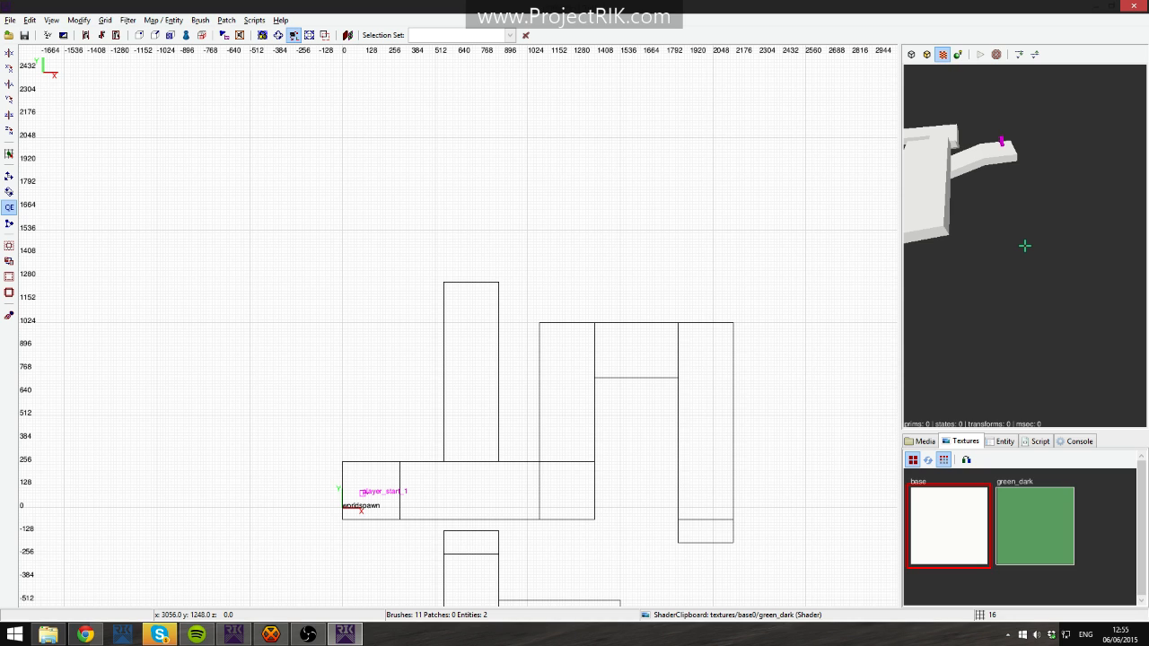
right_click(1024, 245)
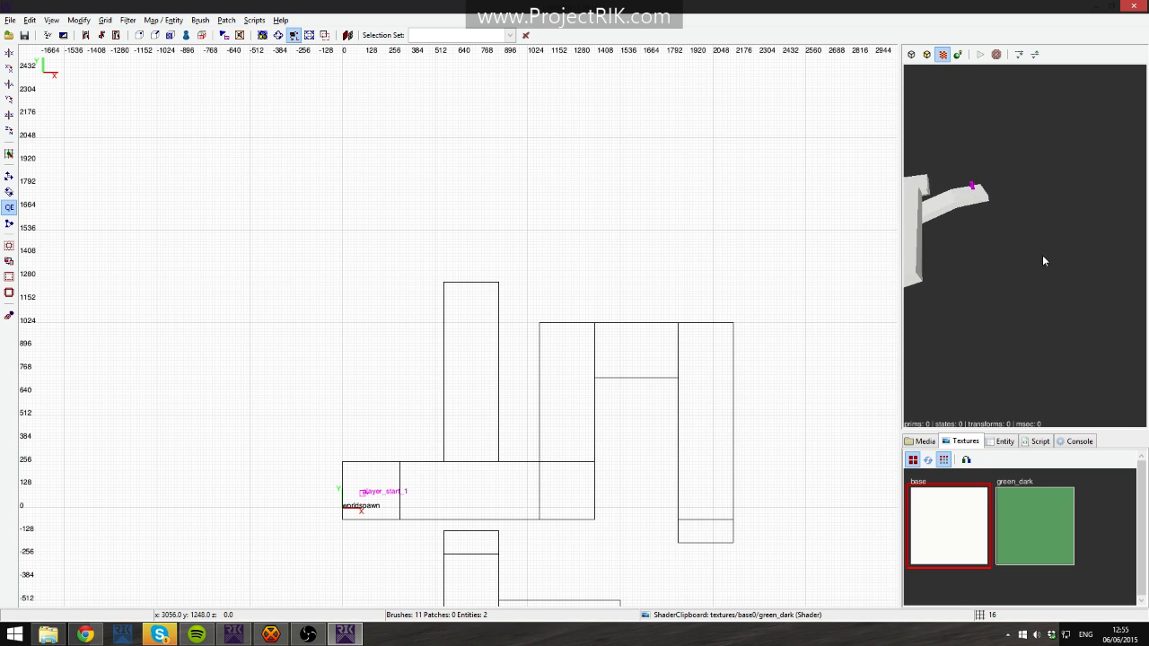
key(Up)
key(Down)
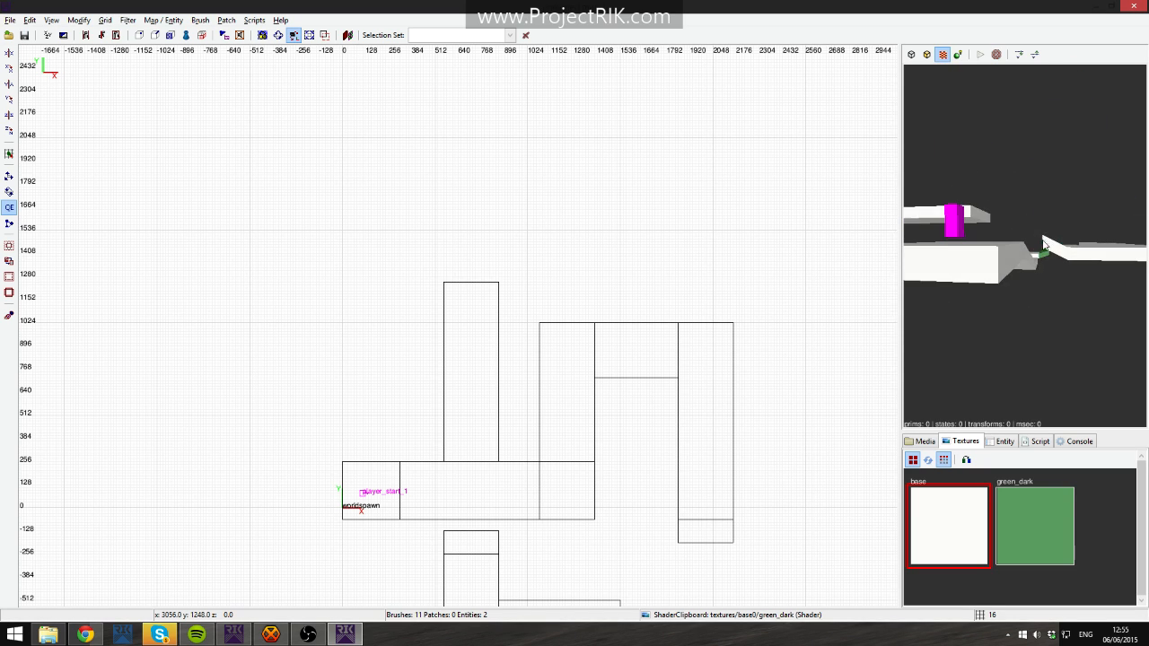
key(Down)
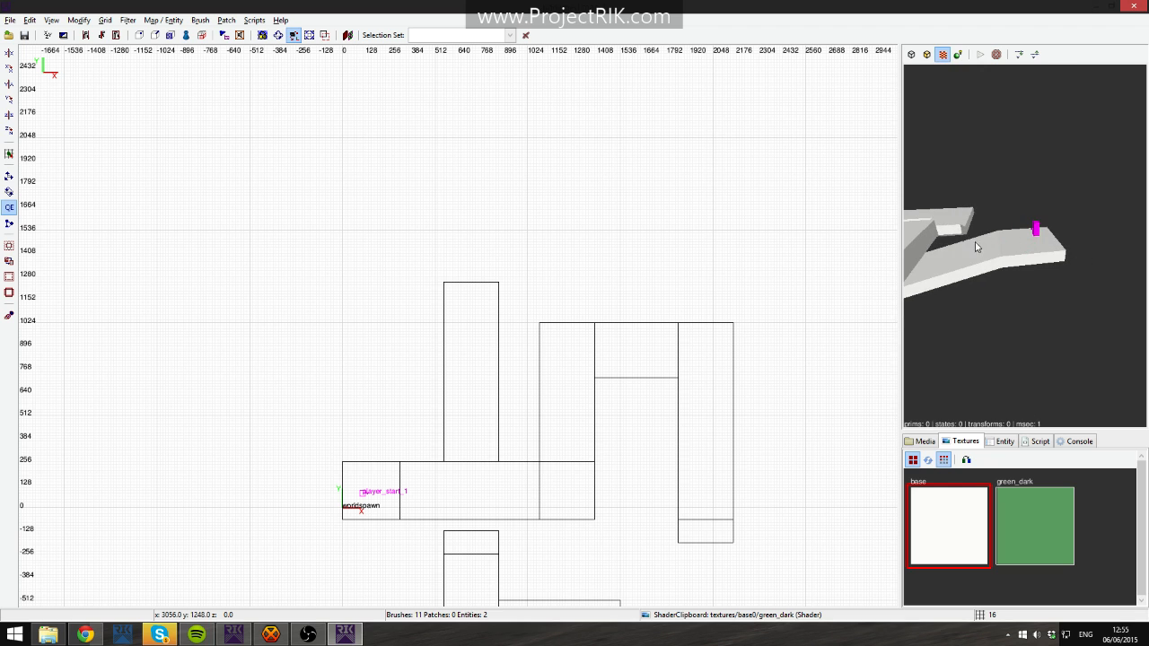
scroll(673, 382, up, 2)
right_drag(661, 368, 626, 308)
scroll(642, 430, down, 1)
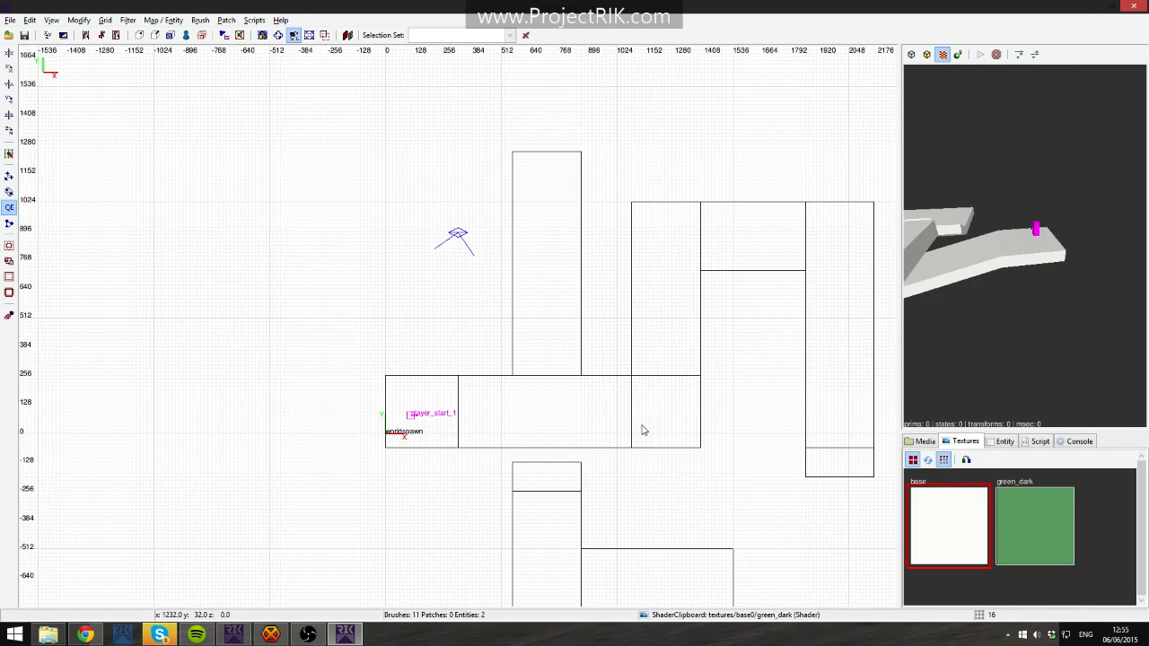
shift+click(439, 399)
key(Escape)
scroll(420, 394, up, 2)
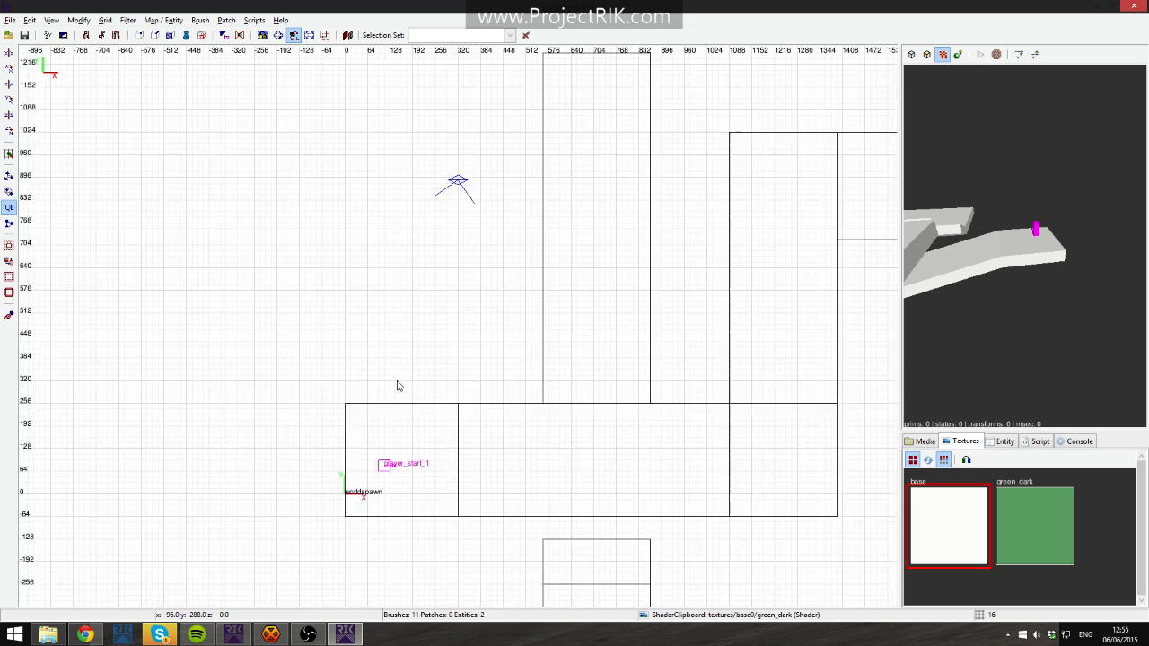
drag(365, 403, 489, 418)
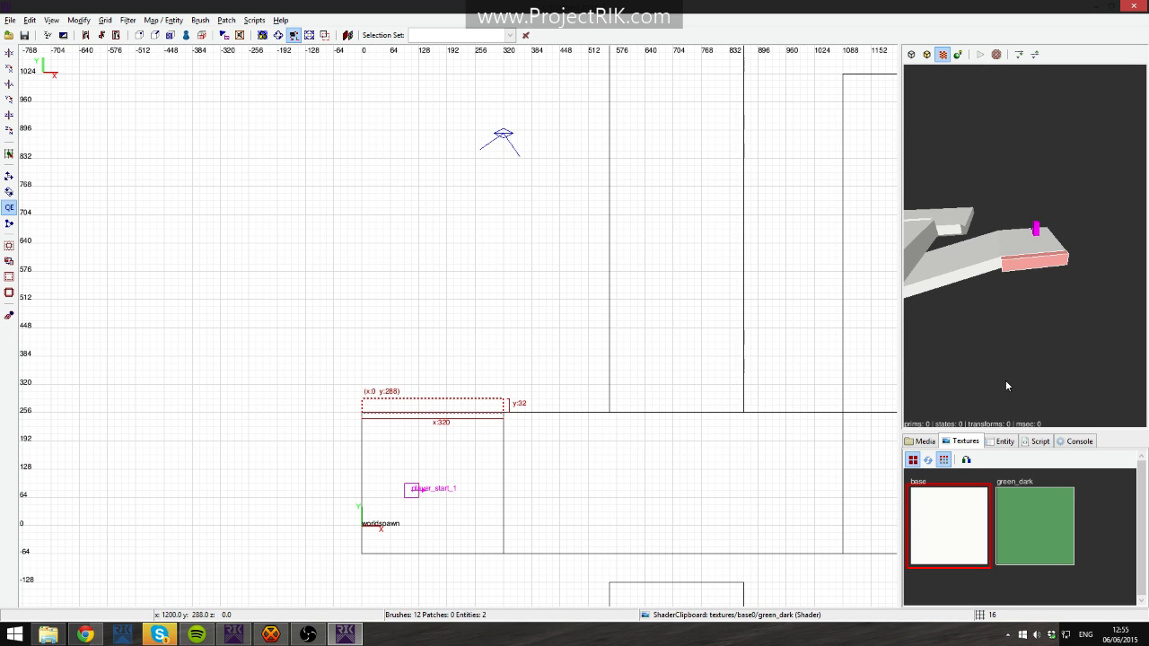
Raise the top of the new wall to z 128 in the front view, making the wall 192 units high.
key(ctrl+Tab)
drag(470, 297, 470, 244)
key(Up)
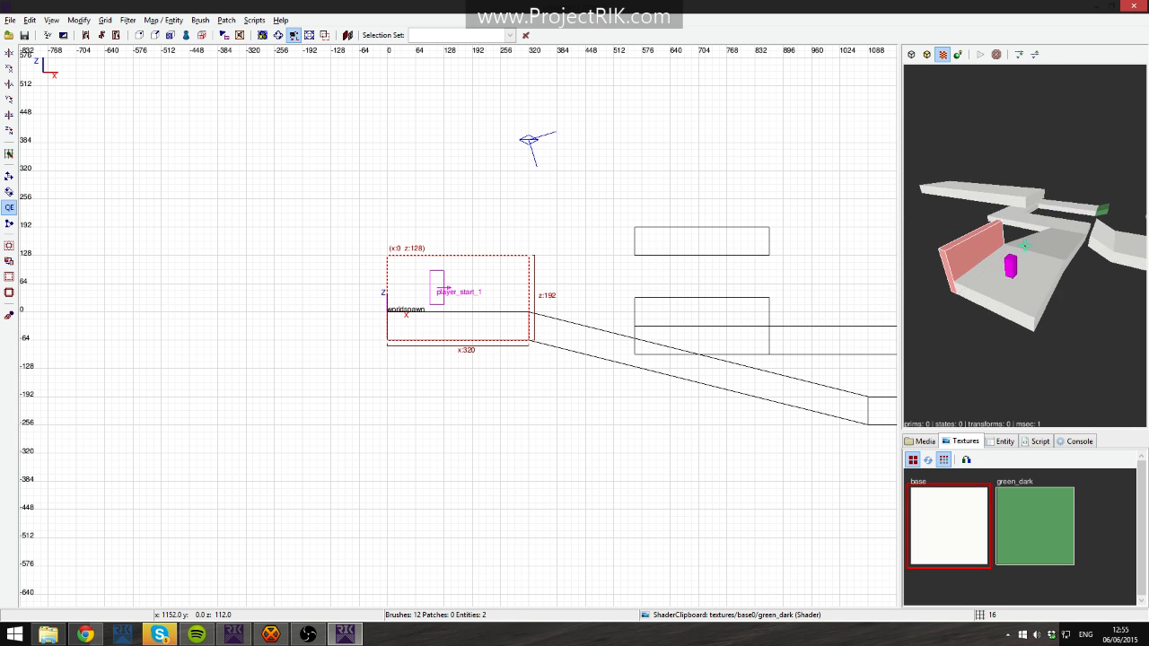
right_click(911, 287)
key(ctrl+Tab)
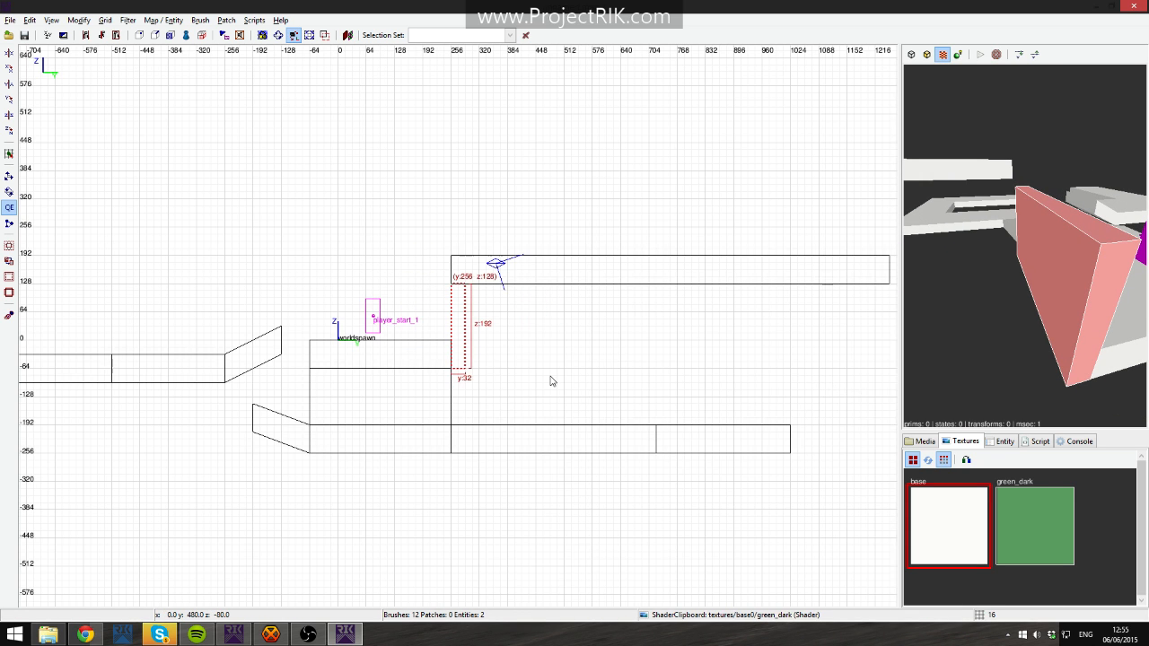
Duplicate the side wall and place the copy against the opposite platform edge at y -64.
scroll(536, 387, down, 1)
key(ctrl+Tab)
right_drag(523, 486, 523, 411)
key(space)
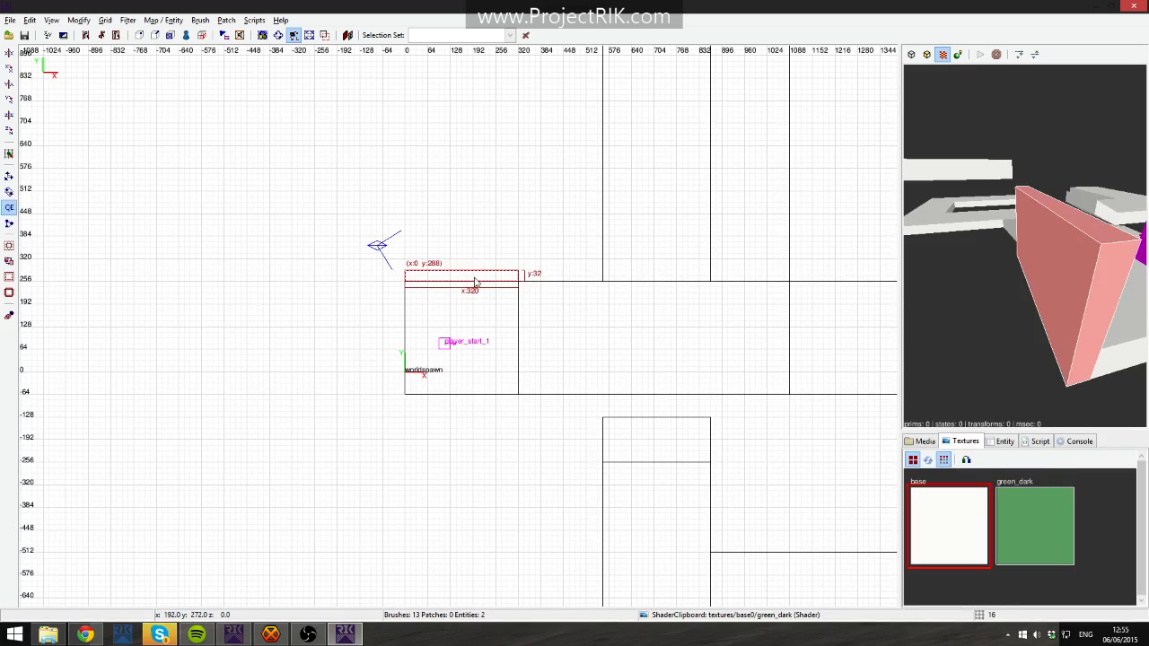
mouse_move(474, 277)
mouse_down()
mouse_move(465, 415)
mouse_move(470, 404)
mouse_up()
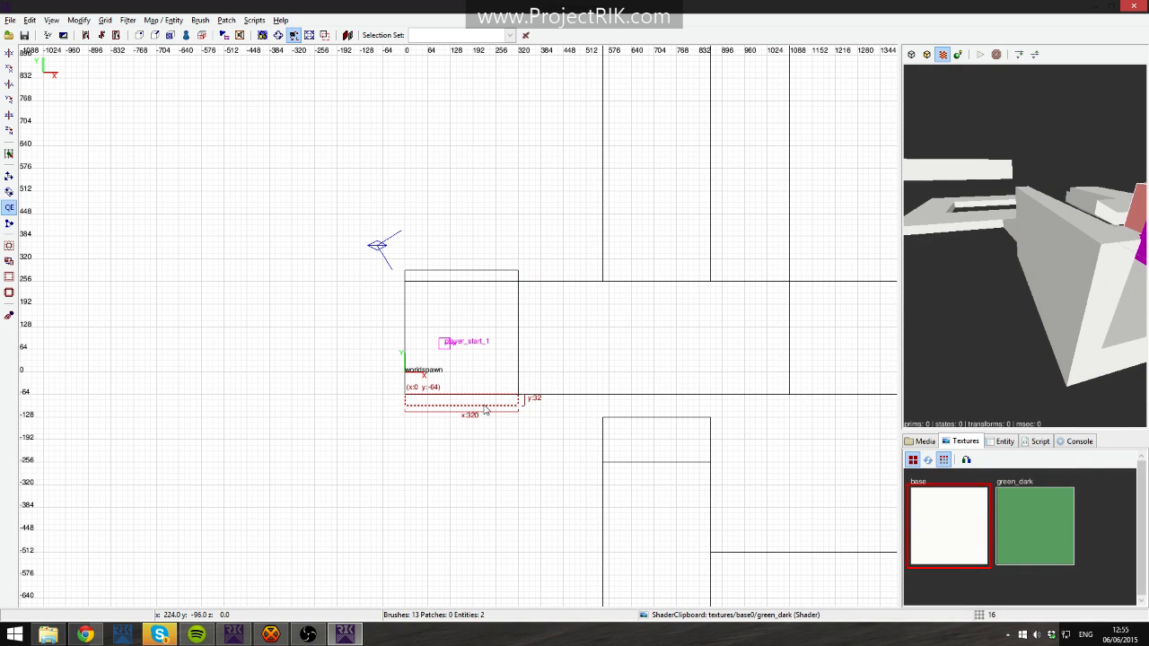
key(Escape)
shift+click(479, 403)
key(Escape)
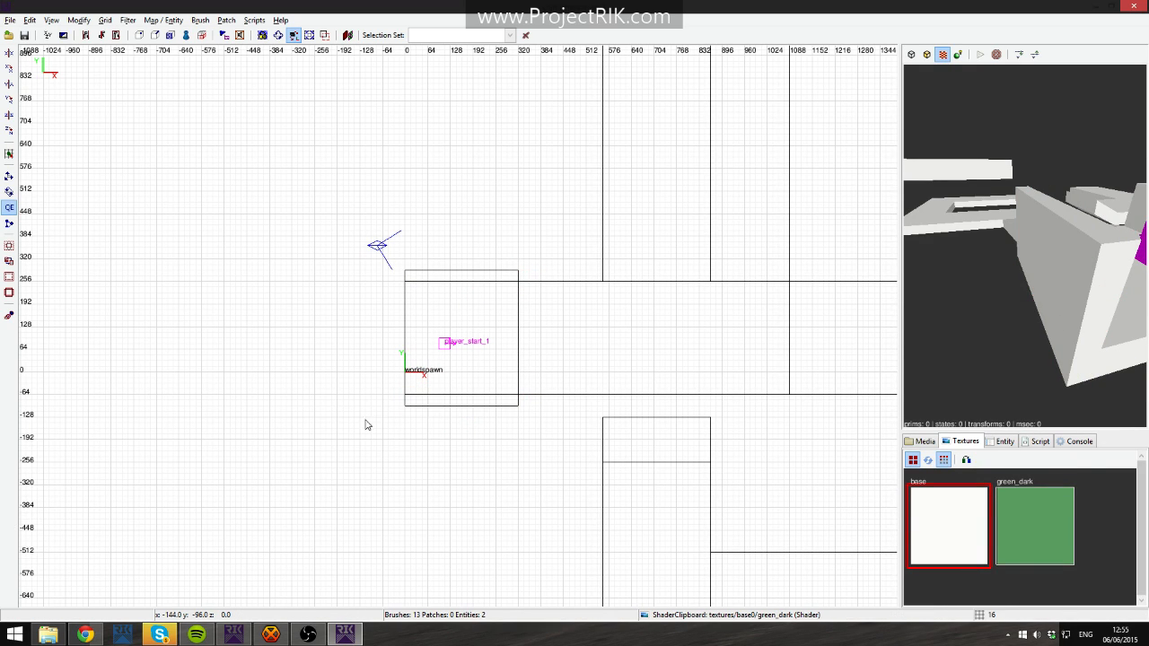
right_click(851, 408)
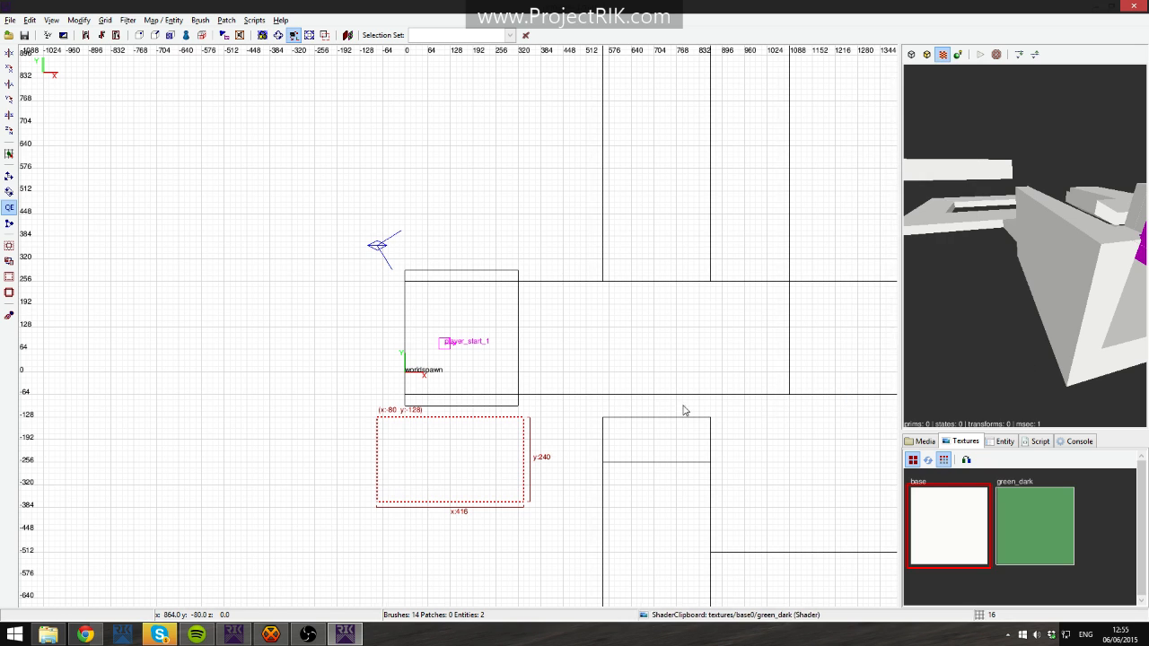
key(BackSpace)
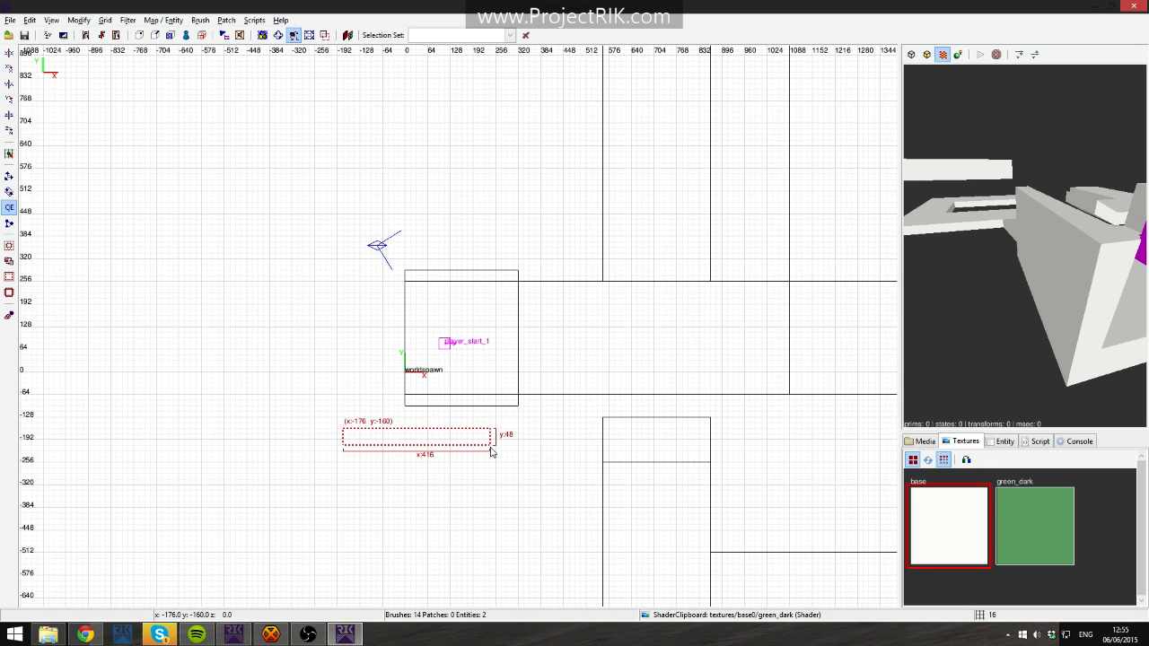
right_click(968, 305)
scroll(1024, 245, down, 10)
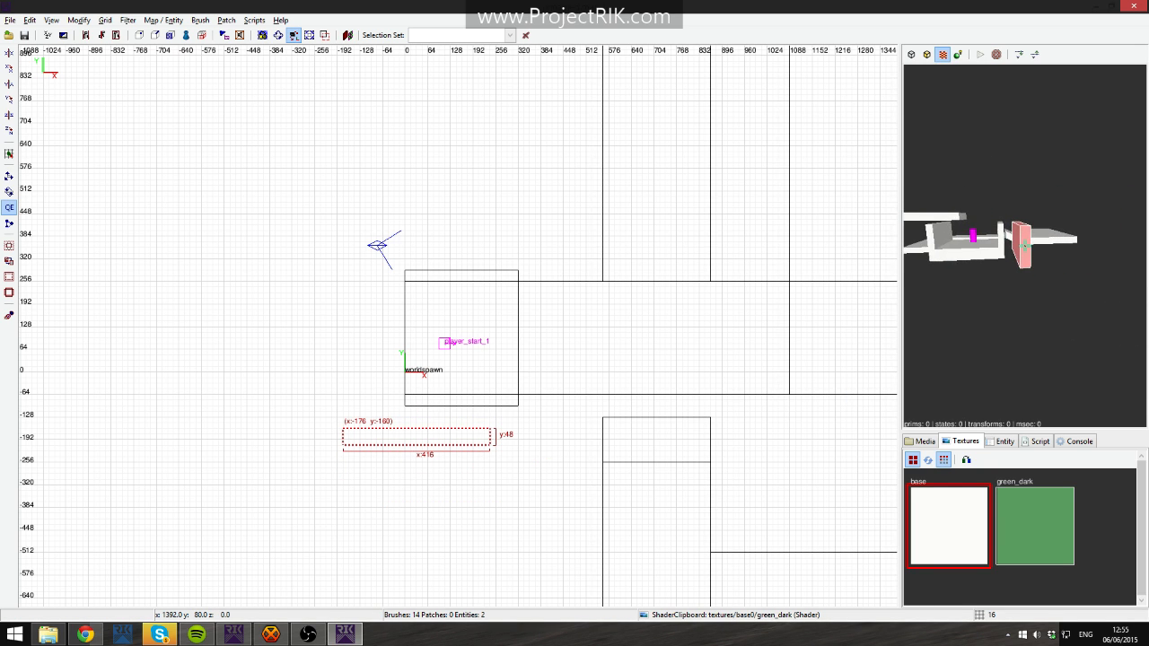
scroll(1024, 245, up, 5)
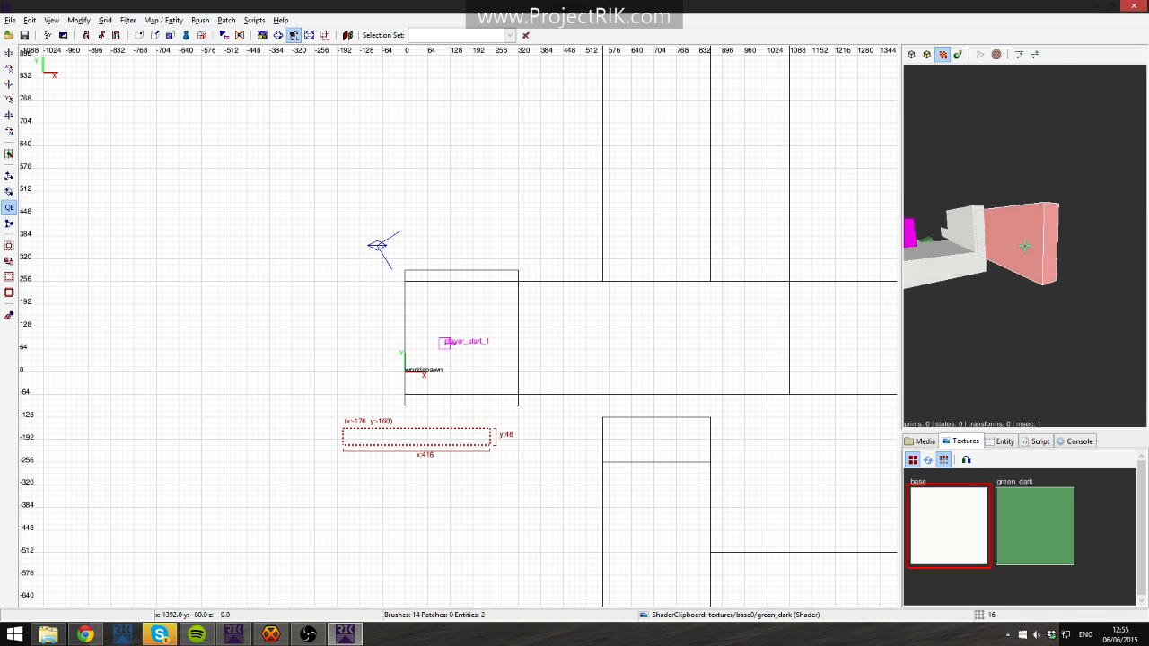
shift+click(979, 223)
key(Escape)
shift+click(1024, 235)
key(BackSpace)
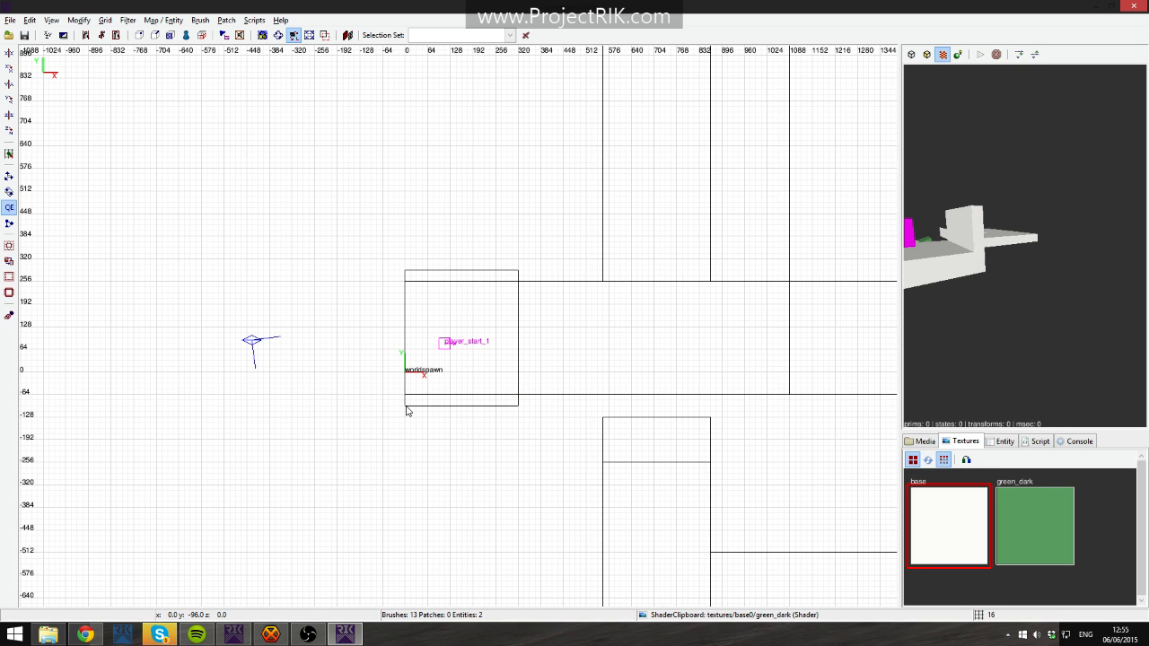
Draw an end wall 32 by 384 units behind the player start, closing the gap between the two side walls.
drag(400, 391, 393, 274)
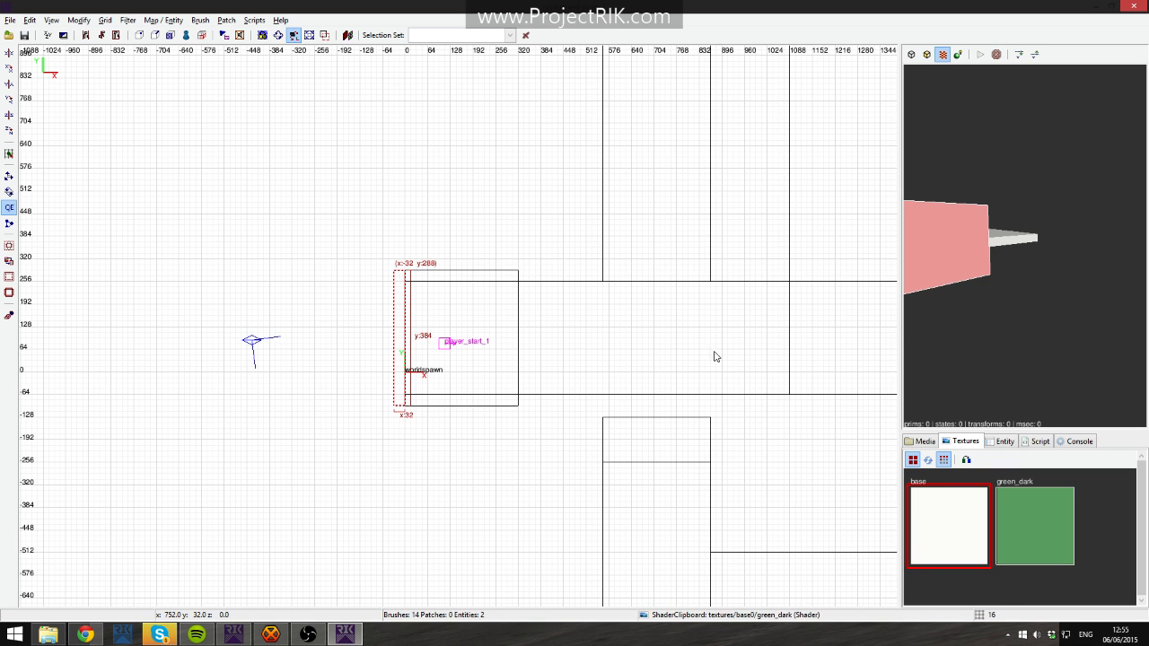
right_click(1012, 301)
key(Up)
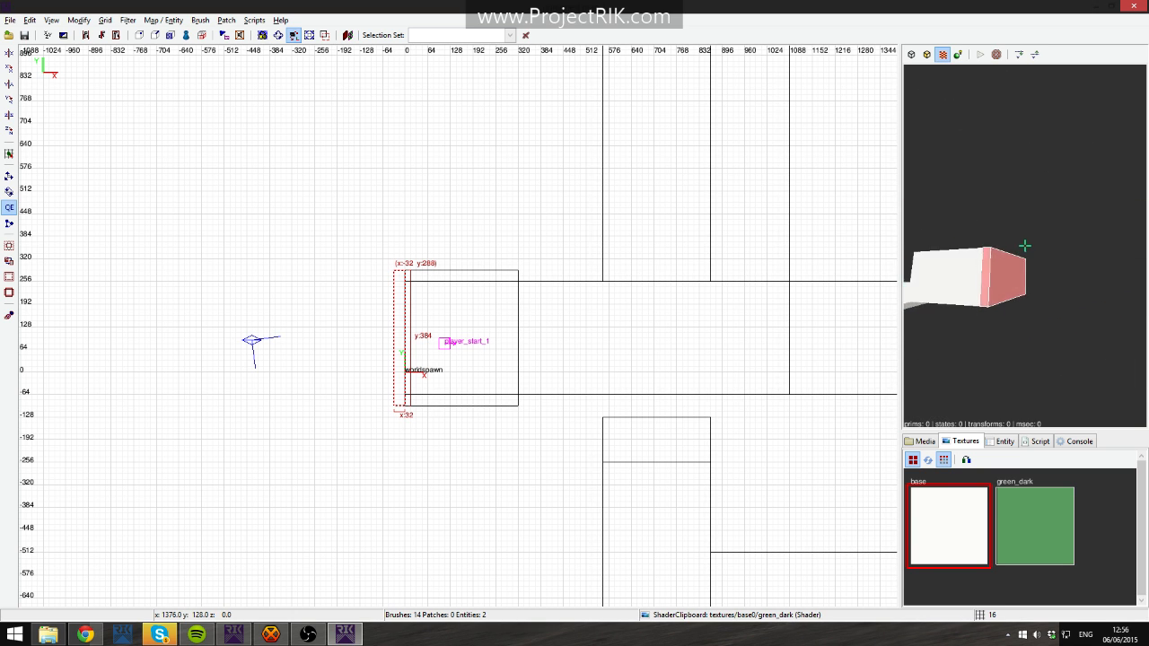
key(Up)
key(Down)
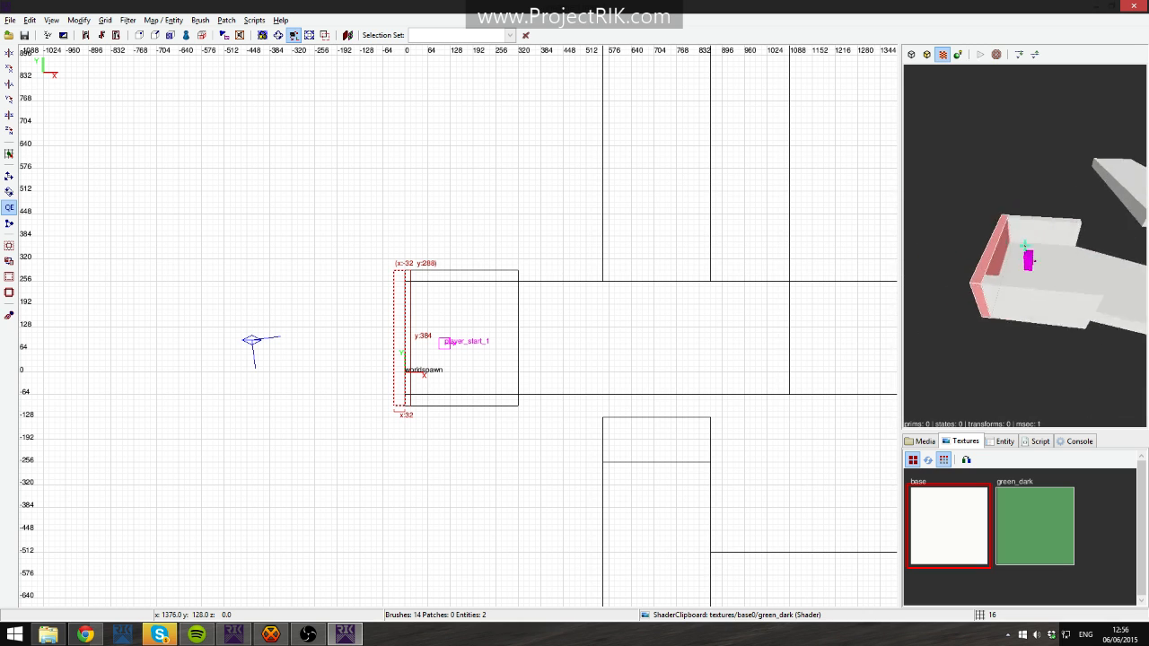
key(Escape)
right_click(1052, 323)
Draw a wall brush 768 by 32 units along the ramp's y 256 edge, from x 320 to the ramp's lower end.
right_drag(643, 365, 641, 359)
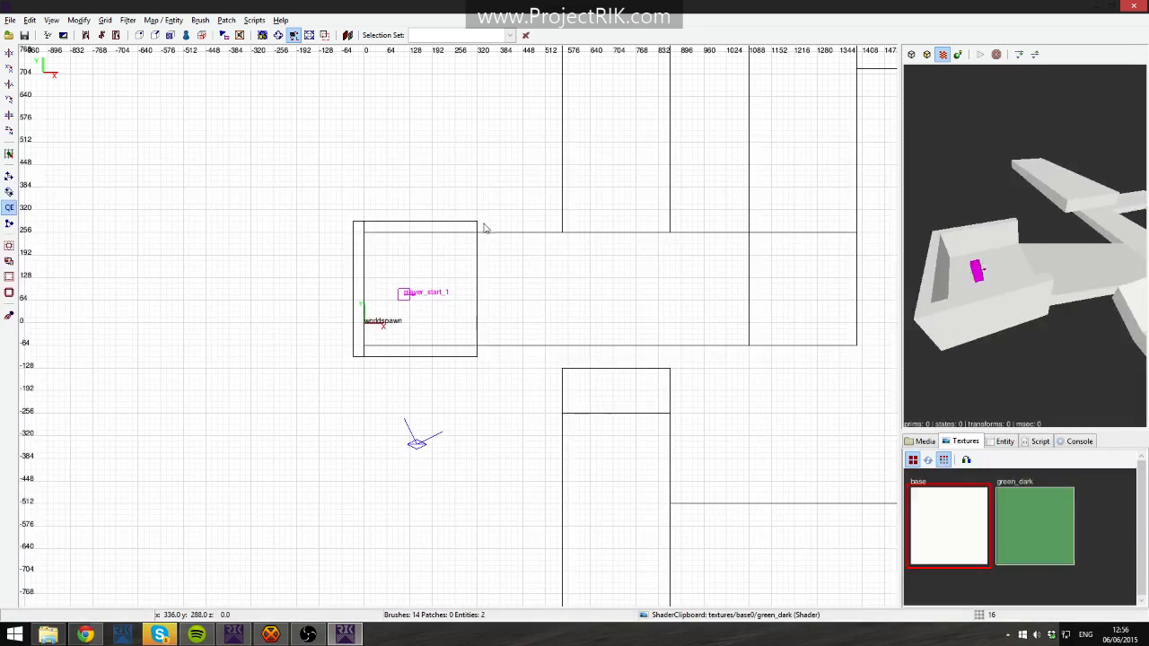
drag(478, 227, 741, 236)
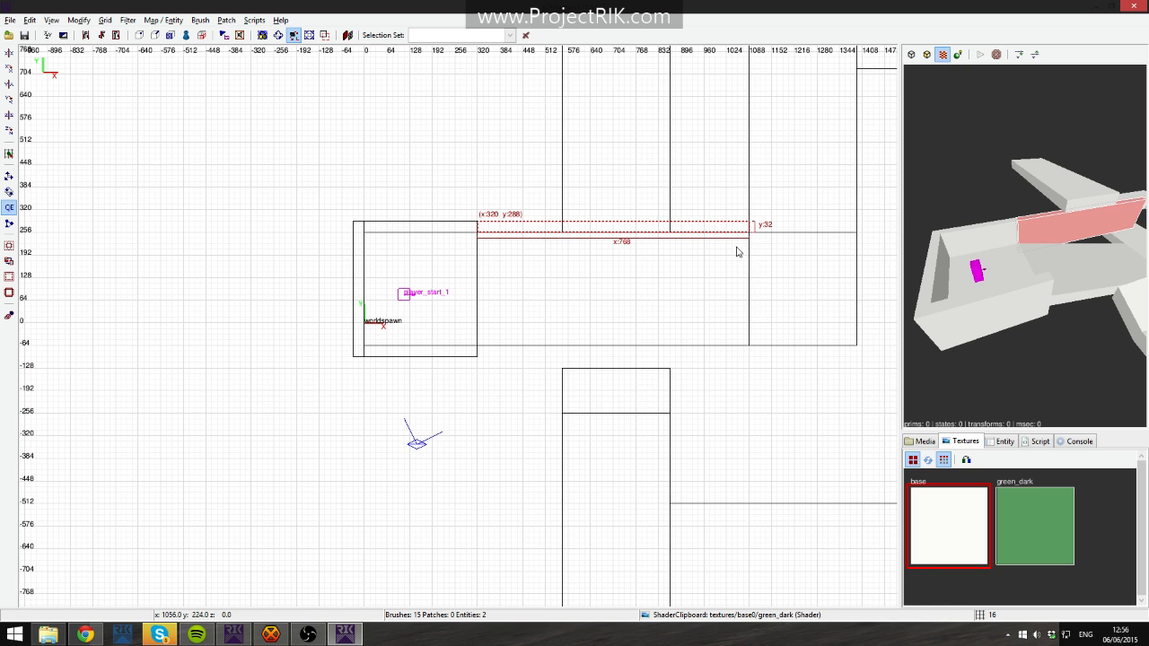
mouse_move(736, 248)
right_down()
mouse_move(737, 204)
mouse_move(723, 210)
right_up()
Lower the ramp wall's far-end vertices by 192 units in the front view so its bottom edge follows the ramp's underside.
key(ctrl+Tab)
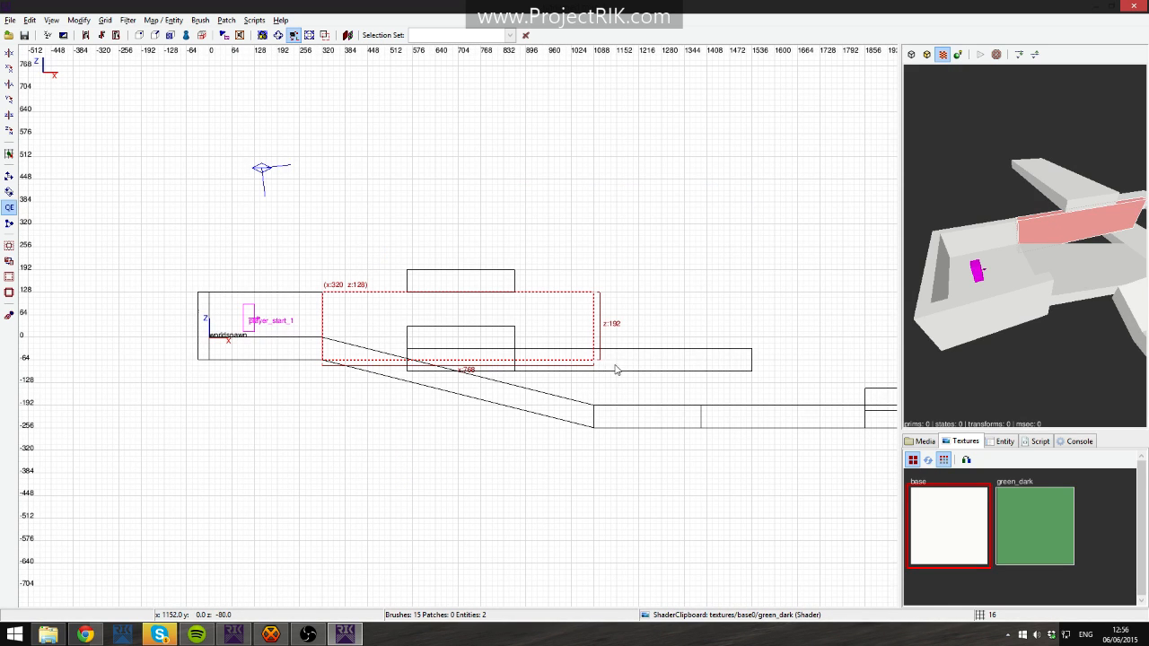
key(v)
shift+drag(569, 241, 624, 389)
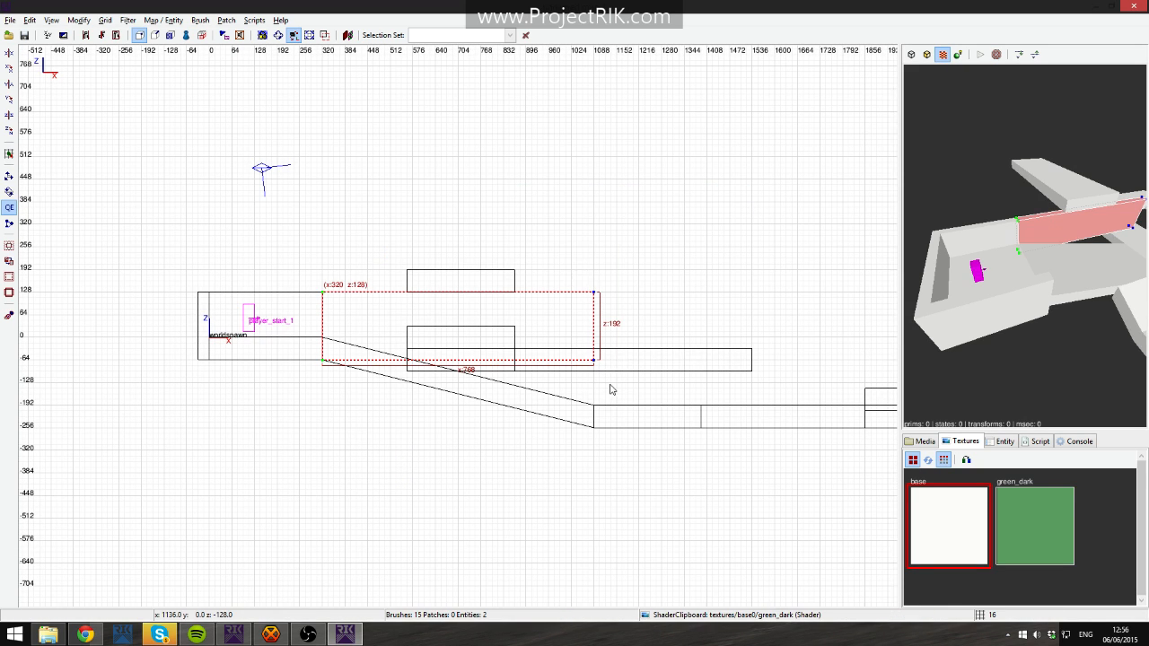
scroll(615, 381, up, 2)
drag(706, 297, 703, 432)
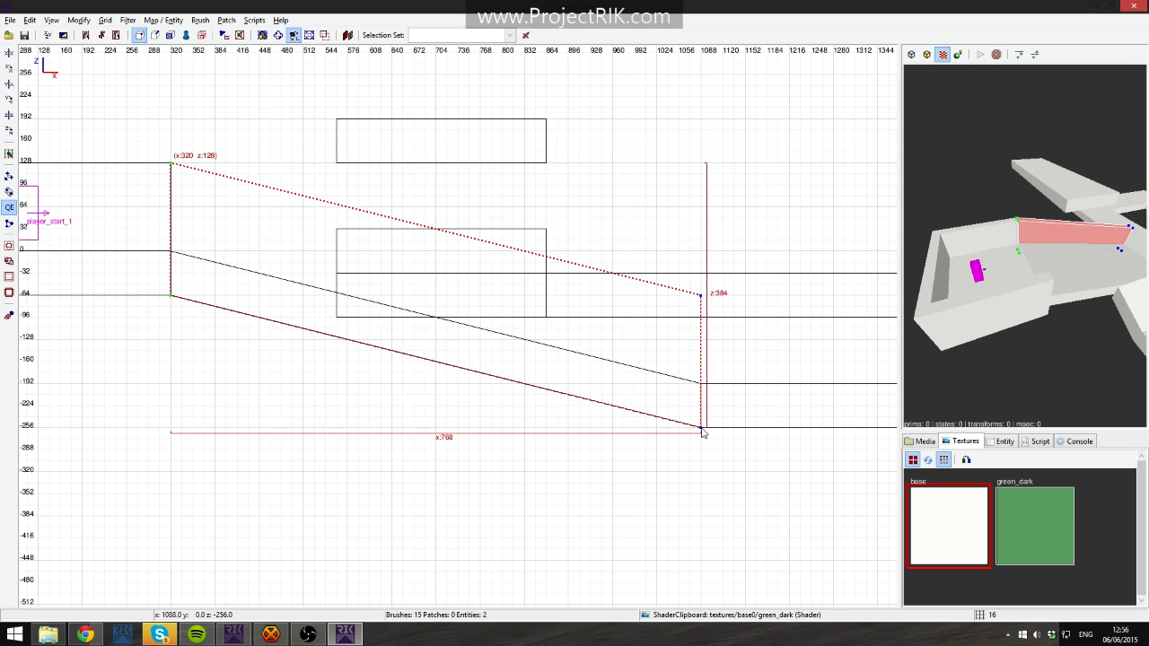
right_click(1068, 299)
key(Up)
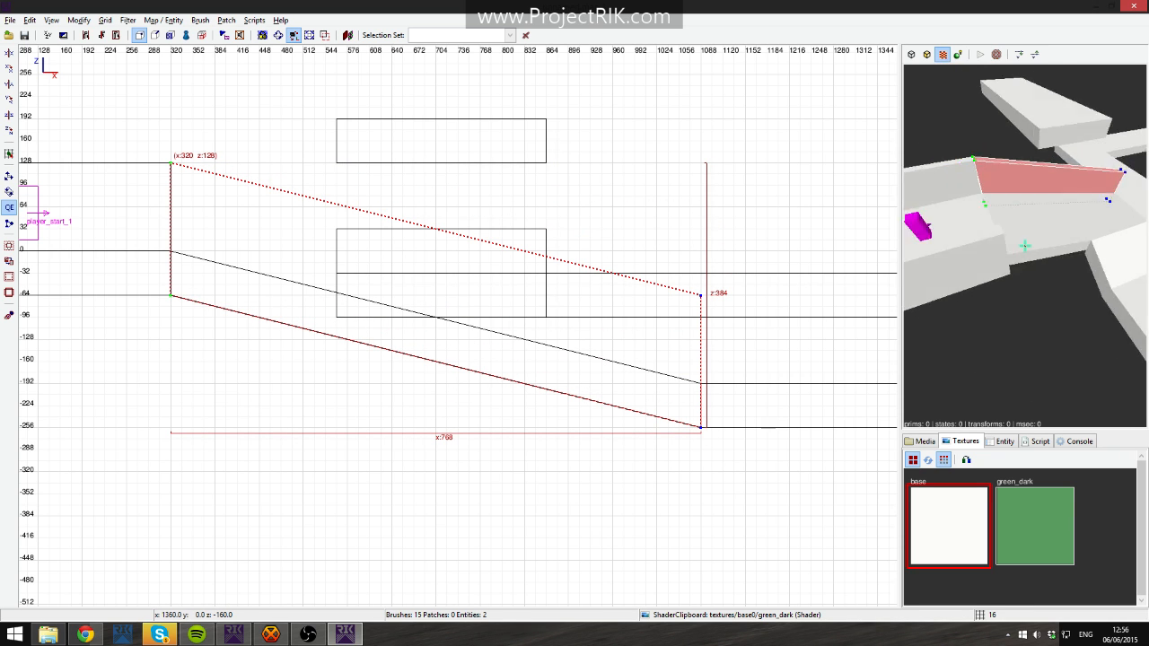
key(Escape)
key(Down)
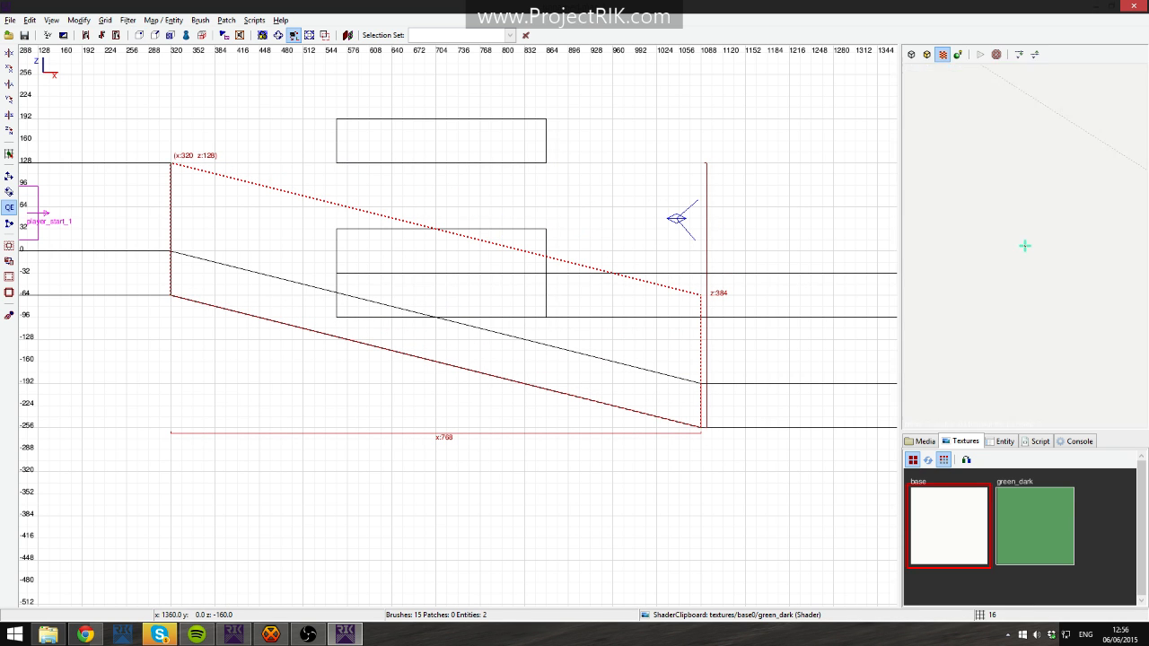
key(Escape)
Duplicate the sloped ramp wall and place the copy along the ramp's opposite edge at y -64.
key(space)
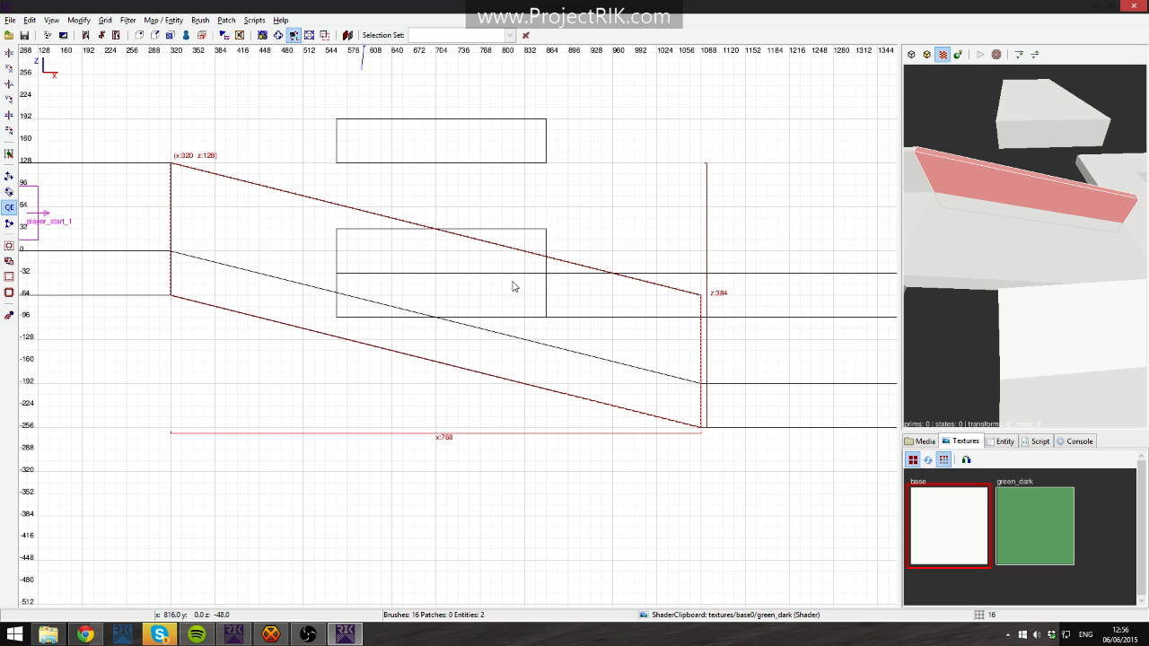
key(ctrl+Tab)
scroll(427, 370, down, 2)
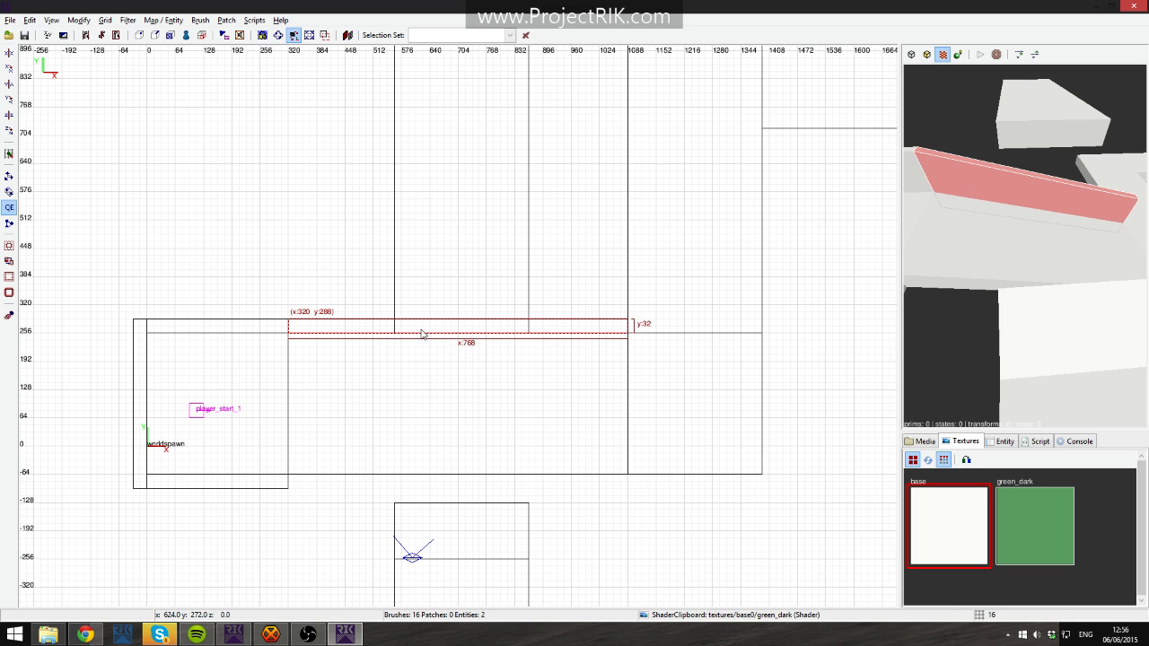
drag(422, 334, 425, 489)
right_click(953, 298)
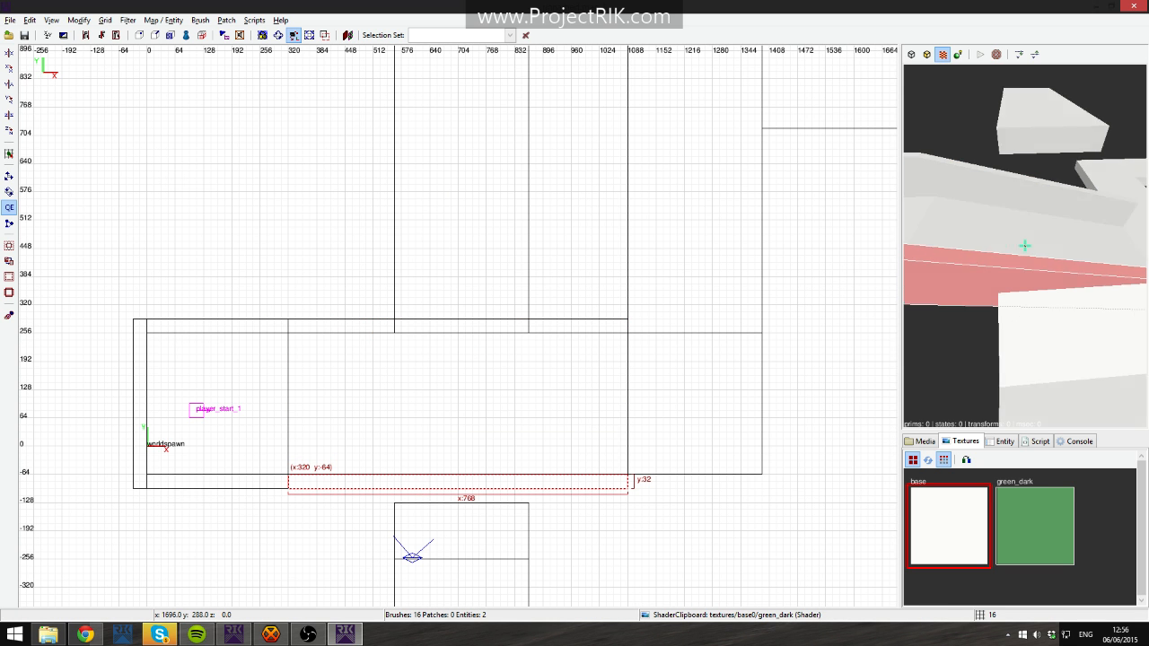
key(d)
key(Escape)
key(a)
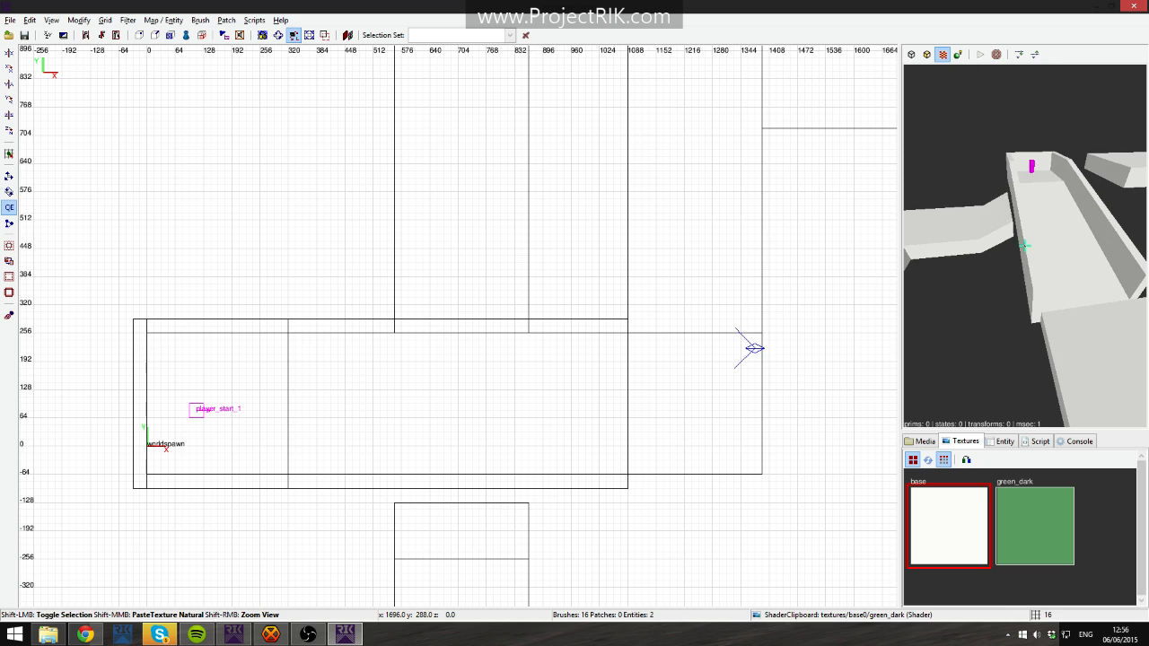
Delete both sloped walls along the ramp.
shift+click(1024, 246)
key(a)
key(Delete)
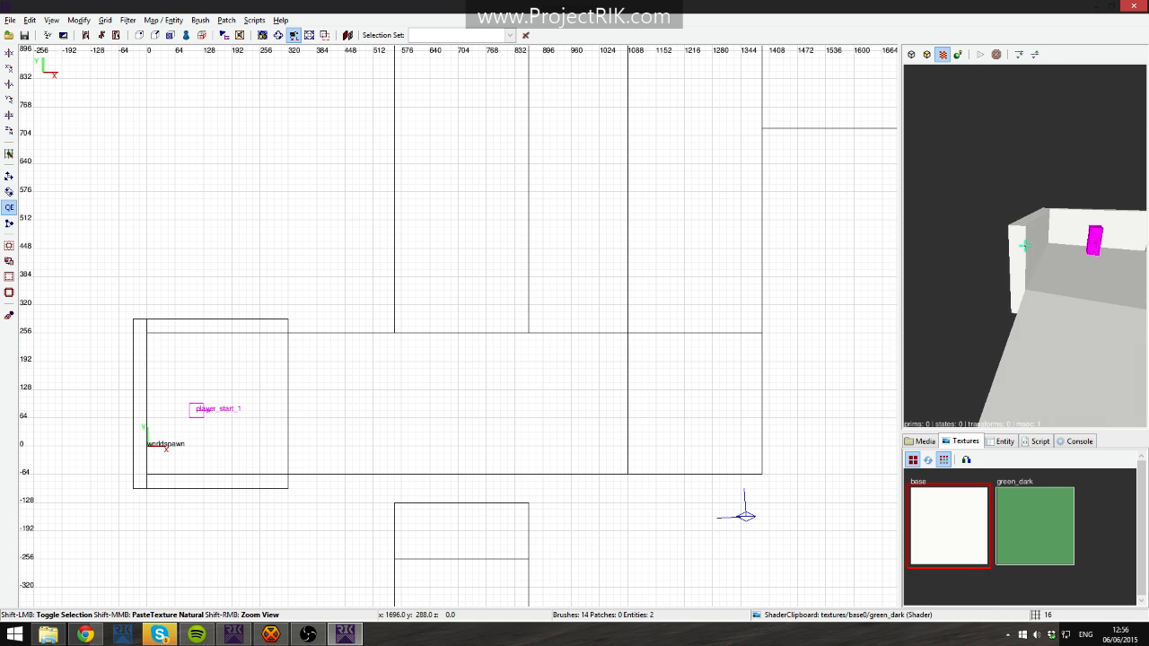
shift+click(1024, 246)
key(Escape)
shift+click(1024, 246)
key(Escape)
shift+click(1024, 246)
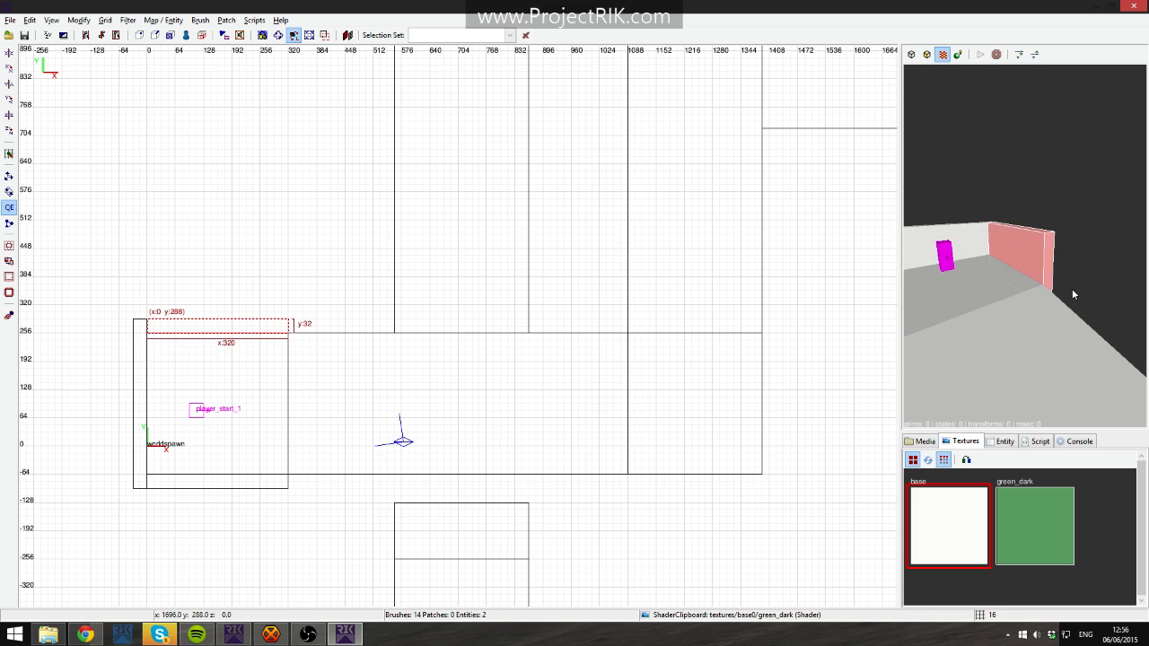
key(Escape)
right_click(949, 269)
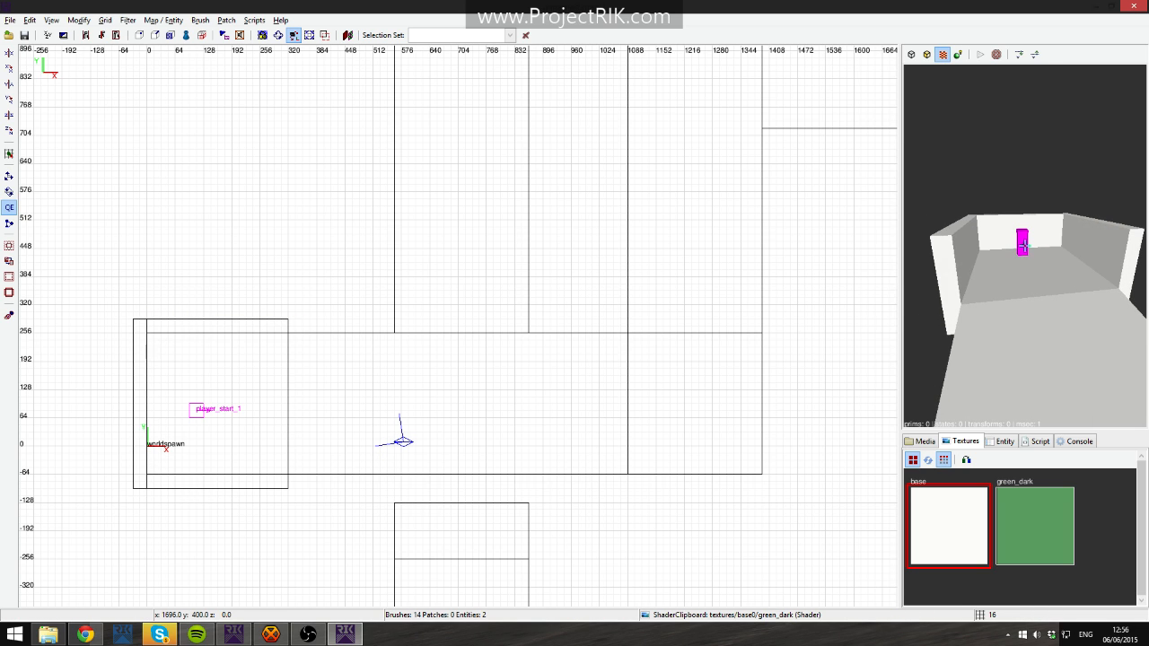
Delete the start platform's back wall and its side wall along the y 256 edge.
shift+click(934, 265)
key(Escape)
shift+click(1040, 236)
shift+click(1093, 244)
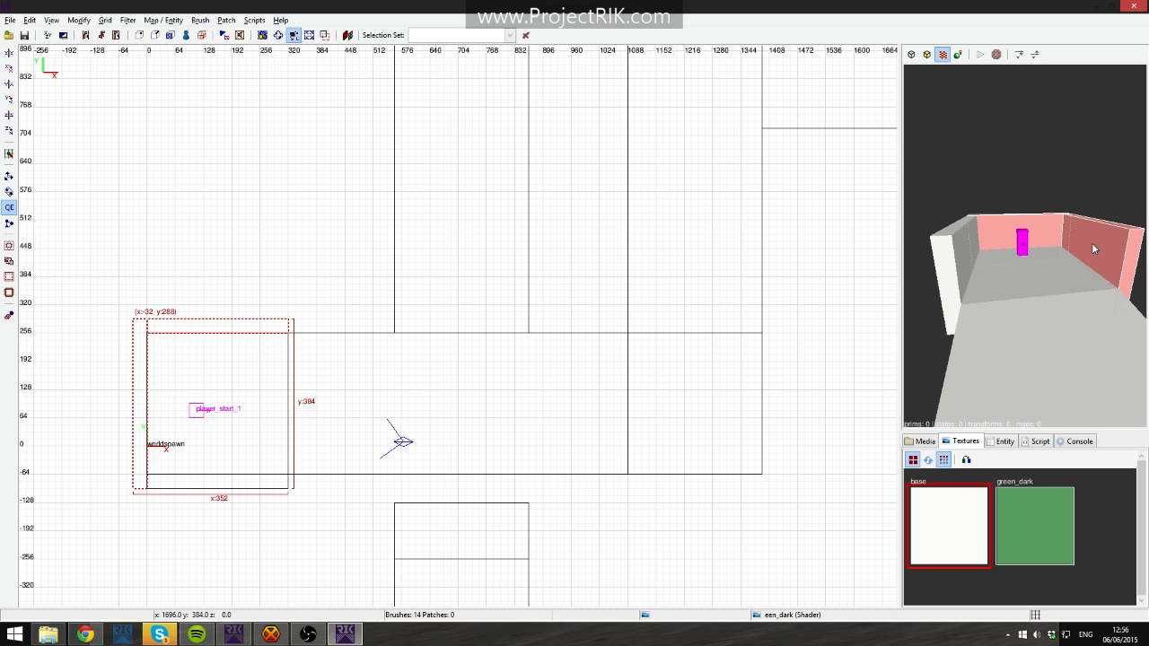
key(Delete)
Split the remaining platform side wall horizontally at z 80 across its full length with the Clipper in the front view.
shift+click(968, 262)
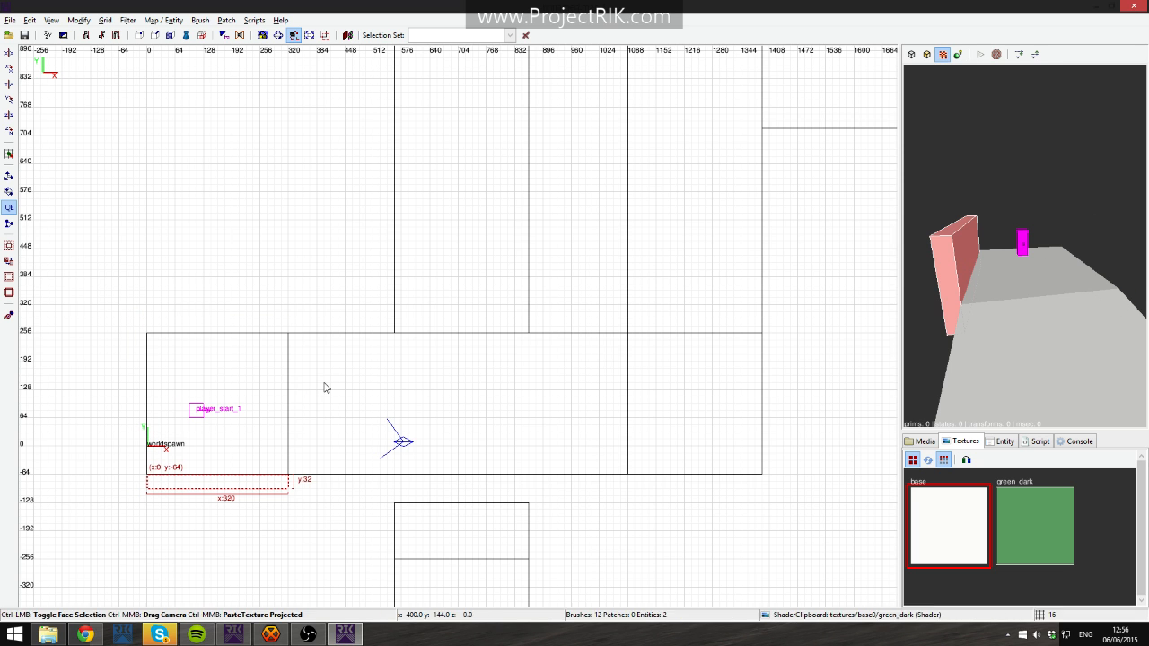
key(ctrl+Tab)
scroll(417, 370, up, 4)
right_click(1024, 245)
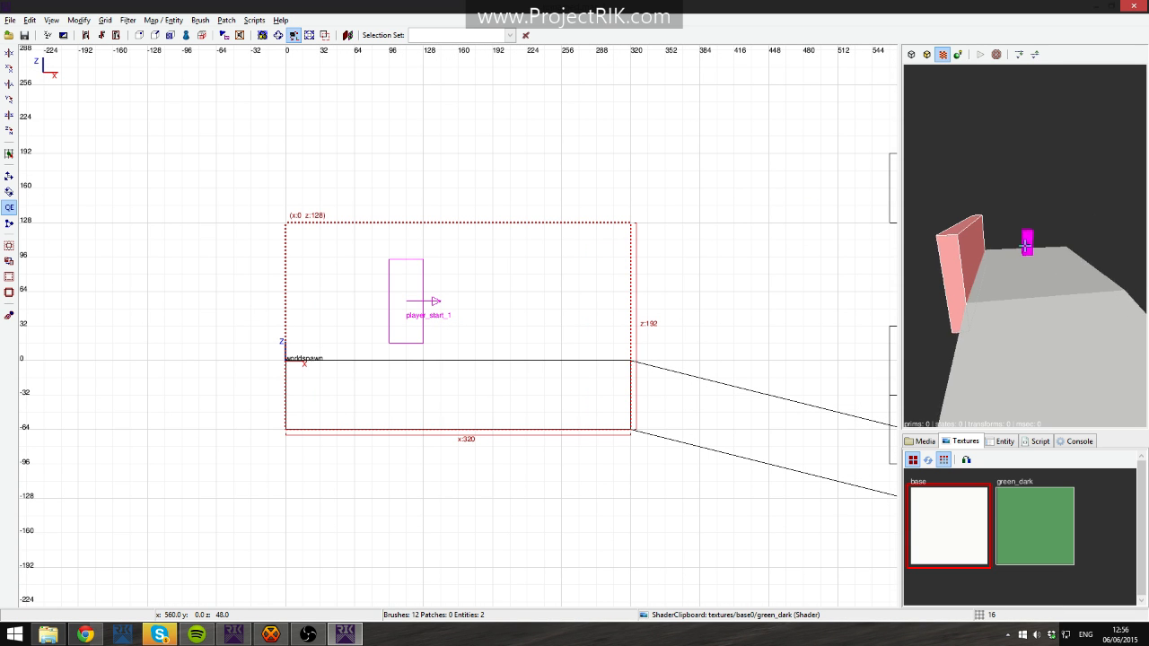
key(Down)
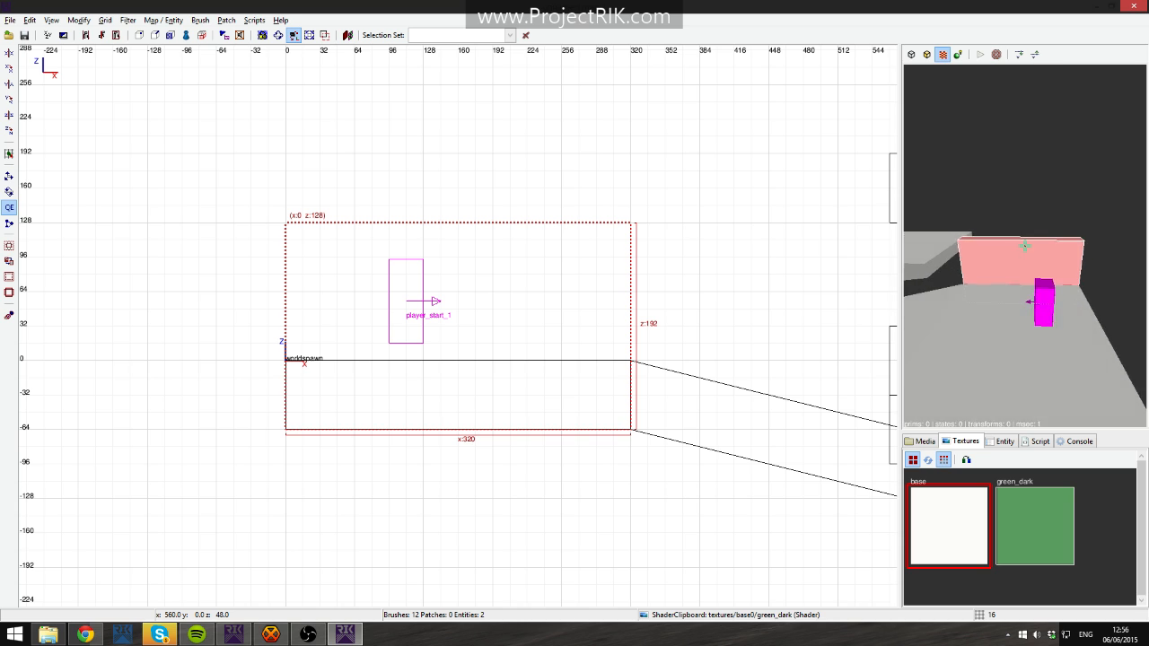
right_click(1025, 245)
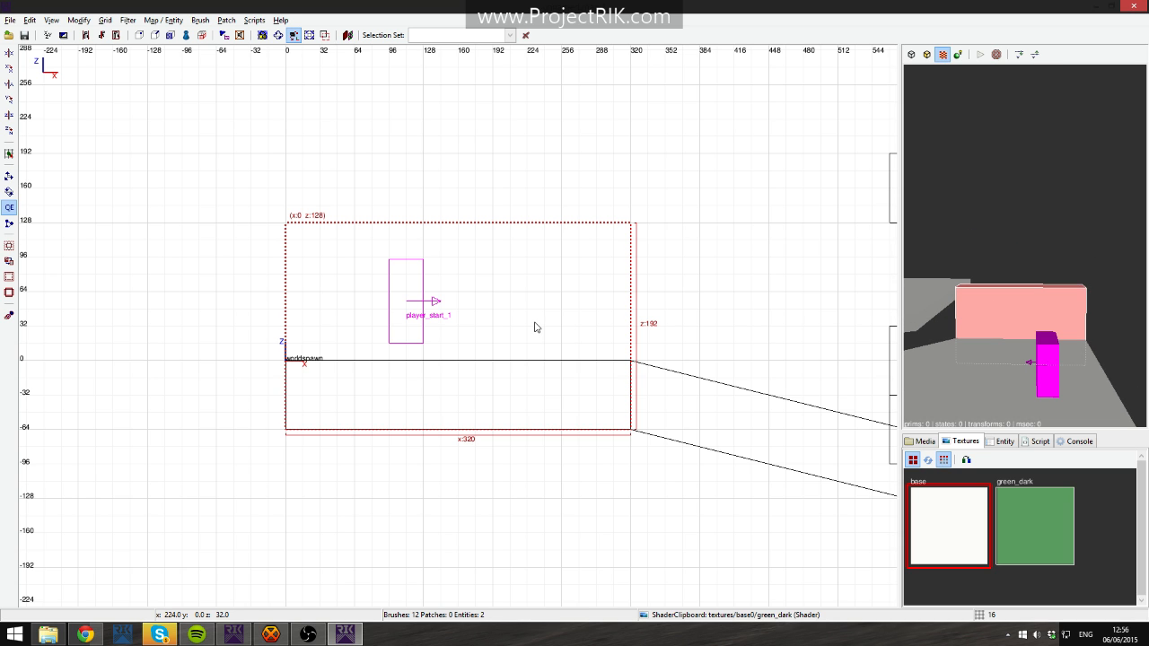
key(x)
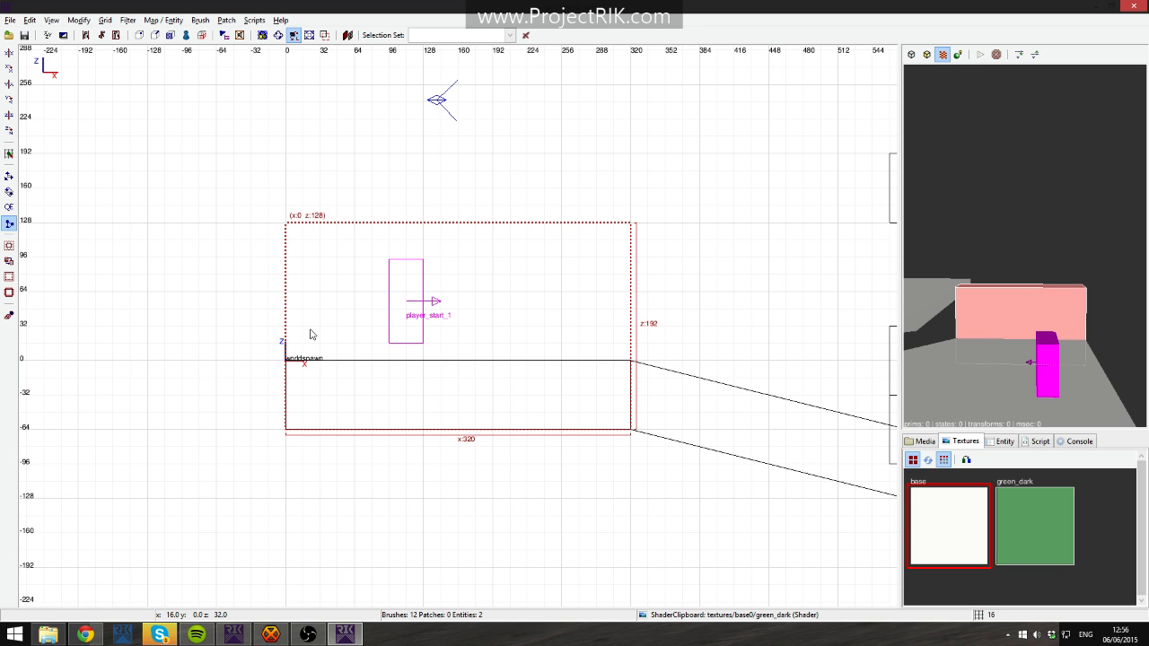
click(435, 278)
key(shift+Return)
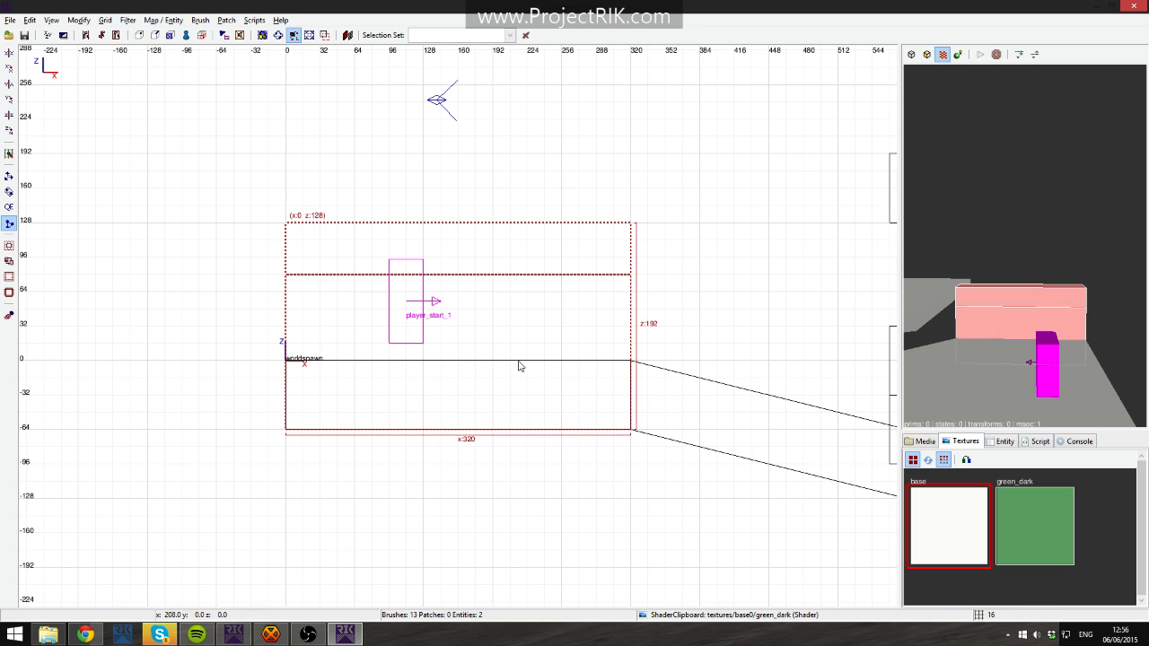
Split the wall a second time with a horizontal cut at z 64, then clear the selection.
click(351, 290)
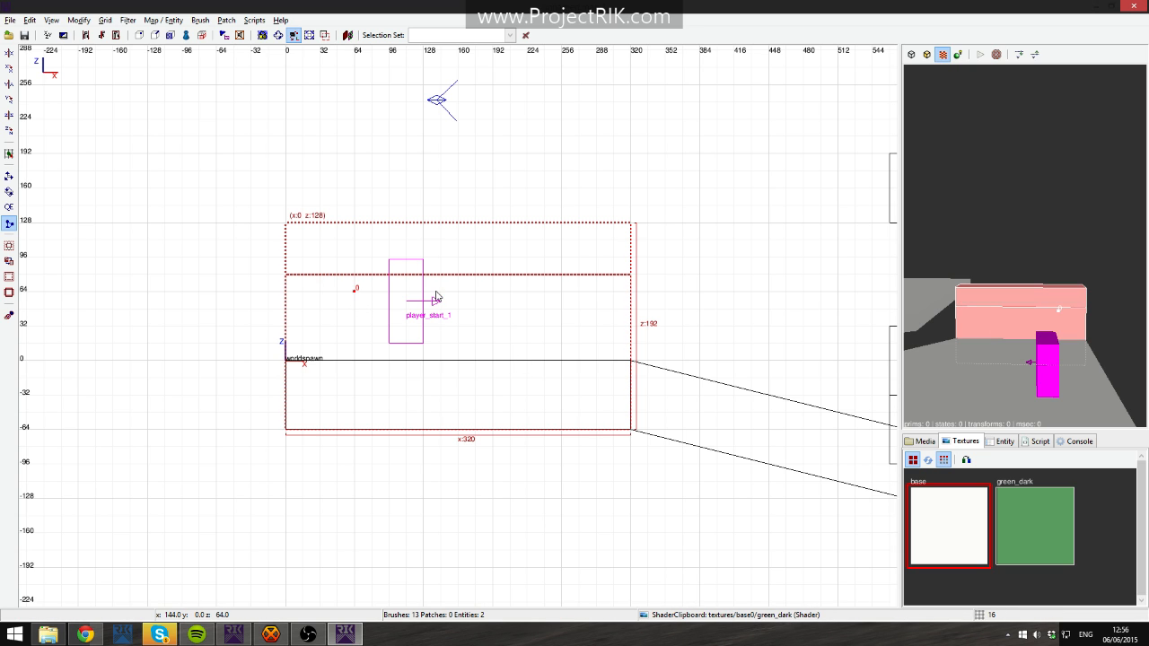
click(436, 292)
key(shift+Return)
key(Escape)
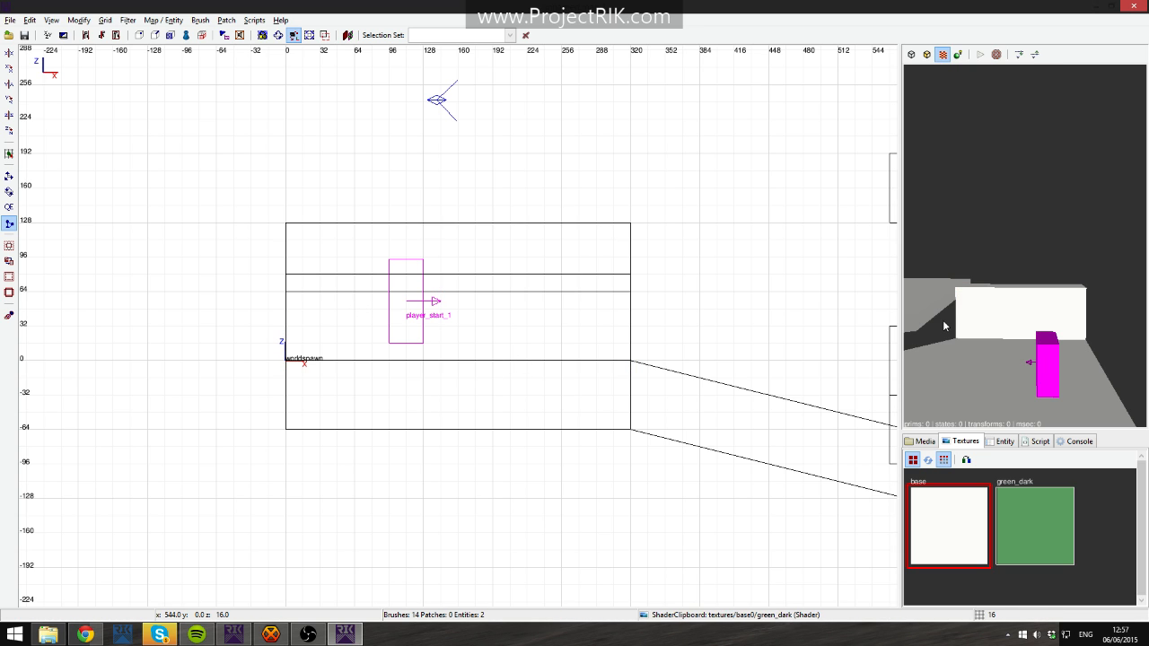
Delete the 16-unit-high strip between the wall's two horizontal cuts.
shift+click(993, 314)
shift+click(992, 310)
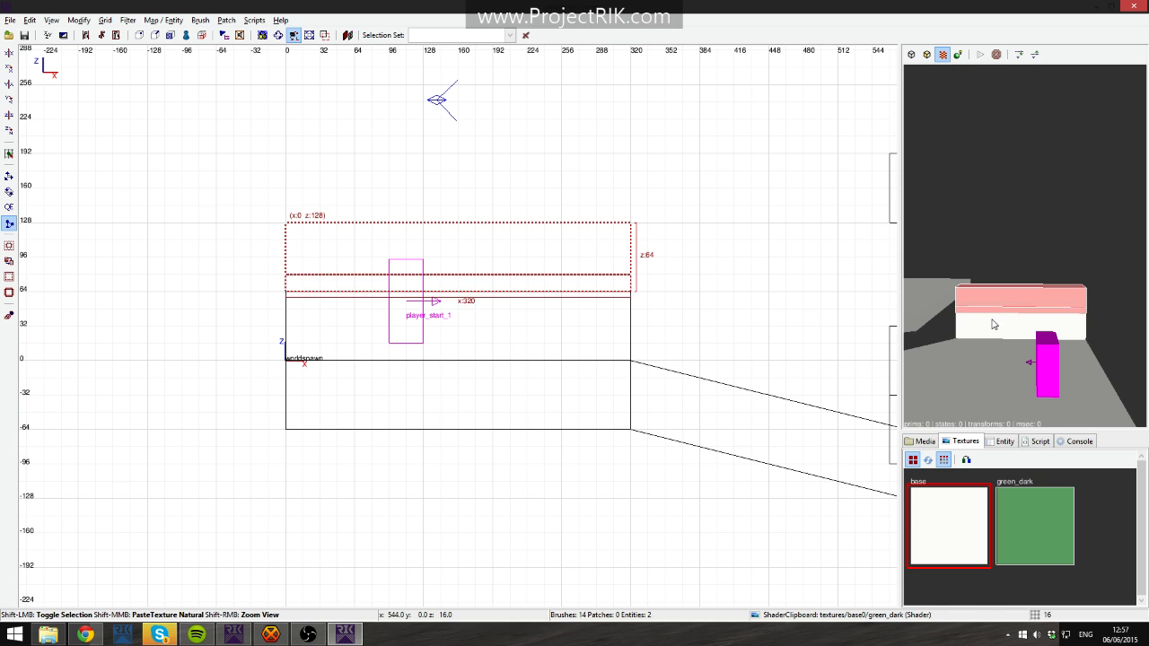
shift+click(993, 322)
key(Escape)
shift+click(998, 311)
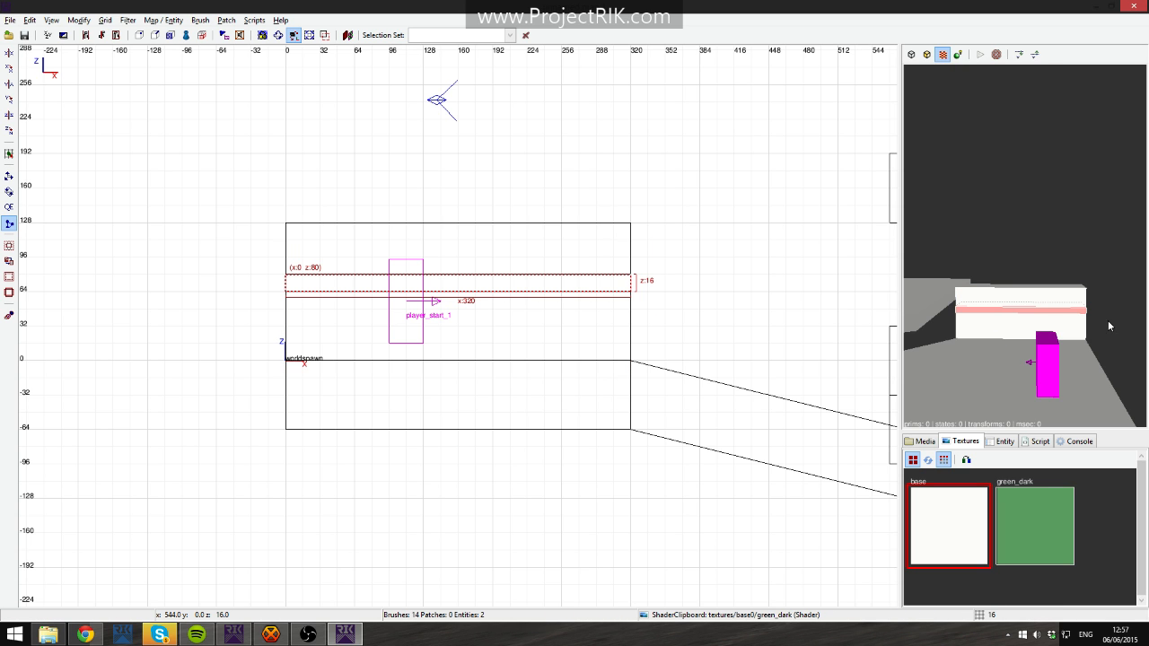
key(BackSpace)
right_click(910, 328)
right_click(991, 327)
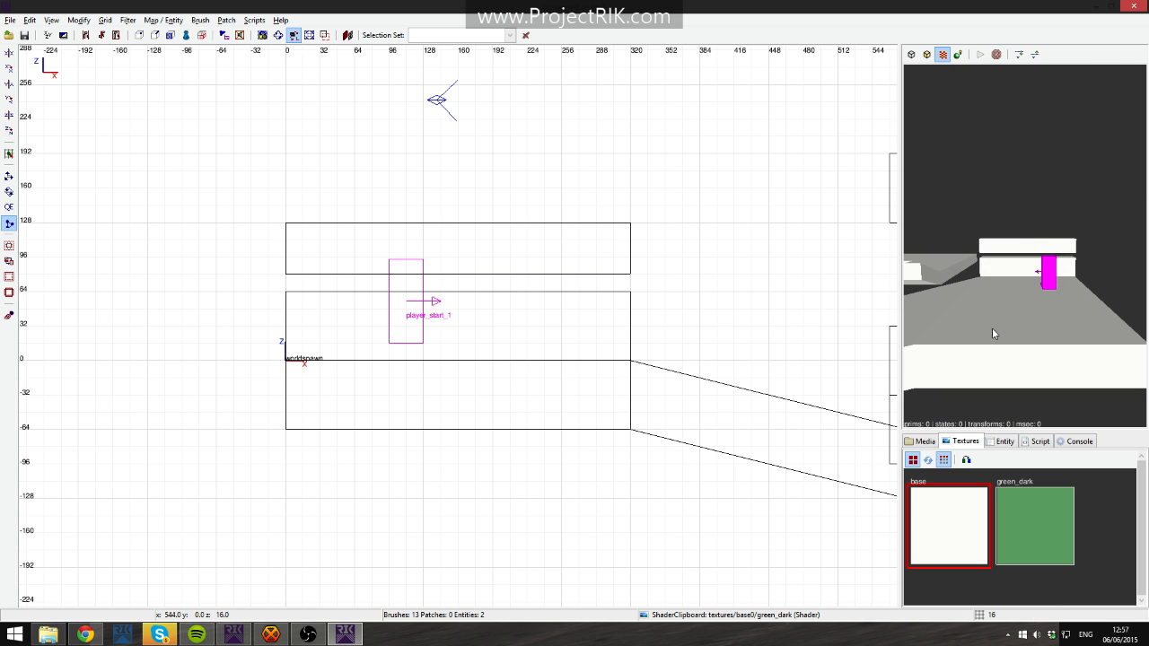
Undo the strip's deletion and apply the green_dark texture to it.
key(ctrl+z)
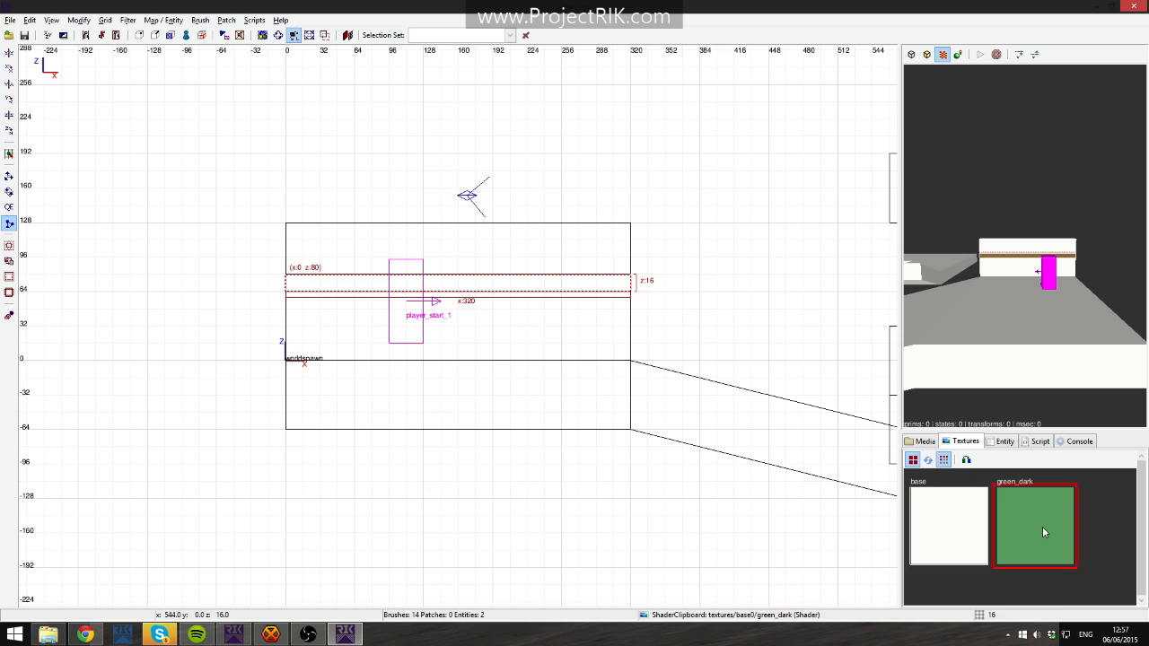
key(Escape)
right_click(1086, 314)
right_click(1087, 314)
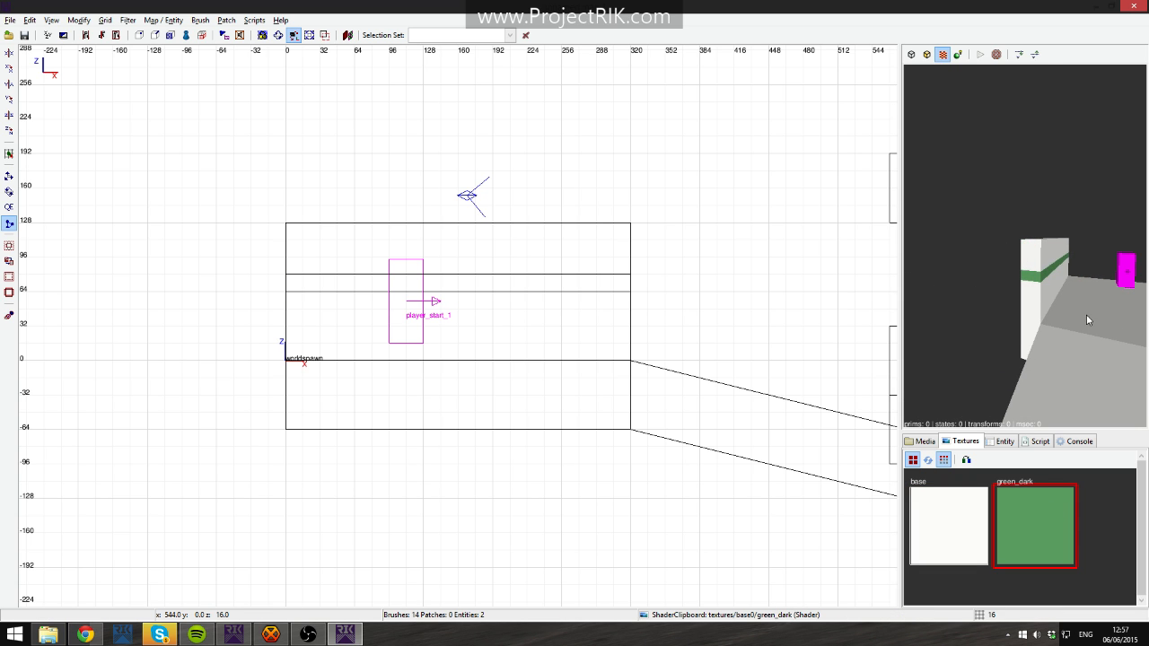
Duplicate all three pieces of the striped wall and place the copy along the platform's opposite edge, between y 256 and 288.
shift+click(1043, 253)
shift+click(1037, 277)
shift+click(1036, 298)
right_click(805, 315)
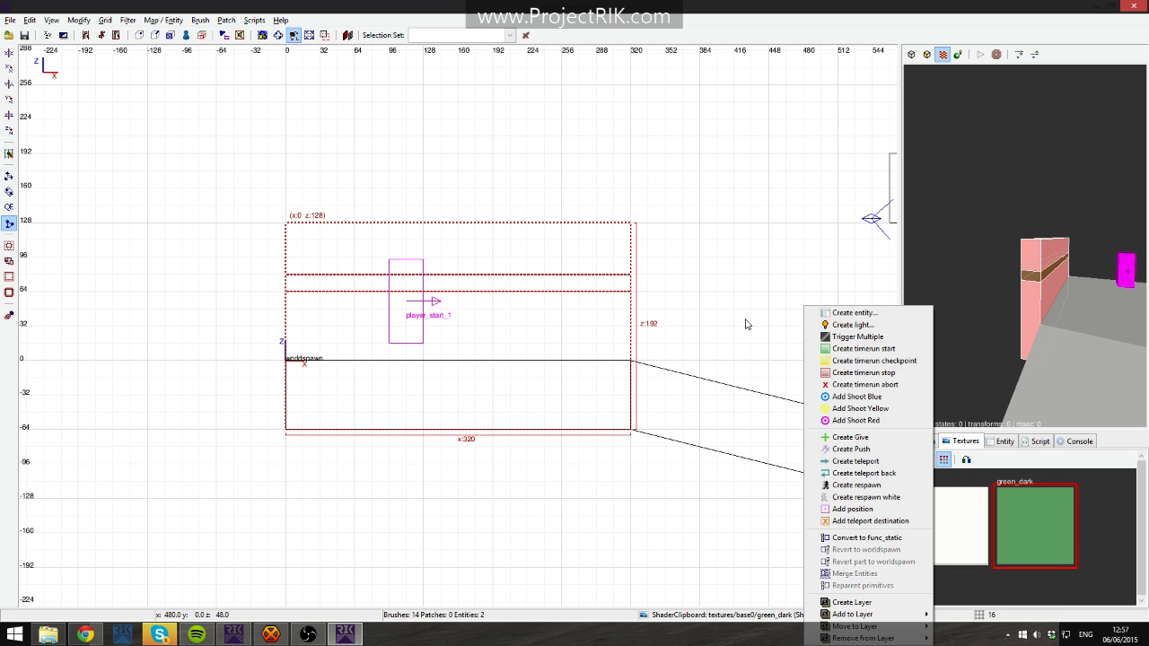
click(810, 232)
key(ctrl+Tab)
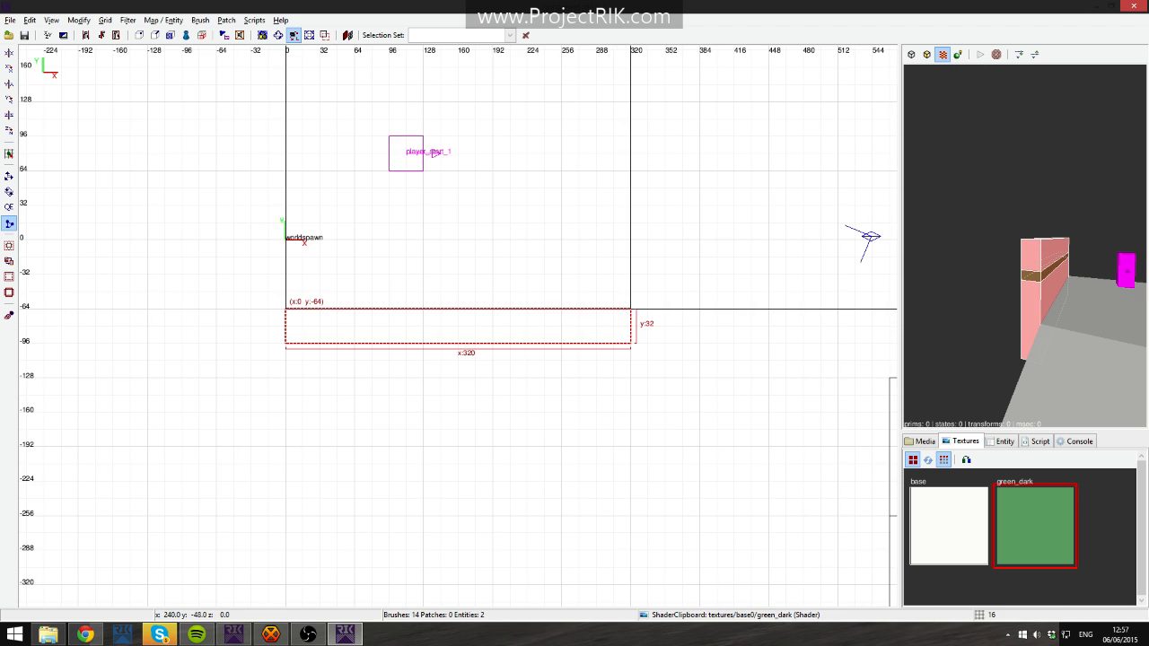
scroll(533, 294, down, 2)
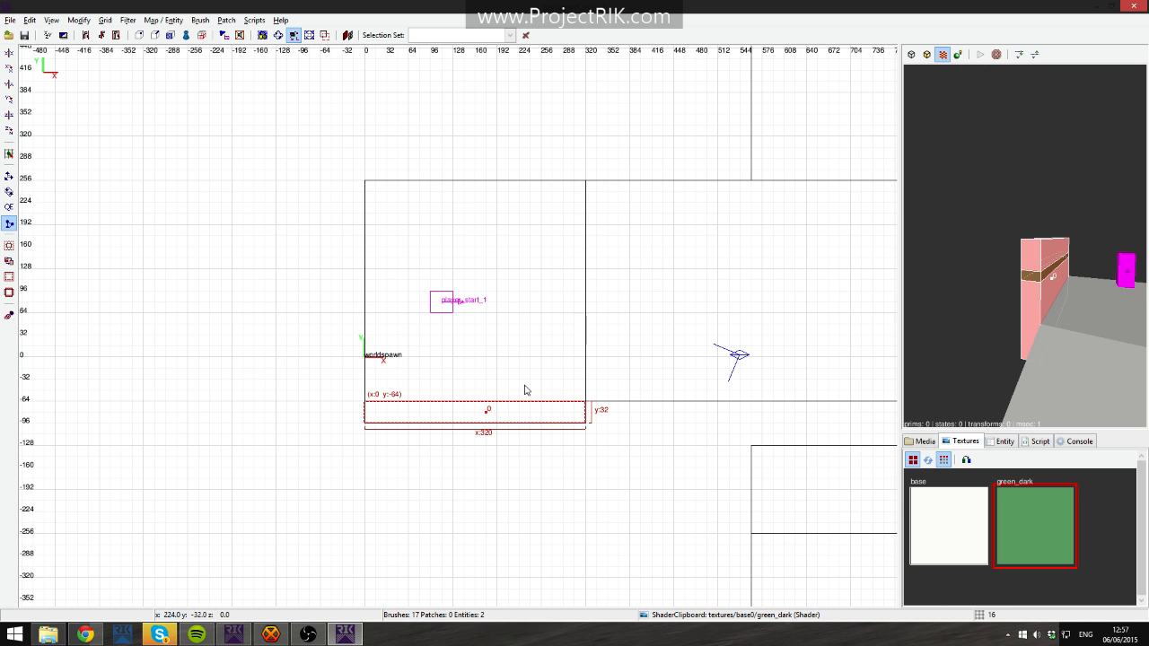
key(q)
mouse_move(511, 418)
mouse_down()
mouse_move(490, 213)
mouse_move(505, 164)
mouse_up()
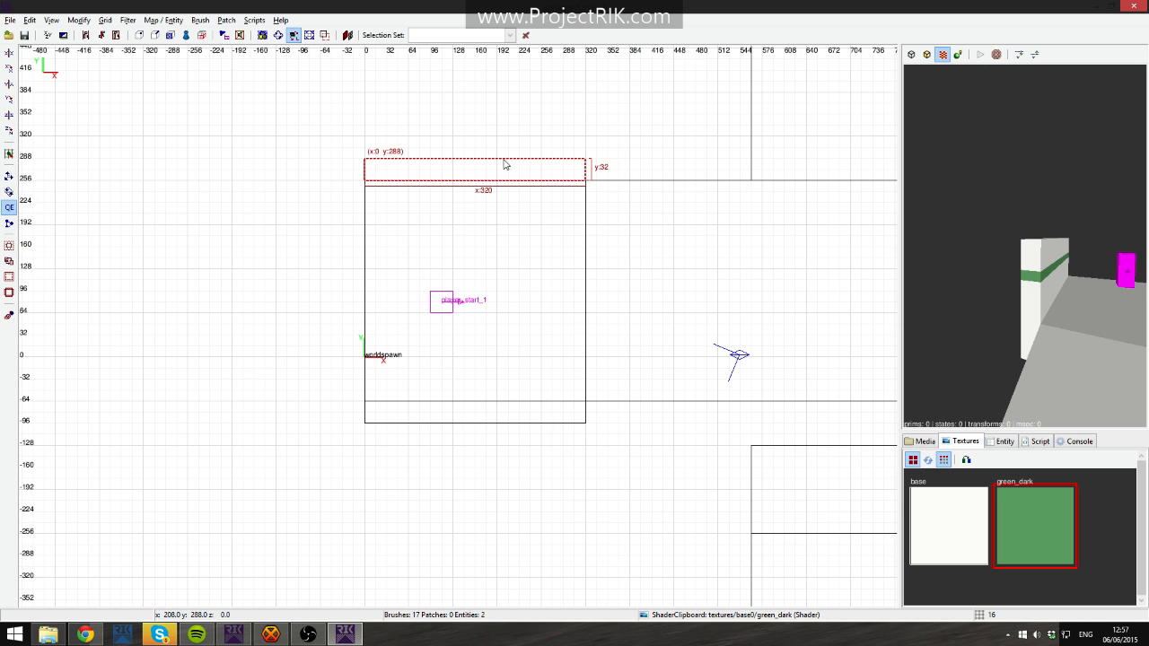
Duplicate the striped wall, rotate the copy 90 degrees, and fit it behind the platform from y 288 to -96, 384 units long.
right_click(1025, 244)
key(Up)
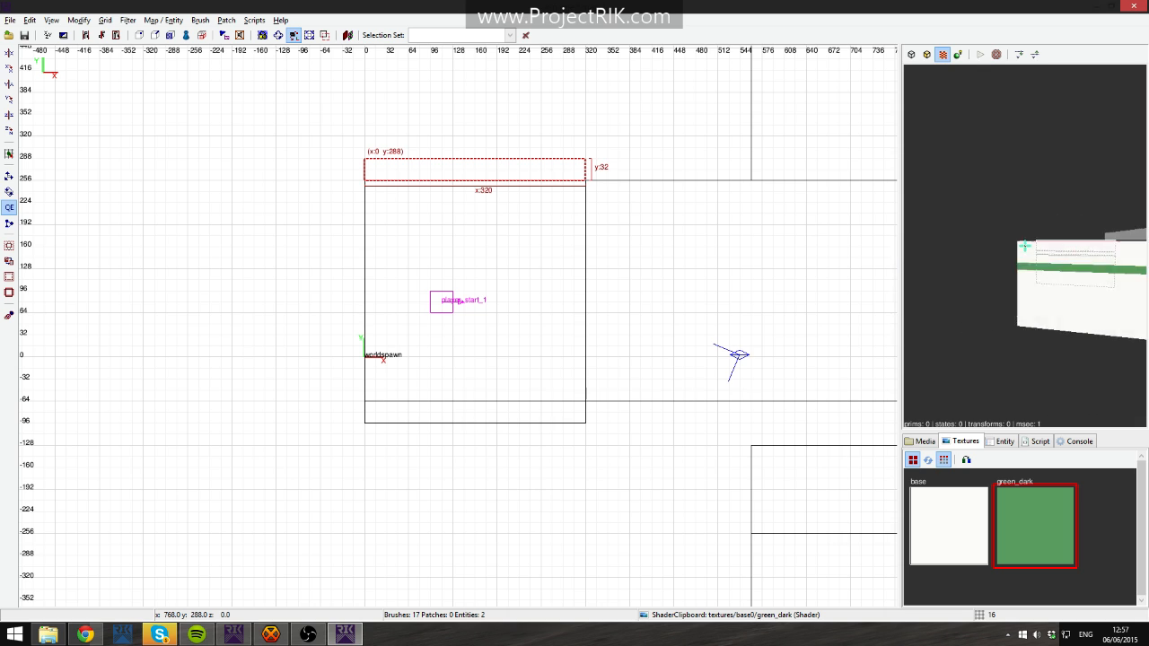
right_click(1025, 244)
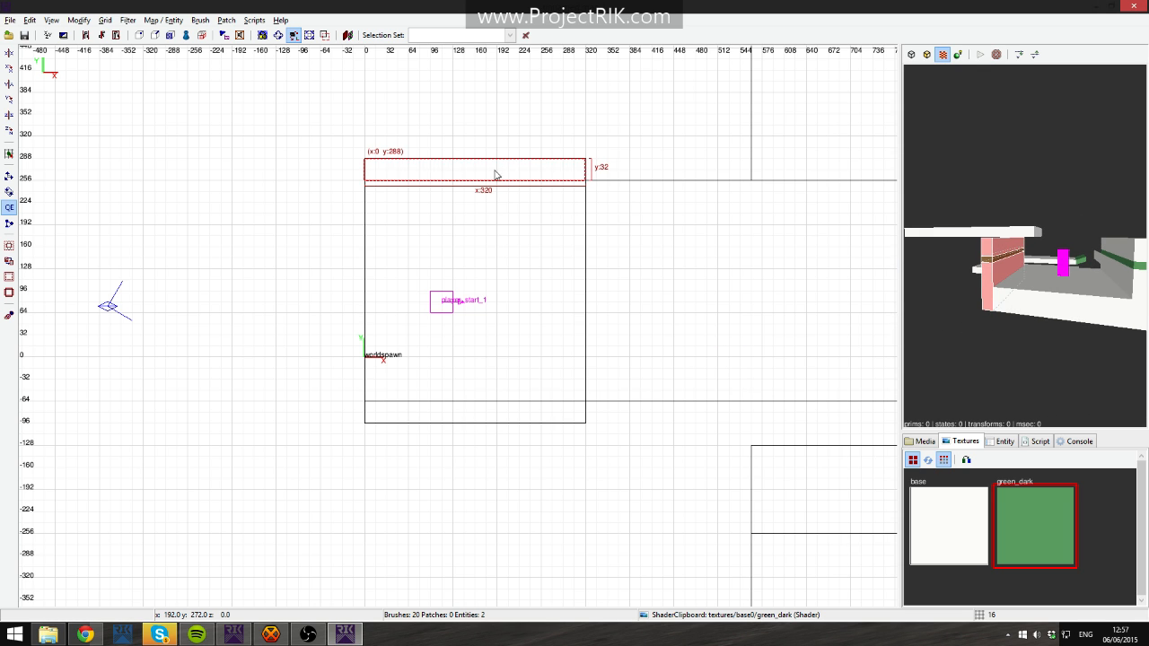
drag(496, 174, 274, 241)
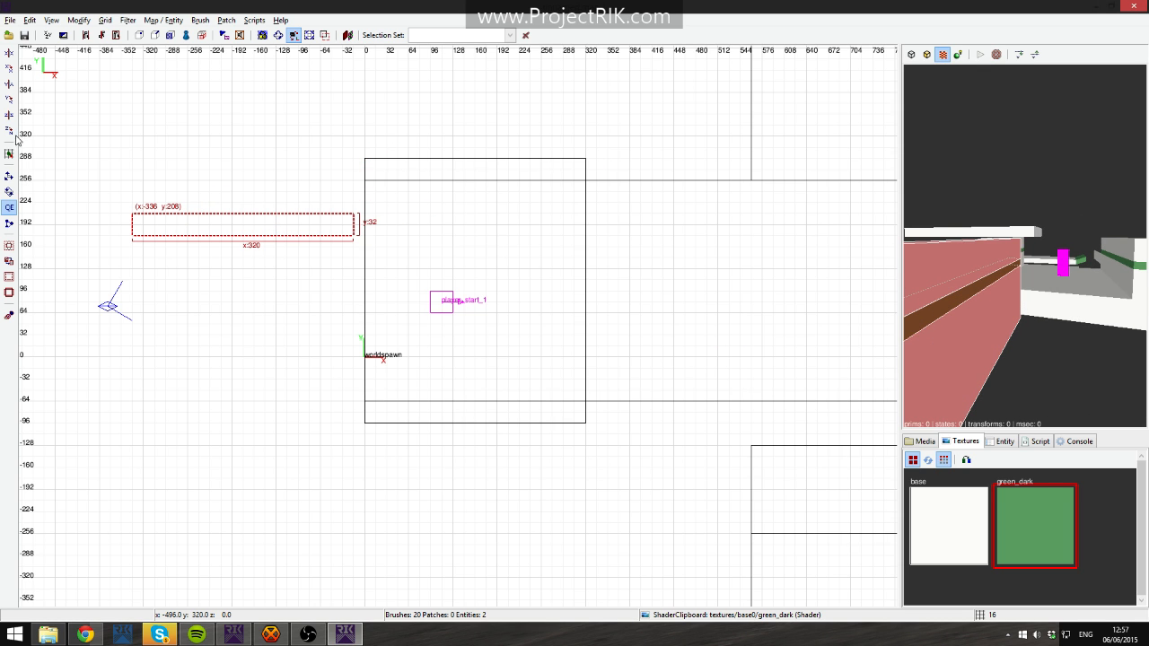
click(13, 133)
mouse_move(254, 198)
mouse_down()
mouse_move(334, 269)
mouse_move(355, 257)
mouse_move(351, 241)
mouse_up()
drag(342, 411, 346, 438)
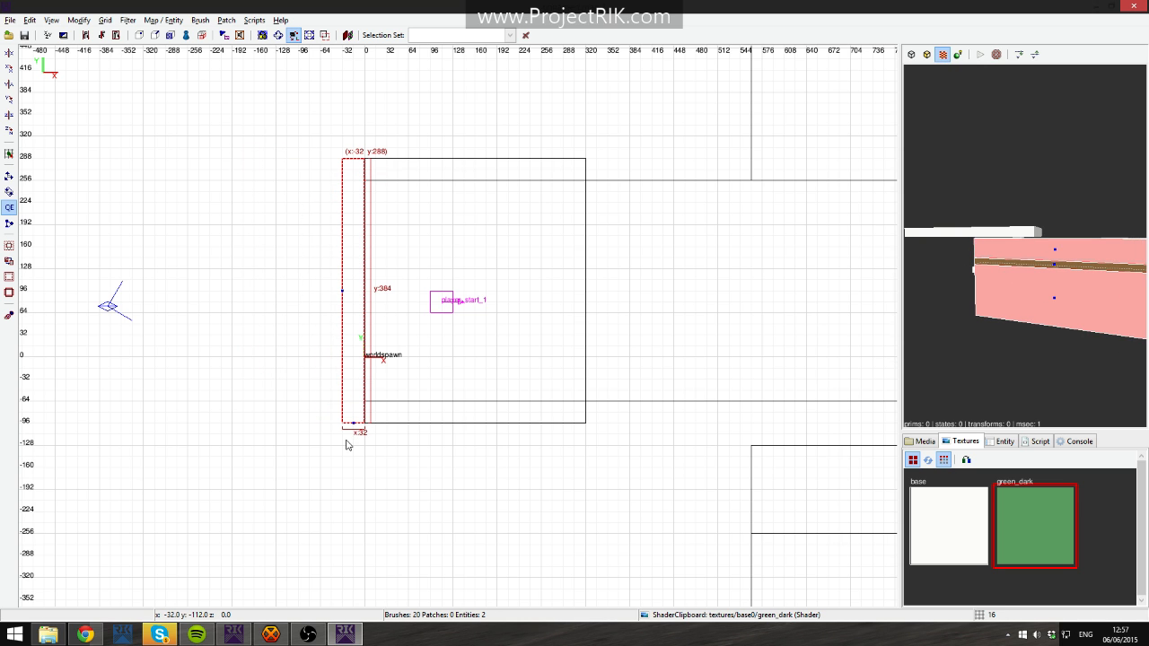
right_click(916, 266)
key(Up)
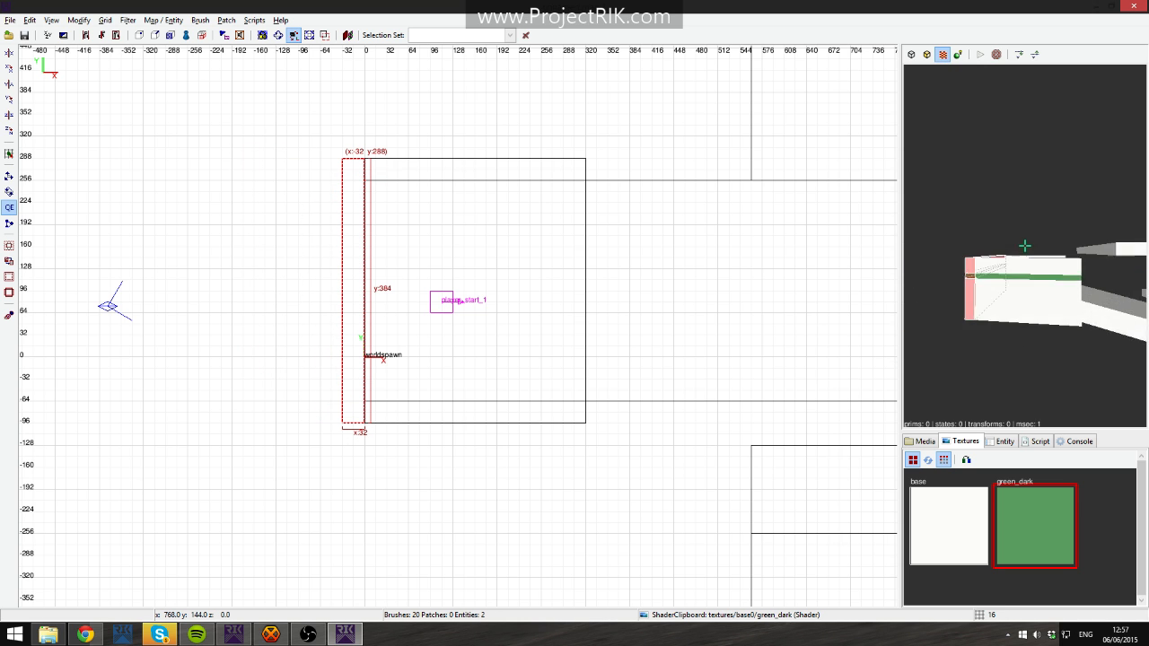
right_click(913, 271)
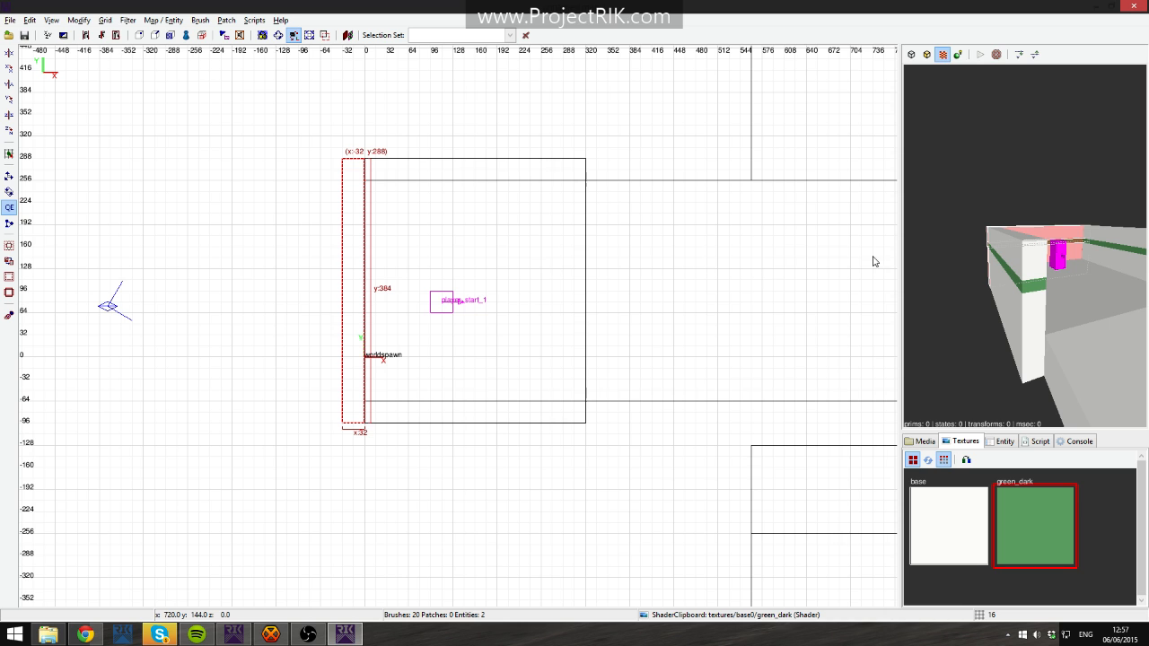
Duplicate the striped side wall on the y 256 edge and place the copy along the ramp's edge, starting at x 320.
right_click(1103, 206)
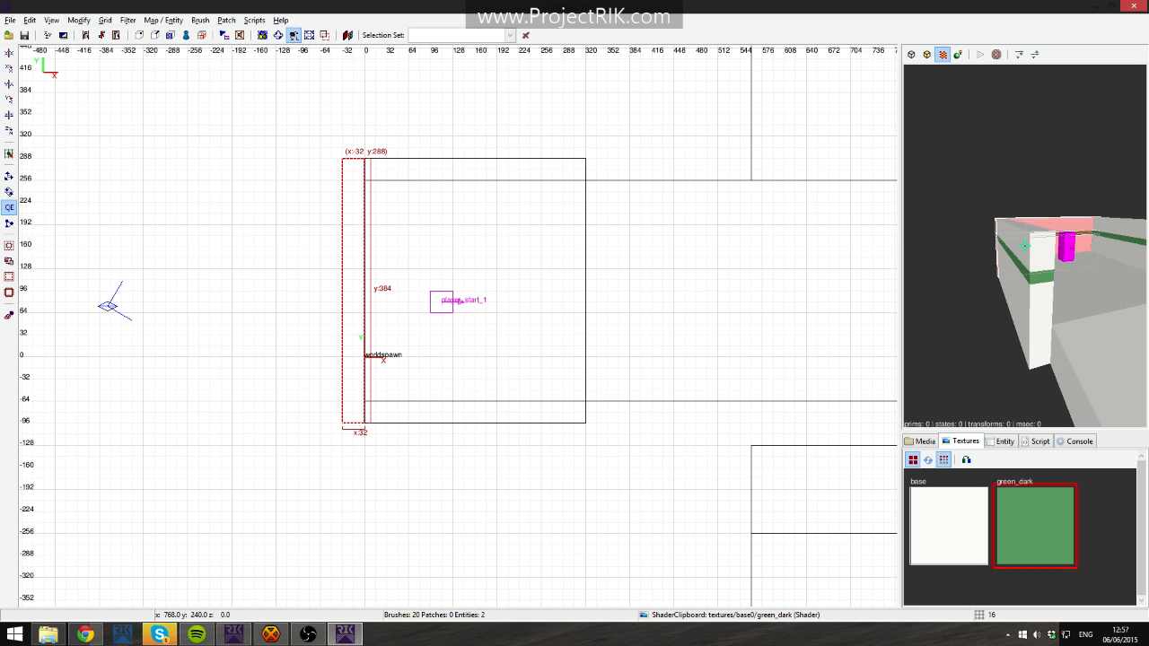
key(Up)
key(Escape)
right_click(1103, 206)
shift+click(1055, 254)
shift+click(1053, 261)
shift+click(1050, 273)
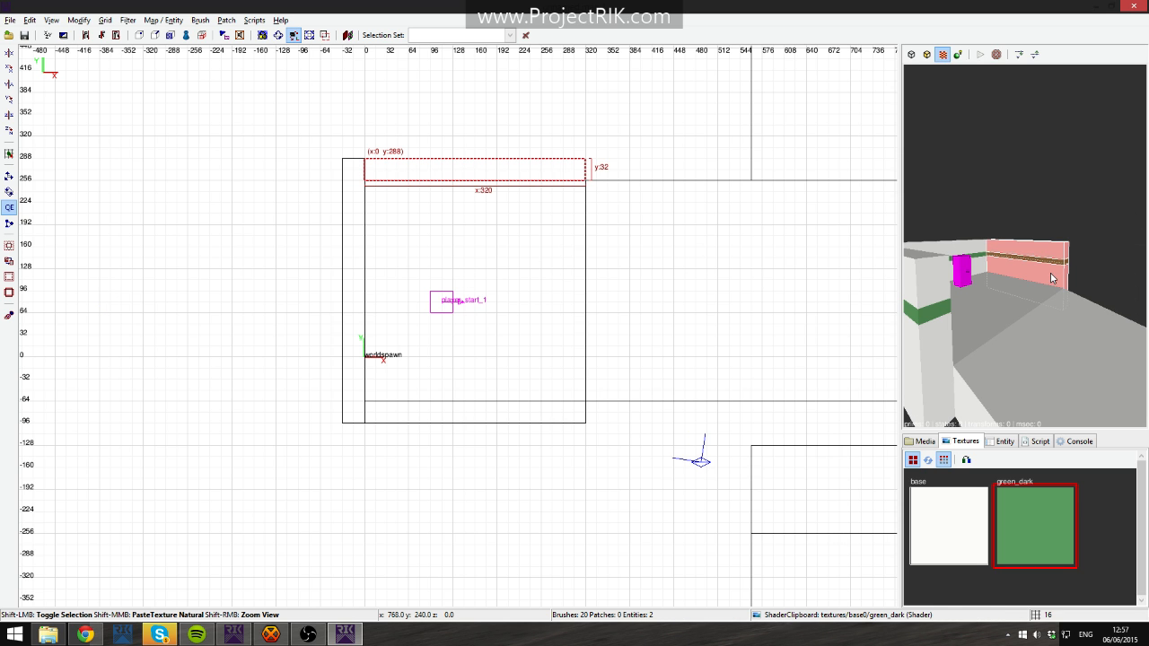
right_drag(584, 220, 450, 237)
mouse_move(311, 179)
mouse_down()
mouse_move(551, 189)
mouse_move(526, 182)
mouse_up()
right_drag(525, 183, 490, 161)
Move the ramp wall's far-end vertices to the ramp's lower end, 192 units down, making the sloped striped wall 768 units long.
right_click(911, 286)
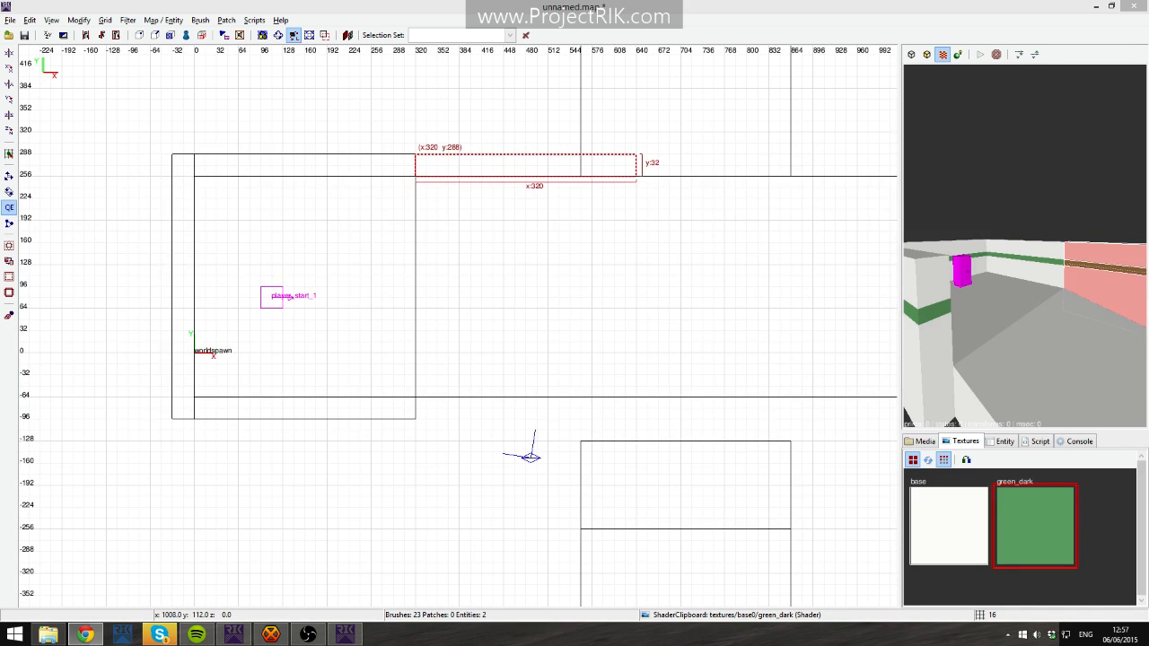
right_click(1025, 245)
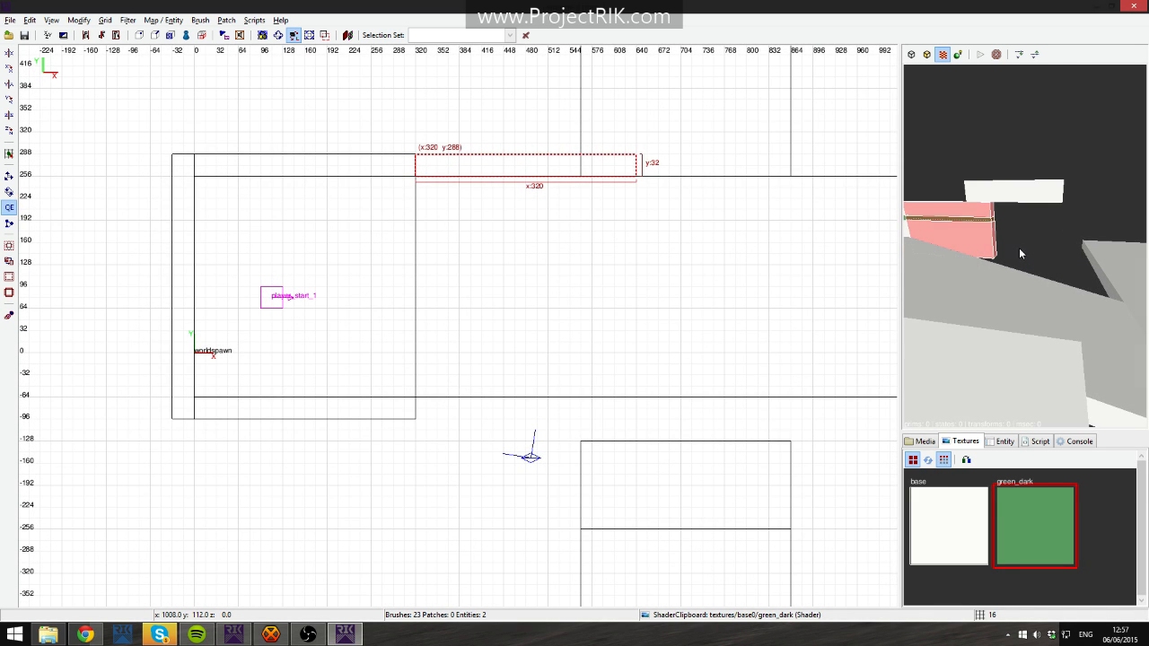
key(v)
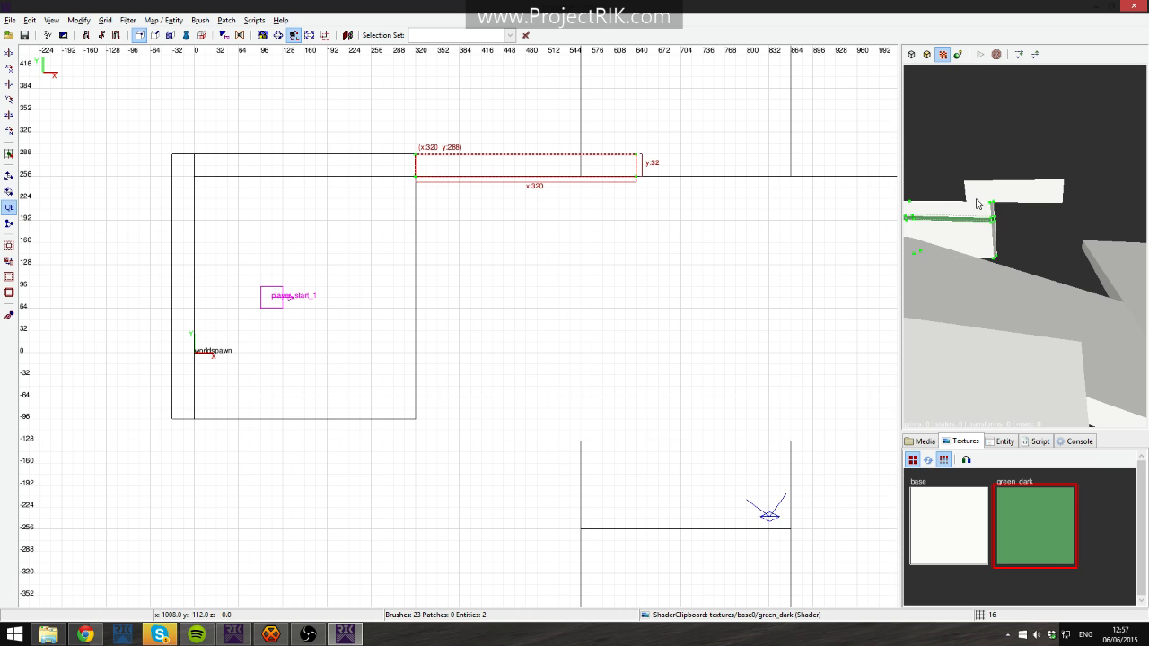
key(ctrl+Tab)
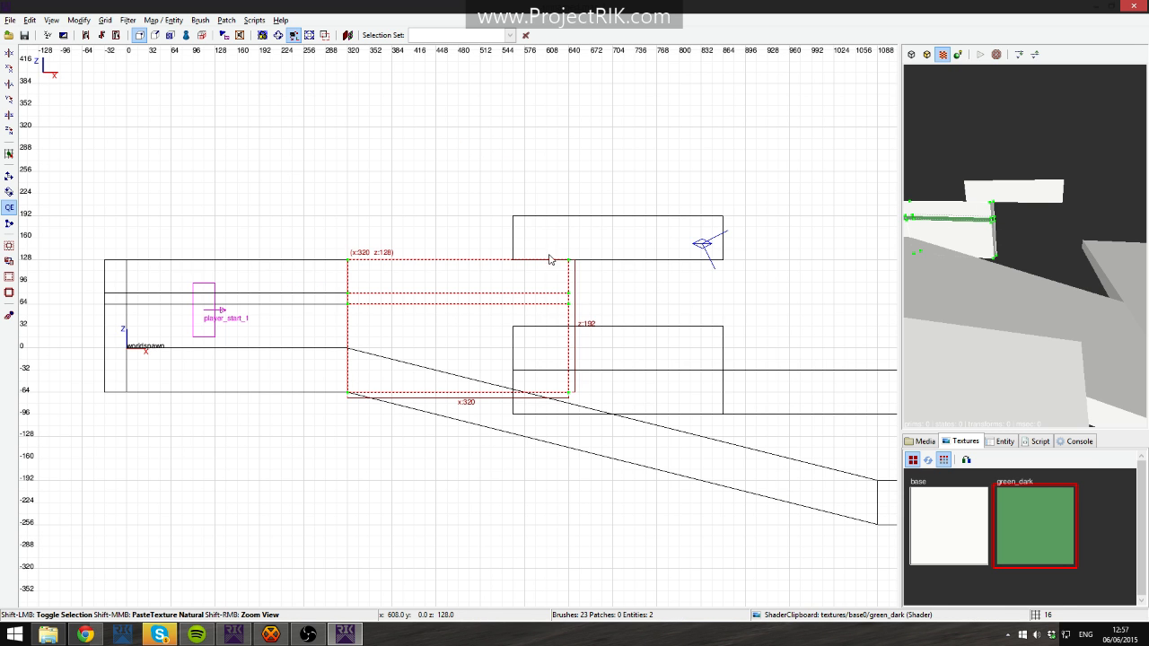
mouse_move(549, 246)
shift+mouse_down()
mouse_move(628, 459)
mouse_move(620, 445)
shift+mouse_up()
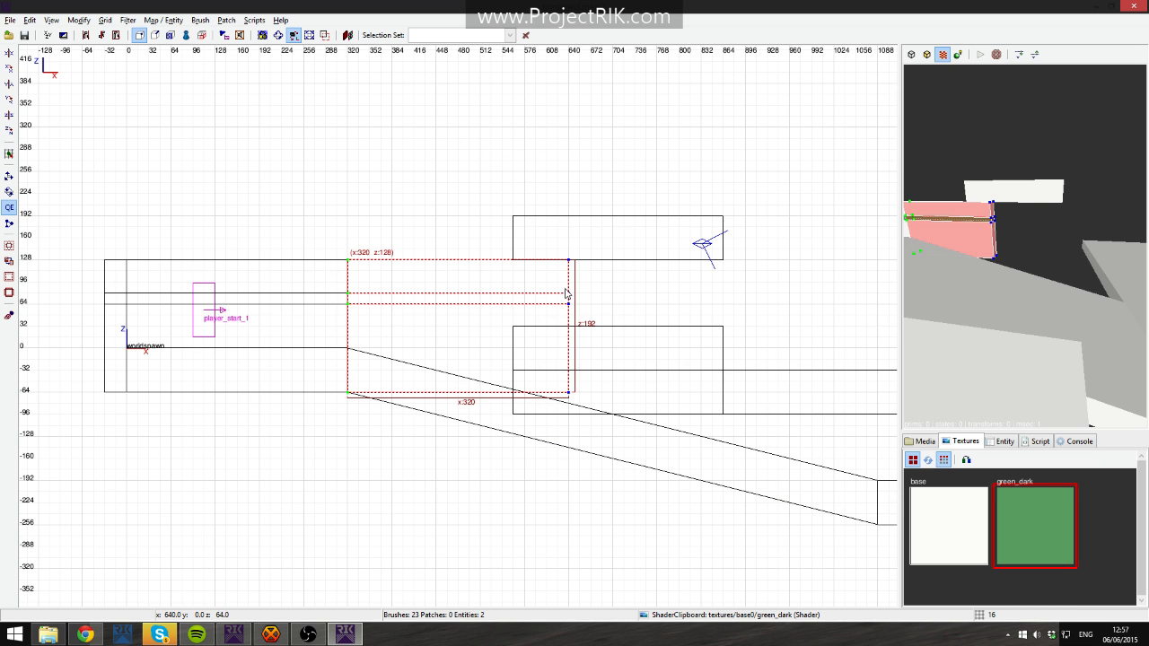
right_drag(579, 381, 430, 296)
mouse_move(448, 292)
mouse_down()
mouse_move(757, 412)
mouse_move(760, 425)
mouse_up()
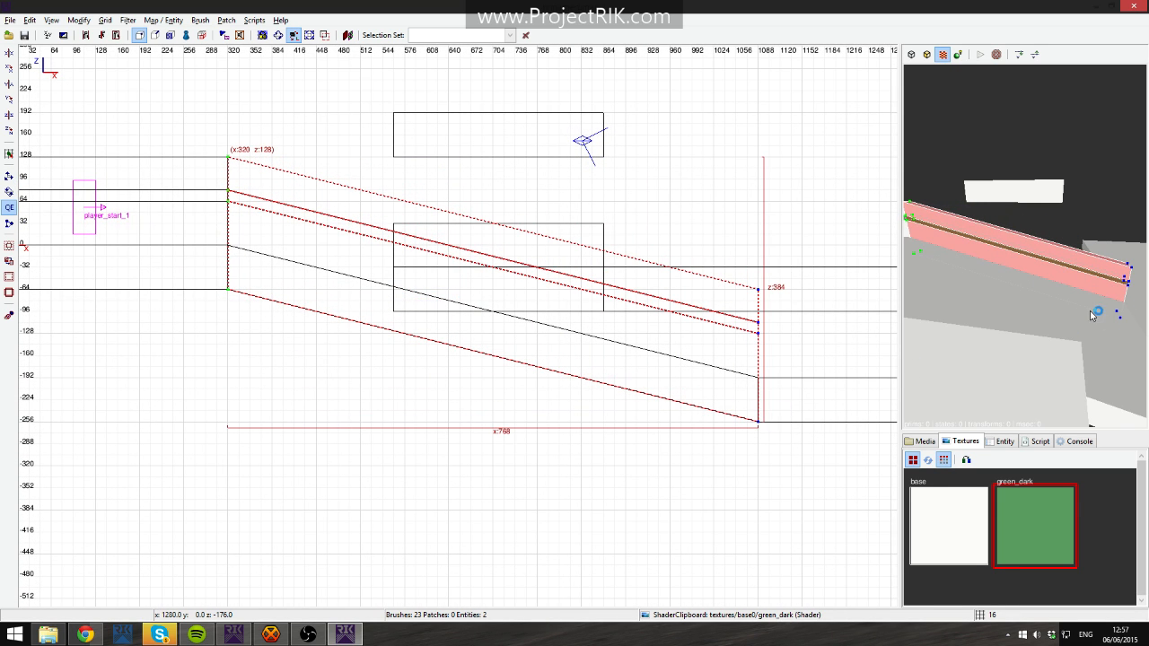
key(v)
Duplicate the sloped striped wall and place the copy along the ramp's opposite edge at y -64.
key(ctrl+Tab)
key(ctrl+Tab)
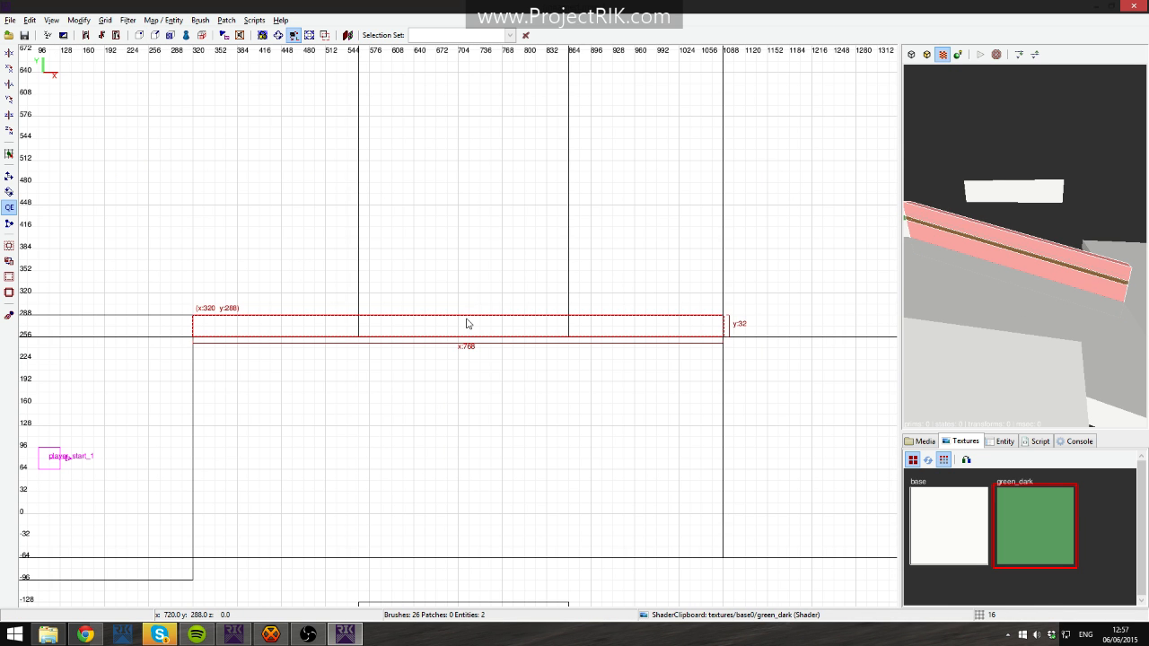
drag(452, 383, 442, 573)
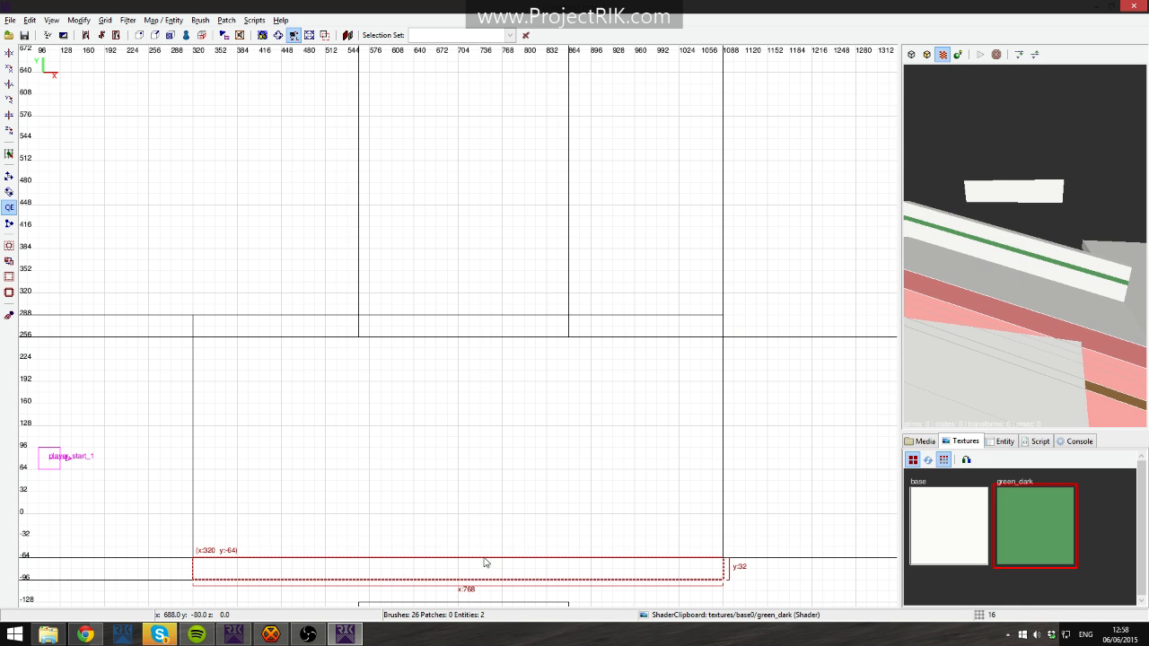
right_click(987, 332)
right_click(935, 383)
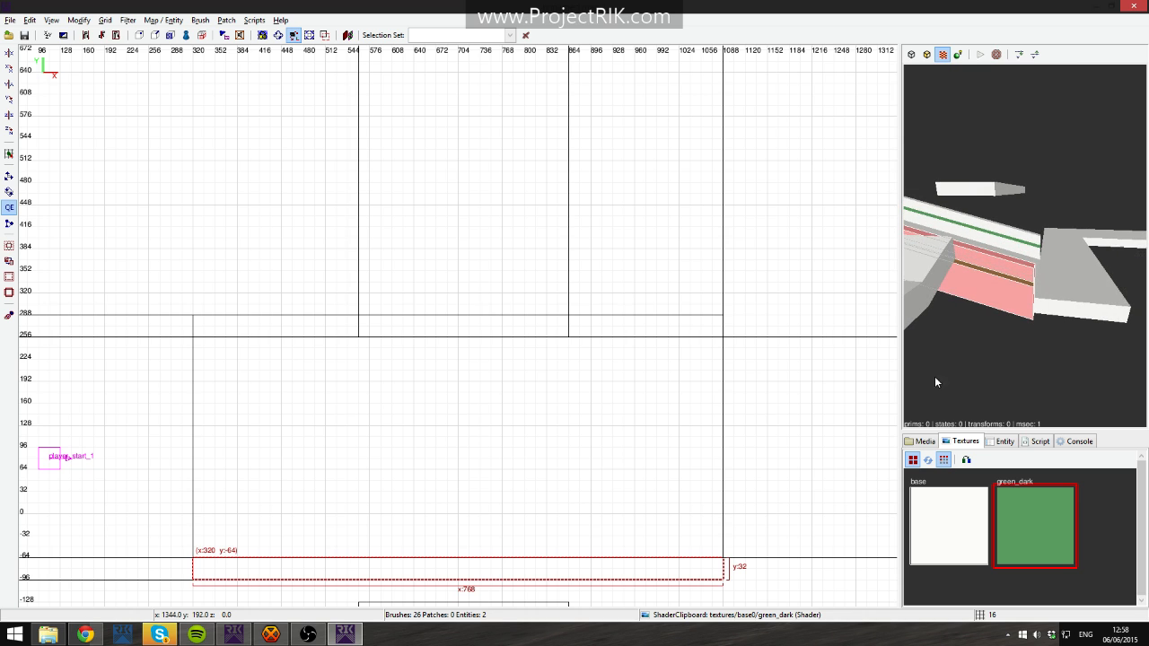
Duplicate the start platform's striped side wall and place the copy along the lower platform's y -64 edge, starting at x 1088, with its top at z -64.
mouse_move(808, 390)
right_down()
mouse_move(757, 383)
mouse_move(883, 364)
right_up()
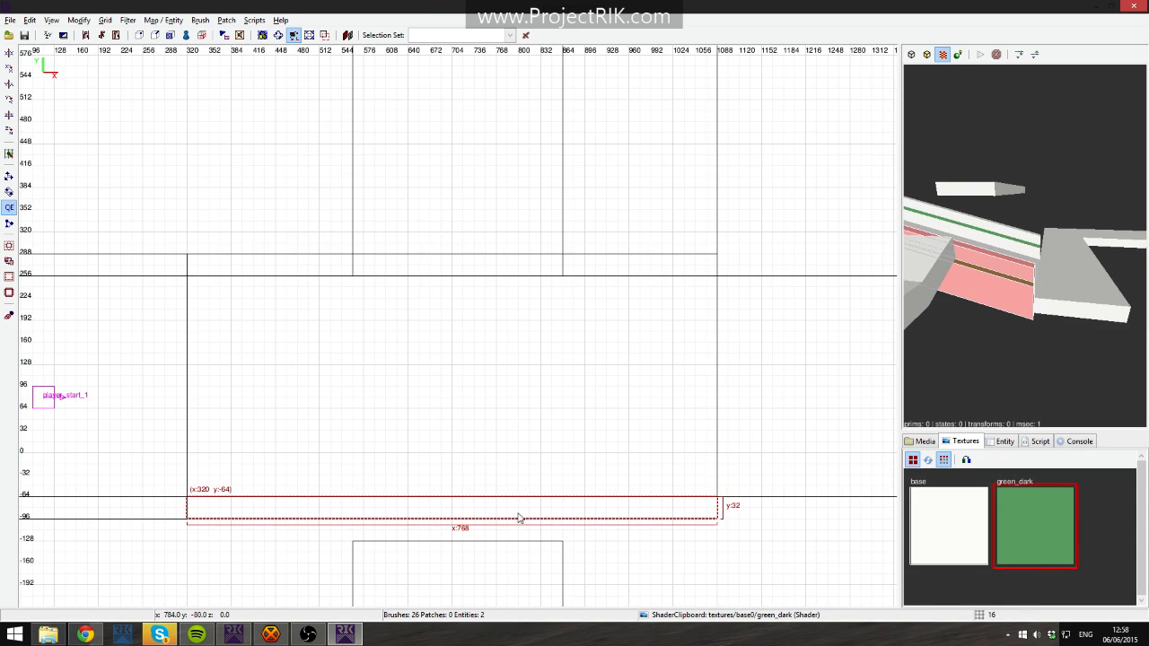
right_drag(481, 380, 761, 317)
key(Escape)
mouse_move(457, 482)
shift+mouse_down()
mouse_move(302, 449)
mouse_move(729, 449)
shift+mouse_up()
key(space)
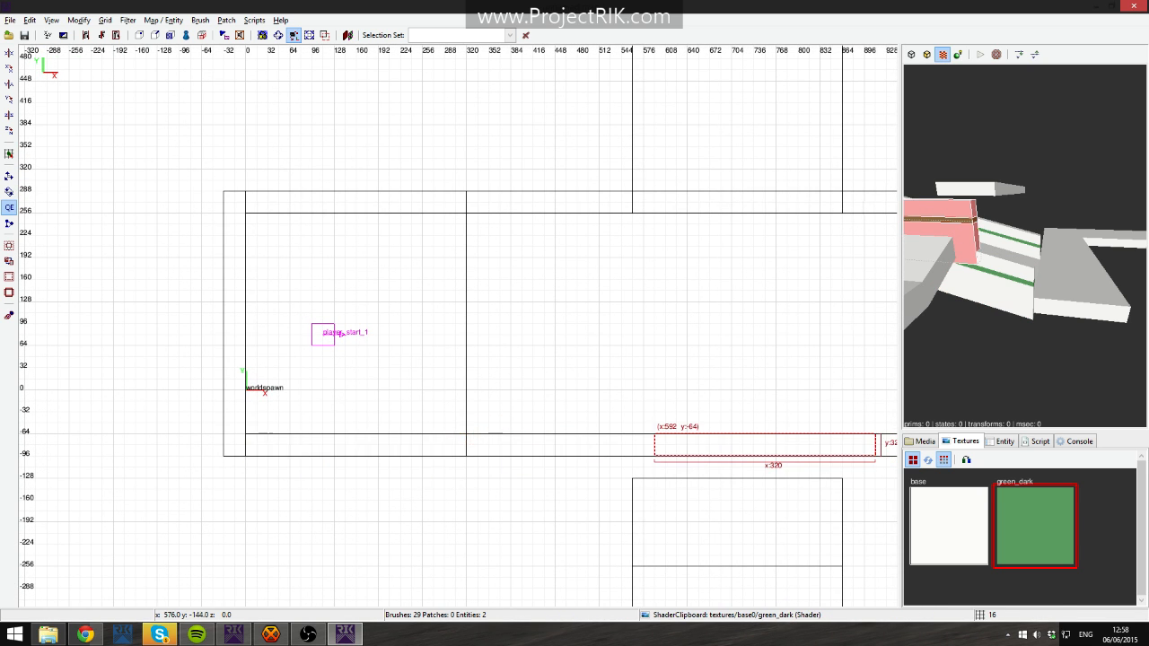
right_drag(884, 482, 470, 434)
mouse_move(428, 396)
mouse_down()
mouse_move(725, 407)
mouse_move(716, 398)
mouse_up()
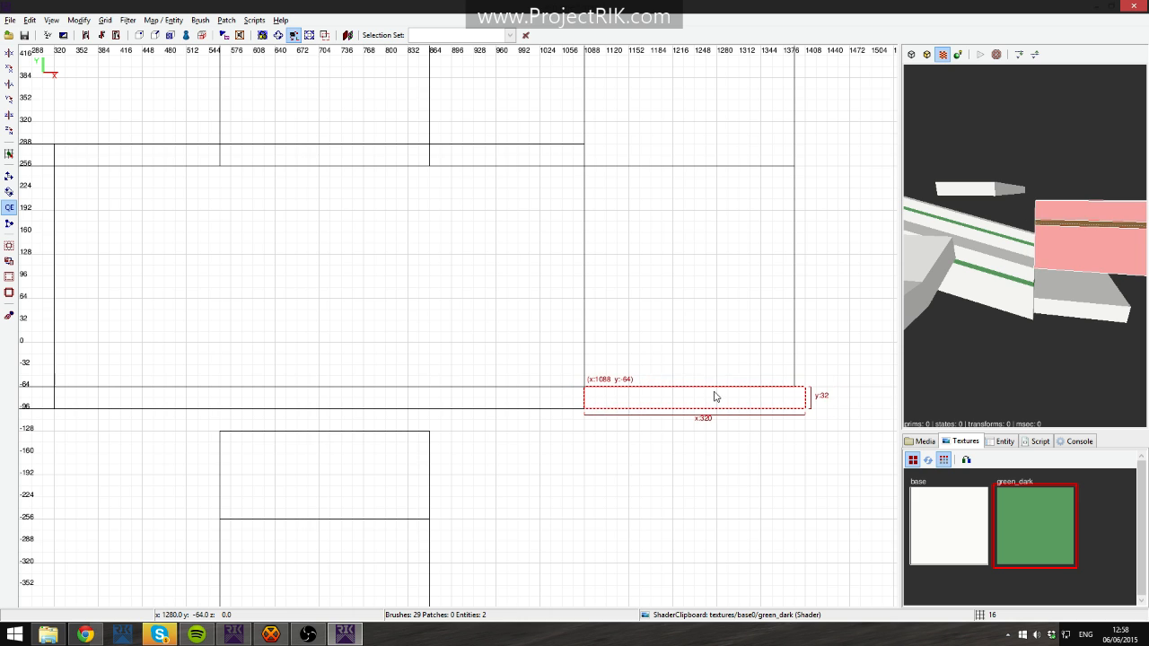
right_click(973, 319)
key(ctrl+Tab)
right_click(1062, 311)
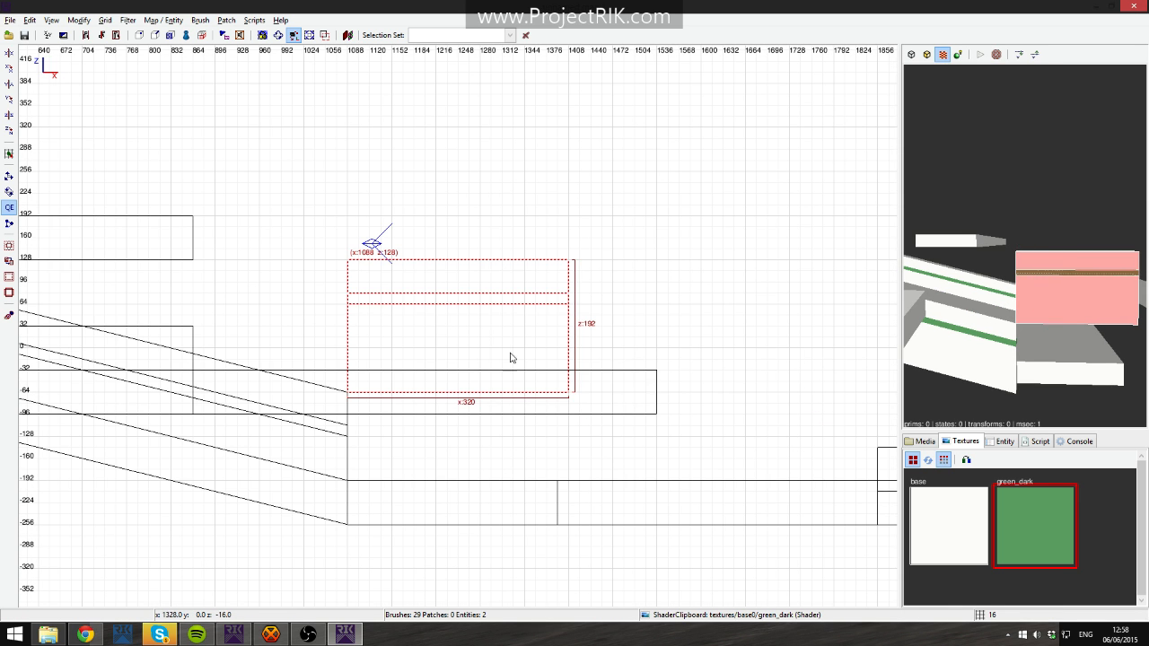
mouse_move(511, 356)
mouse_down()
mouse_move(475, 456)
mouse_move(495, 469)
mouse_move(485, 472)
mouse_up()
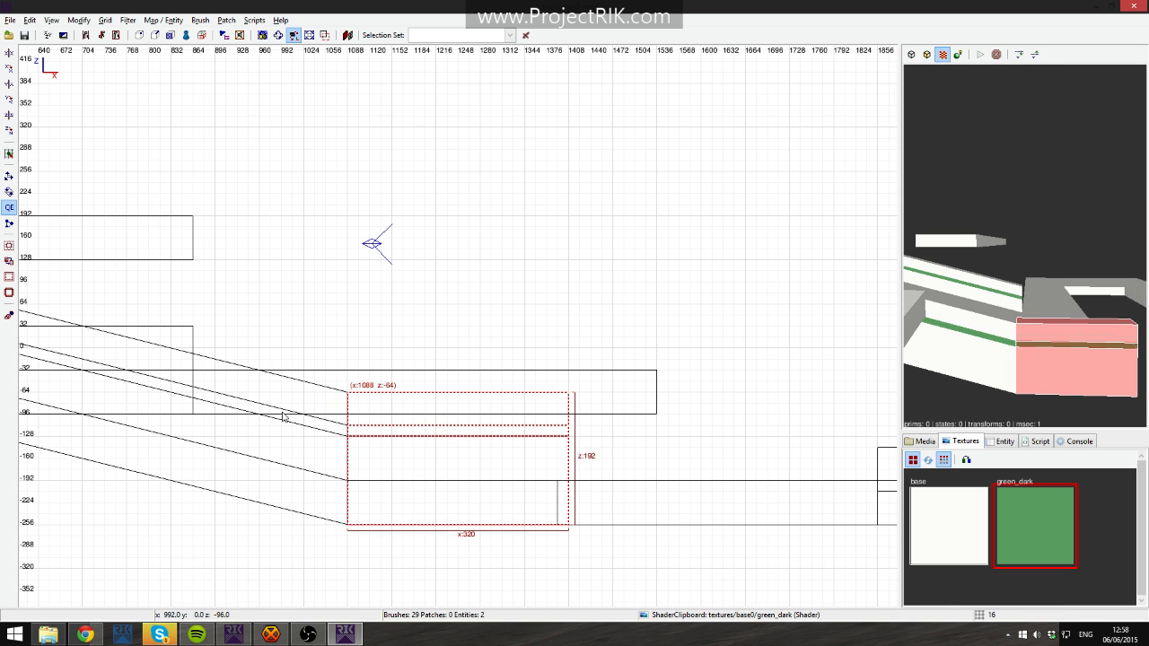
Lengthen the lower platform's striped wall to 336 units.
right_click(1026, 249)
key(Up)
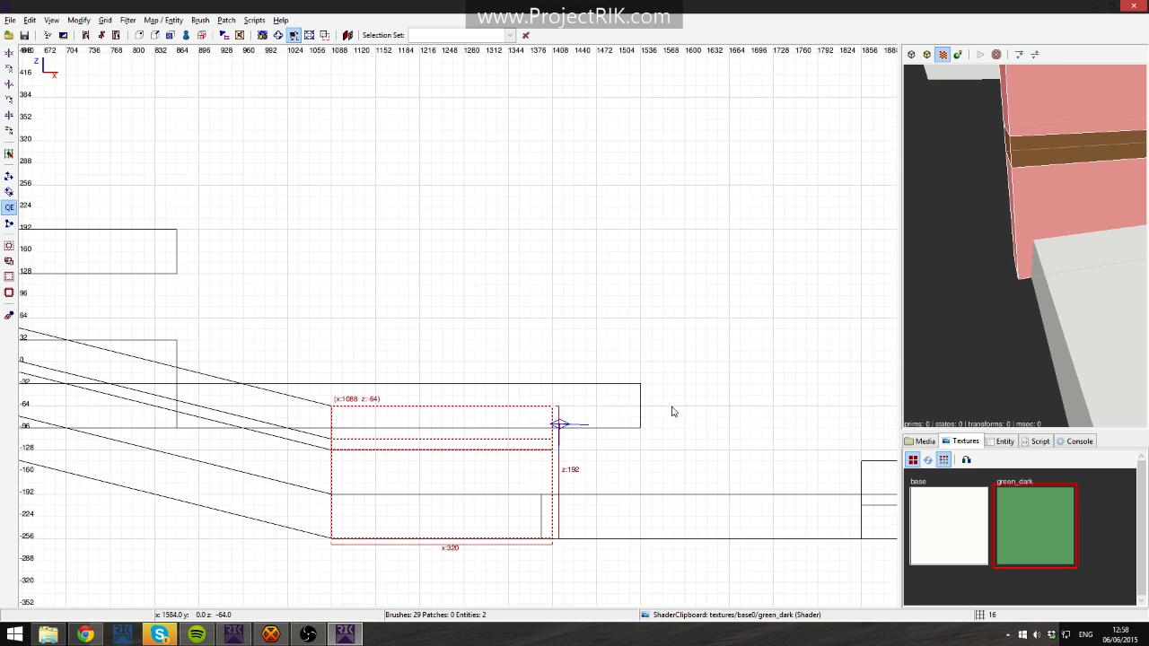
key(ctrl+Tab)
key(ctrl+Tab)
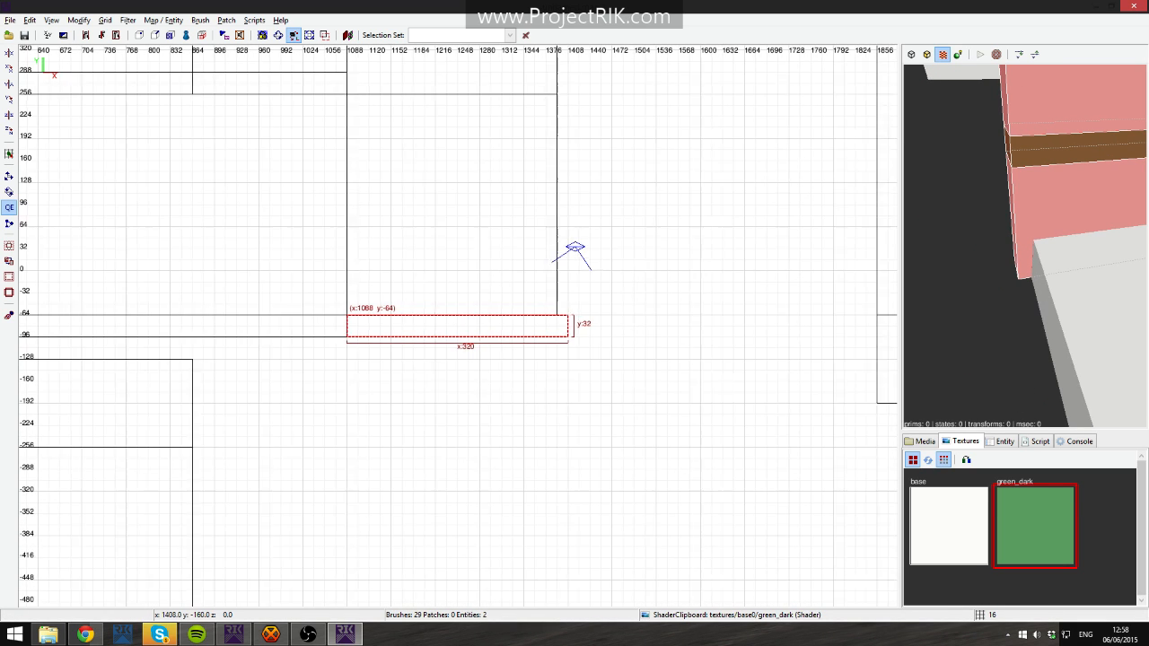
right_drag(556, 346, 528, 361)
drag(554, 346, 562, 347)
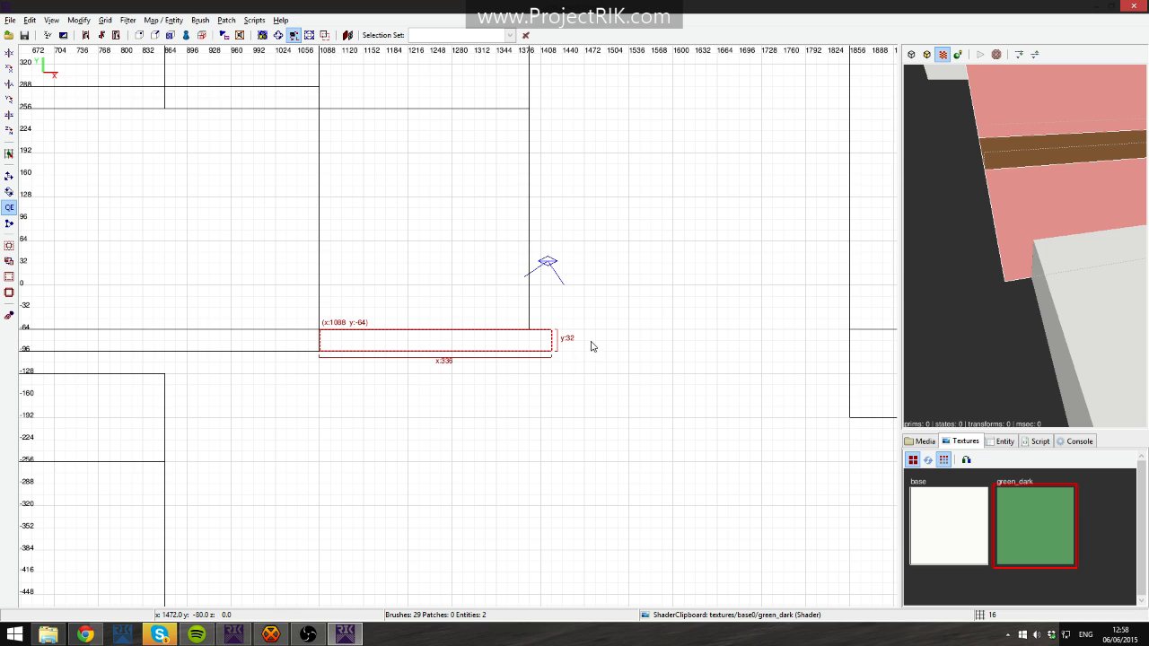
Duplicate the lower wall, rotate the copy 90 degrees, place it at x 1392 from y -64, and extend it to y 720, 784 units long.
key(space)
mouse_move(429, 338)
mouse_down()
mouse_move(551, 285)
mouse_move(558, 266)
mouse_move(537, 225)
mouse_move(540, 245)
mouse_up()
click(9, 150)
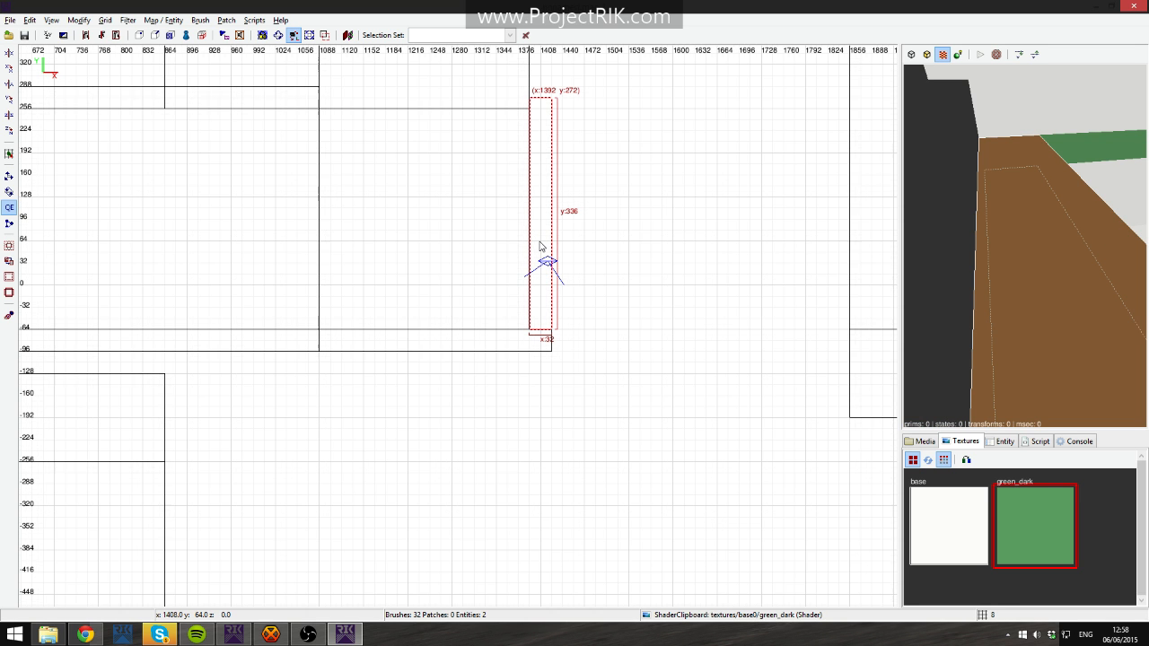
key(5)
right_drag(543, 226, 549, 366)
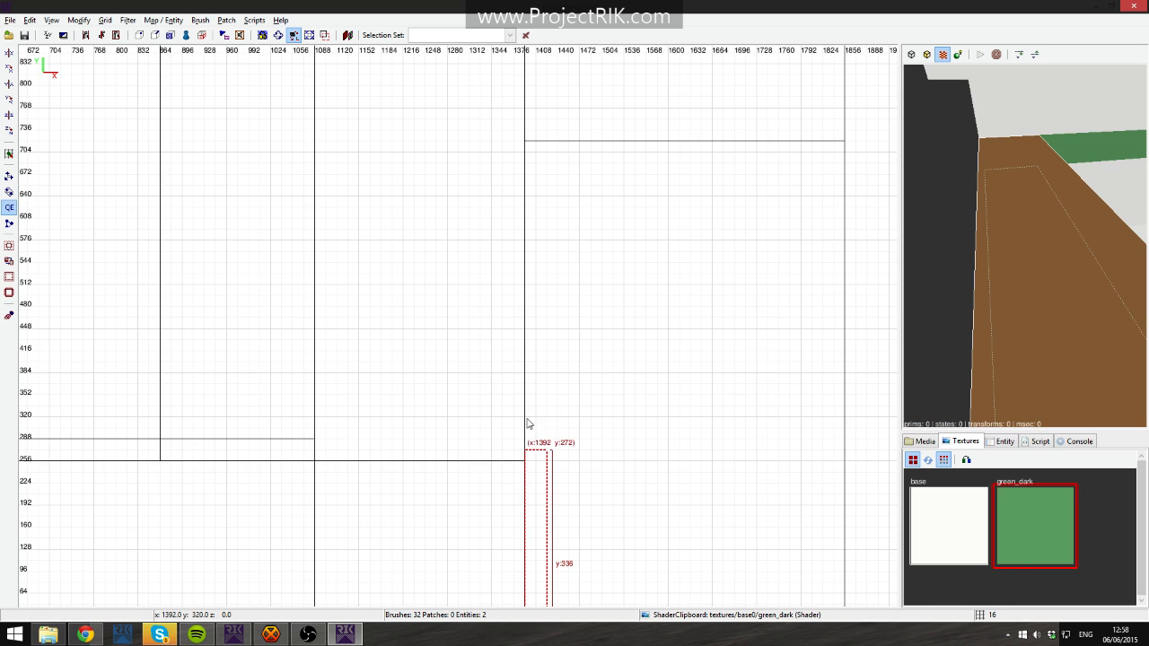
drag(528, 423, 557, 116)
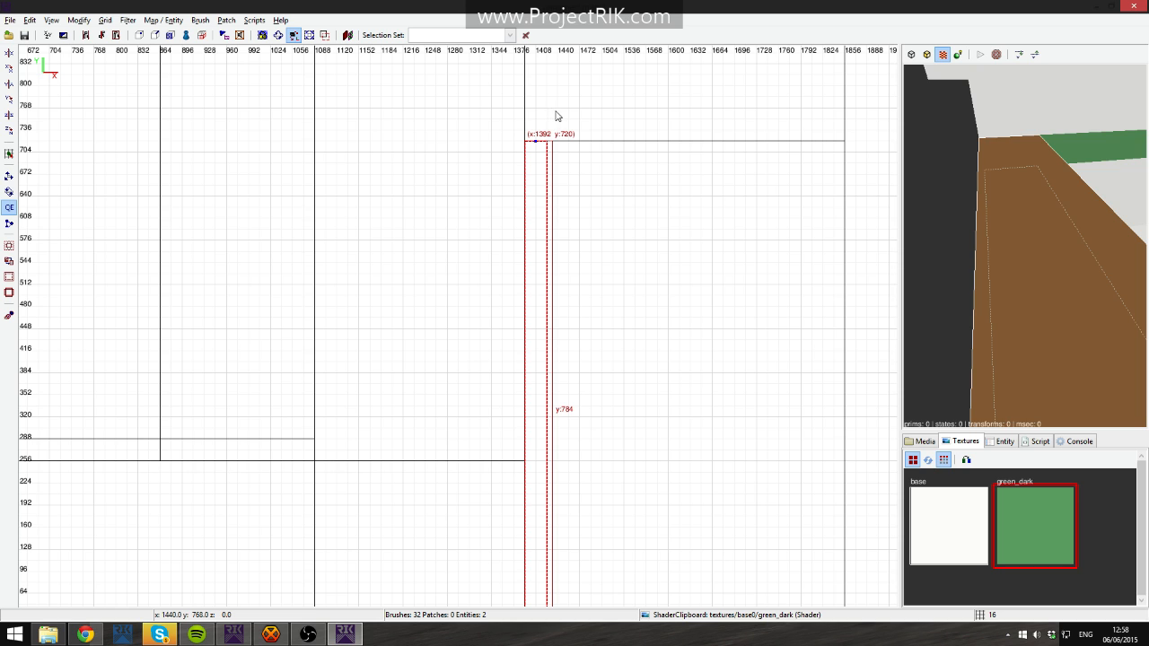
right_click(977, 132)
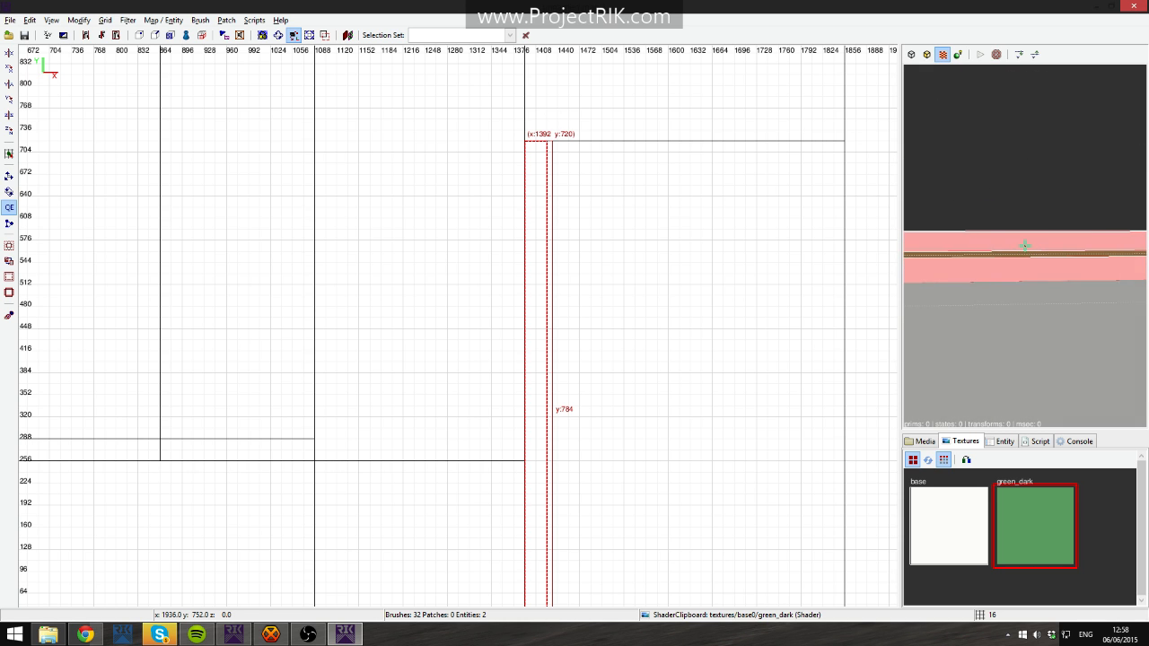
key(Left)
key(Up)
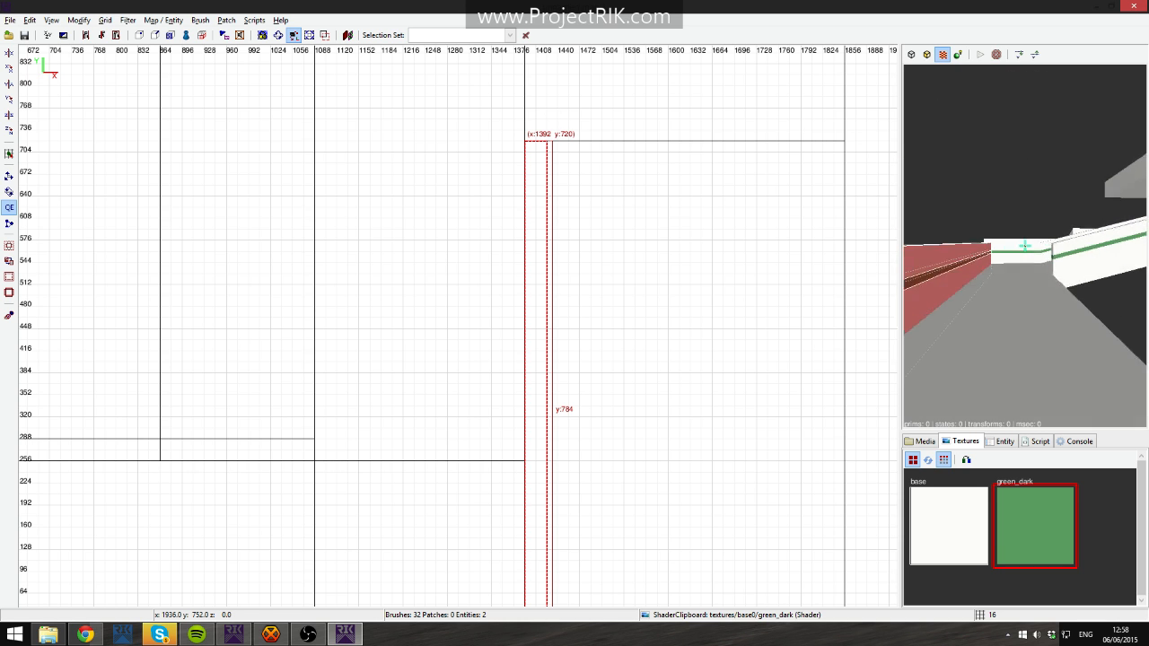
key(Up)
key(Escape)
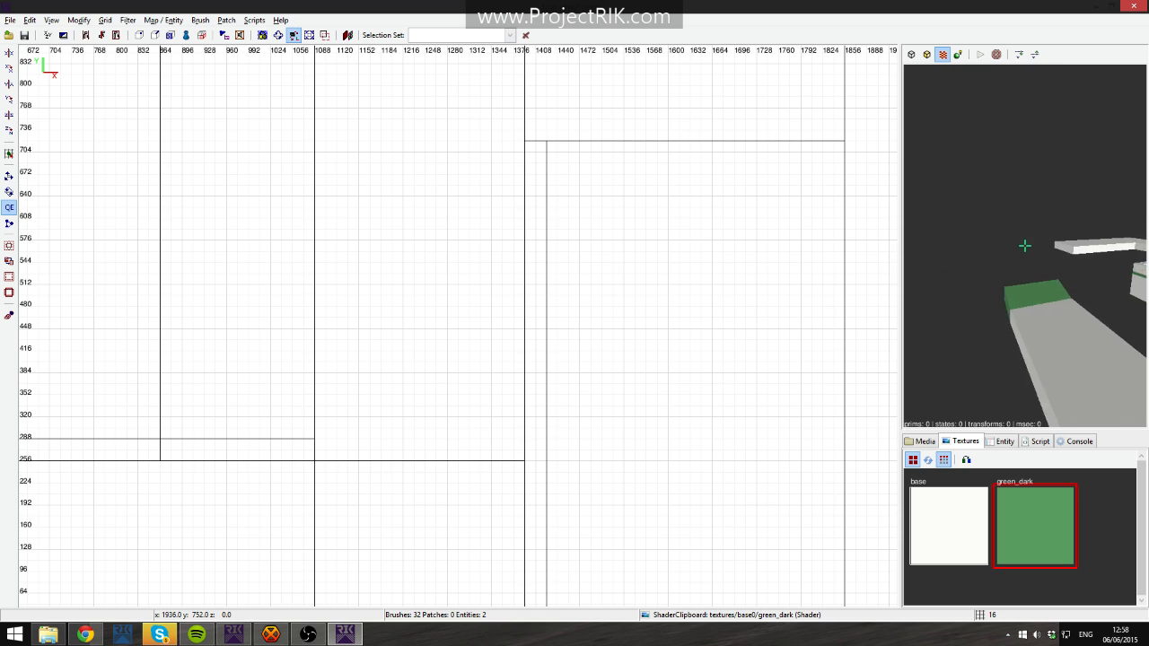
Split the green block at the far platform's end at y -80 and y -176, leaving a 16-unit strip along each long edge.
ctrl+shift+click(1024, 245)
right_click(1017, 185)
key(Up)
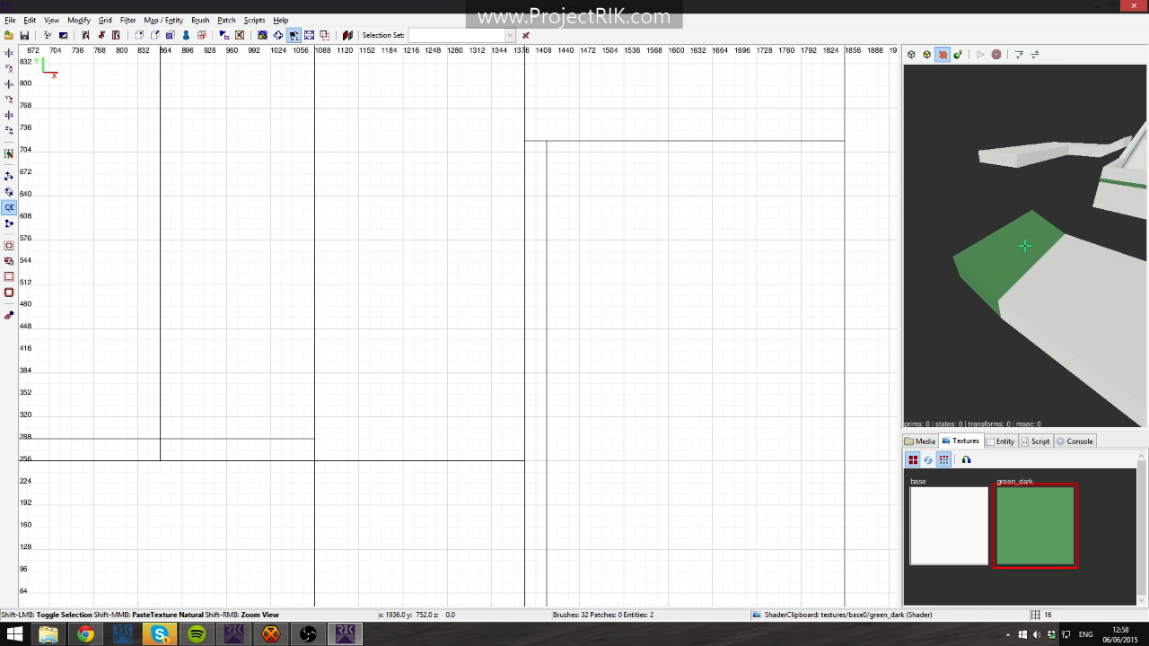
right_click(929, 254)
scroll(656, 362, down, 5)
scroll(656, 362, up, 5)
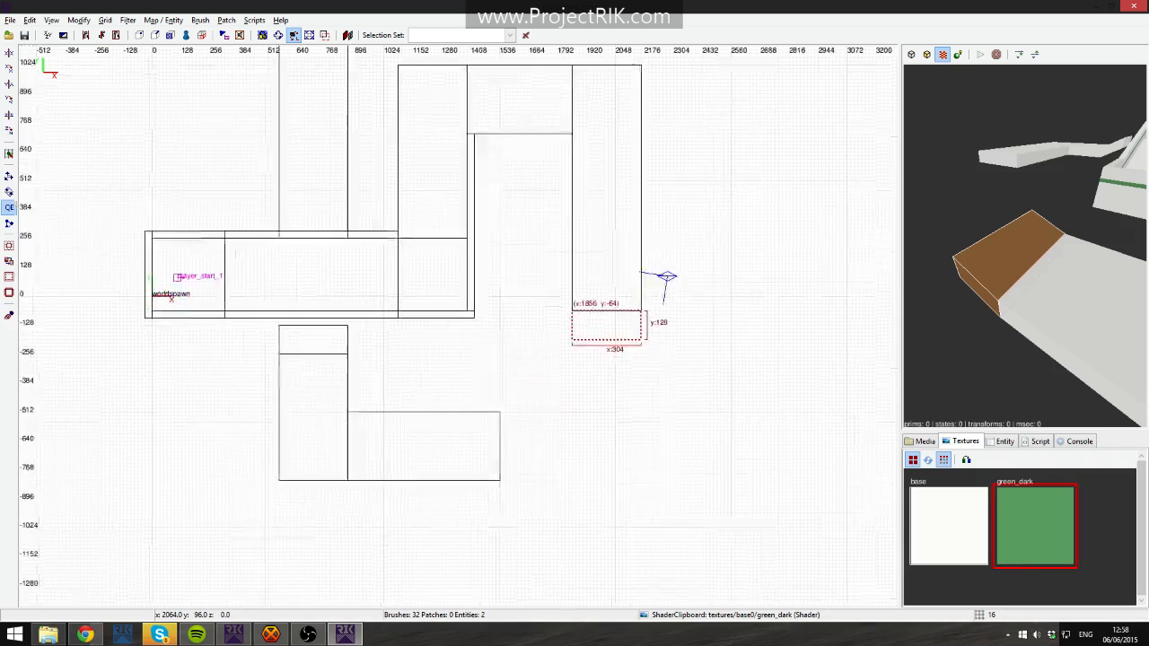
right_drag(673, 338, 601, 365)
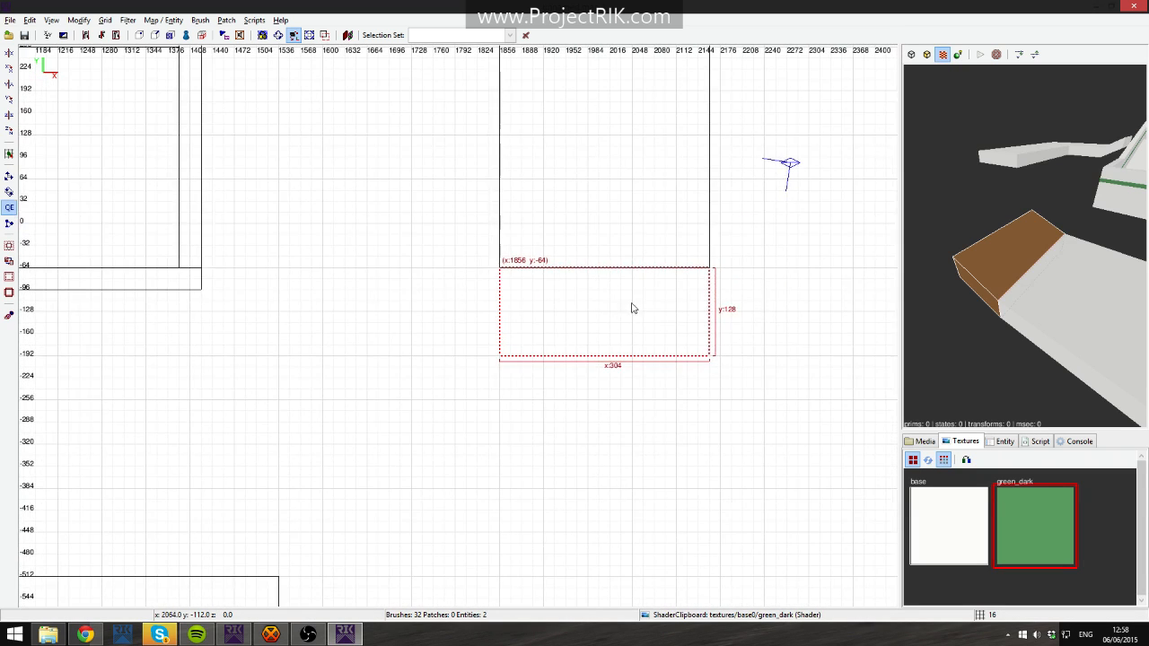
right_drag(631, 308, 604, 312)
key(v)
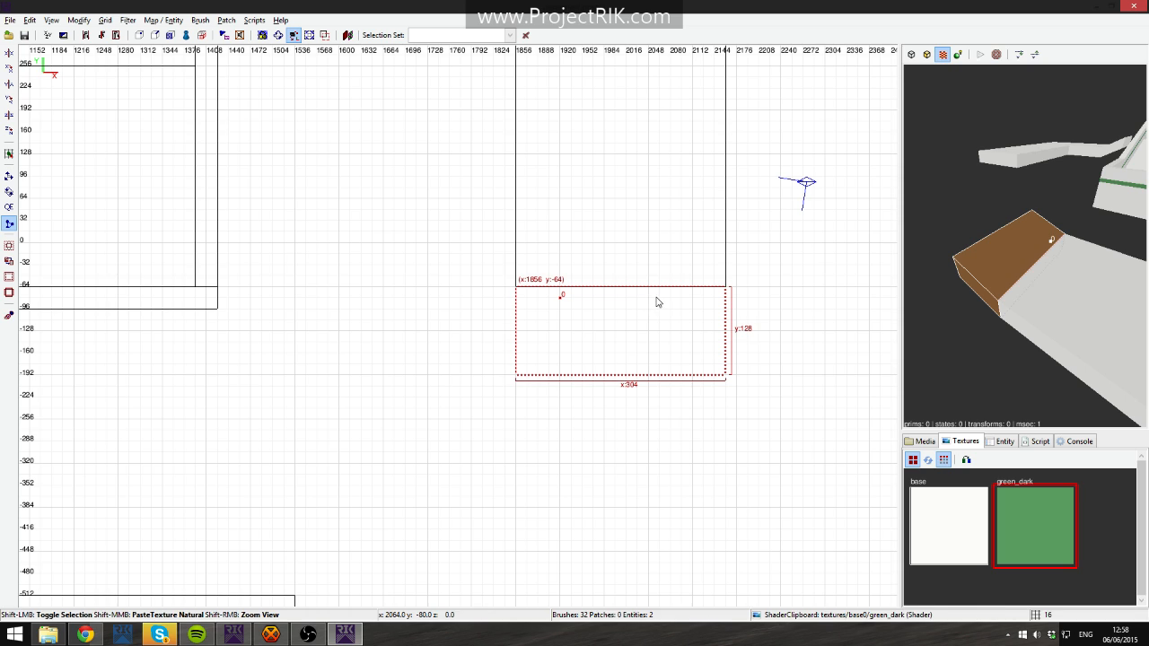
key(Escape)
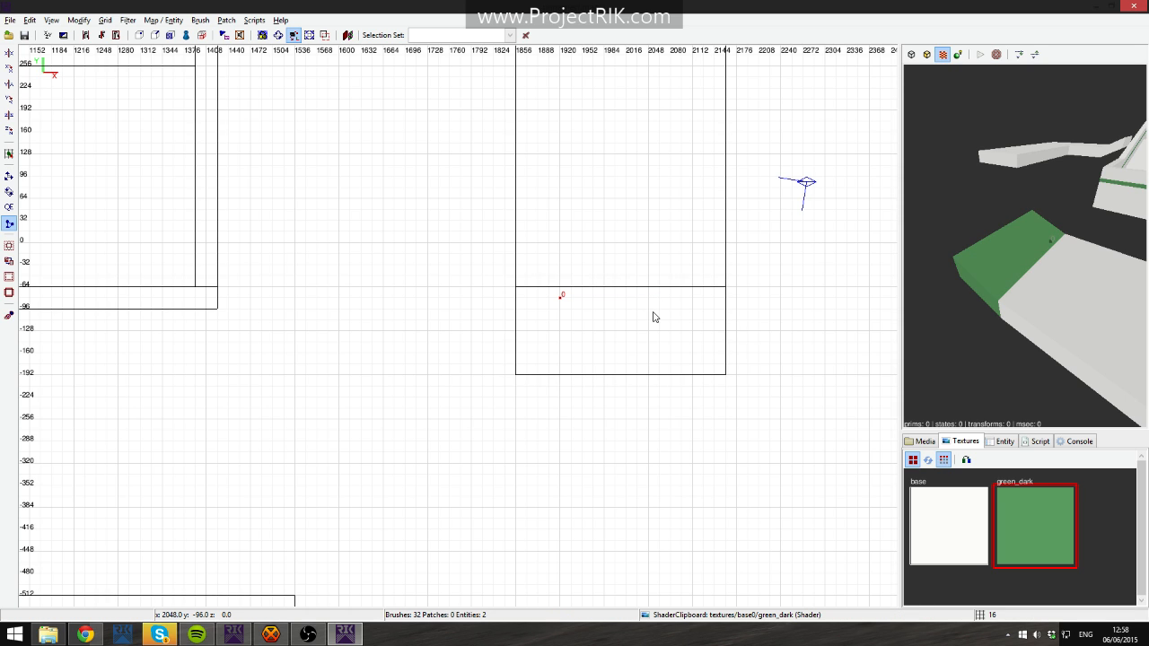
shift+click(725, 302)
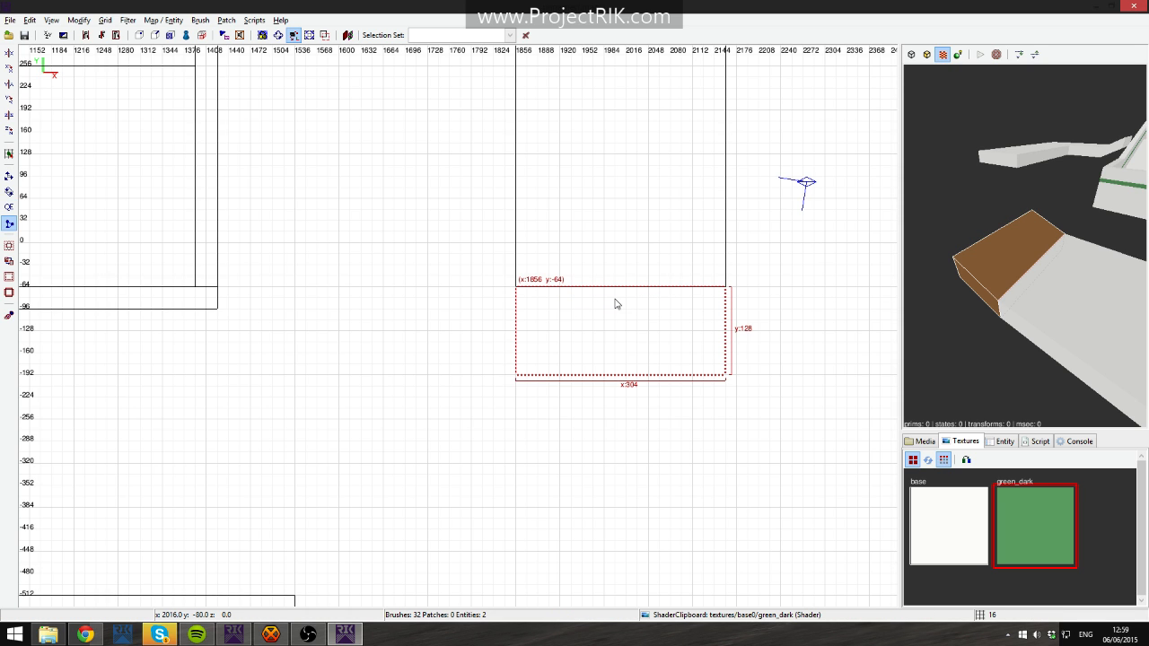
click(563, 299)
click(626, 299)
key(shift+Return)
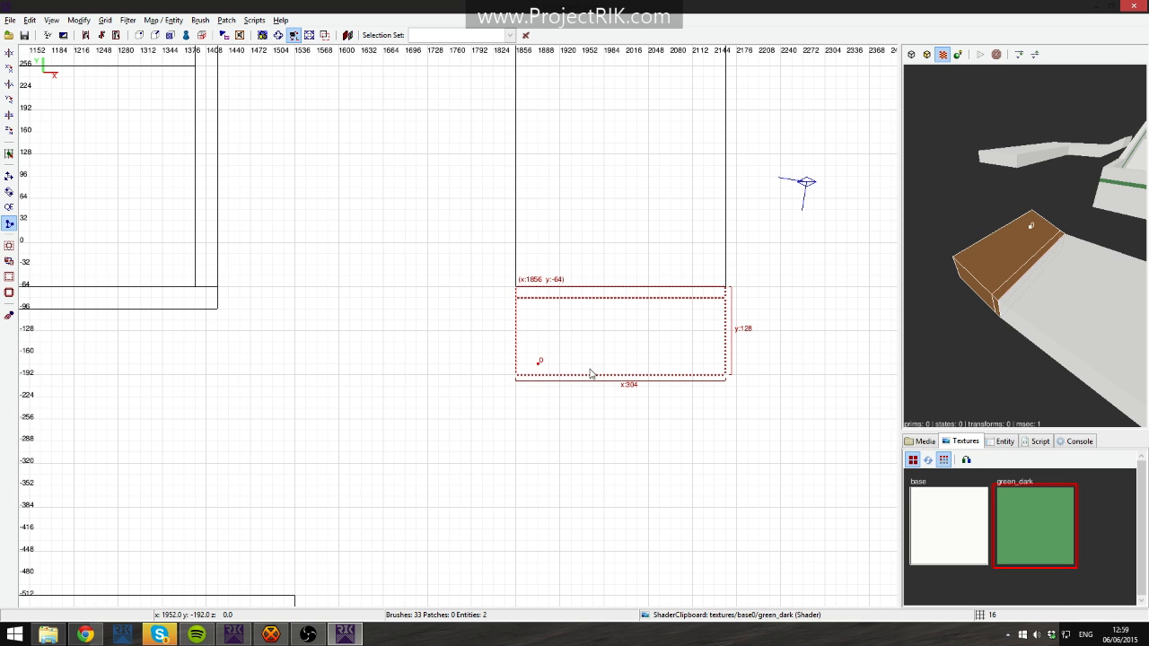
click(594, 366)
key(shift+Return)
key(Escape)
Apply the base texture to the 96-unit middle section of the split green block.
shift+click(616, 327)
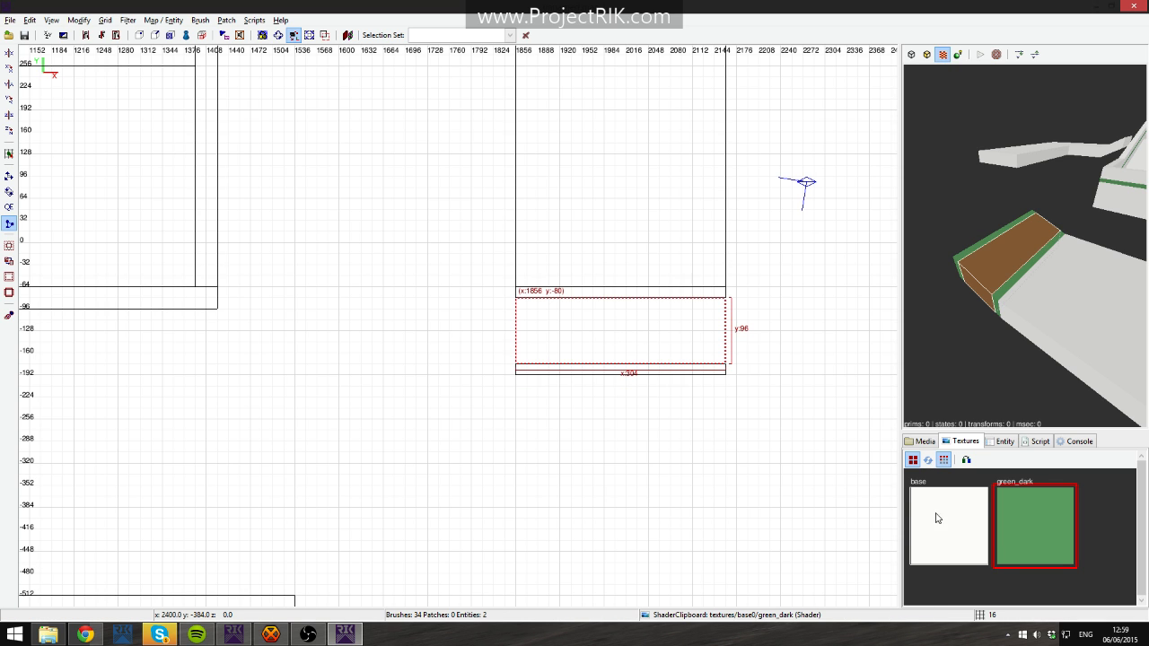
click(936, 518)
key(Escape)
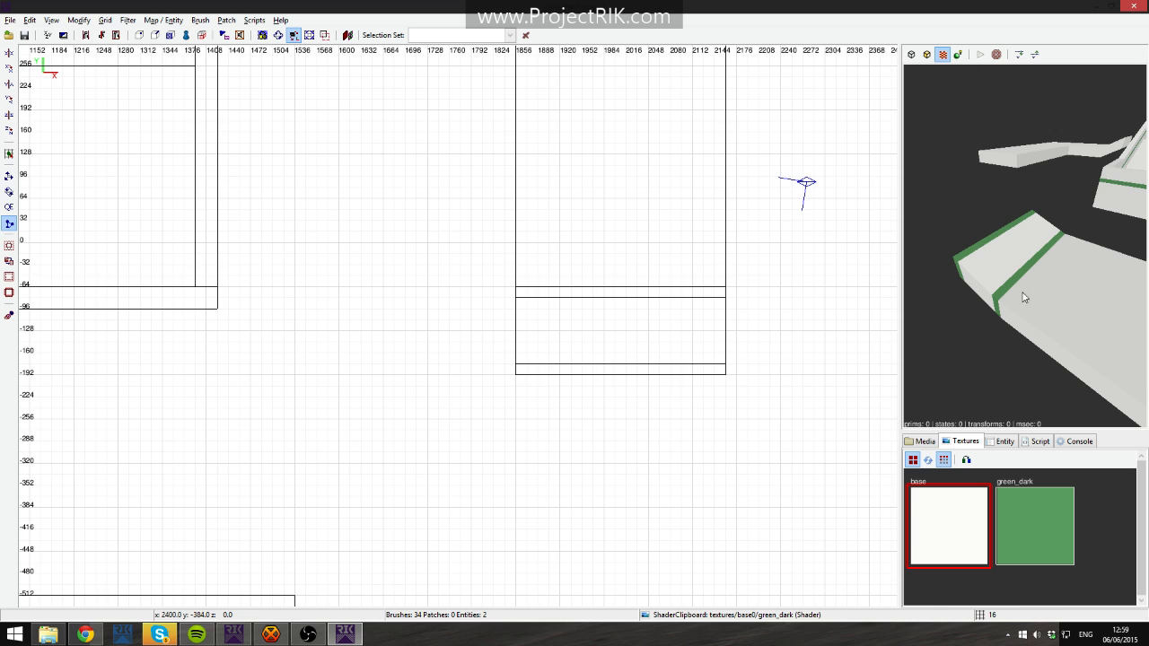
Split a 16-unit strip off the white middle section's low-x end at x 1872.
shift+click(986, 296)
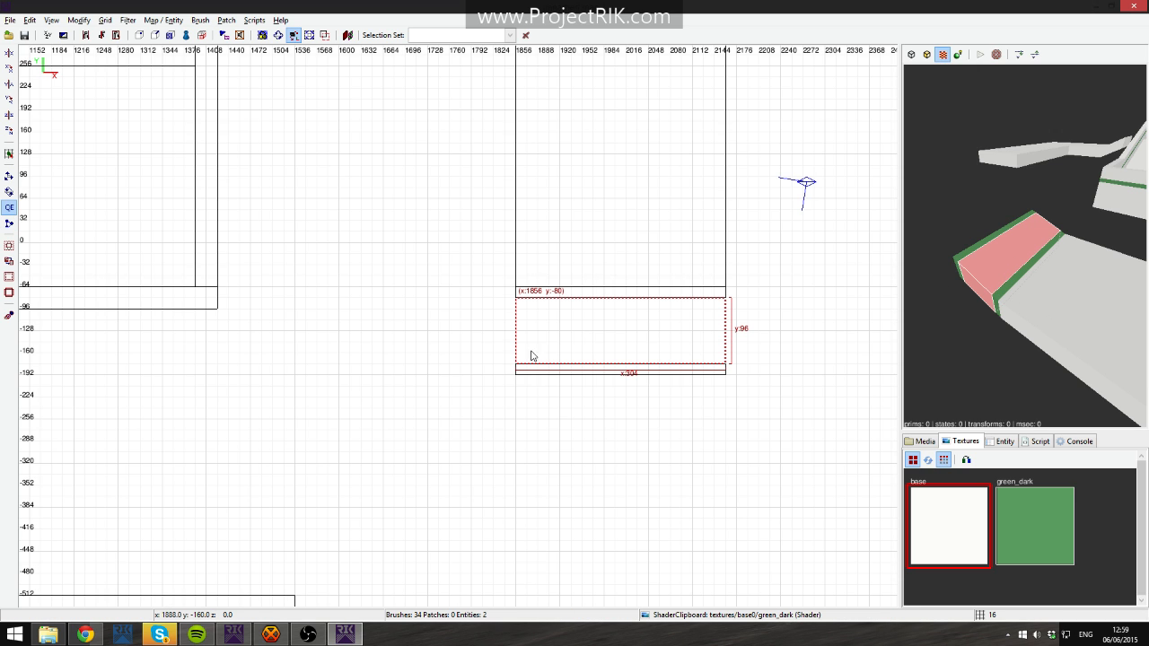
key(x)
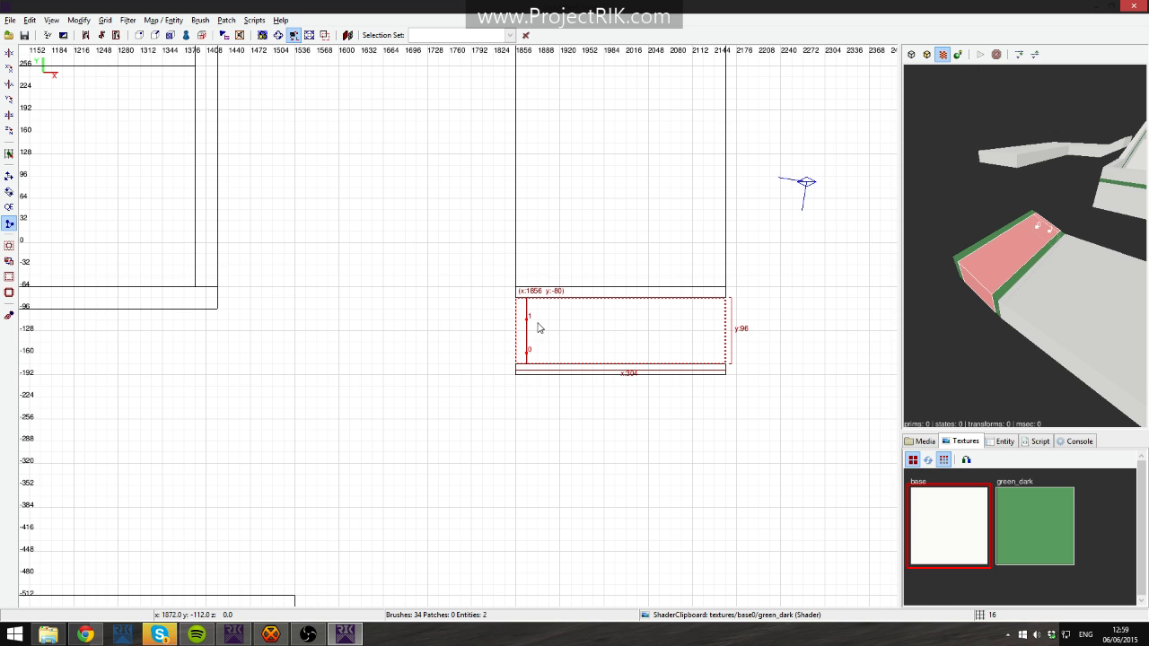
key(shift+Return)
key(Escape)
shift+click(983, 264)
key(q)
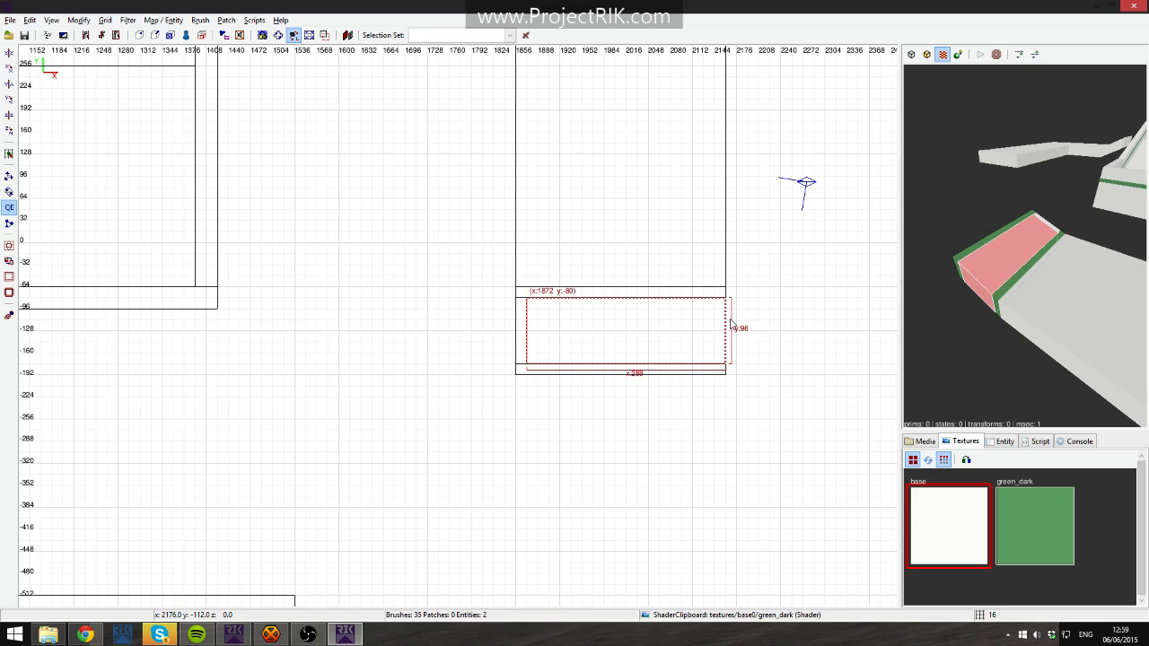
Split a second 16-unit strip off the white middle section's opposite end at x 2144.
shift+click(716, 342)
shift+click(712, 340)
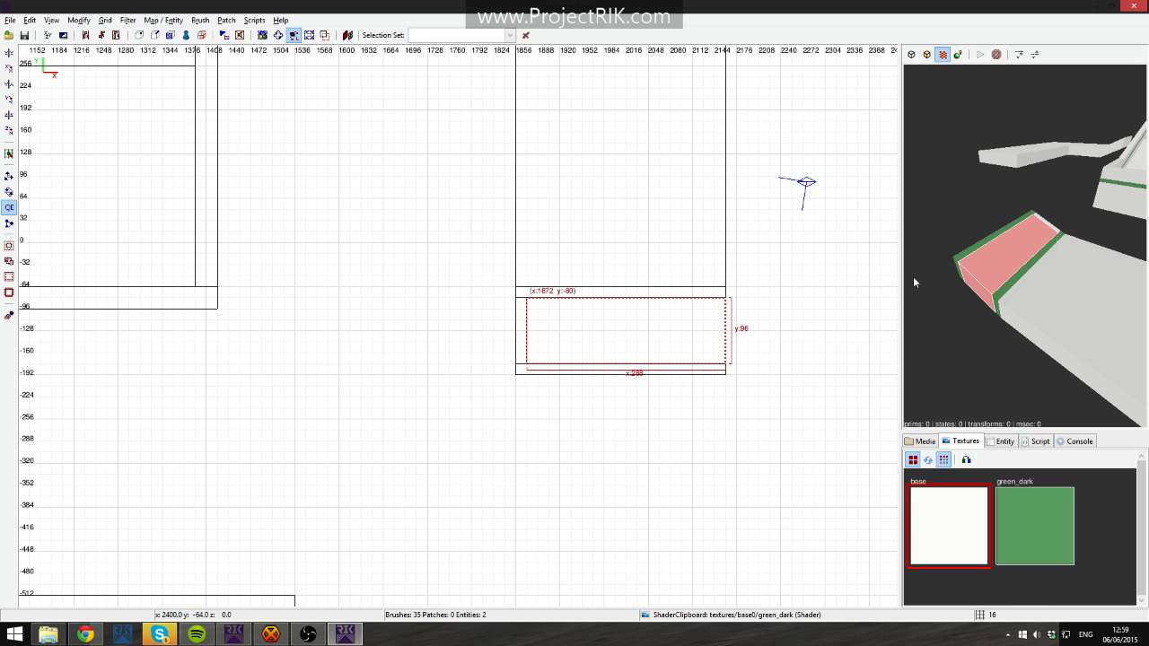
key(x)
click(716, 323)
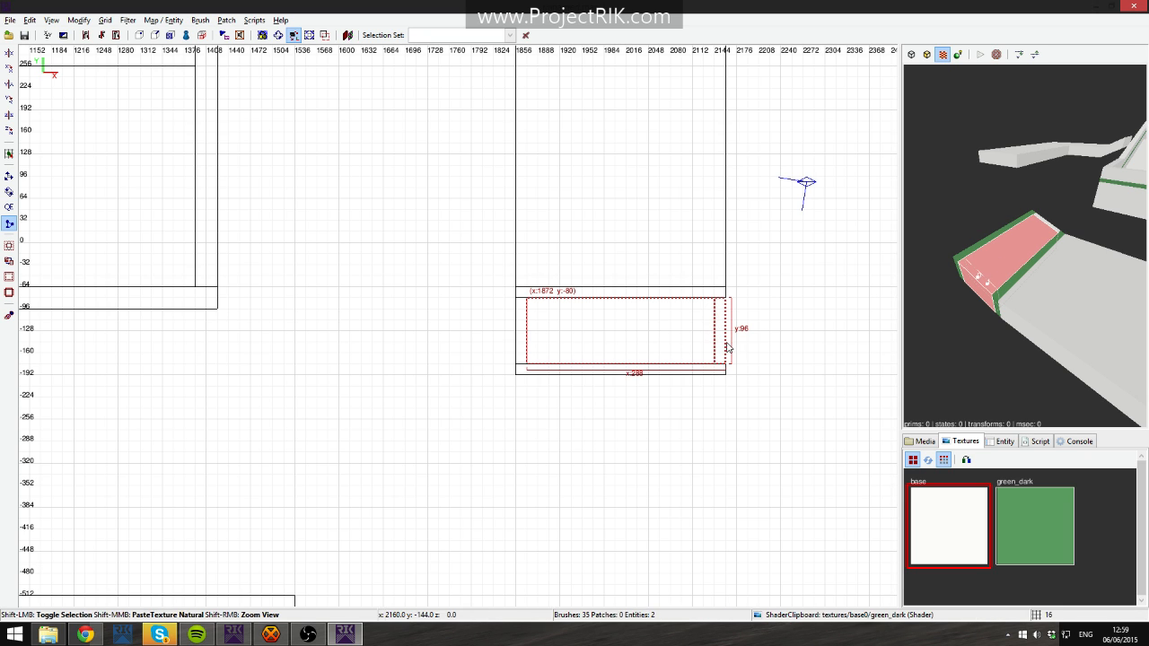
key(shift+Return)
key(Escape)
Apply the green_dark texture to both 16-unit end strips to complete the green border around the white section.
shift+click(525, 335)
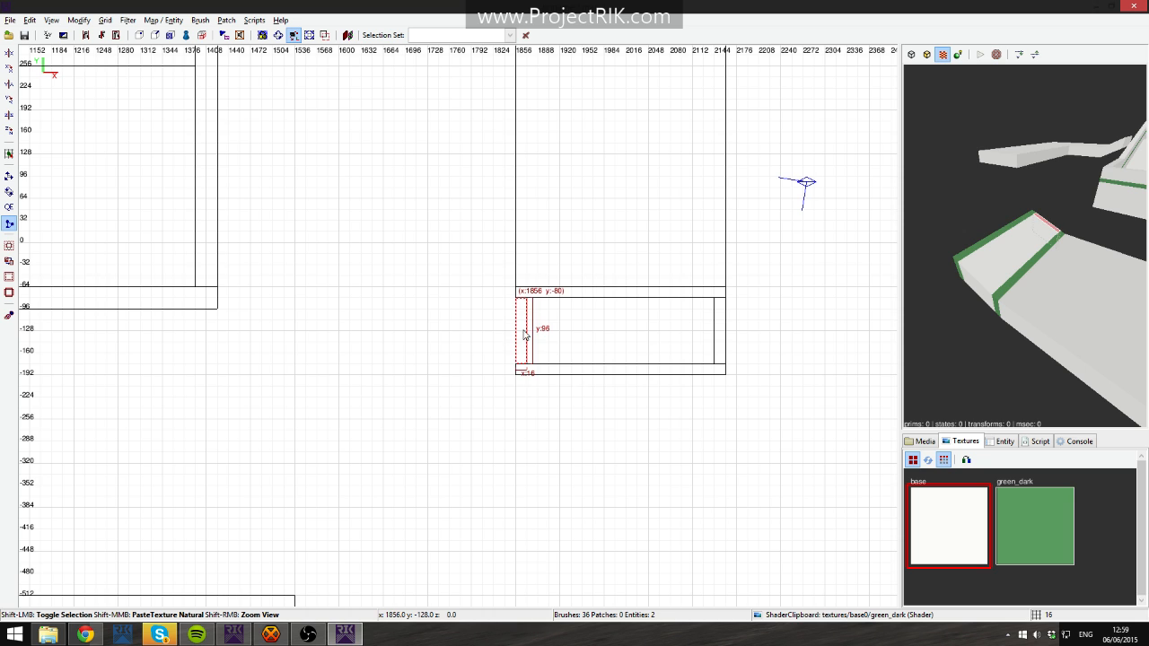
shift+click(722, 333)
click(1040, 539)
key(Escape)
Select all pieces of the green-bordered block and move them 16 units away from the platform, starting at y -80.
right_click(1025, 246)
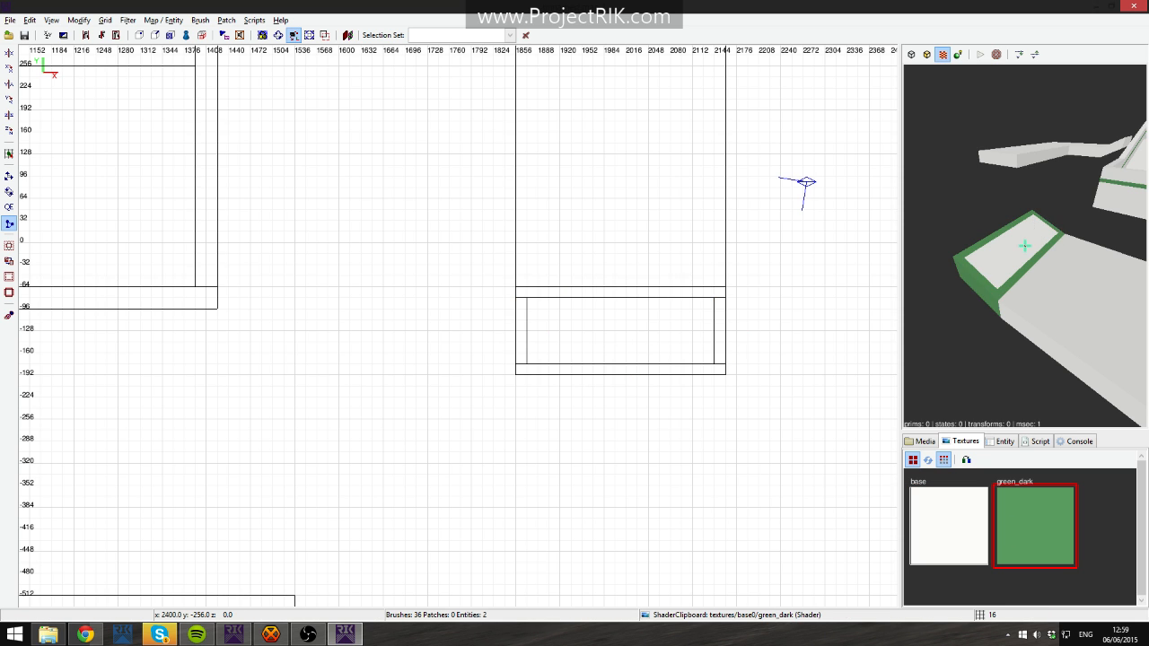
key(Up)
key(Down)
right_click(1025, 246)
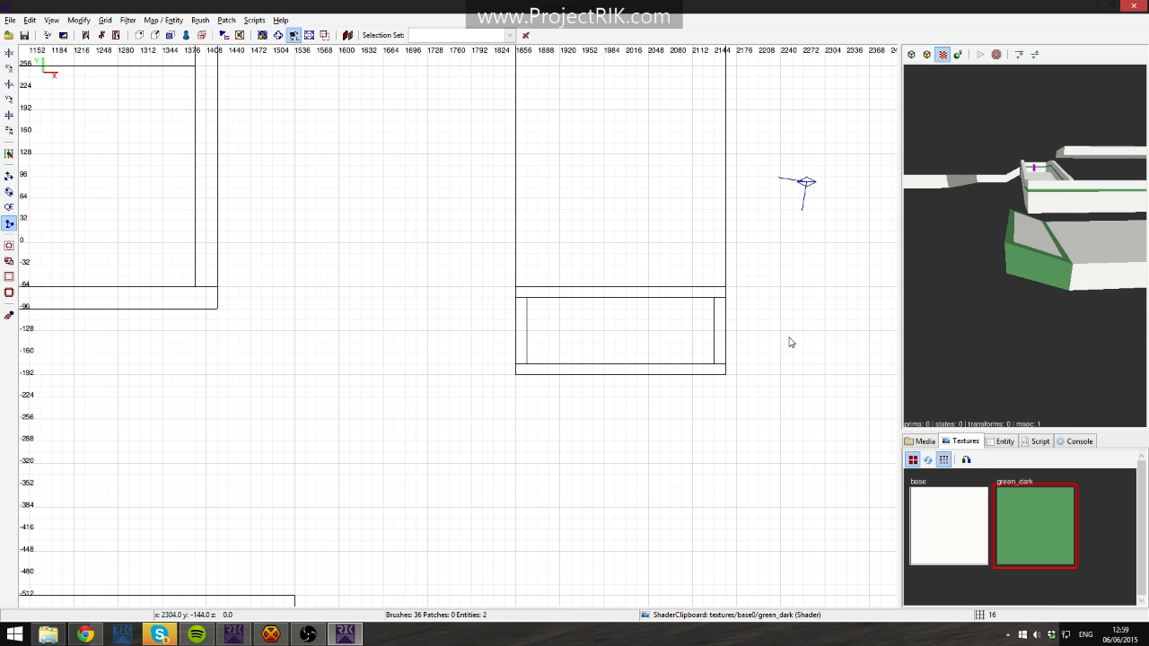
shift+drag(481, 299, 763, 394)
right_click(763, 394)
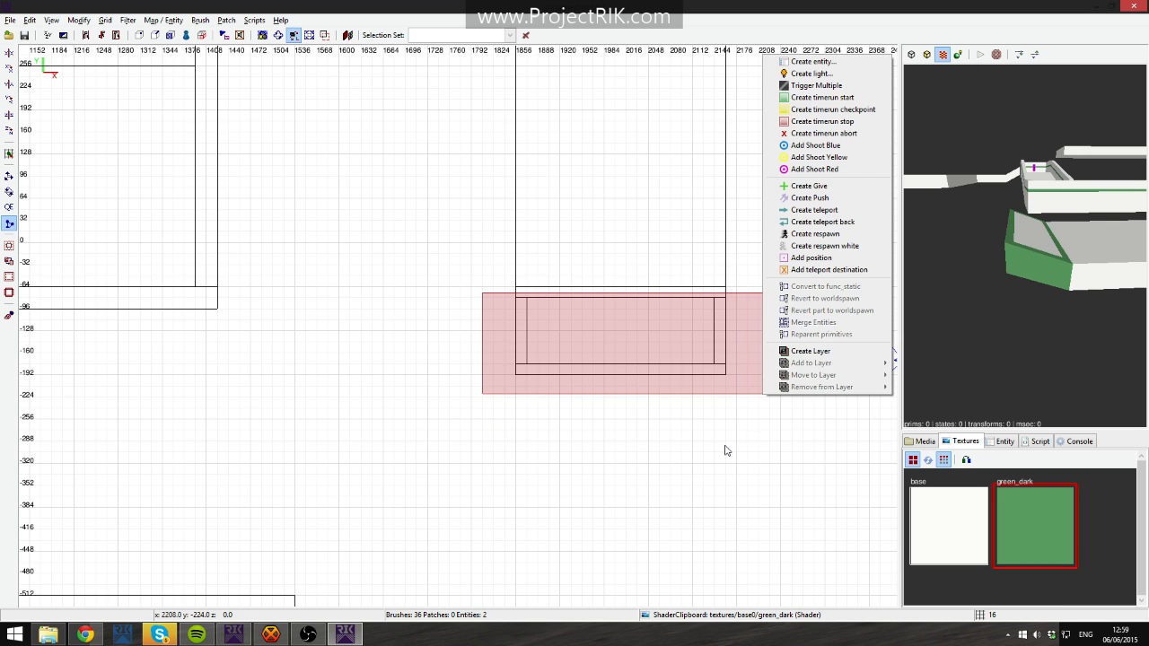
click(725, 447)
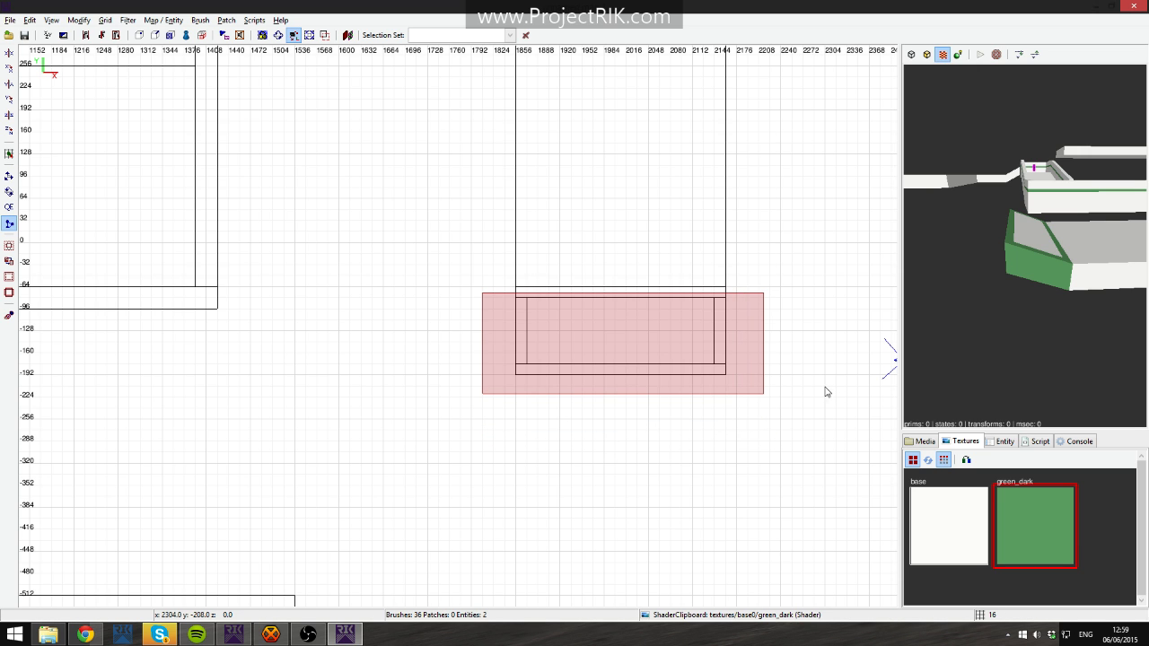
mouse_move(471, 307)
shift+mouse_down()
mouse_move(615, 398)
mouse_move(768, 423)
shift+mouse_up()
key(Escape)
shift+drag(484, 289, 794, 398)
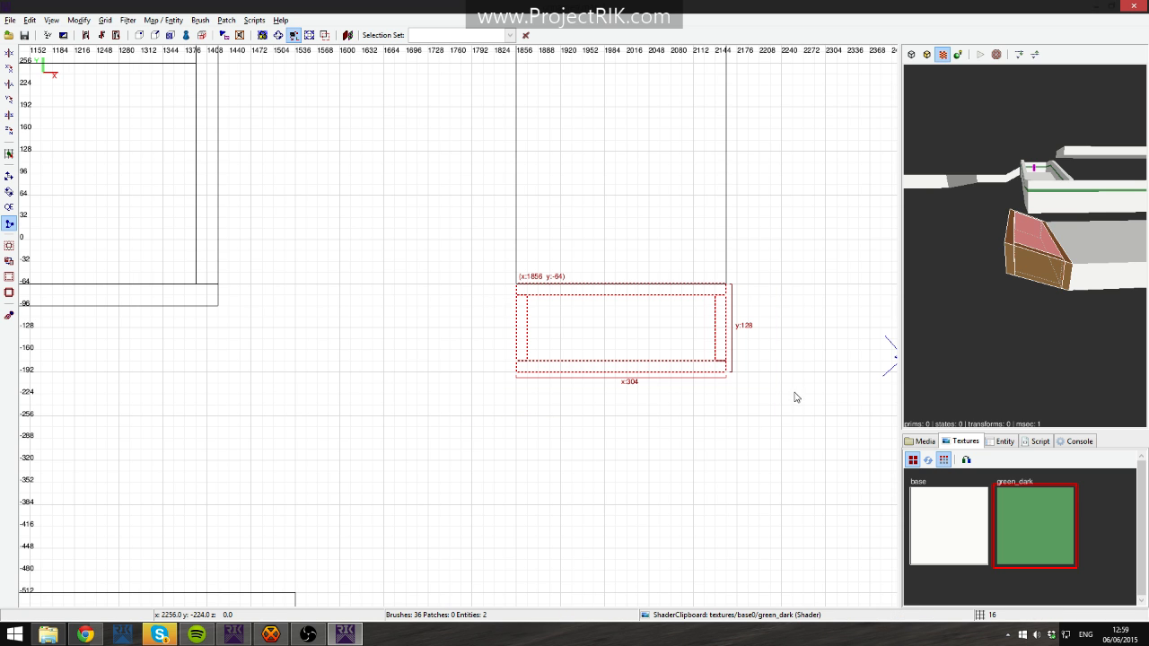
key(alt+Down)
key(Escape)
right_click(1043, 303)
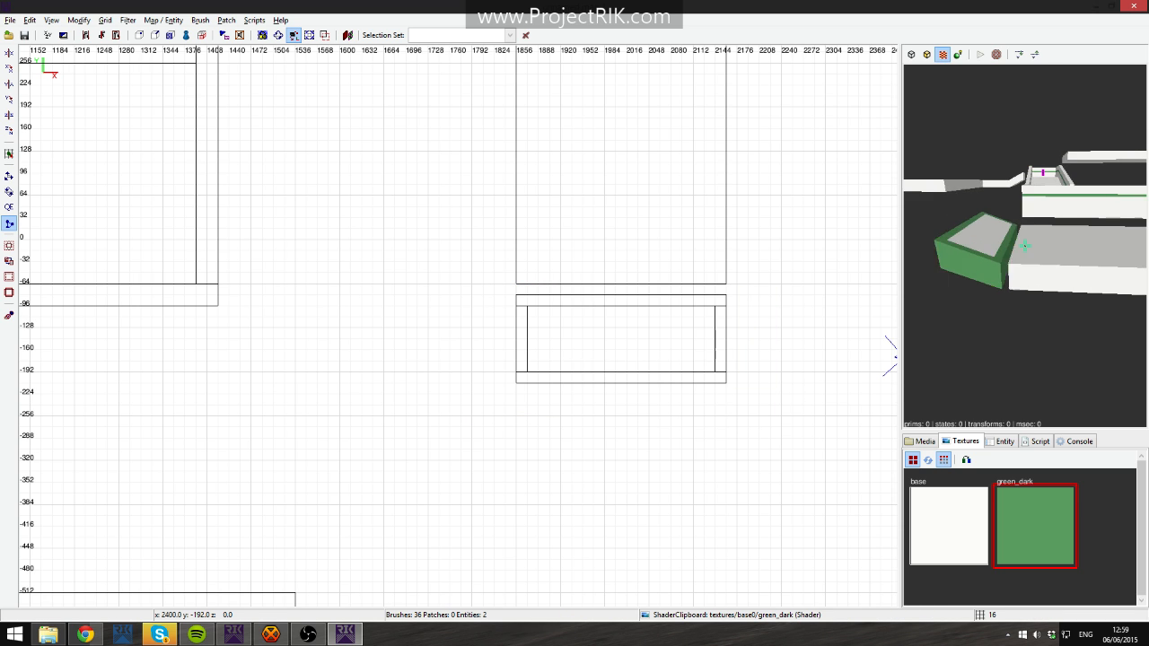
Check the green-bordered block and the surrounding platforms, and save the map.
right_click(1043, 303)
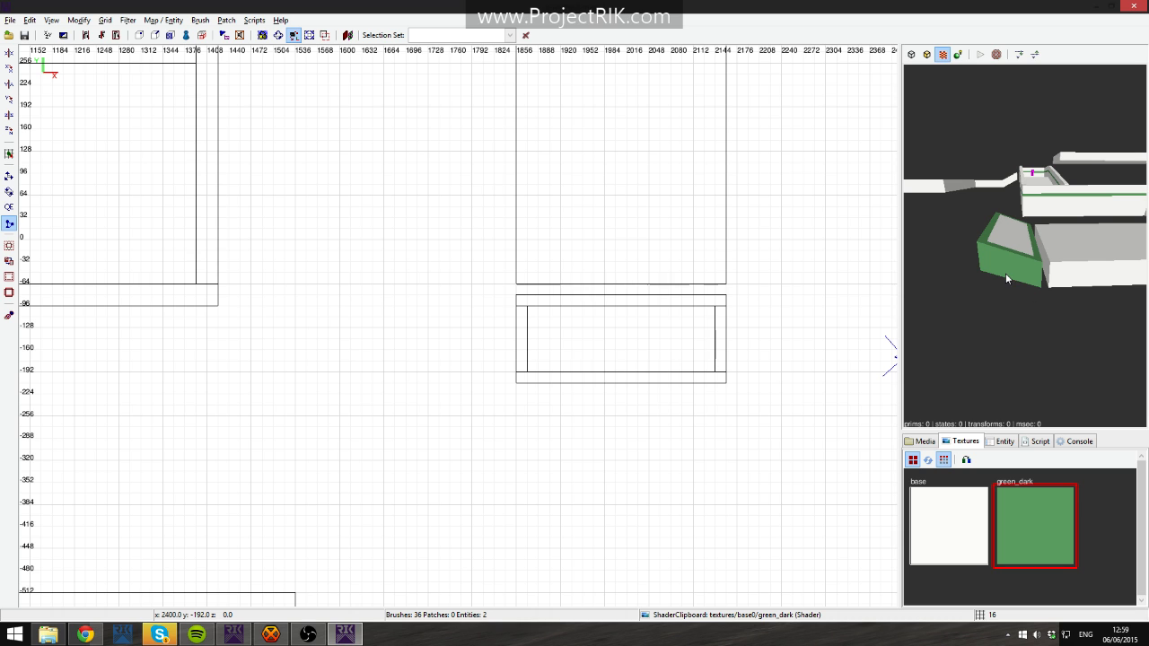
right_click(1076, 269)
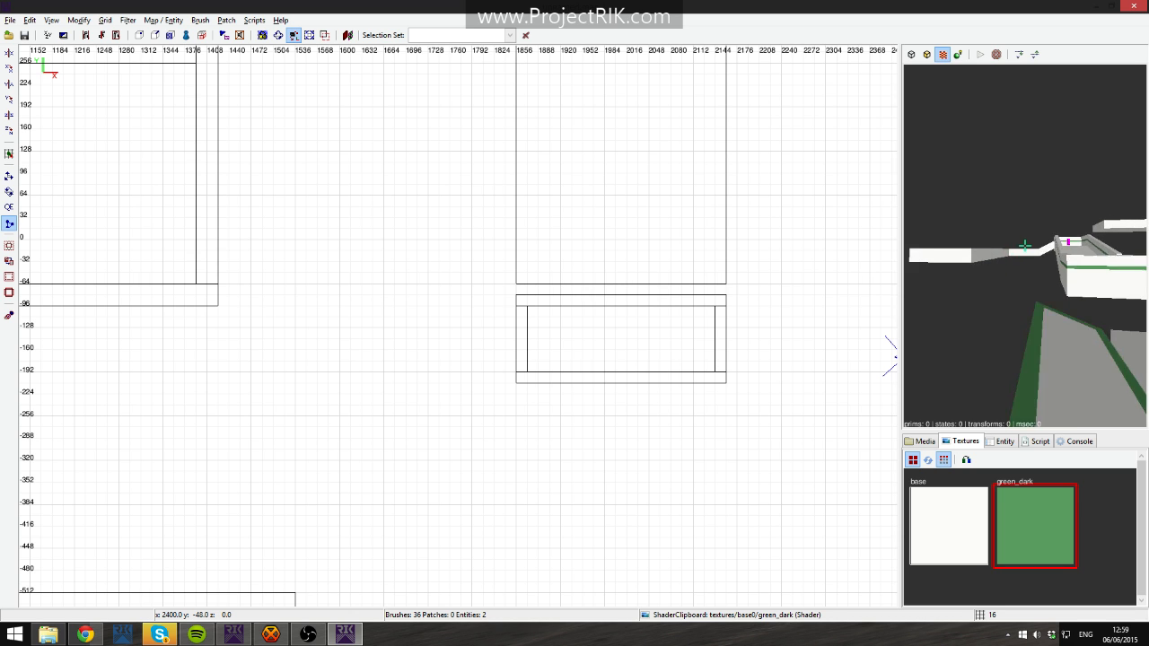
right_click(1065, 267)
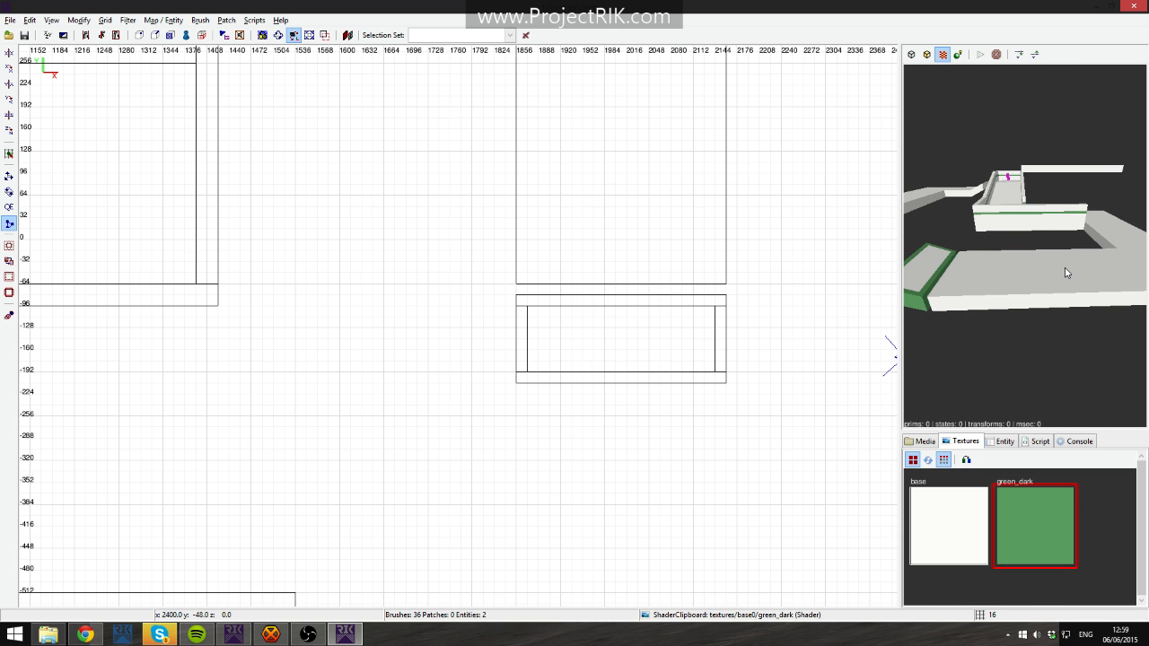
key(ctrl+s)
click(783, 169)
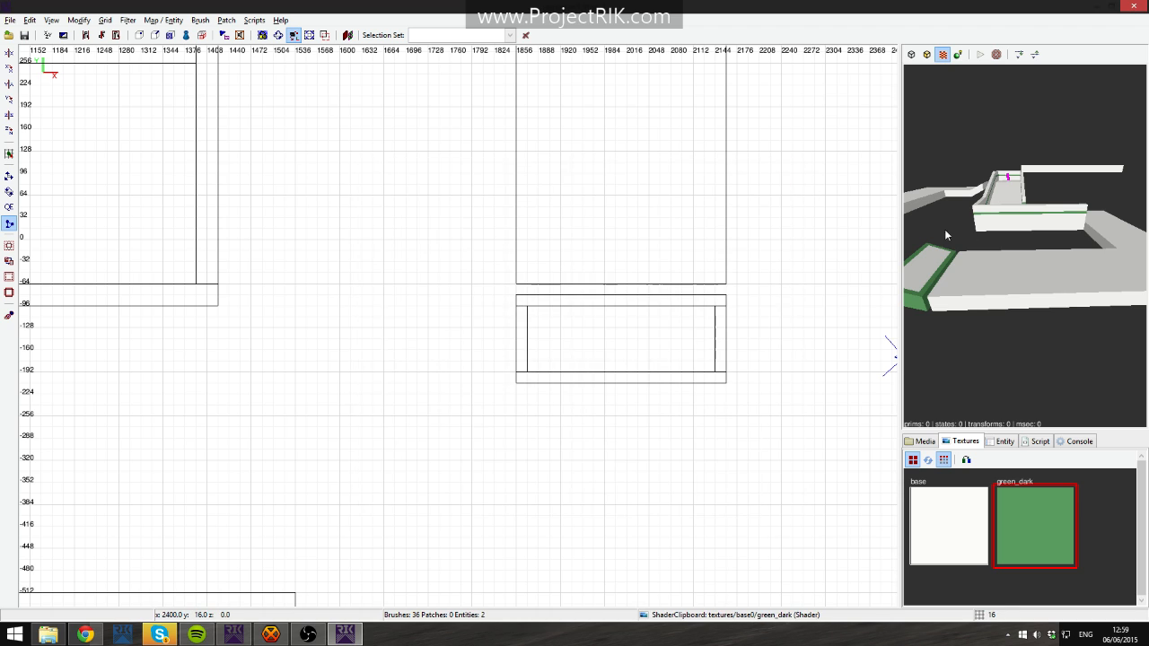
Draw a 32-by-320-unit brush across the player start platform just before the ramp, from x 288 to 320.
key(Up)
right_click(1025, 245)
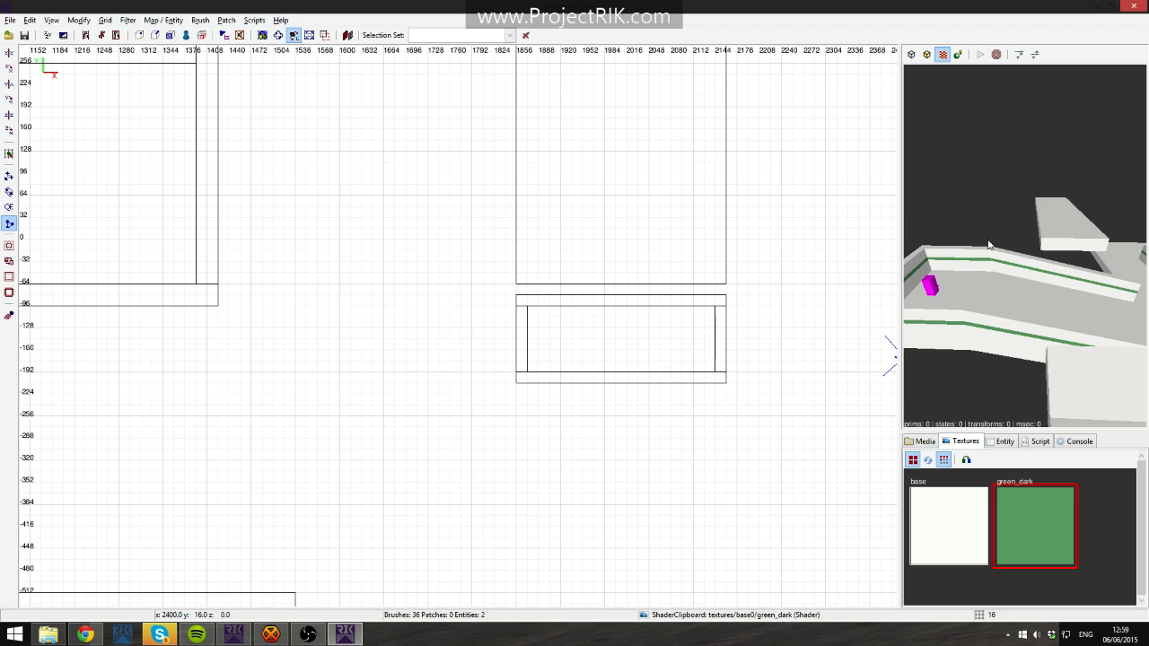
scroll(611, 272, down, 4)
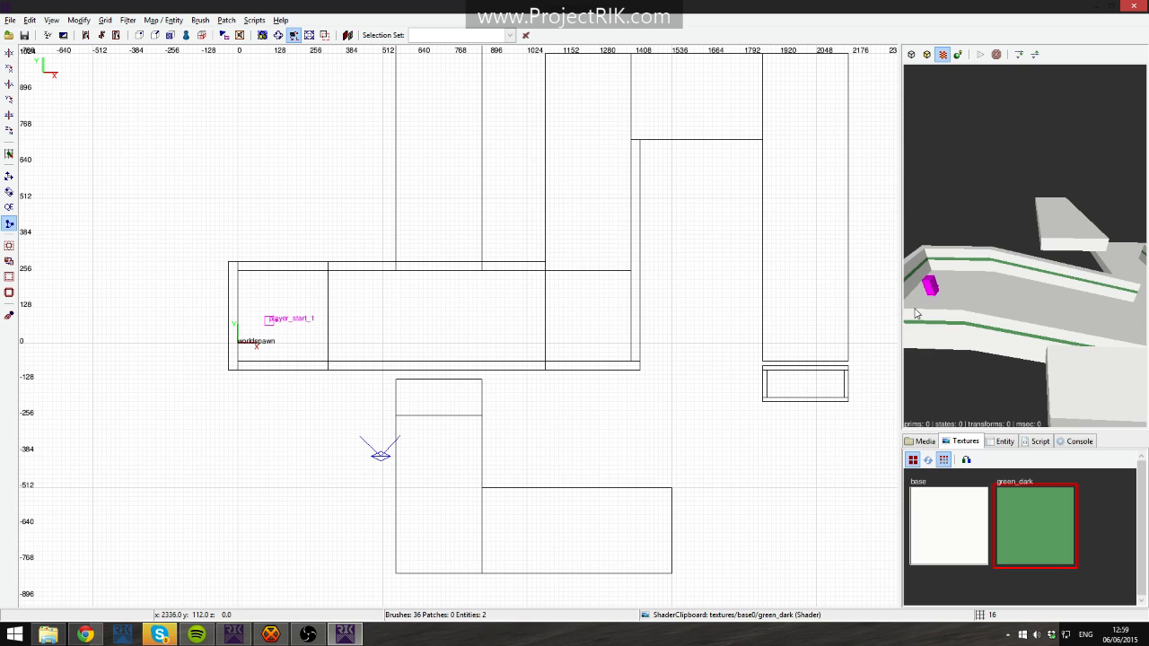
scroll(359, 338, up, 3)
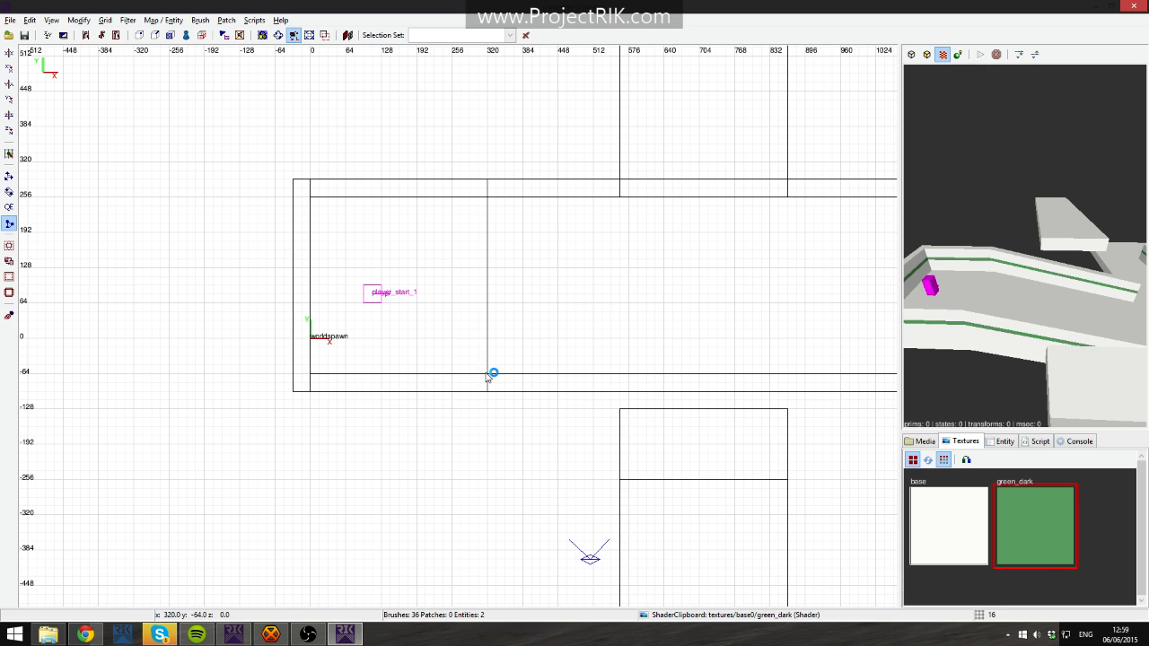
shift+click(1031, 301)
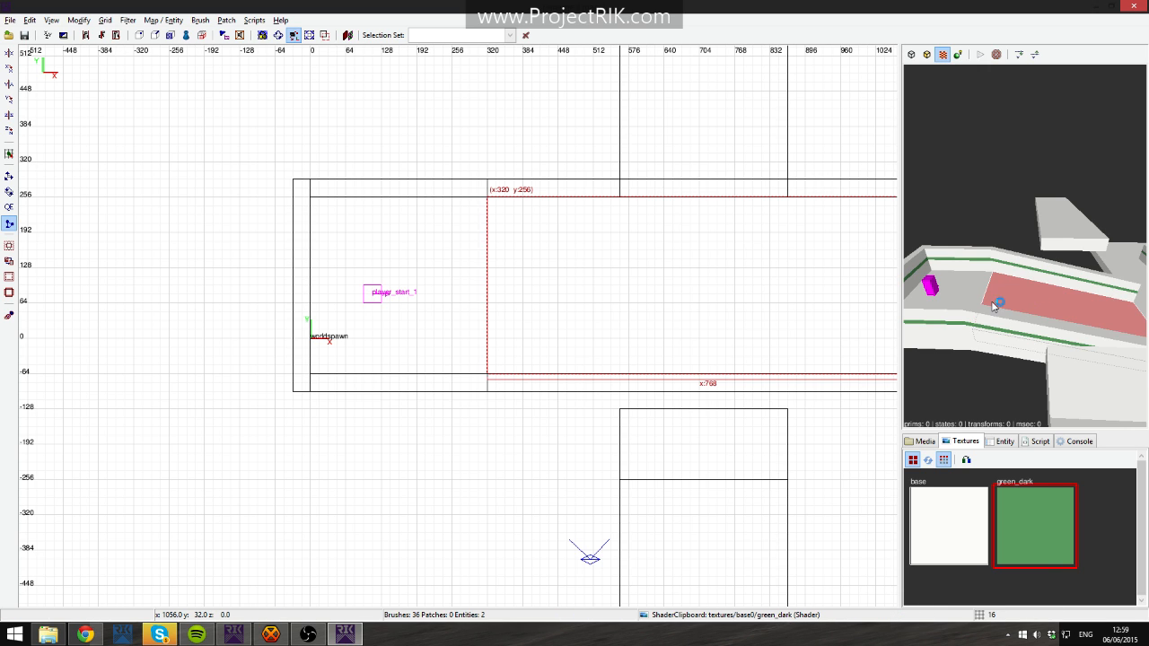
key(Escape)
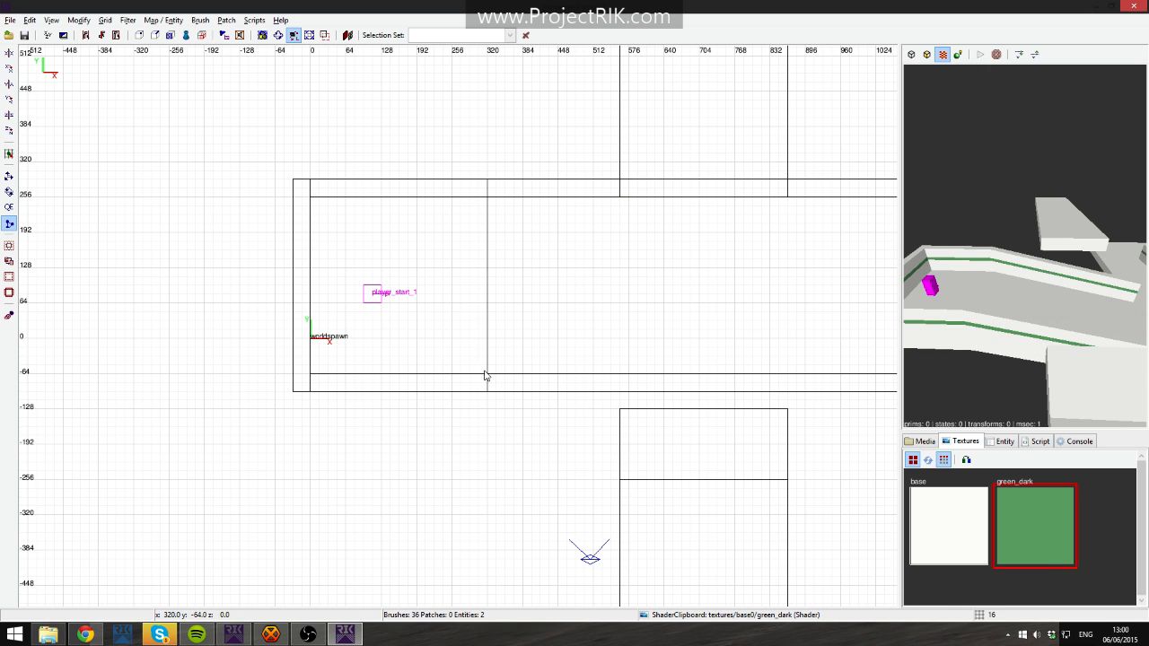
drag(487, 376, 471, 205)
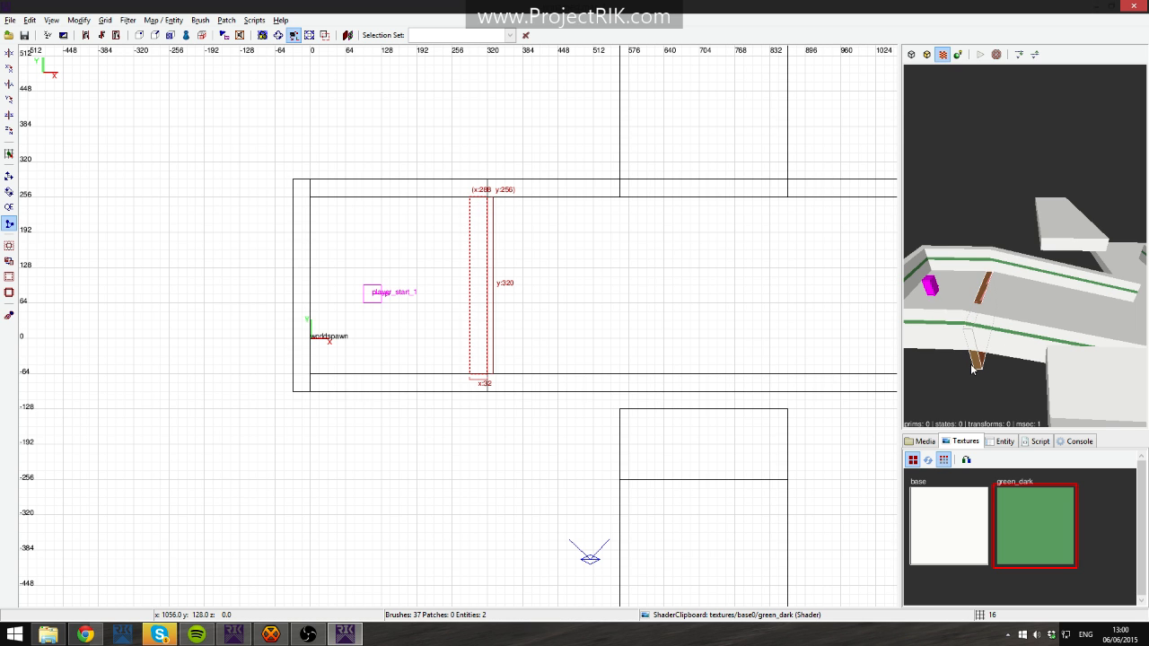
Raise the new brush 256 units so its base sits on the platform floor at z 0.
key(ctrl+Tab)
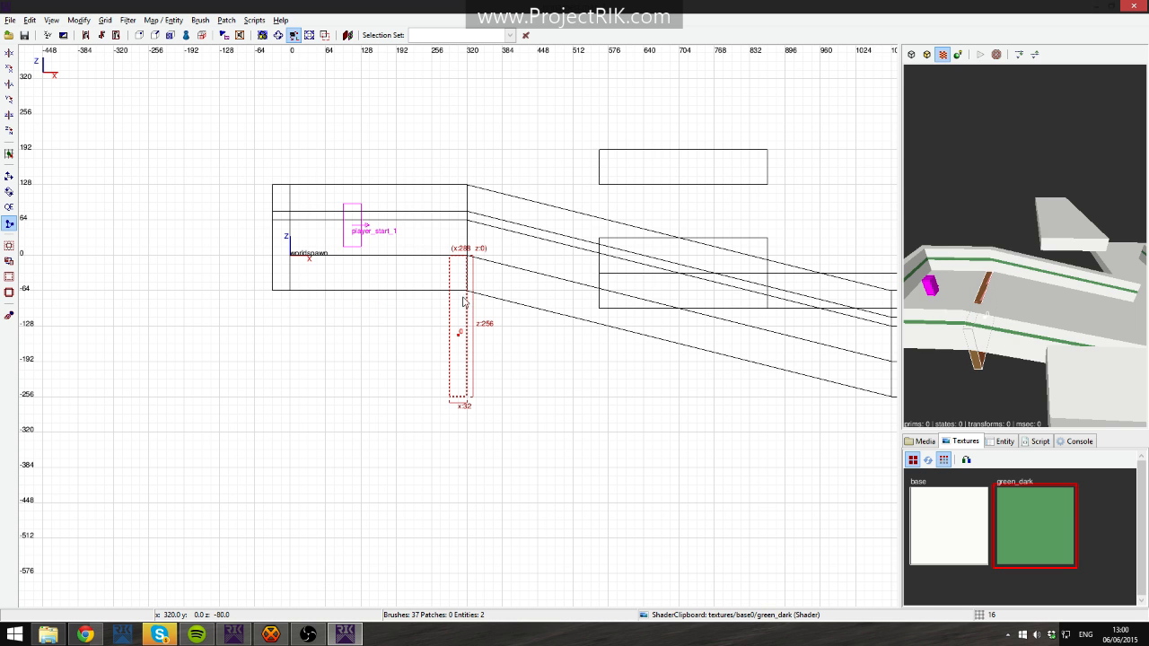
key(z)
key(x)
drag(453, 351, 459, 222)
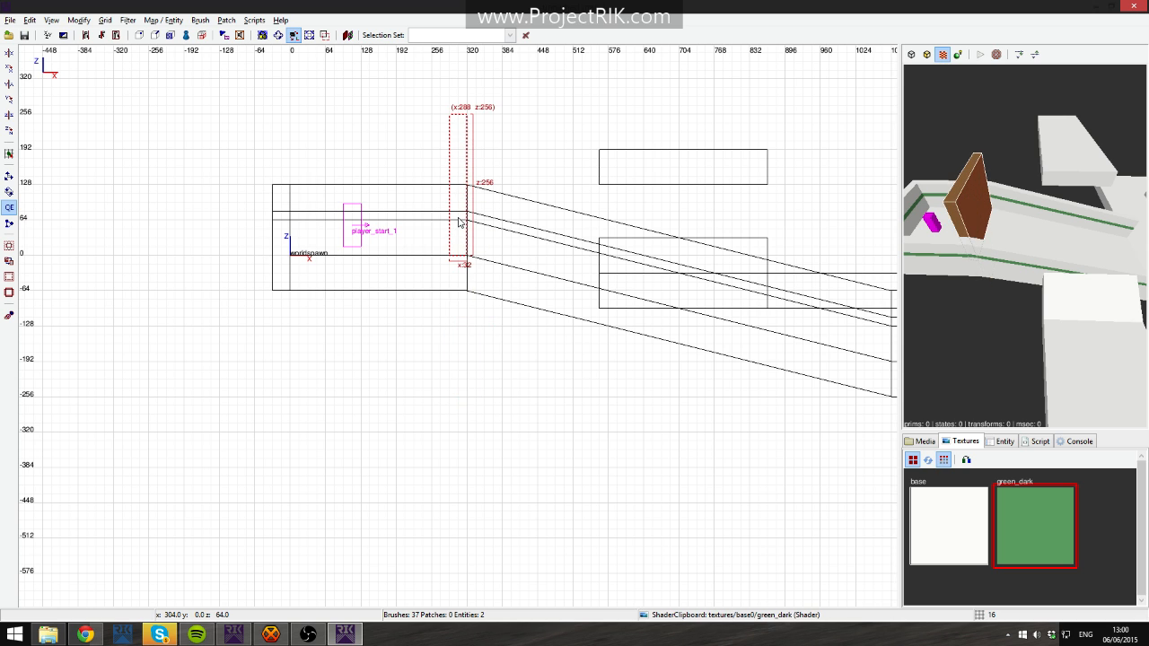
Lower the brush's top face to z 128, level with the side walls, for a height of 128 units.
key(ctrl+Tab)
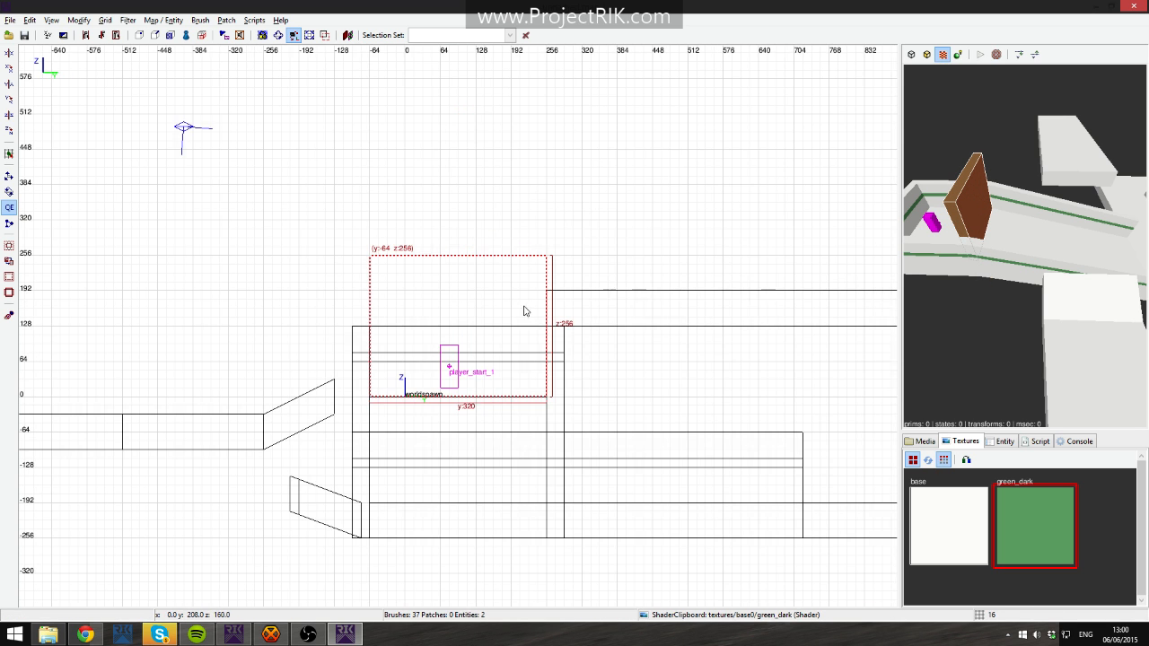
key(ctrl+Tab)
scroll(539, 319, down, 1)
key(ctrl+Tab)
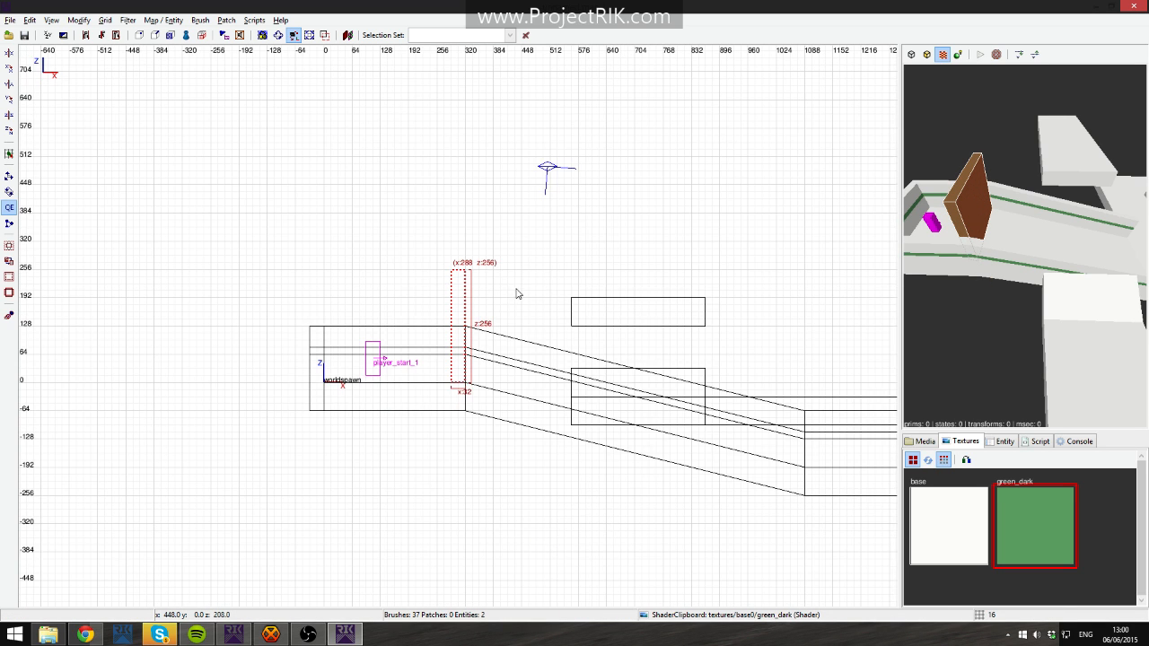
scroll(510, 283, up, 2)
drag(453, 256, 459, 272)
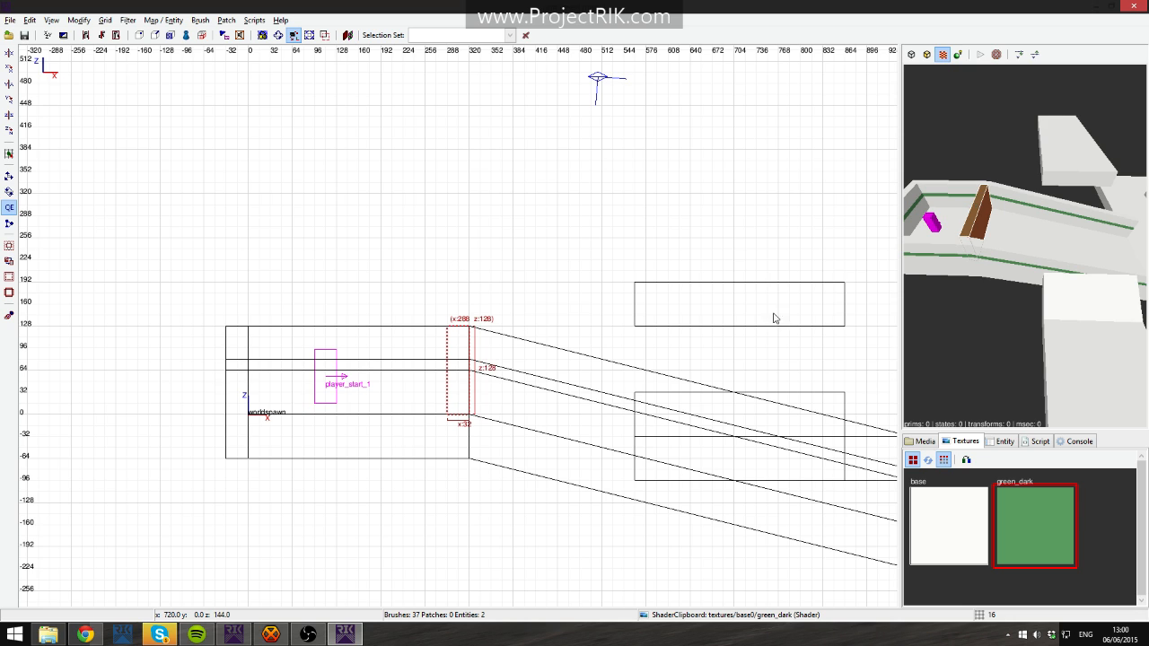
Apply the trigger texture from the common texture folder to the brush across the start platform.
right_click(1012, 256)
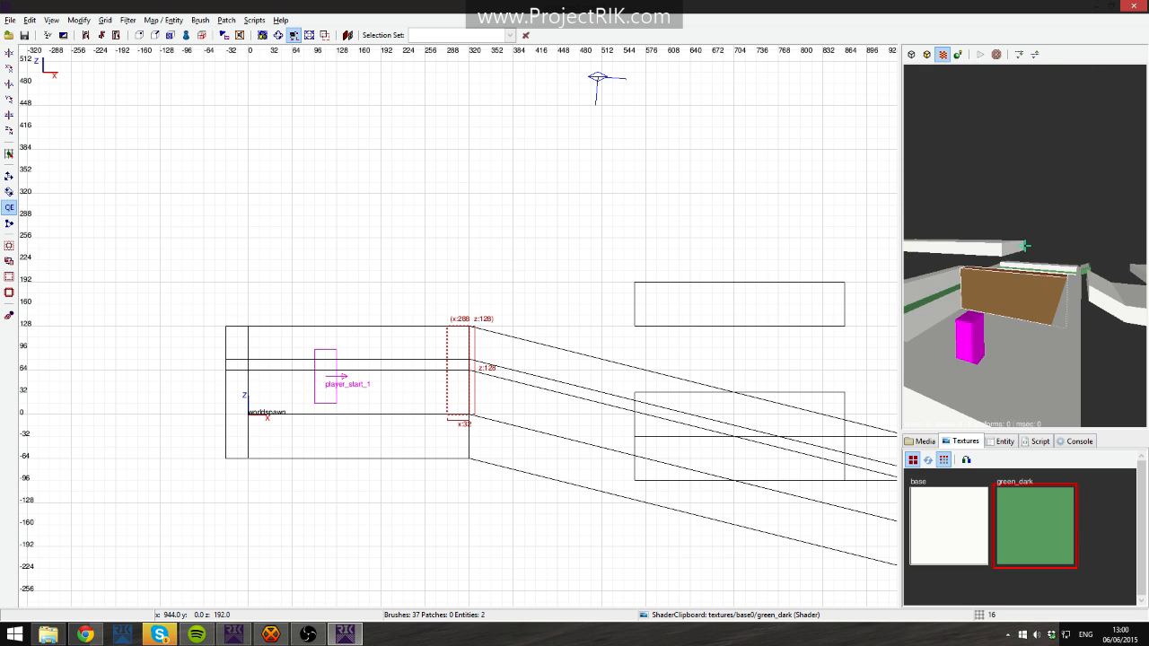
key(Down)
right_click(963, 257)
click(925, 441)
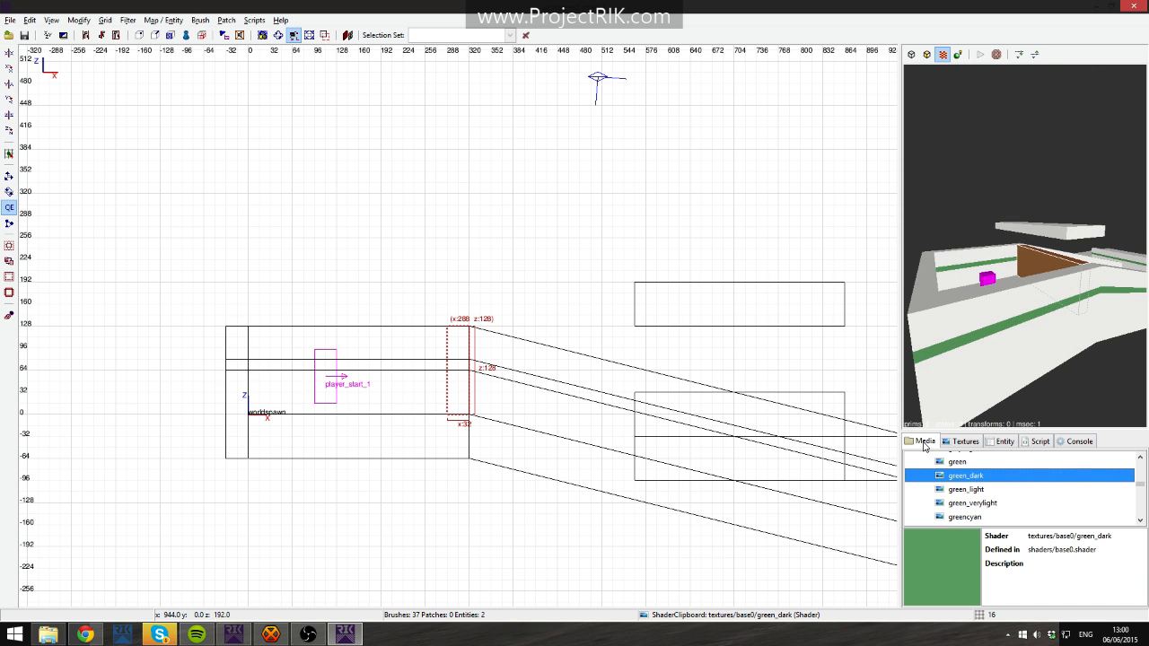
scroll(929, 477, up, 10)
scroll(929, 477, up, 5)
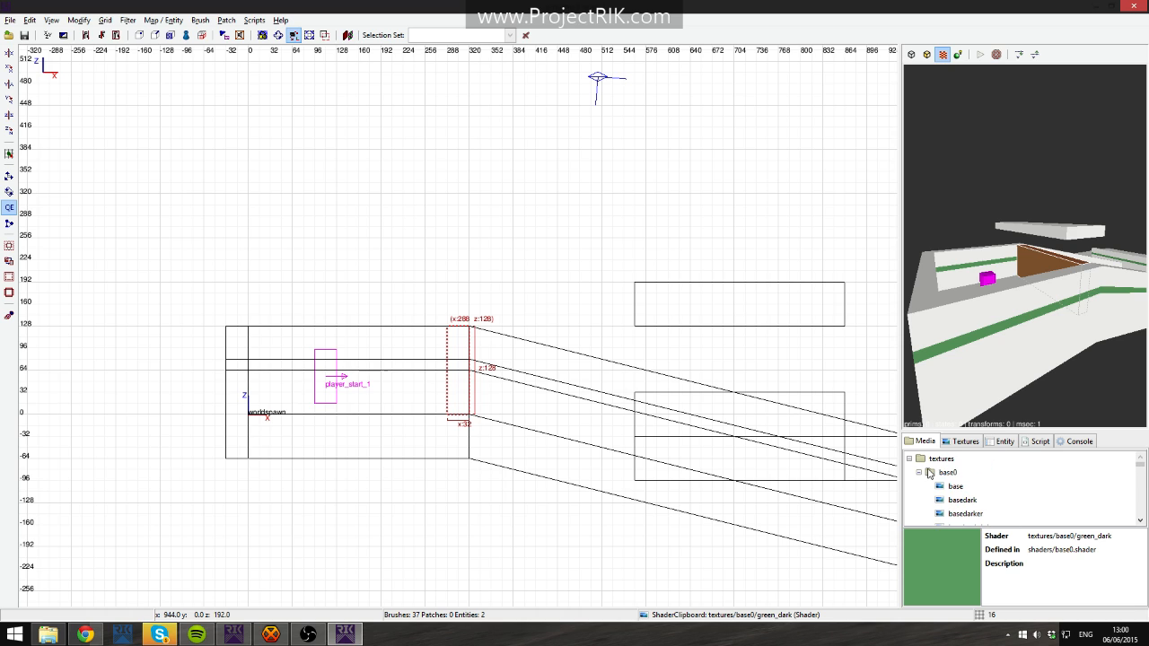
click(918, 473)
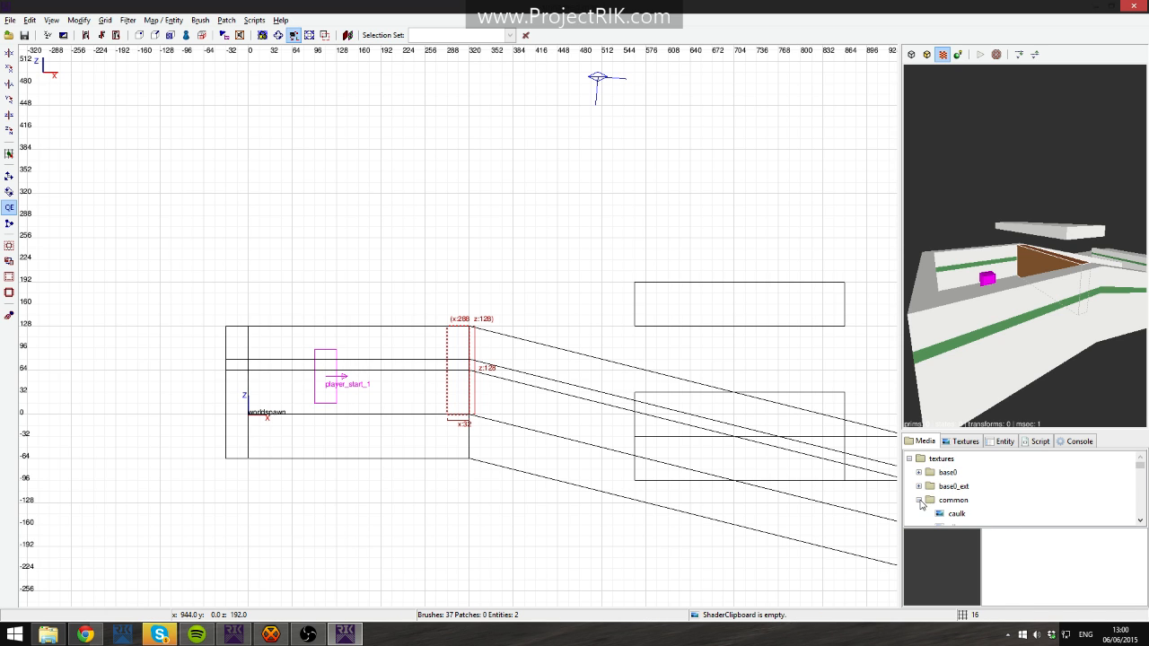
scroll(951, 498, down, 8)
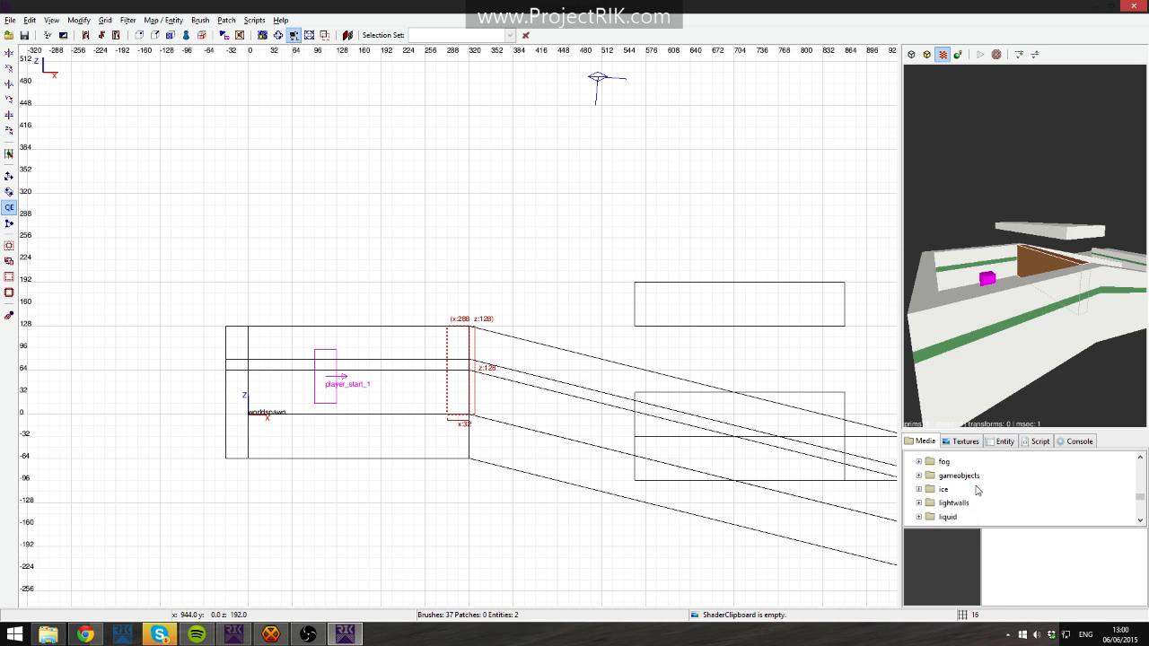
click(961, 465)
right_click(961, 465)
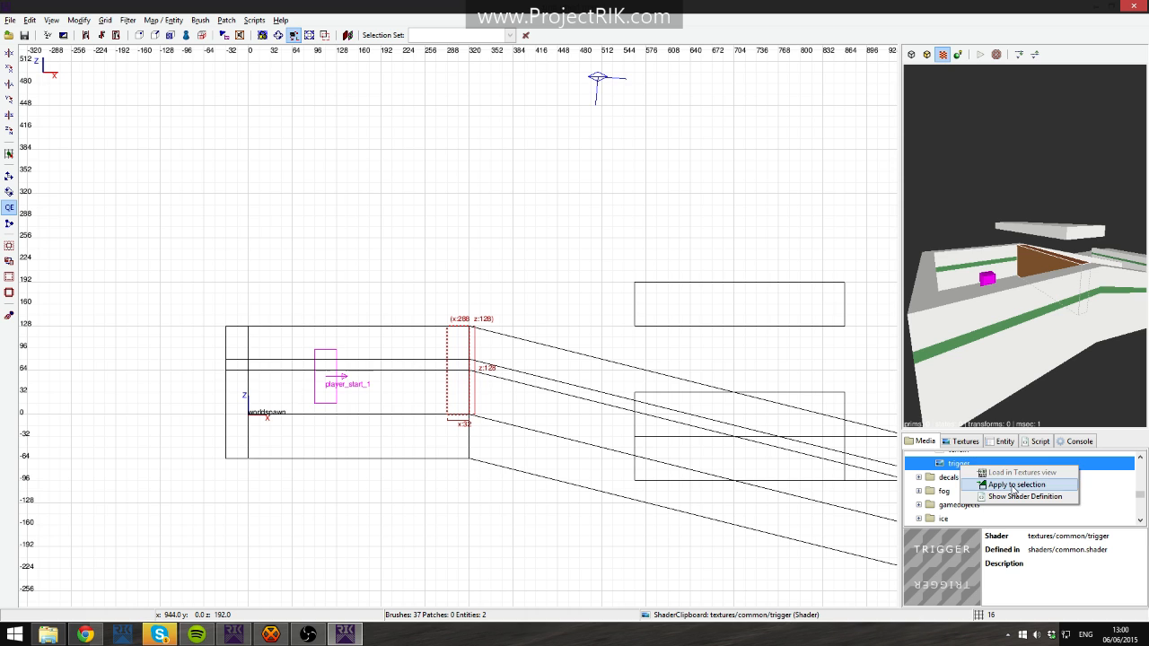
click(1018, 483)
right_click(1085, 340)
key(Escape)
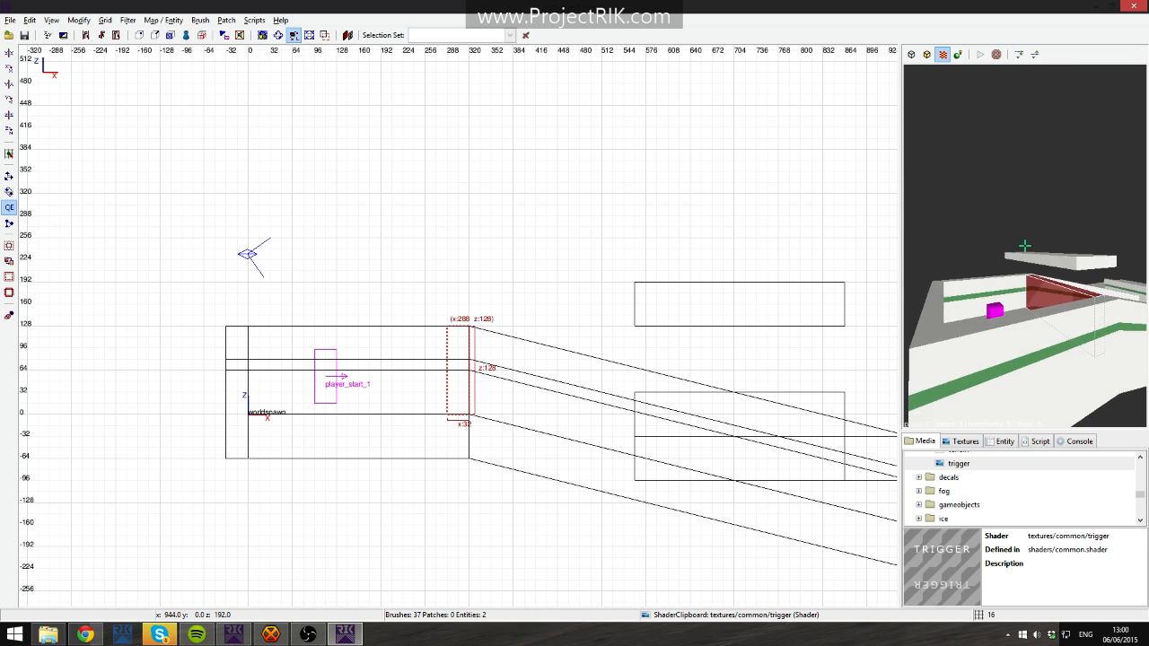
click(1024, 245)
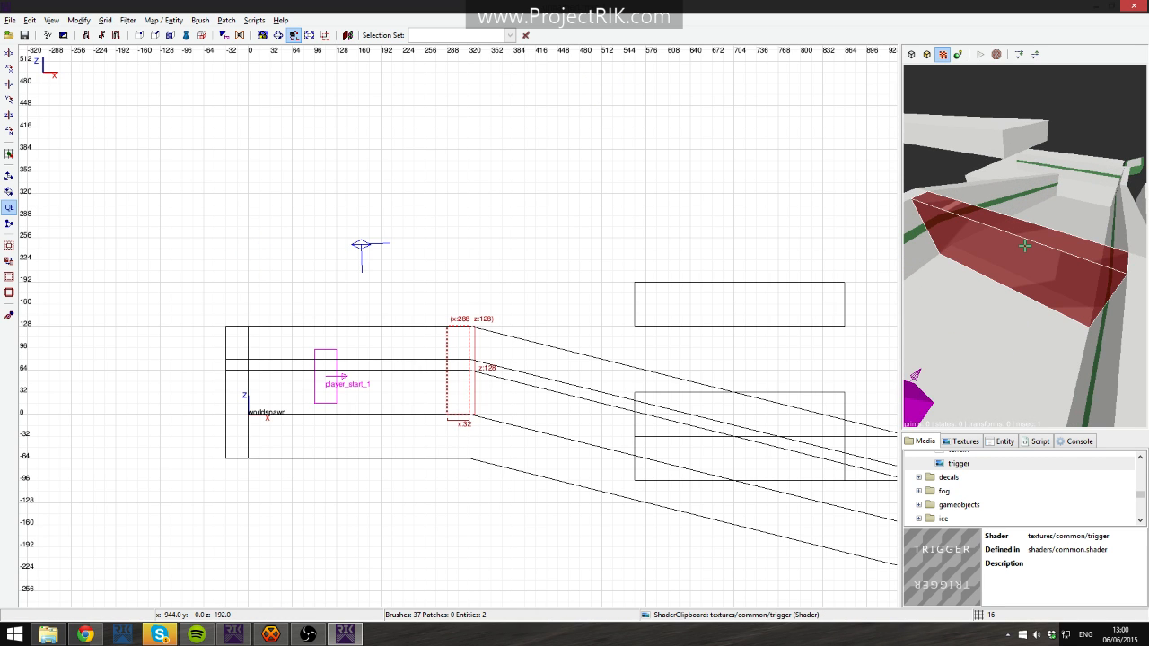
scroll(954, 474, up, 1)
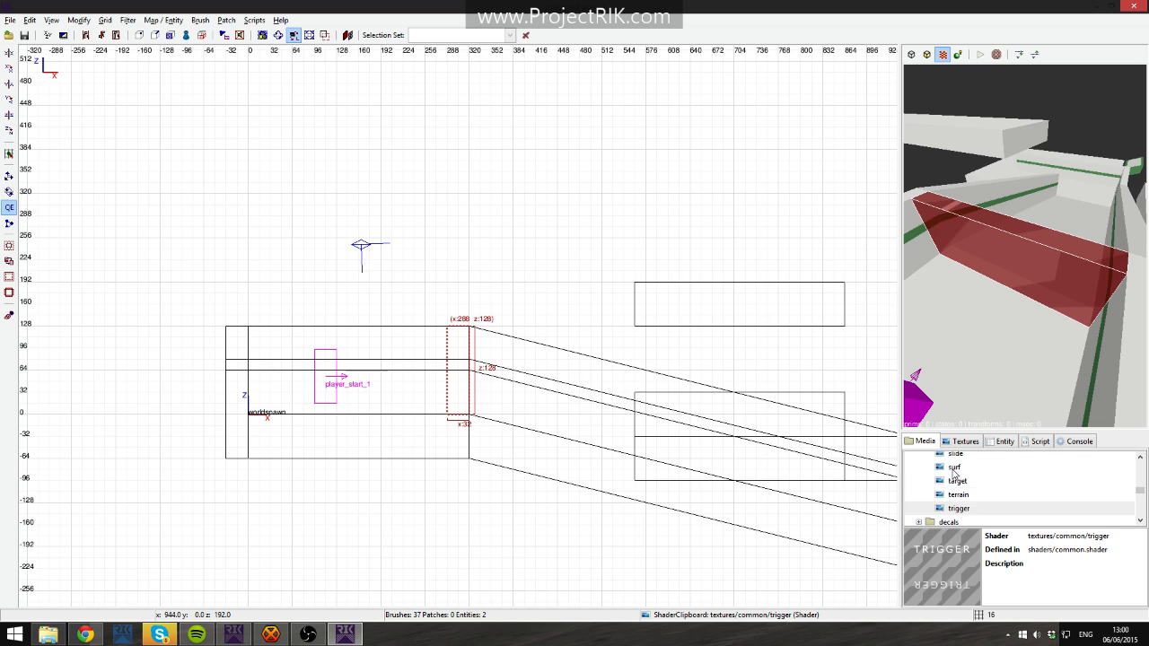
scroll(956, 470, up, 1)
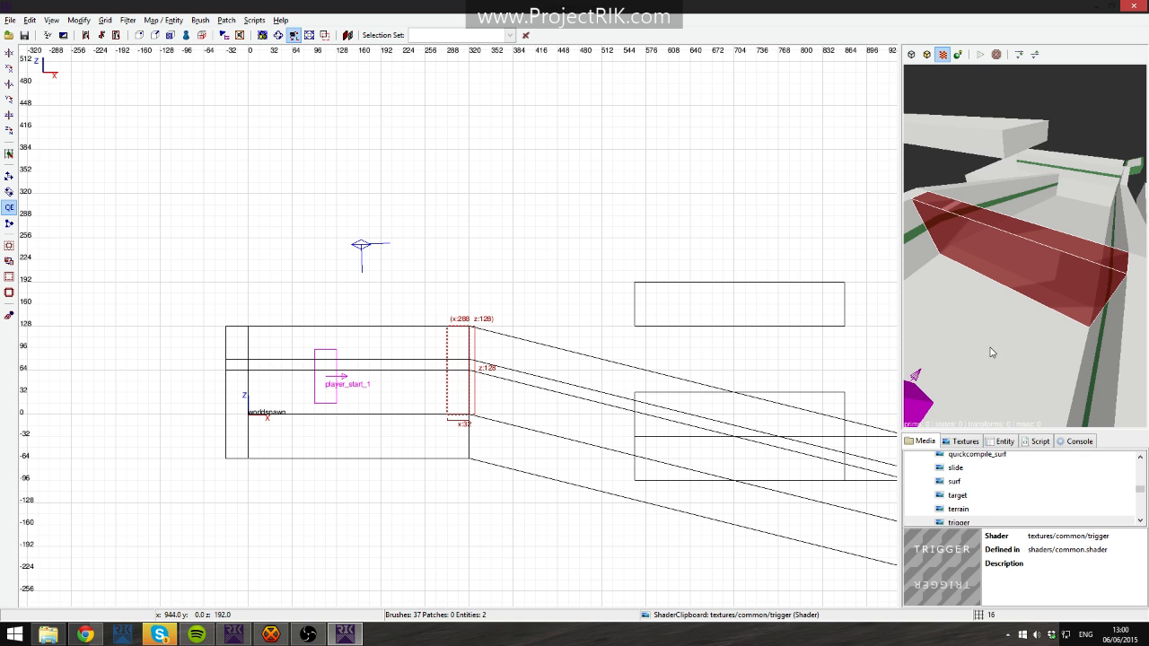
Draw a second brush, 32 by 304 units, across the platform connecting the two long ones, starting at x 1600.
click(966, 441)
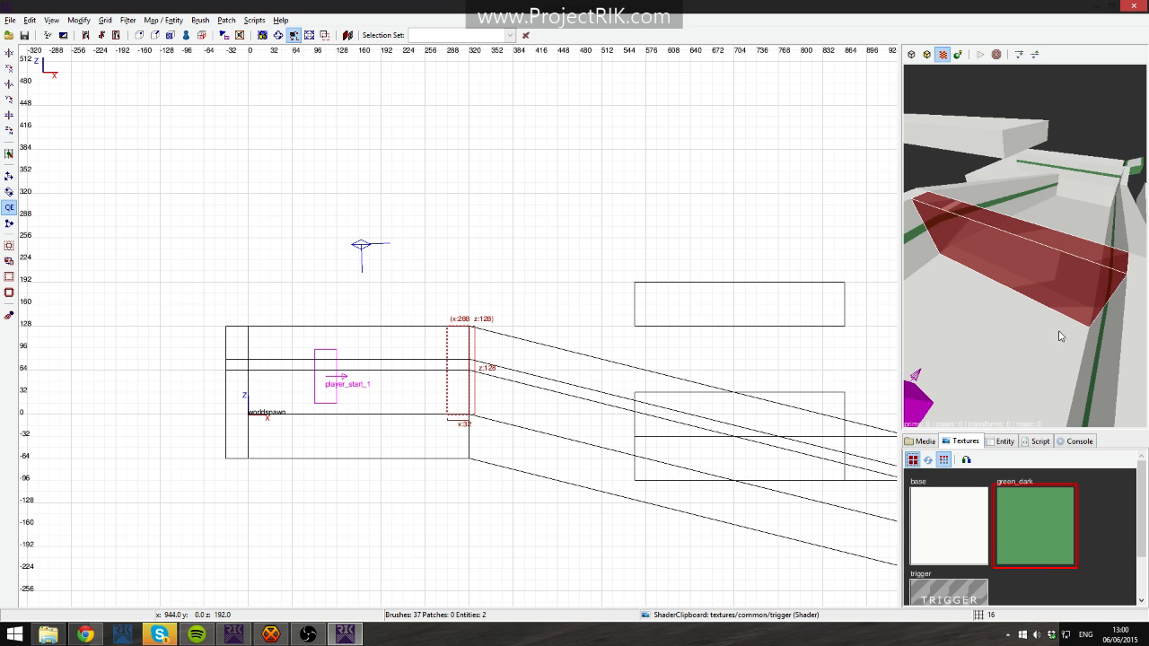
right_click(1046, 215)
right_click(1066, 201)
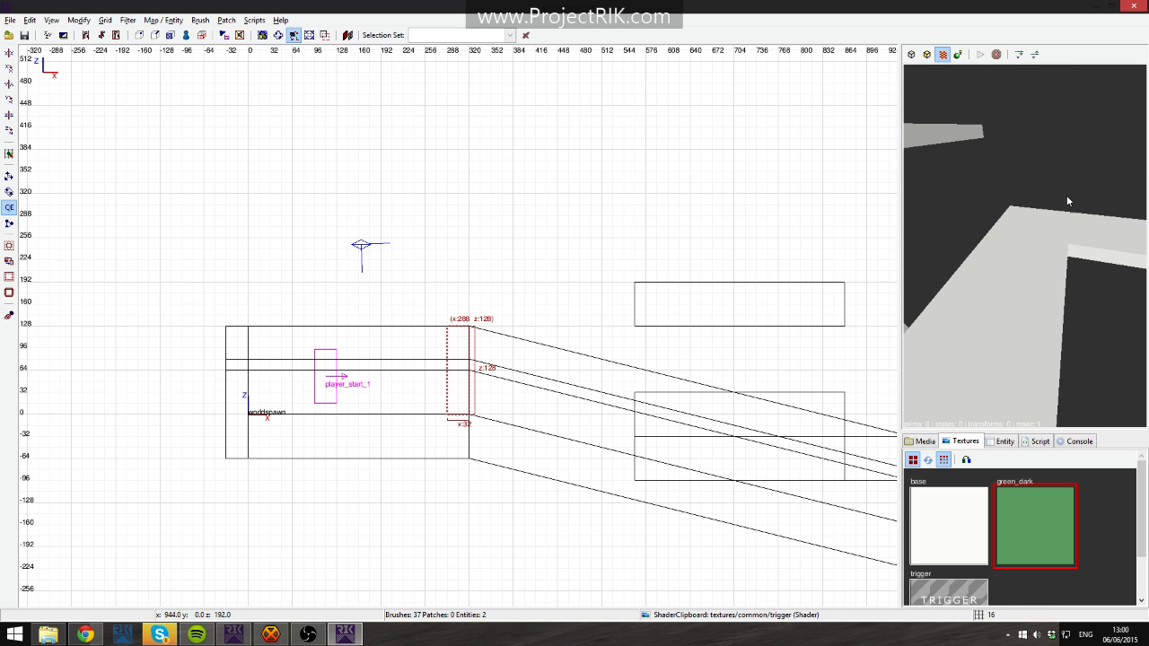
key(ctrl+Tab)
key(ctrl+Tab)
scroll(622, 351, down, 2)
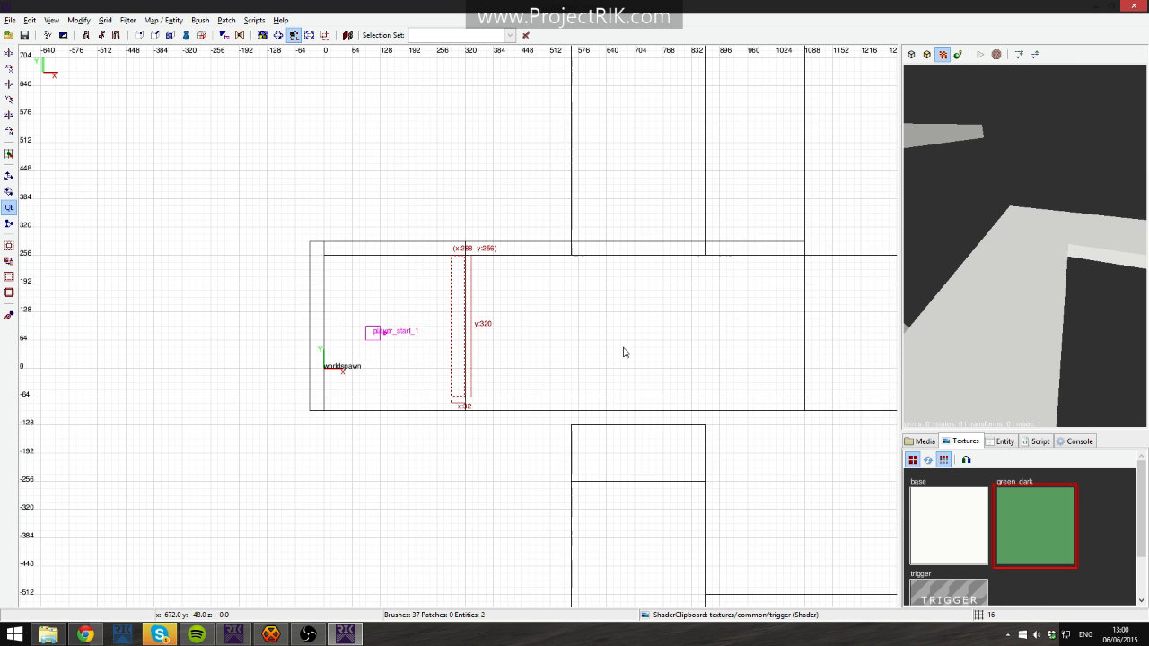
right_drag(652, 345, 280, 494)
key(Escape)
mouse_move(495, 325)
right_down()
mouse_move(503, 368)
mouse_move(489, 400)
right_up()
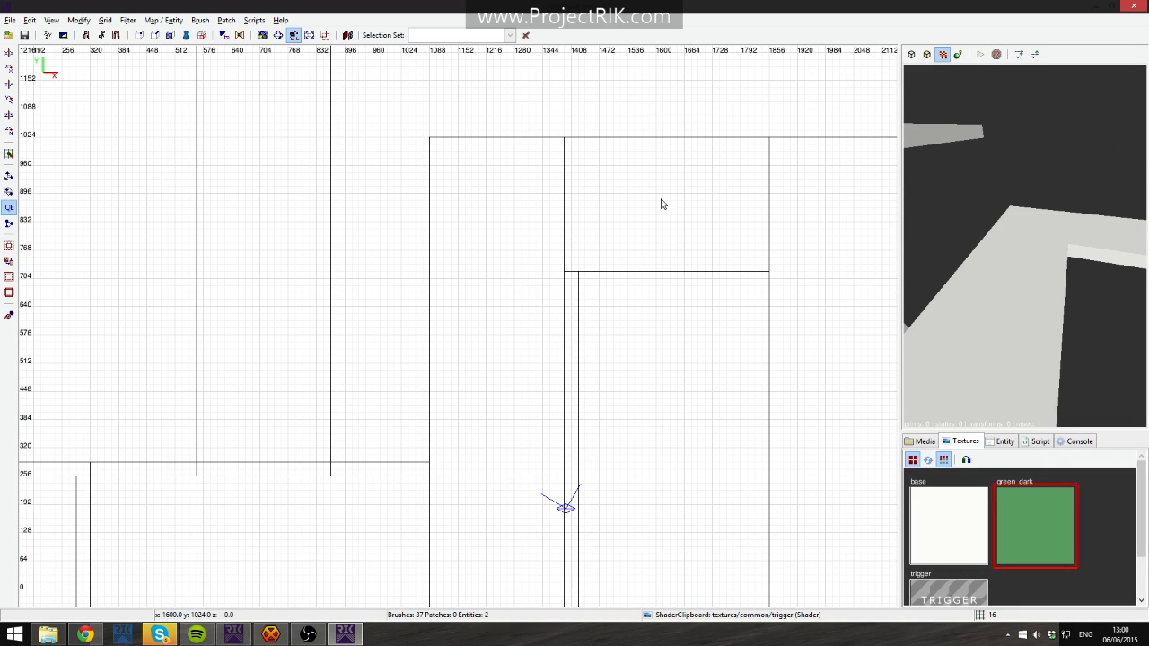
mouse_move(661, 205)
mouse_down()
mouse_move(688, 269)
mouse_move(675, 270)
mouse_up()
Apply the trigger texture to the brush above the connecting platform.
right_click(1024, 245)
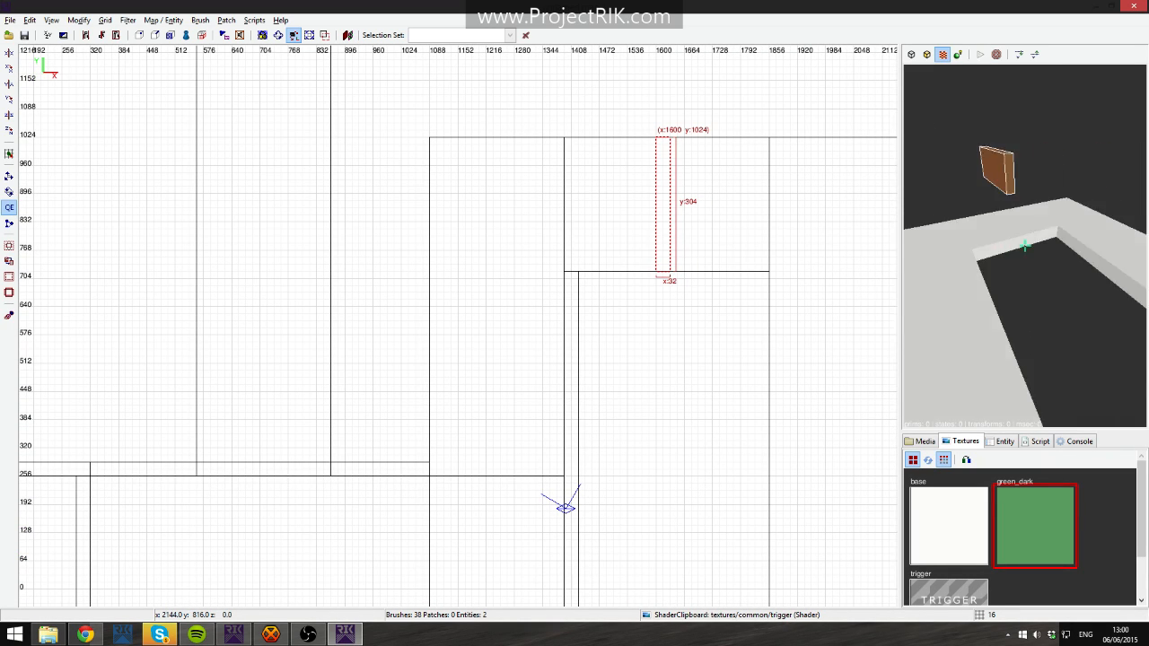
right_click(1000, 203)
scroll(911, 509, down, 1)
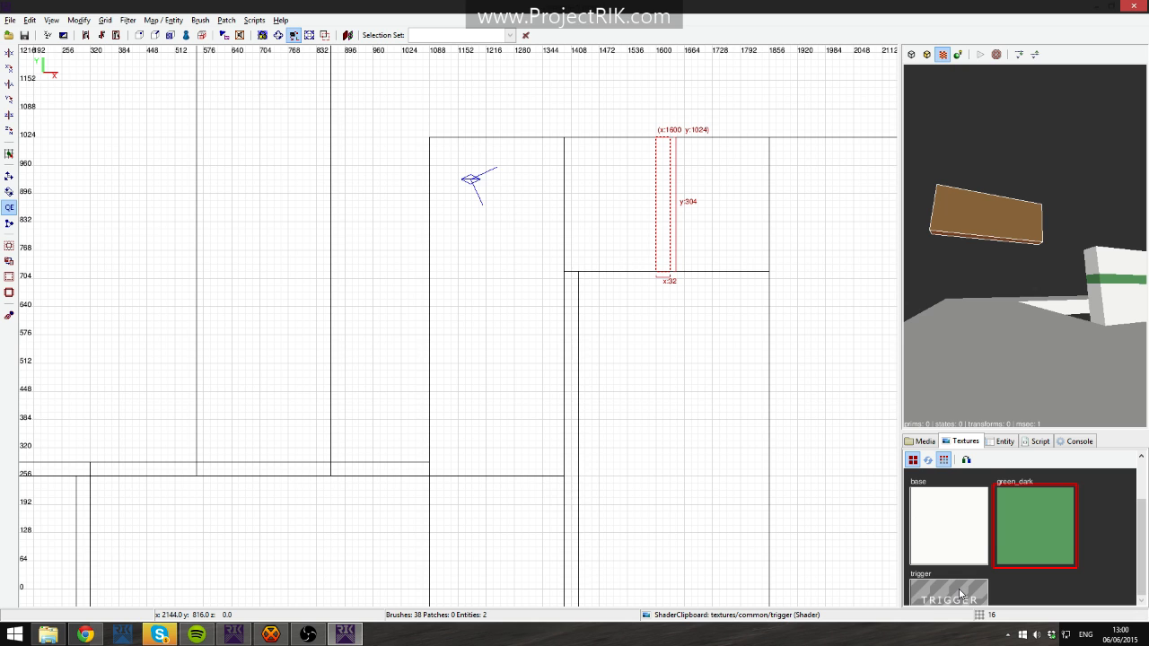
click(942, 556)
Lower the second trigger brush 192 units onto the connecting platform, with its top at z -64.
key(ctrl+Tab)
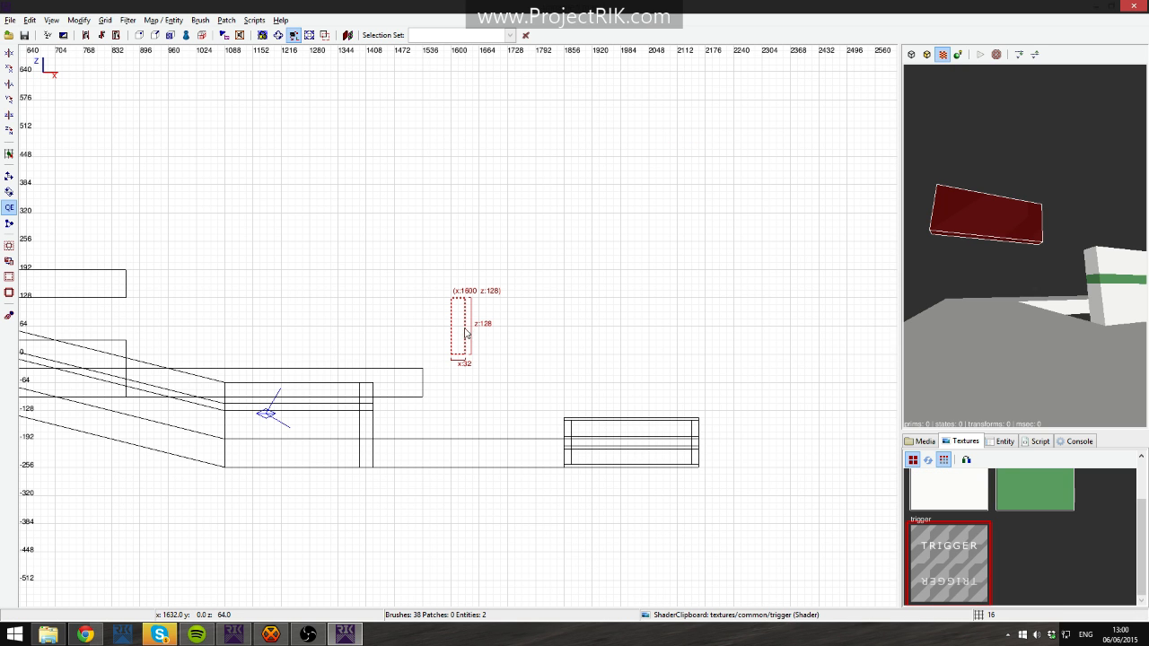
drag(465, 333, 468, 417)
right_click(954, 338)
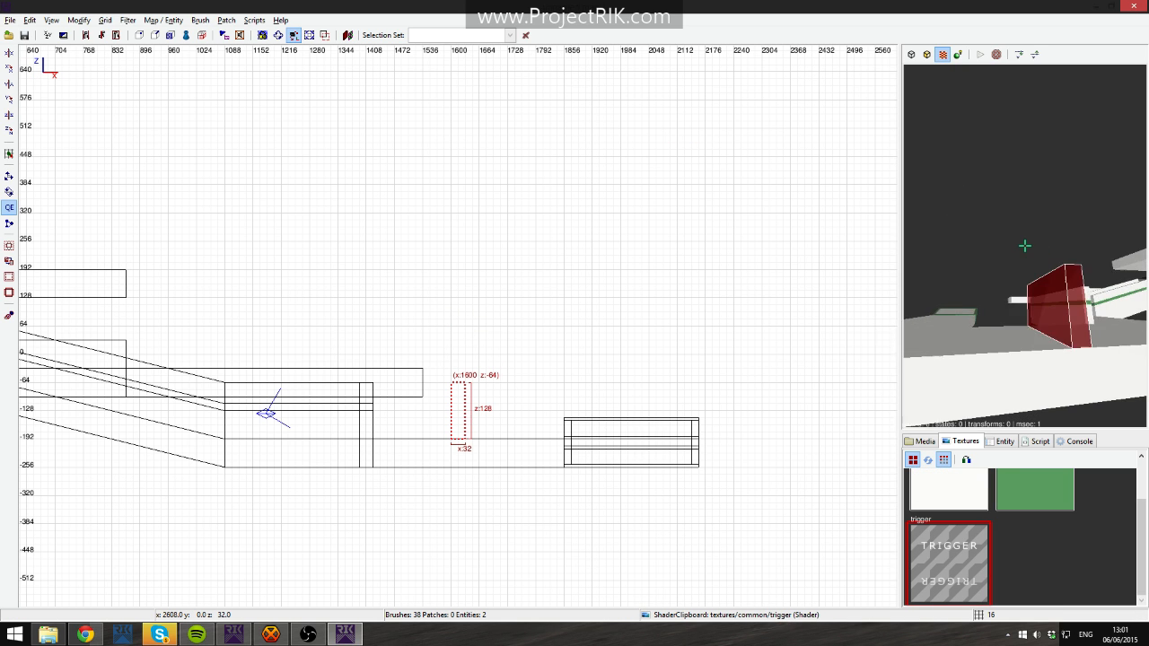
right_click(1025, 246)
Draw a 304 by 32 unit trigger brush at x 1856, y -32, across the long platform's end before the green-bordered block.
key(ctrl+Tab)
key(ctrl+Tab)
scroll(577, 439, down, 5)
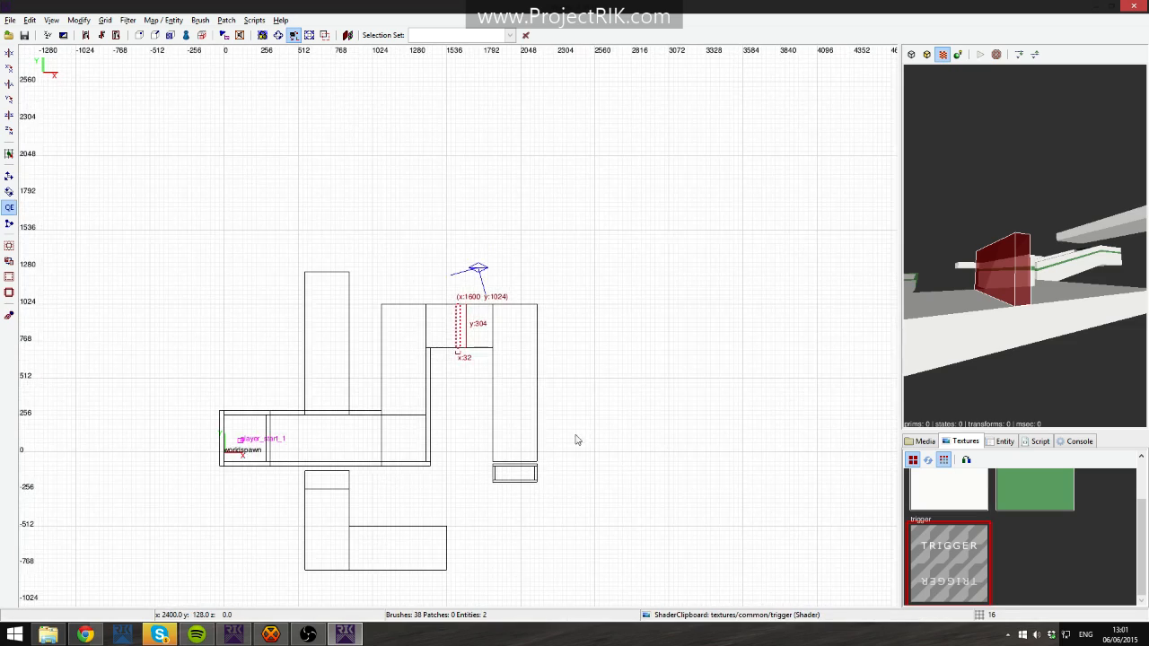
mouse_move(583, 440)
right_down()
mouse_move(590, 371)
mouse_move(572, 216)
right_up()
scroll(584, 440, up, 4)
right_drag(615, 400, 598, 454)
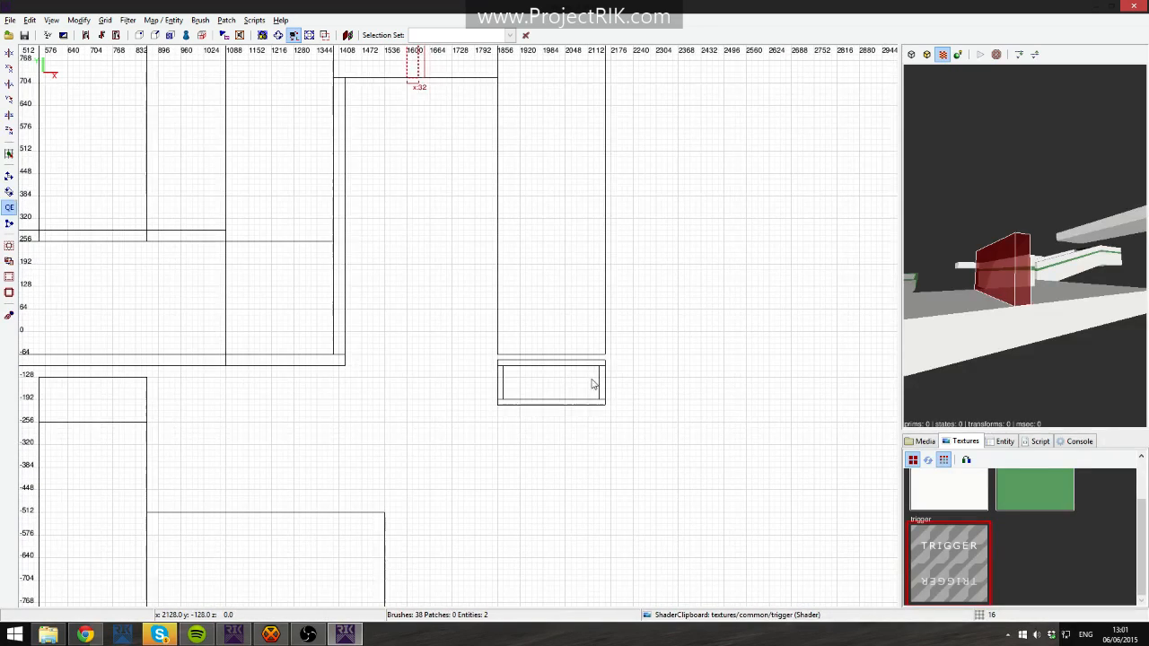
key(Escape)
drag(498, 342, 605, 358)
right_click(960, 287)
key(Up)
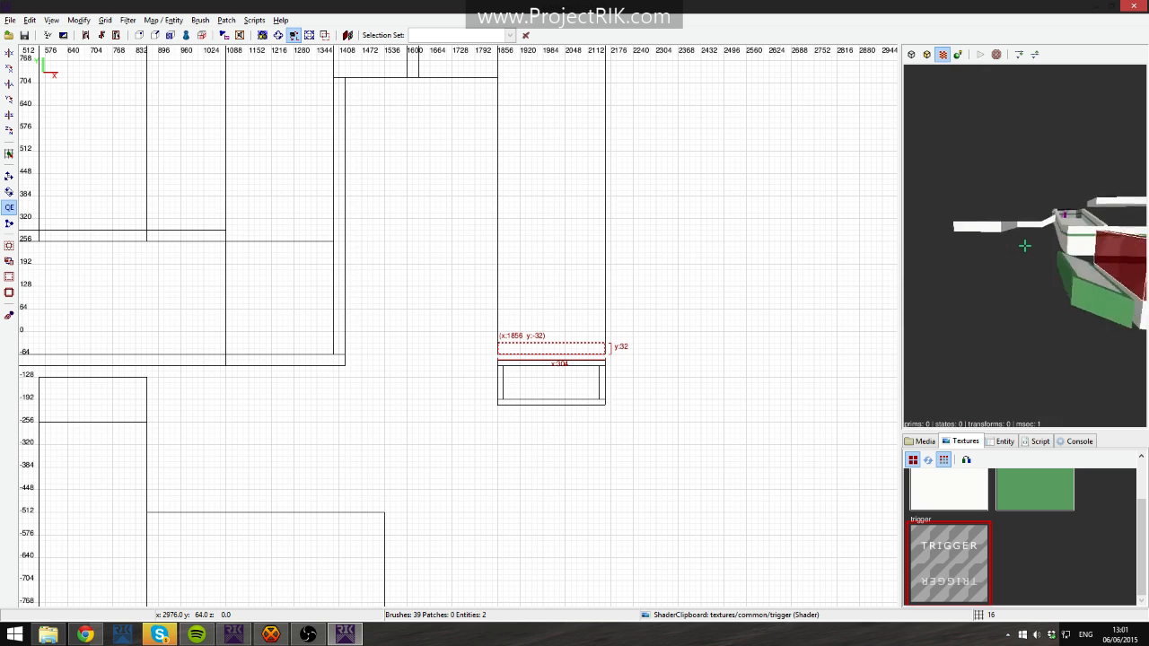
right_click(1051, 291)
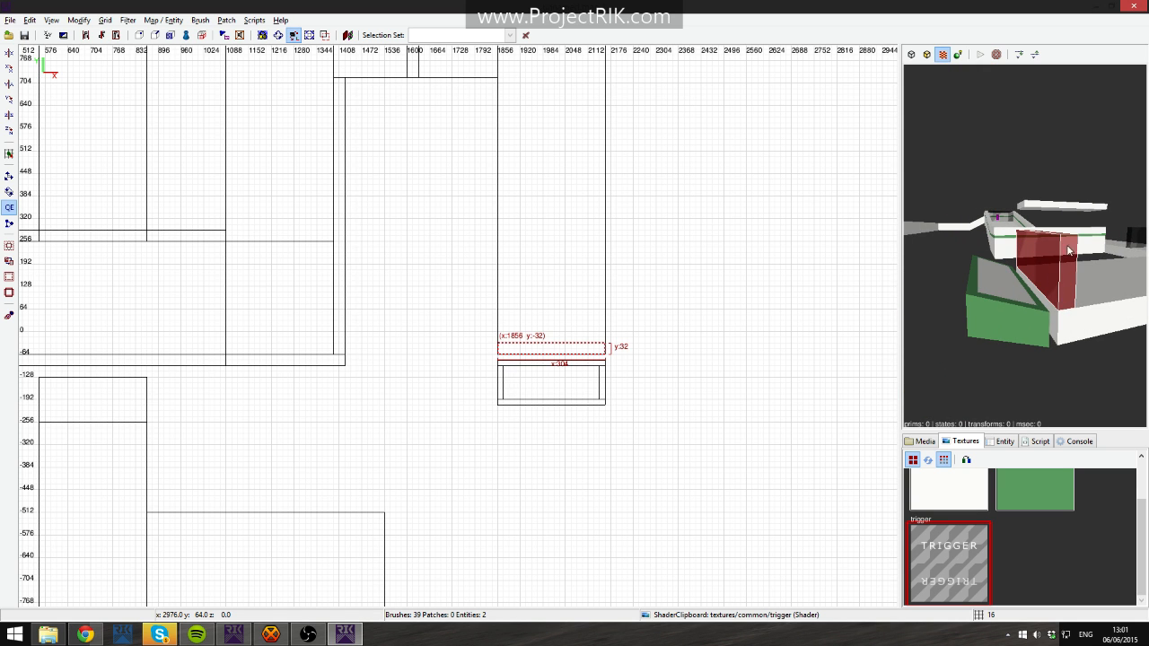
Draw a 304 by 32 unit trigger brush at x 560, y -256, across the lower platform beyond the bordered block.
right_drag(456, 435, 366, 420)
key(Escape)
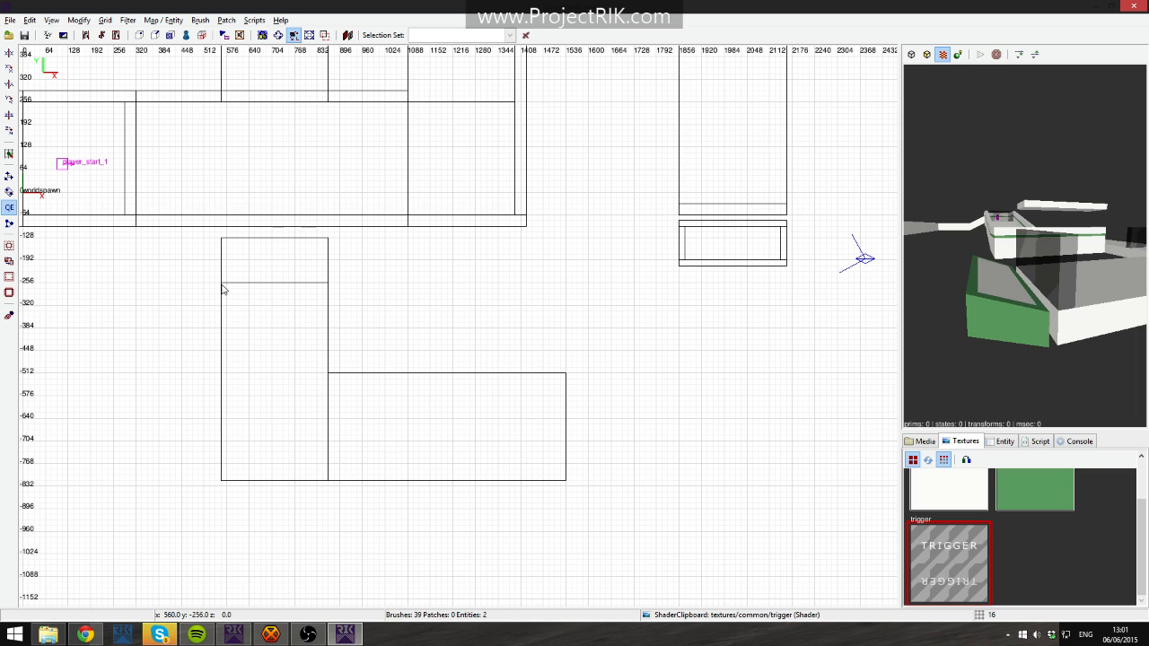
drag(224, 291, 329, 301)
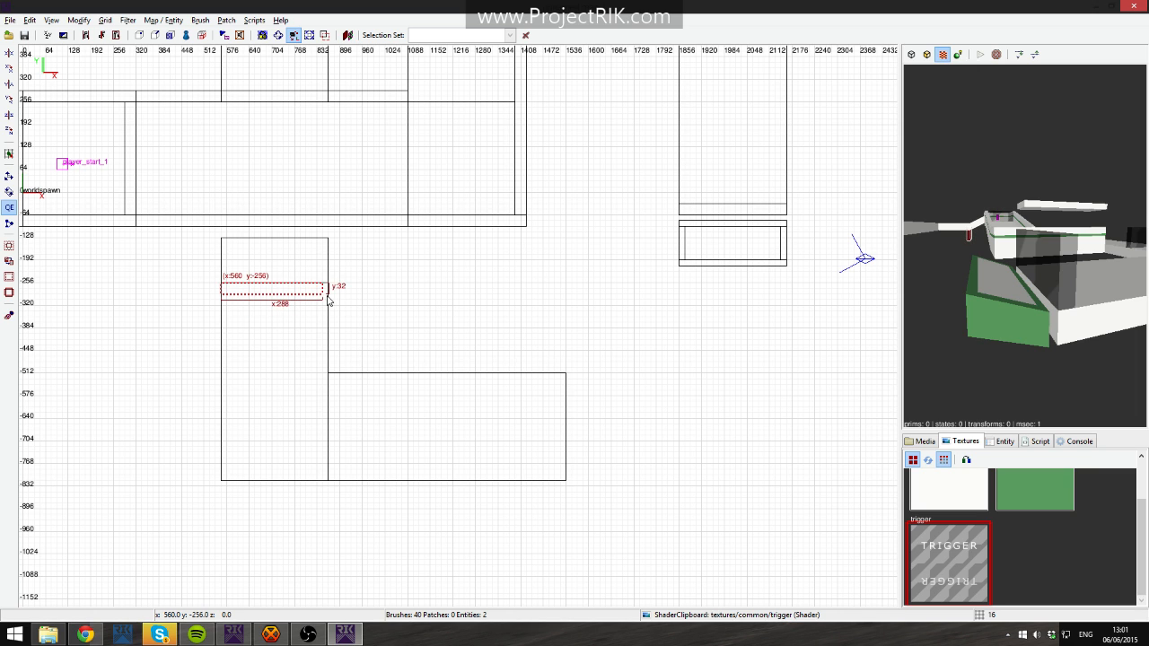
right_click(1036, 271)
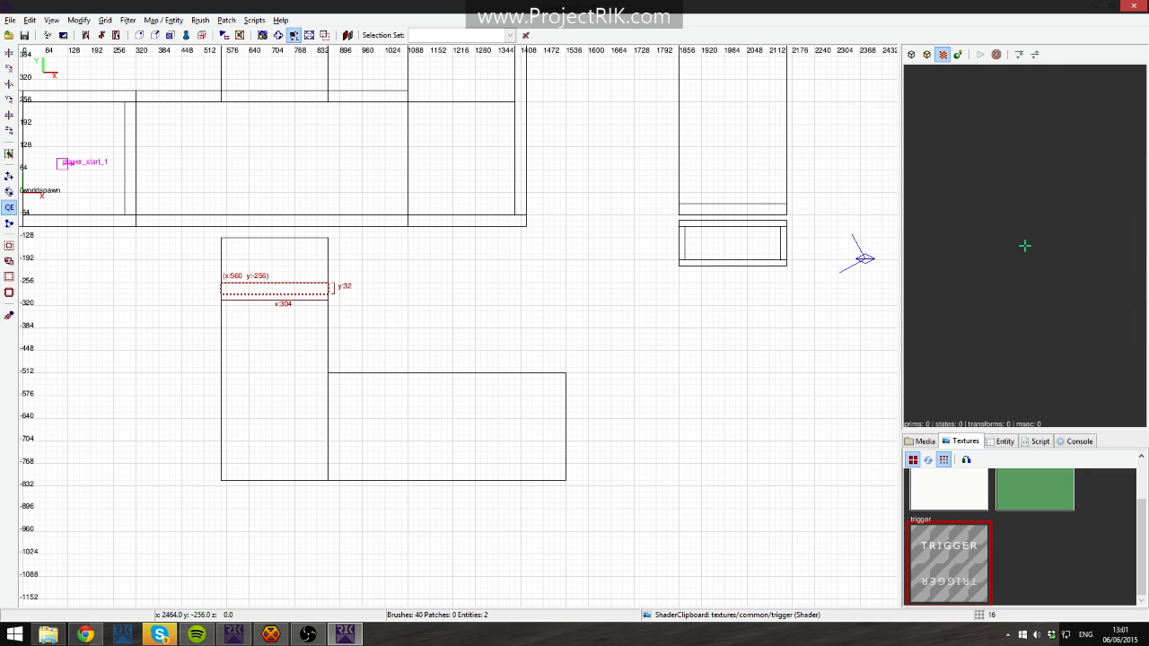
key(Up)
right_click(1037, 270)
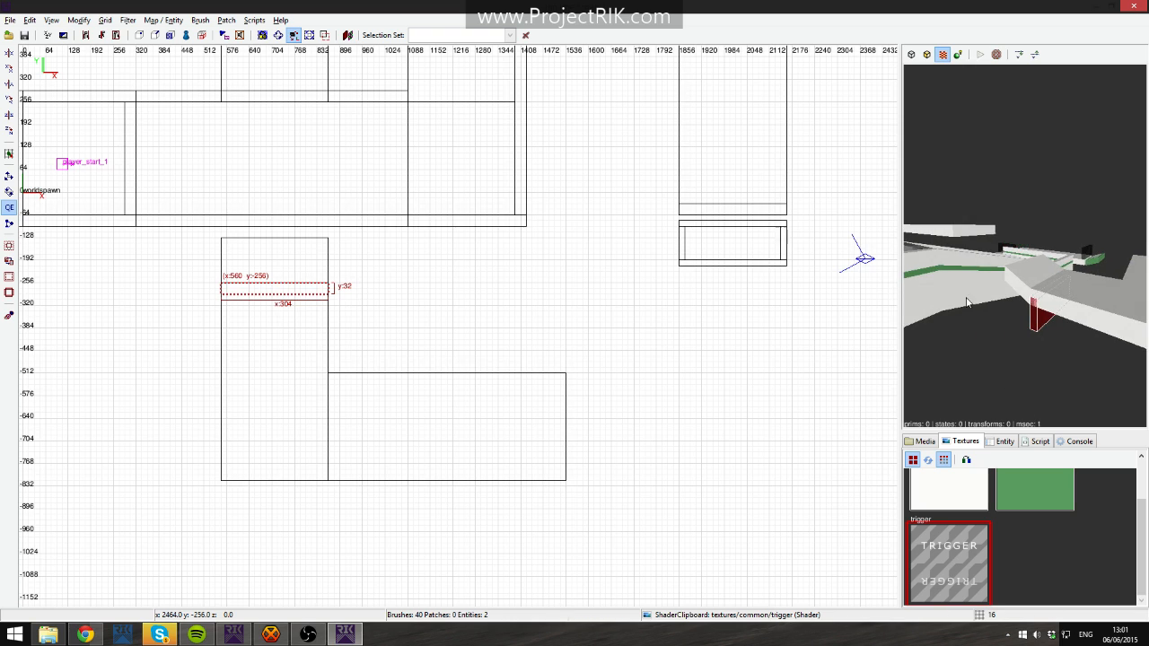
Raise the brush at y -256 onto the platform surface, with its top at z 96.
key(ctrl+Tab)
mouse_move(449, 347)
mouse_down()
mouse_move(448, 269)
mouse_move(449, 291)
mouse_up()
key(ctrl+Tab)
key(ctrl+Tab)
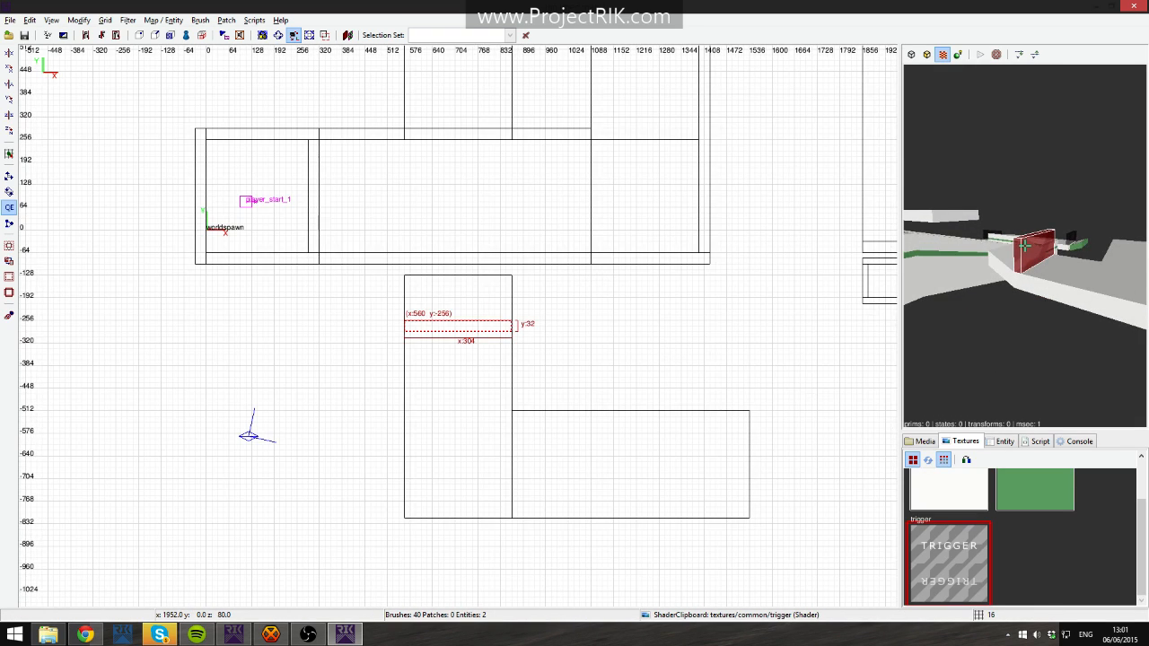
Draw a 304 by 32 unit trigger brush at x 560, y 1120, on top of the high platform near its far end.
right_drag(551, 221, 594, 454)
right_drag(525, 206, 525, 311)
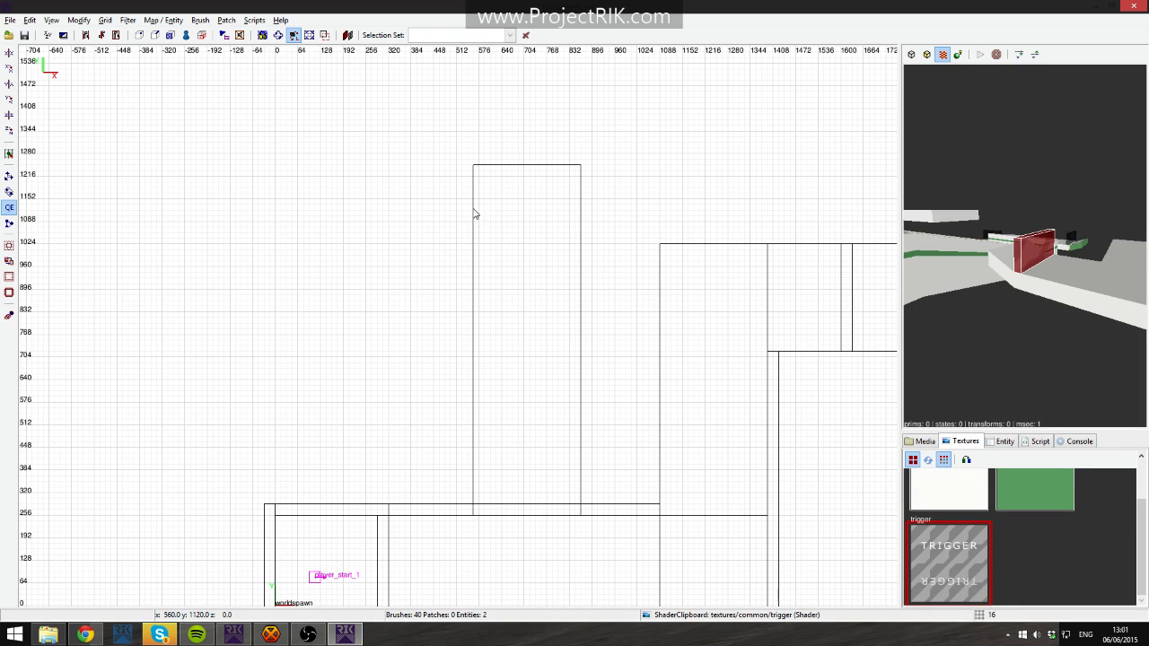
key(Escape)
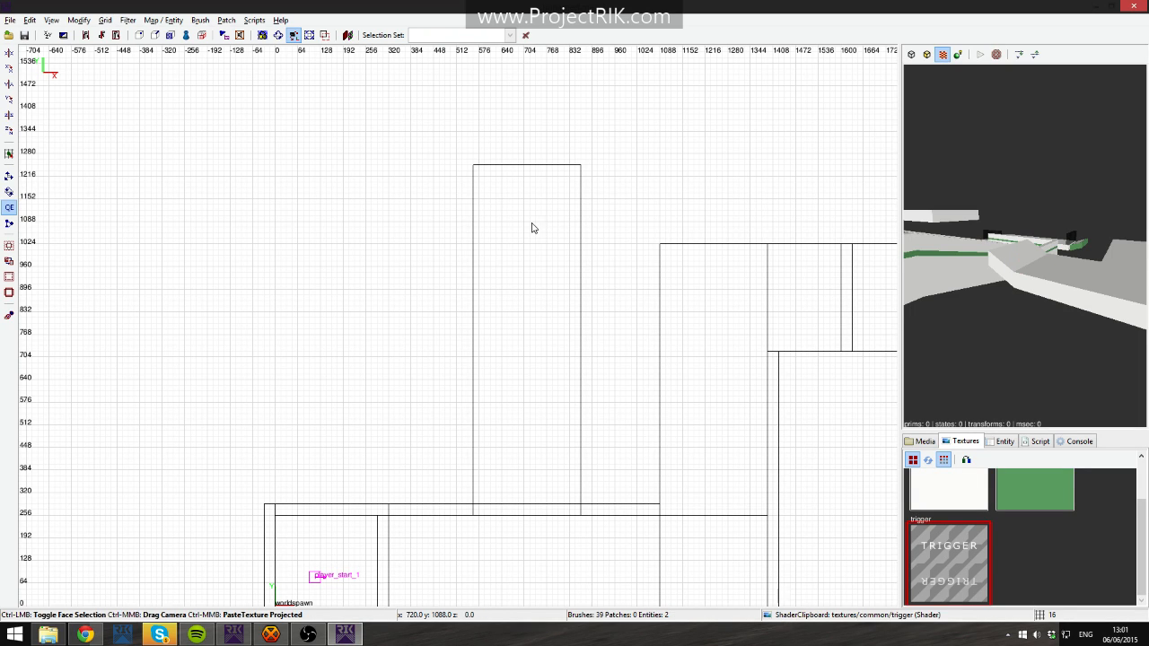
key(ctrl+z)
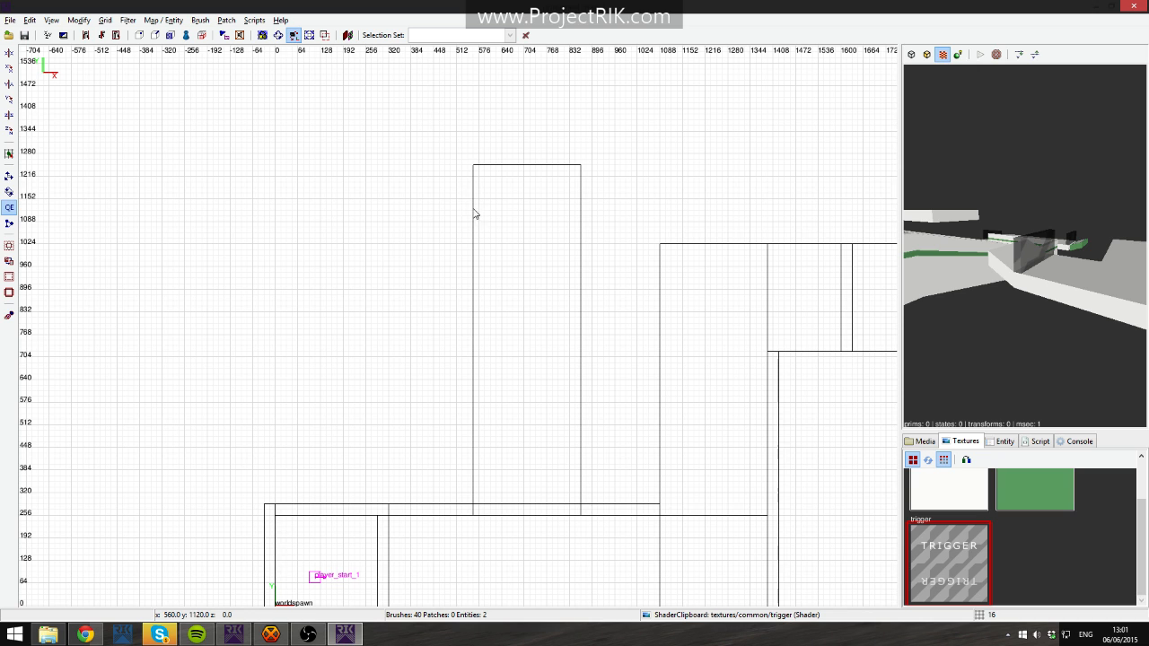
drag(474, 217, 581, 220)
right_click(1024, 244)
right_click(1024, 244)
key(ctrl+Tab)
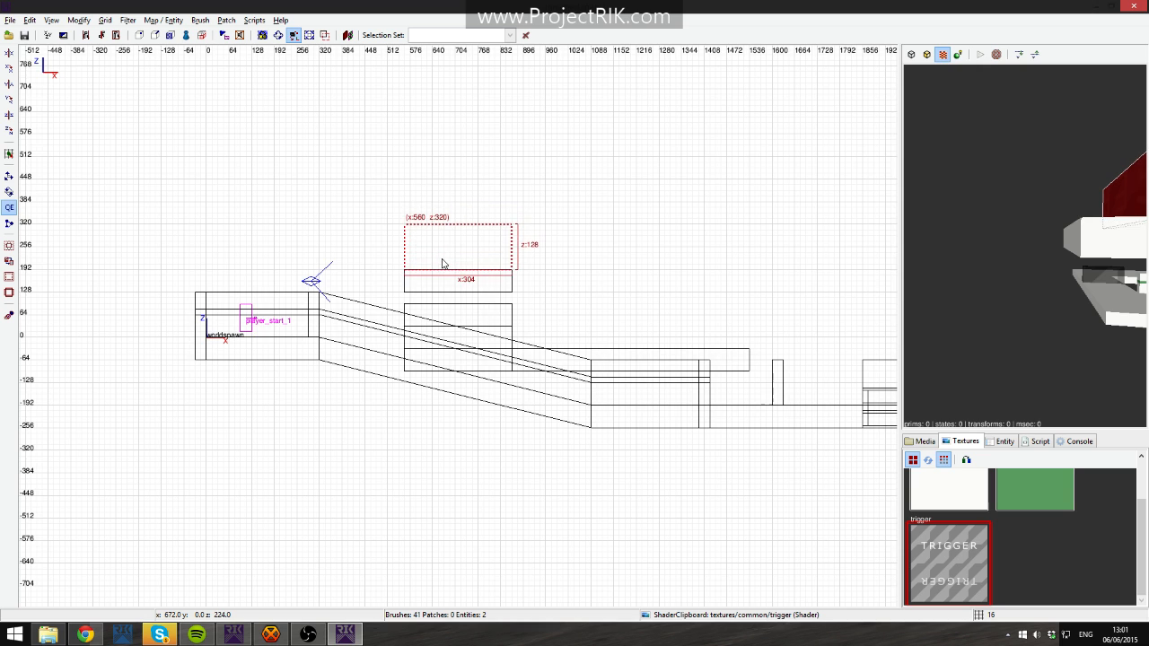
key(ctrl+Tab)
key(ctrl+Tab)
right_click(1025, 244)
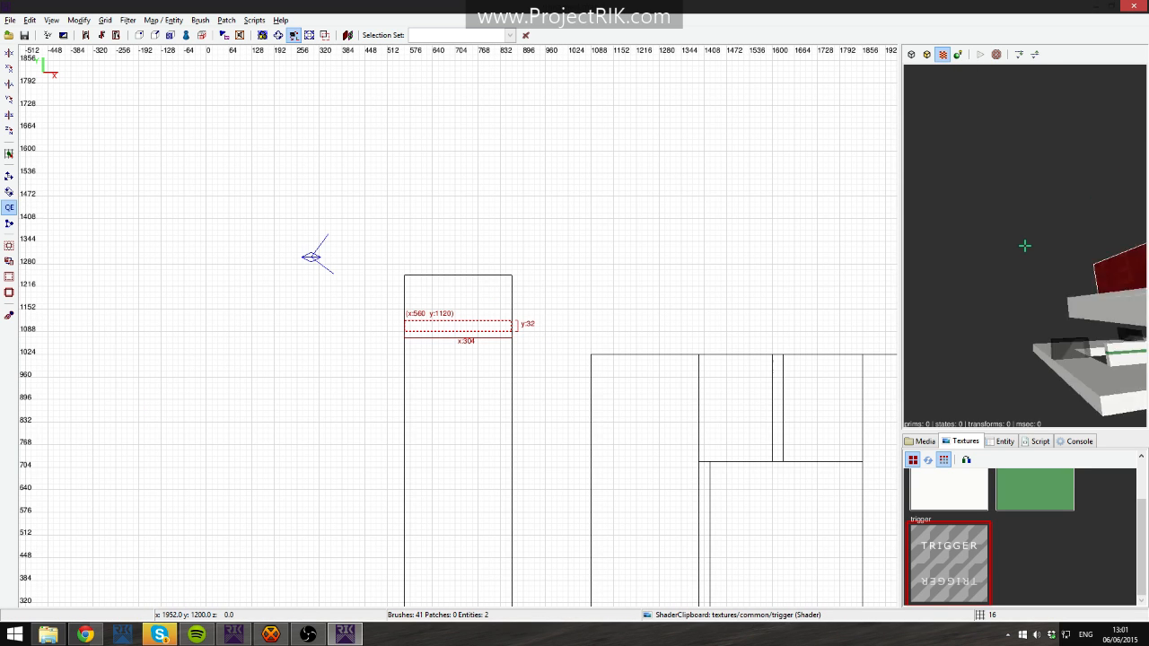
key(Escape)
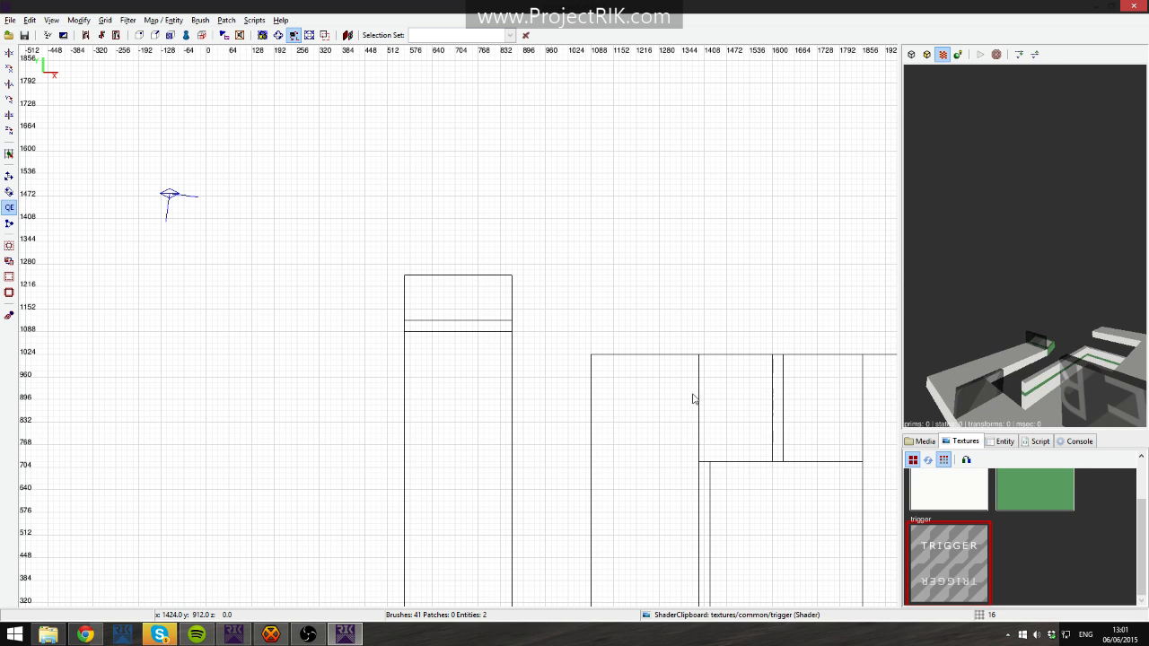
Turn the trigger brush in front of the player start into a timerun start.
key(Up)
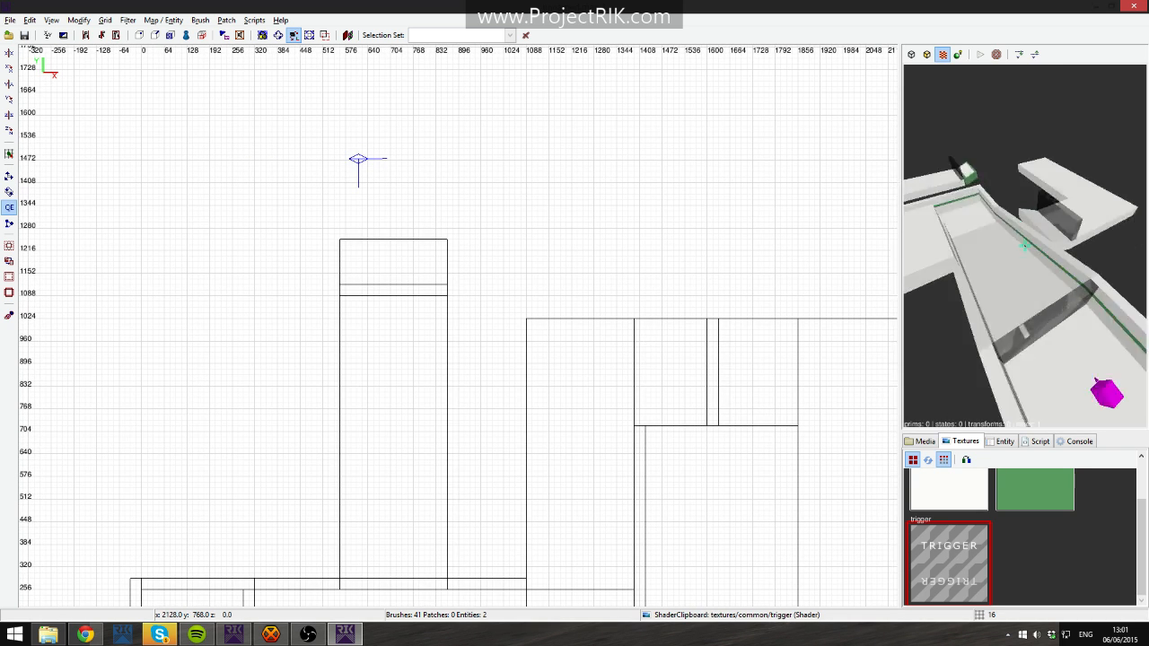
click(1024, 246)
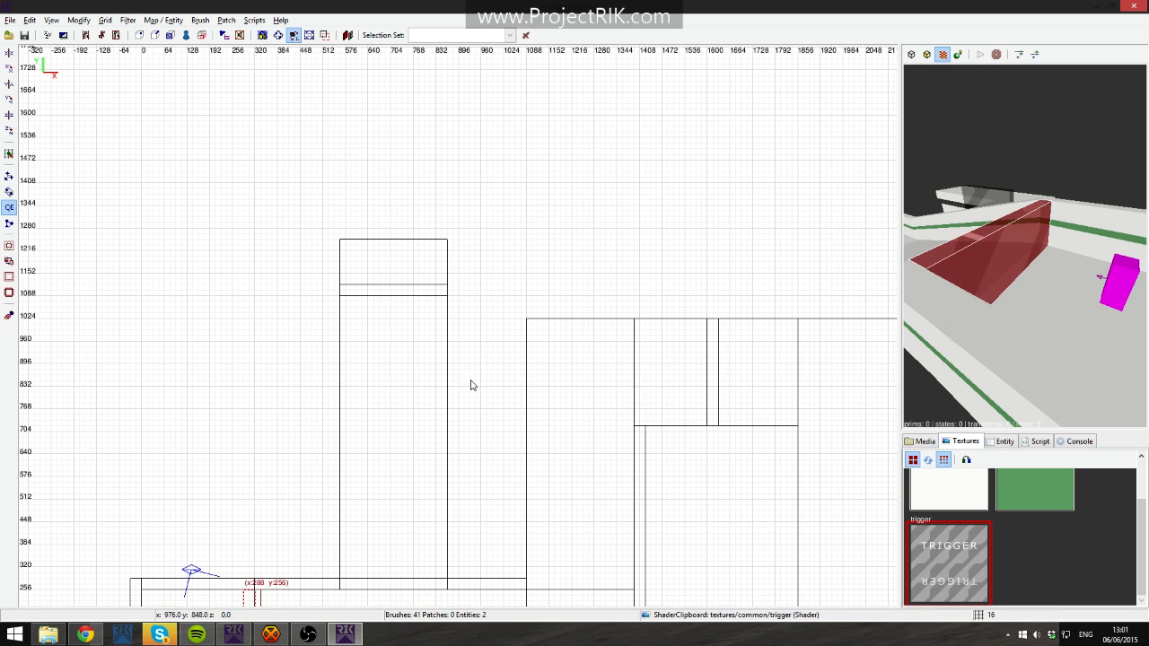
right_click(367, 393)
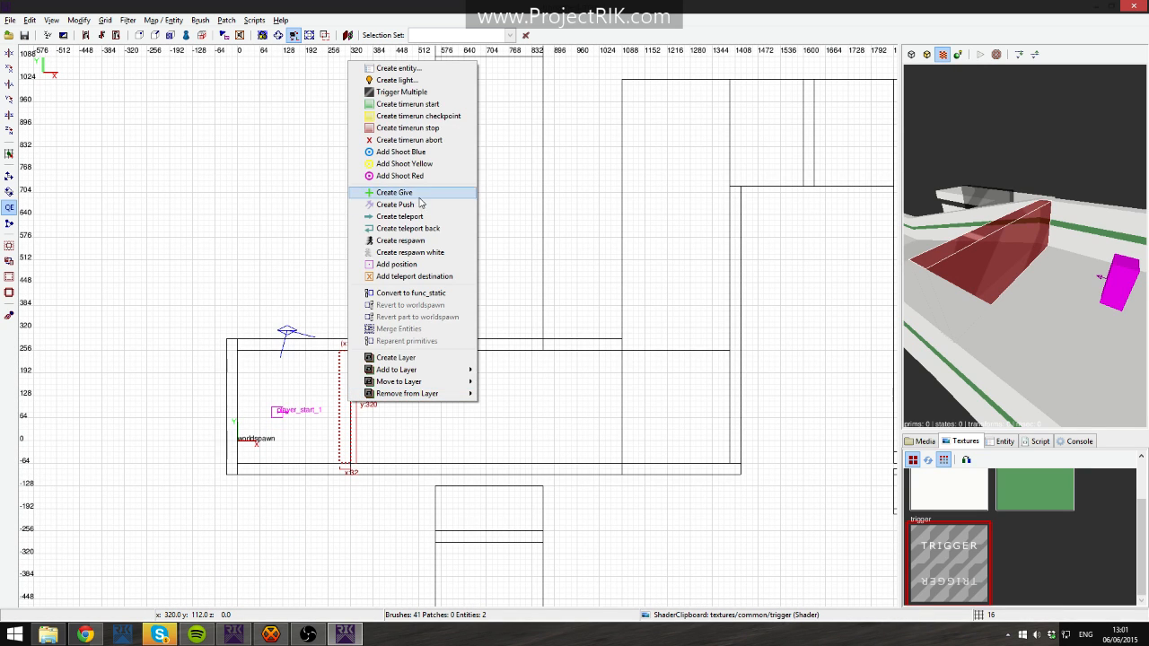
click(432, 105)
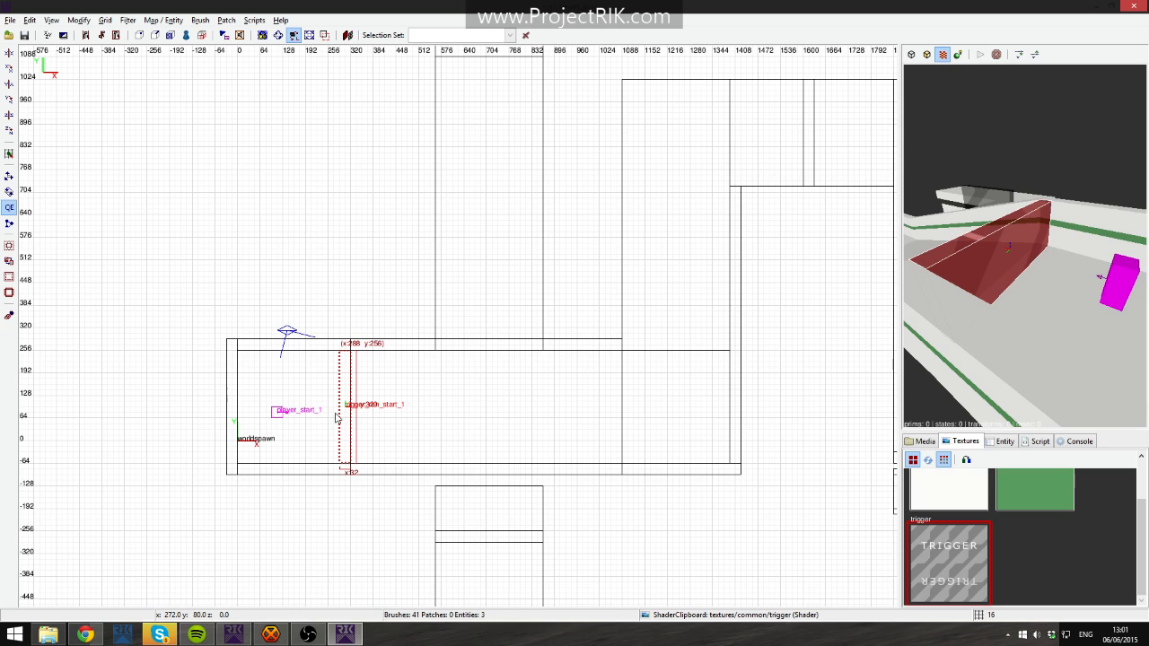
right_drag(641, 241, 641, 240)
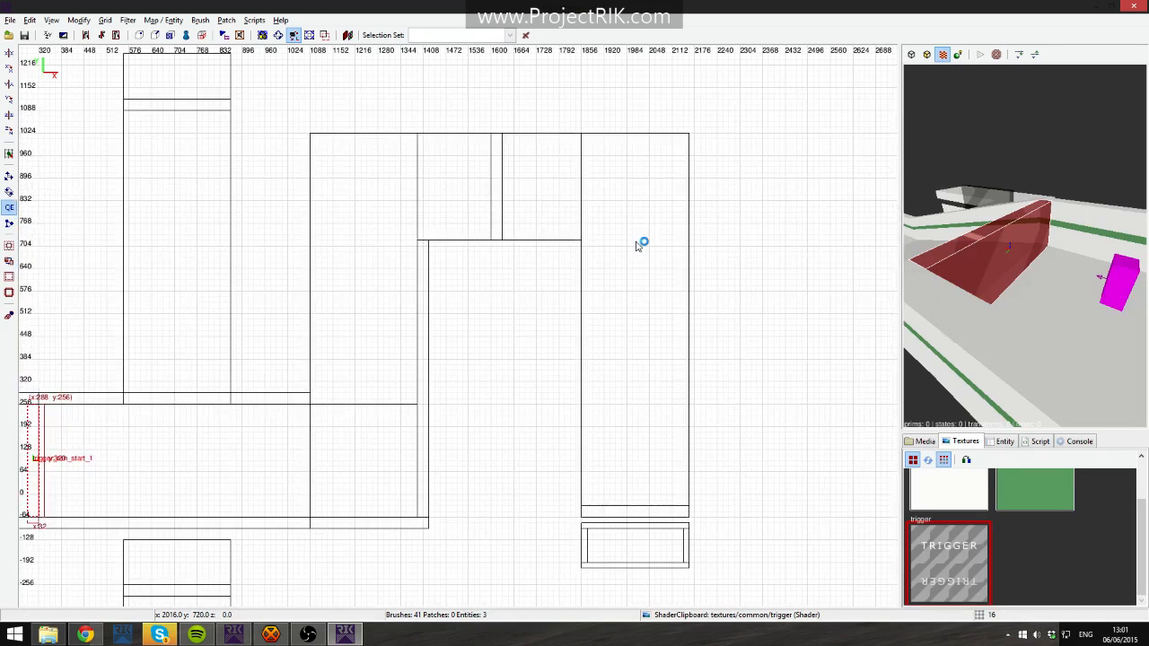
key(Escape)
Turn the trigger brush on the connecting platform at x 1600 into a timerun checkpoint.
key(Up)
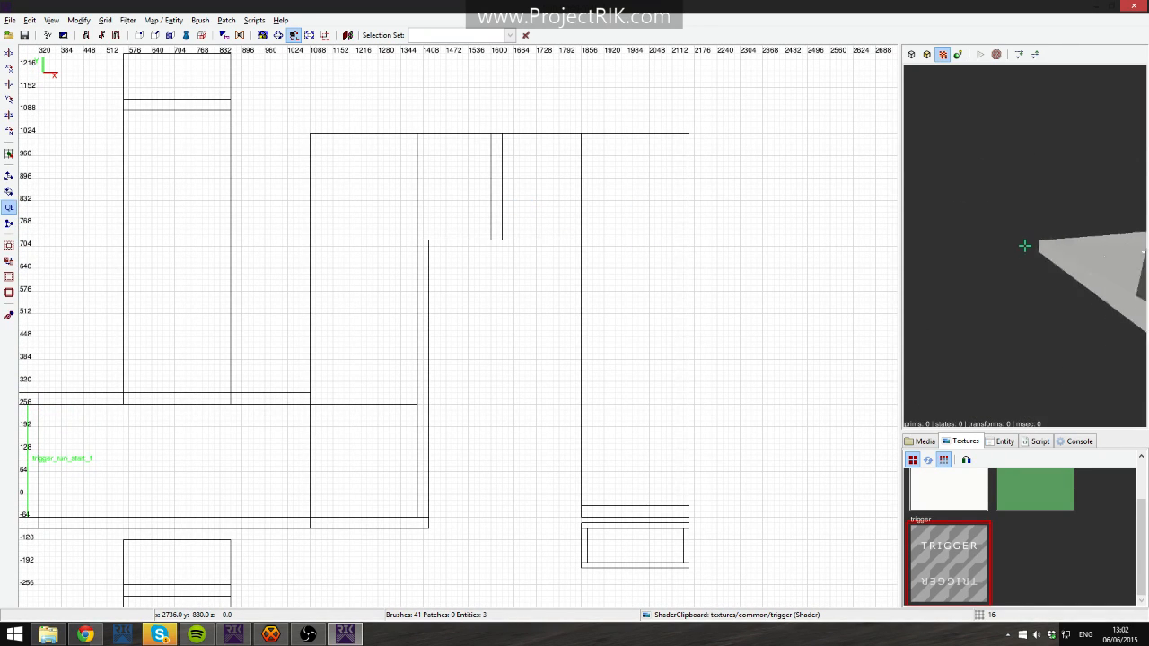
shift+click(1026, 246)
right_click(1026, 246)
right_click(491, 194)
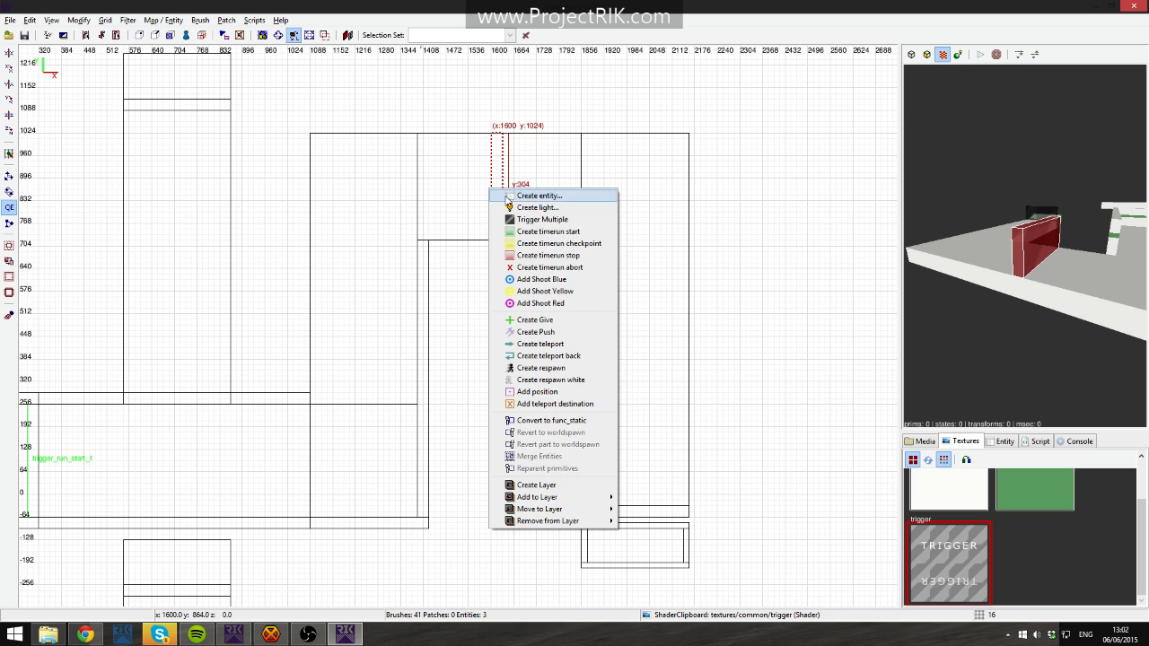
click(584, 249)
key(Escape)
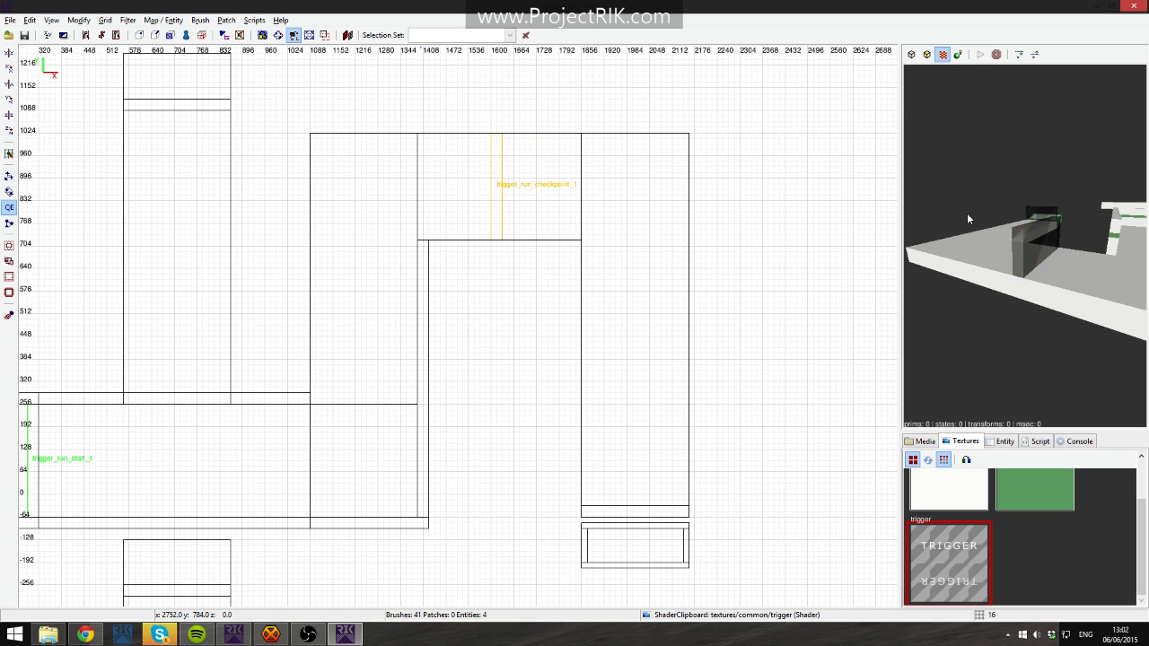
Turn the trigger brush in front of the green-bordered block into a timerun checkpoint.
right_click(967, 214)
key(Up)
right_click(986, 214)
key(Up)
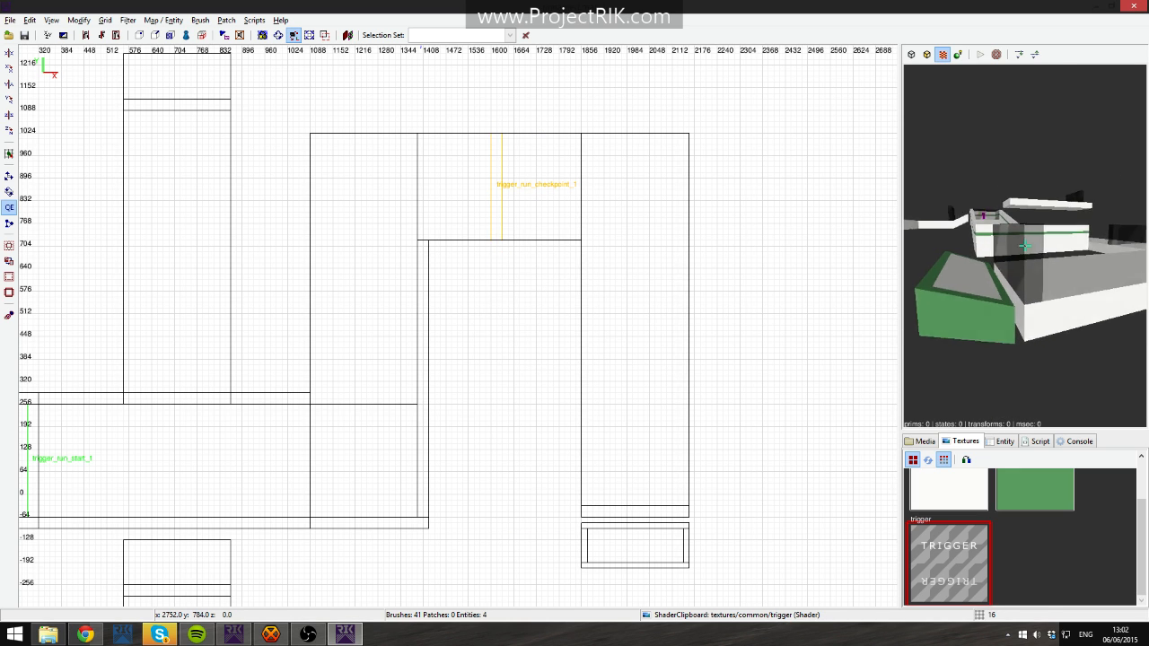
shift+click(1025, 246)
right_click(1025, 246)
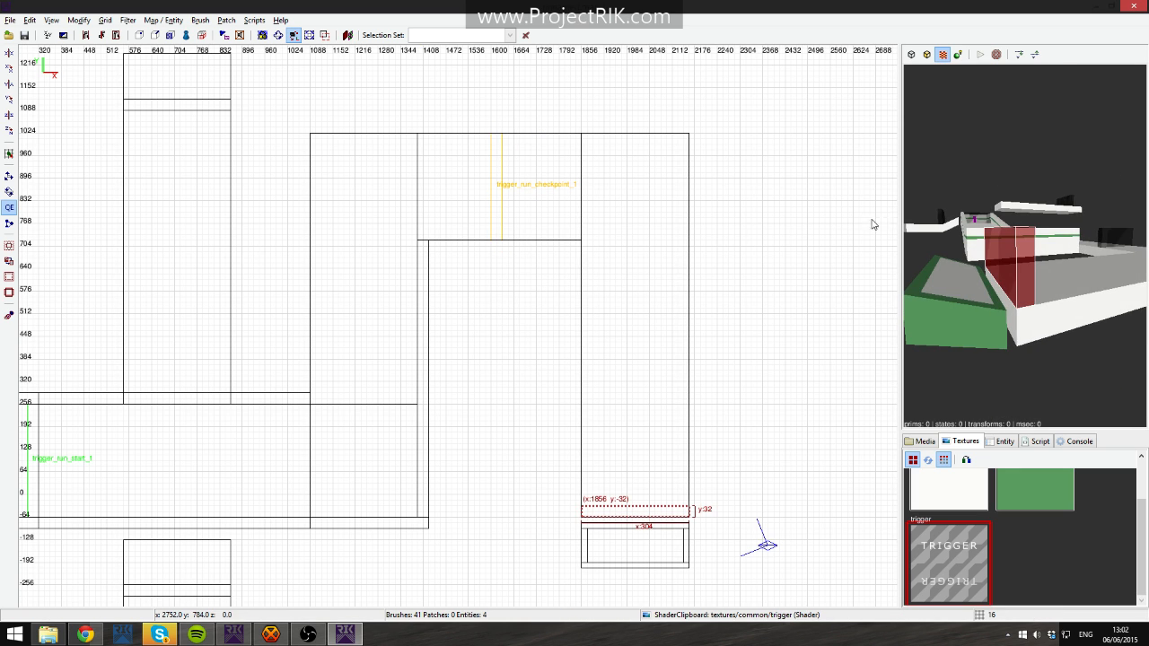
right_click(625, 510)
click(737, 226)
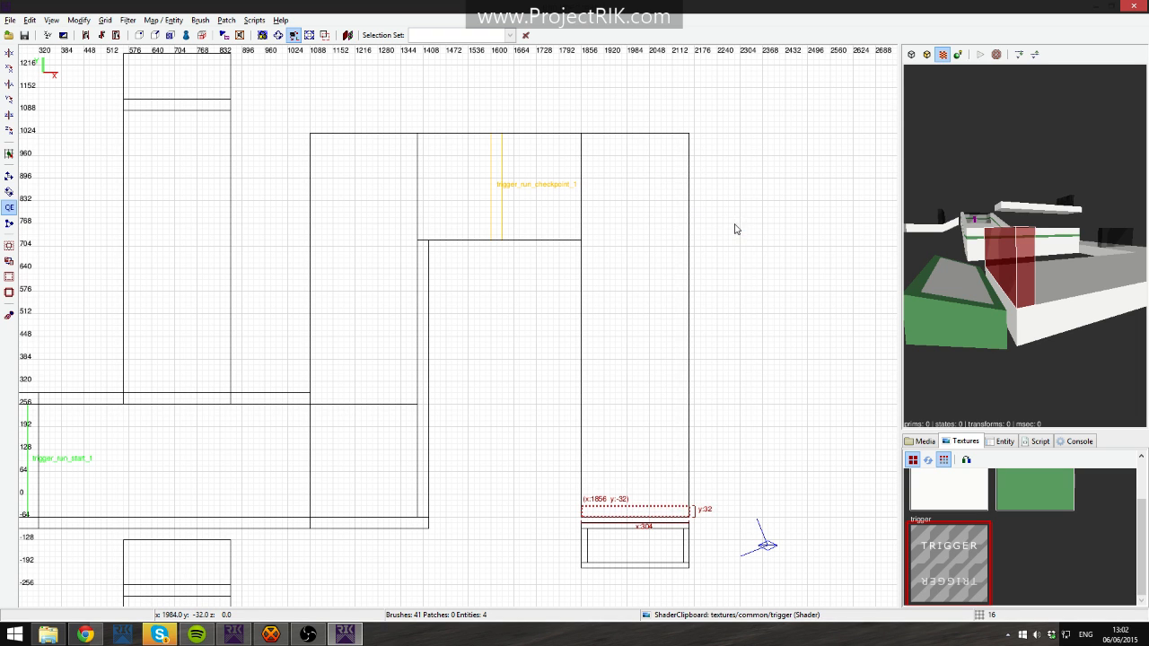
key(Escape)
Turn the trigger brush on the lower platform at y -256 into a timerun checkpoint.
key(Up)
shift+click(1025, 246)
right_click(1025, 246)
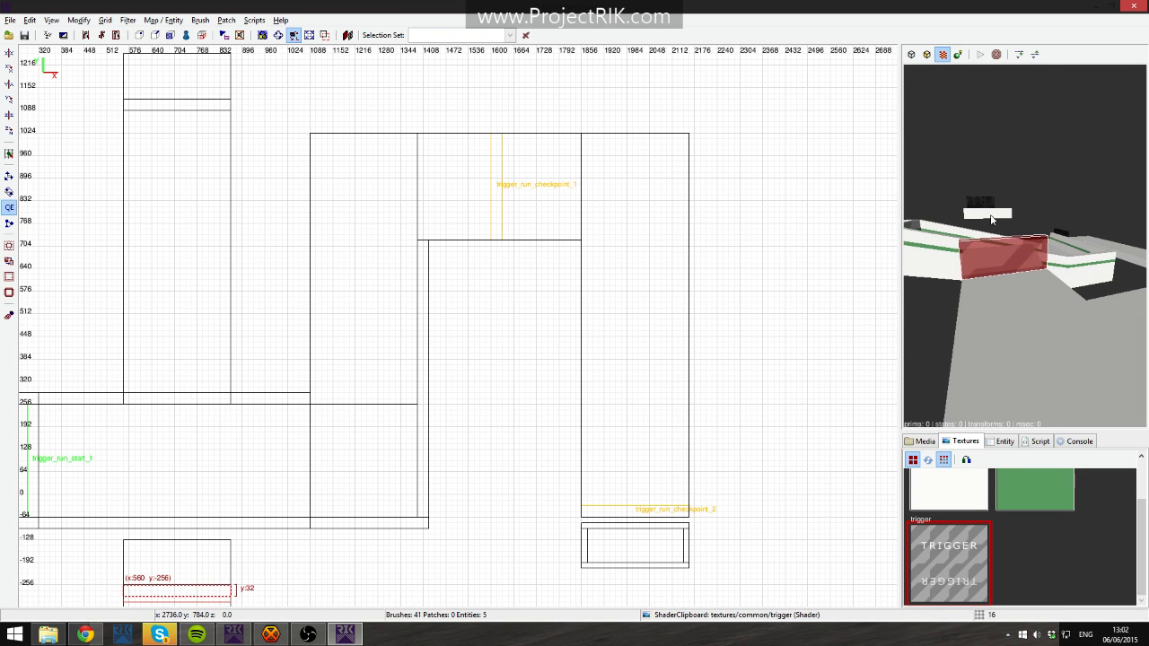
right_click(224, 592)
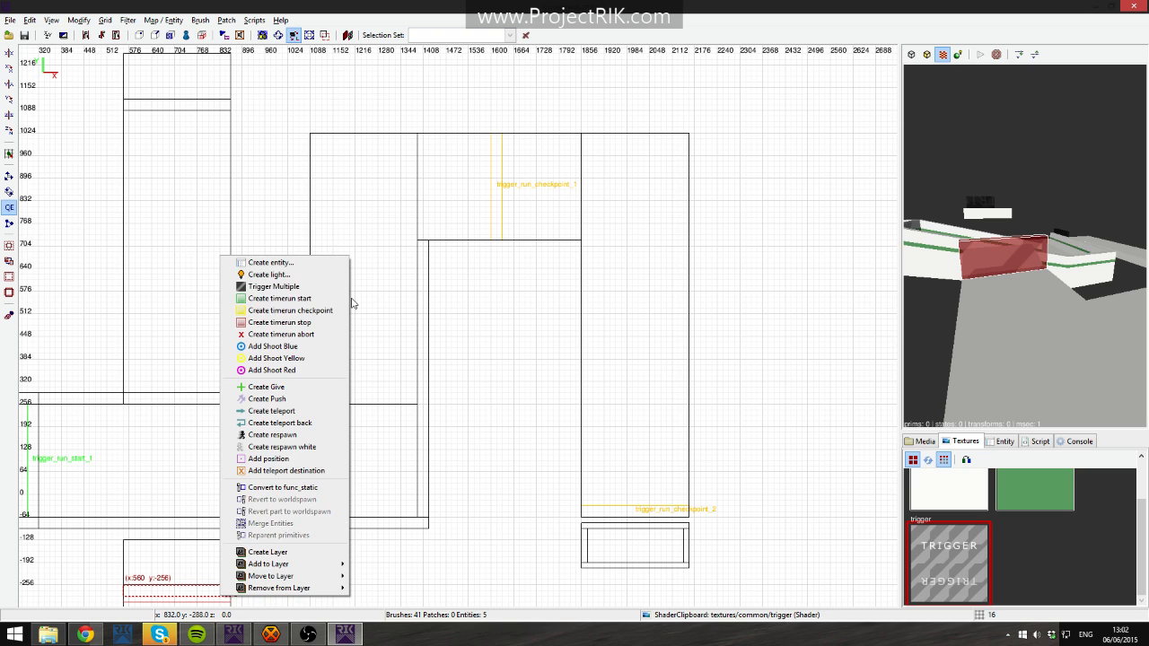
click(310, 311)
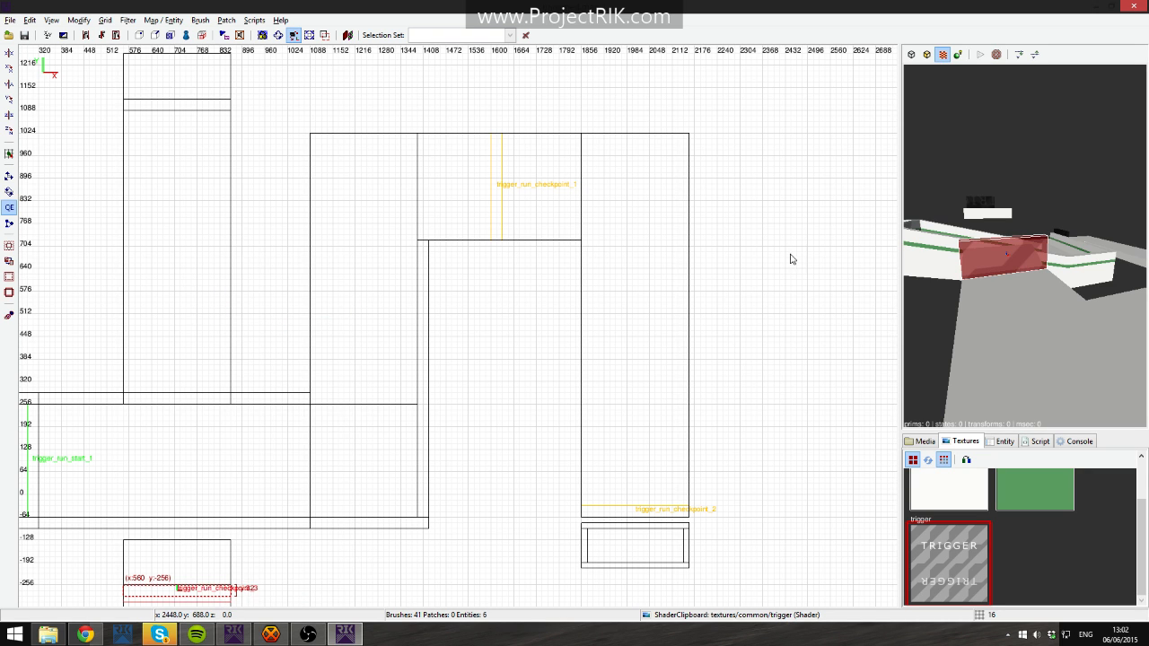
key(Escape)
Turn the trigger brush on the high platform at y 1120 into a timerun stop.
right_click(966, 242)
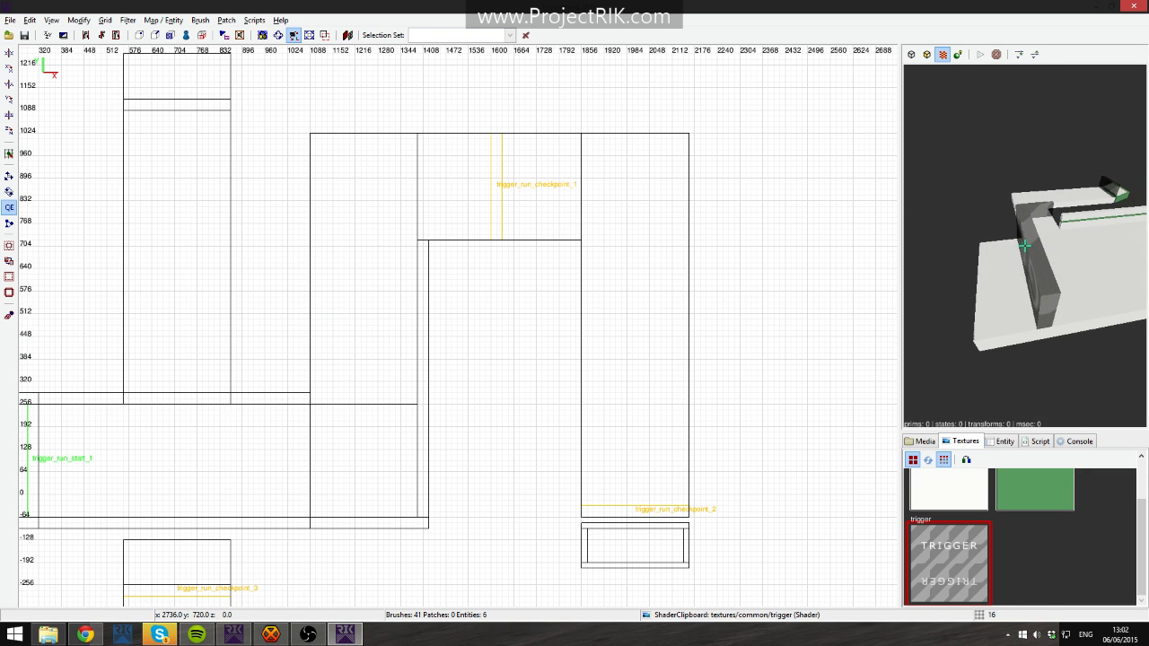
shift+click(1025, 245)
right_click(1025, 245)
right_drag(361, 190, 481, 324)
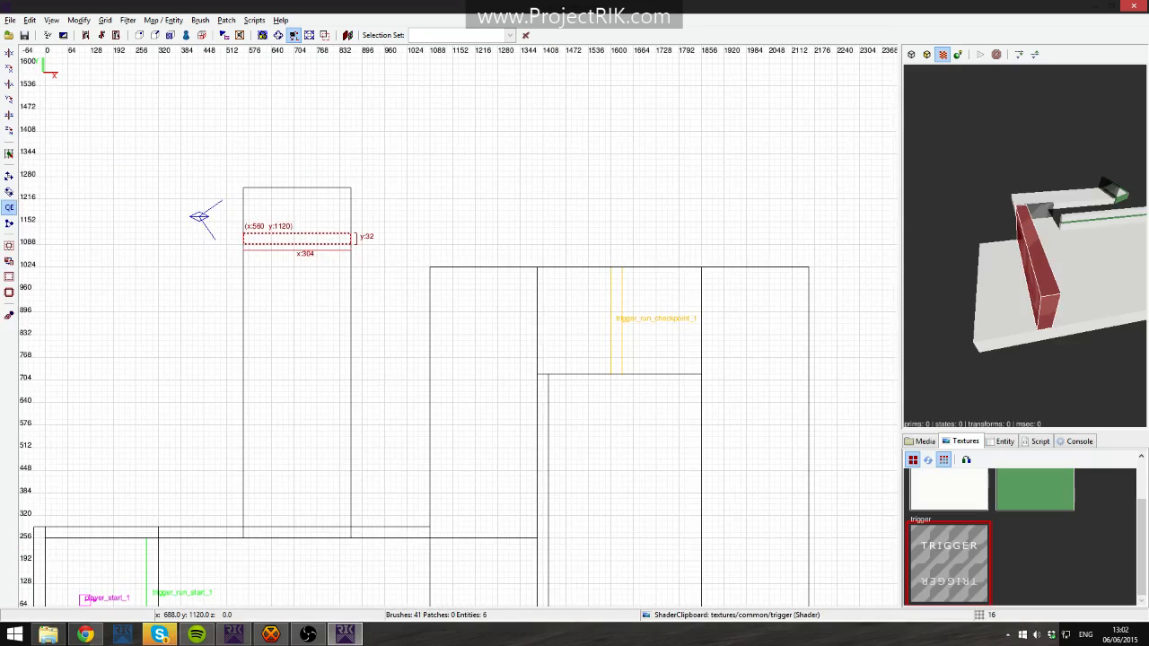
right_click(290, 233)
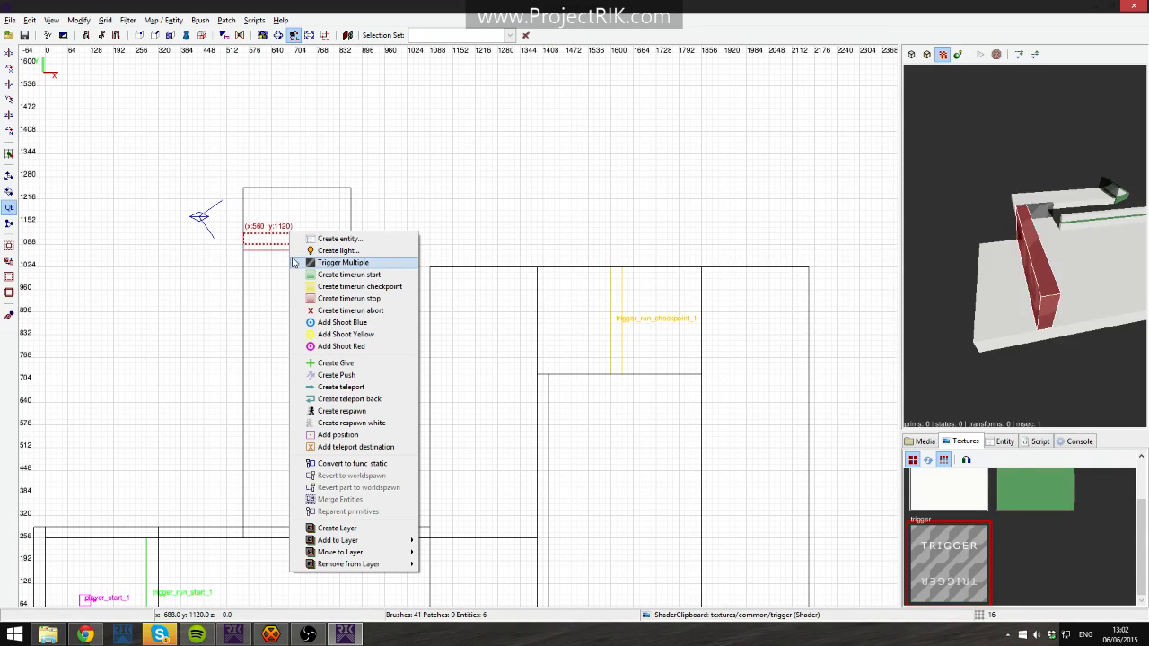
click(394, 298)
Revert the timerun stop trigger at y 1120 to worldspawn and turn its brush back into a timerun stop.
right_click(1004, 250)
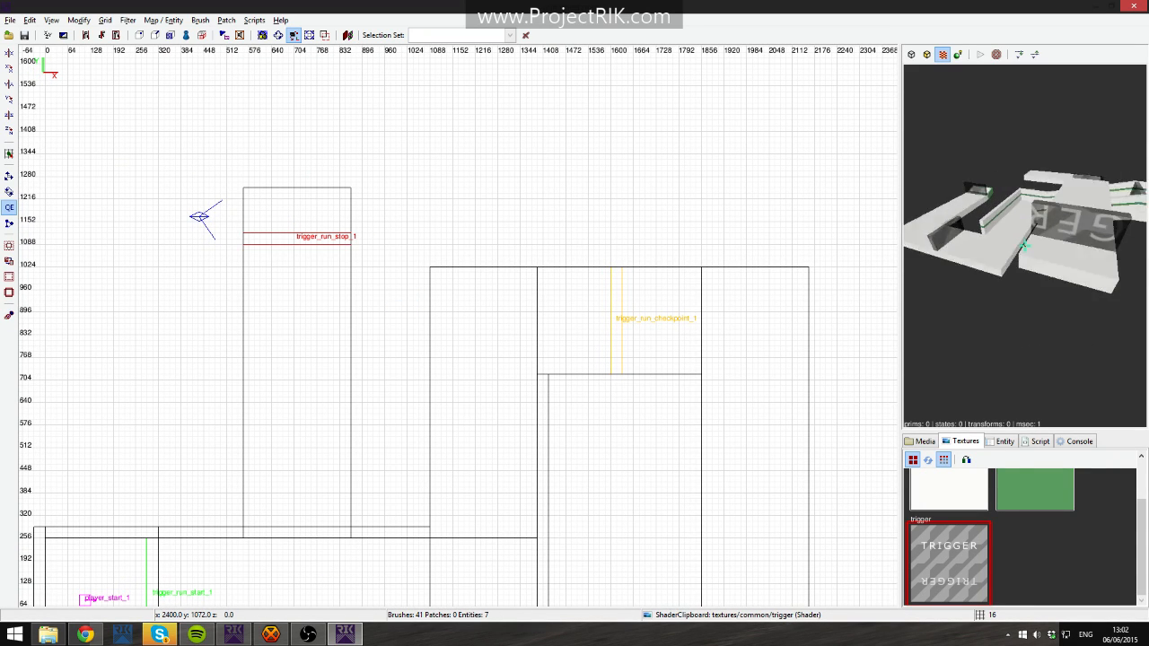
shift+click(1025, 245)
right_click(1025, 245)
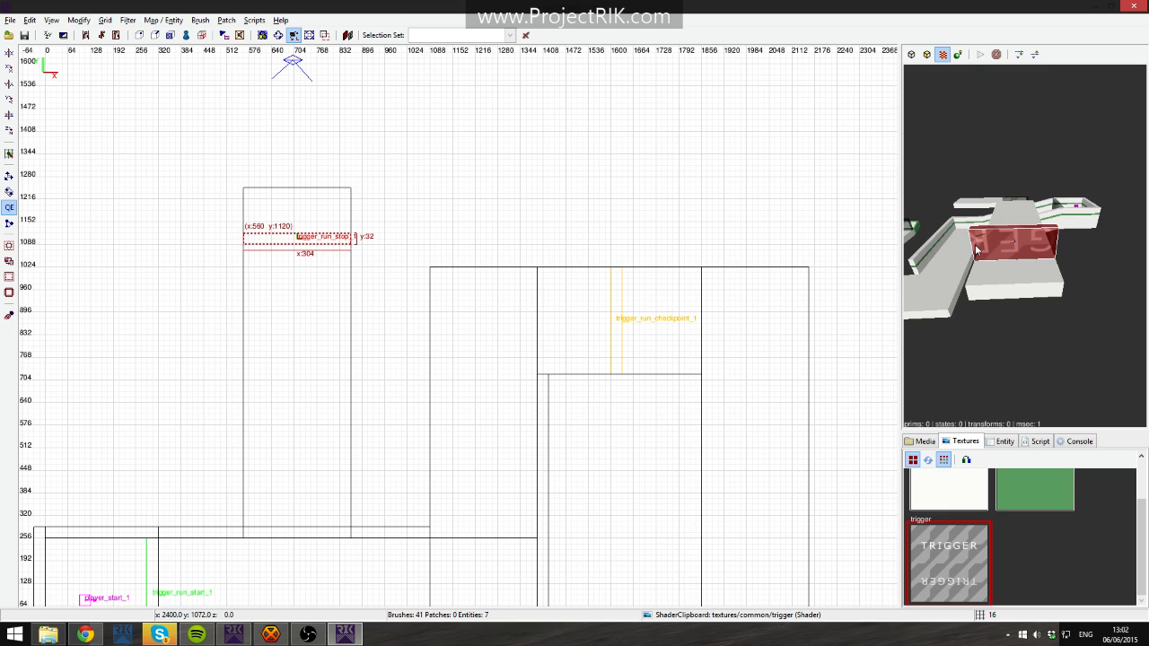
right_click(328, 240)
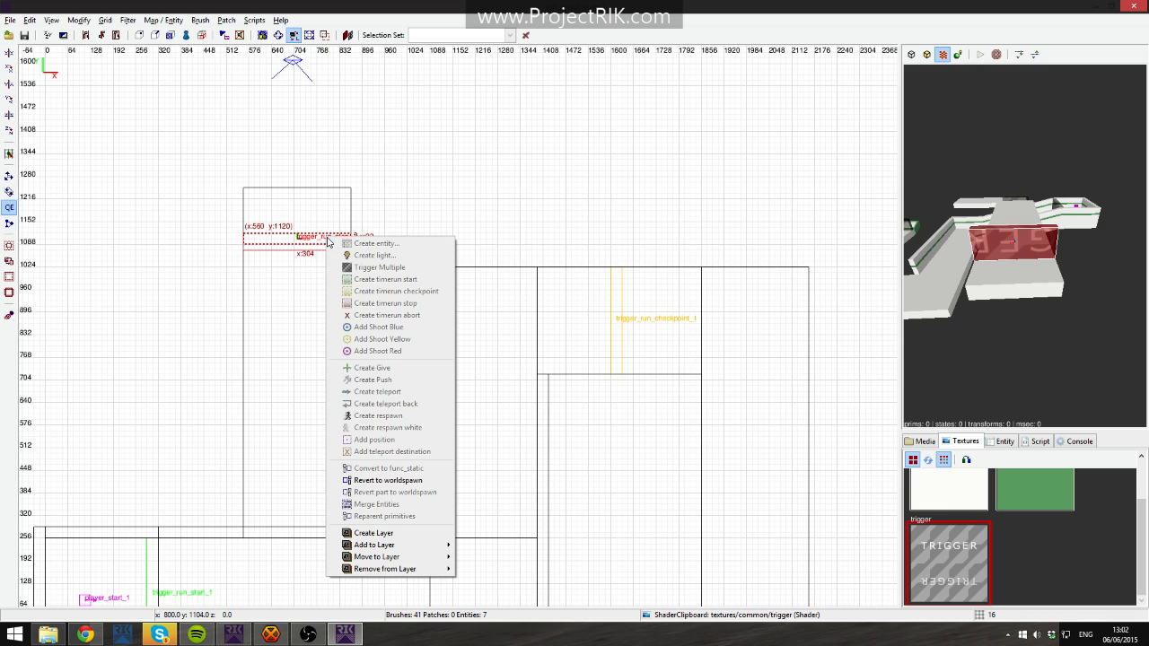
click(400, 482)
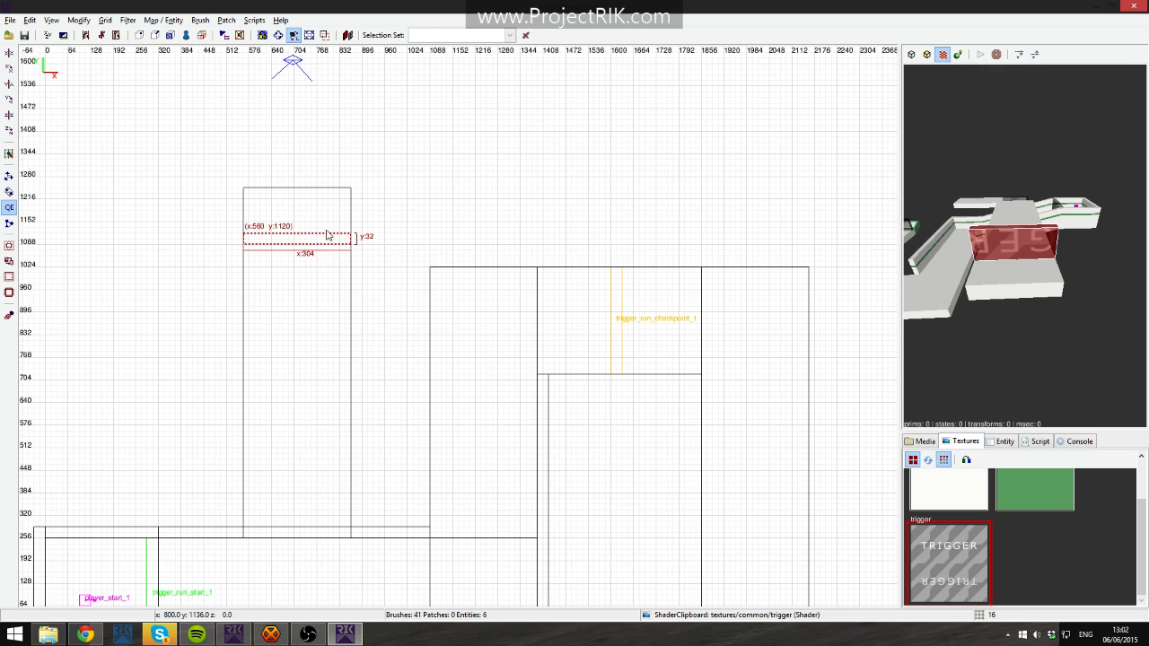
right_click(323, 239)
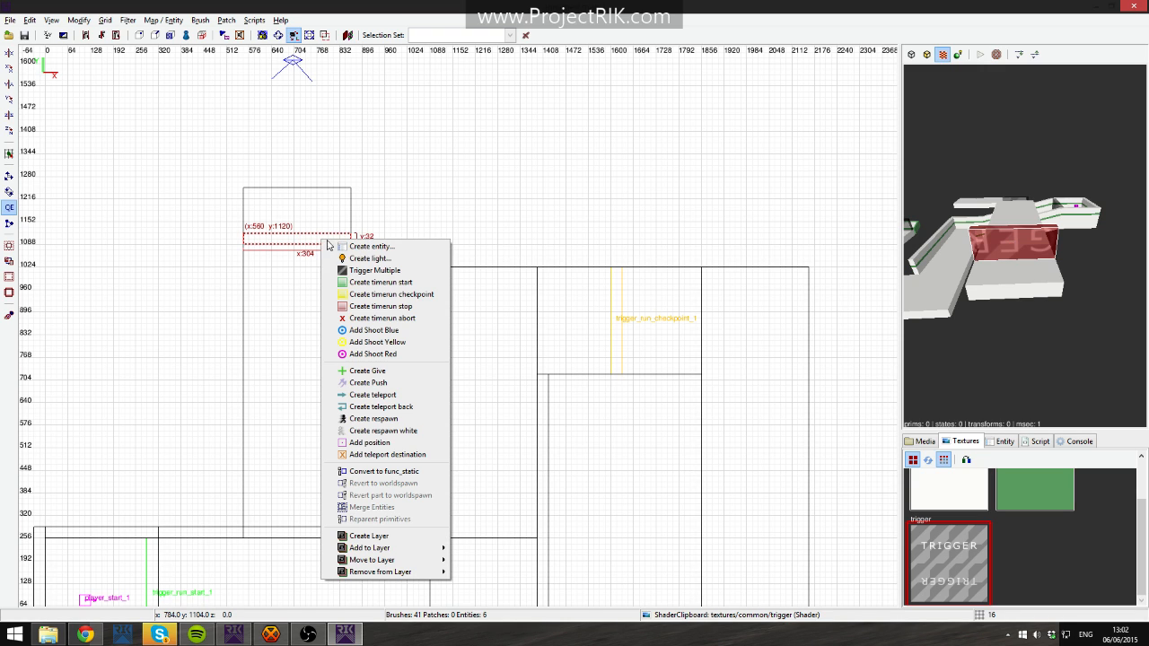
click(411, 307)
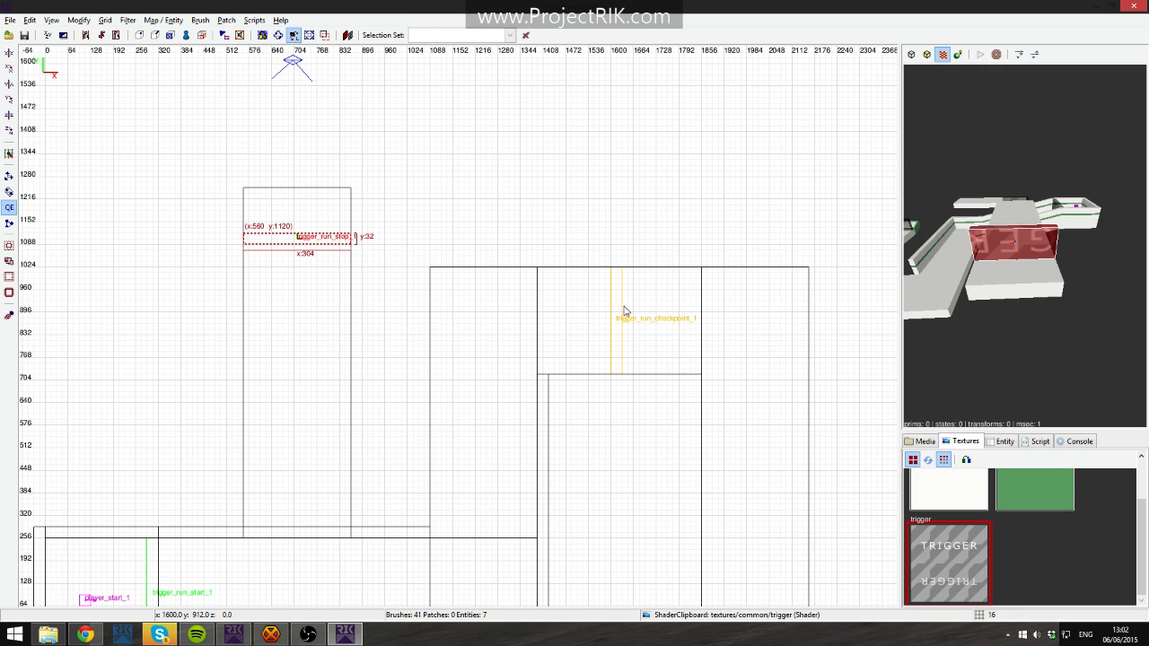
key(Escape)
Browse the common shaders in the media list and look over the level's platforms in the 3D view.
right_click(940, 236)
right_click(940, 236)
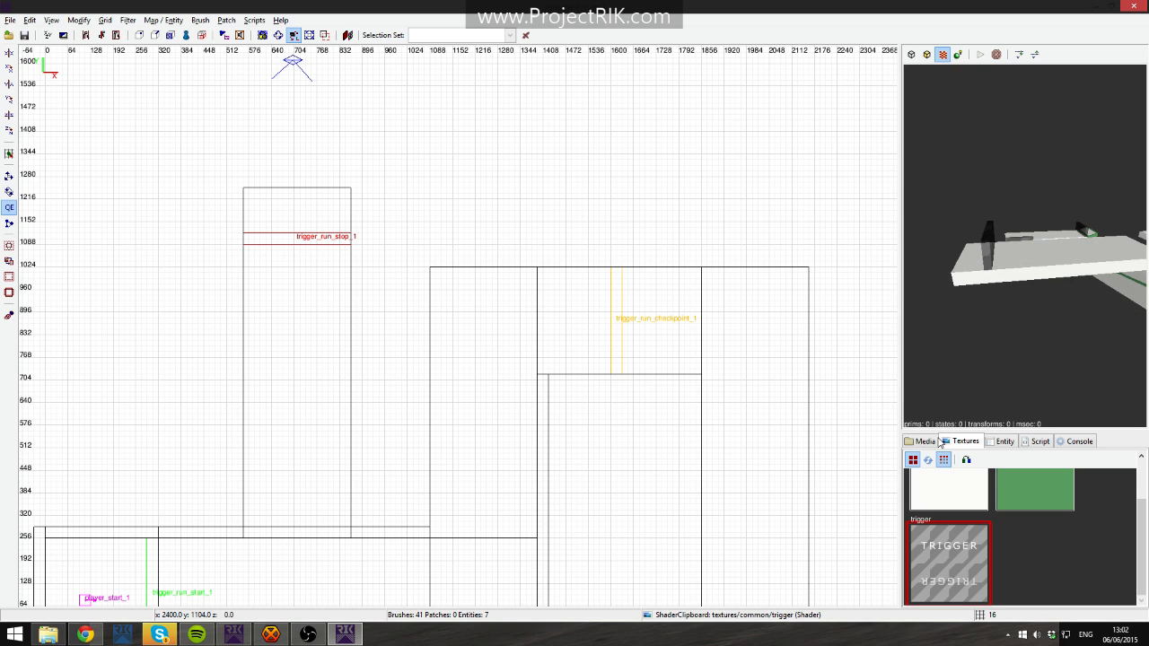
click(937, 441)
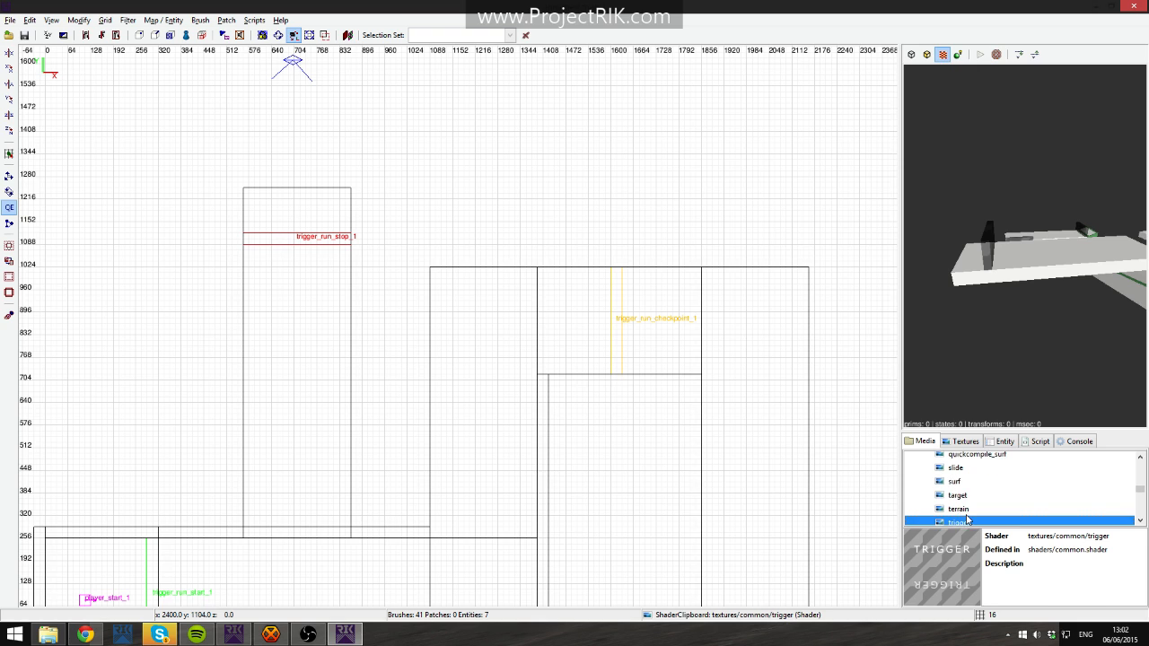
scroll(965, 498, down, 1)
scroll(979, 502, up, 4)
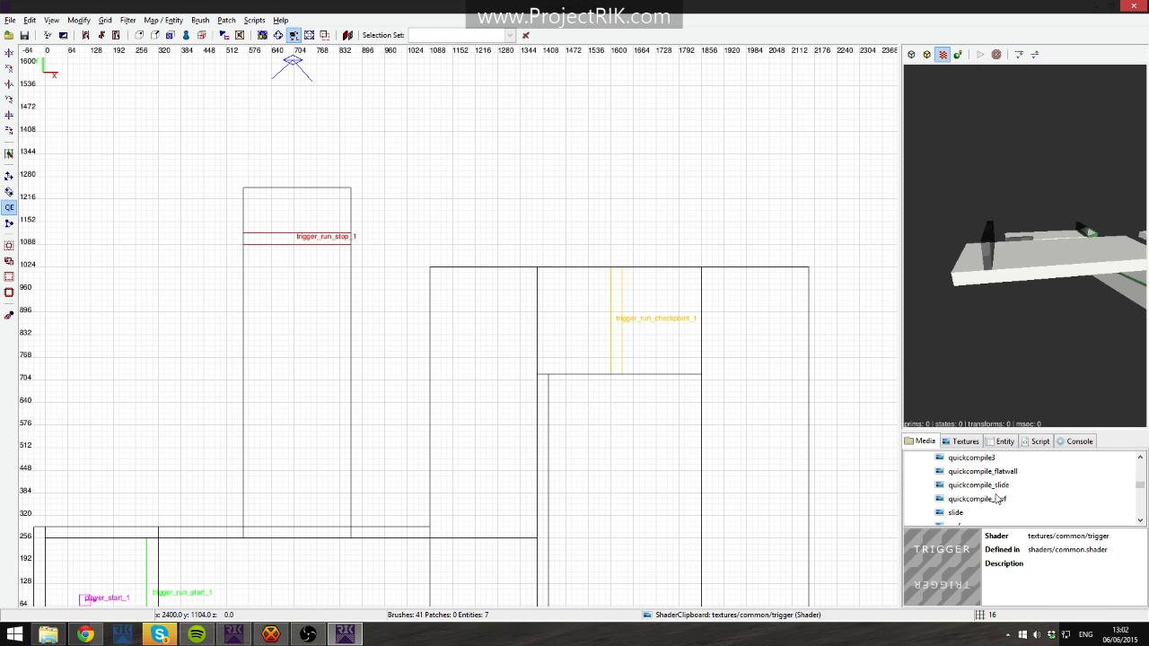
scroll(981, 507, up, 3)
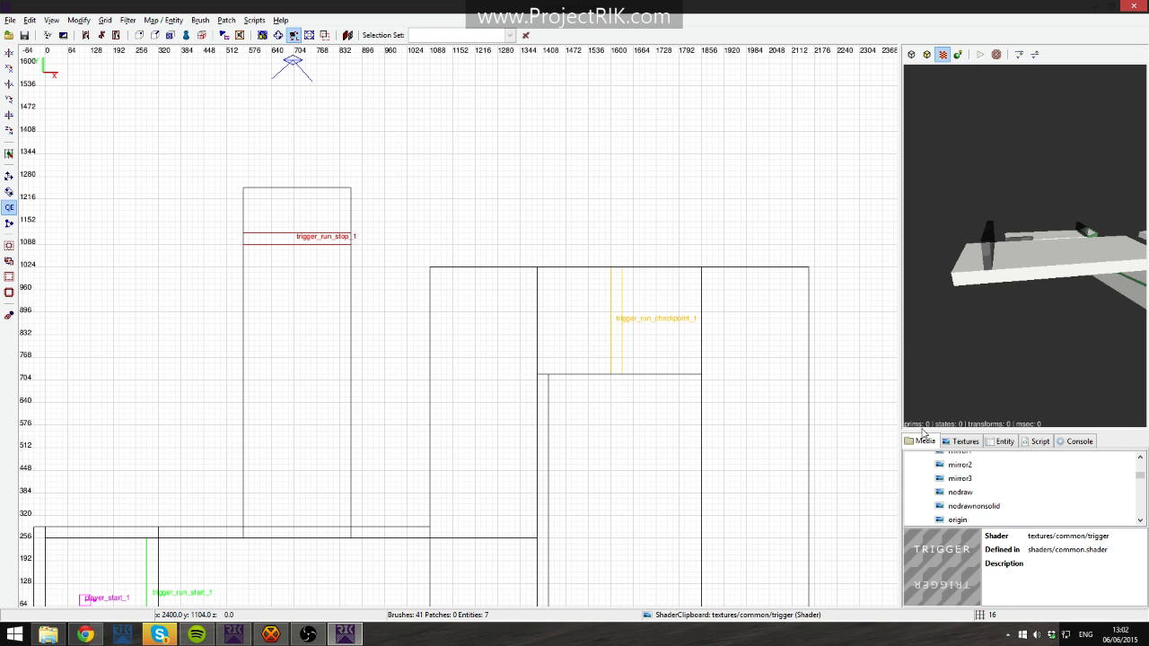
right_click(319, 228)
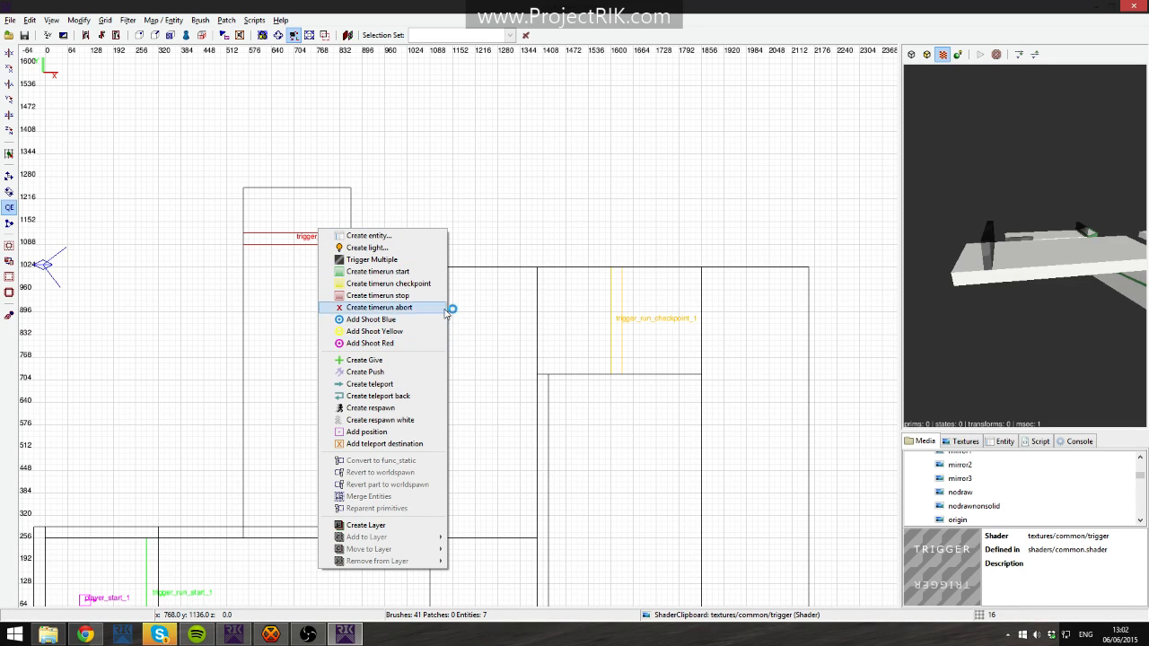
click(1038, 297)
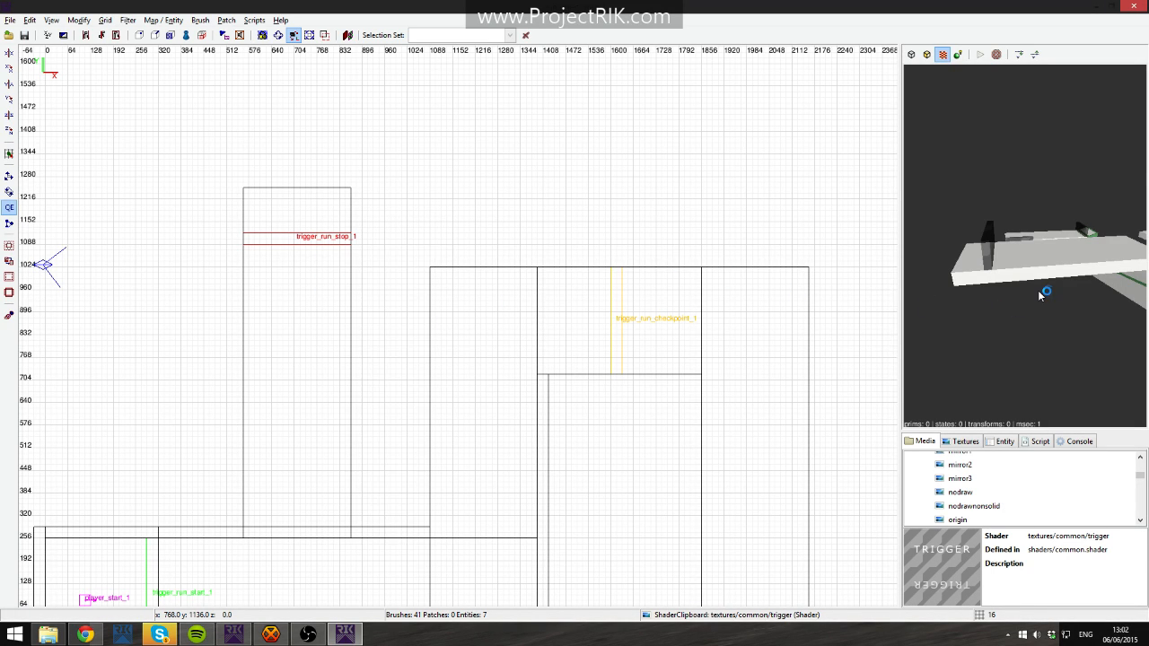
right_click(1097, 269)
key(Up)
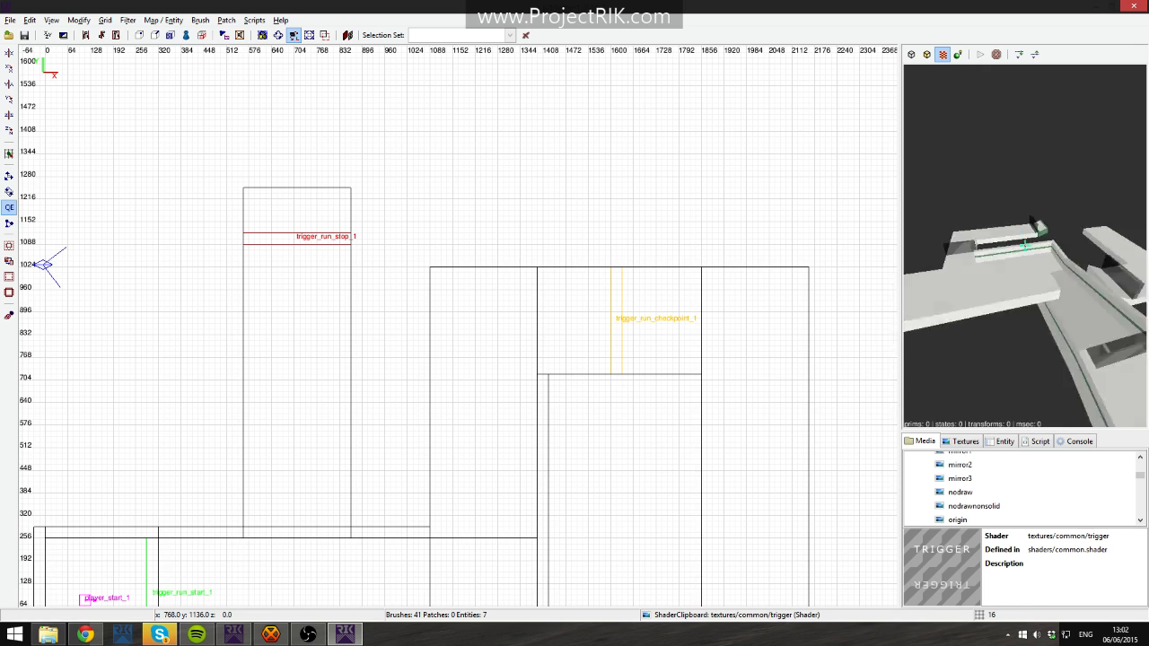
right_click(1082, 263)
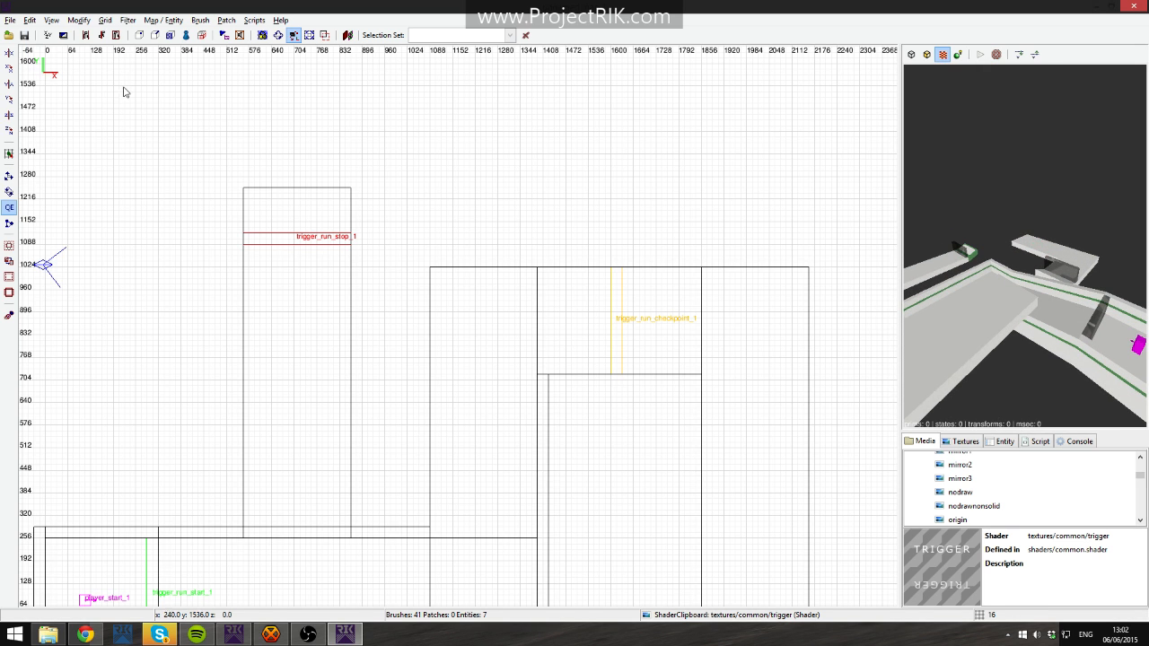
Save the map as Taest_tutorial.map in the maps folder.
click(25, 35)
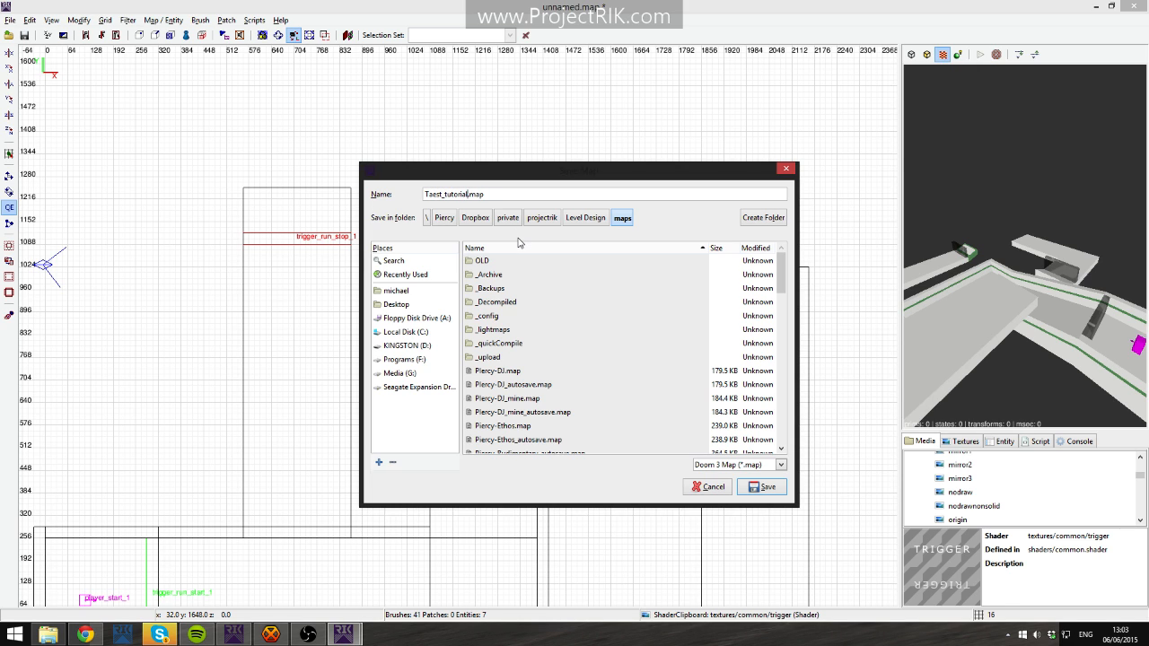
click(765, 487)
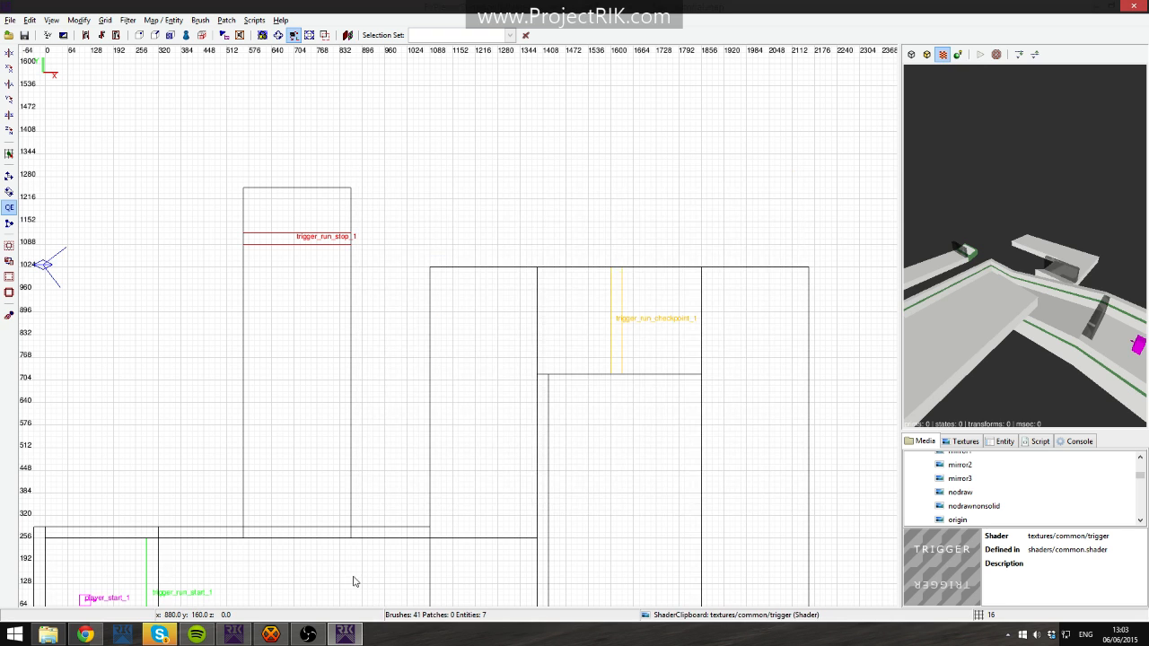
Switch to the Level Design launcher, run a Quick compile of Taest_tutorial and launch the map in the game.
click(233, 636)
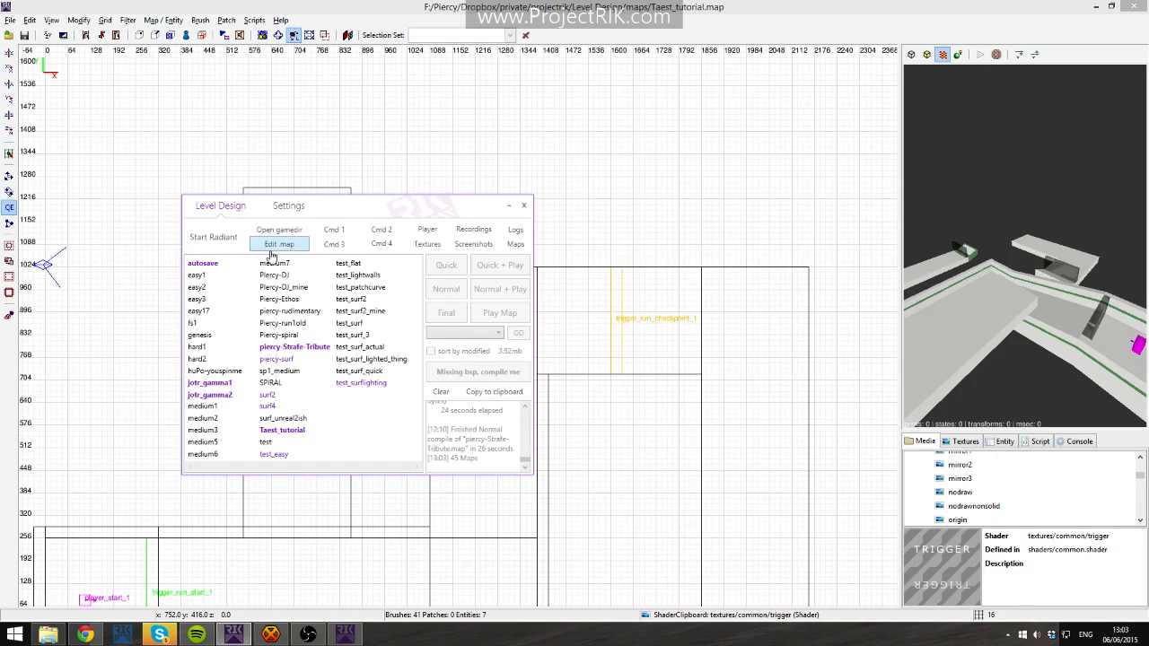
click(295, 430)
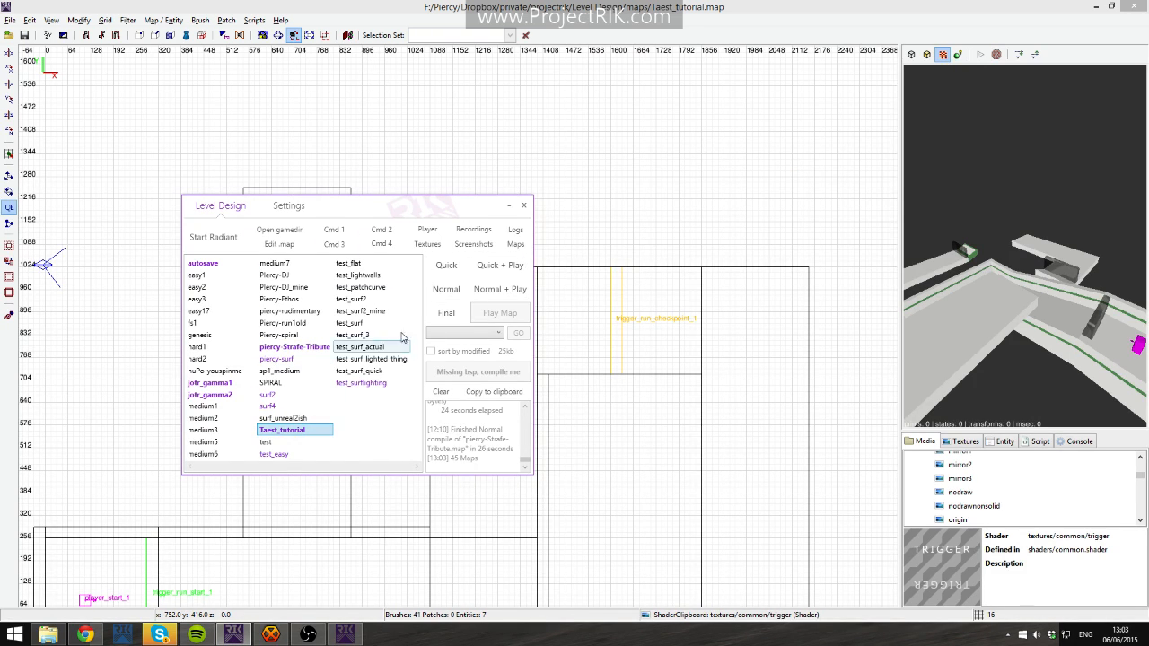
click(447, 270)
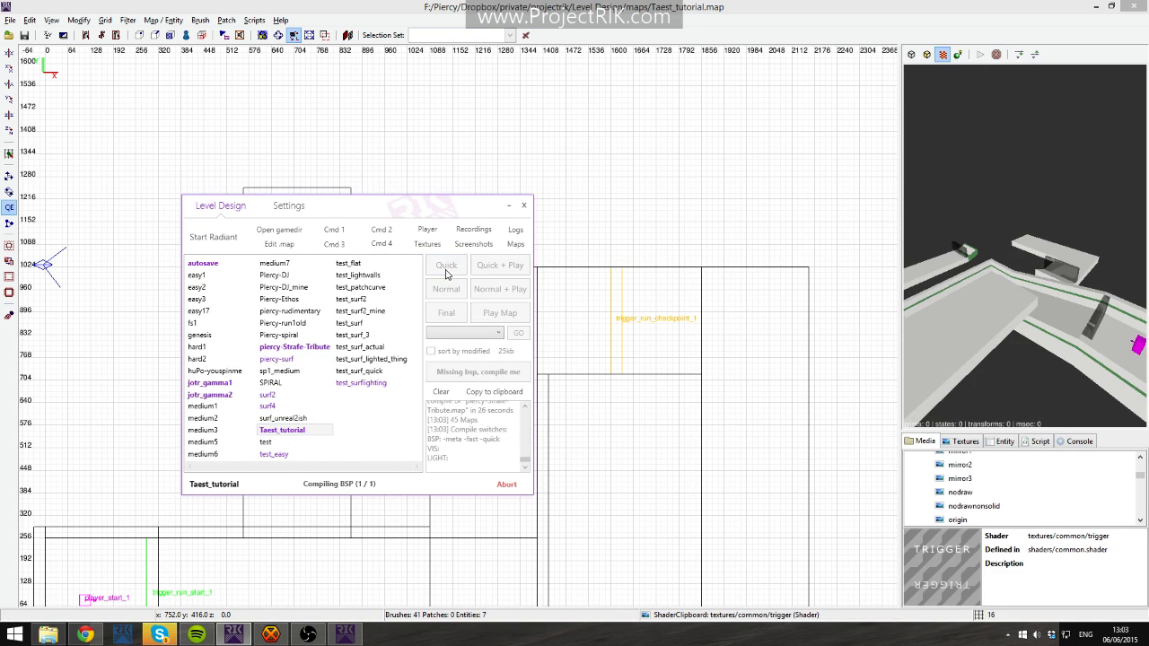
click(491, 315)
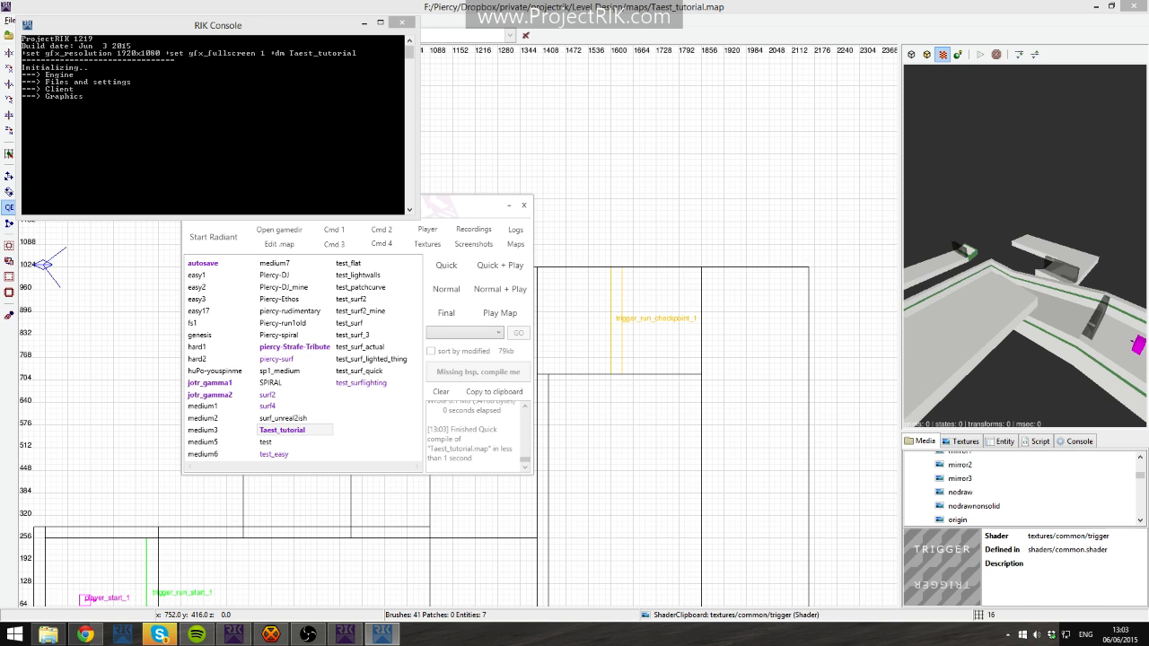
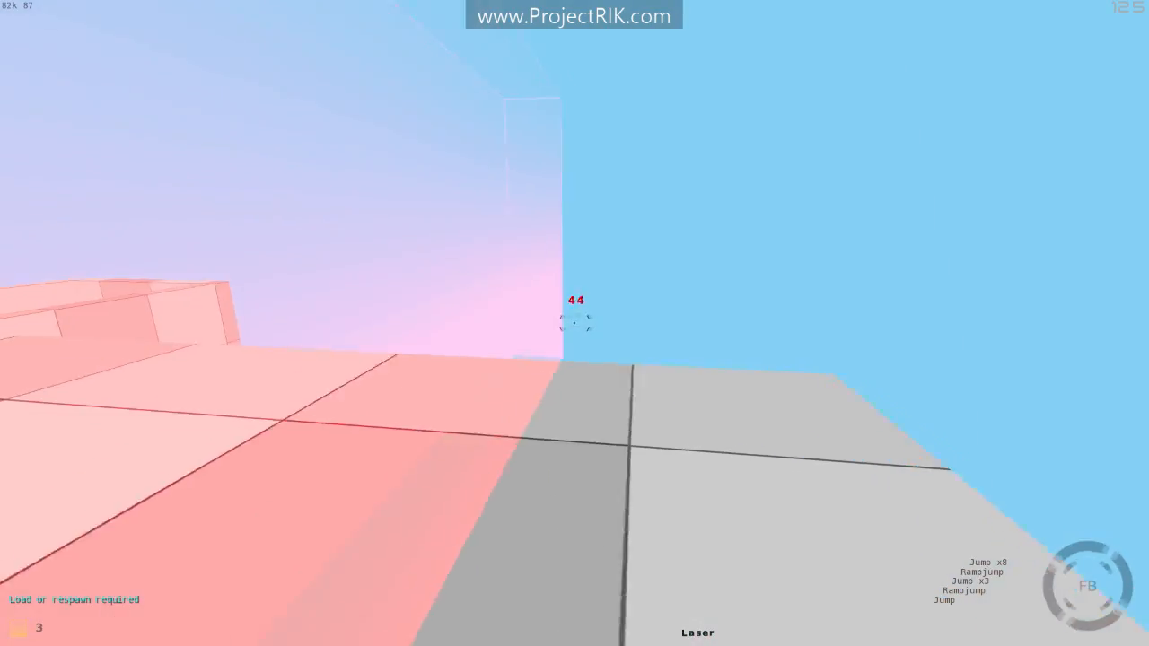
Respawn and test the timed run from the start trigger through the checkpoints along the route.
key(r)
key(w)
key(space)
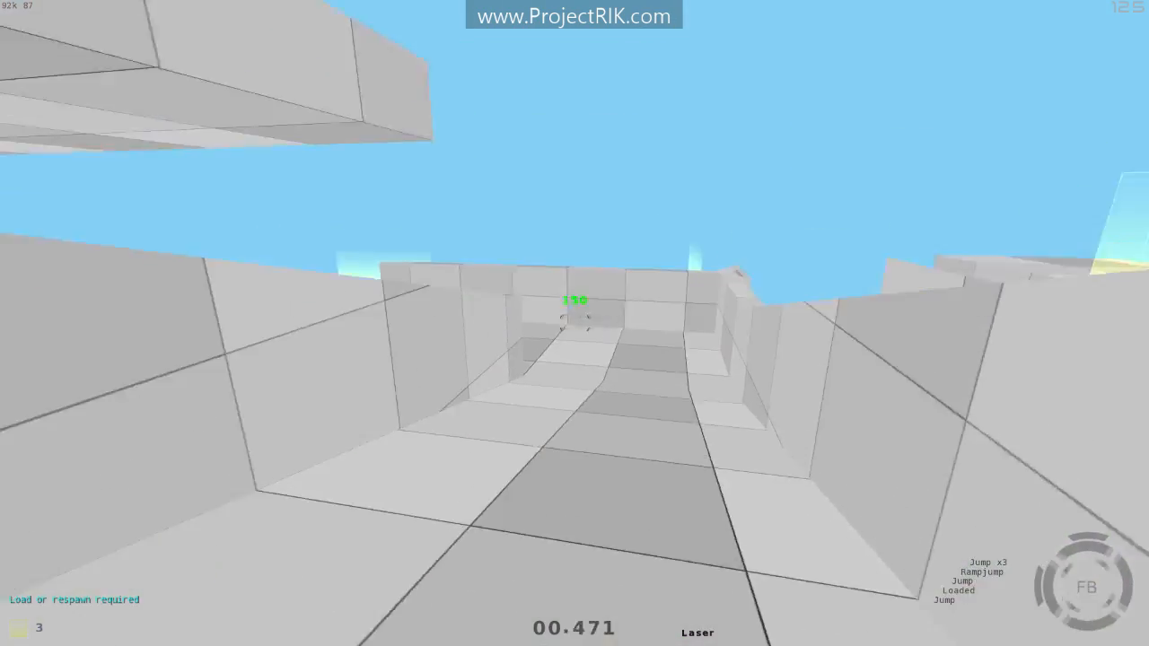
key(space)
key(space)
key(space)
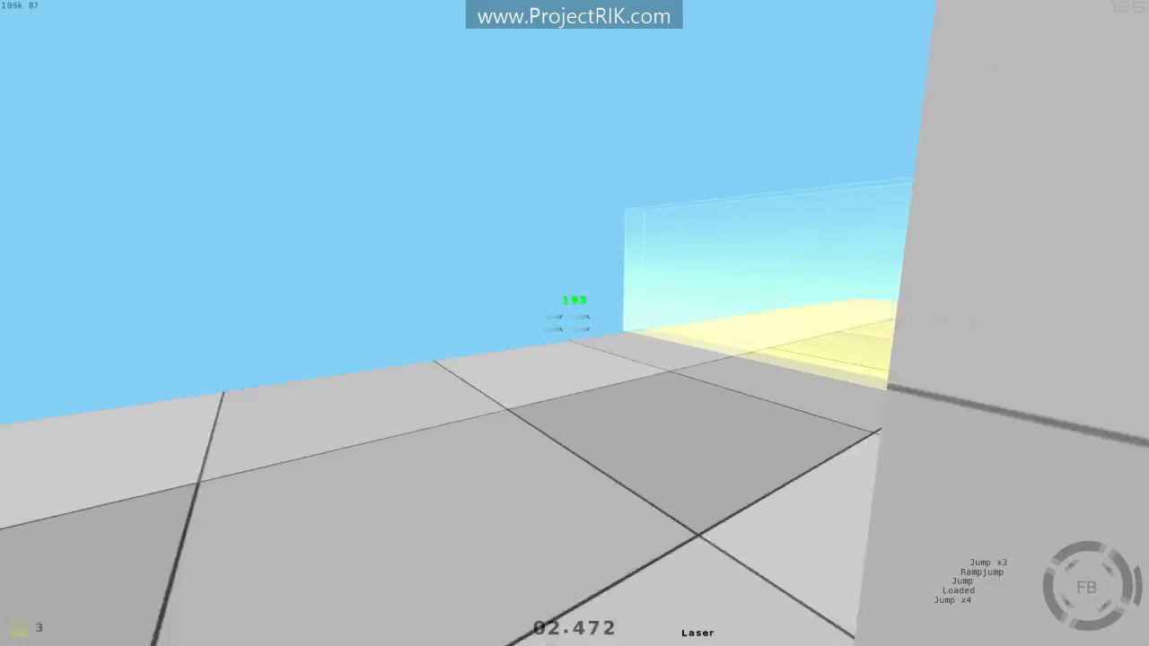
key(space)
key(space)
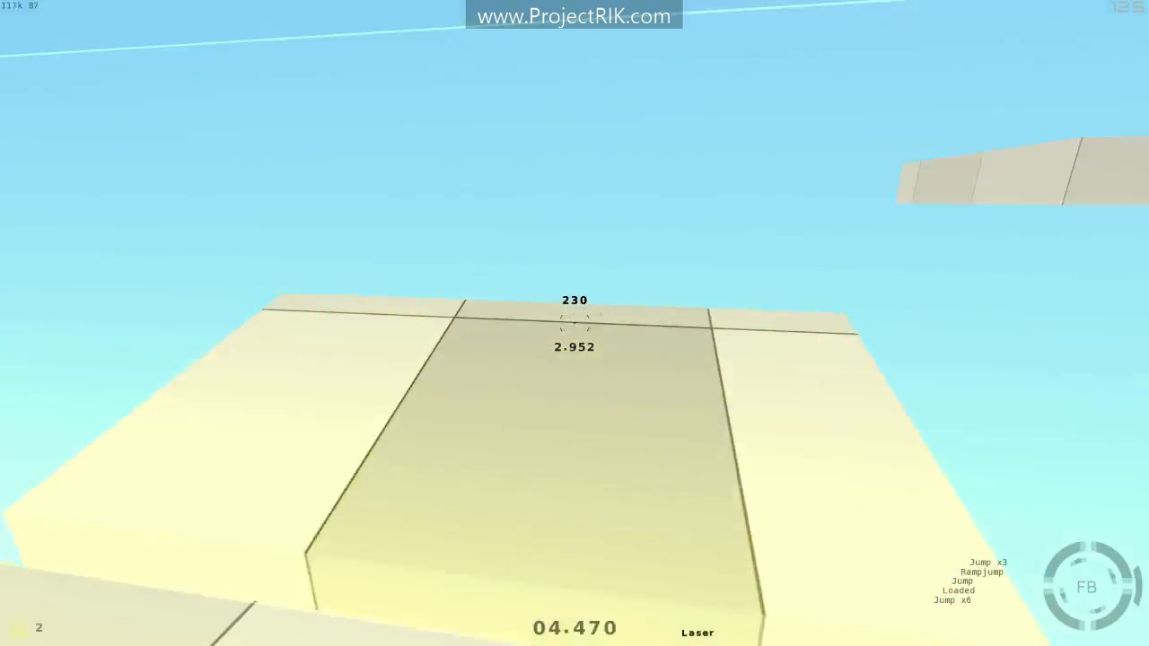
key(space)
key(space)
key(space)
key(space)
key(space)
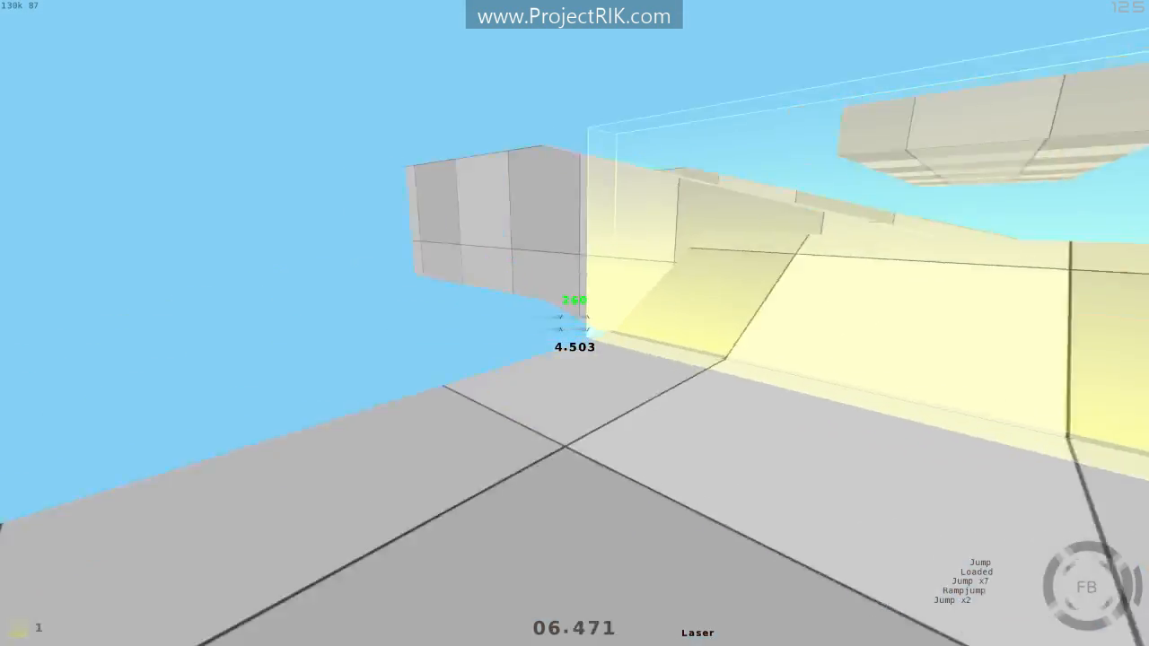
key(space)
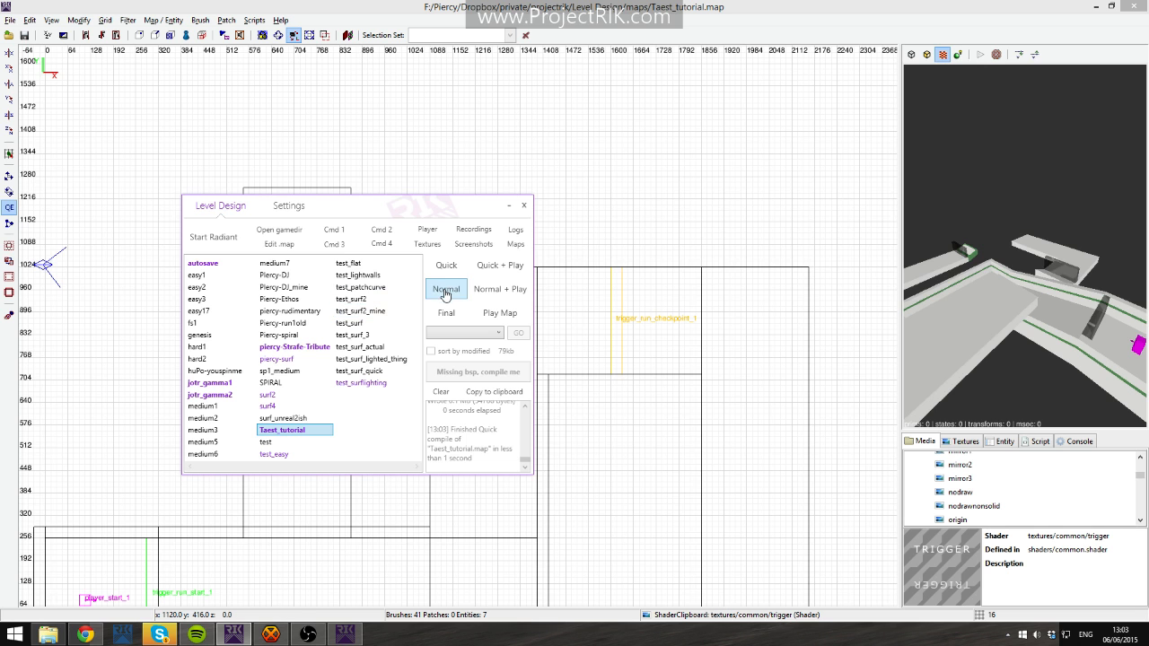
Try a Normal compile of Taest_tutorial in the Level Design launcher and examine the compile log.
click(446, 291)
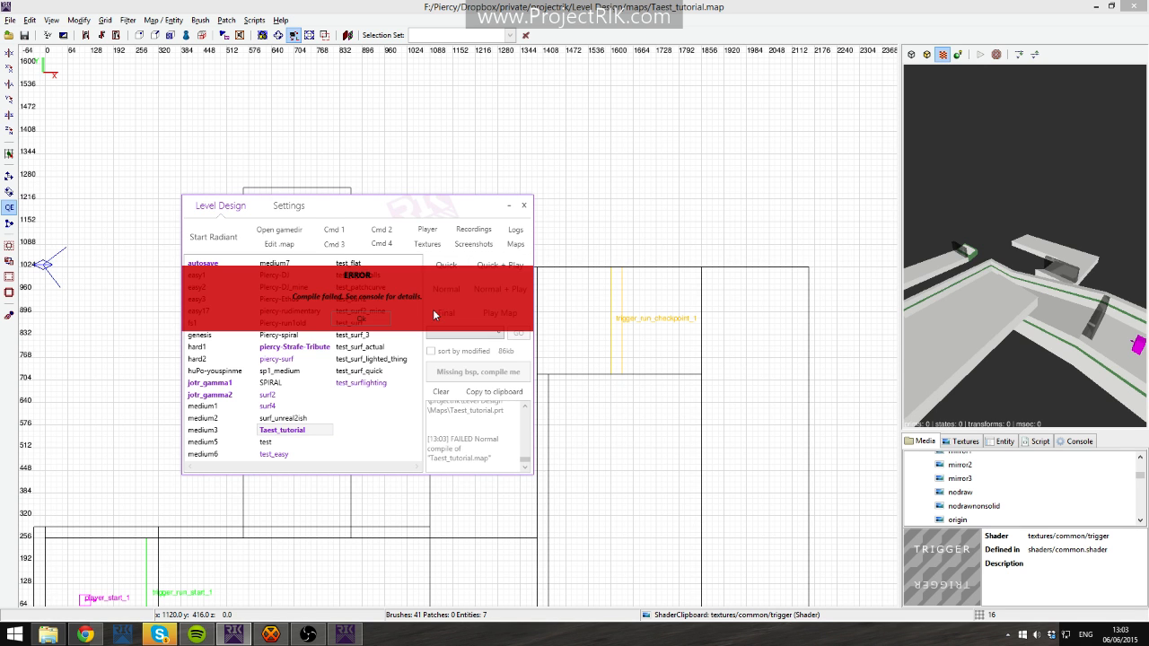
click(385, 323)
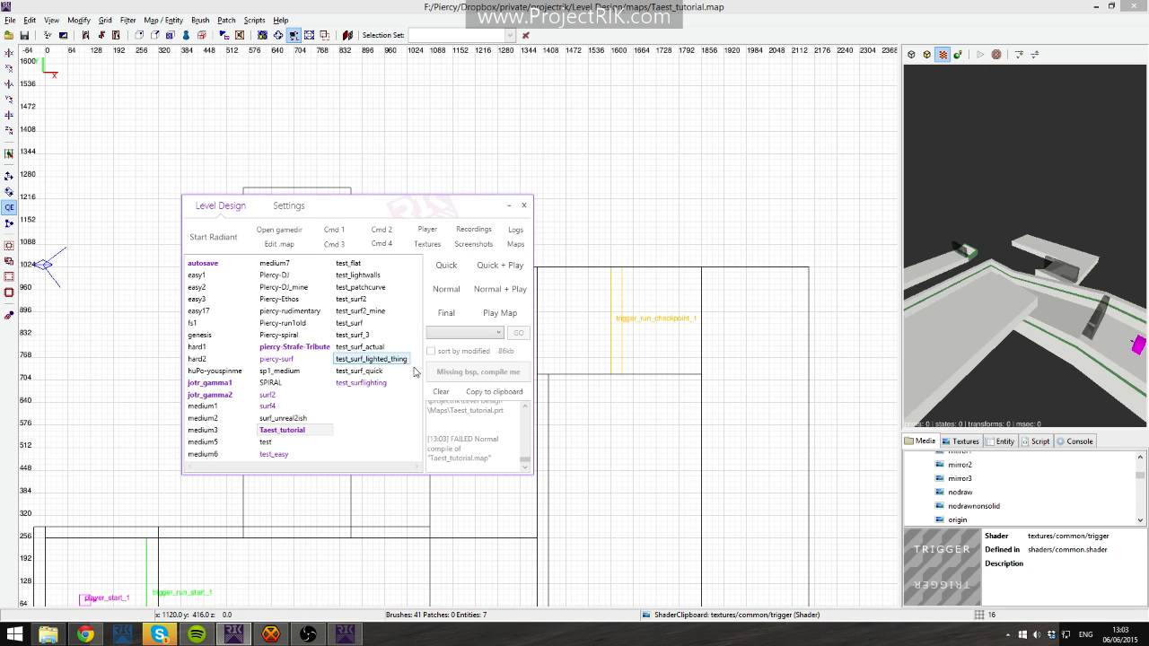
triple_click(374, 454)
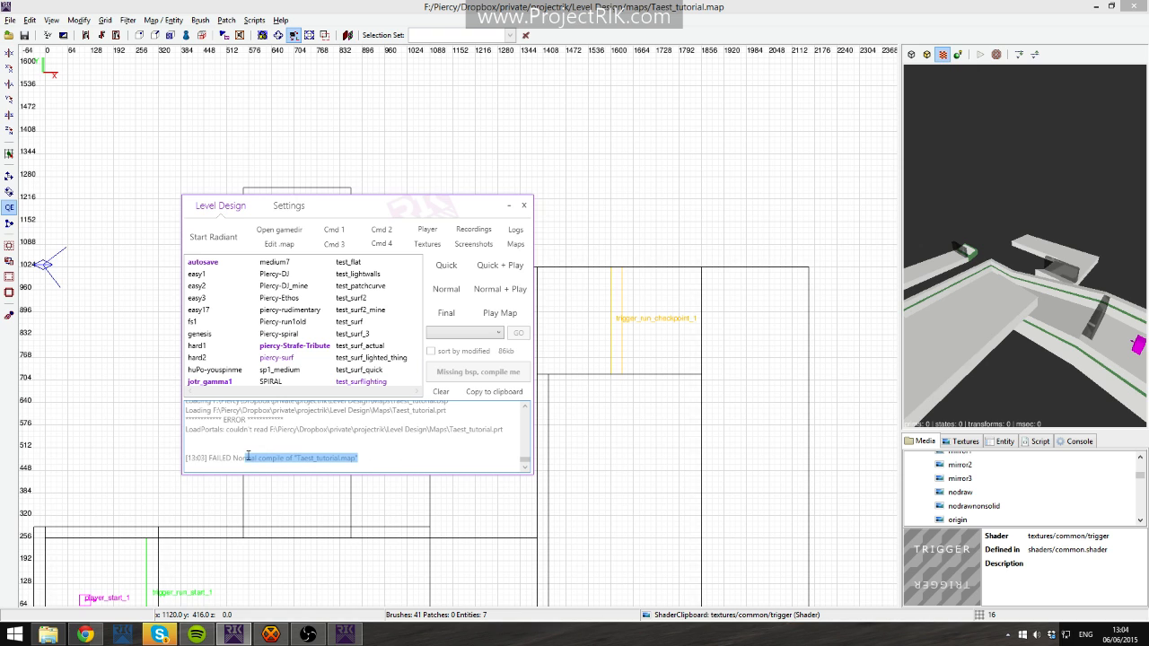
scroll(355, 439, up, 1)
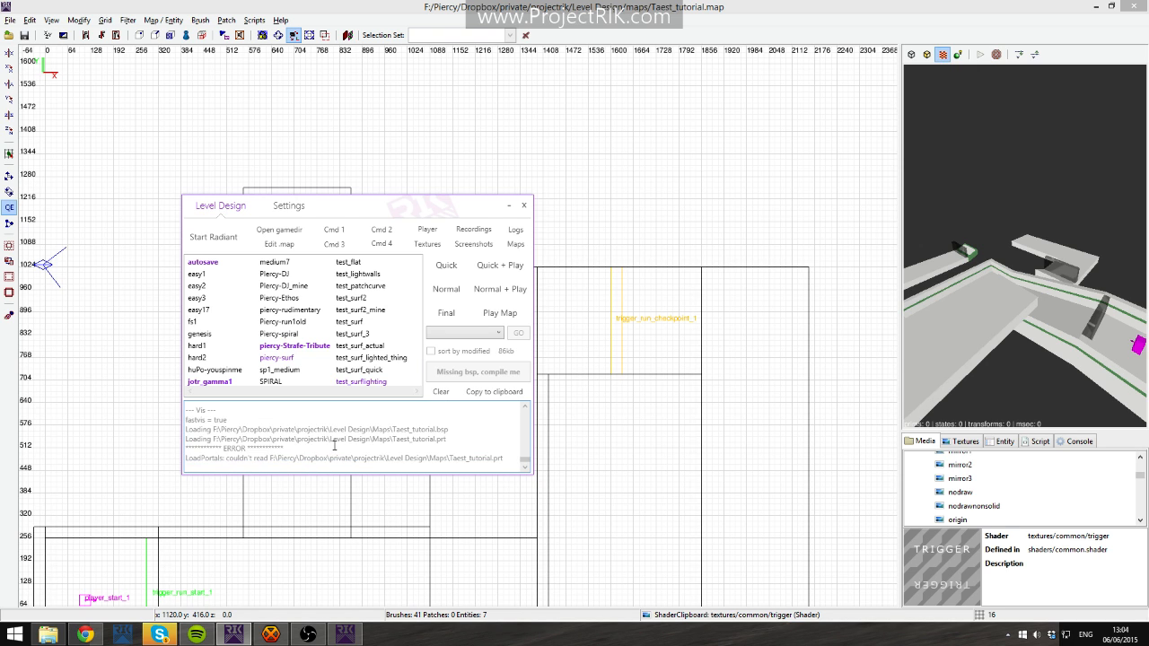
scroll(334, 446, up, 3)
scroll(334, 446, down, 4)
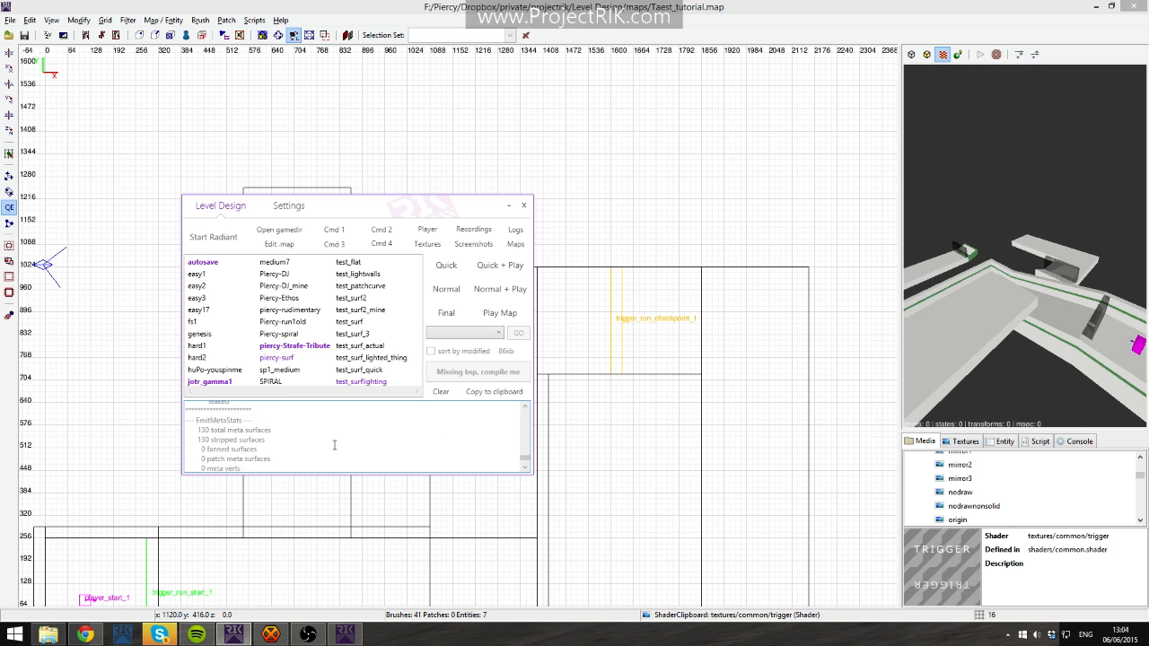
Switch back to the map editor and examine the whole level from several sides.
right_click(939, 210)
right_click(939, 210)
right_click(981, 232)
key(Left)
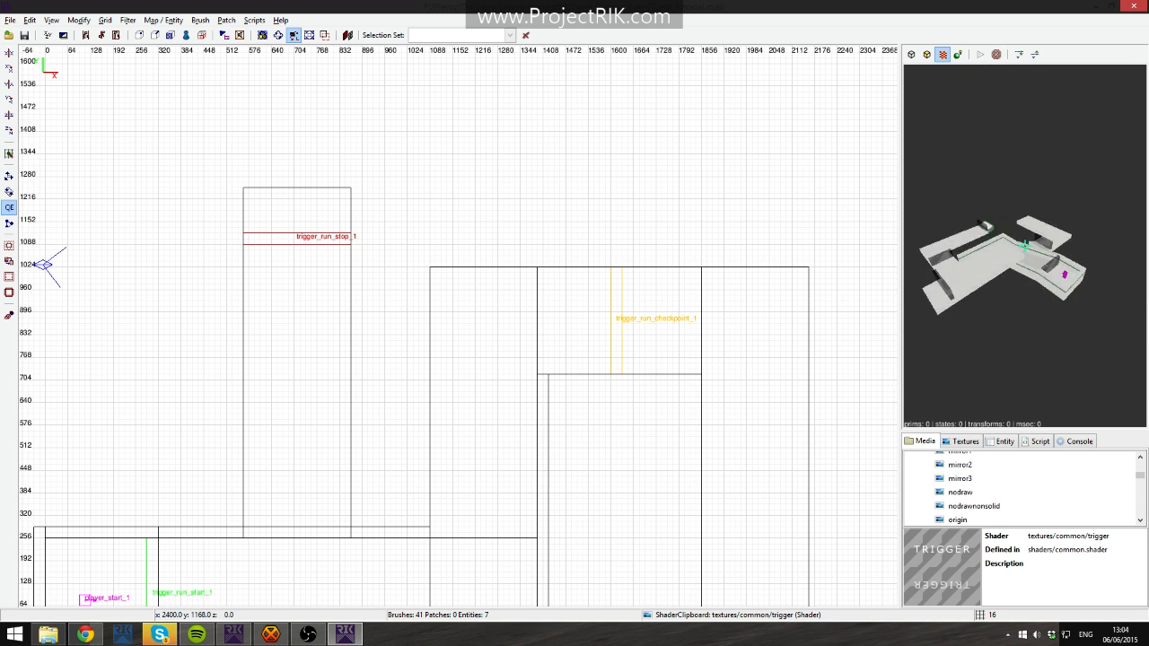
key(Left)
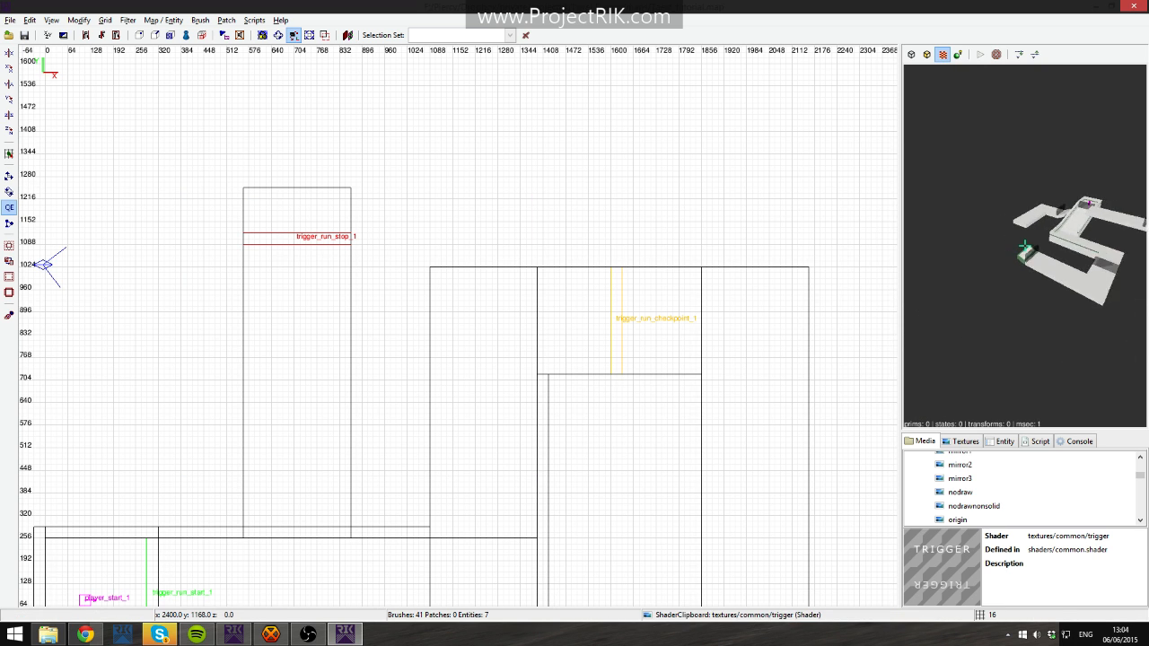
right_click(1007, 237)
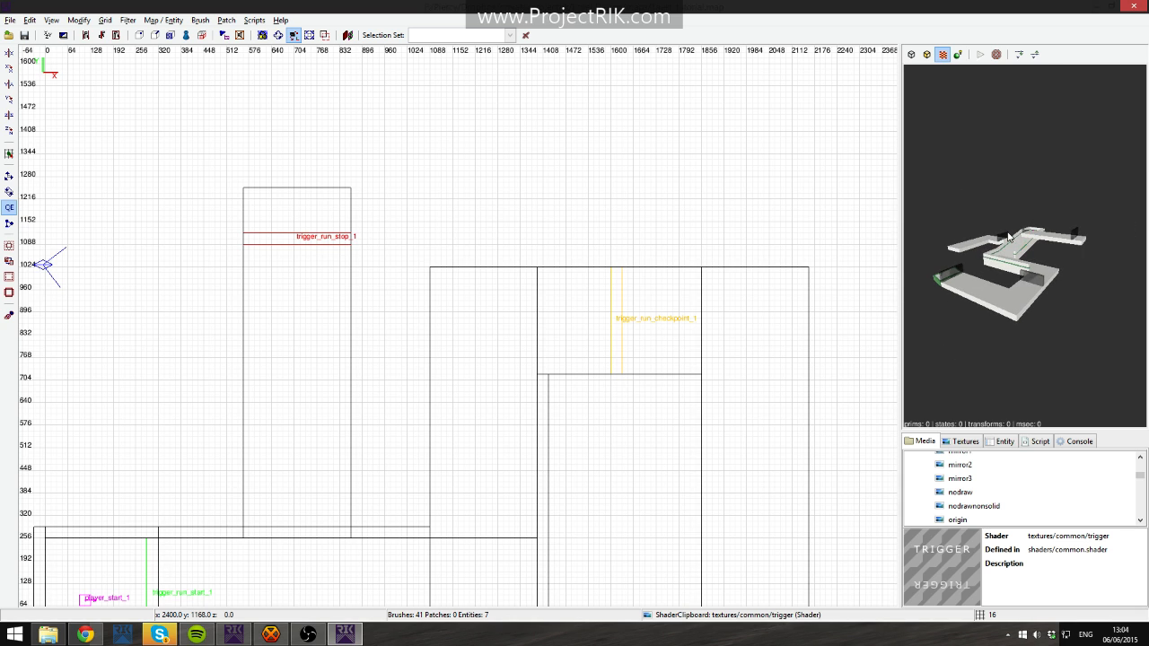
scroll(513, 278, down, 4)
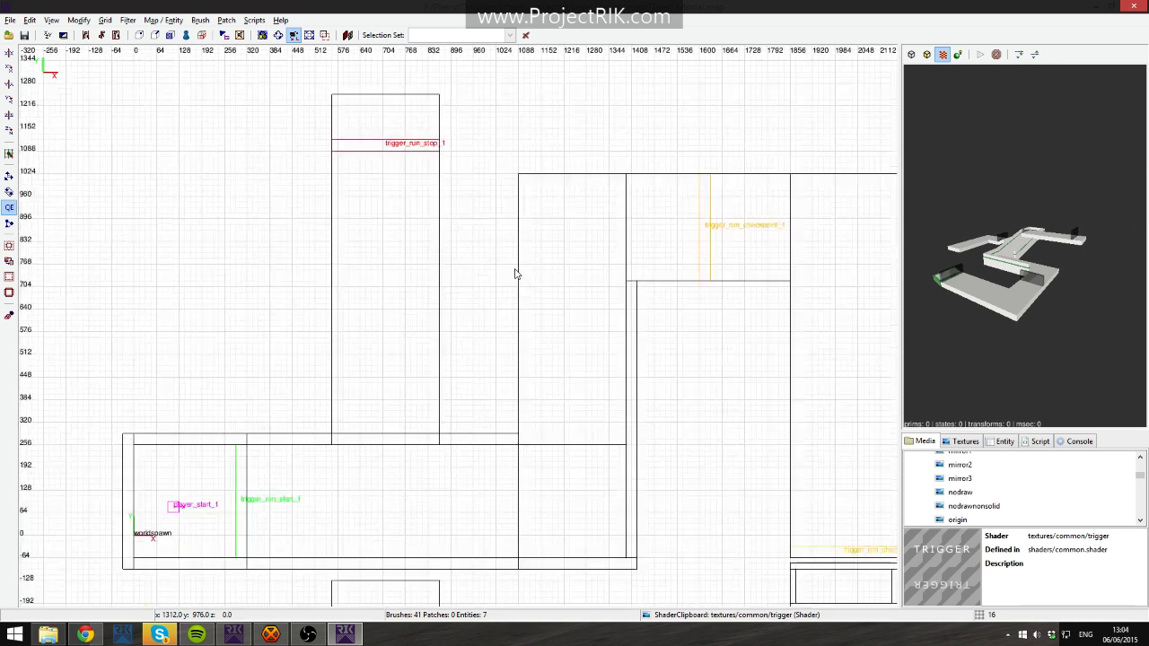
Draw a box brush enclosing the entire level in the top view and size it to about 2976 by 2672 units.
right_drag(538, 294, 540, 287)
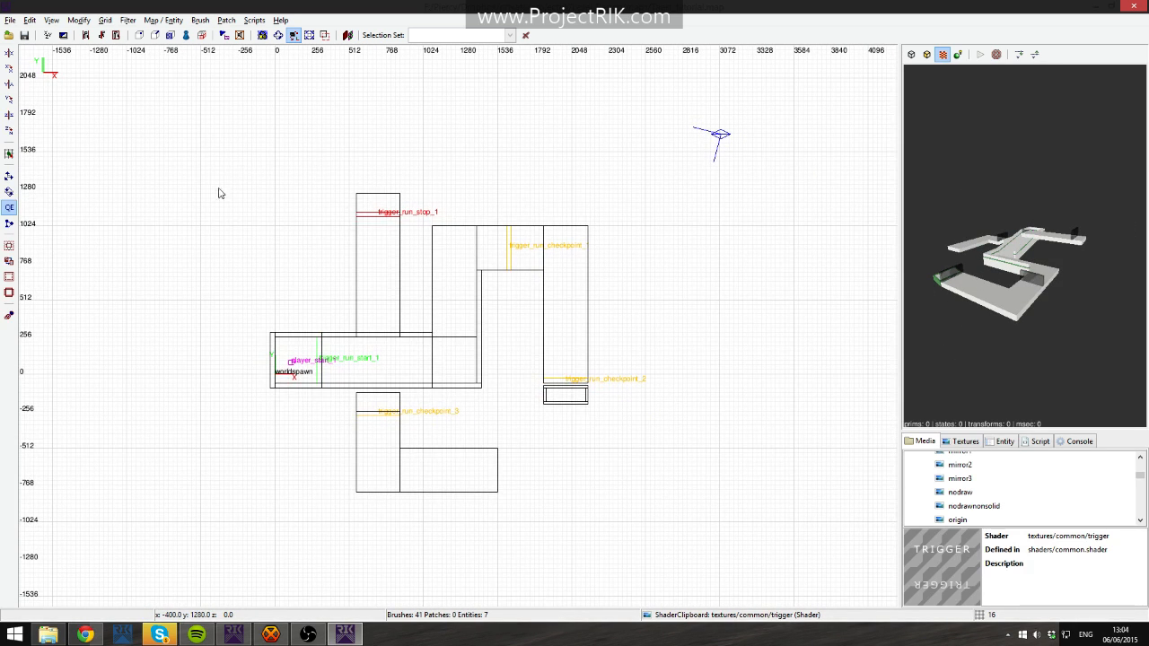
mouse_move(238, 186)
mouse_down()
mouse_move(541, 460)
mouse_move(626, 514)
mouse_move(633, 502)
mouse_move(596, 500)
mouse_up()
drag(175, 344, 198, 348)
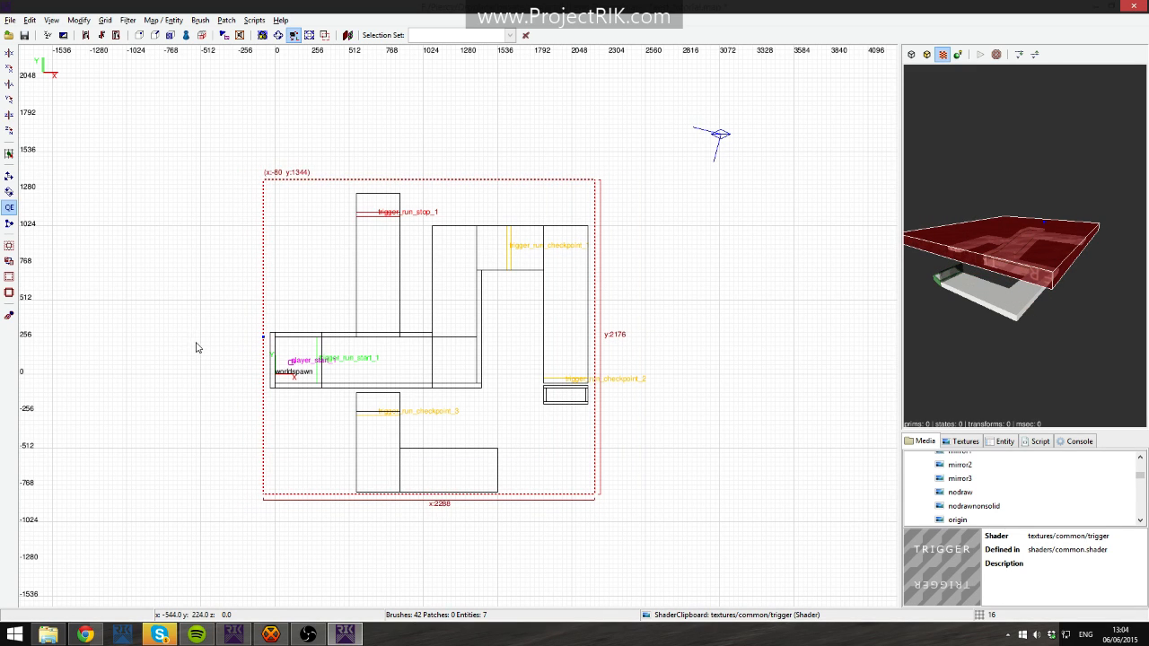
drag(359, 159, 364, 167)
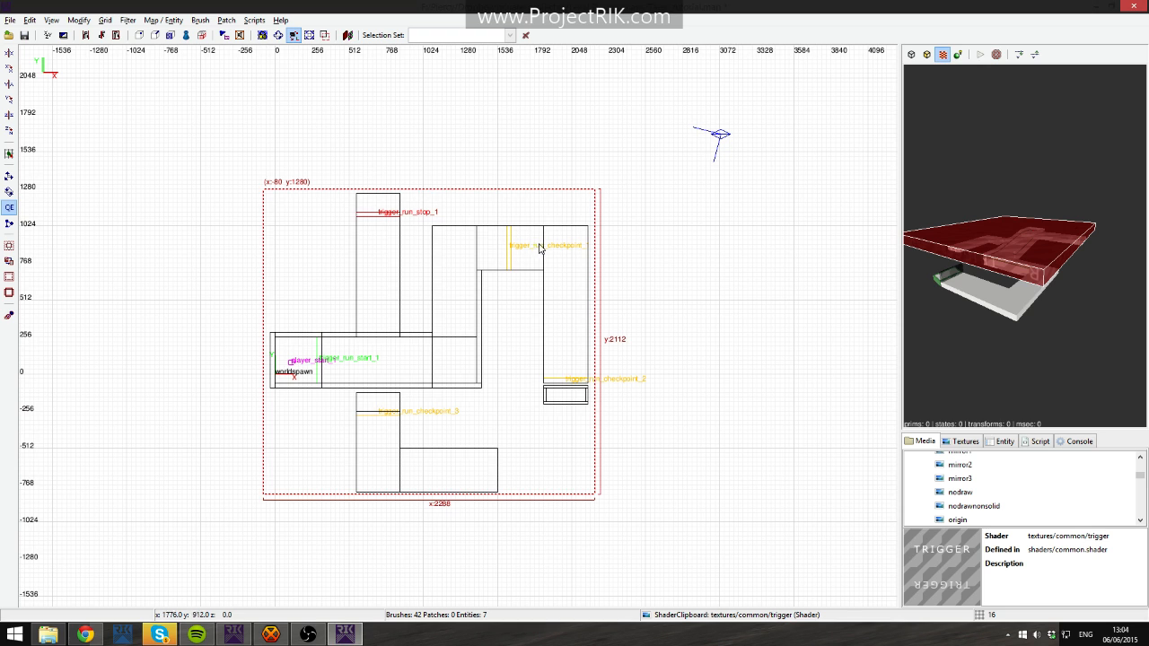
drag(637, 340, 676, 339)
drag(448, 524, 448, 569)
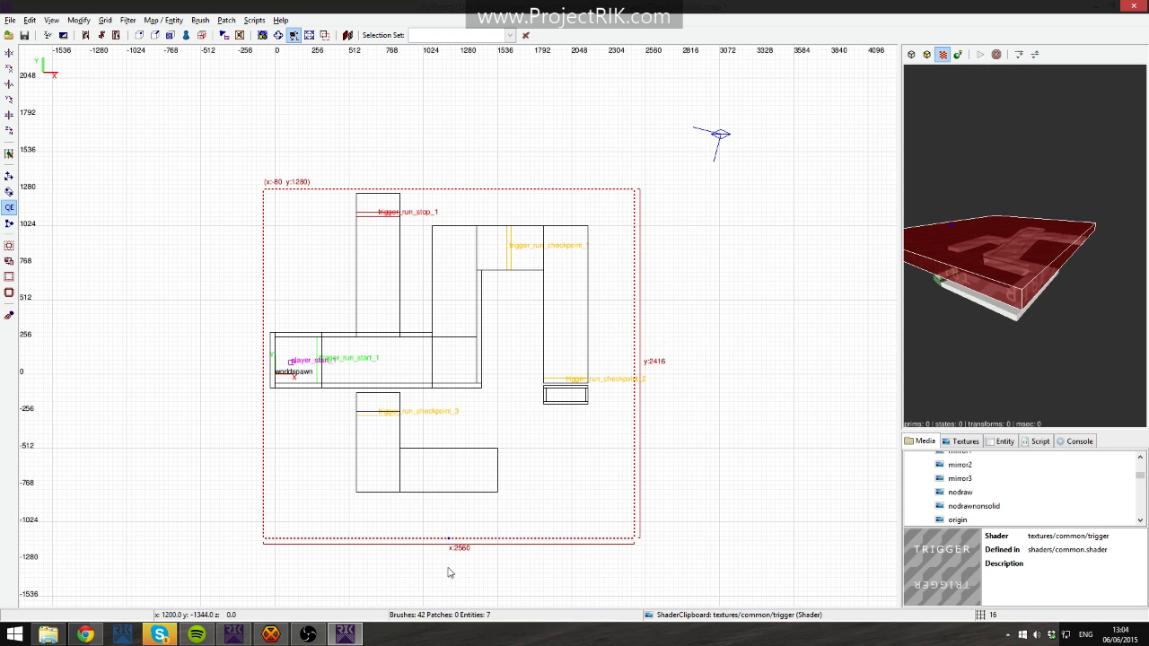
drag(239, 413, 179, 409)
drag(476, 146, 481, 110)
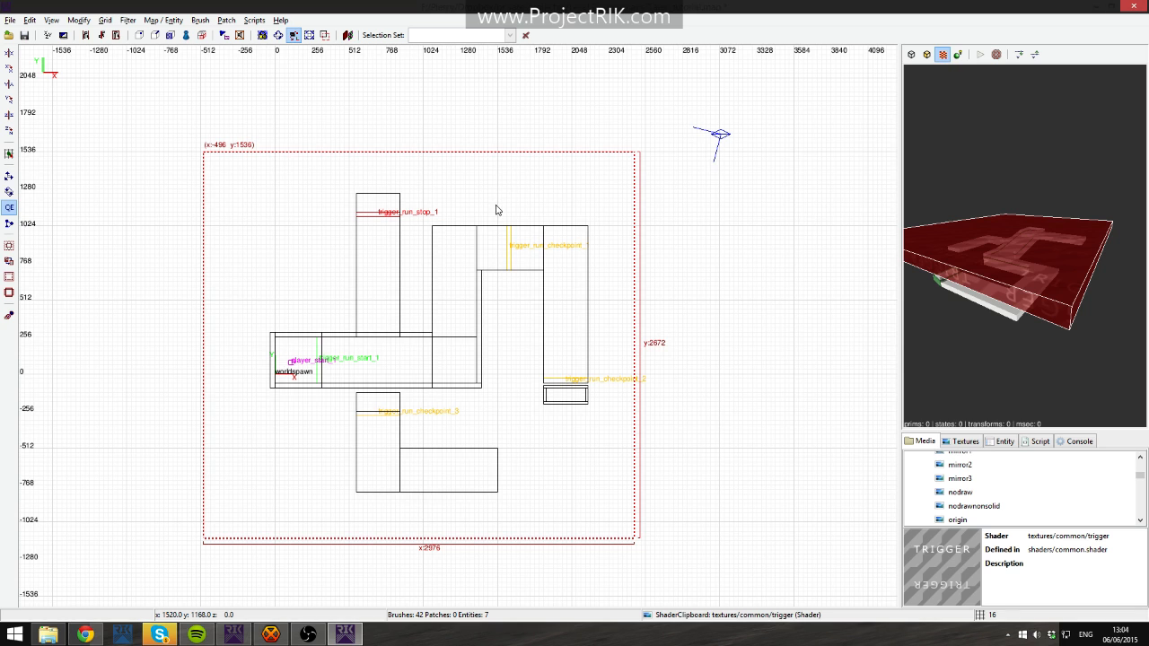
Stretch the enclosing box in the side view to about 896 units high, covering all platforms and triggers.
key(ctrl+Tab)
drag(466, 293, 475, 259)
drag(461, 359, 463, 457)
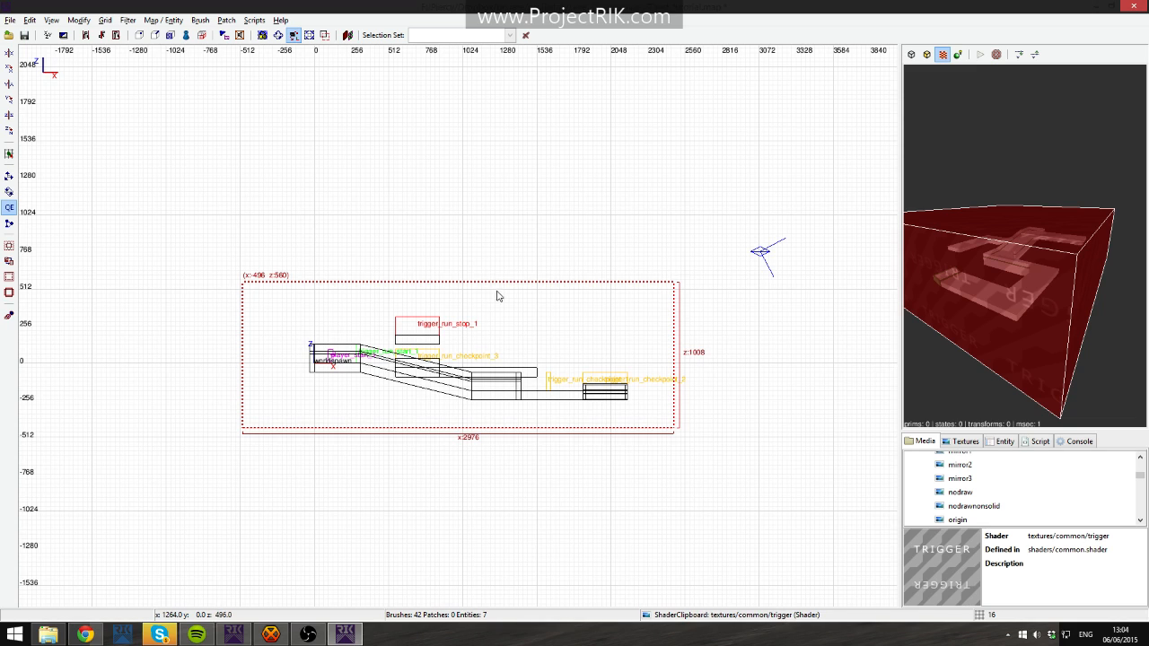
mouse_move(545, 477)
mouse_down()
mouse_move(541, 457)
mouse_move(603, 466)
mouse_up()
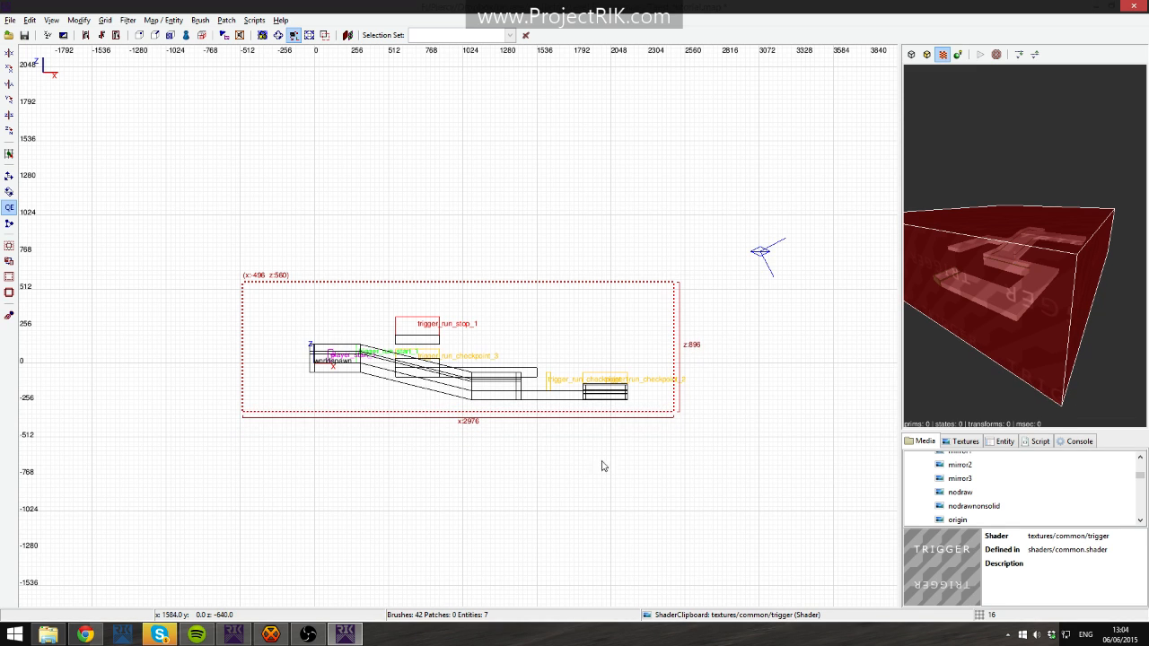
Apply the common/caulk texture to the enclosing box.
click(971, 444)
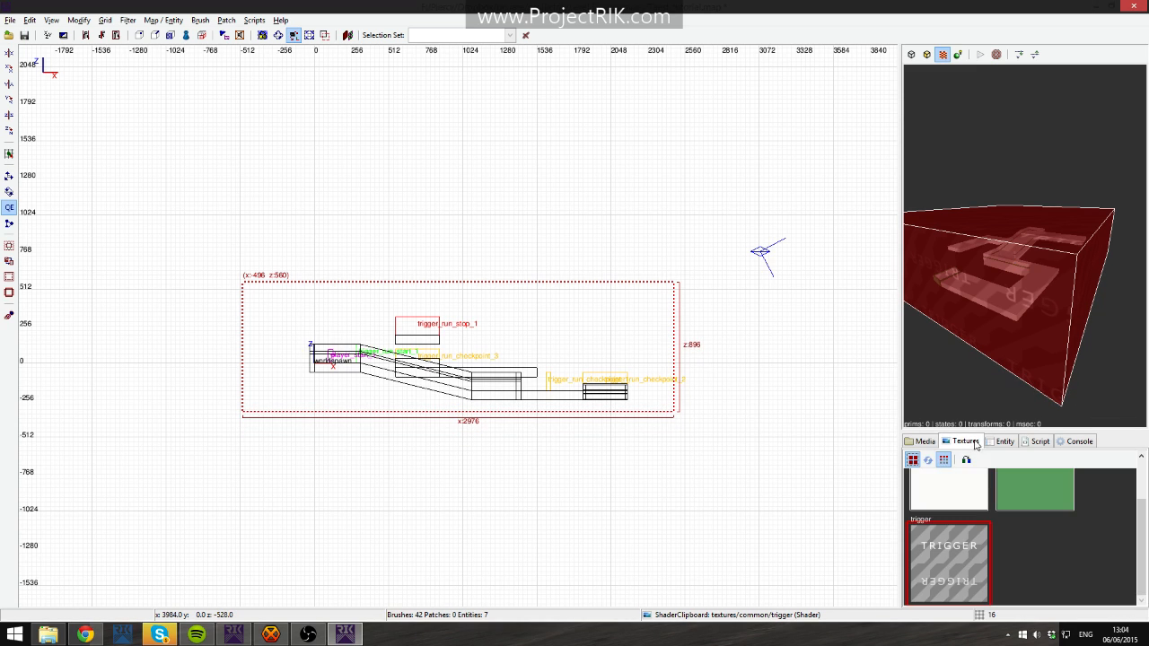
click(925, 440)
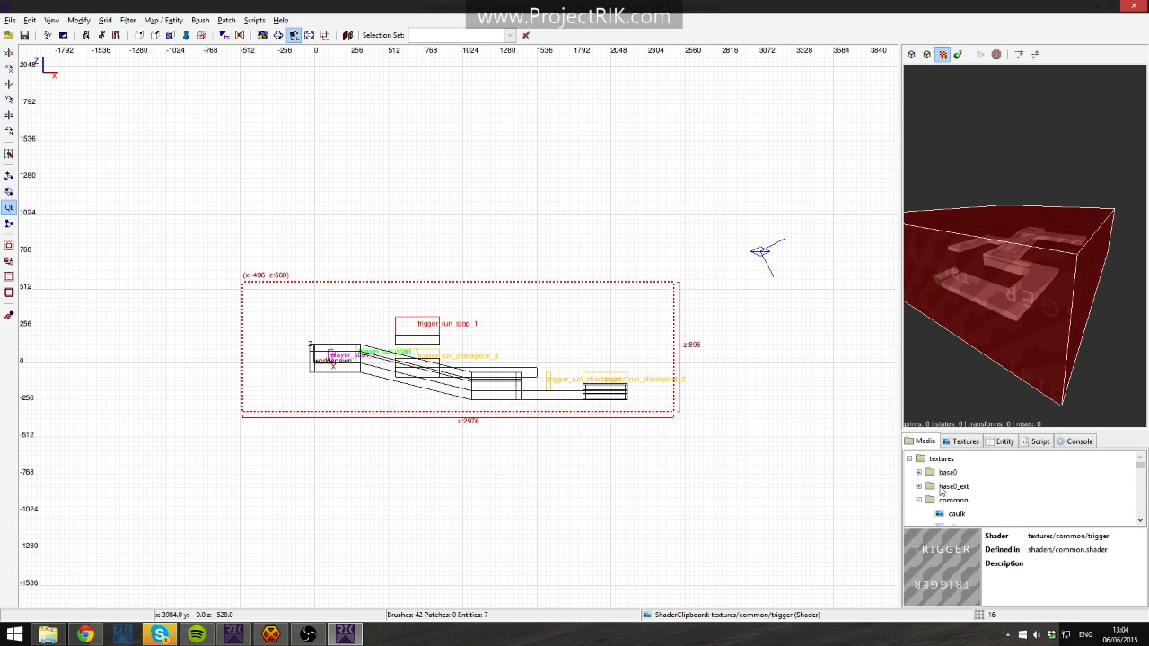
click(957, 500)
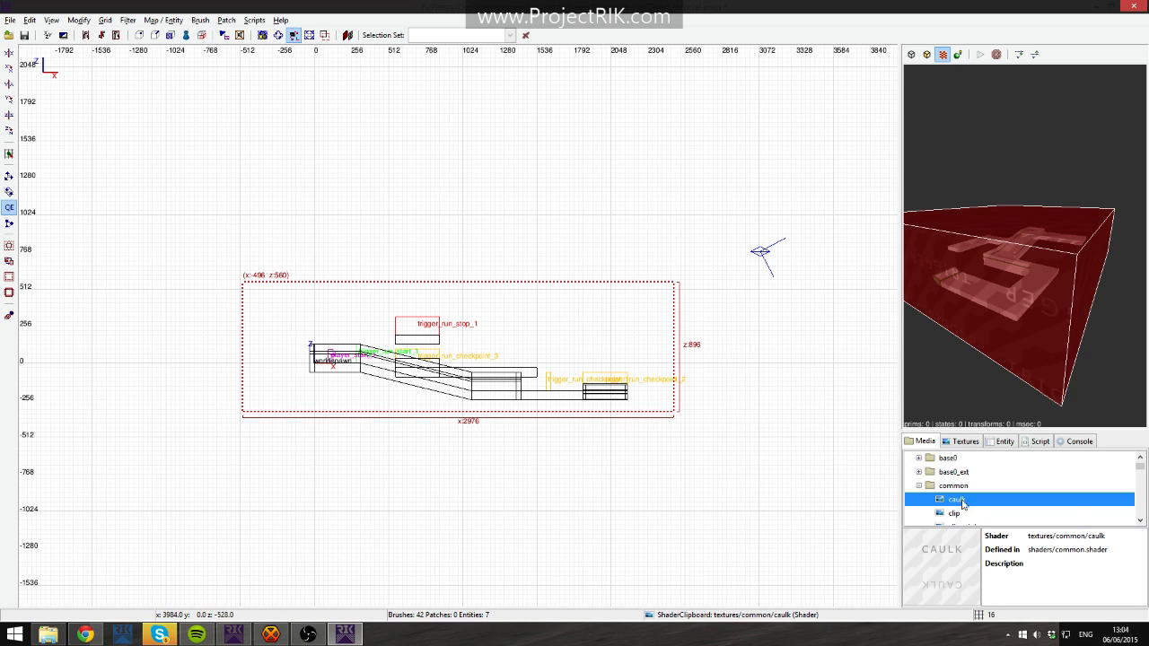
right_click(961, 505)
click(992, 521)
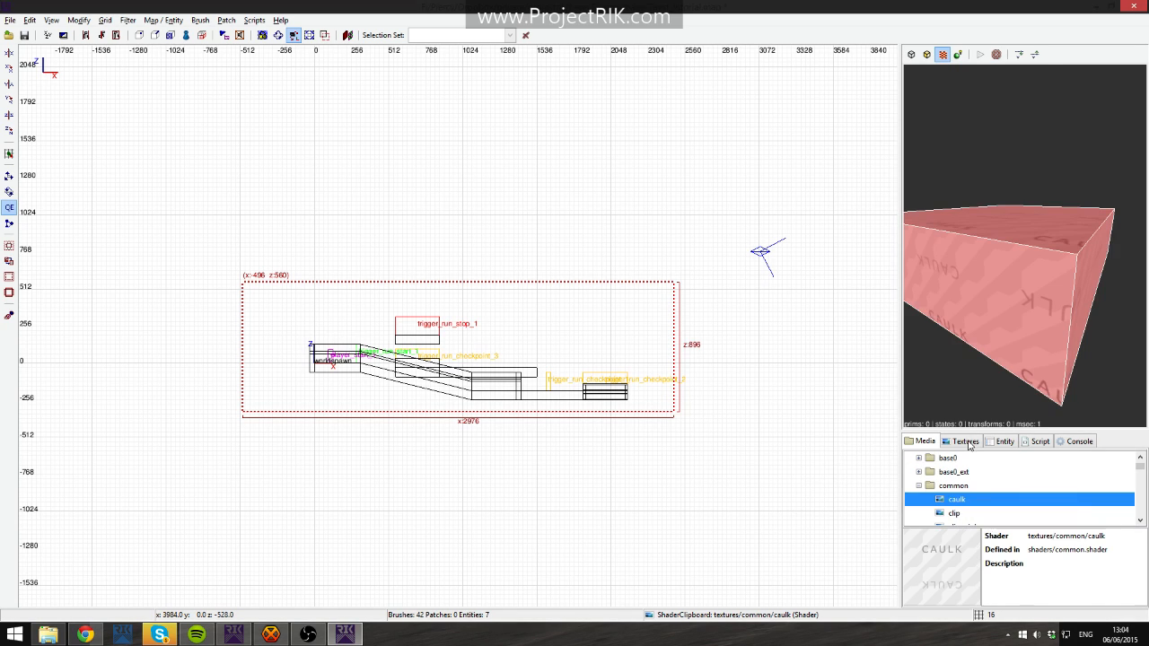
right_click(1055, 375)
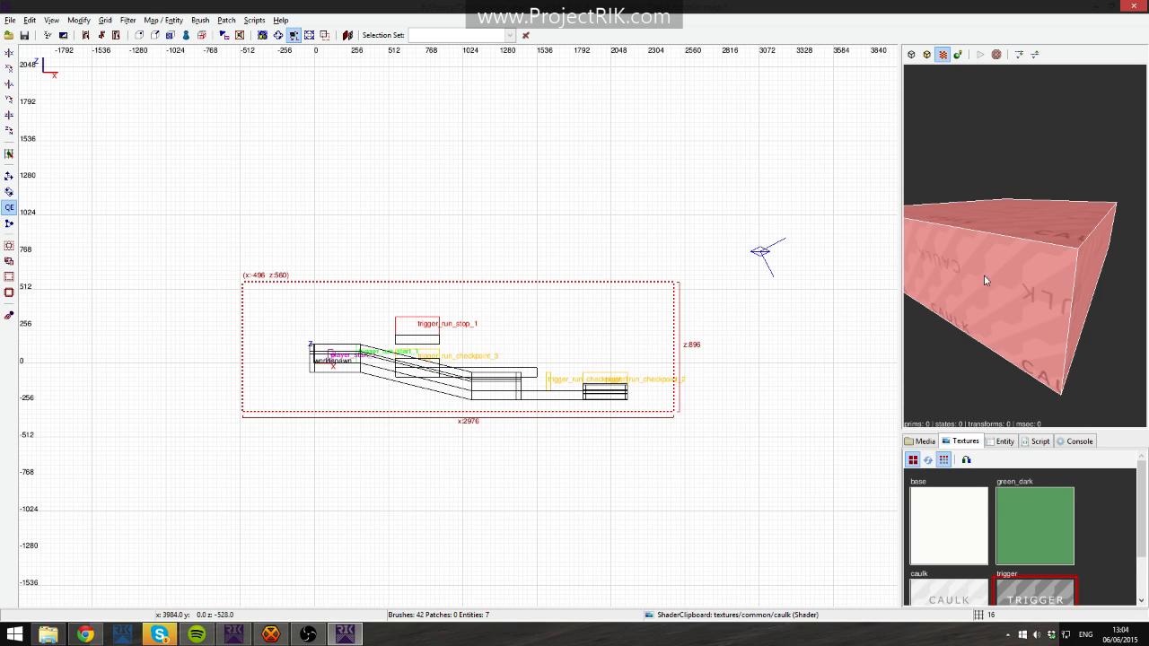
right_click(1076, 305)
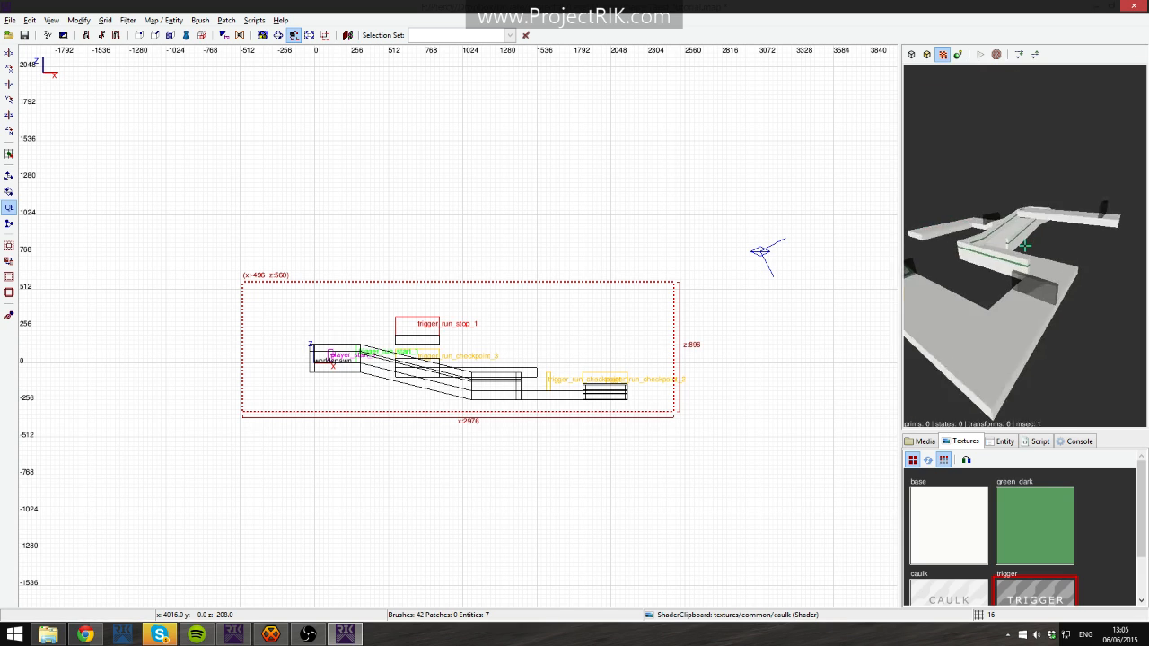
right_click(1025, 244)
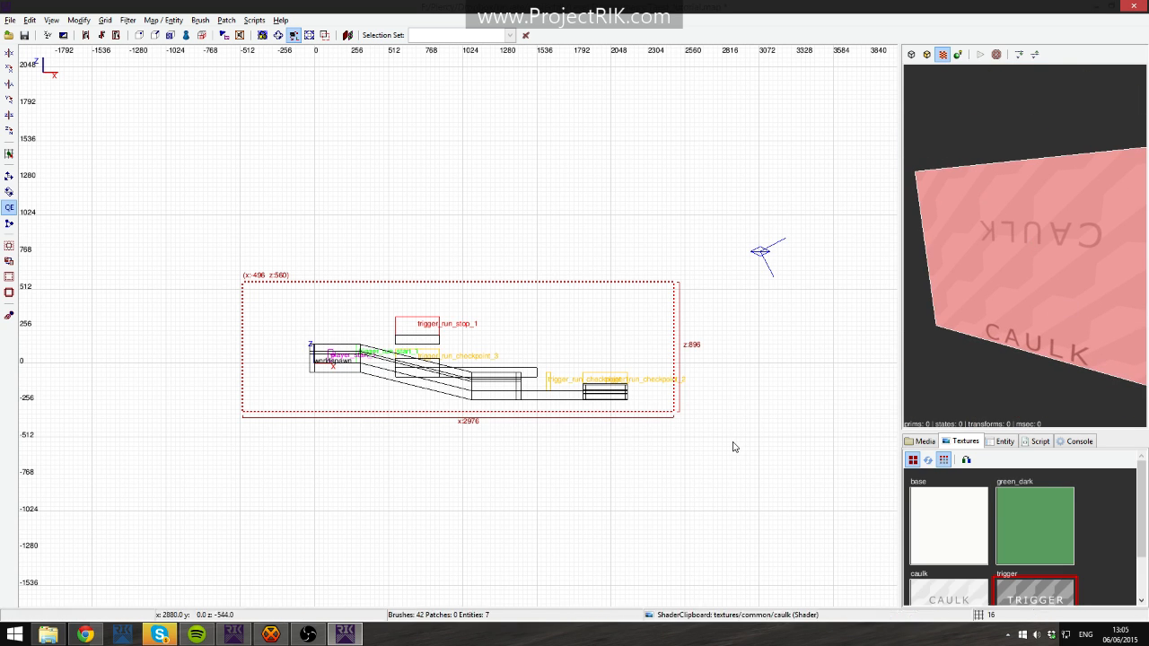
Turn the caulk box into a hollow room whose walls lie outside the original box, working in the top view.
key(ctrl+Tab)
key(ctrl+Tab)
key(ctrl+Tab)
key(ctrl+Tab)
key(ctrl+Tab)
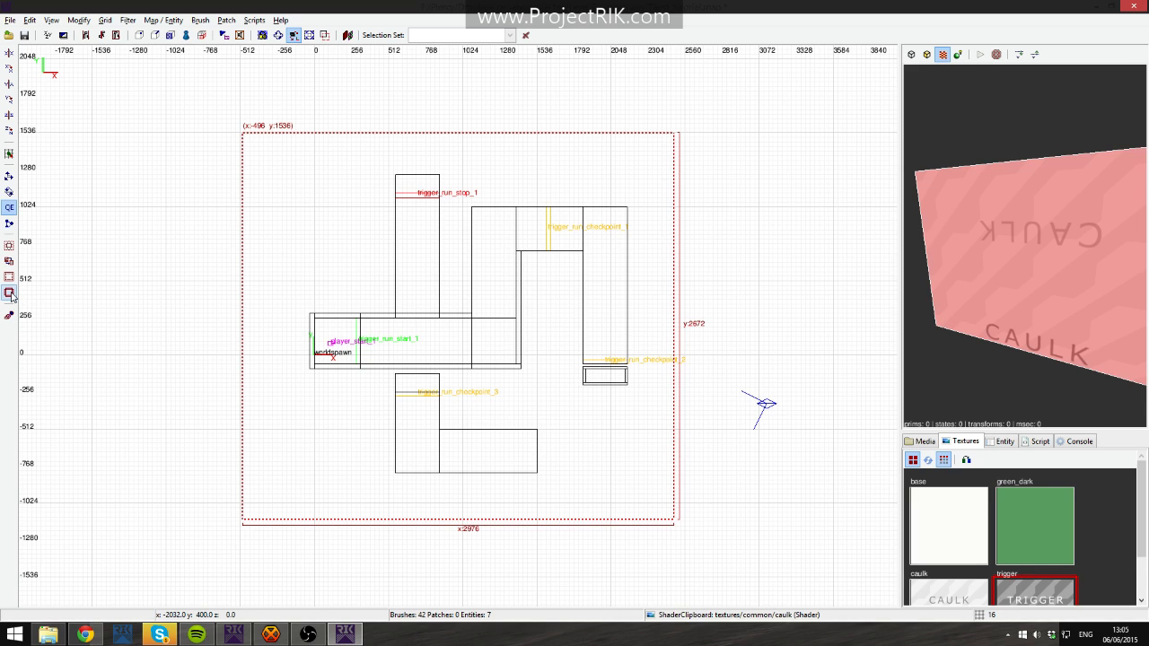
click(9, 294)
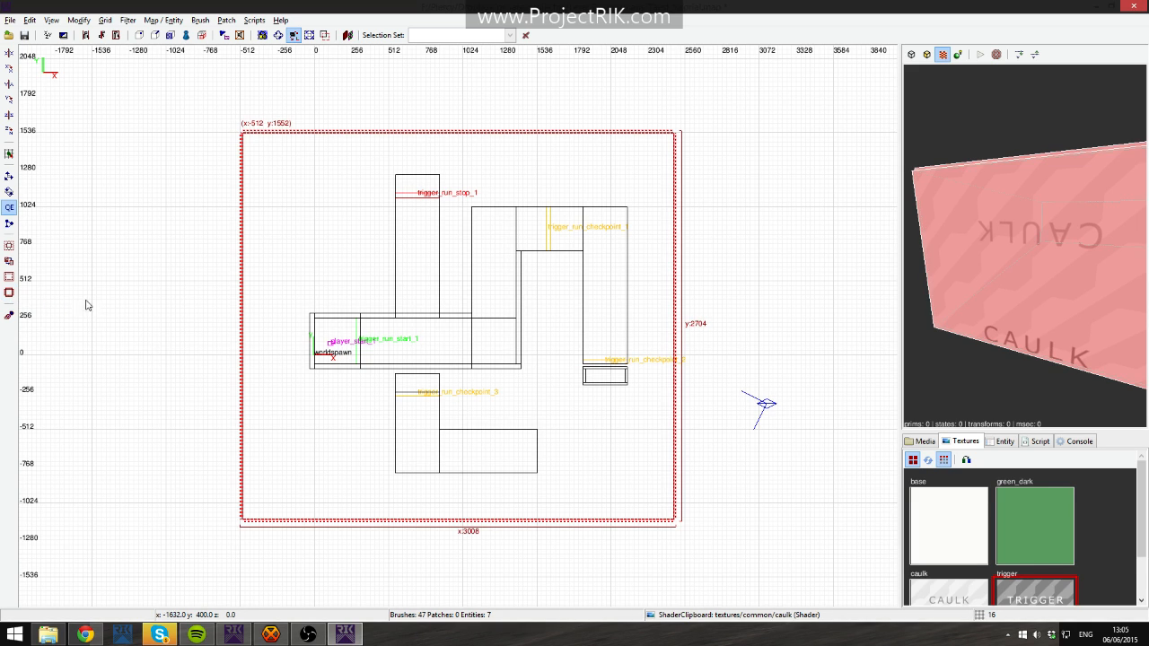
Examine the inner walls, floor and ceiling of the hollow caulk room from several directions in the 3D view.
key(Up)
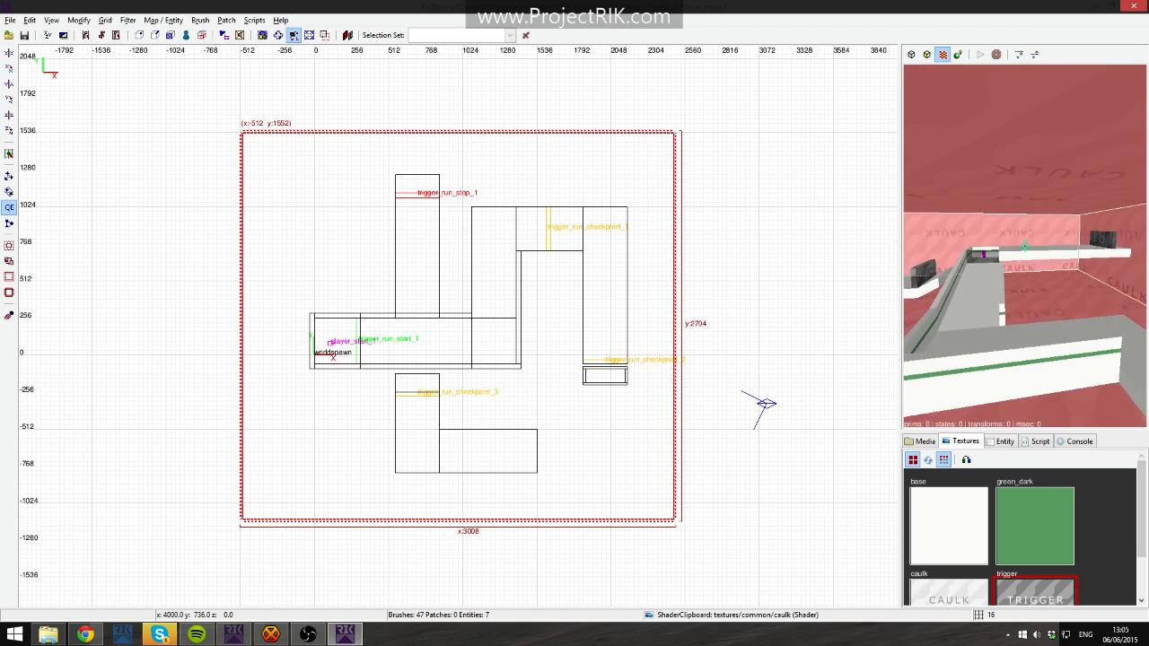
key(Escape)
shift+click(1024, 245)
key(Escape)
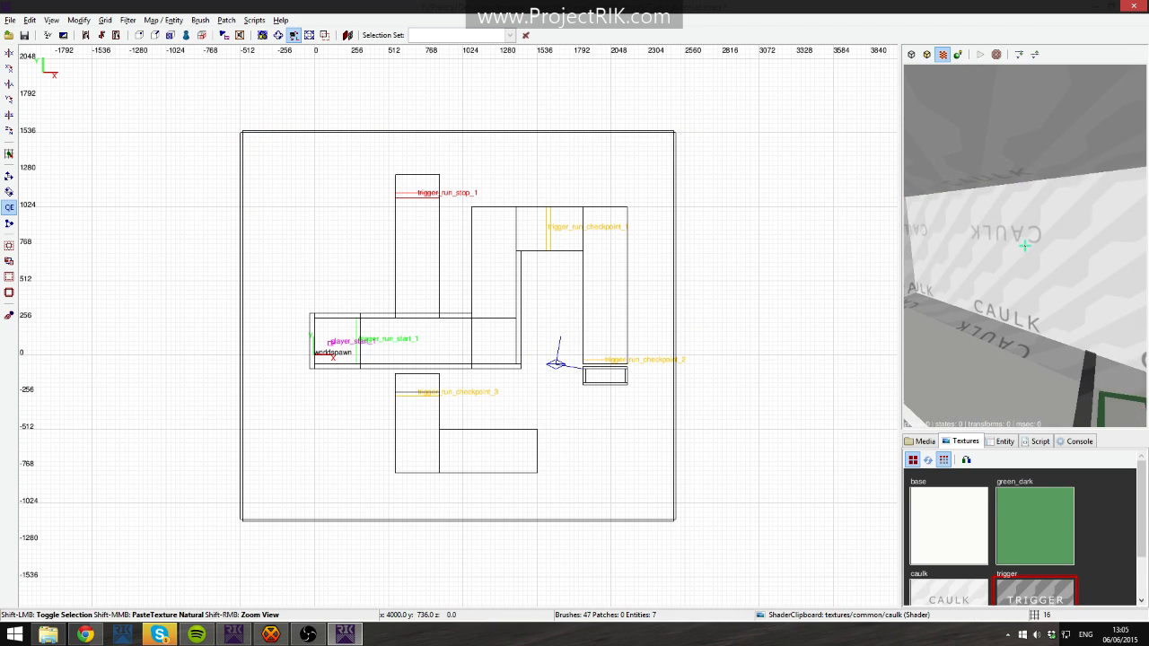
shift+click(1024, 245)
key(Escape)
shift+click(1024, 245)
key(Escape)
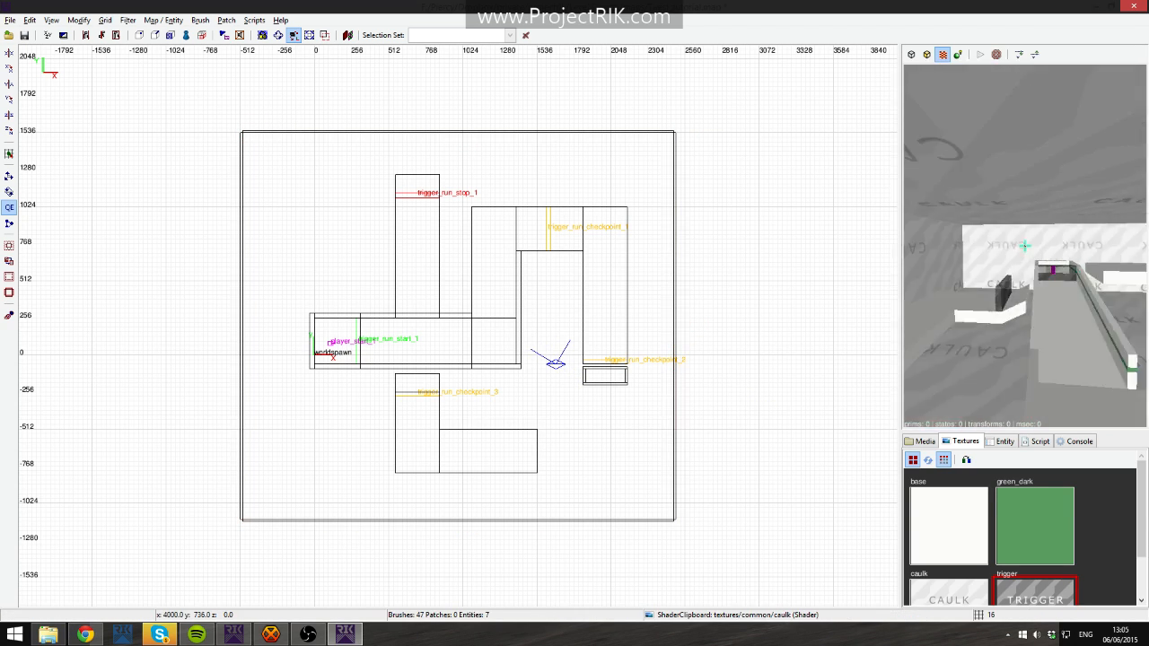
shift+click(1025, 245)
key(Escape)
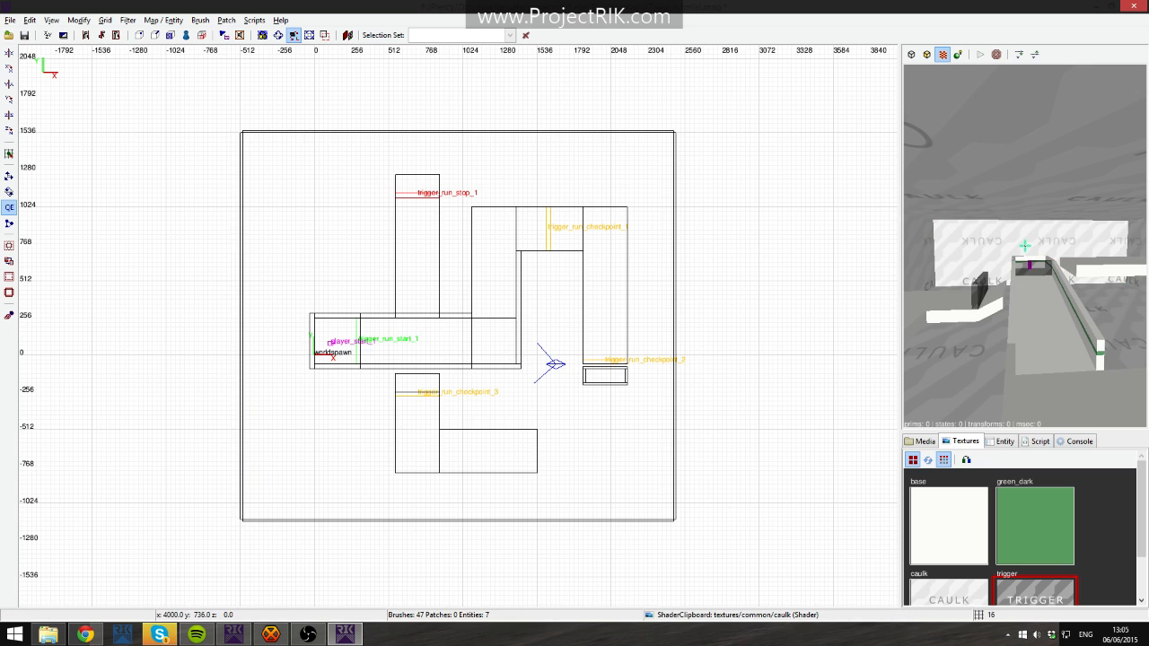
shift+click(1024, 245)
key(Escape)
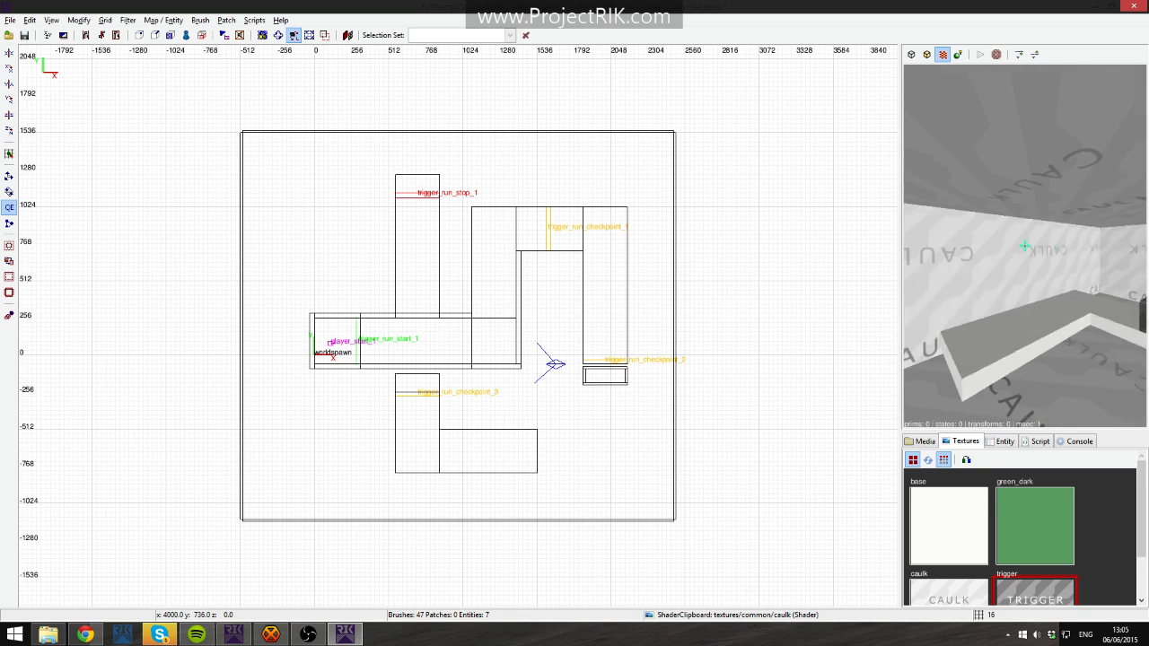
Apply the skyboxes/skies texture to all inner faces of the hollow room.
shift+click(1024, 245)
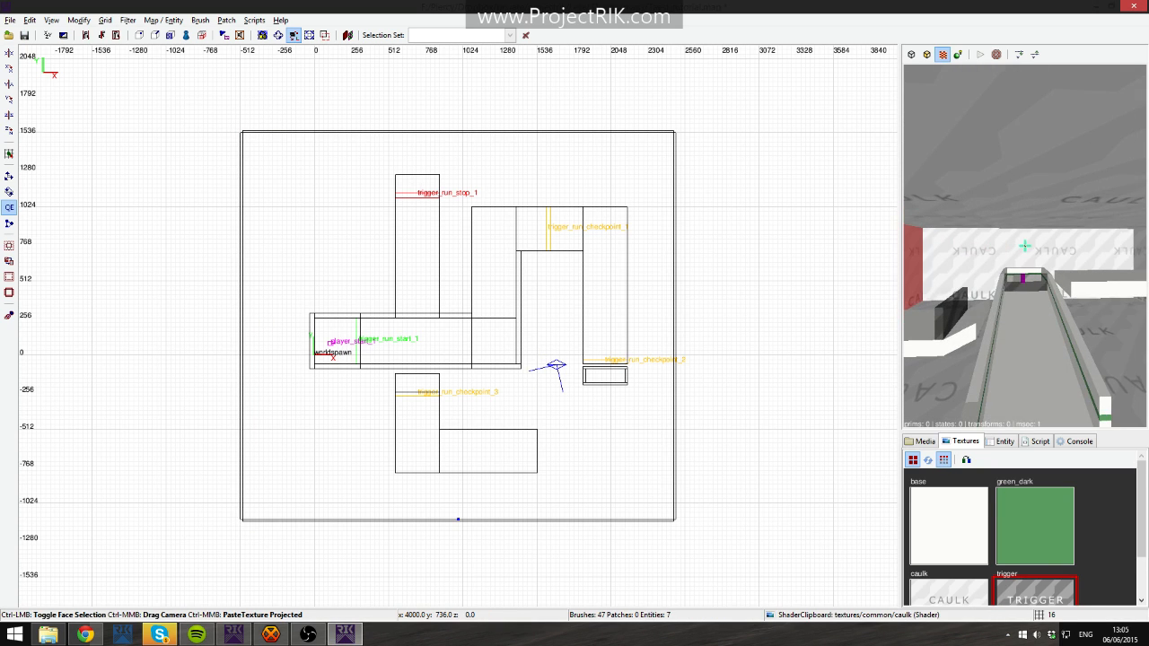
key(Up)
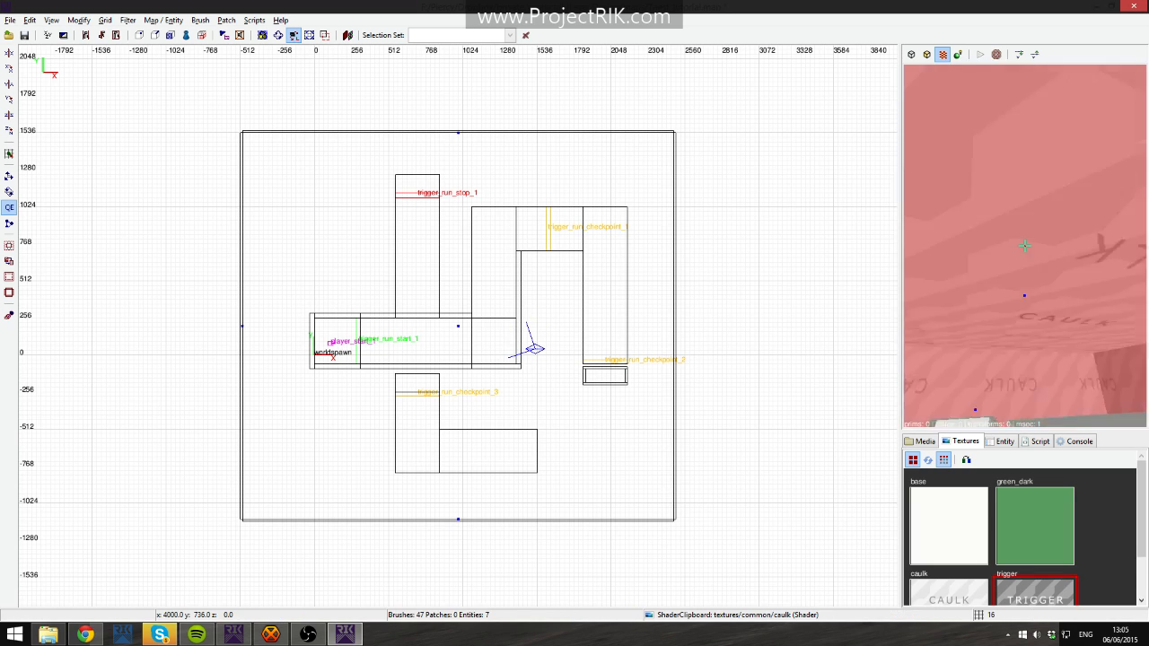
right_click(975, 244)
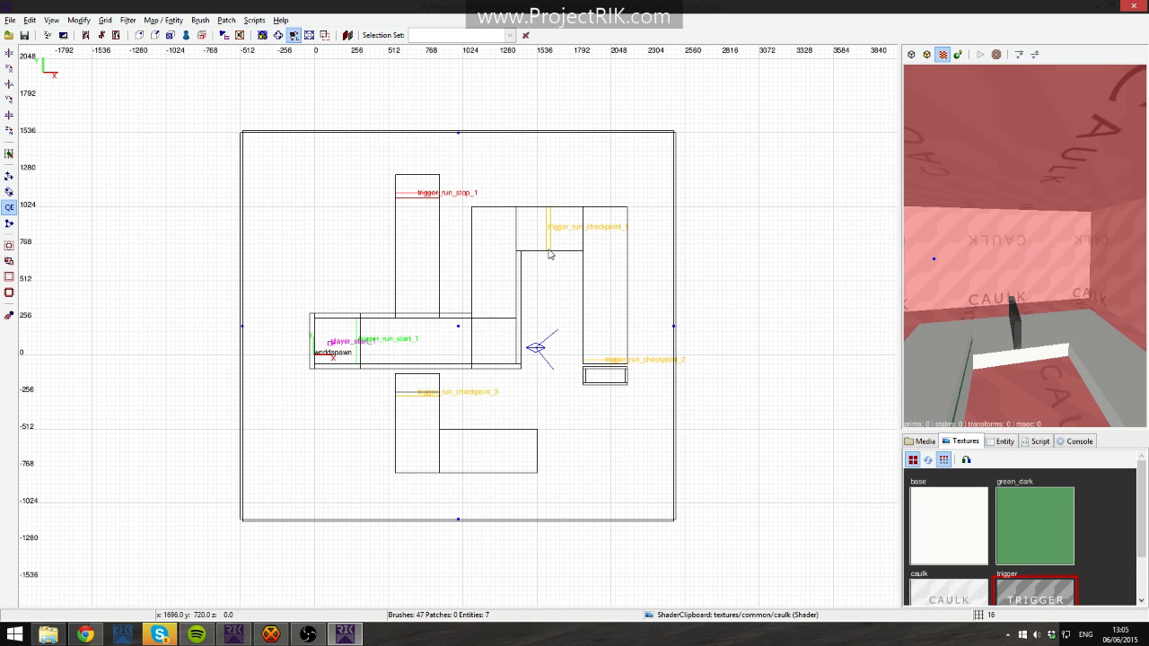
click(923, 441)
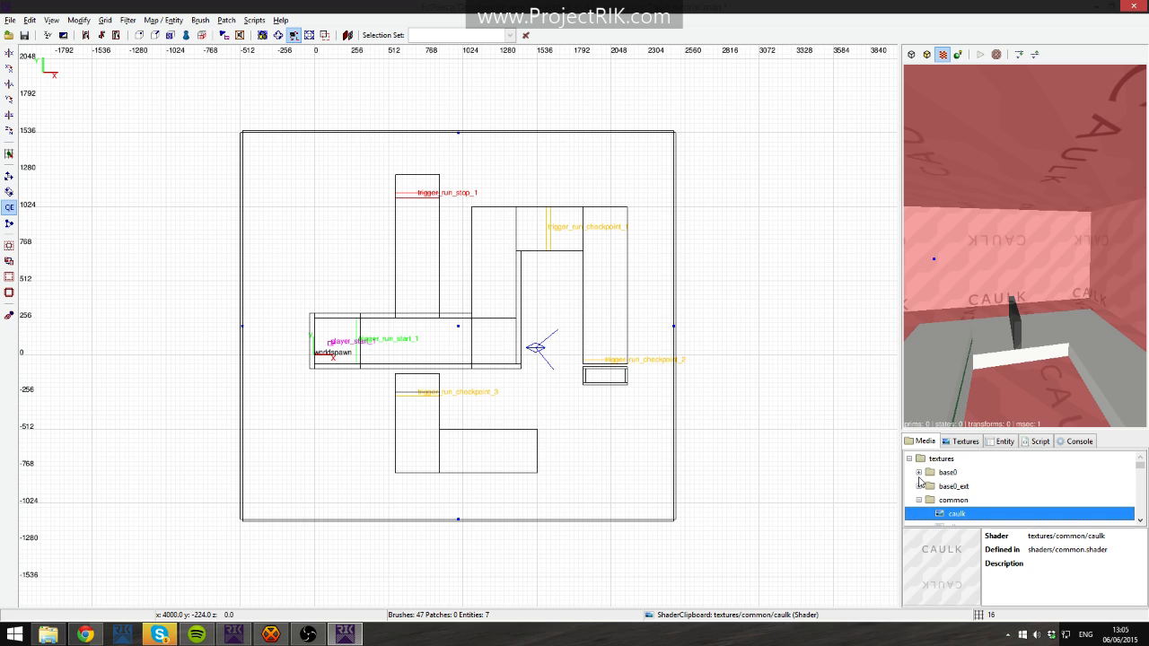
click(920, 501)
scroll(922, 501, down, 3)
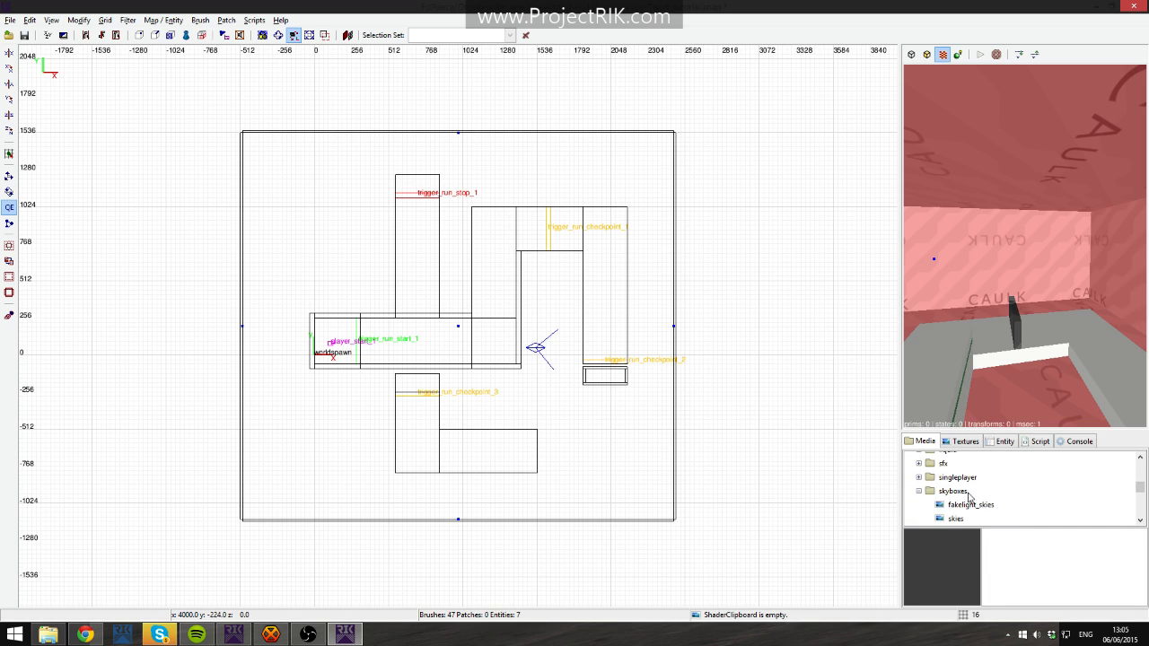
scroll(971, 501, down, 3)
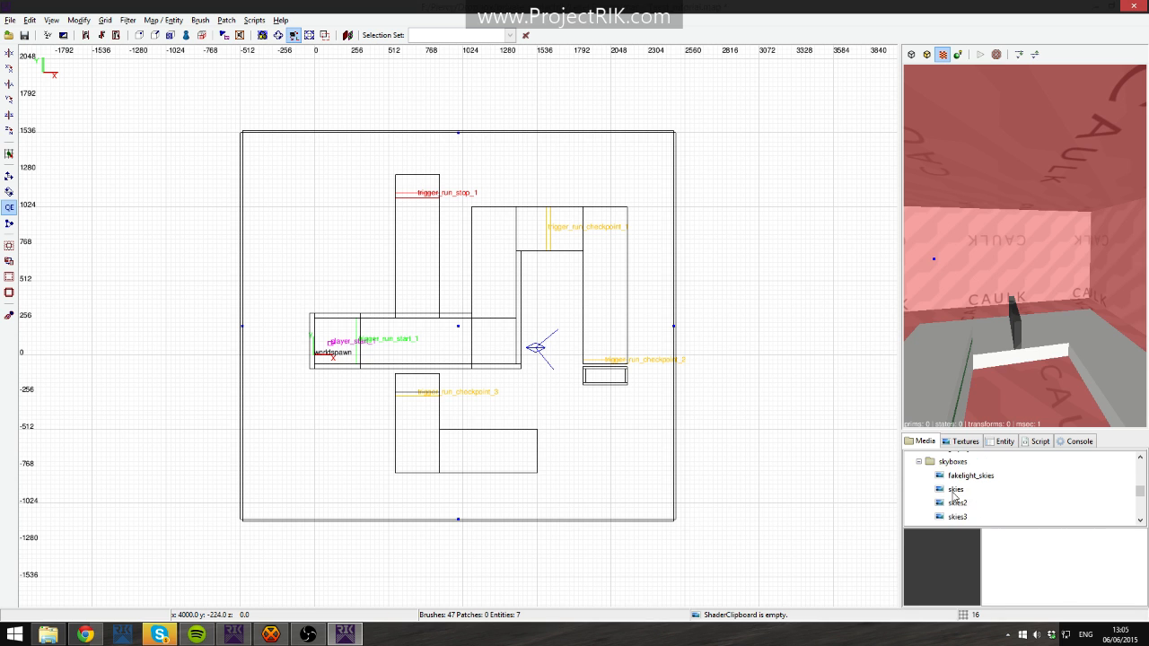
right_click(955, 497)
click(996, 509)
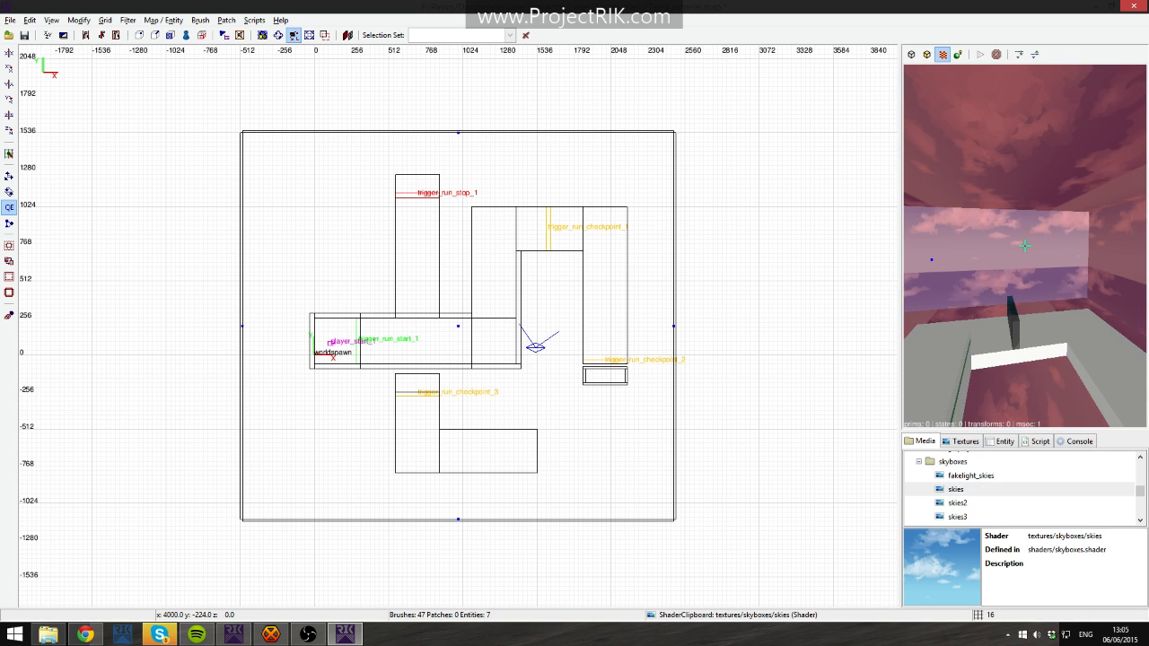
key(Escape)
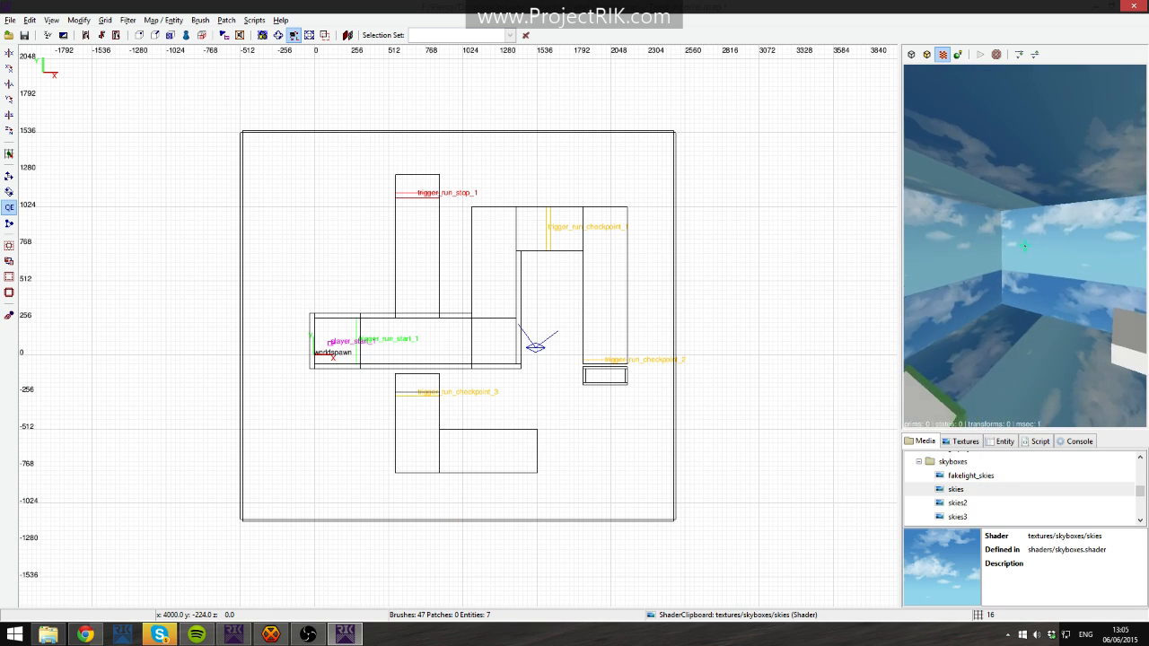
Examine the sky-textured room from outside and inside, comparing its inner faces with the caulk exterior.
key(Down)
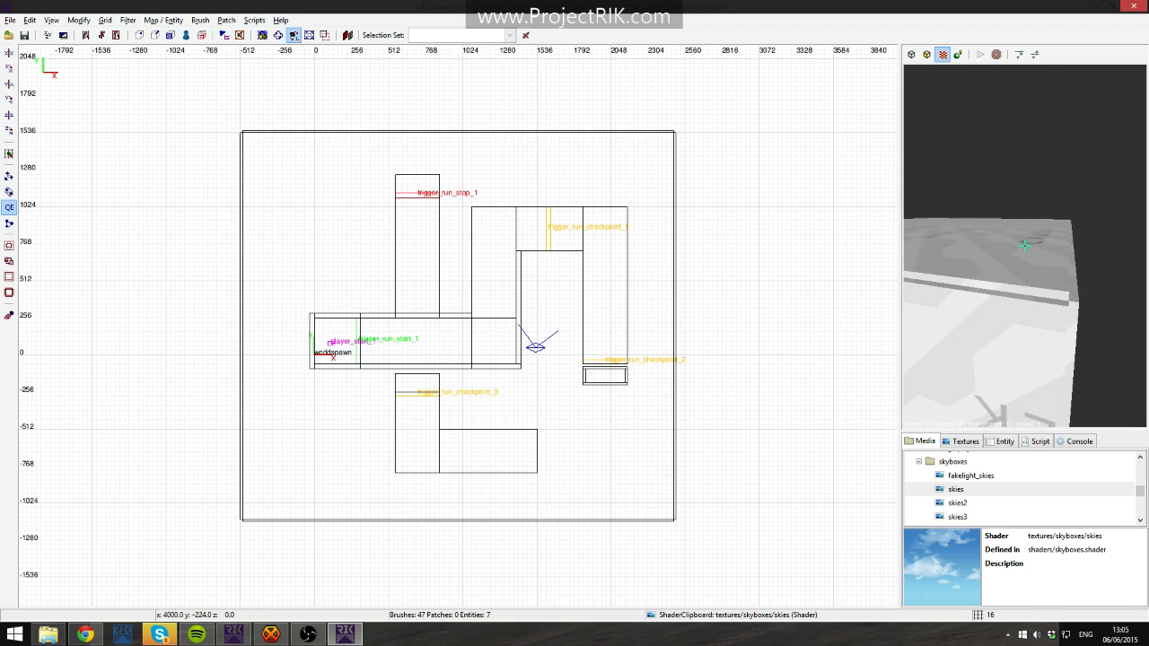
ctrl+click(1025, 245)
key(Escape)
key(Up)
ctrl+click(1025, 245)
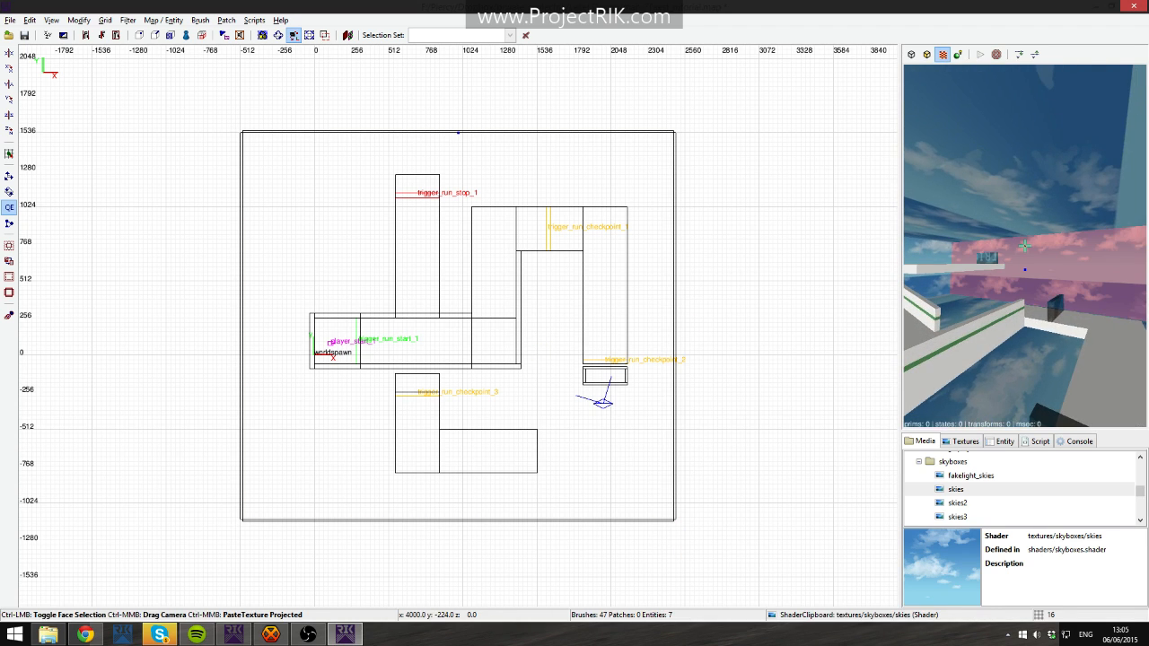
key(Up)
right_click(1025, 245)
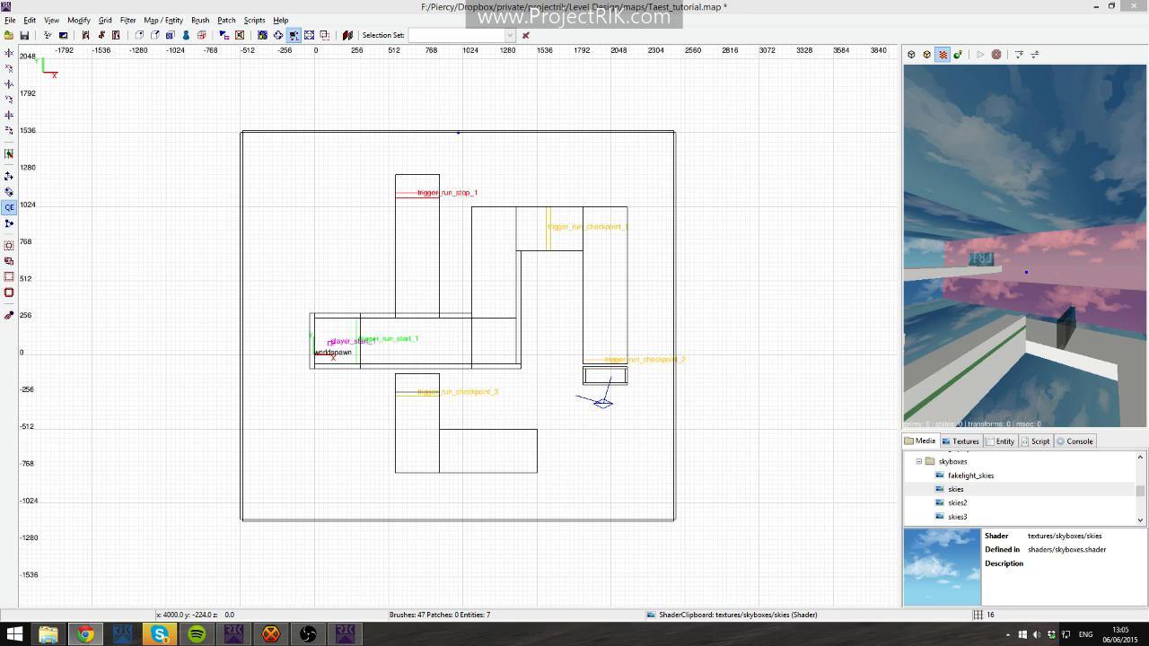
right_click(1106, 231)
key(Up)
key(Escape)
right_click(1106, 231)
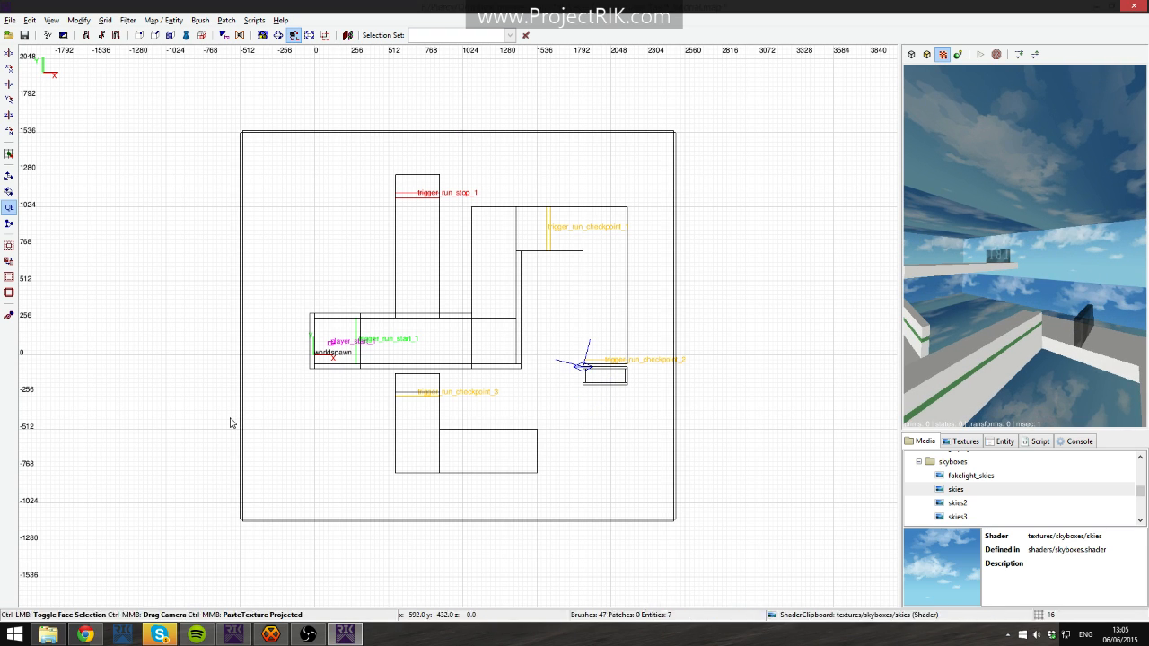
Save the map, switch to the Level Design launcher and run a Normal compile of Taest_tutorial.
click(249, 636)
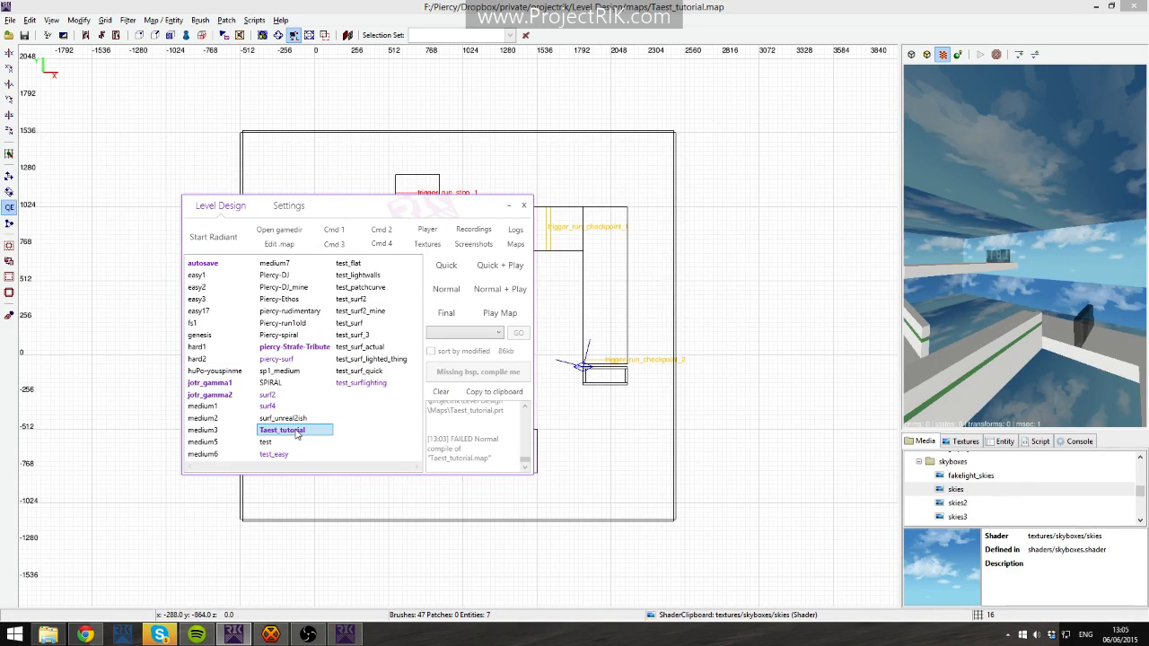
click(460, 295)
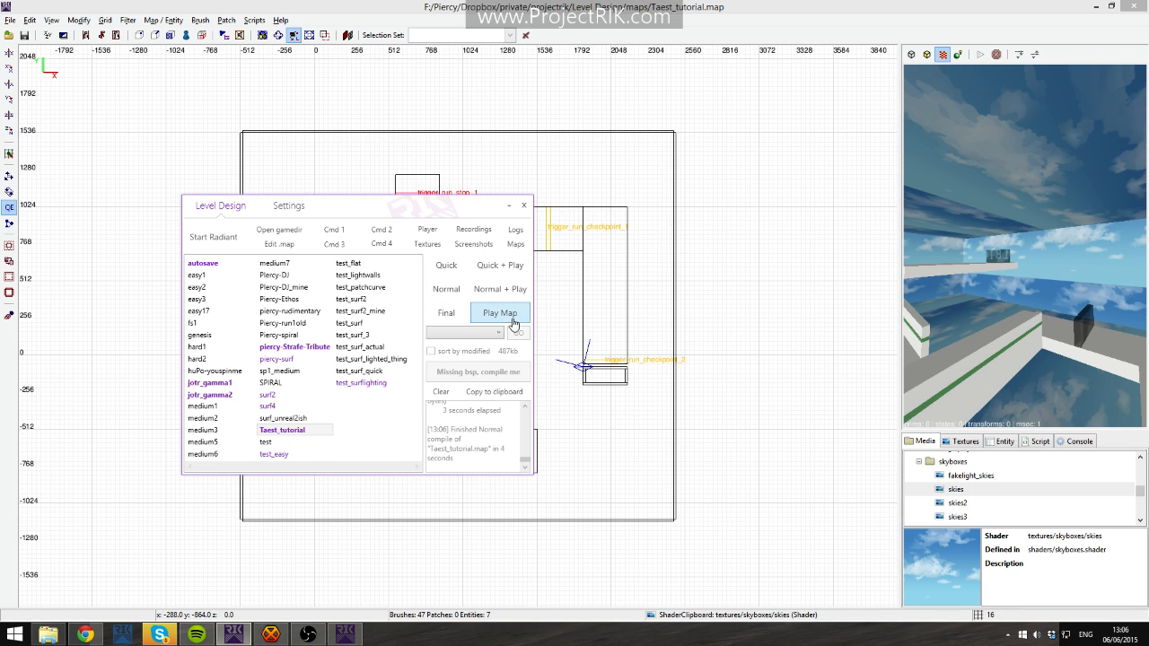
Launch the compiled Taest_tutorial map in the game and save a player position in the start area.
click(514, 321)
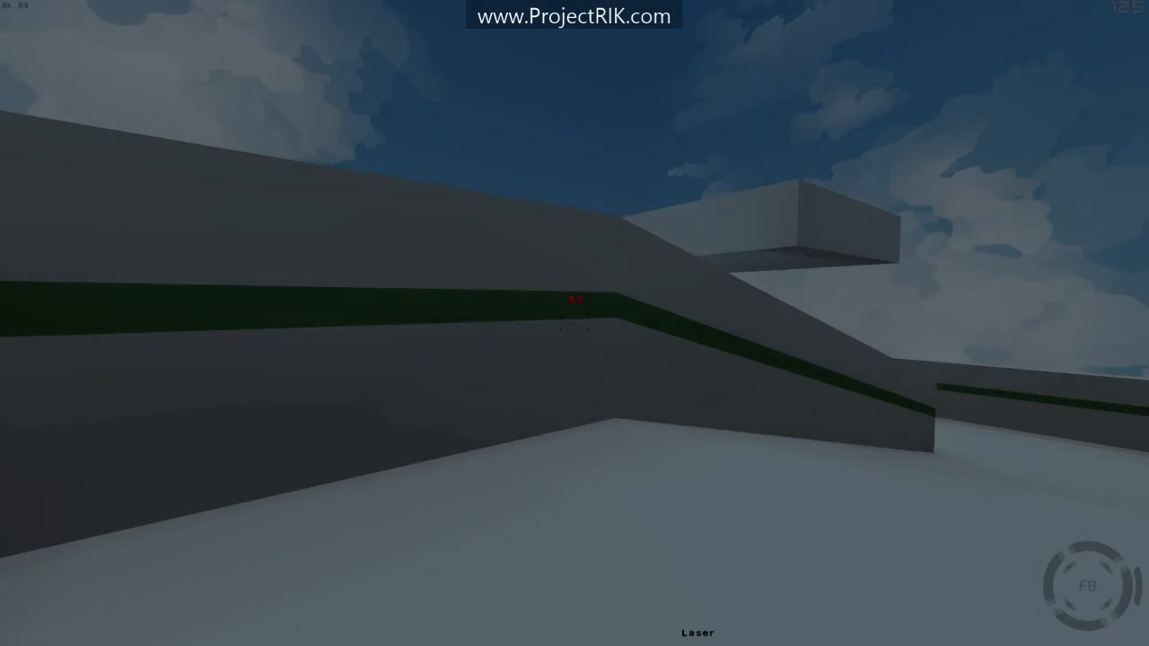
click(574, 323)
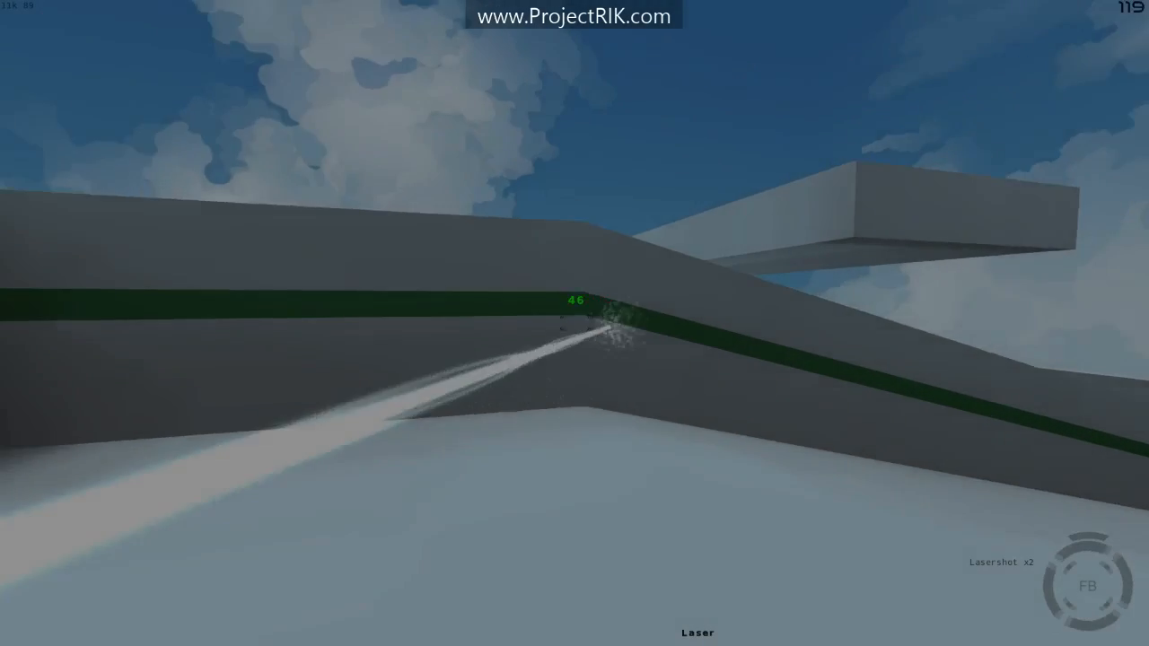
key(w)
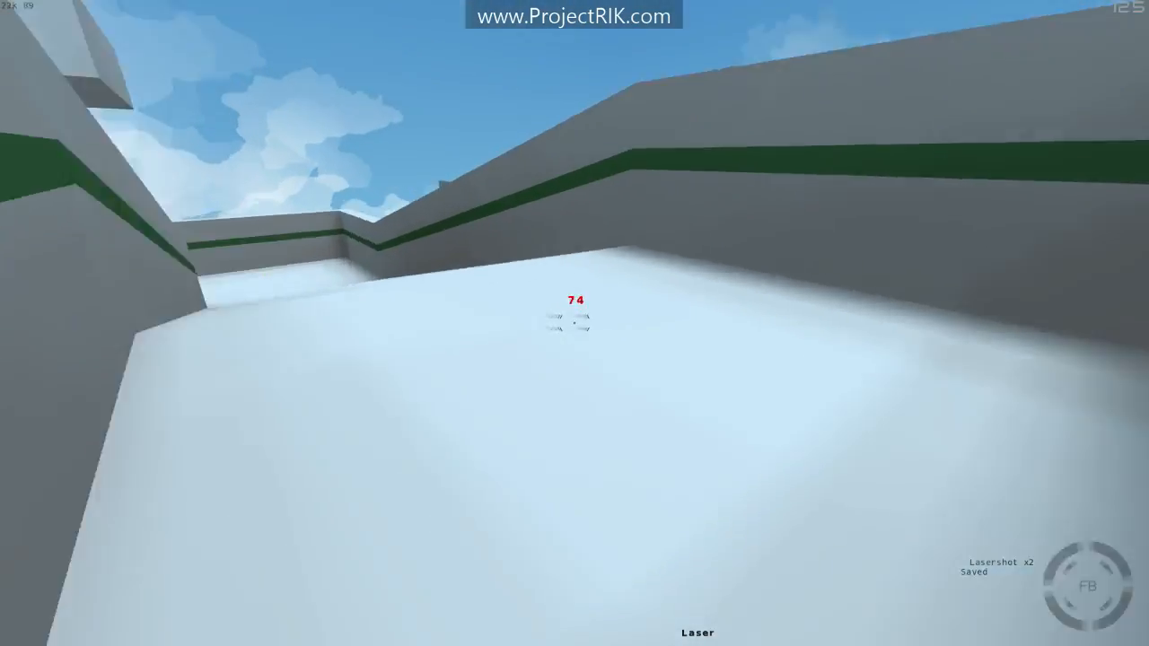
Test the course from the start trigger through the second checkpoint and reload the saved start position.
key(space)
key(space)
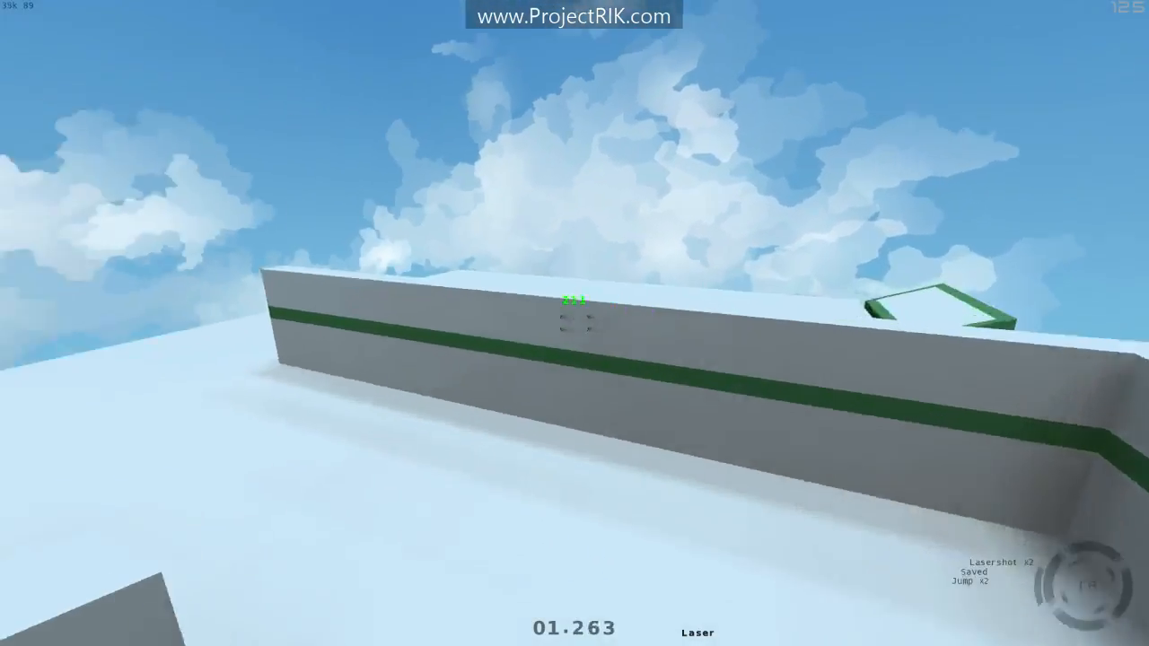
key(space)
key(space)
key(space)
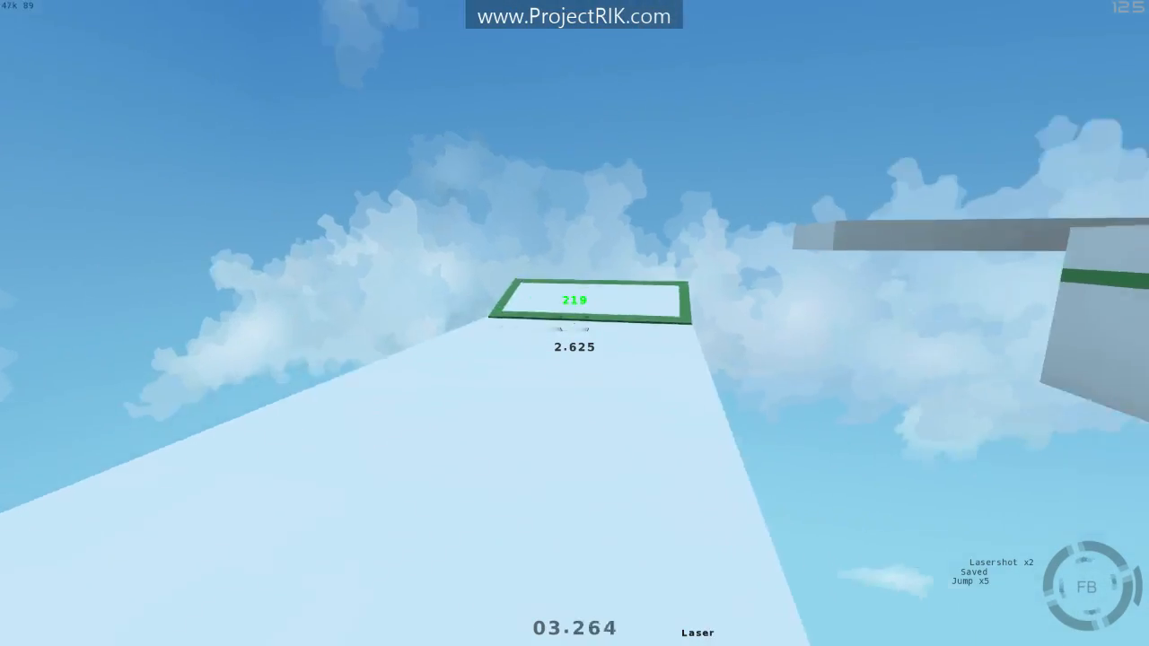
key(space)
key(space)
key(r)
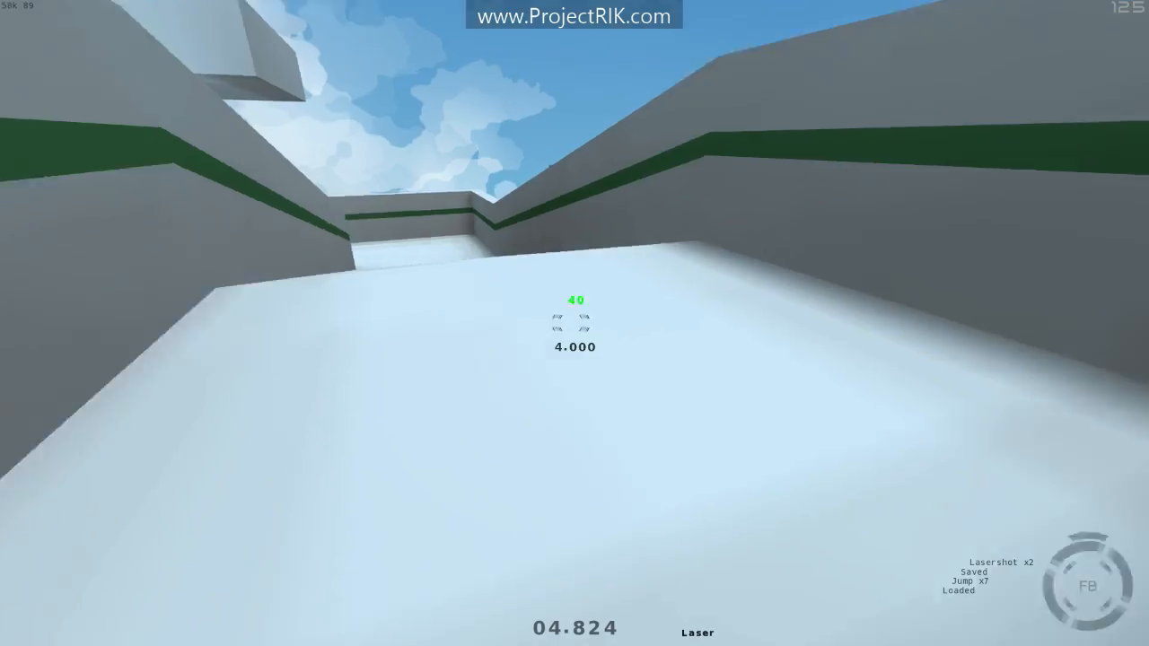
Play a complete timed run through all checkpoints to the stop trigger and return to the saved position.
key(space)
key(space)
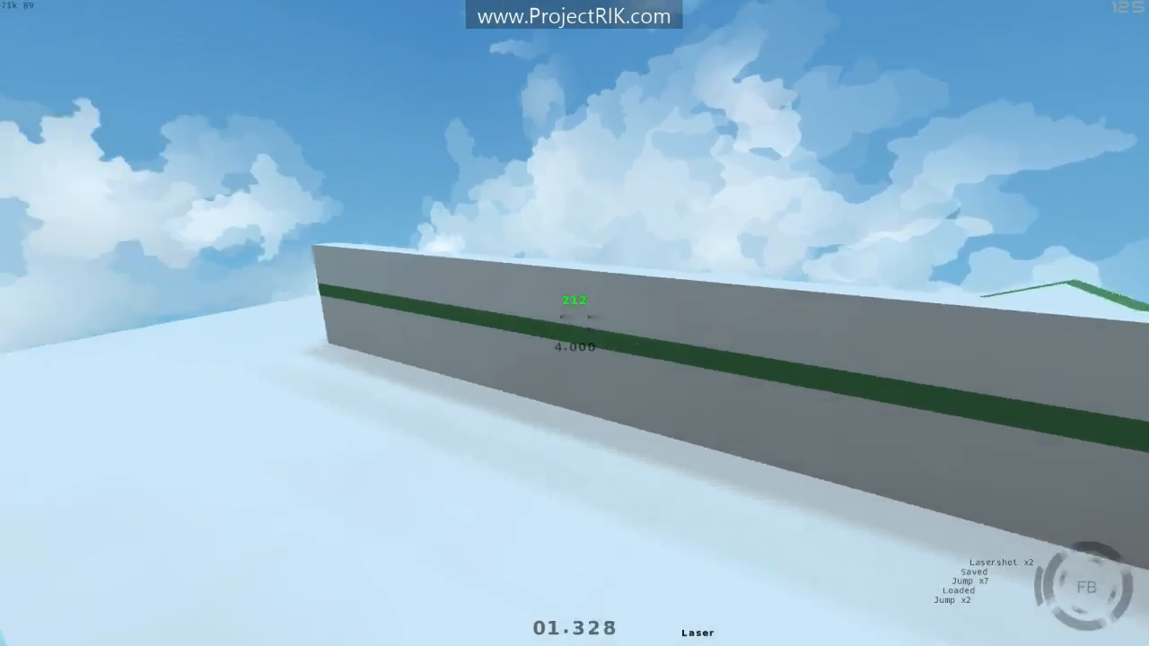
key(space)
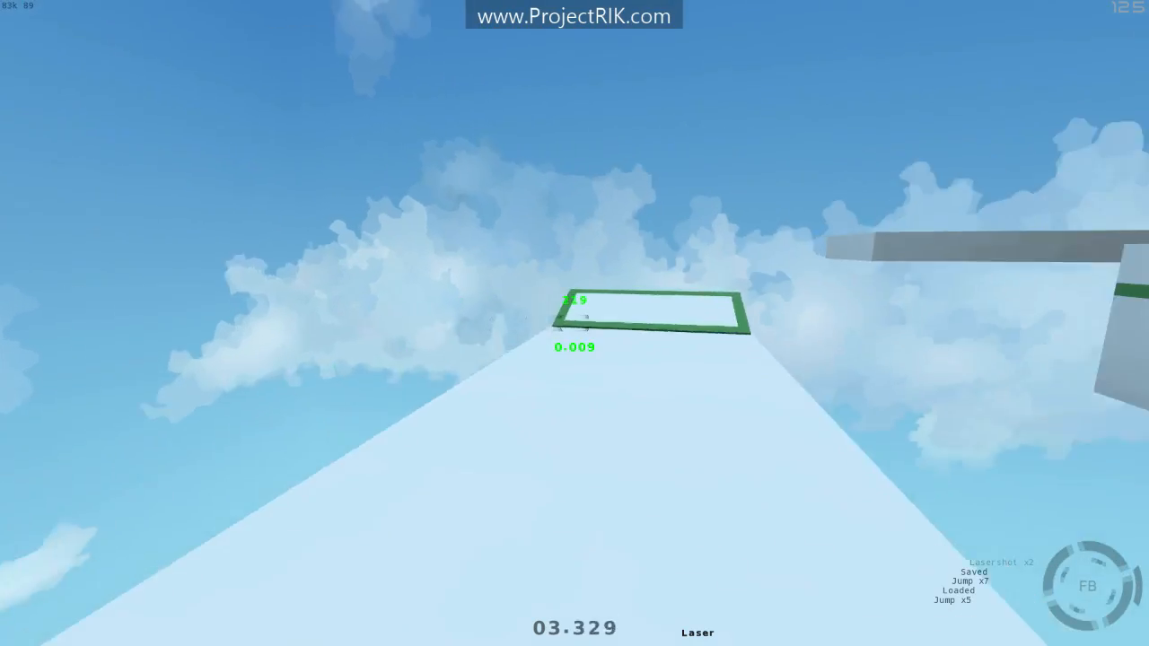
key(space)
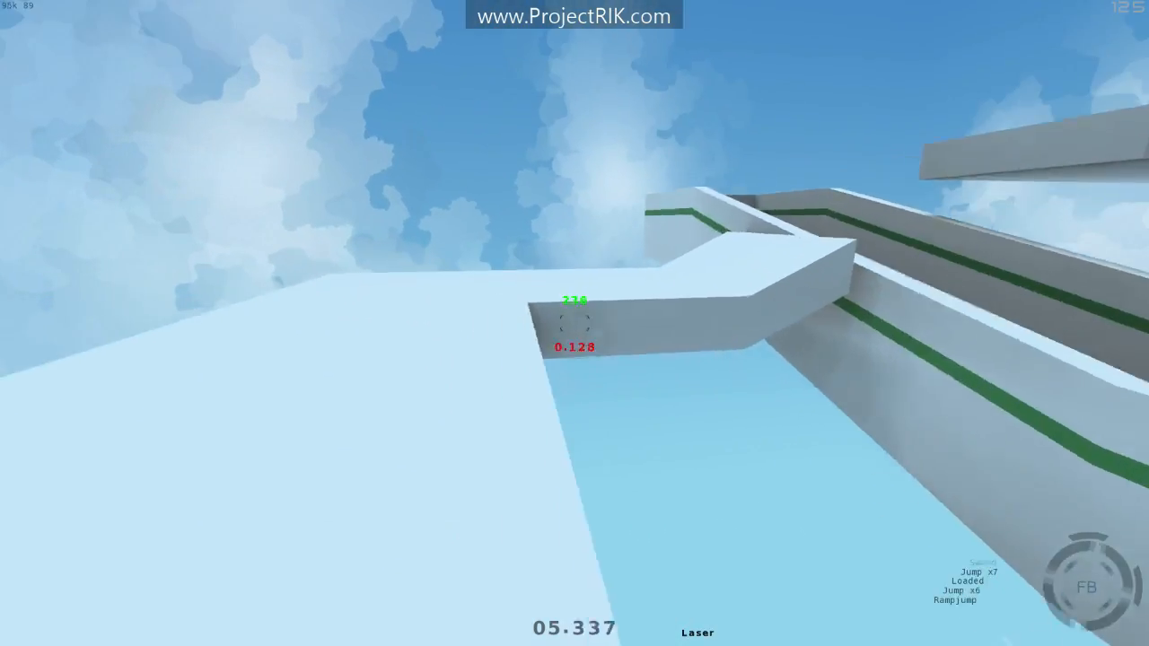
key(space)
key(space)
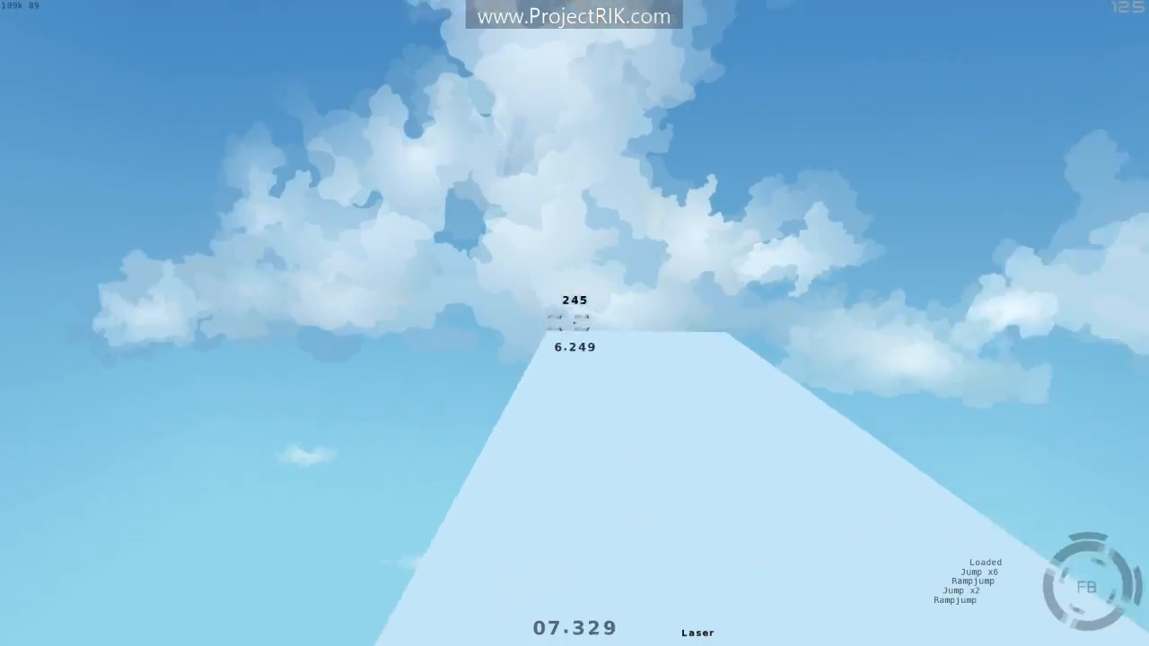
key(r)
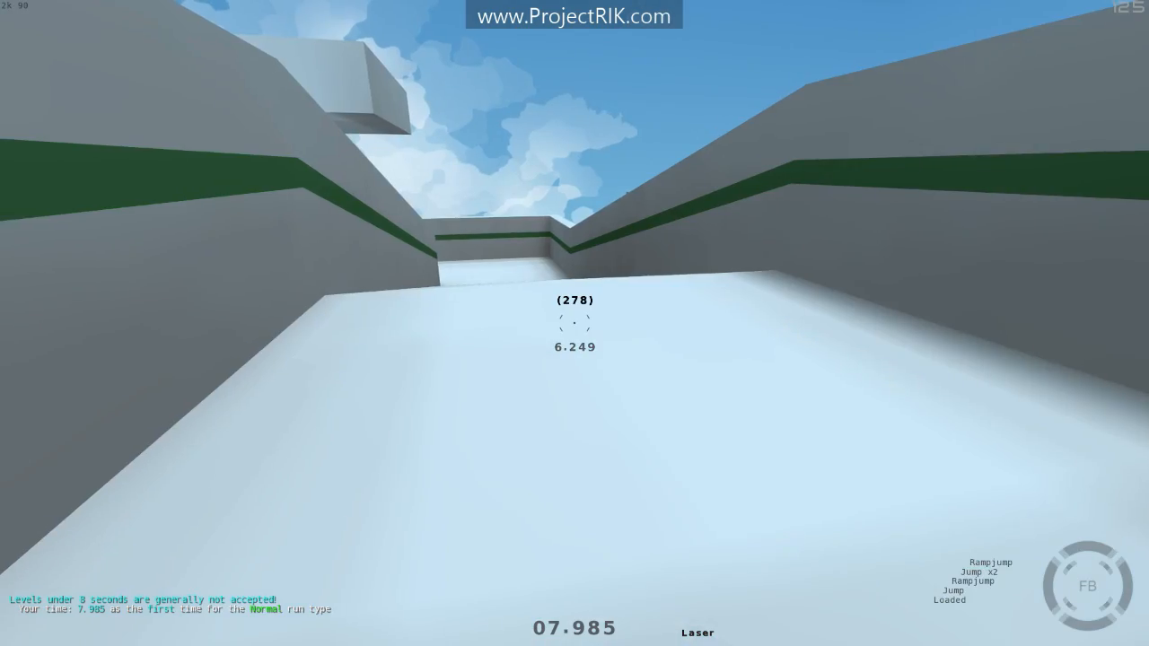
Jump through the whole course once more to check the level under the sky, and leave the game for the map editor.
key(space)
key(space)
key(space)
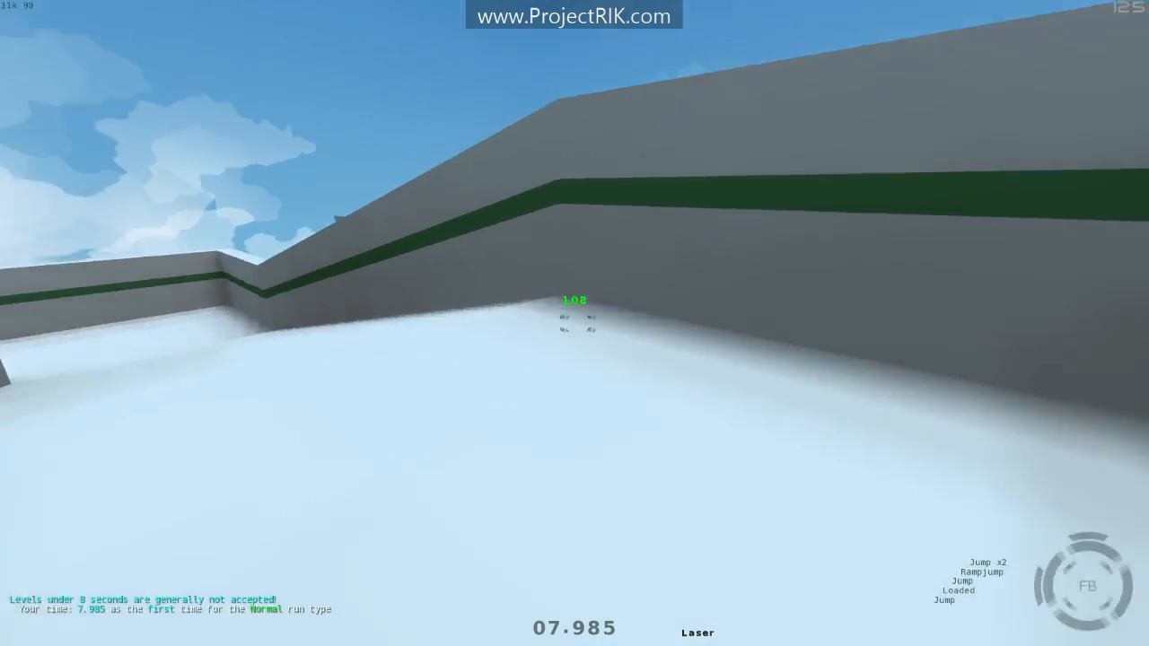
key(space)
key(space)
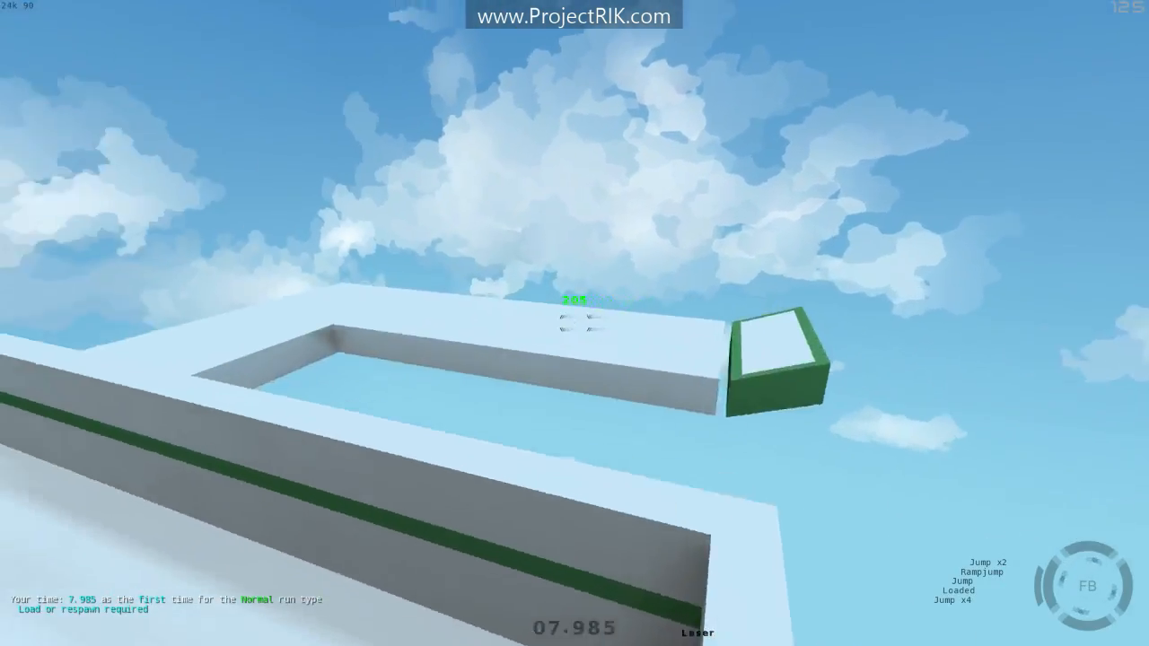
key(space)
key(space)
key(space)
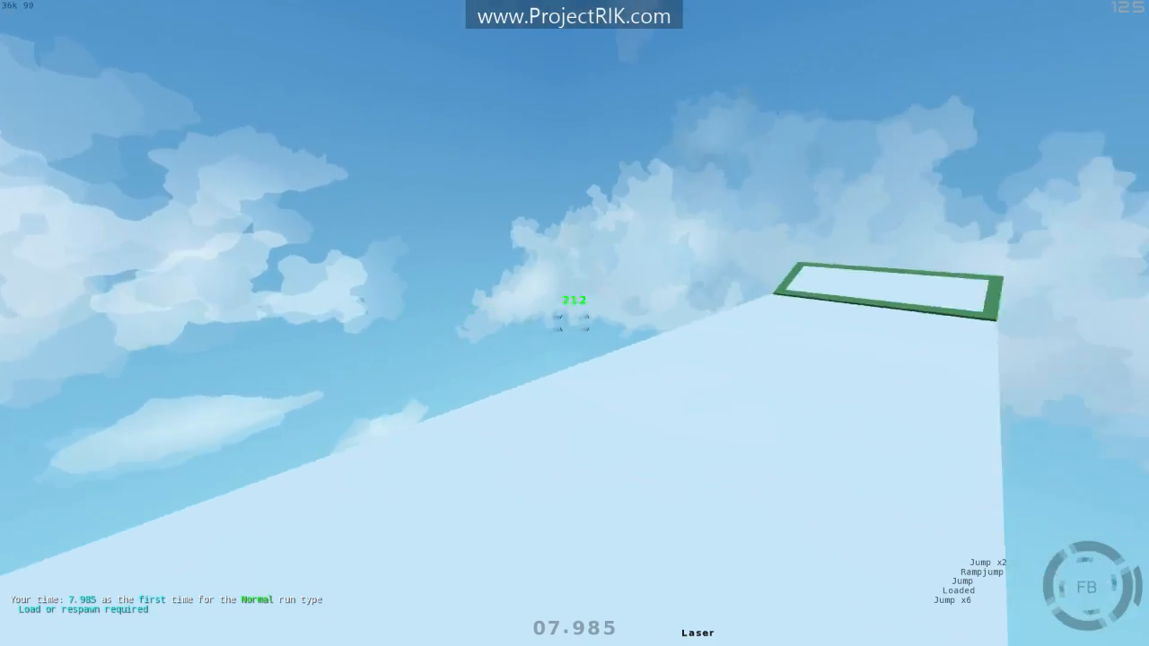
key(space)
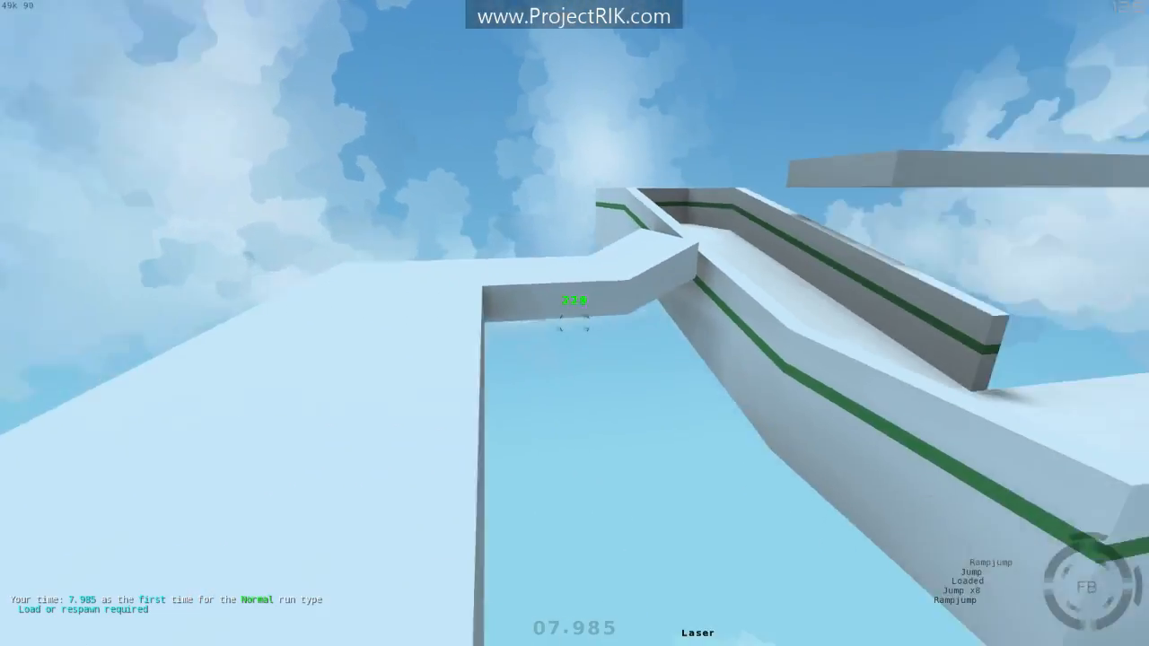
key(space)
key(space)
key(space)
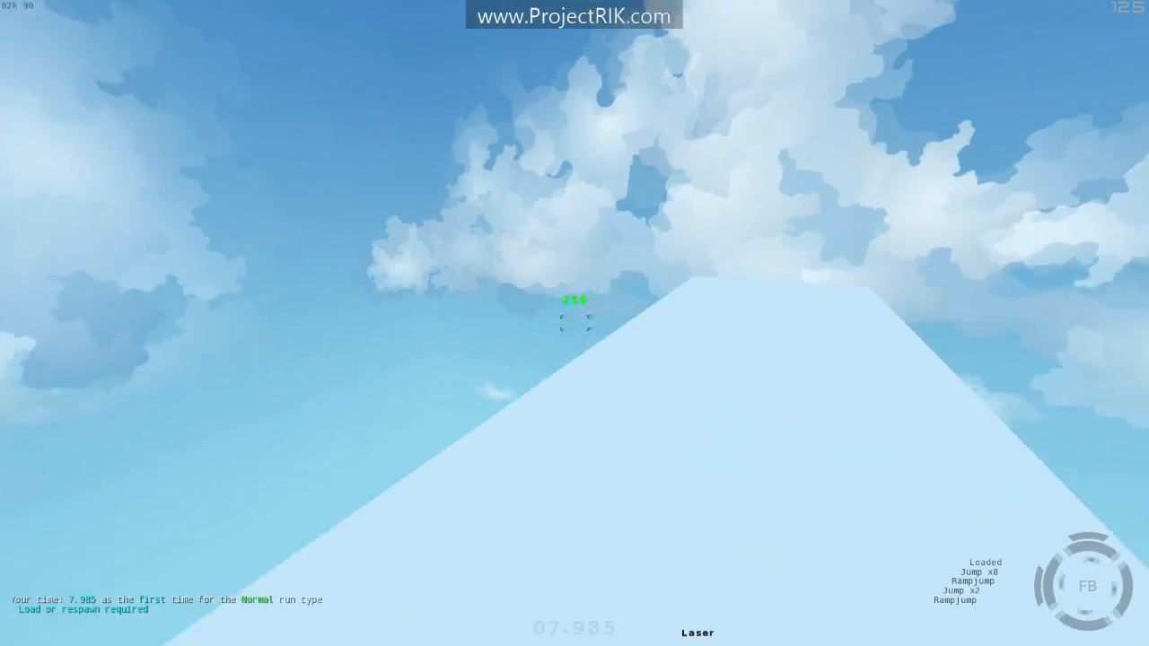
key(space)
key(r)
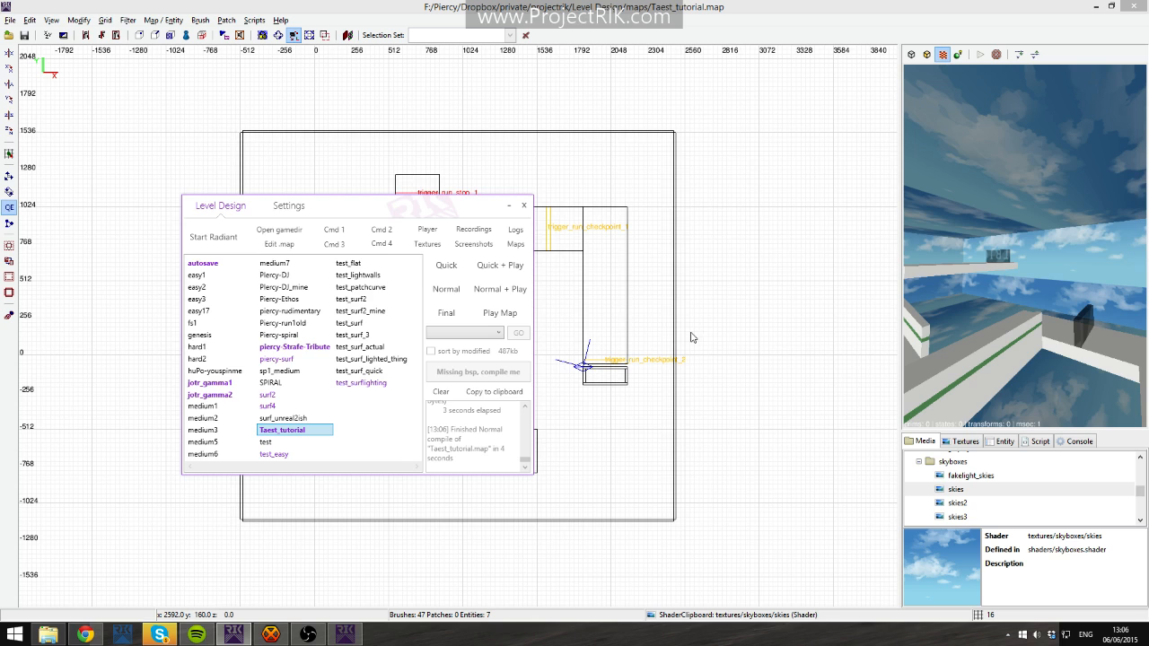
Clear the launcher from the map editor and select all walls, the floor and the ceiling of the sky-textured room.
drag(439, 213, 1148, 213)
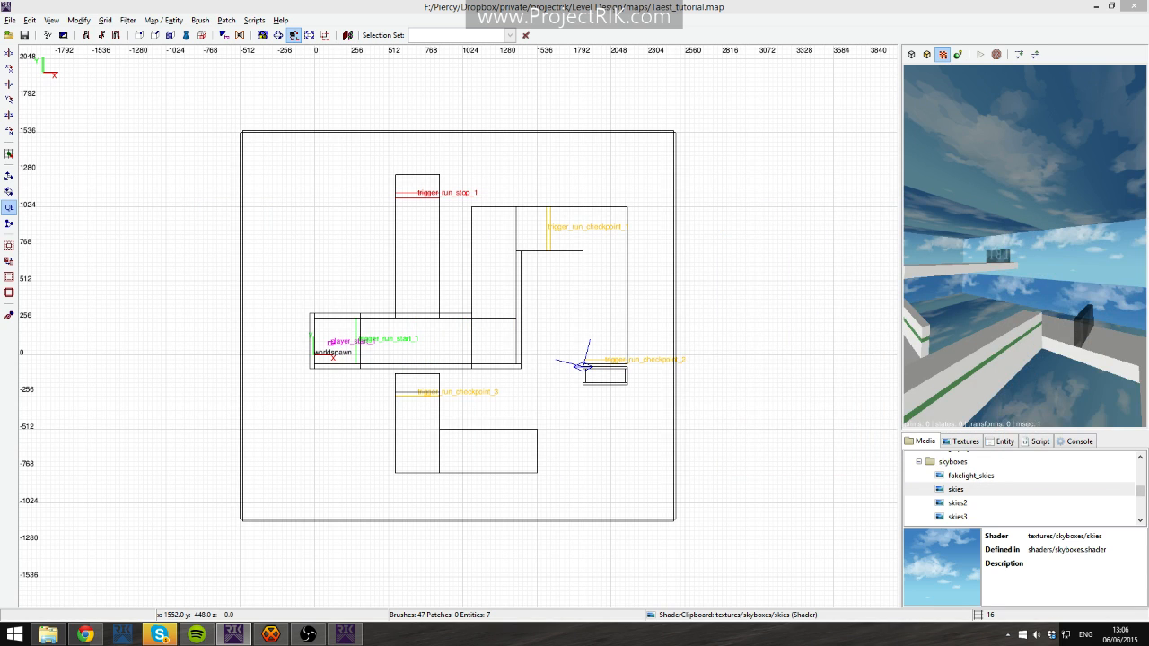
drag(0, 171, 0, 170)
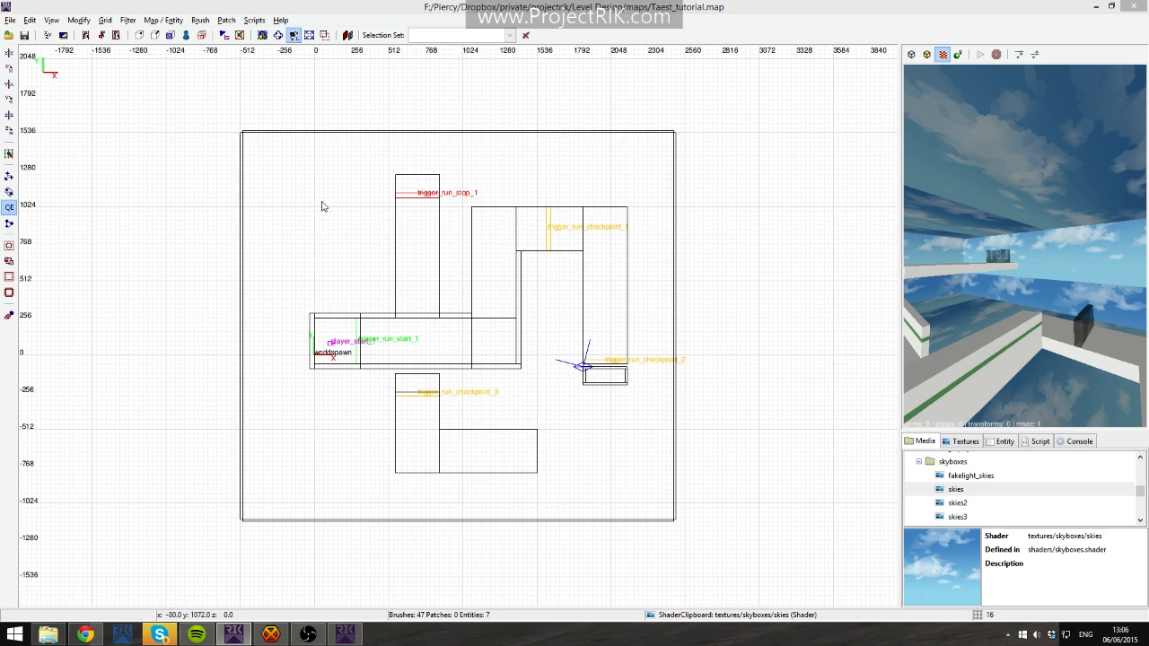
right_click(997, 225)
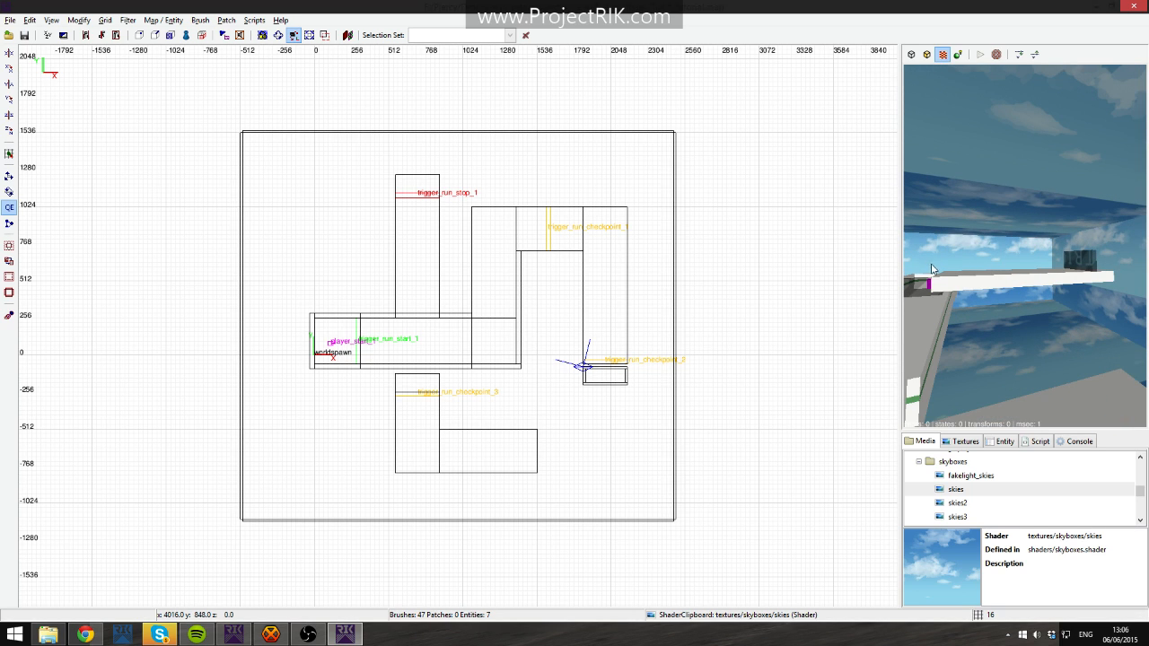
shift+click(1029, 353)
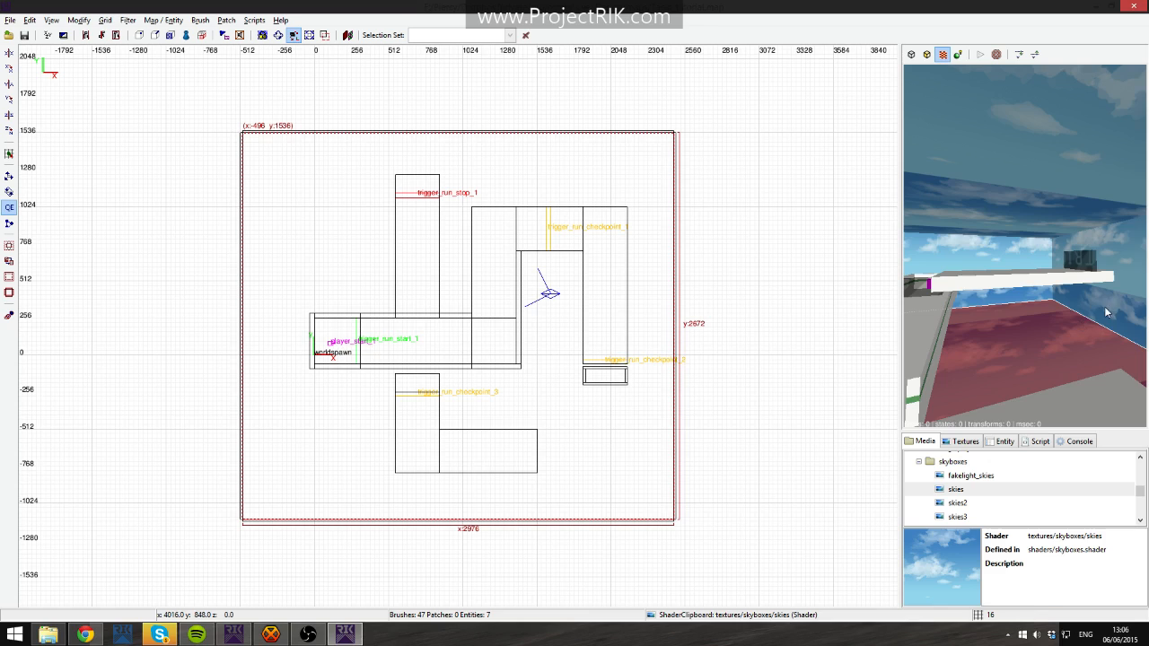
shift+click(1113, 311)
key(Escape)
shift+click(1049, 331)
shift+click(1120, 255)
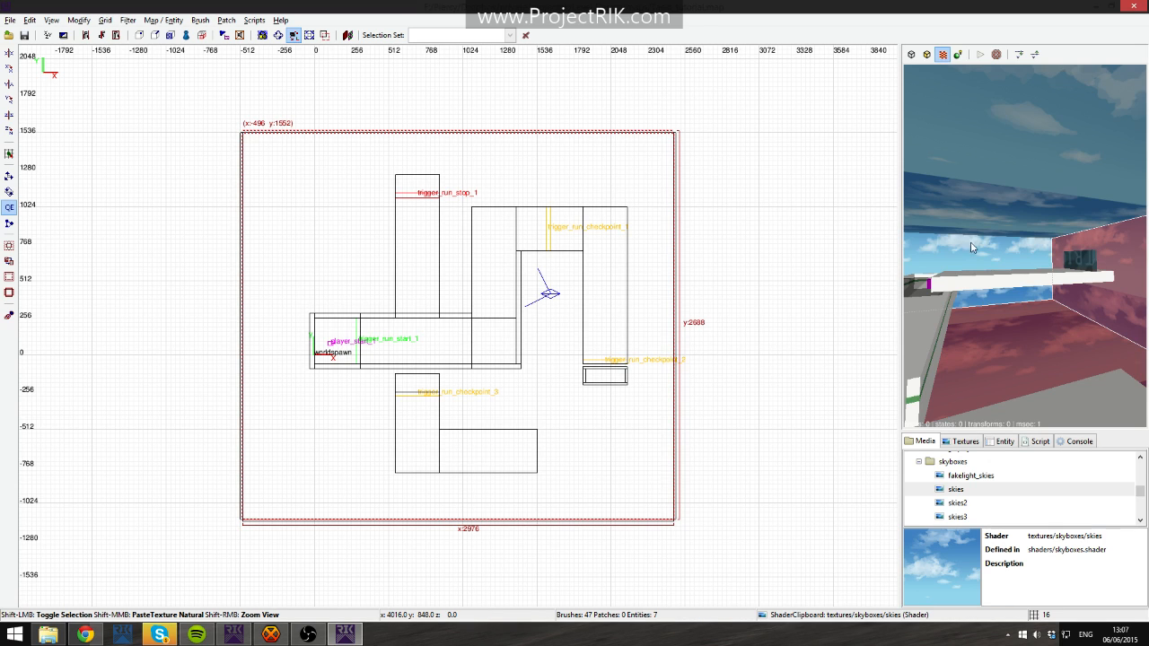
shift+click(973, 247)
shift+click(963, 197)
right_click(963, 198)
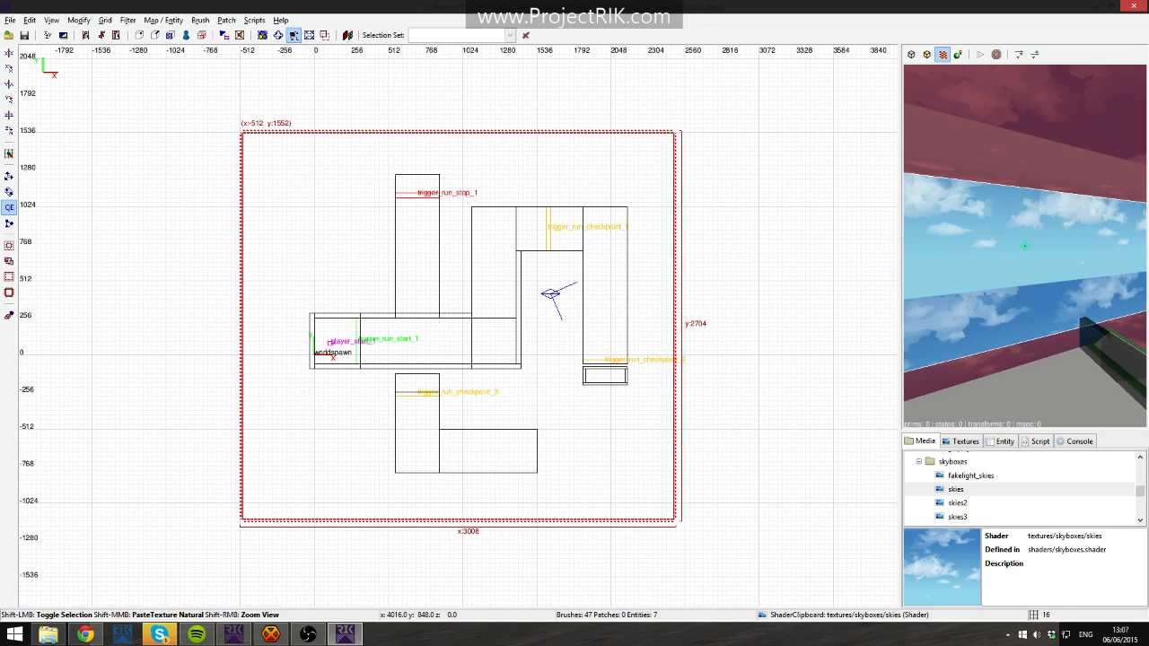
right_click(980, 237)
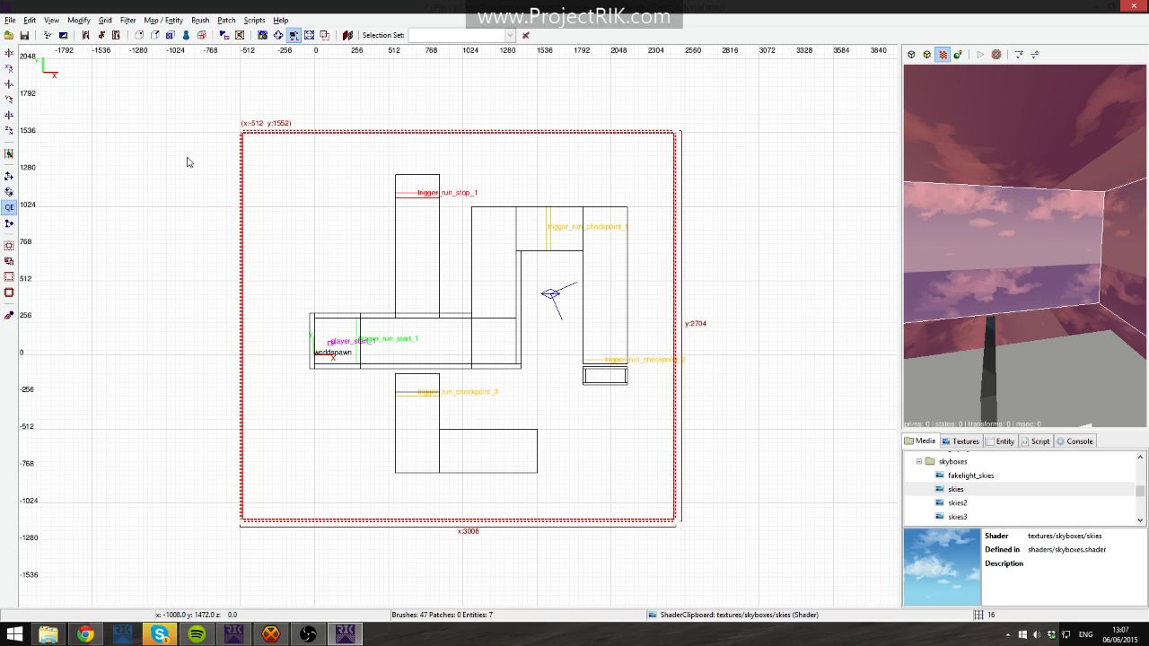
Create a new layer named Skybox from the selected room brushes.
right_click(302, 237)
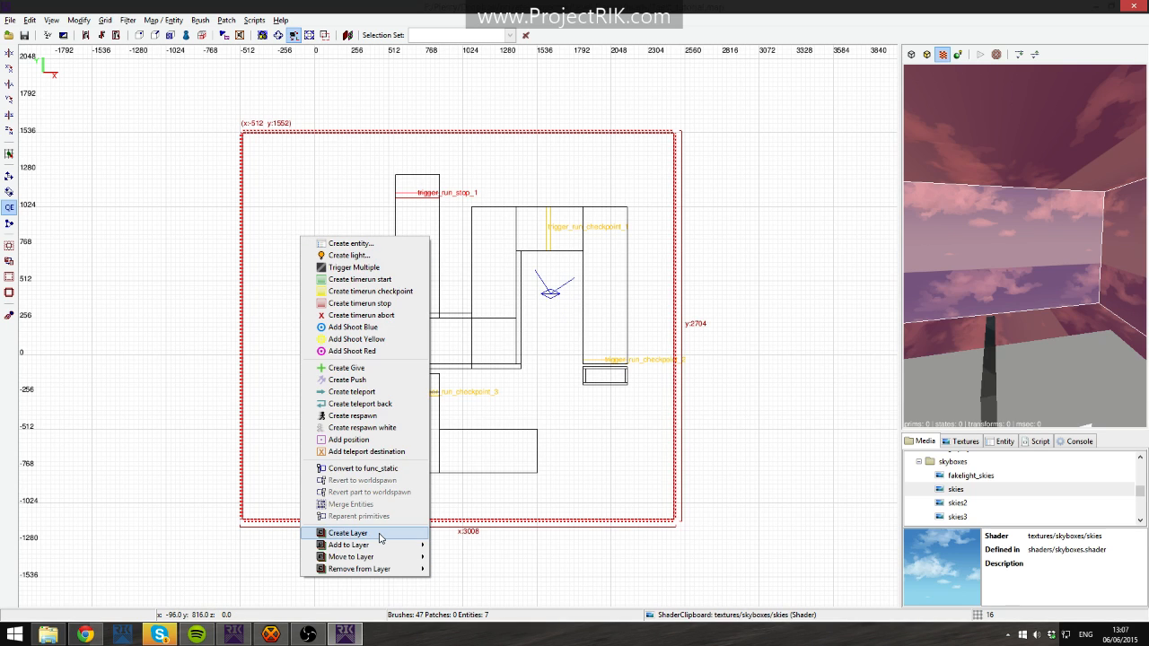
click(380, 536)
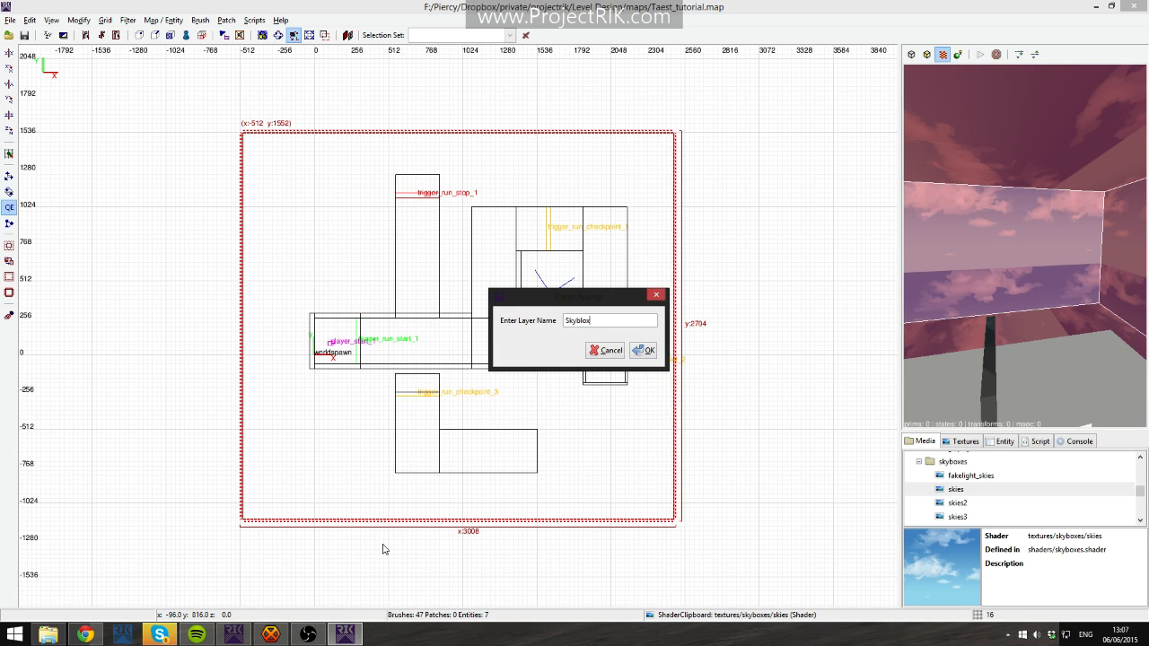
key(Return)
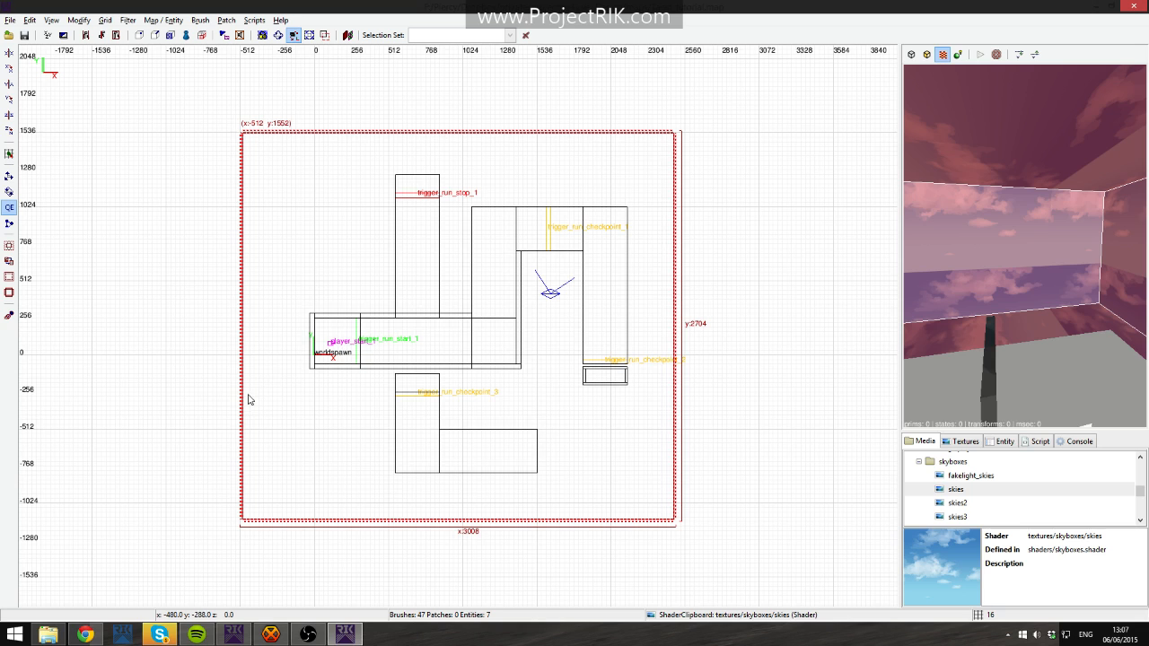
Remove the selected room brushes from the Default layer.
right_click(317, 238)
mouse_move(395, 549)
right_click(1090, 295)
right_click(1091, 294)
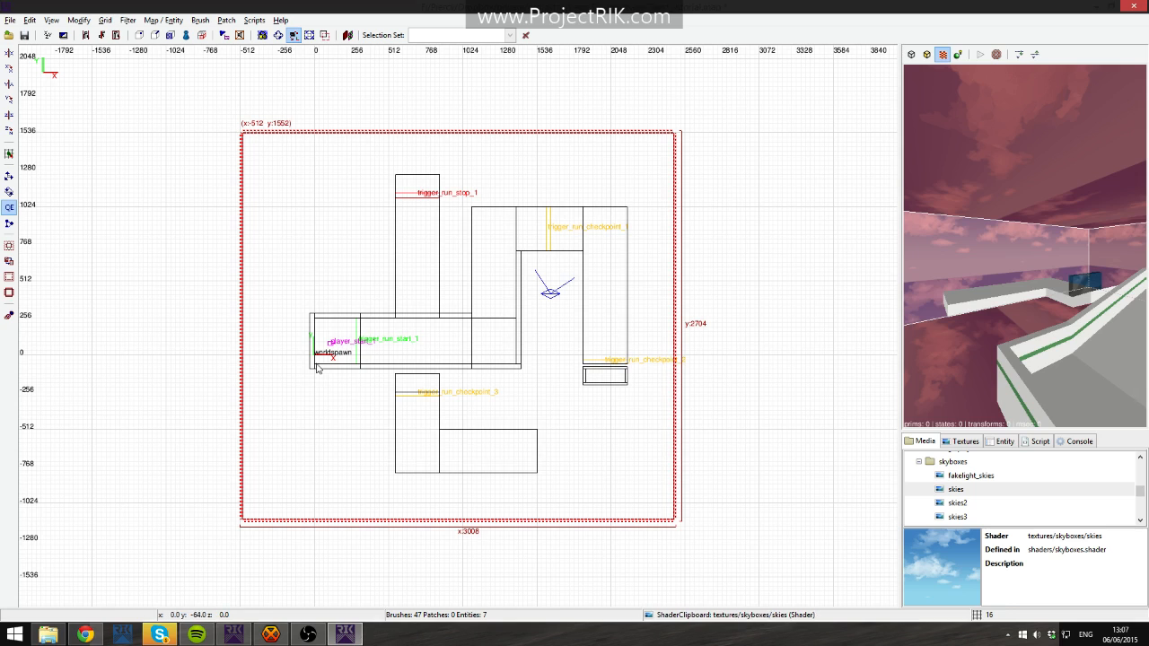
right_click(435, 393)
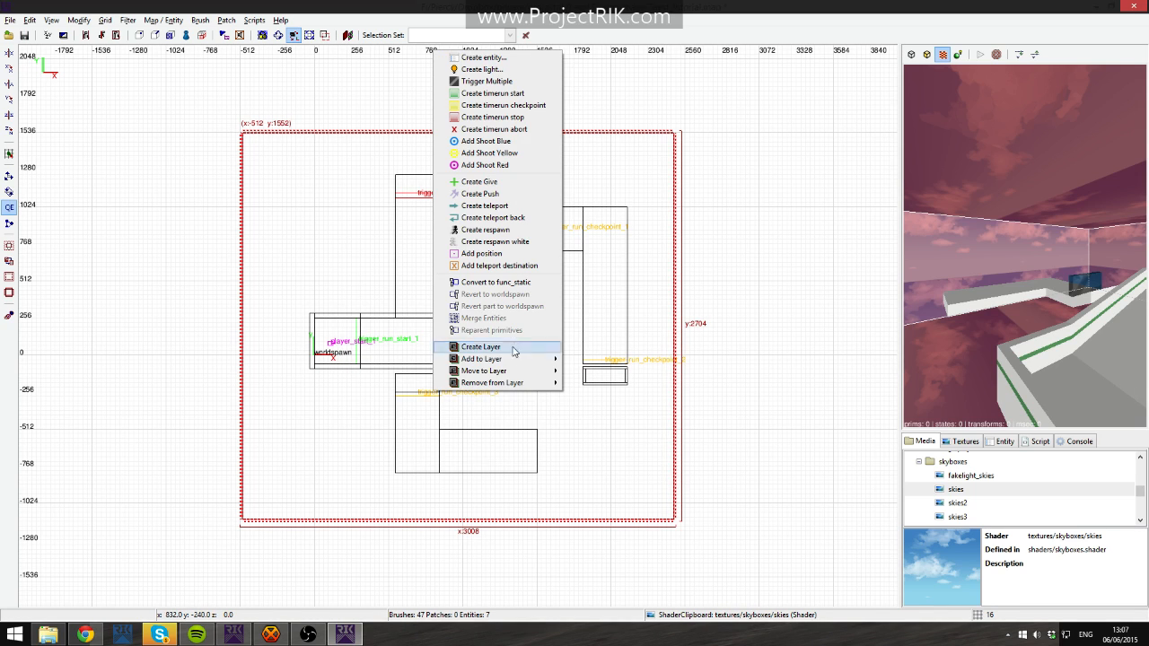
mouse_move(511, 383)
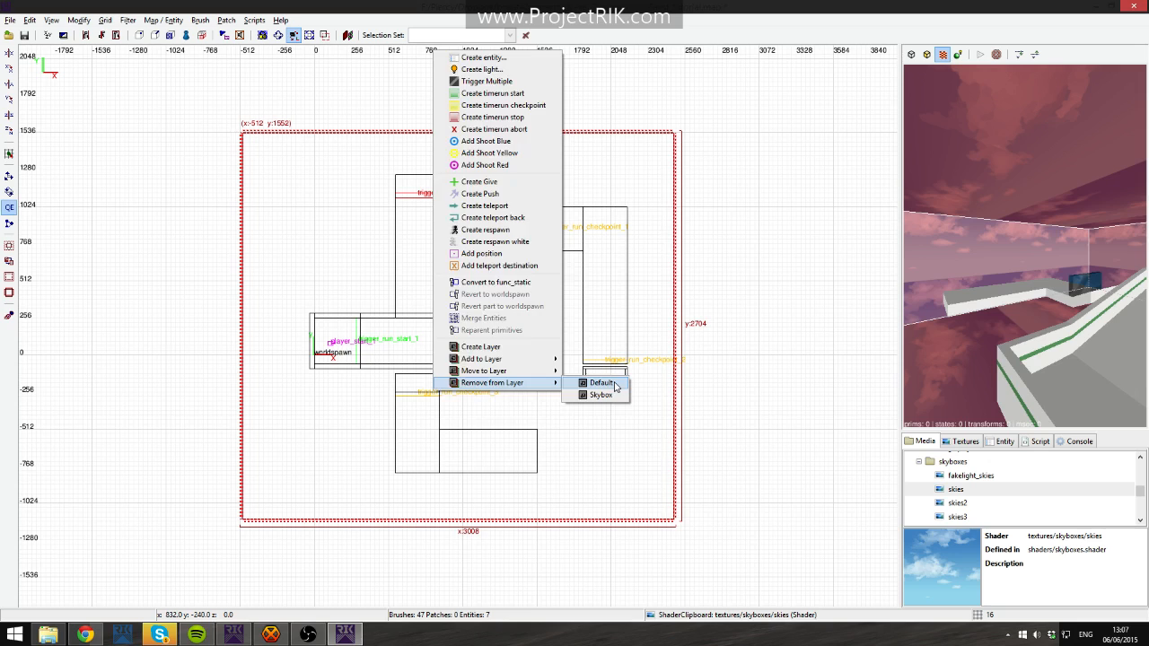
click(599, 383)
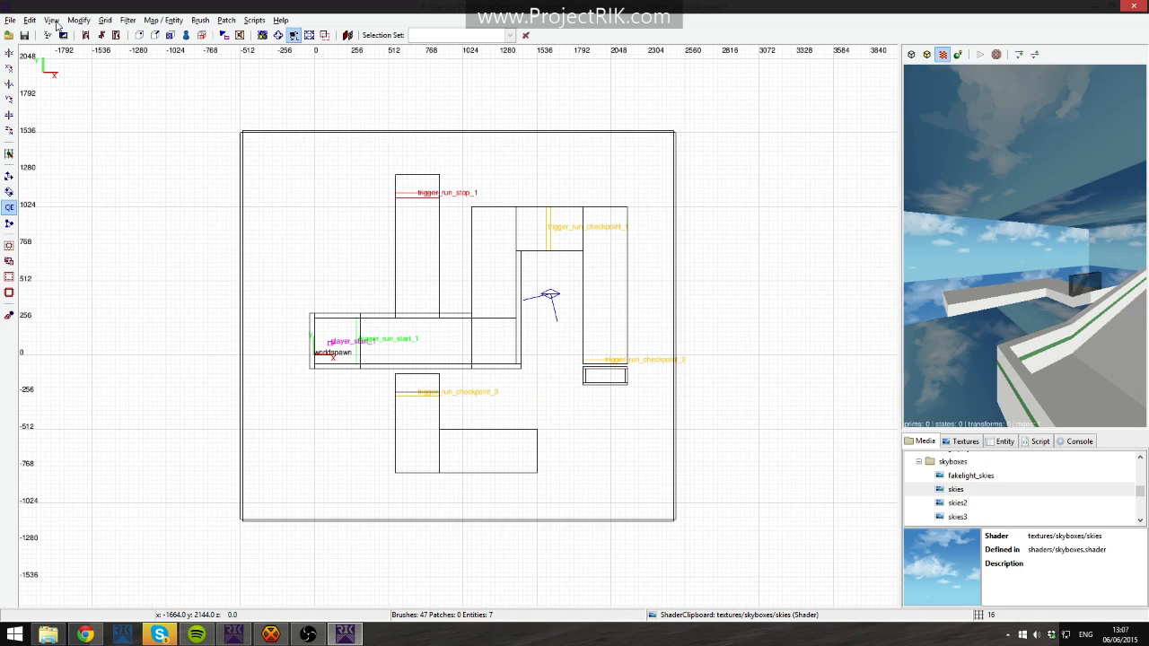
Open the layer list, move and enlarge its window, and hide the Skybox layer.
click(54, 22)
click(66, 45)
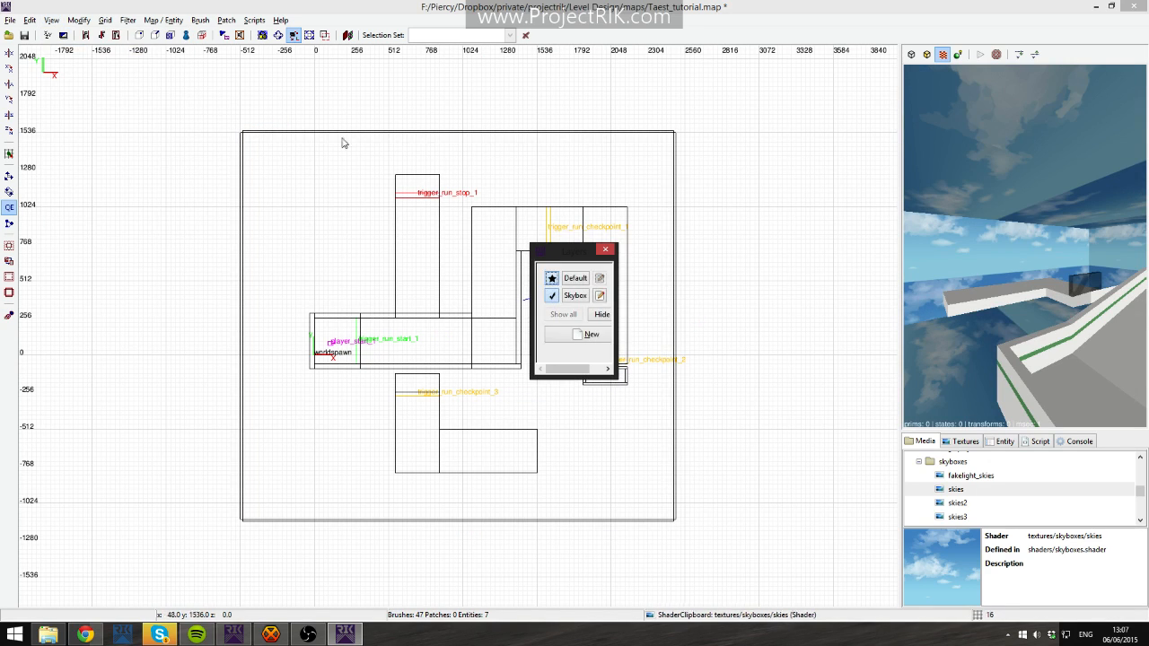
drag(555, 251, 84, 93)
drag(146, 216, 256, 274)
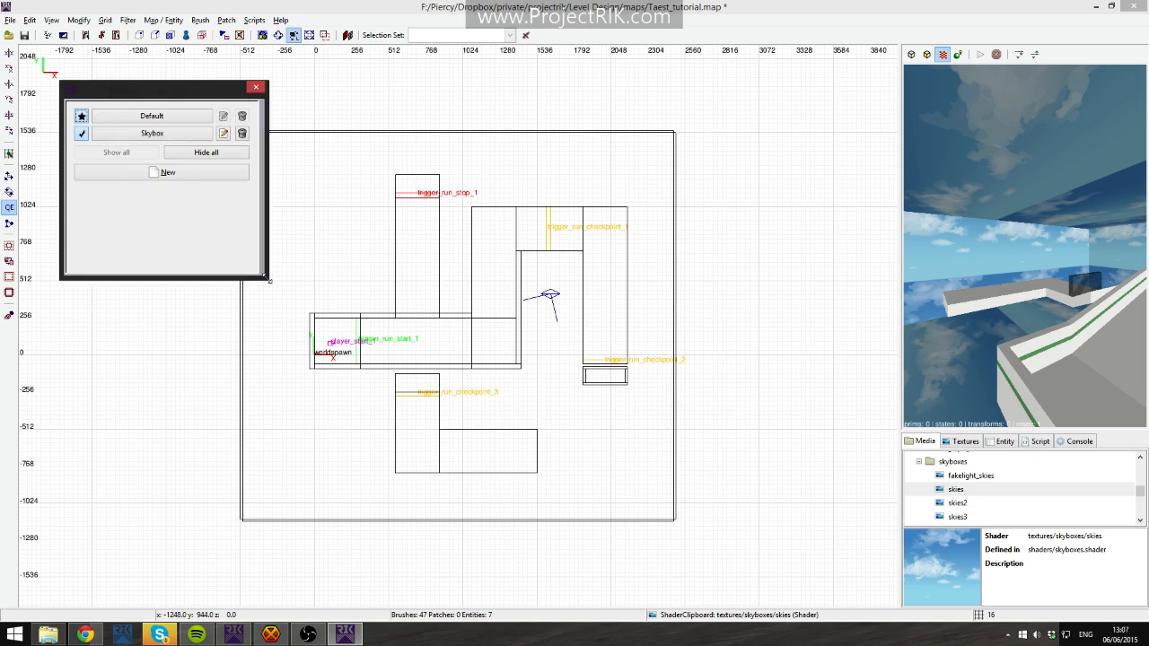
click(81, 134)
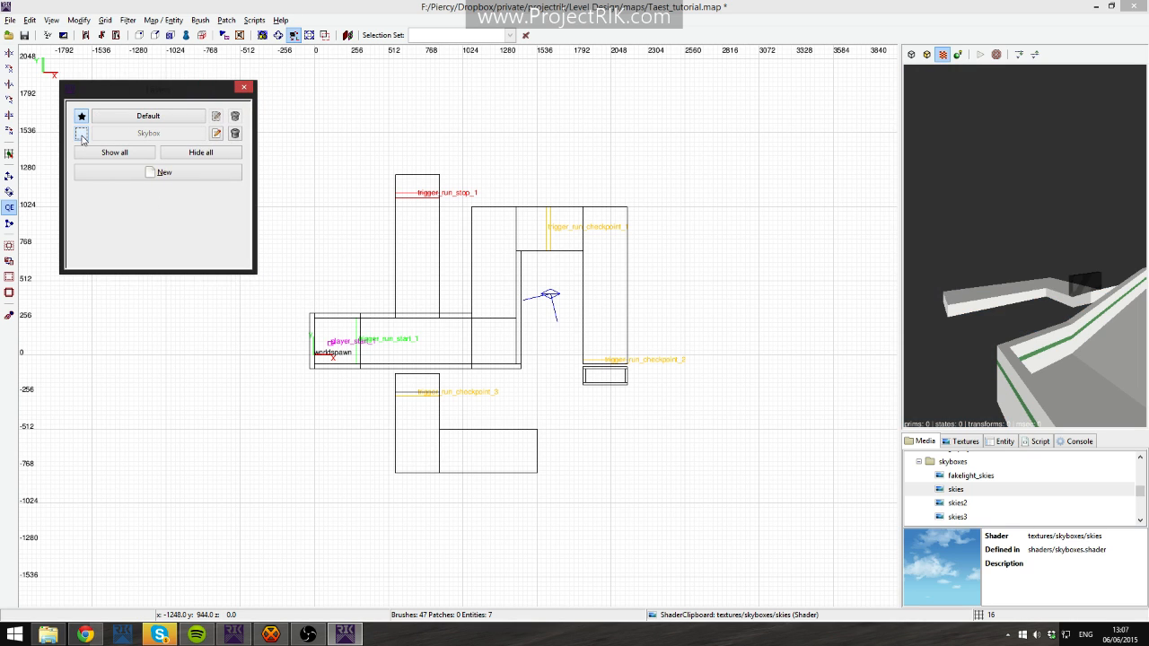
right_drag(997, 238, 1020, 241)
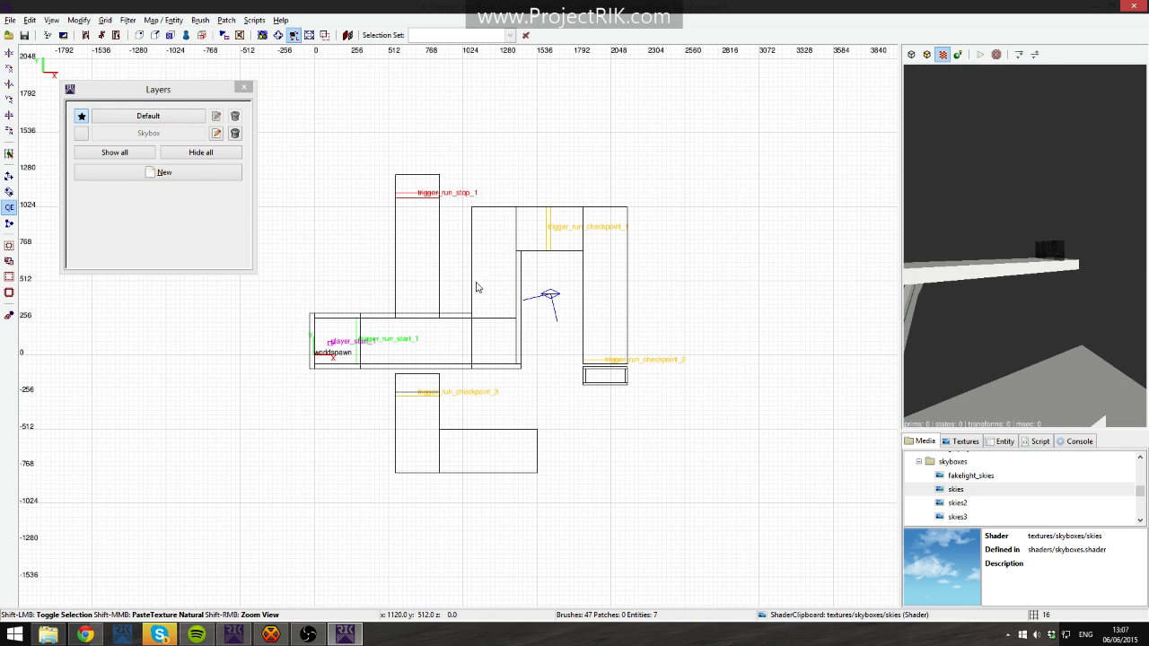
Try selecting platform brushes and the first checkpoint trigger while the Skybox layer is hidden, clearing the selection after each attempt.
shift+click(502, 323)
shift+click(502, 264)
key(Escape)
shift+click(597, 254)
shift+click(550, 243)
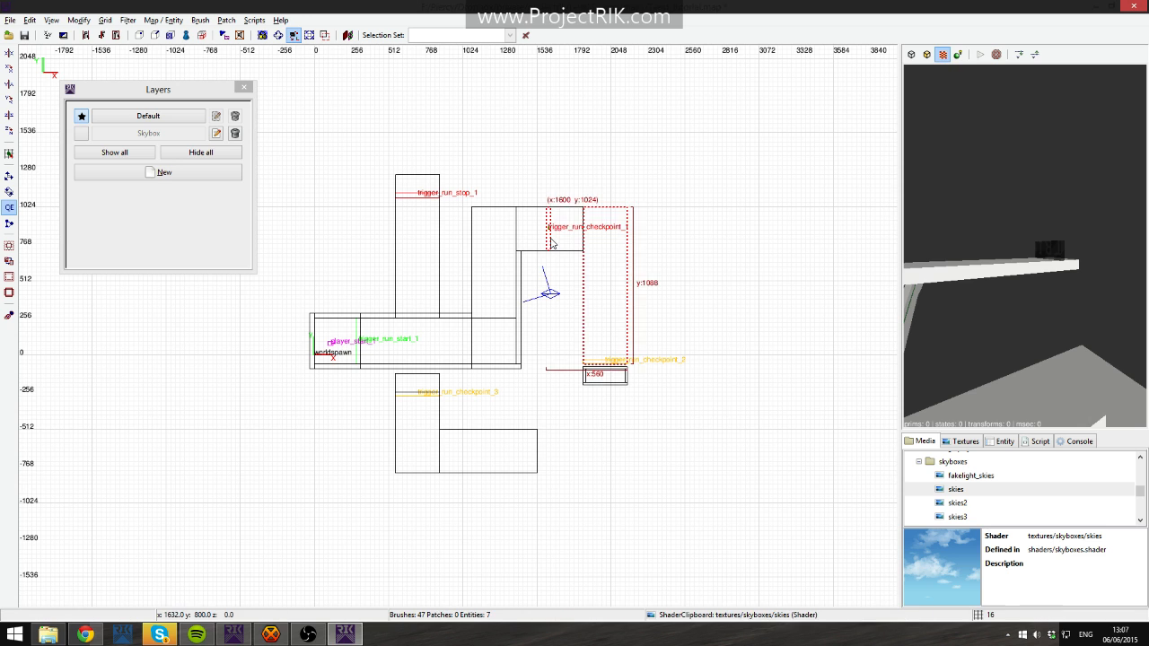
key(Escape)
Show the Skybox layer and try selecting objects inside the sky-textured room in both views, clearing each selection.
click(81, 133)
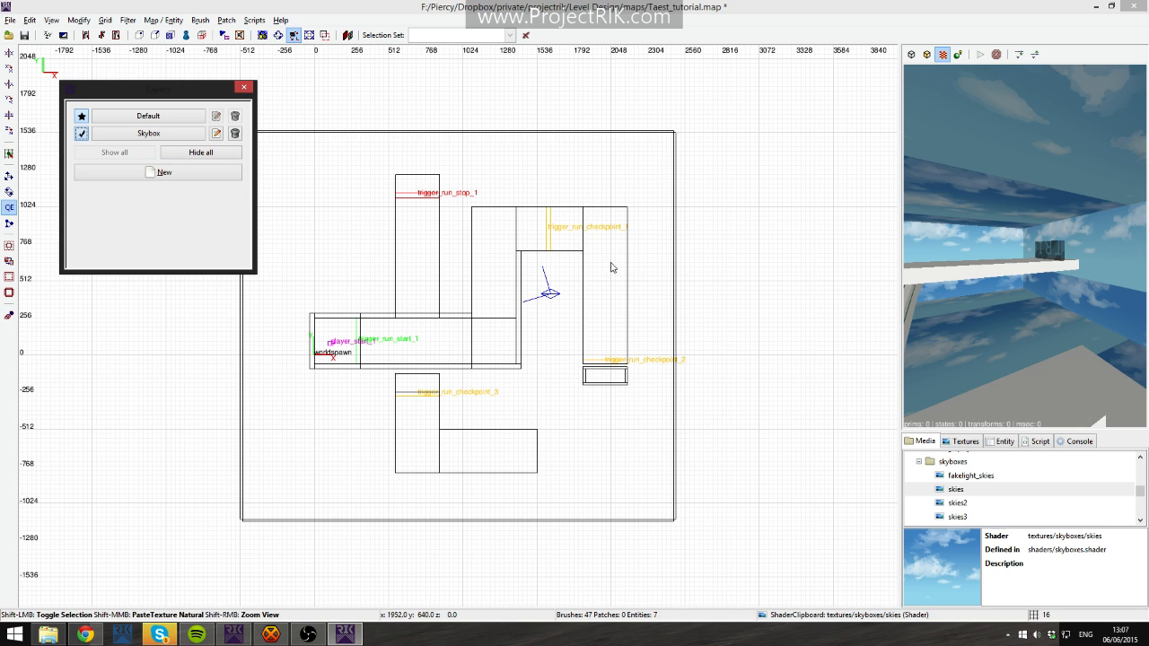
shift+click(644, 257)
right_drag(976, 193, 1023, 246)
key(Escape)
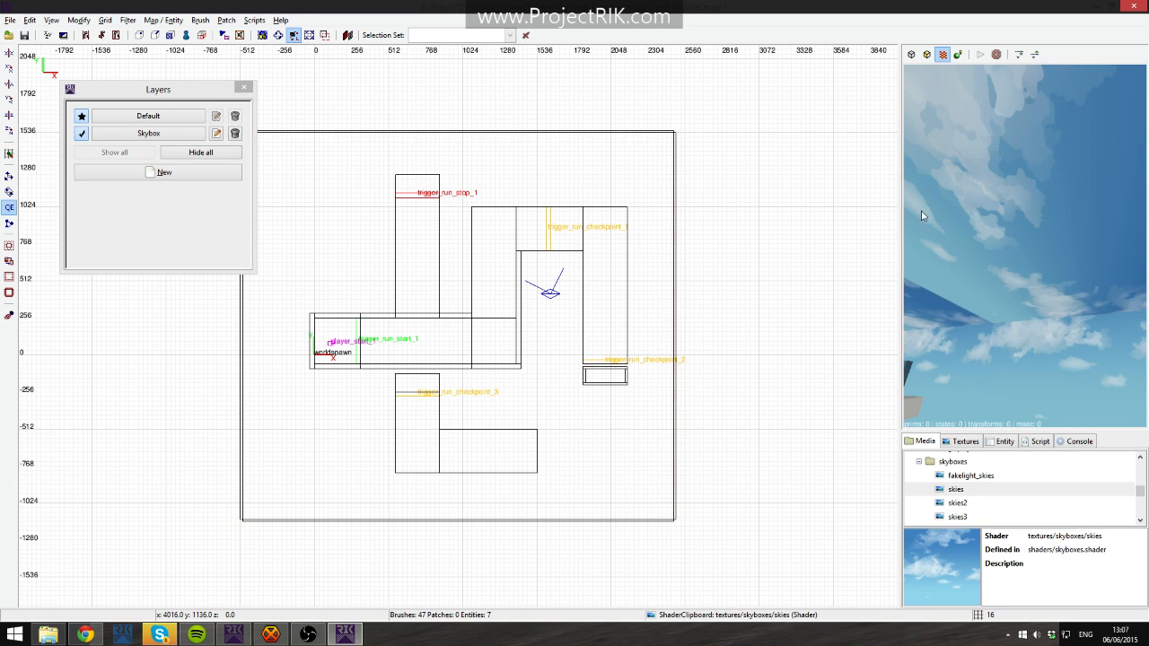
shift+click(1036, 222)
key(Escape)
shift+click(658, 319)
key(Escape)
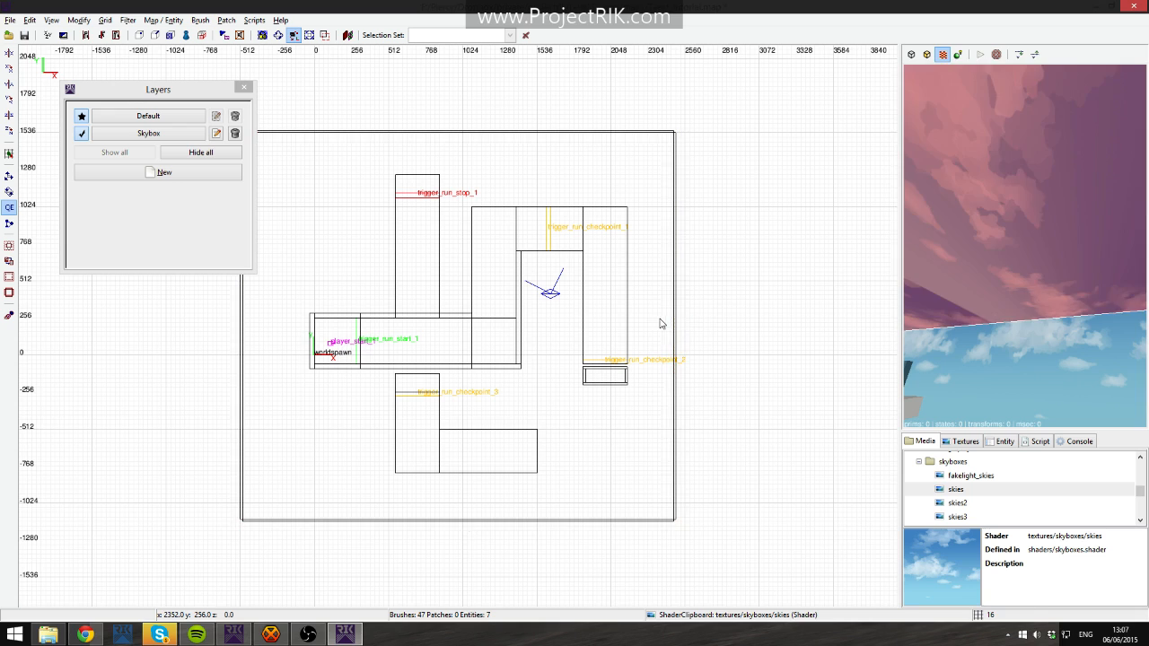
shift+click(1014, 260)
key(Escape)
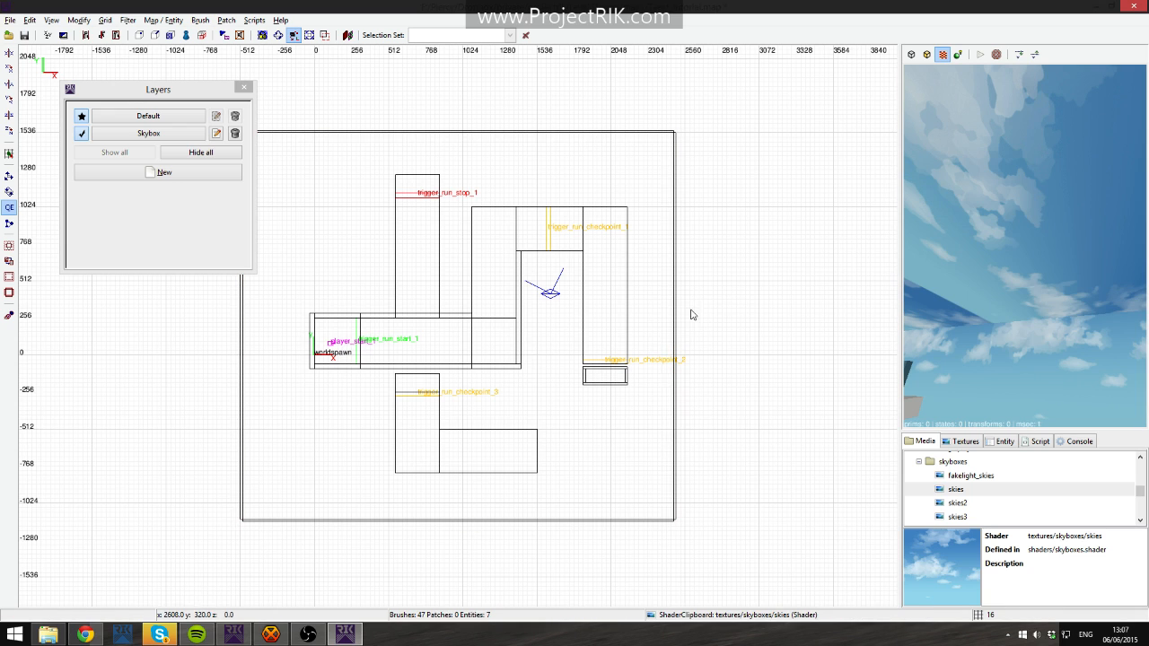
Switch the Skybox layer's visibility off and on several times, leaving the layer hidden.
click(81, 133)
click(81, 133)
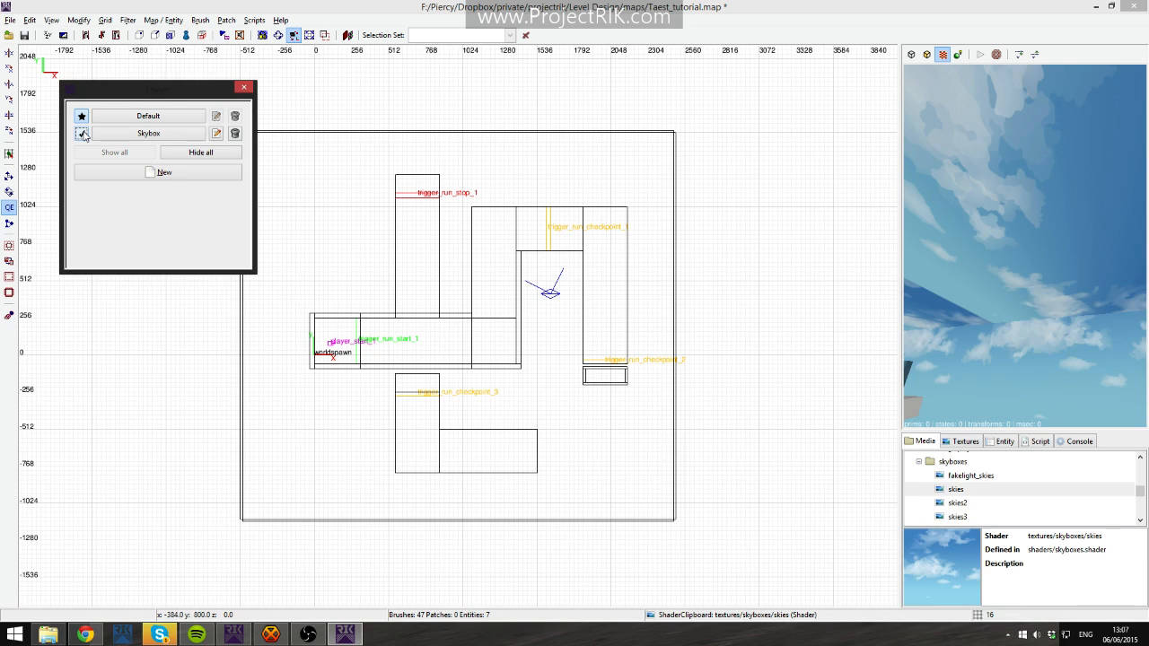
click(80, 133)
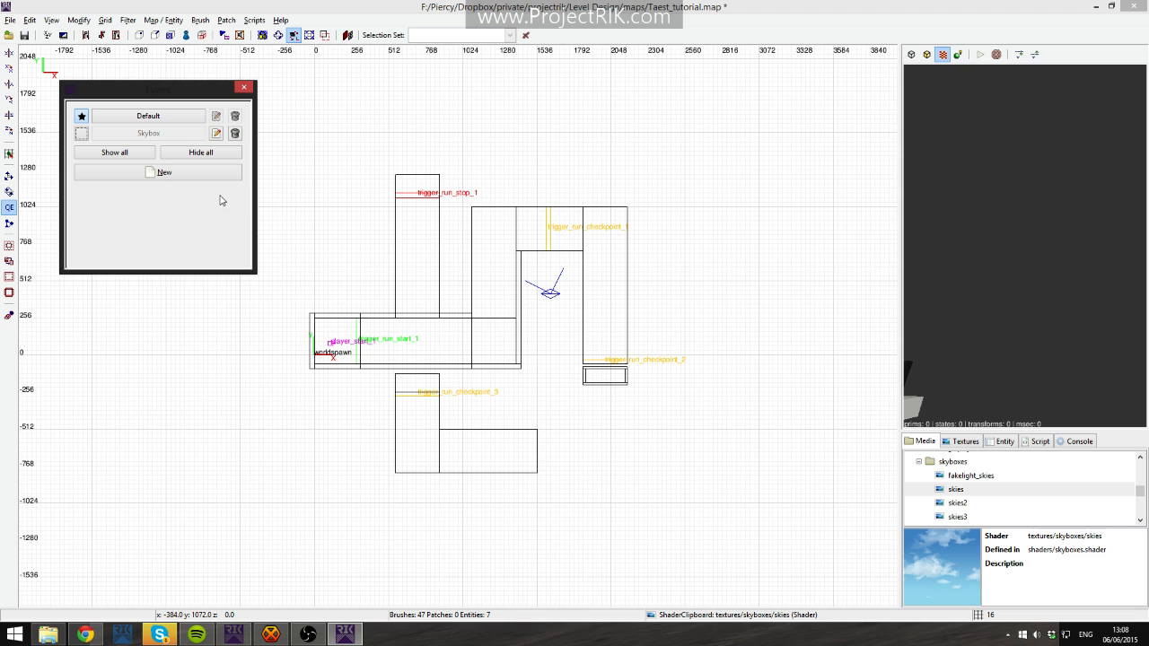
click(80, 133)
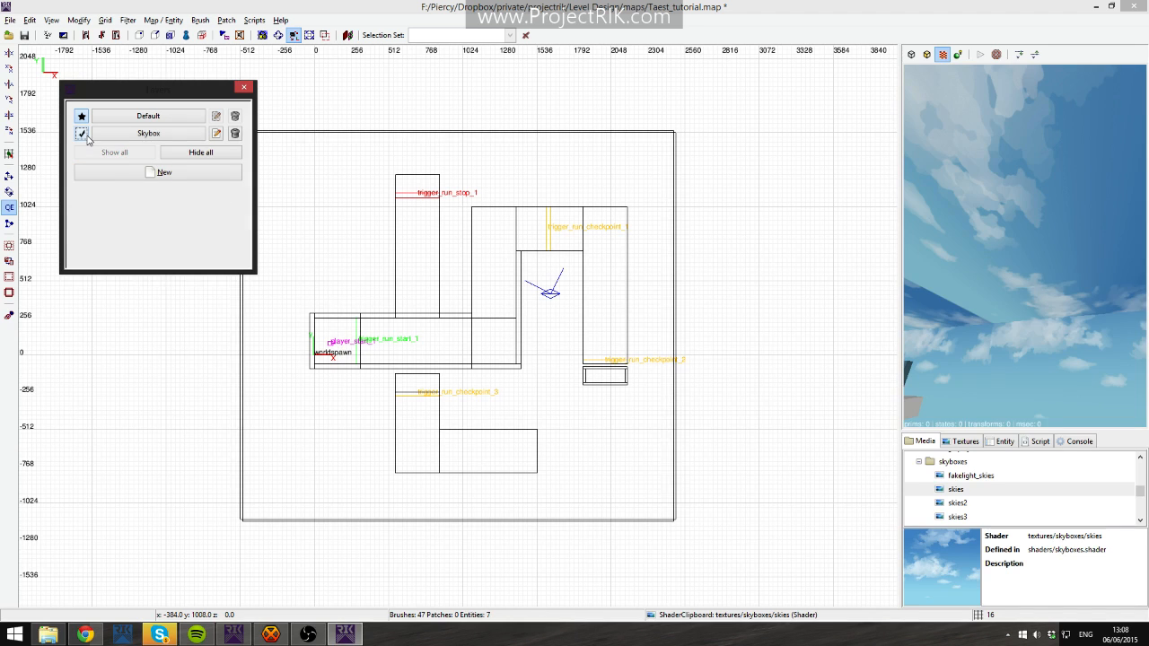
click(80, 134)
click(81, 133)
click(81, 134)
Select the green-striped walls enclosing the player start area.
right_click(1025, 245)
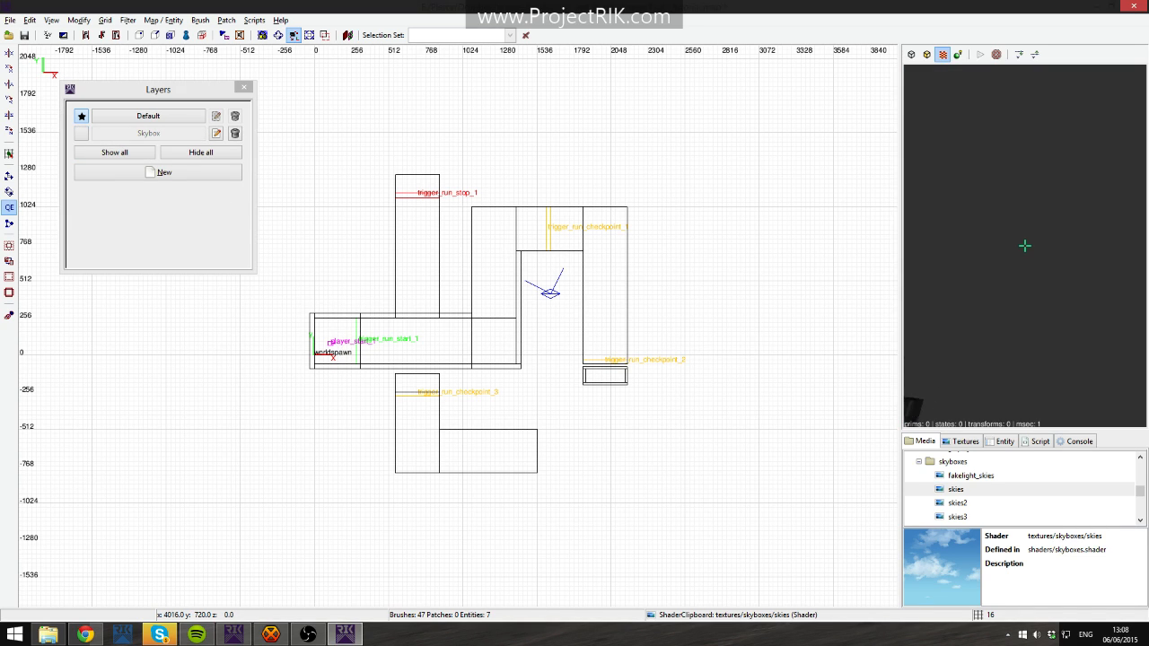
key(Up)
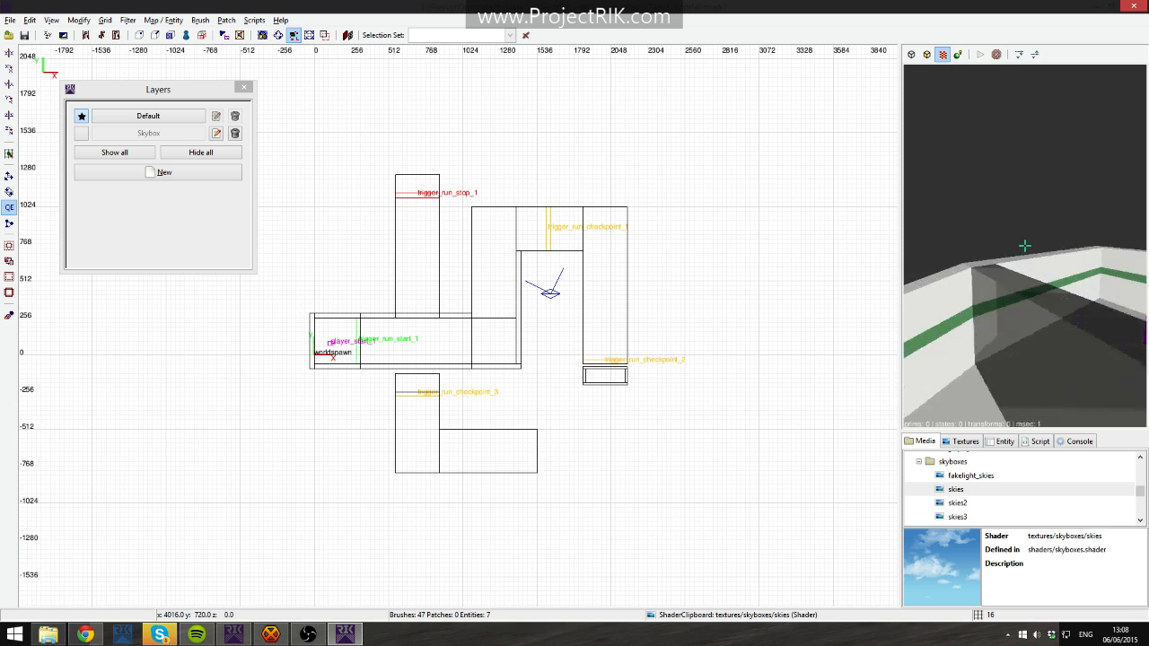
right_click(1008, 277)
shift+click(1009, 275)
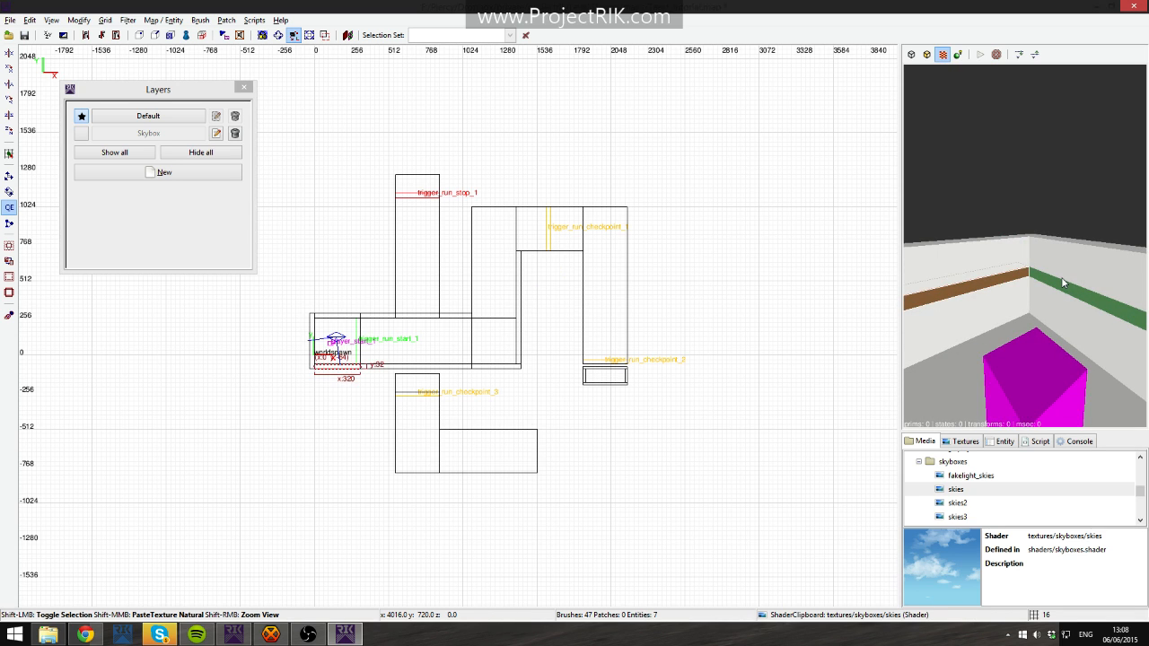
shift+click(1063, 279)
key(Escape)
shift+click(1012, 278)
shift+click(1061, 286)
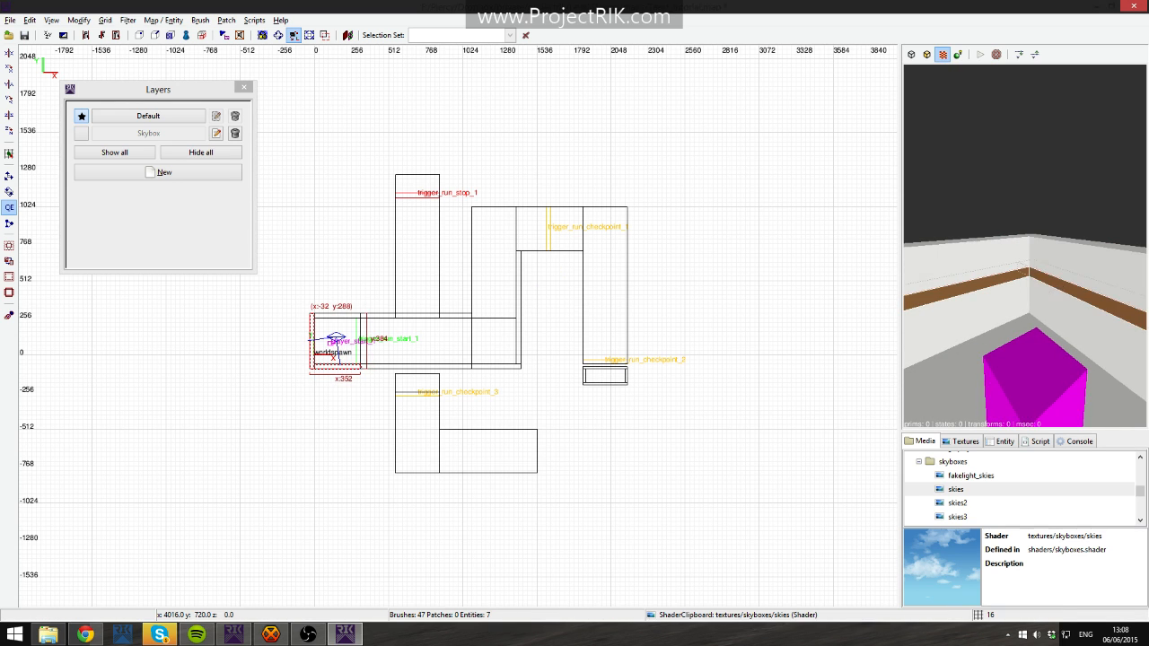
right_click(1063, 286)
right_click(1063, 285)
shift+click(1063, 285)
Add the green-striped walls along both sides of the start corridor and around its far corner to the selection.
right_click(1020, 292)
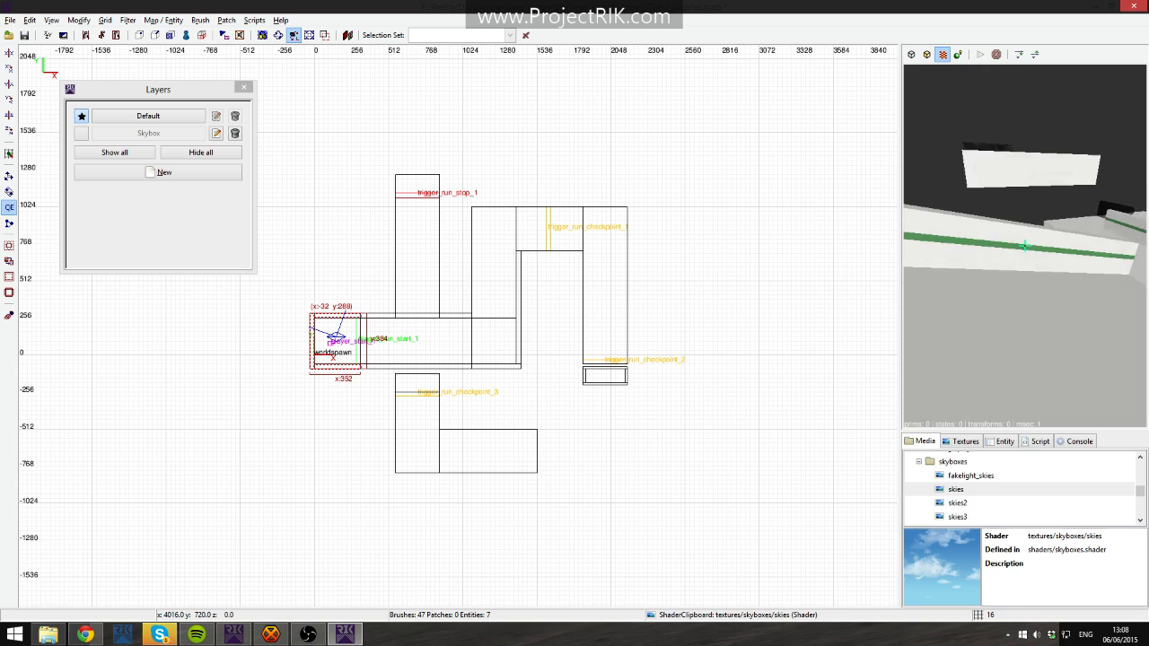
right_click(1021, 291)
shift+click(1023, 254)
right_click(1024, 249)
right_click(1025, 247)
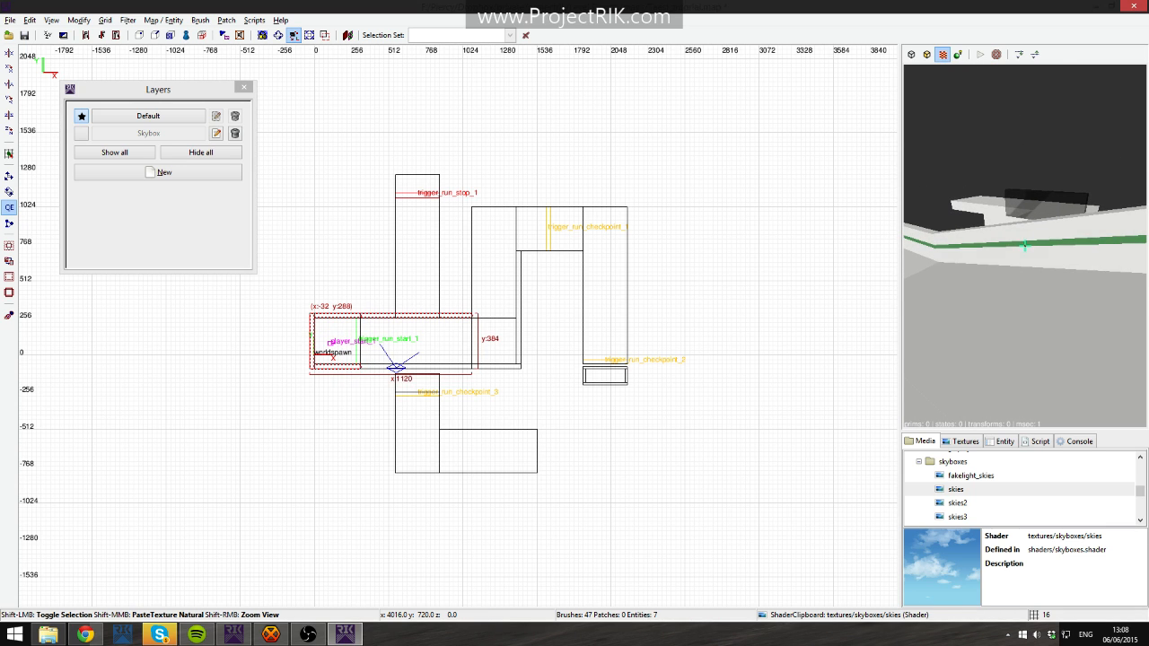
shift+click(1025, 246)
shift+click(1025, 246)
shift+click(1025, 245)
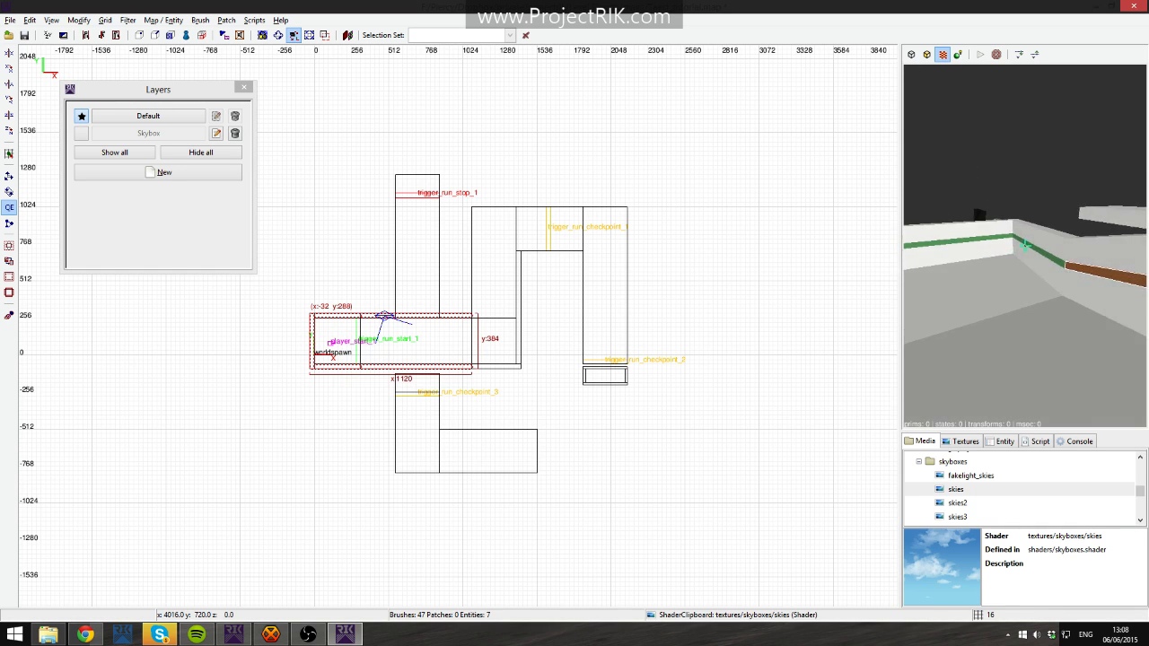
shift+click(1025, 245)
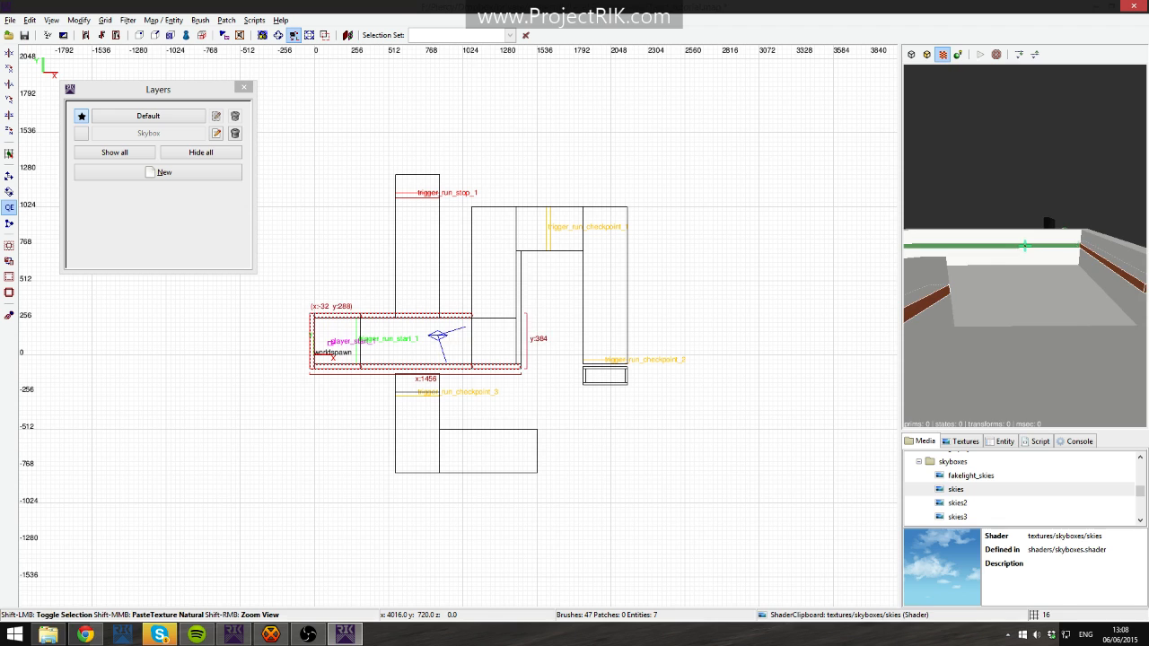
shift+click(1024, 246)
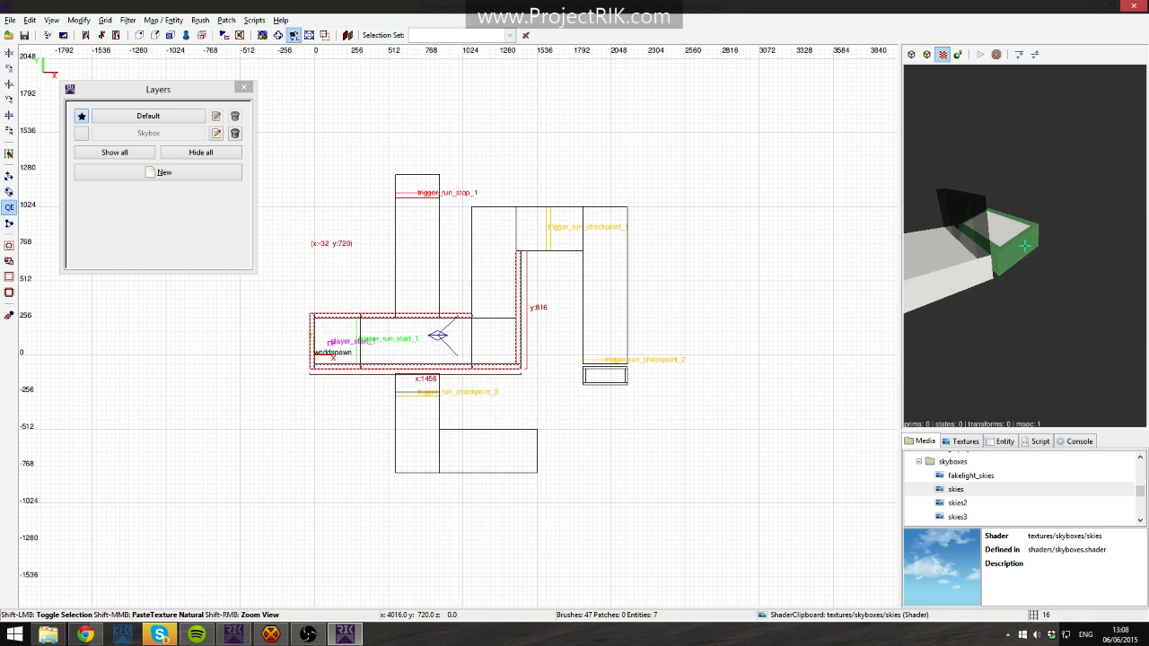
Add the four green walls of the small box beyond trigger_run_checkpoint_2 to the selection.
shift+click(1025, 245)
shift+click(1025, 245)
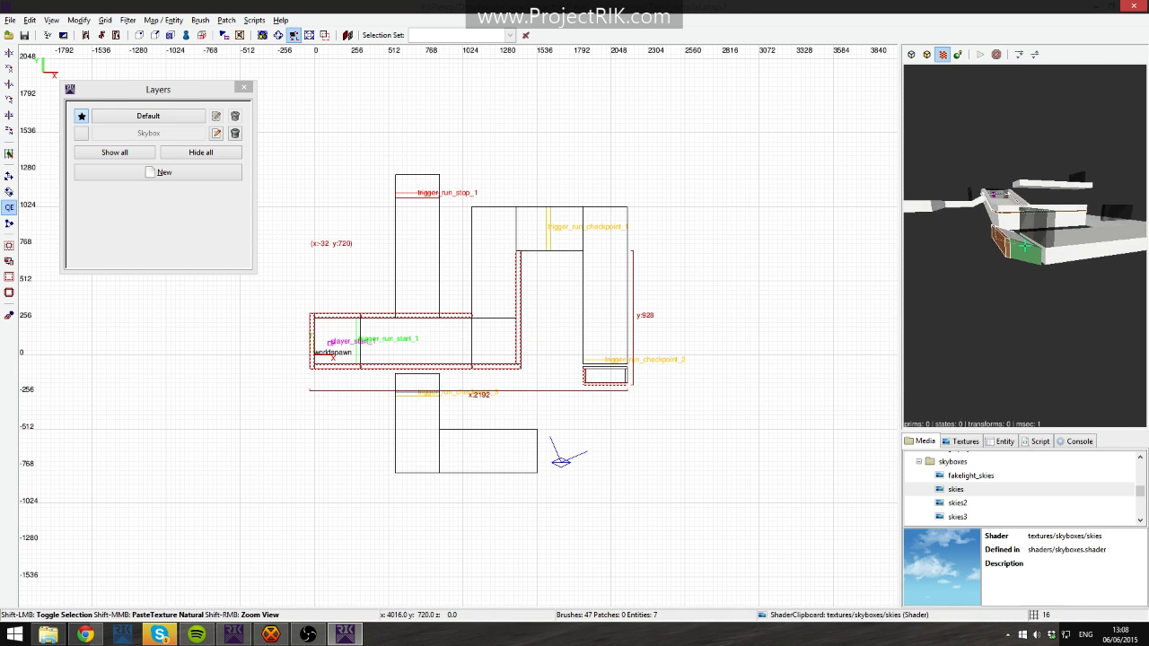
shift+click(1025, 245)
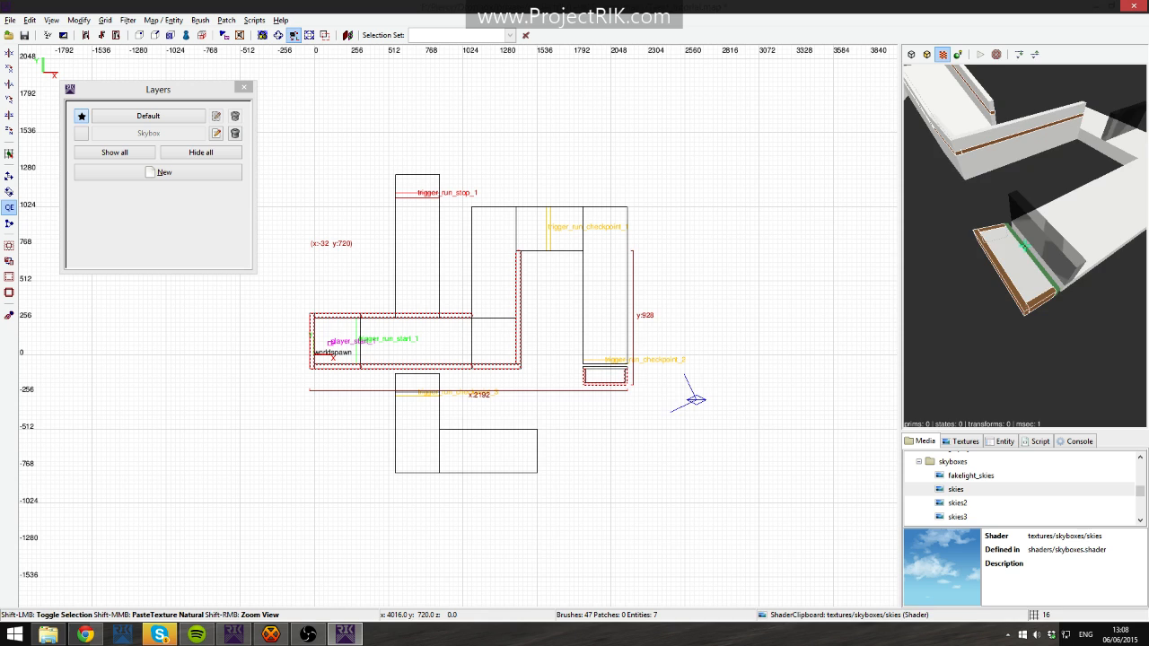
shift+click(1025, 245)
key(Up)
right_click(1025, 245)
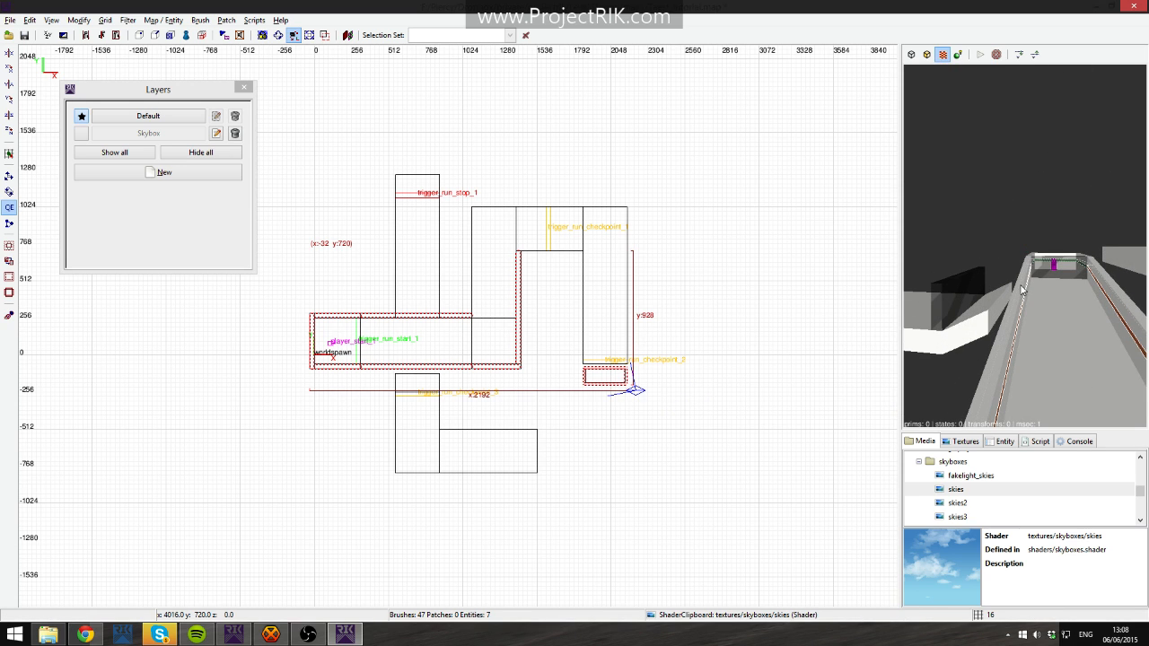
Create a new layer named Walls-Color from the selected walls.
right_click(460, 341)
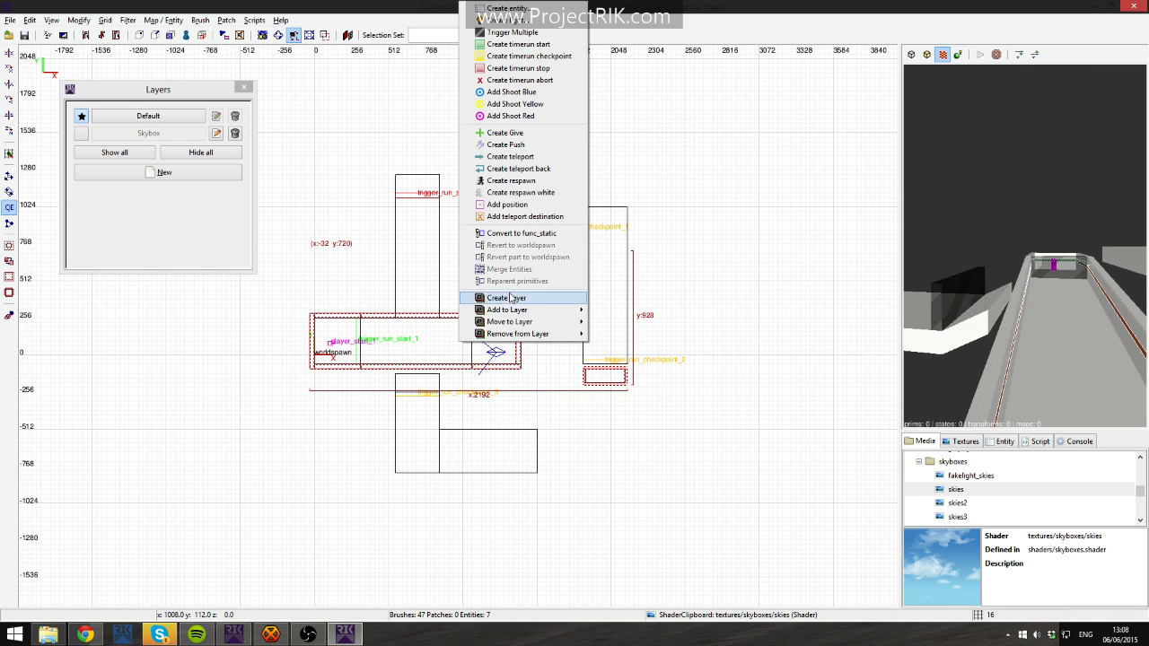
click(508, 300)
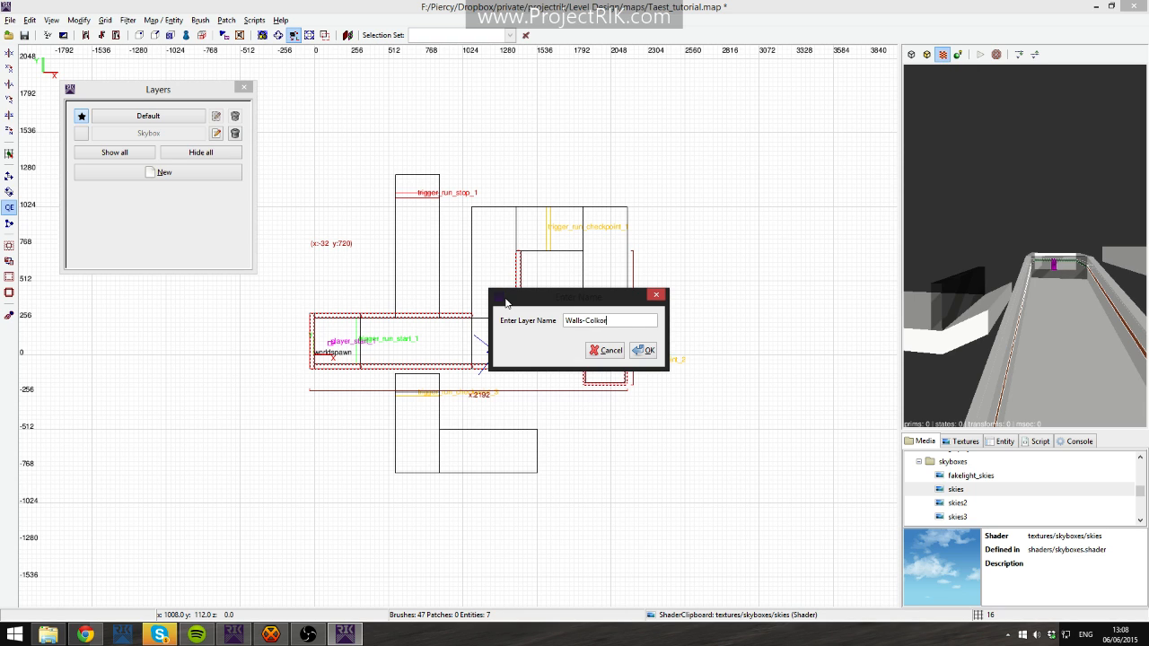
click(644, 351)
Try to remove the selected walls from the Default layer.
right_click(456, 286)
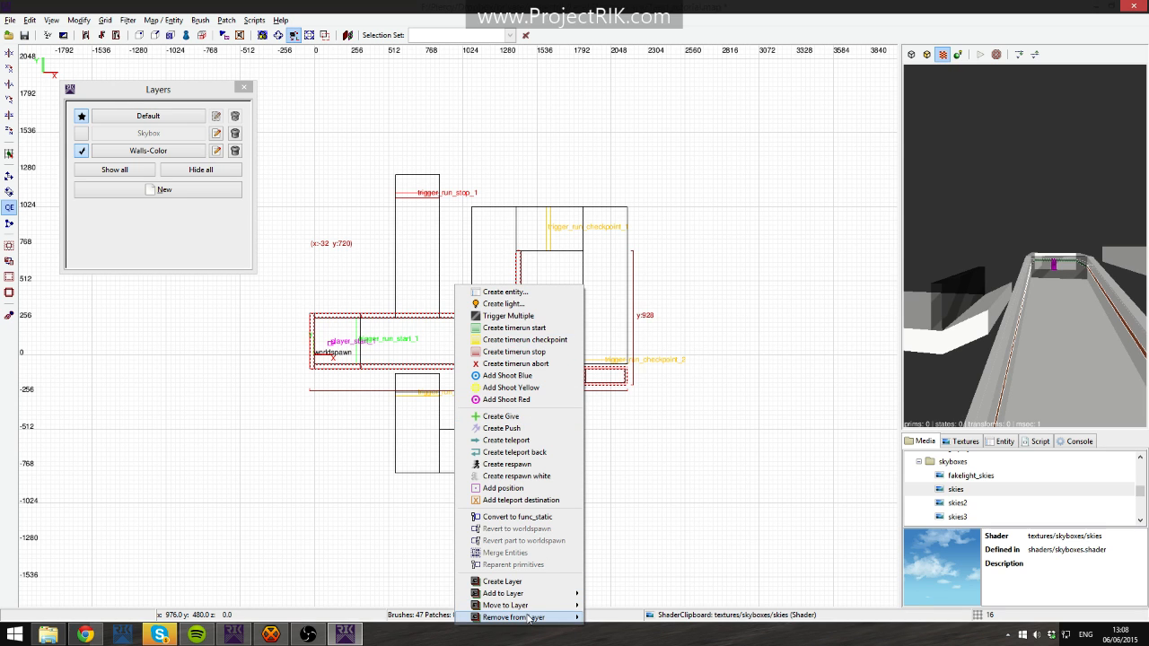
mouse_move(531, 617)
click(636, 627)
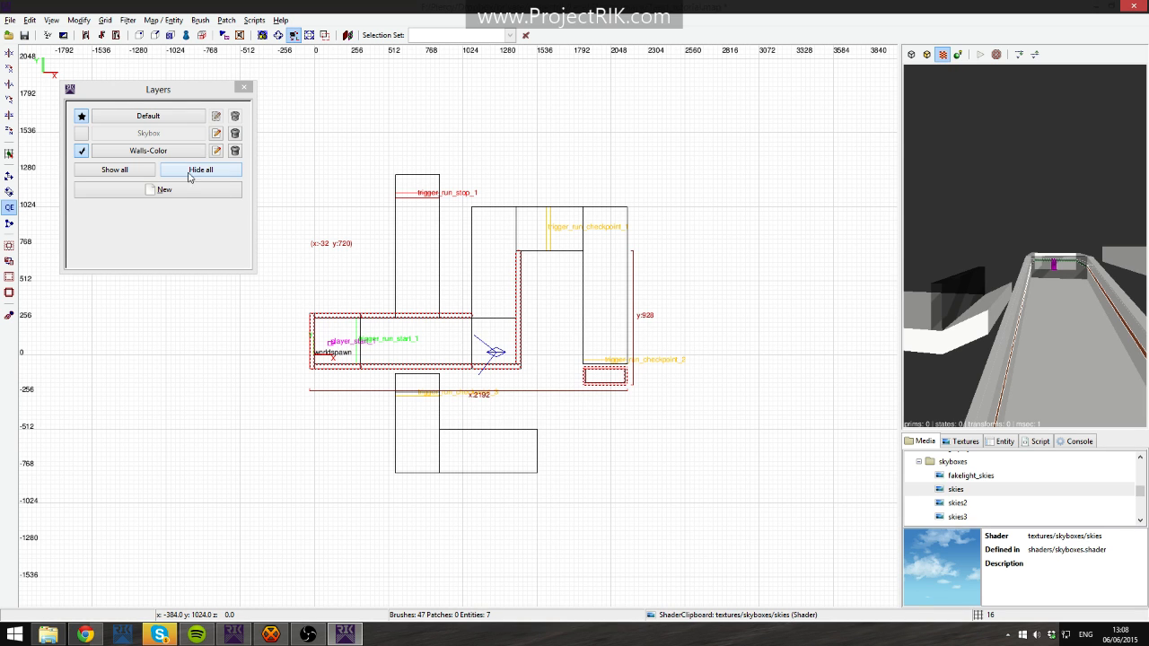
Clear the selection and check the layer assignment by hiding and showing the Walls-Color and Default layers, leaving both visible.
right_drag(428, 199, 393, 193)
right_click(1024, 245)
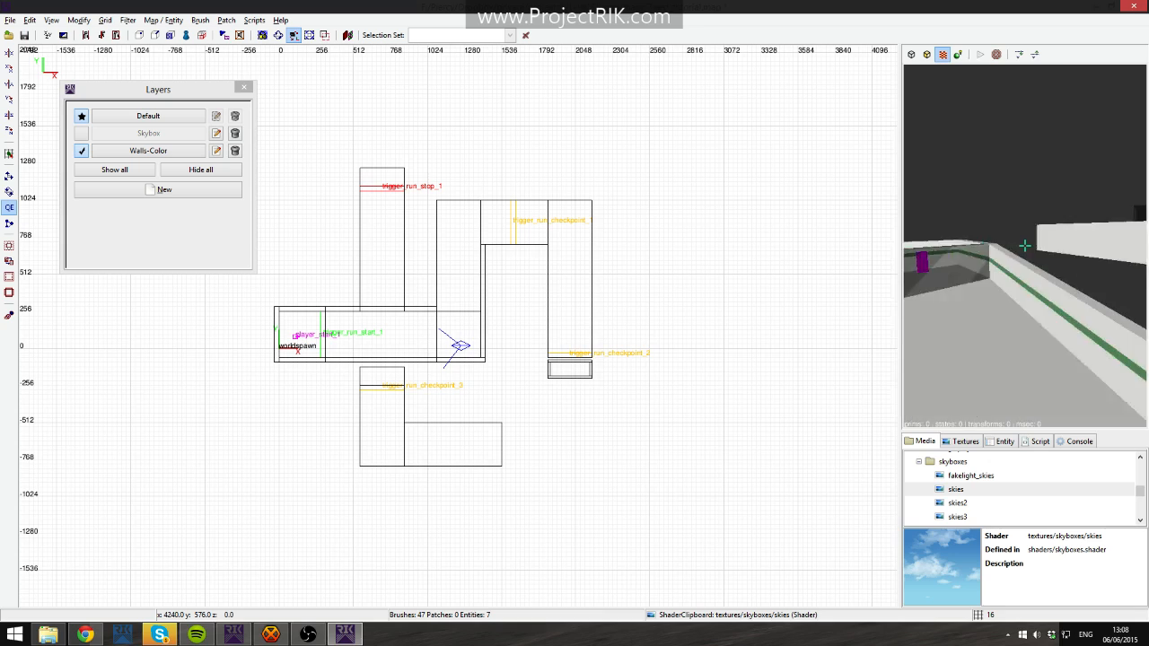
right_click(1024, 245)
click(82, 151)
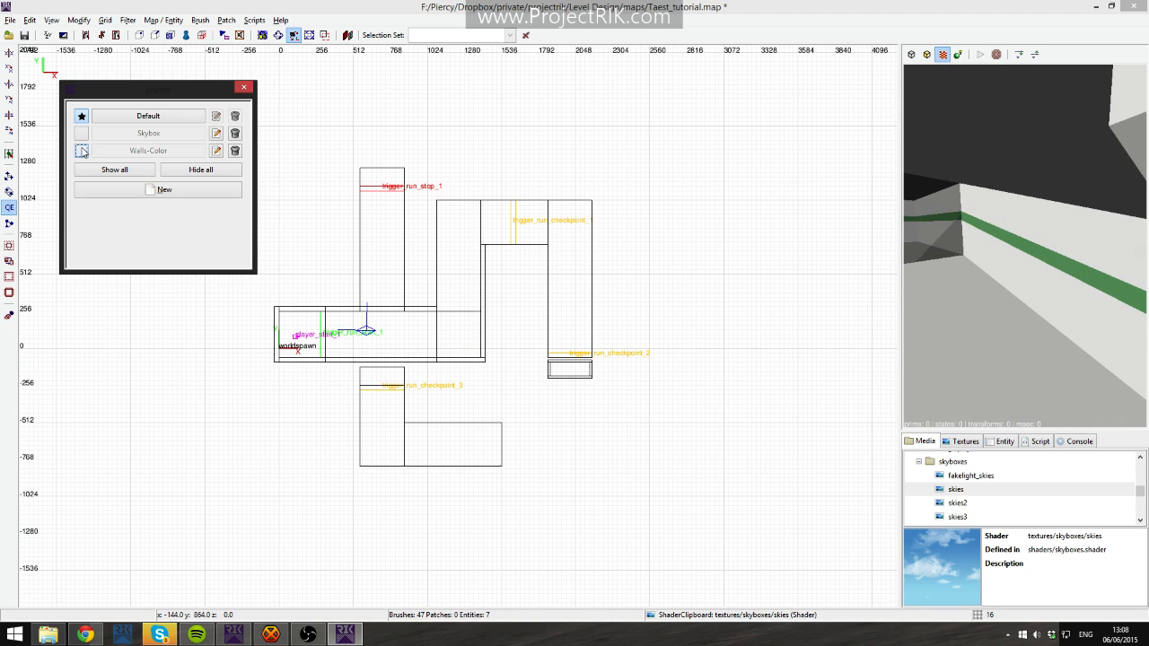
click(80, 117)
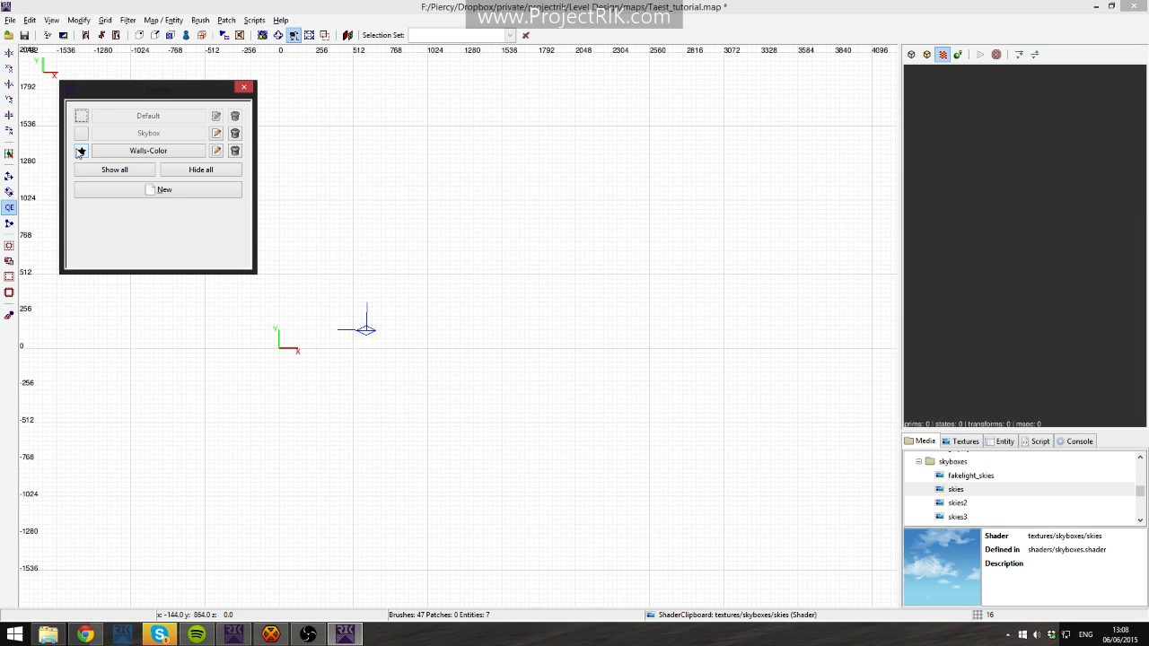
click(81, 117)
click(82, 151)
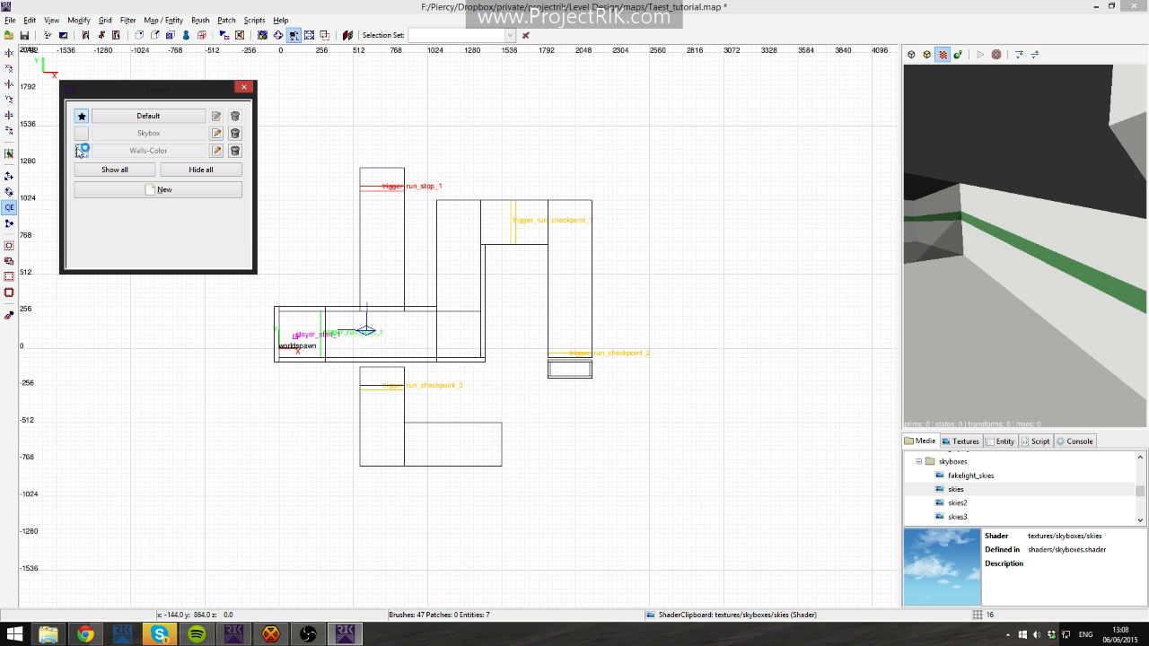
click(198, 169)
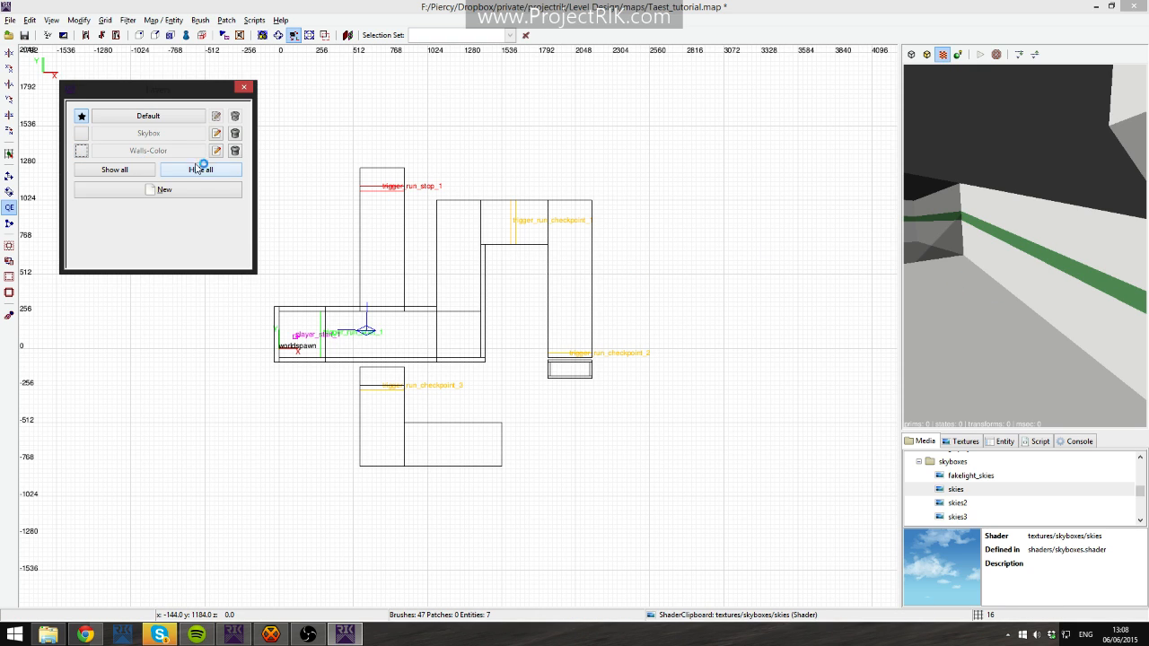
click(90, 151)
click(121, 154)
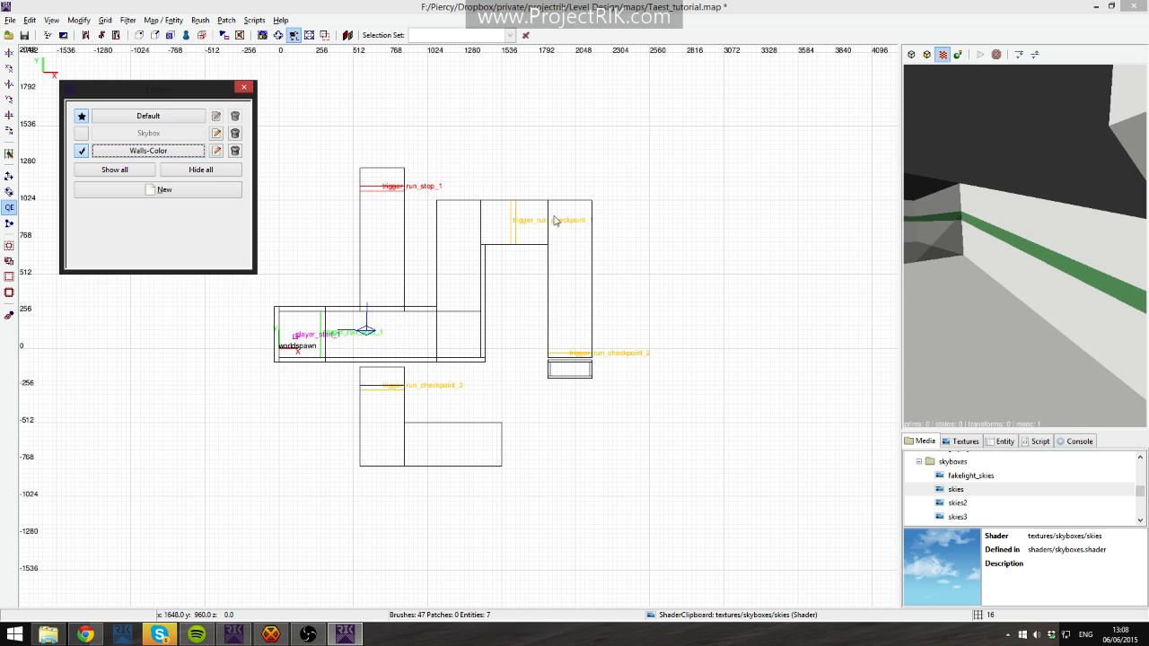
Reselect the green-striped walls around the player start area, along the corridor and at its far corner.
right_click(914, 309)
shift+click(917, 310)
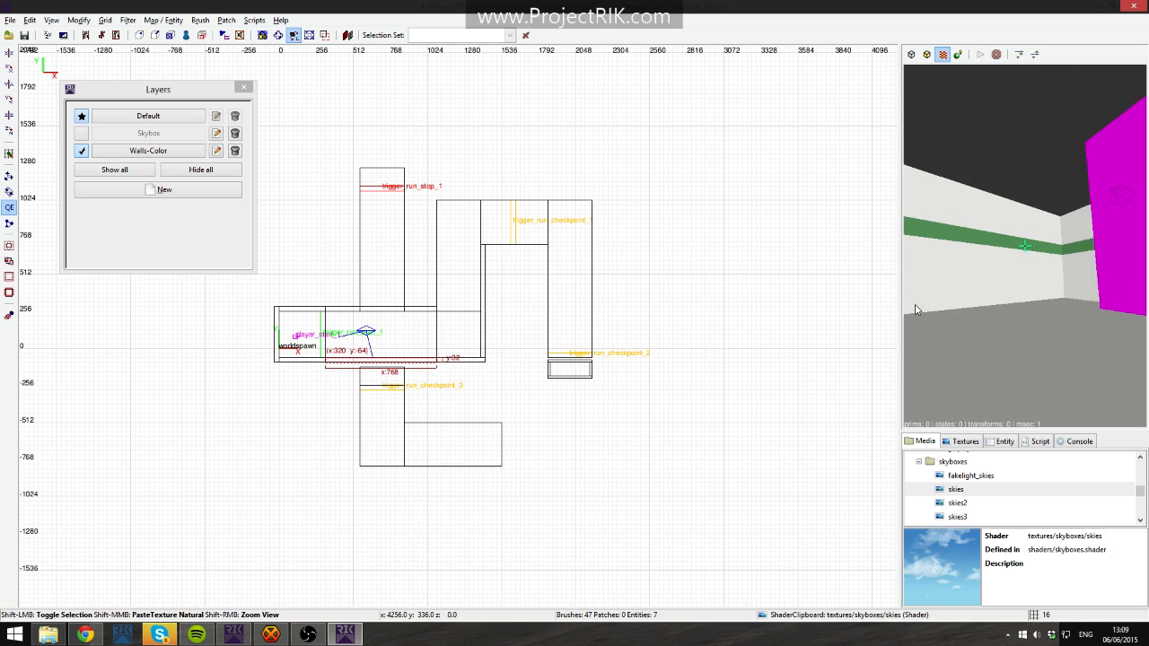
shift+click(916, 310)
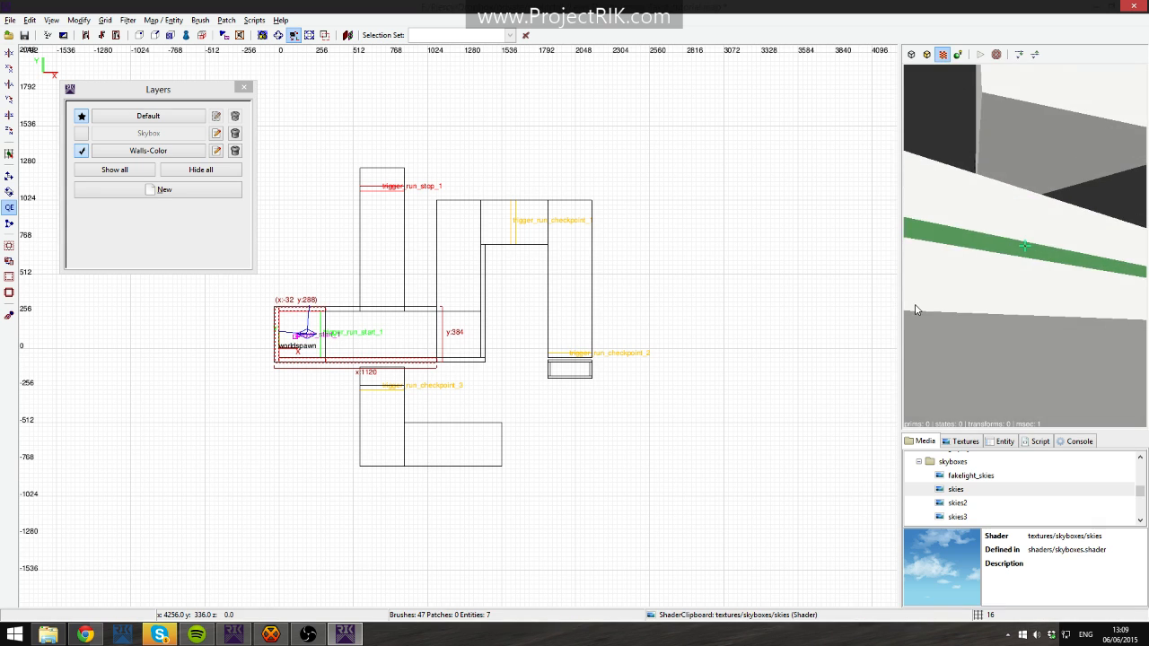
shift+click(916, 310)
key(Up)
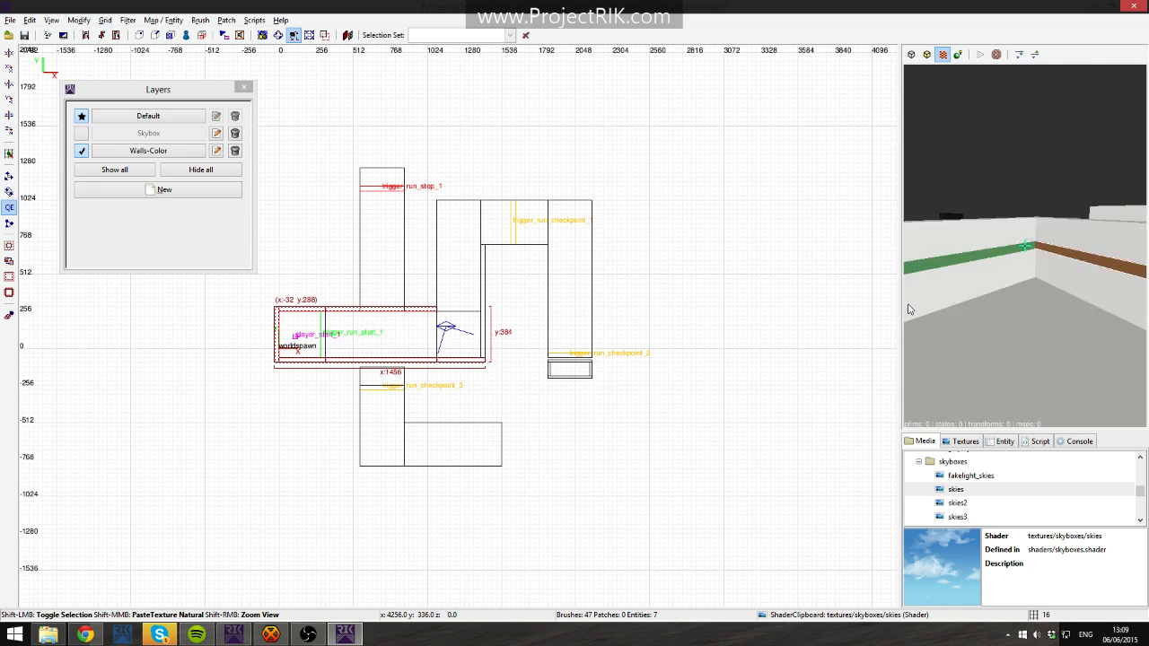
shift+click(916, 310)
Add the long wall at the corridor's corner and the coloured walls around the small platform beyond trigger_run_checkpoint_2 to the selection.
key(Right)
shift+click(916, 309)
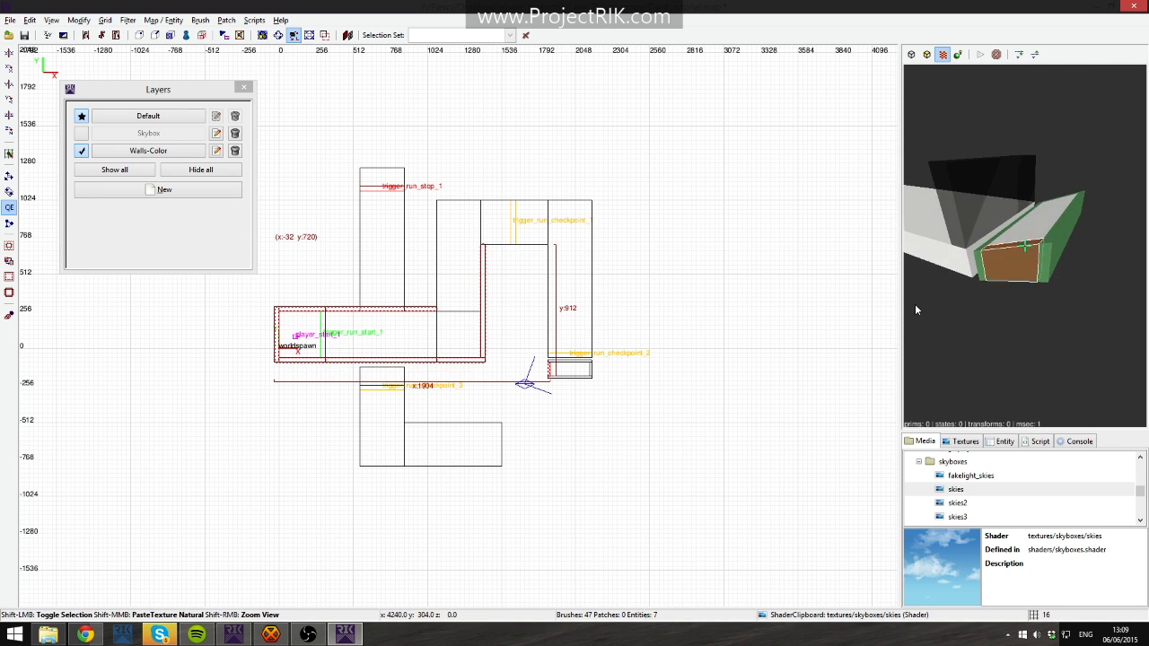
shift+click(915, 310)
key(Right)
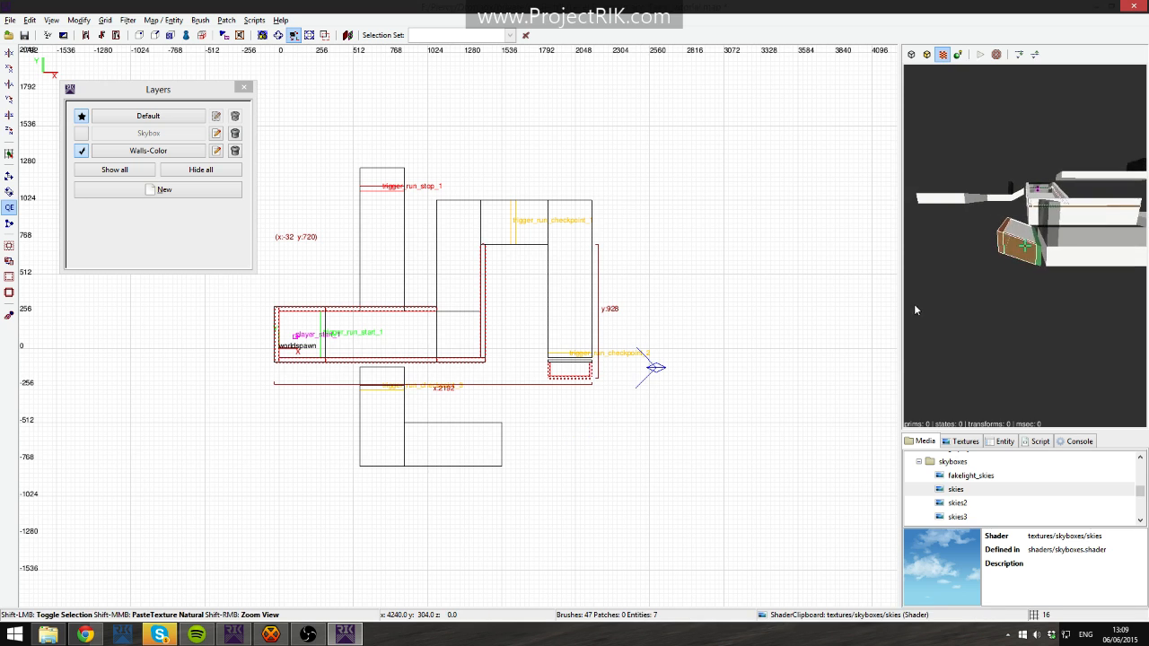
key(Up)
shift+click(915, 310)
right_click(915, 309)
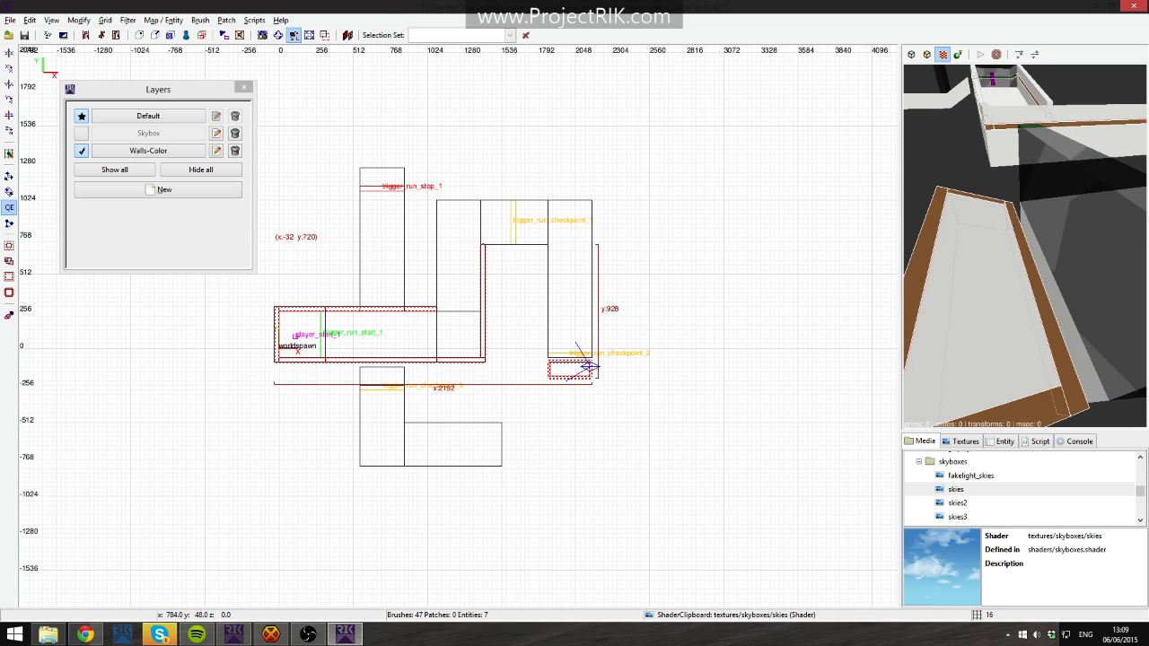
Add the selected walls to the Walls-Color layer and check it by toggling the layer's visibility off and on.
right_click(393, 339)
mouse_move(451, 309)
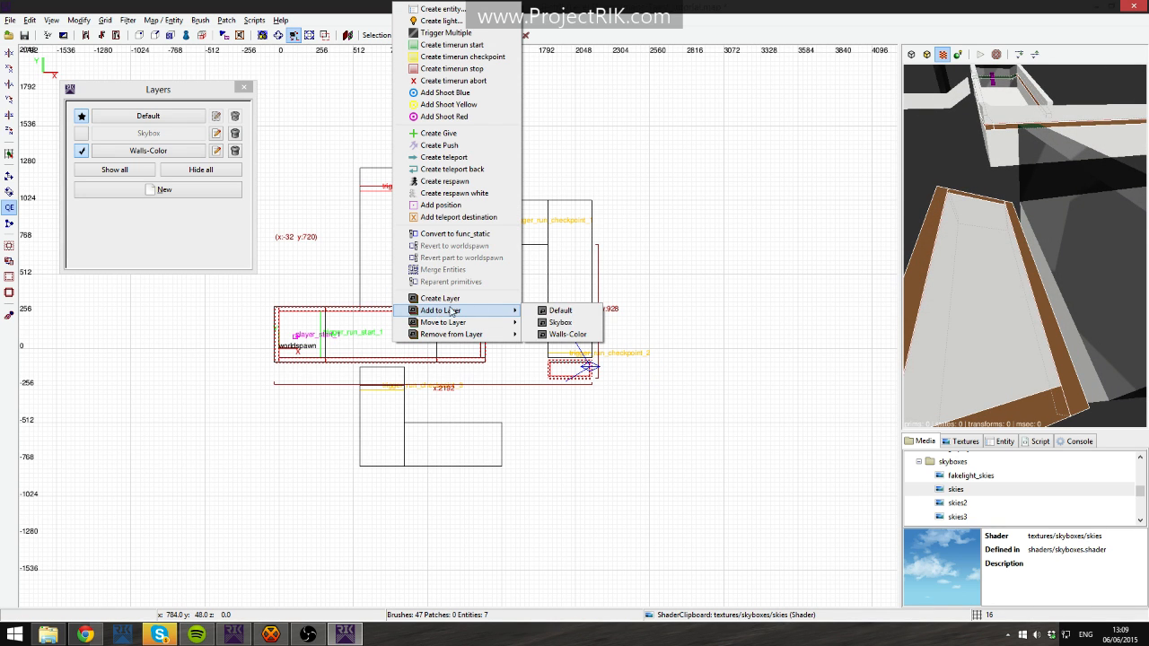
click(567, 334)
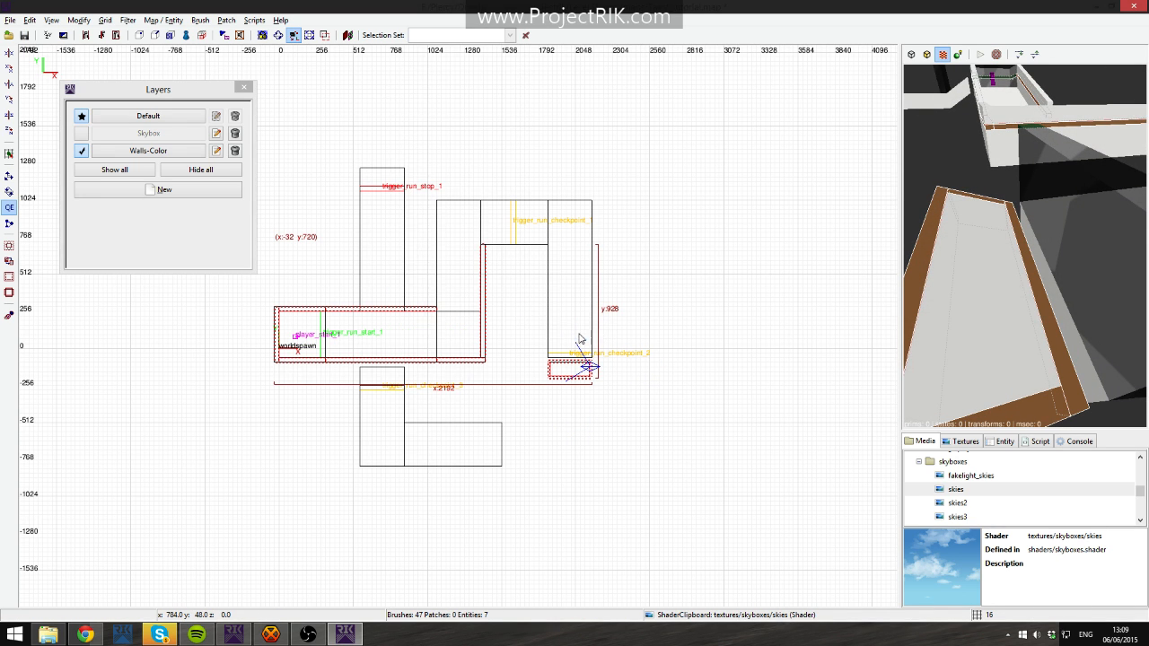
click(87, 152)
click(83, 151)
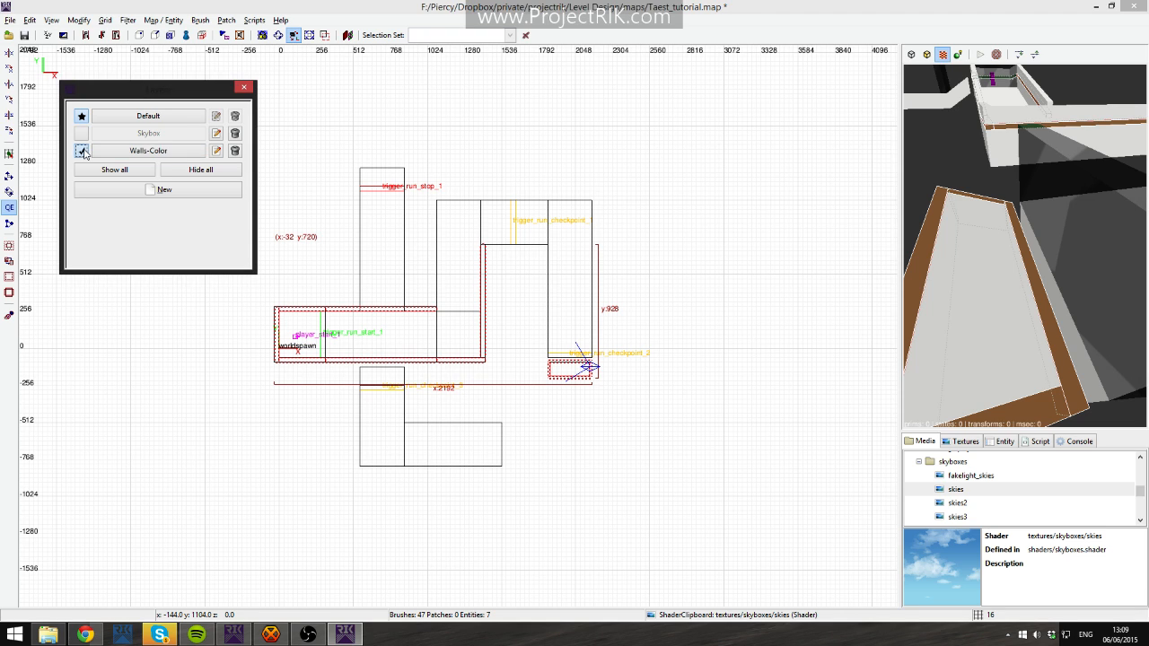
Rename the Walls-Color layer as wallscolor.
click(132, 154)
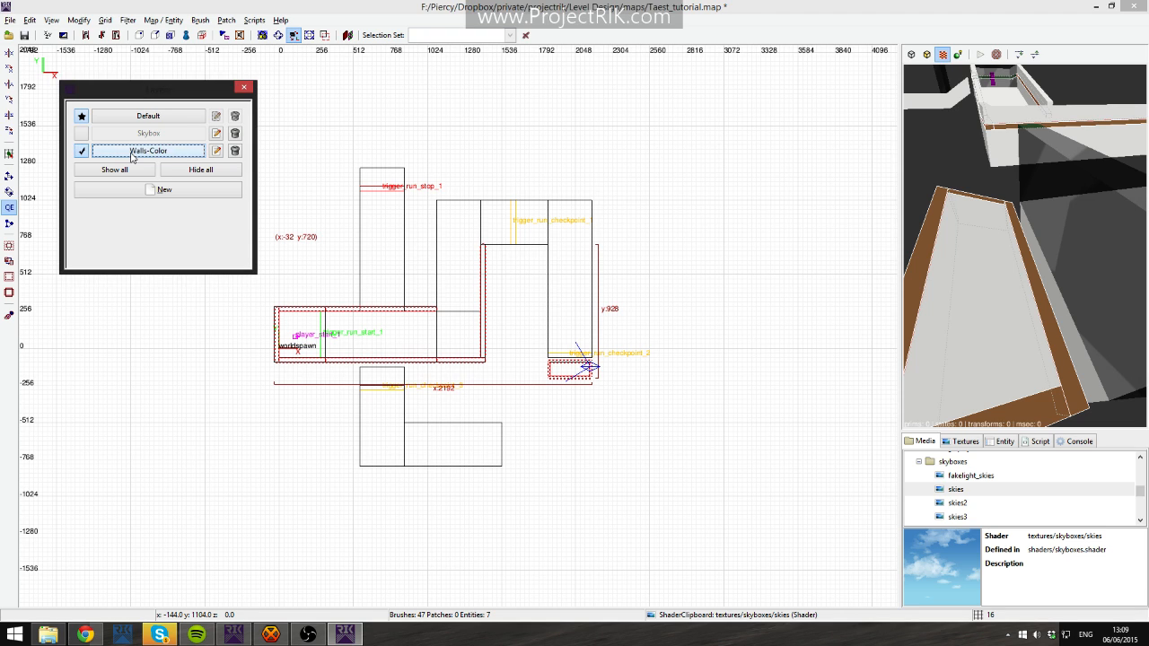
click(216, 152)
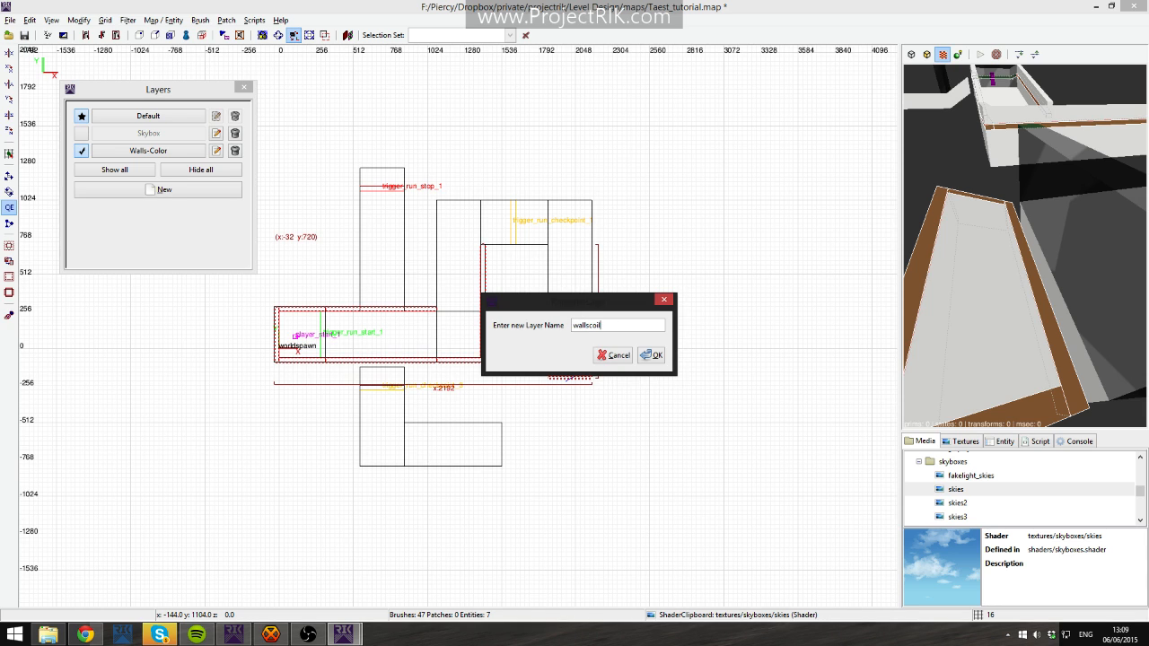
text(wallscolor)
key(Return)
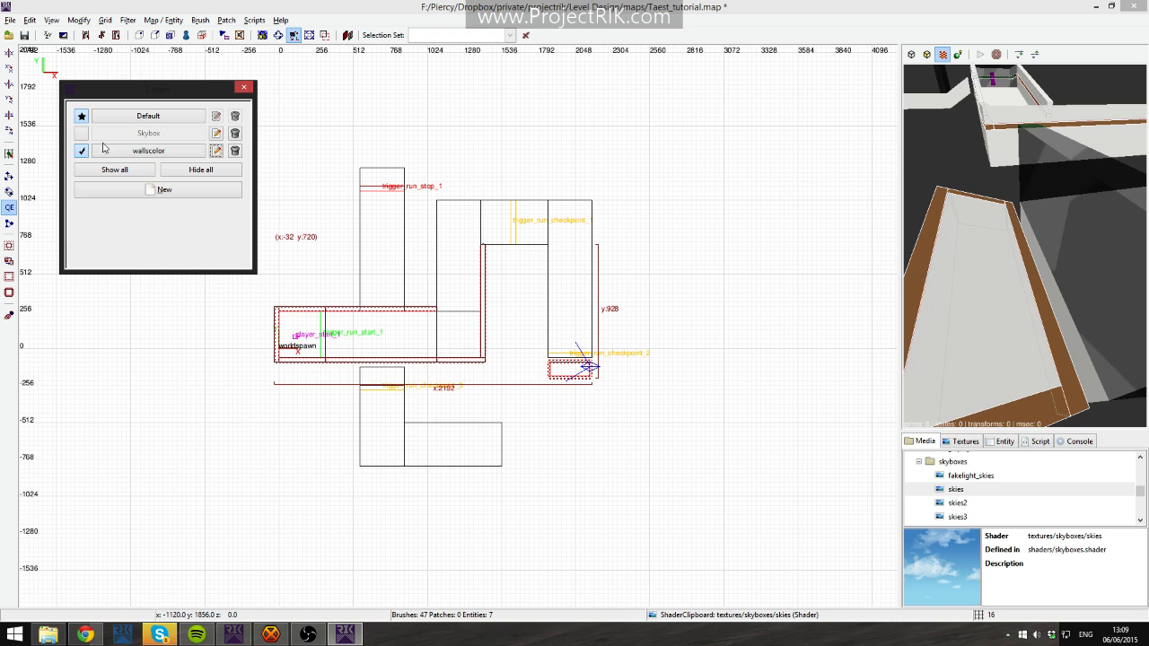
Remove the selected wall stripe brushes from the wallscolor, Skybox and Default layers.
right_click(482, 326)
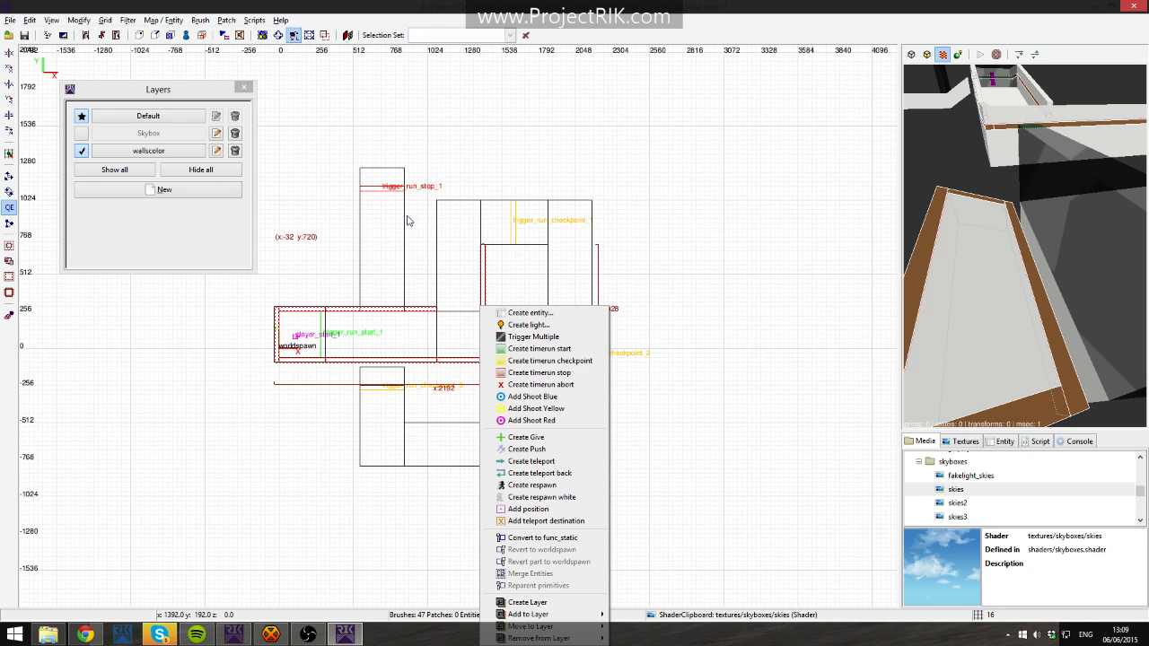
click(362, 144)
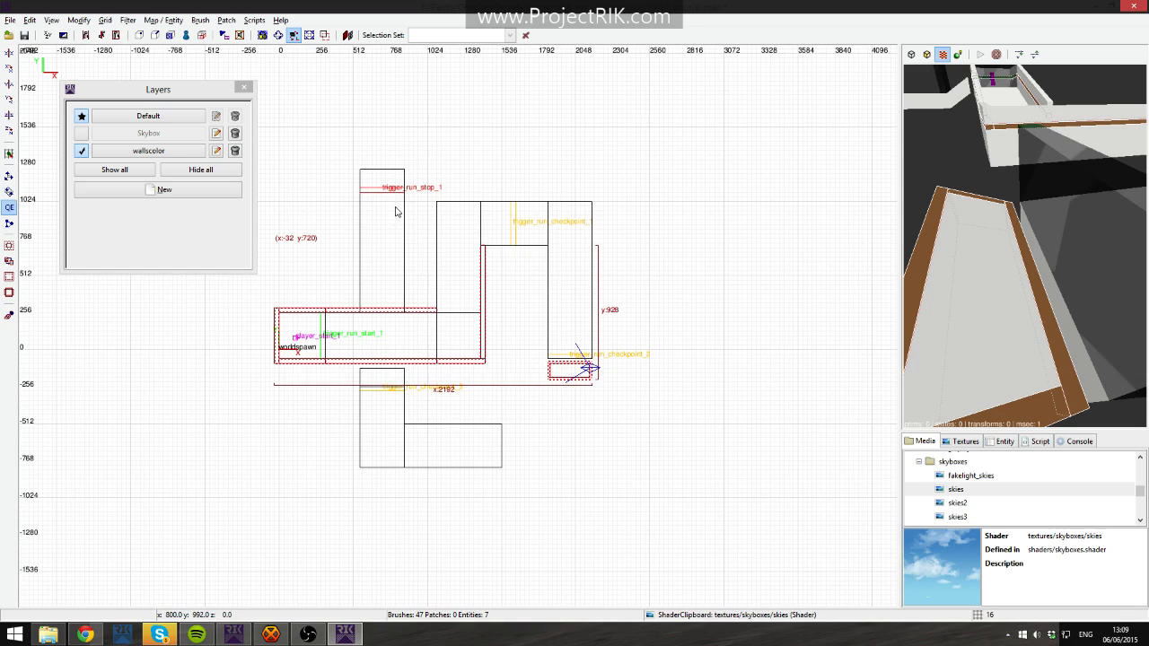
right_drag(373, 155, 371, 156)
right_click(371, 156)
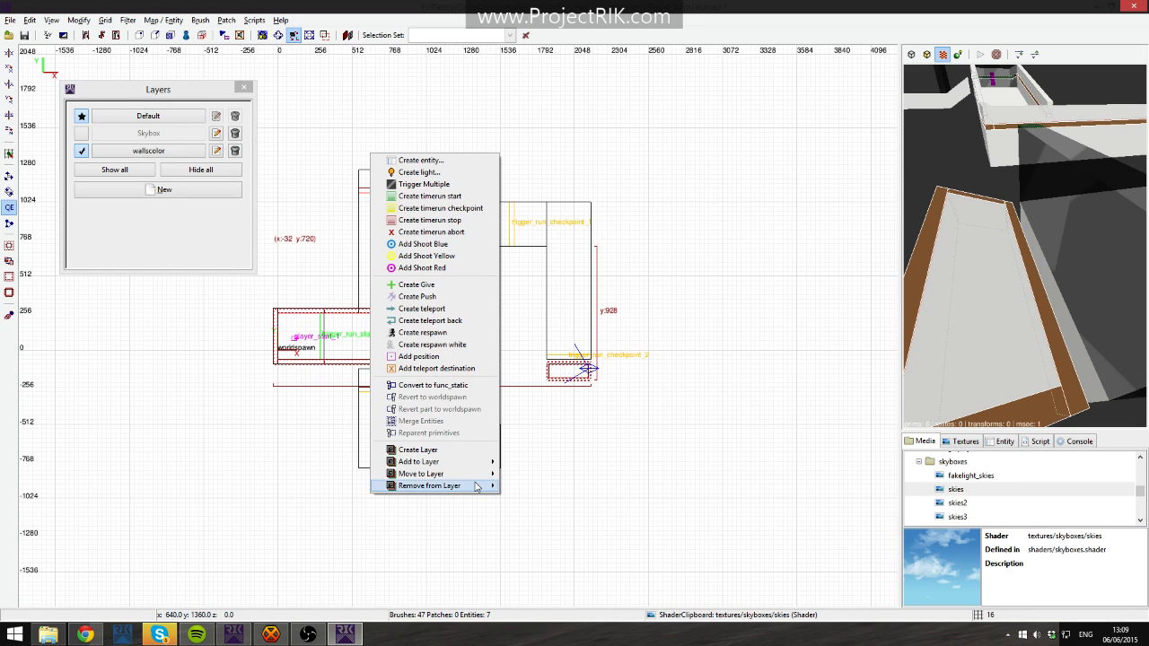
mouse_move(476, 486)
click(540, 510)
right_click(405, 274)
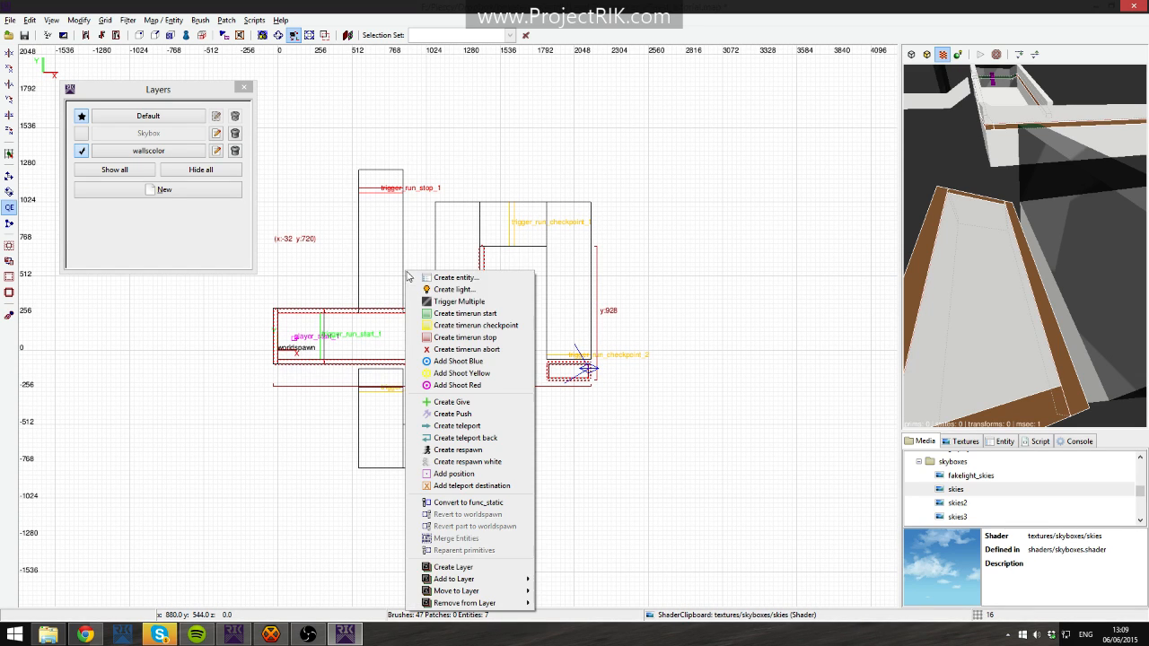
mouse_move(505, 603)
click(571, 615)
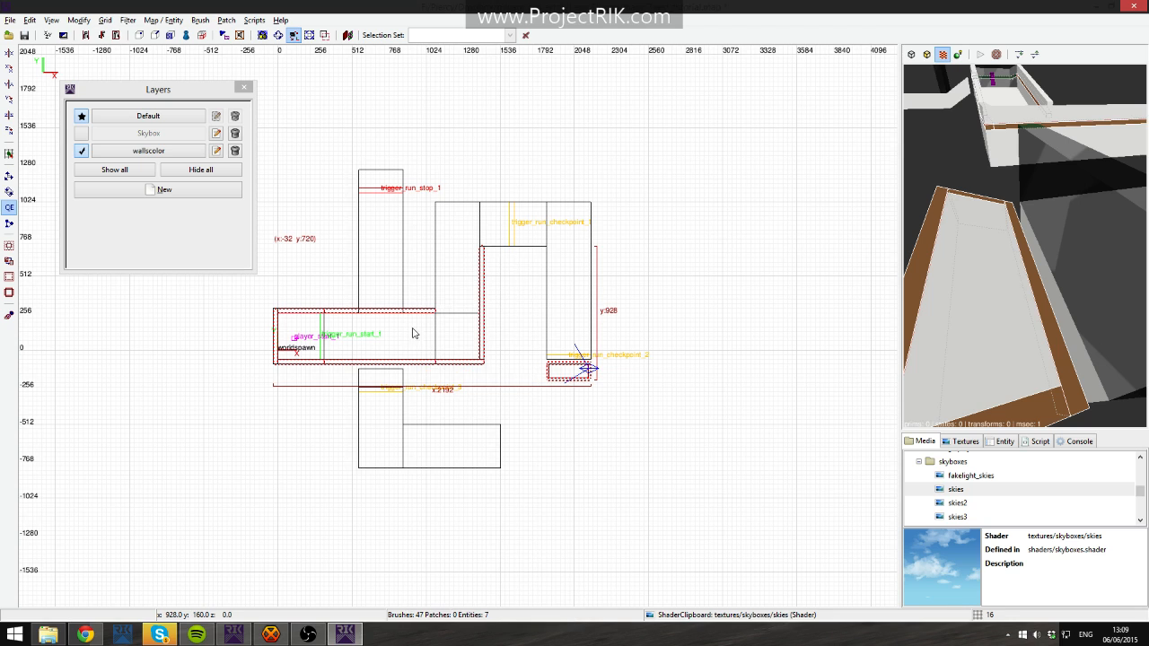
right_click(412, 329)
mouse_move(463, 335)
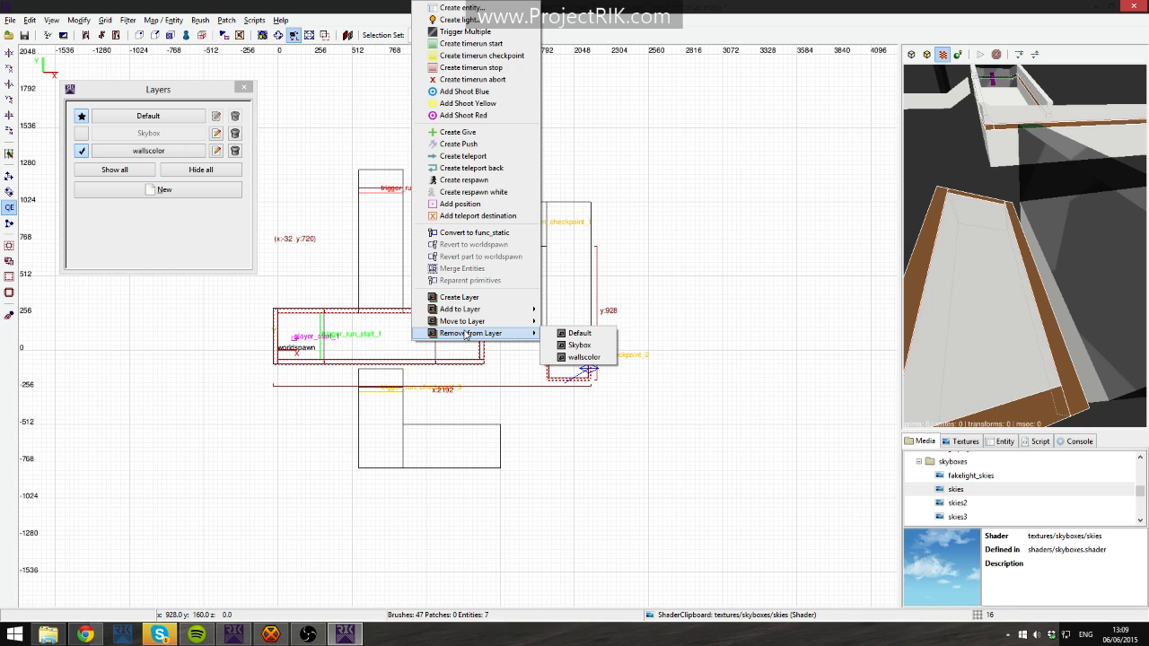
click(605, 337)
Move the selected wall stripe brushes to the wallscolor layer.
right_click(451, 307)
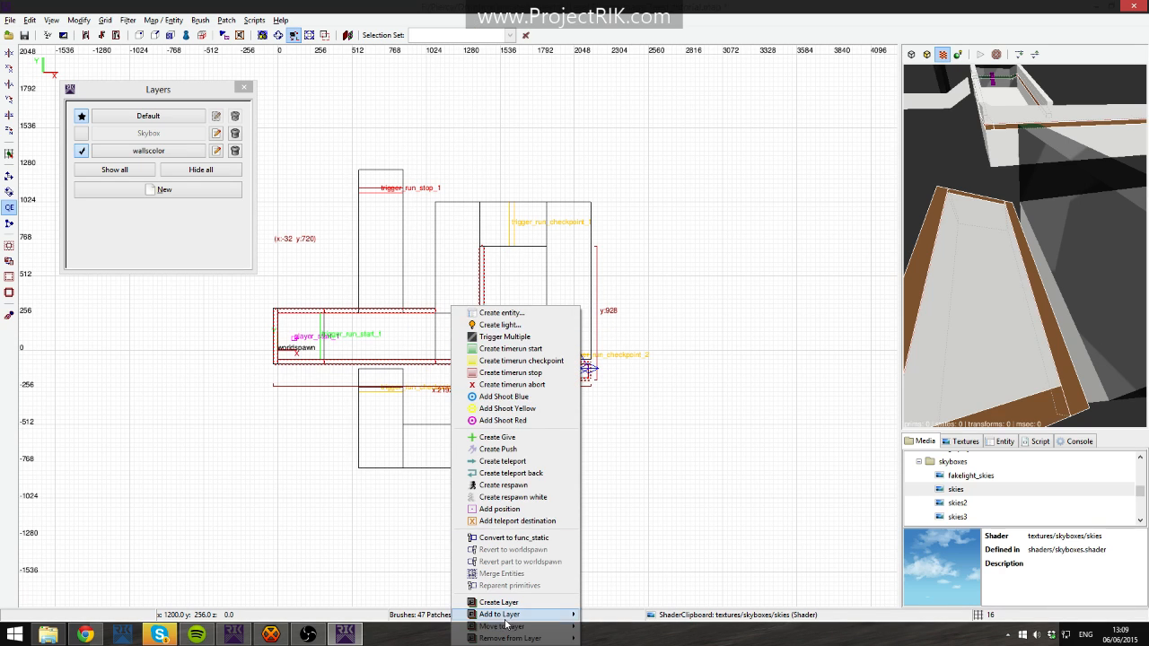
click(441, 206)
right_drag(456, 178, 454, 182)
right_click(487, 198)
mouse_move(552, 514)
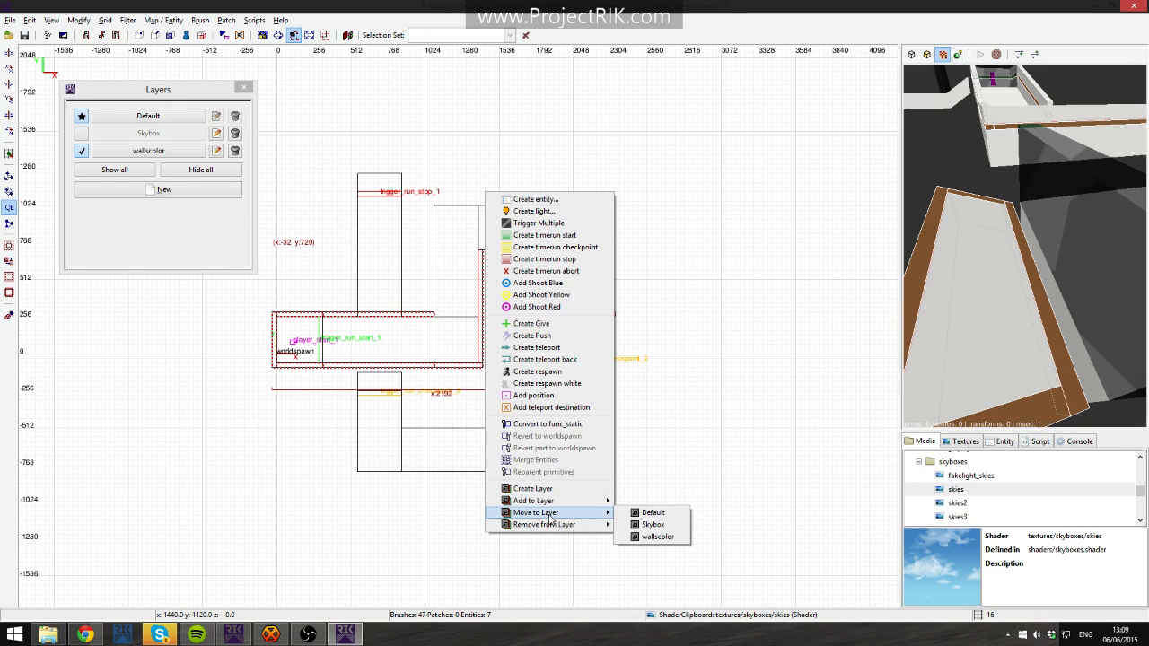
click(657, 536)
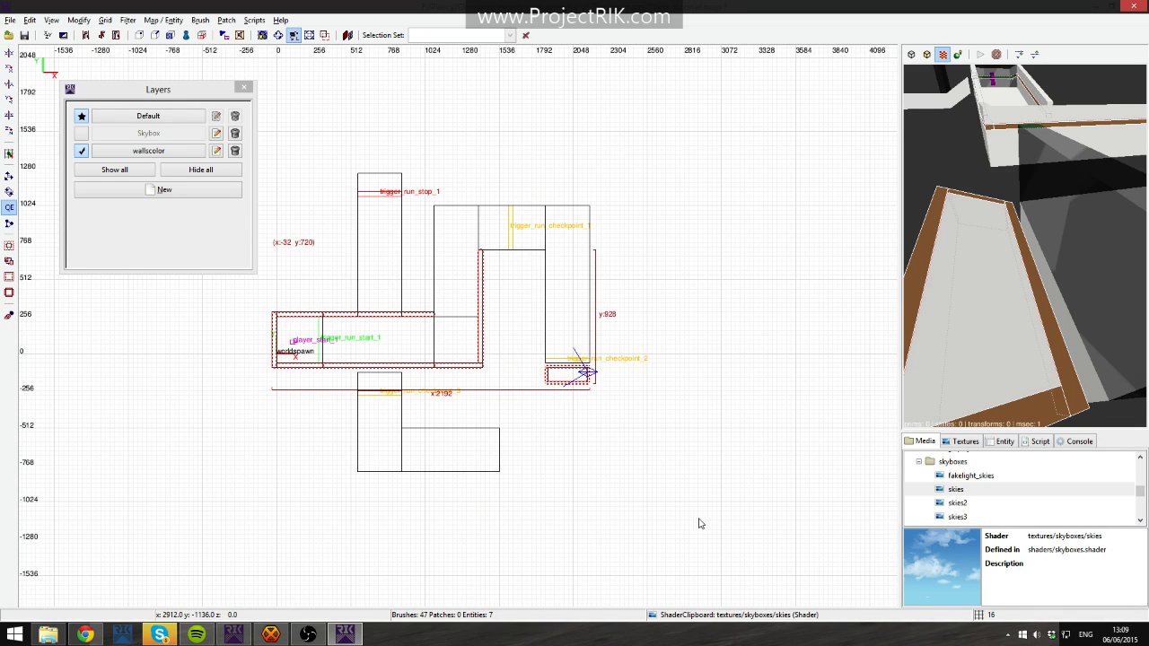
Switch the wallscolor layer's visibility off and on repeatedly to check which brushes it controls, leaving it visible.
click(81, 152)
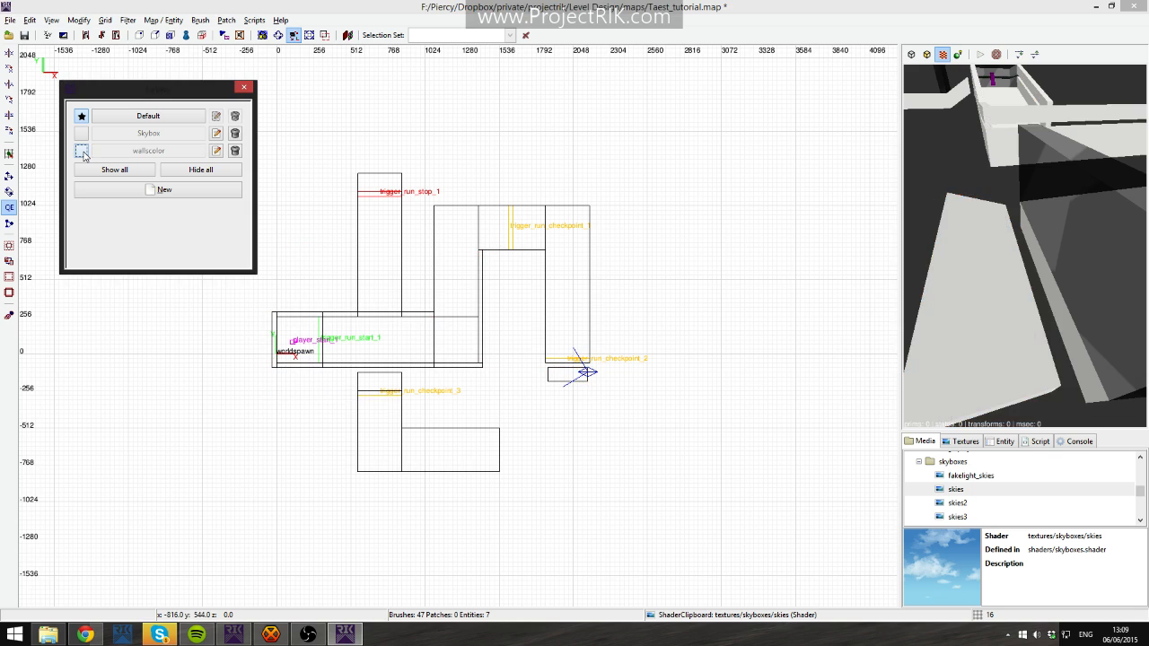
click(82, 152)
click(82, 152)
click(82, 152)
click(82, 152)
click(82, 152)
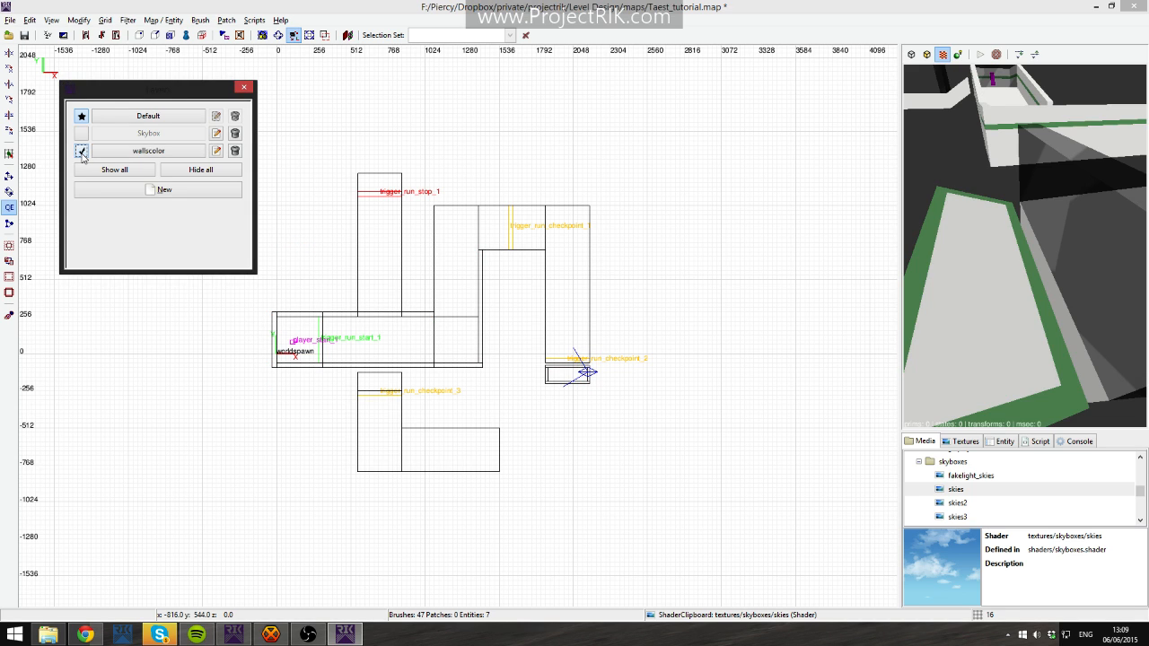
Select everything on the wallscolor layer and inspect the stripe brushes in the 3D view.
right_click(983, 176)
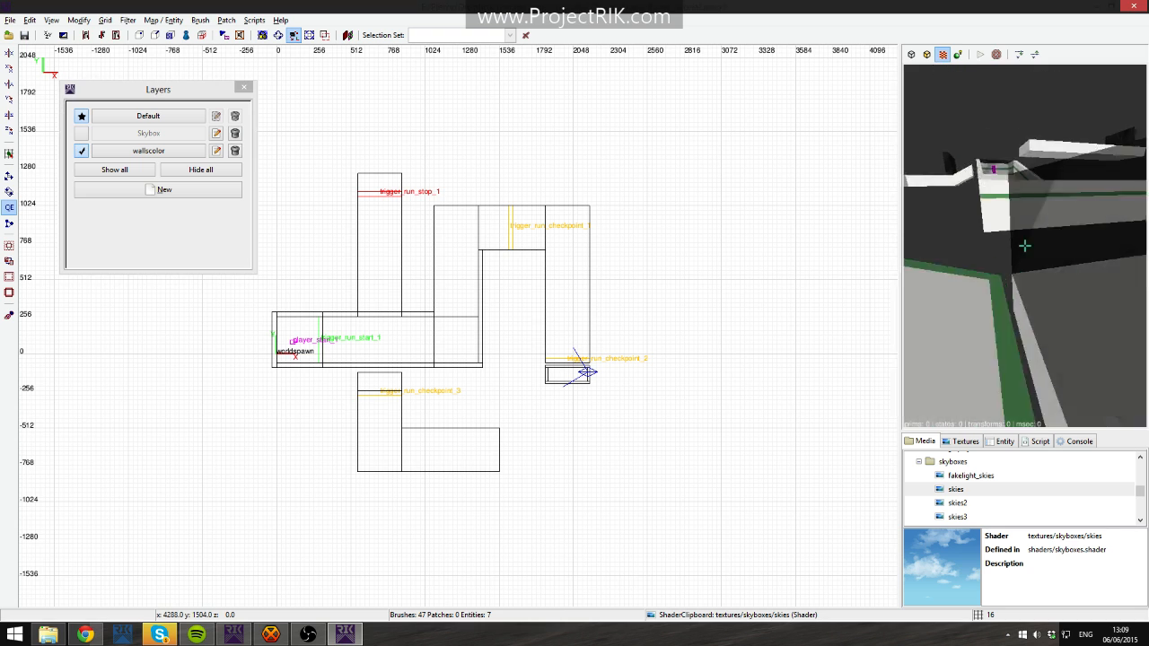
key(Up)
right_click(1025, 246)
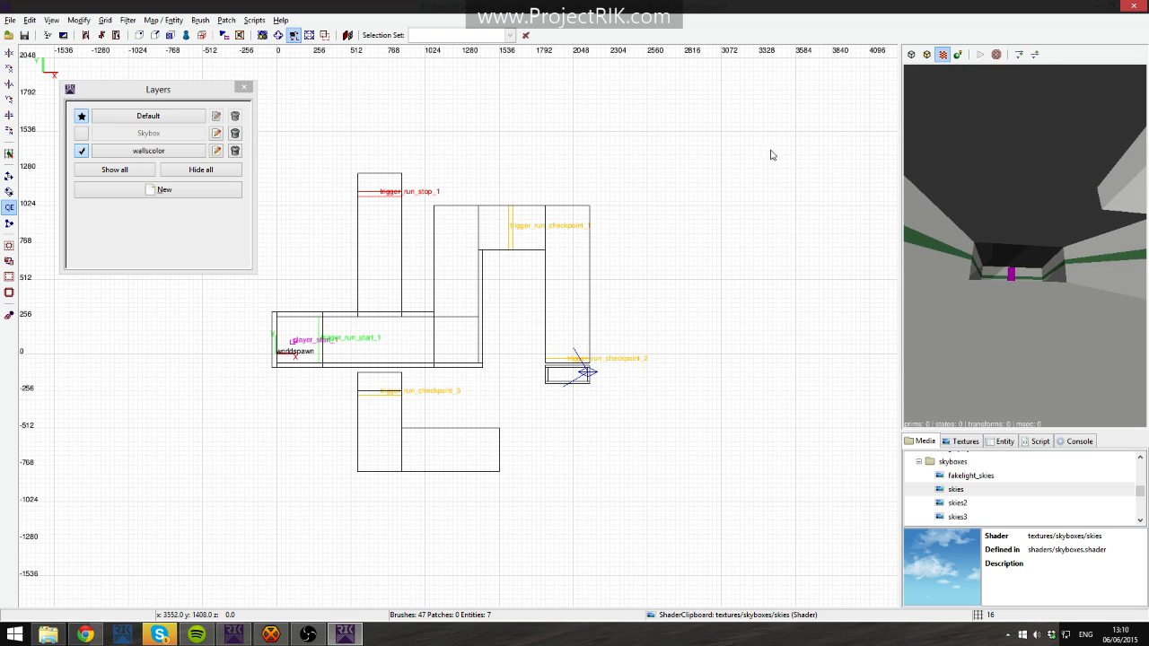
click(95, 160)
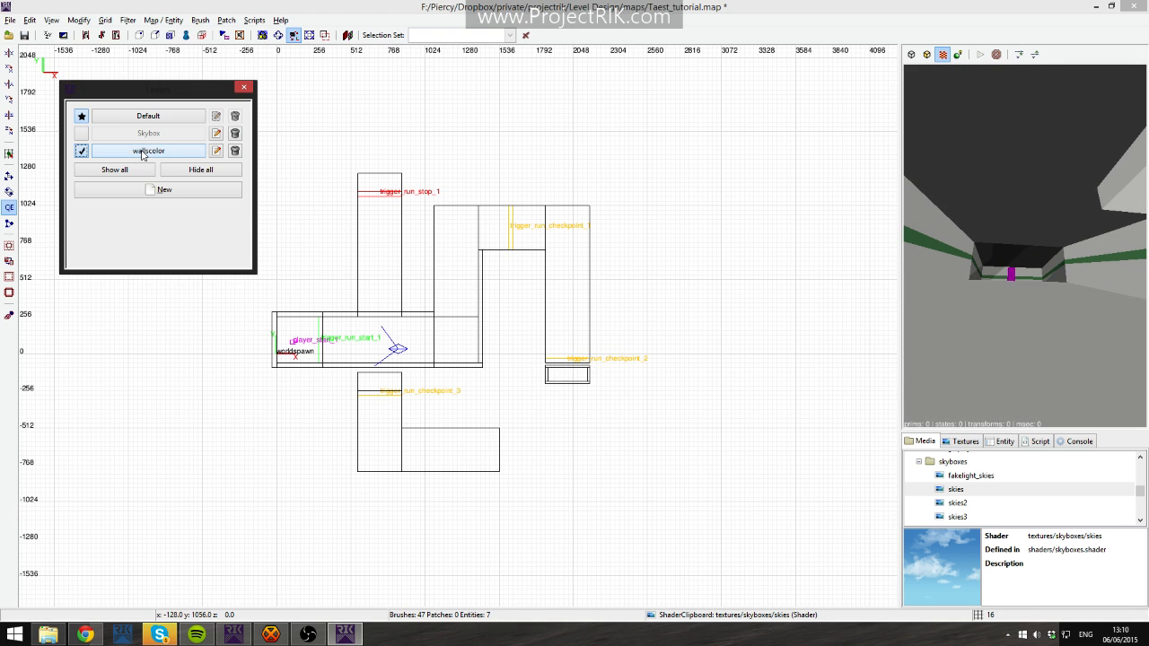
click(142, 155)
right_click(1025, 245)
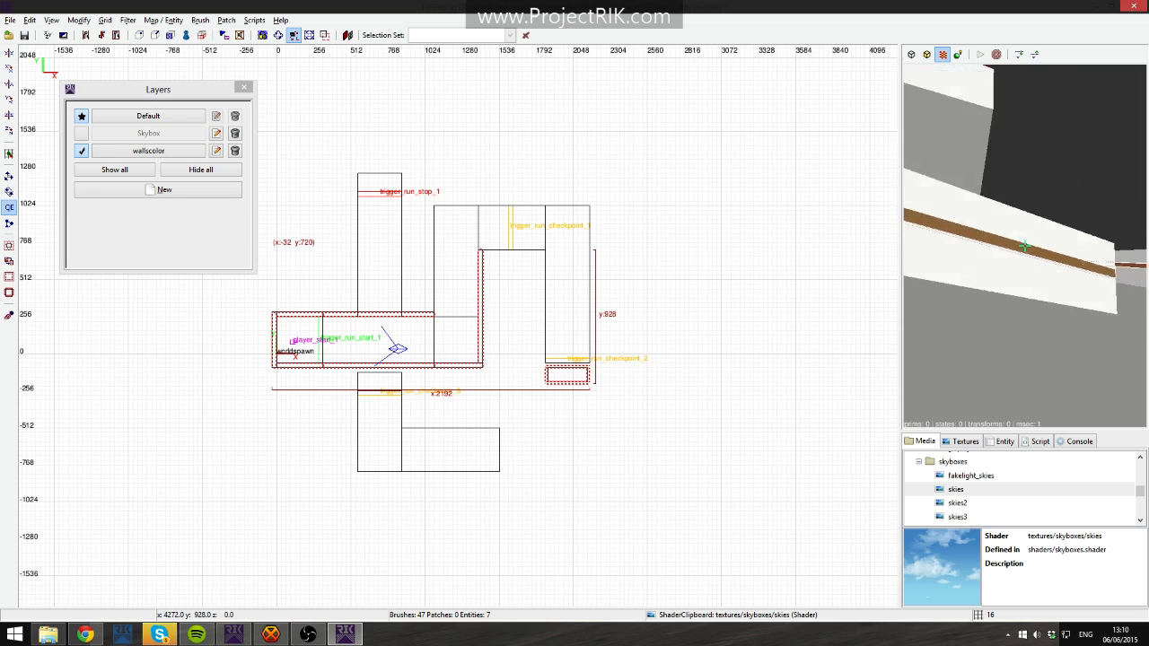
right_click(1025, 246)
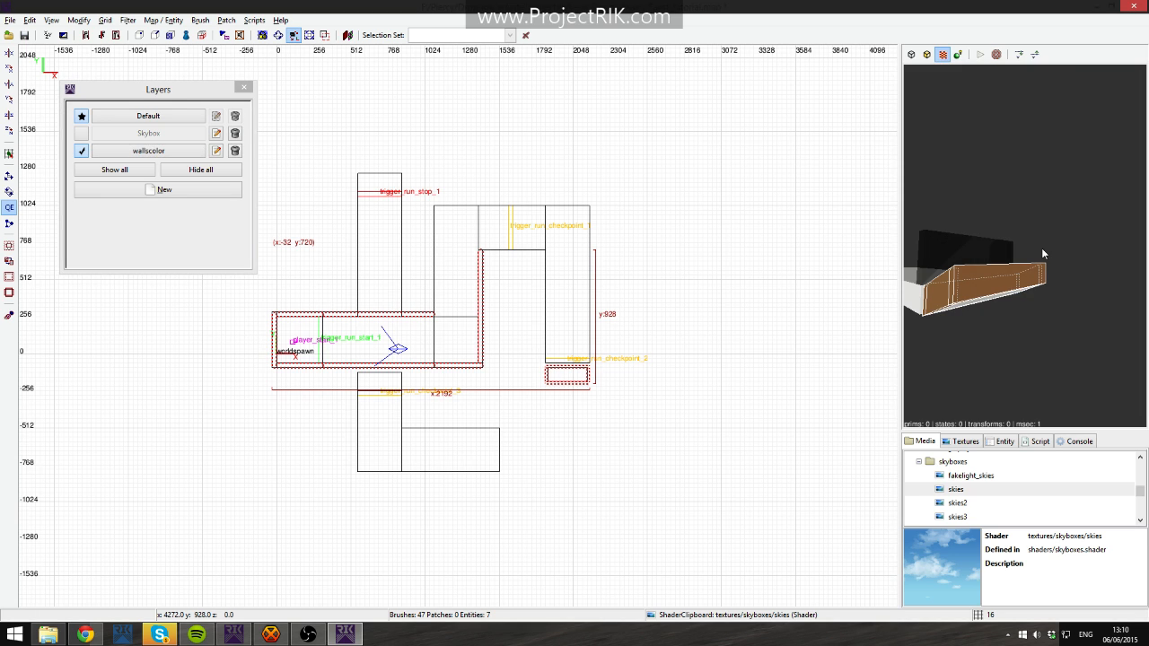
click(127, 154)
click(81, 153)
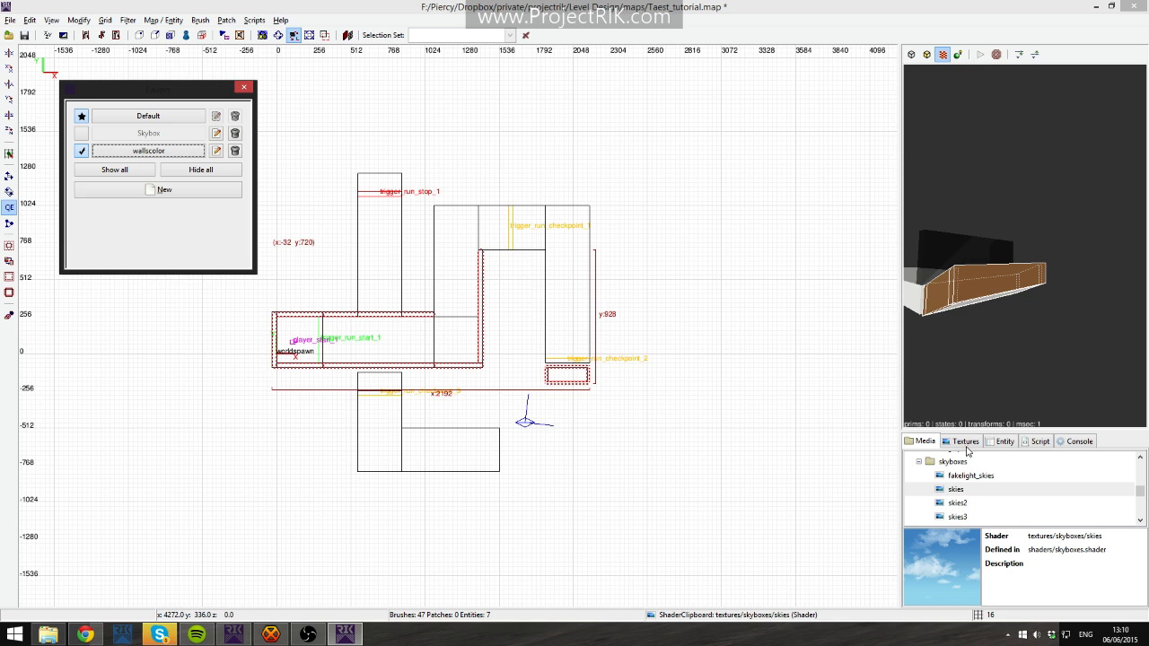
Collapse the skyboxes texture folder and expand the base0 folder to browse its colour textures.
click(919, 463)
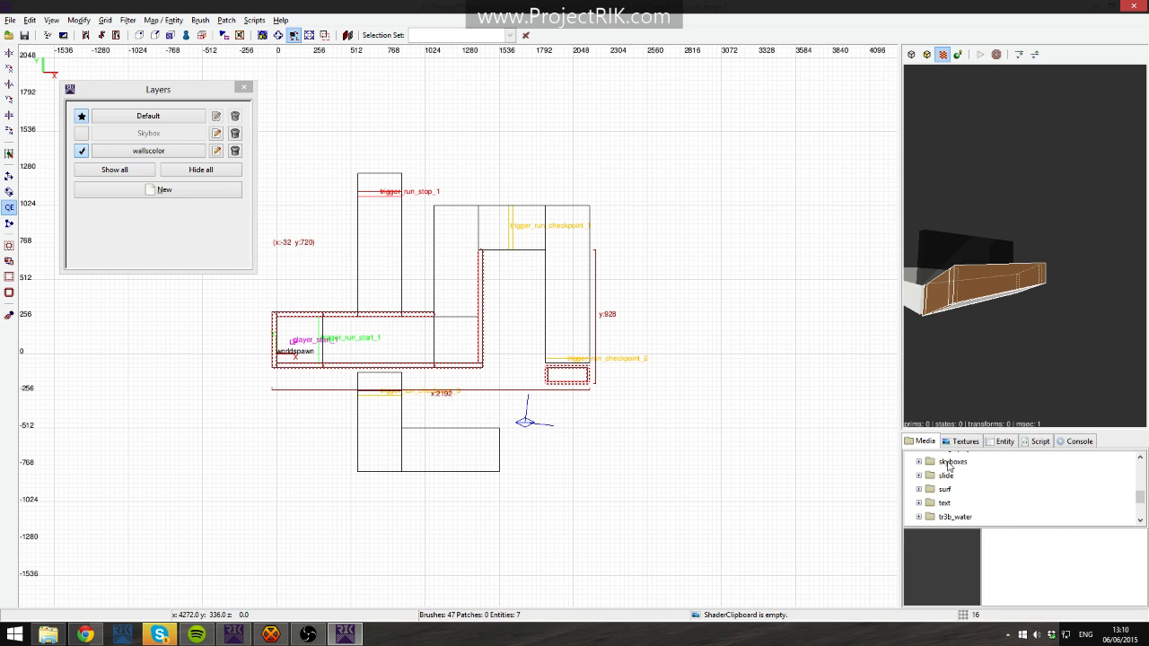
scroll(954, 479, up, 5)
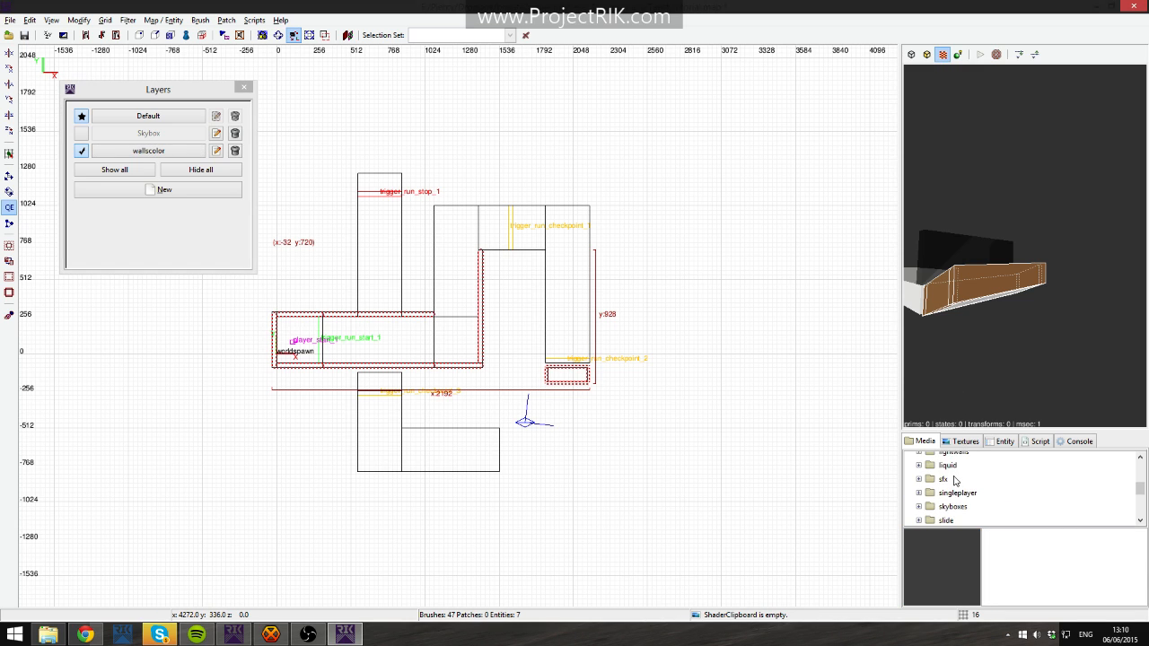
click(918, 474)
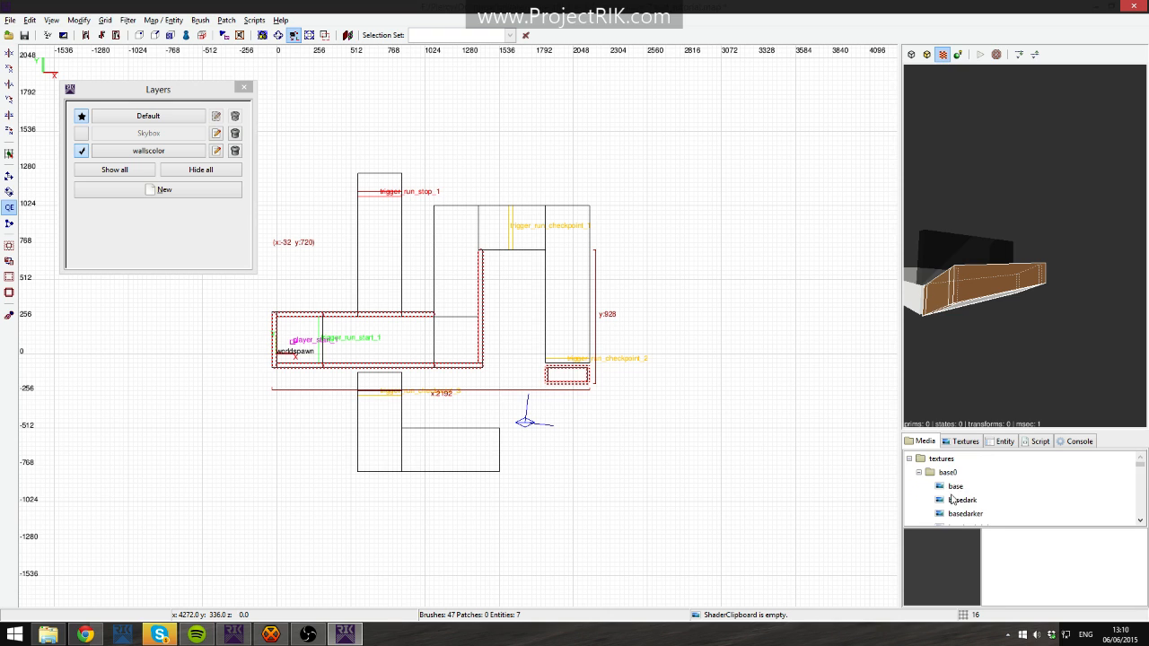
scroll(979, 504, down, 10)
scroll(984, 507, up, 4)
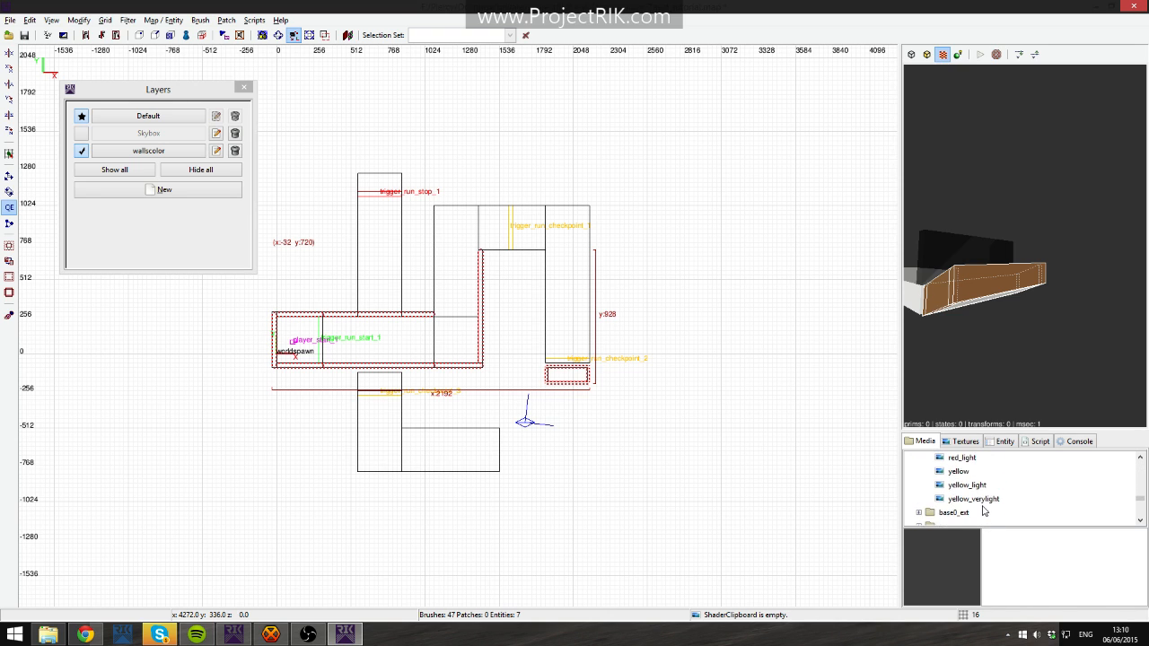
Apply the base0/red texture to the selected wallscolor brushes, clear the selection and check the stripes in 3D.
click(984, 490)
right_click(985, 492)
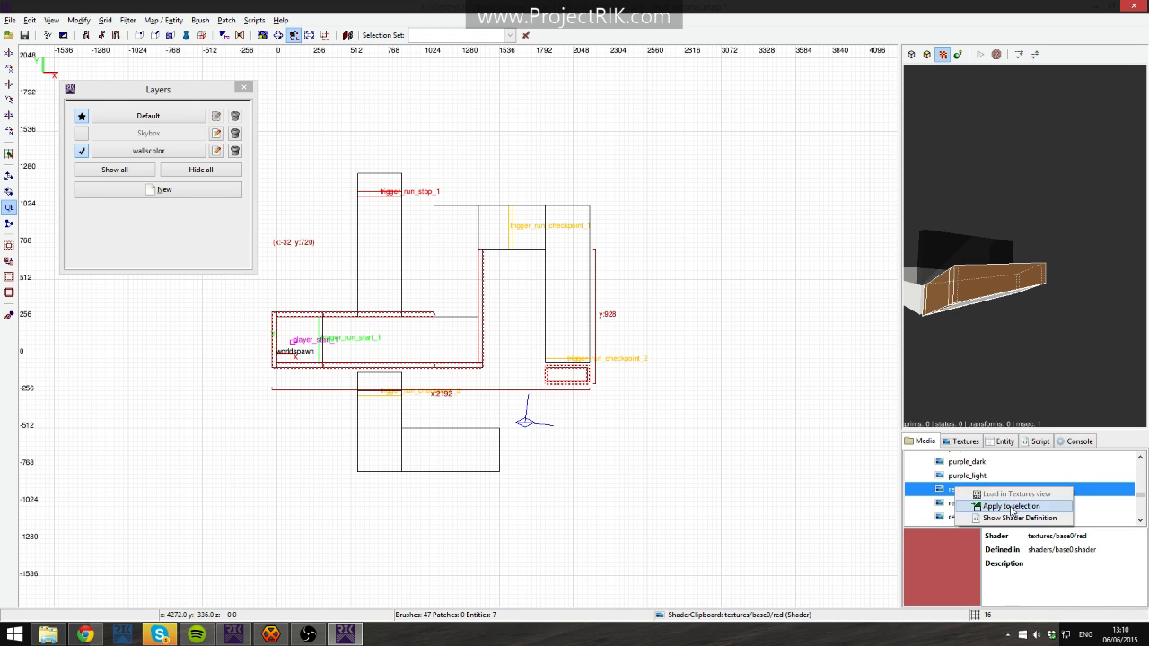
click(1011, 506)
key(Escape)
right_click(1064, 353)
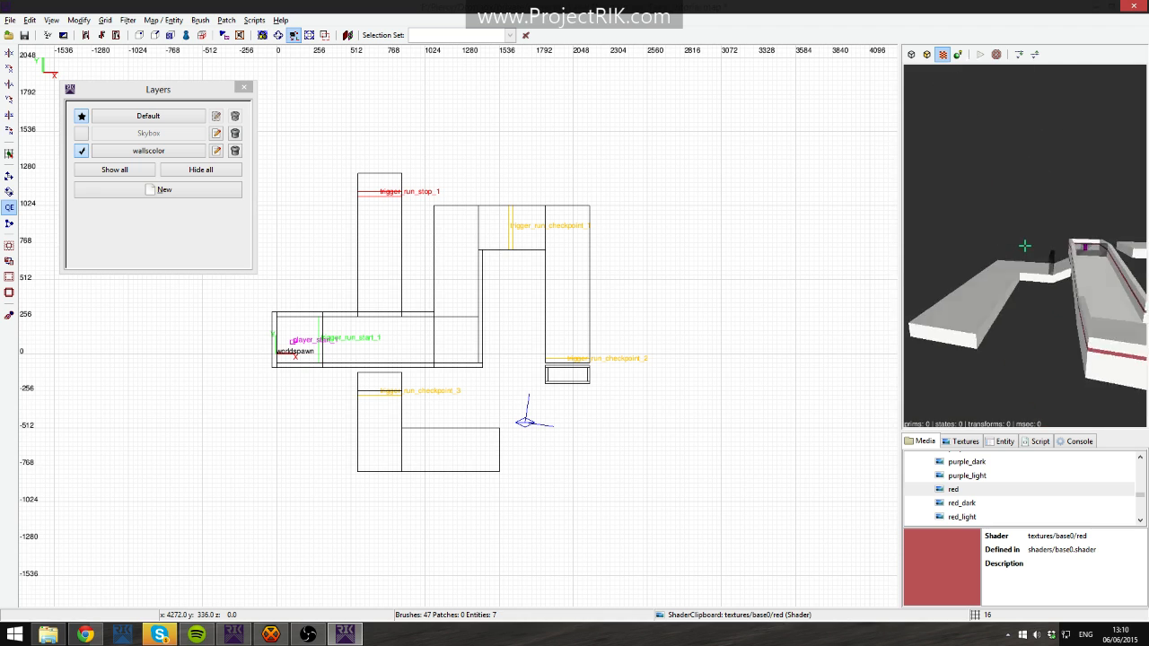
key(Up)
right_click(1065, 352)
Select all brushes on the wallscolor layer, apply the base0/purple_light texture to them and clear the selection.
click(170, 150)
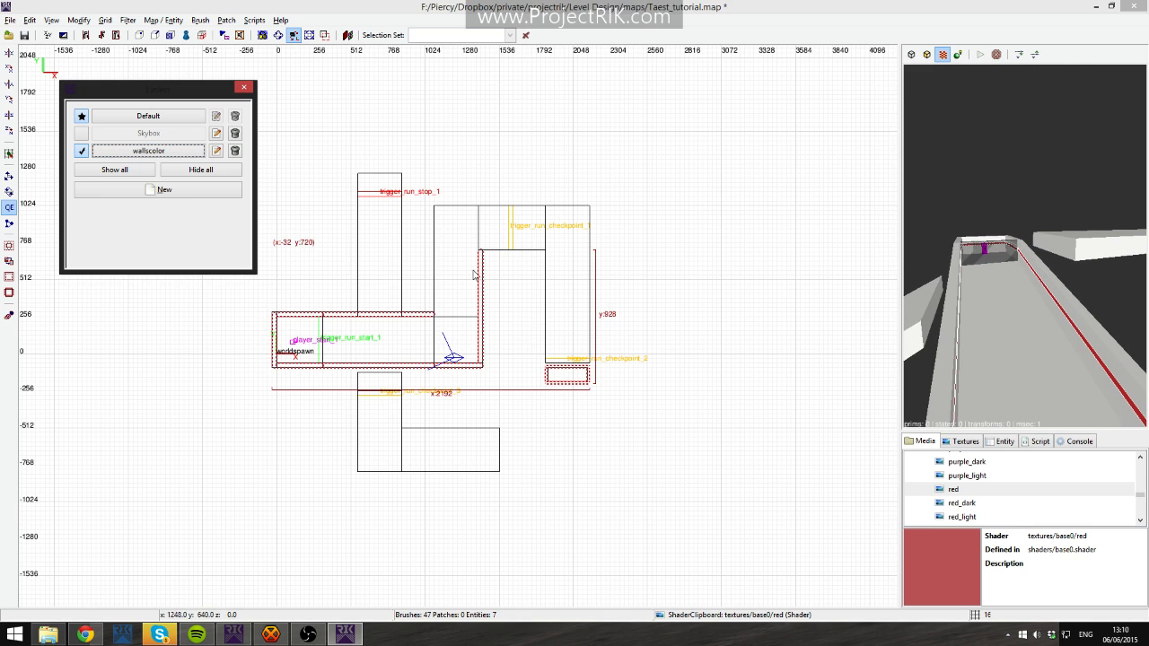
right_click(973, 478)
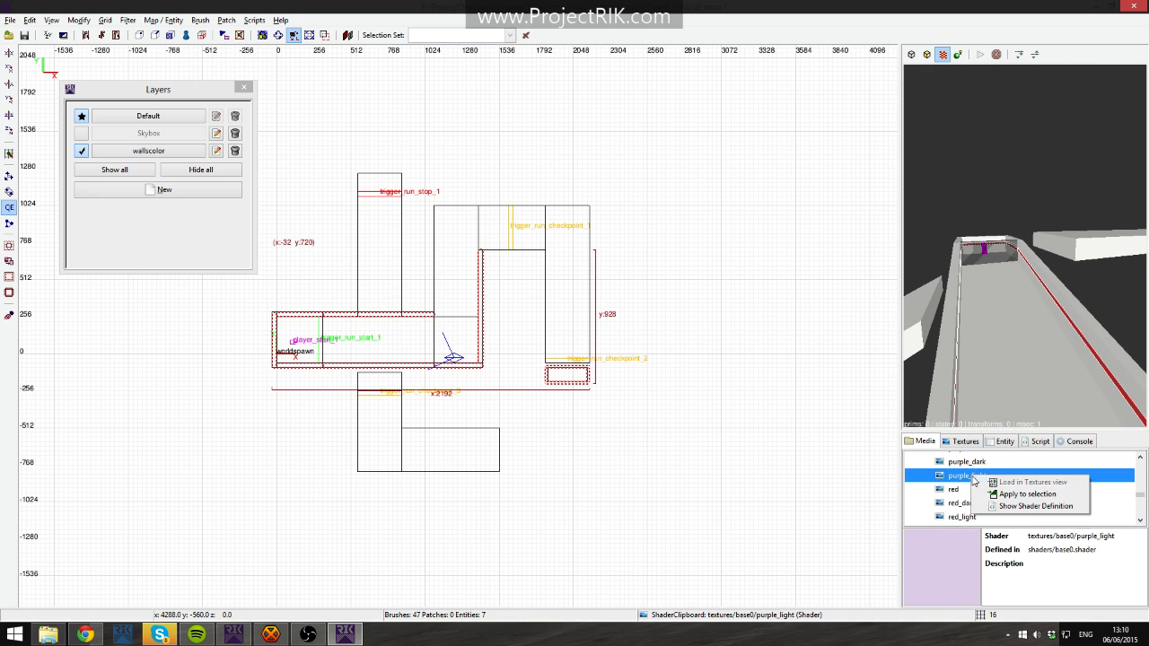
click(1006, 491)
key(Escape)
right_click(1025, 345)
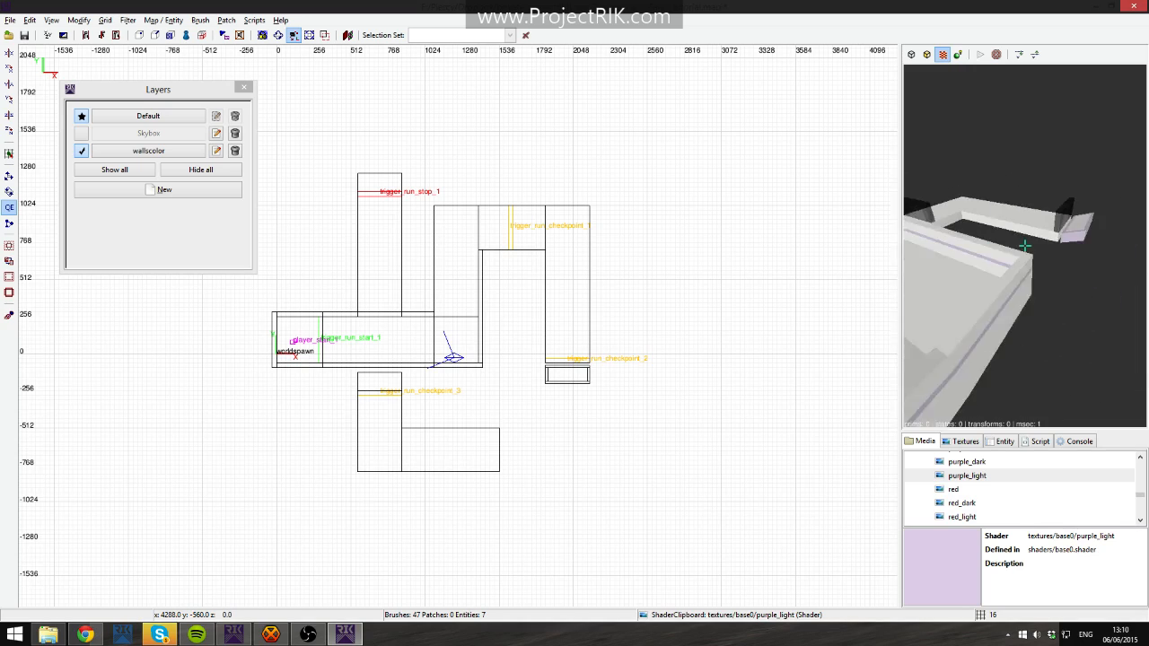
right_click(1025, 246)
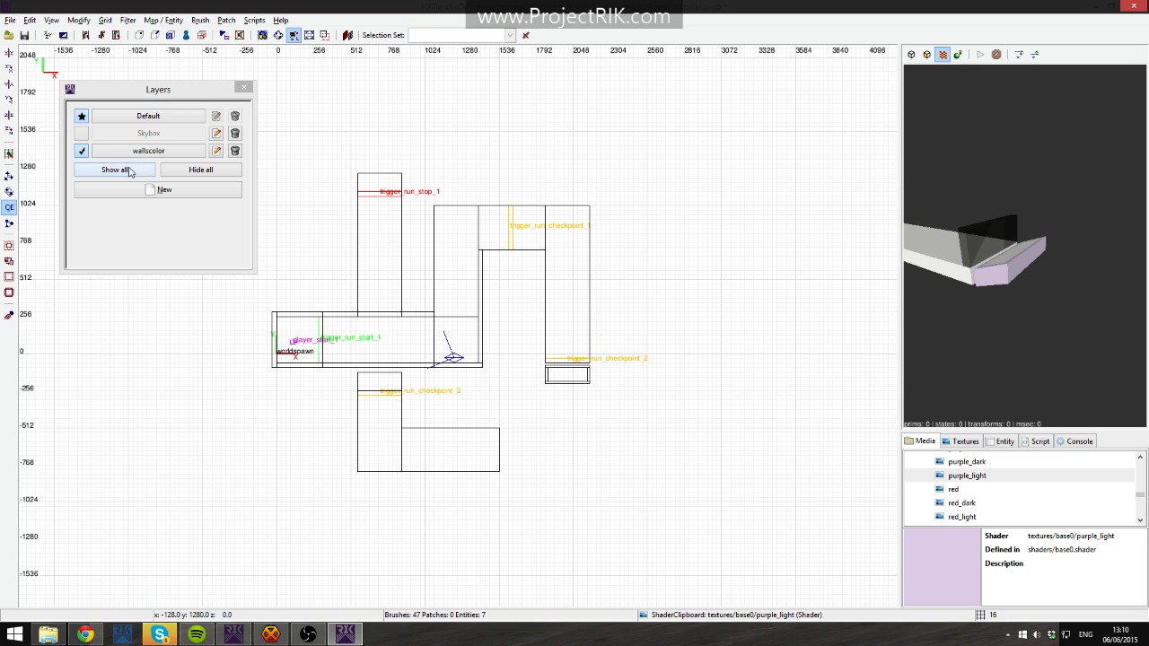
Toggle the Skybox layer's visibility, check the contents of the wallscolor and Default layers by selecting them, and clear the selection.
click(82, 134)
click(81, 134)
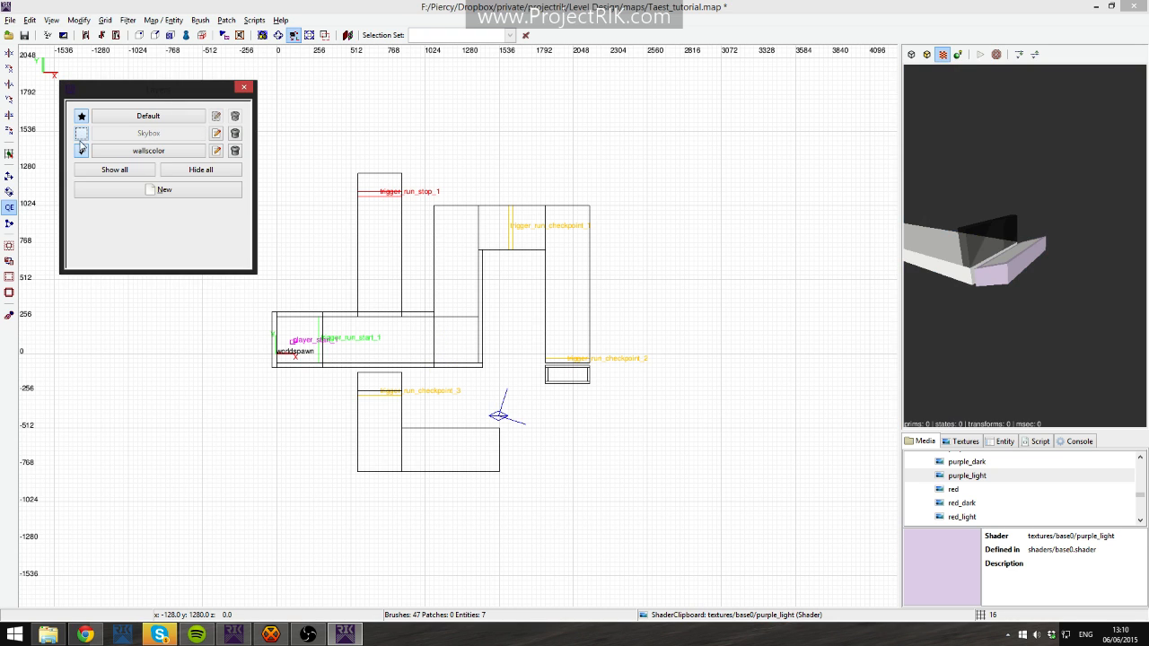
click(82, 150)
click(168, 158)
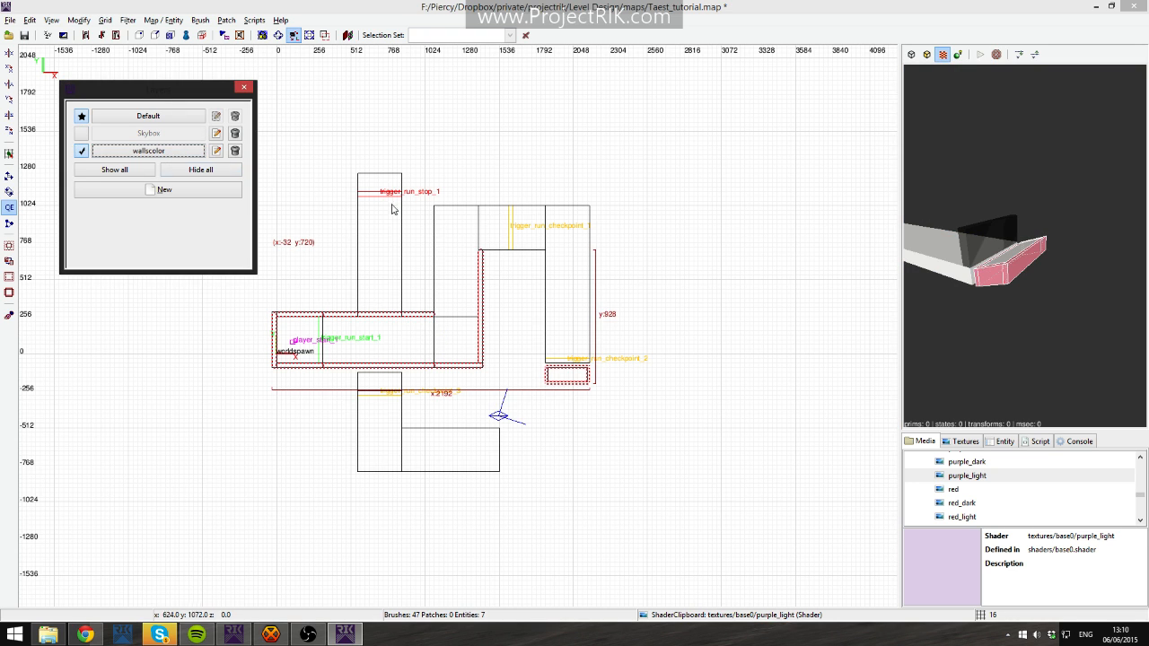
click(151, 119)
right_click(957, 248)
key(Escape)
right_click(957, 248)
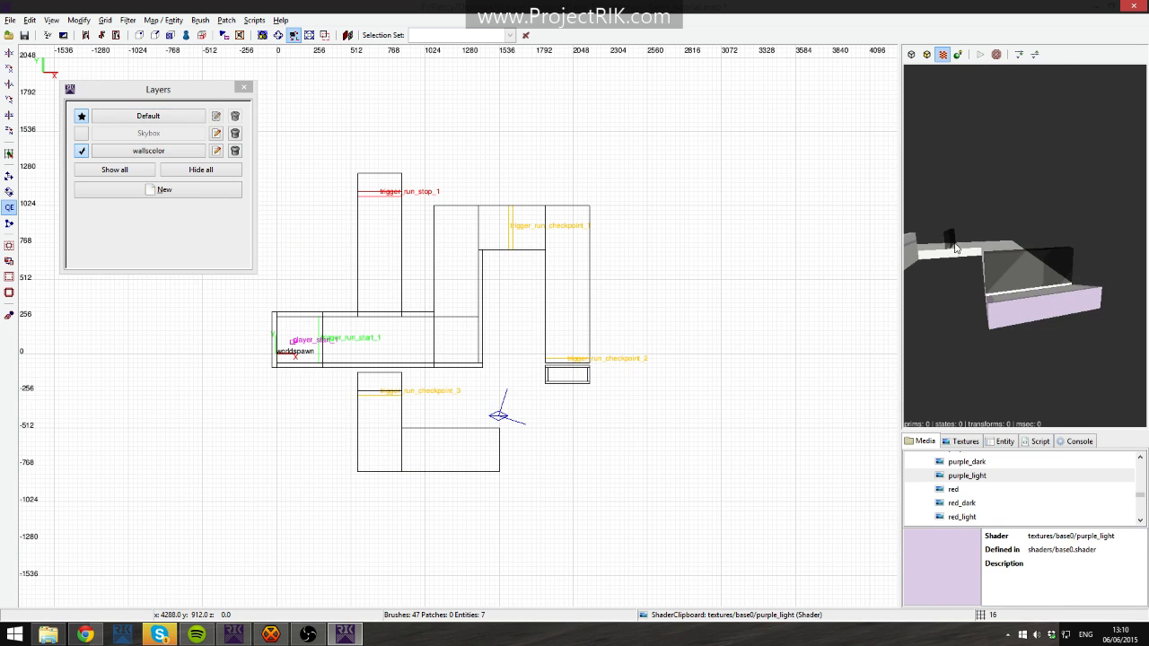
Select all the run triggers: start, stop and checkpoints 1, 2 and 3.
shift+click(1004, 264)
right_click(1002, 226)
key(Up)
shift+click(1025, 246)
key(Up)
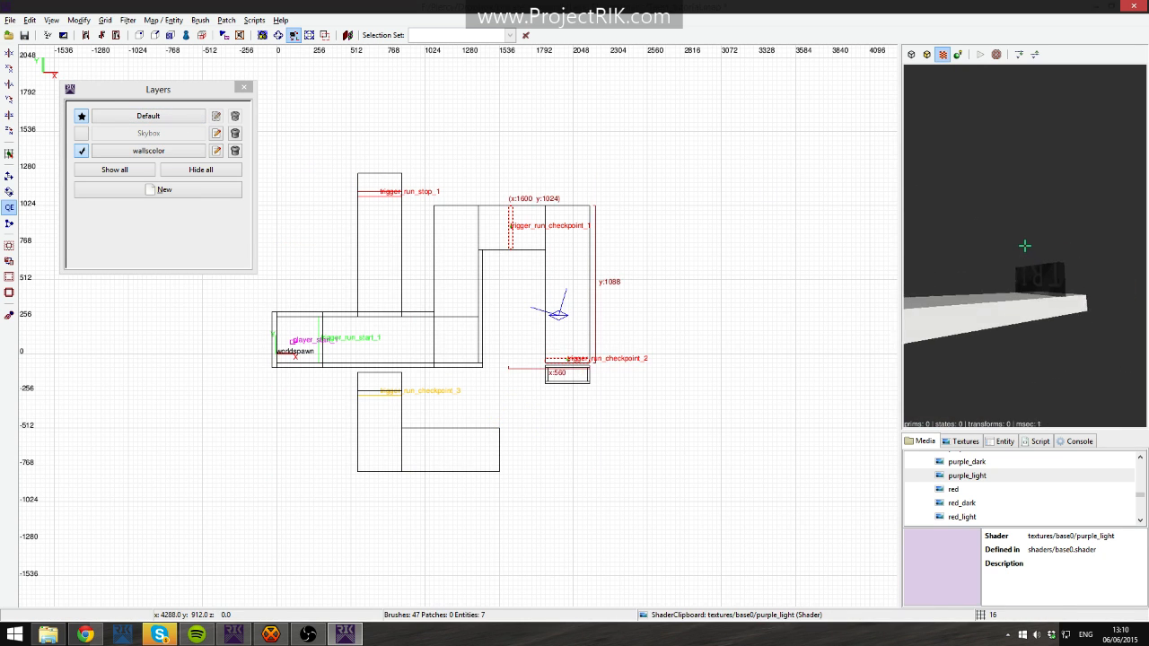
shift+click(1026, 246)
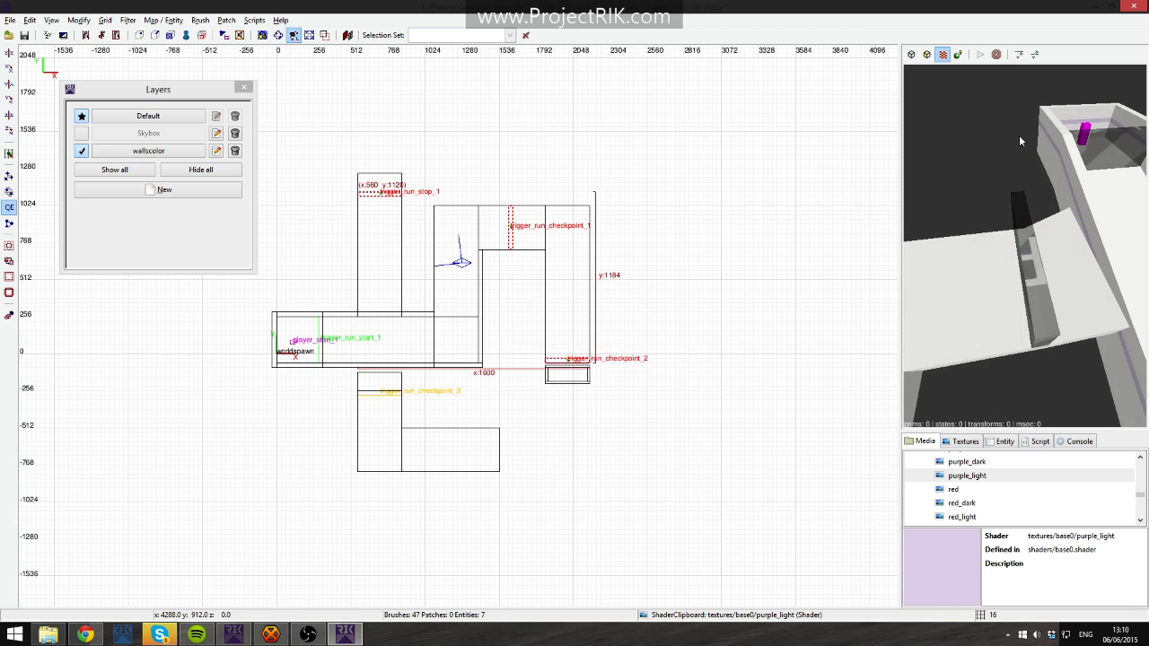
shift+click(1027, 249)
right_click(1027, 249)
shift+click(1026, 246)
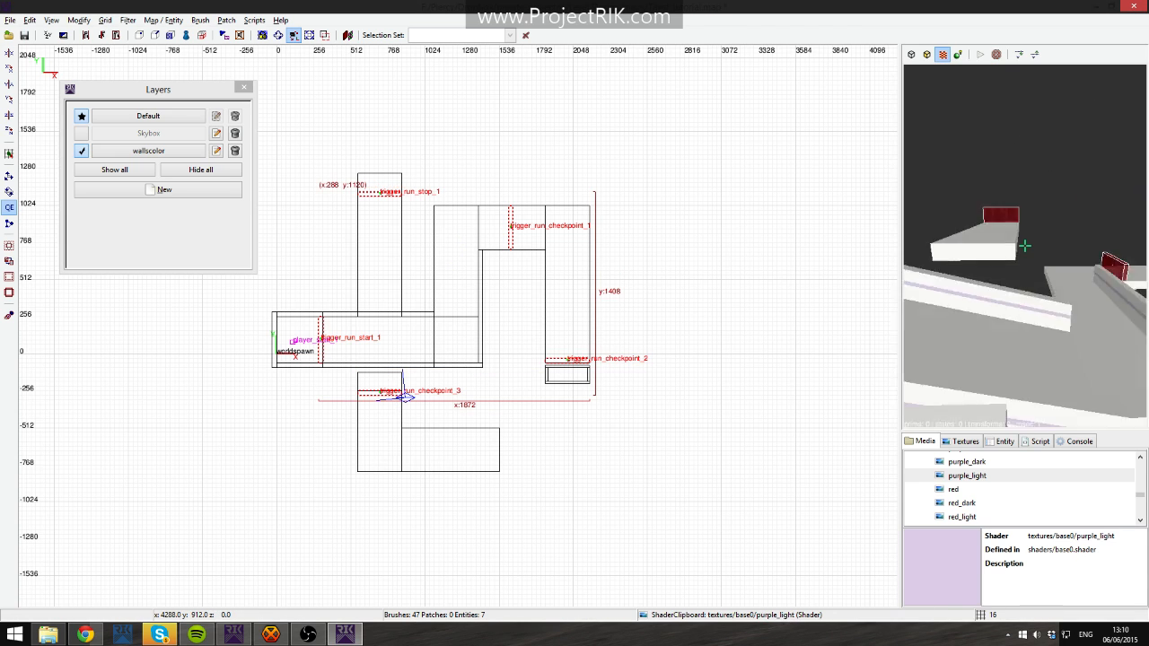
right_click(1025, 246)
Create a layer named Triggers and move the selected run triggers to it.
right_click(488, 294)
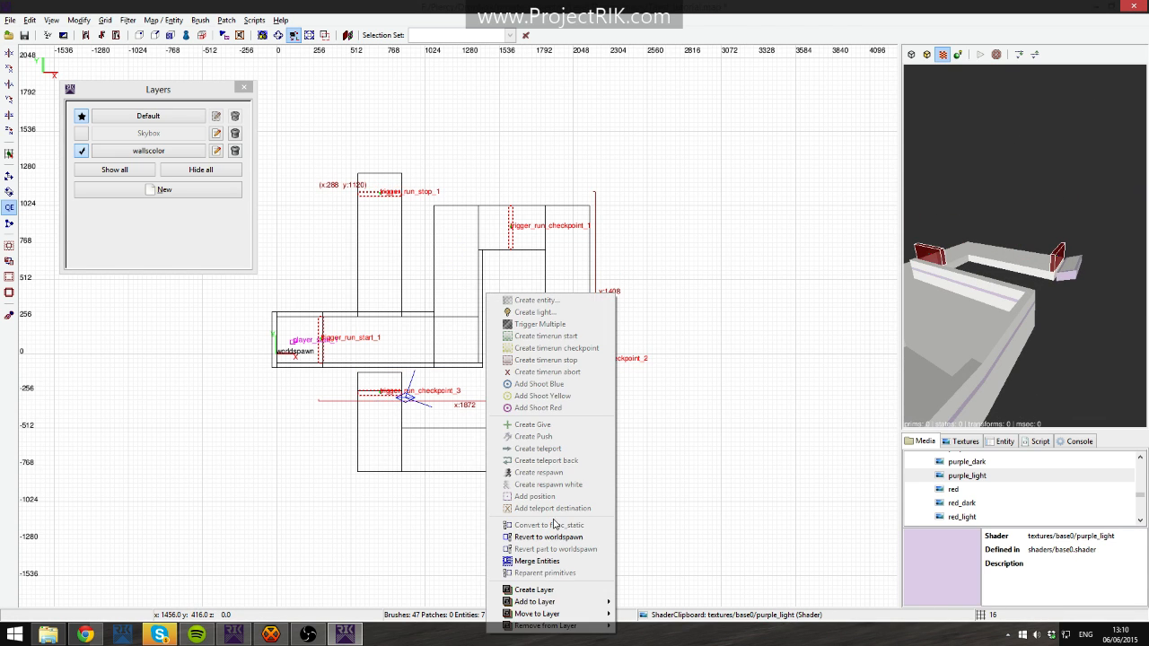
click(556, 594)
text(Trigg)
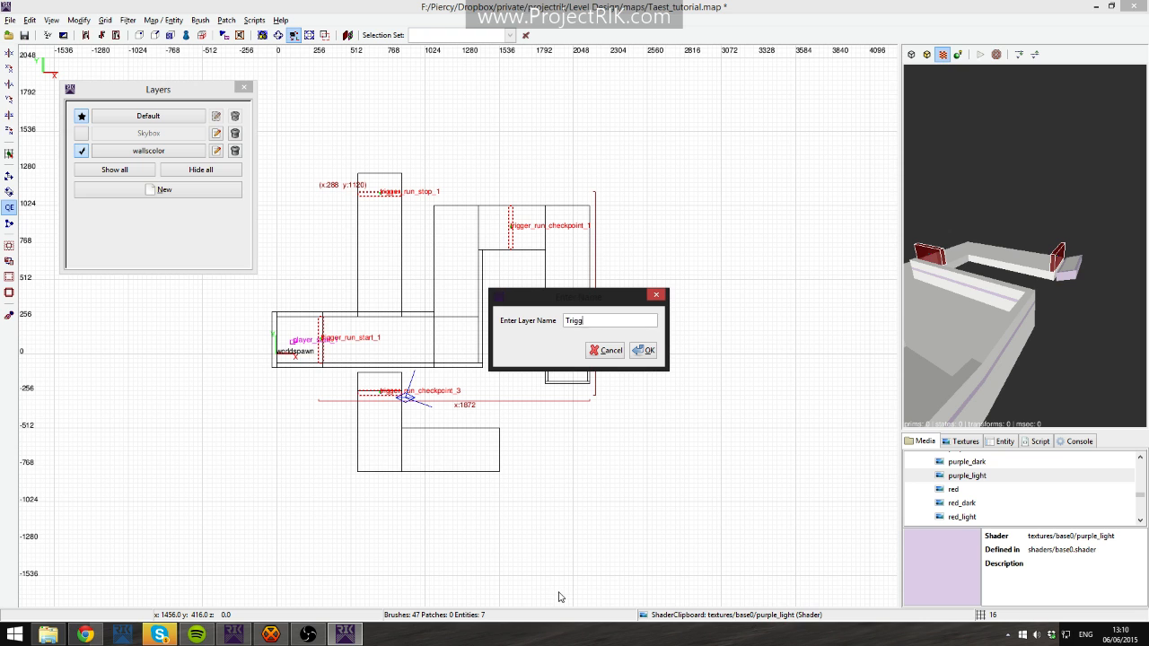
text(ers)
key(Return)
right_click(536, 341)
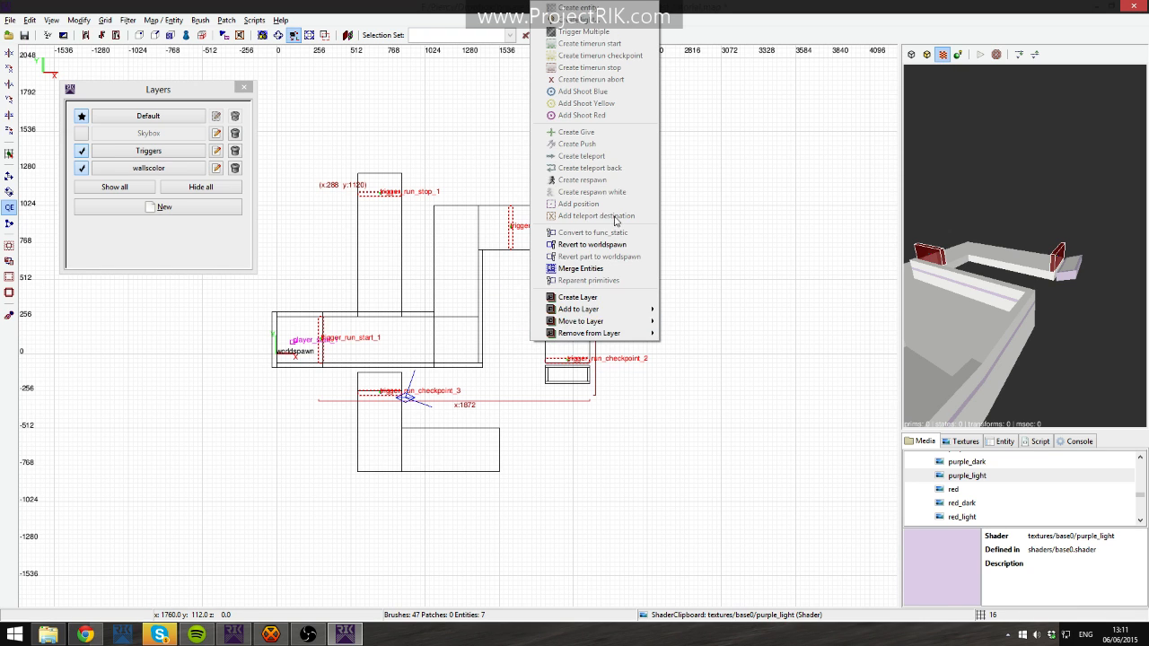
mouse_move(593, 320)
click(696, 349)
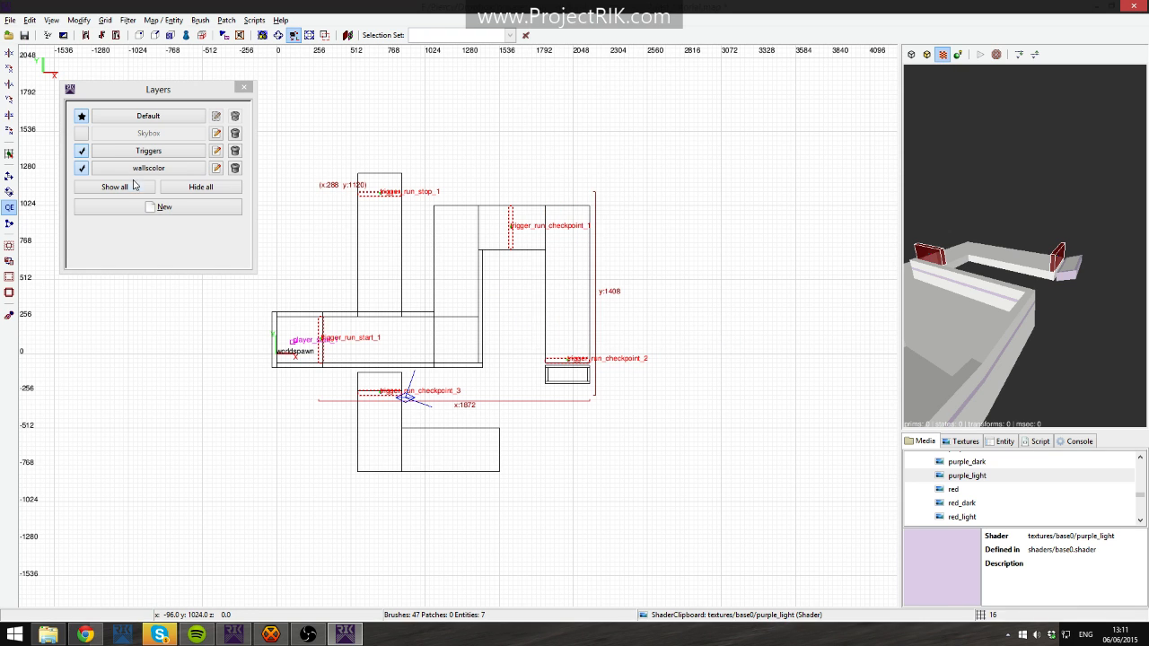
Toggle the Triggers layer's visibility to check its contents, leave the layer hidden and clear any selection.
click(82, 150)
click(81, 151)
click(81, 151)
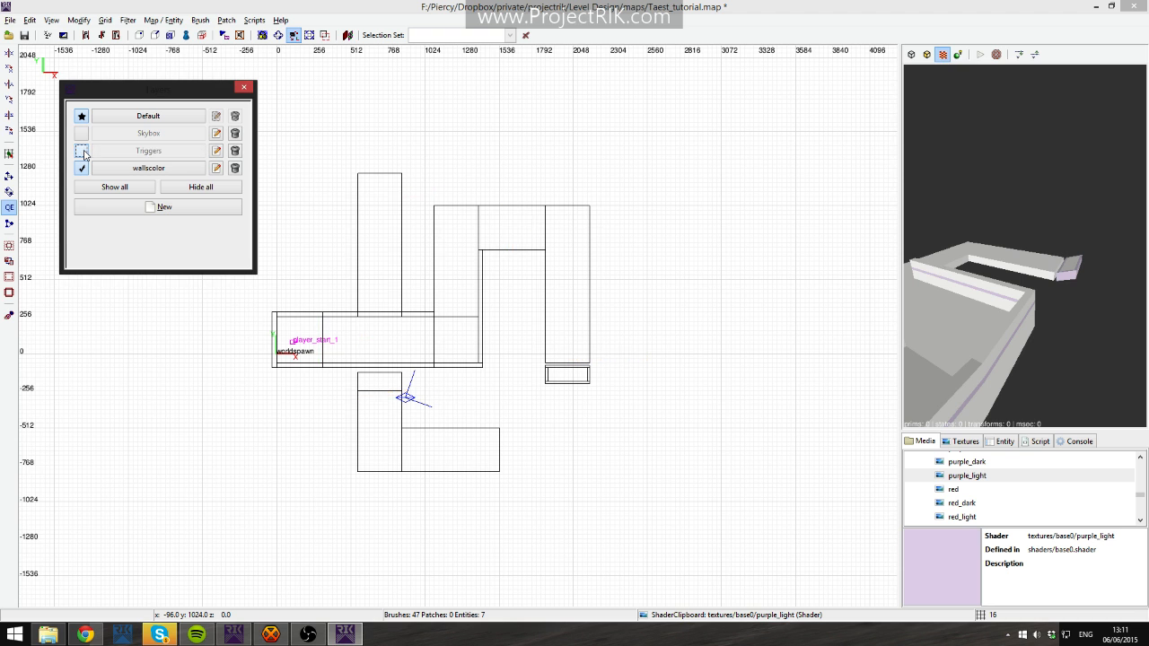
click(82, 151)
right_click(962, 213)
right_click(962, 213)
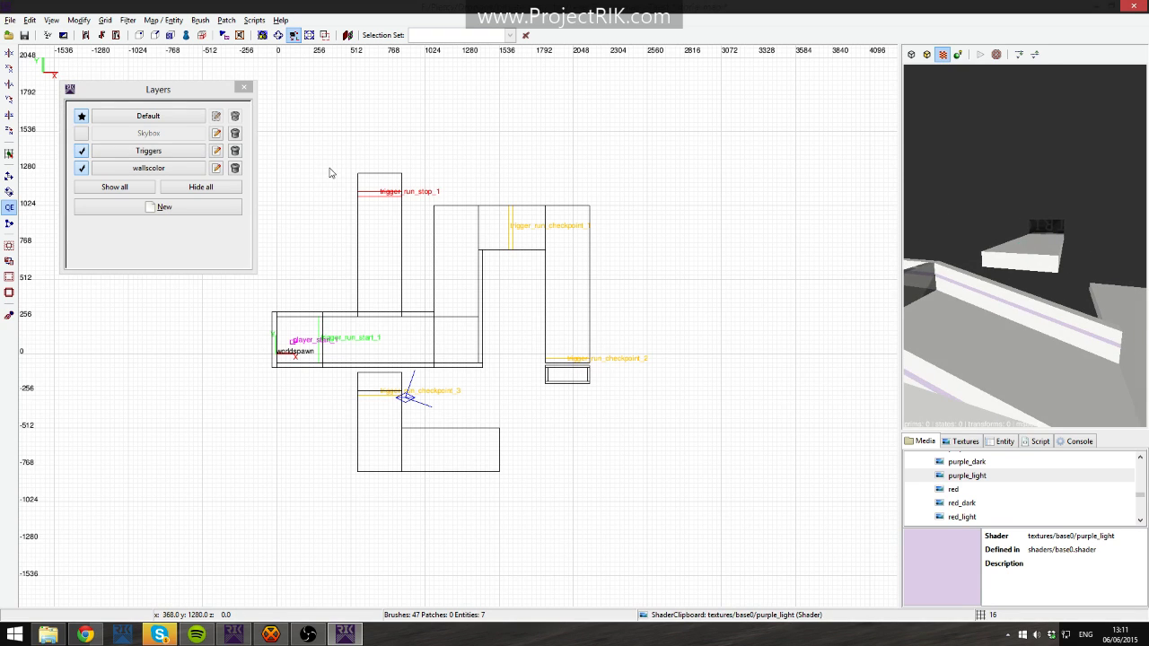
click(82, 151)
right_click(969, 225)
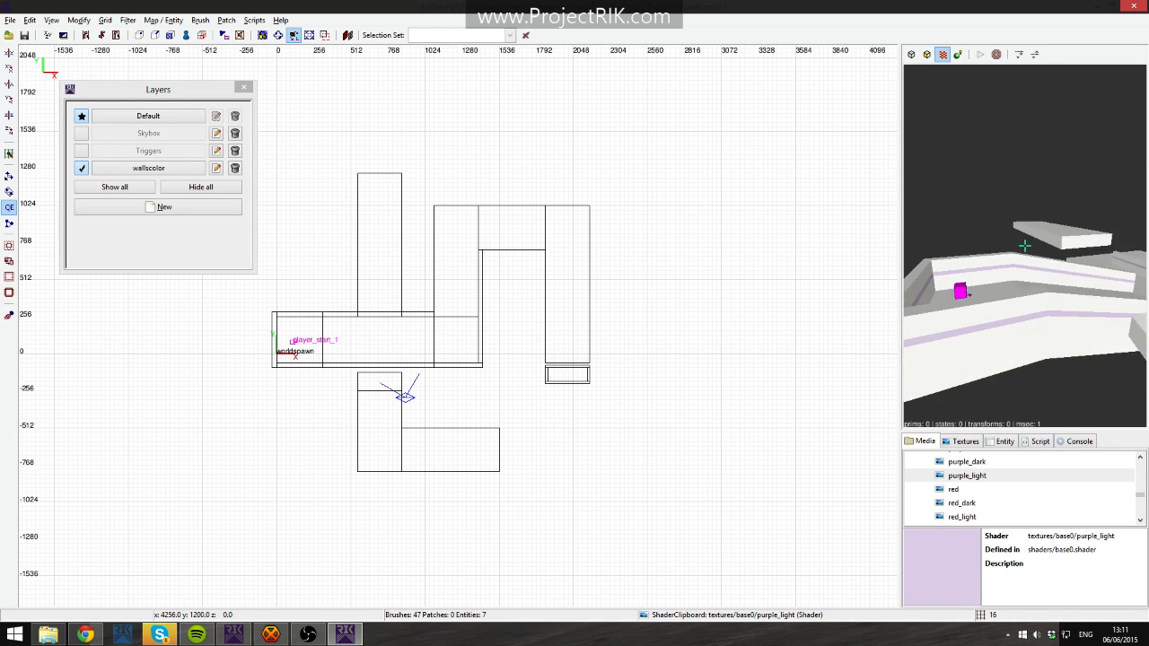
shift+click(1025, 246)
right_click(975, 217)
key(Escape)
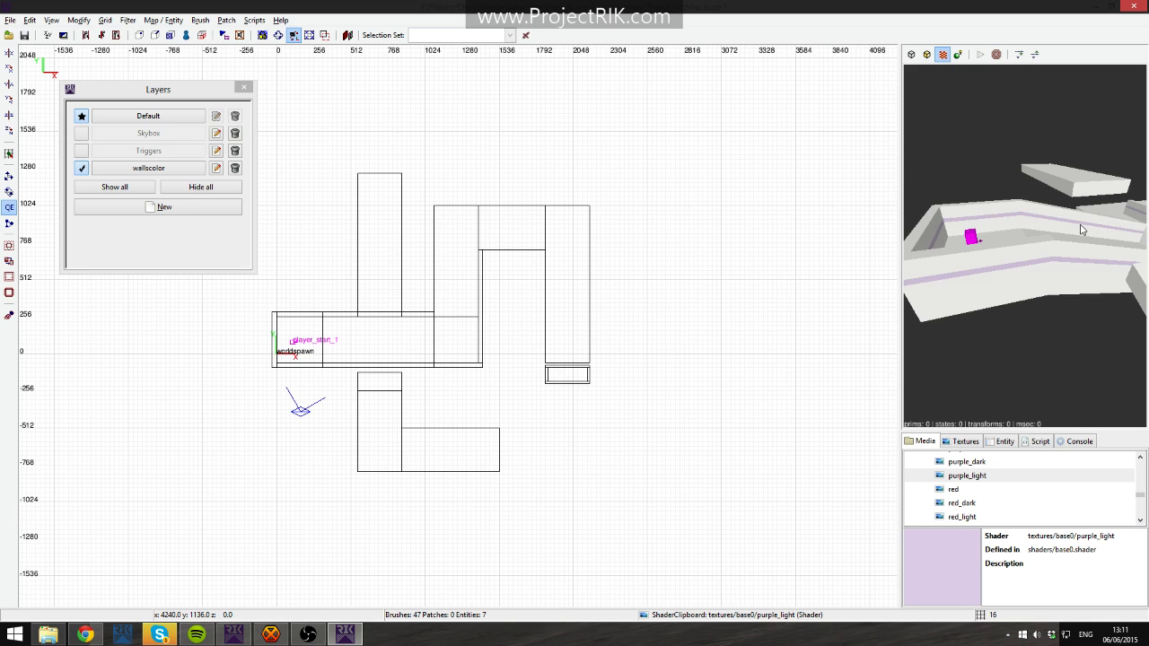
Select all brushes on the wallscolor layer, apply the base0/red_dark texture to them and clear the selection.
right_click(1041, 221)
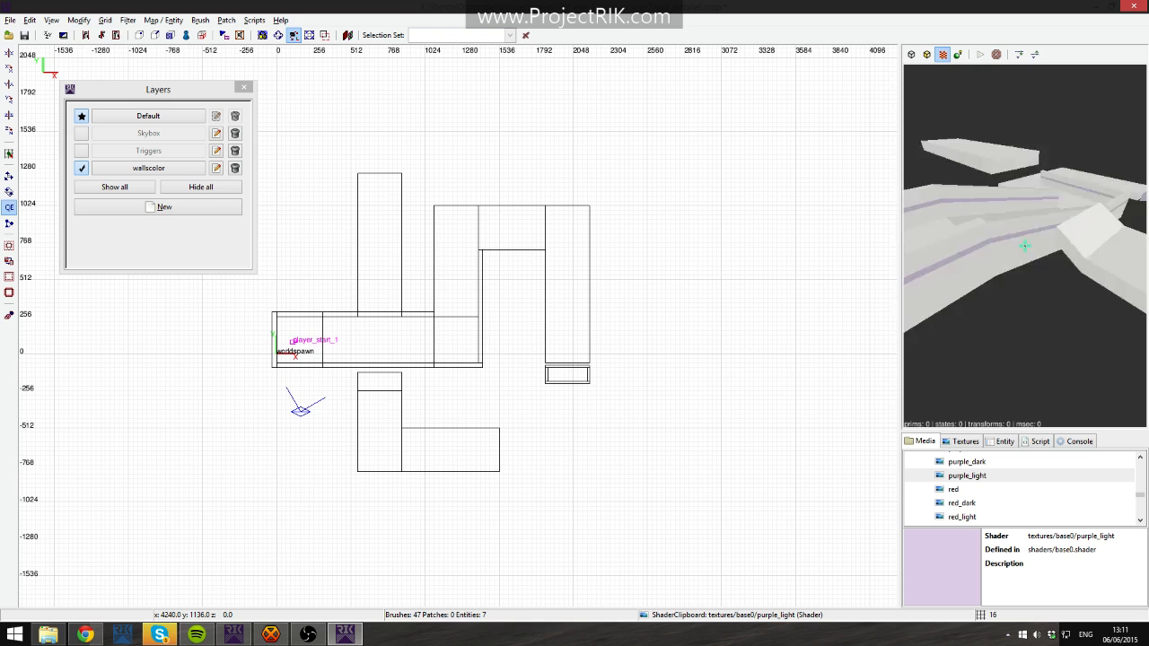
right_click(1043, 221)
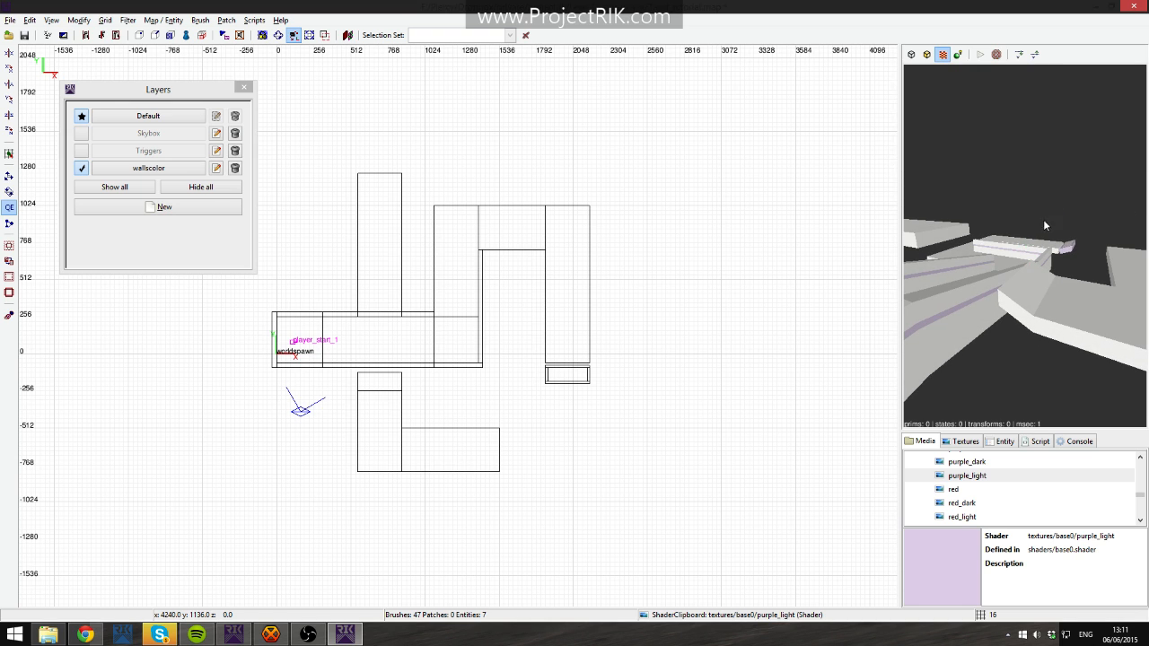
click(144, 167)
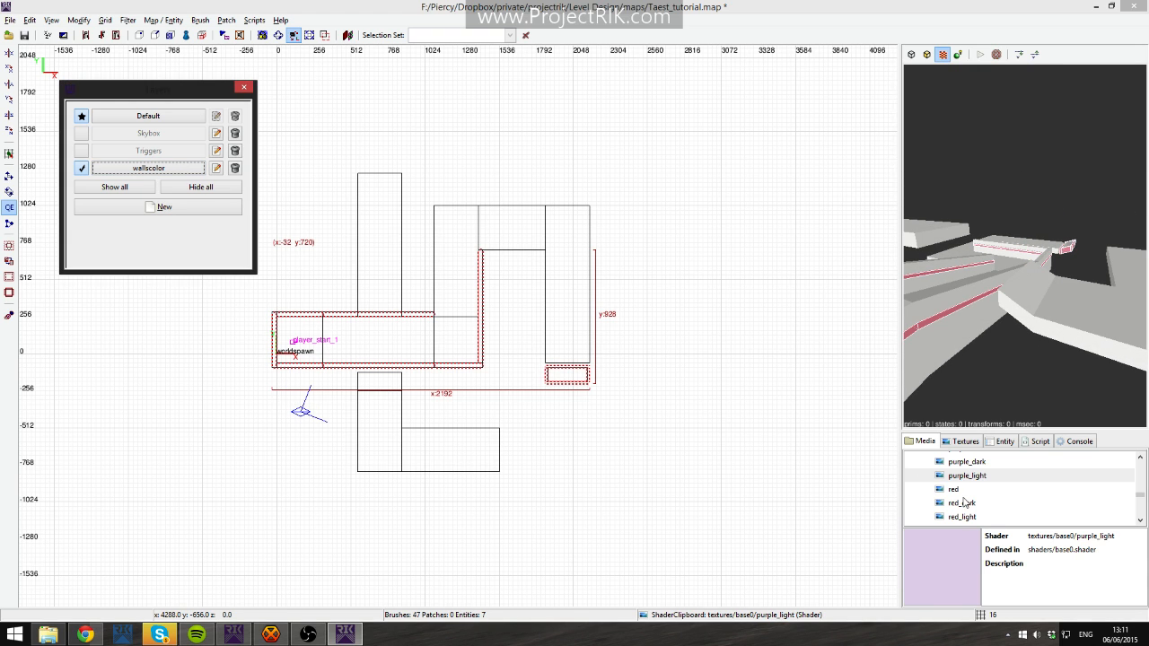
scroll(963, 504, down, 1)
click(966, 474)
right_click(970, 474)
click(1023, 485)
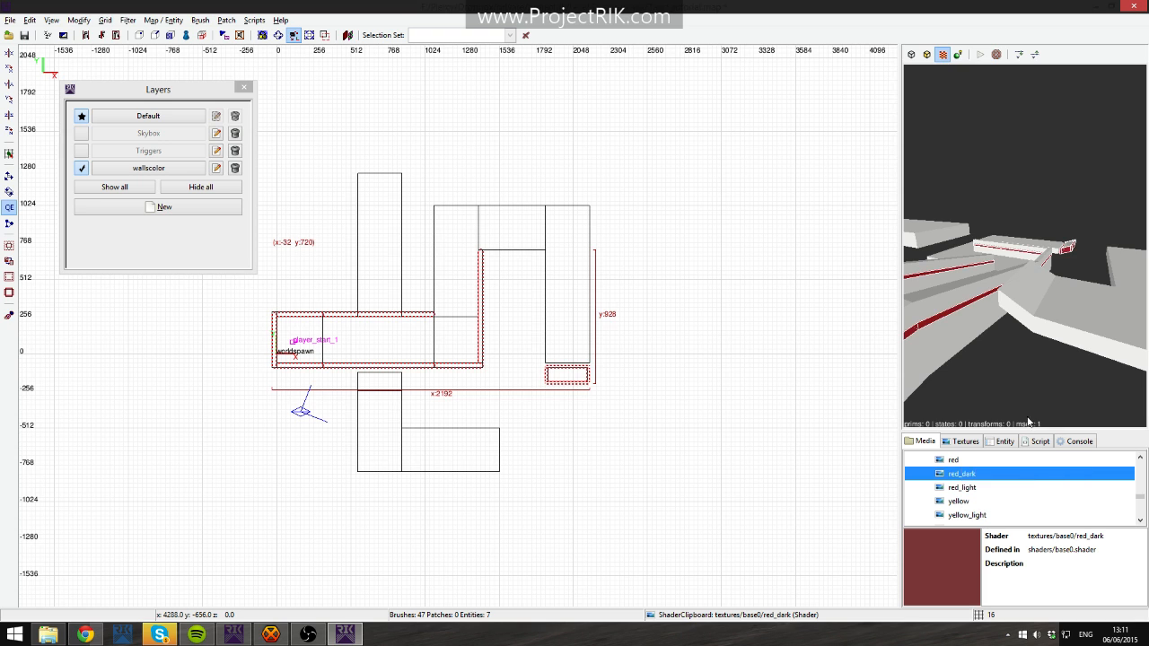
right_click(1048, 344)
key(Escape)
right_click(1048, 344)
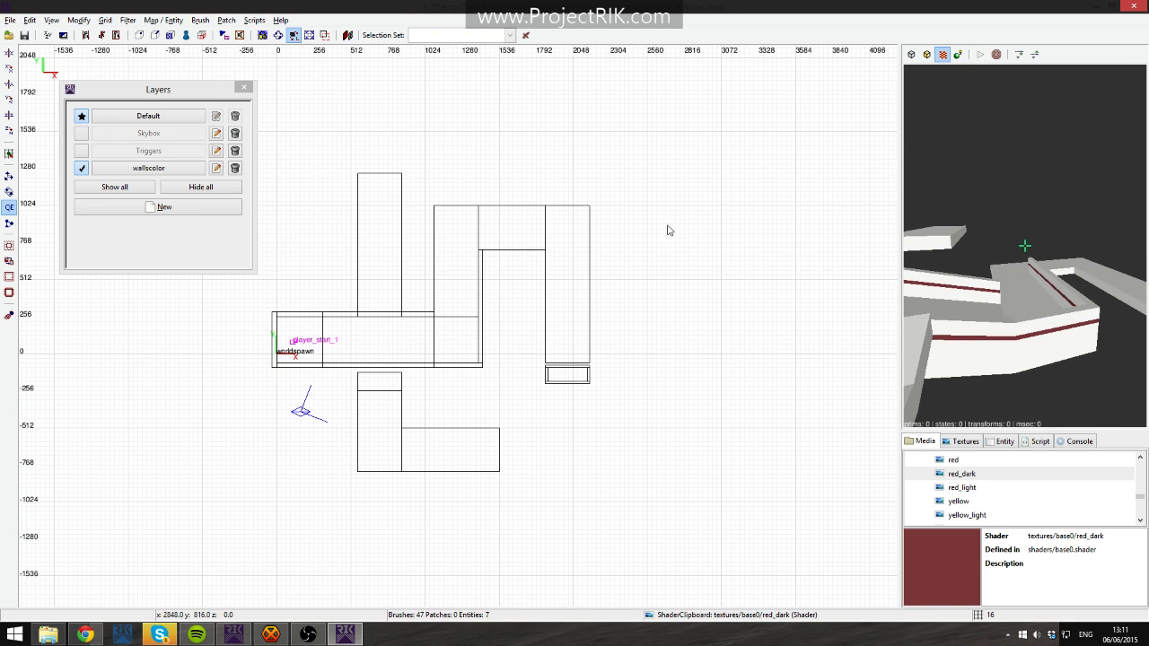
click(159, 637)
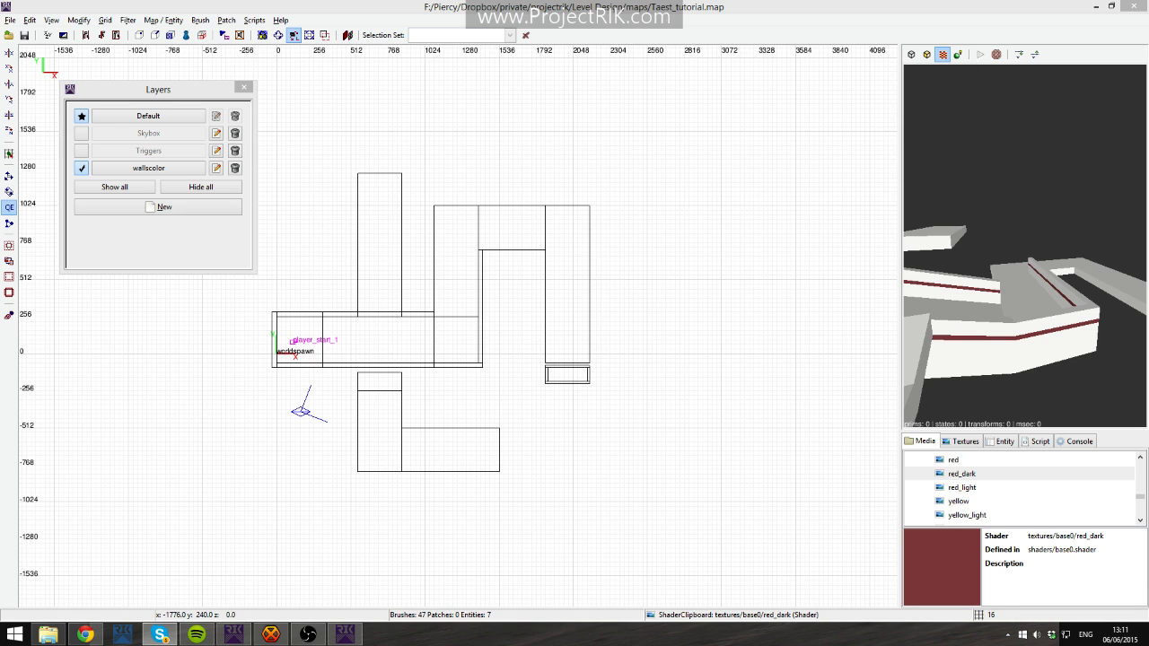
right_click(1000, 257)
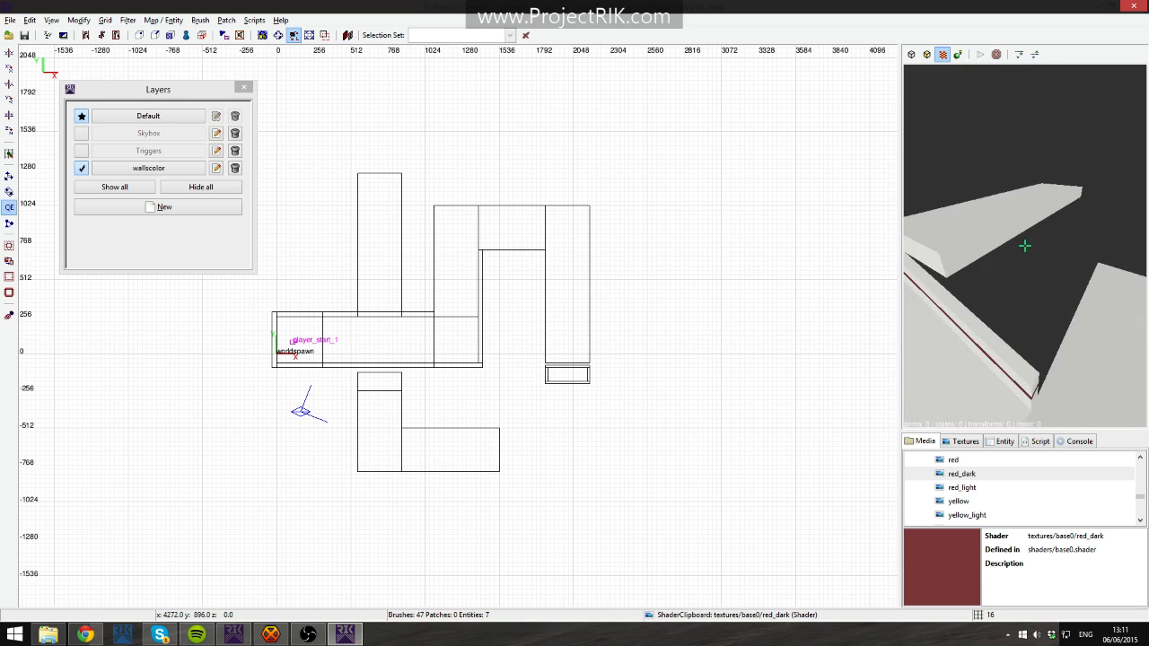
Switch the 2D view to the YZ side view and locate the raised platform by selecting it, then clear the selection.
right_drag(699, 356, 746, 282)
key(ctrl+Tab)
right_drag(634, 302, 650, 322)
scroll(634, 302, up, 4)
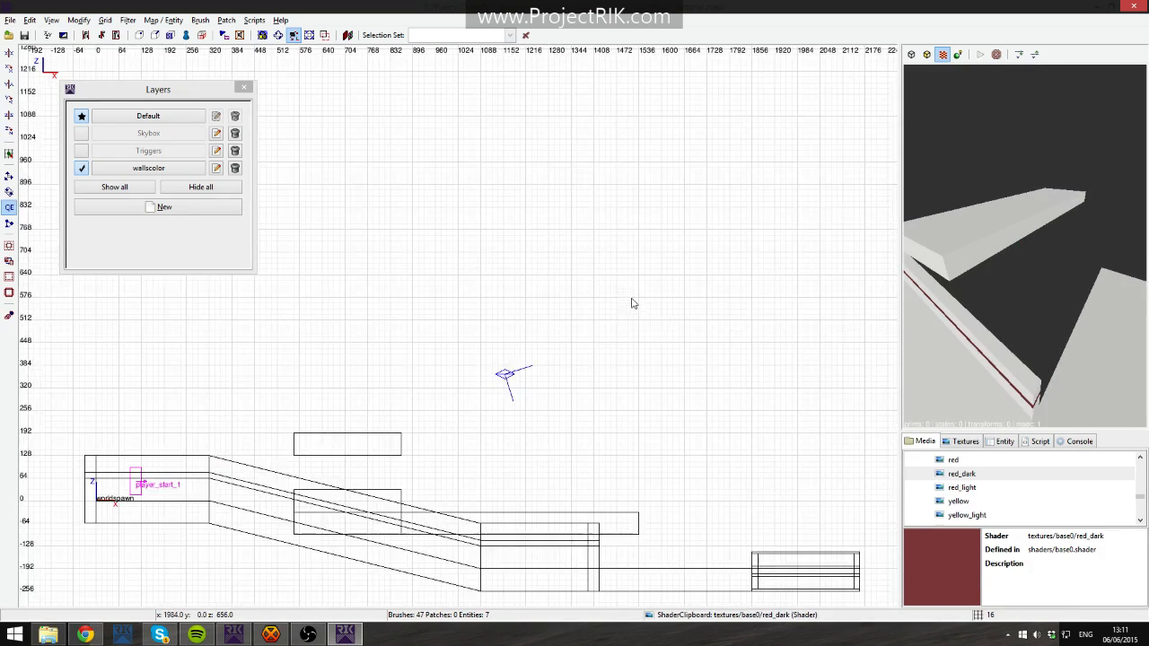
right_drag(724, 392, 519, 387)
scroll(745, 402, up, 2)
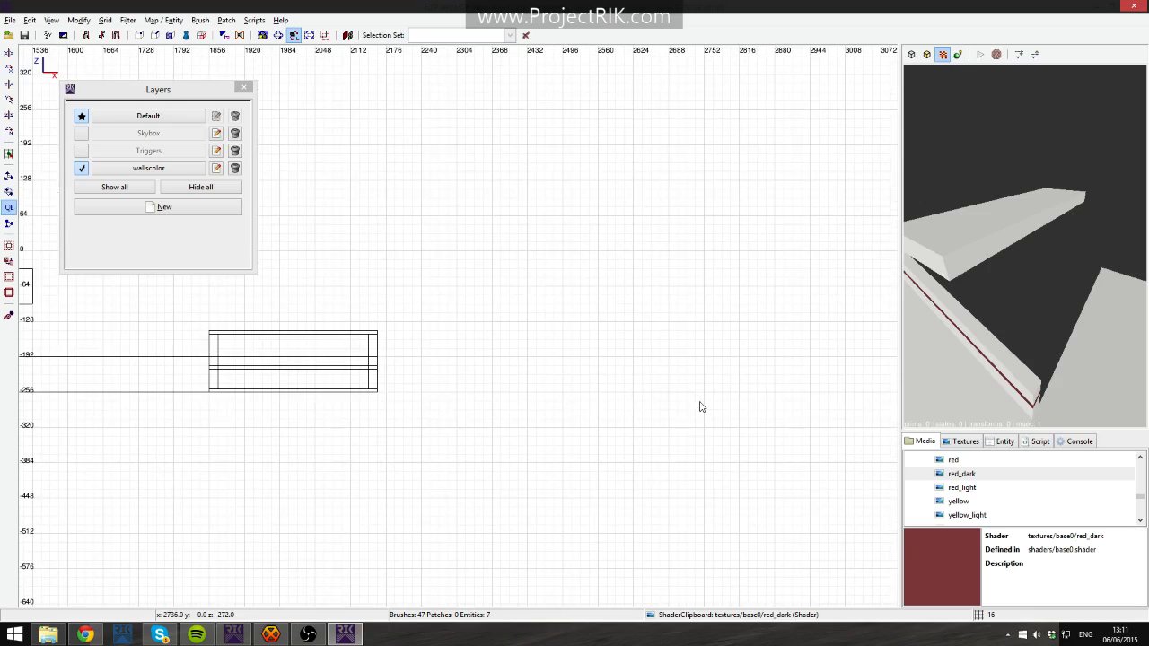
right_drag(609, 400, 600, 408)
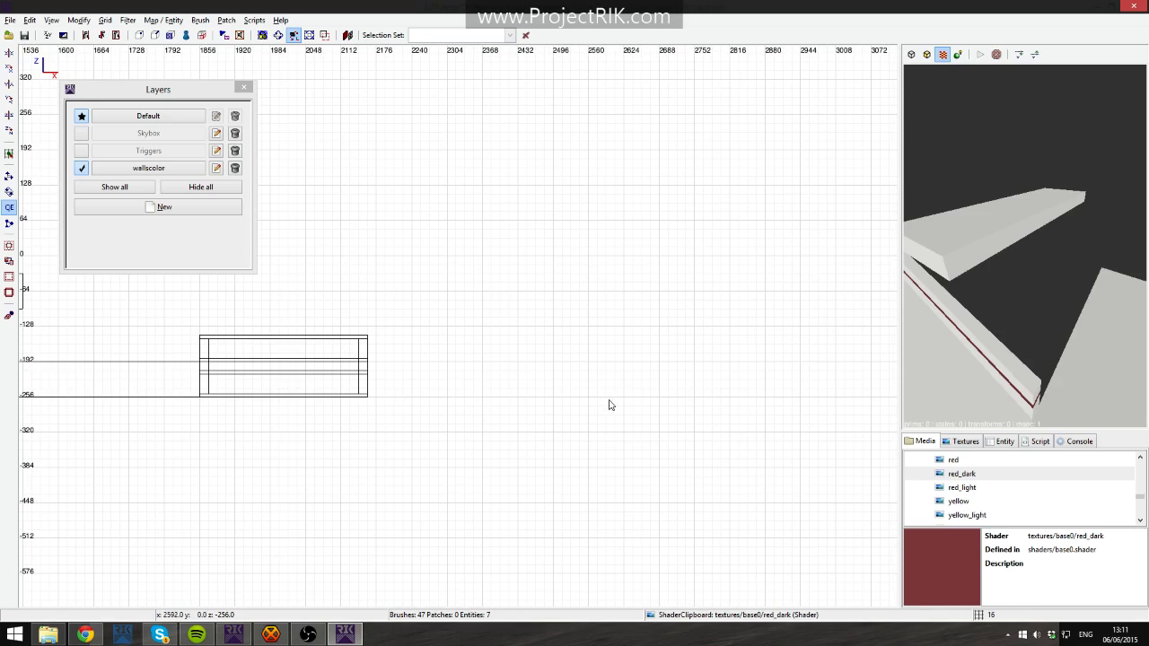
shift+click(1040, 217)
mouse_move(365, 386)
right_down()
mouse_move(794, 379)
mouse_move(759, 521)
mouse_move(566, 396)
right_up()
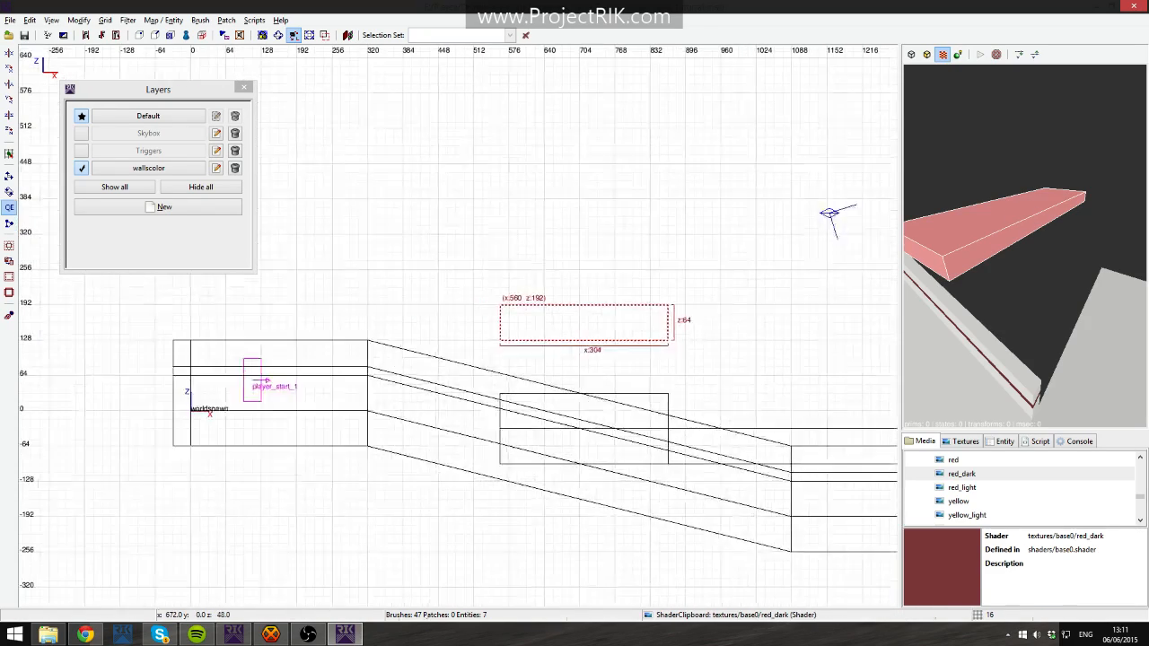
key(ctrl+Tab)
right_drag(372, 363, 470, 412)
right_drag(476, 359, 408, 361)
key(Escape)
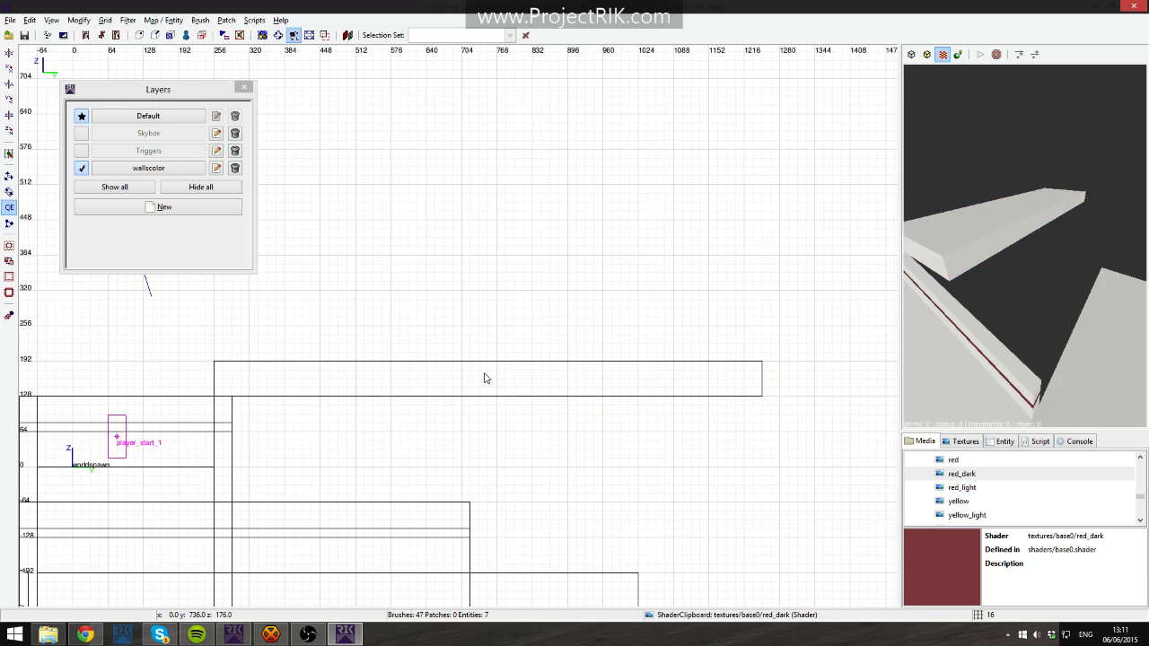
Draw three stair brushes on top of the raised platform, each 32 units deep and rising in 16-unit increments from 16 units high.
drag(501, 367, 550, 336)
key(Escape)
key(Escape)
key(Escape)
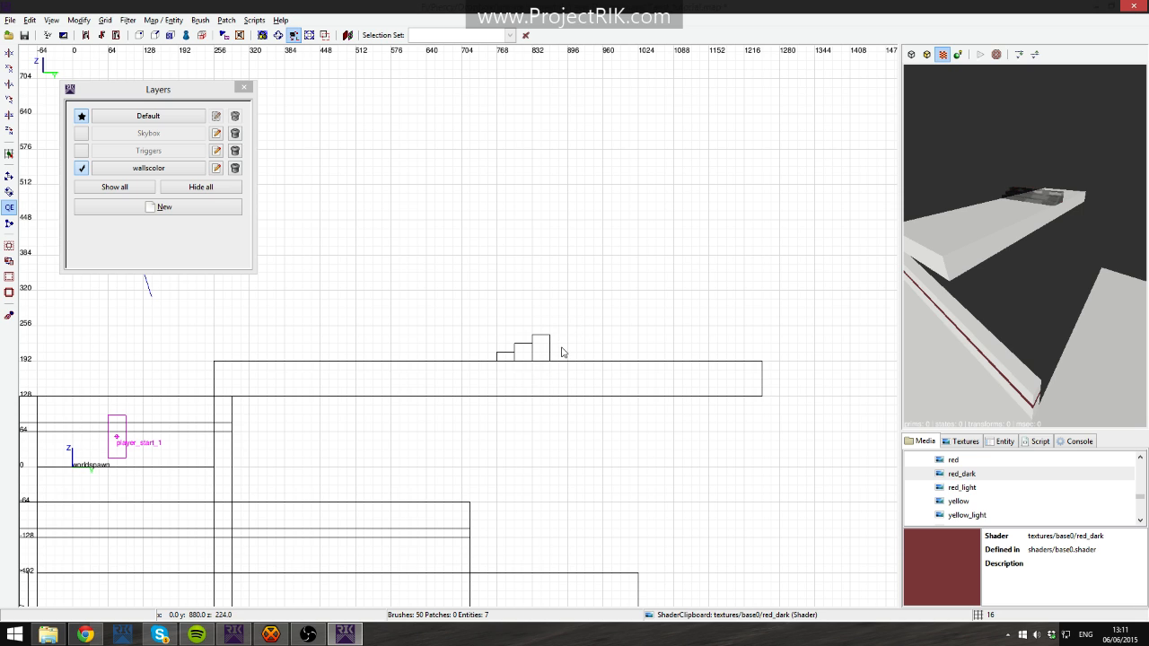
Select the three stair brushes, apply the base texture to them and clear the selection.
shift+click(1019, 198)
shift+click(1034, 197)
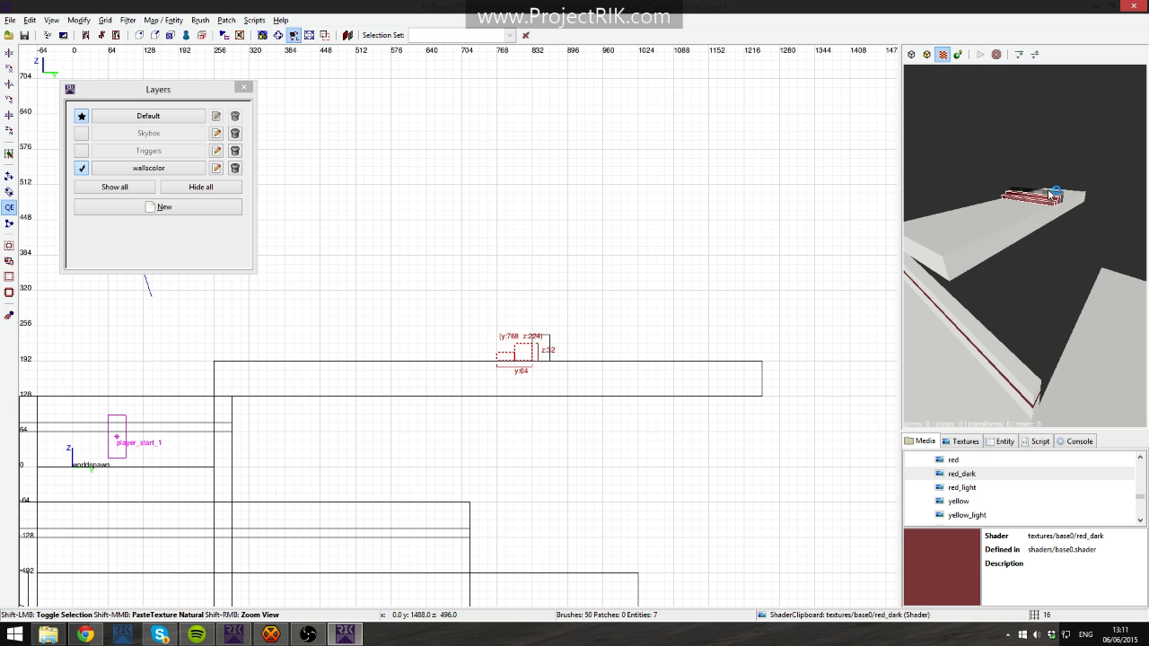
shift+click(1046, 193)
click(965, 441)
click(948, 525)
key(Escape)
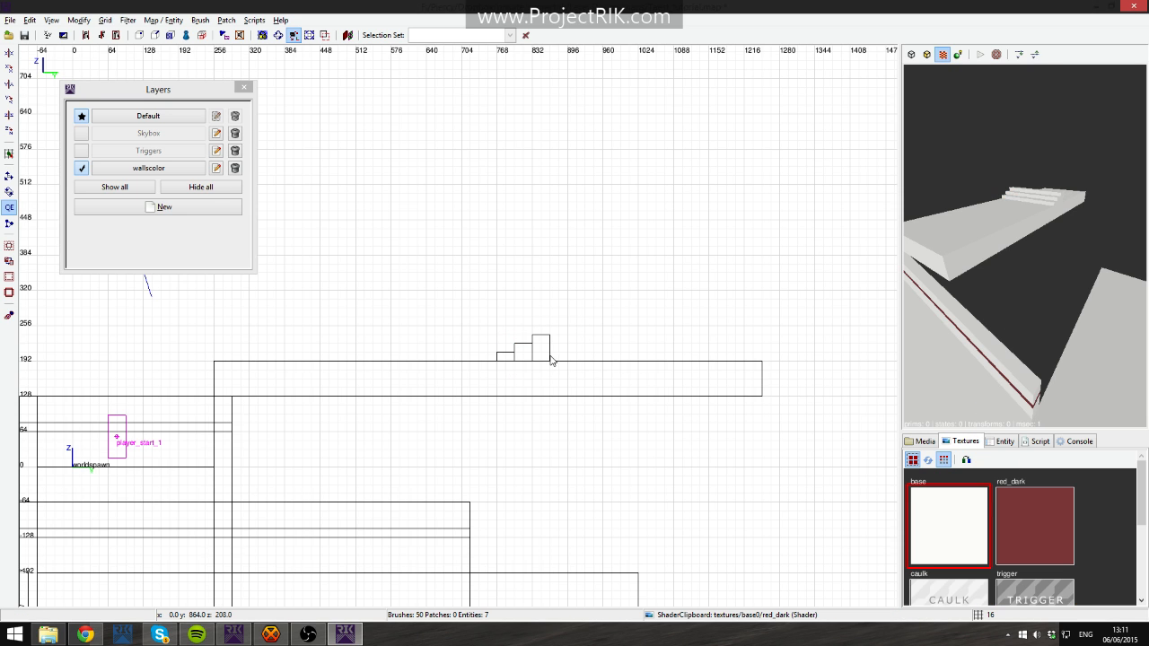
Continue the staircase with three more brushes, each 32 units deep, rising in 16-unit increments to 96 units high.
drag(551, 364, 585, 316)
key(Escape)
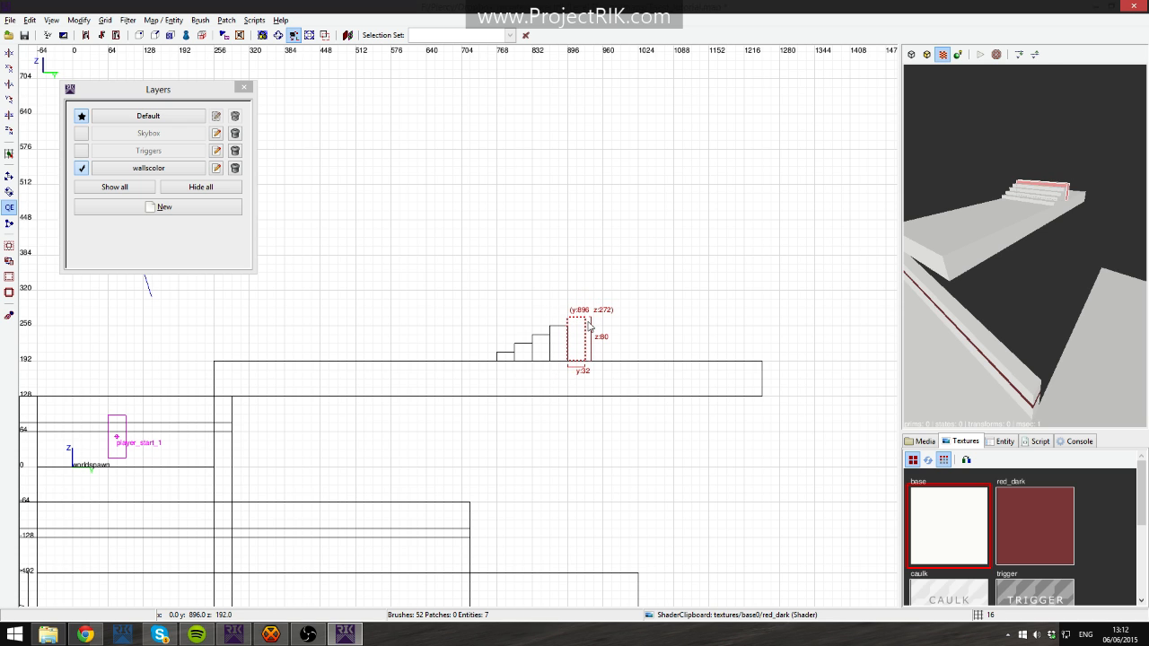
key(Escape)
drag(586, 361, 601, 310)
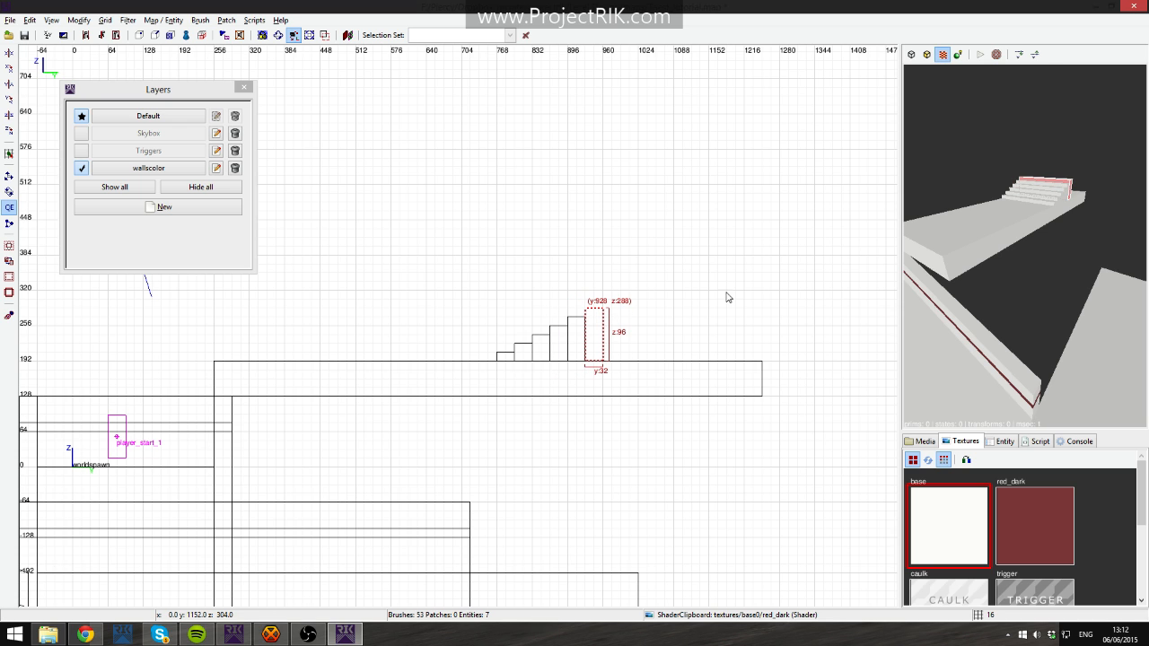
Select all six stair brushes on the raised platform and delete them.
right_click(995, 233)
right_click(995, 233)
key(Escape)
shift+click(985, 289)
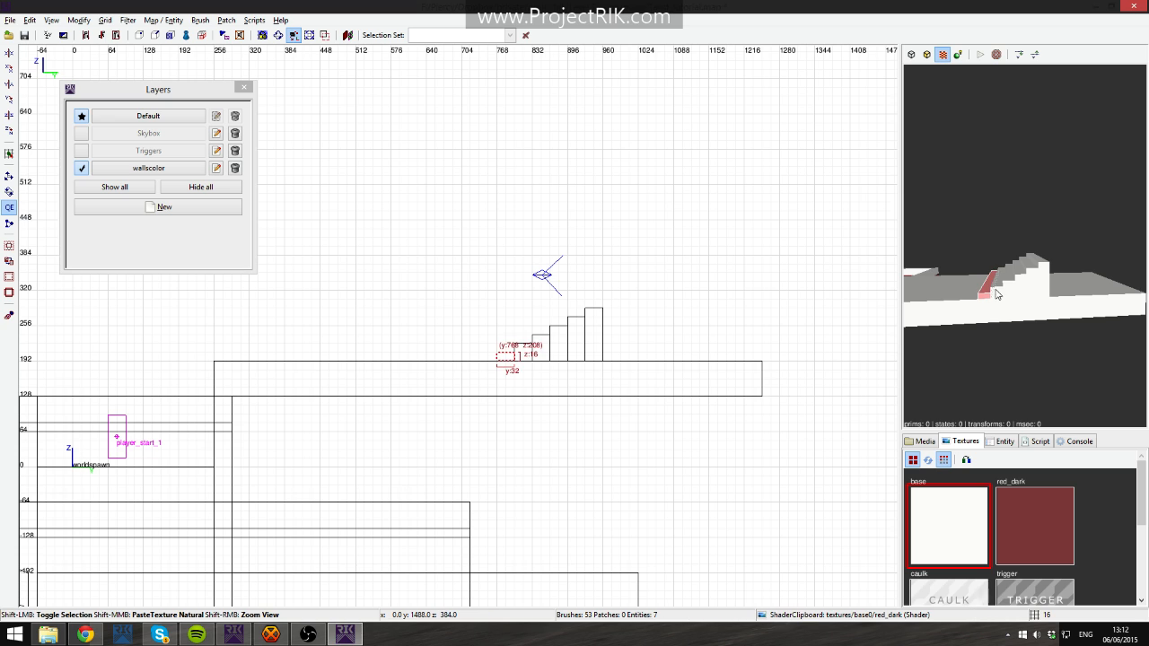
shift+click(998, 284)
shift+click(1007, 280)
shift+click(1023, 282)
shift+click(1028, 284)
shift+click(1038, 281)
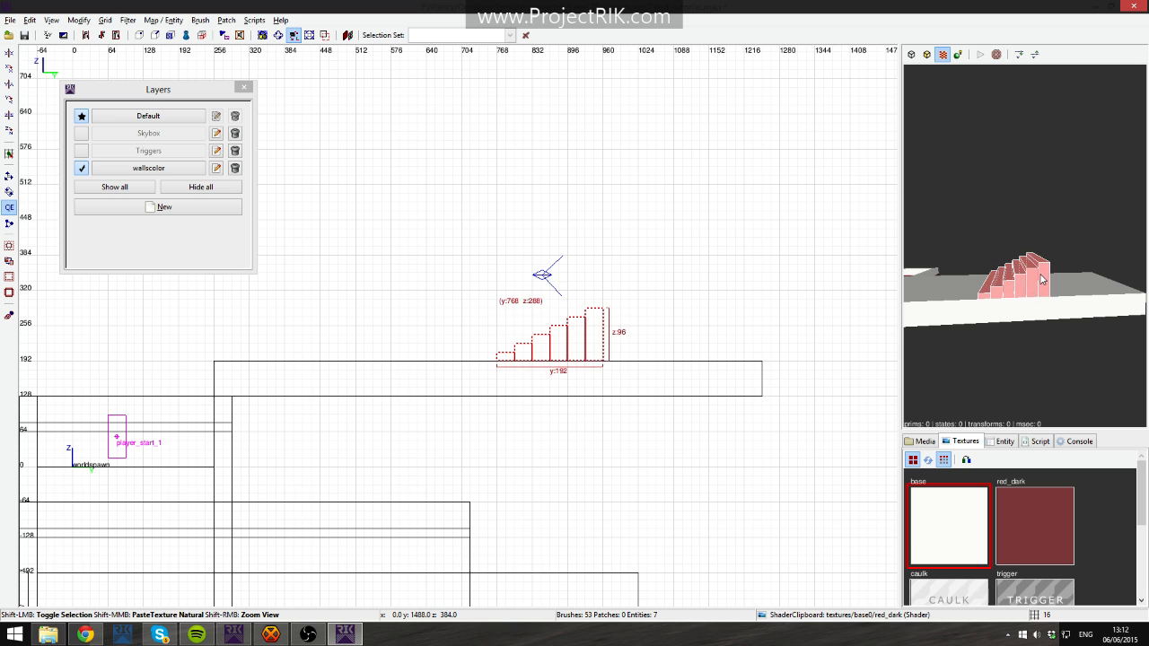
key(Delete)
Draw a 32-unit-deep, 256-unit-high brush on the raised platform and duplicate it into seven steps, each offset 32 units and lowered 16 units.
mouse_move(691, 363)
mouse_down()
mouse_move(638, 249)
mouse_move(680, 218)
mouse_move(671, 254)
mouse_move(575, 314)
mouse_up()
key(space)
key(space)
key(space)
key(space)
key(space)
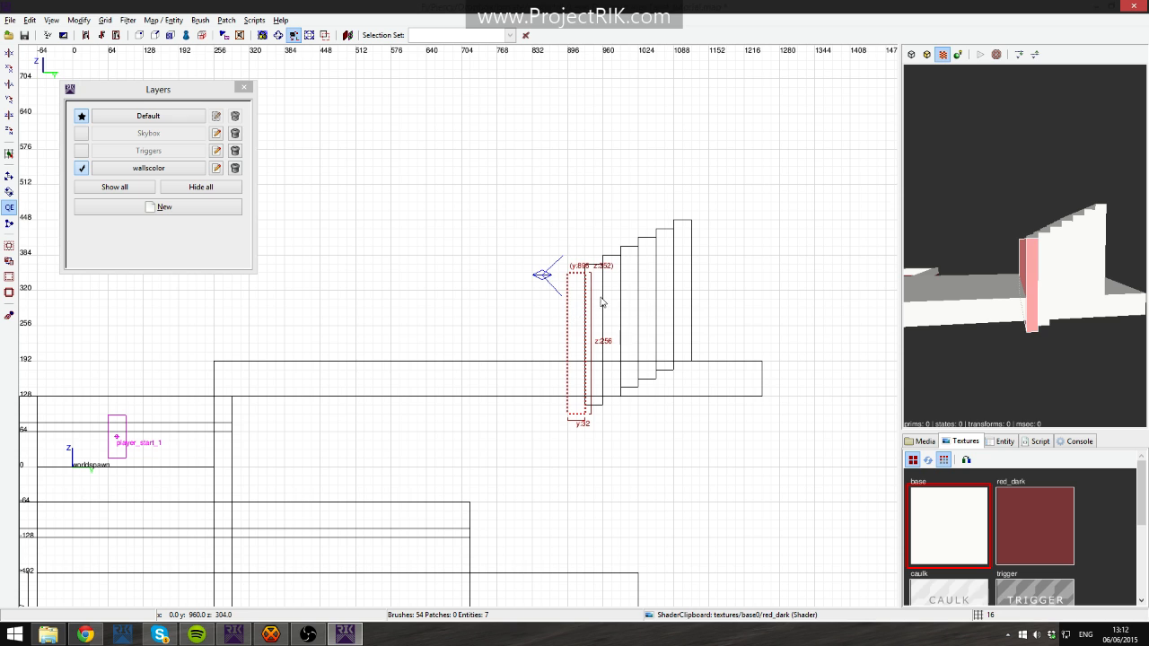
Duplicate the group of seven steps and place the copies so the staircase continues down below the platform.
mouse_move(530, 174)
shift+mouse_down()
mouse_move(661, 264)
mouse_move(716, 281)
shift+mouse_up()
mouse_move(523, 193)
shift+mouse_down()
mouse_move(614, 266)
mouse_move(721, 305)
shift+mouse_up()
key(space)
mouse_move(678, 263)
mouse_down()
mouse_move(536, 331)
mouse_move(553, 323)
mouse_move(543, 346)
mouse_move(407, 397)
mouse_move(422, 404)
mouse_up()
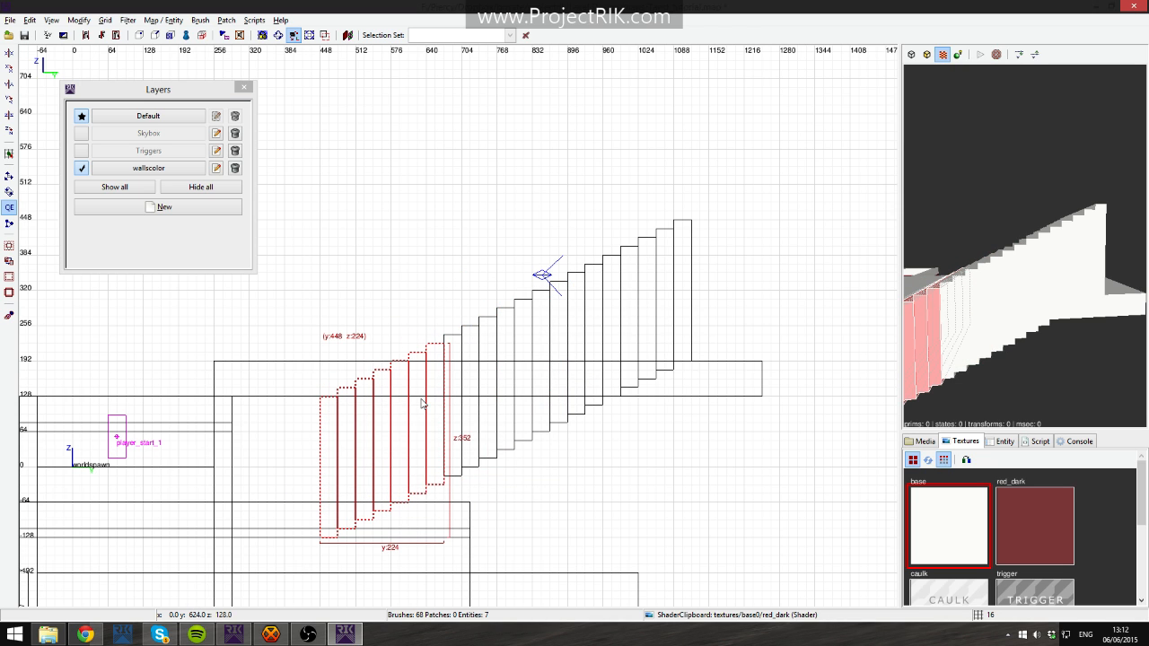
Delete the five lowest stair brushes.
key(Escape)
drag(294, 427, 402, 466)
key(BackSpace)
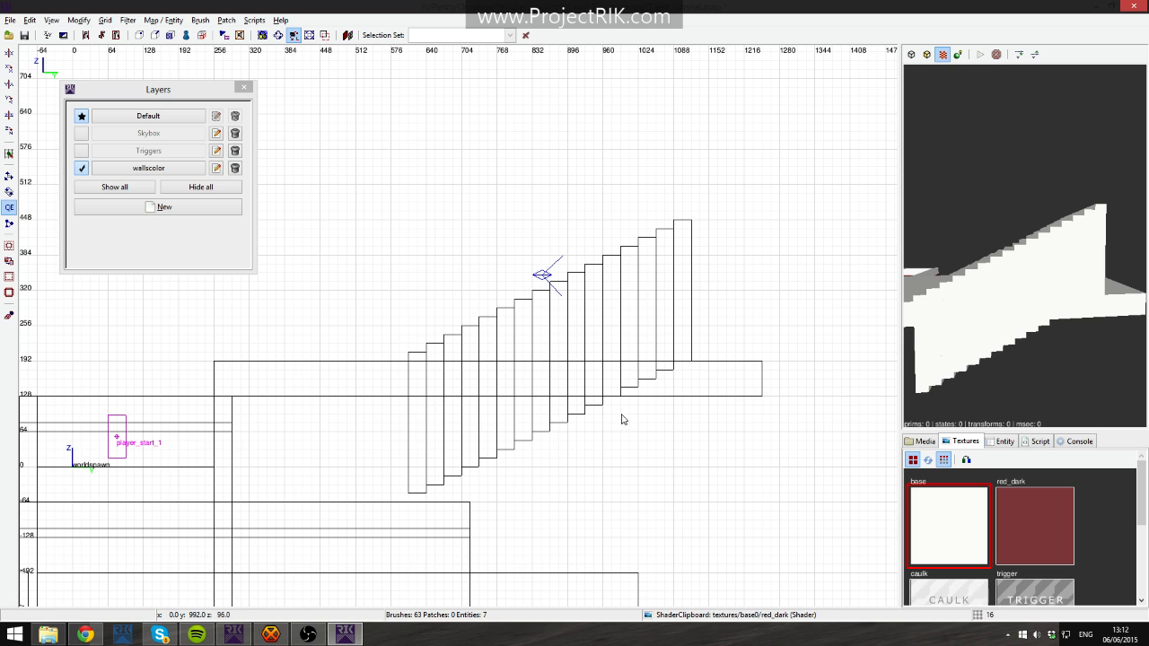
Select all the stair brushes and split them with the Clipper along the raised platform's top surface at z 192.
shift+drag(347, 198, 749, 361)
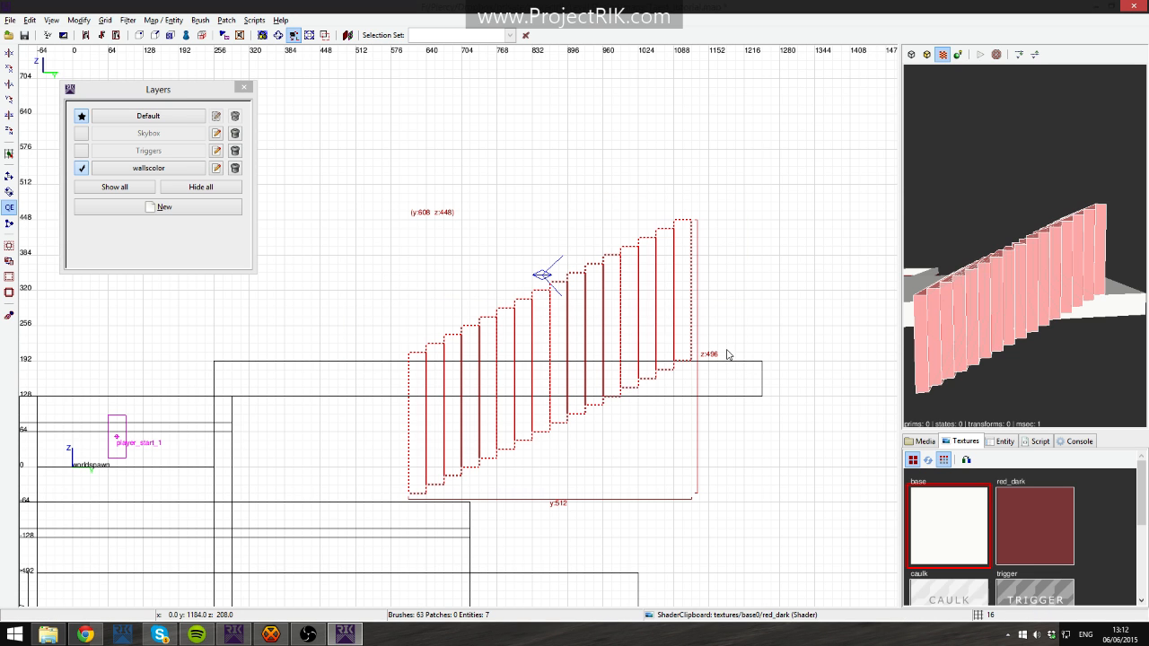
key(x)
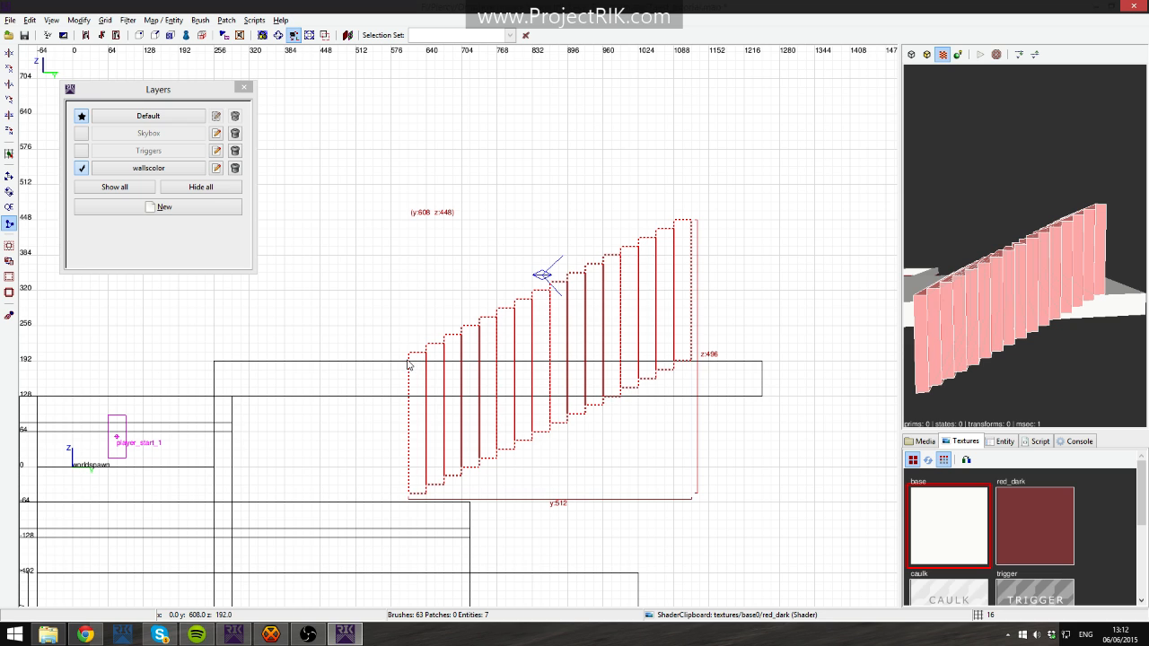
click(455, 363)
key(shift+Return)
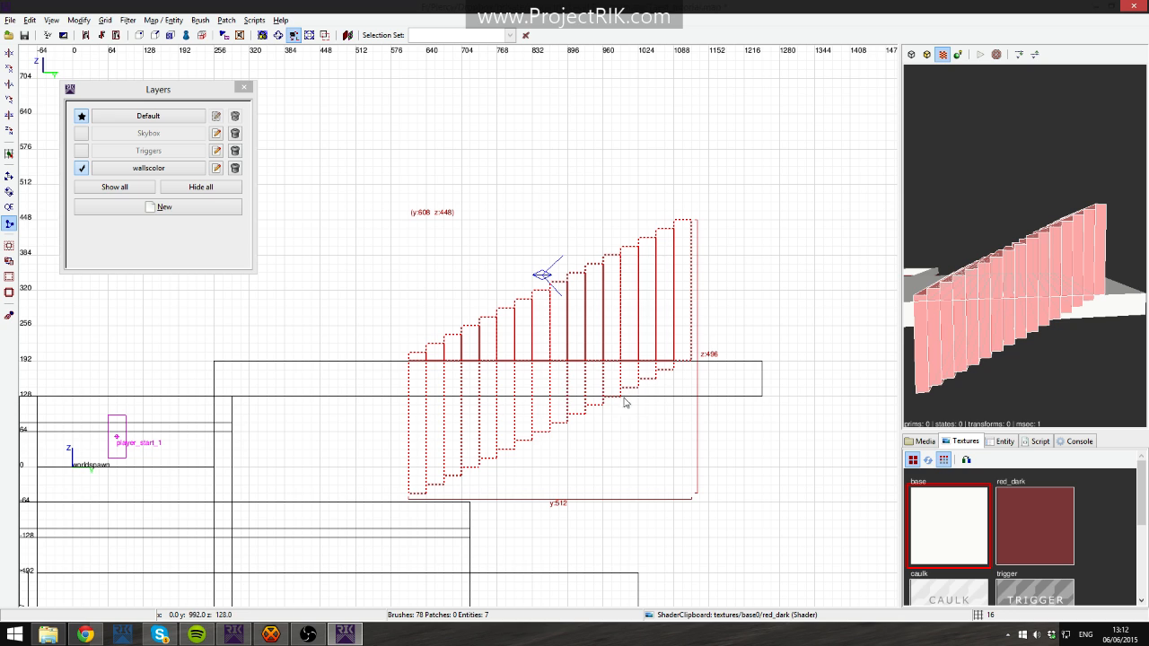
key(Escape)
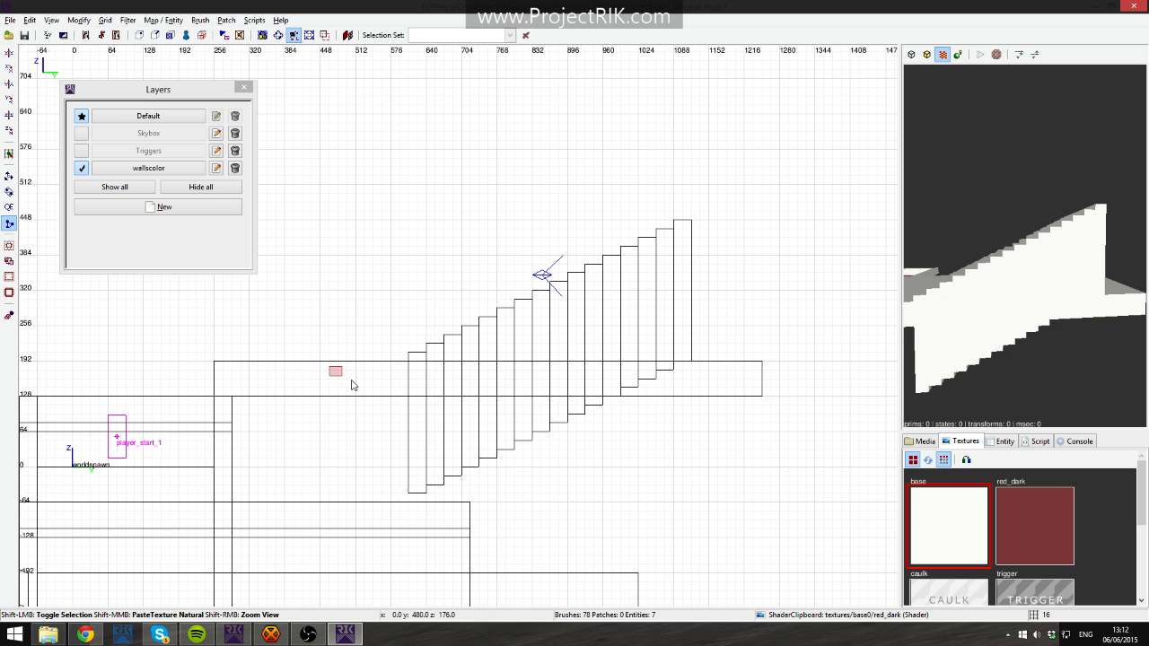
Delete the stair brush pieces below the platform's top surface and inspect the trimmed staircase in the 3D view.
mouse_move(352, 385)
mouse_down()
mouse_move(692, 451)
mouse_move(762, 474)
mouse_move(781, 502)
mouse_up()
shift+click(333, 377)
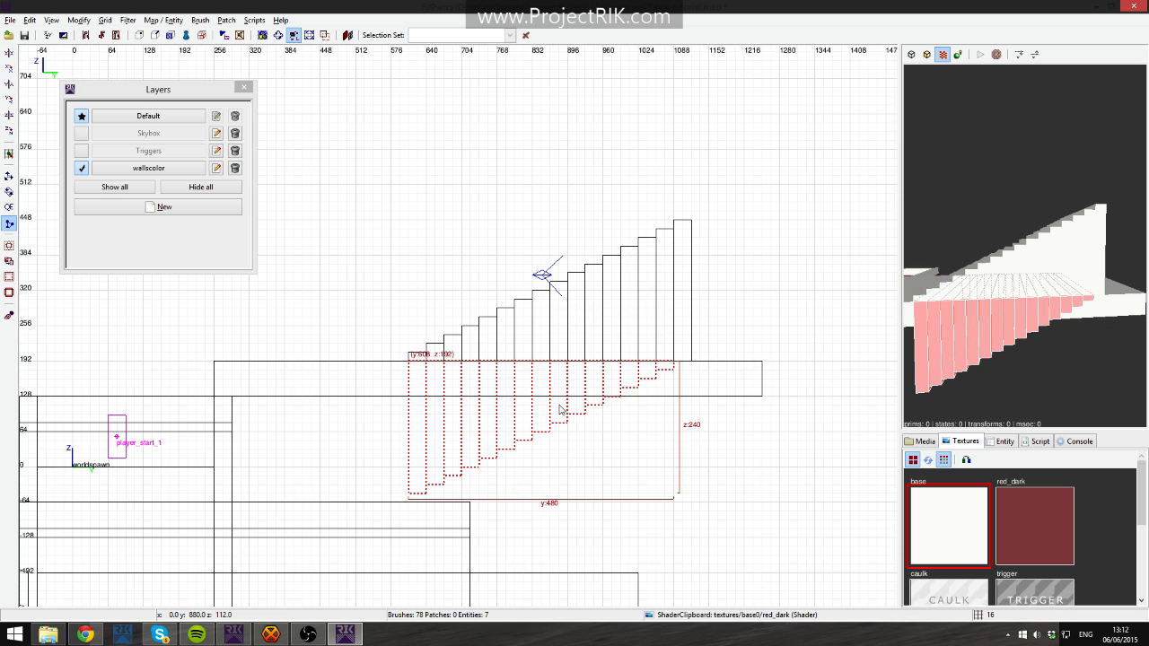
key(Delete)
mouse_move(350, 243)
shift+mouse_down()
mouse_move(618, 306)
mouse_move(754, 357)
shift+mouse_up()
key(Escape)
right_click(975, 319)
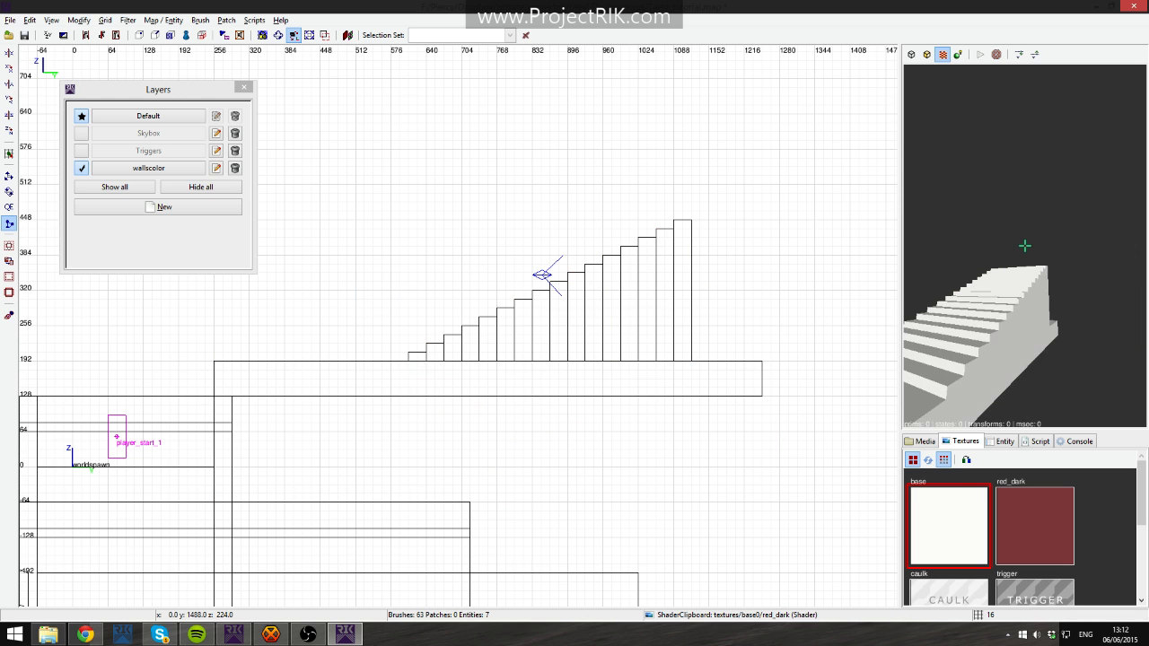
right_click(1025, 246)
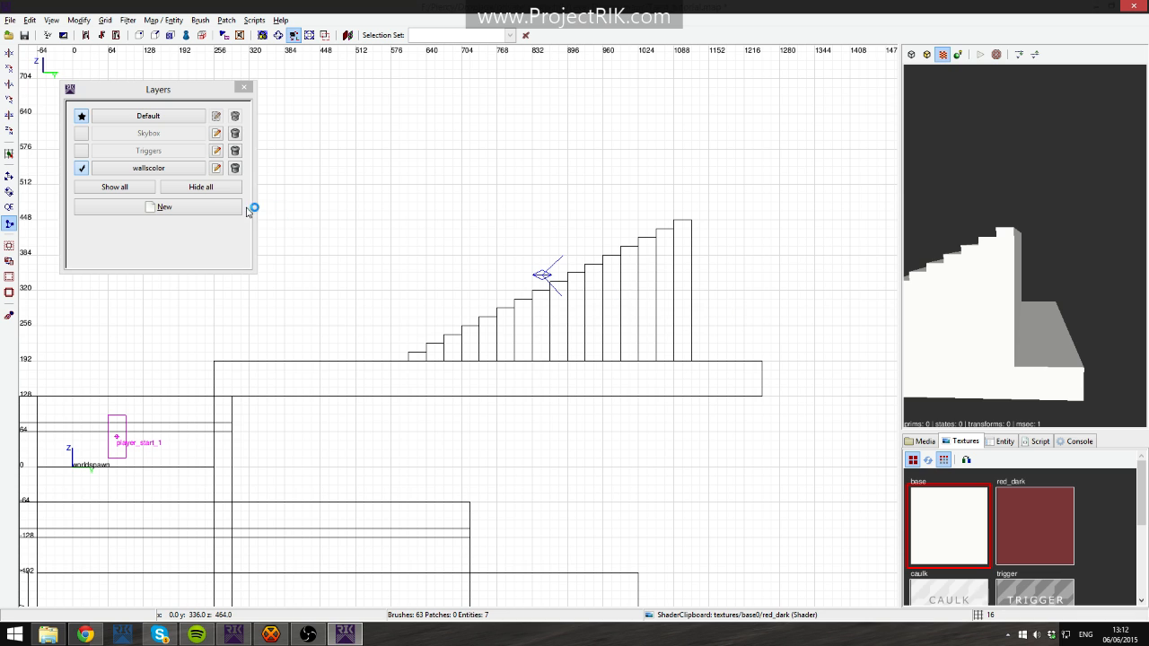
Show the Triggers layer and close the editor that has stopped working.
click(82, 151)
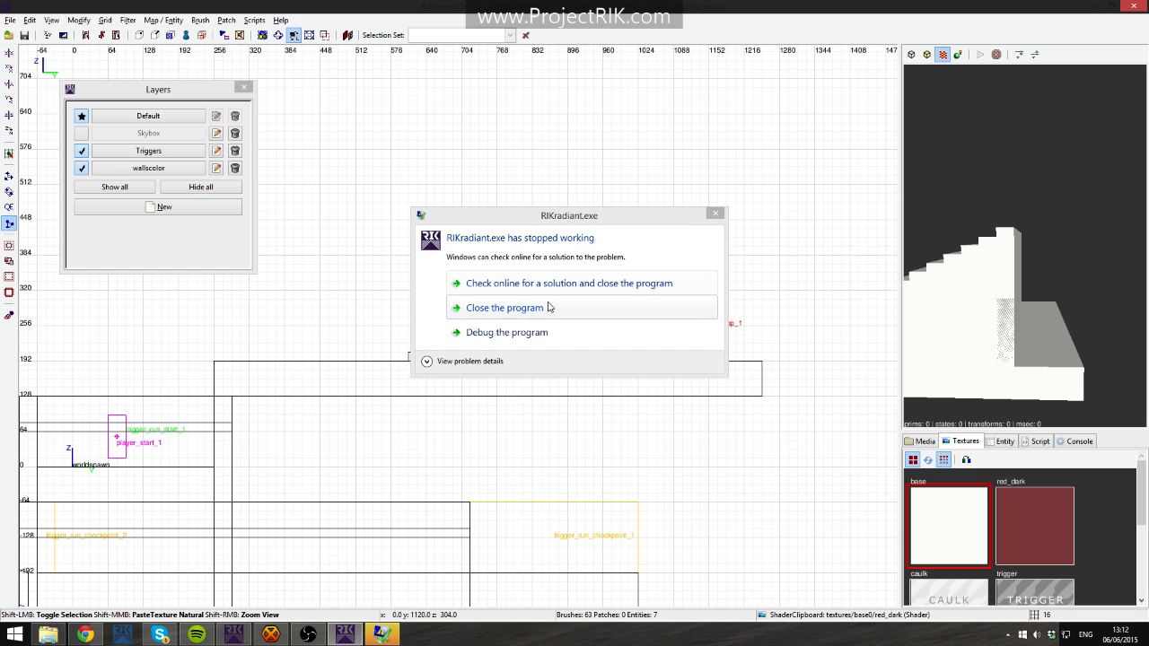
drag(546, 214, 557, 182)
click(516, 275)
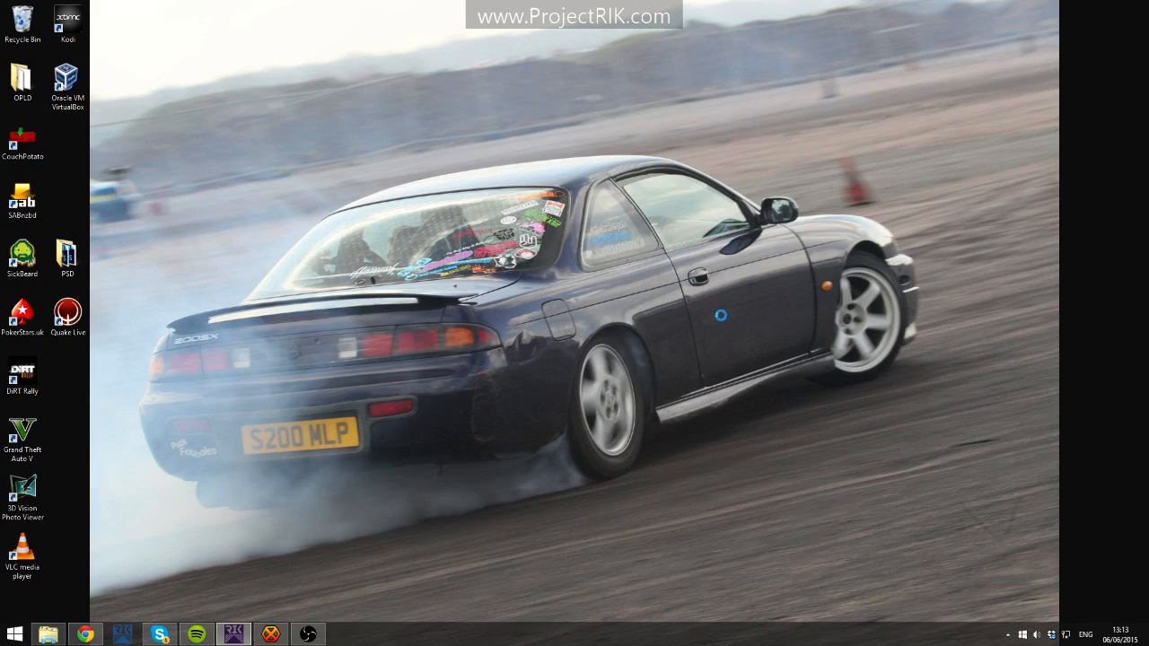
Switch to the level design launcher and restart Radiant with the tutorial map.
right_click(619, 295)
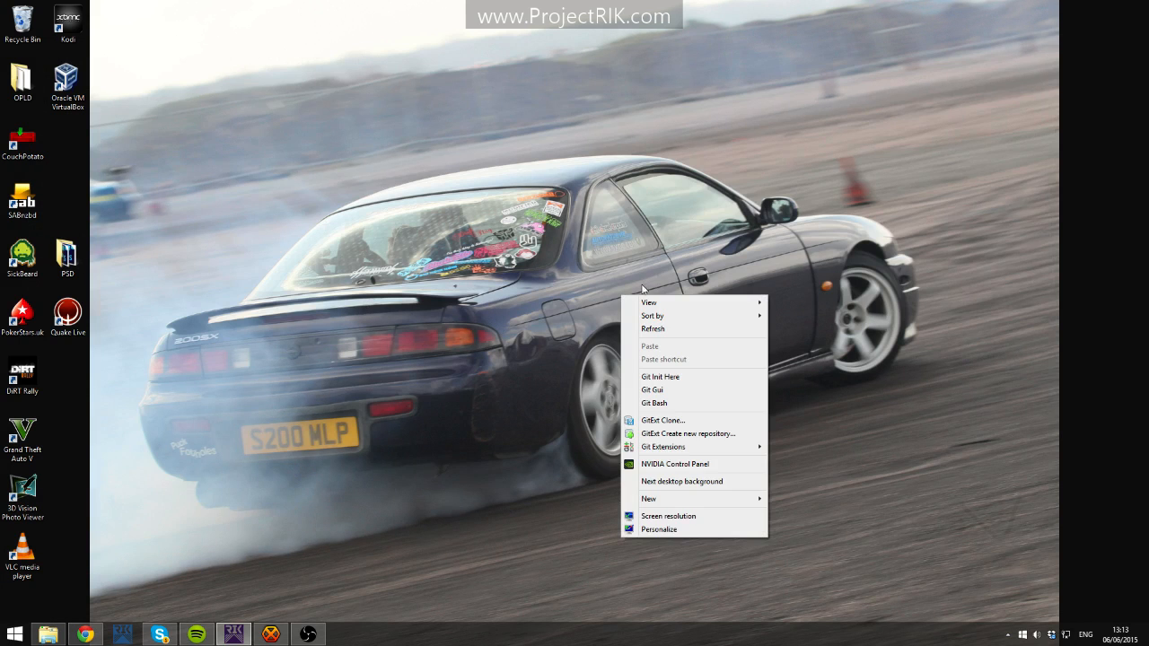
click(353, 507)
click(234, 635)
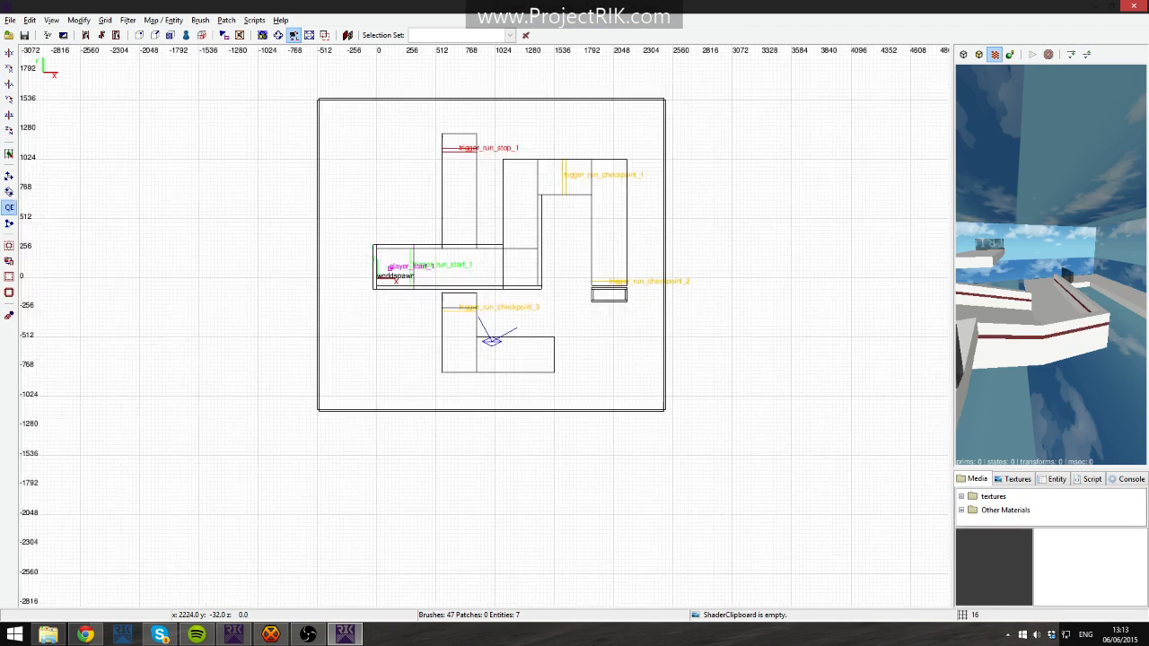
Examine the reloaded map in the 2D top view and the 3D camera view.
right_drag(634, 280, 625, 296)
right_click(1010, 266)
right_click(1011, 266)
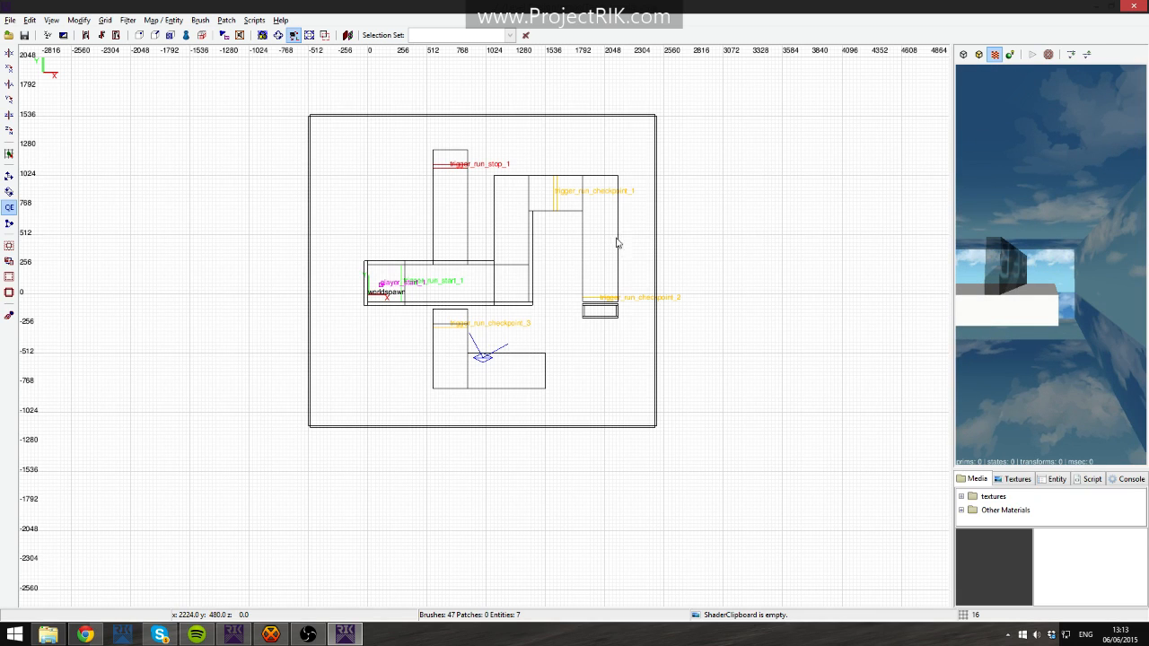
right_drag(527, 239, 609, 290)
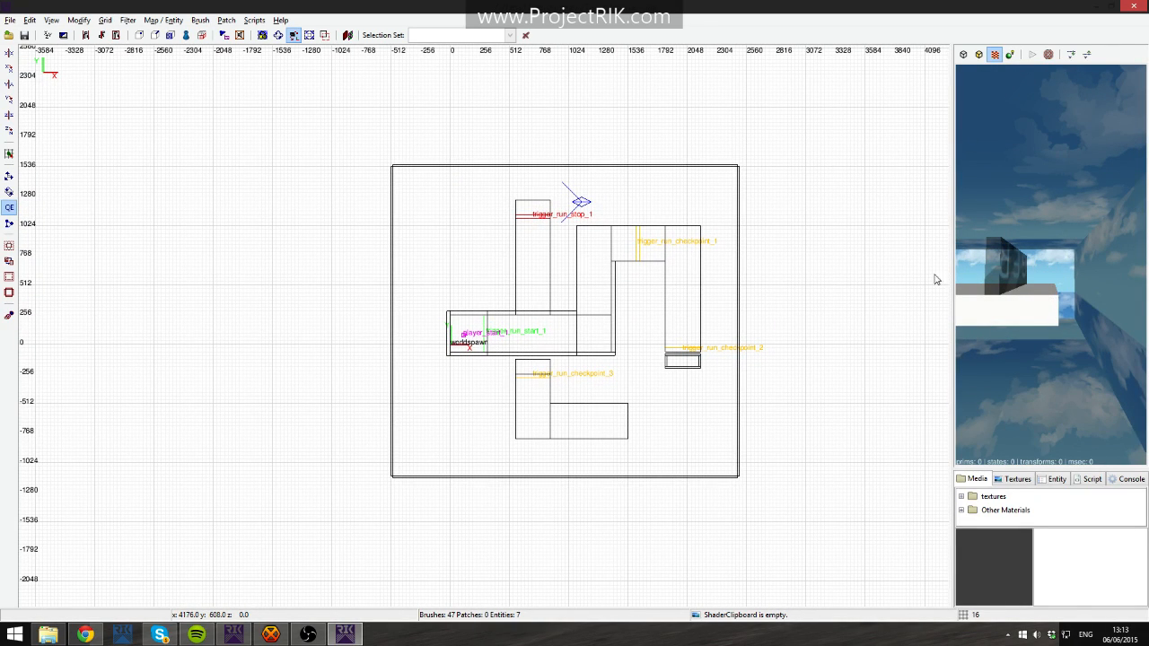
right_click(1038, 304)
right_click(1039, 304)
right_click(1052, 303)
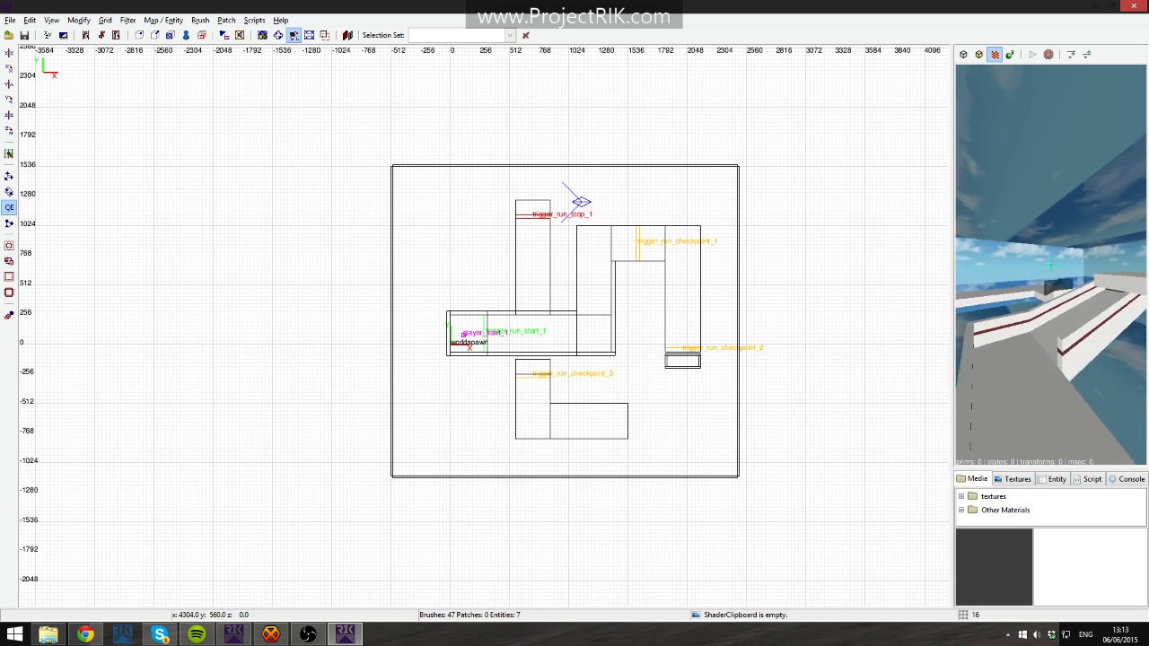
right_click(1071, 303)
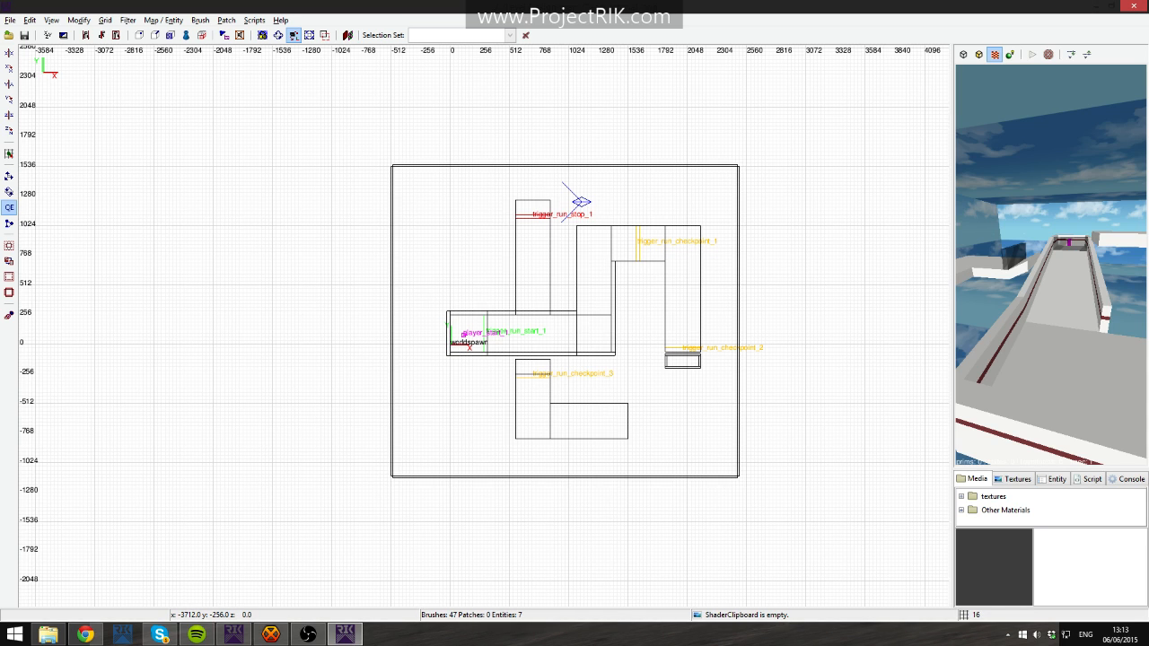
Switch to the level design launcher and rename the map Taest_tutorial as test-tutorial.
drag(0, 45, 475, 68)
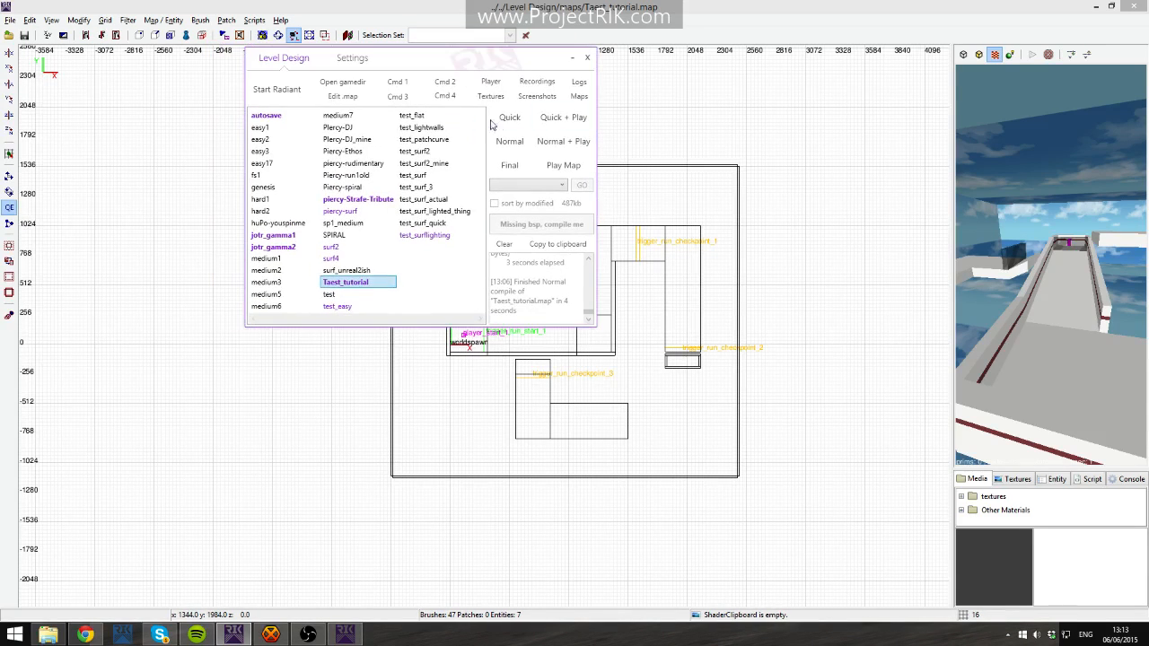
right_click(353, 285)
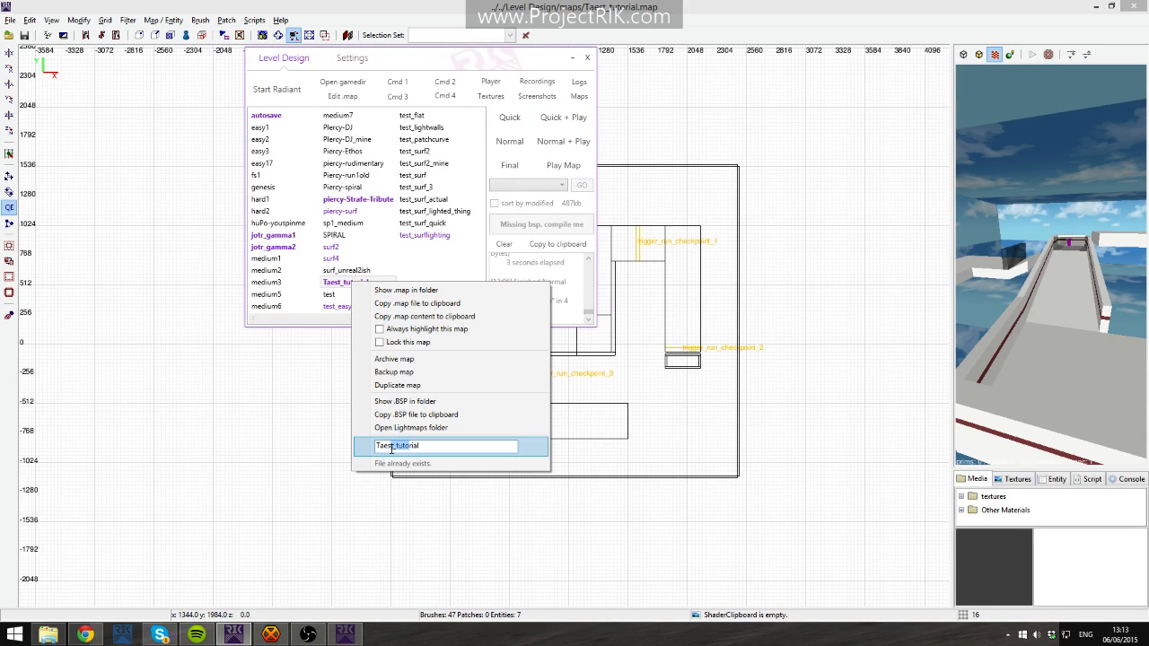
text(test-tutoria)
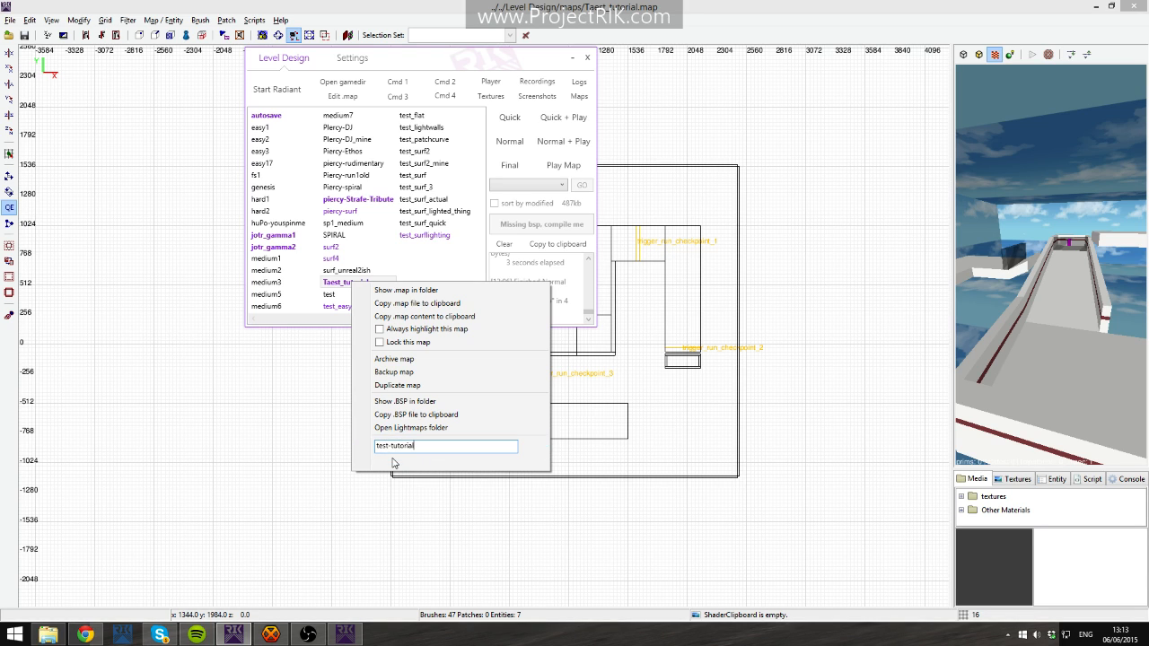
text(l)
key(Return)
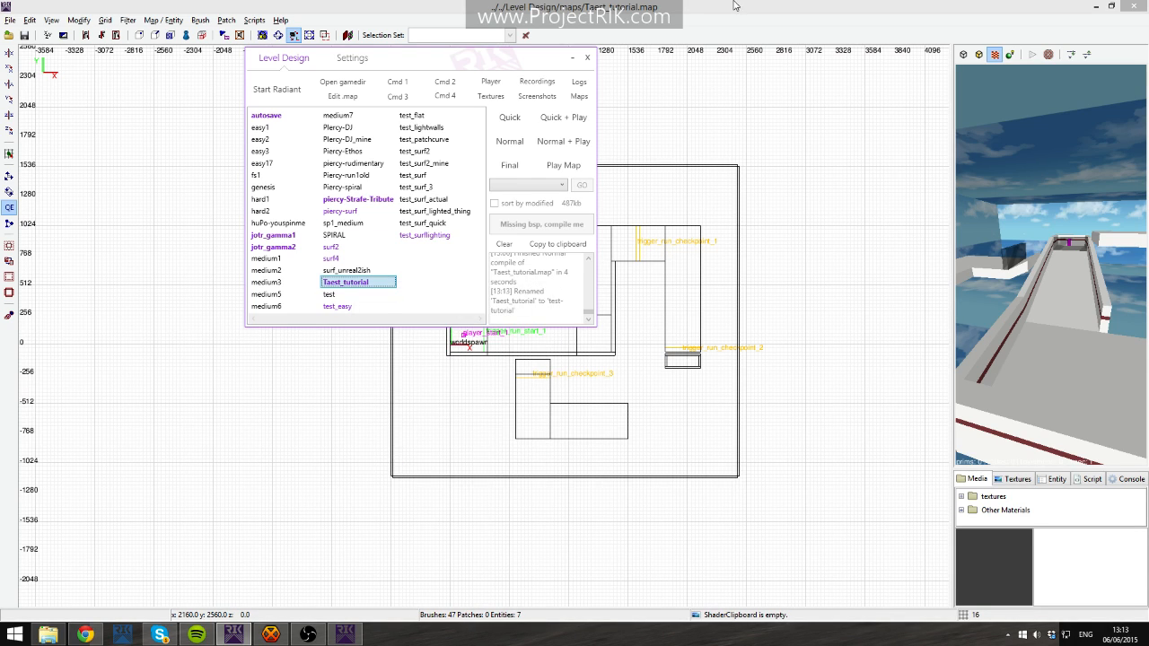
Close the Radiant session still using the old map name and start Radiant again with the test-tutorial map.
click(829, 27)
click(1116, 8)
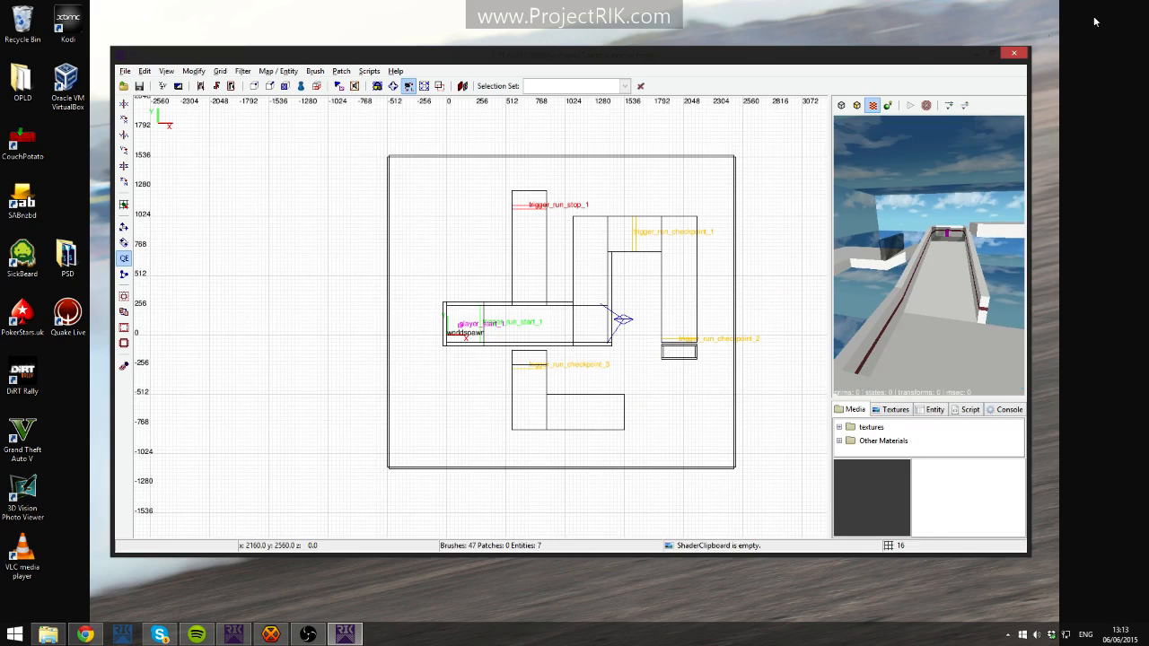
click(1020, 55)
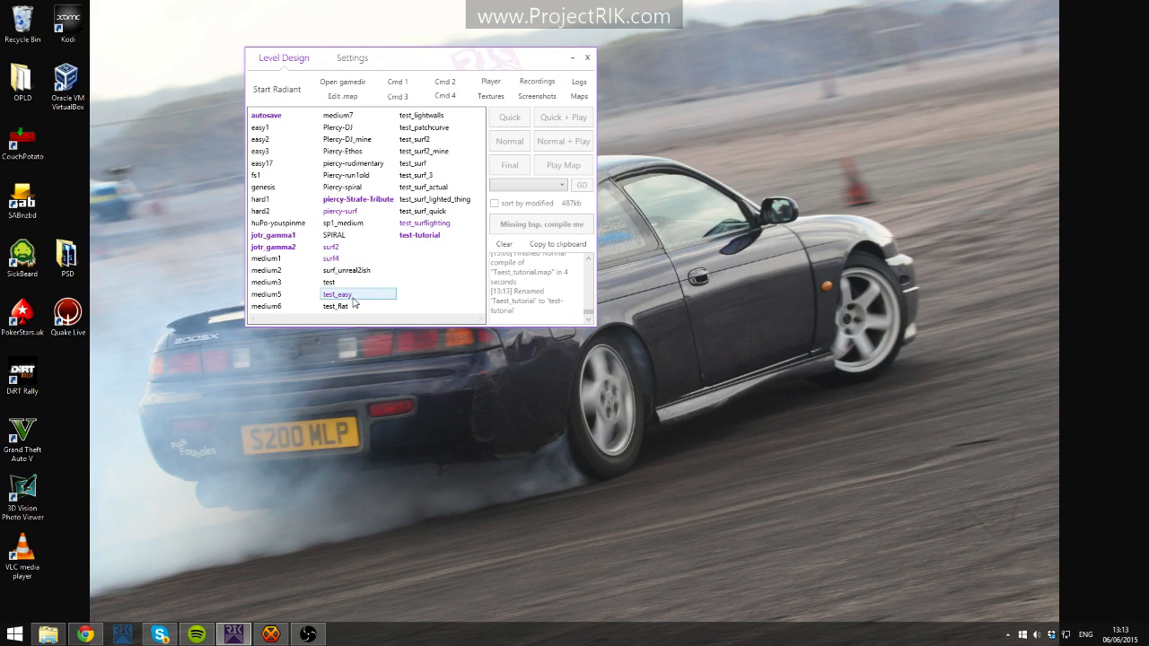
click(419, 234)
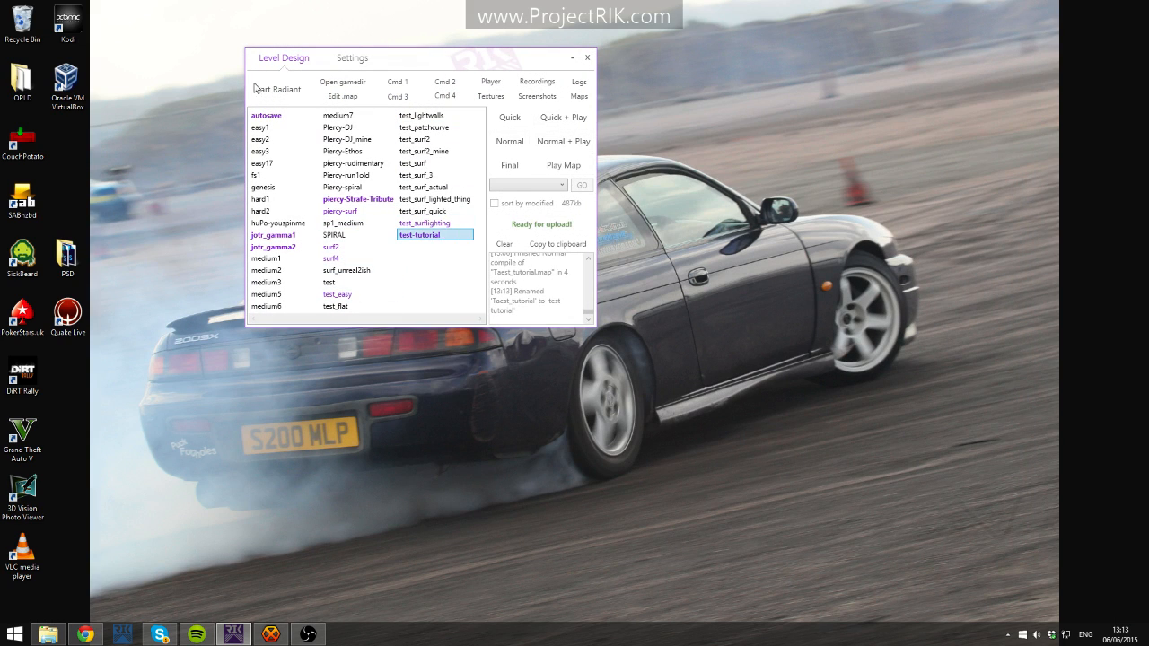
click(254, 87)
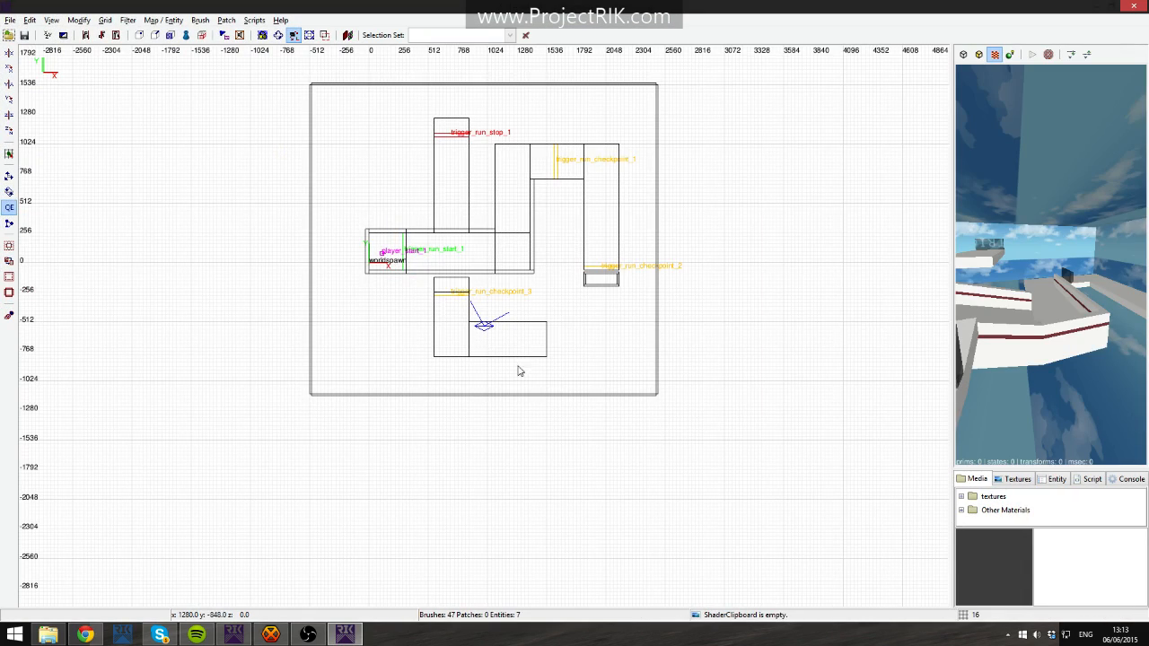
right_drag(831, 271, 839, 323)
right_drag(746, 289, 732, 349)
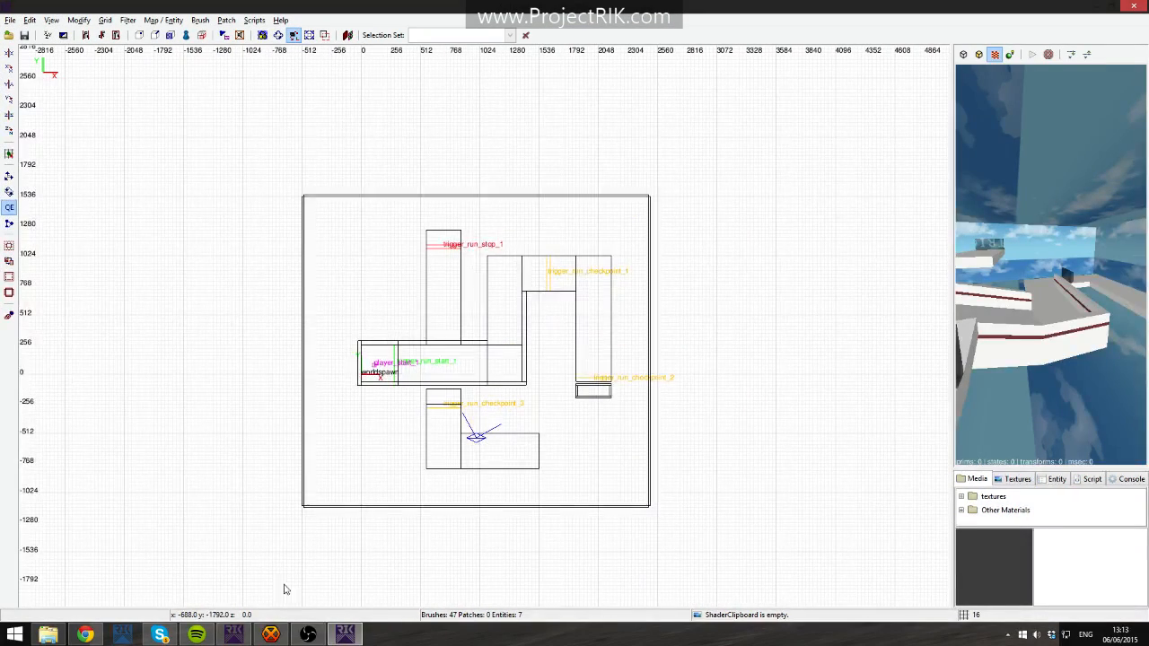
Show the test-tutorial map file in its folder from the launcher, review its related files and close the folder.
click(233, 634)
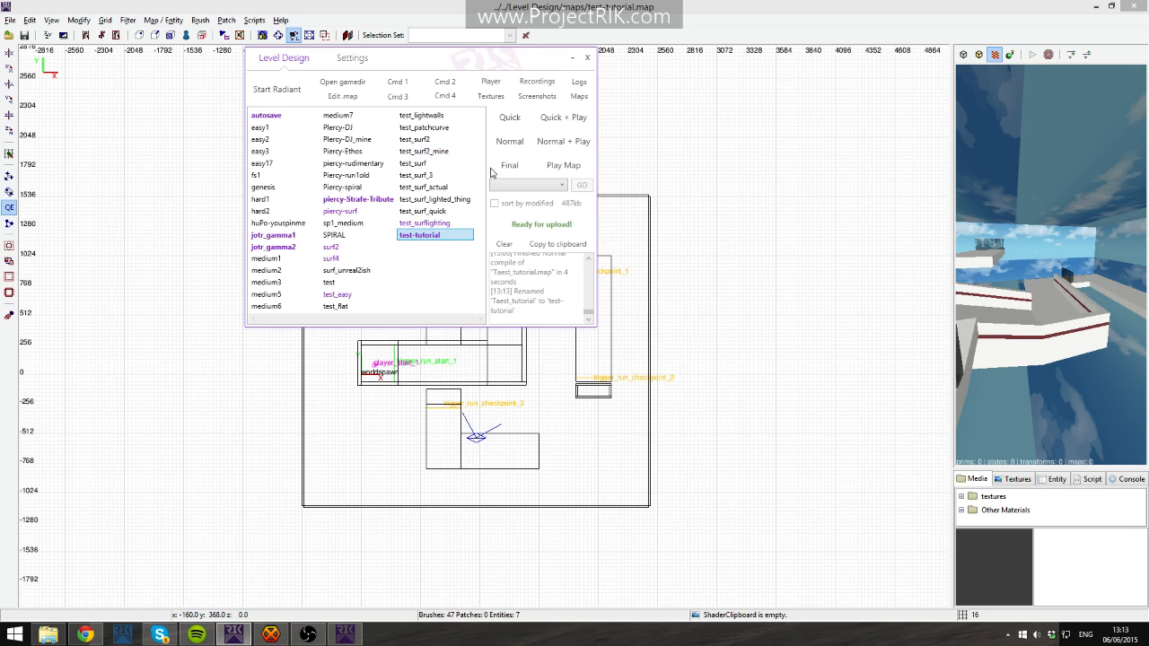
right_click(417, 240)
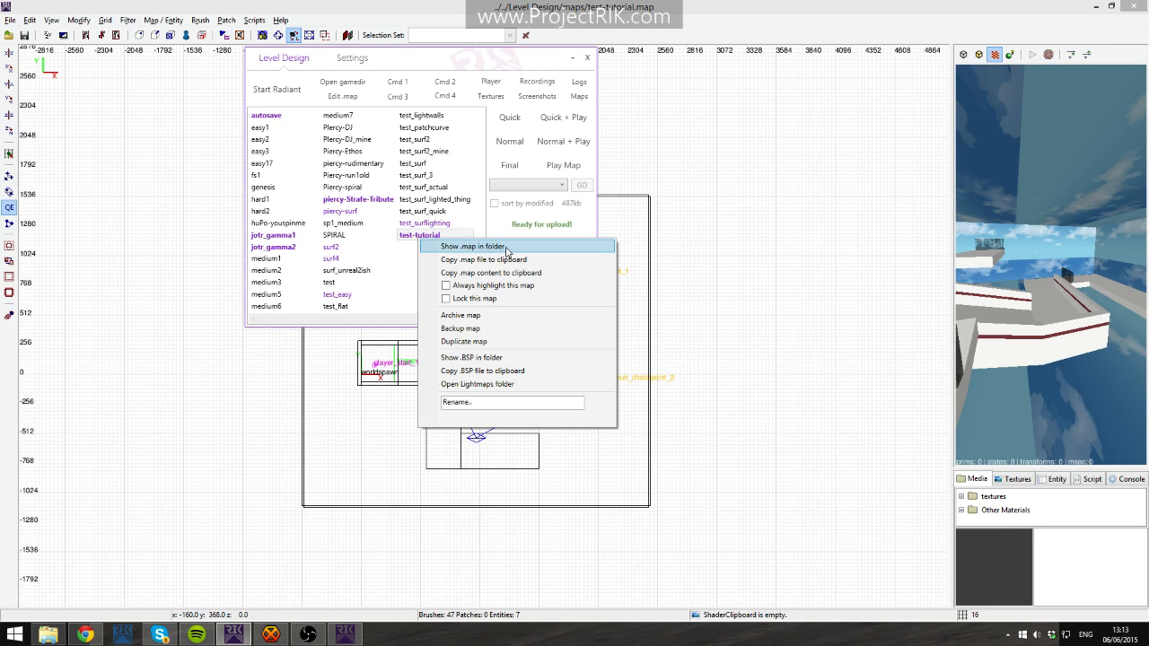
click(507, 249)
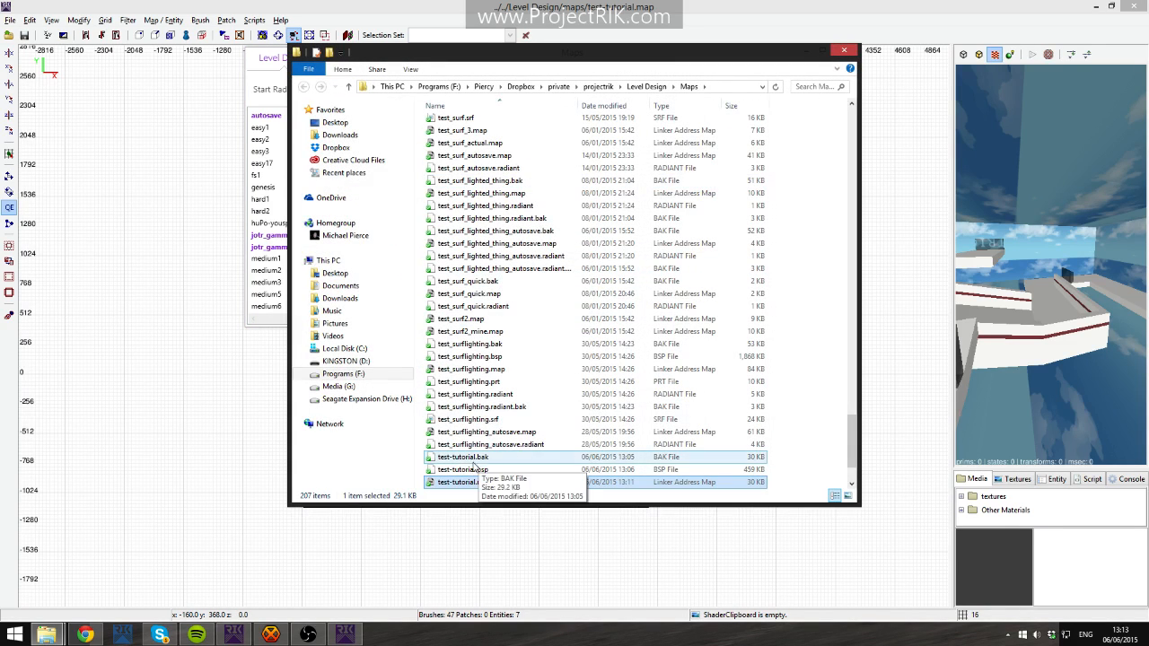
scroll(476, 464, down, 2)
double_click(296, 52)
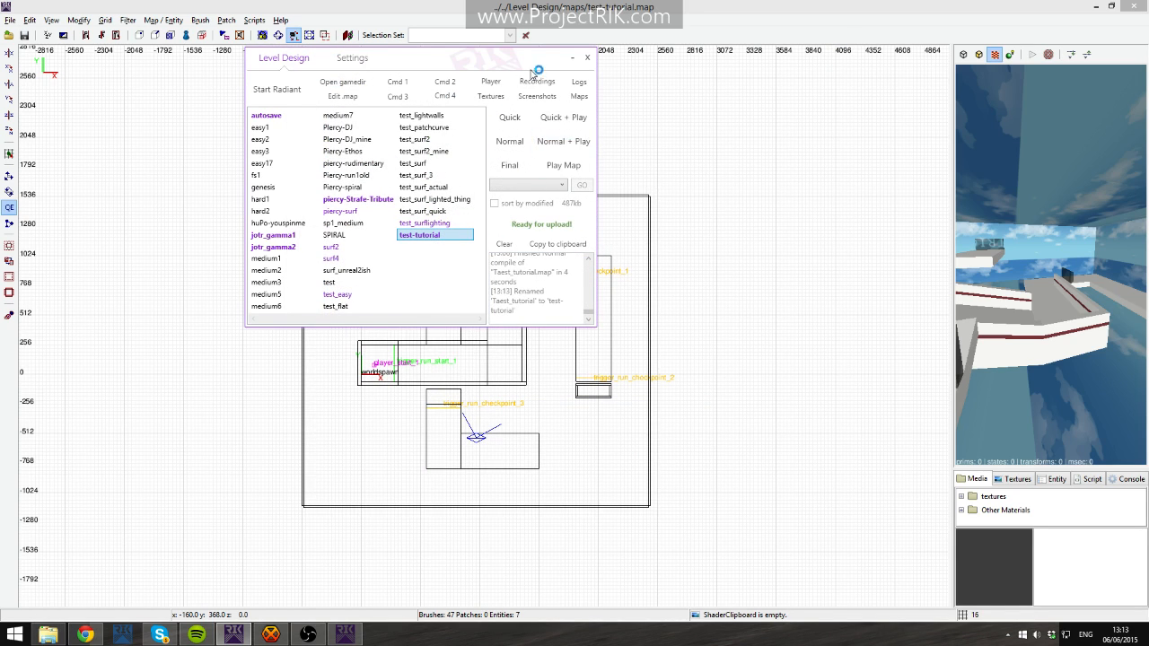
Package the test-tutorial level for upload from the launcher and check test-tutorial.zip in the _upload folder.
drag(517, 55, 524, 61)
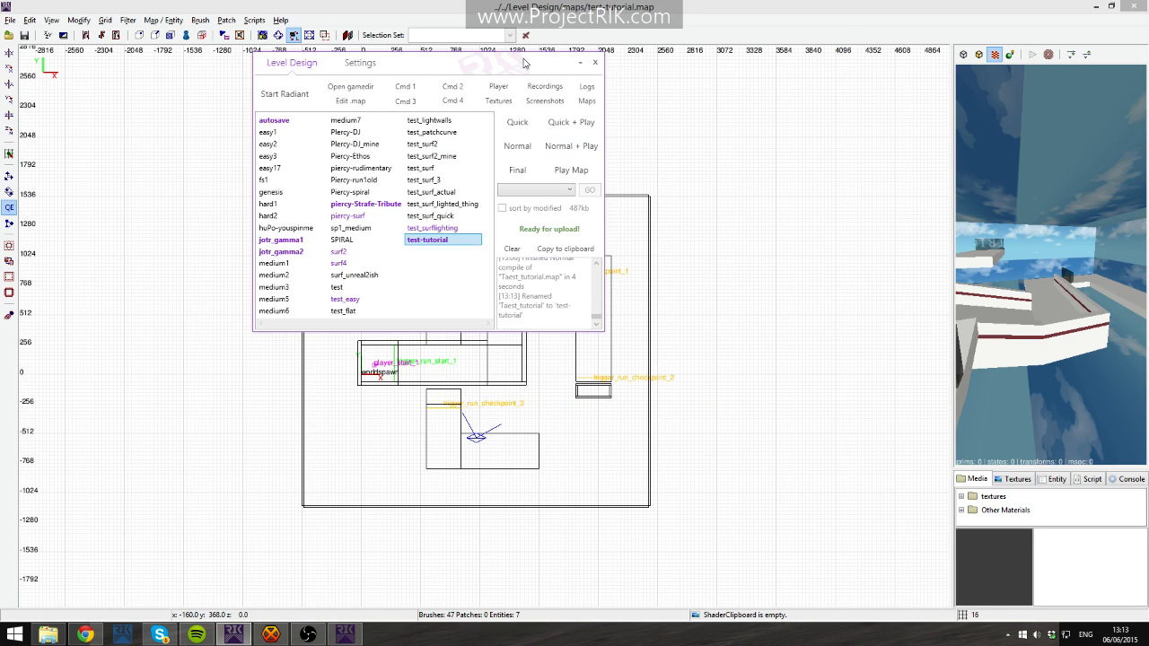
click(564, 230)
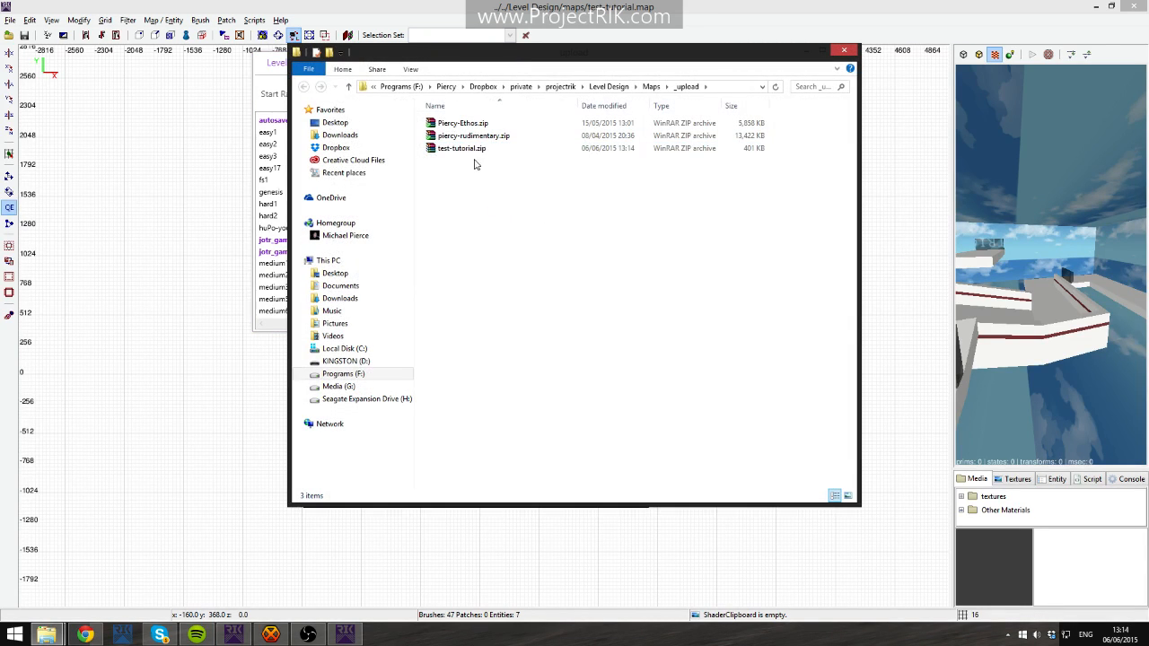
click(479, 150)
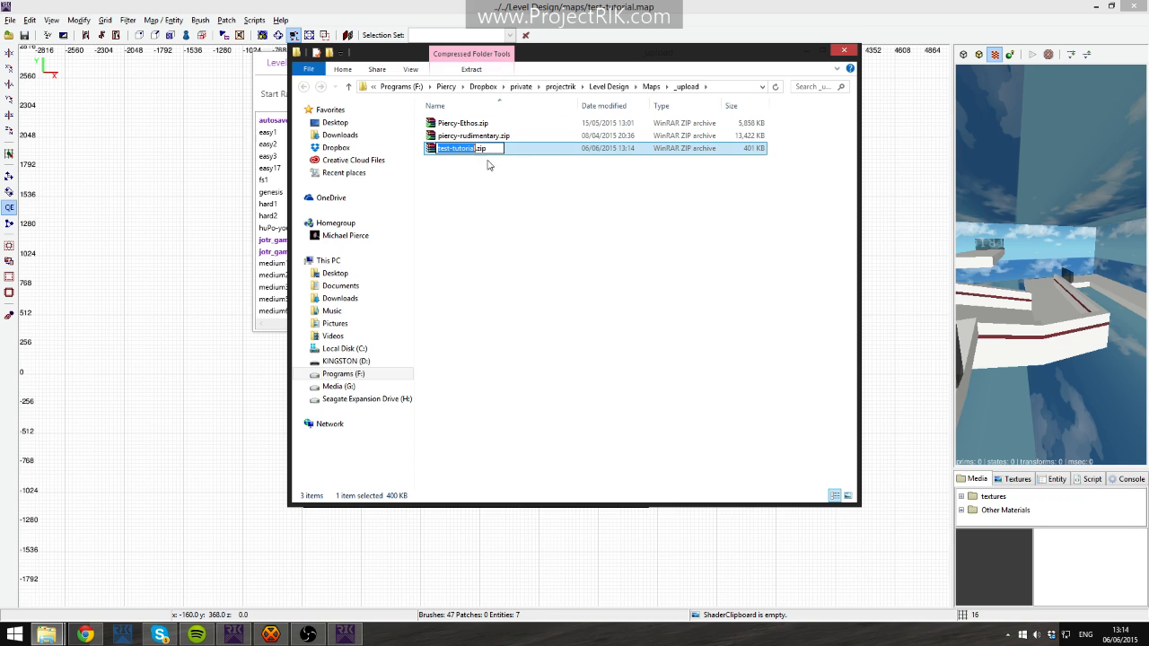
click(487, 161)
Switch to Chrome, widen its window and open the new-level upload dialog on the ProjectRIK Levels page.
key(alt+Tab)
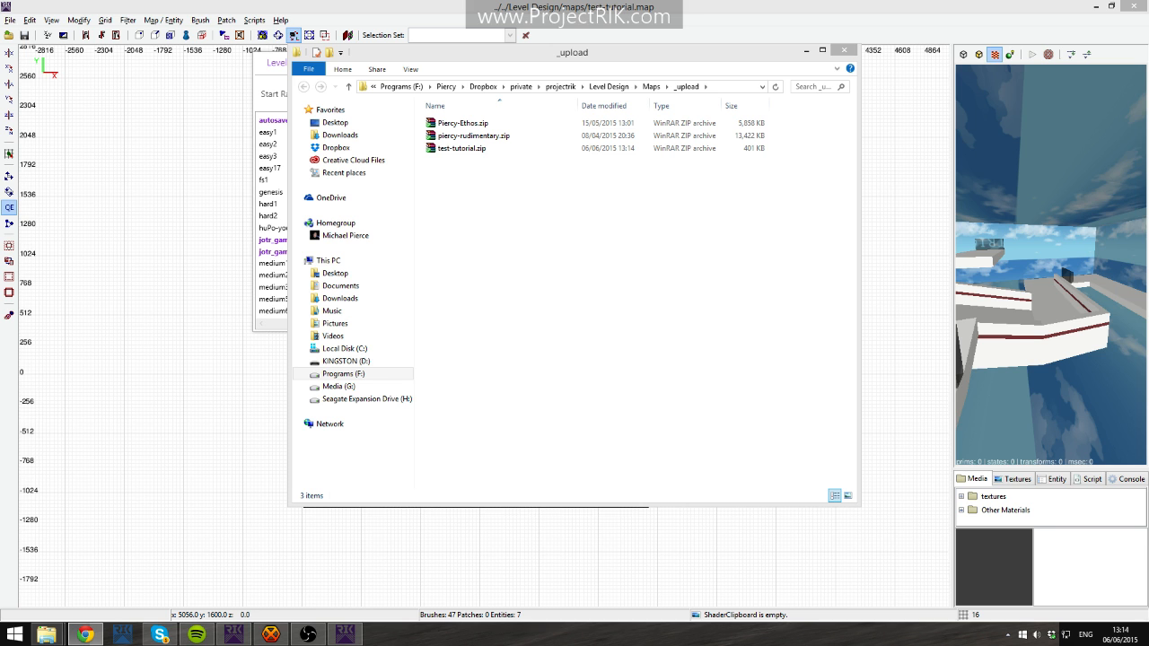
drag(1148, 135, 456, 35)
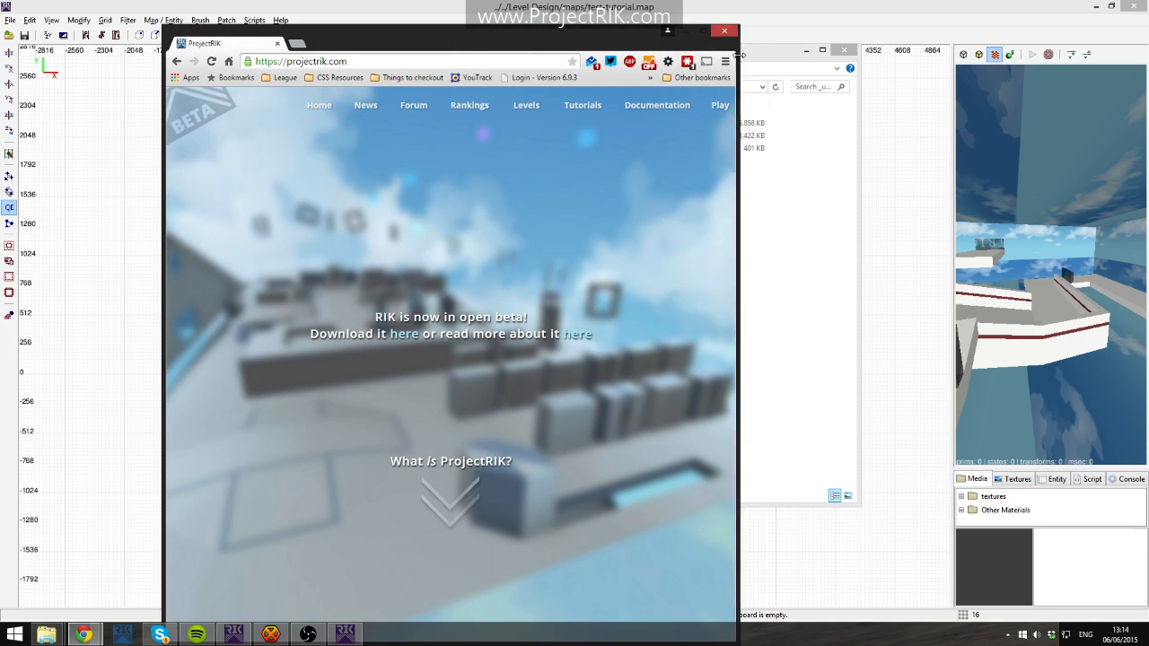
drag(736, 55, 945, 56)
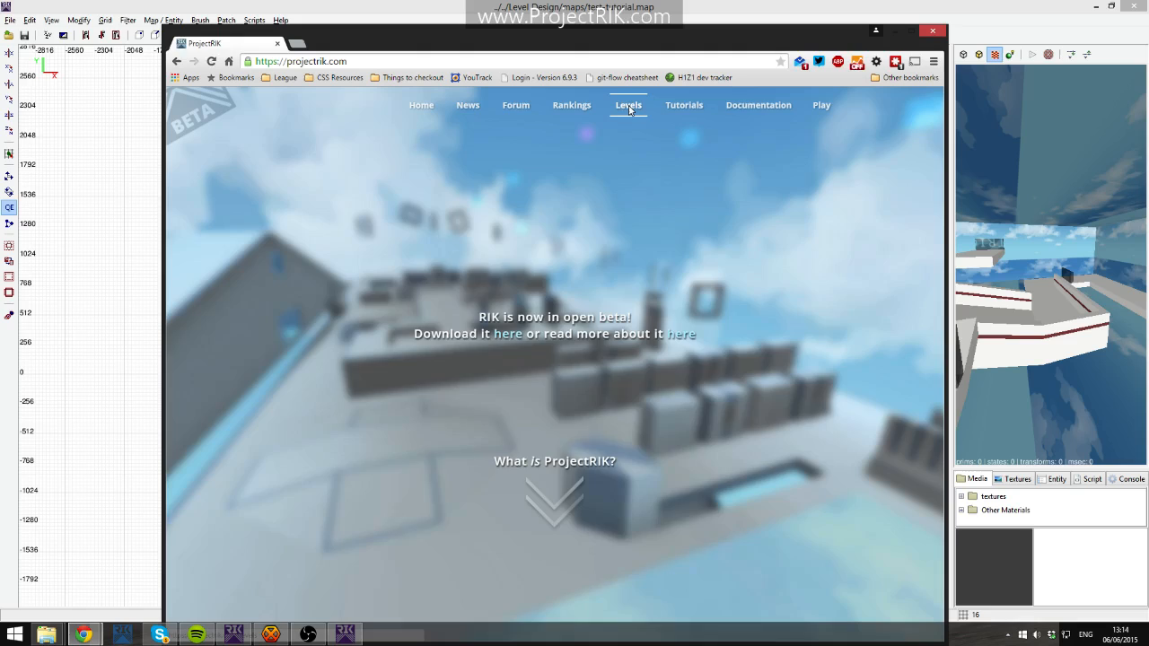
click(629, 109)
click(746, 215)
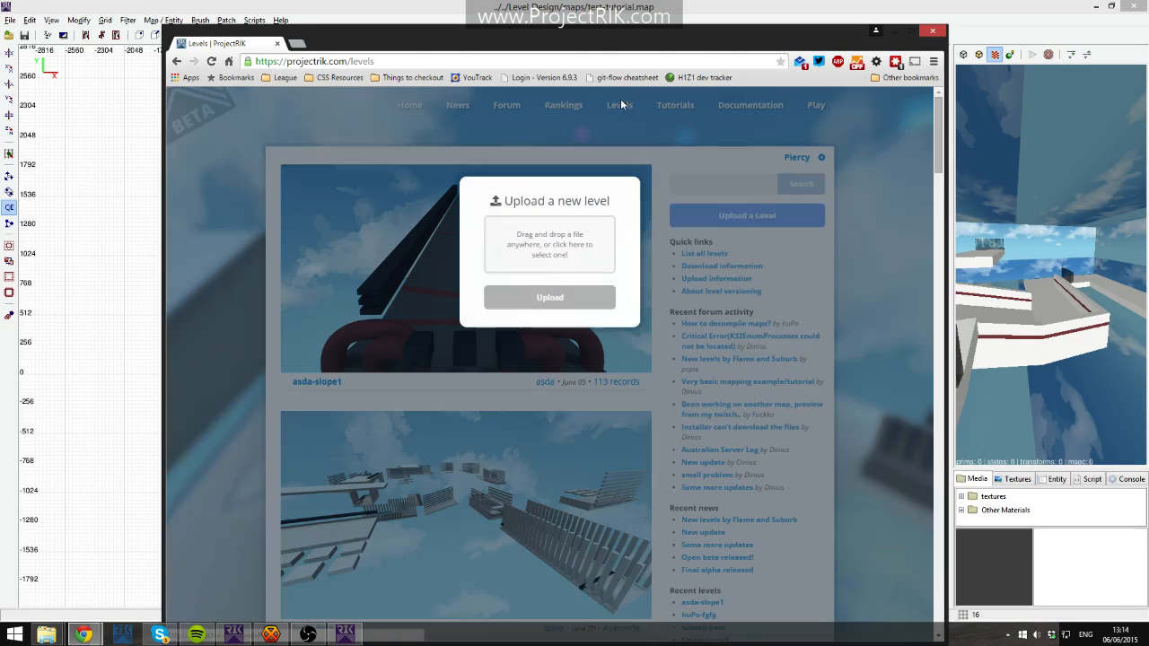
Place the browser window below the _upload folder's file list and try to drop test-tutorial.zip onto the new-level upload dialog.
drag(575, 35, 536, 203)
click(460, 149)
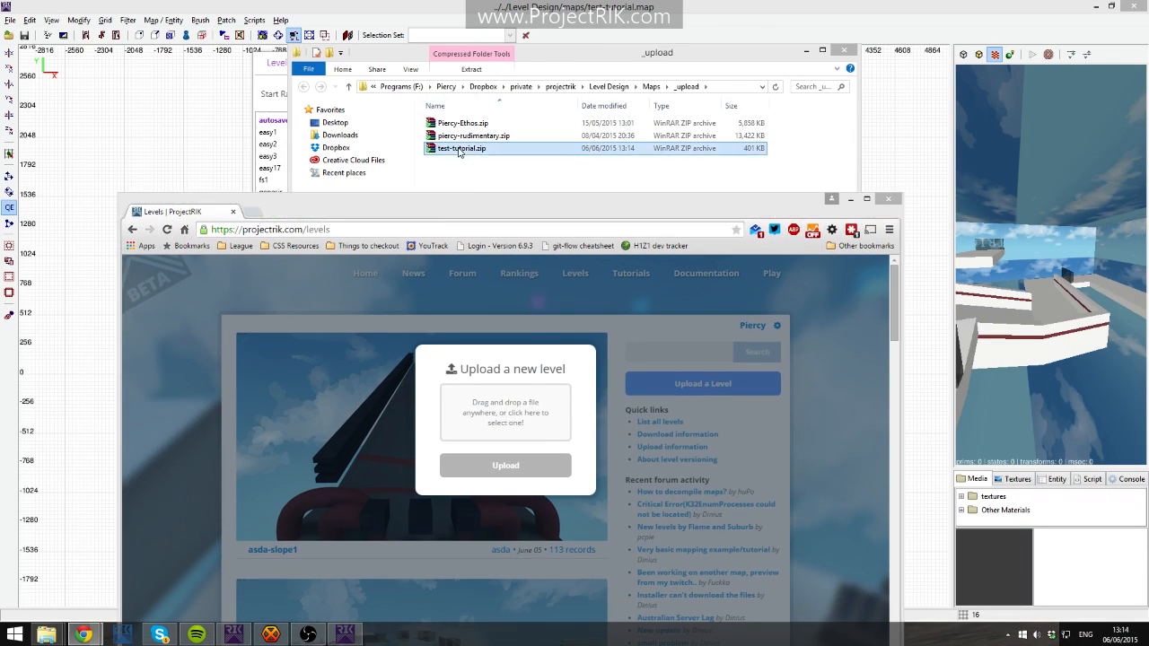
drag(459, 151, 532, 205)
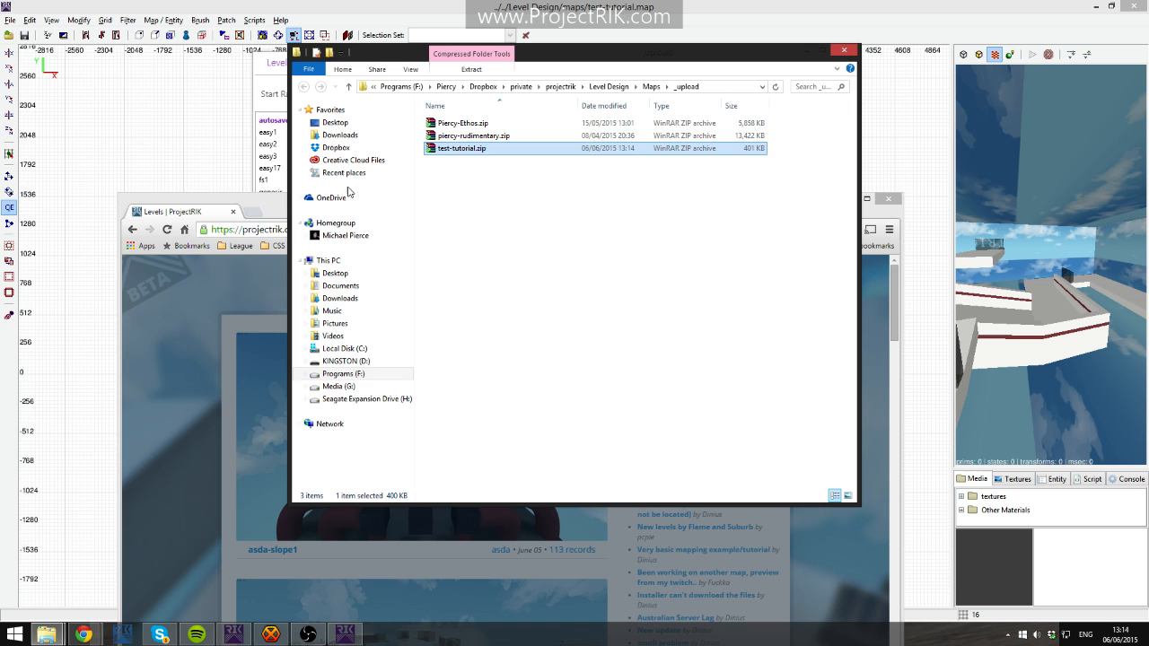
Close the browser and the _upload folder window to return to the test-tutorial map in Radiant.
click(248, 196)
click(888, 199)
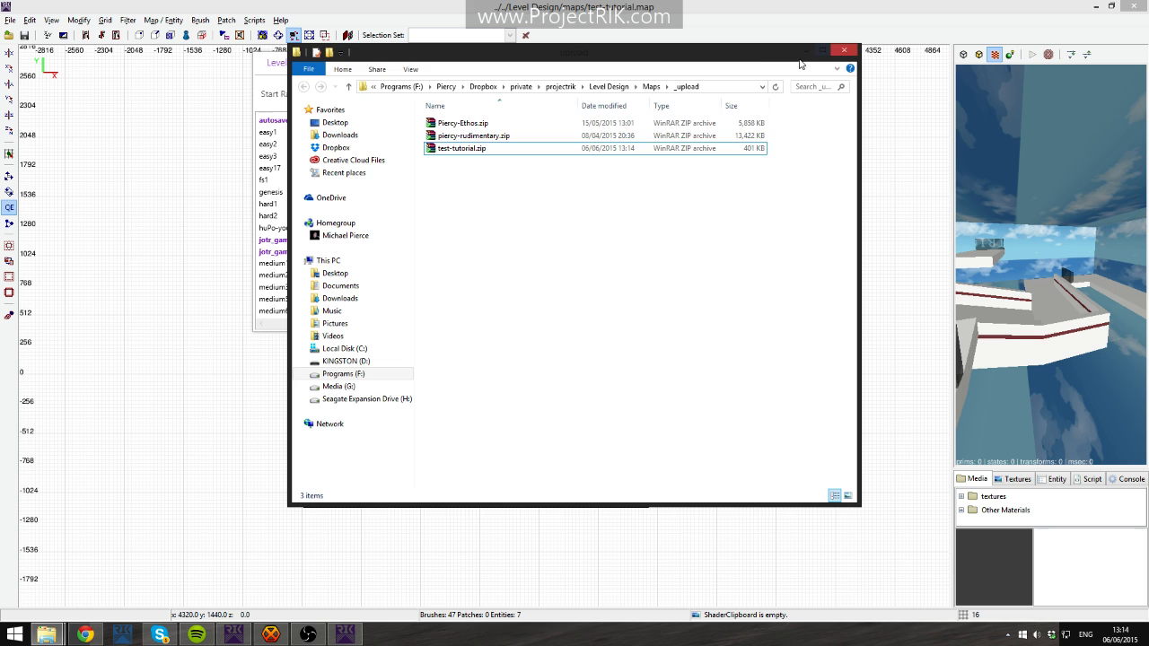
drag(790, 51, 789, 106)
click(808, 107)
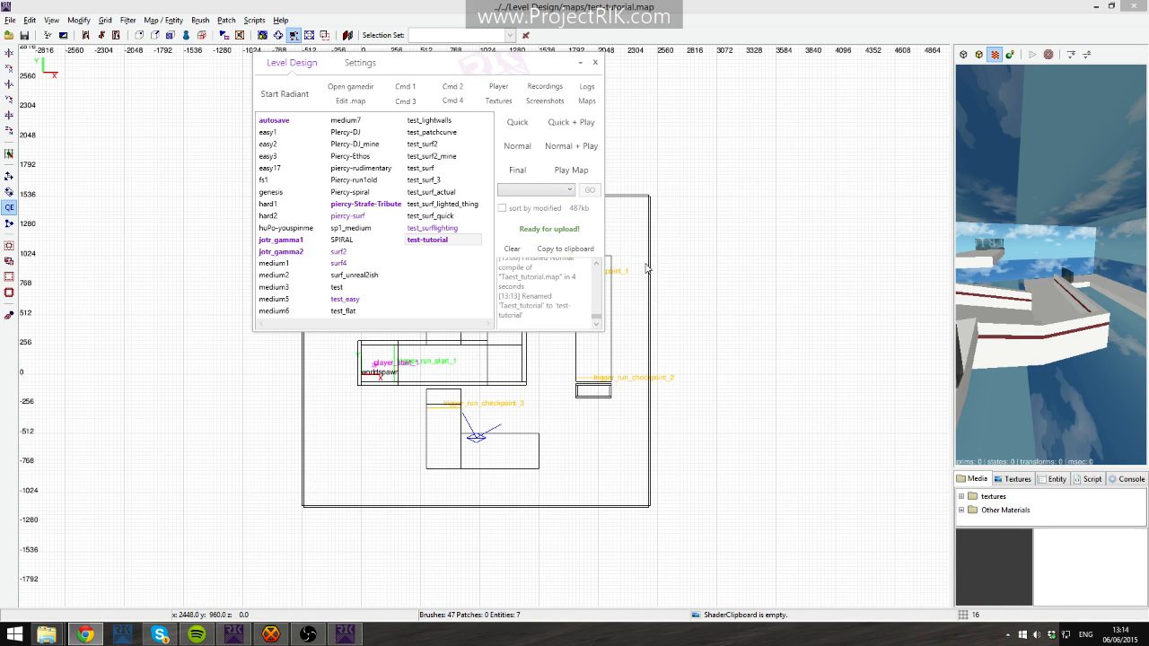
Area-select the finish platform with trigger_run_stop_1, drop the skybox brushes from the selection, and clear the selection.
right_drag(663, 281, 817, 277)
scroll(615, 335, up, 4)
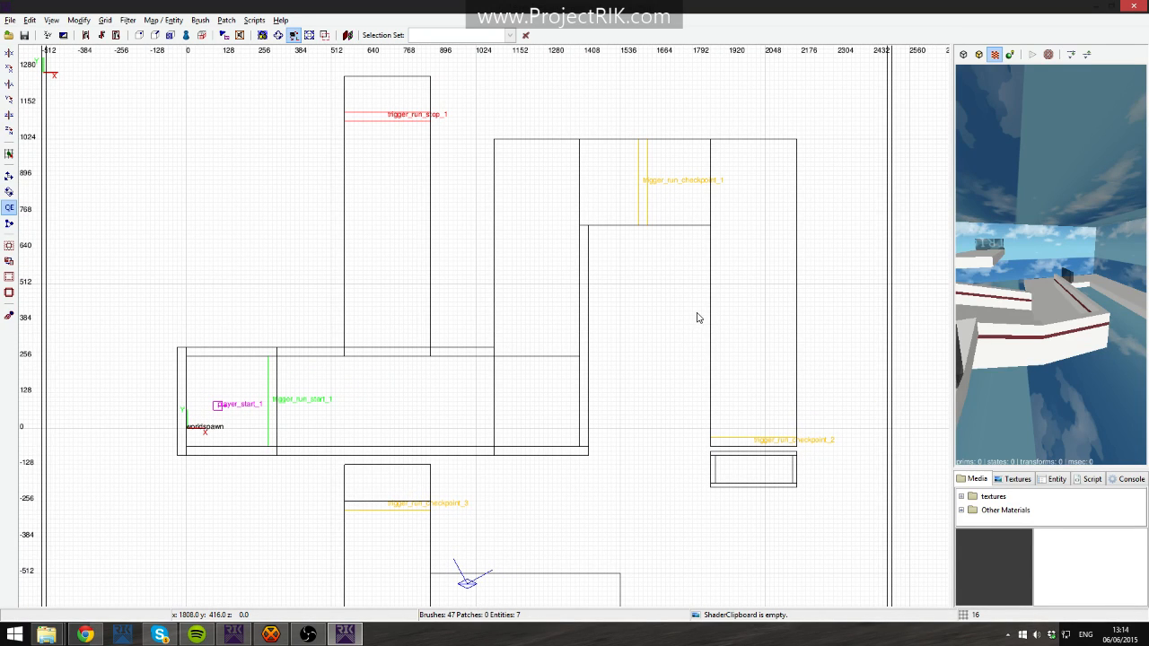
right_drag(614, 272, 602, 303)
right_drag(554, 115, 524, 215)
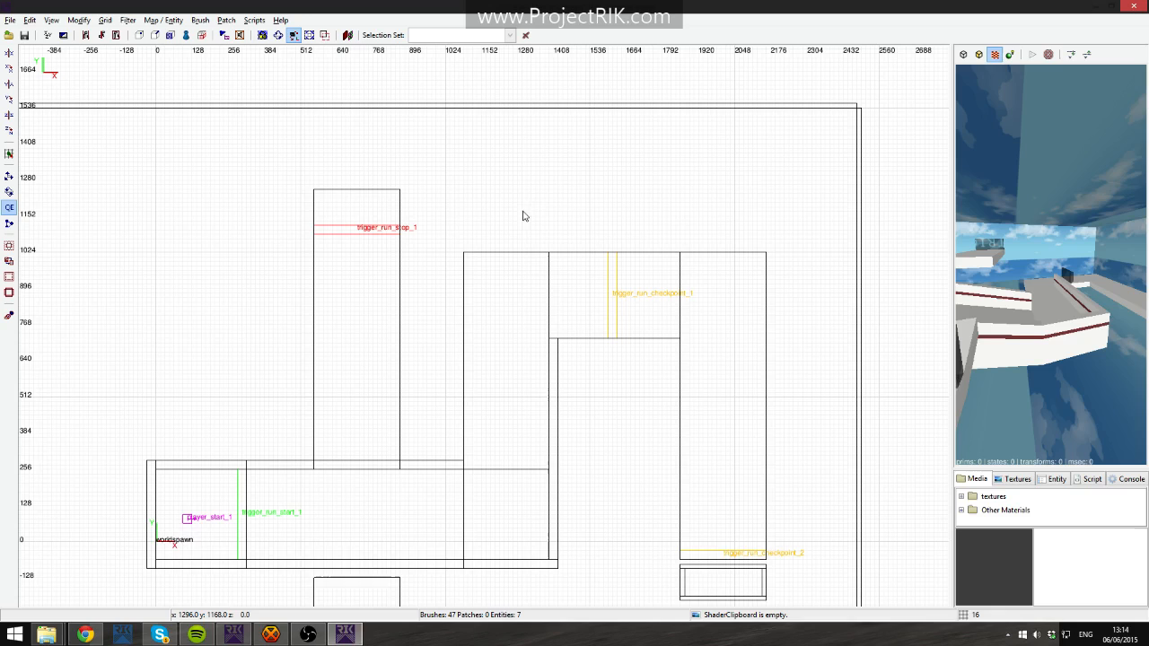
right_drag(377, 220, 457, 194)
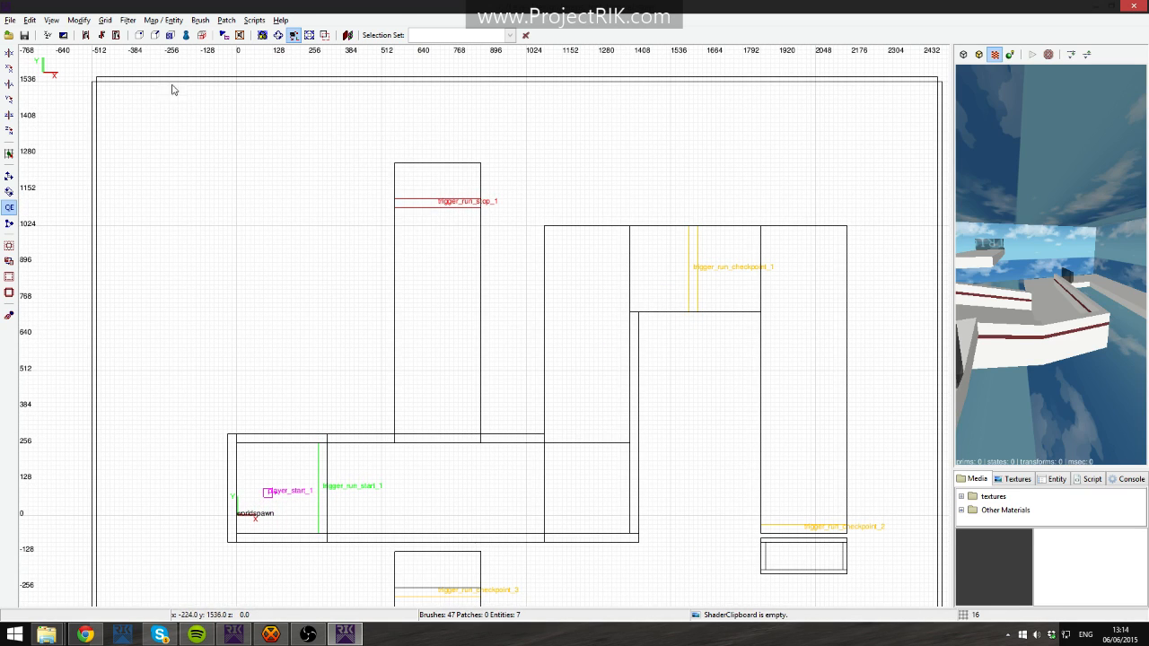
mouse_move(348, 116)
shift+mouse_down()
mouse_move(447, 258)
mouse_move(438, 242)
shift+mouse_up()
key(Escape)
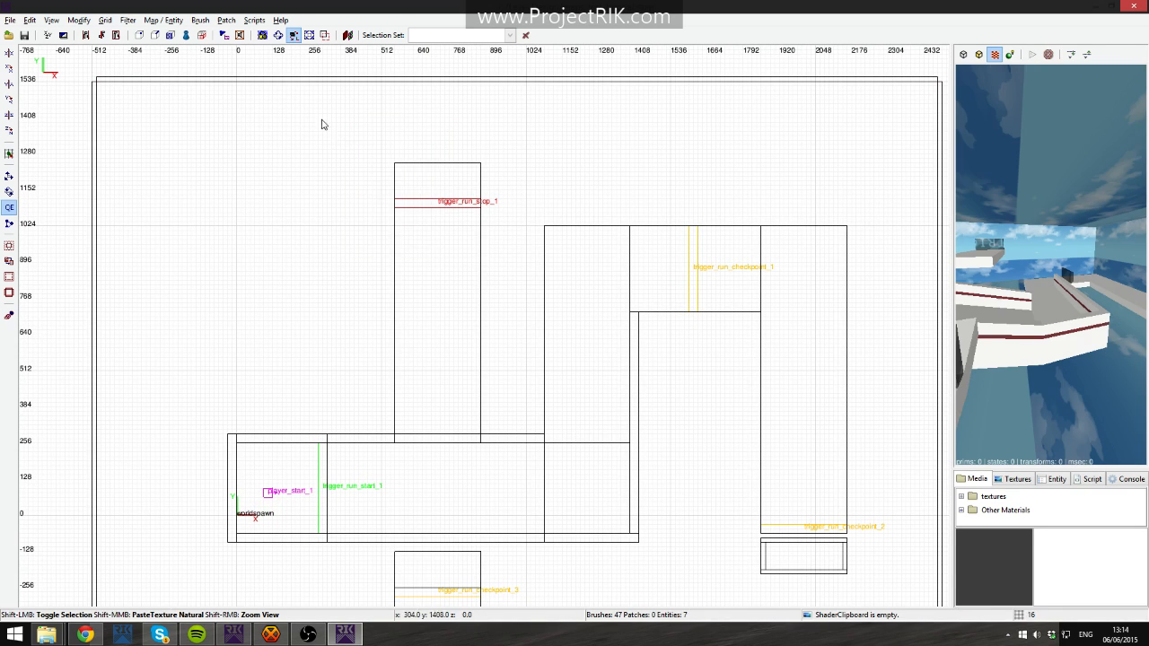
mouse_move(323, 123)
shift+mouse_down()
mouse_move(454, 275)
mouse_move(447, 260)
shift+mouse_up()
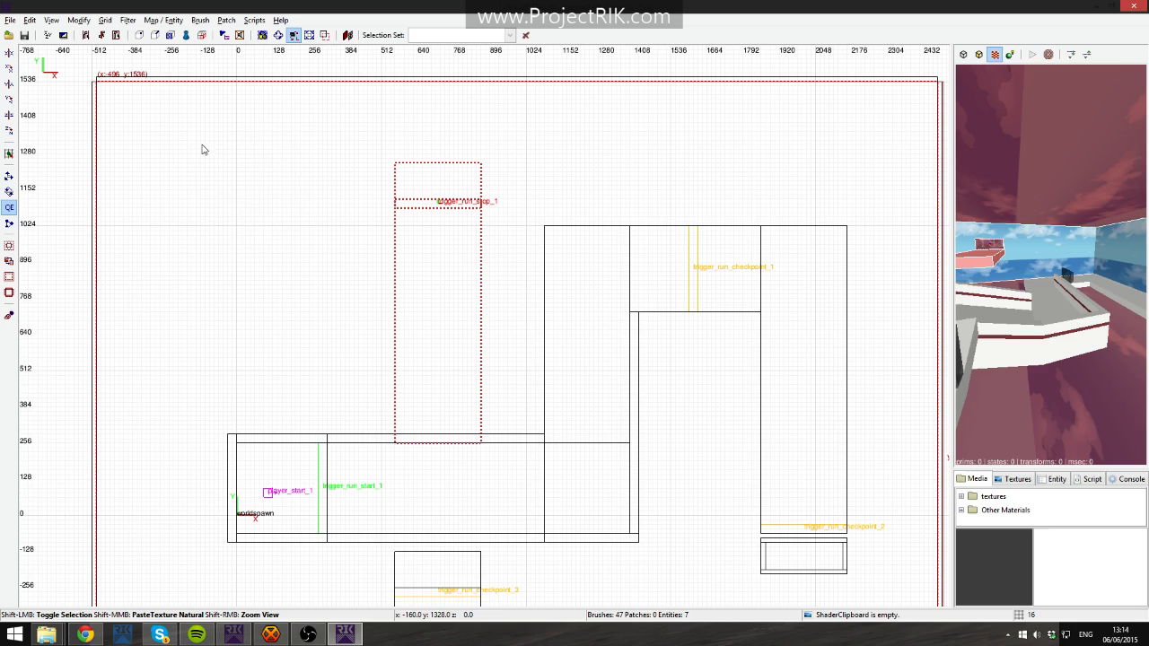
shift+drag(192, 141, 309, 251)
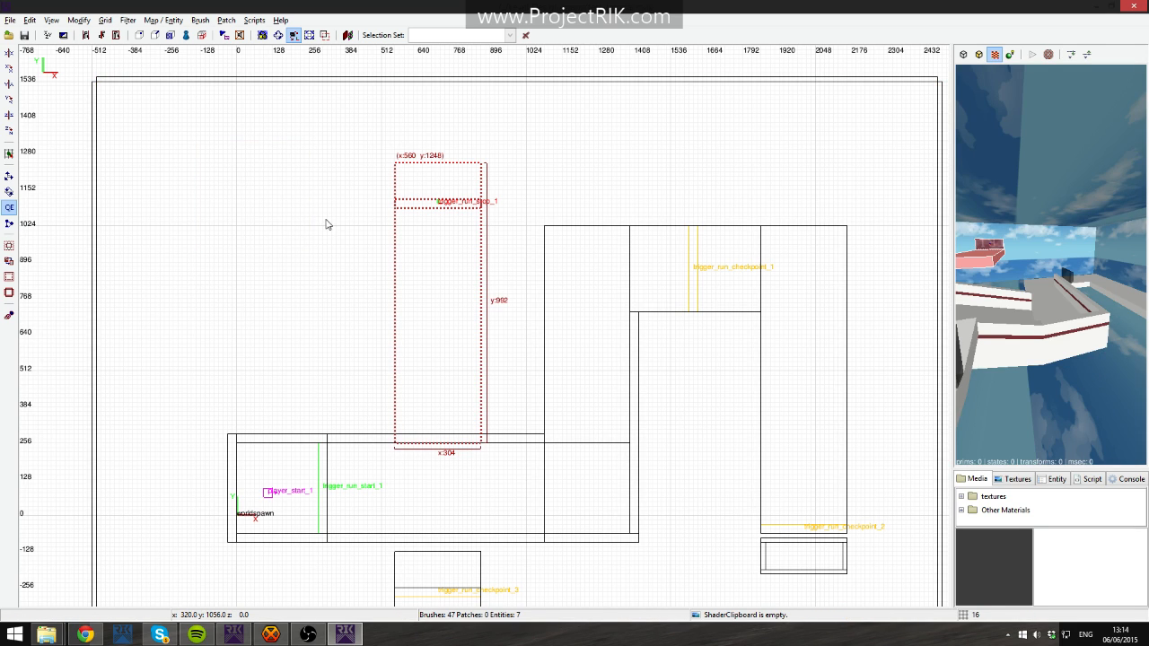
key(Escape)
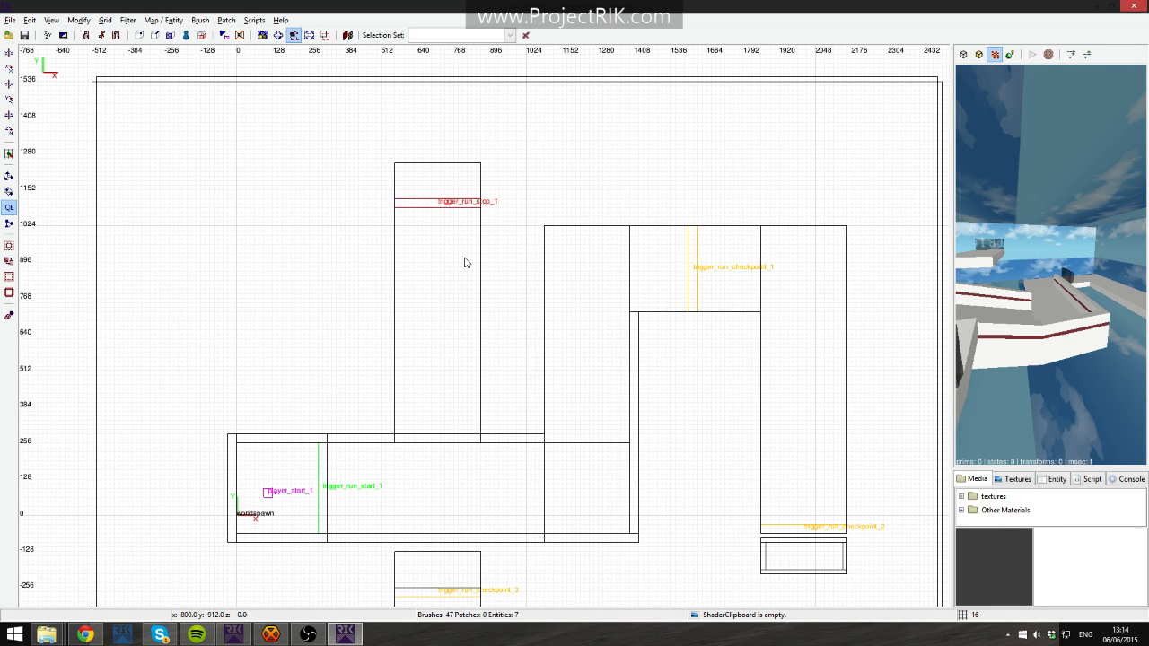
shift+click(588, 272)
key(Escape)
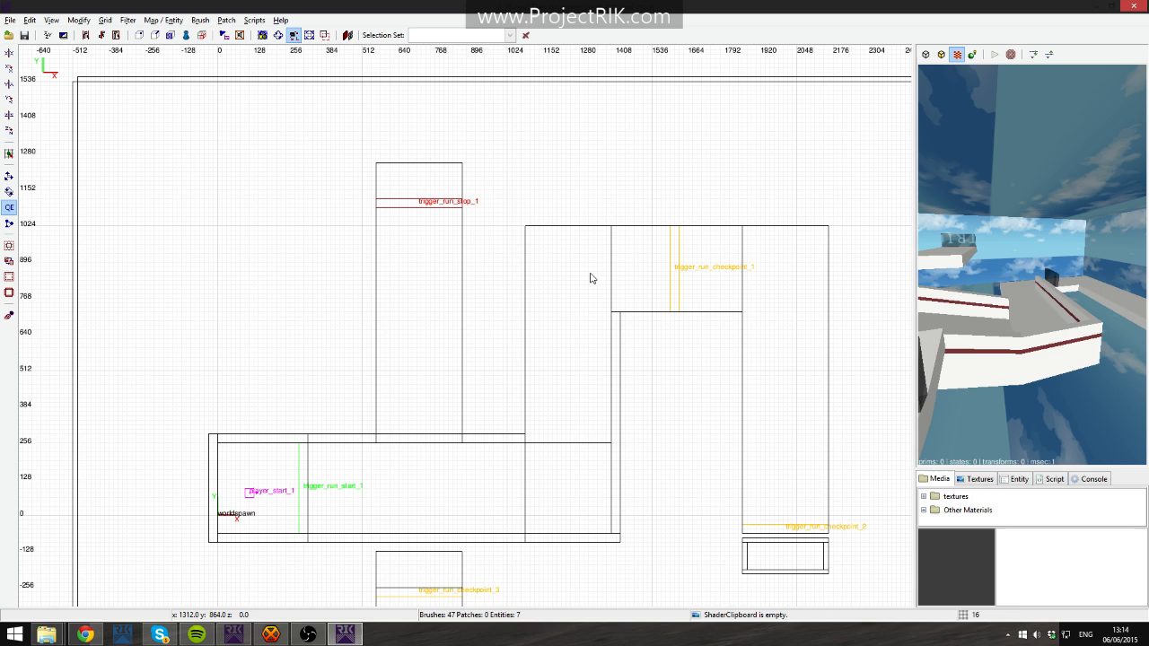
Hide the Skybox layer and close the layer list.
click(51, 20)
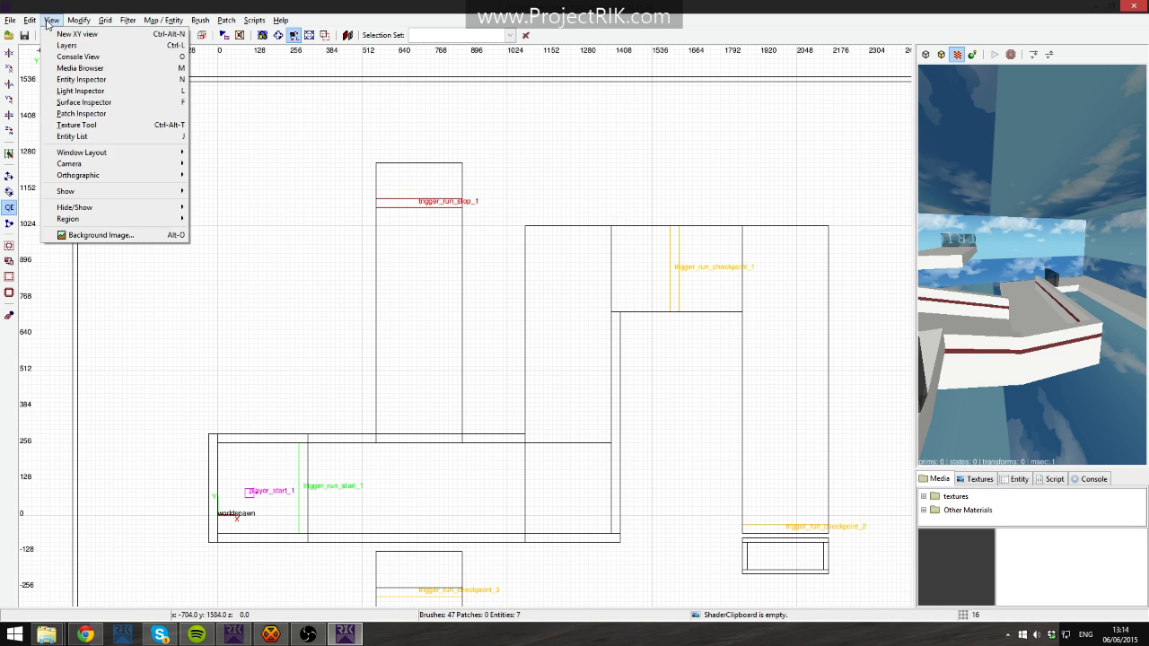
click(71, 52)
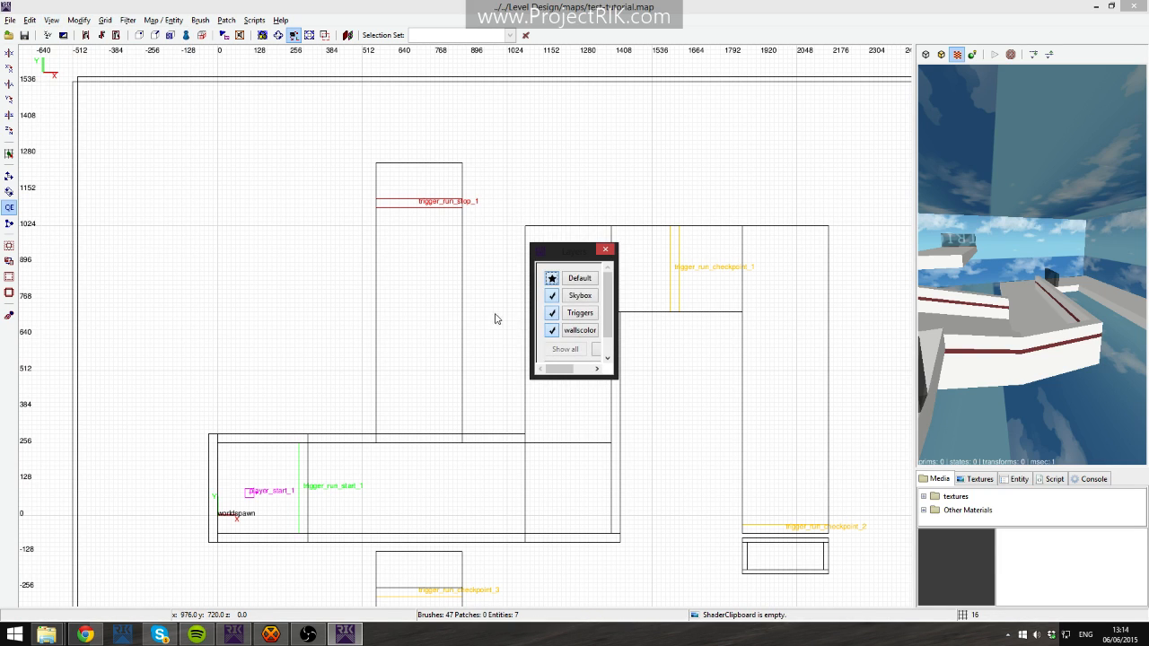
click(552, 295)
click(607, 254)
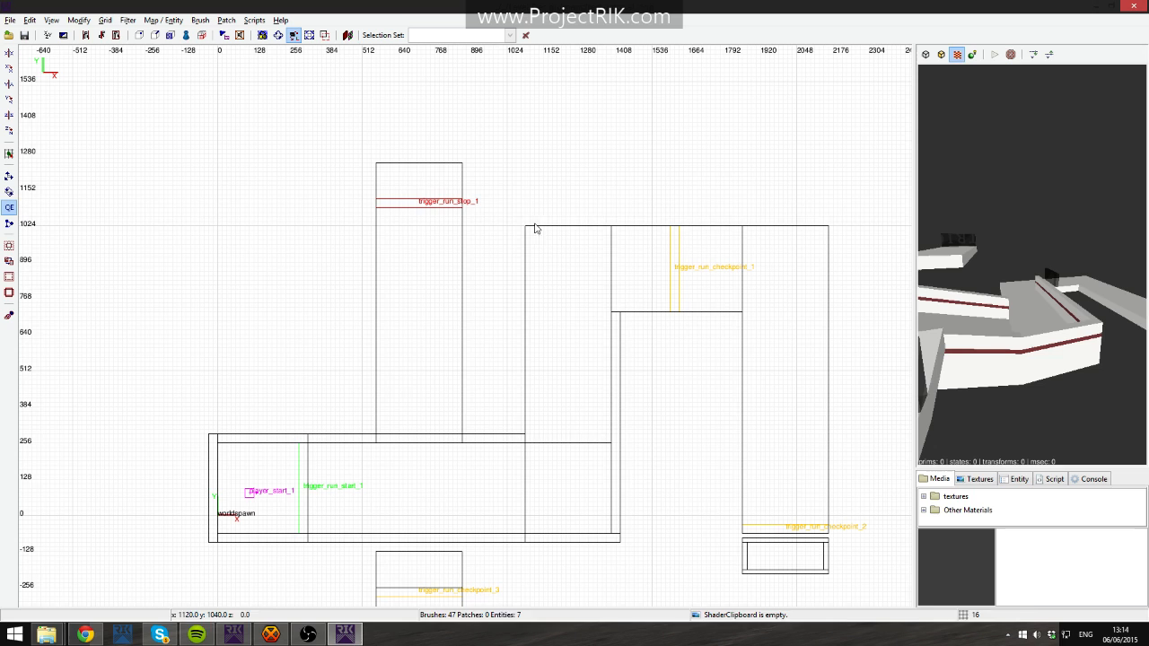
Draw a trial brush across the upper corner of the floor near trigger_run_checkpoint_1 and delete it.
shift+click(548, 258)
key(Escape)
right_click(1005, 270)
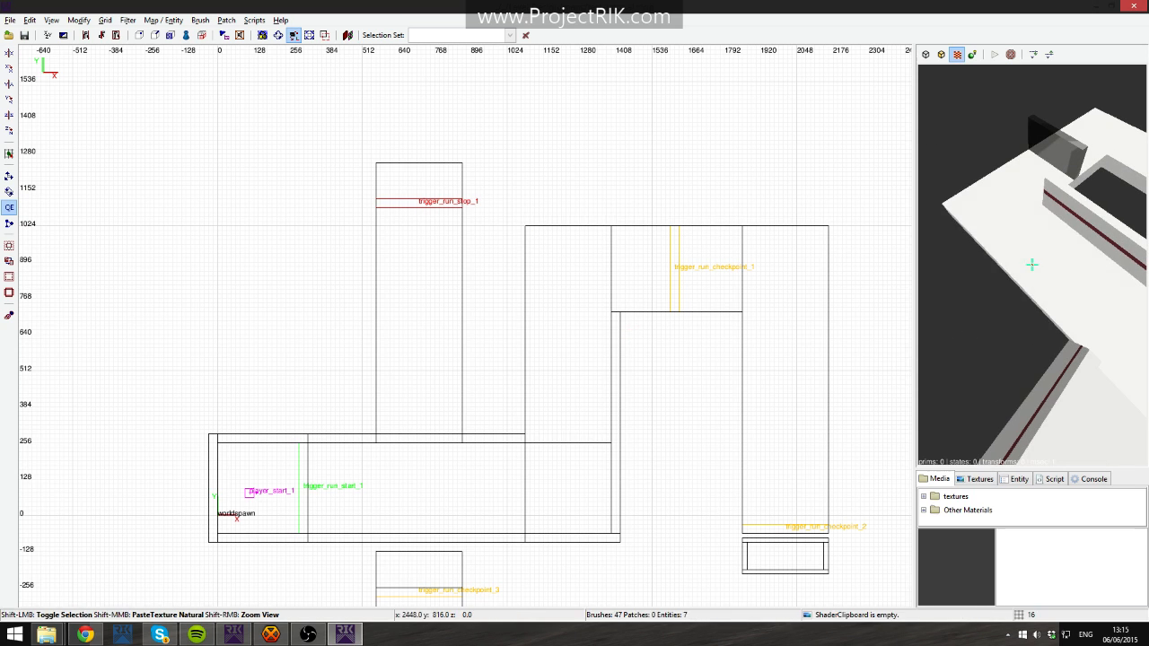
right_click(1032, 265)
drag(563, 210, 652, 269)
key(BackSpace)
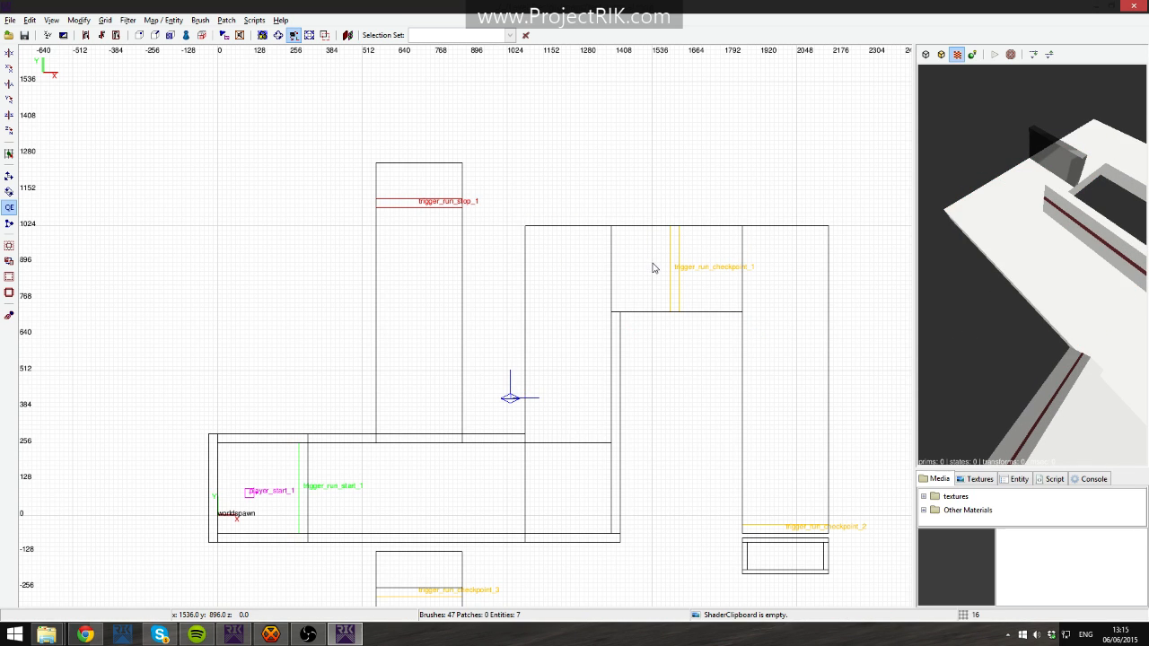
Delete and restore the floor brush at x 1088, y 1024, nudge it 16 units along X and back, and deselect it.
shift+click(583, 265)
key(BackSpace)
key(ctrl+z)
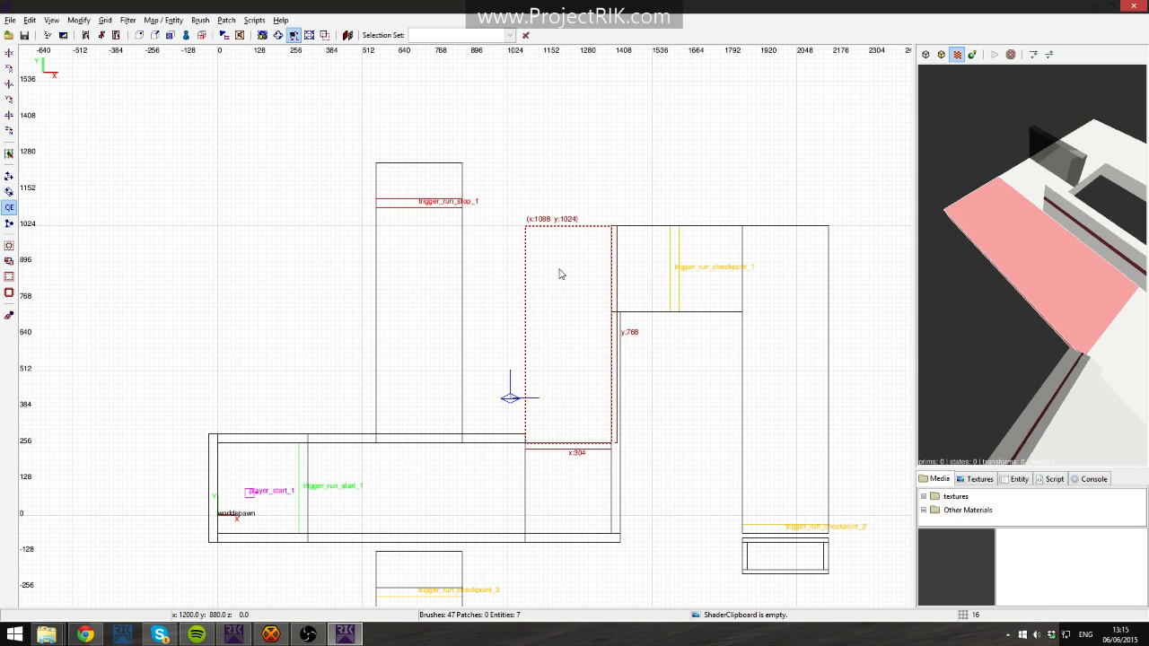
key(Right)
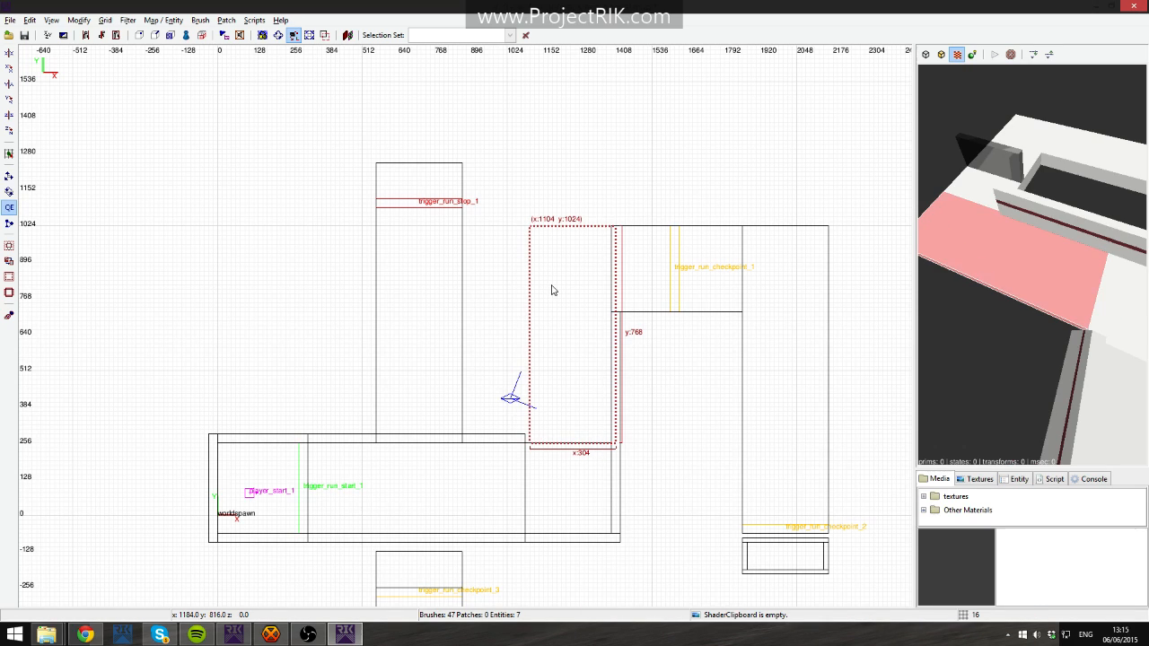
key(Left)
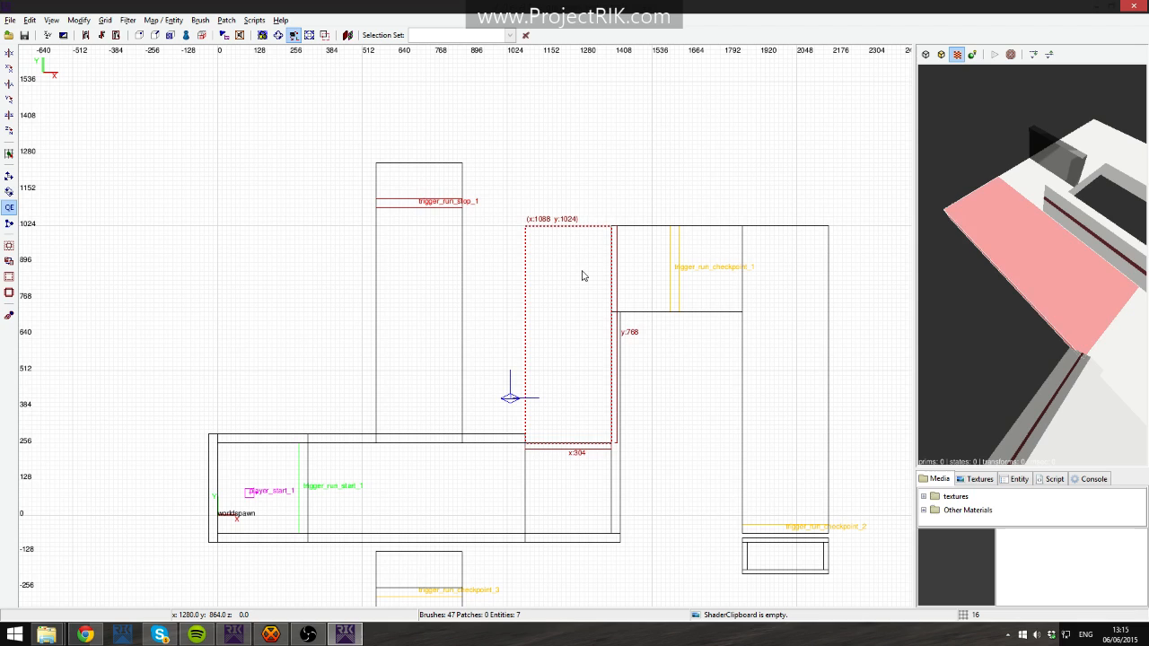
key(Escape)
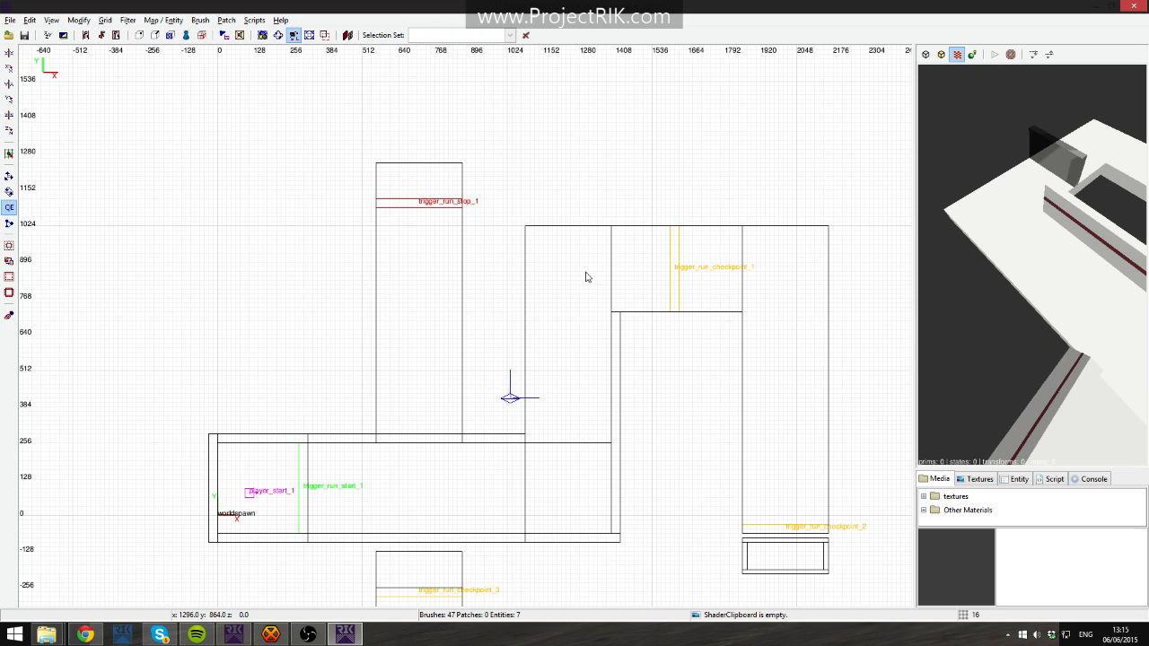
Select the floor brush at x 1088, y 1024 singly and then by area, clearing the selection each time.
shift+click(587, 274)
key(Escape)
shift+drag(493, 179, 568, 293)
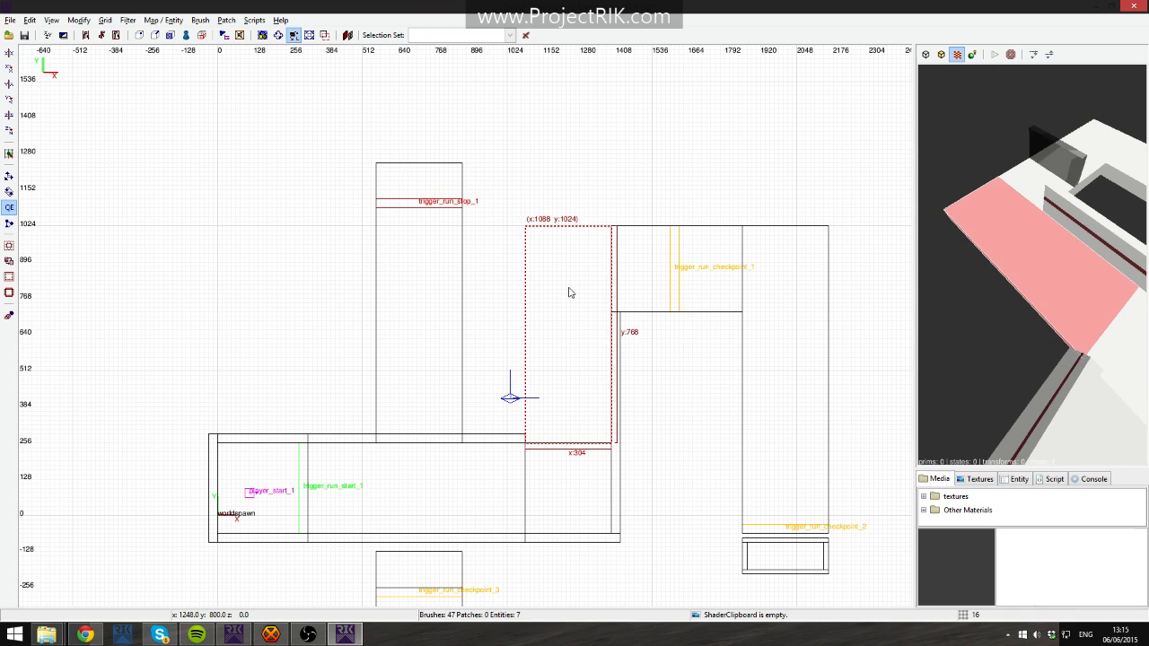
key(Escape)
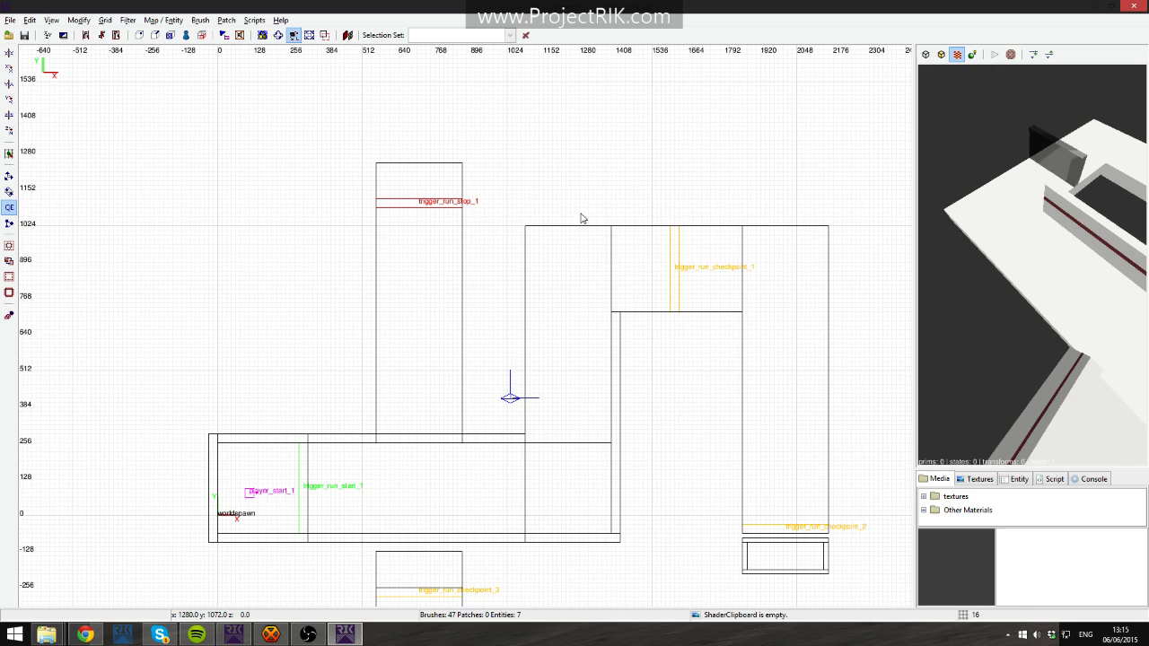
Toggle several brushes around the start corridor and first checkpoint with overlapping area selections, move them along Y, undo the move and deselect everything.
shift+drag(532, 184, 654, 297)
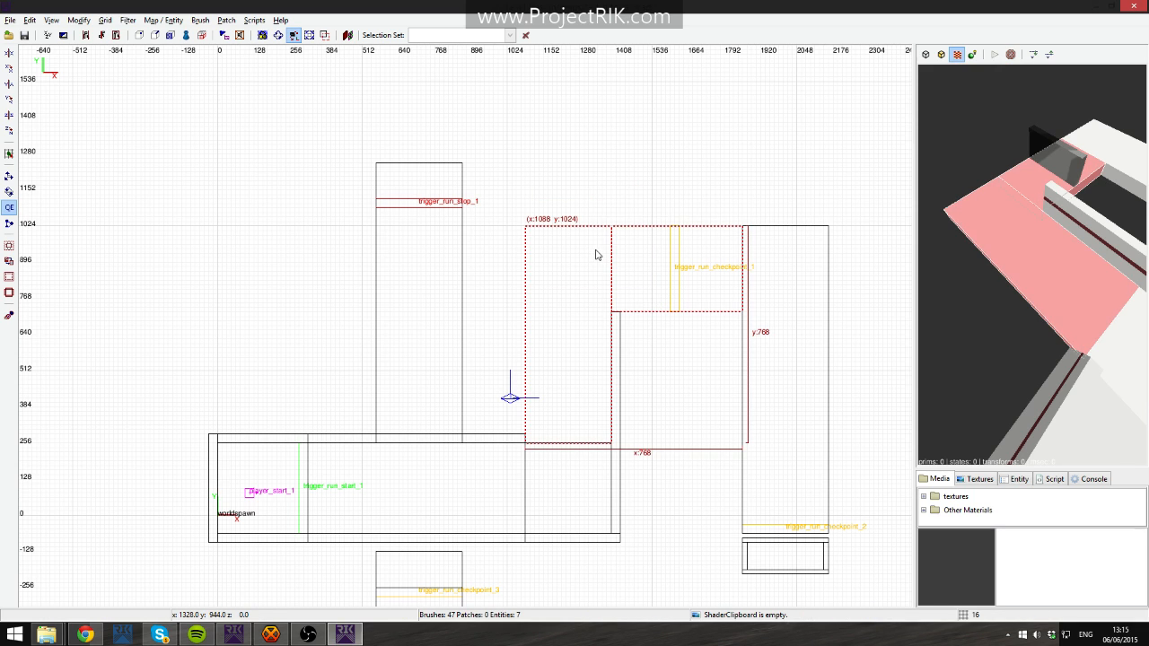
mouse_move(577, 124)
shift+mouse_down()
mouse_move(662, 205)
mouse_move(629, 205)
mouse_move(655, 254)
shift+mouse_up()
shift+drag(522, 196, 721, 549)
shift+drag(614, 212, 662, 418)
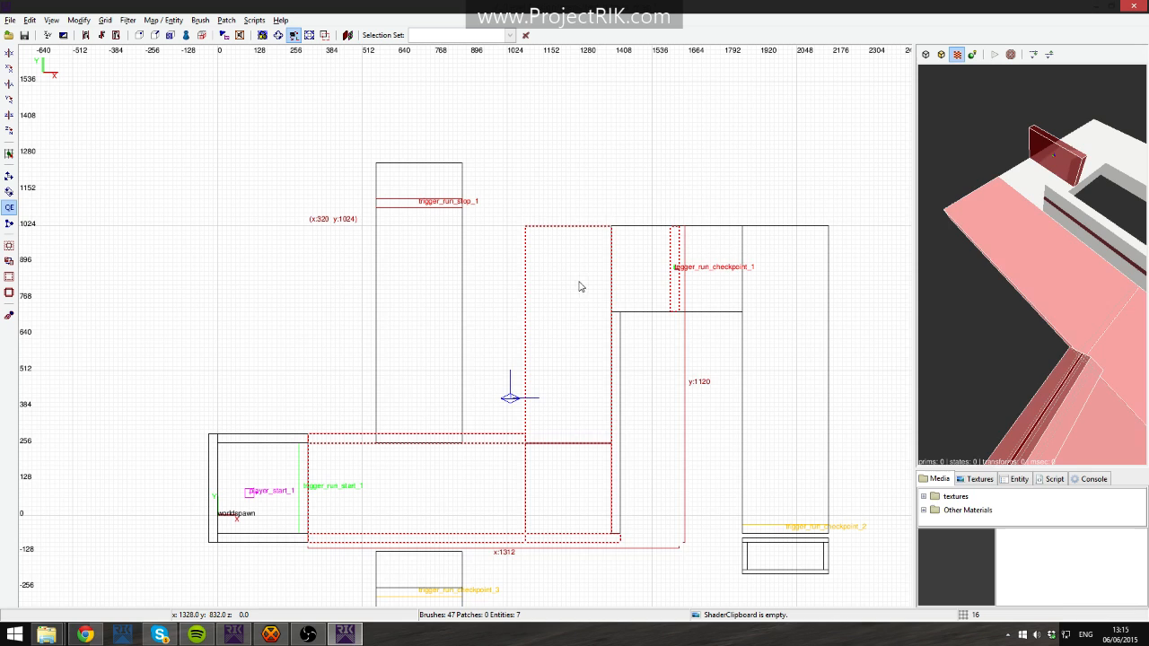
mouse_move(580, 284)
mouse_down()
mouse_move(600, 147)
mouse_move(580, 166)
mouse_up()
key(ctrl+z)
key(Escape)
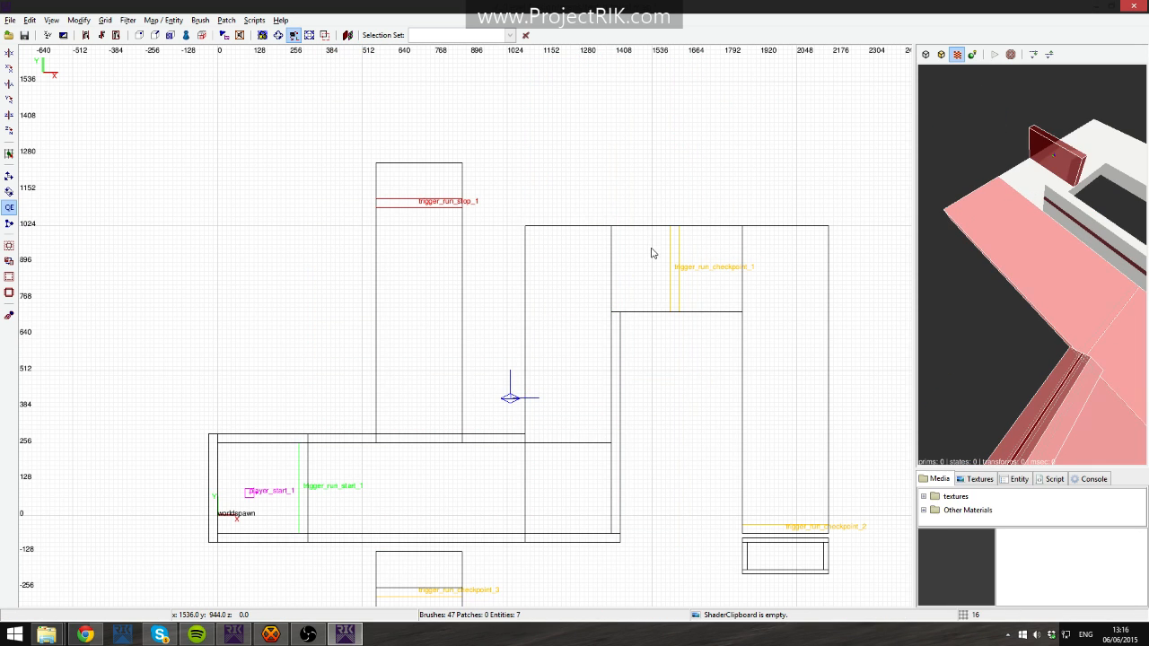
Toggle the selection of the floor brush at x 1088, y 1024 in the 3D view, and twice delete it and undo the deletion.
shift+click(543, 323)
shift+click(1019, 282)
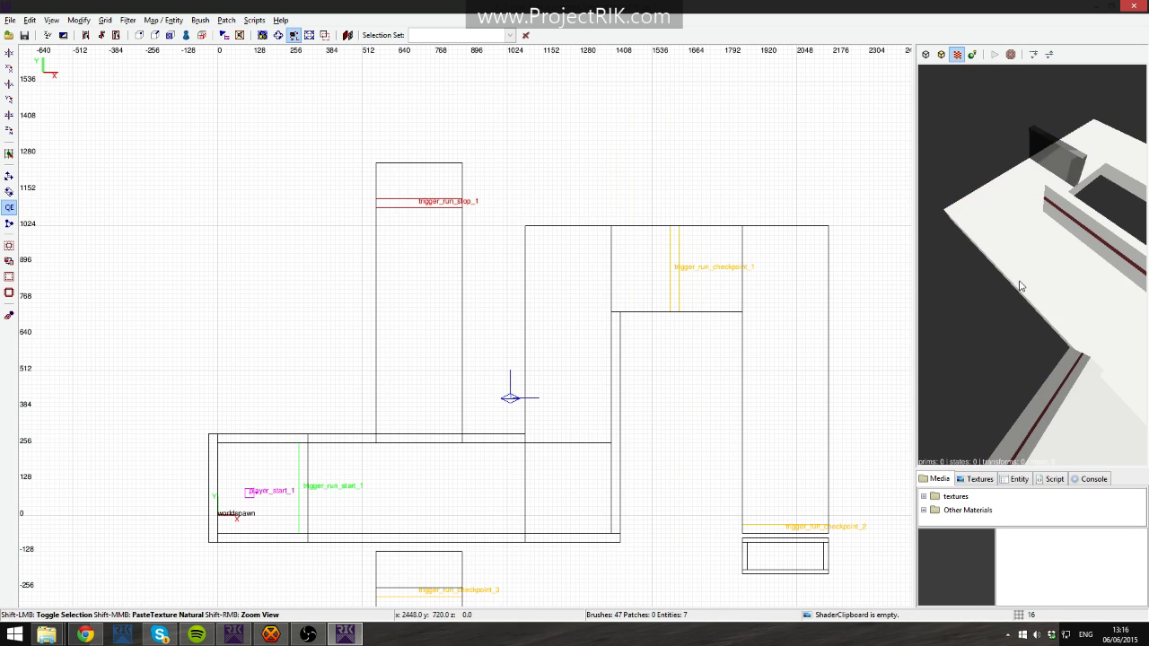
shift+click(1019, 280)
shift+click(1019, 283)
shift+click(1036, 281)
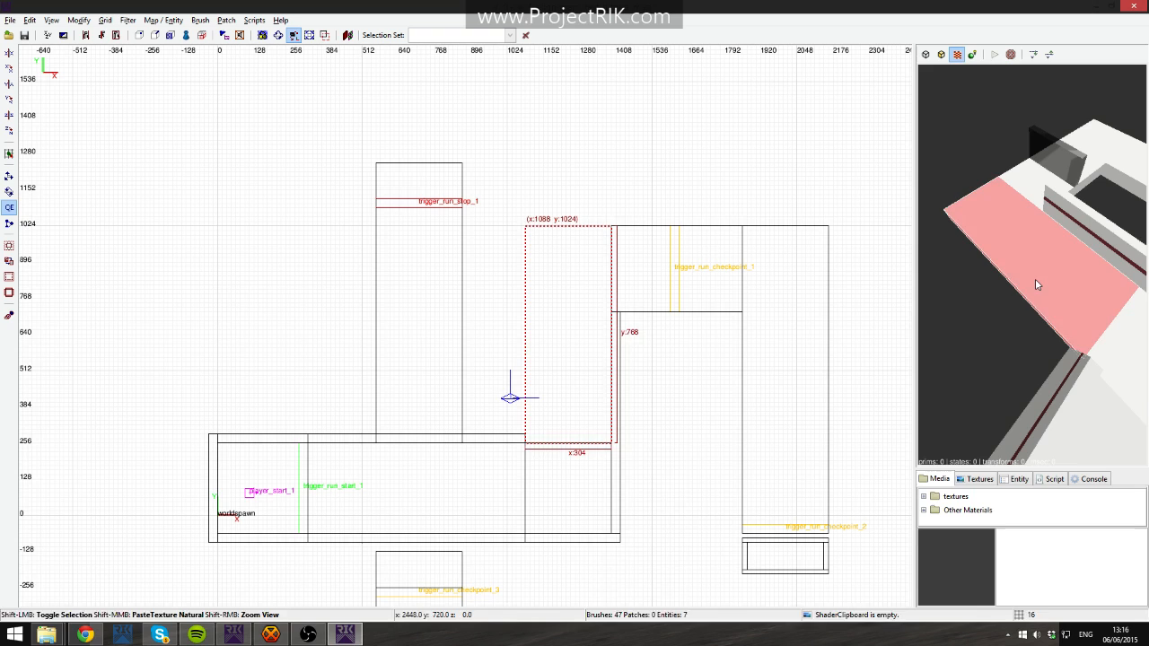
key(BackSpace)
key(ctrl+z)
shift+click(1051, 272)
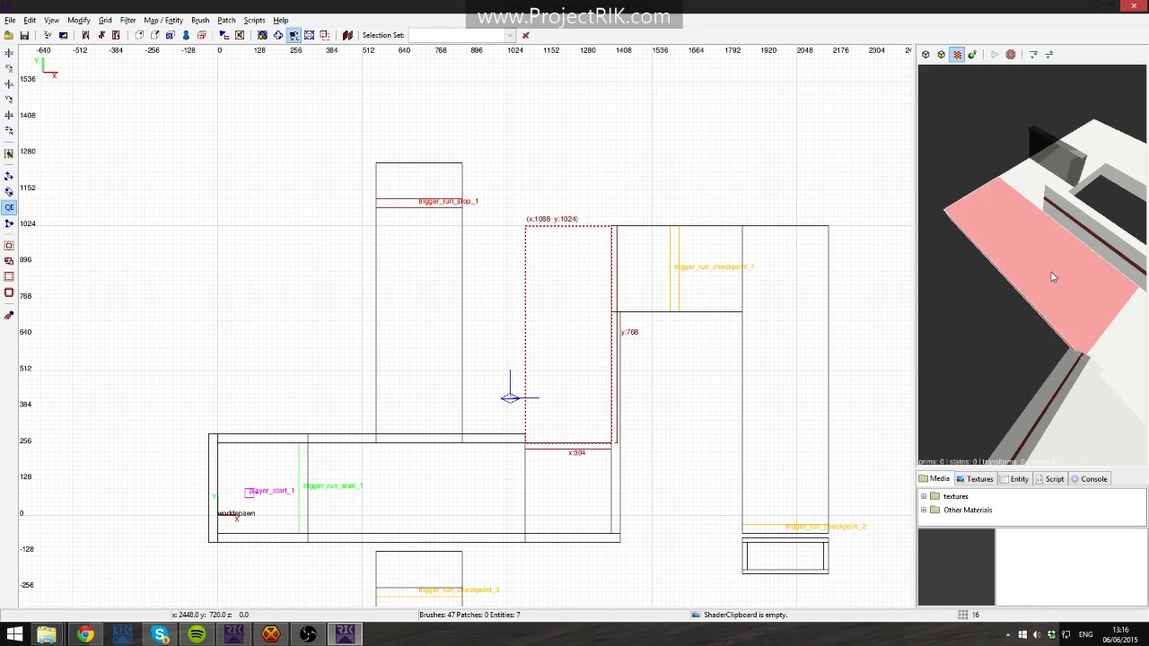
key(BackSpace)
key(ctrl+z)
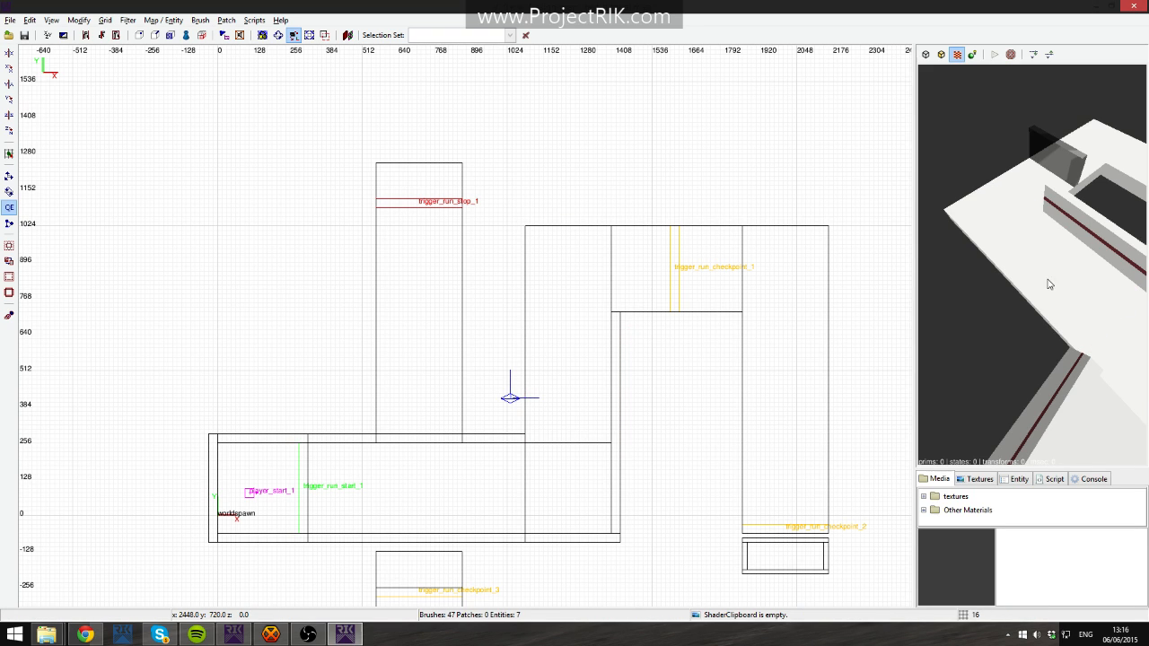
Select the floor brush in the 3D view, toggle the clipper mode on and off, try to move the brush and undo the change.
shift+click(1042, 282)
key(q)
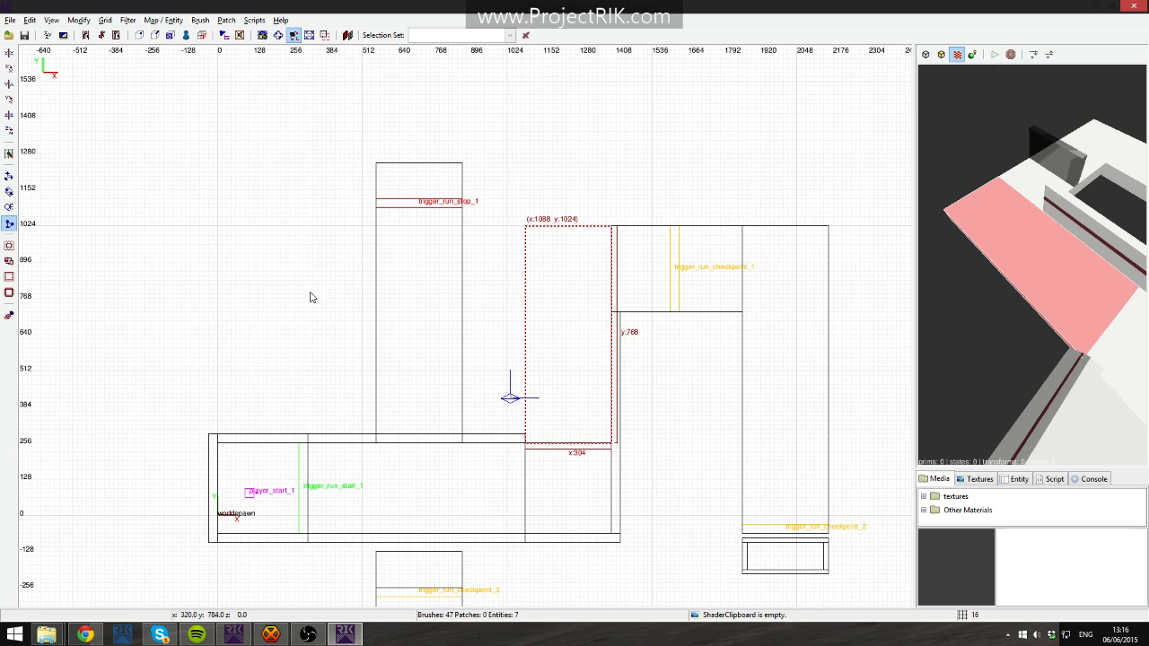
key(x)
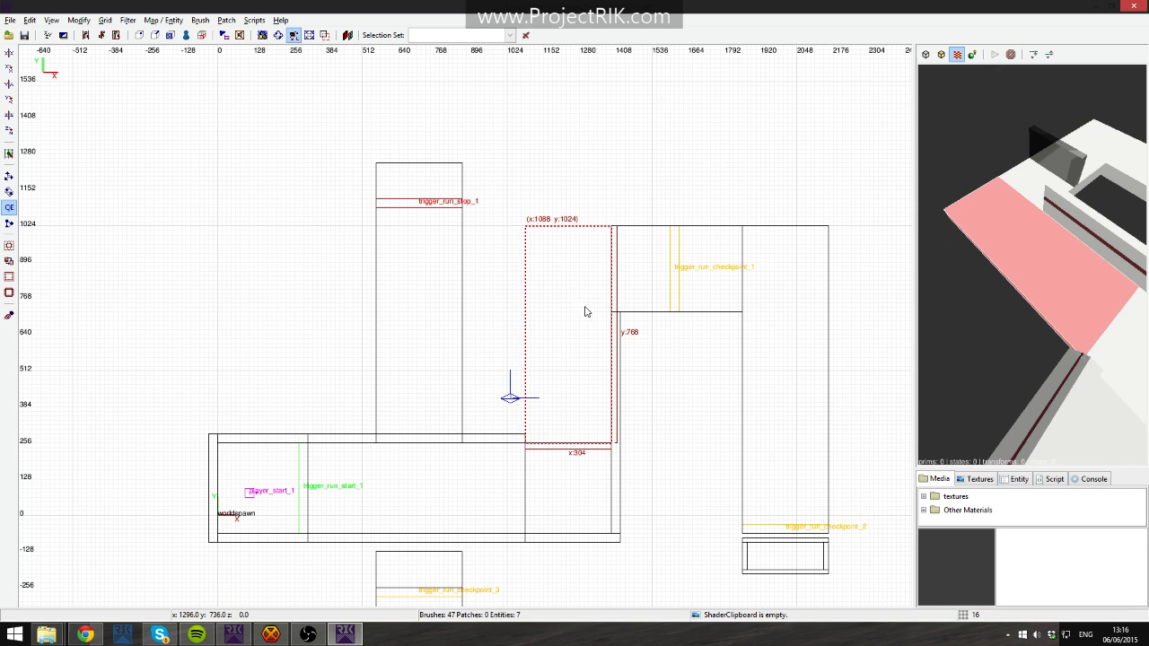
mouse_move(578, 322)
mouse_down()
mouse_move(523, 264)
mouse_move(531, 280)
mouse_up()
key(ctrl+z)
Split a triangular corner about 166 by 240 units from the floor brush with the clipper, check the pieces' selection, and undo the split.
key(q)
click(568, 235)
key(shift+Return)
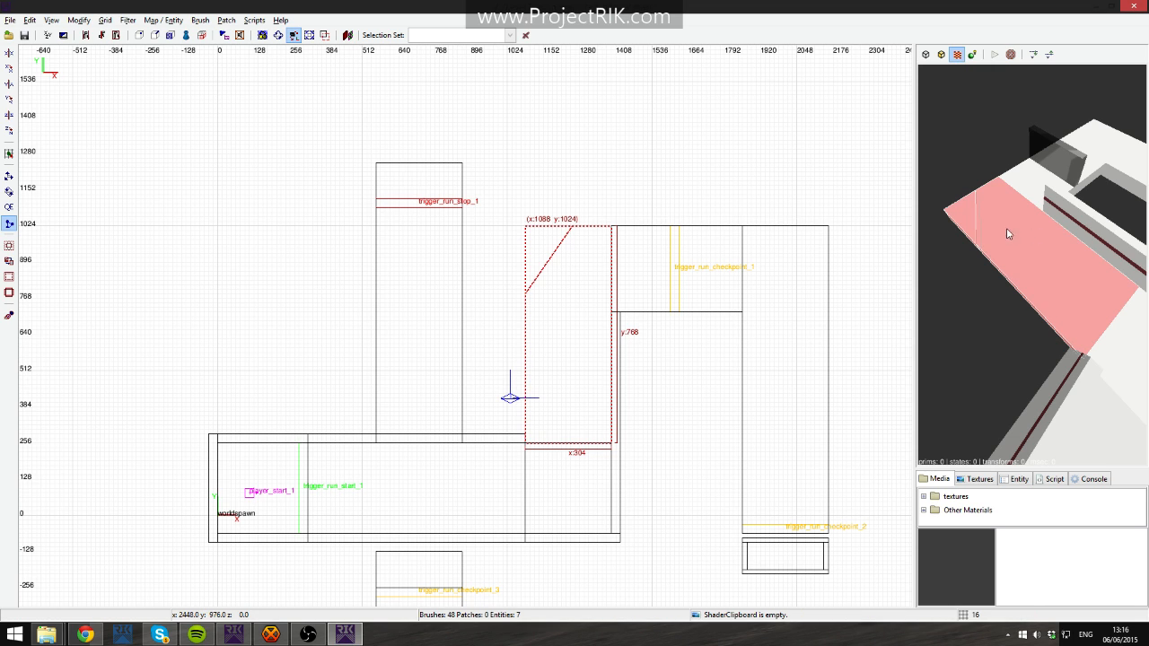
key(Escape)
shift+click(967, 219)
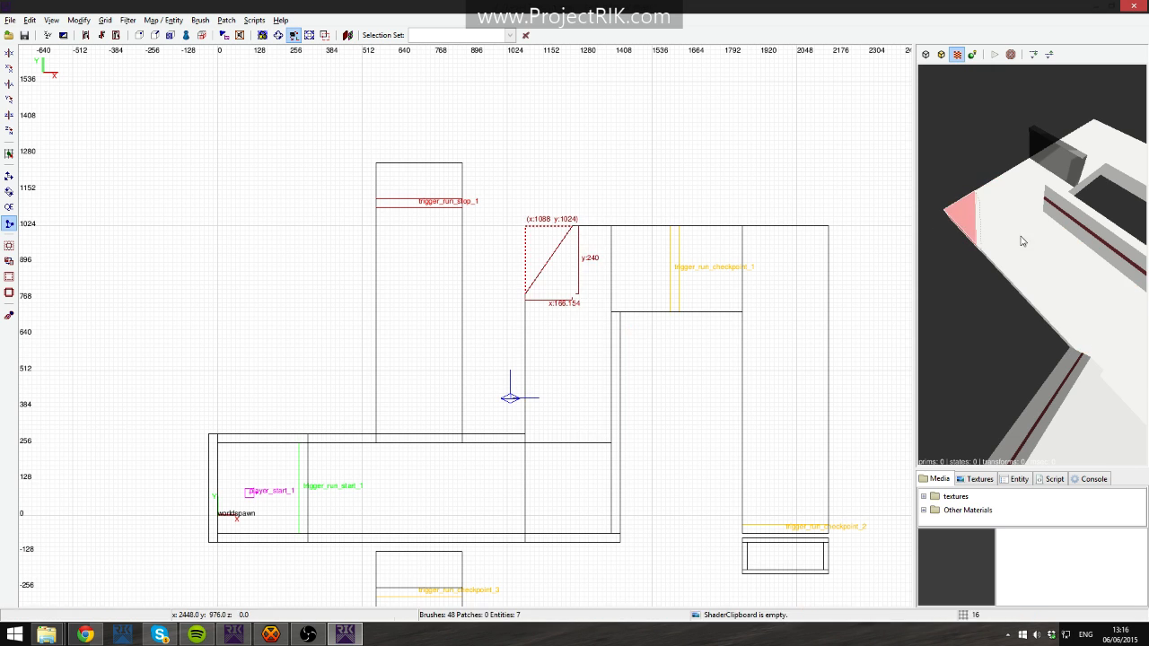
shift+click(1036, 241)
key(Escape)
key(ctrl+z)
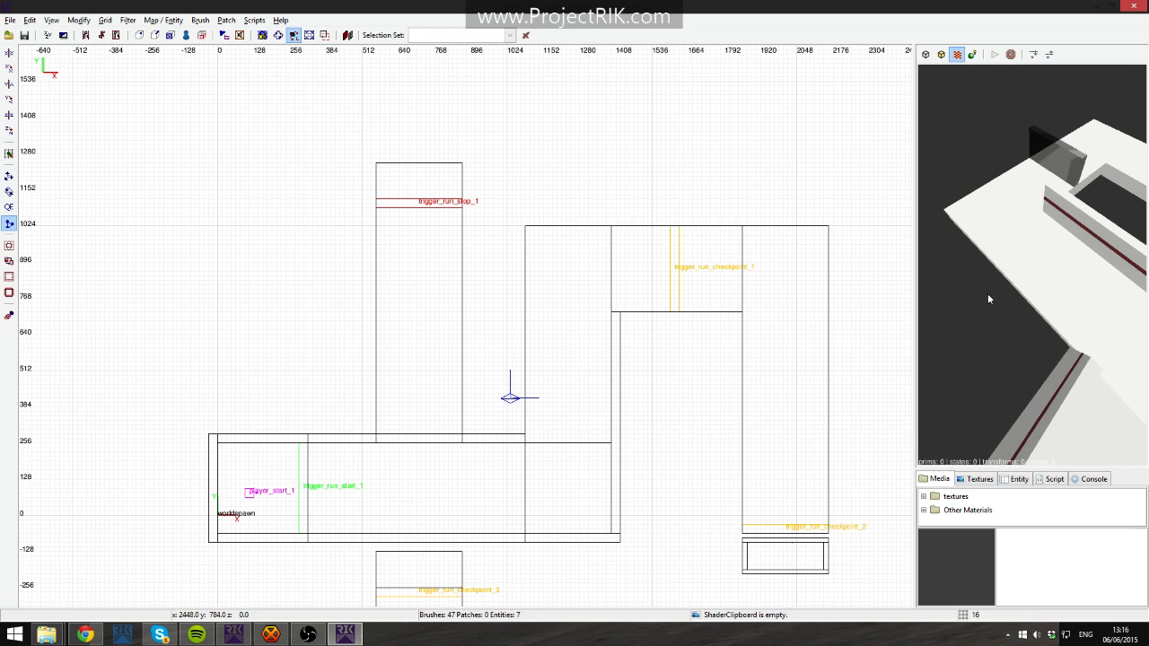
Duplicate the striped wall at x 1392, y 720, placing the copy at x 1424, y 1552, and undo the duplication.
shift+click(1091, 235)
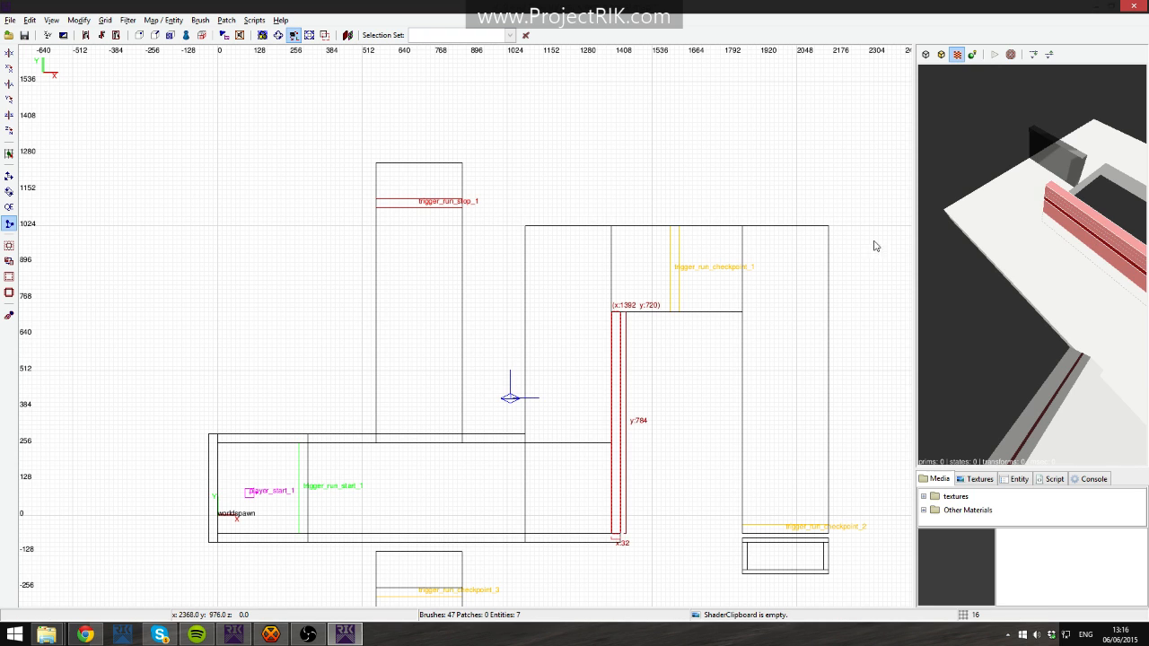
click(612, 361)
key(q)
drag(615, 376, 626, 143)
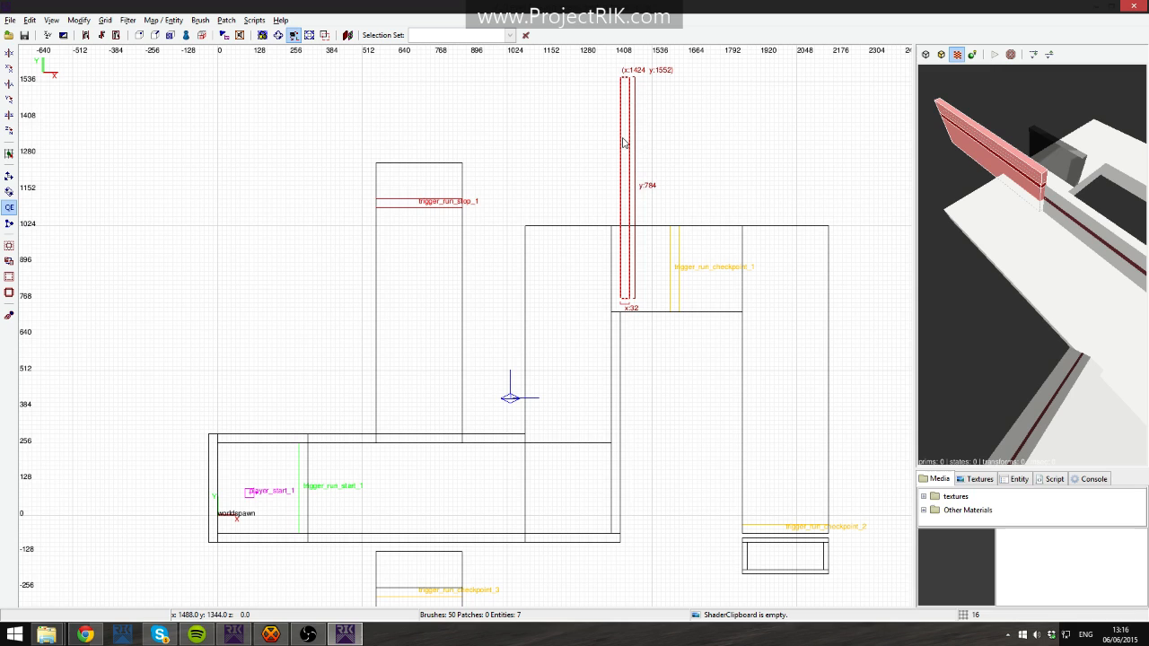
key(ctrl+z)
key(ctrl+z)
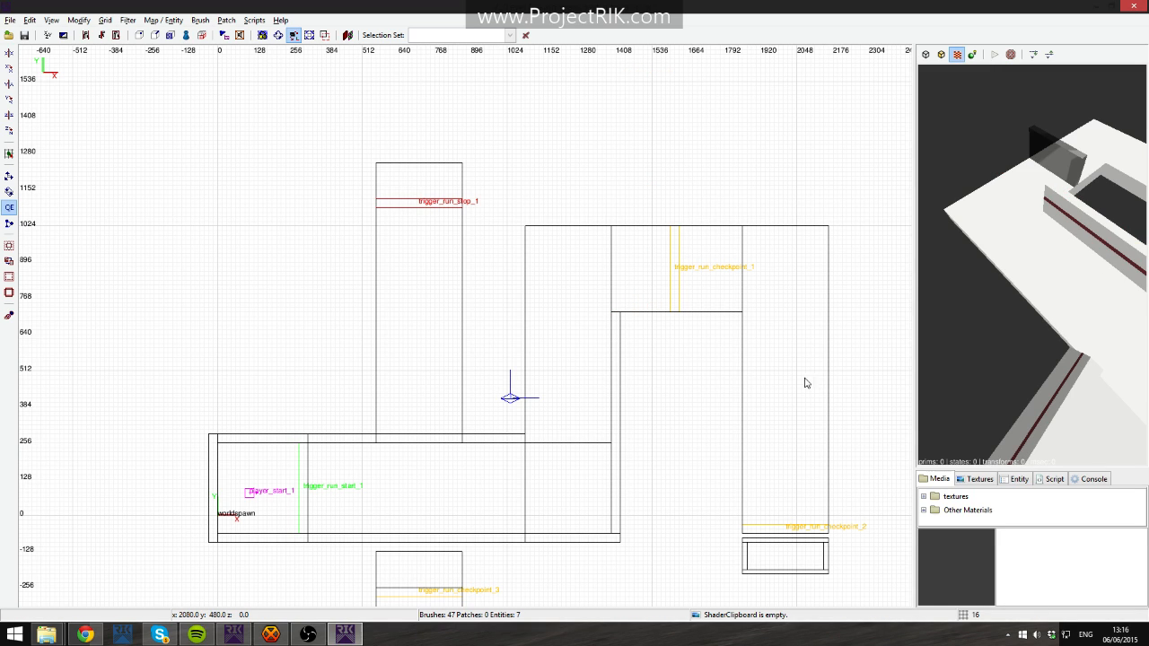
Select the trigger_run_checkpoint_1 trigger in the 3D view and clear the selection.
right_click(1032, 265)
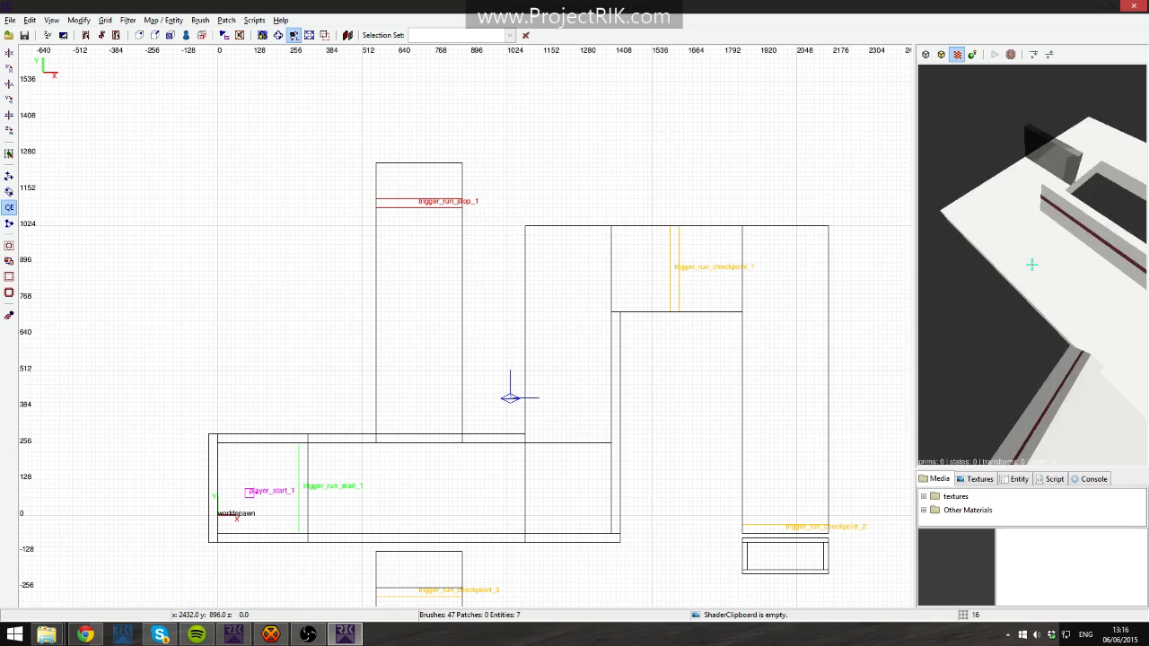
key(Up)
shift+click(1032, 265)
key(Left)
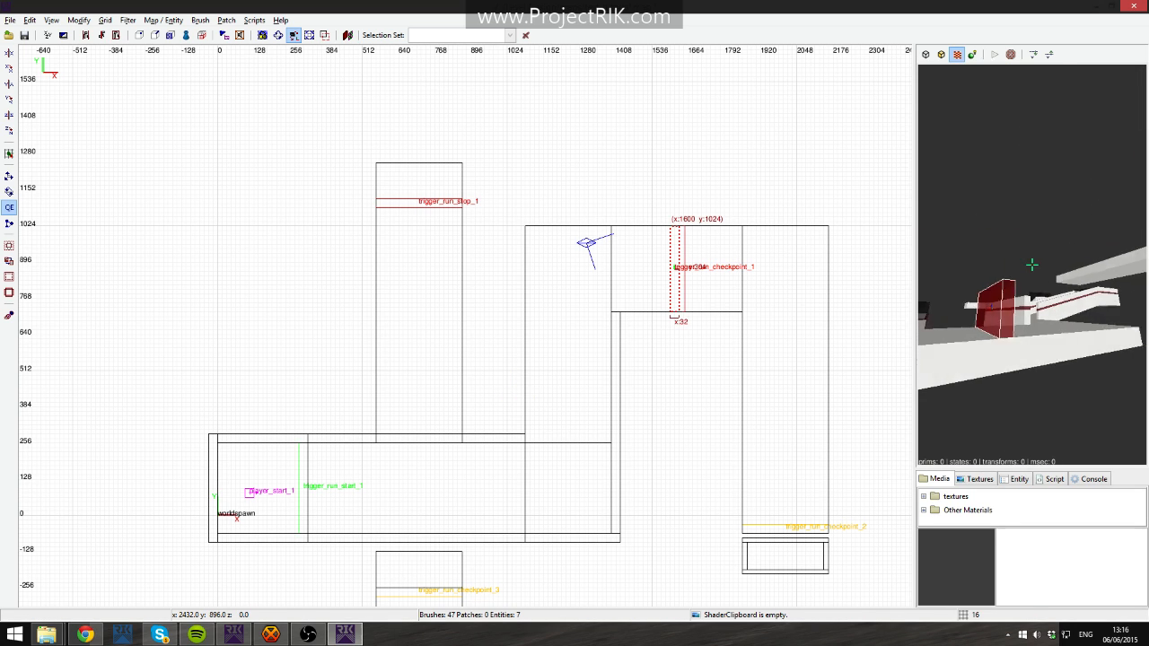
key(Escape)
Fly around the course in the 3D view to examine the start corridor, walls and checkpoint floors from several sides.
key(Up)
key(Left)
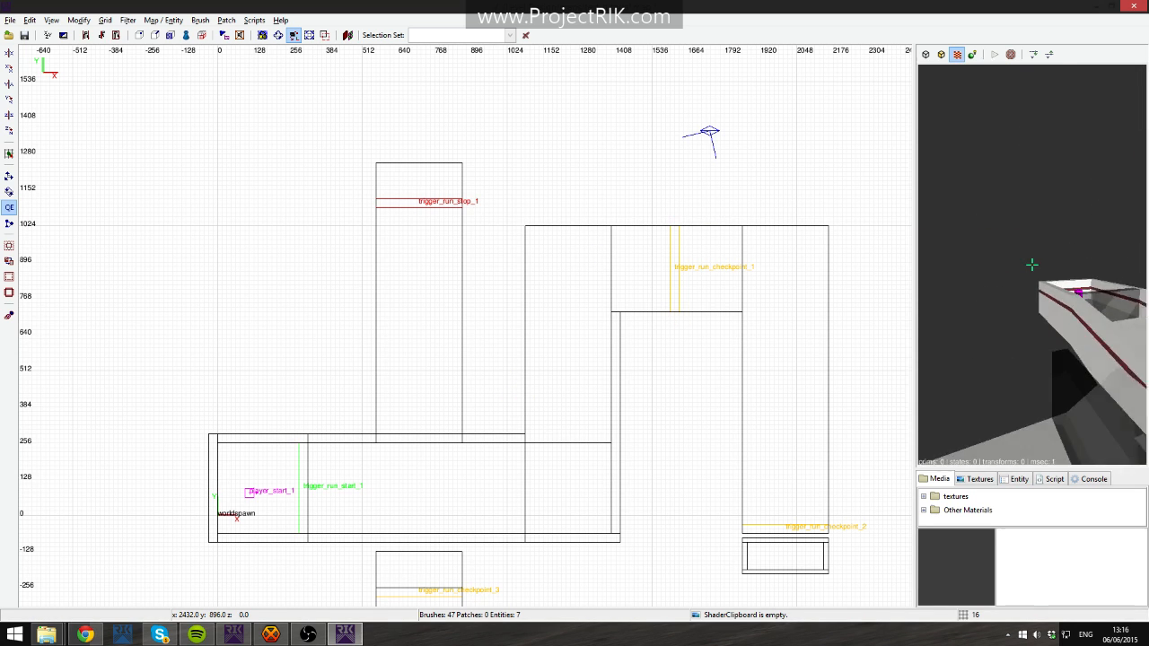
key(Right)
key(Left)
right_click(1032, 265)
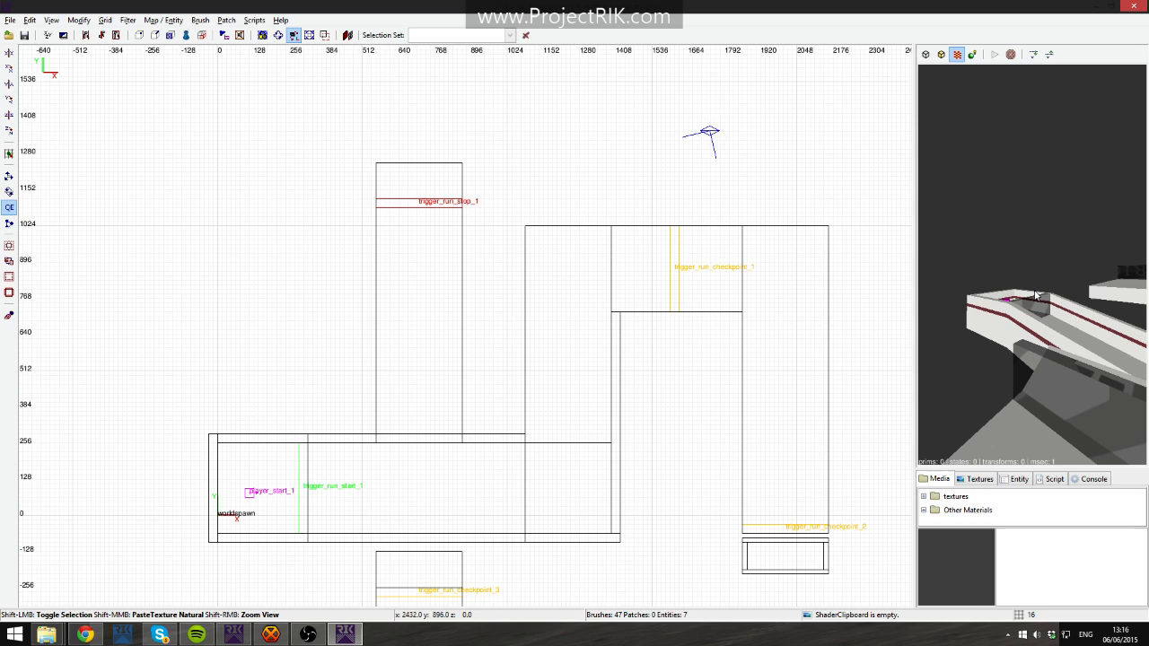
shift+click(1036, 304)
key(Escape)
key(alt+Tab)
right_click(1033, 265)
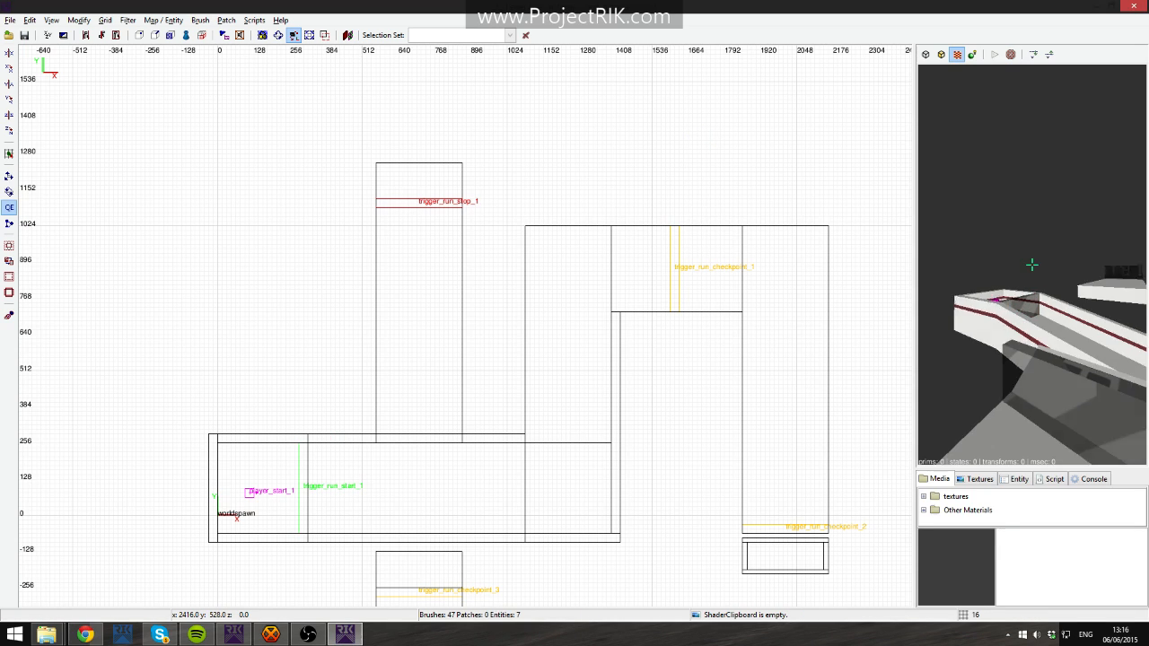
key(Up)
key(Left)
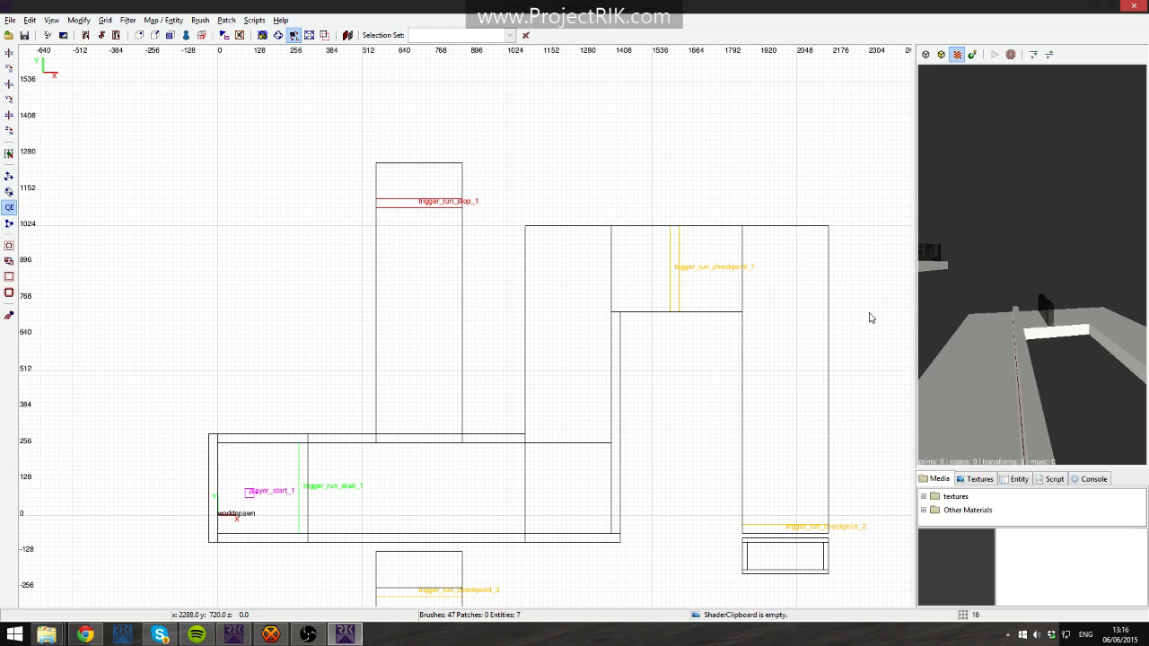
right_click(952, 305)
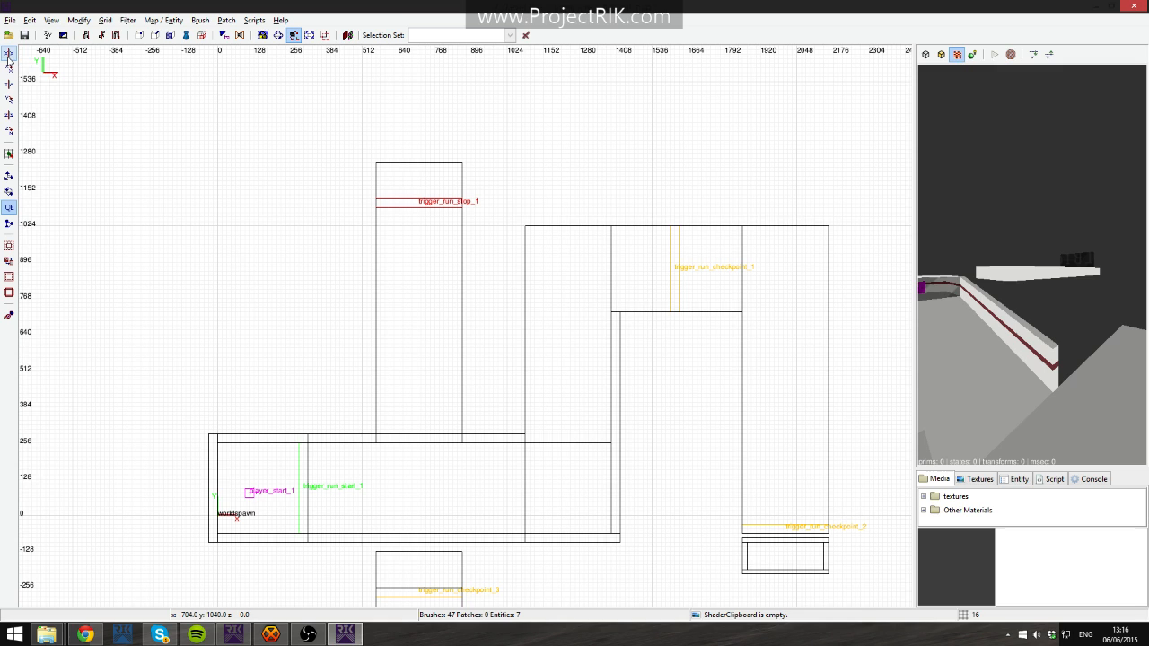
Show the Arbitrary Transformation settings with the floor brush under trigger_run_checkpoint_1 selected, close them and deselect the brush.
click(66, 21)
click(95, 111)
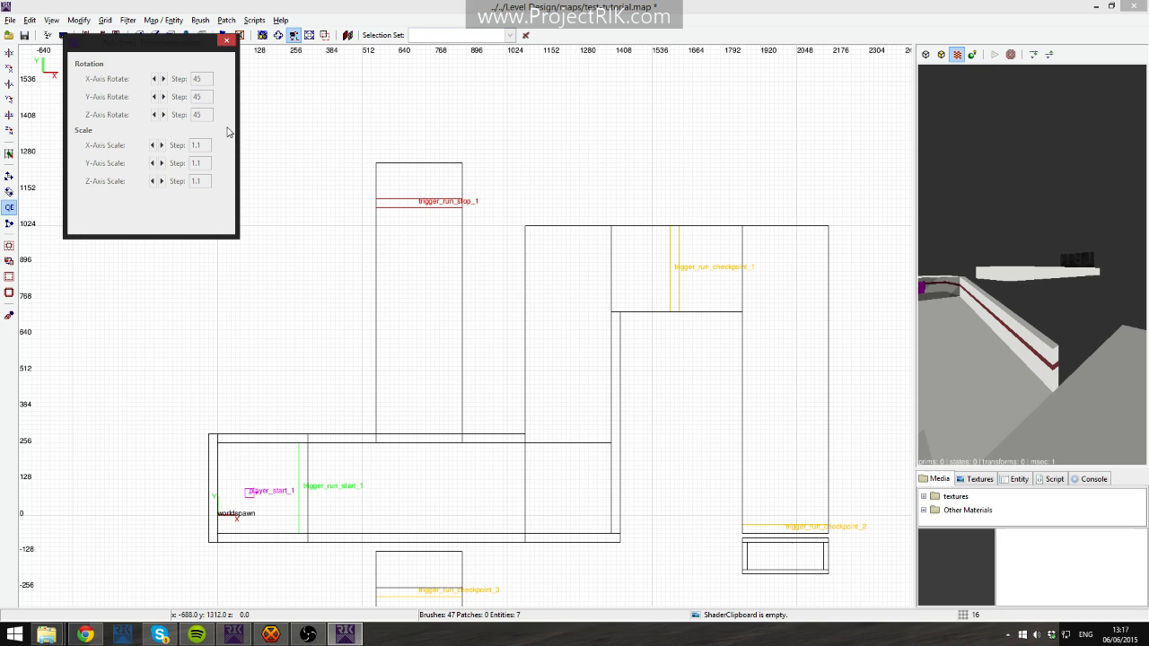
click(648, 258)
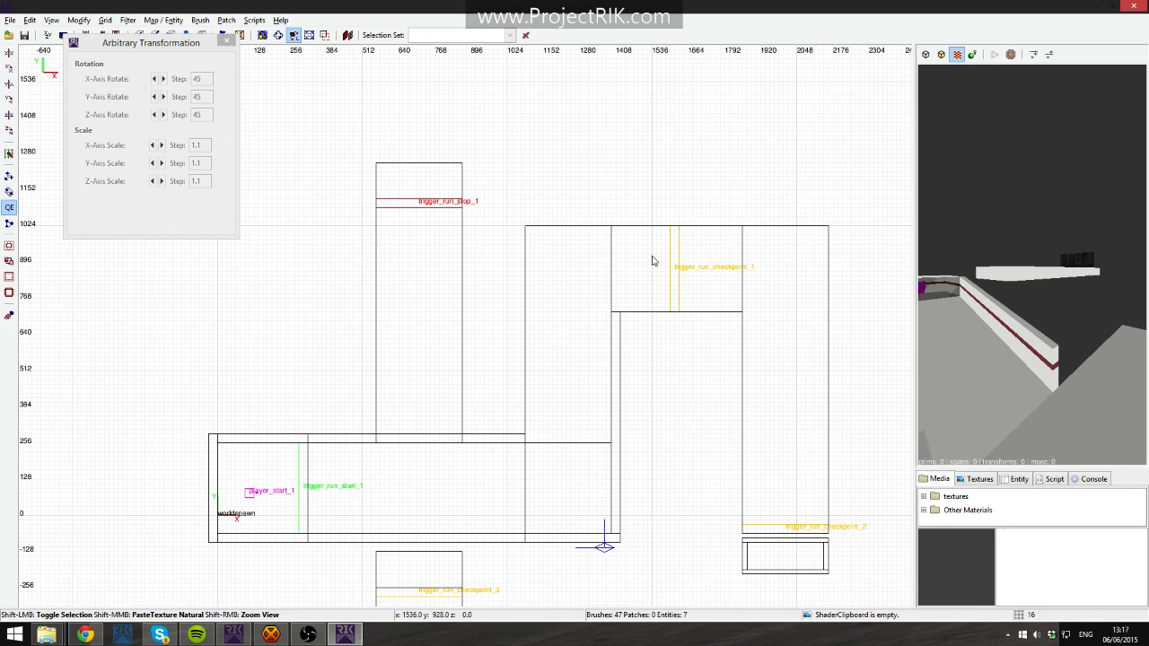
drag(174, 51, 307, 90)
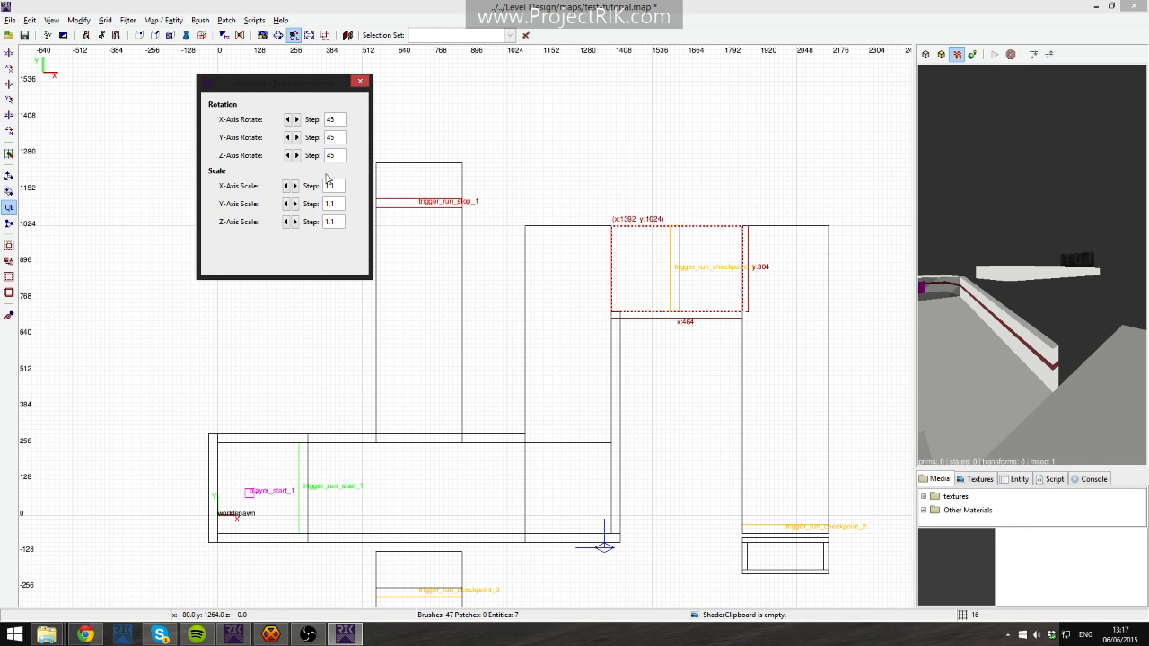
click(358, 84)
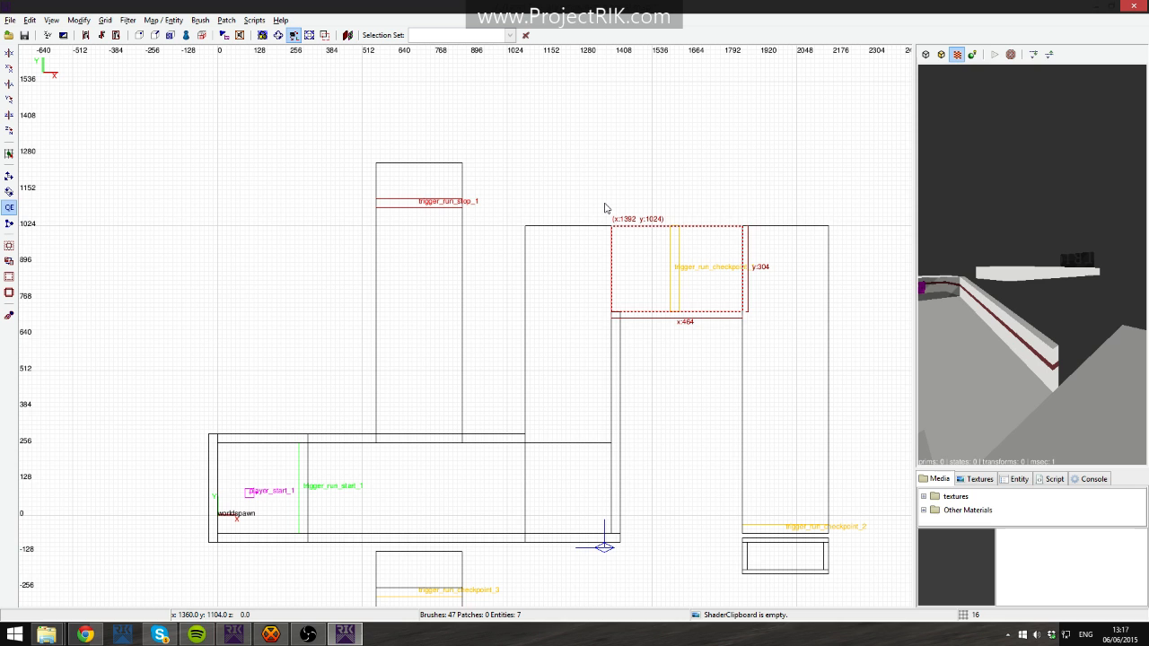
key(Escape)
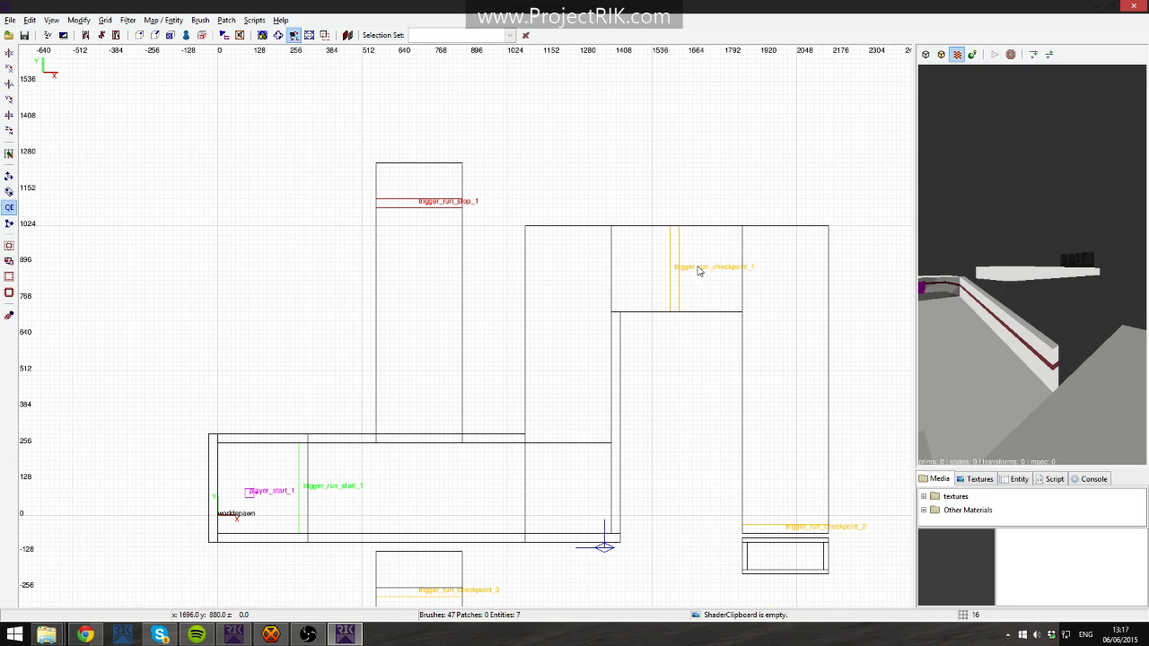
Try a grid size of 64 units in the 2D view and return the grid to 16.
scroll(505, 290, up, 5)
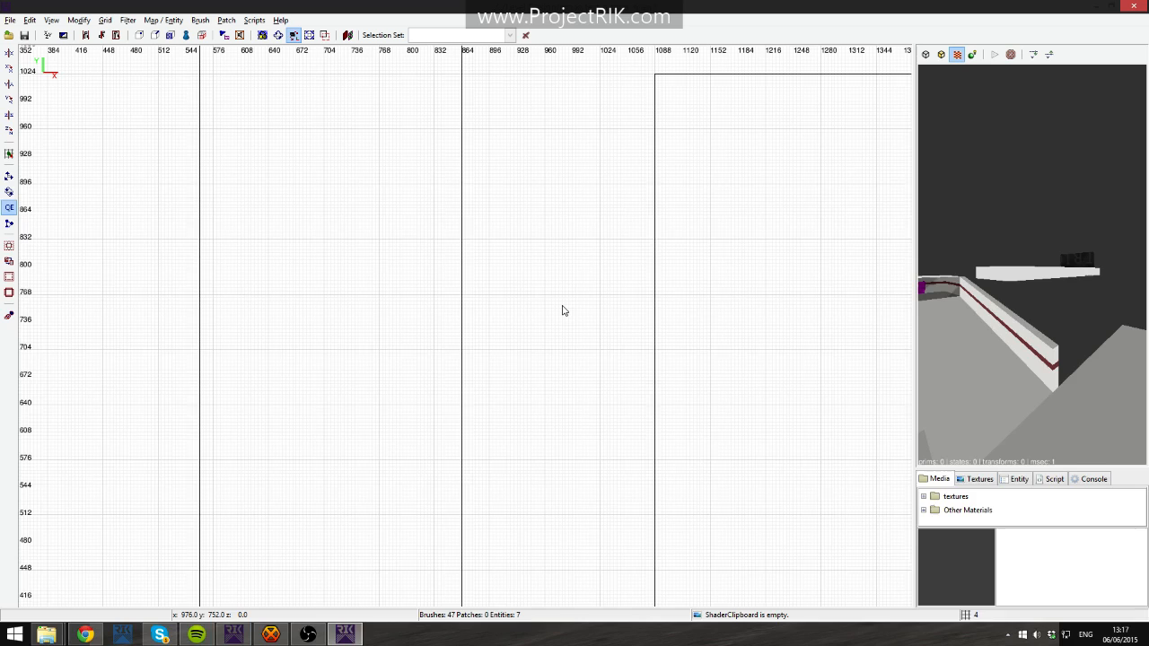
key(7)
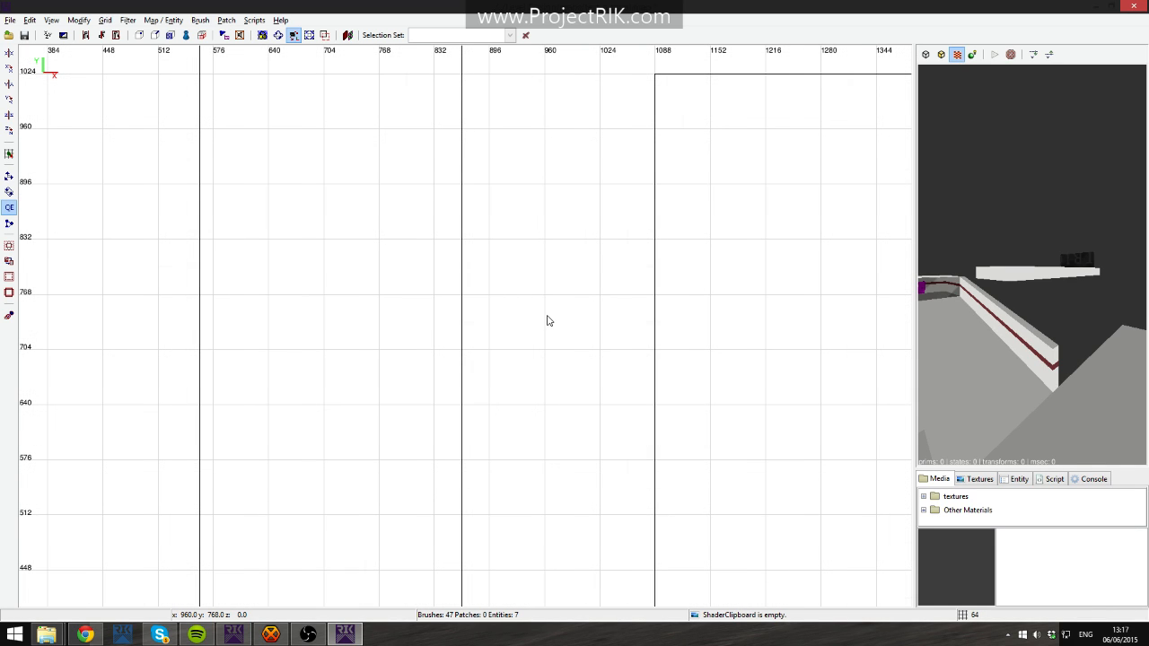
key(5)
scroll(549, 321, down, 5)
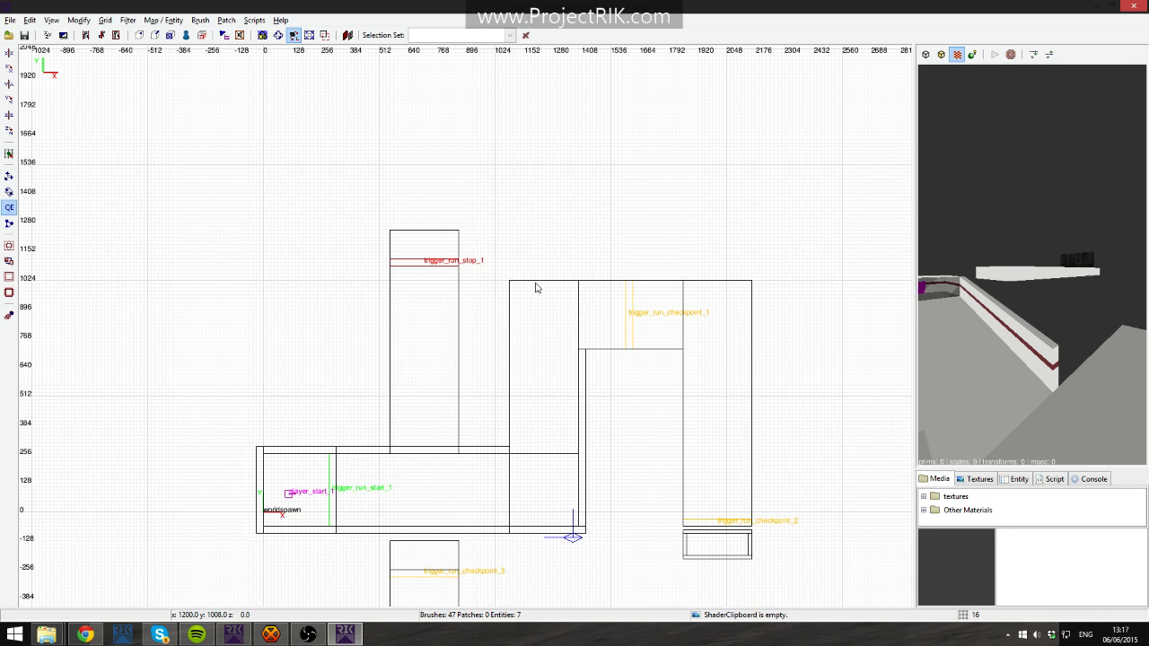
right_drag(510, 272, 535, 219)
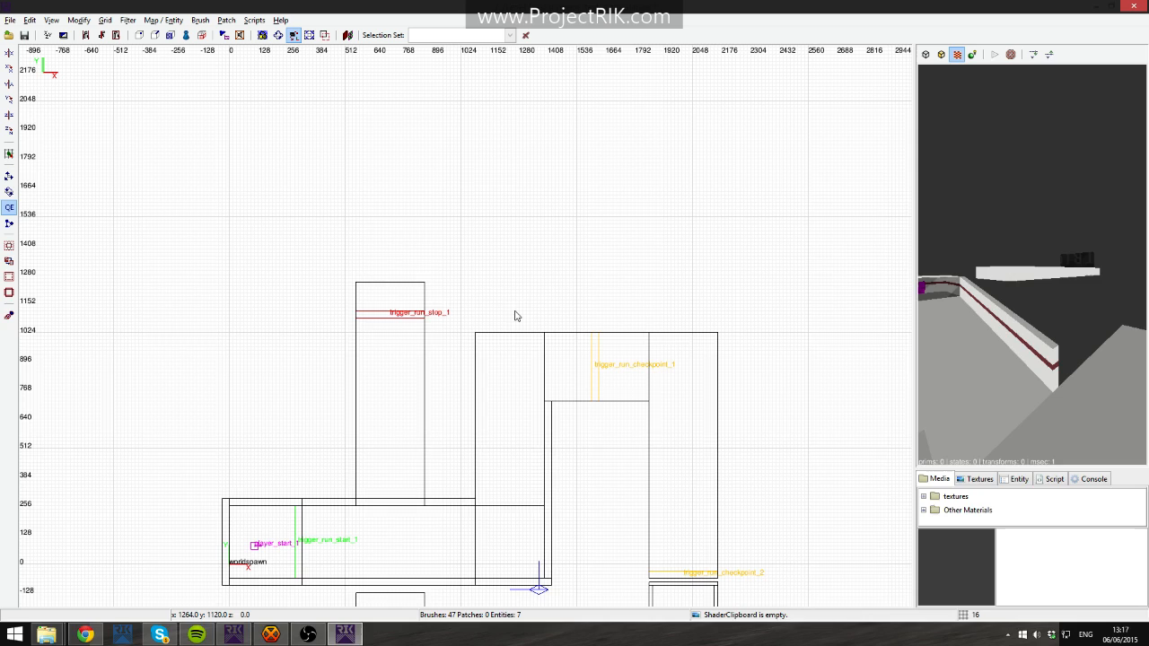
Show the loaded textures and copy the red_dark texture from the red block beyond trigger_run_checkpoint_2.
right_click(1015, 323)
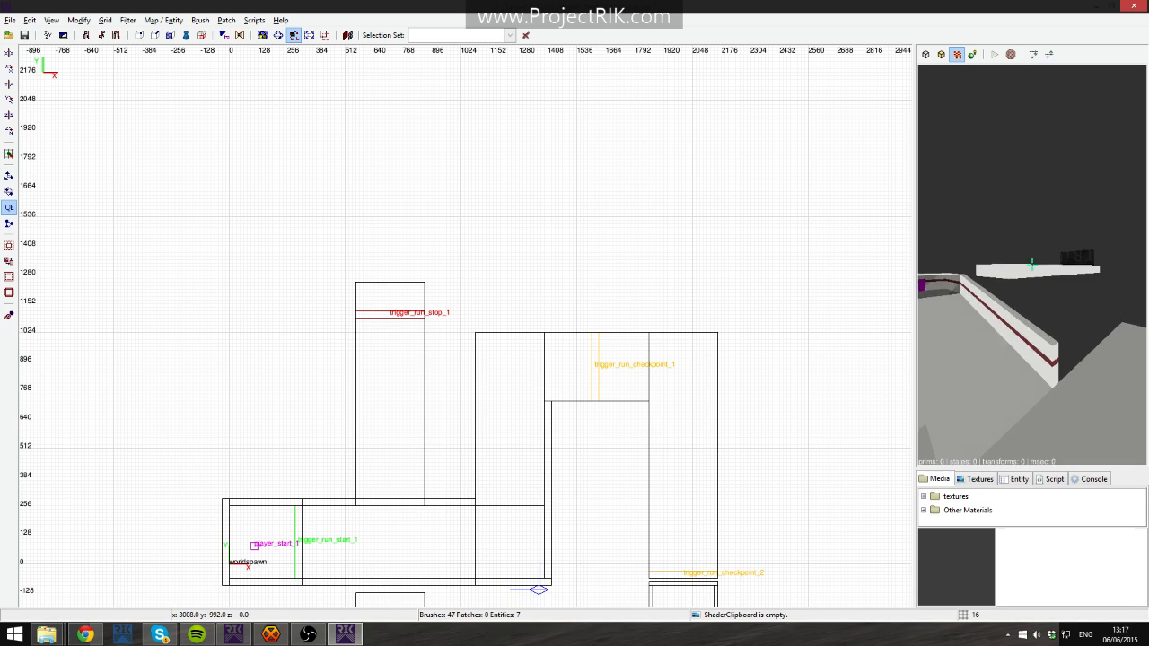
right_click(1024, 345)
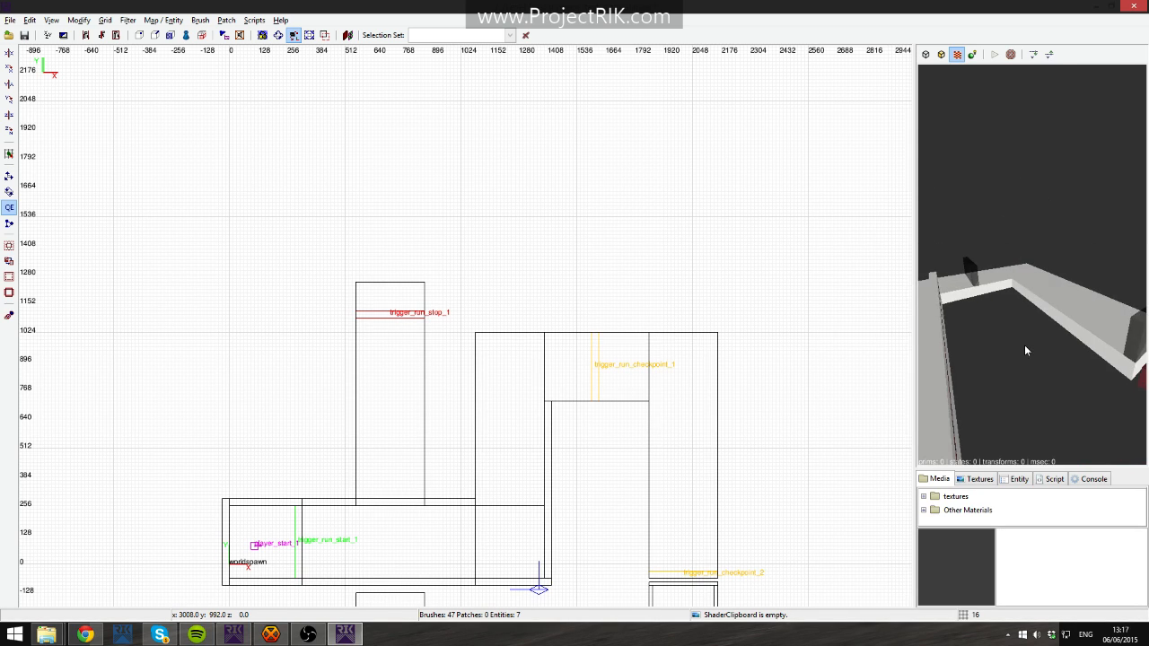
right_click(1024, 344)
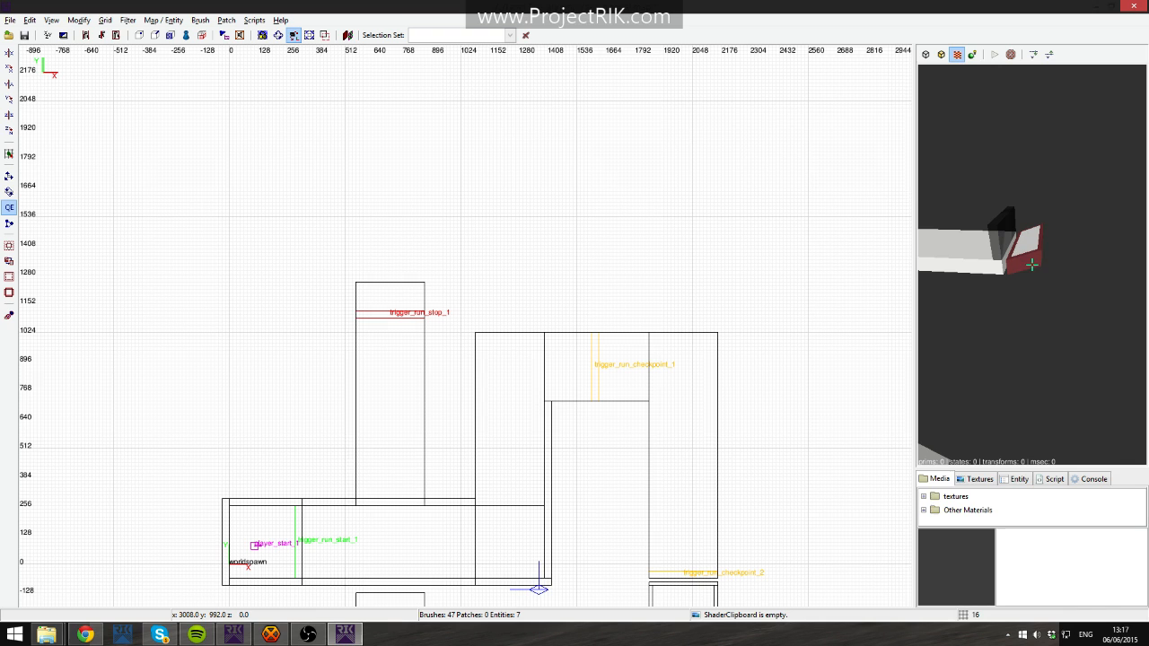
click(979, 478)
right_click(1003, 398)
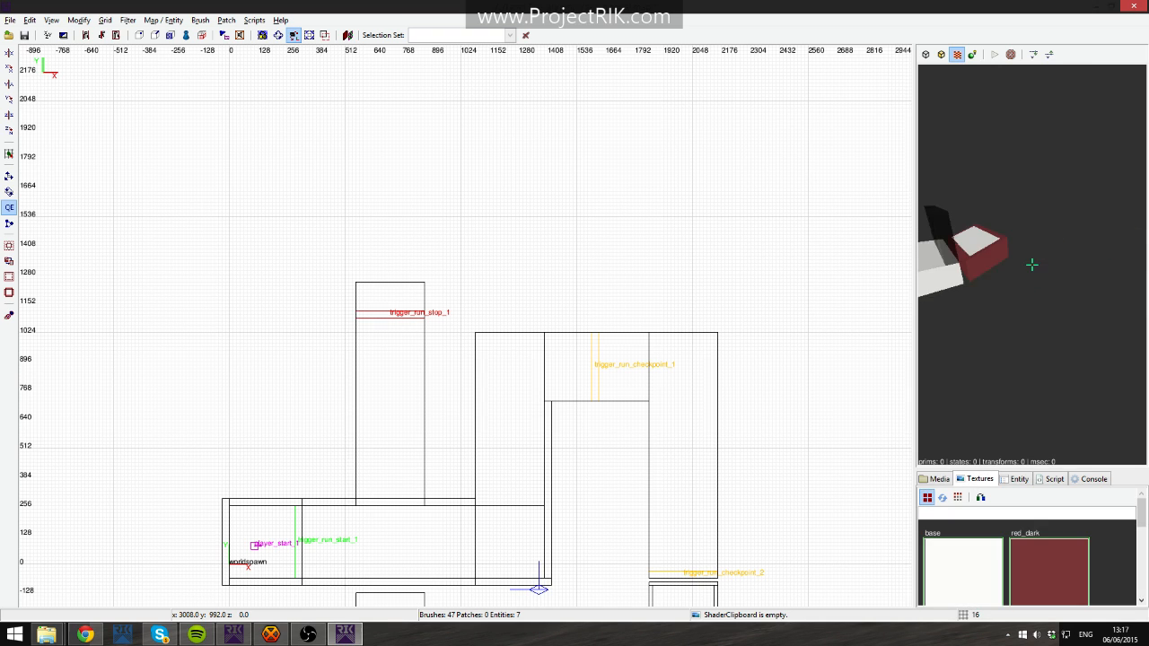
middle_click(1032, 265)
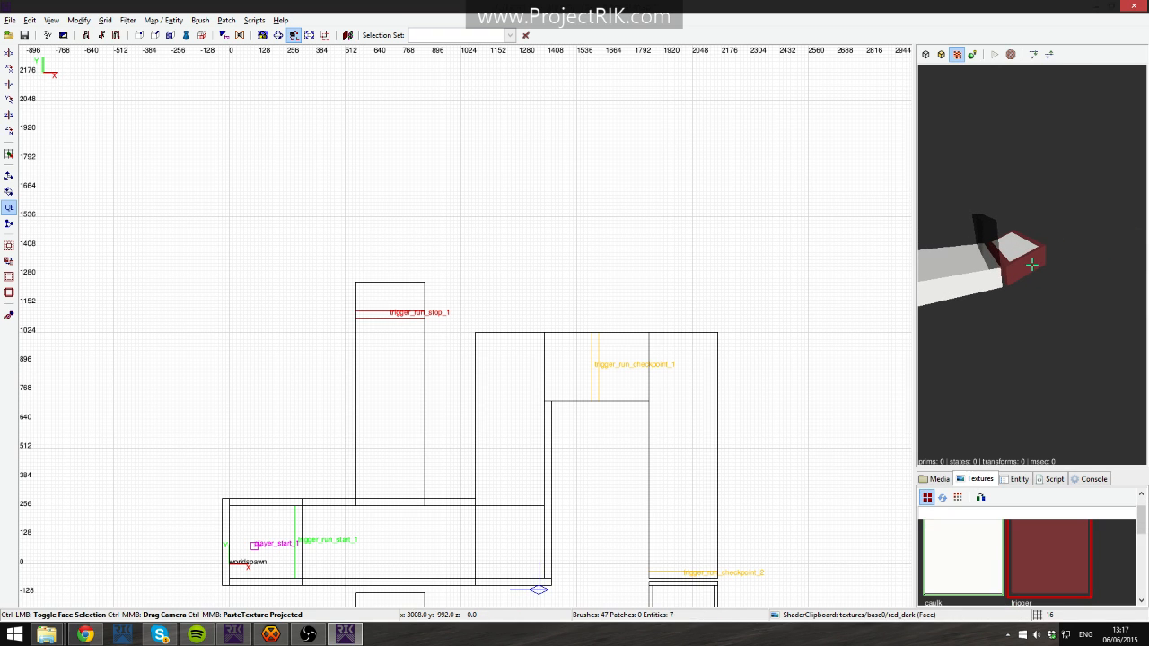
Paste the red_dark texture onto the floor leading to trigger_run_checkpoint_2 and undo the texture change.
key(Up)
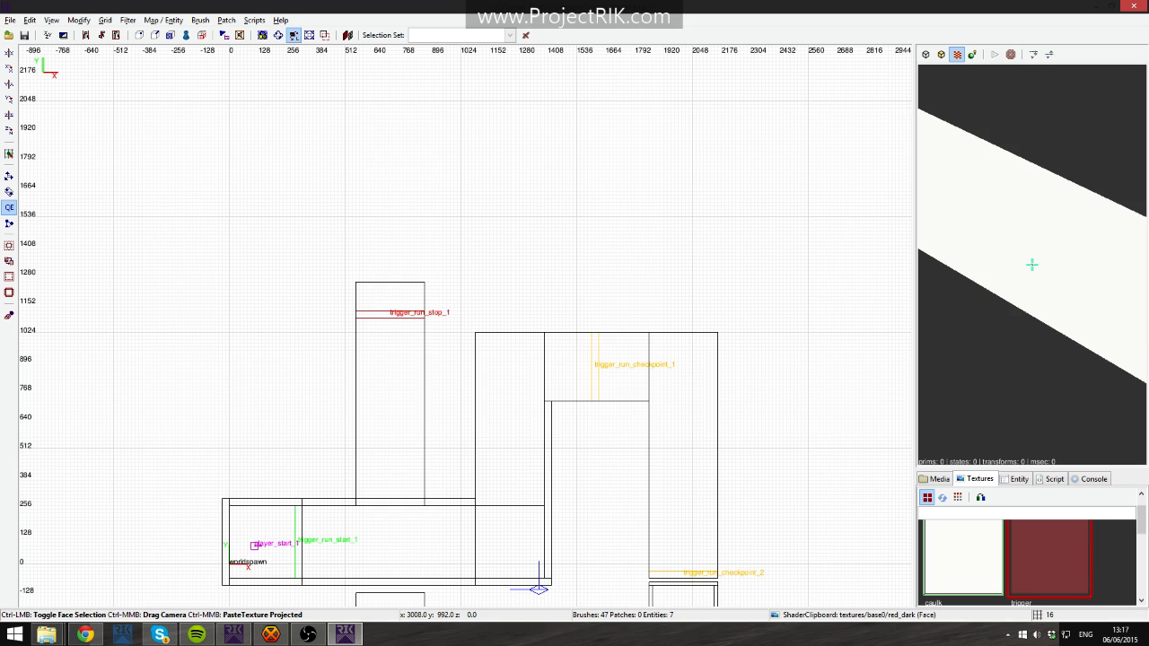
ctrl+middle_click(1032, 265)
key(Left)
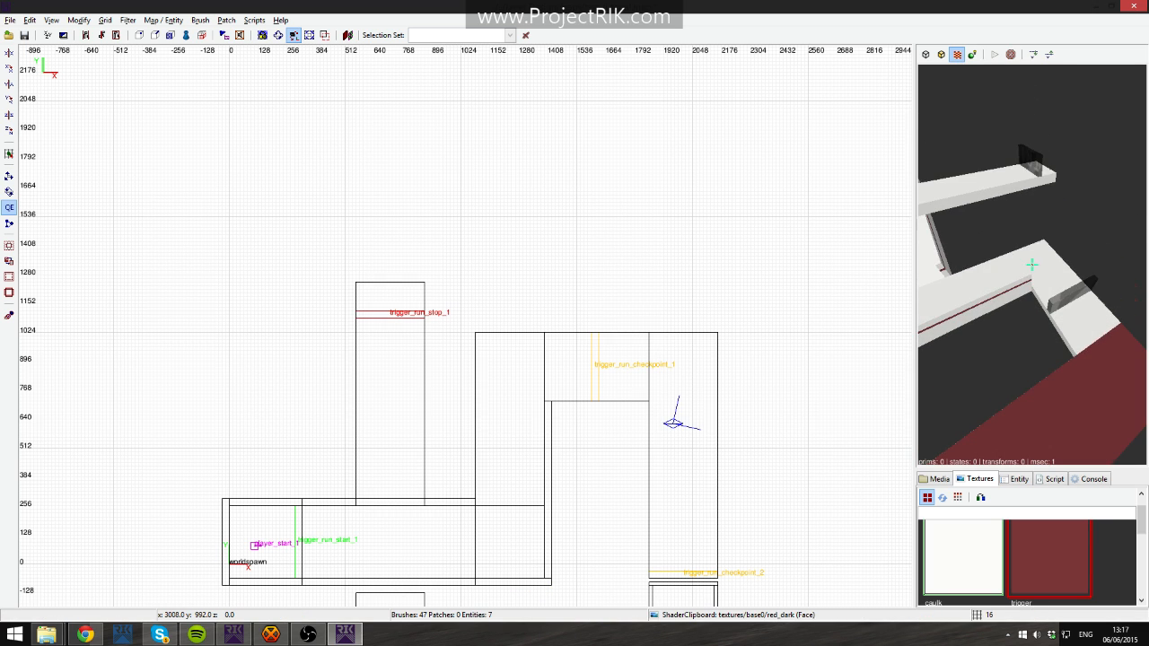
ctrl+middle_click(1032, 265)
key(ctrl+z)
key(Up)
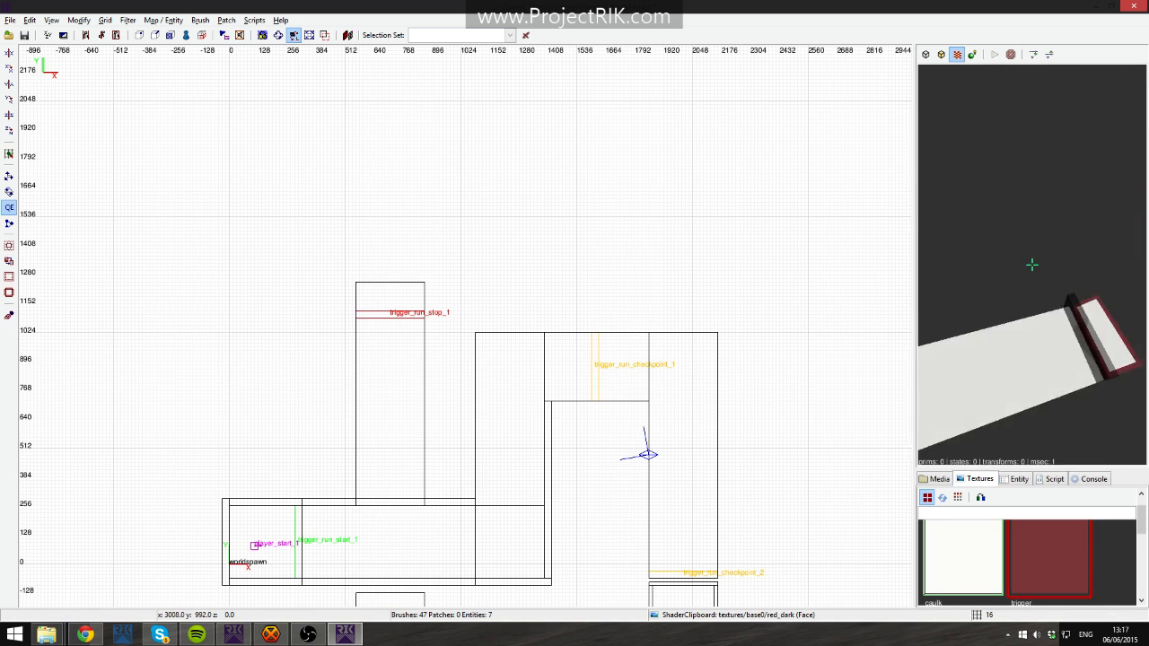
Alternate the copied texture between base from the white floor and red_dark from the red end block, finishing with red_dark.
key(Down)
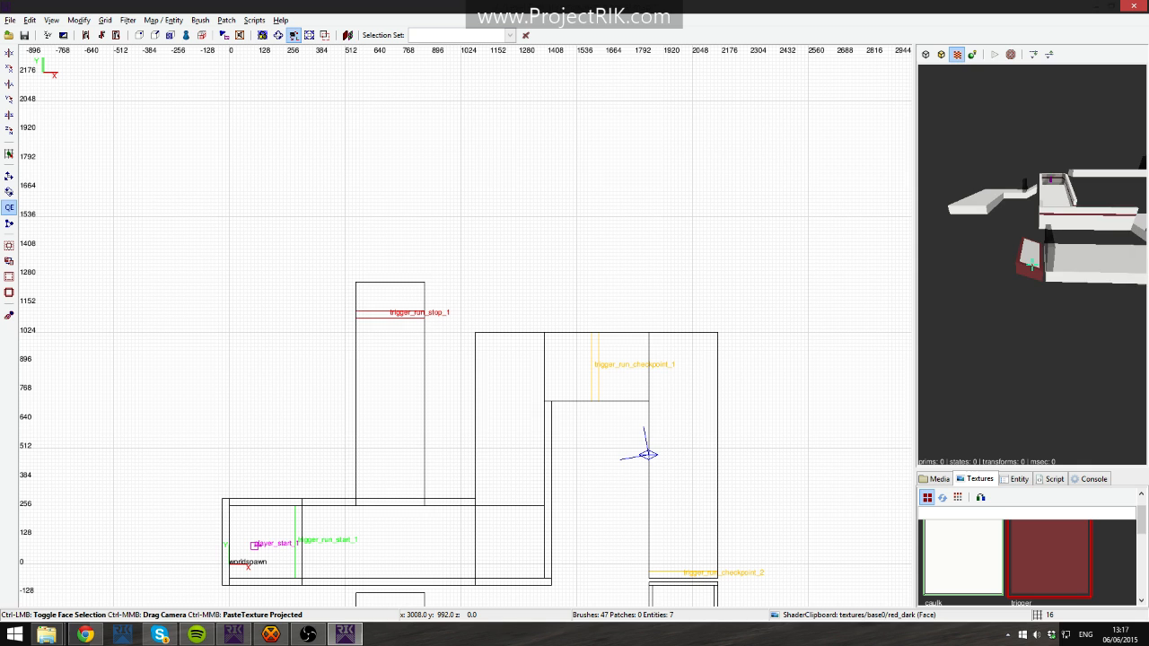
middle_click(1032, 265)
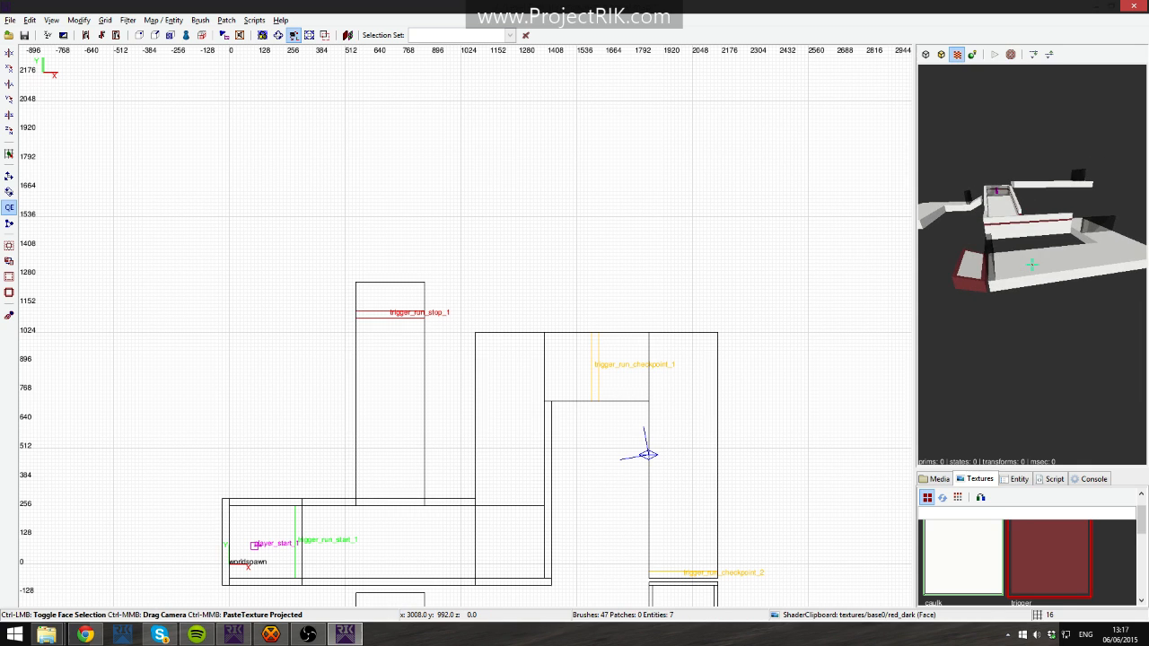
middle_click(1033, 263)
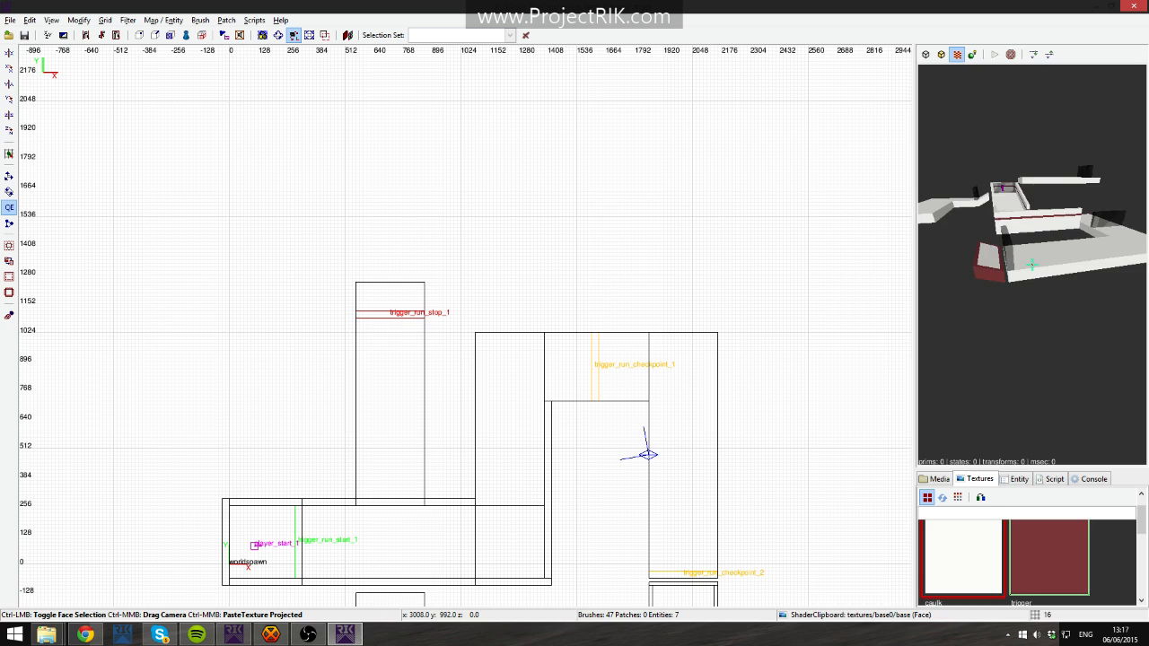
middle_click(1032, 265)
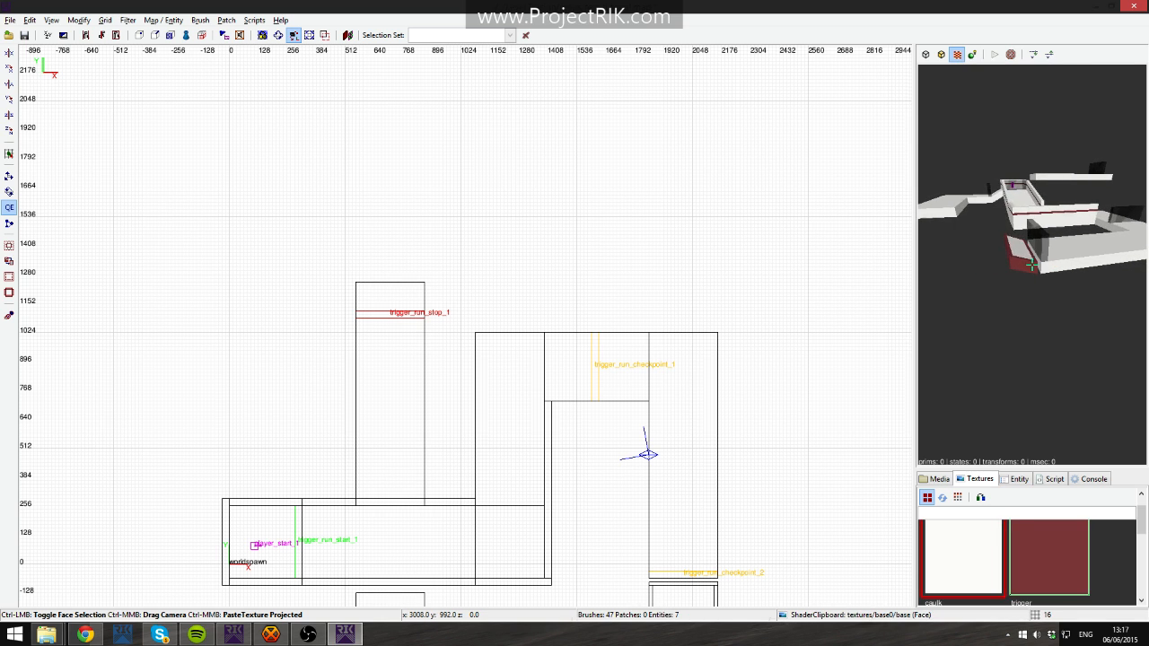
middle_click(1032, 265)
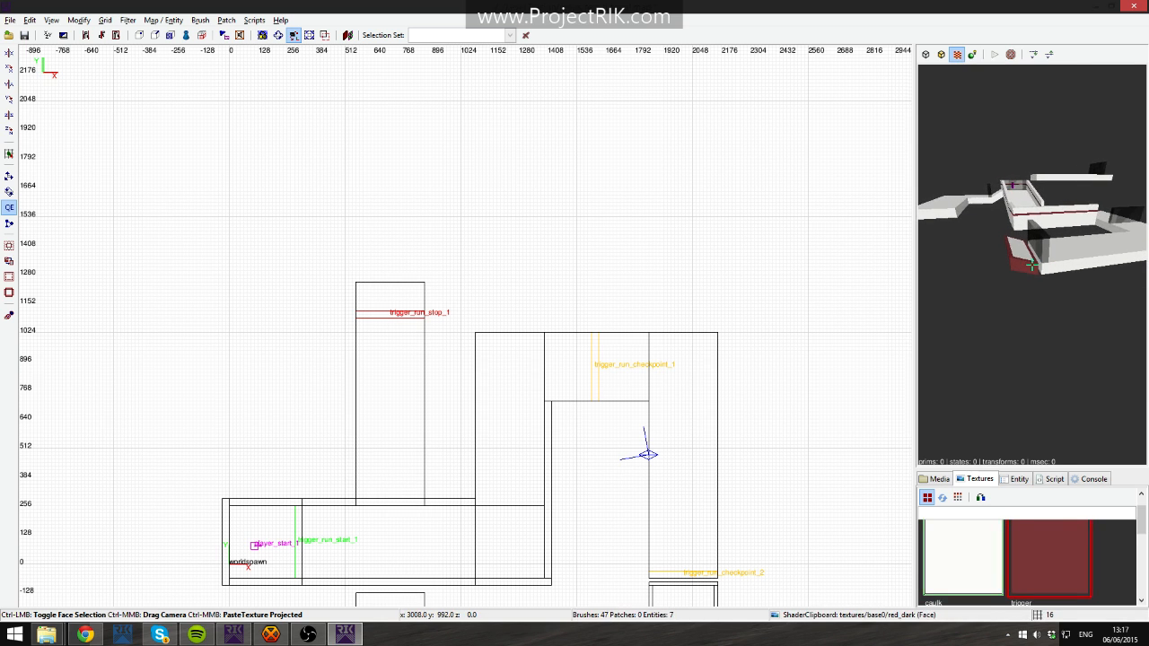
Paste the red_dark texture onto the top of the floor leading to trigger_run_checkpoint_2 and onto the walled corridor floor.
ctrl+middle_click(1033, 264)
scroll(1032, 265, down, 6)
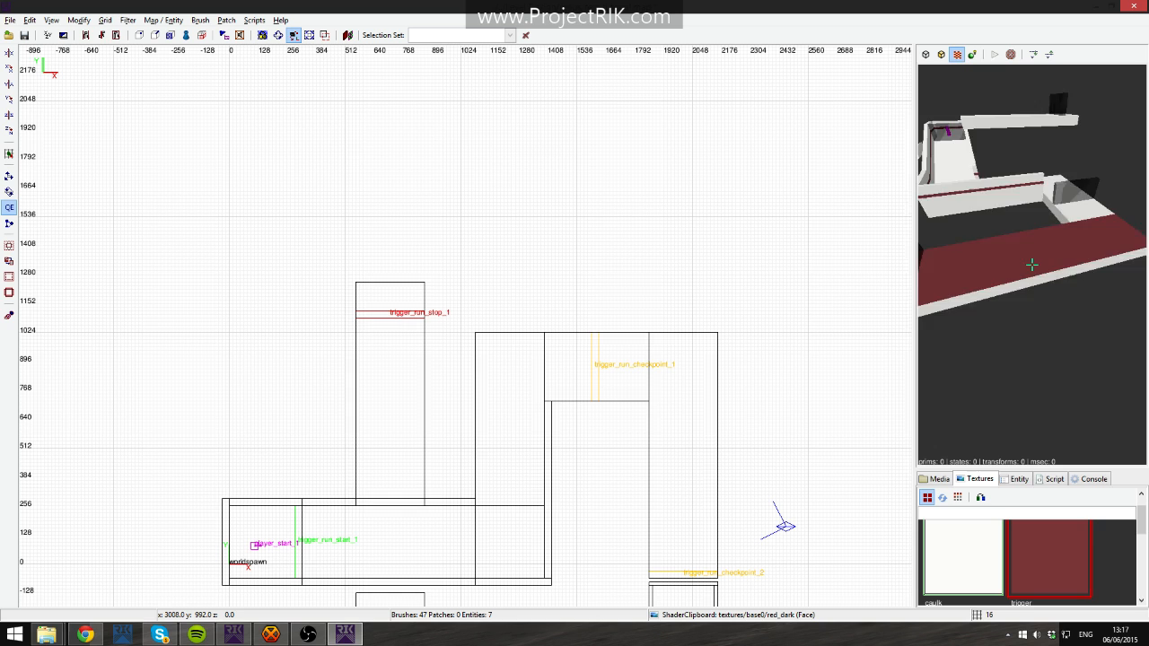
key(Right)
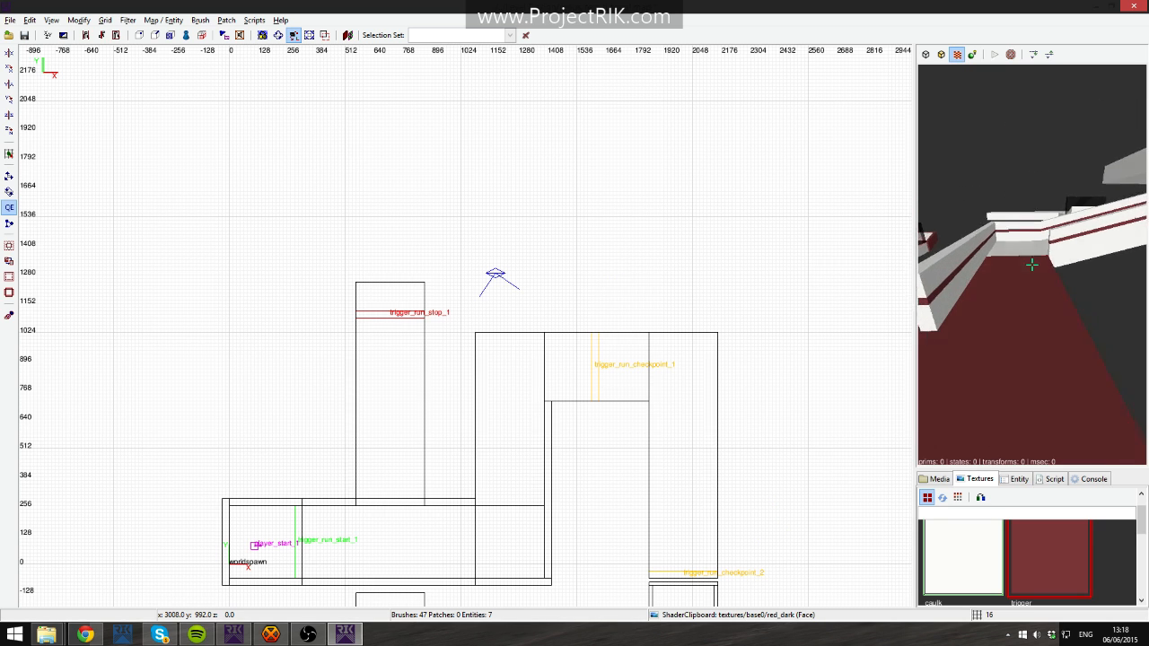
key(Up)
key(Up)
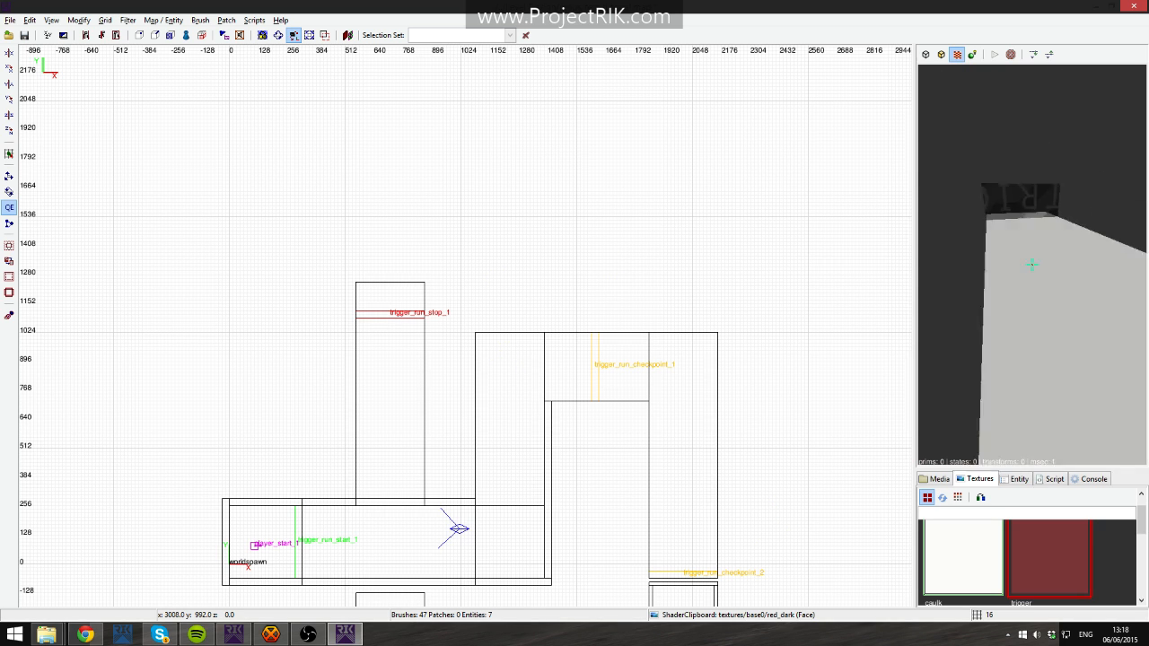
Inspect the textured test-tutorial map from several viewpoints in the 3D view.
key(Right)
key(Down)
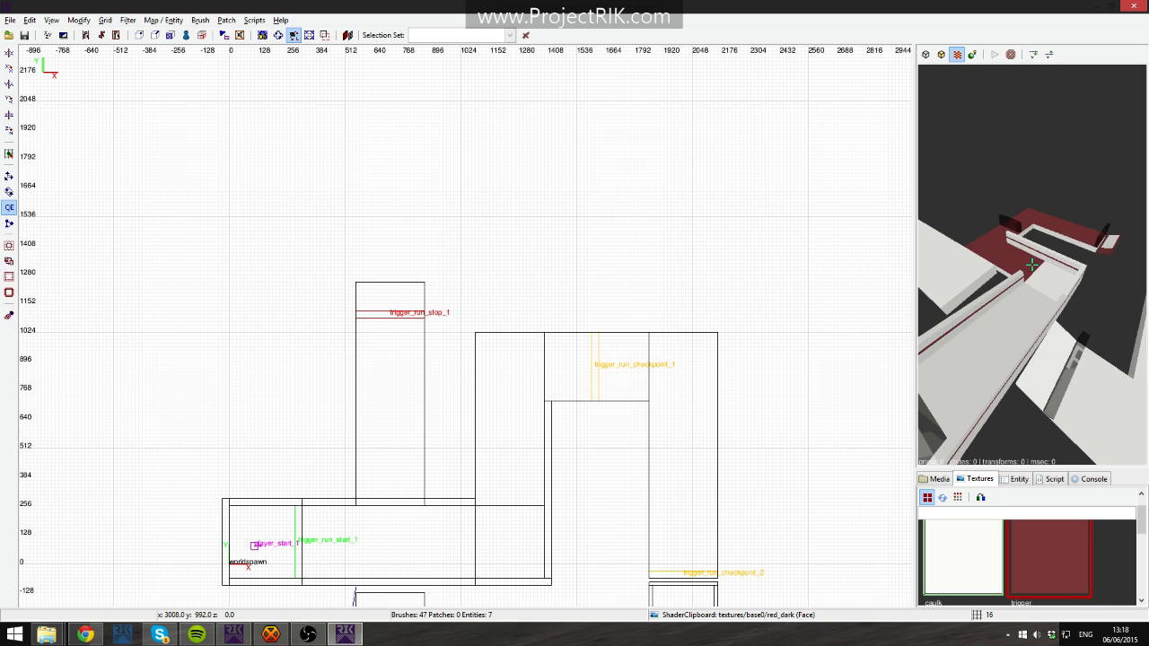
key(Down)
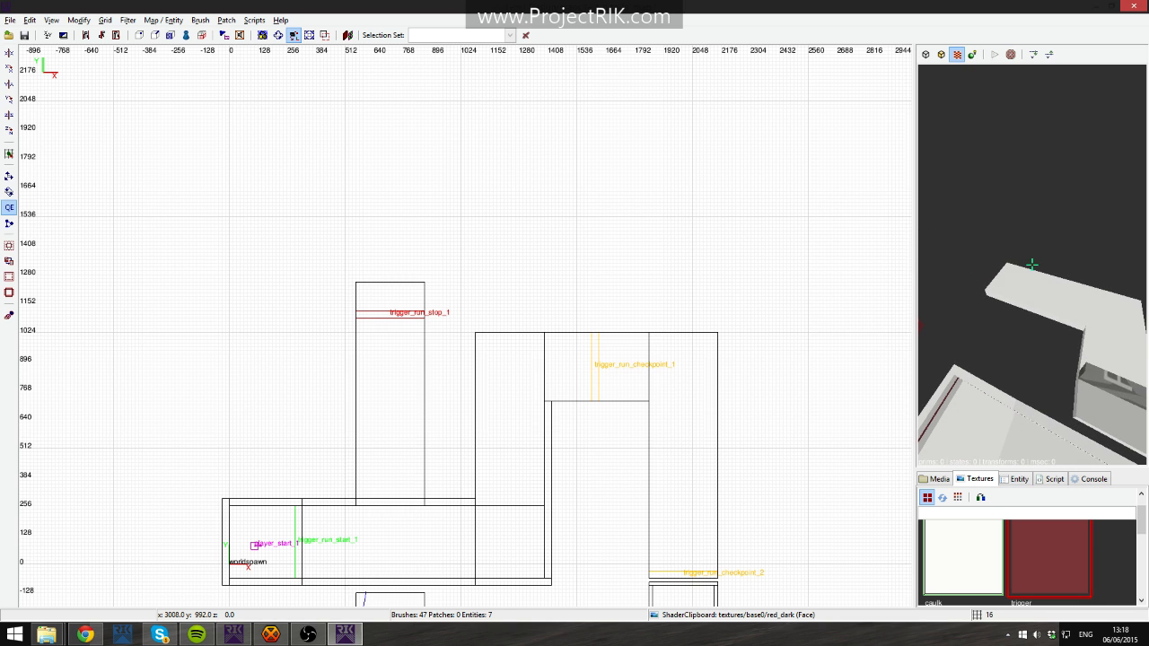
key(Up)
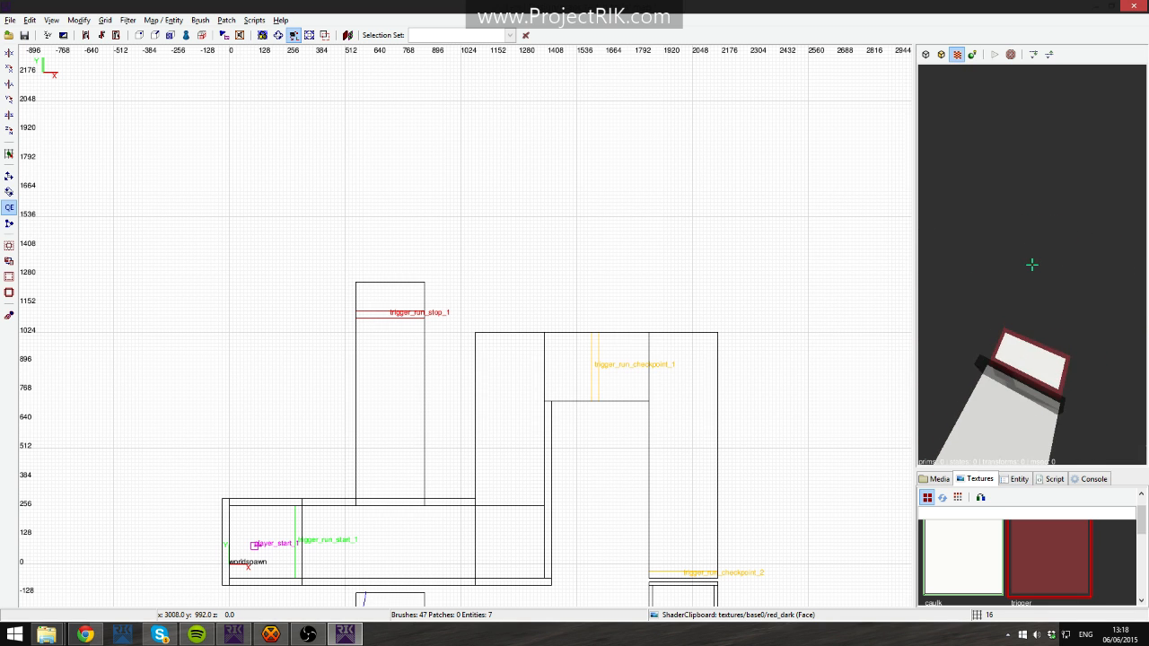
right_click(1032, 265)
right_click(1064, 348)
key(Down)
right_click(1032, 266)
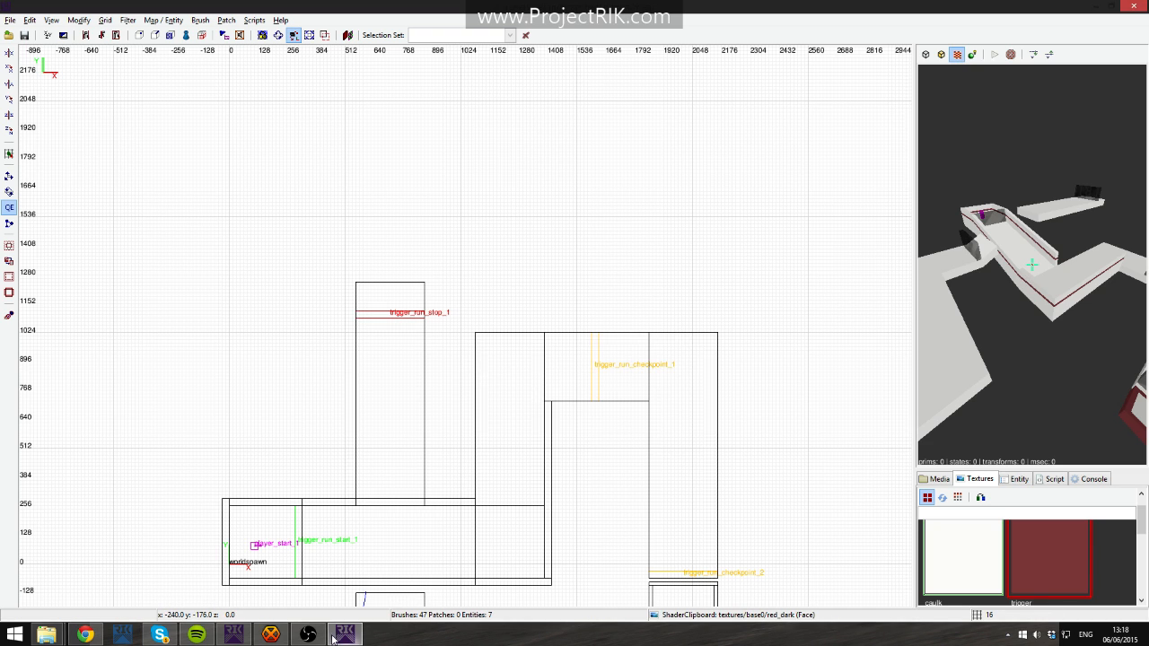
Switch to the Level Design launcher, open the piercy-rudimentary map in Radiant and look around its track in 3D.
click(246, 637)
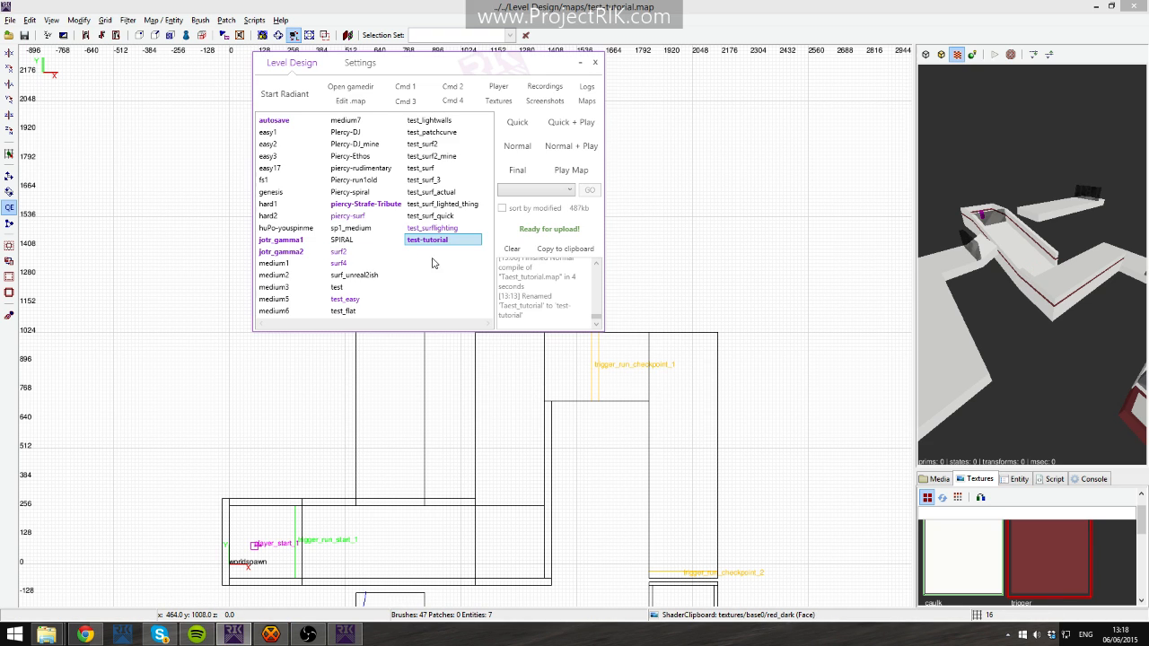
click(276, 99)
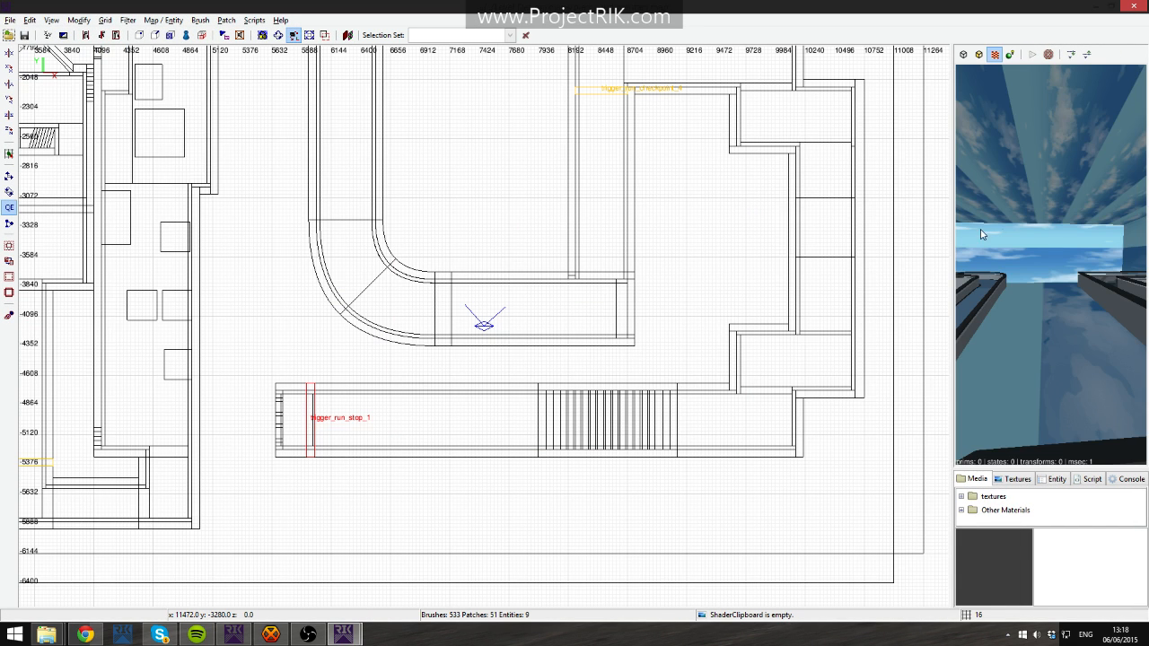
right_click(981, 234)
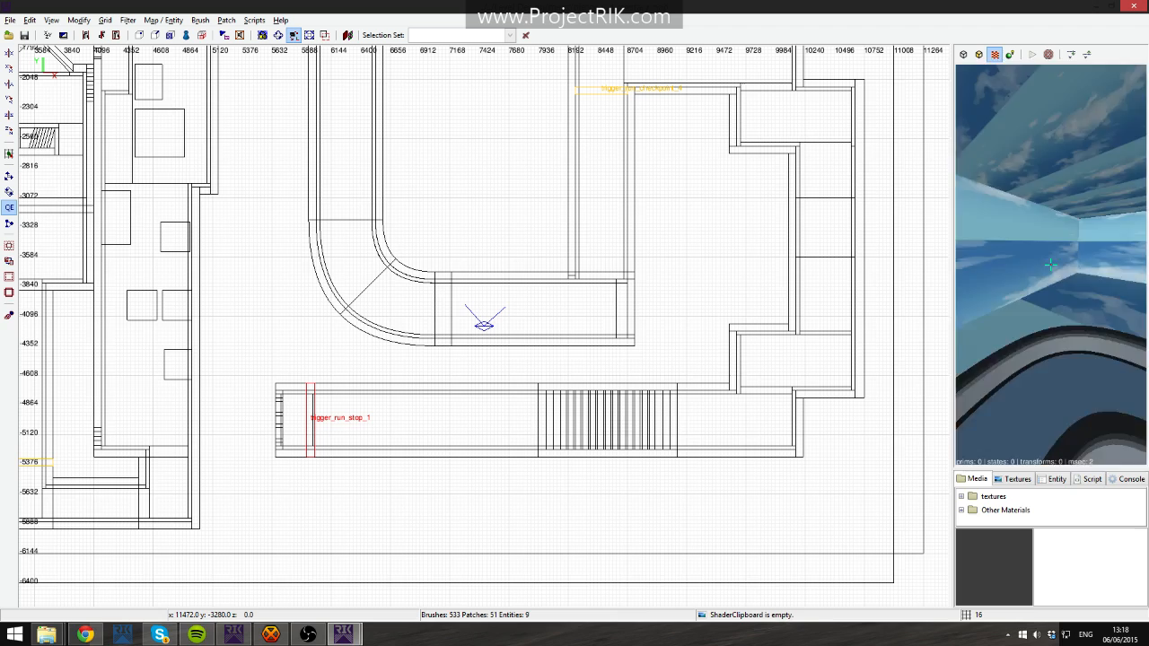
key(Down)
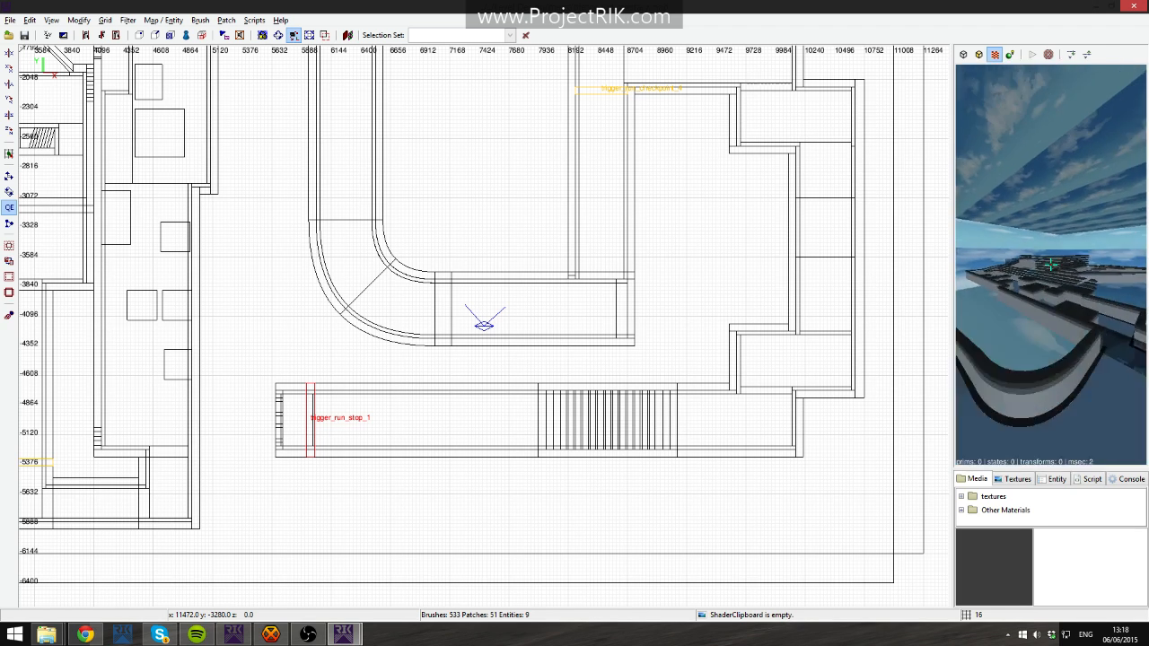
key(Up)
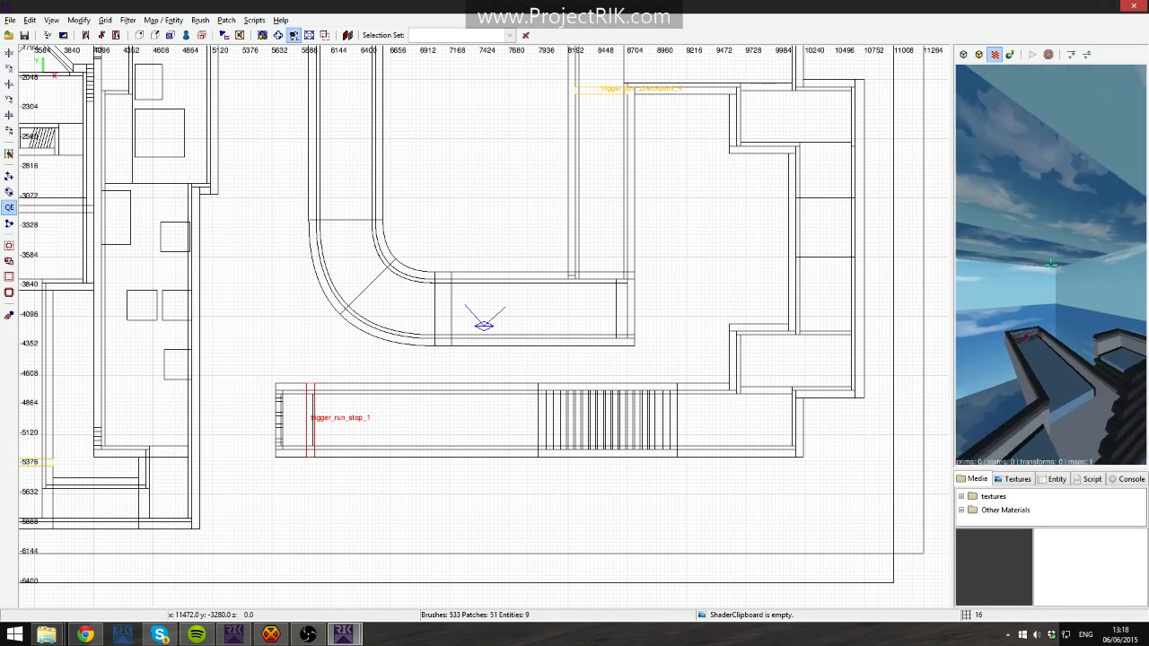
right_click(990, 230)
Show the Layers window, enlarge it to fit every layer and move it clear of the 3D view.
click(51, 20)
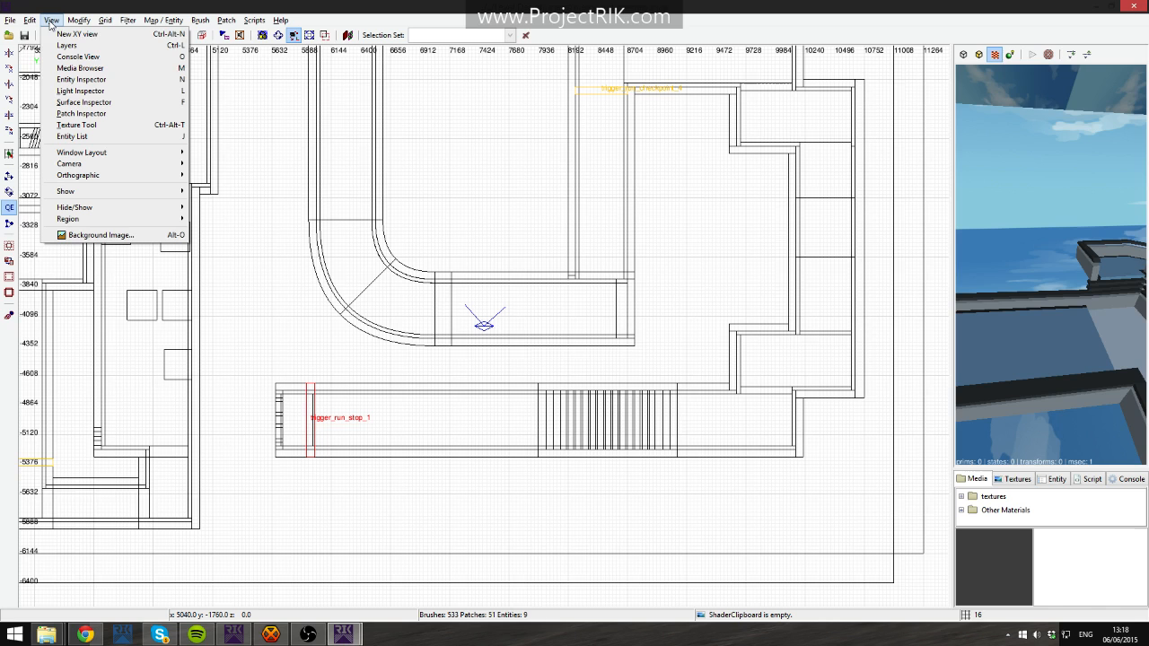
click(89, 49)
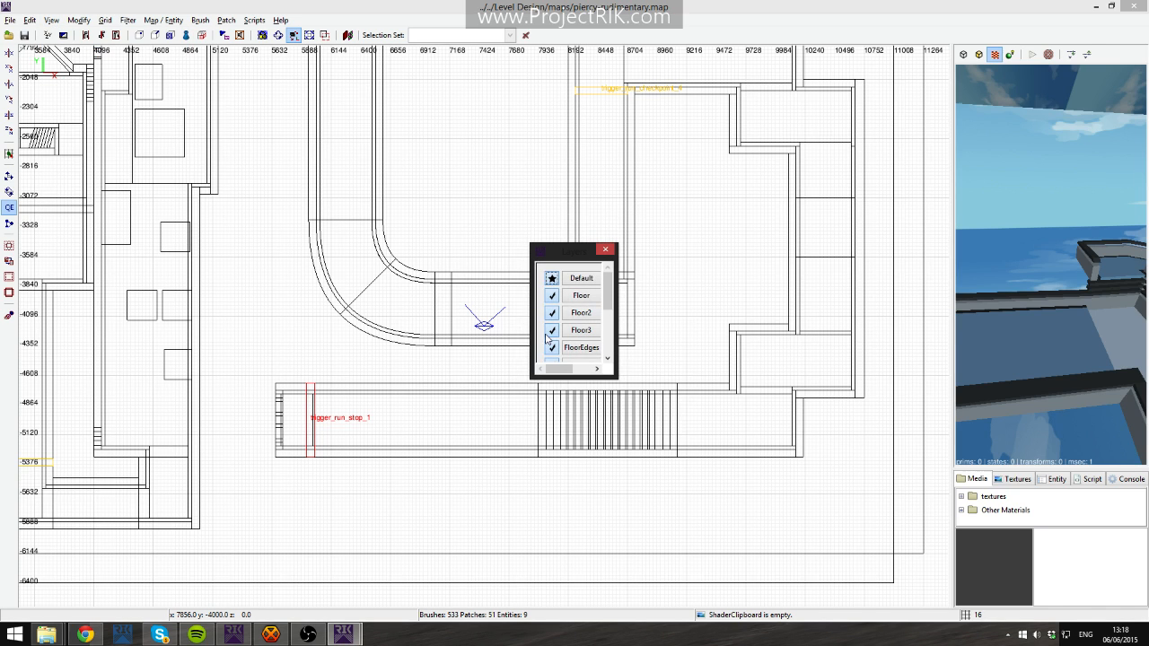
drag(614, 374, 781, 511)
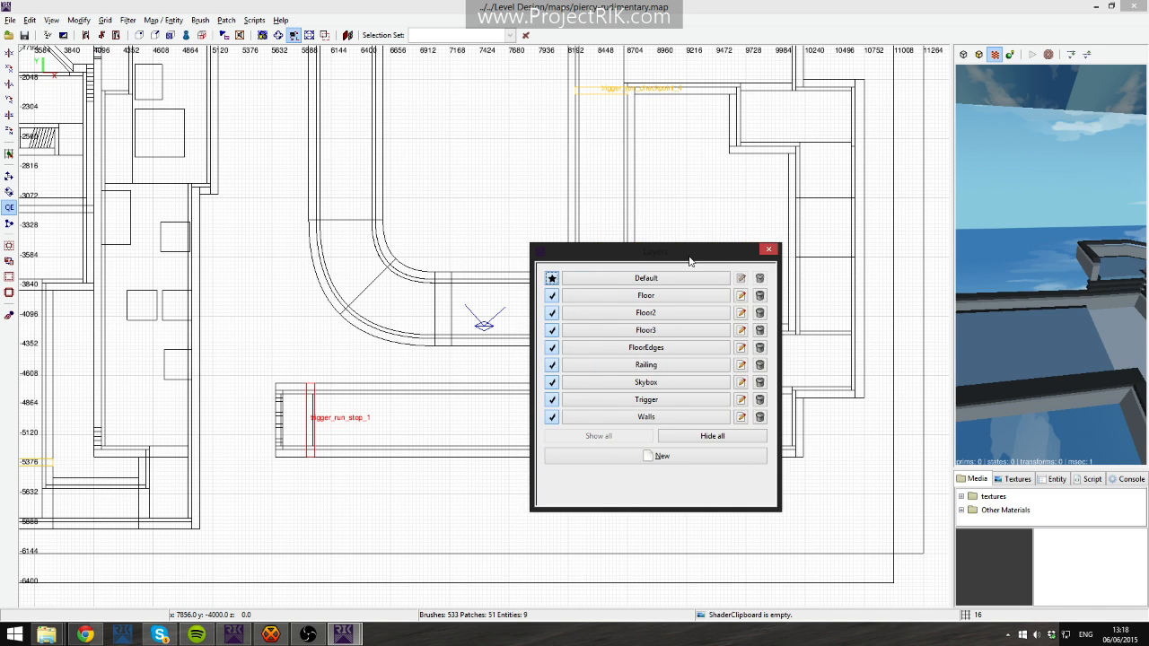
drag(689, 256, 468, 253)
right_click(1015, 298)
right_click(1015, 298)
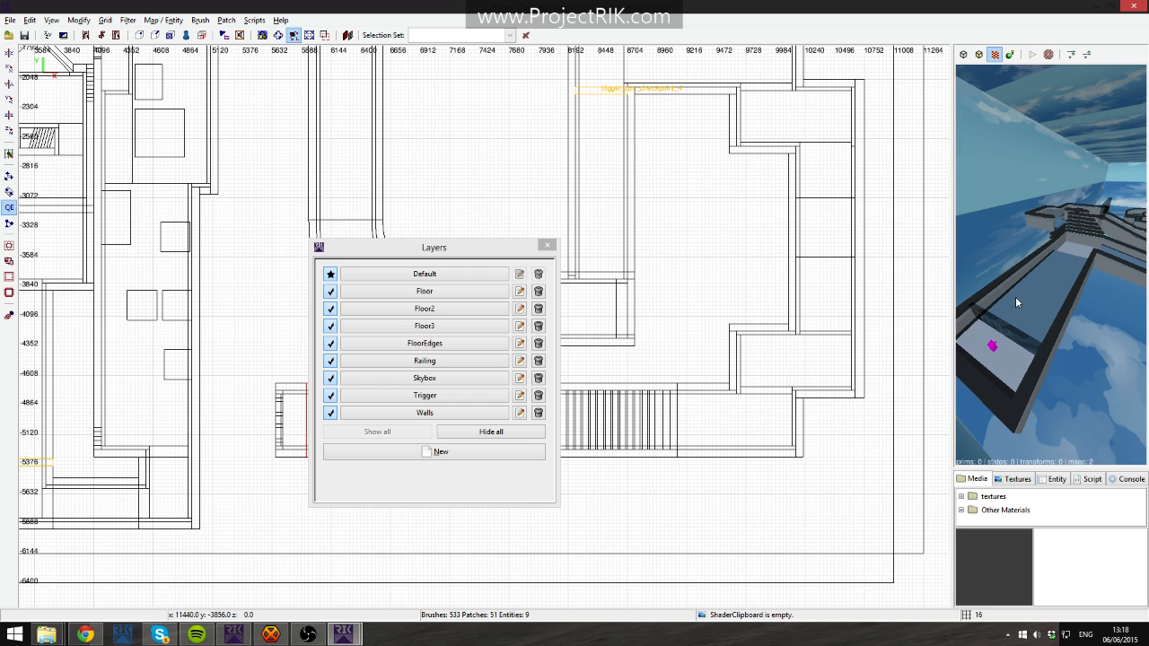
Hide the Default and Floor layers, then hide all layers and show only Skybox.
click(332, 277)
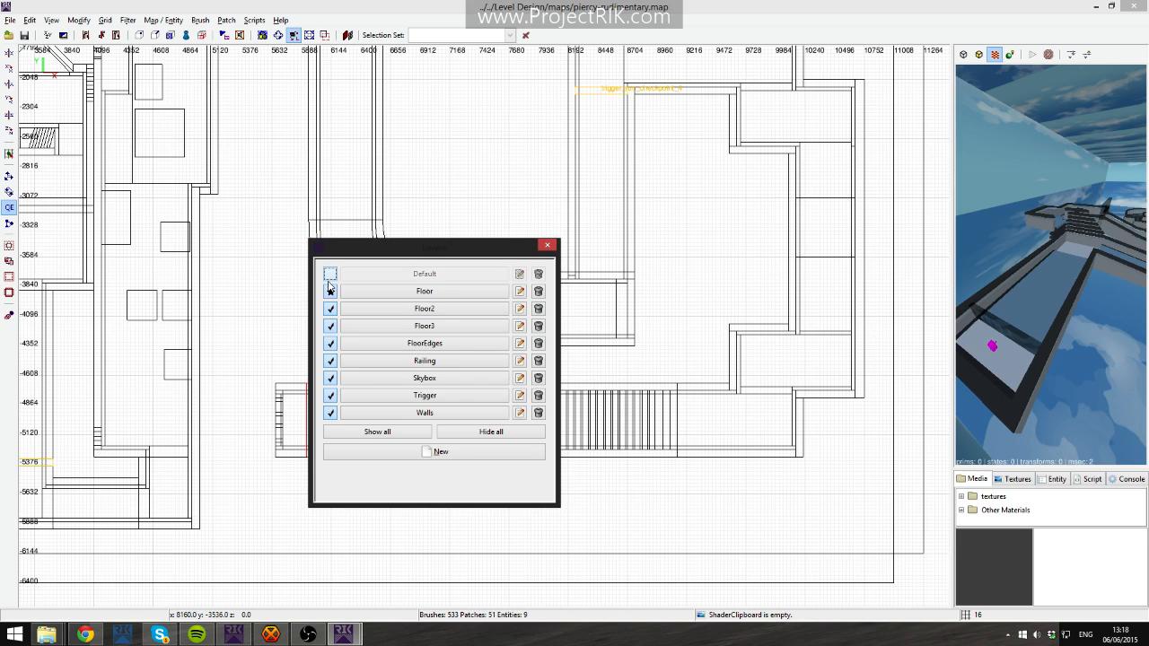
click(330, 291)
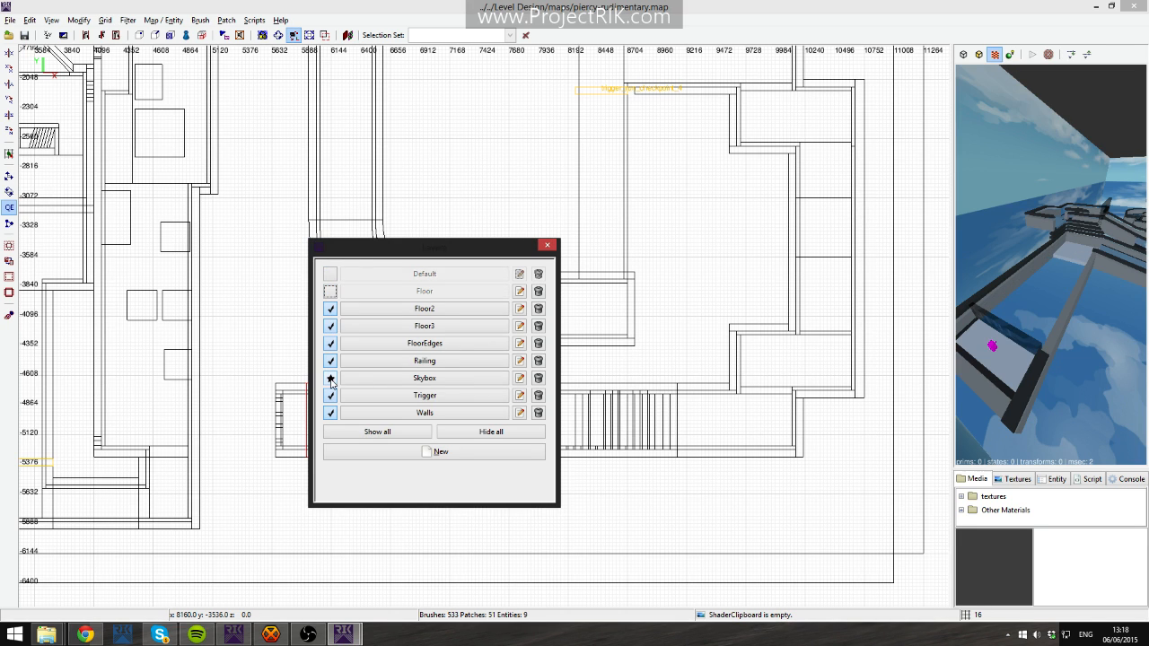
click(485, 435)
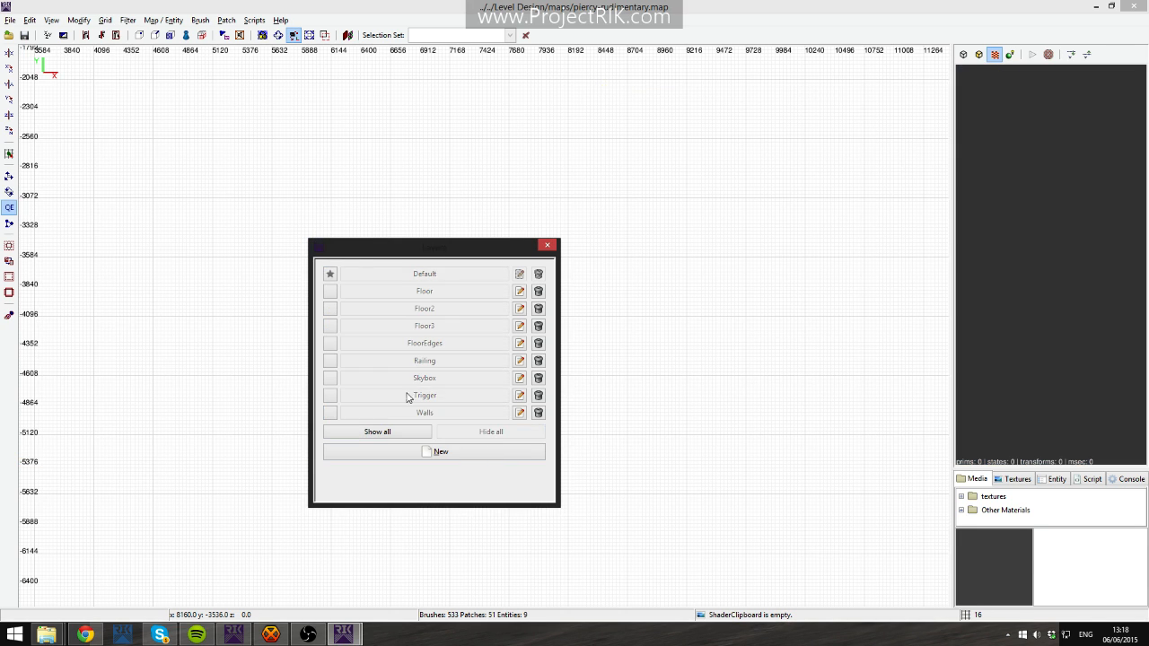
click(329, 379)
right_click(1005, 305)
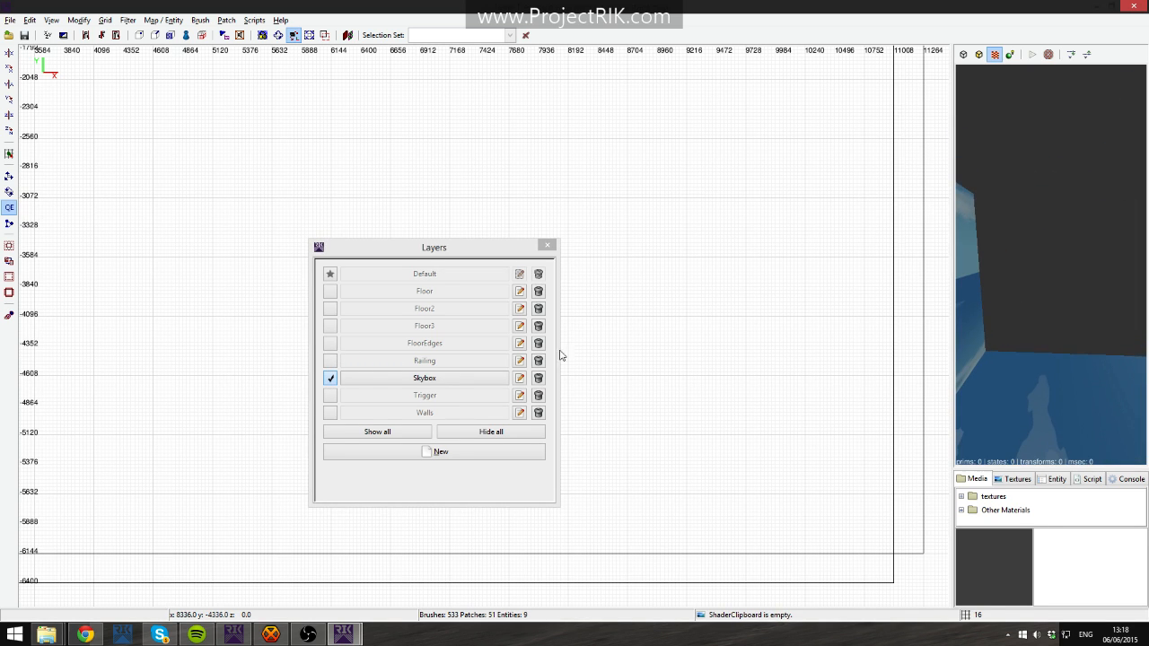
Hide the Skybox layer and show the Floor, Floor2, Floor3 and FloorEdges layers.
click(331, 291)
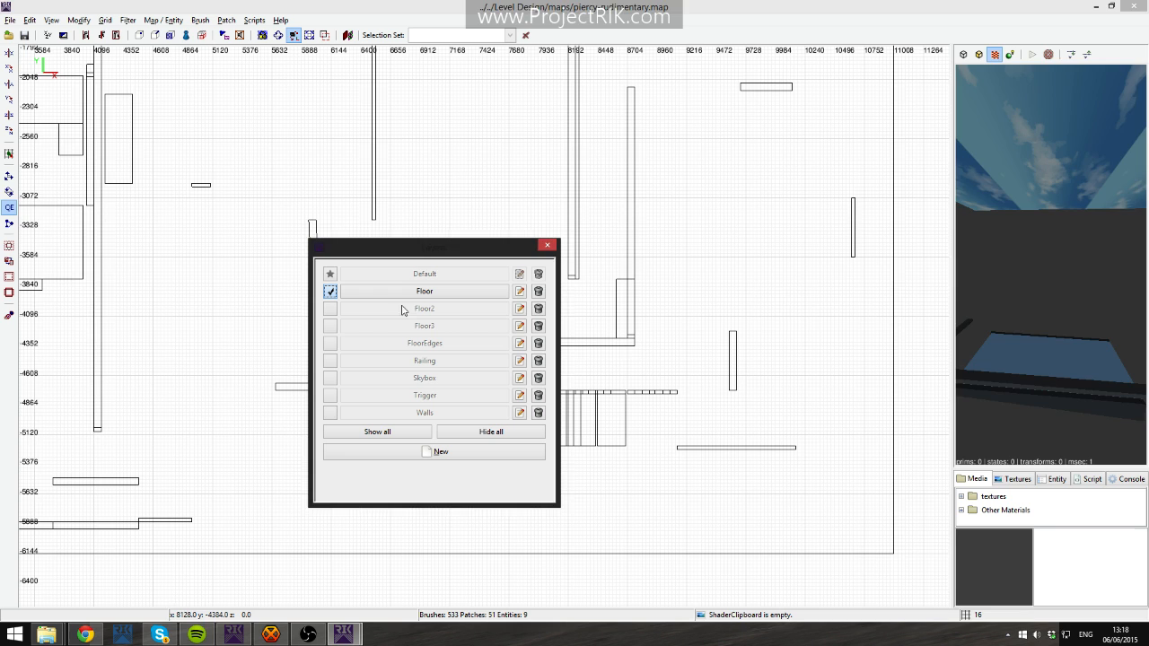
right_click(1050, 265)
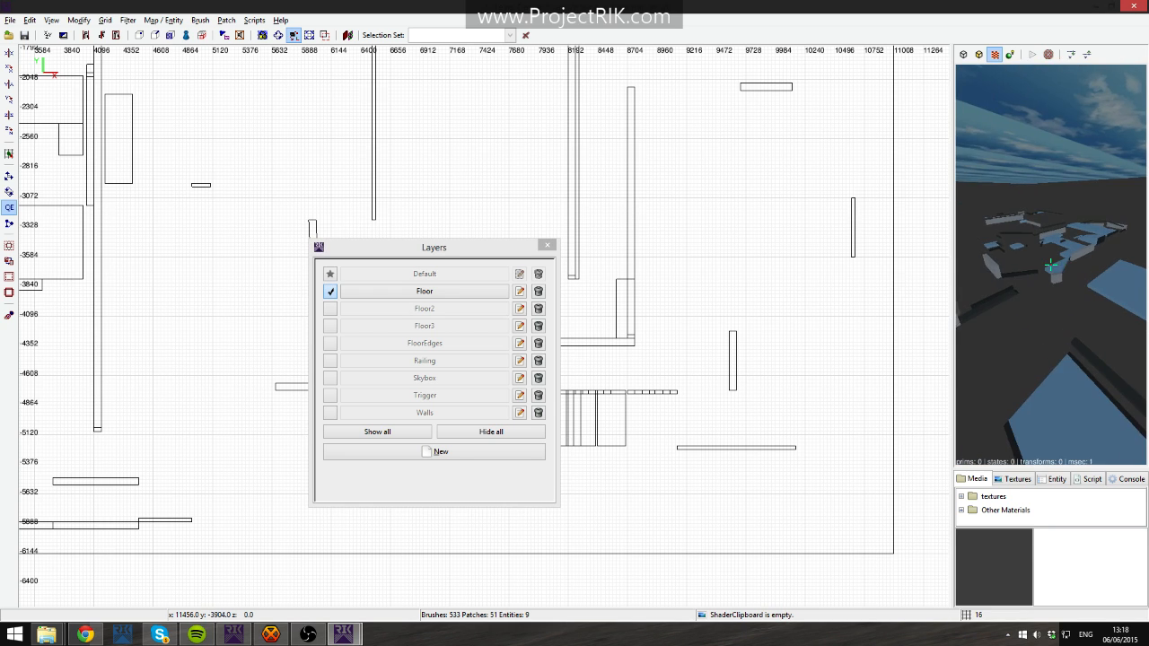
right_click(1050, 264)
click(330, 309)
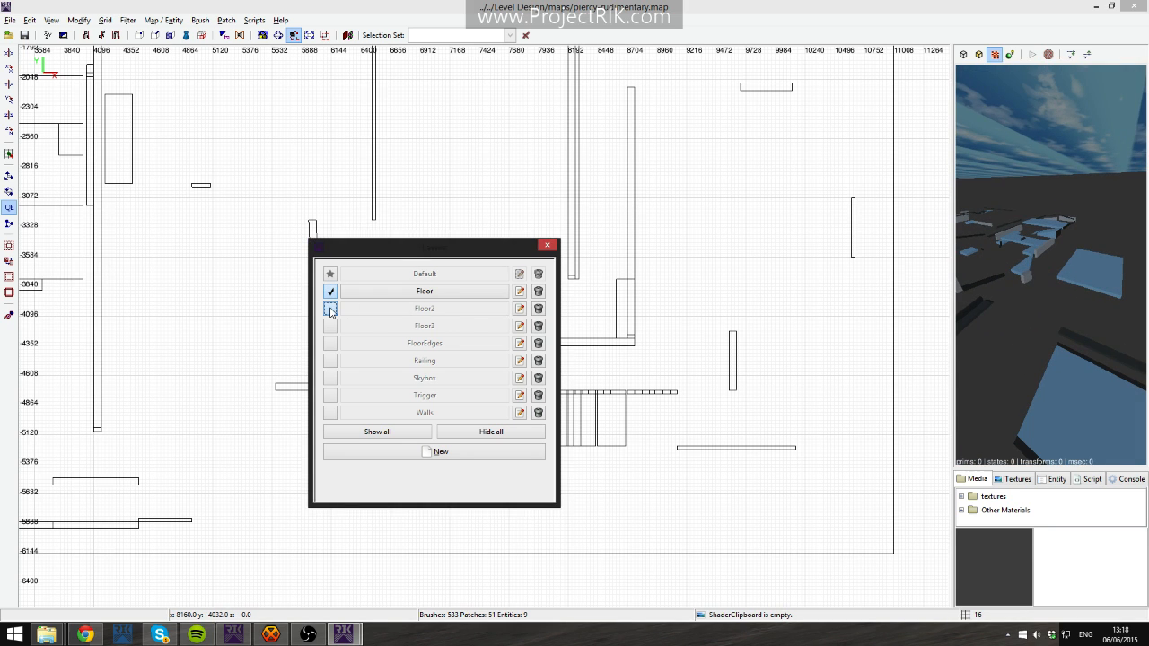
click(329, 343)
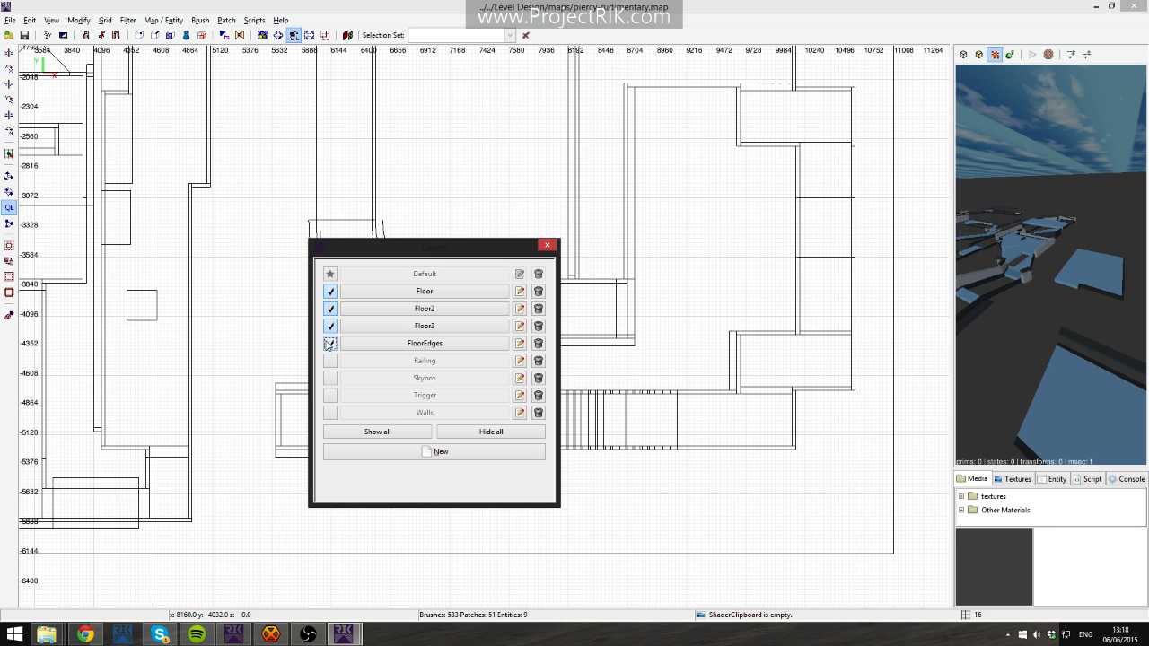
Toggle the FloorEdges layer off and on, finishing with it shown, and inspect the floor geometry in 3D.
click(330, 344)
click(329, 343)
click(329, 344)
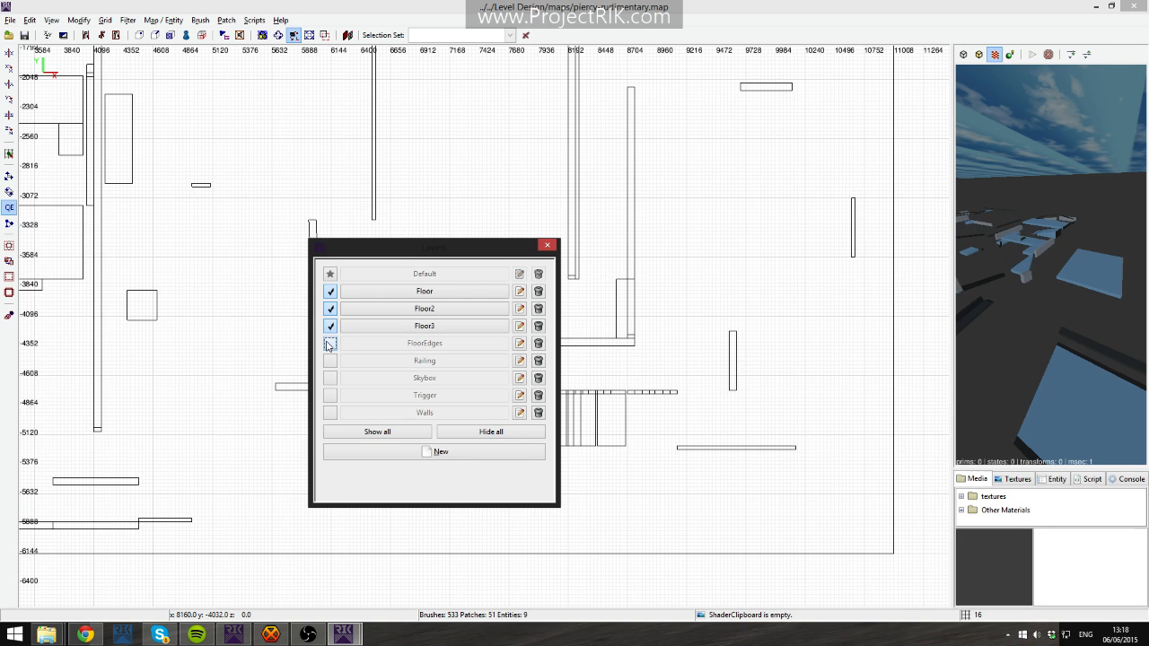
click(329, 344)
right_click(1000, 322)
key(Up)
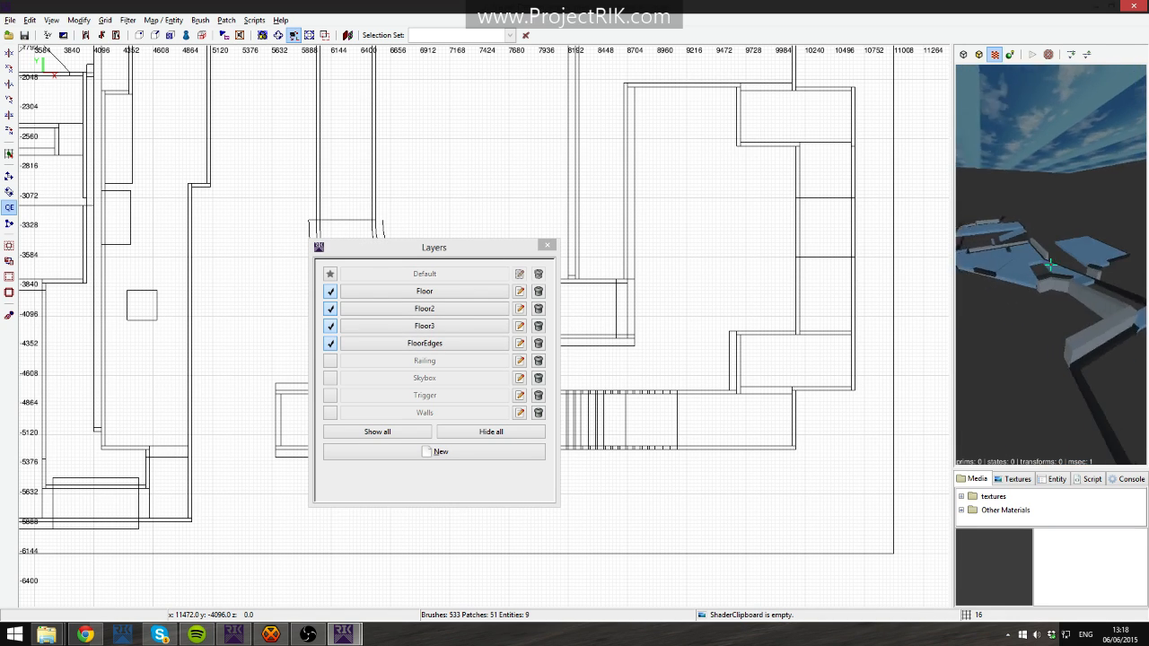
Show the Railing, Skybox, Trigger and Walls layers as well.
click(330, 361)
click(331, 378)
click(330, 395)
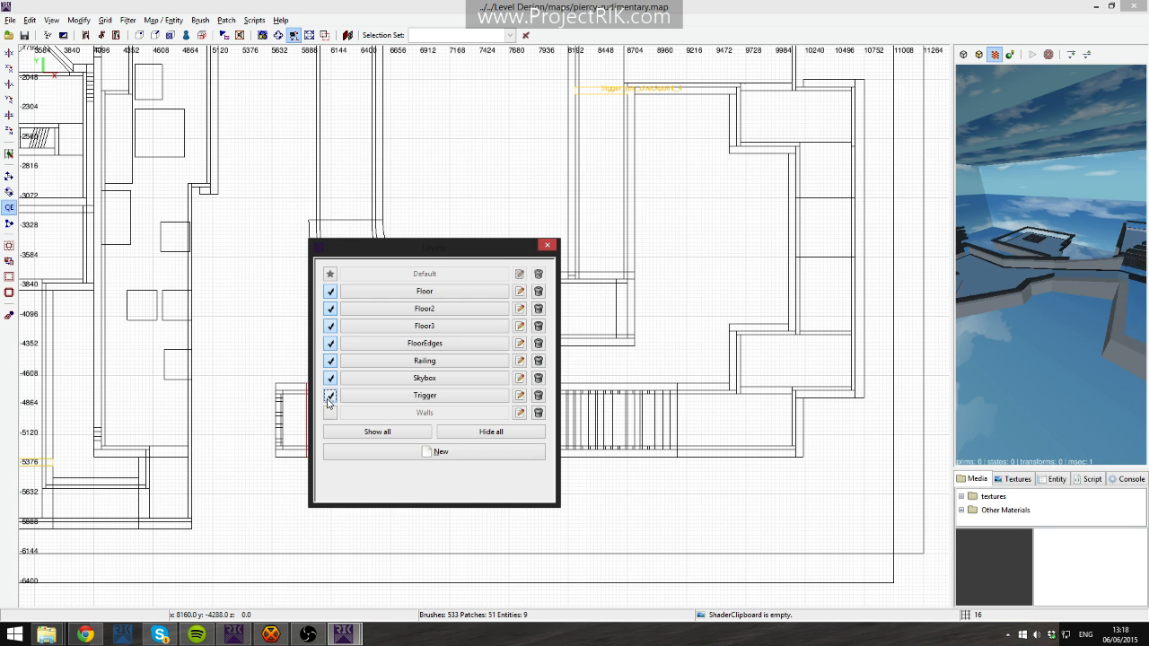
click(331, 413)
Look over the map's track and railings in 3D and close the Layers window.
right_drag(912, 330, 922, 330)
right_click(1039, 317)
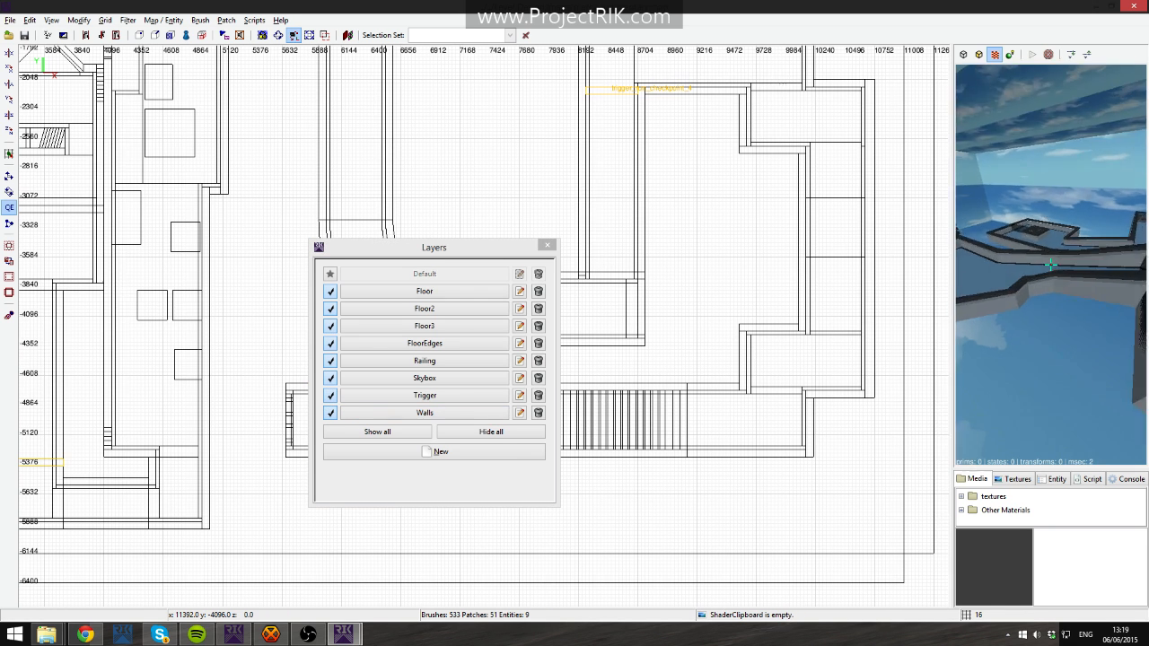
key(Up)
key(Up)
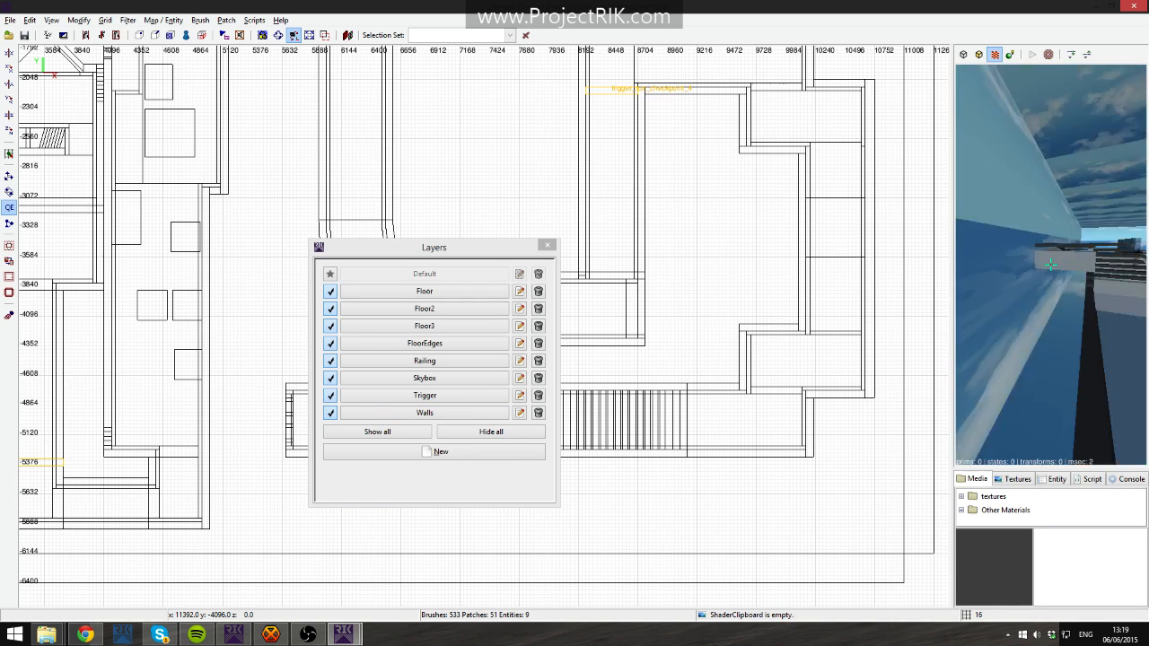
key(Up)
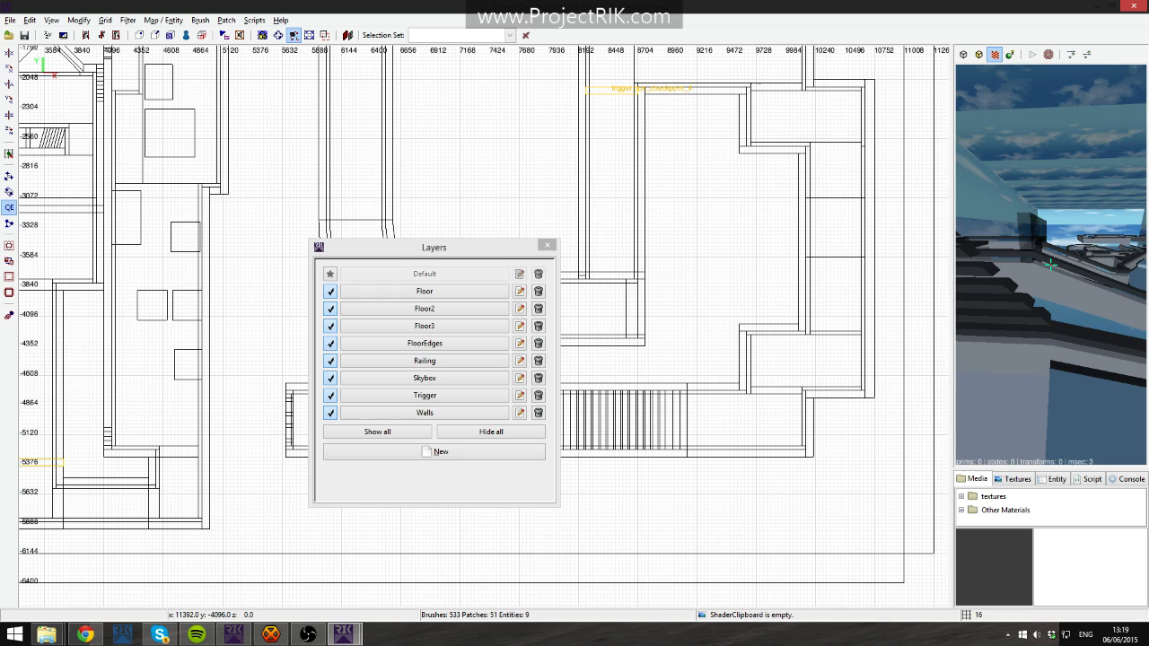
right_click(964, 324)
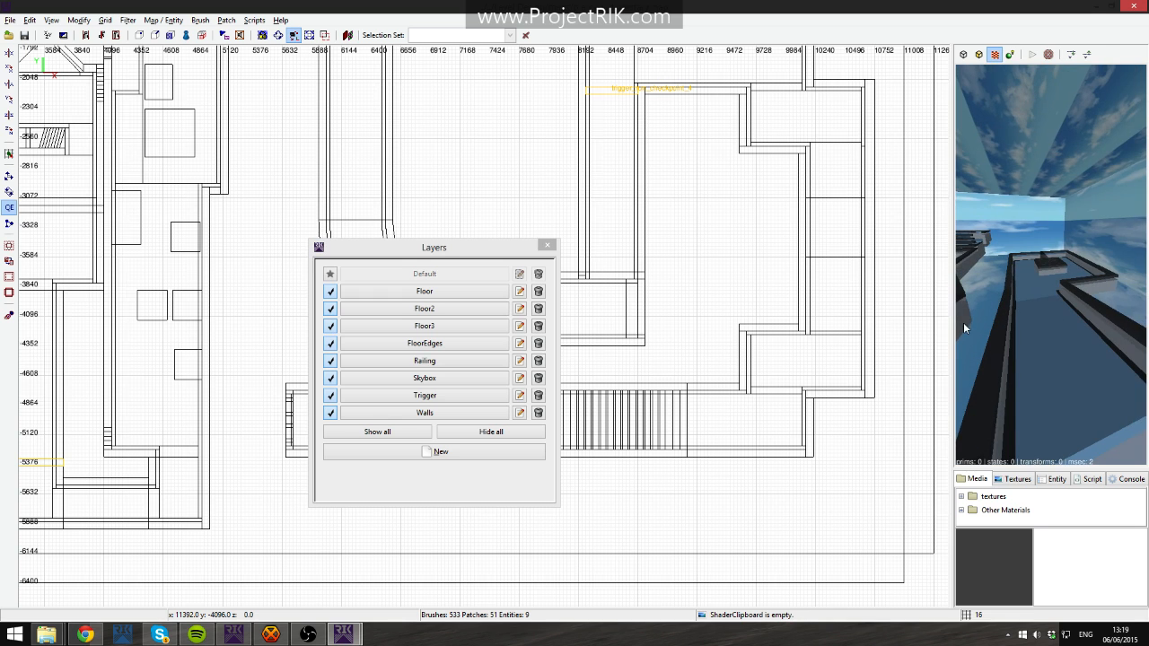
click(547, 245)
right_click(1039, 252)
key(Up)
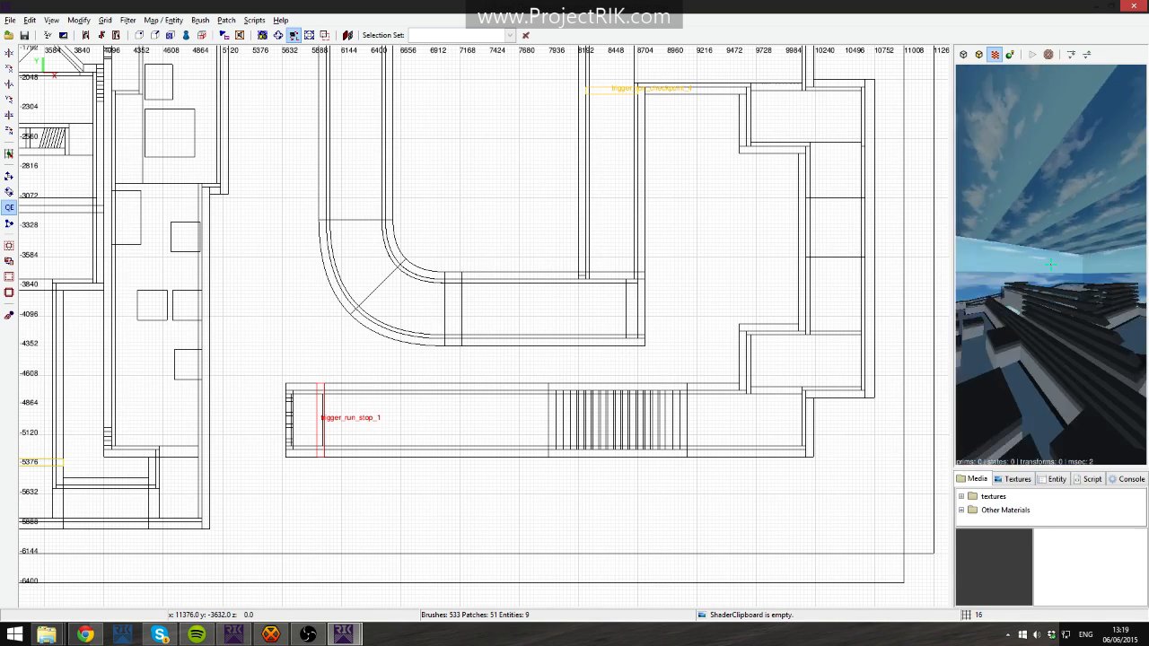
Select the topmost dark railing brush in the 3D view and bring its slanted end into view.
shift+click(1030, 265)
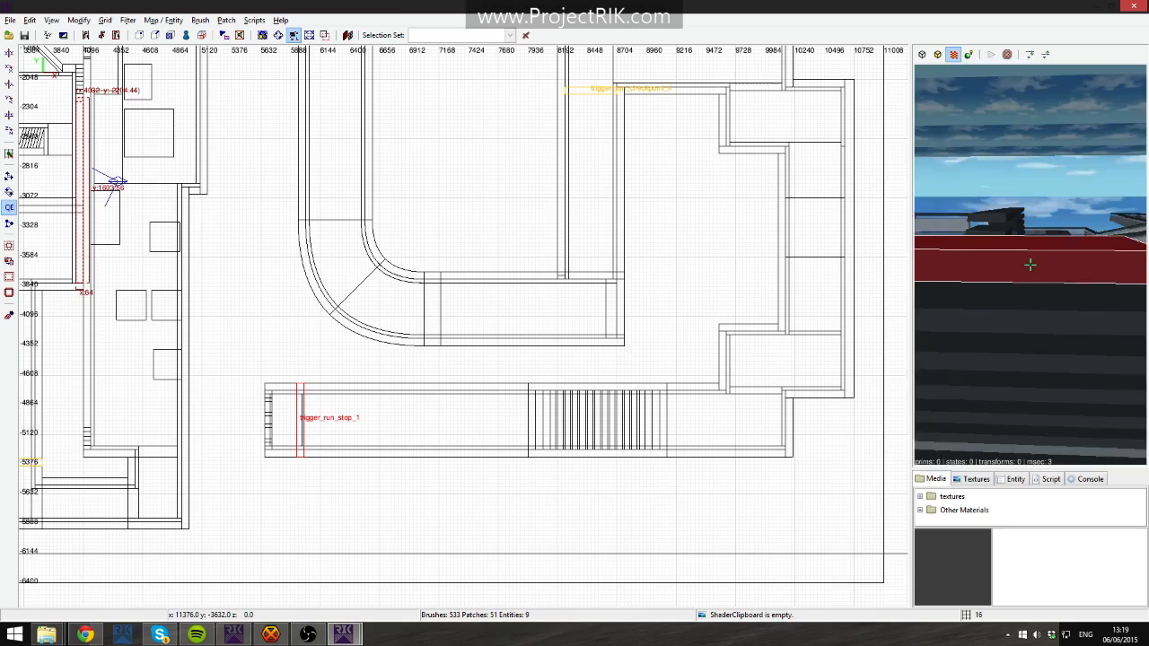
right_click(1030, 265)
right_click(1038, 252)
key(Up)
key(Up)
right_click(1030, 265)
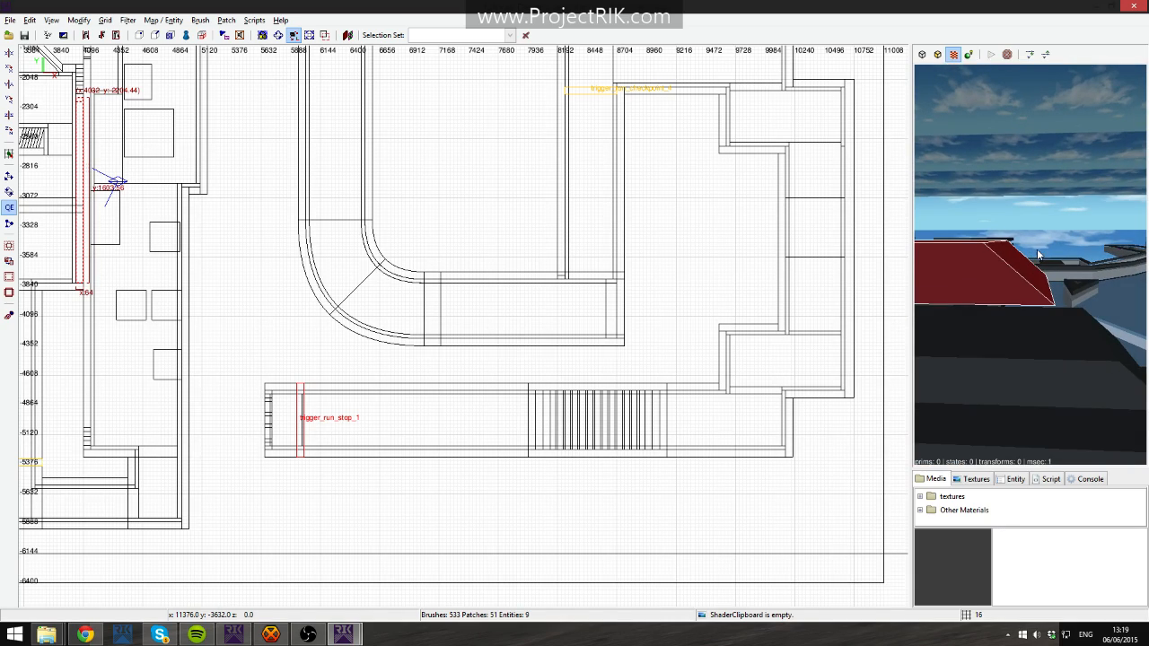
Turn on vertex editing for the selected railing and show its slanted end in the YZ side view.
mouse_move(649, 254)
right_down()
mouse_move(657, 330)
mouse_move(657, 294)
mouse_move(744, 289)
right_up()
key(ctrl+Tab)
scroll(618, 251, up, 4)
mouse_move(585, 250)
right_down()
mouse_move(521, 127)
mouse_move(420, 76)
right_up()
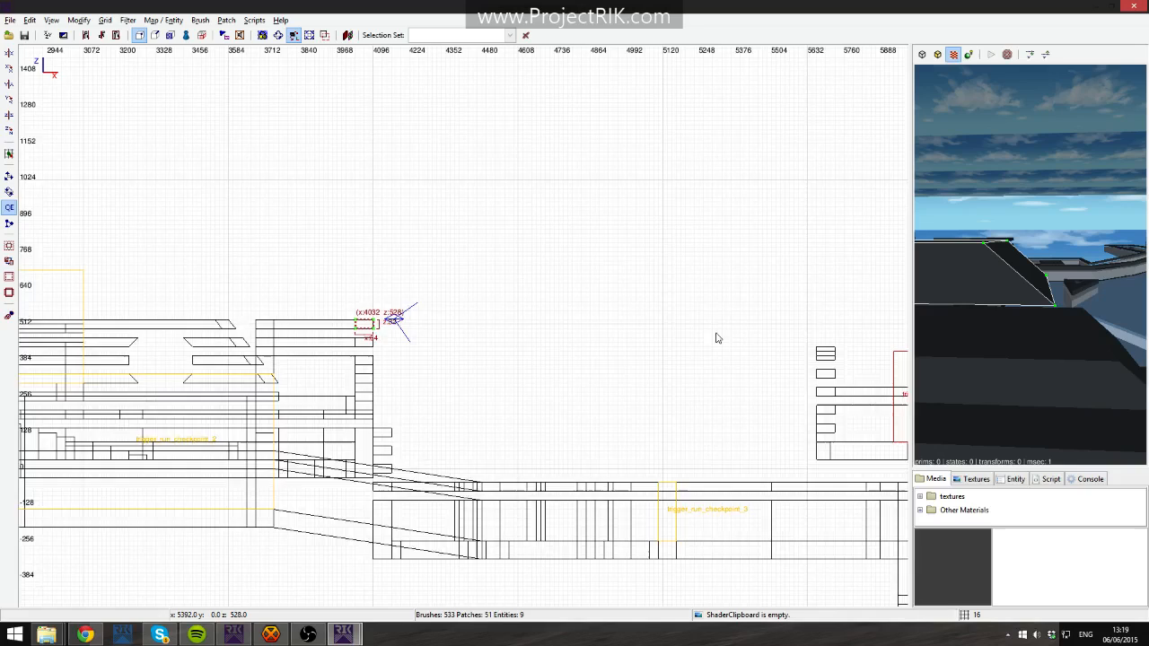
key(ctrl+Tab)
scroll(633, 359, up, 2)
mouse_move(611, 354)
right_down()
mouse_move(765, 364)
mouse_move(519, 374)
right_up()
scroll(662, 362, up, 2)
right_drag(662, 362, 377, 349)
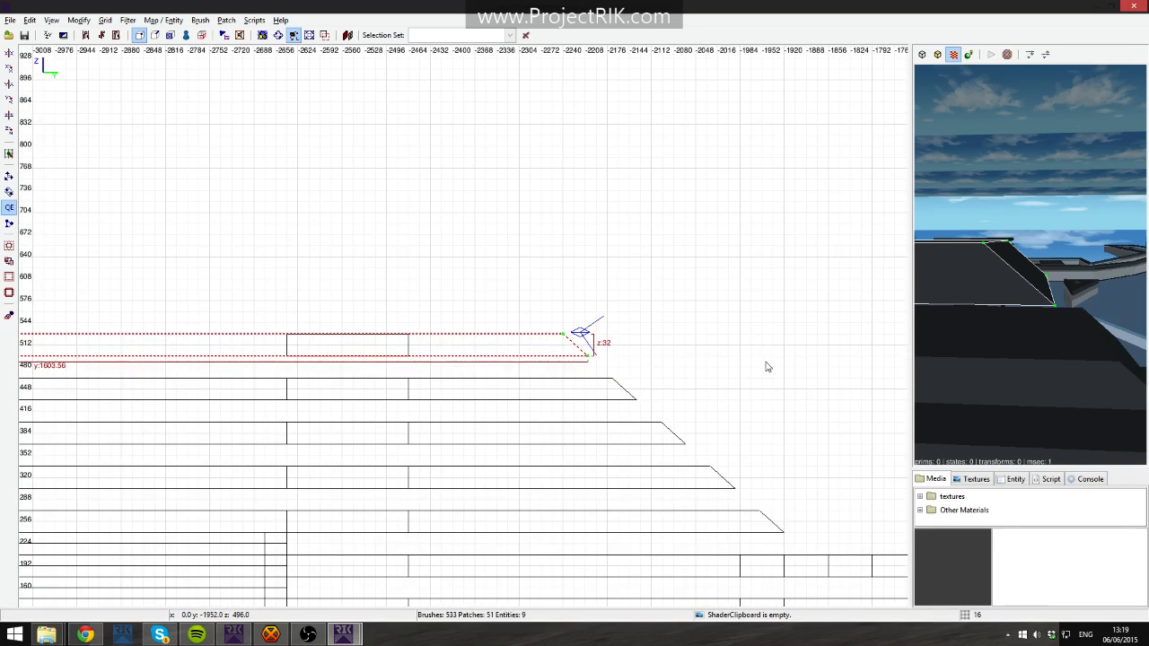
Pick the upper vertex of the railing's slanted end in the side view and leave vertex editing.
right_drag(766, 361, 646, 368)
scroll(630, 352, up, 3)
shift+click(429, 363)
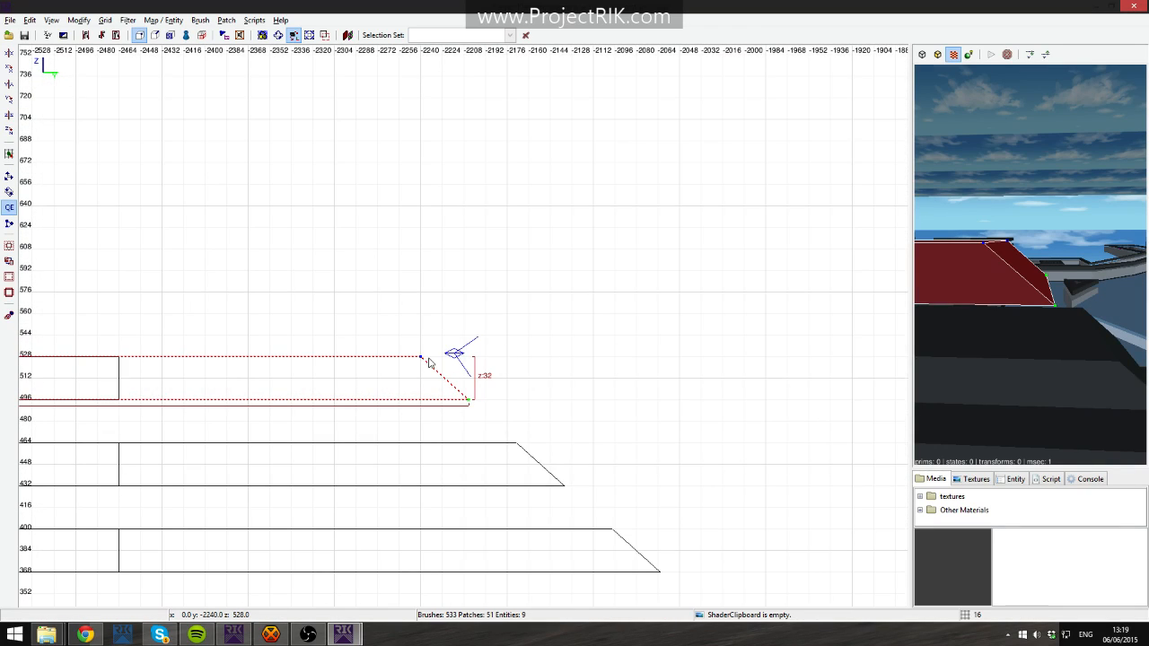
mouse_move(449, 360)
mouse_down()
mouse_move(483, 363)
mouse_move(427, 362)
mouse_up()
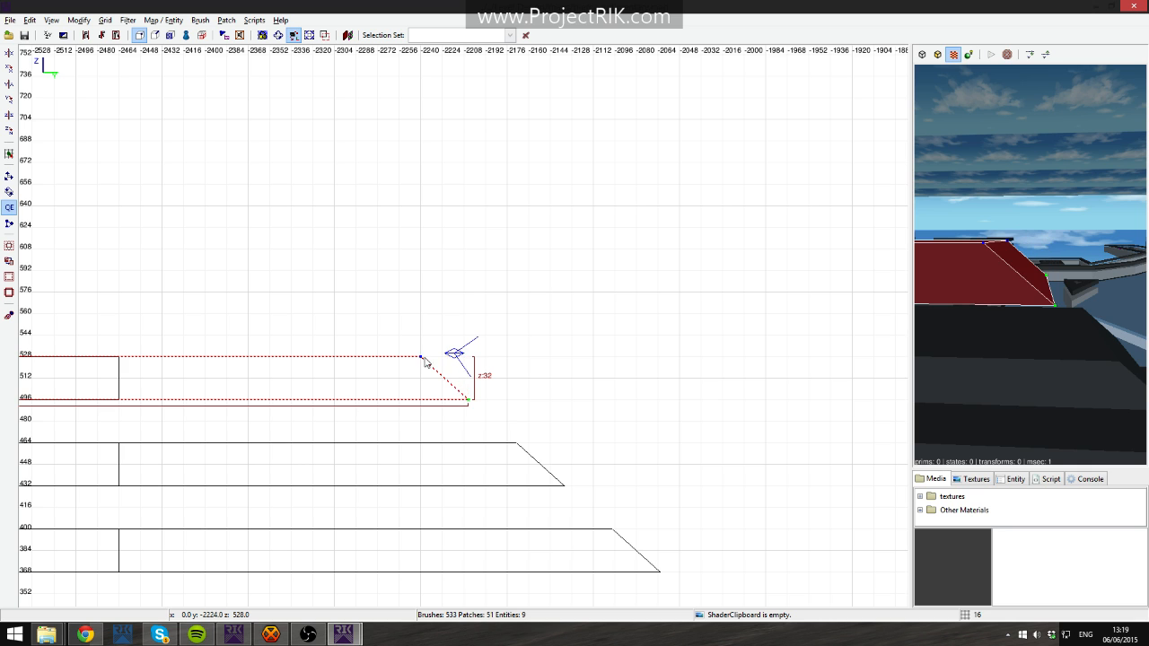
key(Escape)
Deselect the railing and turn the 3D view to the small triangular platform inside the track.
right_click(1043, 293)
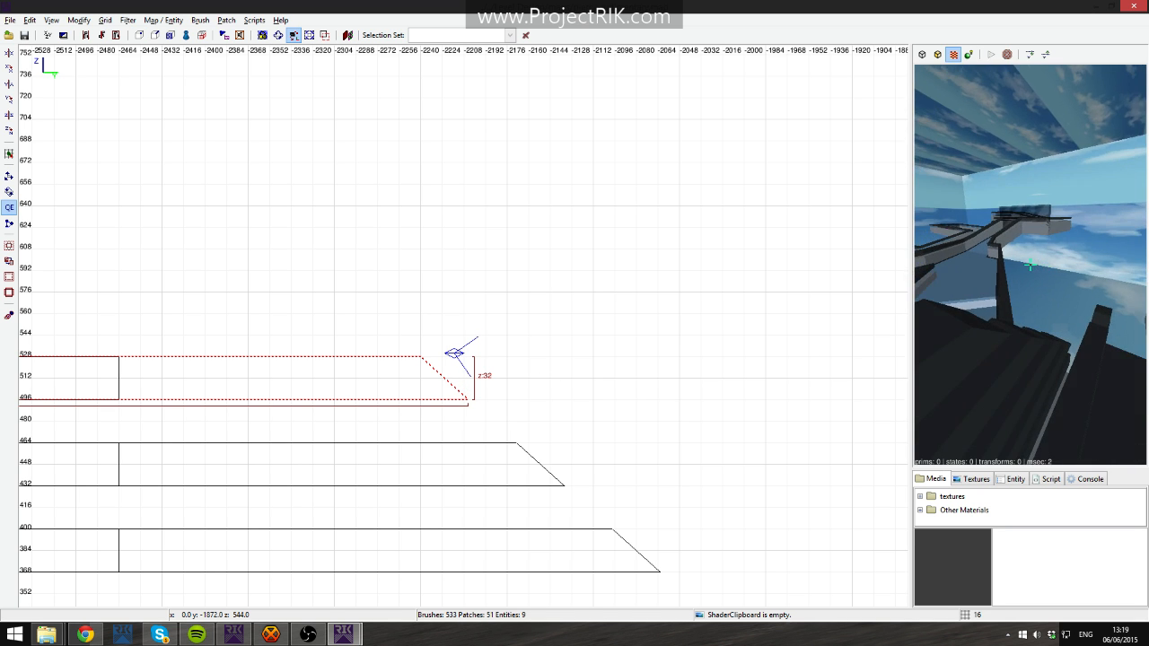
key(Escape)
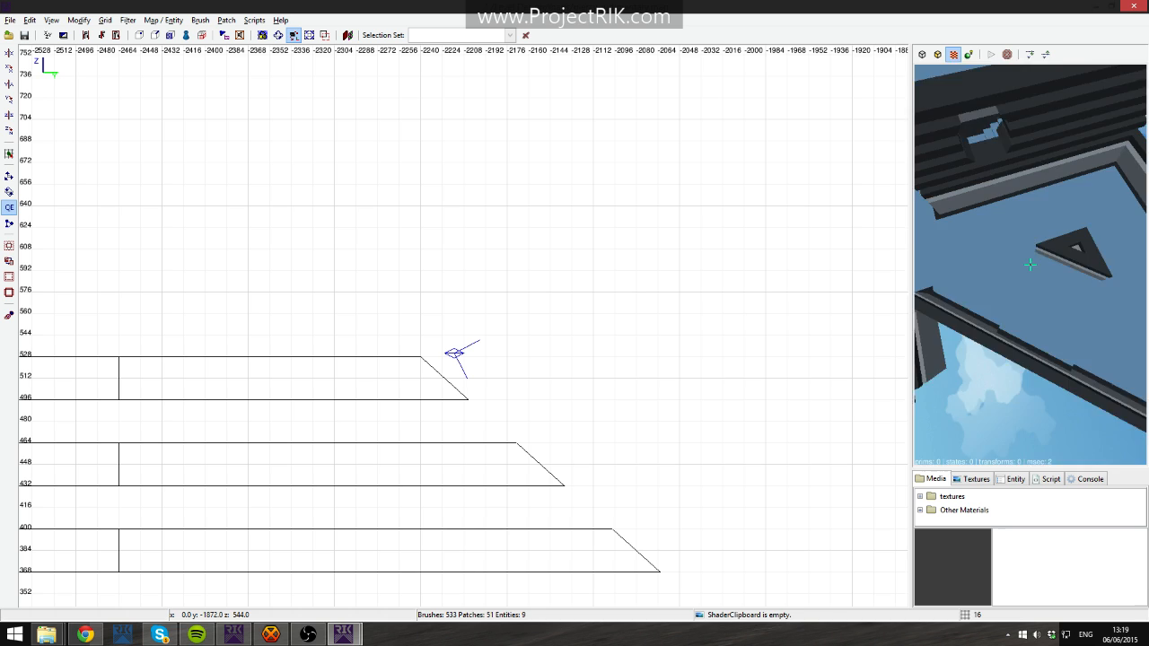
shift+click(1030, 263)
right_click(1055, 294)
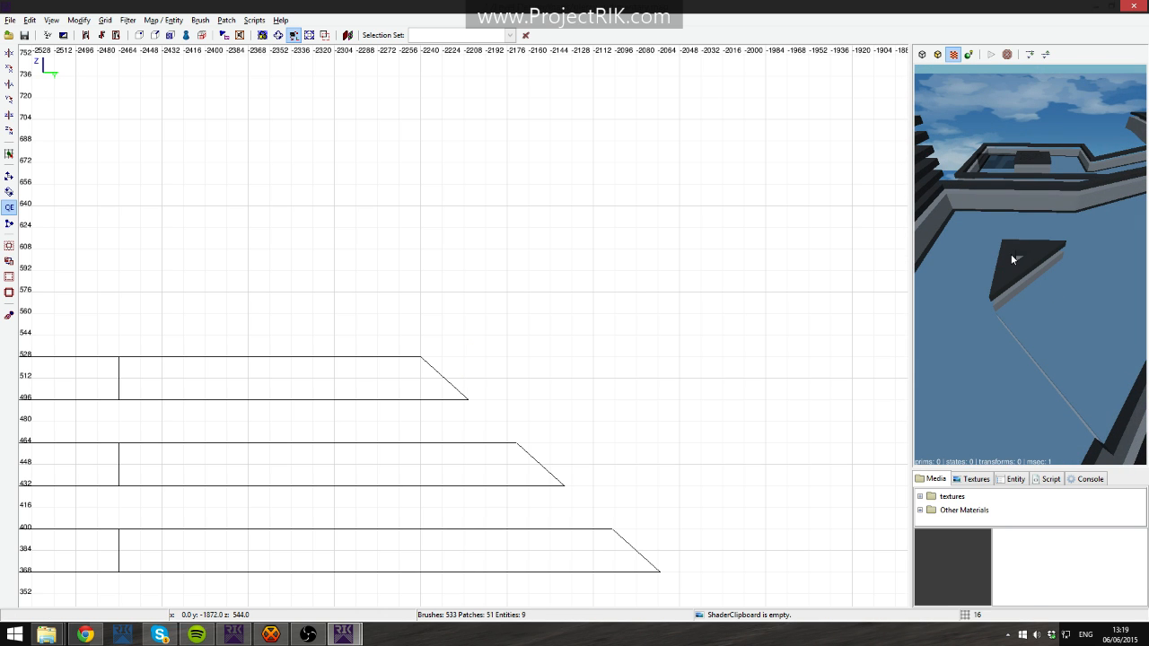
Draw a 512 by 512 brush in the XY top view, in the empty area north of the track.
right_drag(410, 313, 538, 405)
scroll(454, 310, down, 3)
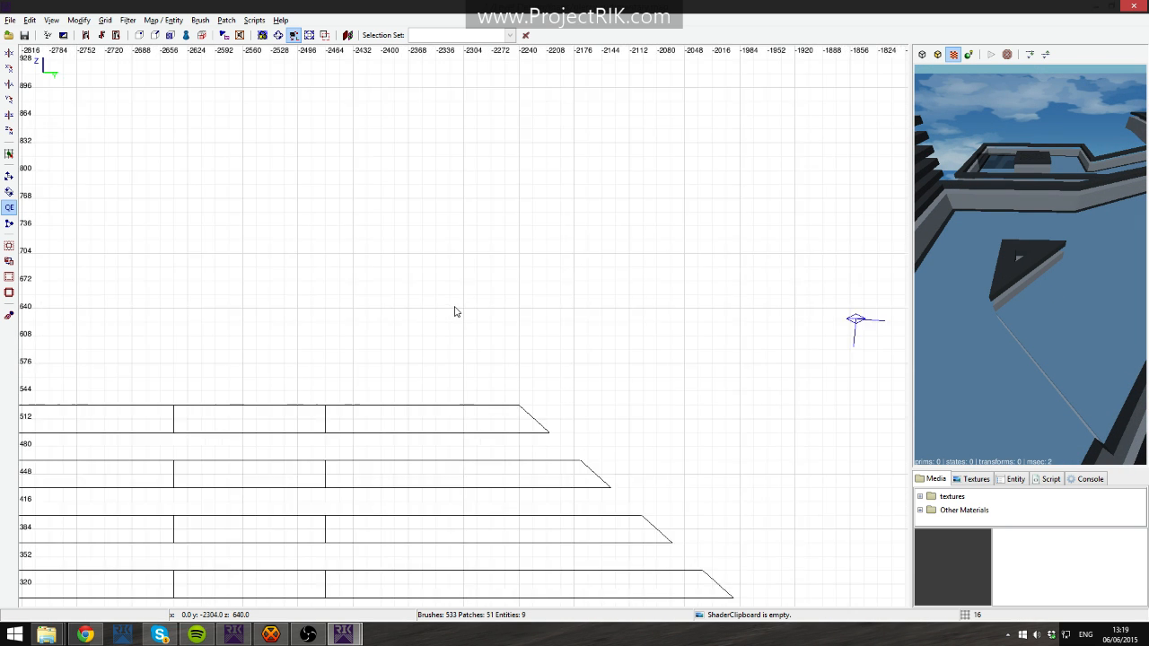
key(ctrl+Tab)
right_drag(446, 332, 428, 470)
key(ctrl+Tab)
key(ctrl+Tab)
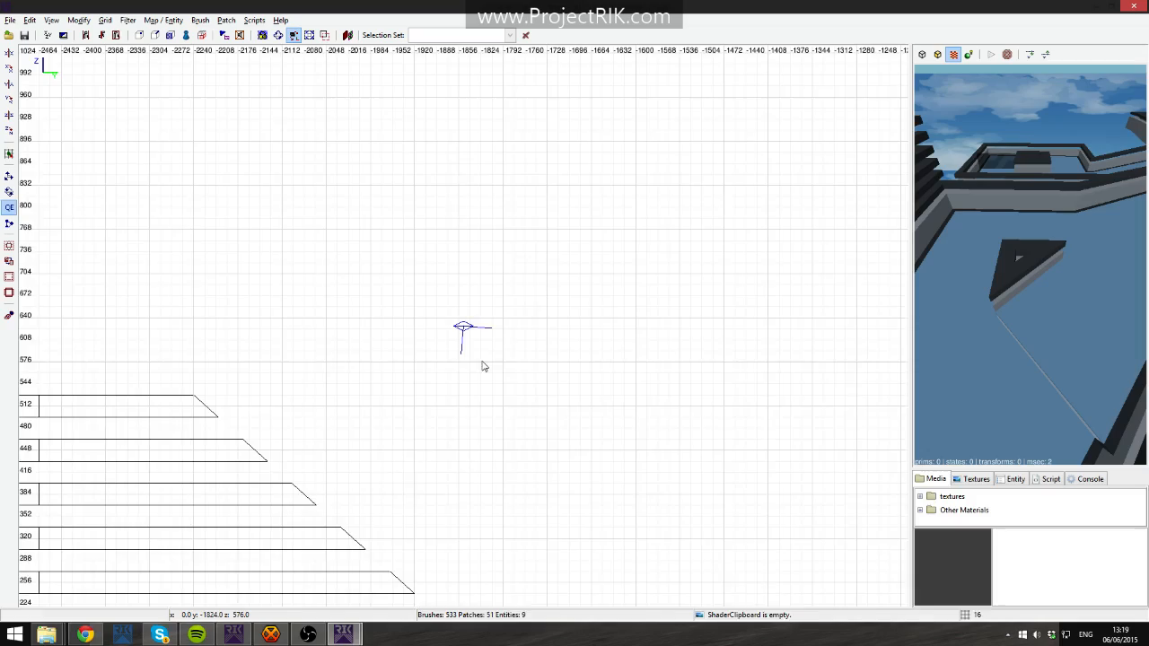
key(ctrl+Tab)
scroll(470, 350, down, 6)
right_drag(469, 350, 453, 548)
right_drag(485, 320, 439, 451)
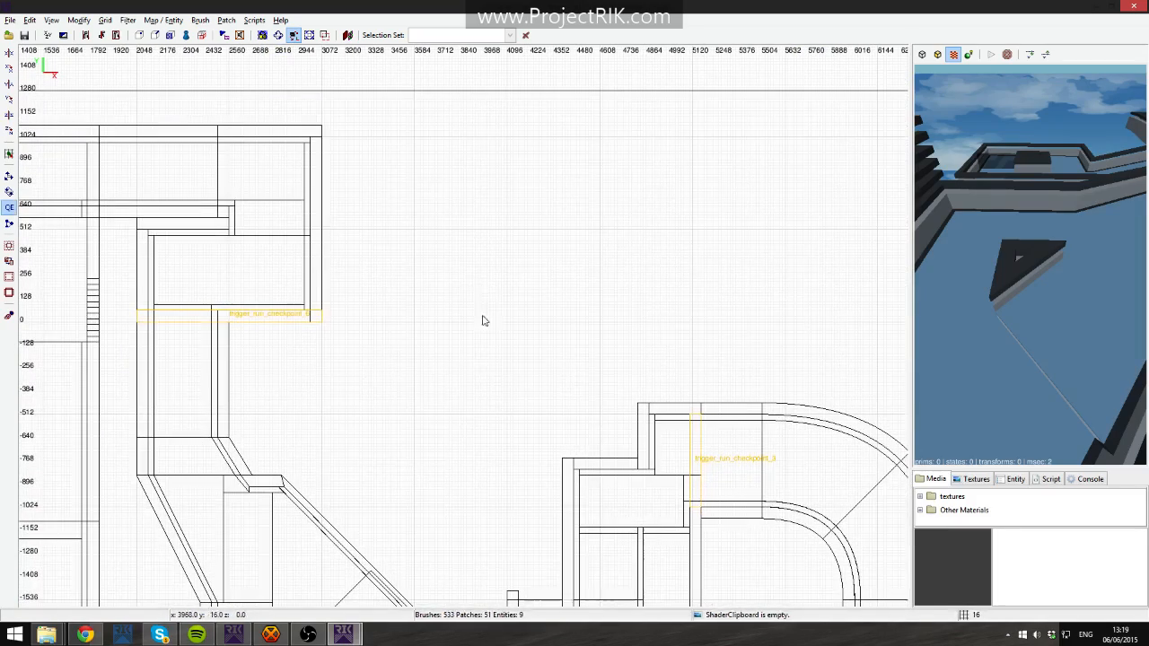
right_drag(495, 319, 477, 292)
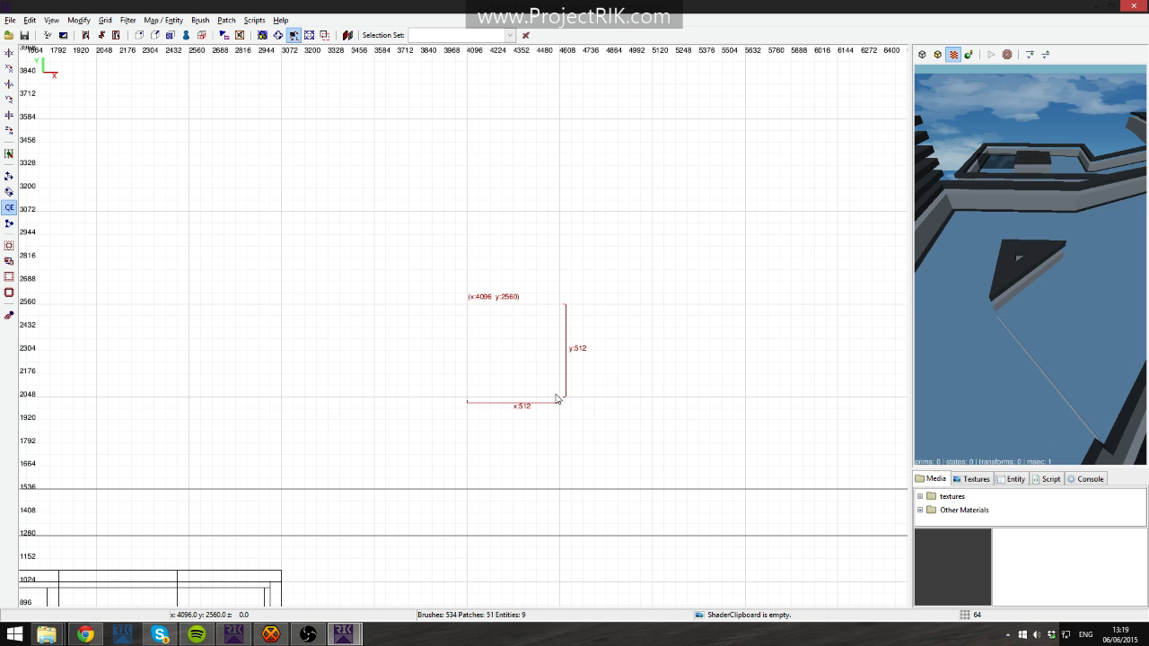
Fly outside the skybox in 3D to look for the new brush and delete it.
key(Up)
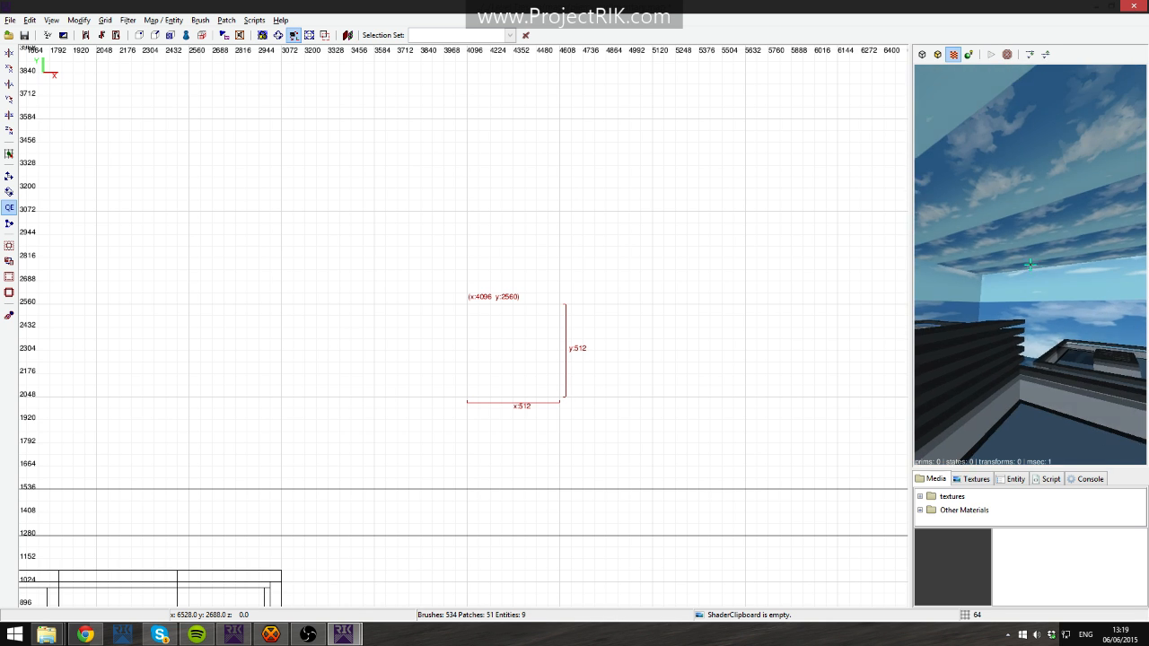
key(Up)
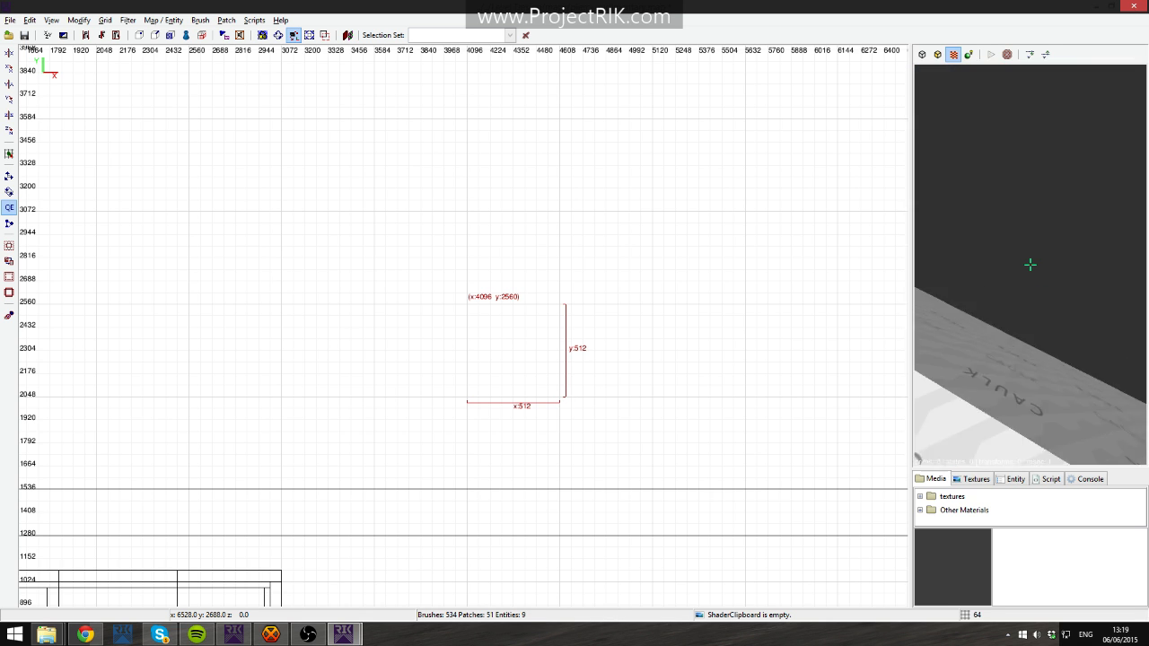
key(Up)
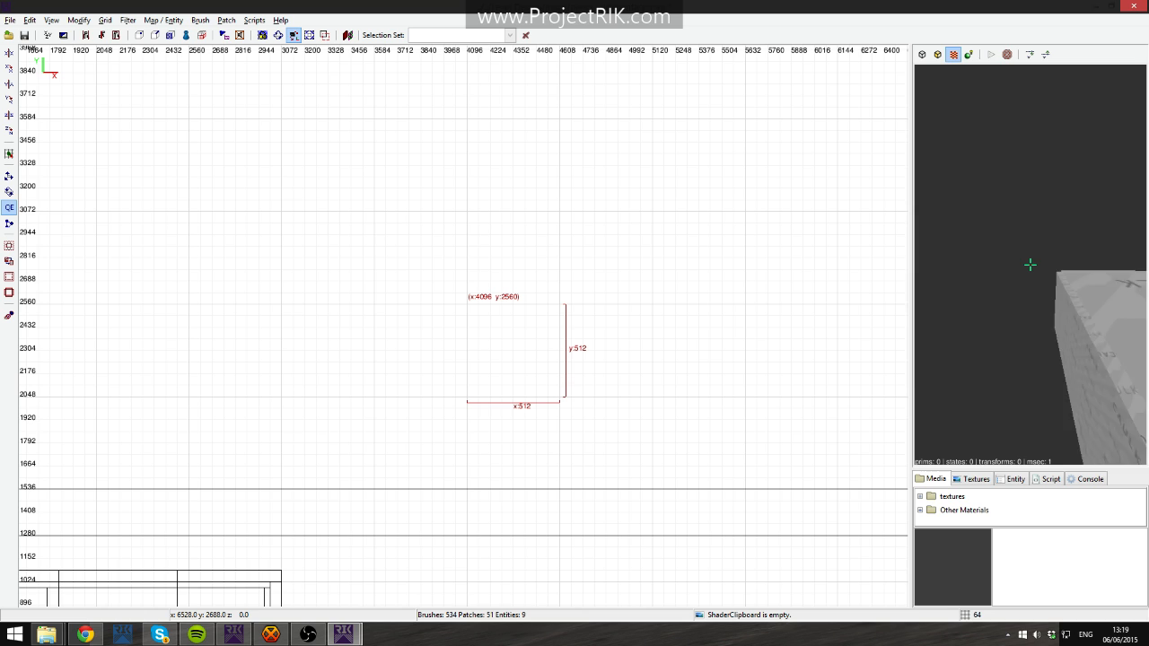
key(Delete)
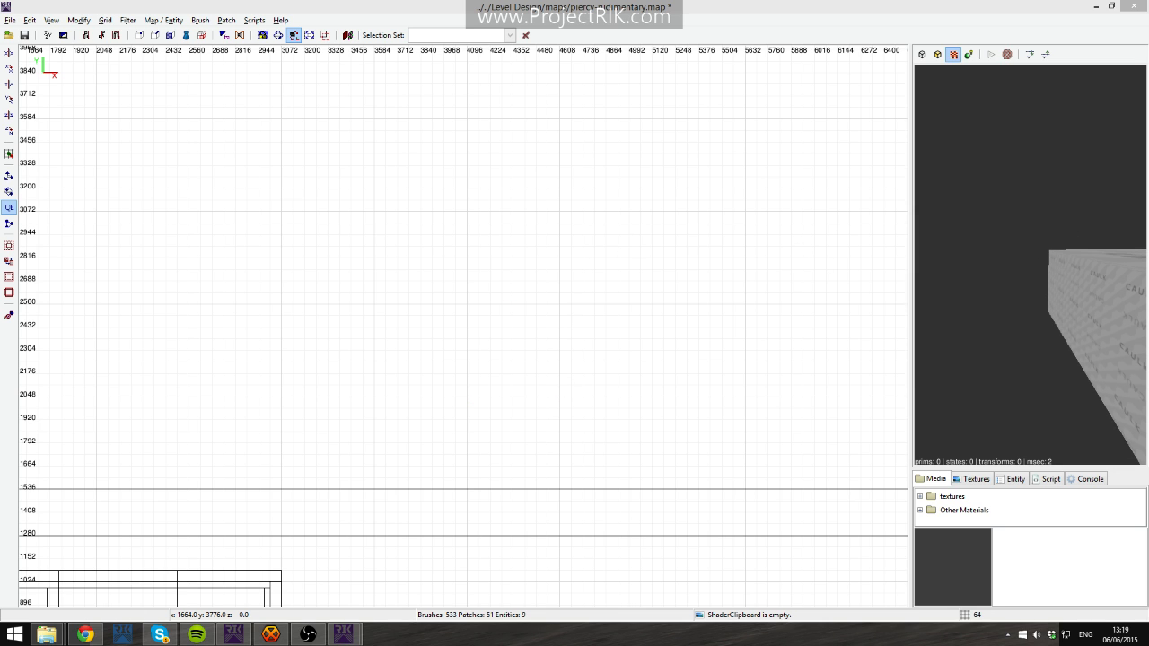
Draw a trial brush about 576 by 448 inside the skybox, north of the track's eastern section, and delete it.
right_click(1026, 261)
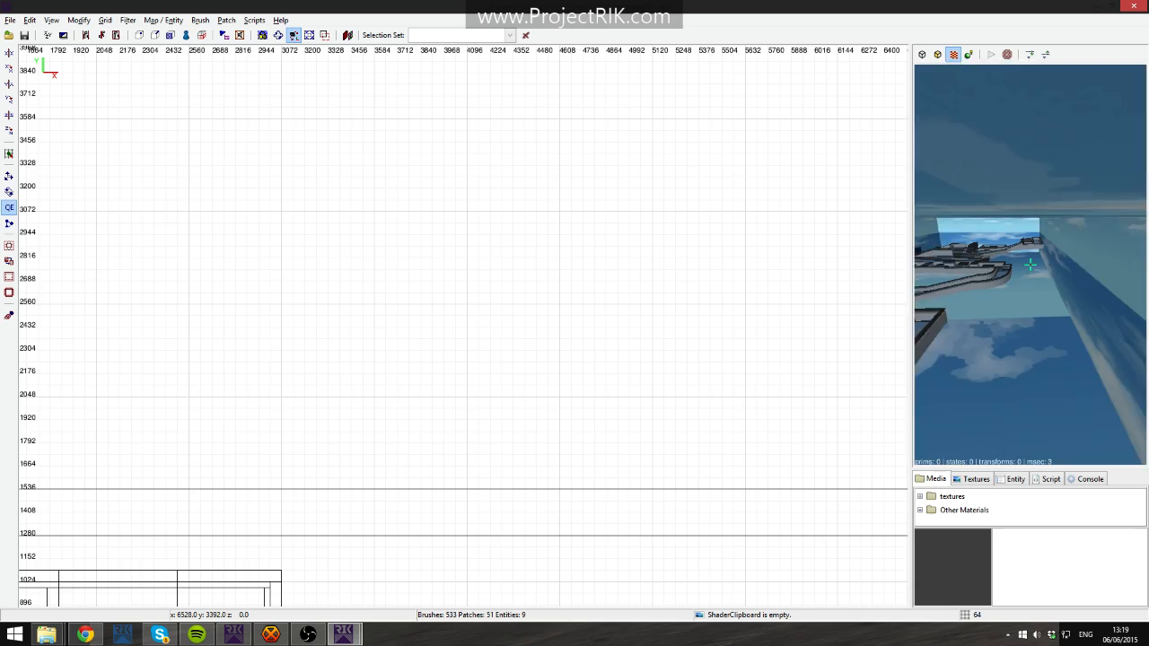
right_click(1030, 264)
scroll(685, 293, down, 8)
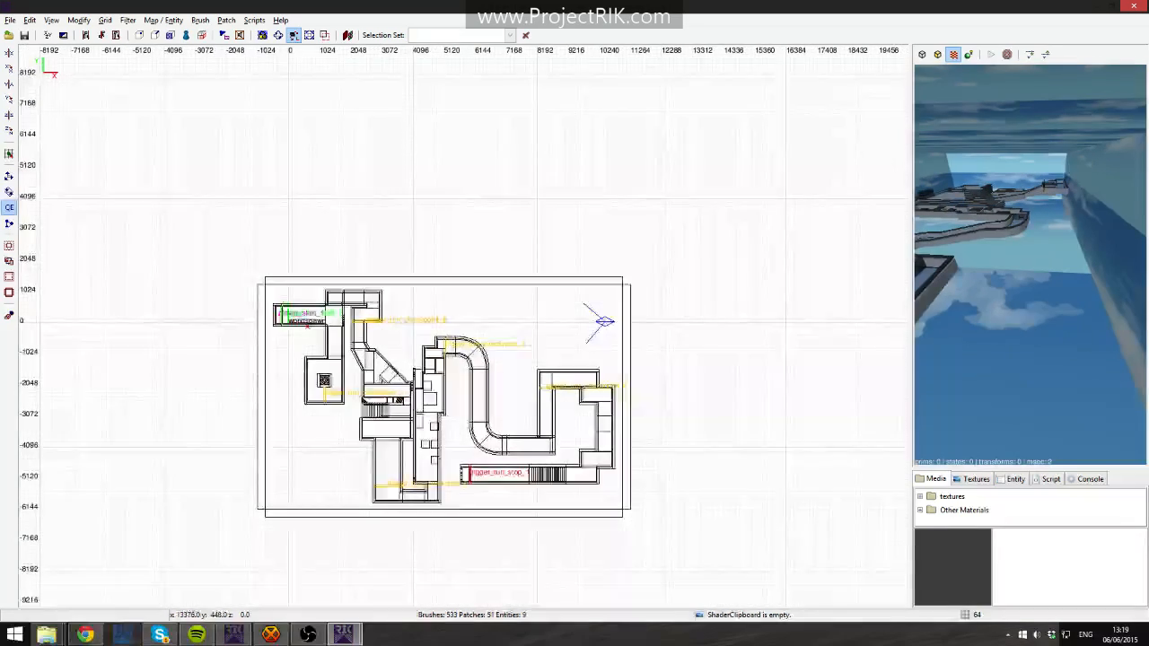
scroll(631, 308, up, 5)
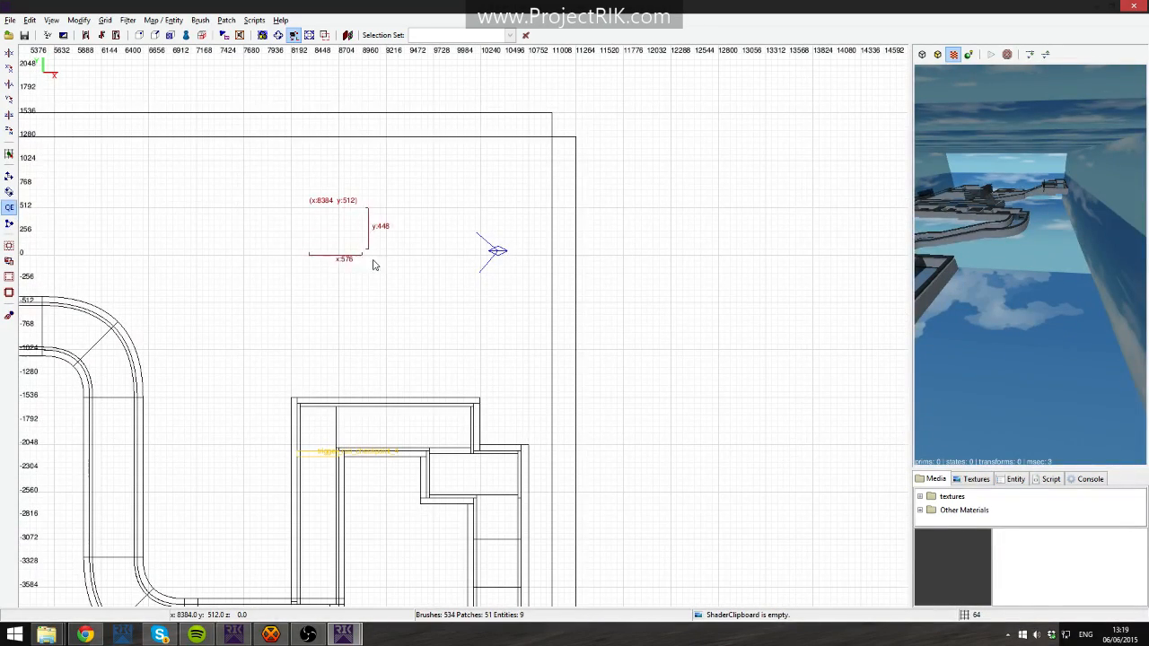
key(BackSpace)
shift+click(380, 431)
key(Escape)
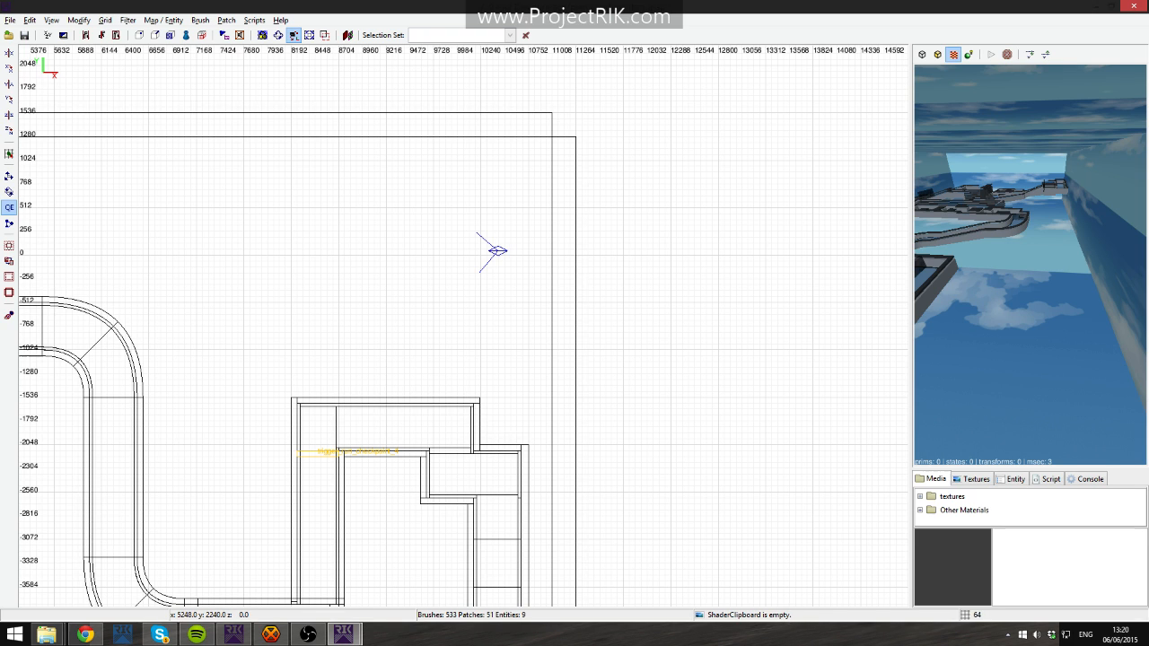
Hide the Skybox layer and close the Layers window.
key(ctrl+l)
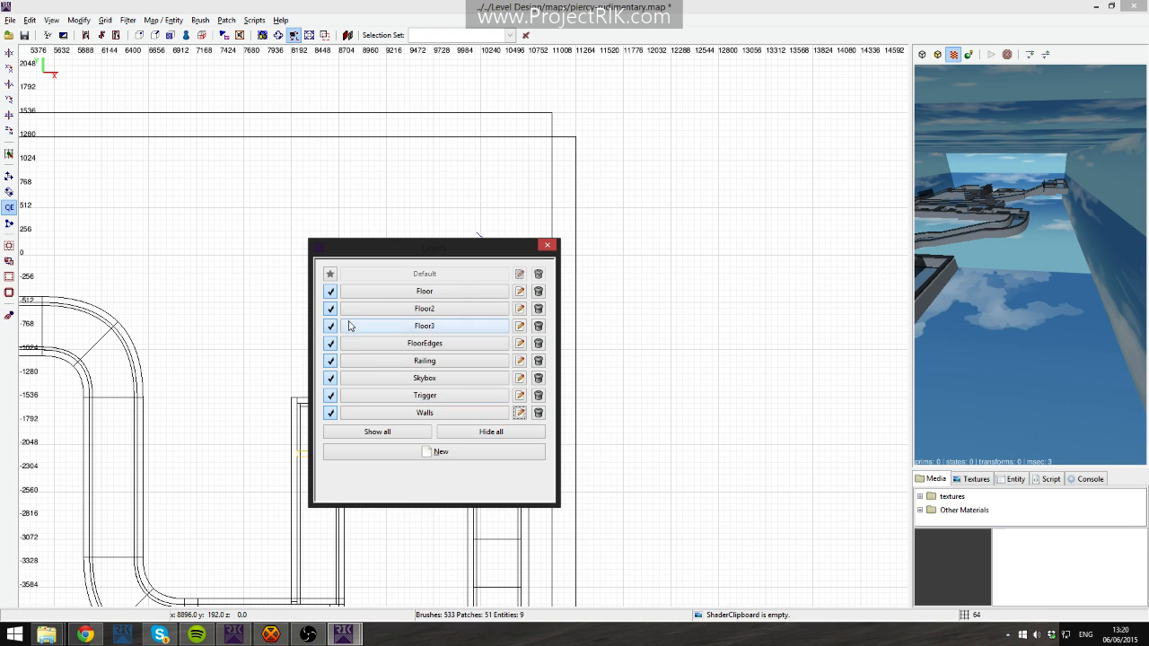
click(331, 378)
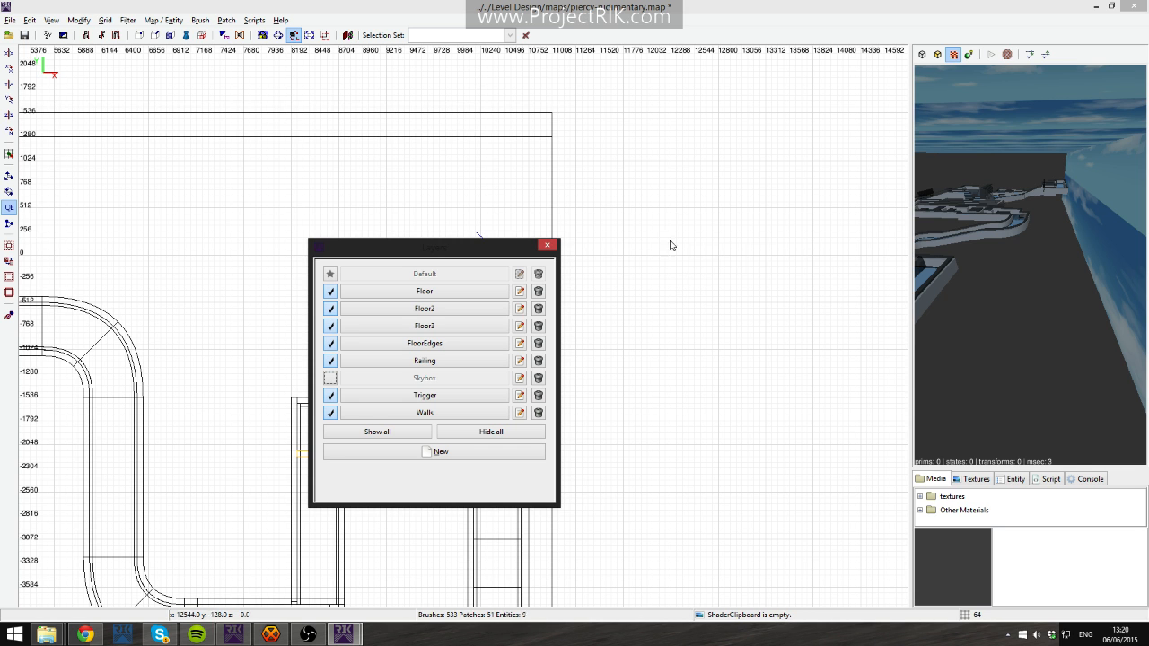
right_drag(362, 221, 373, 181)
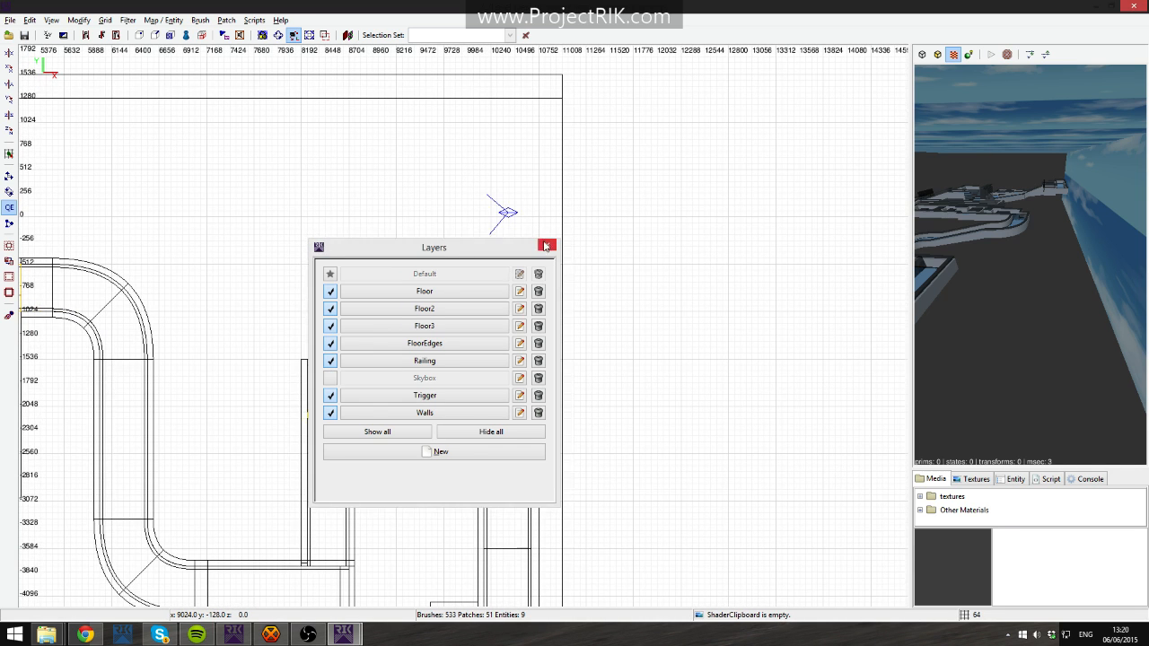
click(544, 244)
Select the remaining sky ceiling and side wall brushes in the 3D view and hide them.
shift+click(1080, 127)
shift+click(1116, 189)
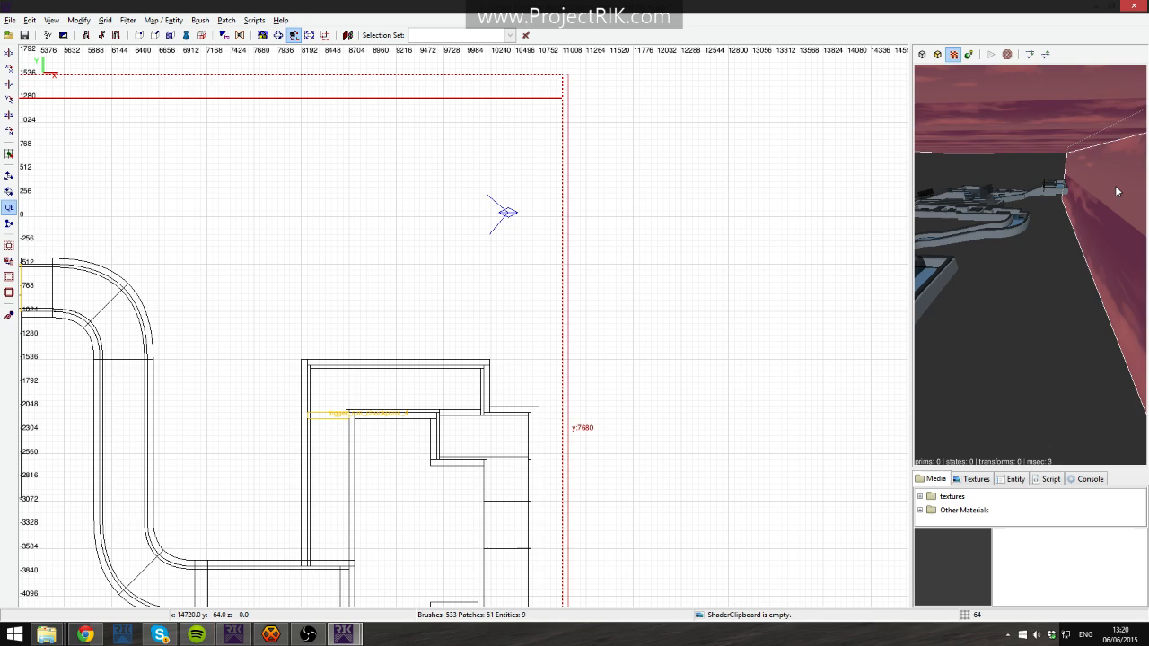
key(h)
Draw a trial brush about 1024 by 832 in the top view north of the track and discard it.
shift+click(416, 388)
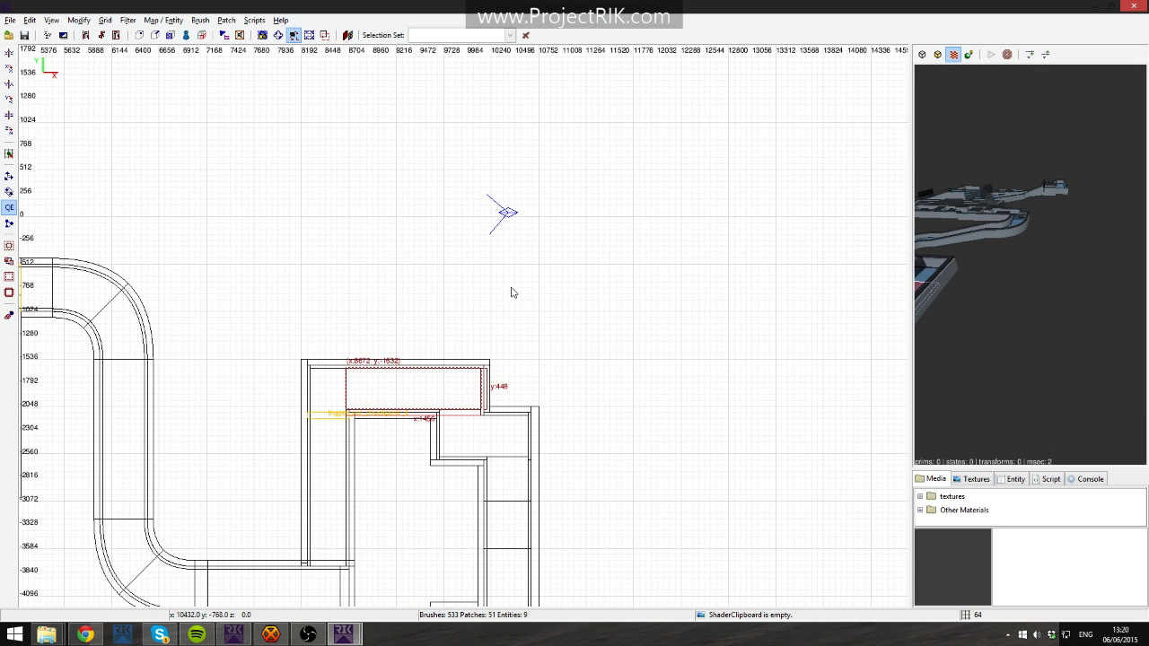
key(Escape)
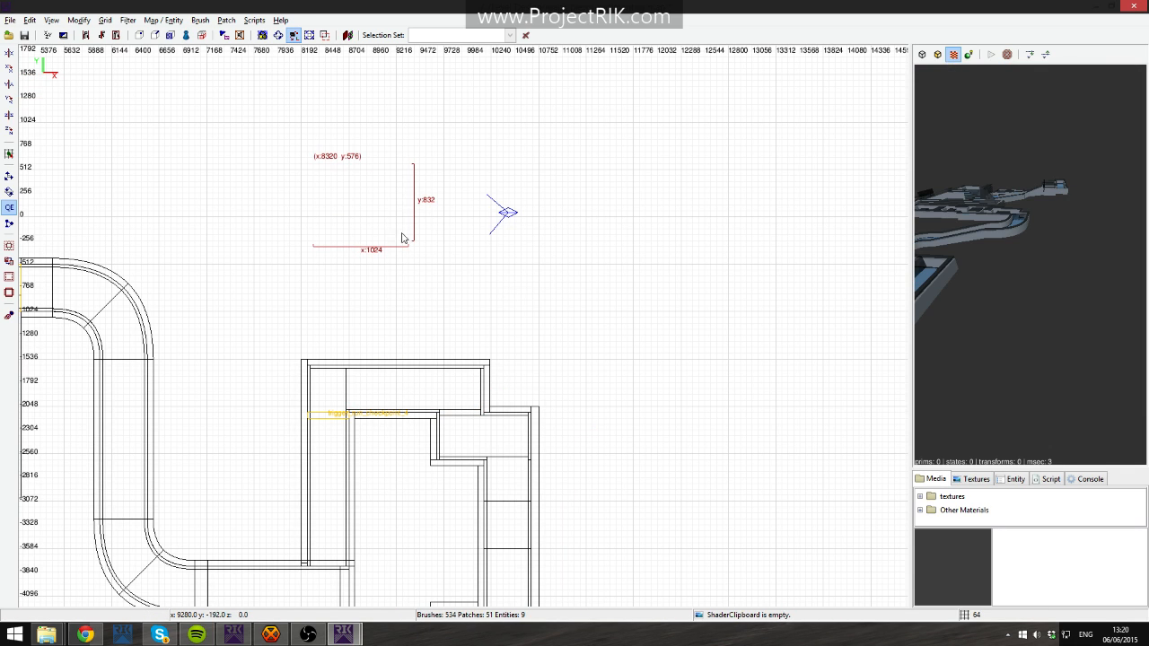
right_drag(263, 261, 329, 277)
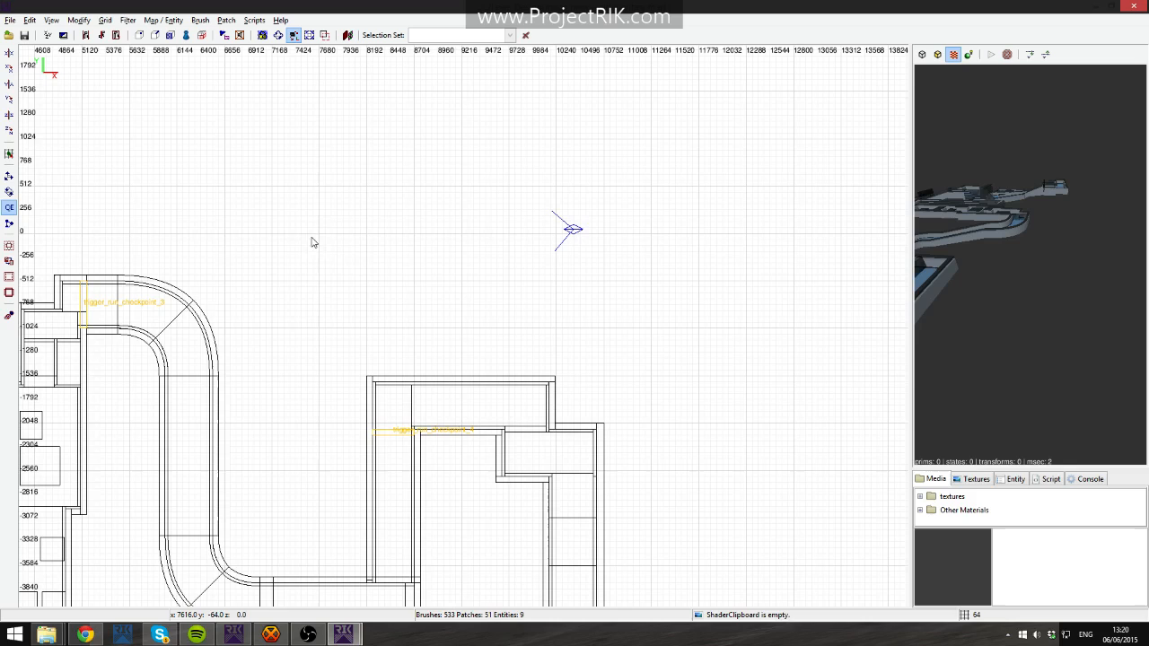
Switch to the XZ front view, draw a brush about 512 by 448 above the track and delete it.
key(ctrl+Tab)
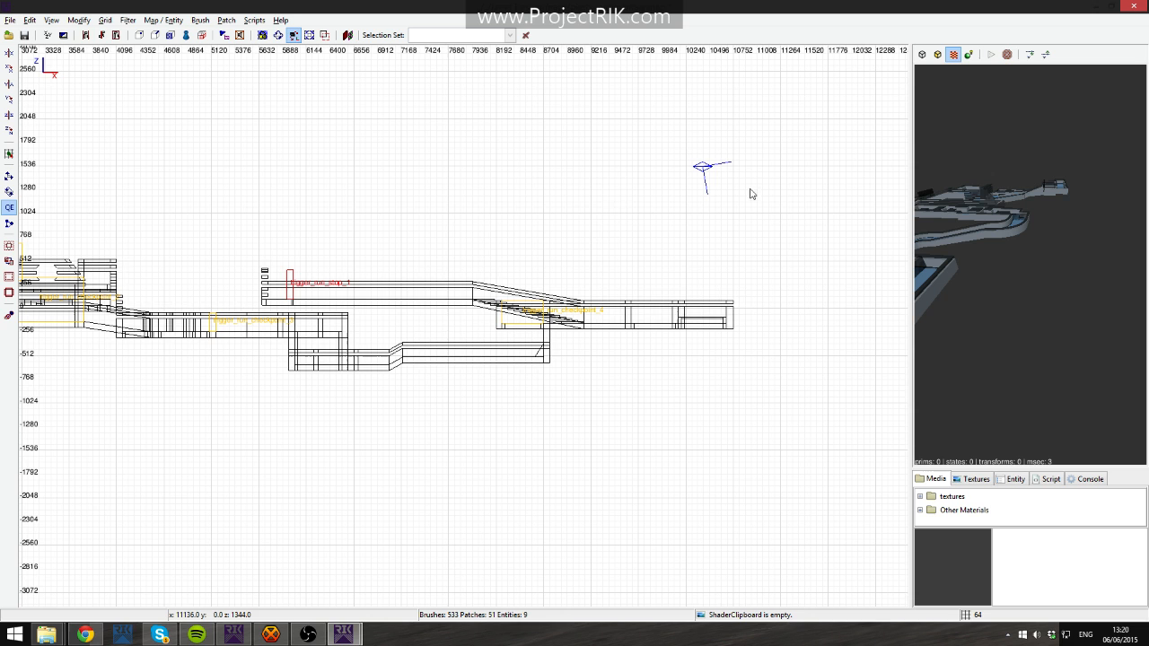
scroll(622, 232, up, 3)
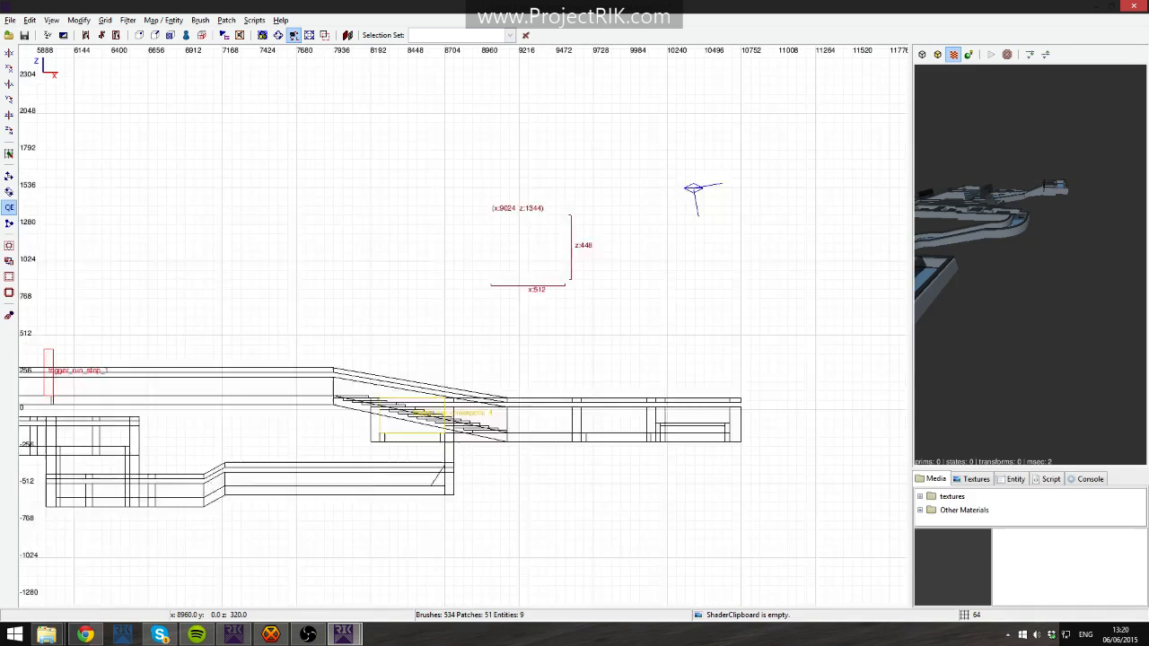
key(BackSpace)
drag(457, 267, 518, 337)
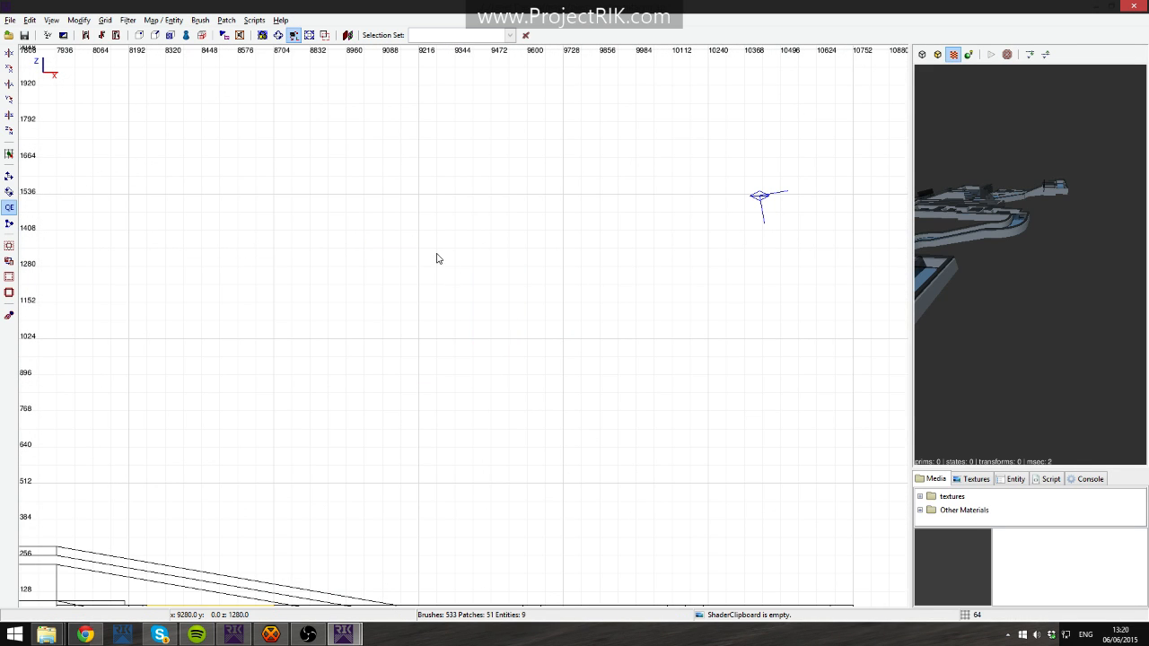
Fly down to the eastern section of the track in 3D and select the long inner railing brush.
right_click(1014, 279)
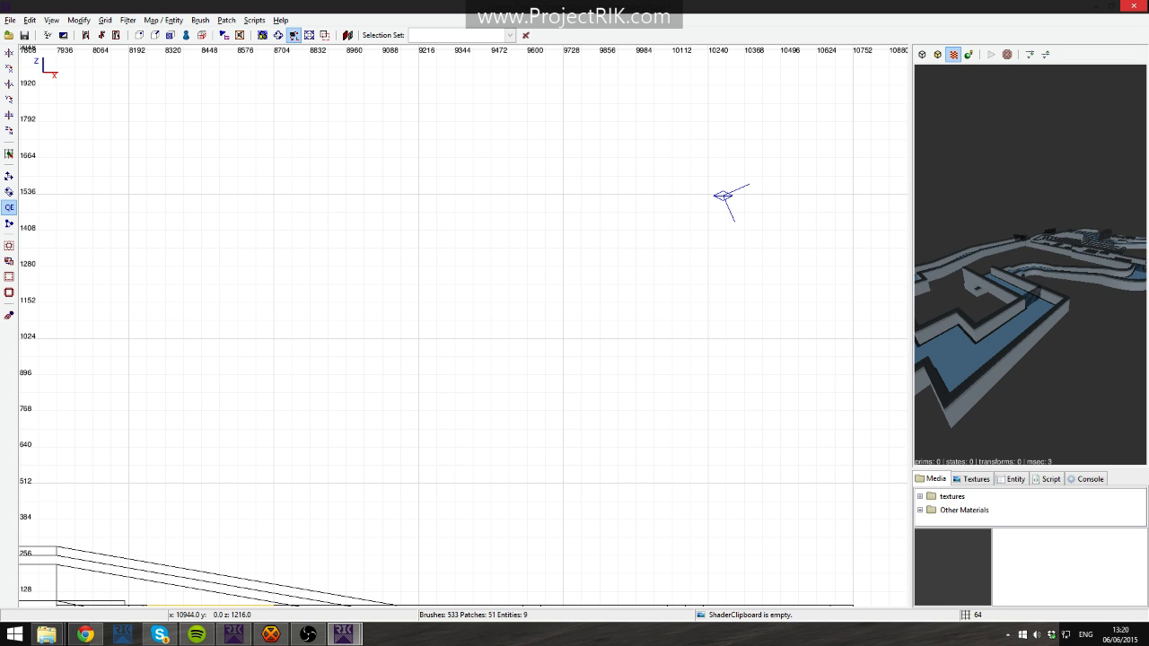
right_click(1054, 196)
key(Up)
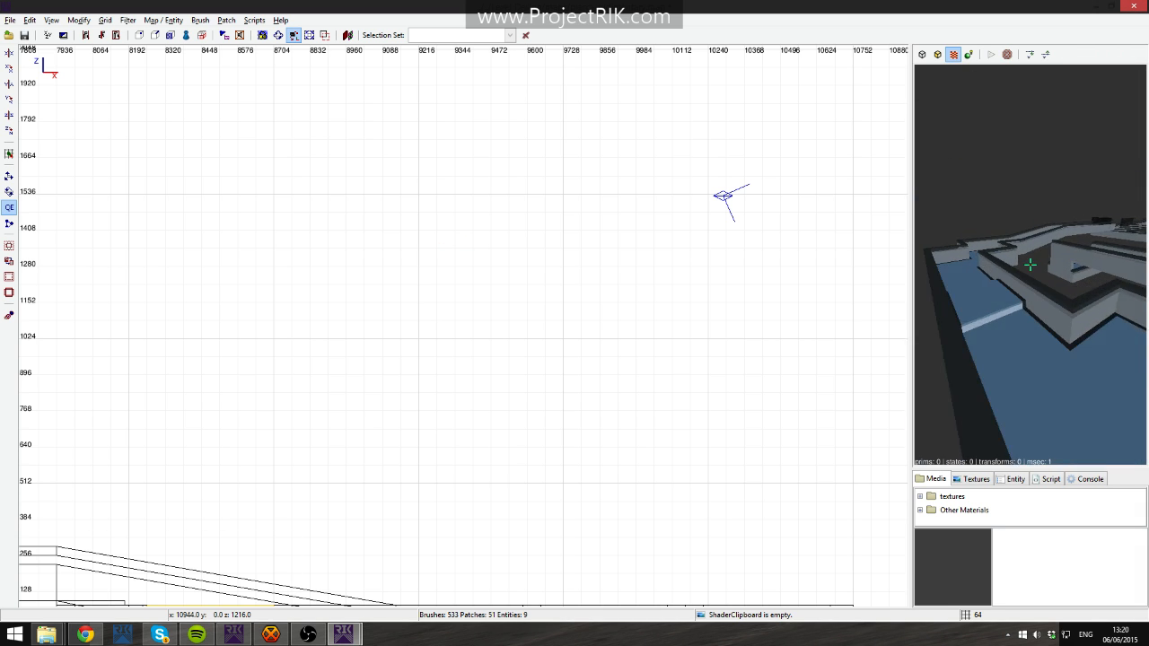
shift+click(1030, 265)
right_click(1030, 264)
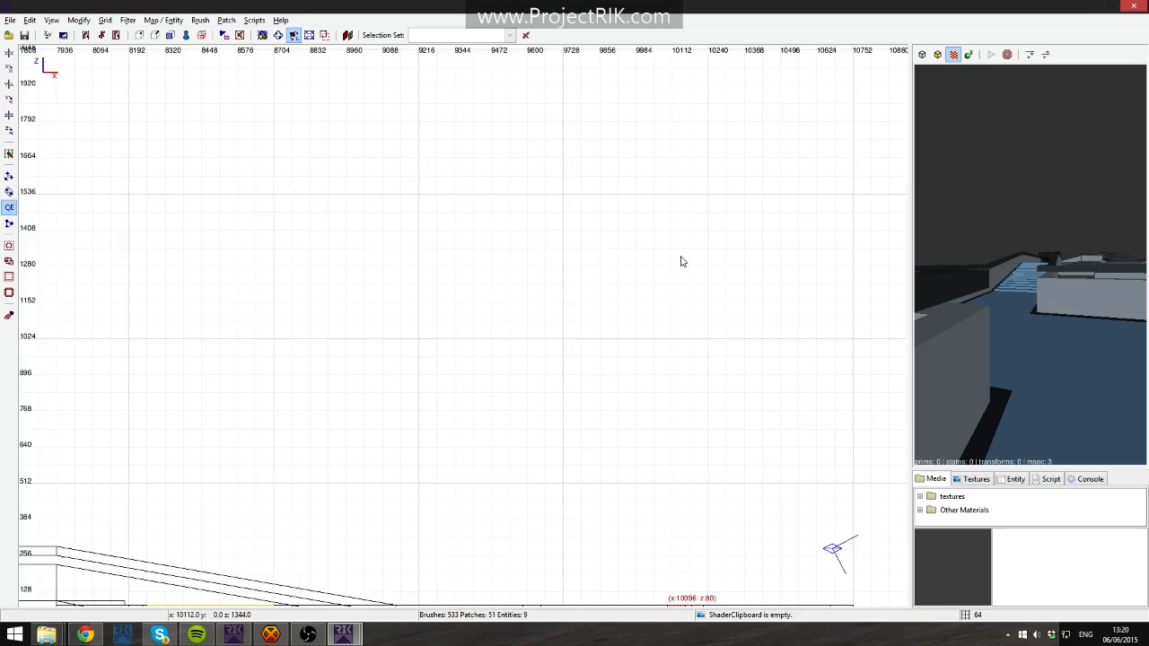
Locate the selected inner railing in the YZ side view and the XY top view.
scroll(691, 252, down, 6)
key(ctrl+Tab)
scroll(554, 356, up, 8)
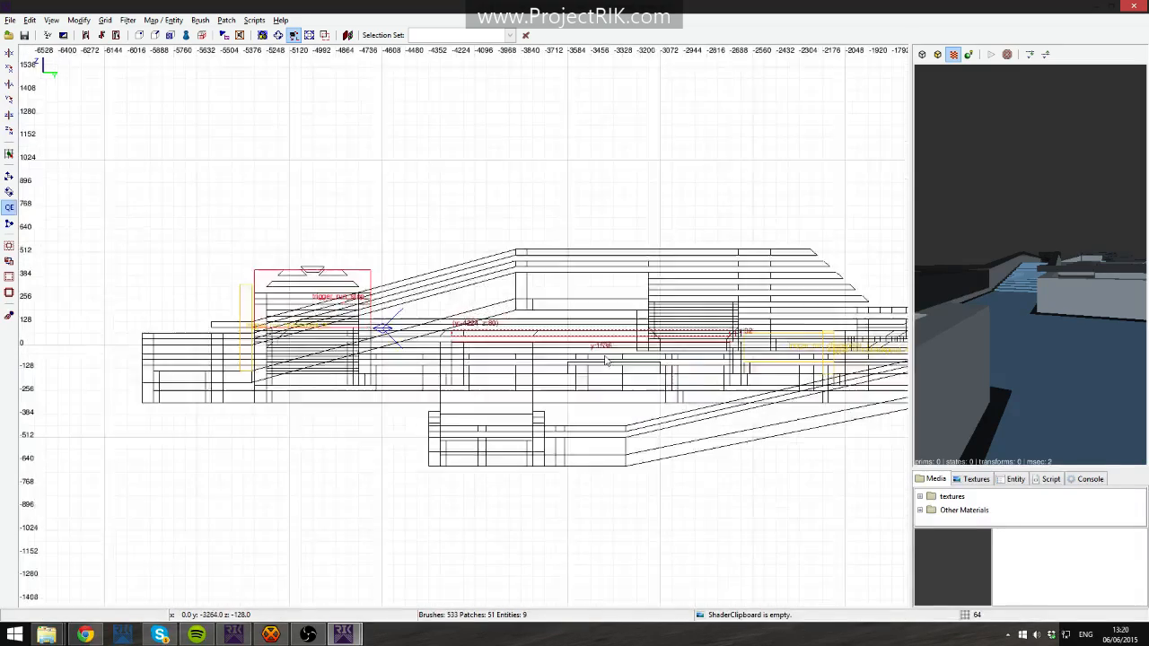
scroll(554, 356, down, 4)
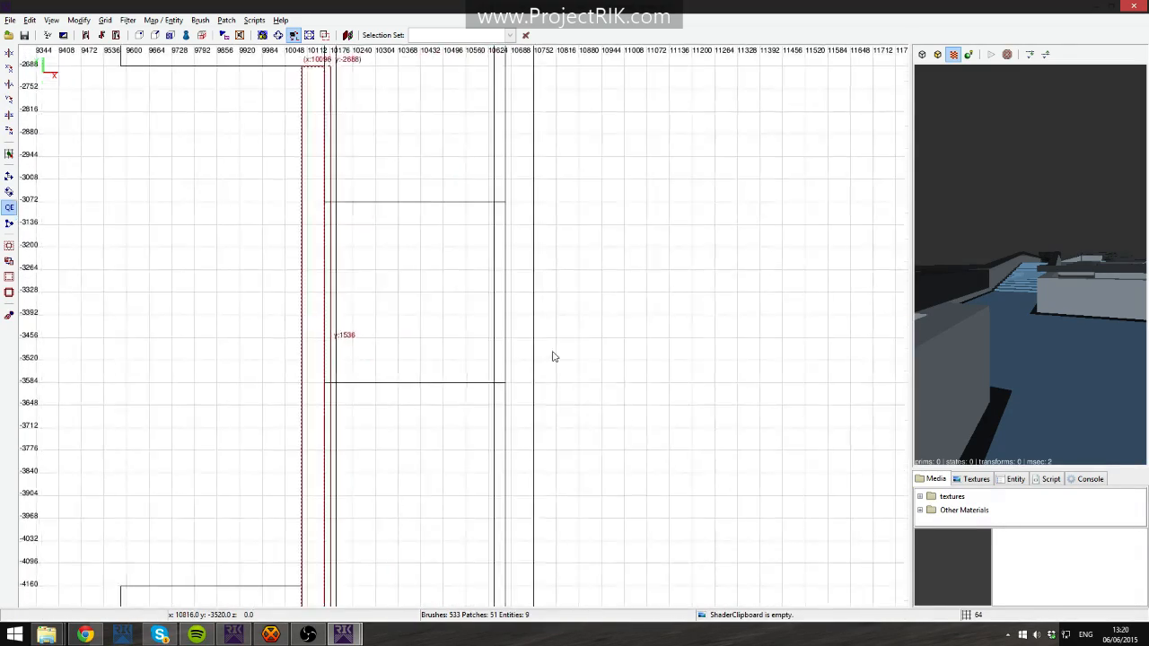
Deselect the railing and select the dark floor-edge strips under the inner walls one at a time in 3D.
right_click(1086, 302)
key(Escape)
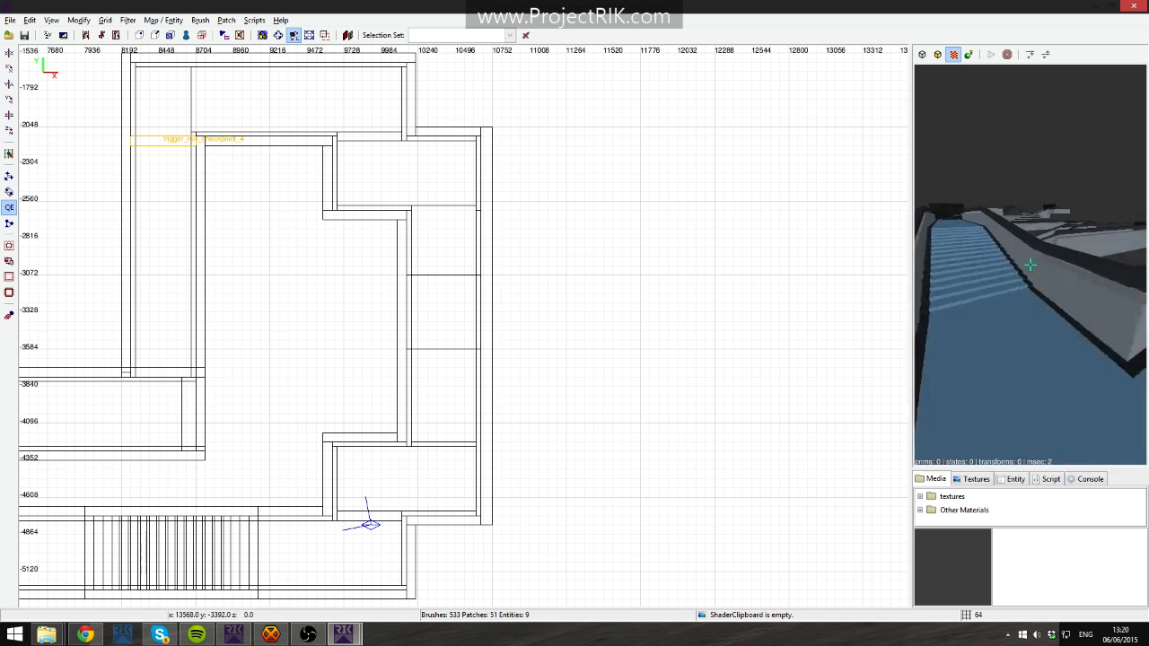
shift+click(1031, 265)
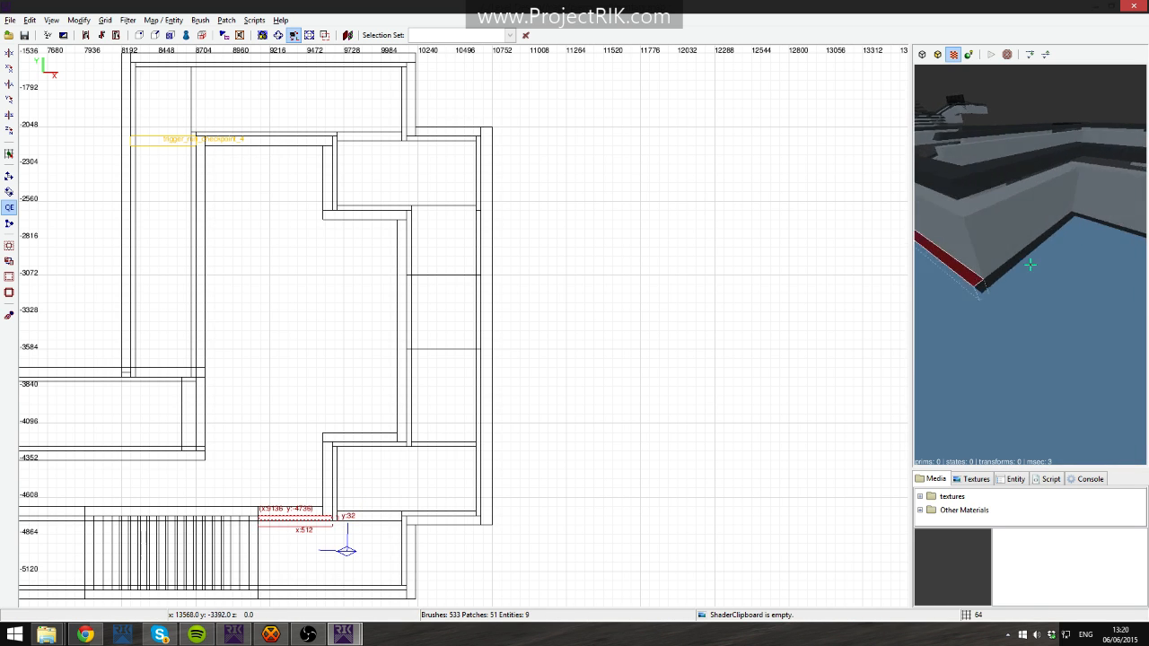
key(Escape)
shift+click(1031, 265)
key(Escape)
shift+click(1030, 265)
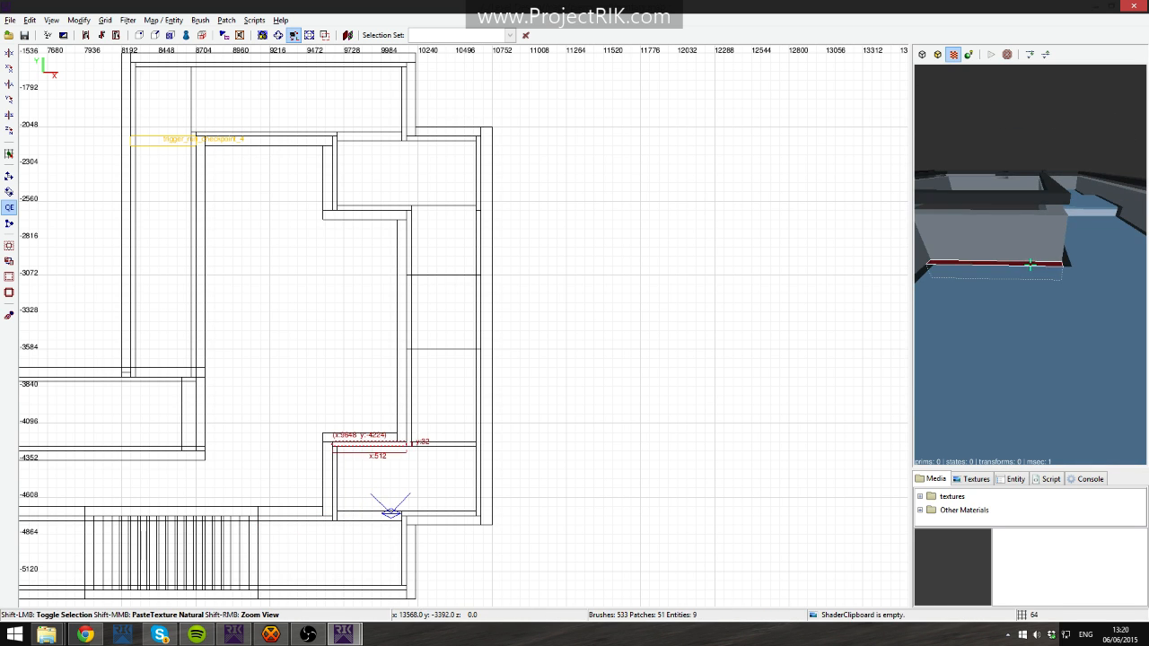
Deselect the floor-edge strip and select the raised block and the long corridor floor one at a time in 3D, clearing each selection.
key(Escape)
shift+click(1031, 265)
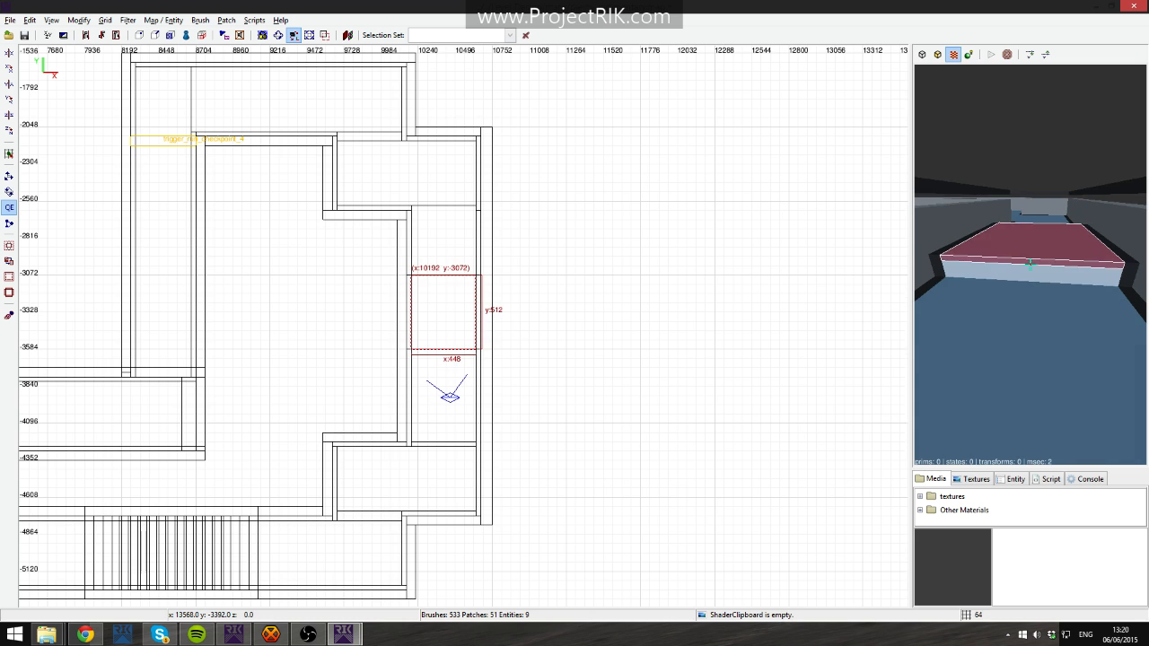
key(Escape)
shift+click(1030, 265)
key(Escape)
shift+click(1030, 265)
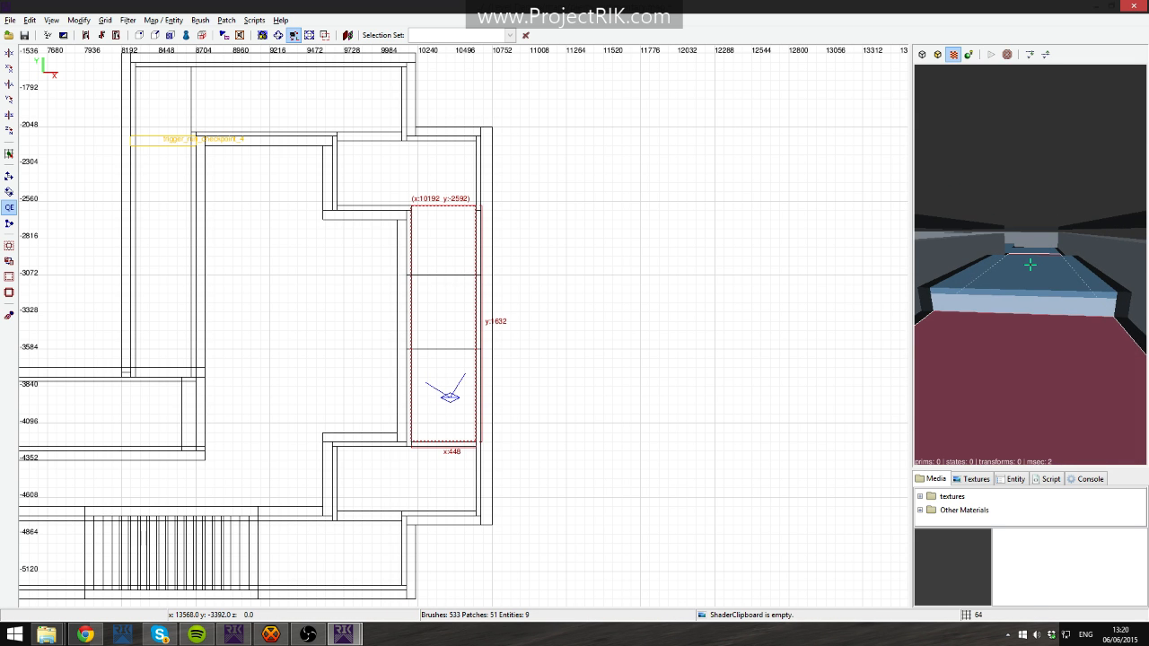
key(Escape)
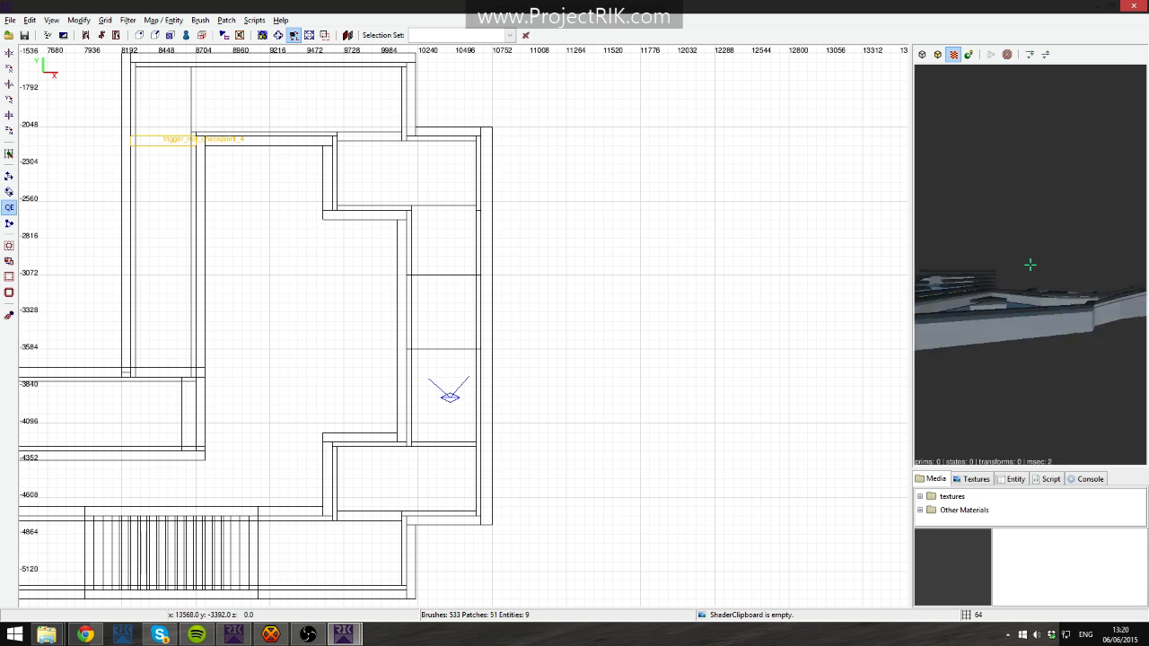
Select and deselect the square floor panel beside the dark triangular block and the brushes around that block's opening in 3D.
shift+click(1030, 265)
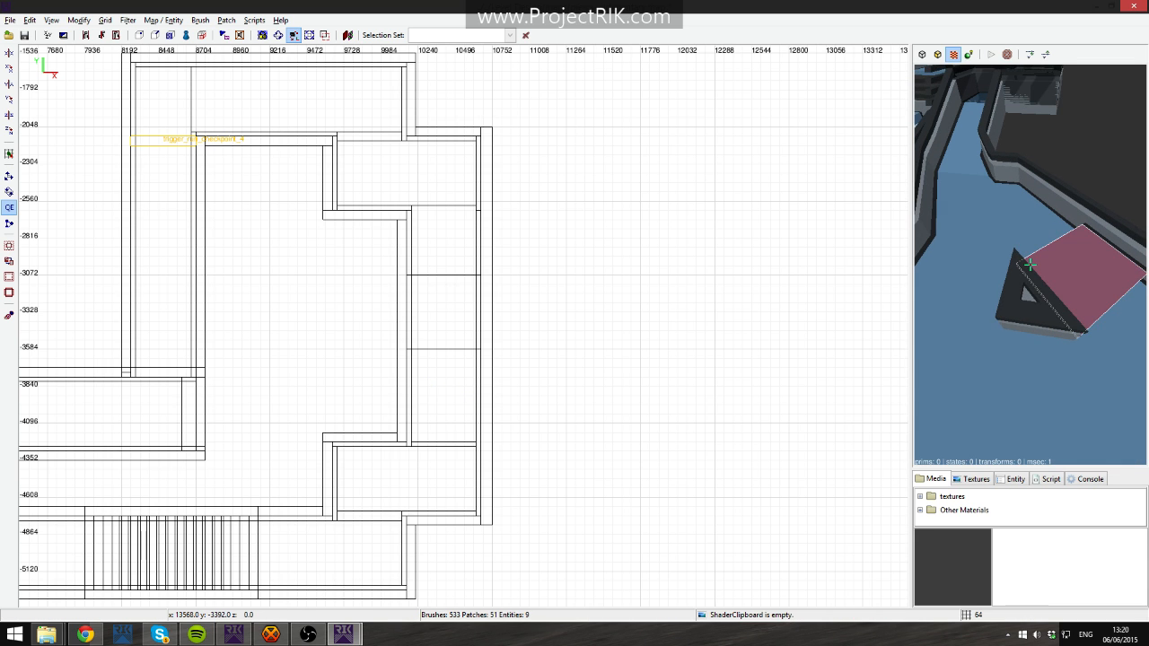
key(Escape)
right_click(1031, 264)
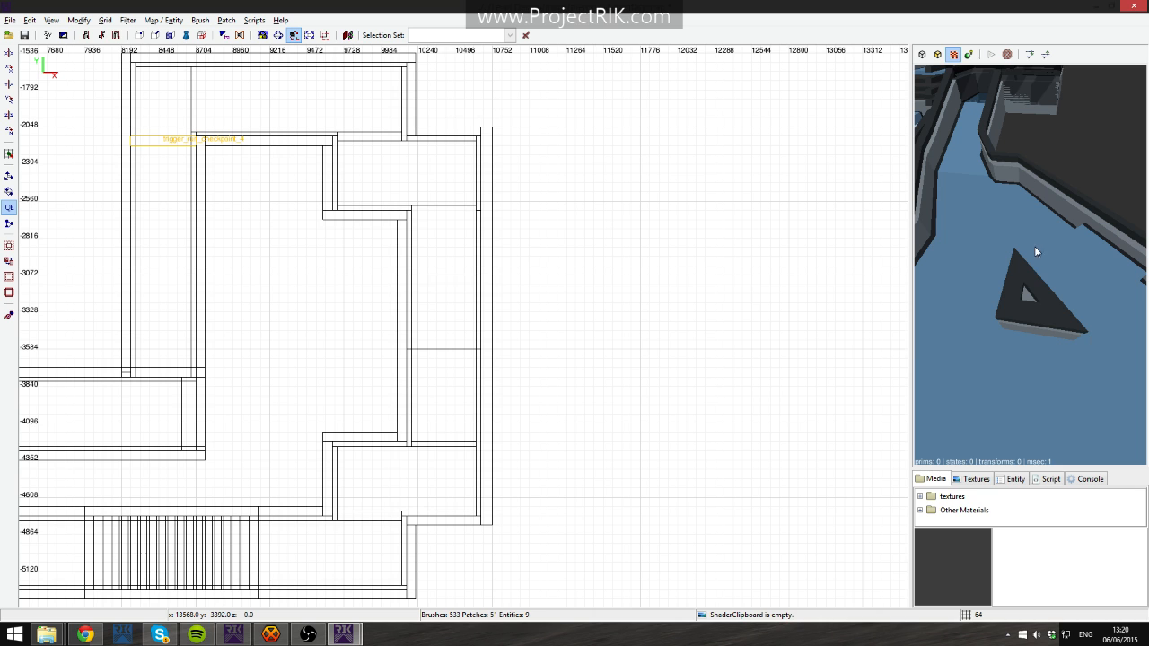
shift+click(1000, 291)
key(Escape)
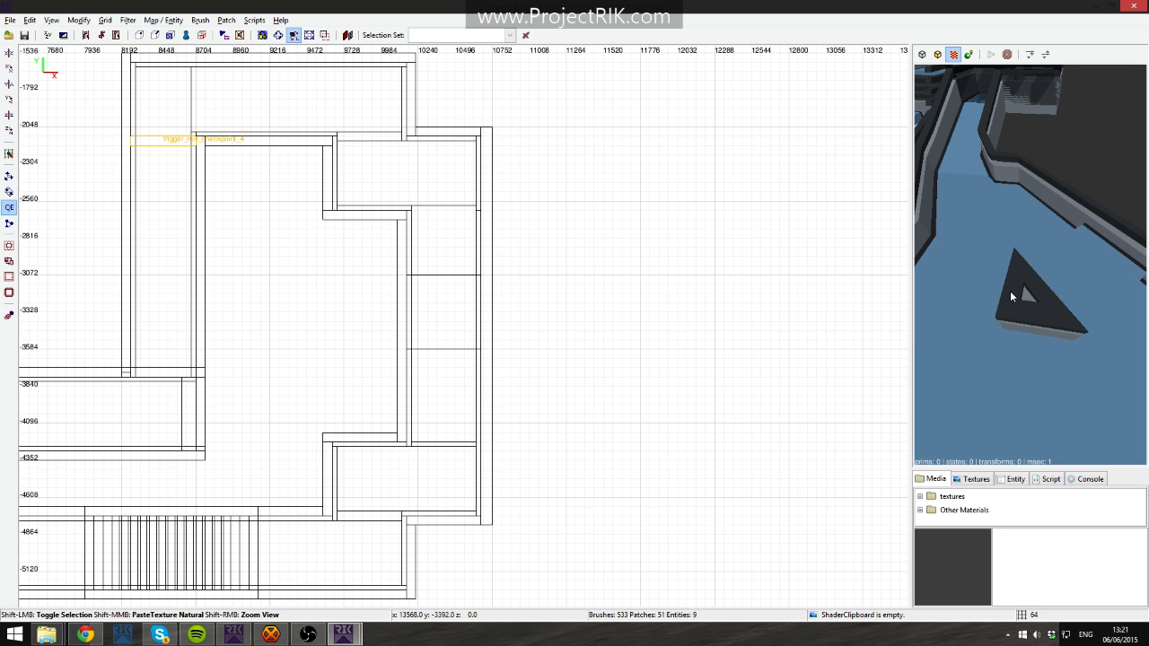
shift+click(1010, 292)
shift+click(1037, 314)
shift+click(1049, 311)
key(Escape)
Examine the square patterned grate and the outer track walls in 3D and the whole eastern track in the top view.
right_click(1058, 295)
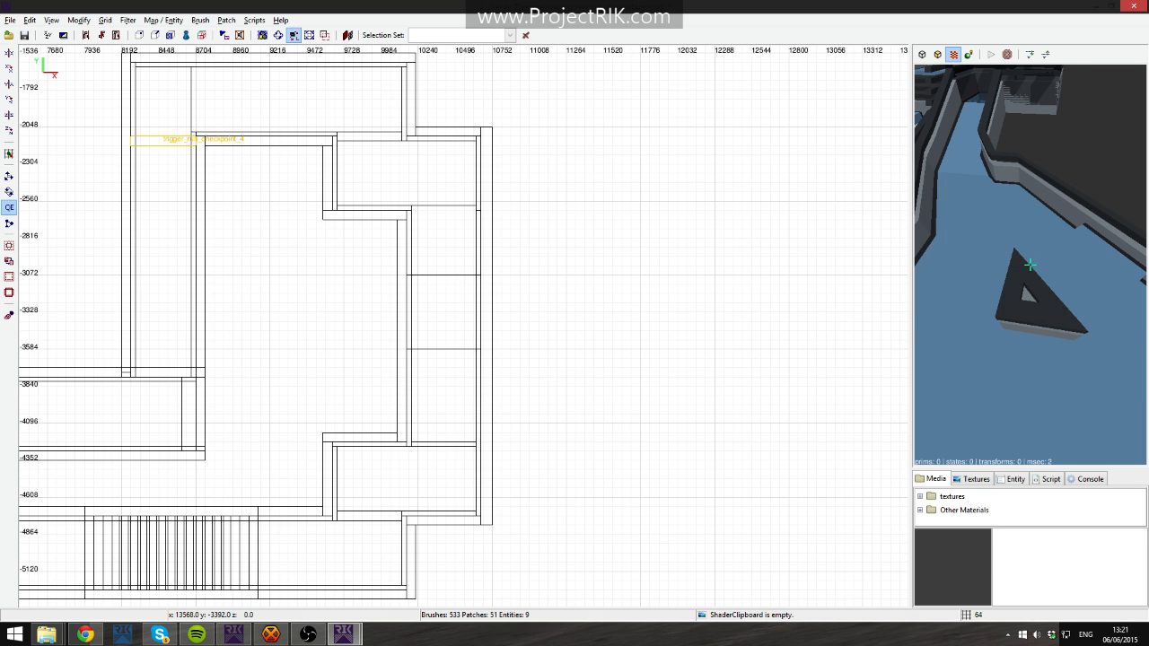
key(Up)
key(Down)
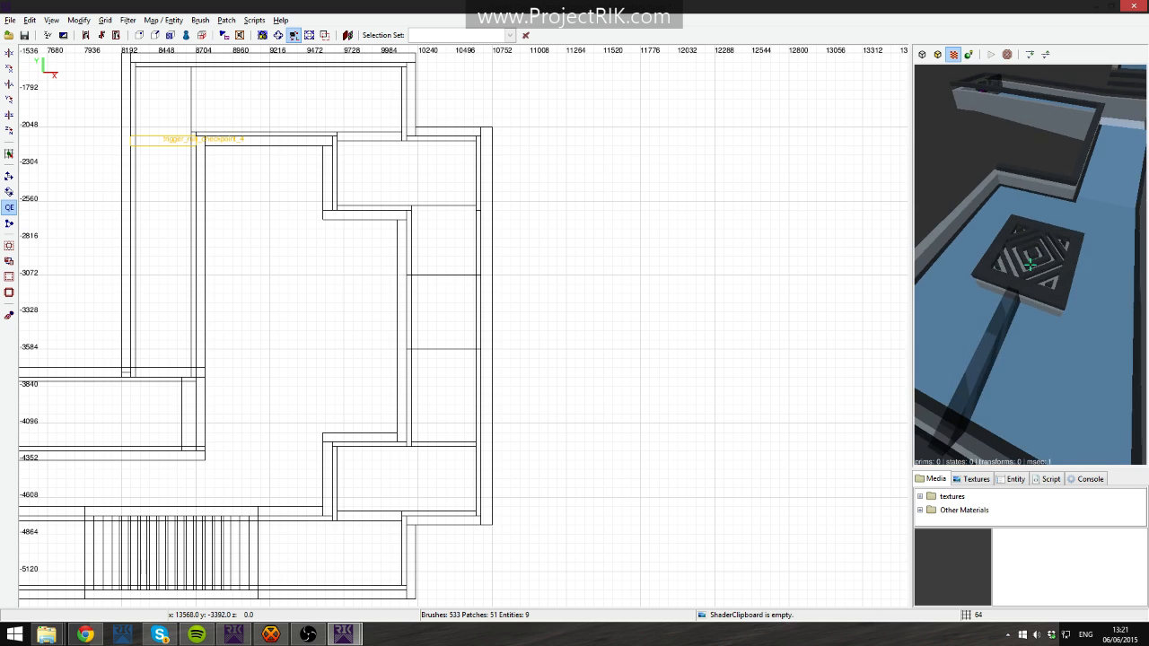
key(Up)
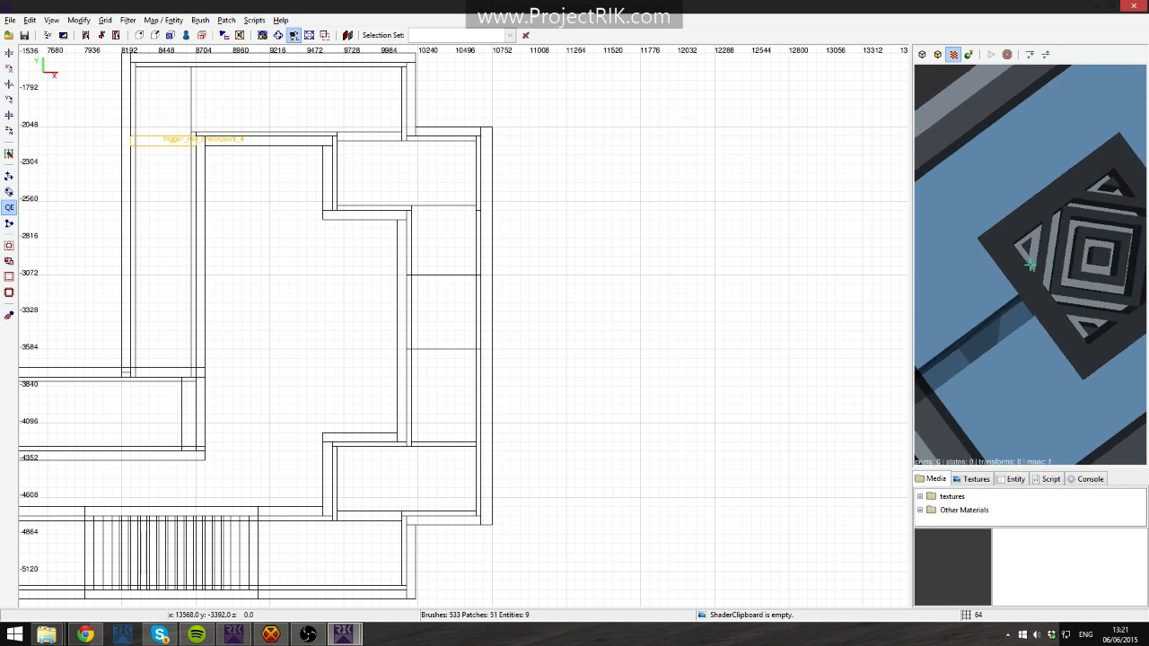
right_click(996, 339)
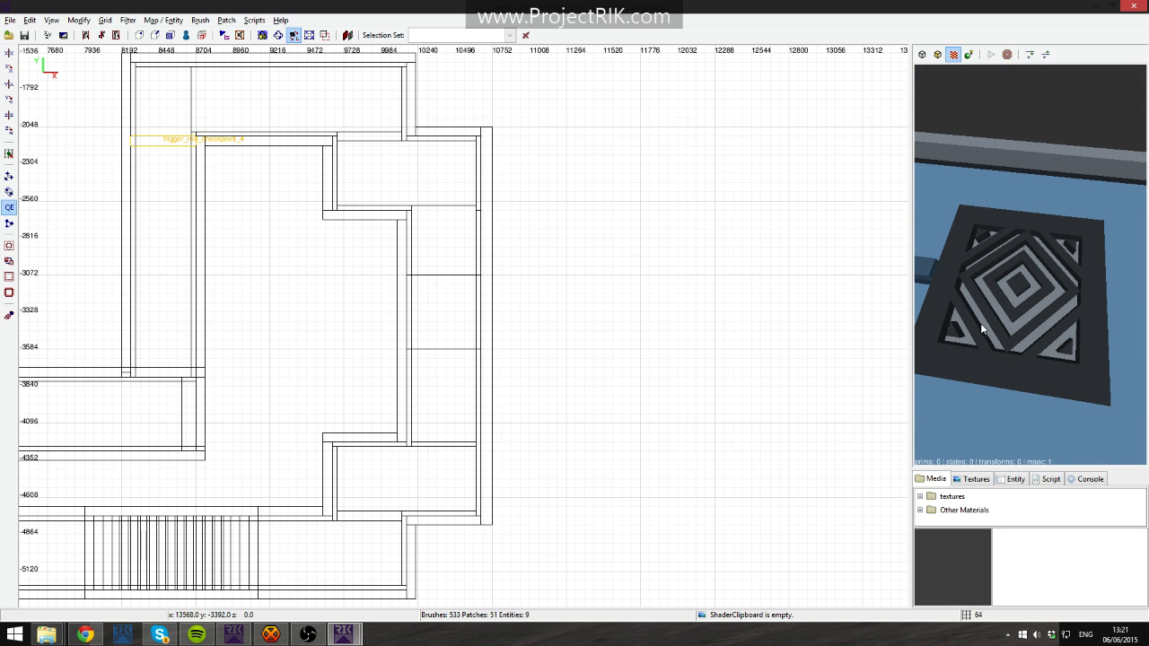
right_click(1081, 289)
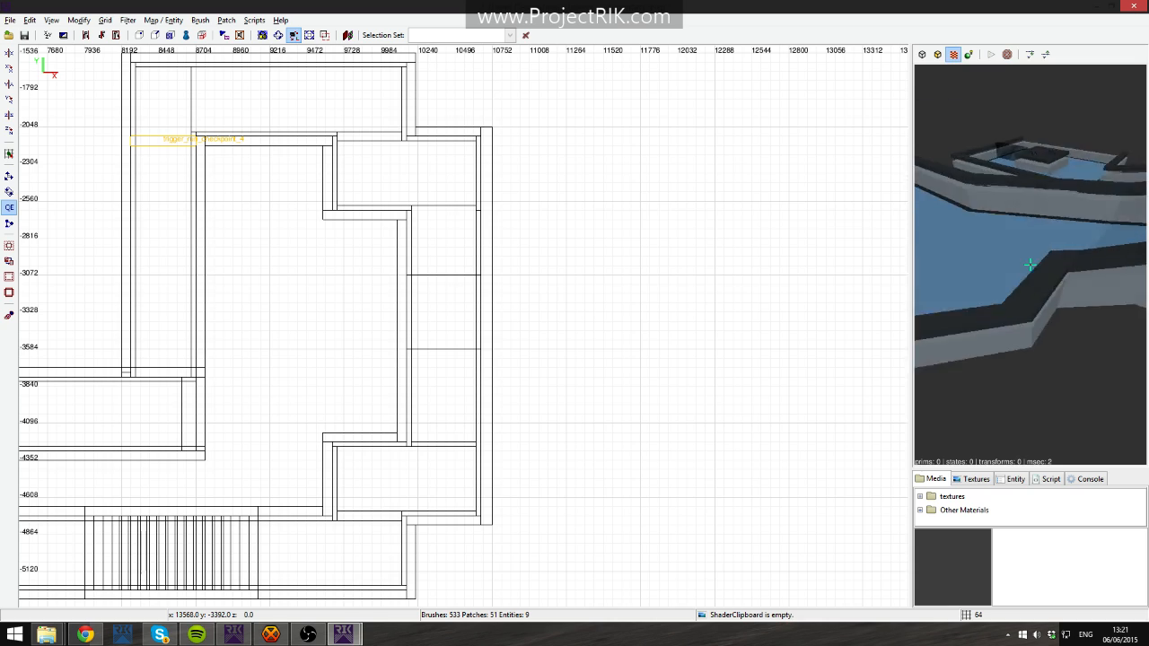
right_click(1031, 274)
scroll(605, 251, down, 4)
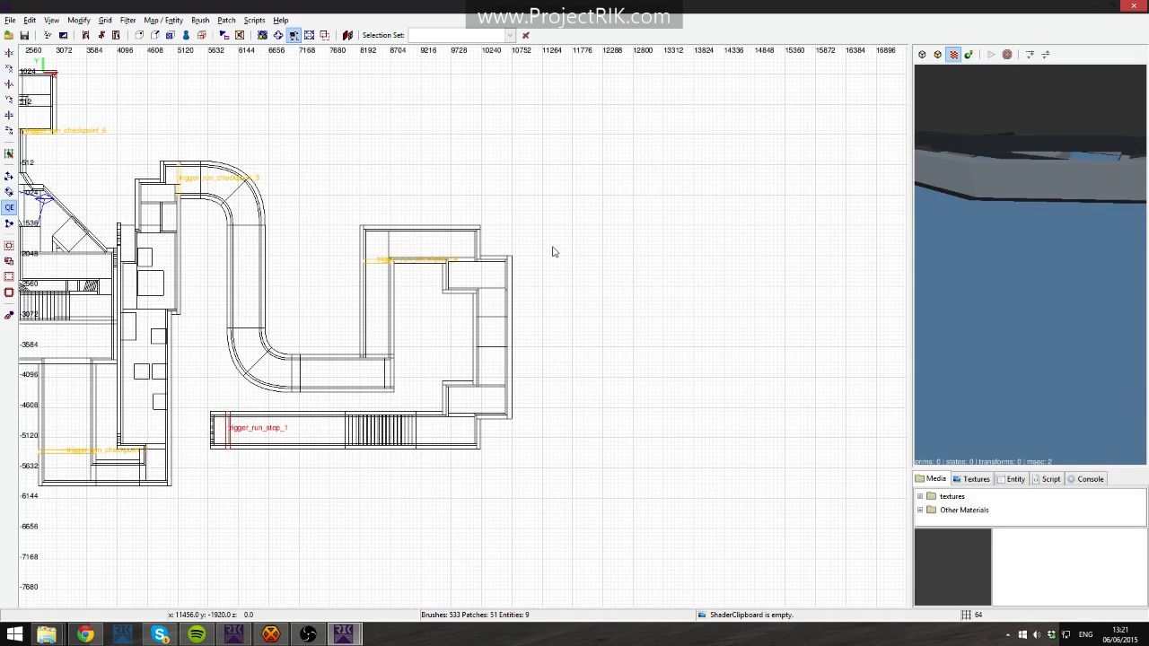
Close the piercy-rudimentary map without saving the changes.
click(1133, 5)
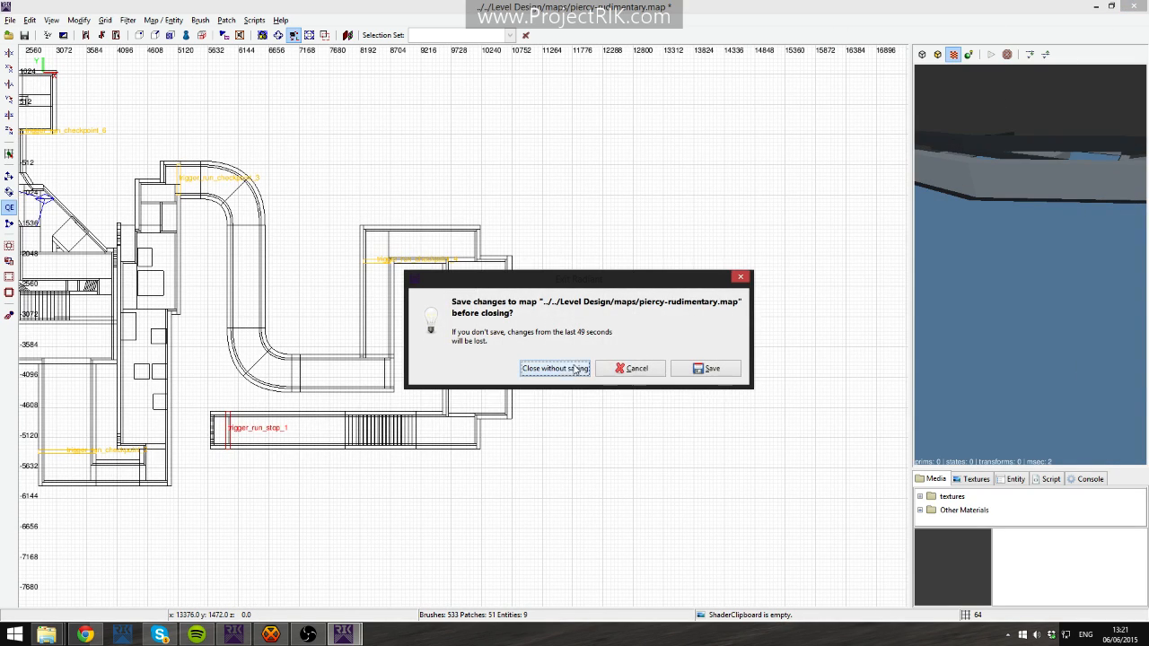
click(556, 368)
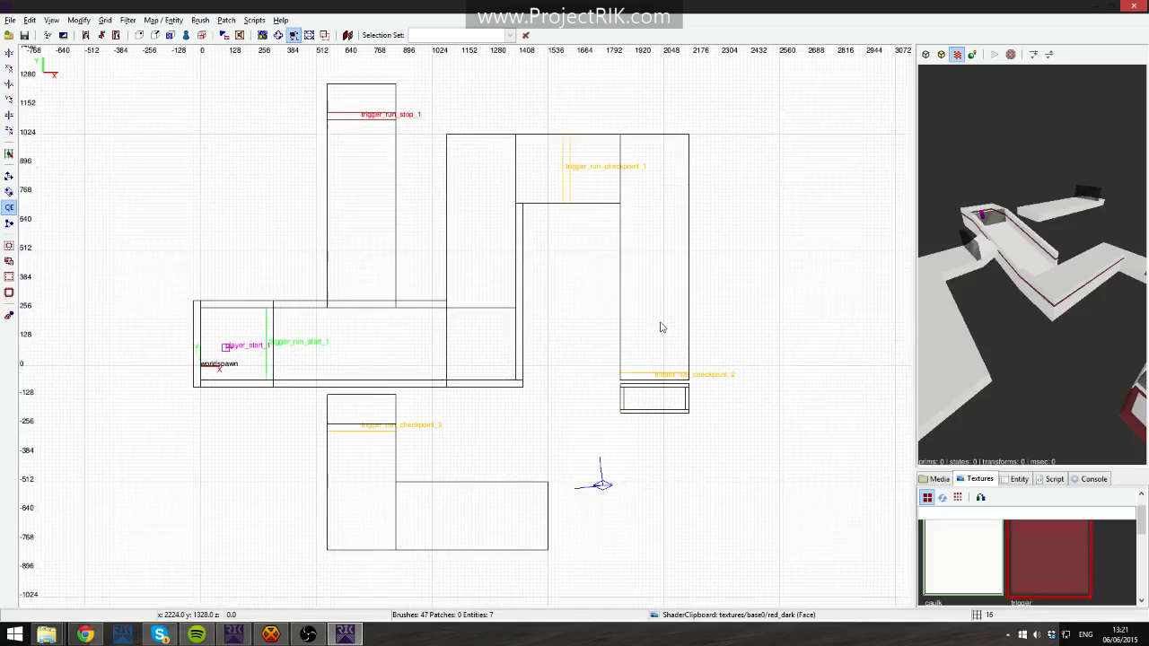
Draw a brush below the trigger_run_checkpoint_2 section and slant its far edge to the lower platform, about 624 by 432 overall.
right_drag(662, 328, 645, 189)
scroll(644, 359, up, 3)
right_drag(645, 374, 392, 371)
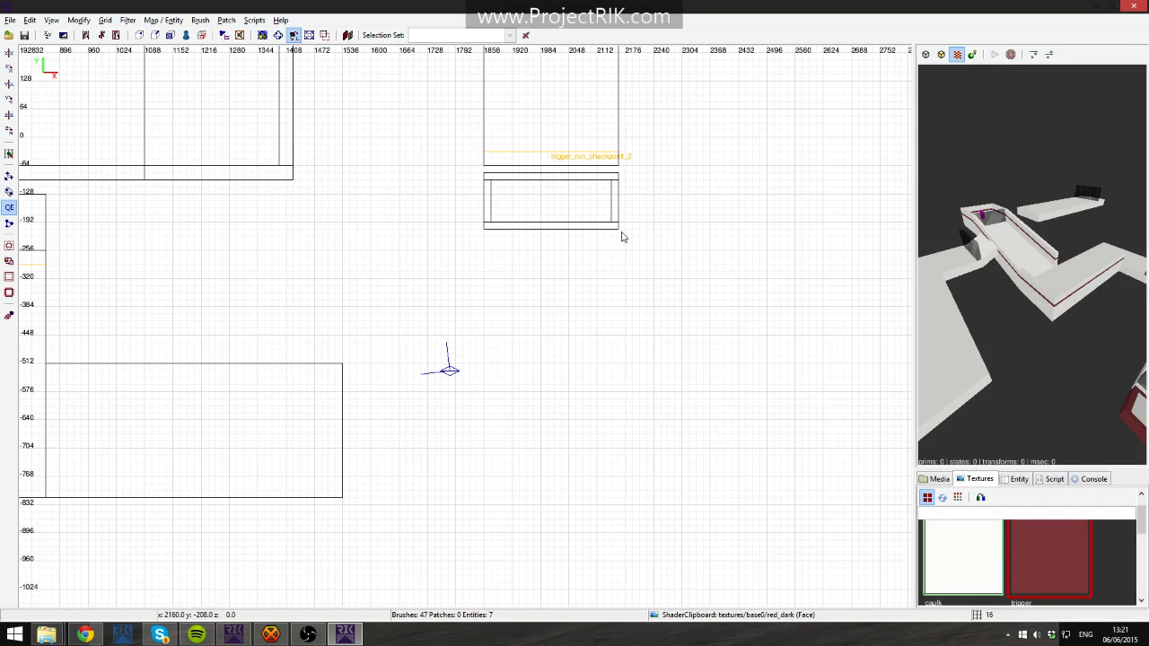
mouse_move(616, 235)
mouse_down()
mouse_move(485, 267)
mouse_move(726, 295)
mouse_up()
mouse_move(618, 255)
mouse_down()
mouse_move(466, 409)
mouse_move(479, 430)
mouse_up()
right_click(1032, 264)
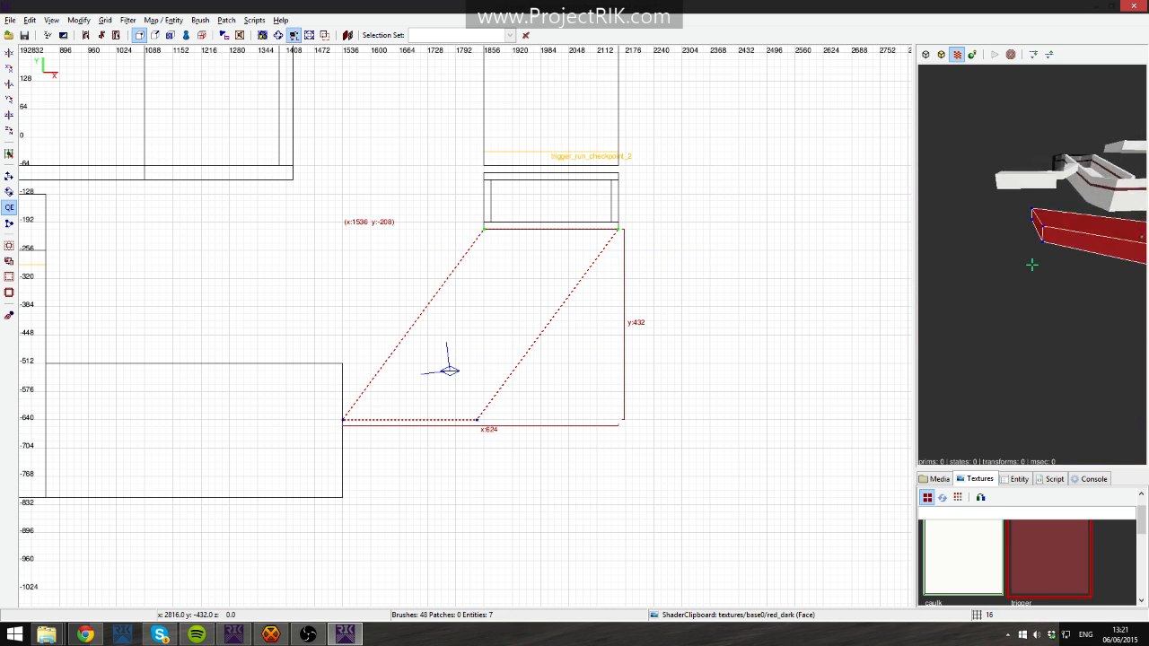
key(Down)
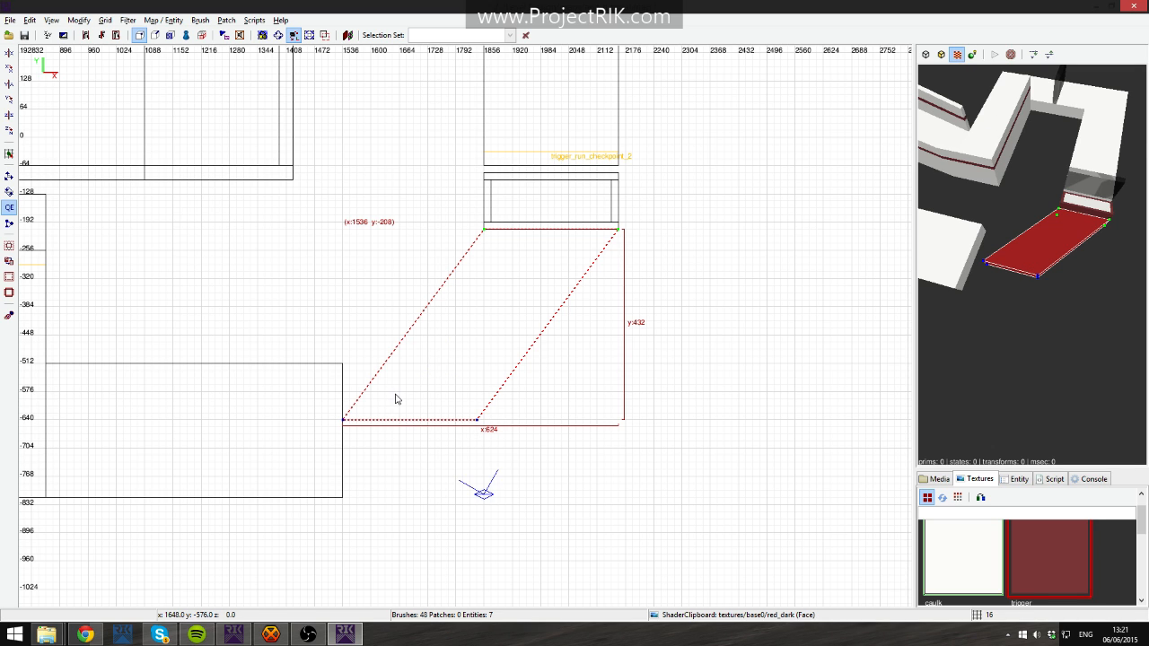
Move the slanted brush's far corners onto the lower platform's end corners, about 624 by 608 overall, and delete the brush.
mouse_move(477, 425)
mouse_down()
mouse_move(479, 368)
mouse_move(373, 485)
mouse_move(344, 501)
mouse_up()
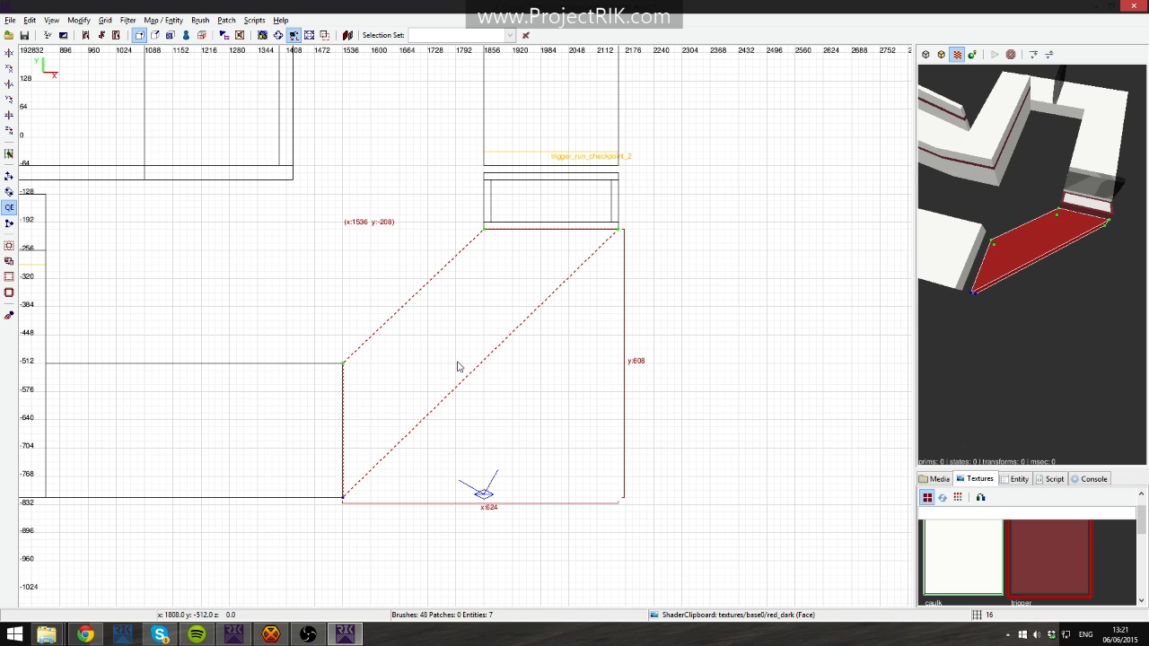
mouse_move(460, 312)
mouse_down()
mouse_move(631, 365)
mouse_move(463, 313)
mouse_up()
right_click(1031, 264)
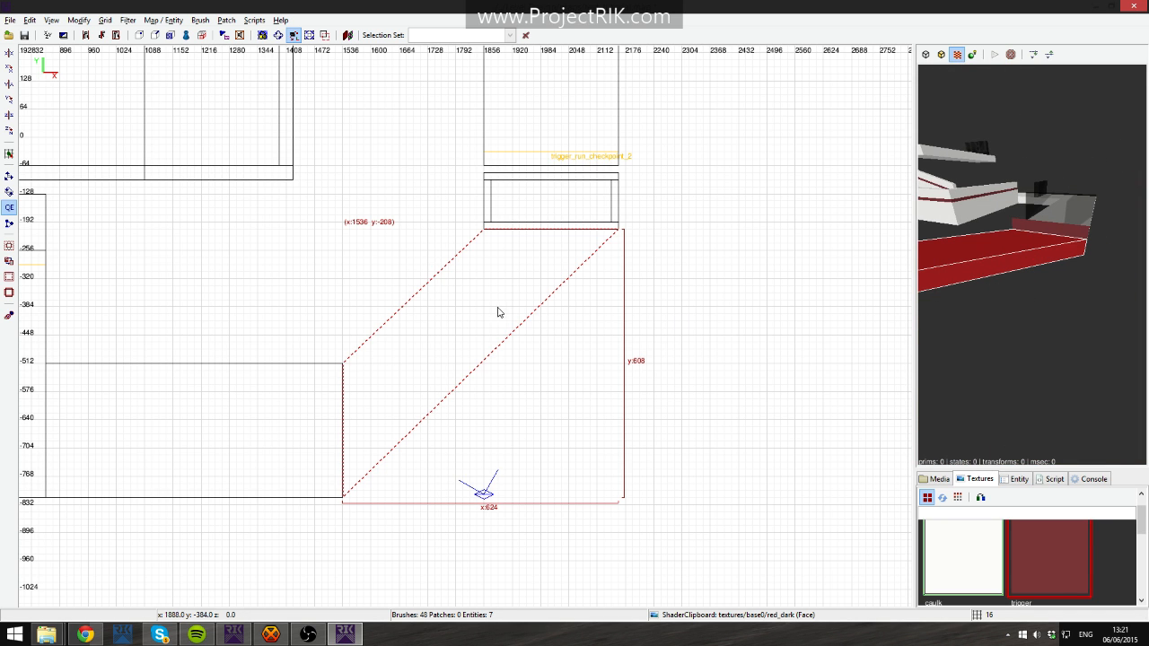
key(BackSpace)
Draw a brush about 432 by 144 below trigger_run_checkpoint_1 and slide its far edge down the adjacent track, about 416 tall overall.
mouse_move(511, 303)
right_down()
mouse_move(426, 270)
mouse_move(426, 259)
right_up()
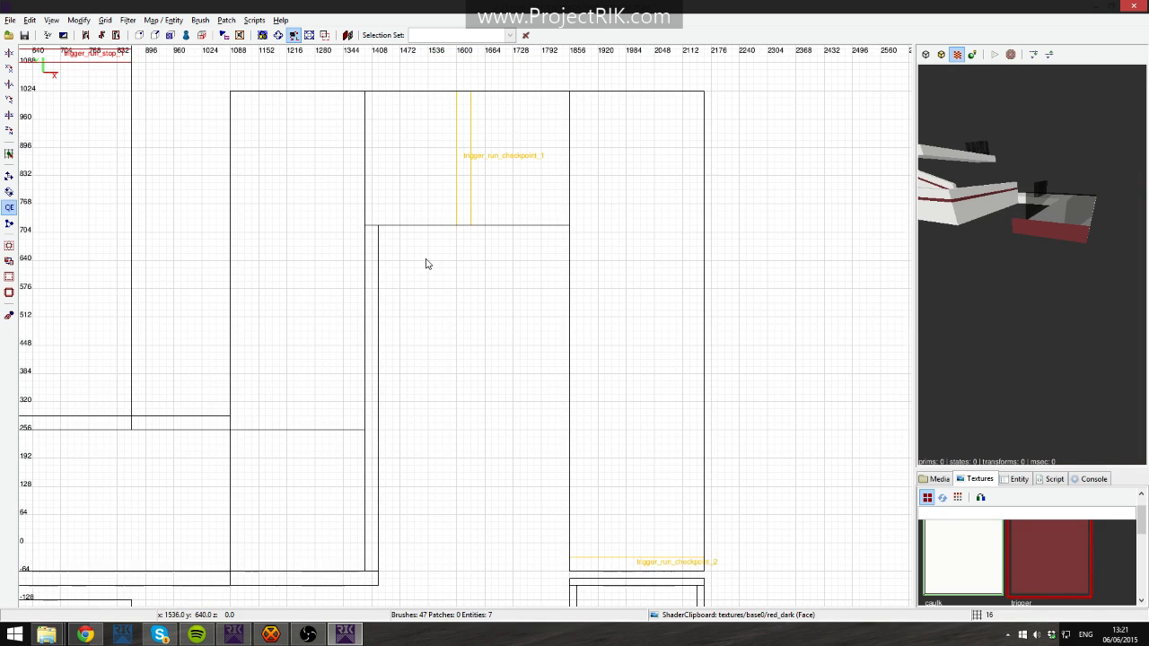
mouse_move(380, 228)
mouse_down()
mouse_move(473, 335)
mouse_move(559, 344)
mouse_move(568, 290)
mouse_up()
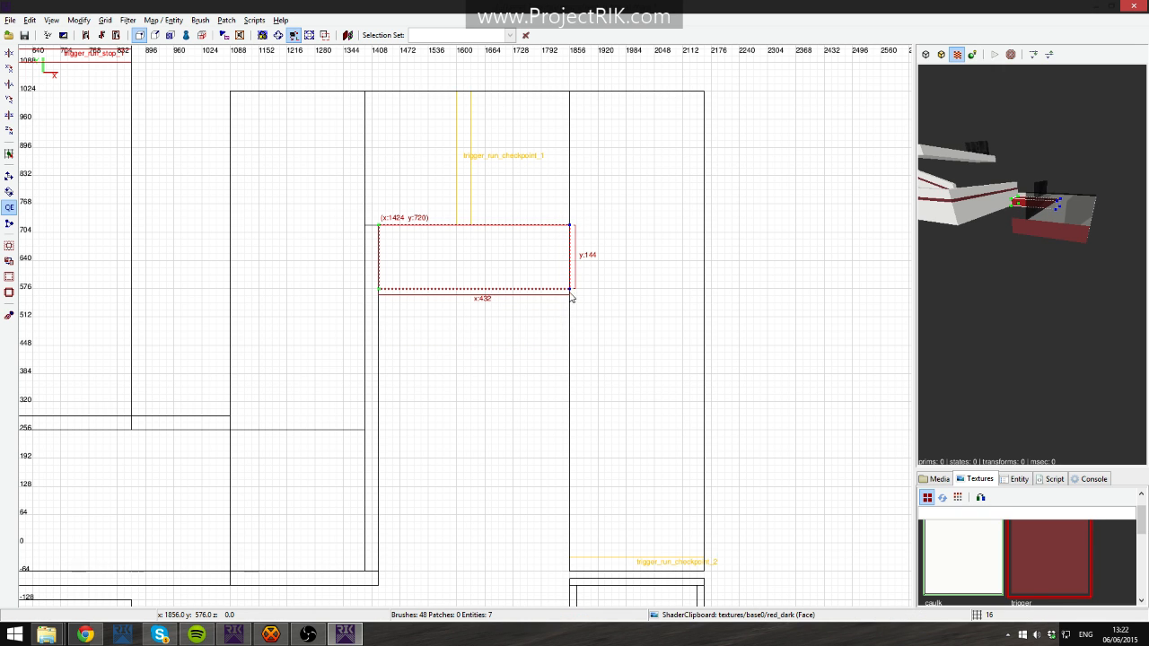
drag(571, 297, 569, 408)
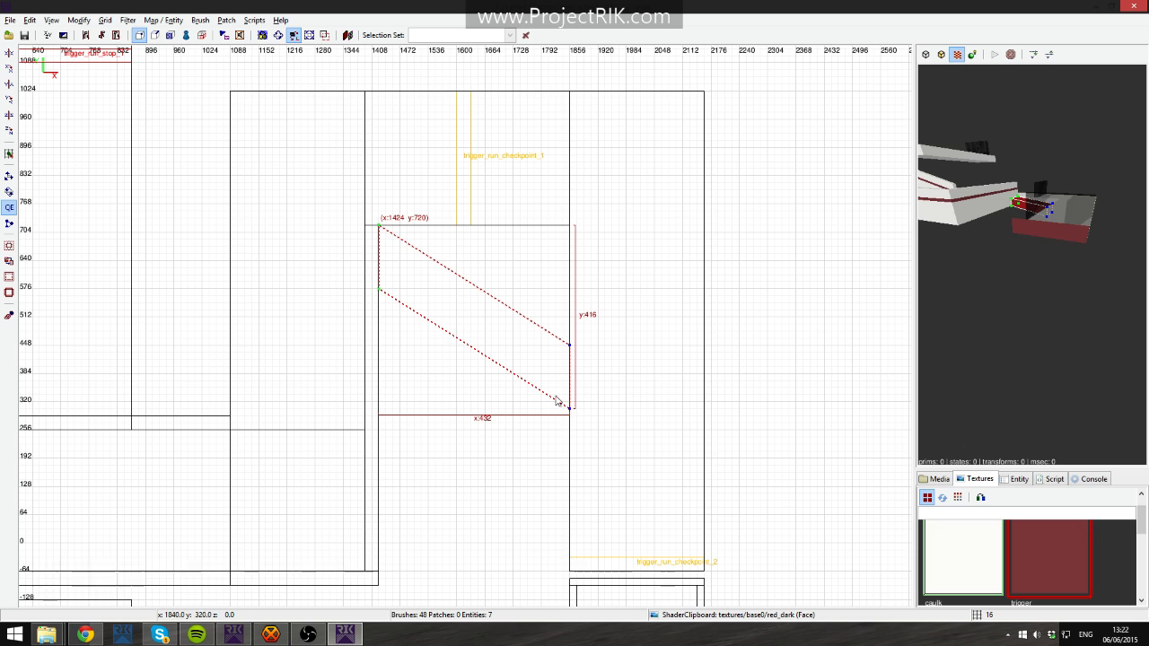
Move the brush's near-end vertices onto the track edge below trigger_run_checkpoint_1 to form a diagonal band across the inner corner.
key(v)
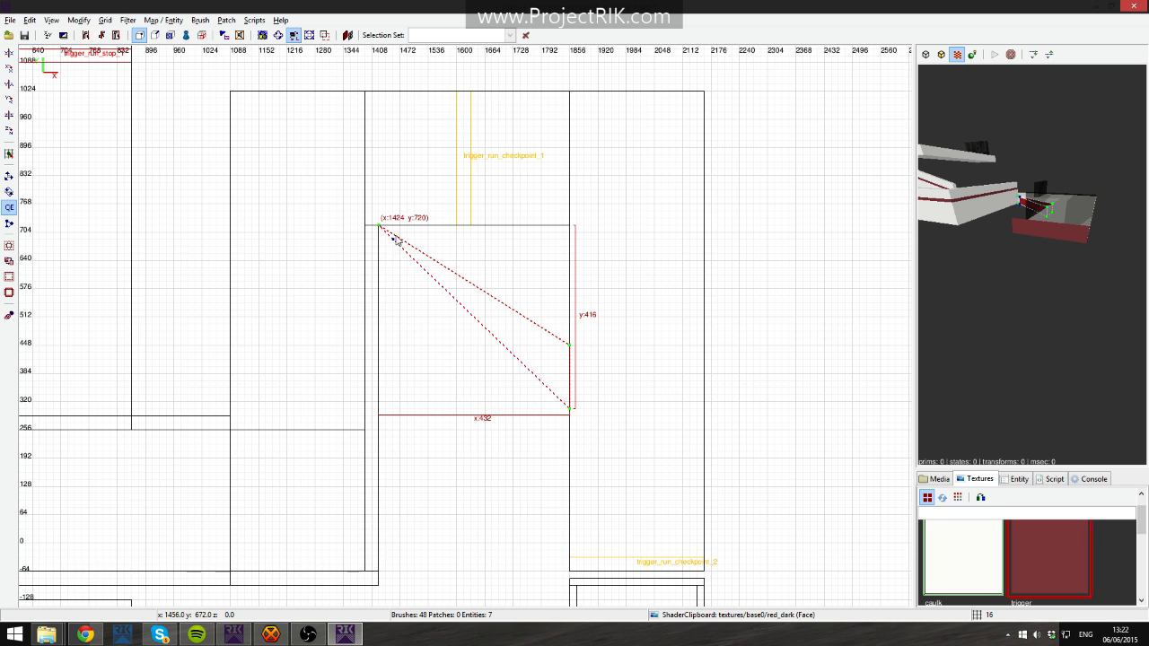
drag(381, 283, 386, 278)
mouse_move(380, 286)
mouse_down()
mouse_move(405, 227)
mouse_move(381, 231)
mouse_up()
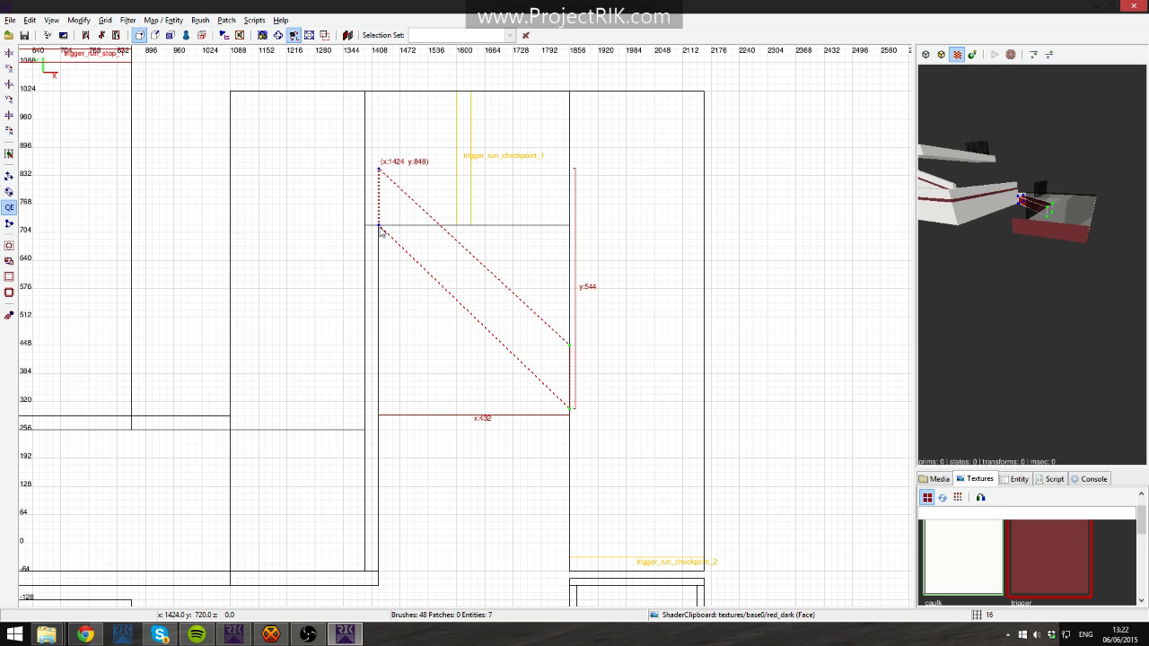
drag(365, 147, 438, 238)
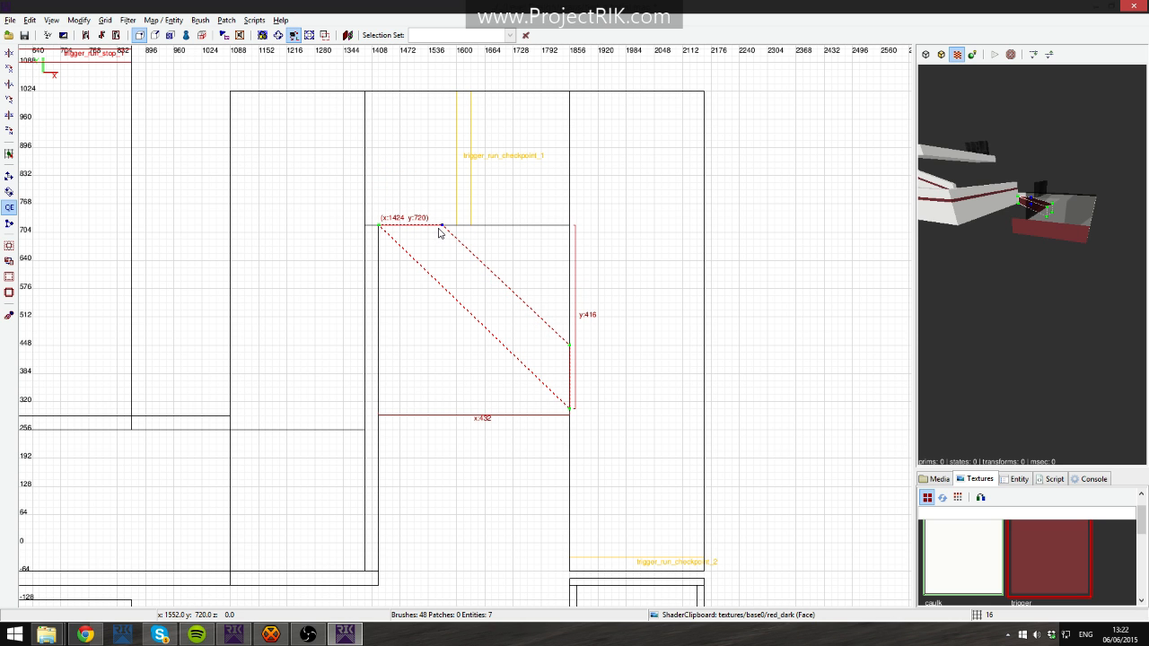
Inspect the diagonal band between the two track sections in 3D and leave vertex editing.
right_click(1111, 178)
key(Up)
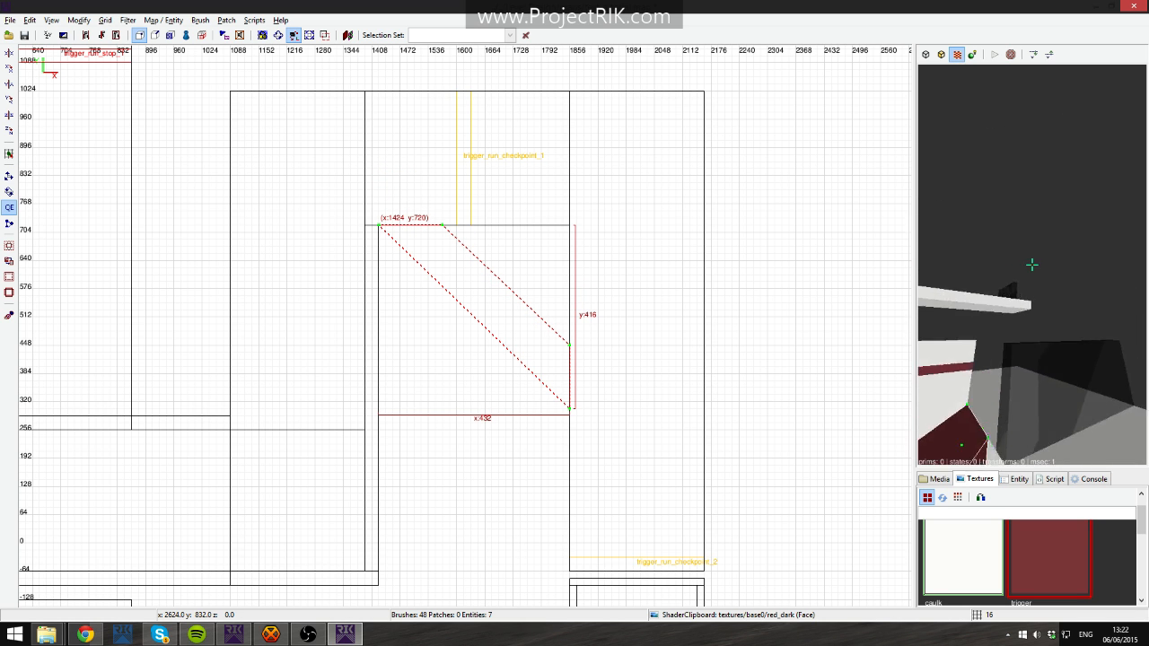
key(Left)
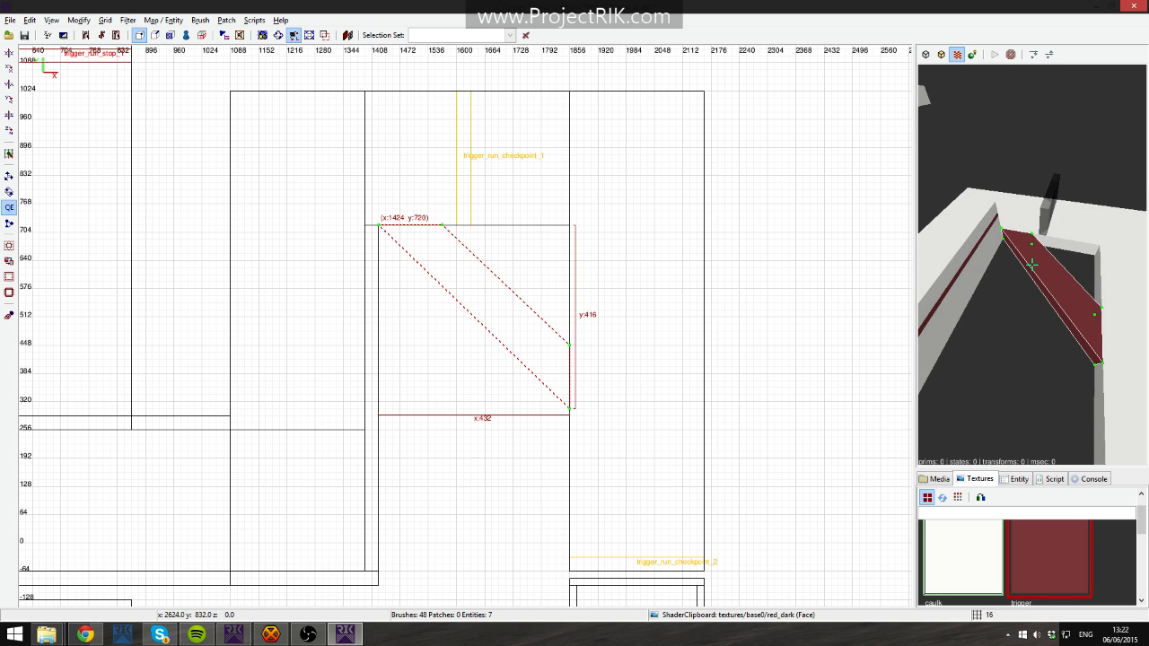
key(v)
right_click(1032, 264)
mouse_move(478, 301)
mouse_down()
mouse_move(589, 326)
mouse_move(587, 254)
mouse_move(471, 306)
mouse_up()
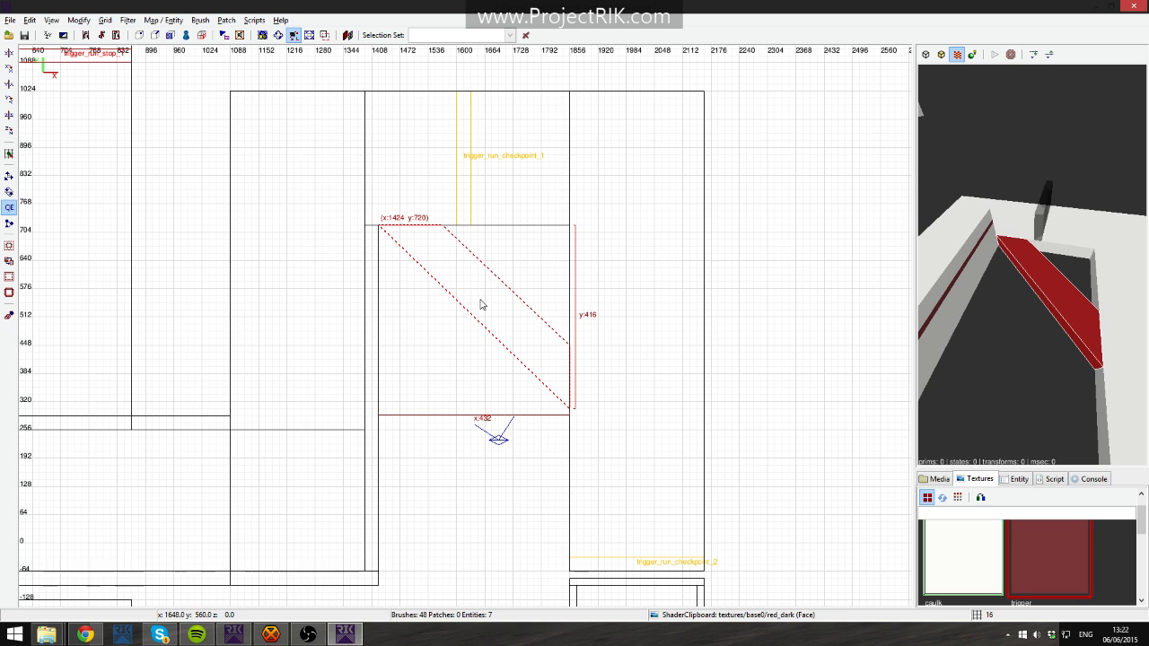
Deselect the diagonal band, select it again in 3D and delete it.
key(Escape)
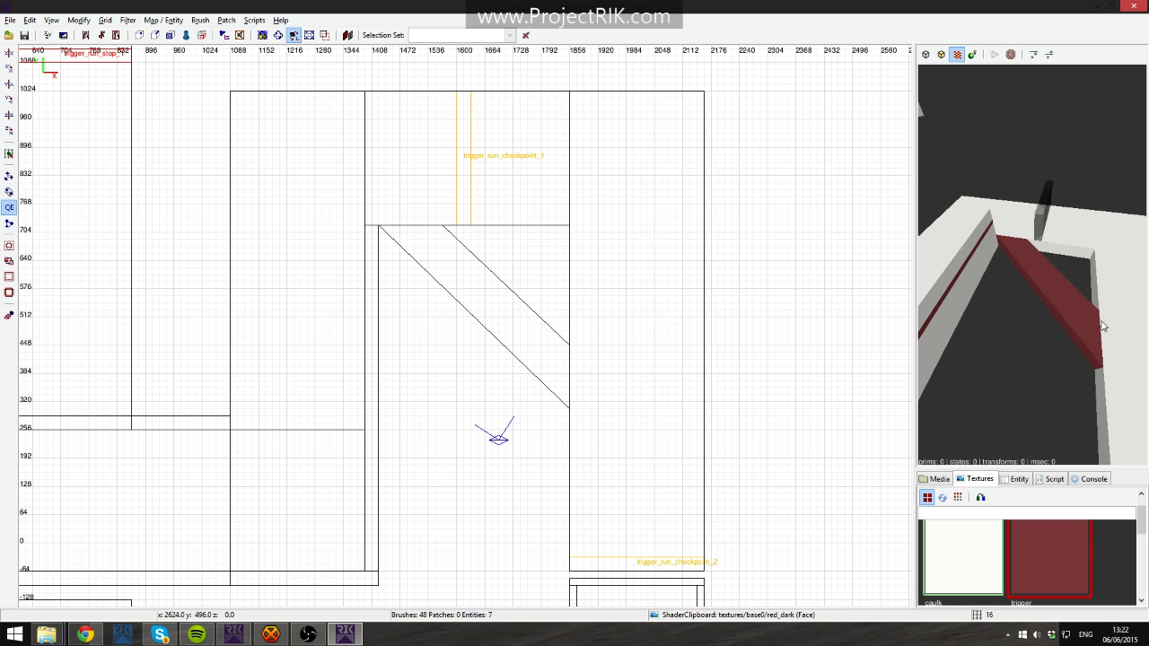
right_click(1105, 325)
key(Right)
shift+click(1032, 265)
key(BackSpace)
Fly along the track in 3D and select the white platform that carries trigger_run_stop_1.
key(Up)
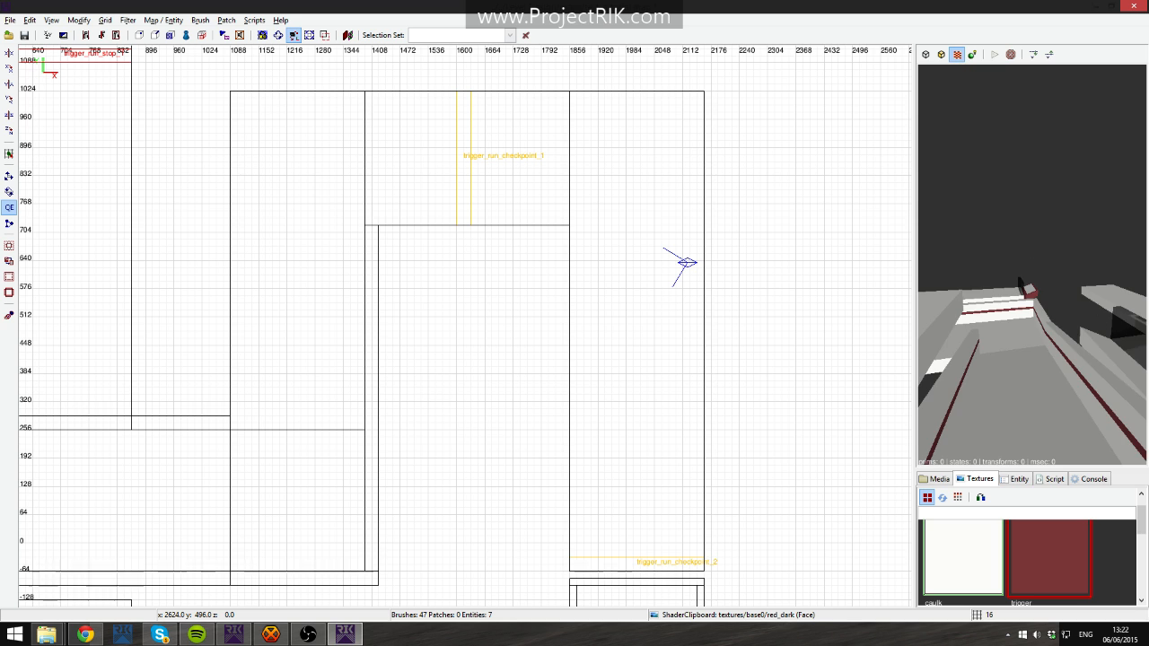
key(Down)
right_click(1090, 315)
right_click(1088, 315)
key(Up)
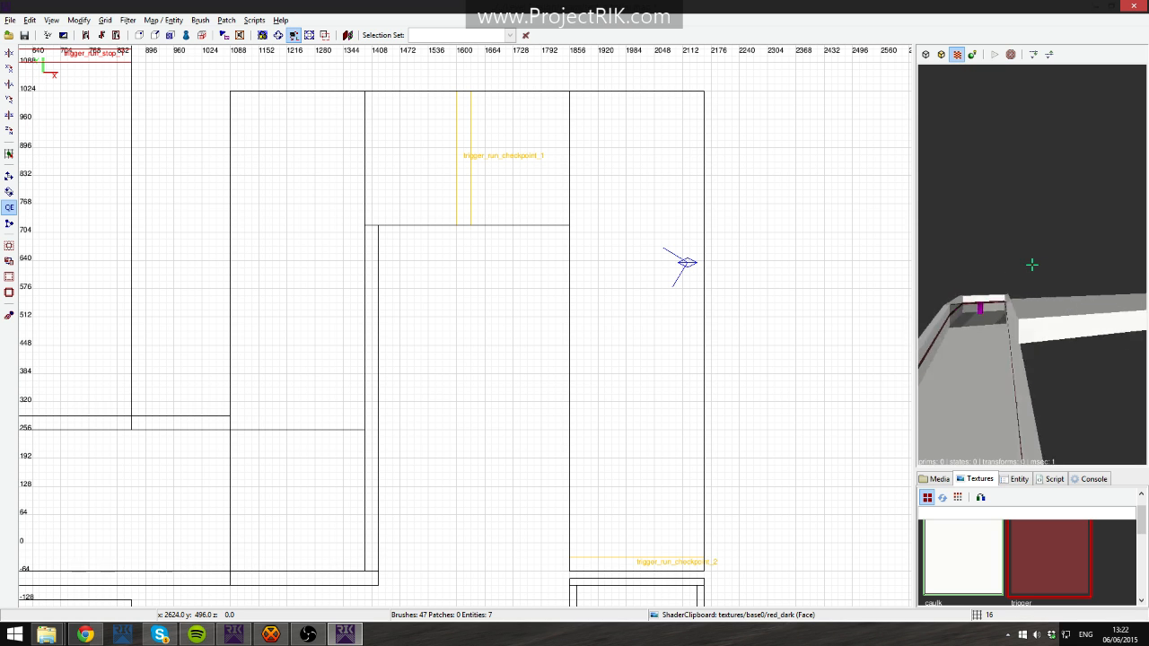
right_click(1105, 320)
right_click(1122, 327)
right_click(1139, 332)
shift+click(1096, 325)
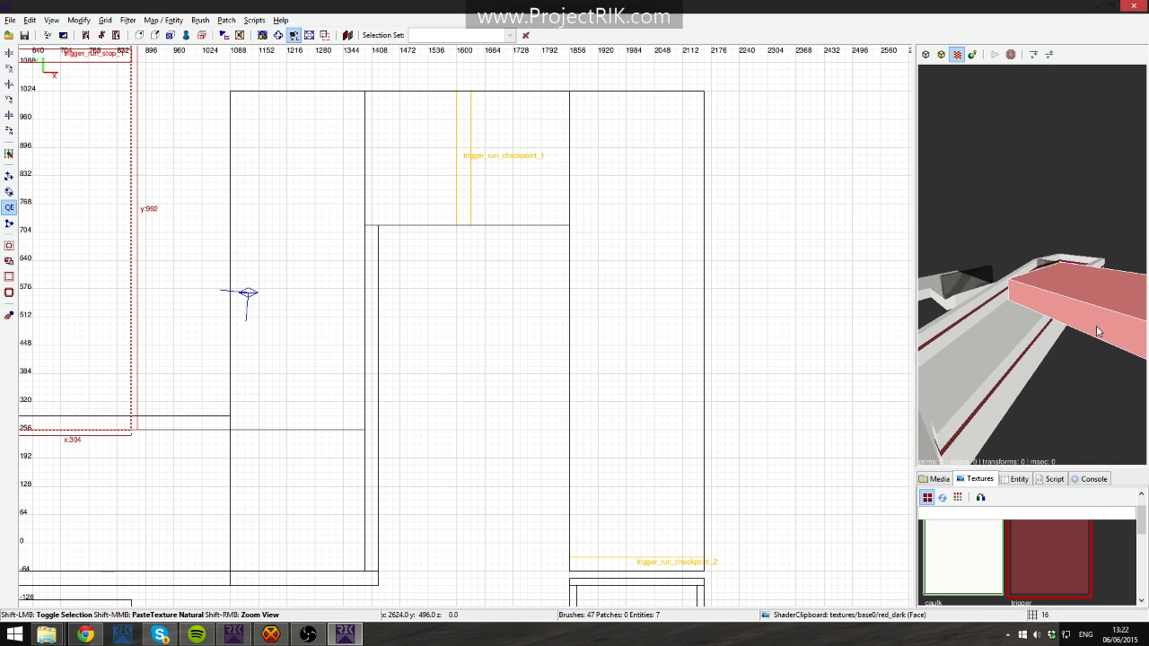
In the XZ front view, raise the trigger_run_stop_1 platform's underside to make it about 32 units thick, and deselect it.
right_drag(532, 348, 721, 345)
key(ctrl+Tab)
right_drag(425, 341, 451, 340)
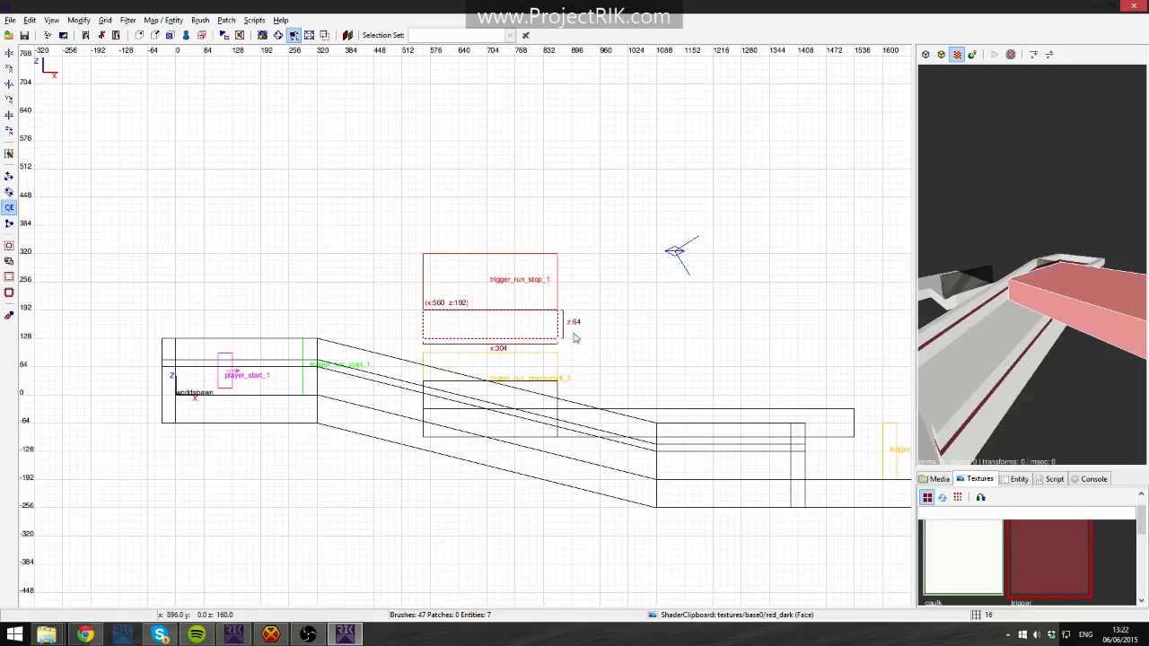
drag(522, 382, 520, 369)
key(Escape)
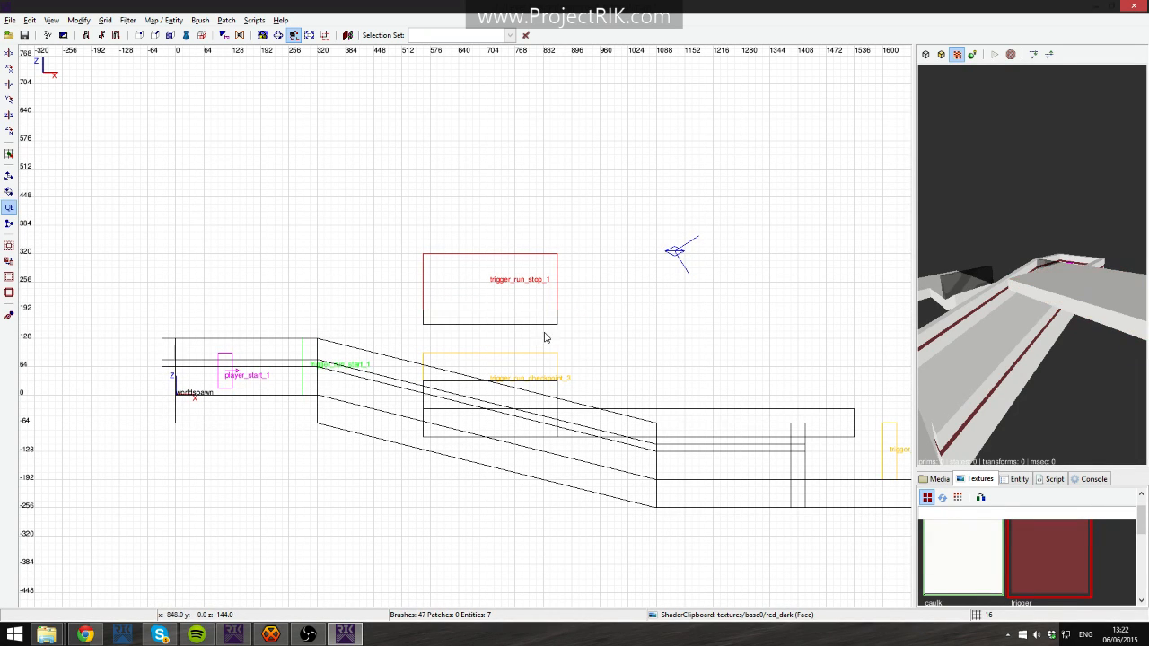
right_click(999, 314)
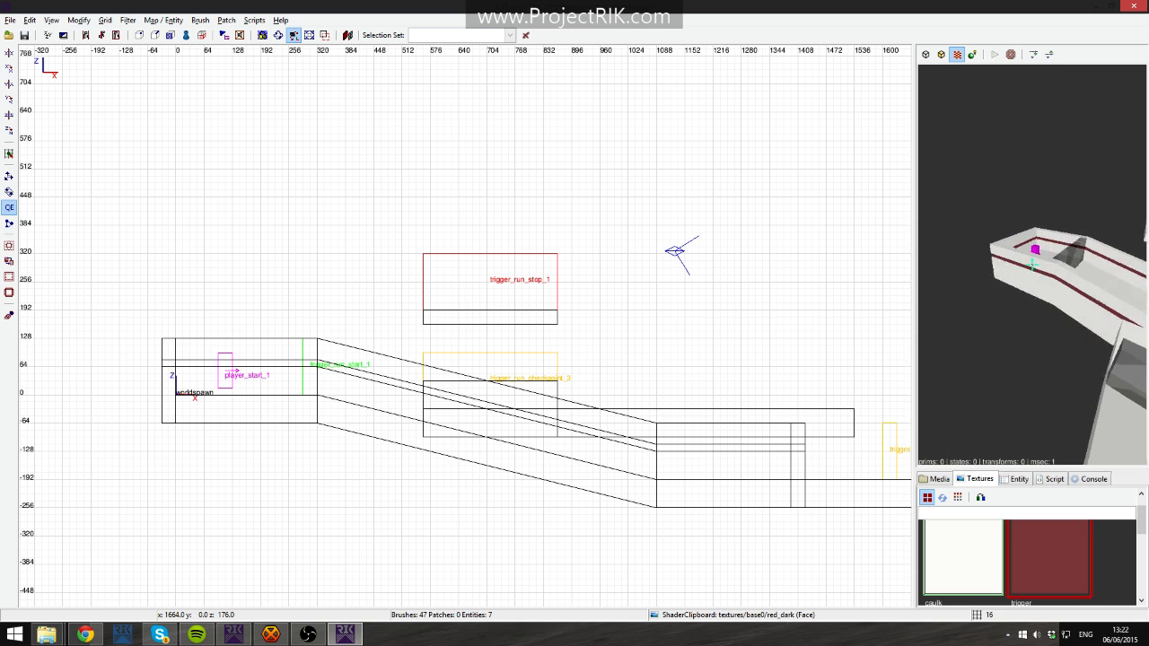
Save the map, switch to the ProjectRIK level design launcher and compile test-tutorial in Normal + Play mode.
right_click(948, 321)
key(ctrl+s)
click(233, 634)
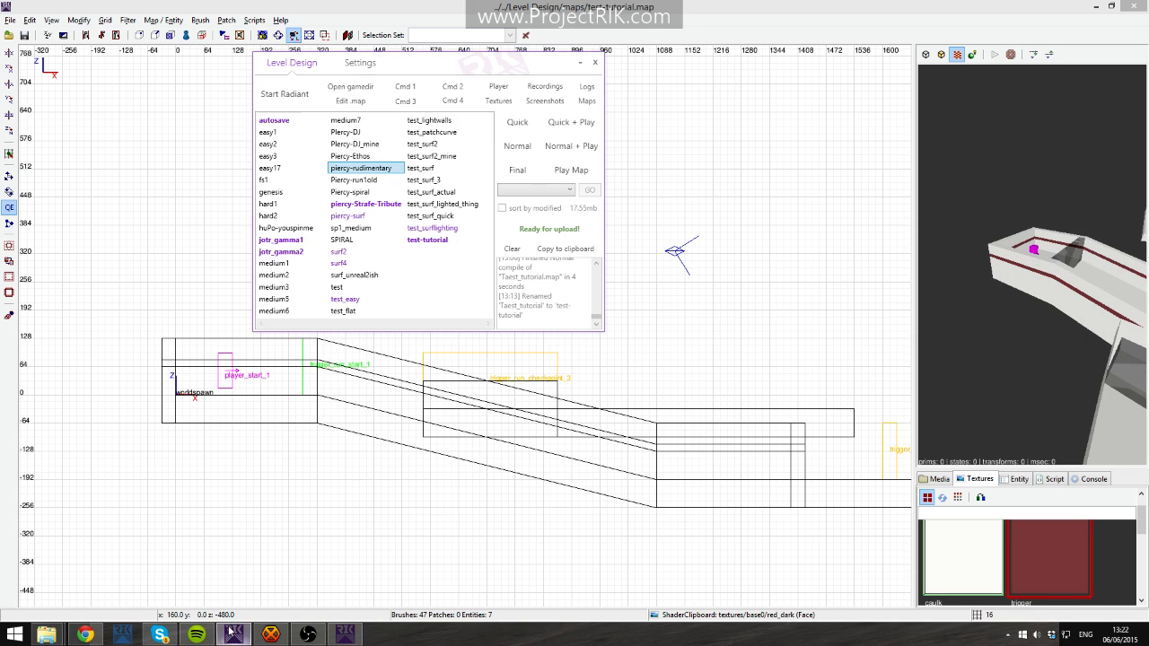
click(574, 171)
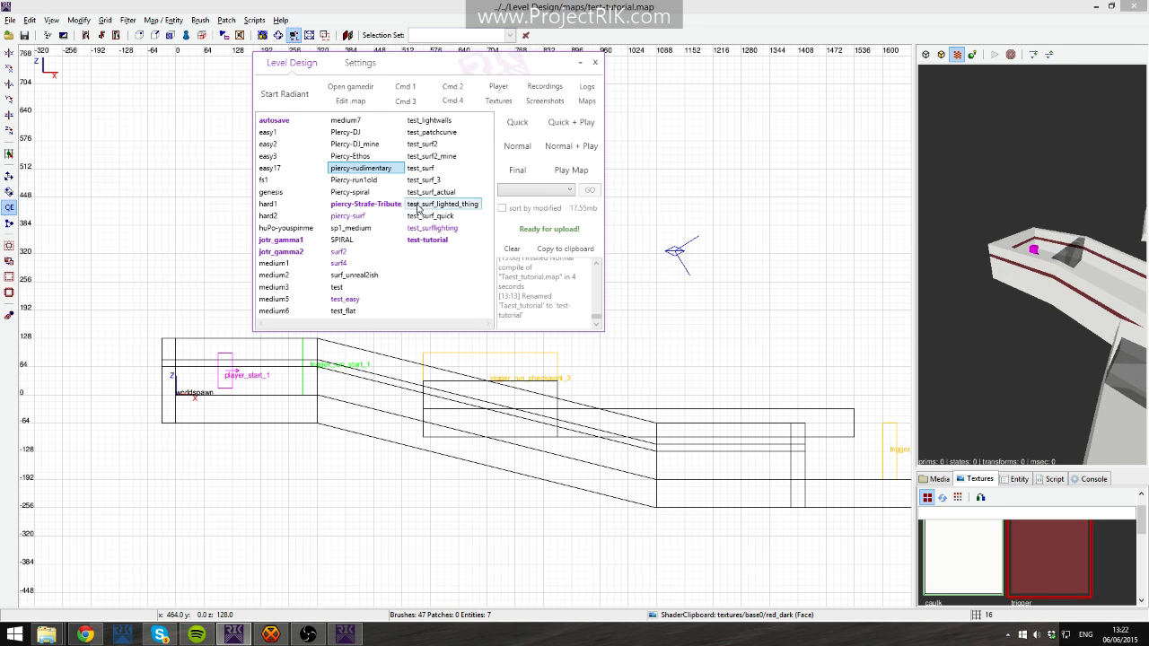
click(568, 147)
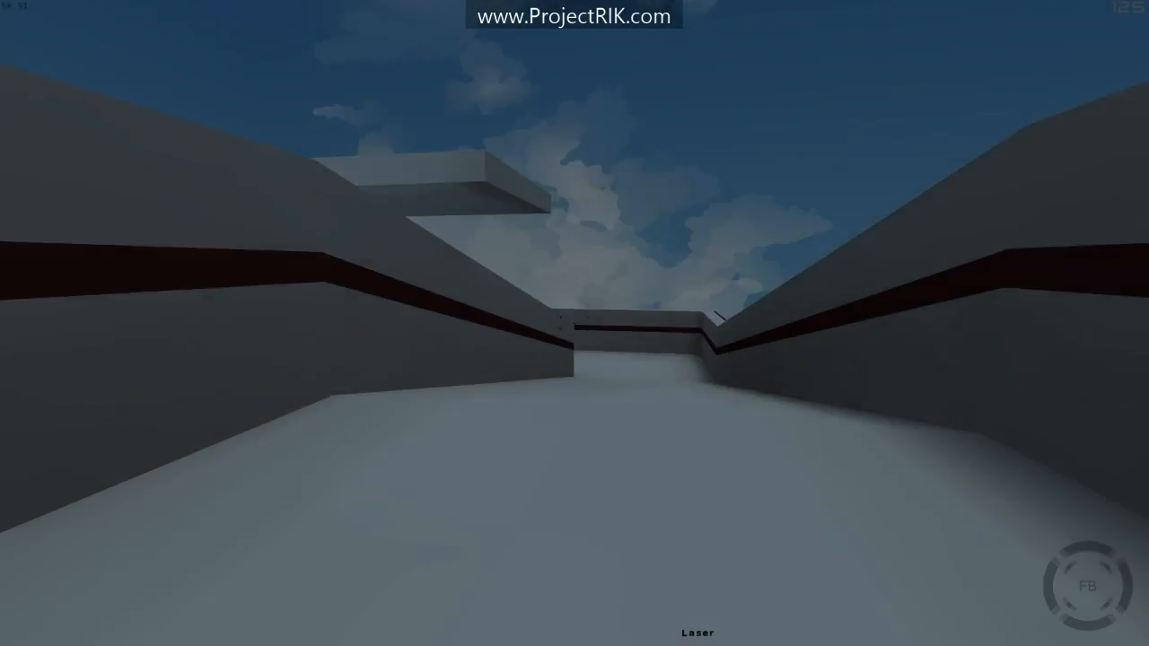
Play-test the compiled track in game, jumping from the start trigger down the ramp and across the checkpoint platforms.
key(a)
key(w)
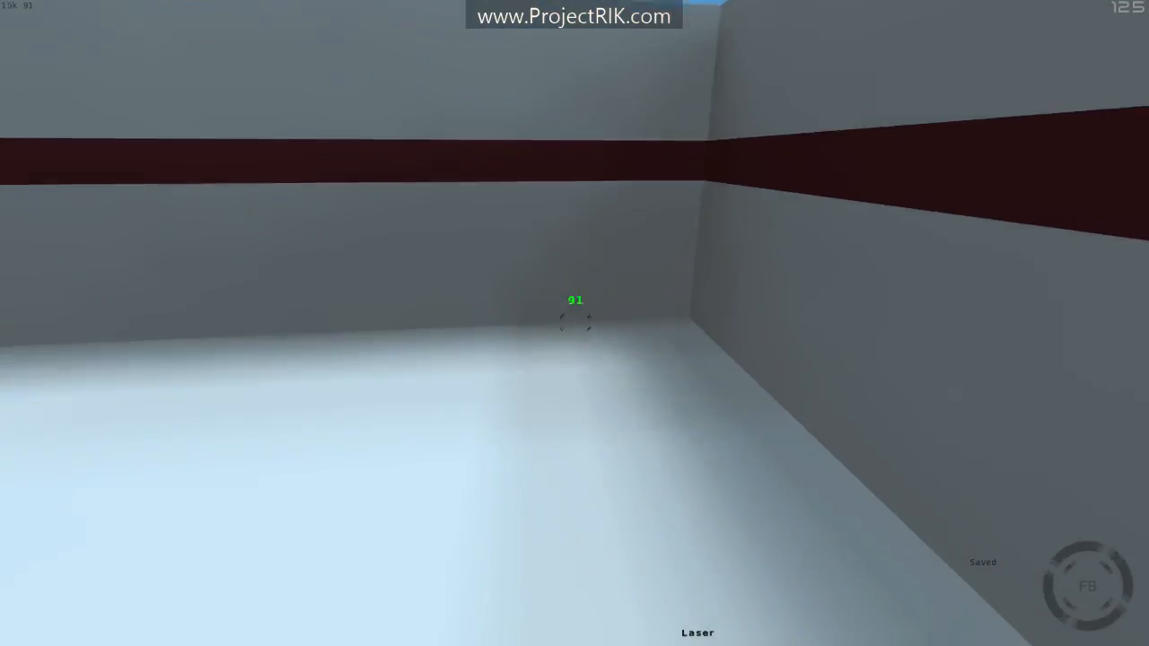
key(w)
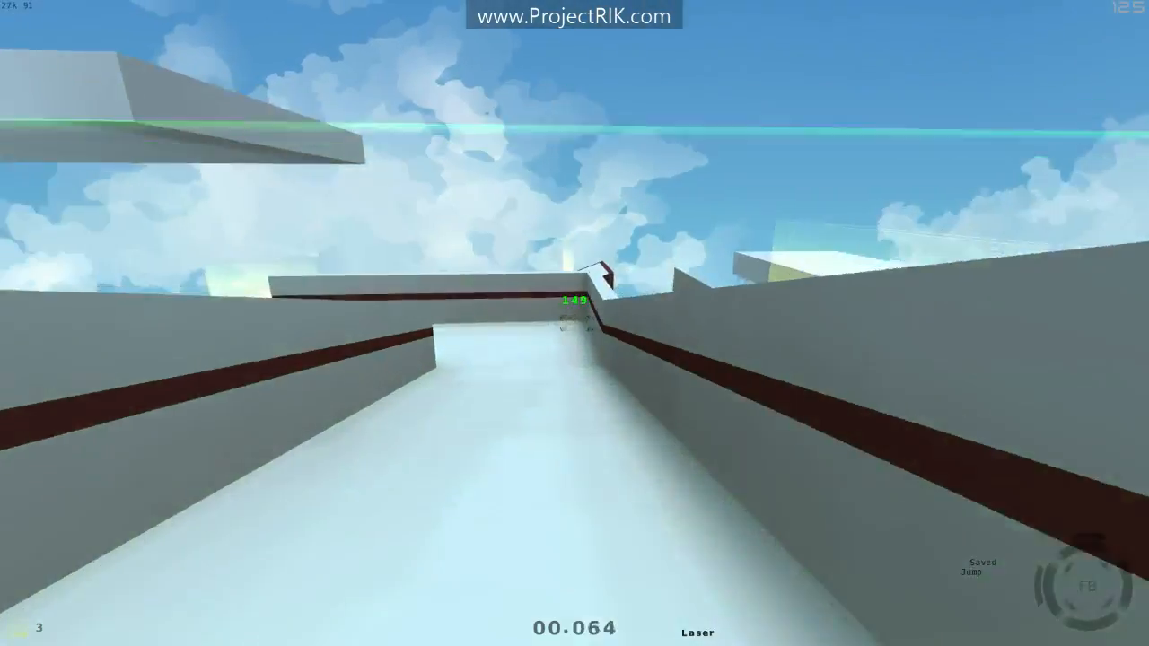
key(space)
key(space)
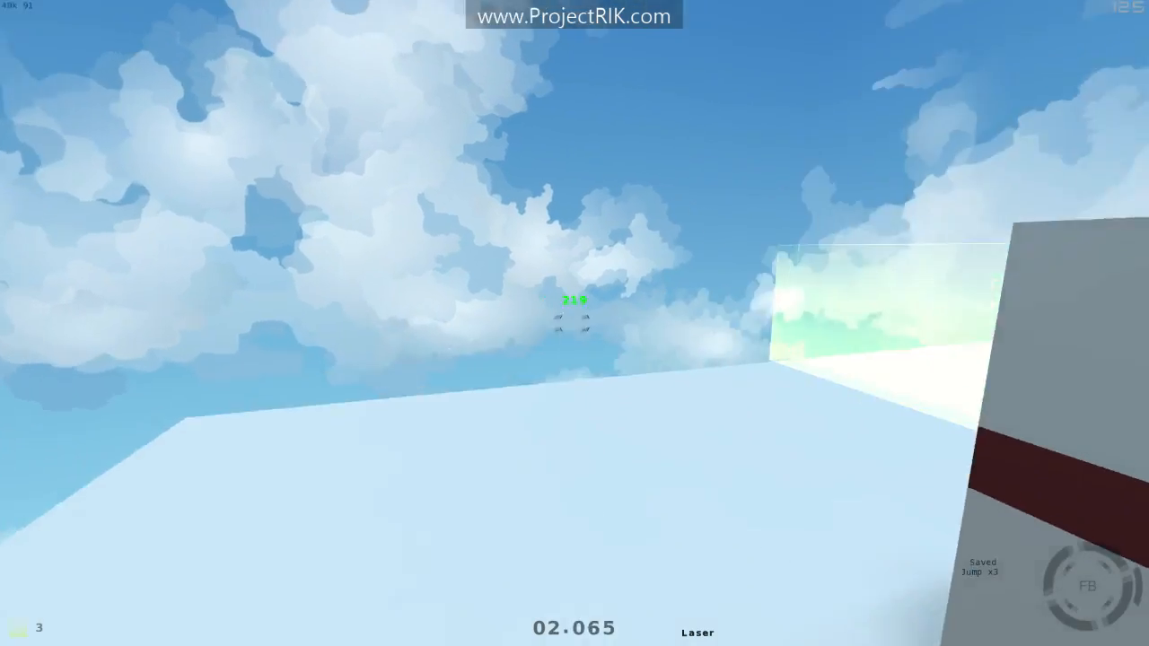
key(space)
key(space)
key(space)
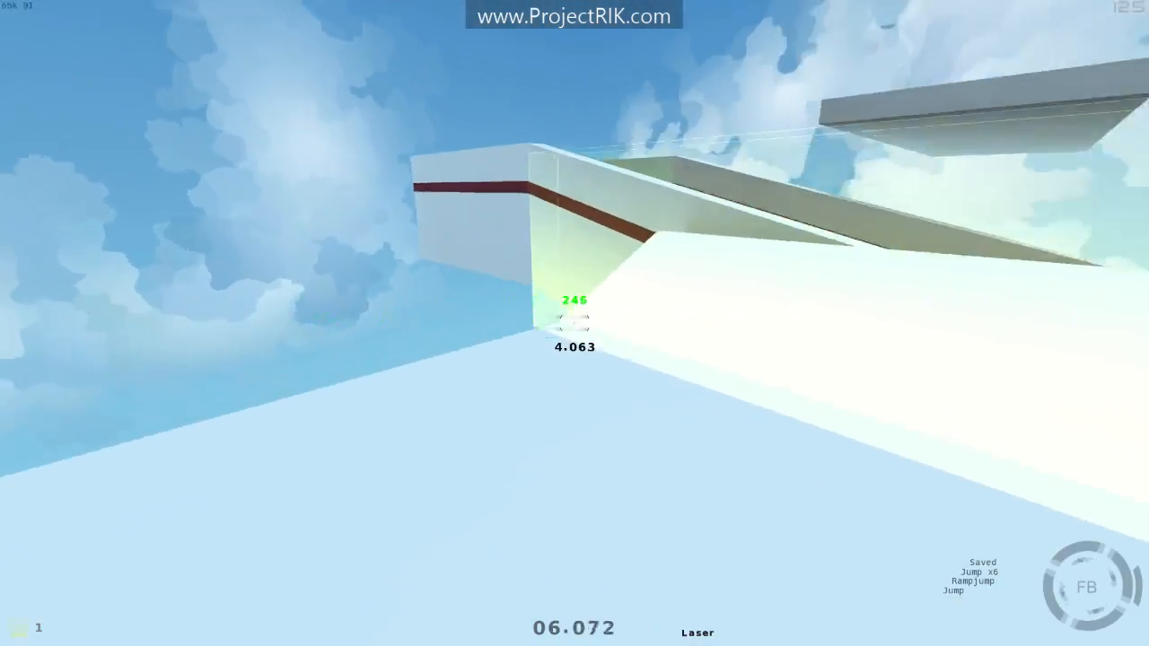
key(space)
key(space)
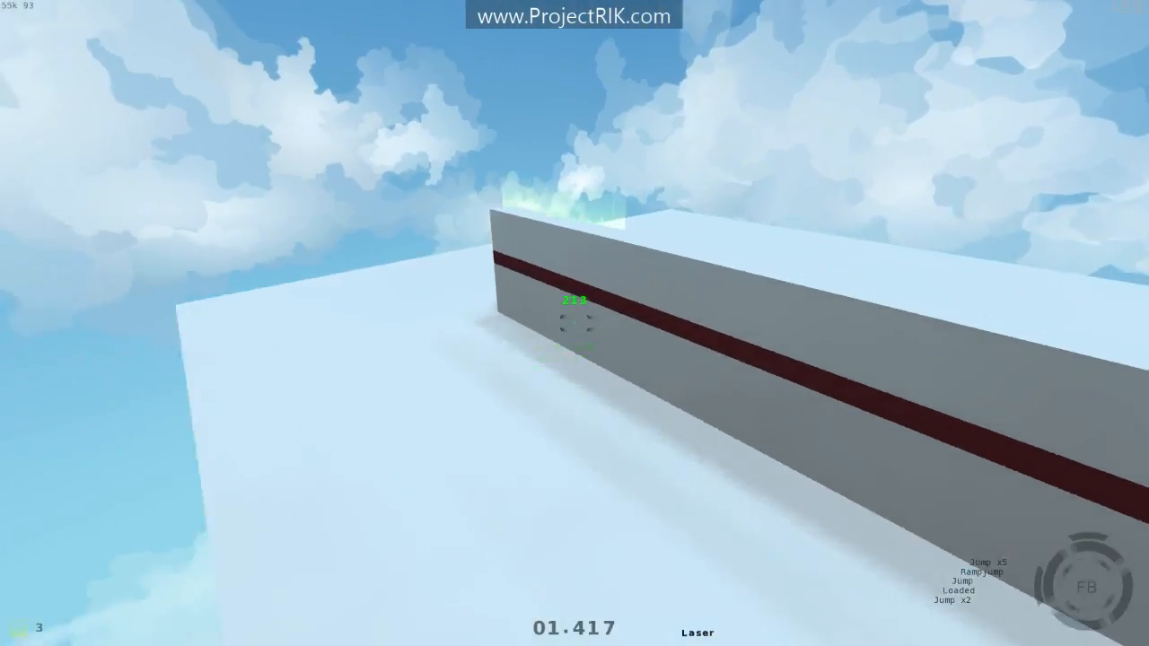
Replay the platform jumps from saved positions in game to test the gaps, reloading after missed jumps.
key(space)
key(space)
key(space)
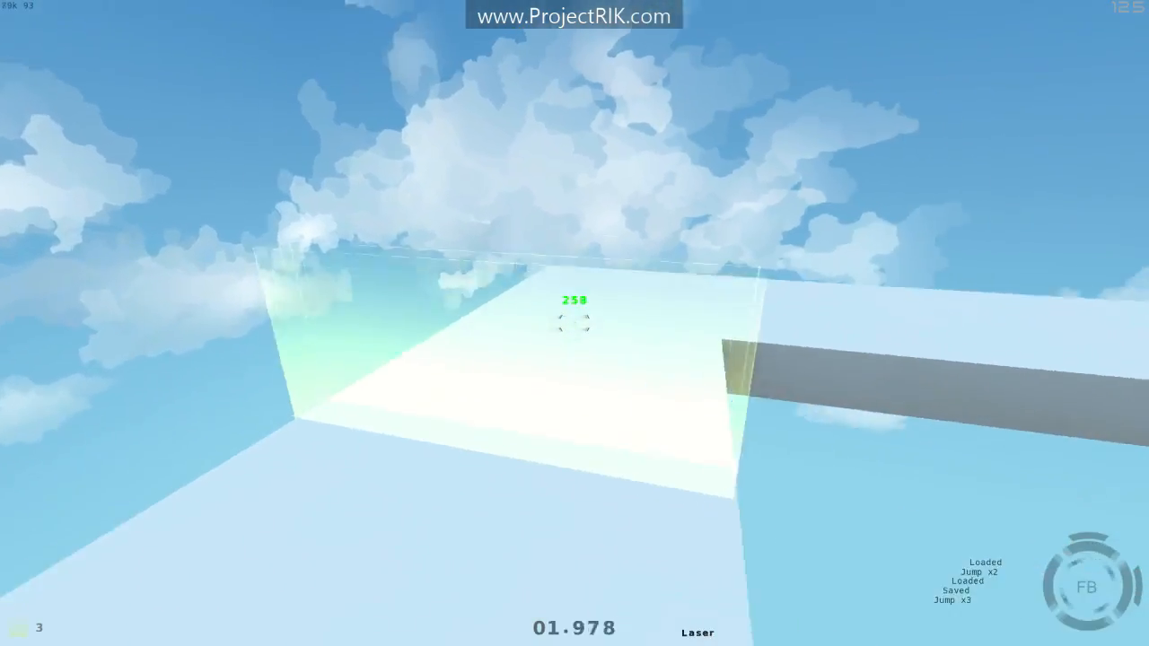
key(space)
key(space)
key(space)
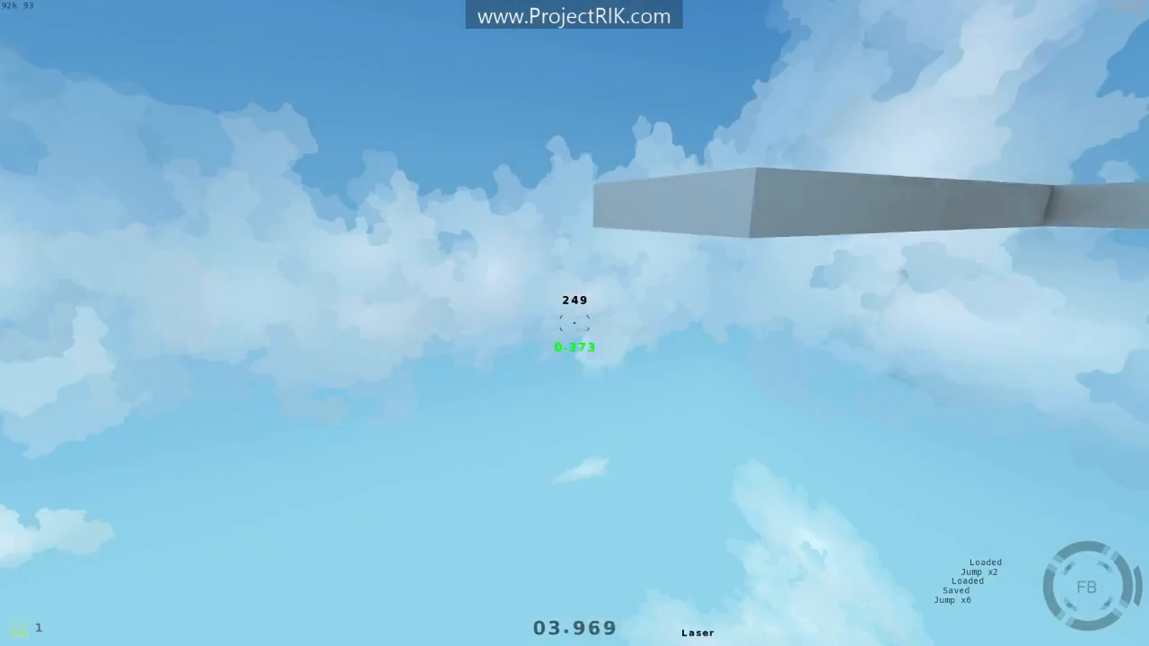
key(r)
key(space)
key(space)
key(space)
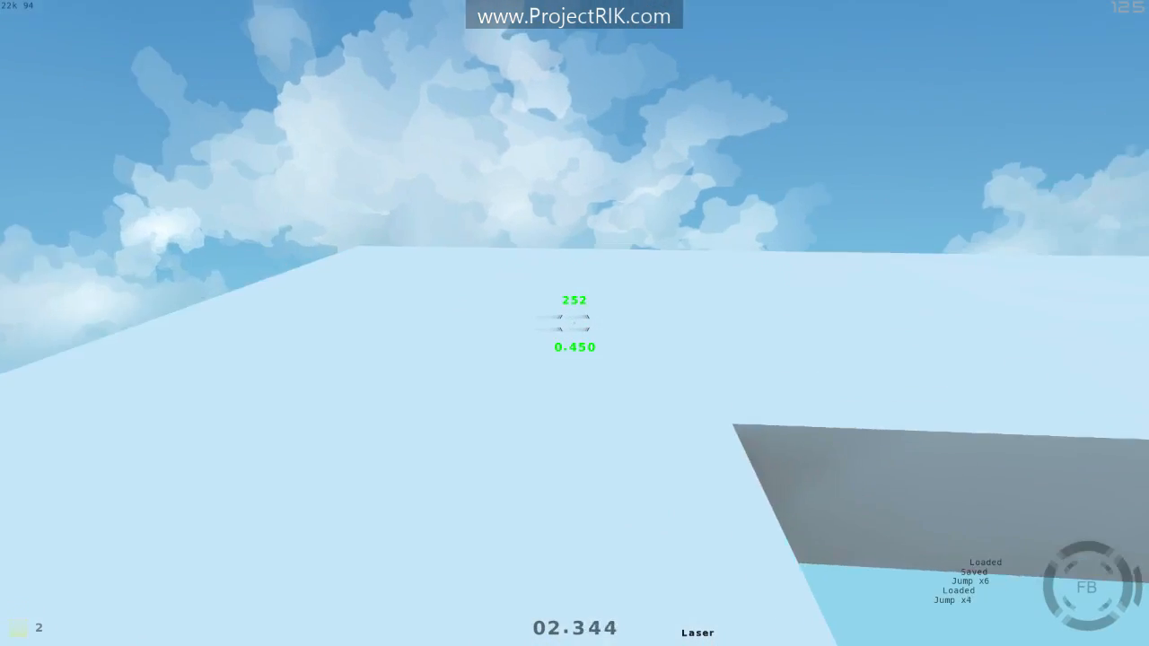
key(space)
key(r)
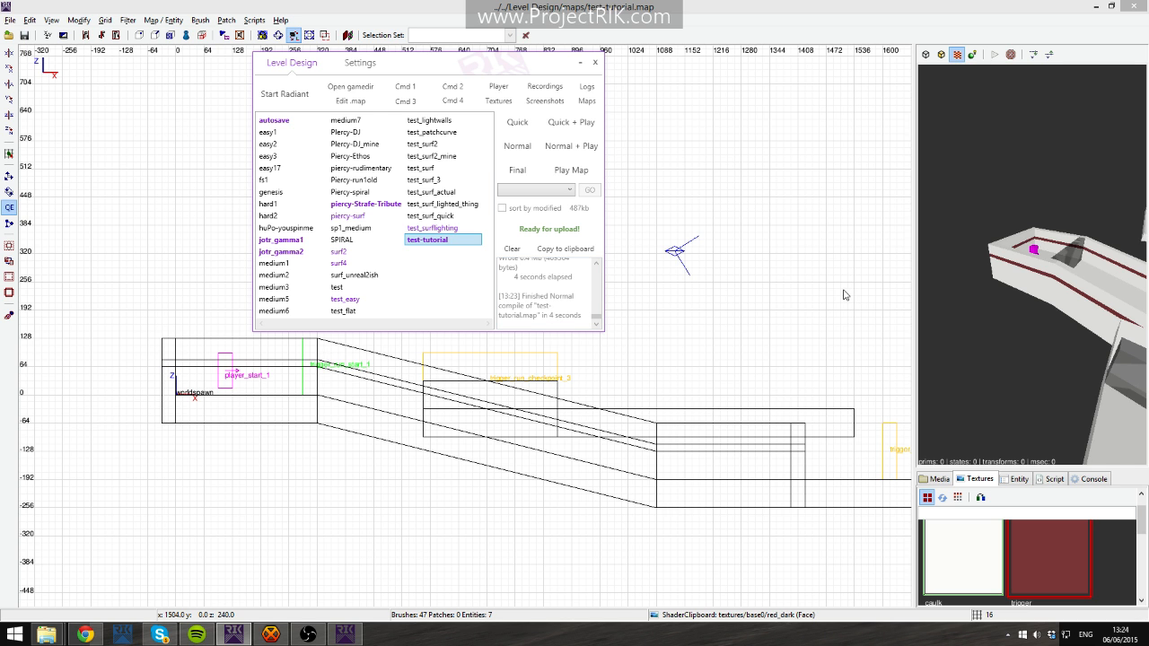
Switch back to Radiant and examine the sloped track and the start section with player_start_1 in 3D.
right_click(1020, 245)
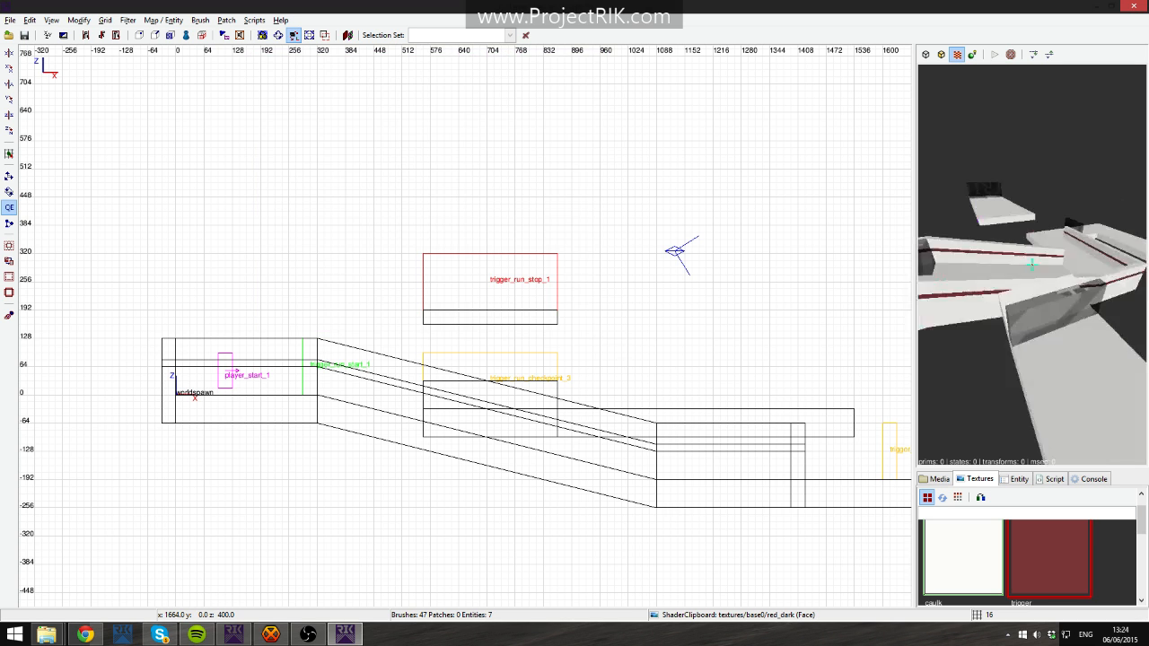
key(Up)
right_click(1006, 269)
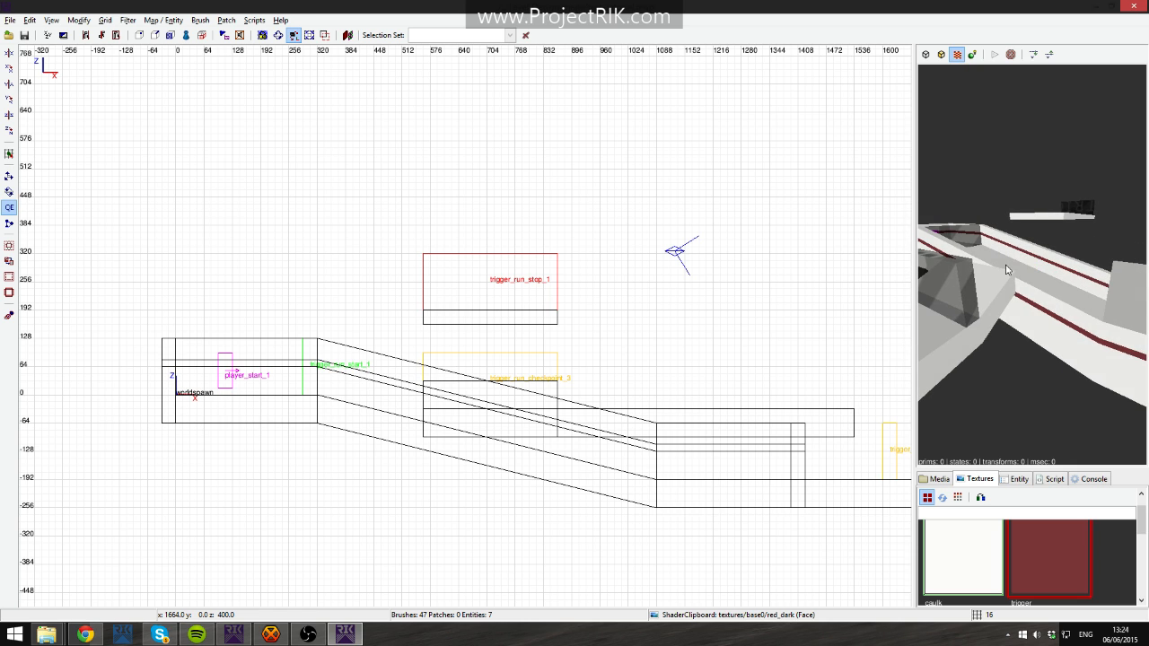
right_click(1003, 269)
right_click(1001, 270)
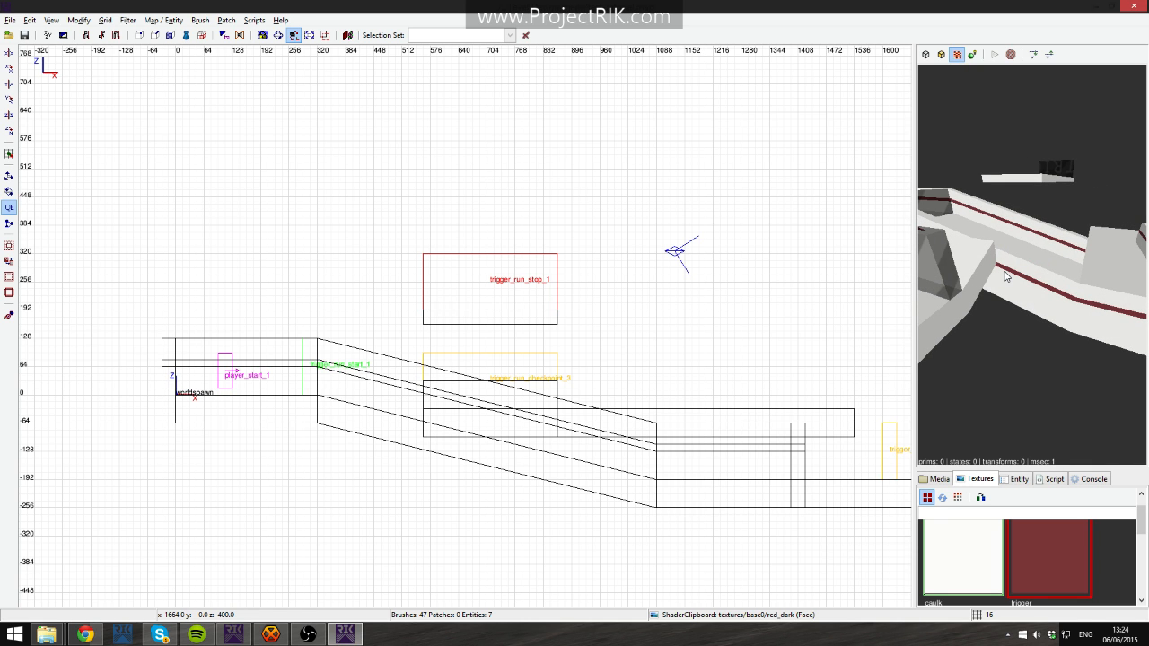
right_click(1045, 248)
key(Down)
right_click(1046, 249)
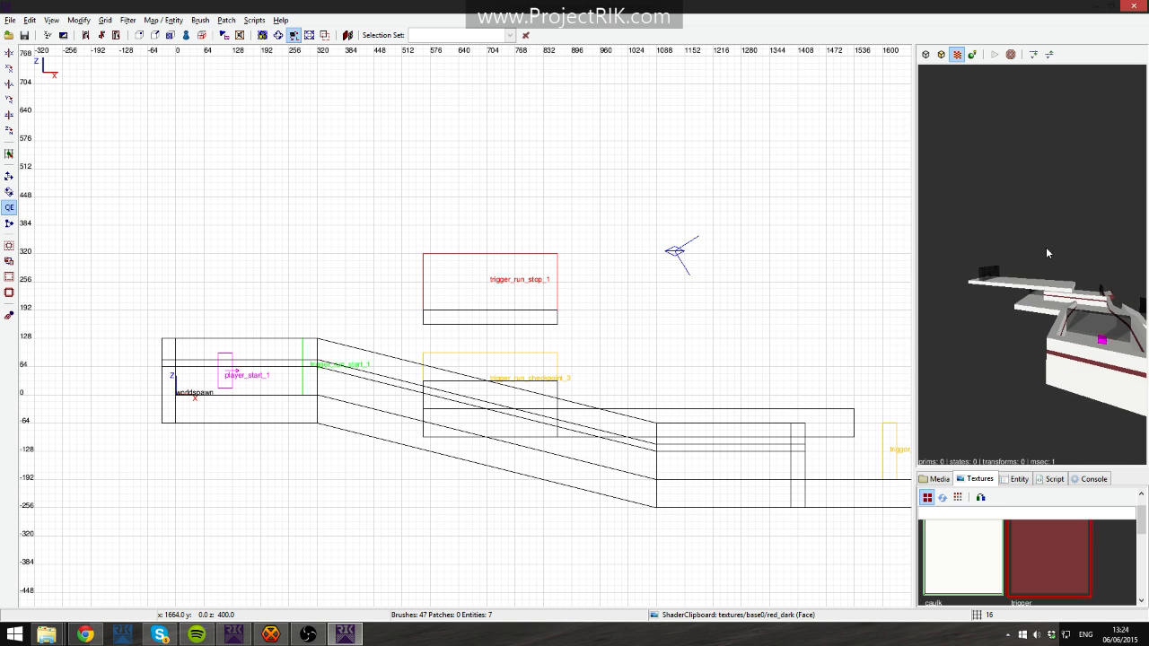
right_click(1046, 253)
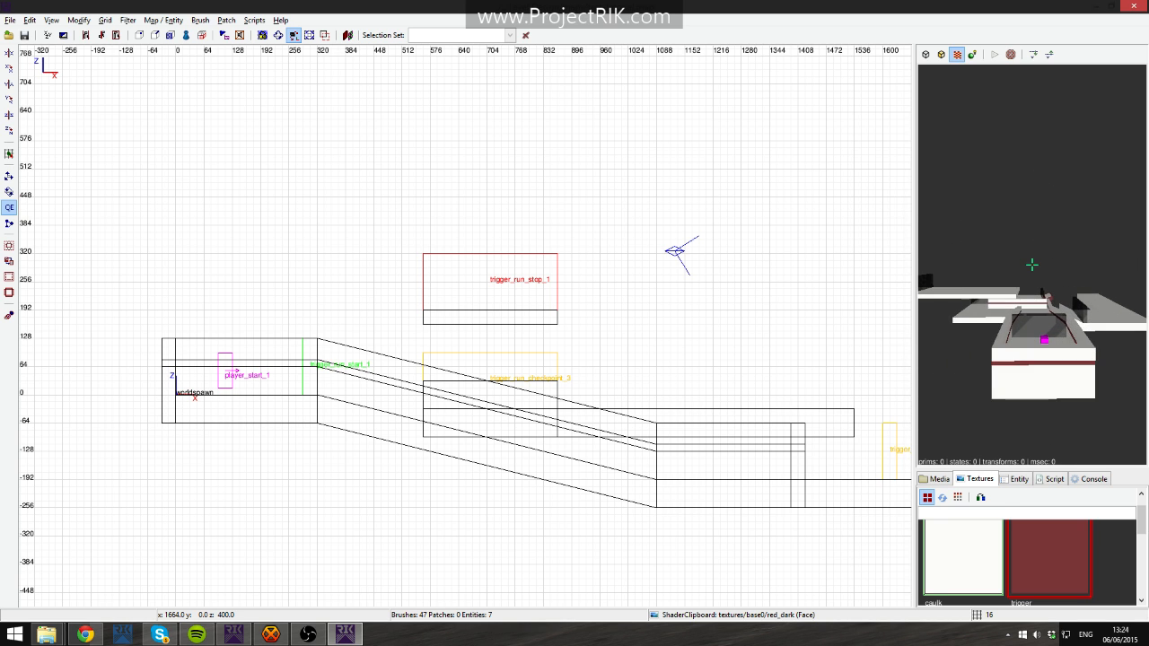
Fly along the course in 3D to examine the checkpoint platforms, their triggers and the platform with the red end piece.
key(Up)
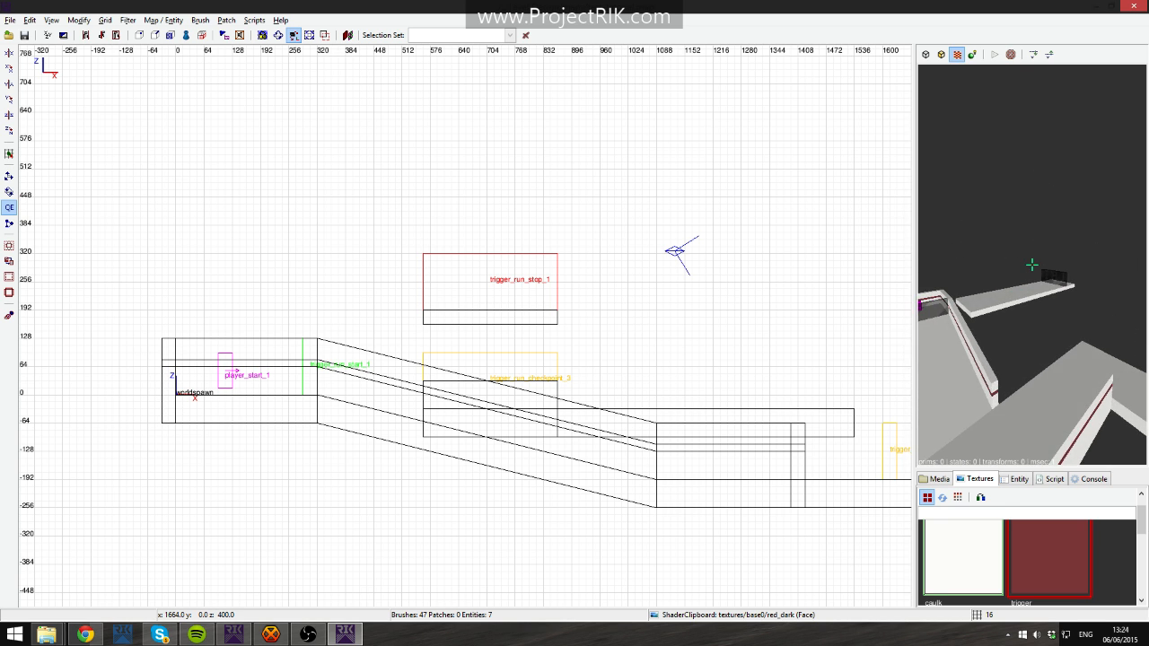
key(Up)
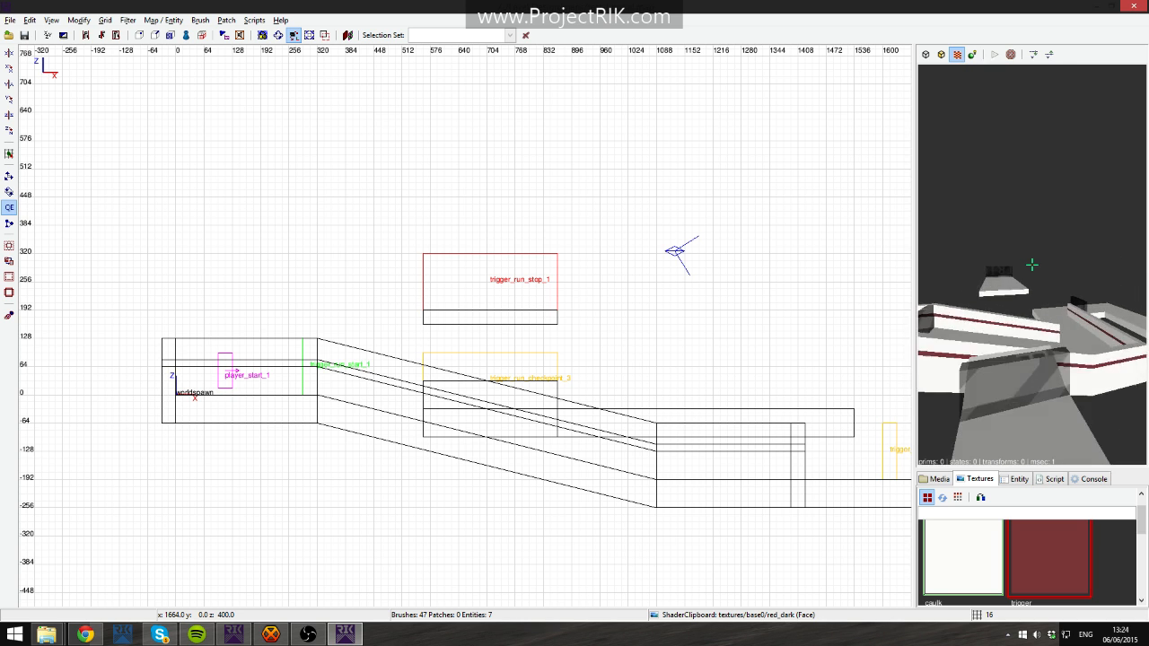
key(Up)
key(Down)
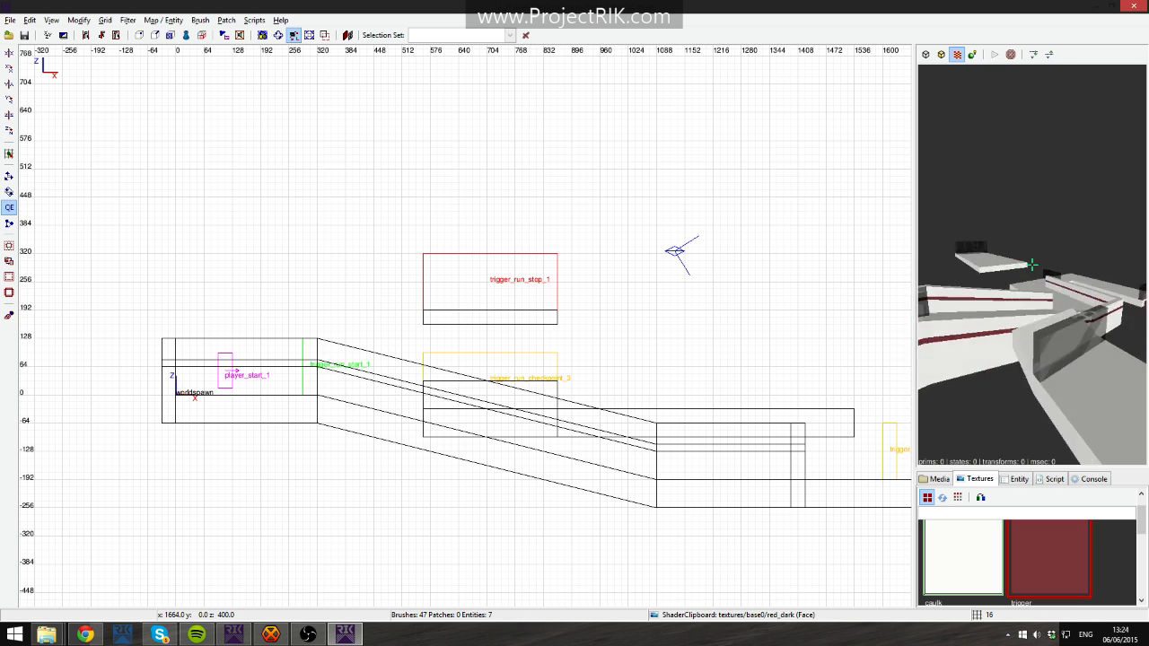
key(Up)
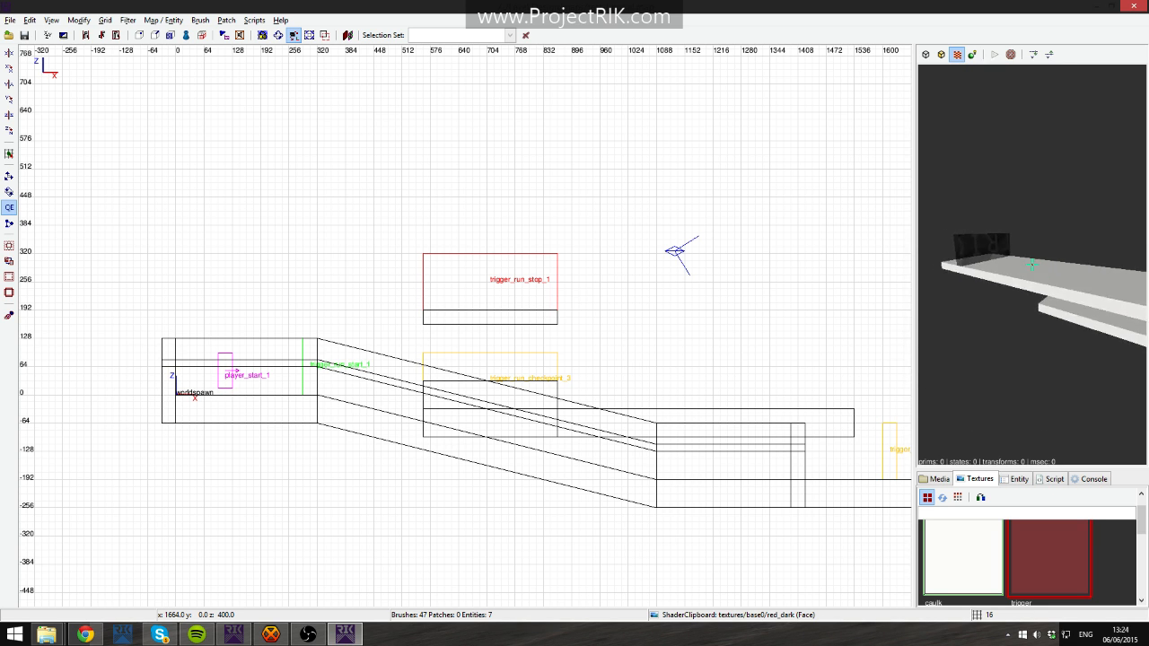
key(Down)
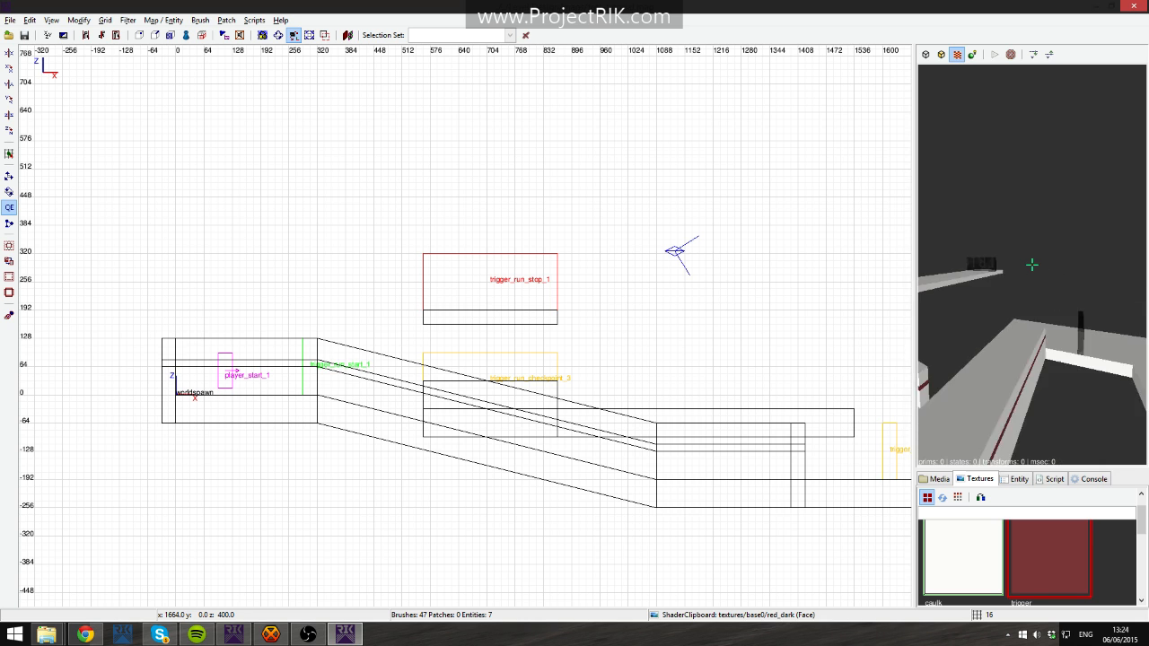
key(Down)
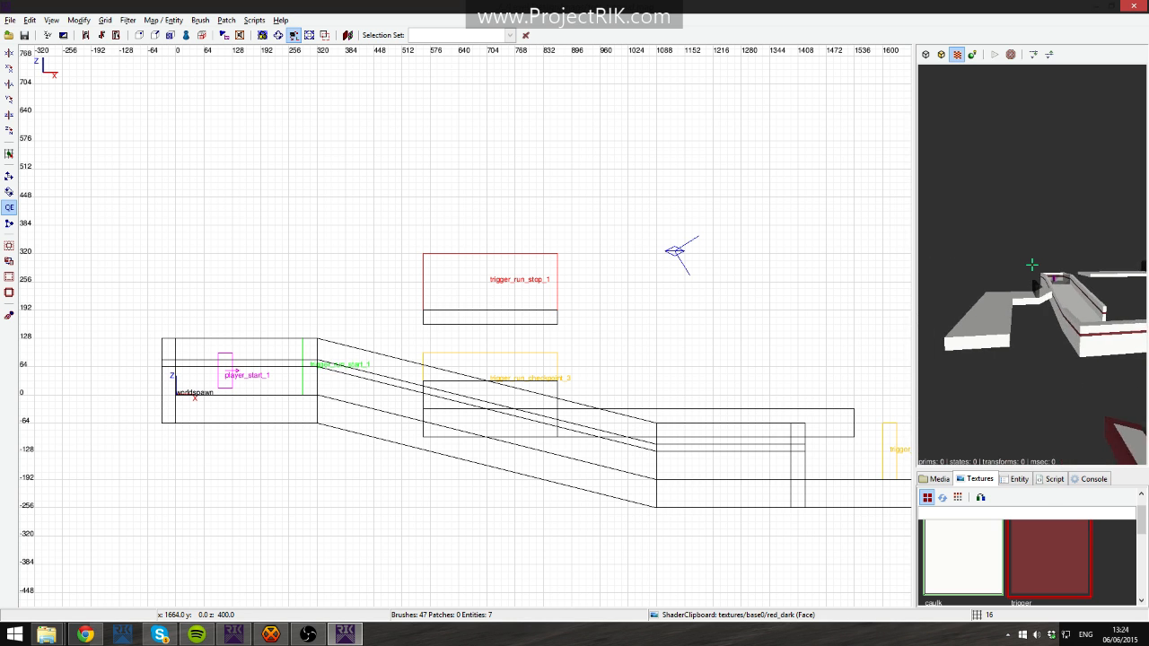
key(Up)
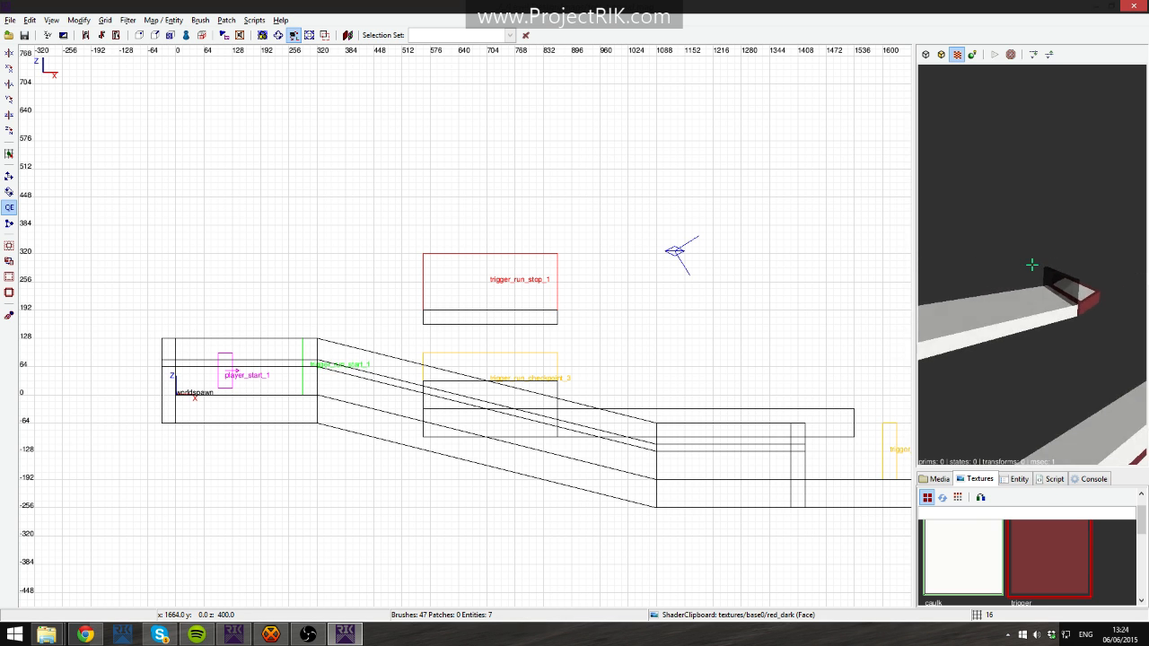
key(Right)
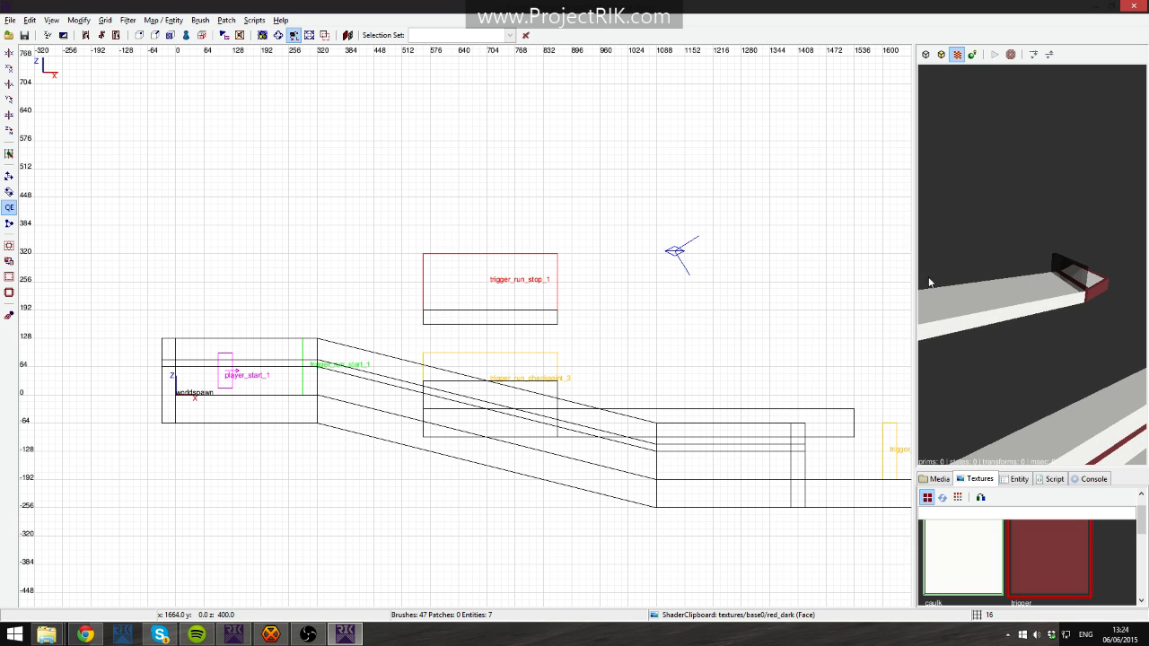
Switch to the ProjectRIK forum in Chrome and open the Mapping 101 topic in the Level Design category.
key(alt+Tab)
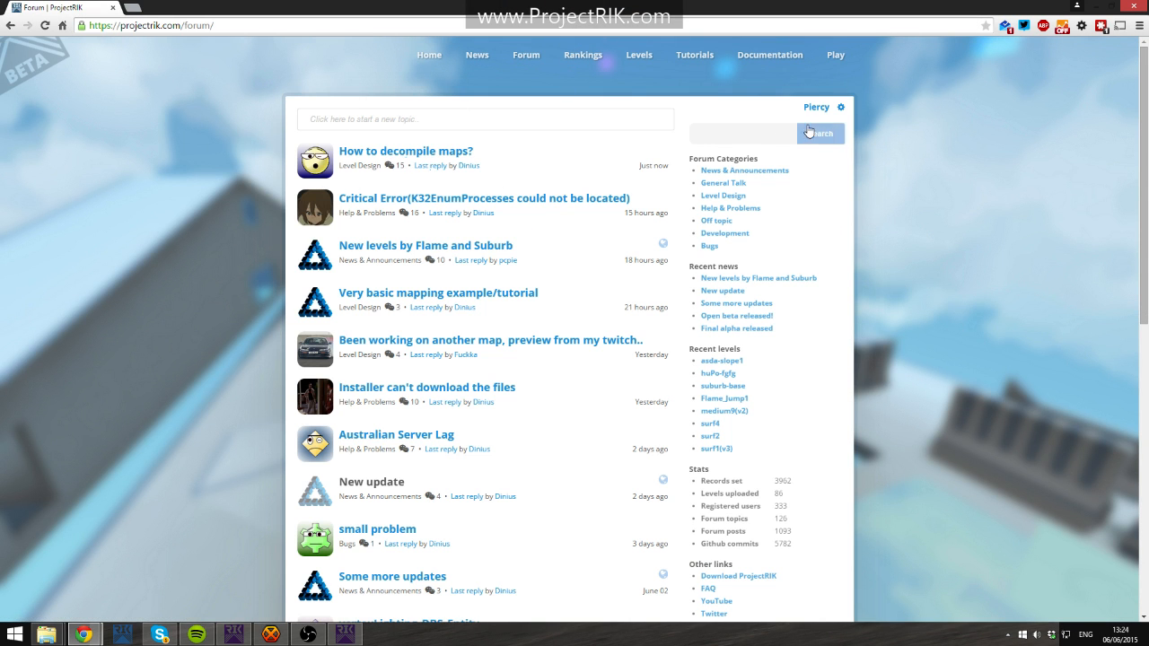
click(721, 196)
scroll(377, 287, down, 1)
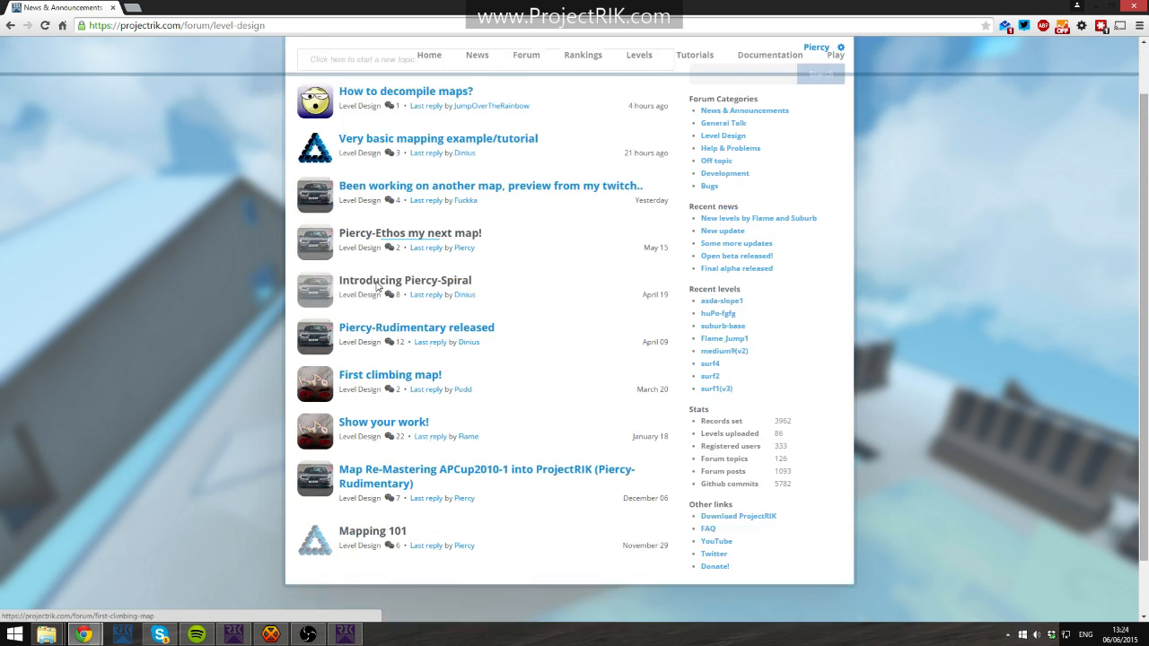
scroll(377, 285, down, 1)
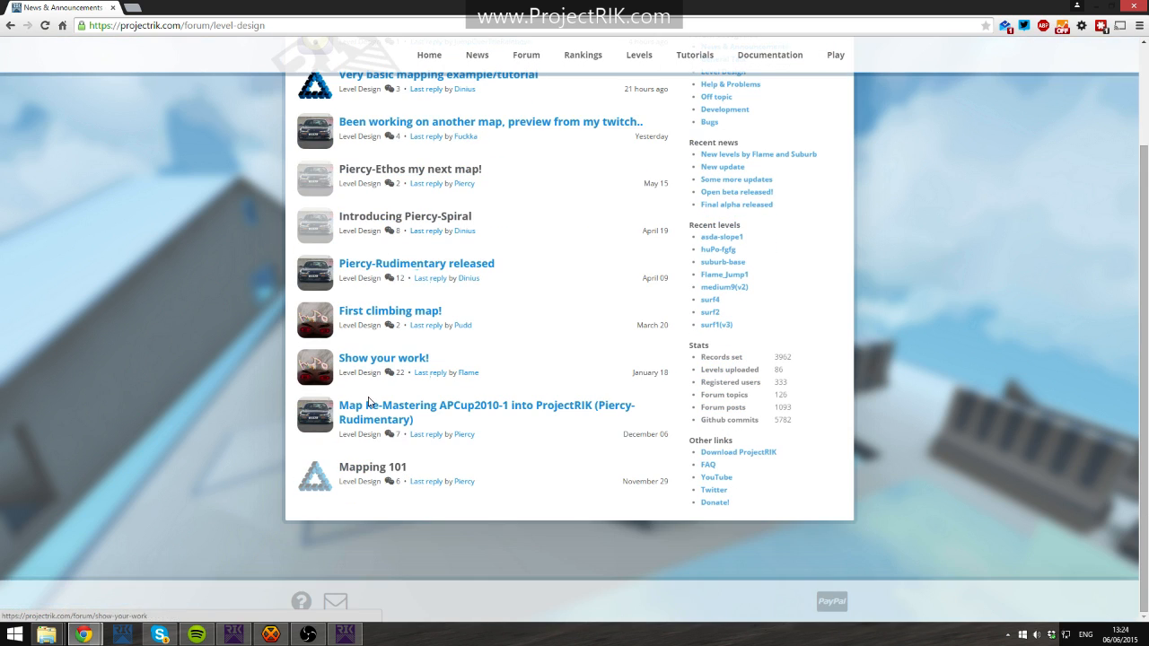
click(363, 474)
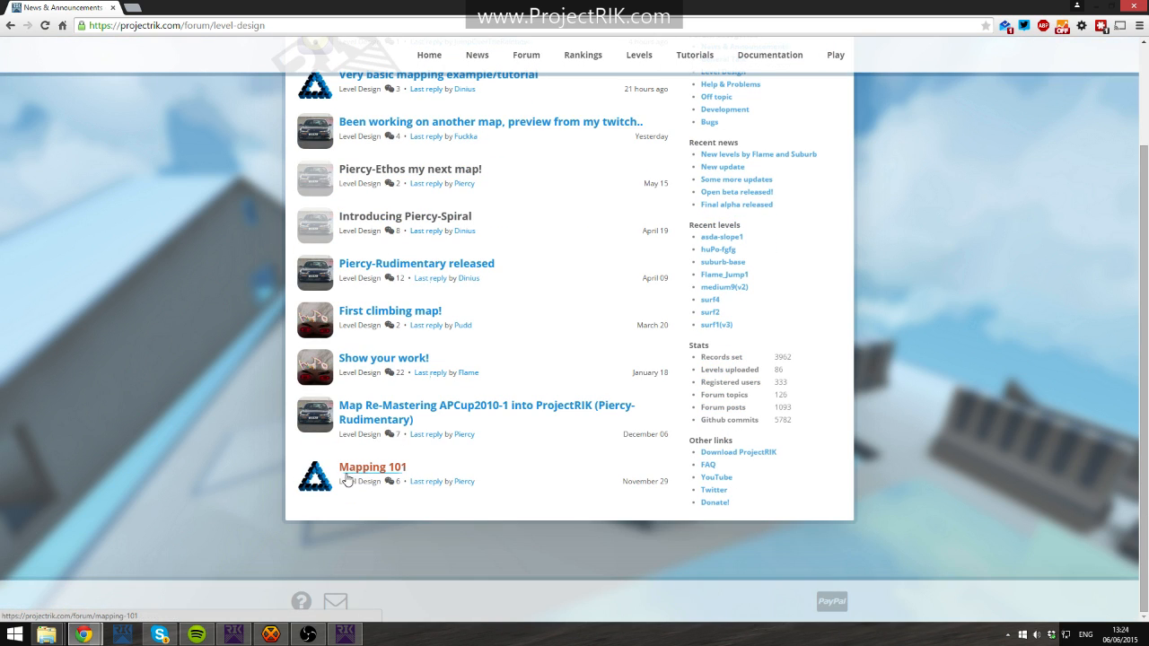
drag(384, 478, 393, 481)
click(396, 469)
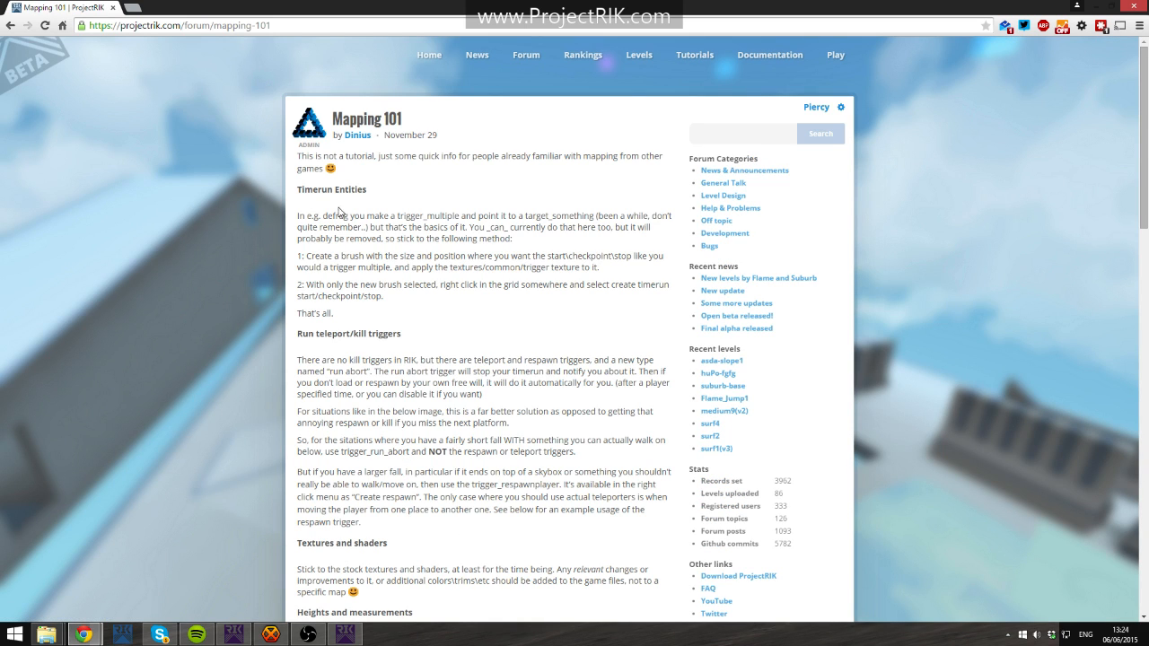
Find the Heights and measurements section of Mapping 101 and highlight its heading and the player width entry.
scroll(339, 213, down, 3)
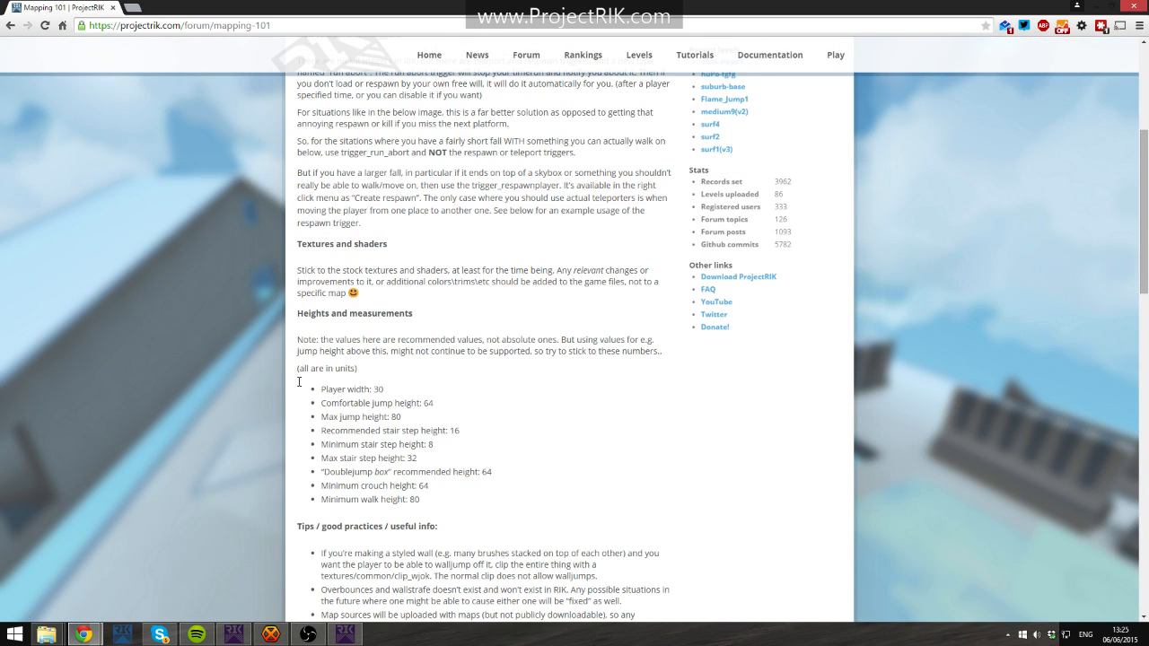
drag(299, 381, 437, 376)
drag(292, 320, 445, 316)
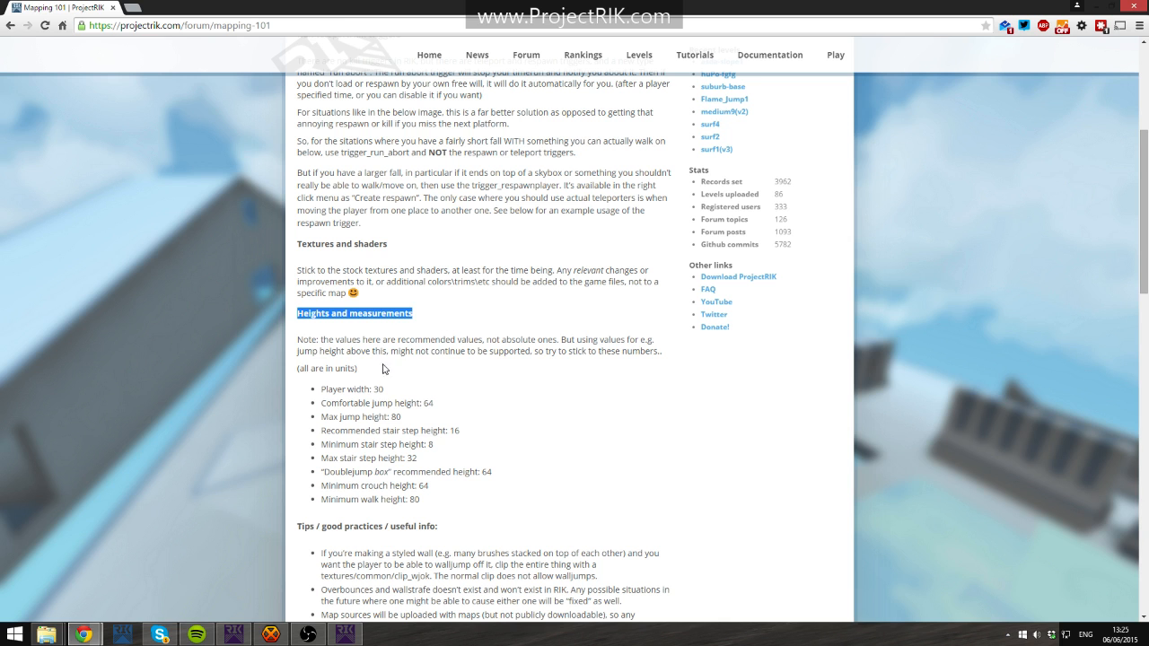
drag(390, 389, 315, 387)
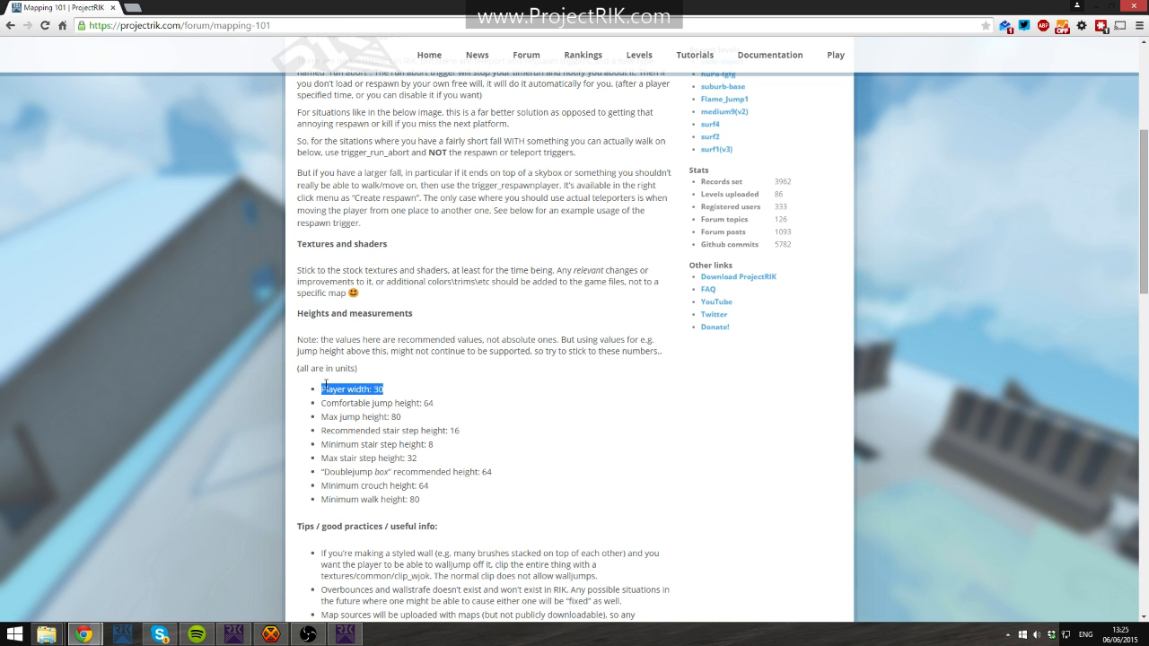
Restore the browser to a smaller window, return to Radiant and draw a brush about 32 by 208 units above player_start_1 in the XZ view.
double_click(341, 5)
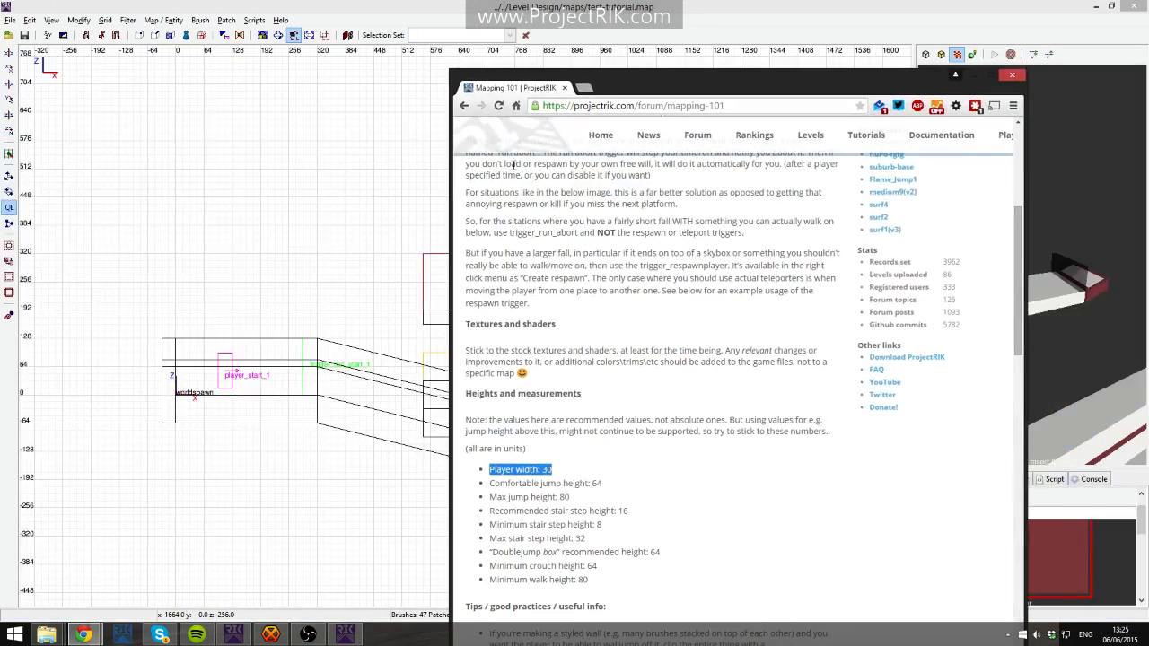
click(202, 149)
mouse_move(205, 142)
mouse_down()
mouse_move(220, 157)
mouse_move(206, 247)
mouse_up()
scroll(219, 247, up, 2)
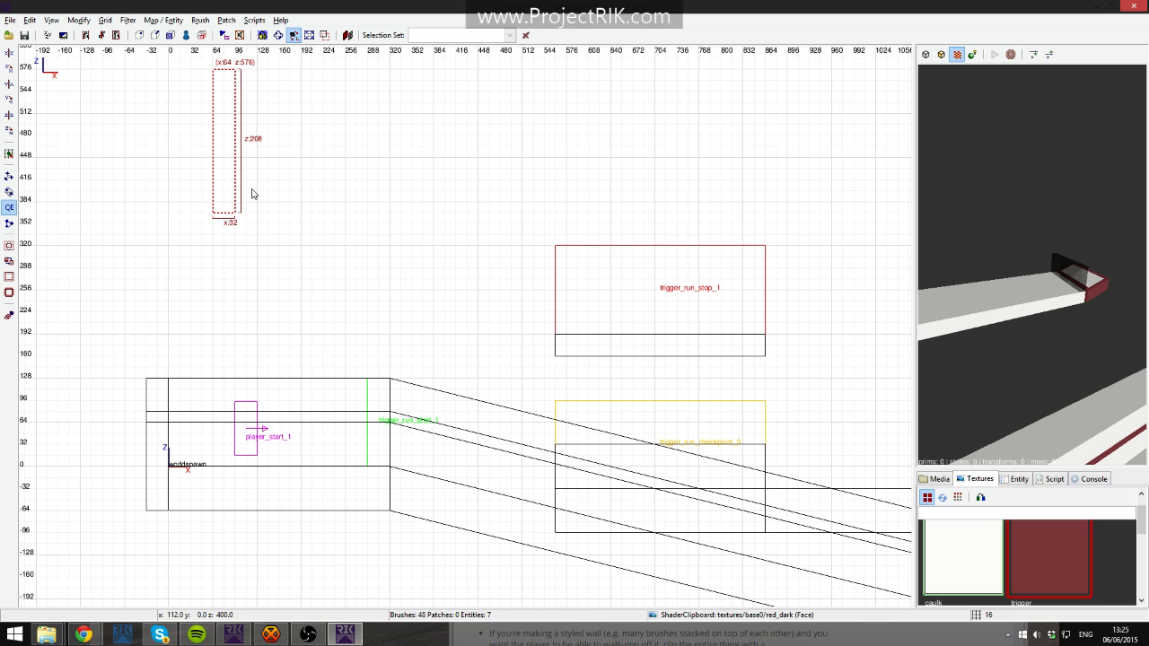
Delete the tall brush above player_start_1, then switch to Chrome and maximize the Mapping 101 page.
key(BackSpace)
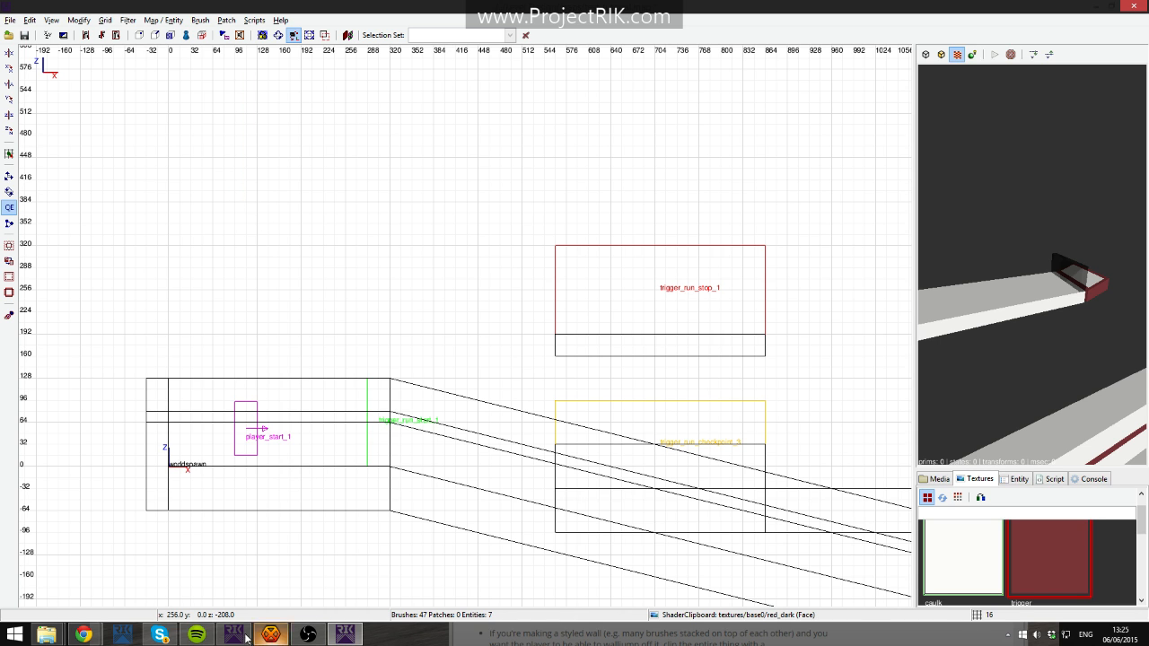
click(224, 584)
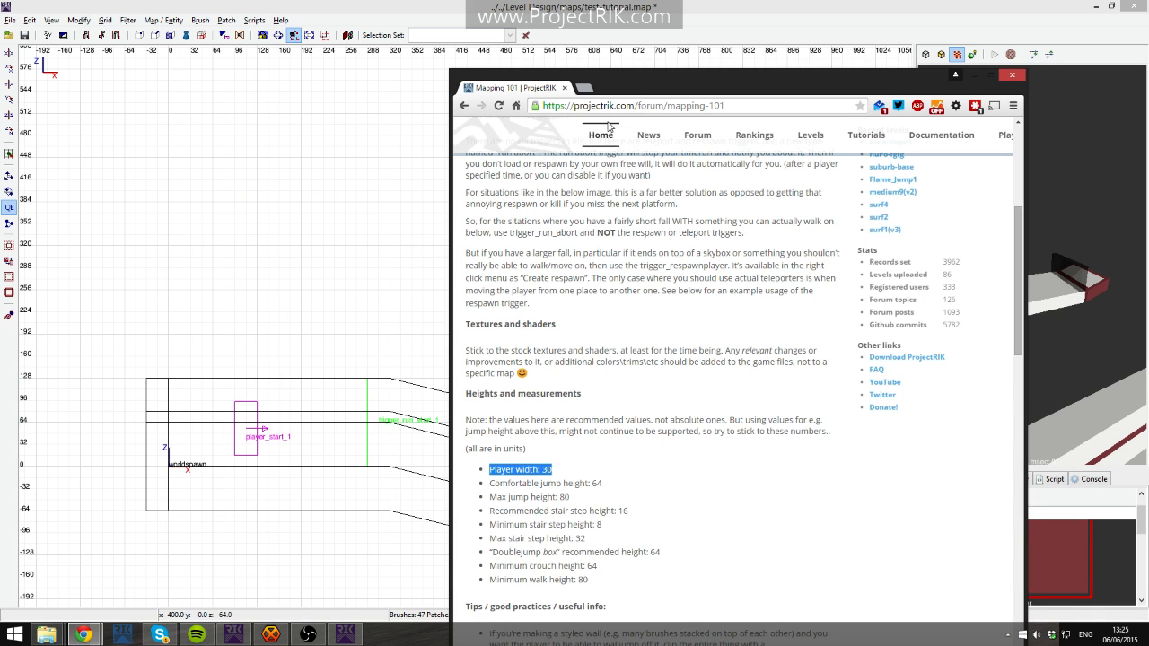
drag(647, 48, 524, 2)
Highlight the jump height and stair step height entries in turn under Heights and measurements to review the recommended values.
click(459, 423)
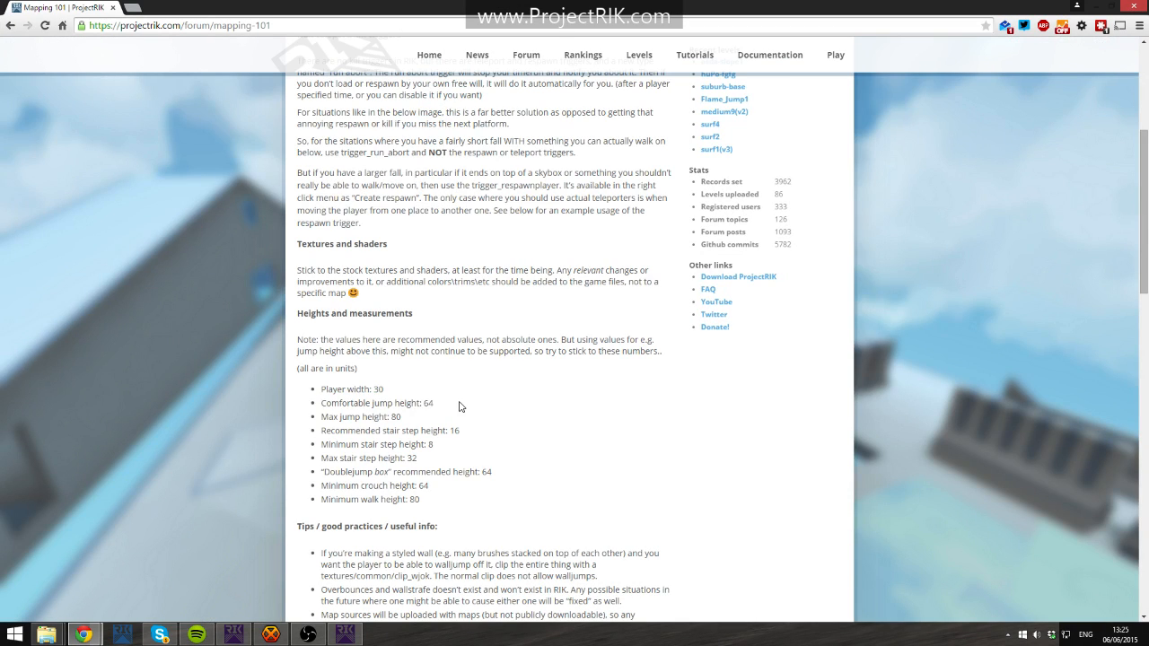
triple_click(462, 407)
drag(432, 422, 339, 419)
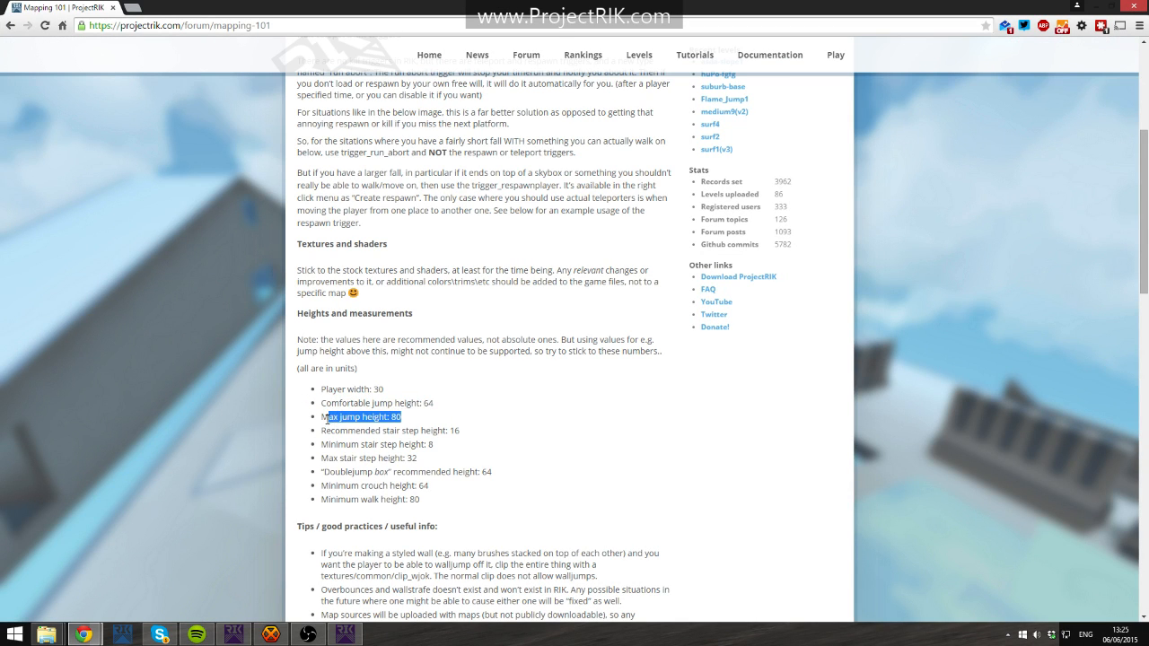
drag(498, 437, 325, 432)
click(403, 433)
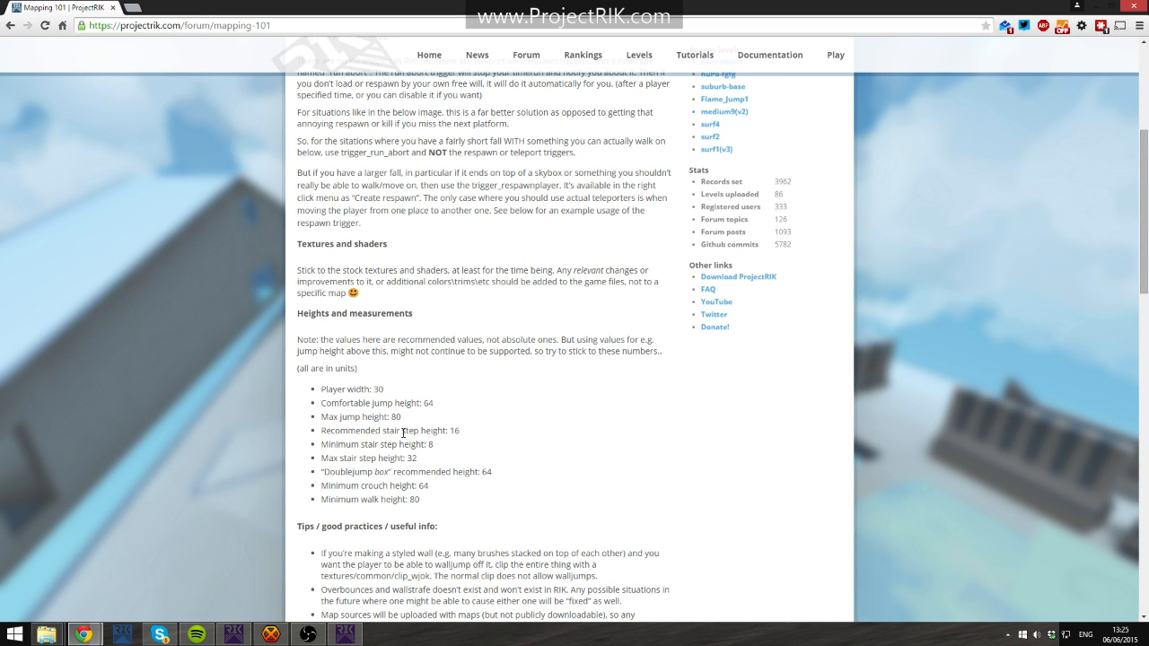
drag(401, 433, 321, 438)
click(426, 431)
click(476, 443)
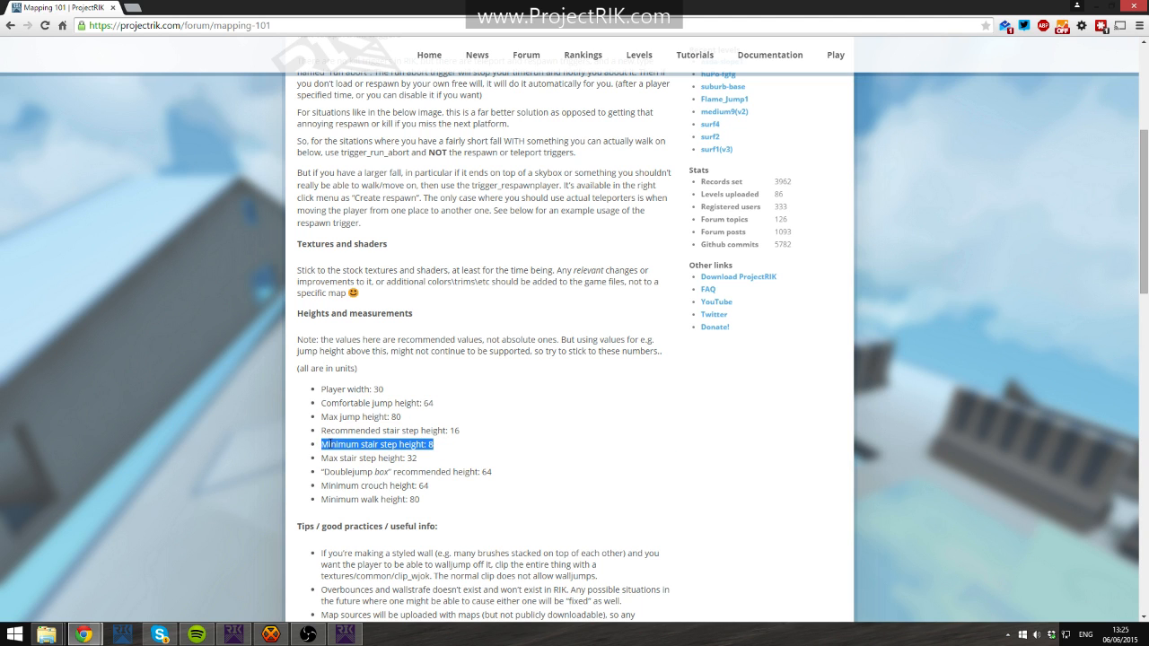
Highlight the "Doublejump box" name and its recommended height value in the measurements list, then clear the selection.
drag(445, 465, 389, 474)
click(410, 470)
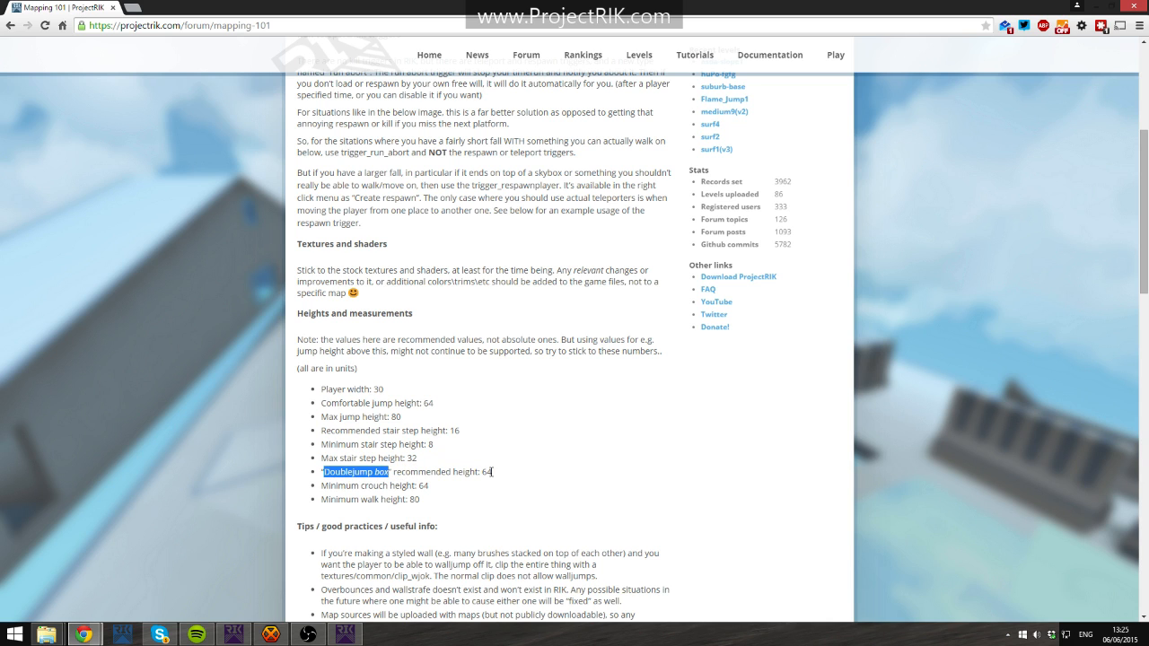
click(412, 484)
drag(493, 474, 529, 469)
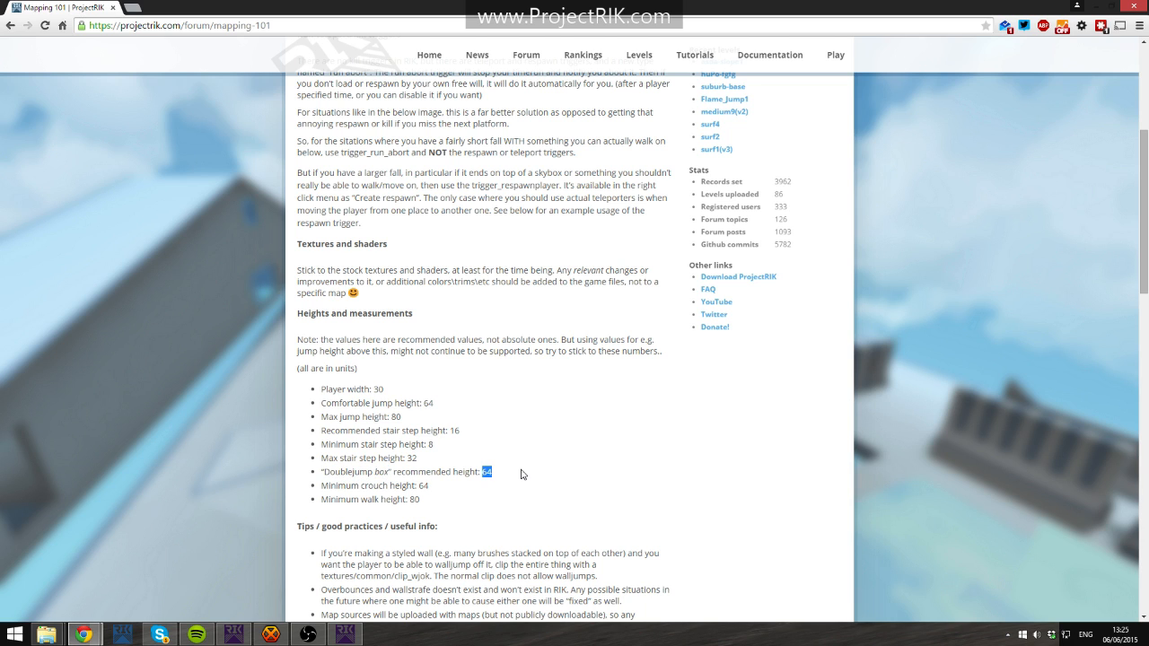
click(710, 486)
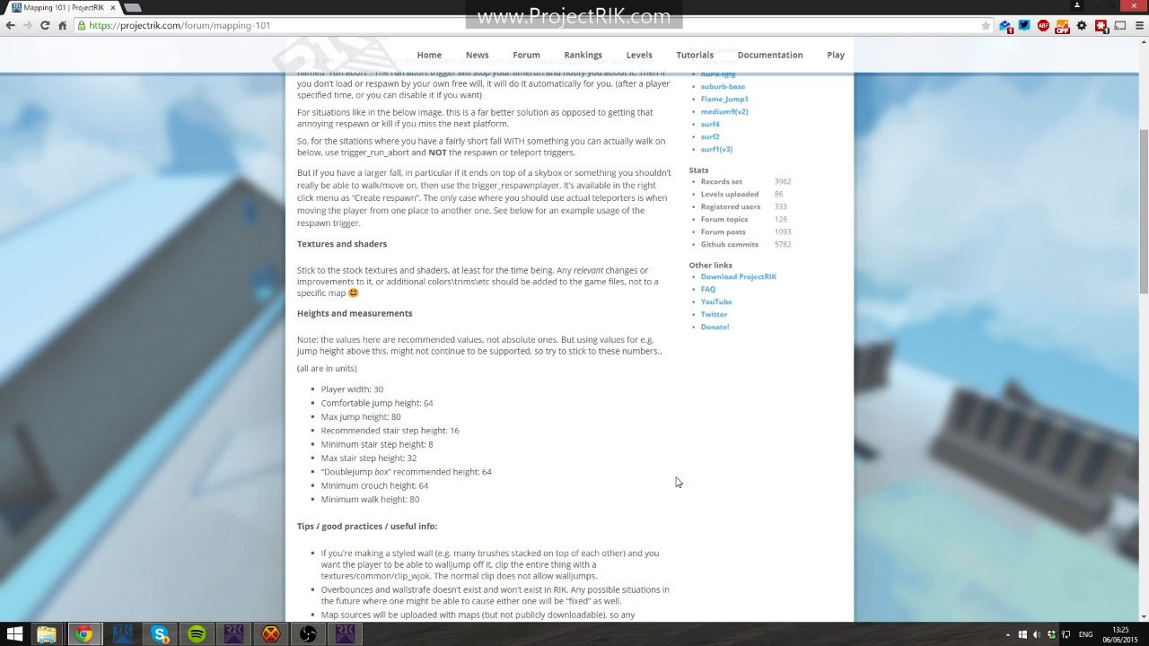
Review the recommended heights and measurements in the Mapping 101 post by highlighting the whole list.
drag(475, 493, 325, 490)
double_click(472, 484)
drag(456, 498, 296, 391)
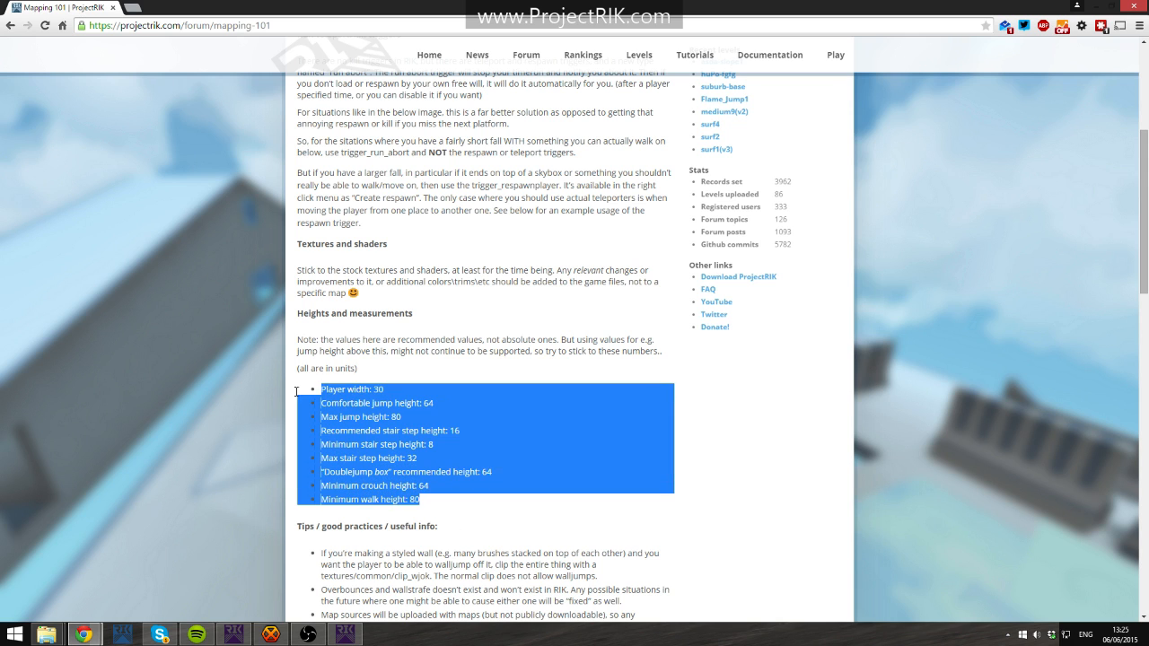
click(428, 486)
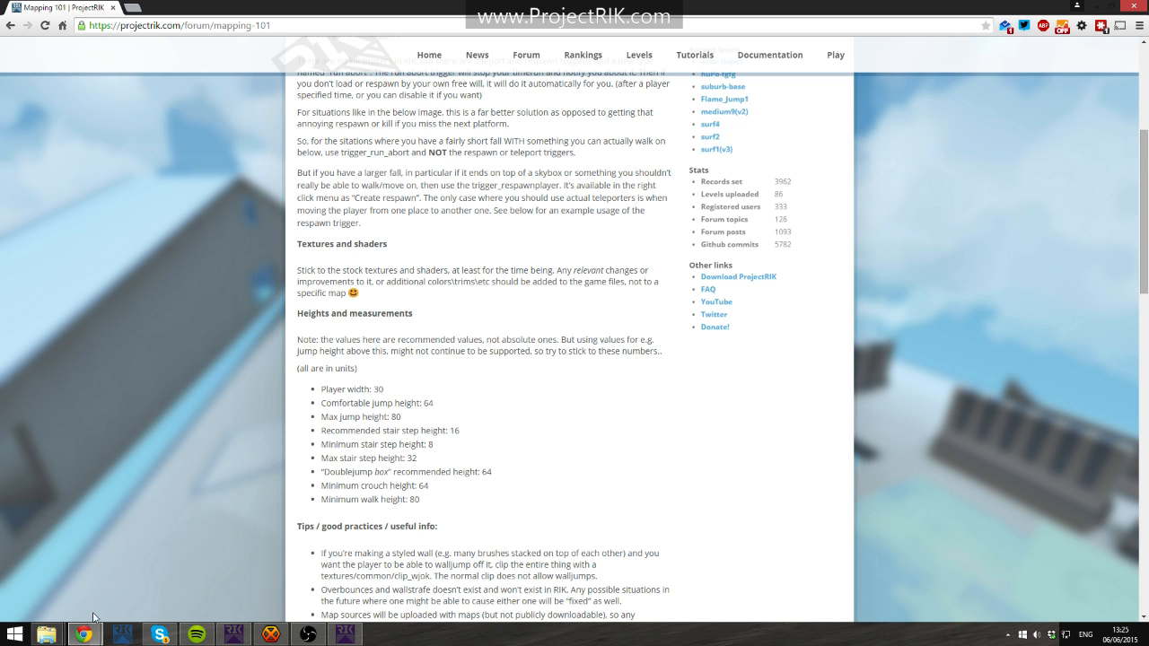
Switch to the Radiant level launcher and open the piercy-surf map in a new editor window.
click(341, 634)
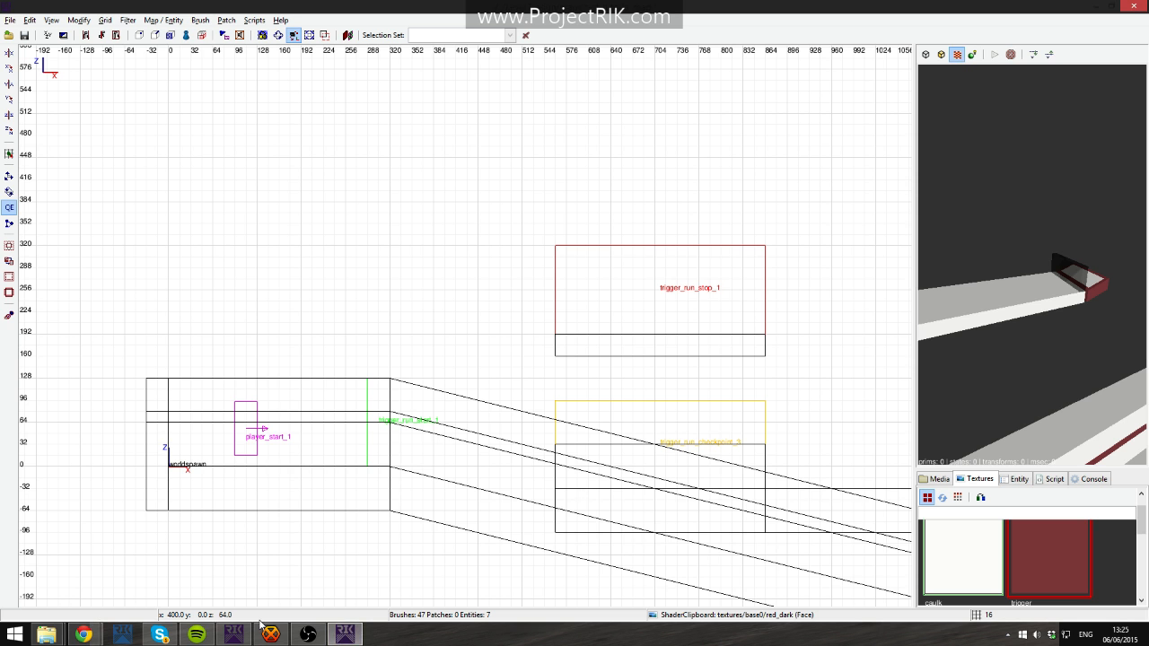
click(233, 633)
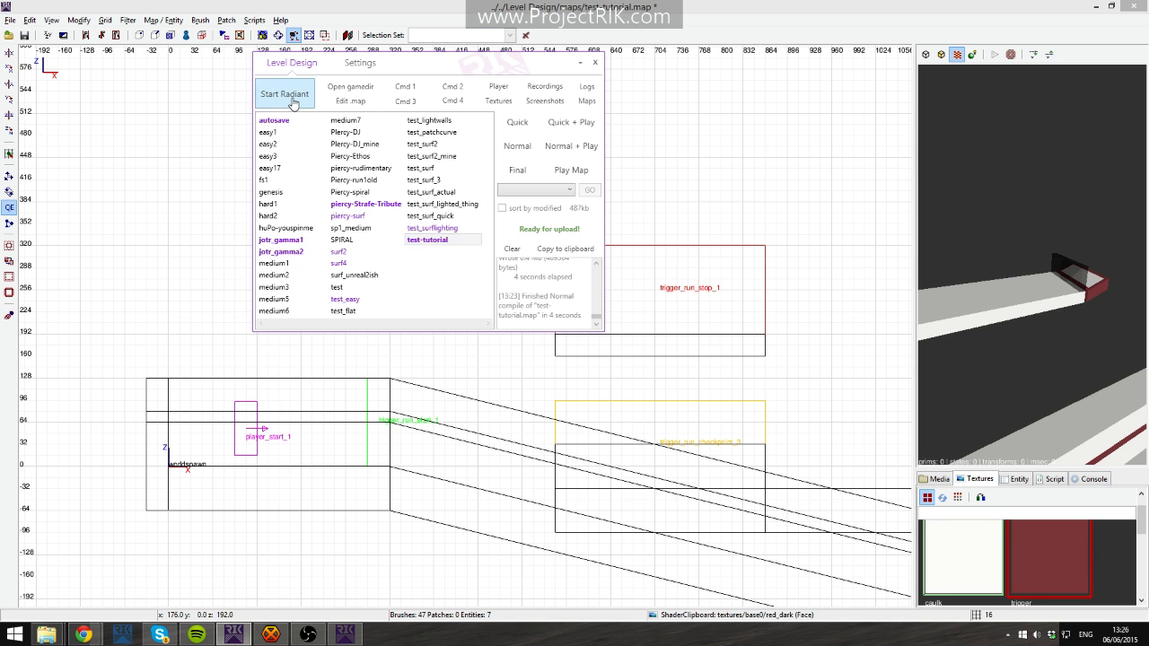
click(285, 95)
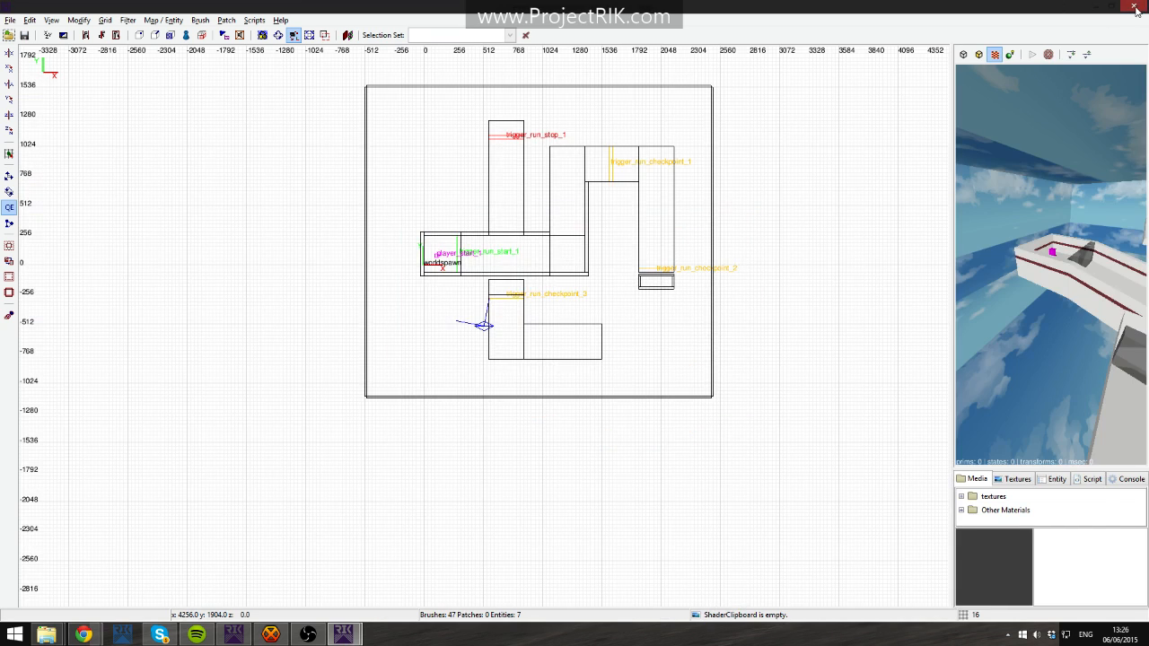
click(1136, 6)
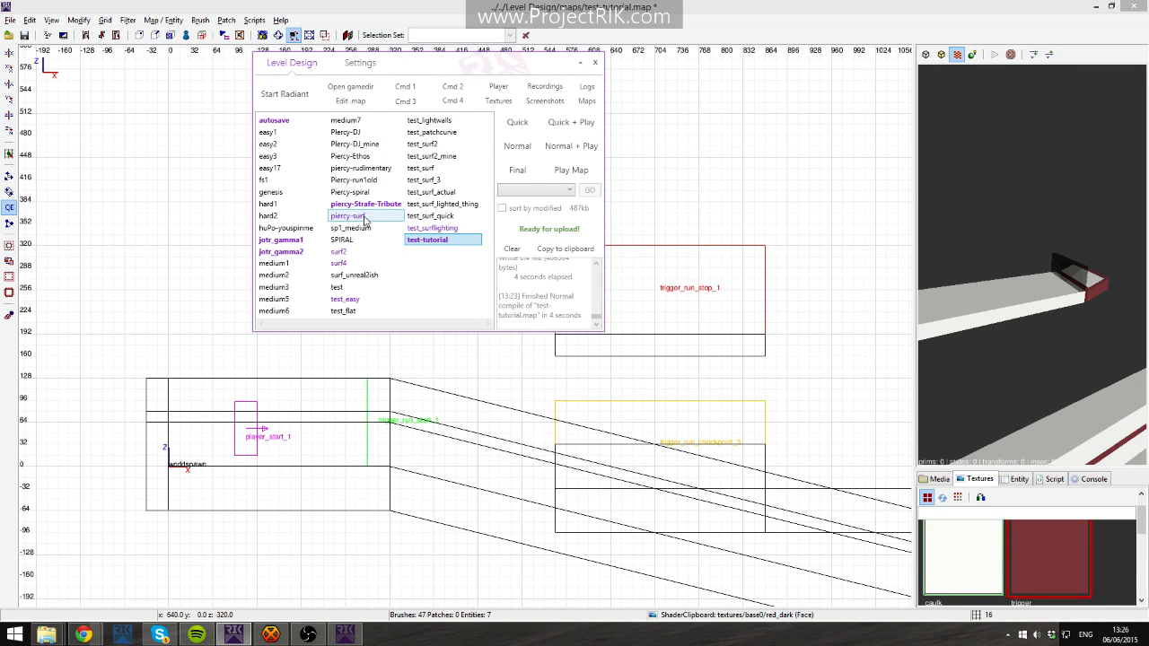
click(285, 94)
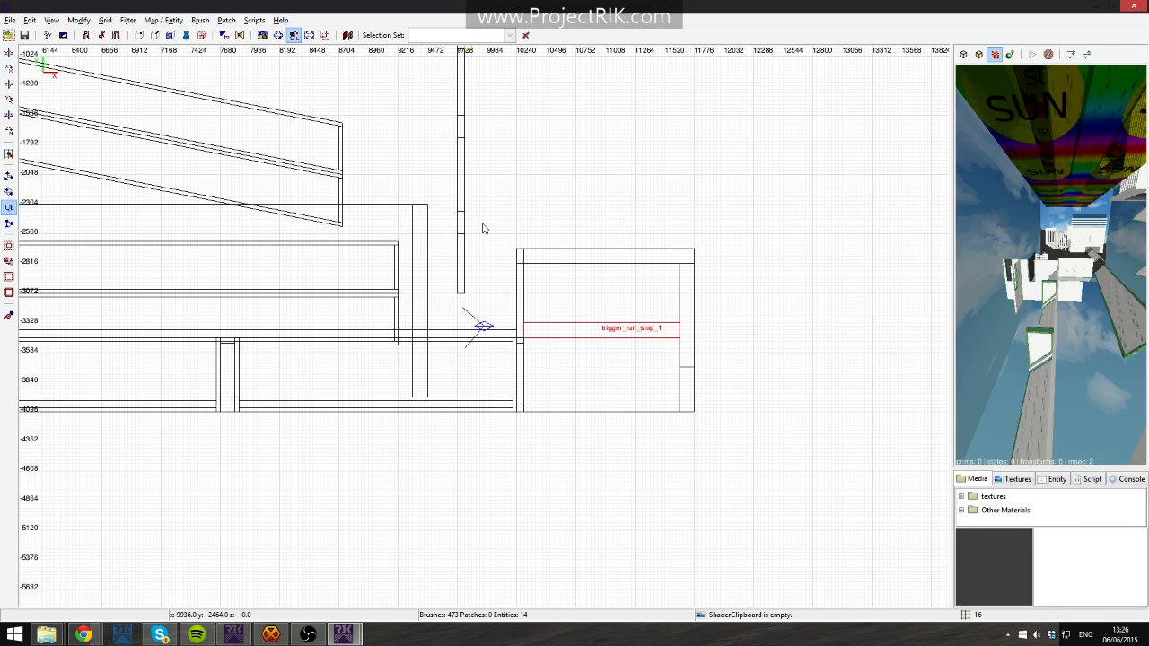
Fly the 3D camera to the stacked horizontal slats around the trigger volume and select the third slat from the top.
right_click(1057, 255)
key(Up)
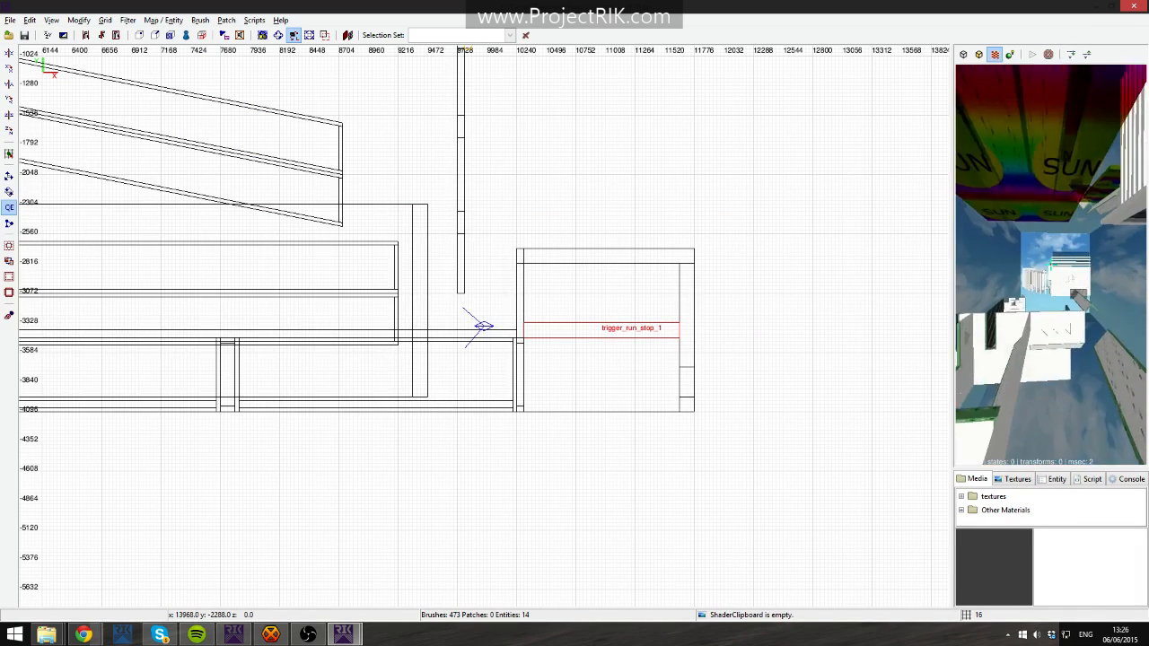
key(Up)
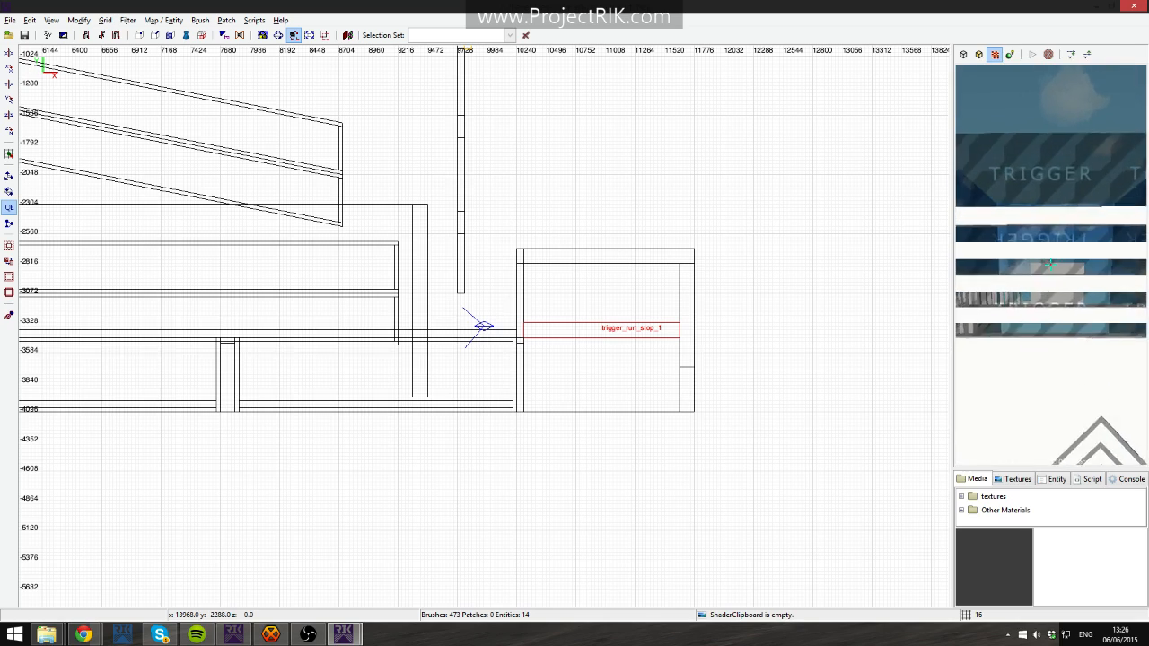
key(Down)
right_click(1051, 263)
shift+click(1056, 275)
key(Escape)
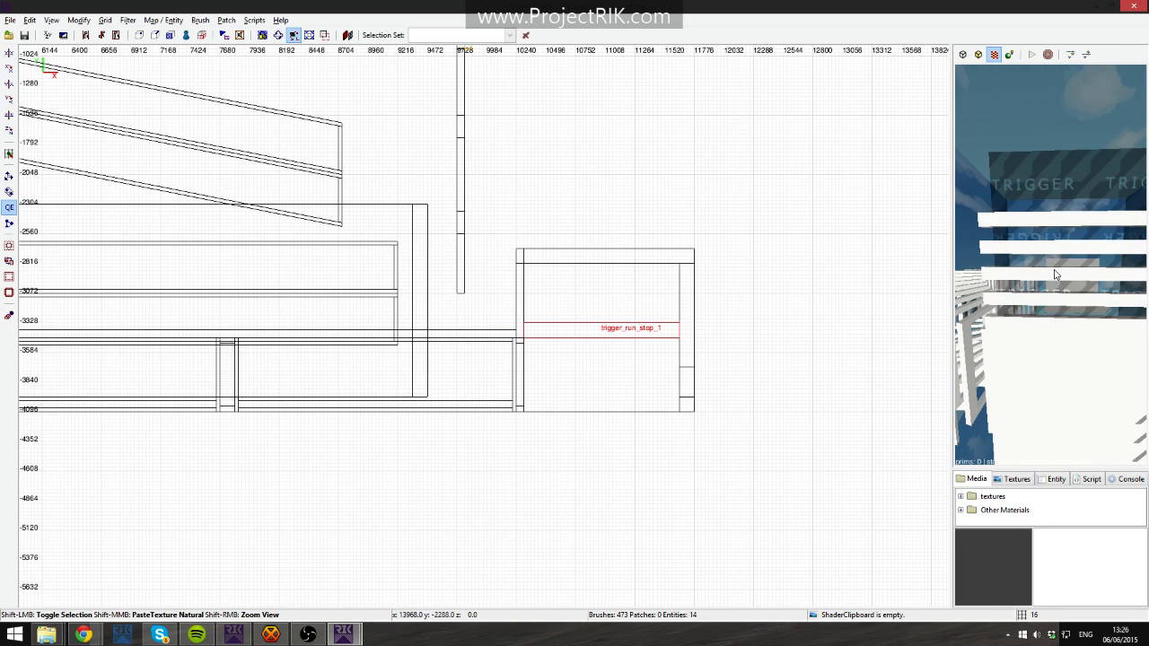
shift+click(1057, 275)
drag(952, 277, 912, 278)
right_drag(504, 245, 639, 248)
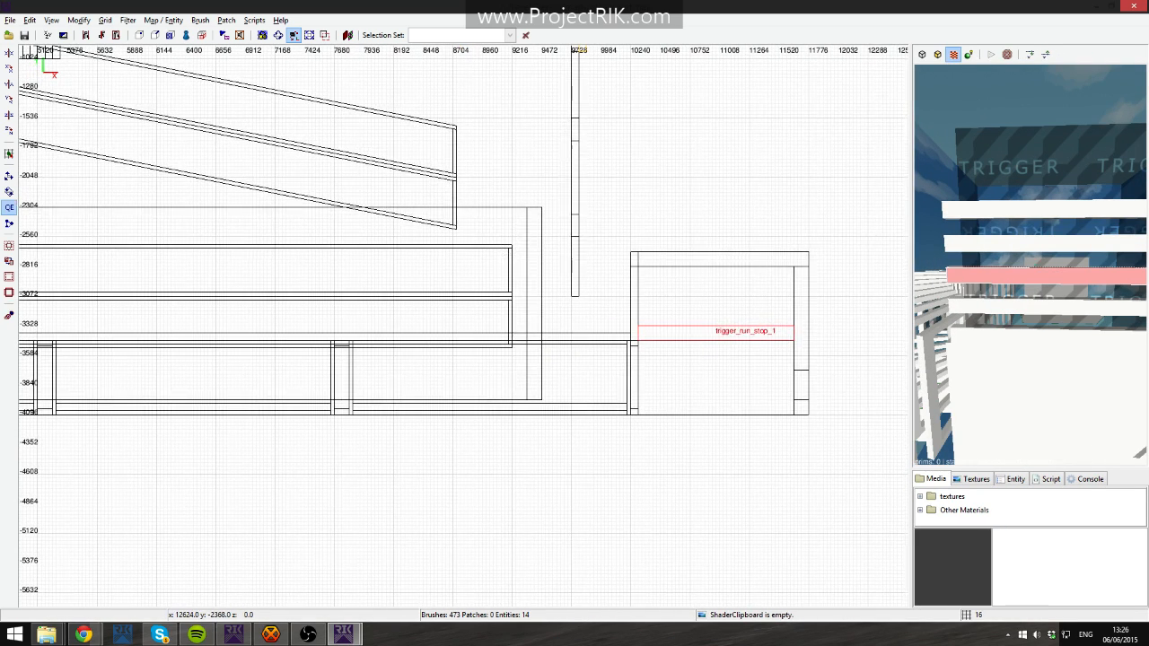
Examine the selected slat close up in the YZ side view.
right_click(979, 224)
right_click(978, 224)
scroll(704, 211, down, 2)
right_drag(498, 216, 608, 500)
right_click(533, 223)
click(557, 270)
right_drag(568, 274, 705, 289)
scroll(558, 297, down, 4)
right_drag(558, 297, 738, 289)
key(ctrl+Tab)
right_drag(467, 316, 216, 290)
key(ctrl+Tab)
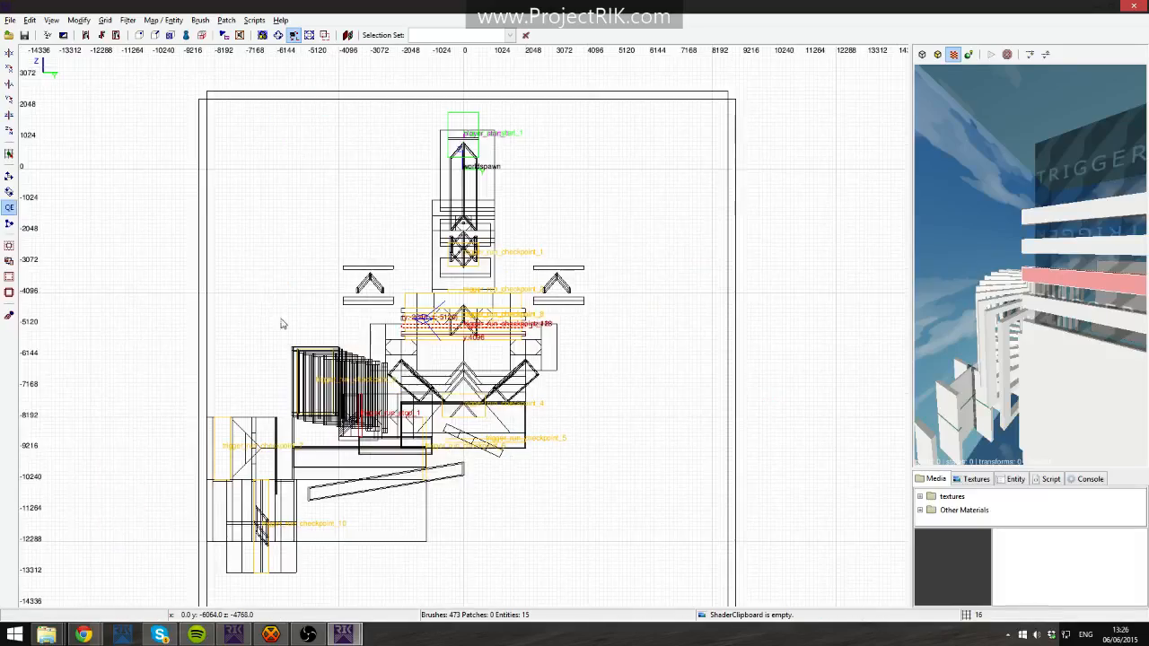
right_drag(282, 321, 329, 345)
scroll(593, 390, up, 5)
scroll(577, 398, up, 2)
scroll(418, 364, up, 3)
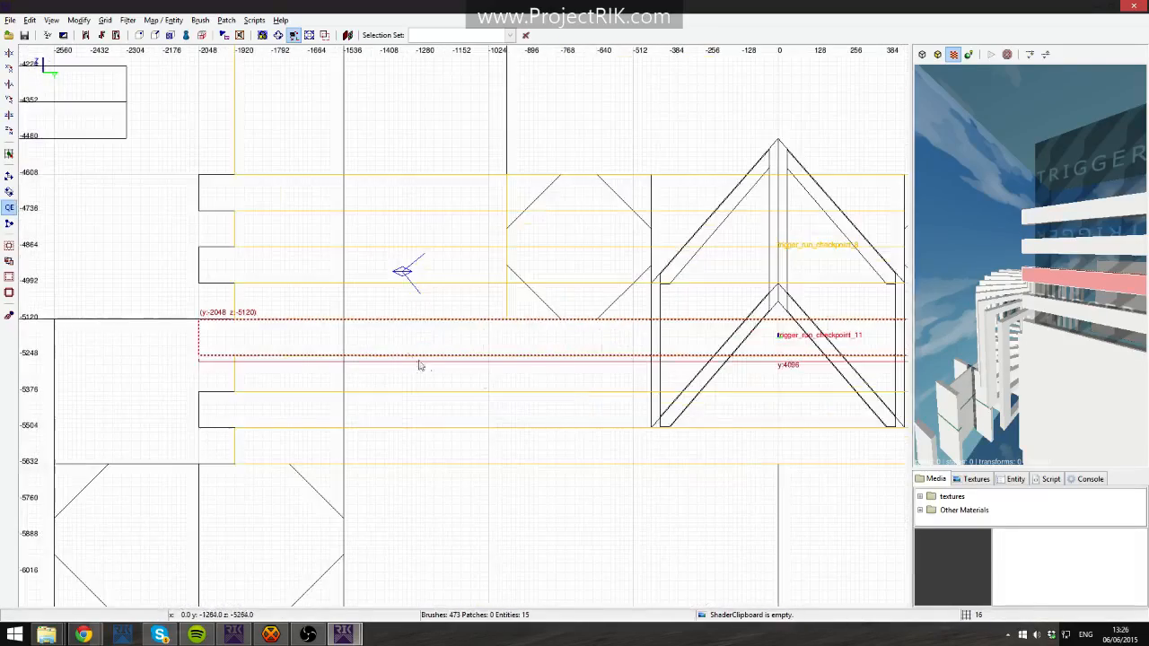
Highlight all four stacked slats by adding the other three to the selection, and clear the selection.
shift+click(1055, 242)
shift+click(1055, 213)
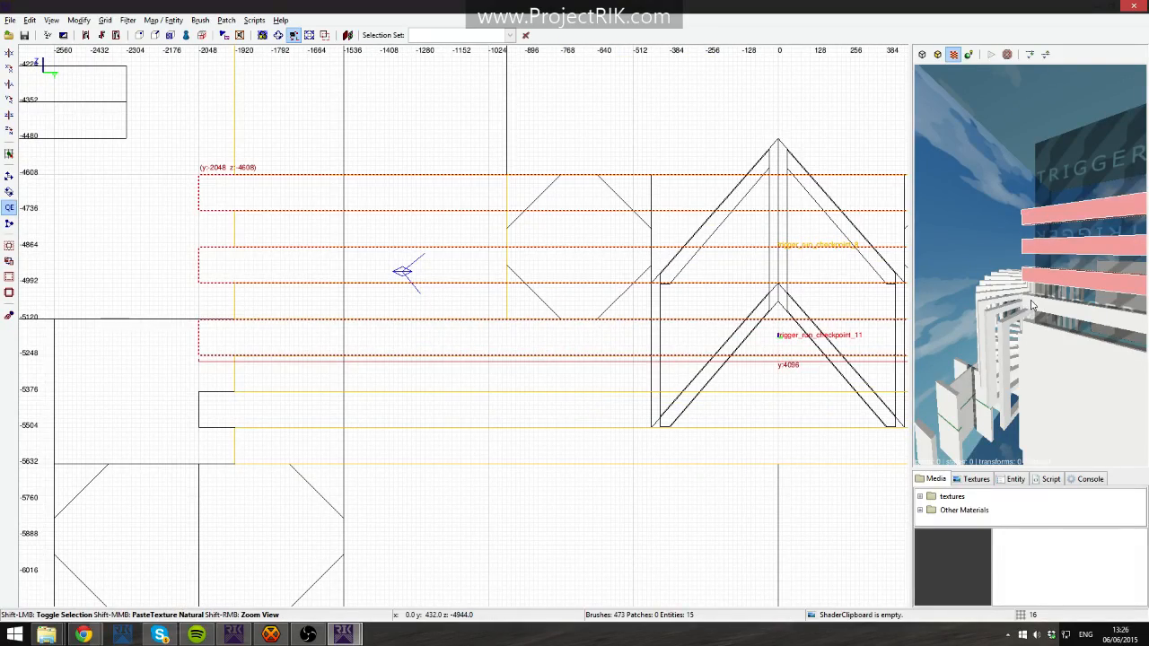
shift+click(1031, 307)
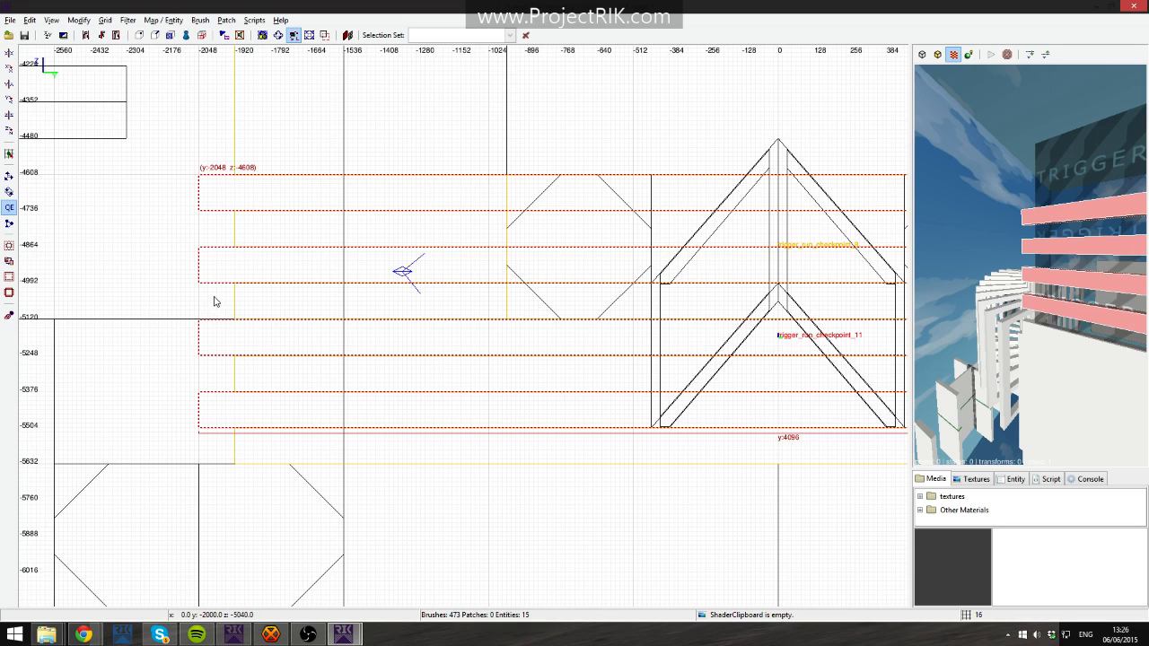
key(Escape)
Gauge the gap between the second and third slats with a temporary brush 48 units wide and 128 units high, and delete it.
drag(204, 287, 219, 325)
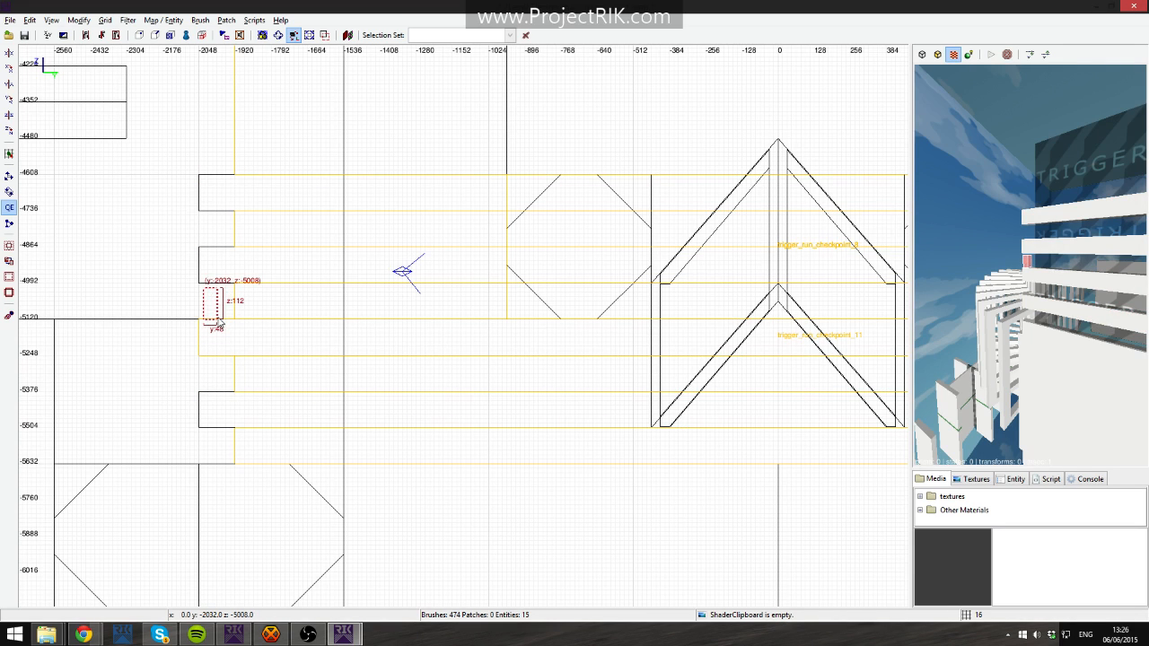
drag(211, 282, 207, 300)
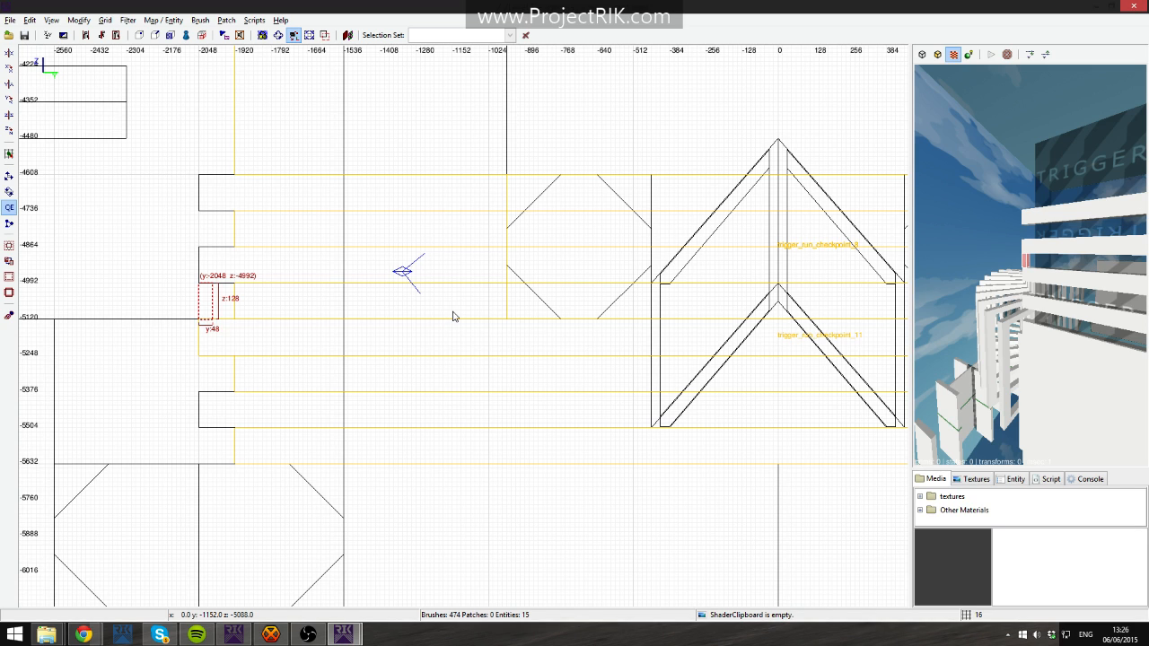
key(Delete)
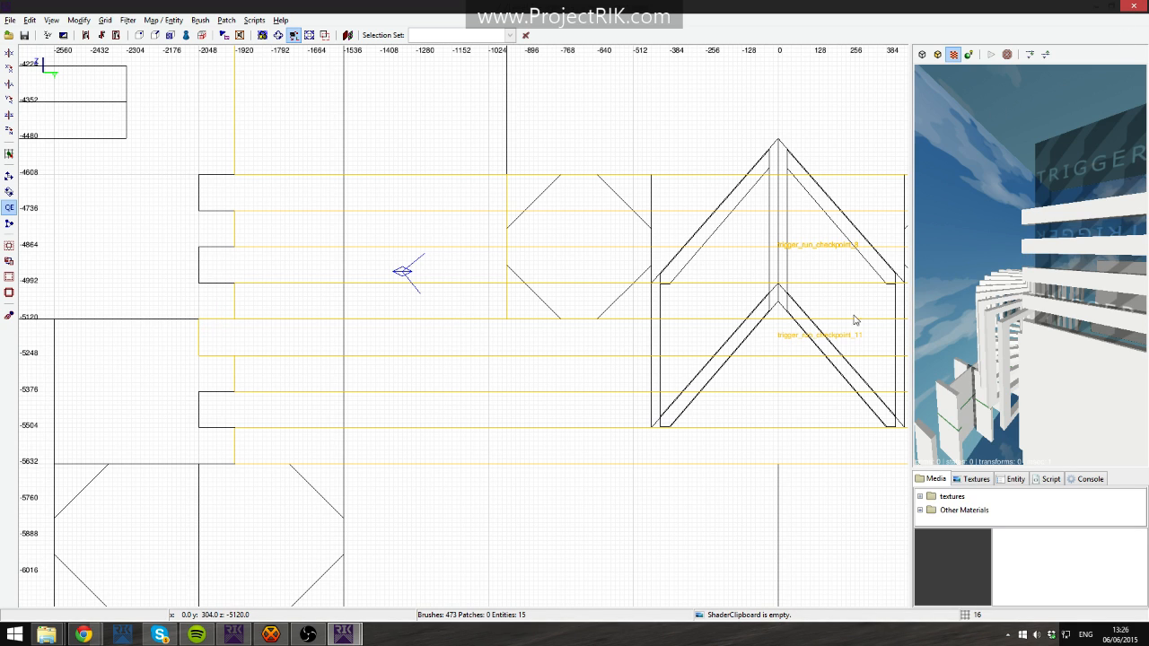
drag(272, 532, 277, 536)
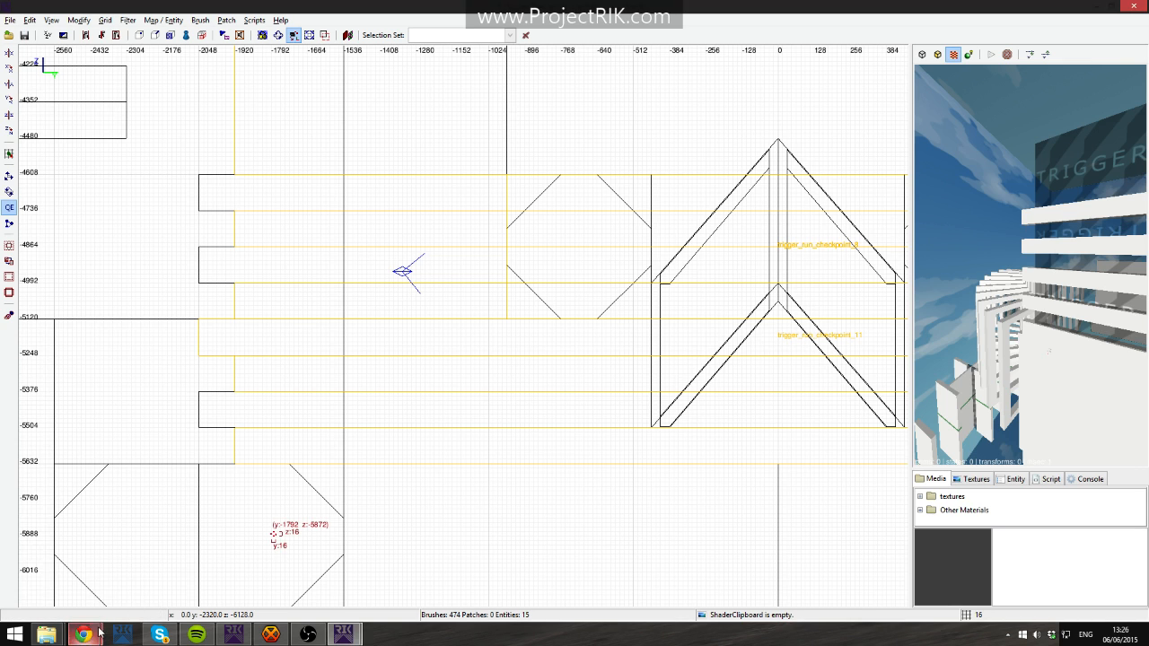
right_click(420, 504)
click(279, 523)
Switch to the Mapping 101 page in Chrome and highlight the minimum crouch height entry.
mouse_move(83, 635)
click(208, 566)
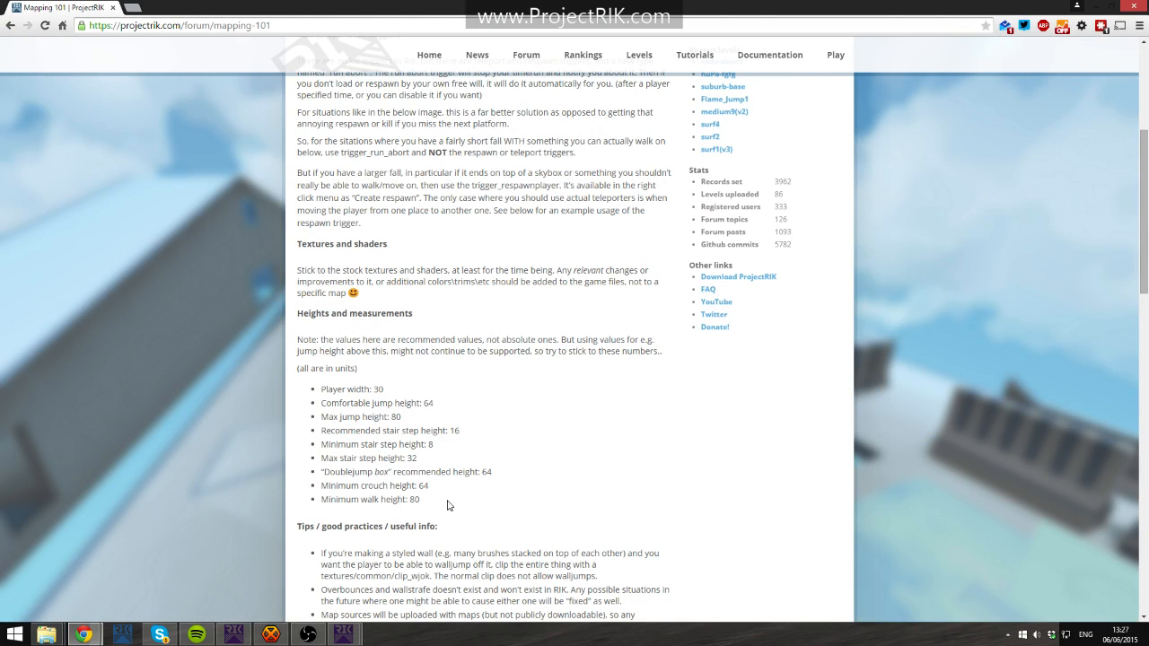
drag(430, 485, 321, 486)
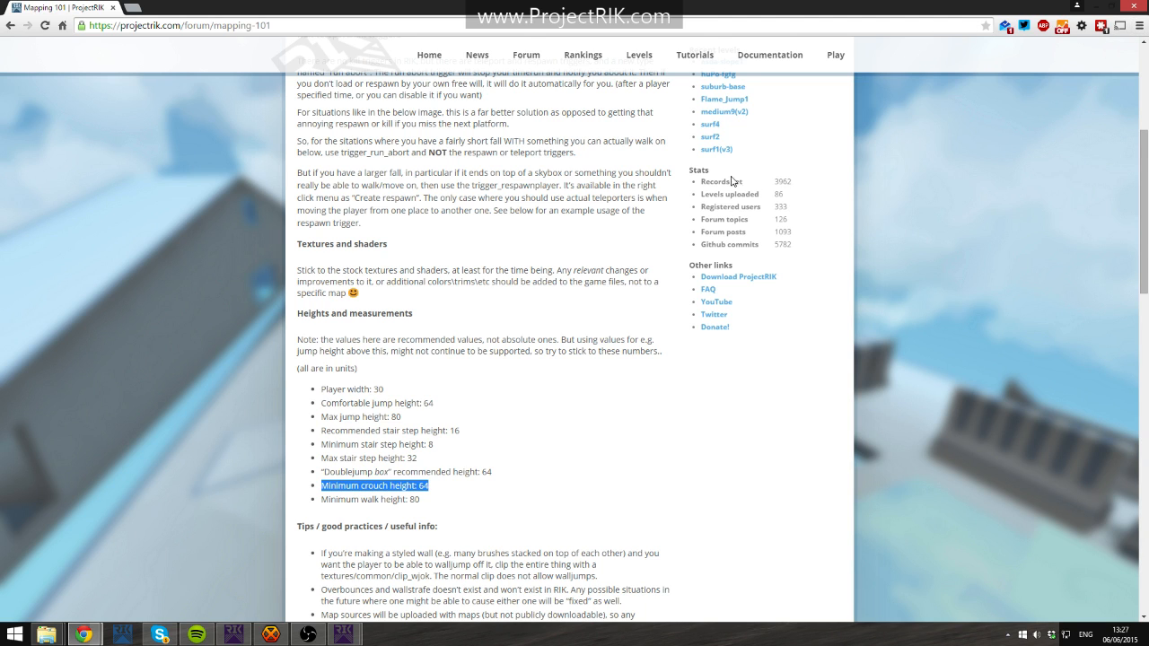
Examine the tips and good practices in the Mapping 101 post, including the good and bad corner illustration.
click(489, 341)
scroll(500, 342, down, 1)
scroll(578, 343, down, 5)
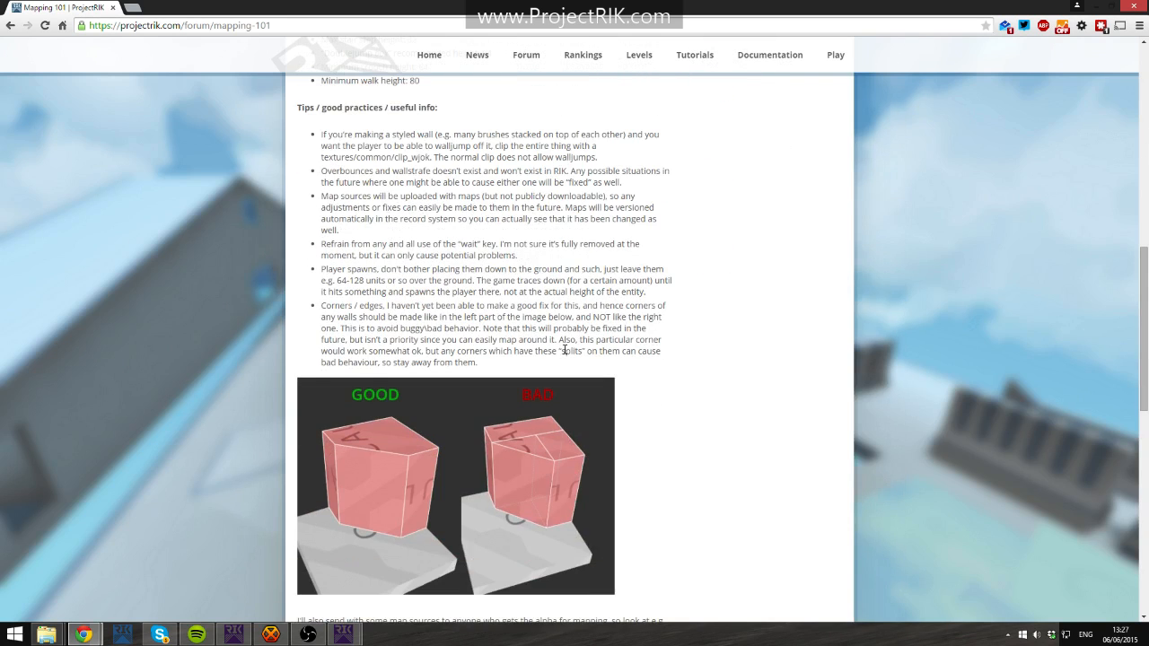
right_click(507, 420)
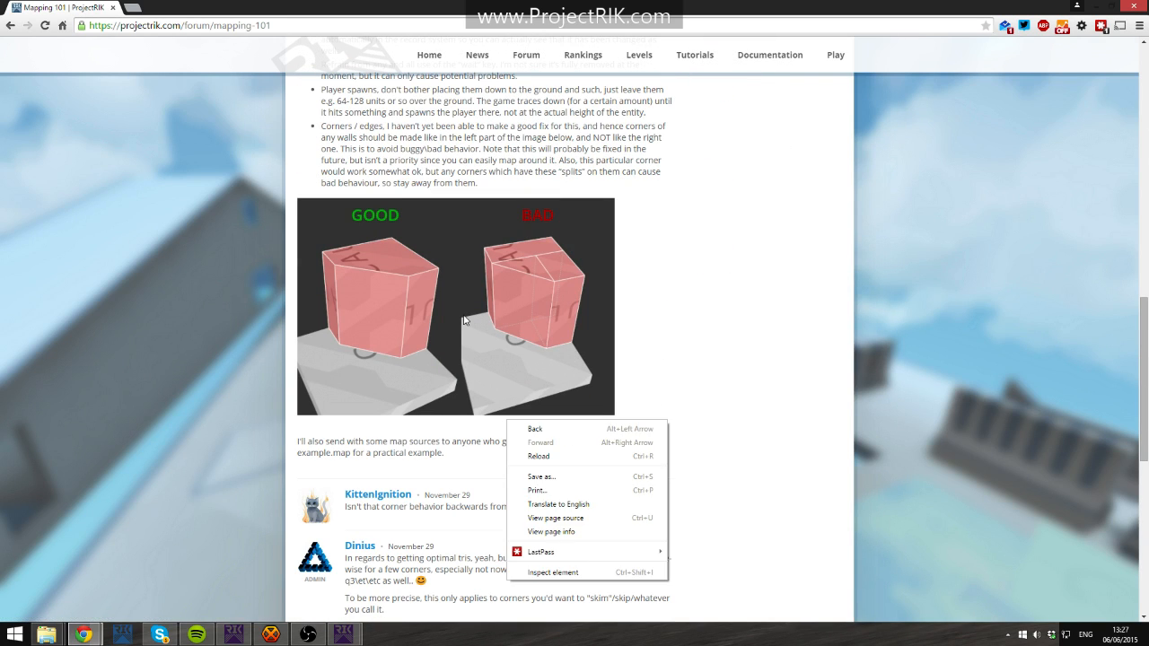
right_click(461, 368)
right_click(456, 324)
click(732, 267)
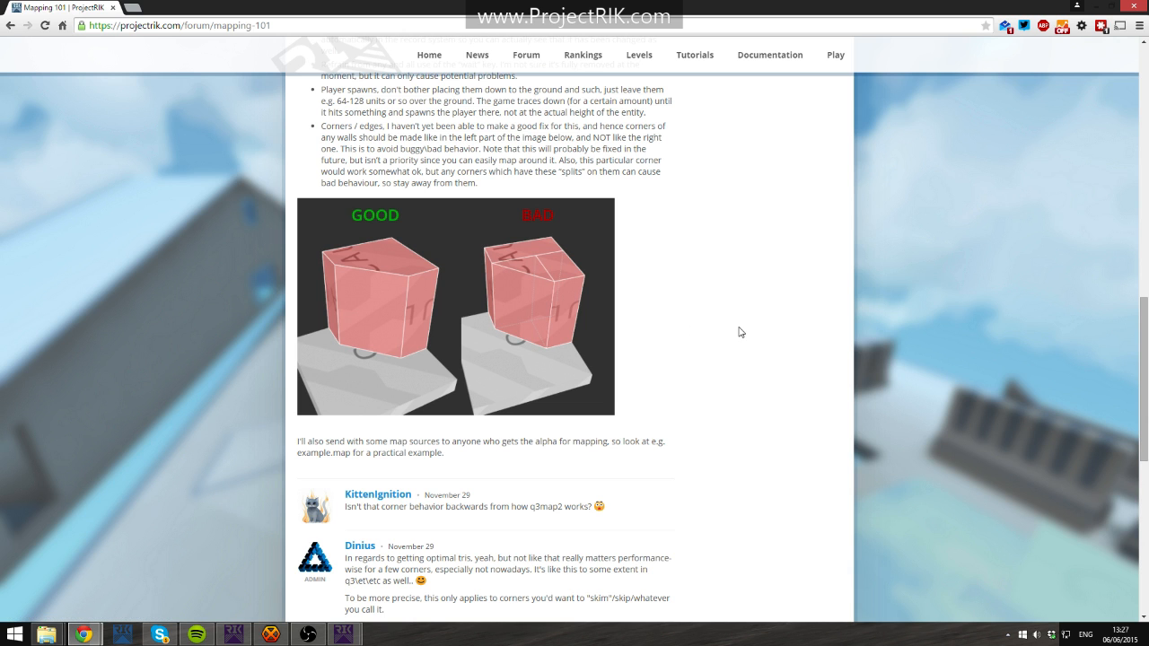
Look through the replies below the Mapping 101 post and return to the beginning of the page.
scroll(707, 402, down, 6)
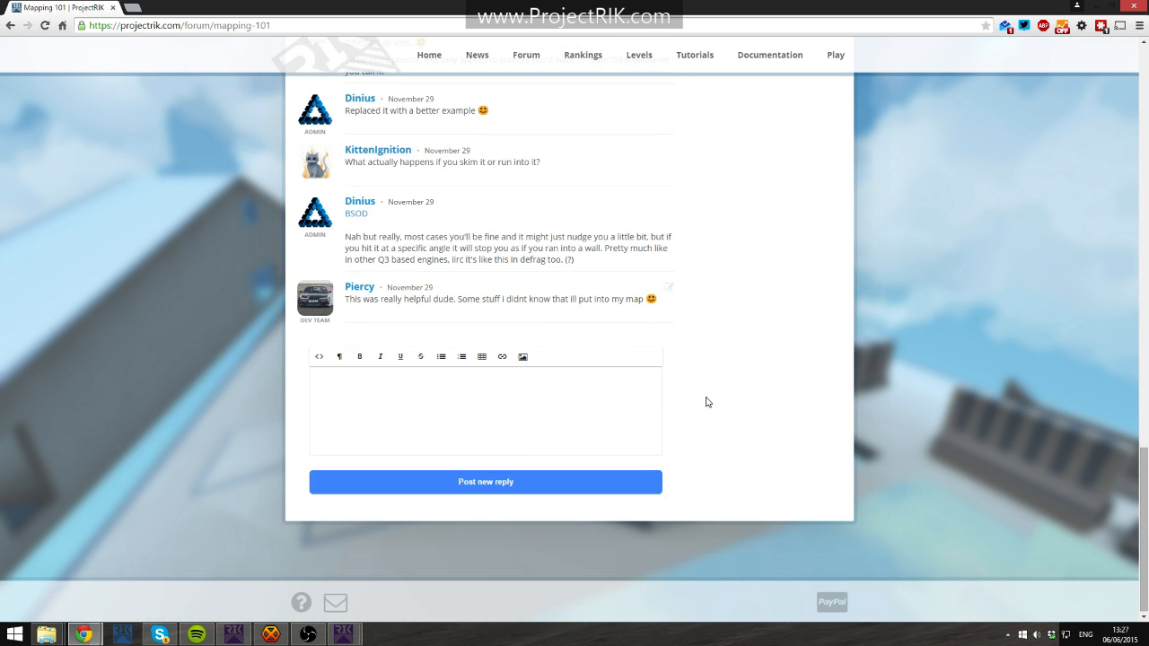
scroll(693, 393, up, 3)
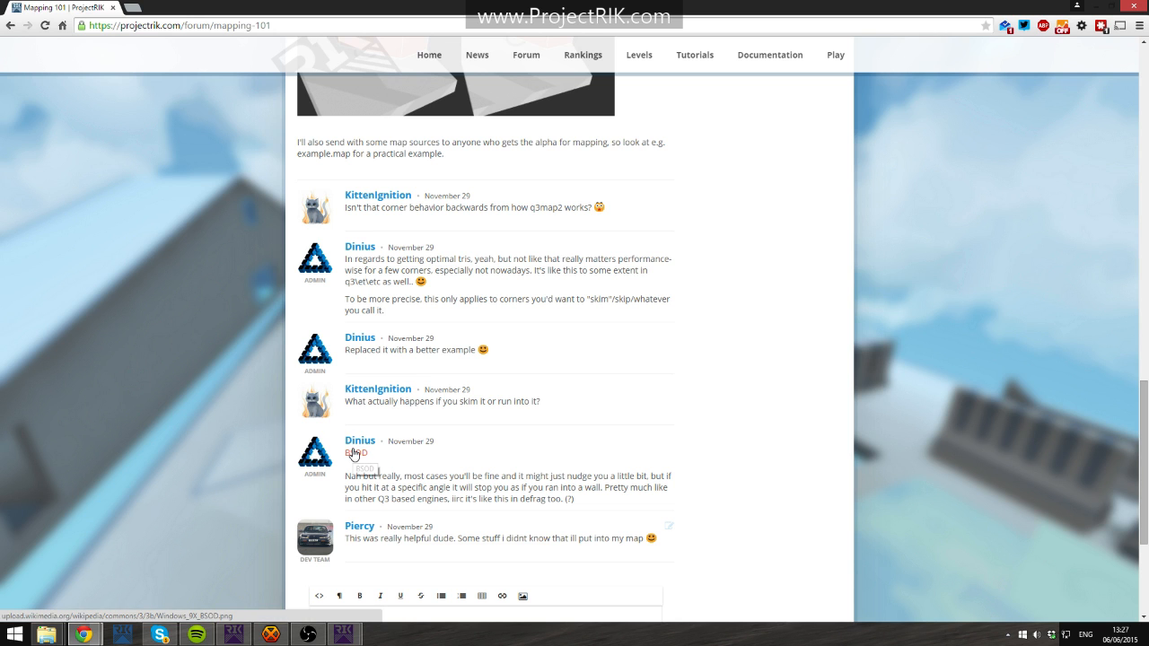
scroll(674, 403, up, 6)
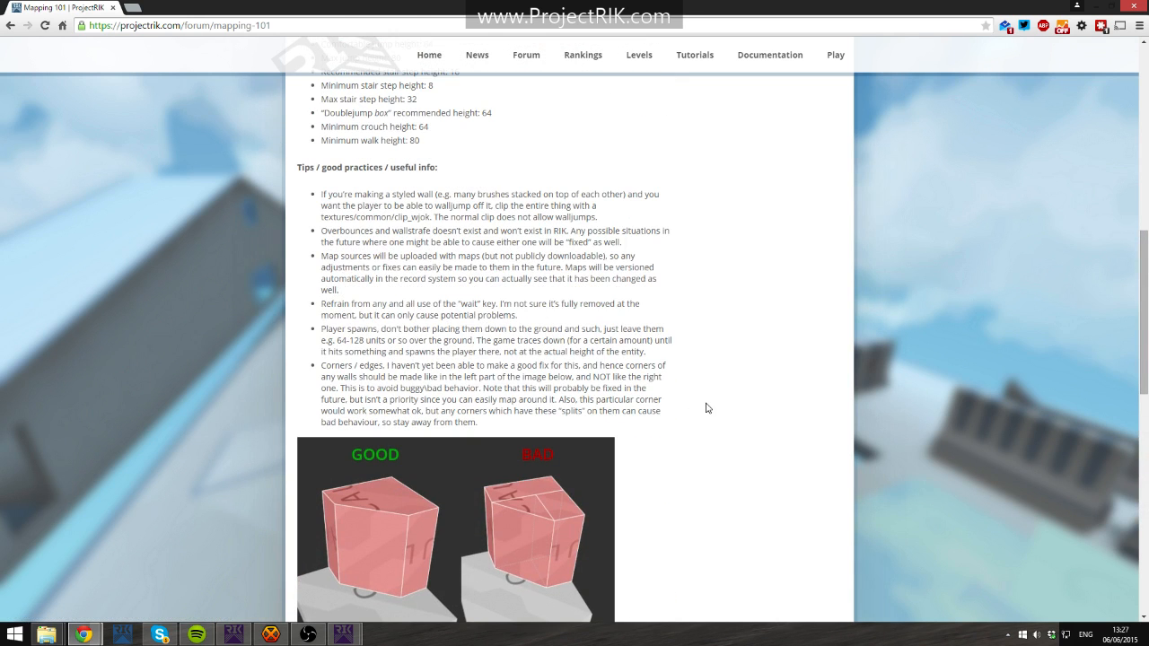
scroll(705, 407, up, 8)
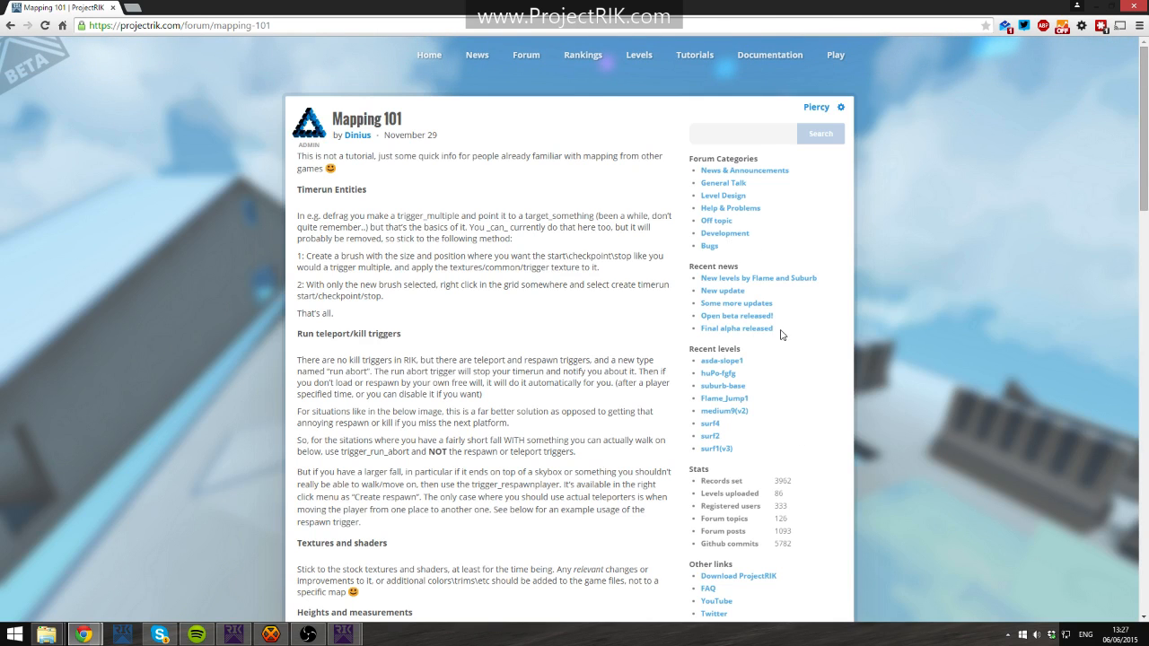
Open the site's Levels page and browse the preview images of the recently uploaded levels.
click(639, 55)
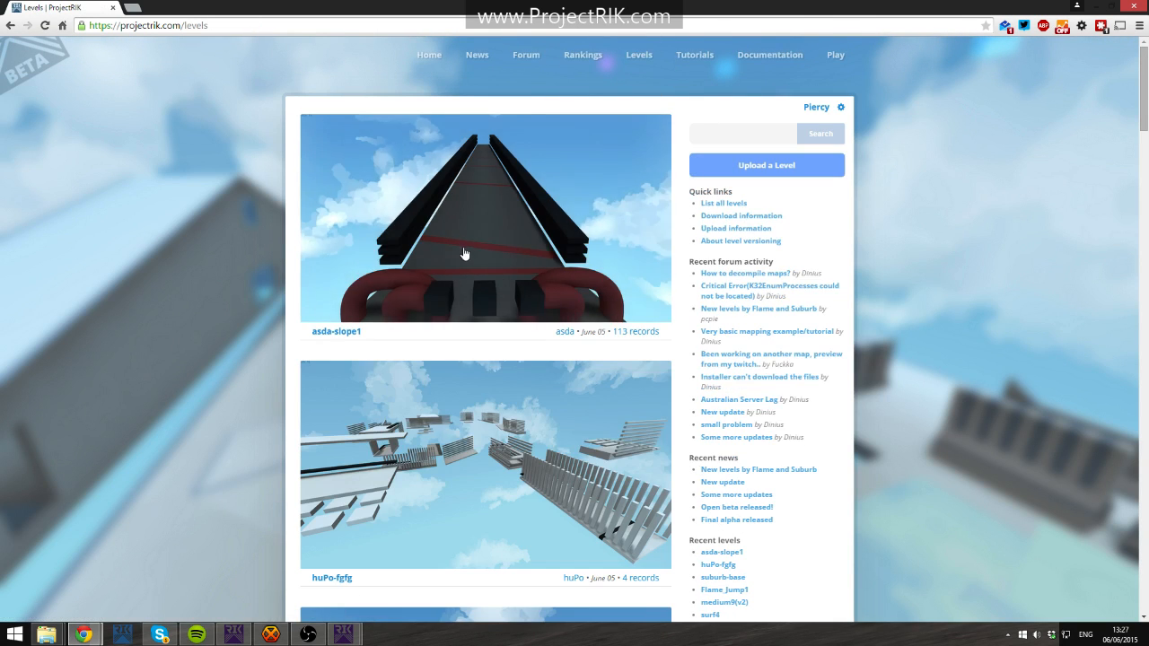
scroll(467, 262, down, 4)
scroll(470, 270, up, 2)
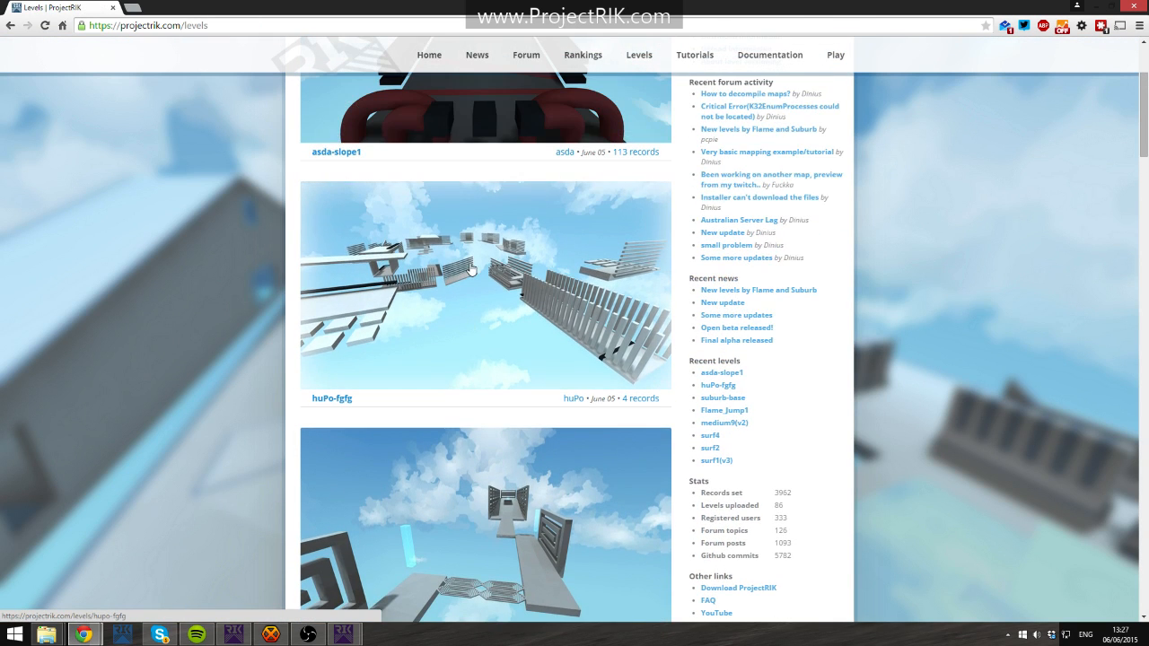
scroll(471, 270, down, 3)
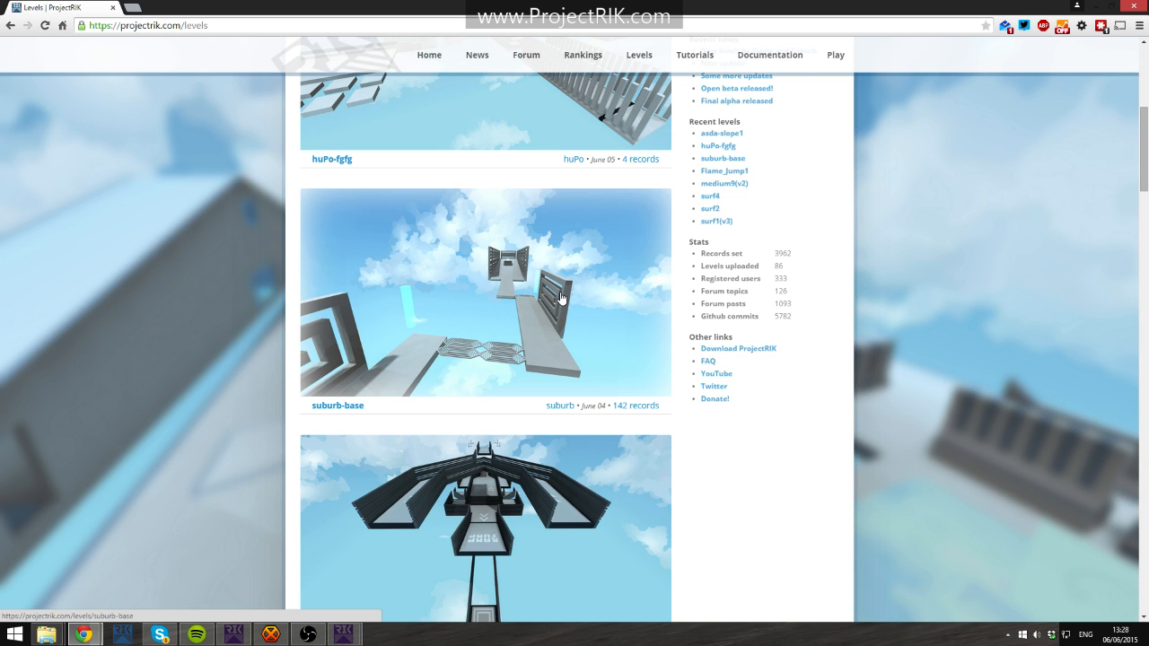
scroll(562, 296, up, 1)
Open the piercy-ethos level page on projectrik.com and view another of its gallery screenshots.
click(269, 27)
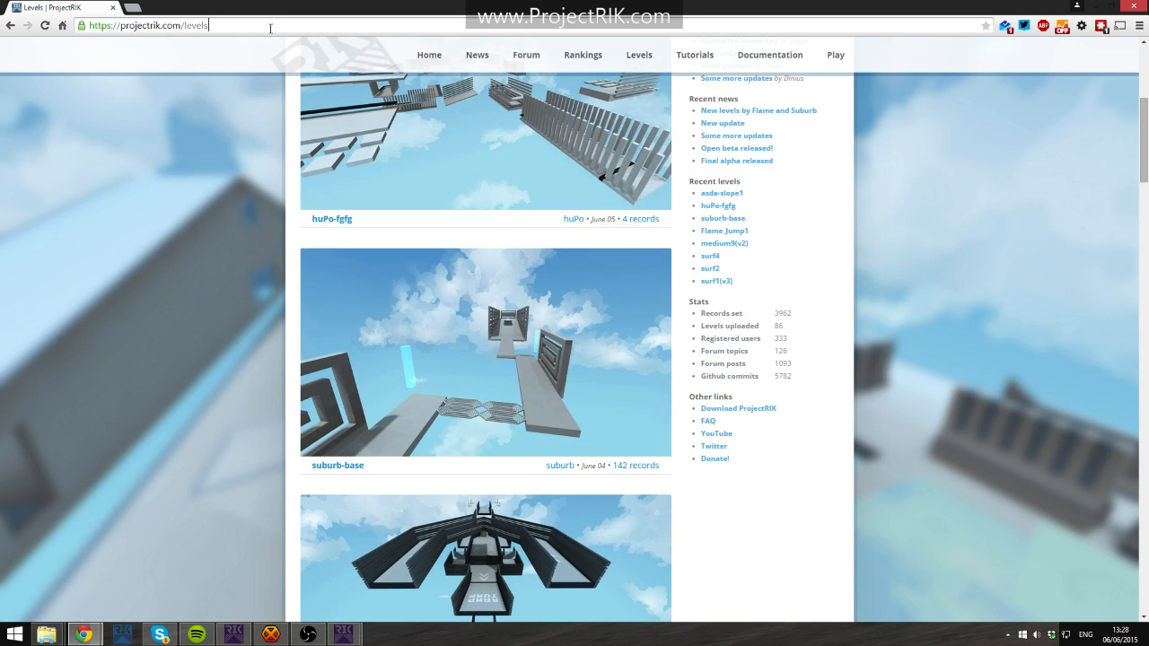
text(/piercy)
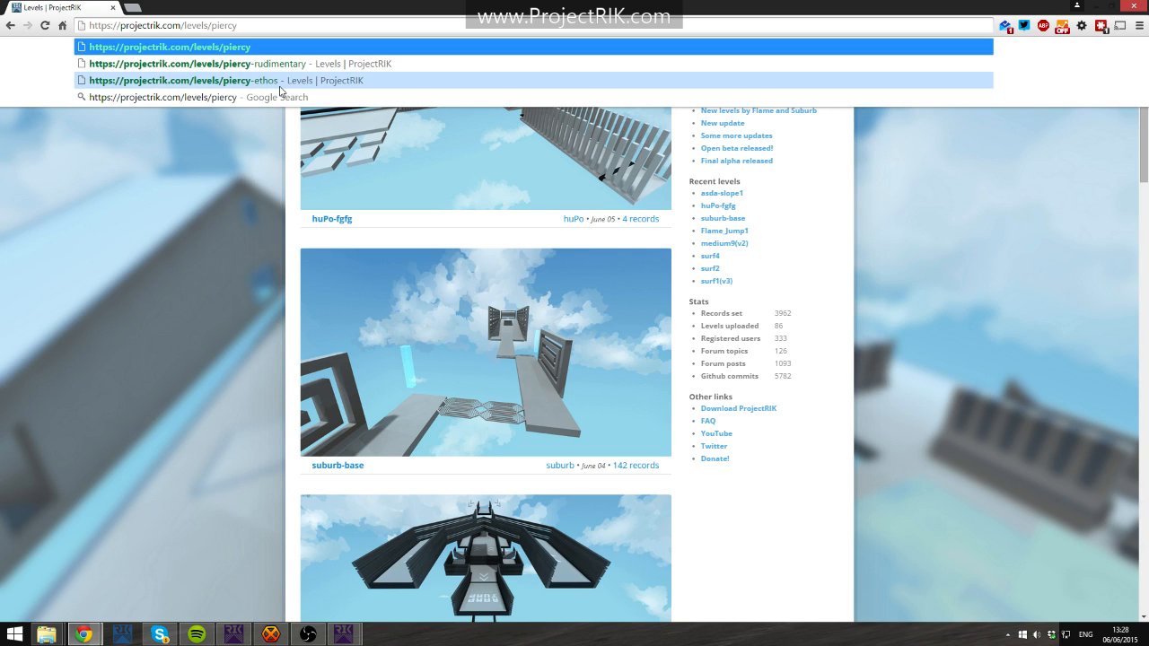
key(Down)
key(Down)
key(Return)
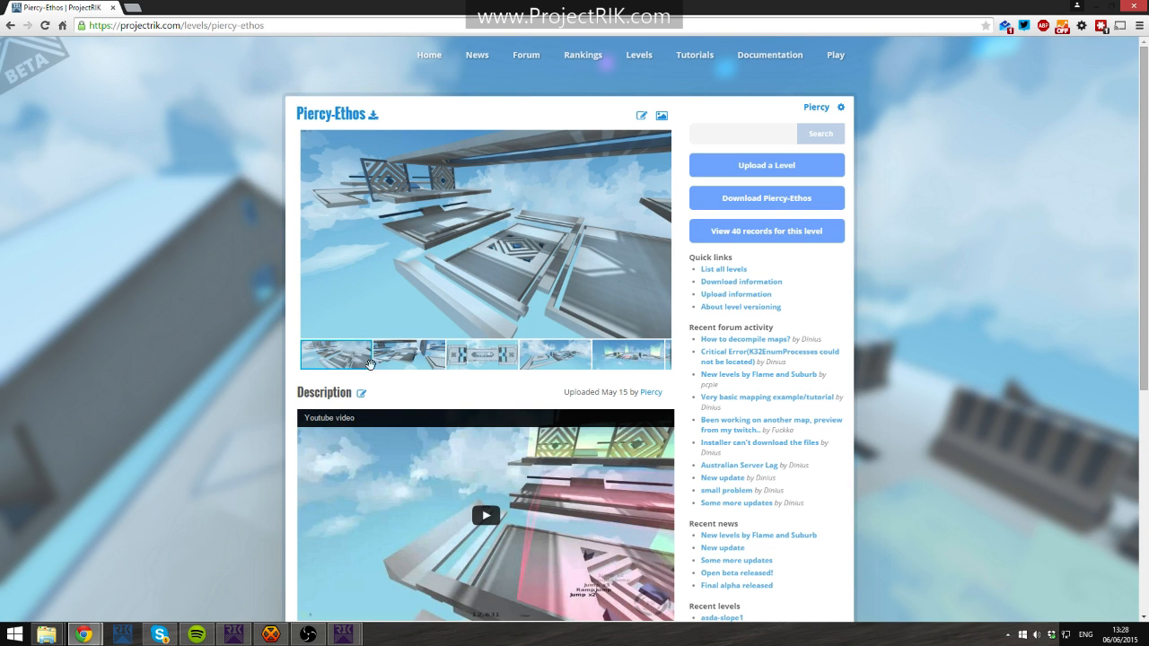
click(473, 364)
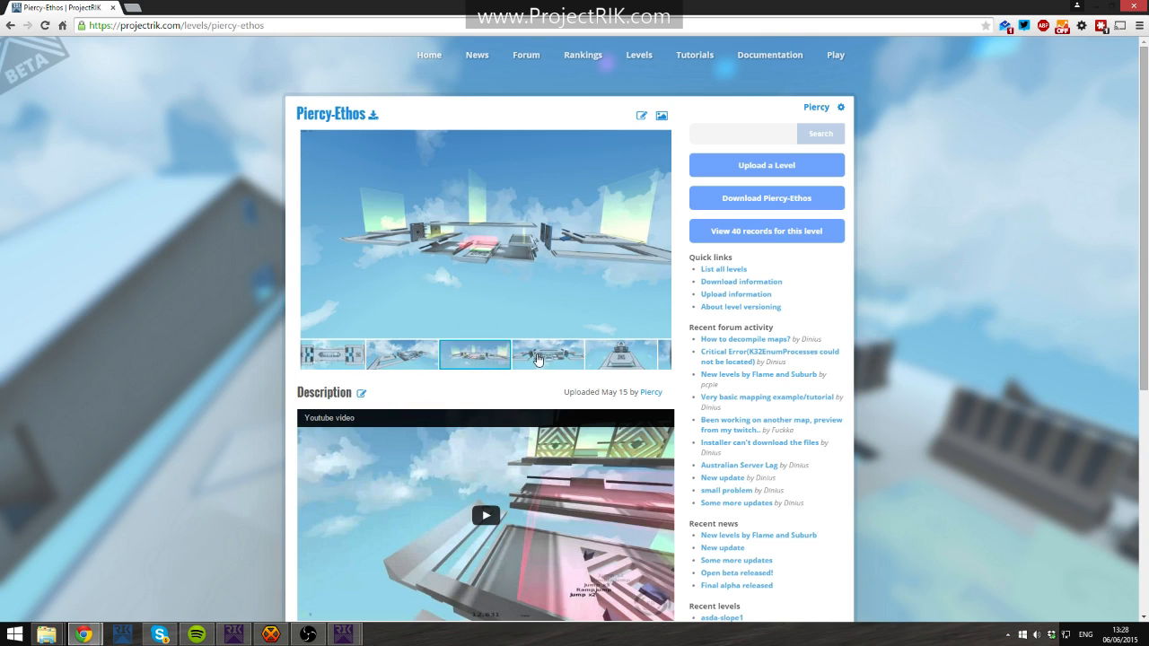
View further gallery screenshots of the Piercy-Ethos level, including the frontal platform view and the top-down overview.
click(538, 360)
click(555, 359)
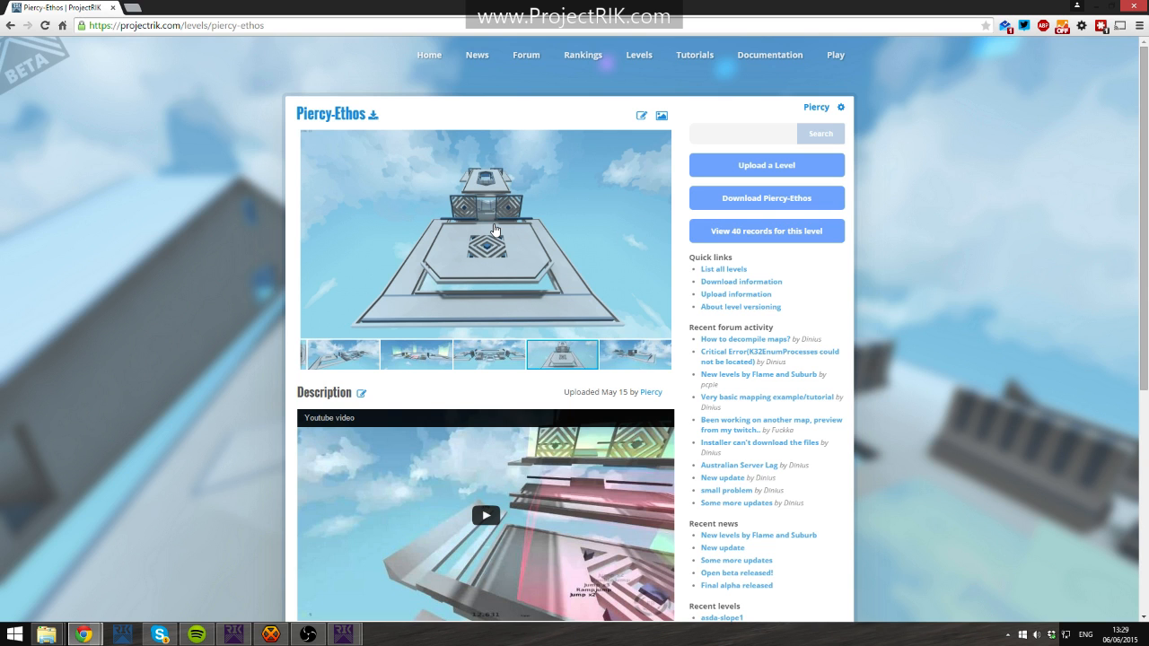
click(609, 351)
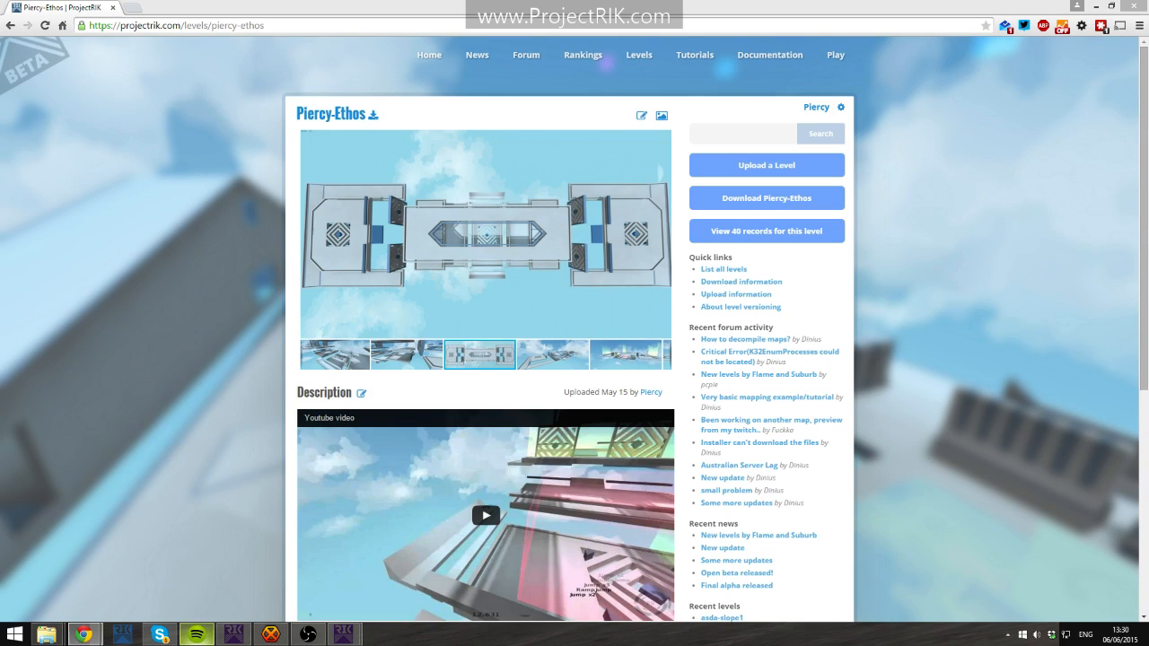
Open the jotr_gamma1 map in Radiant and select the trigger_run_start_1 brush on the start platform.
click(233, 635)
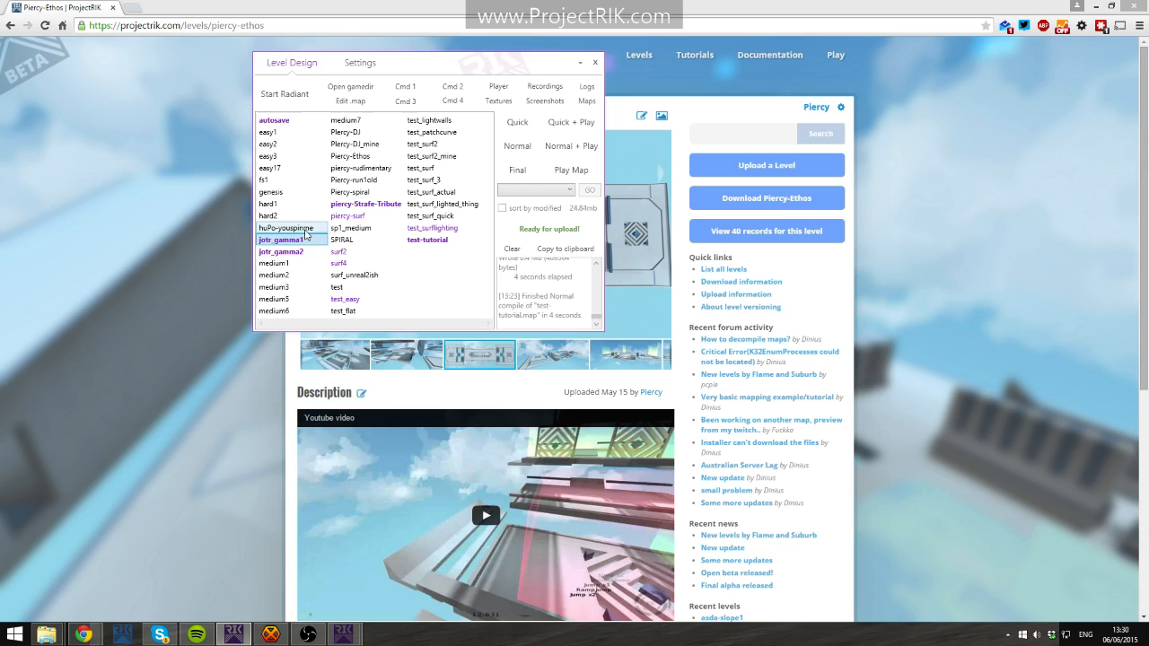
double_click(305, 238)
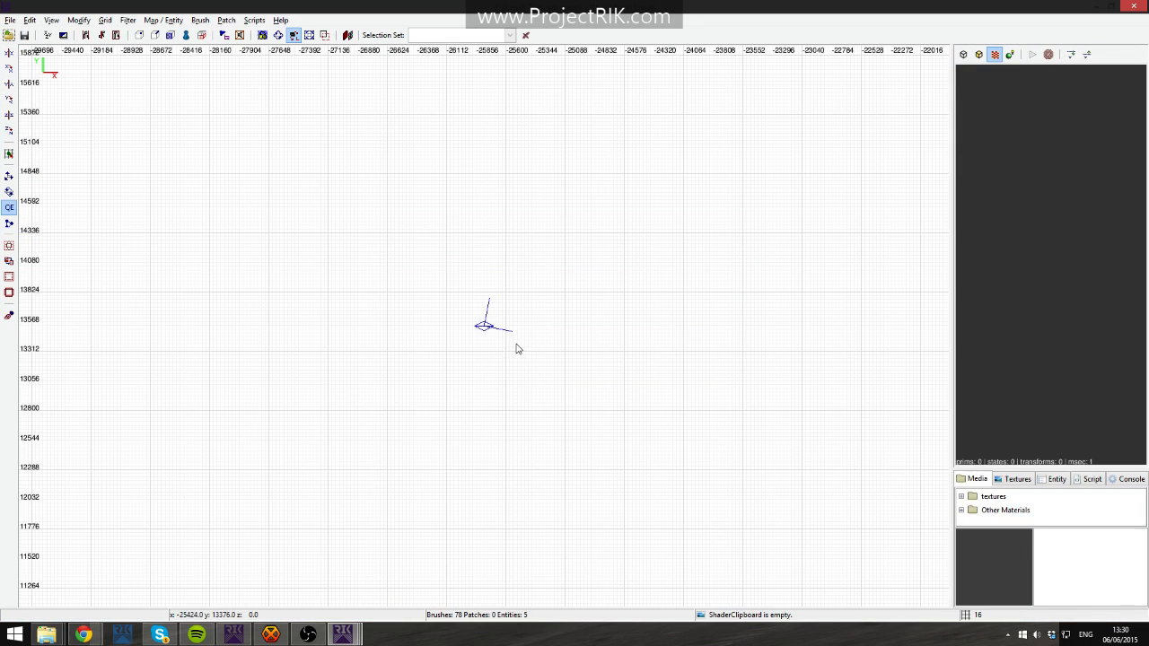
scroll(516, 348, down, 3)
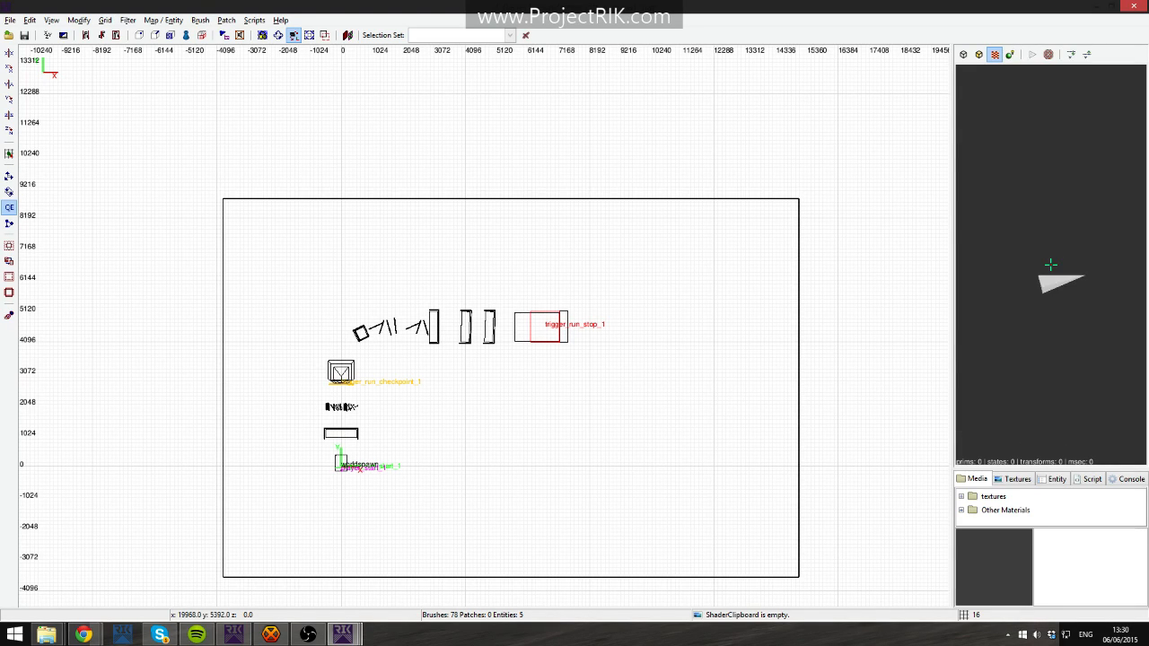
scroll(1050, 265, up, 5)
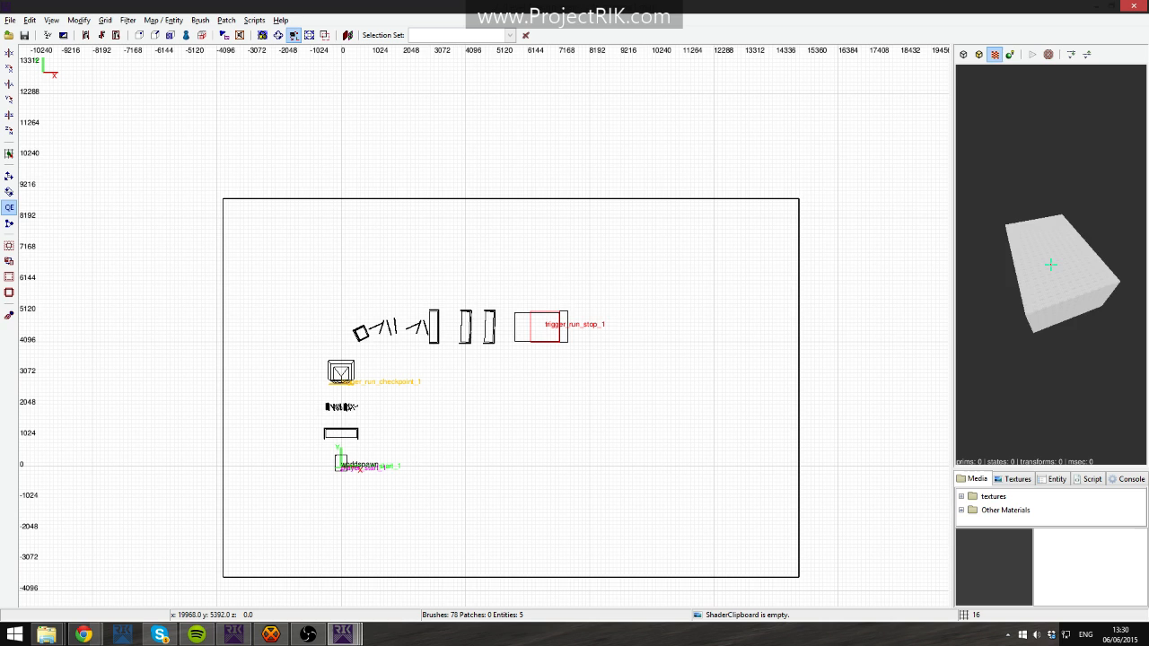
scroll(1050, 265, up, 10)
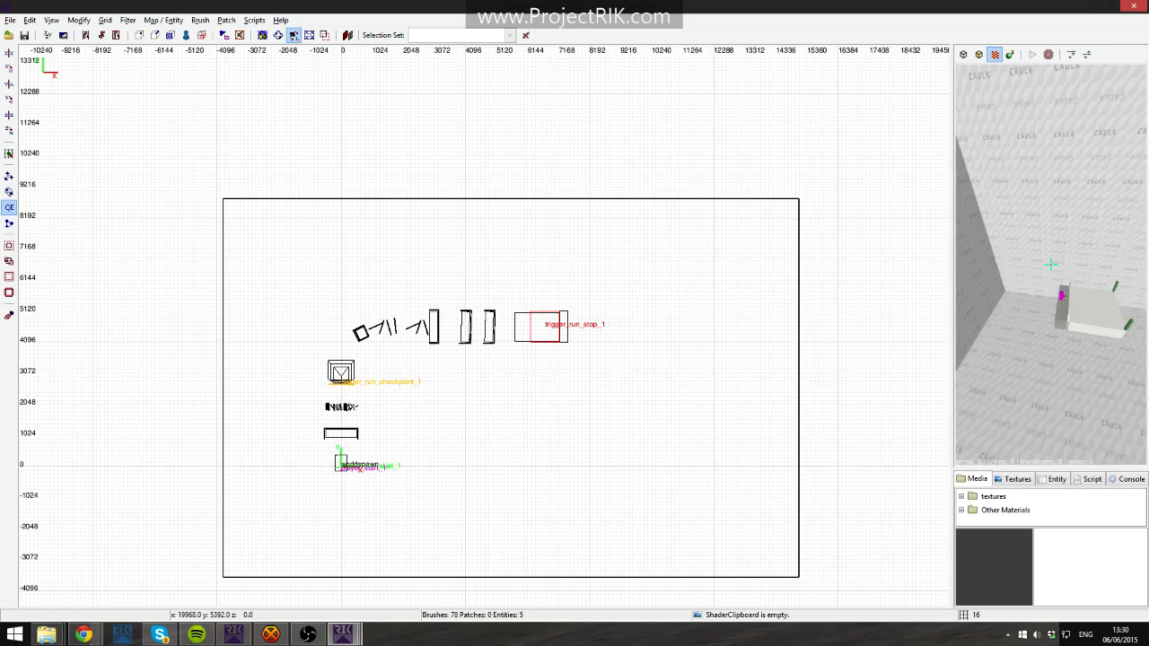
key(Up)
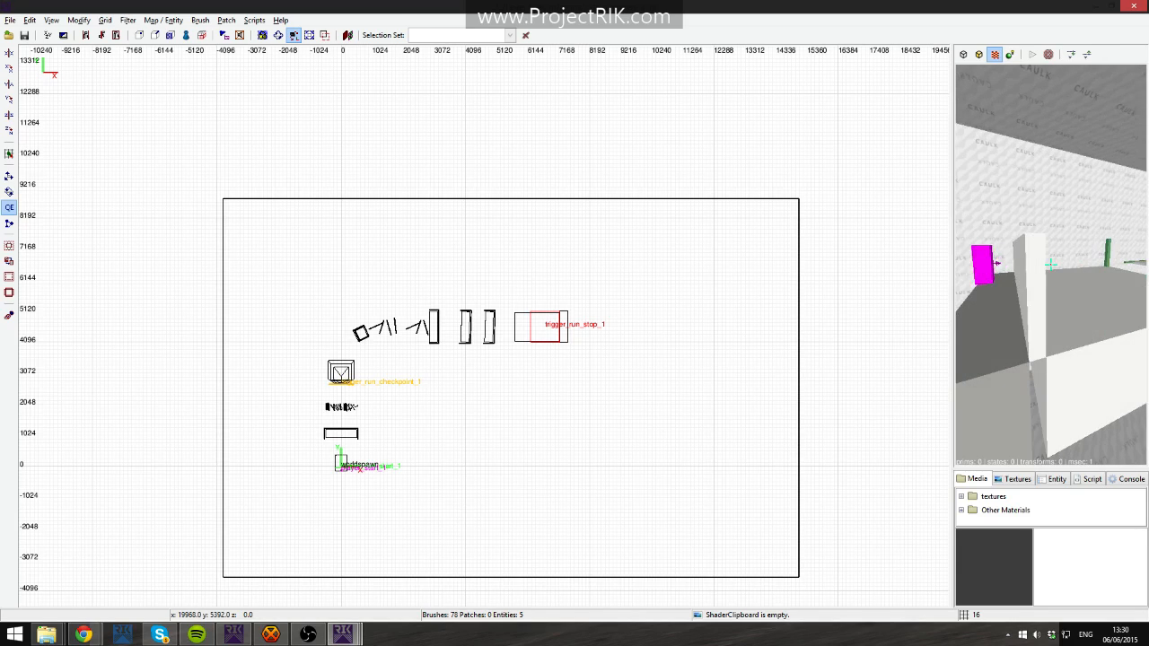
shift+click(1051, 265)
key(Down)
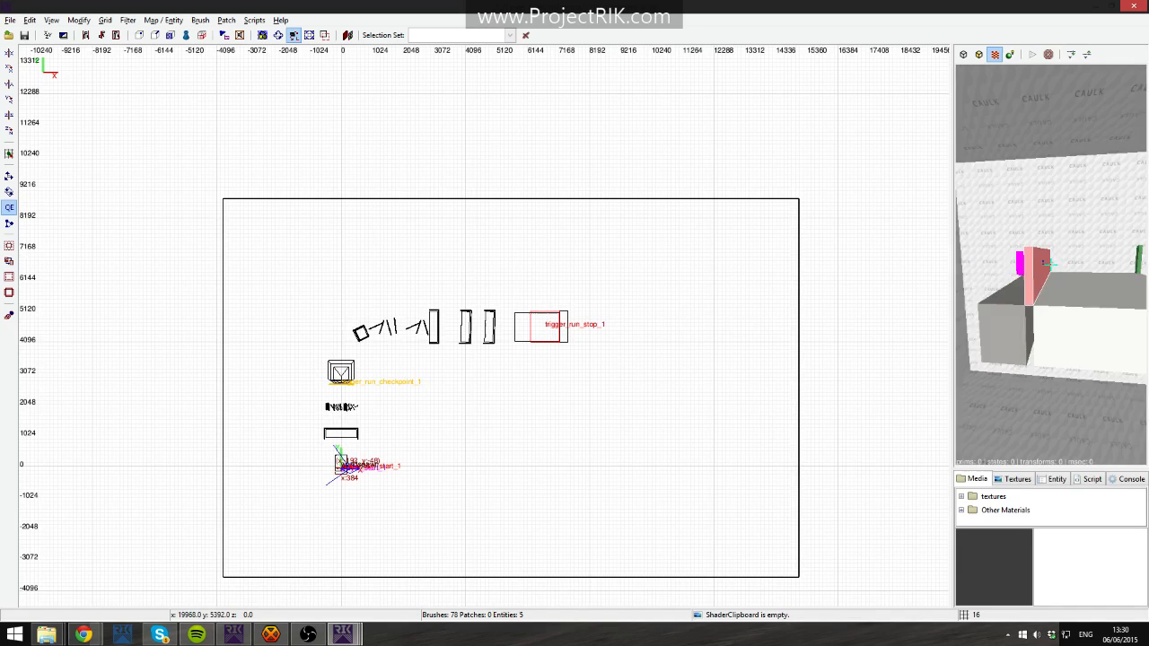
Examine the selected start trigger beside the player start, both from above and in the 3D view.
scroll(526, 392, up, 7)
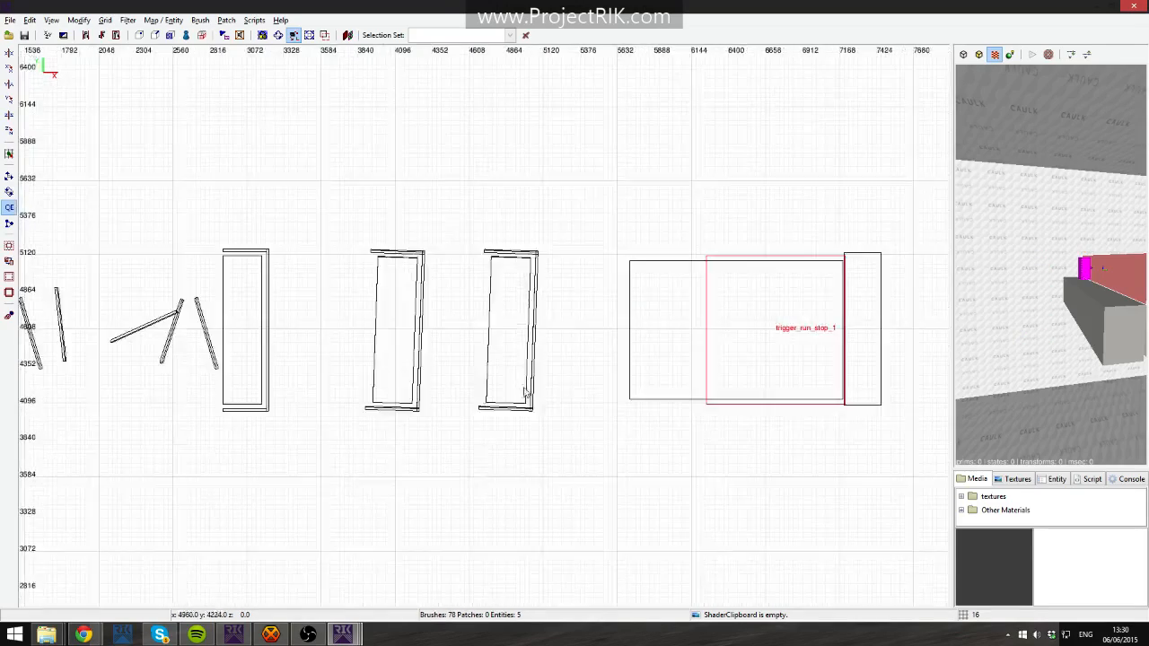
right_drag(526, 393, 948, 41)
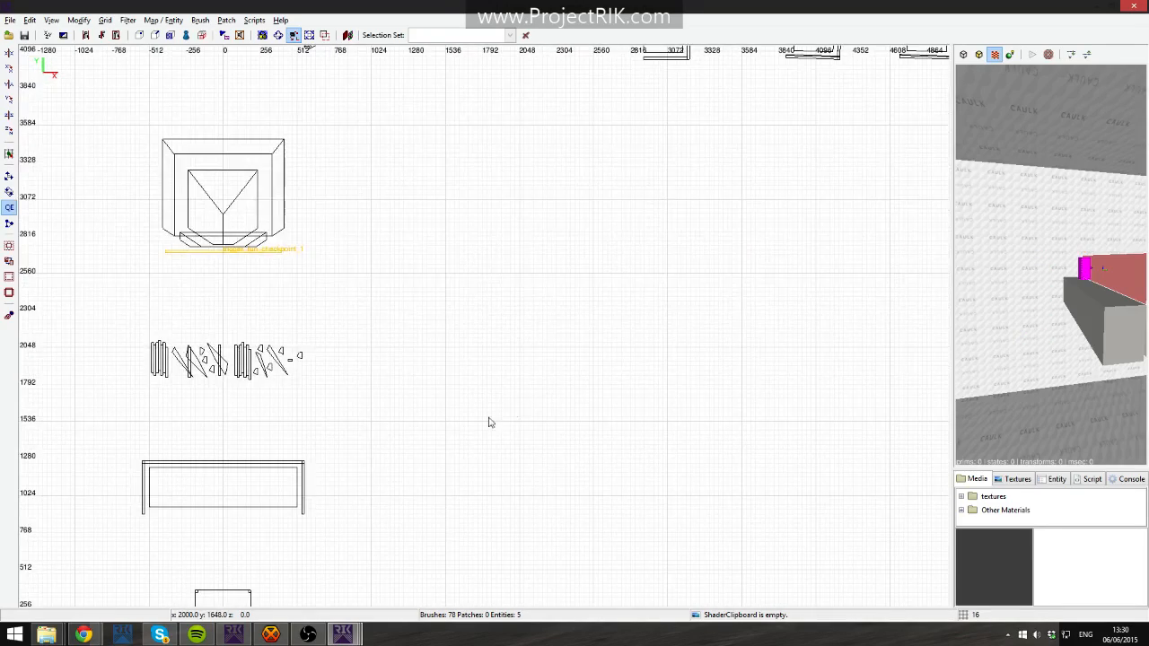
scroll(488, 415, up, 4)
right_drag(486, 408, 1024, 0)
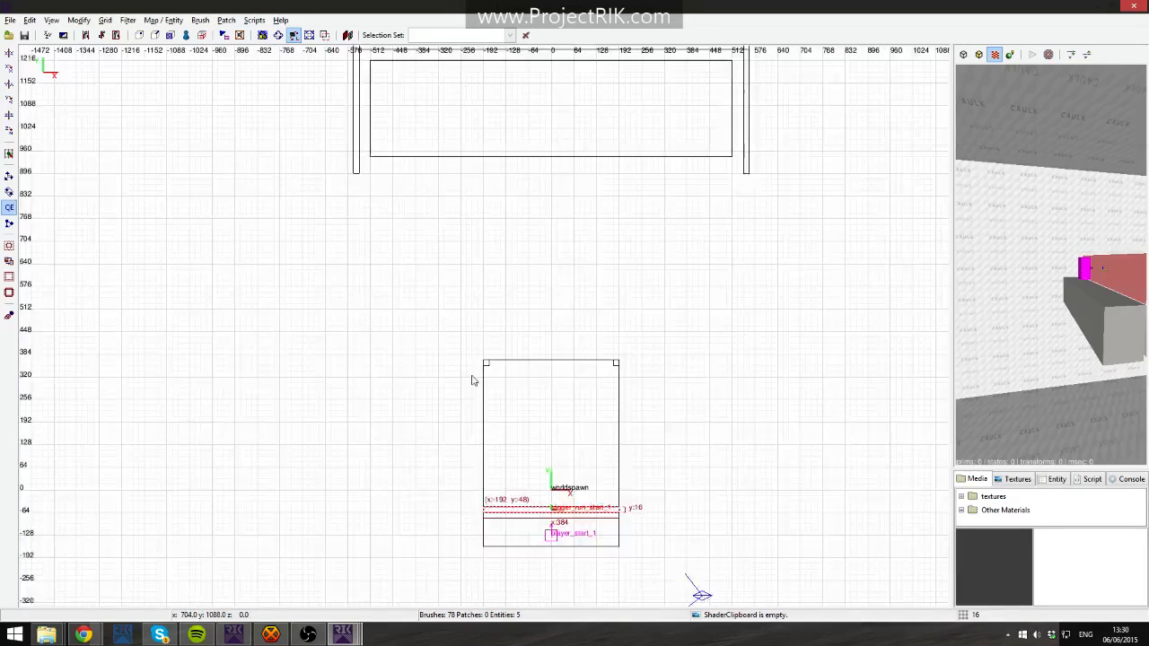
scroll(474, 380, up, 5)
right_drag(854, 361, 695, 412)
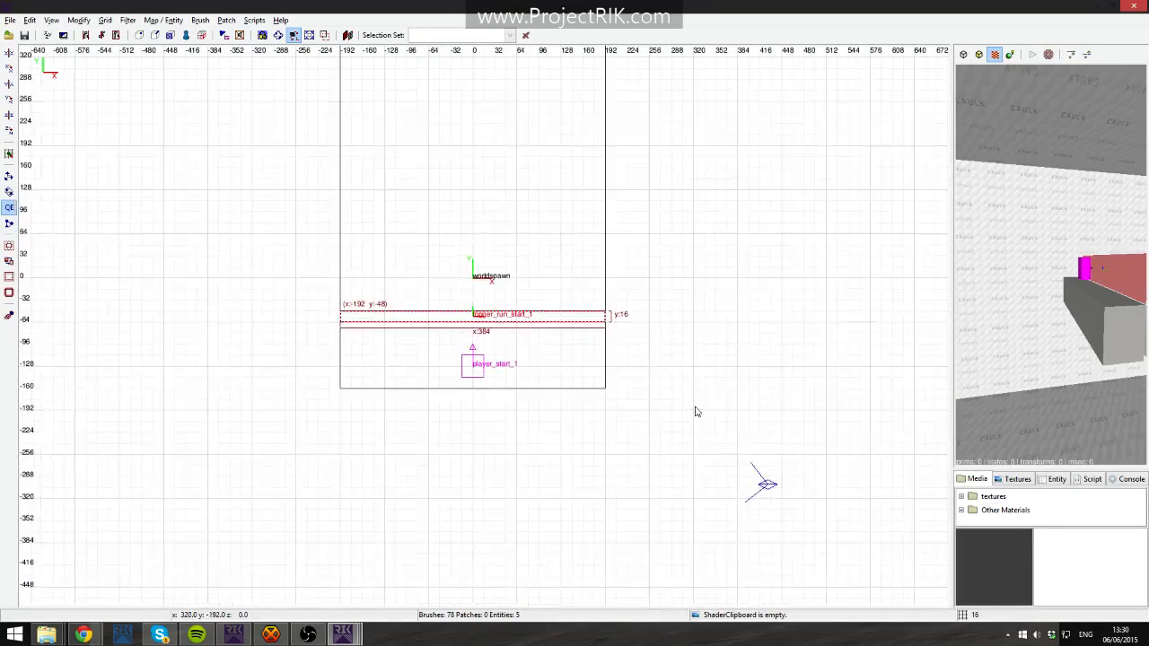
scroll(695, 412, up, 1)
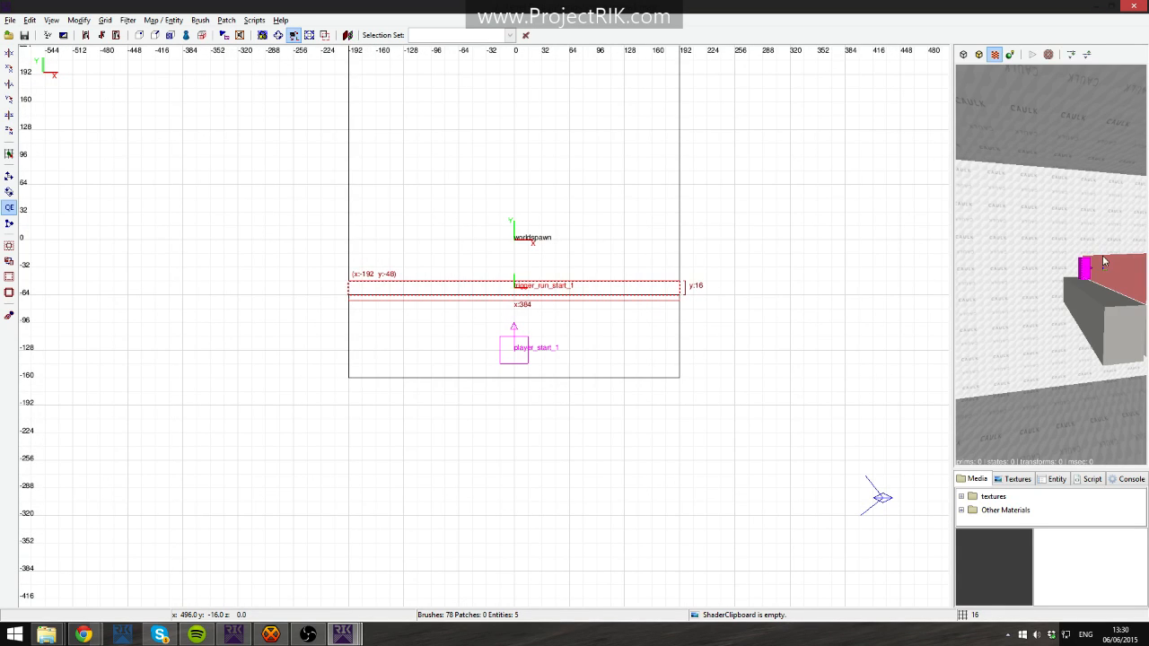
right_click(1104, 261)
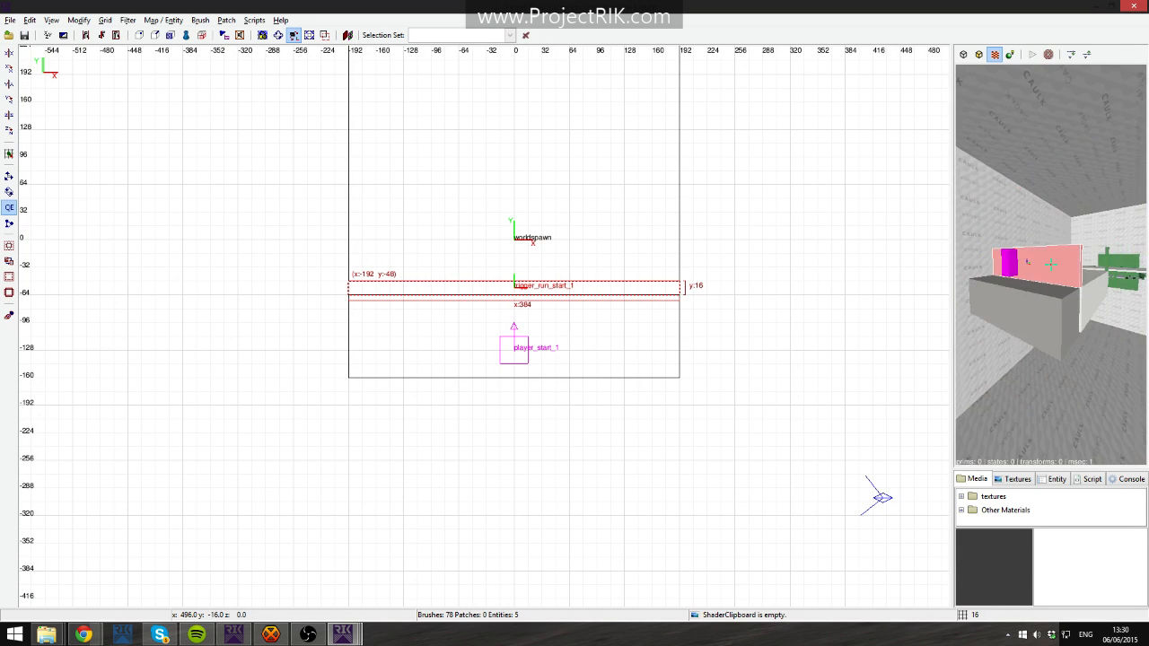
right_click(1103, 300)
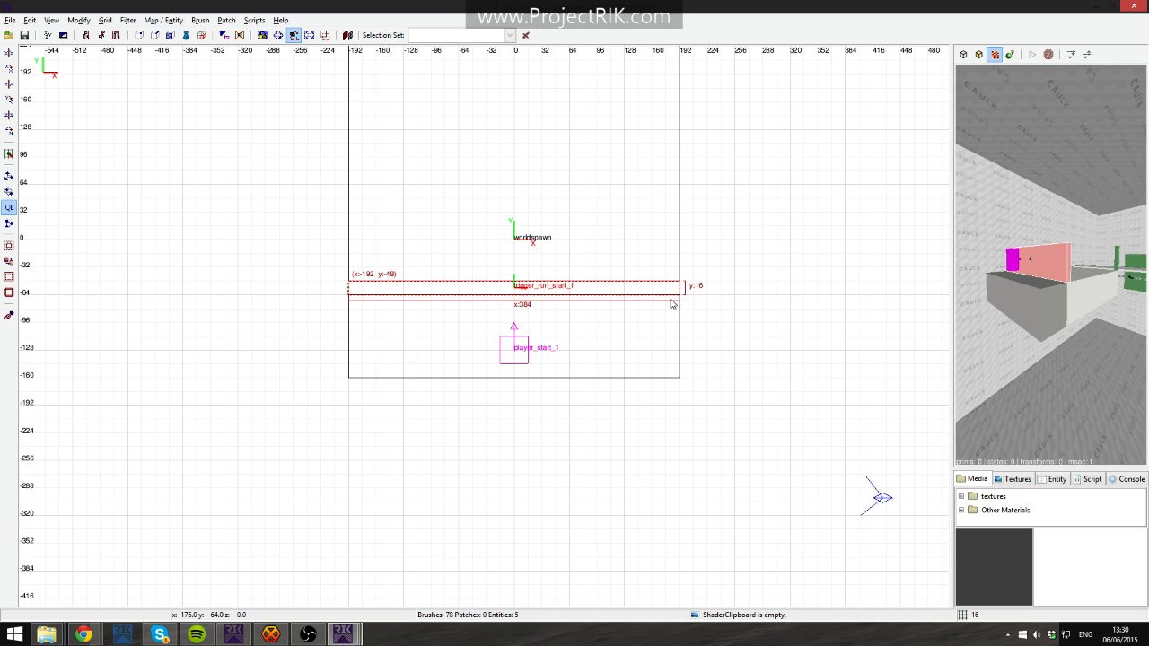
Enlarge the media browser and show the folders at the beginning of the textures tree.
click(1017, 478)
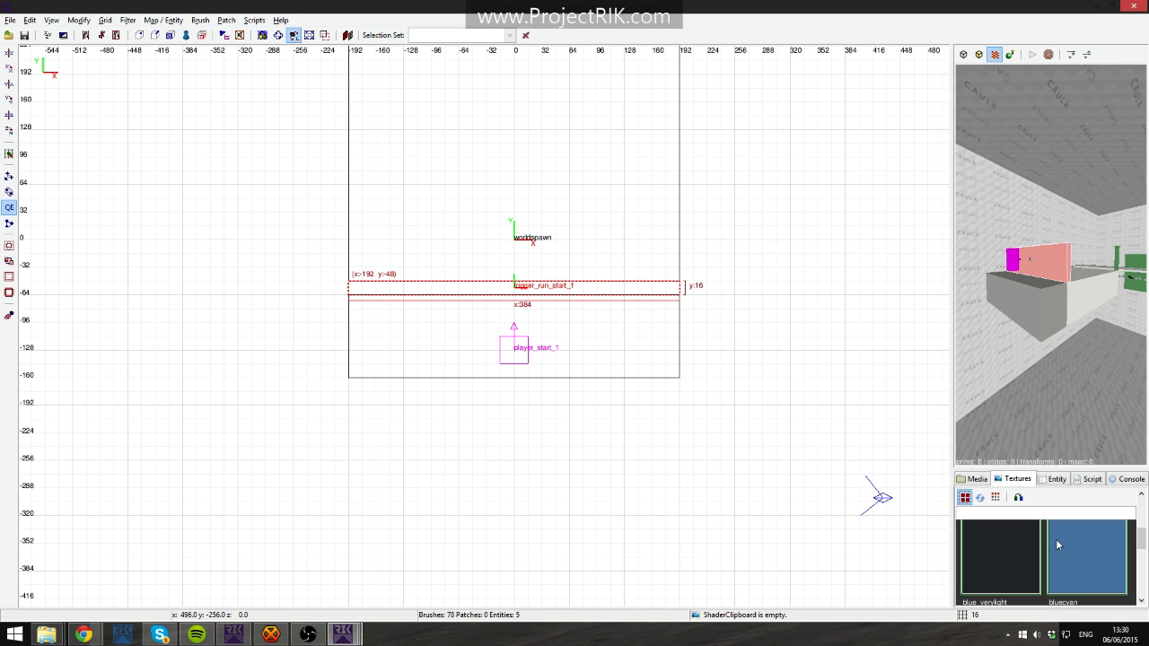
click(976, 479)
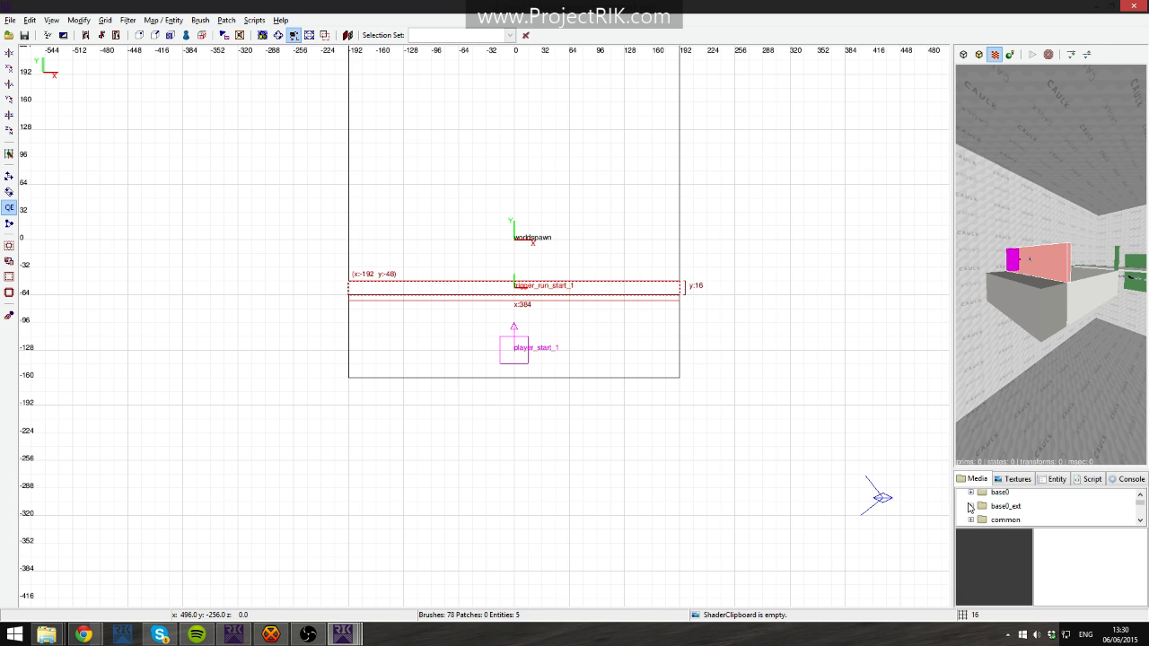
click(970, 507)
scroll(1010, 510, down, 5)
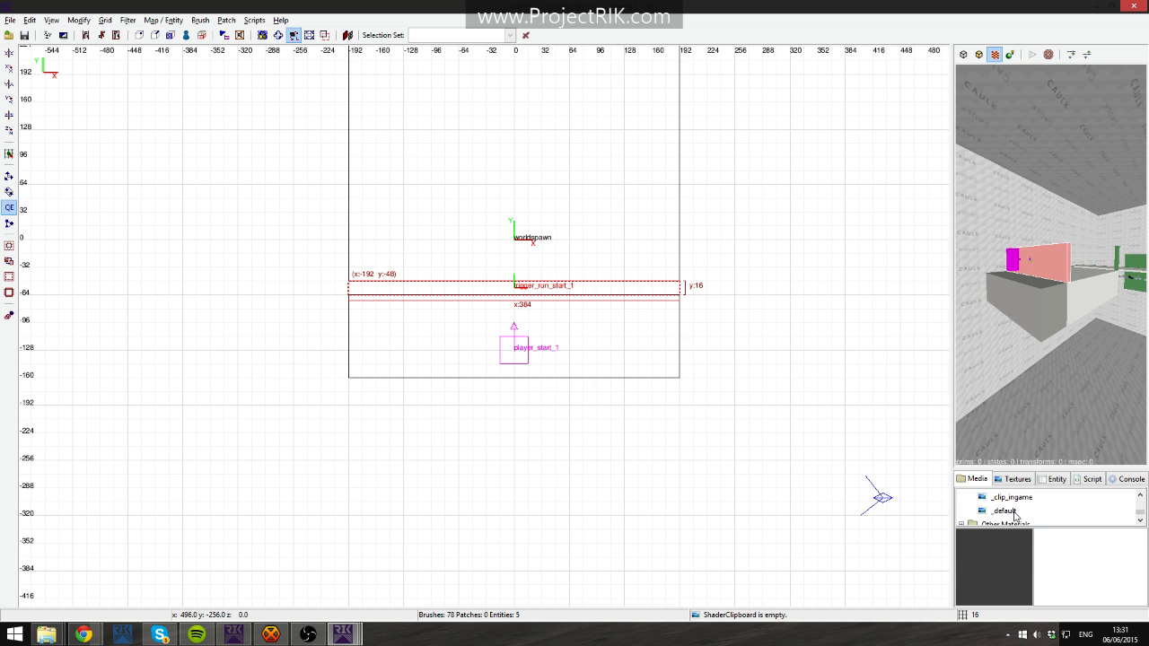
drag(1014, 468, 1013, 331)
scroll(983, 395, up, 5)
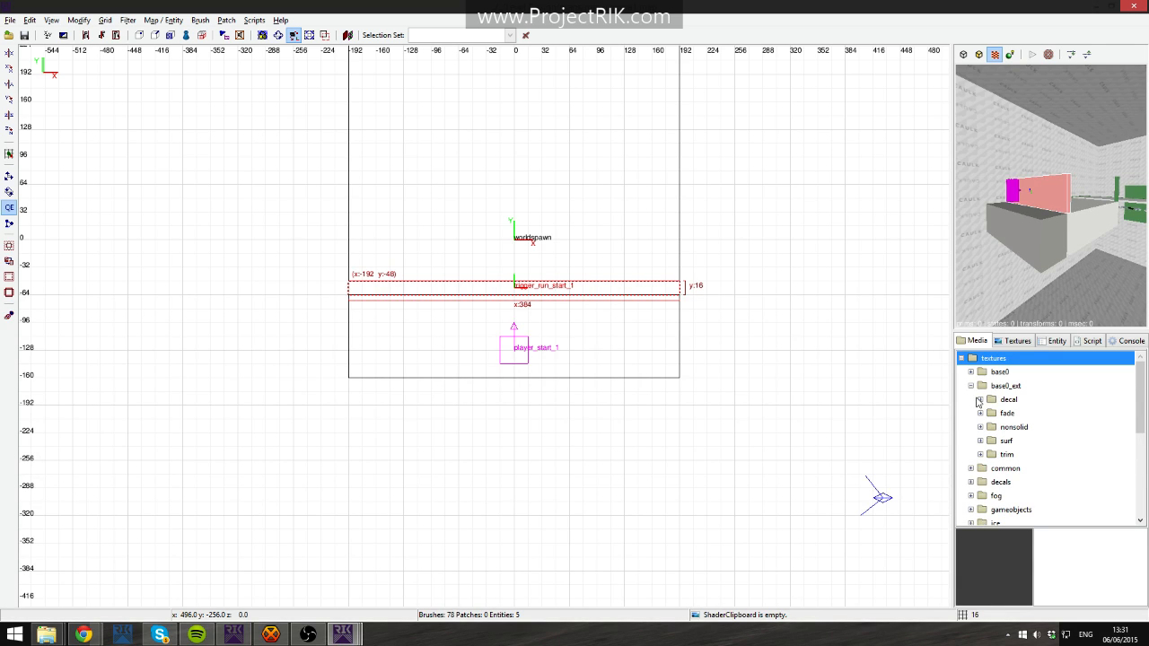
Apply the common/trigger texture to the trigger_run_start_1 brush and deselect it.
click(971, 386)
click(970, 413)
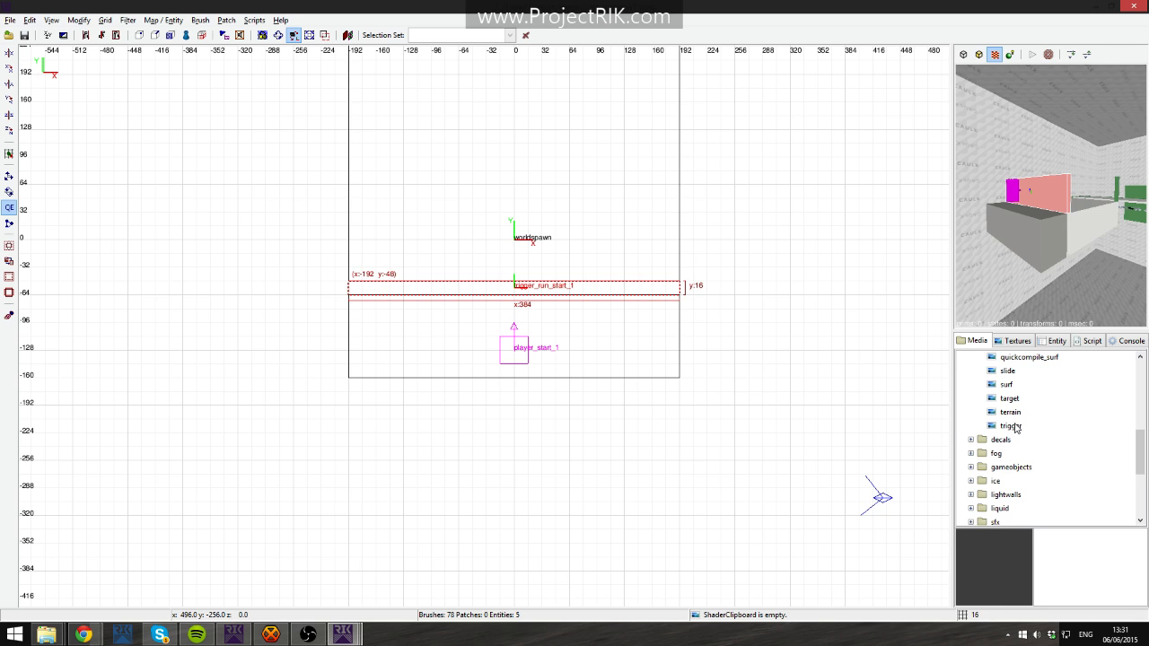
right_click(1014, 424)
click(1040, 442)
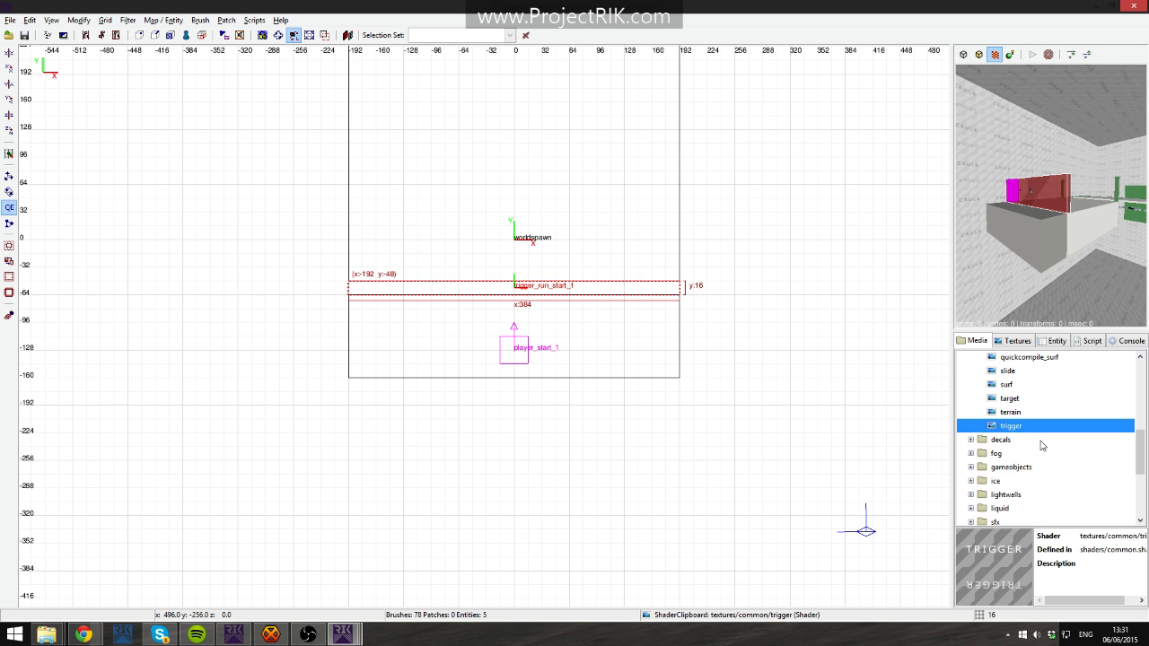
right_click(1094, 294)
key(Escape)
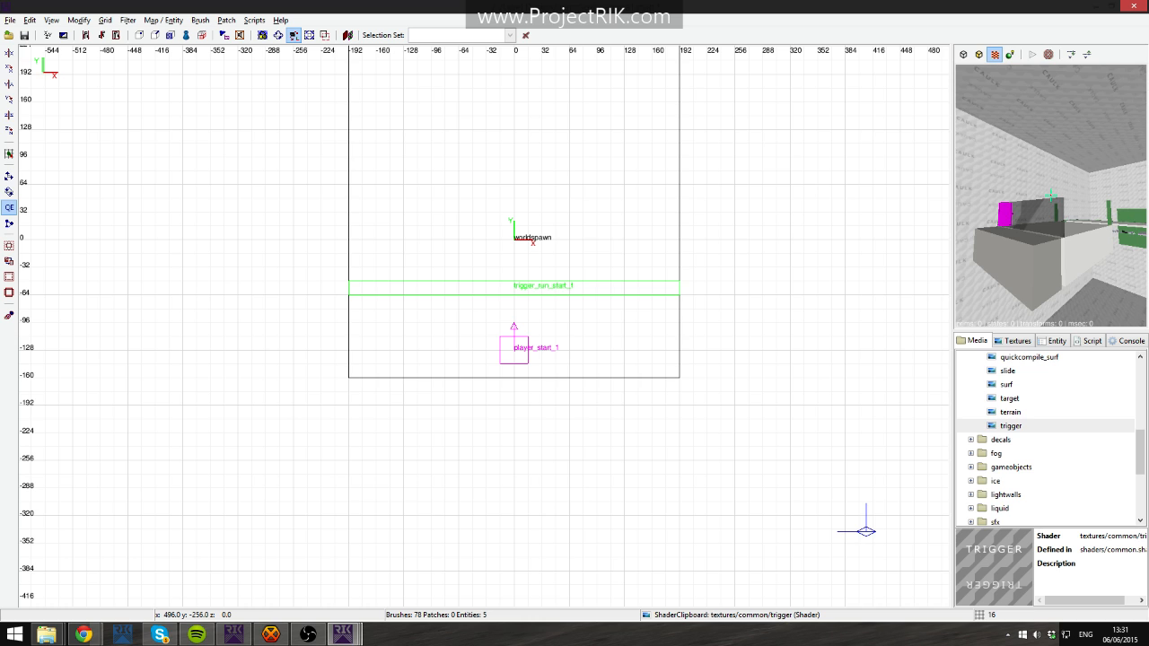
Inspect the retextured start trigger up close, selecting and deselecting it to compare its appearance.
key(Up)
shift+click(1050, 196)
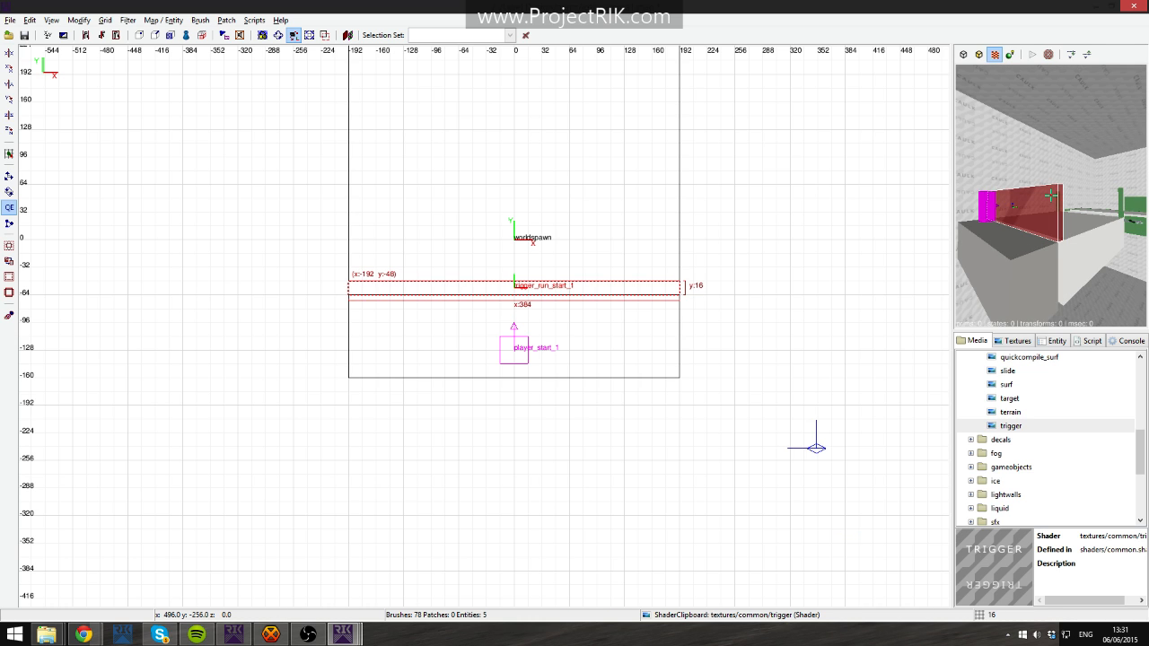
right_click(1051, 195)
key(Escape)
shift+click(988, 218)
key(Escape)
shift+click(1045, 213)
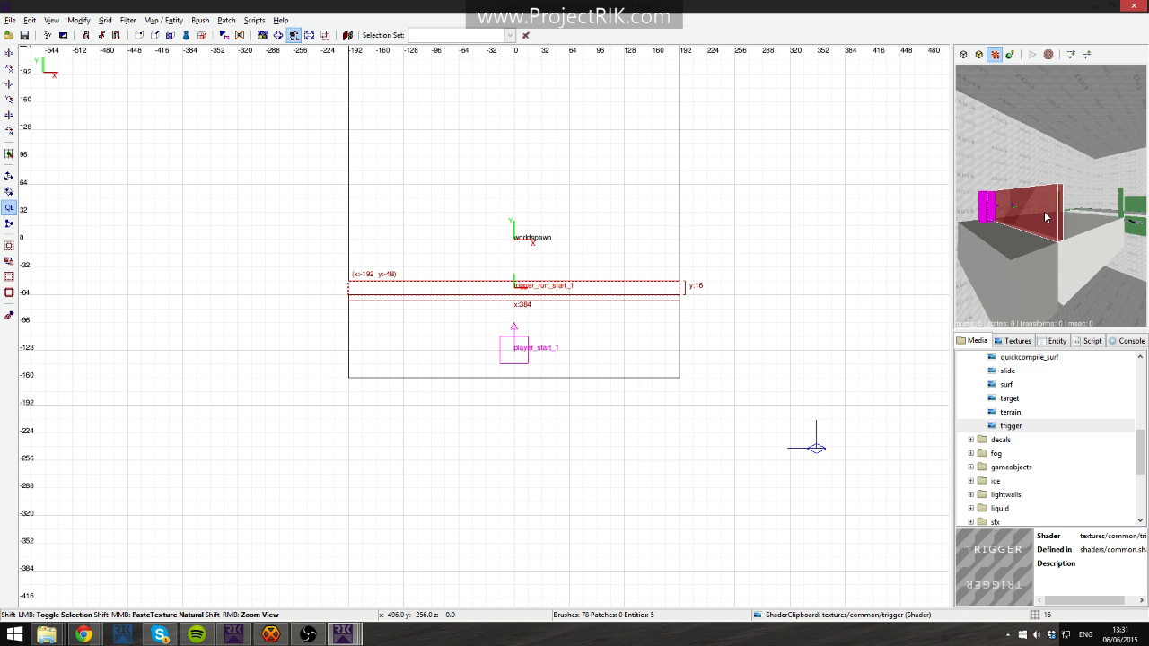
key(Escape)
Select the trigger_run_stop_1 brush on the finish platform and bring it into the 3D view.
right_click(1055, 270)
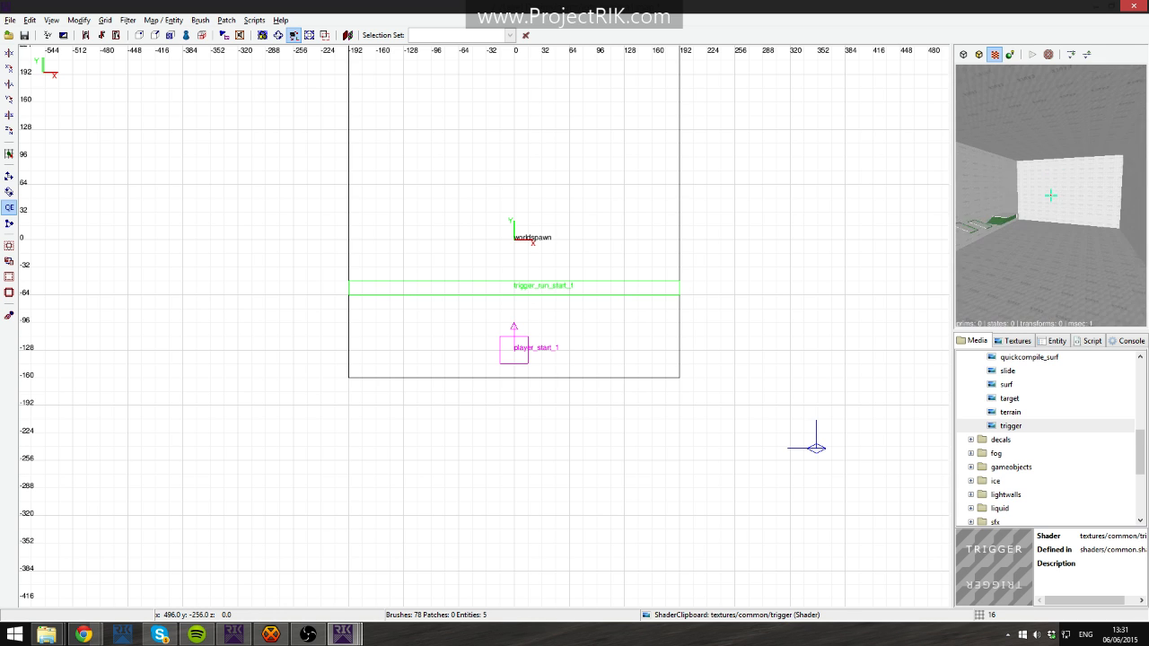
right_click(1050, 196)
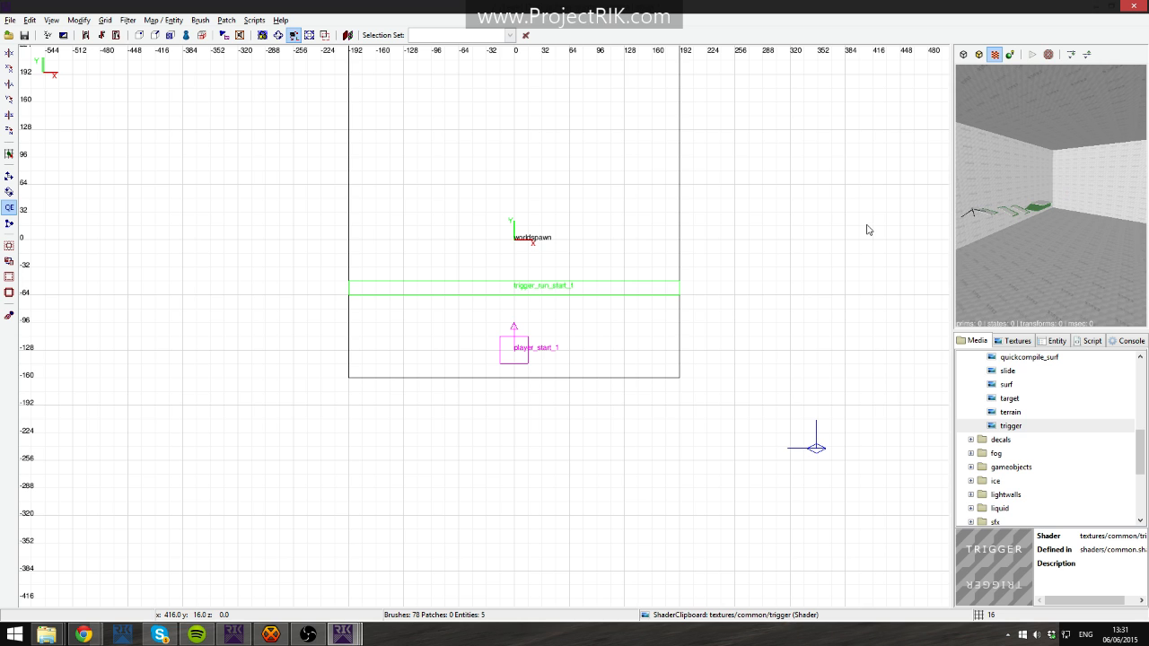
right_click(1020, 242)
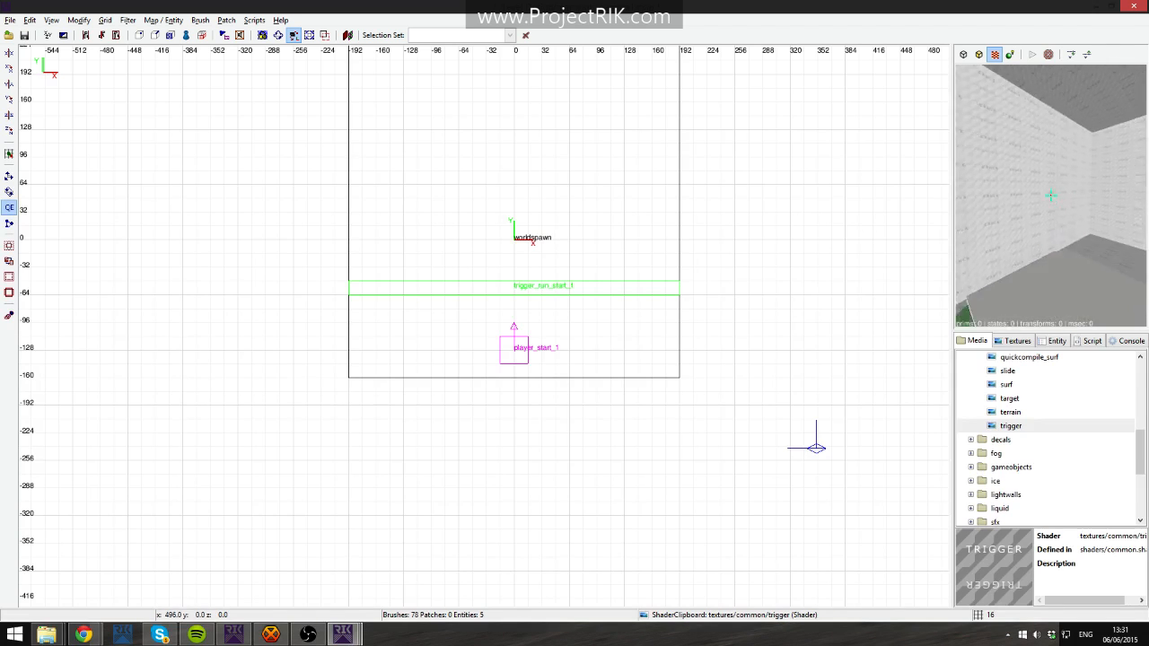
scroll(1050, 195, up, 5)
right_click(1050, 195)
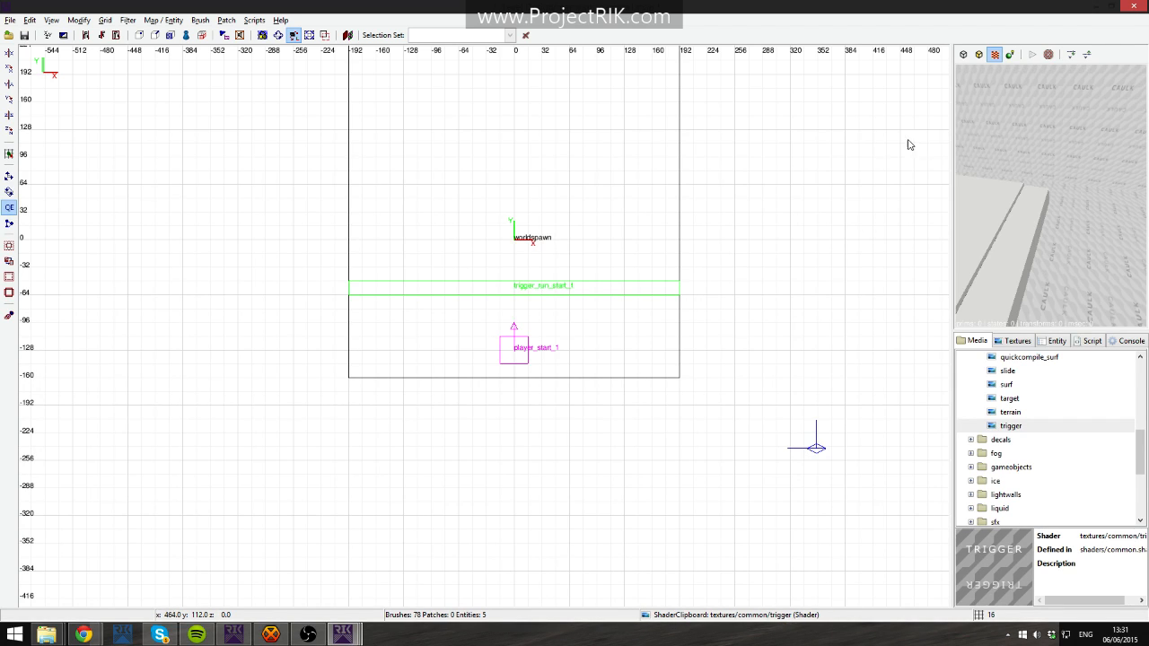
right_drag(907, 143, 831, 262)
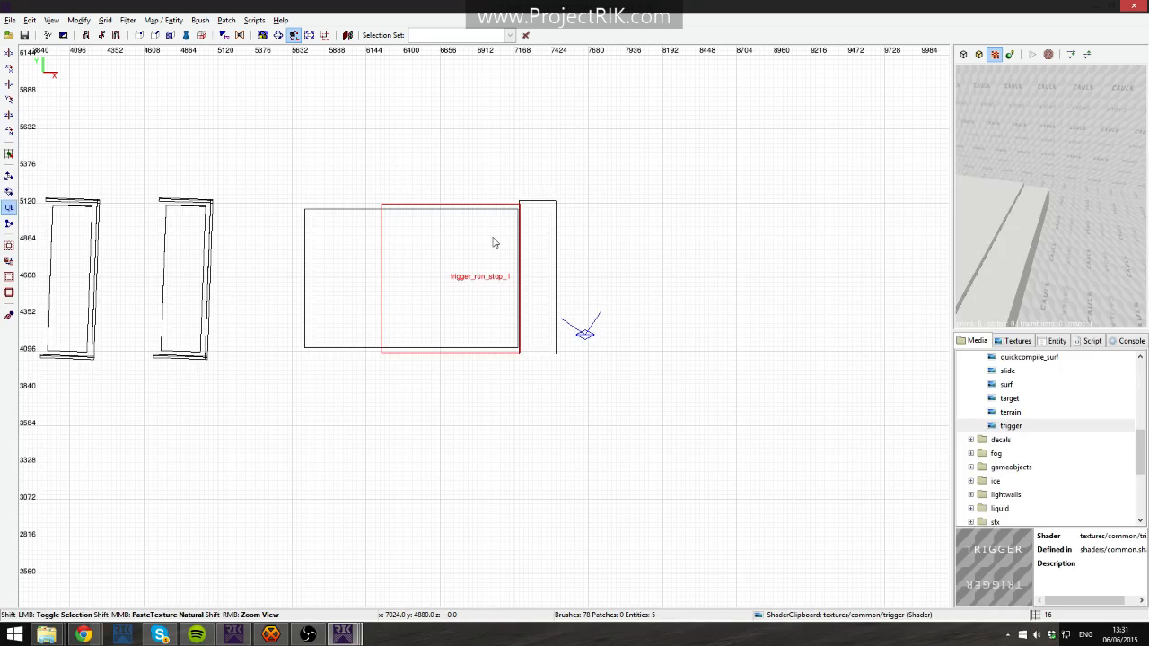
shift+click(495, 240)
right_click(994, 215)
scroll(1050, 196, up, 5)
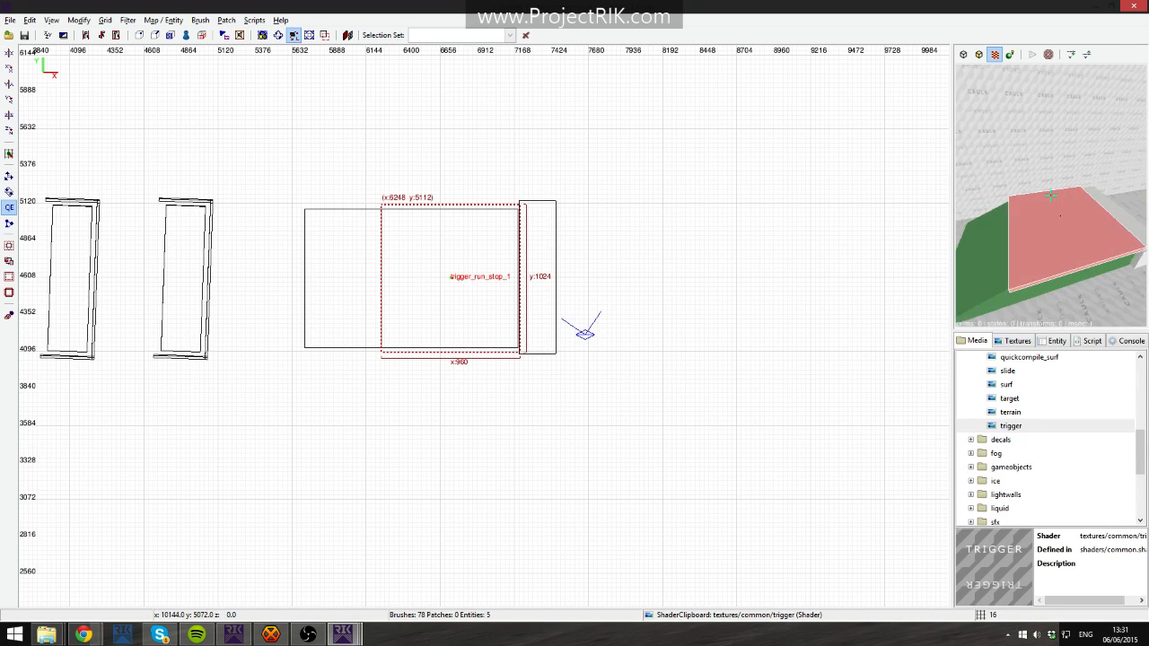
key(Left)
key(Right)
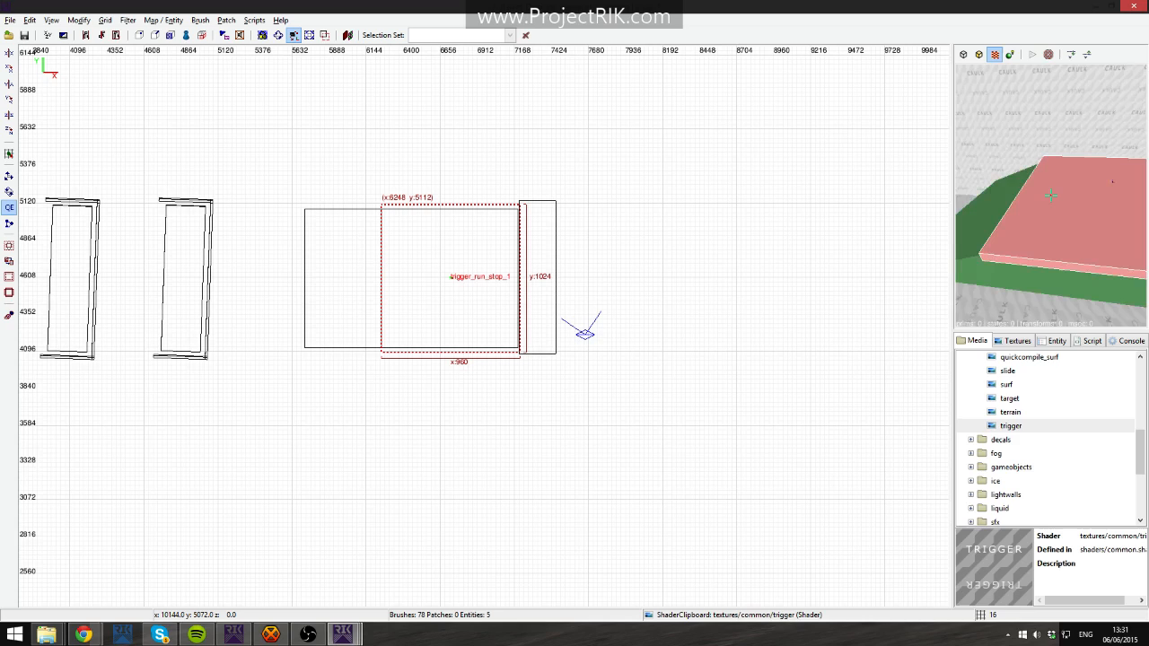
right_click(1077, 218)
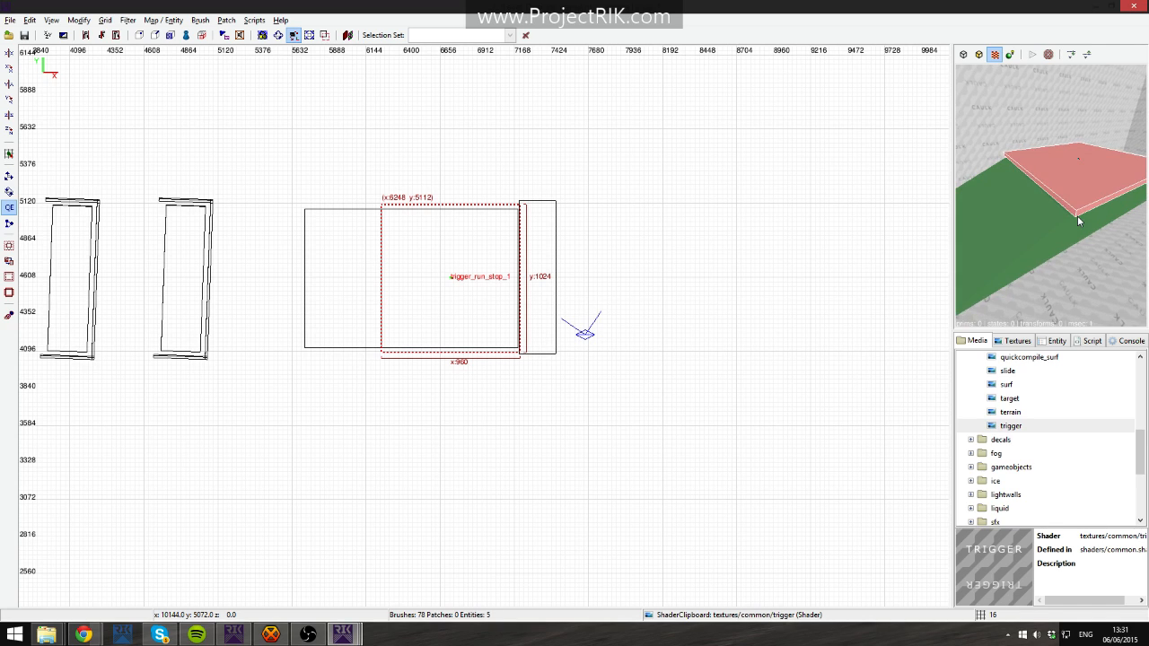
Apply the common/trigger texture to the finish trigger and limit the texture browser to textures in use.
click(1019, 426)
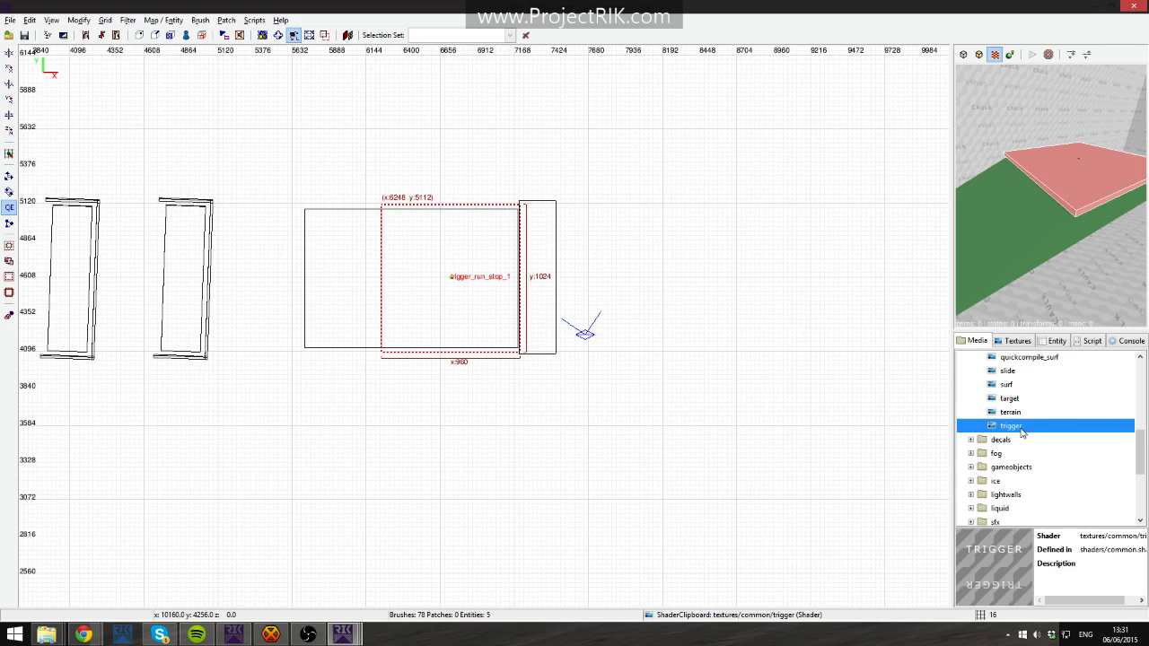
double_click(1021, 427)
click(998, 360)
scroll(1032, 429, down, 2)
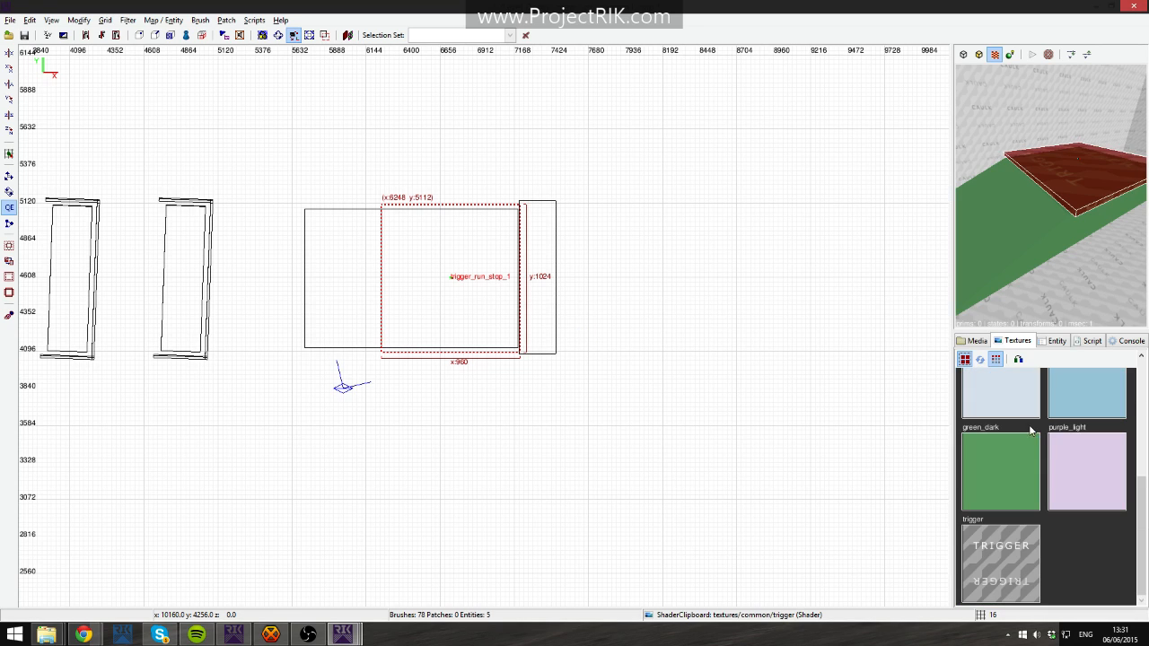
Deselect the finish trigger and select the three overlapping light-blue beams lying between the purple plank platform and the black blocks.
key(Escape)
right_click(1096, 290)
key(Up)
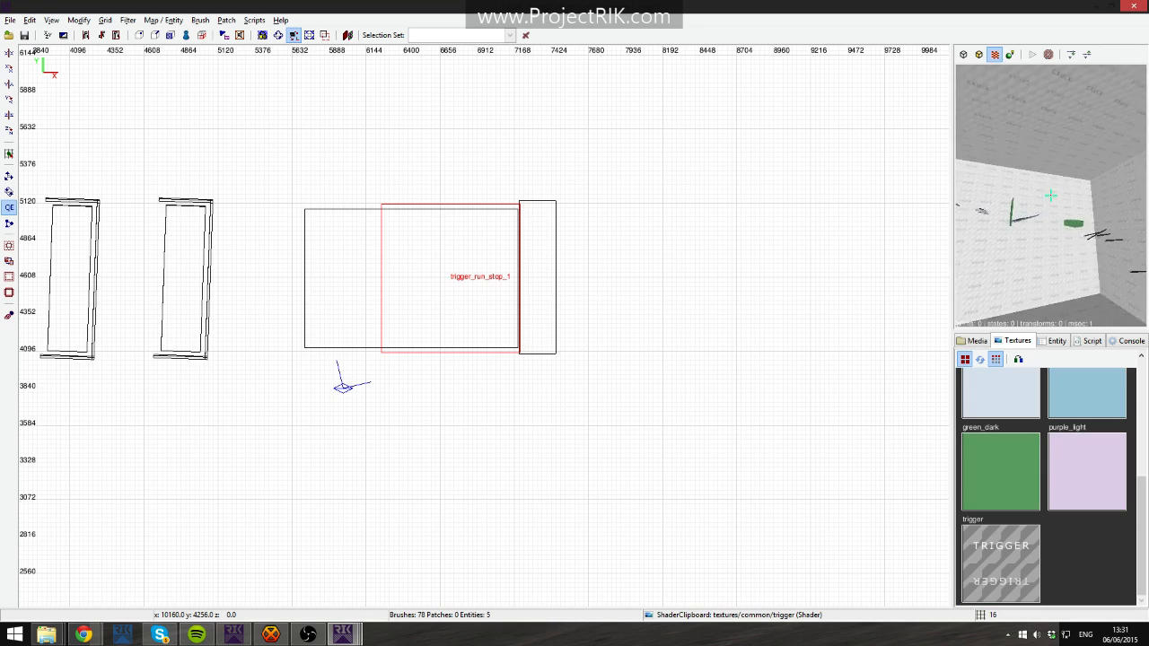
key(Up)
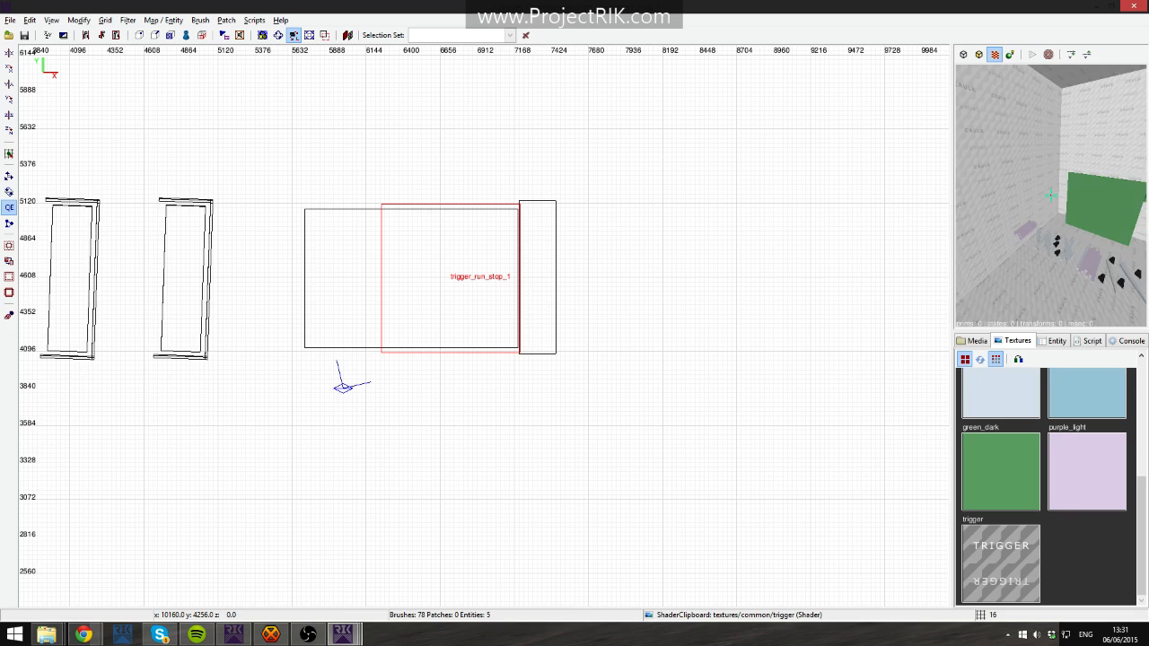
key(Up)
shift+click(1032, 195)
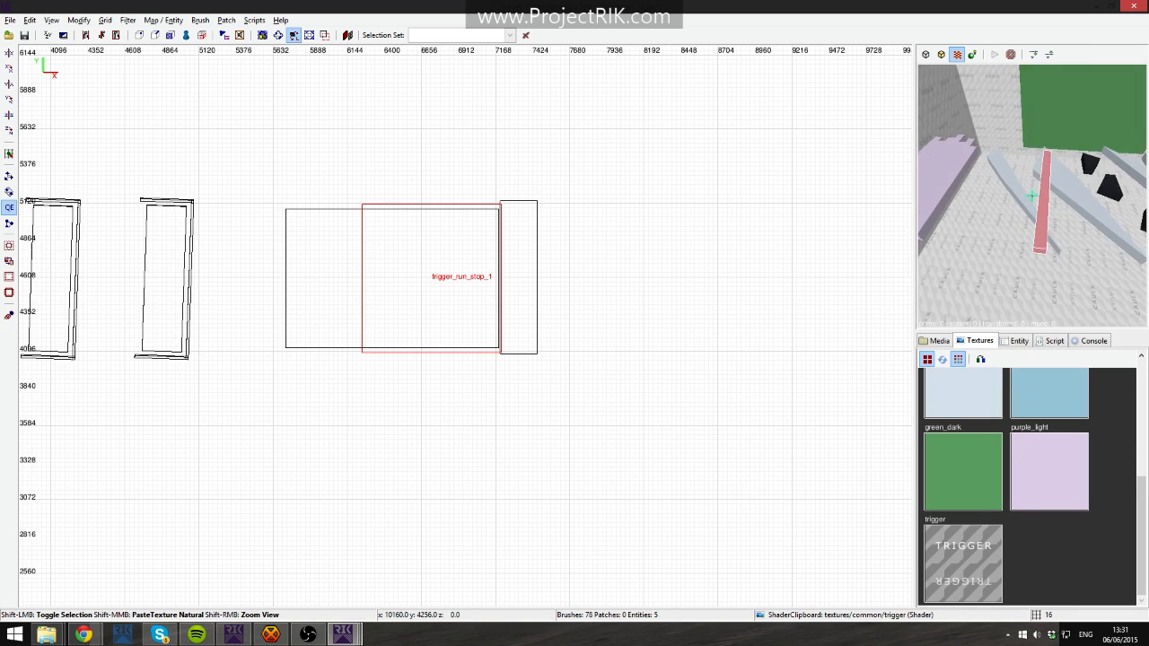
shift+click(1032, 194)
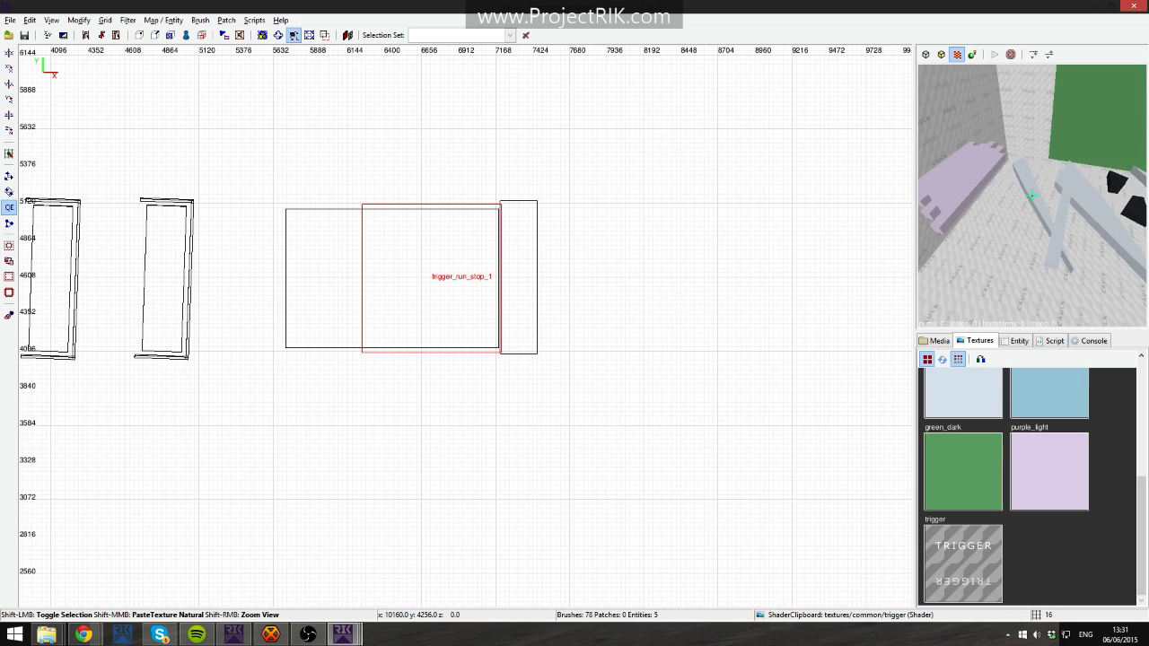
key(Up)
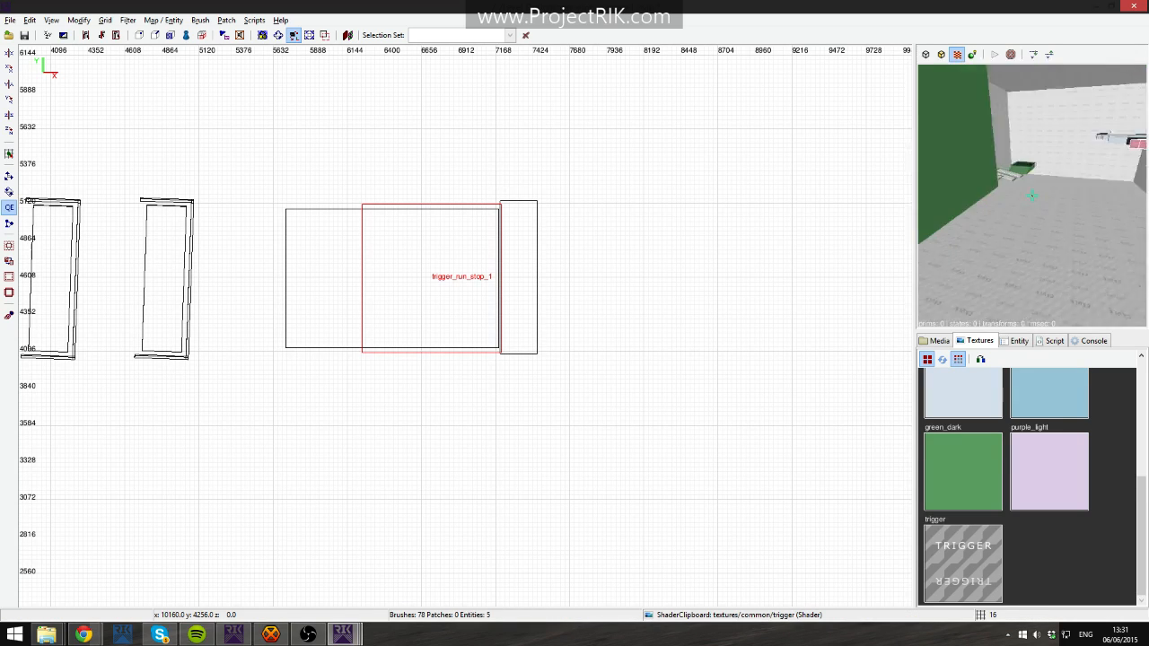
key(Up)
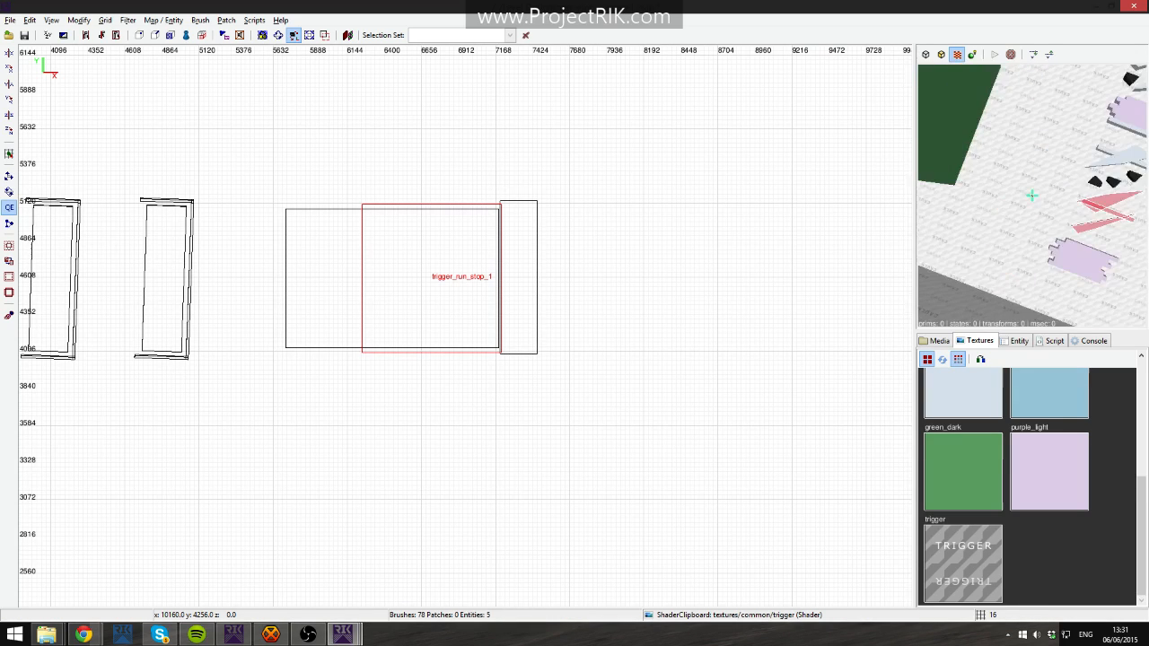
key(Up)
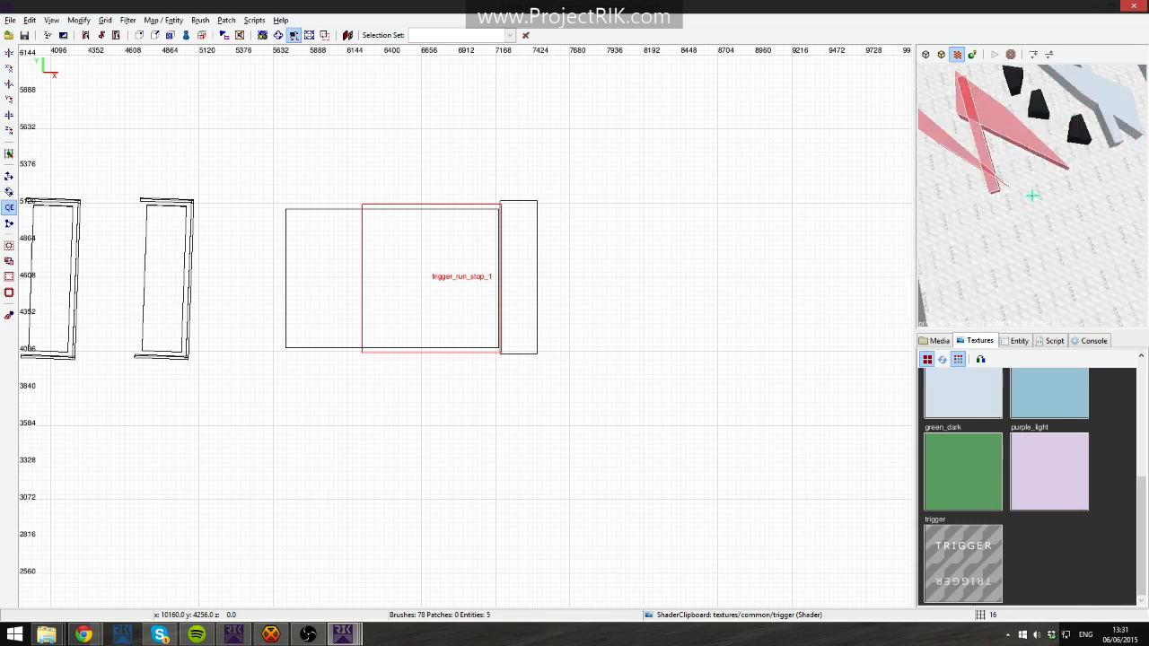
Split the selected overlapping beams with the Clipper along both long edges of the vertical beam.
right_click(1033, 195)
mouse_move(637, 258)
right_down()
mouse_move(1094, 259)
mouse_move(1148, 22)
right_up()
scroll(536, 311, up, 2)
right_drag(536, 310, 164, 326)
scroll(702, 350, up, 2)
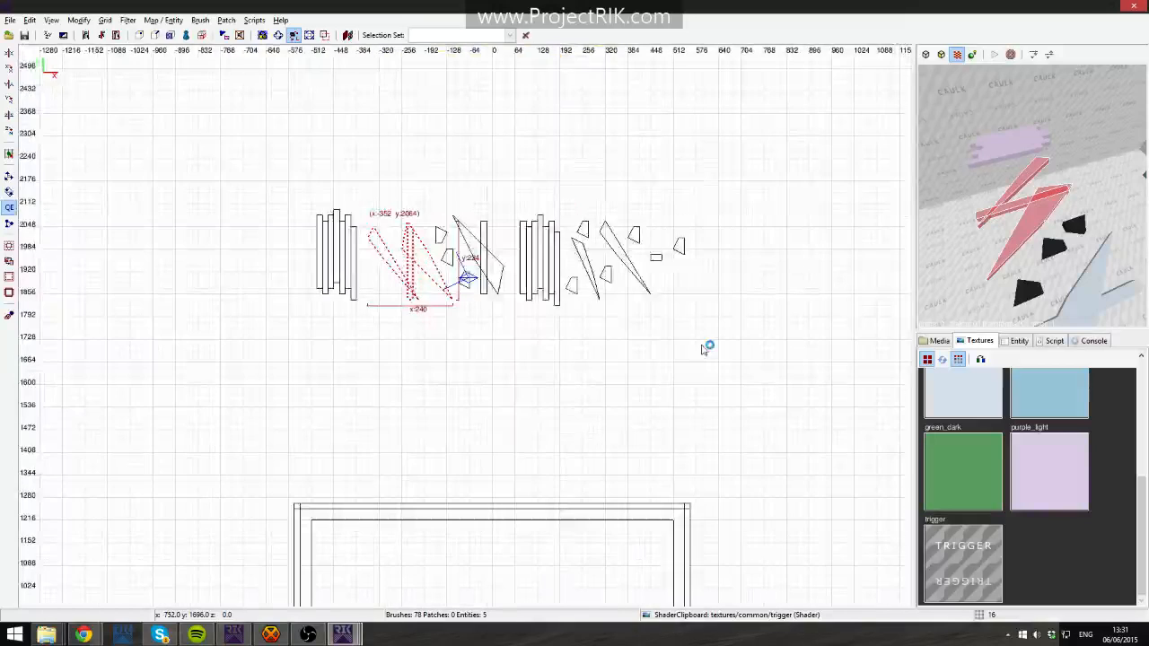
scroll(705, 349, up, 6)
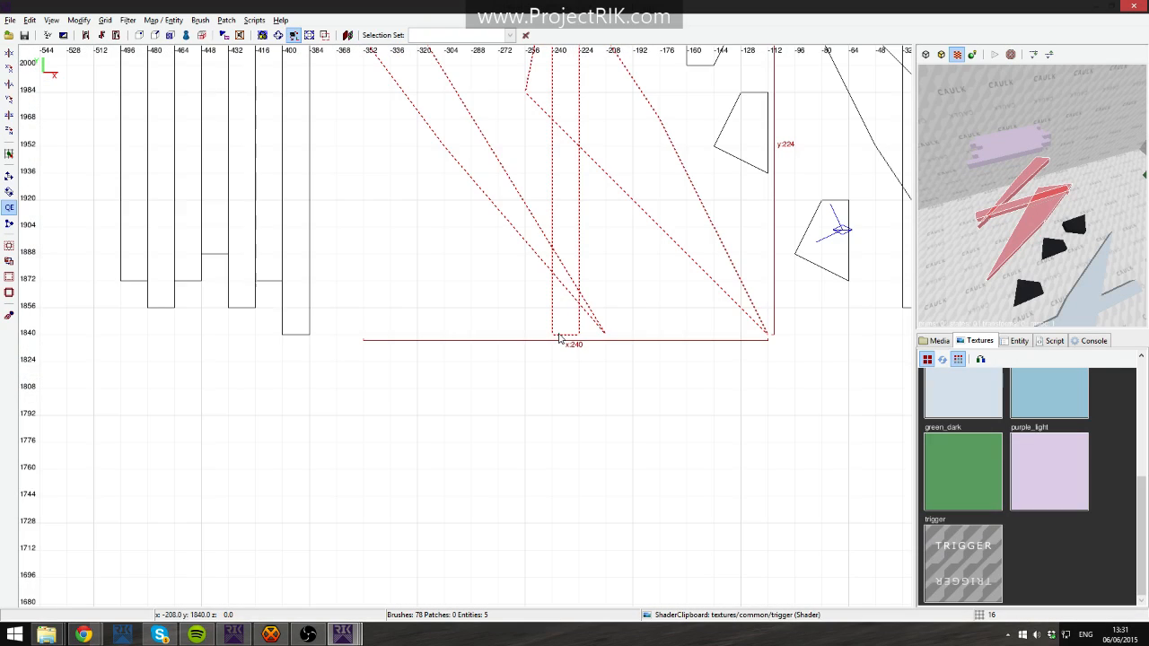
key(x)
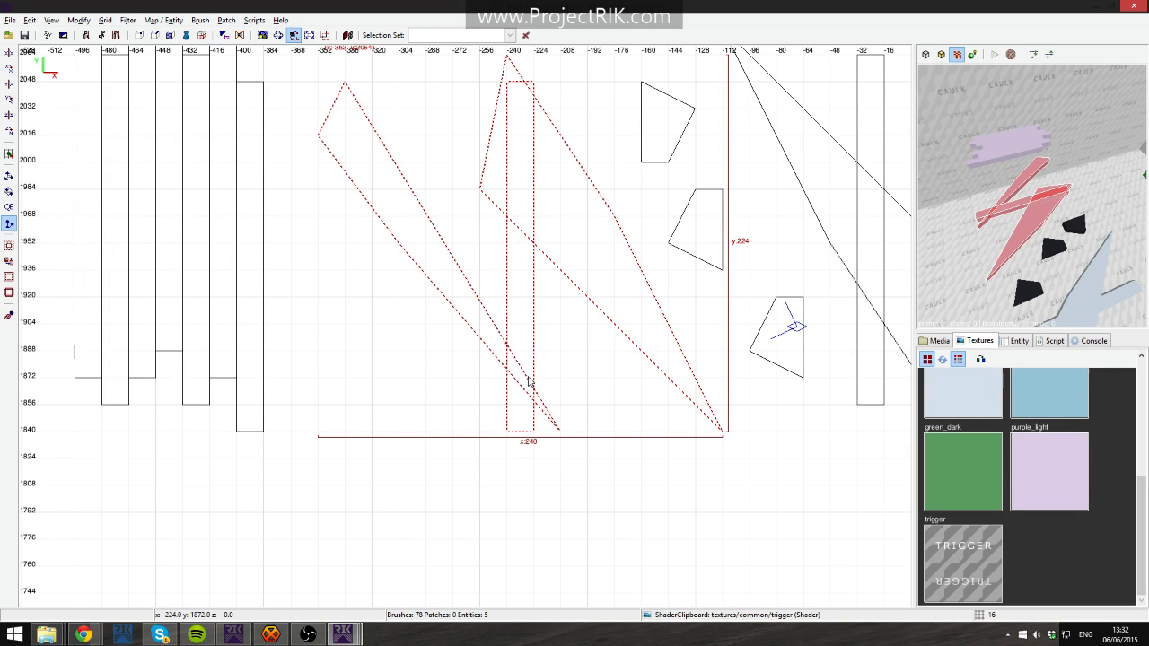
click(510, 350)
click(509, 377)
key(Return)
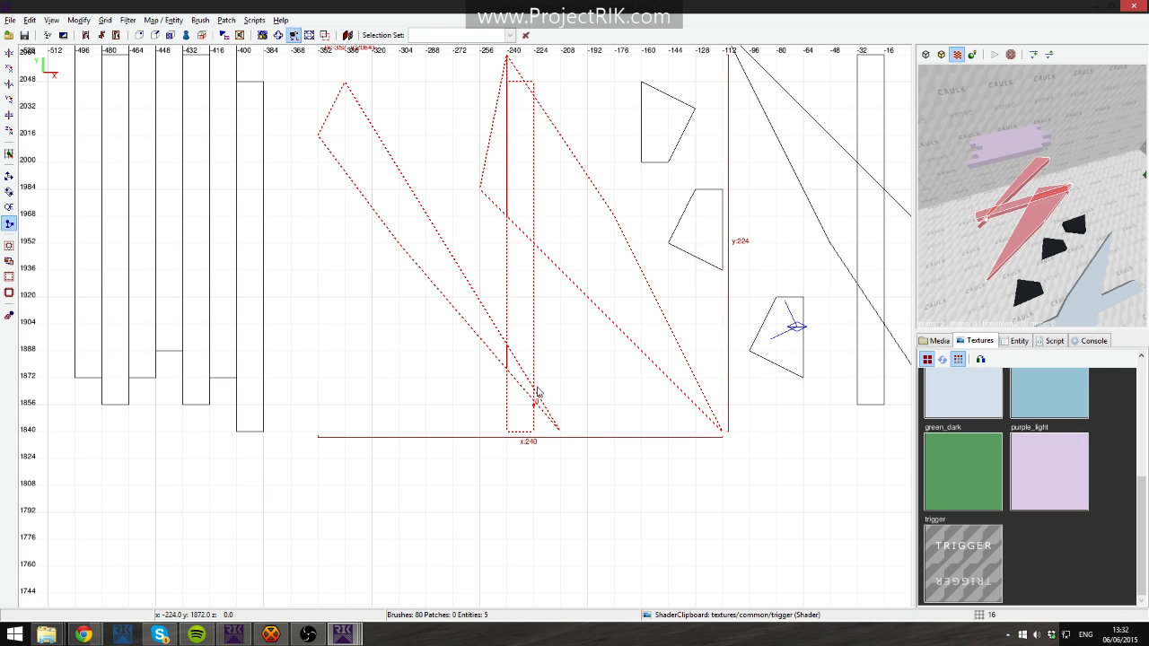
right_drag(539, 395, 518, 290)
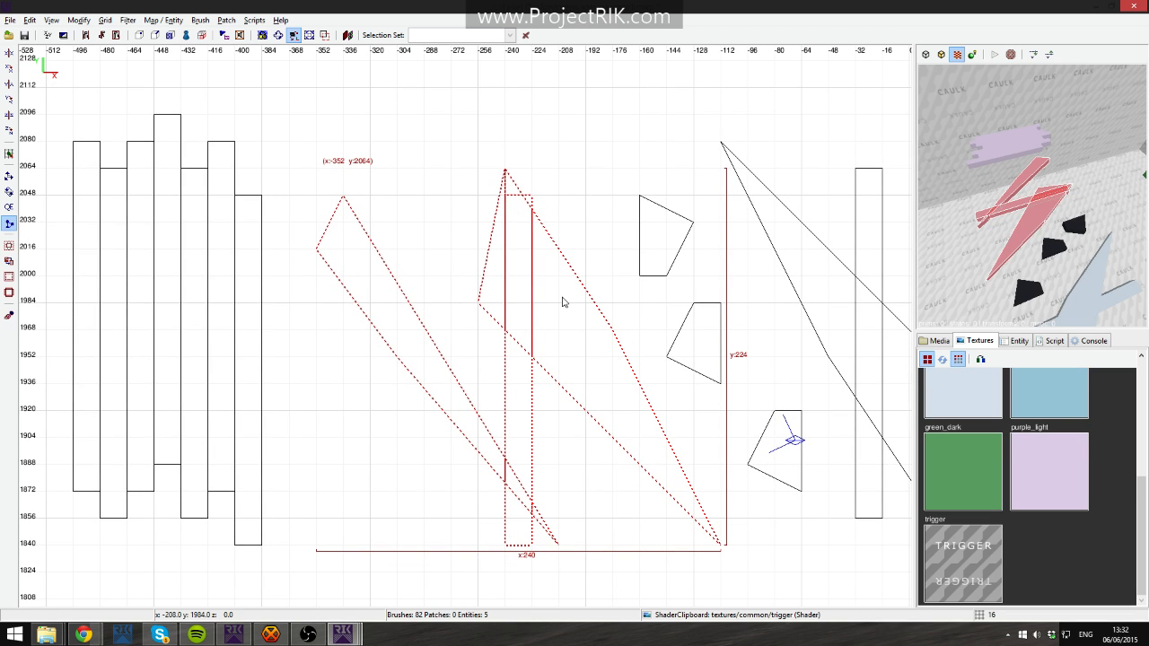
Deselect the beams and delete the cut piece of the left diagonal beam that overlaps the vertical beam.
key(Escape)
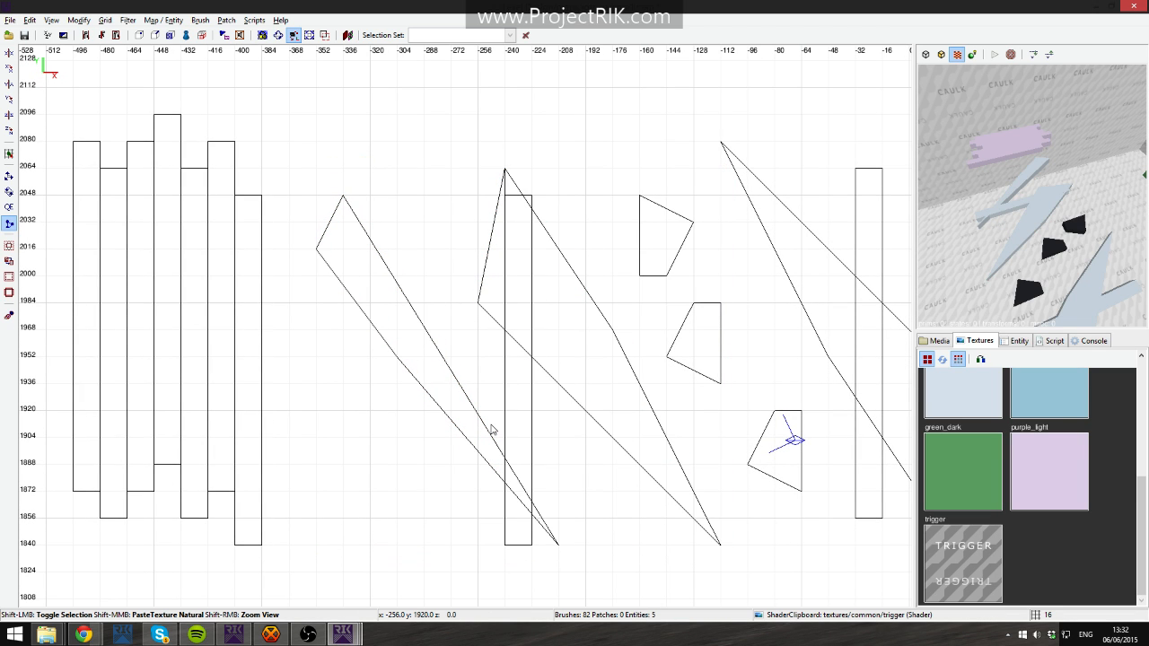
shift+click(526, 458)
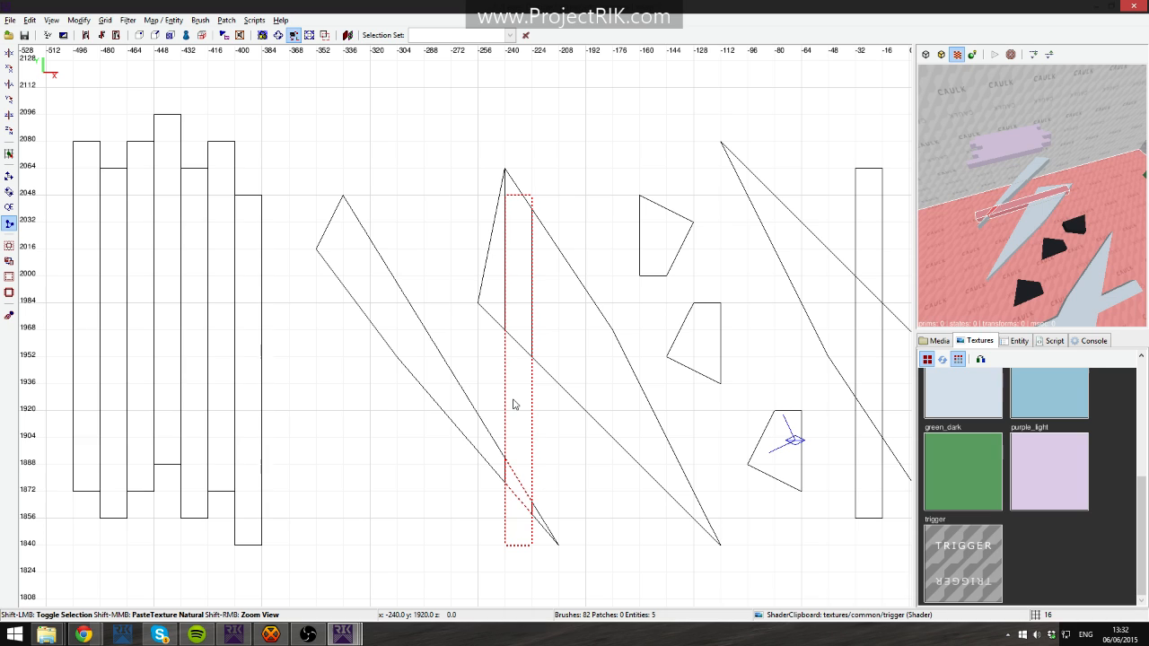
key(shift+u)
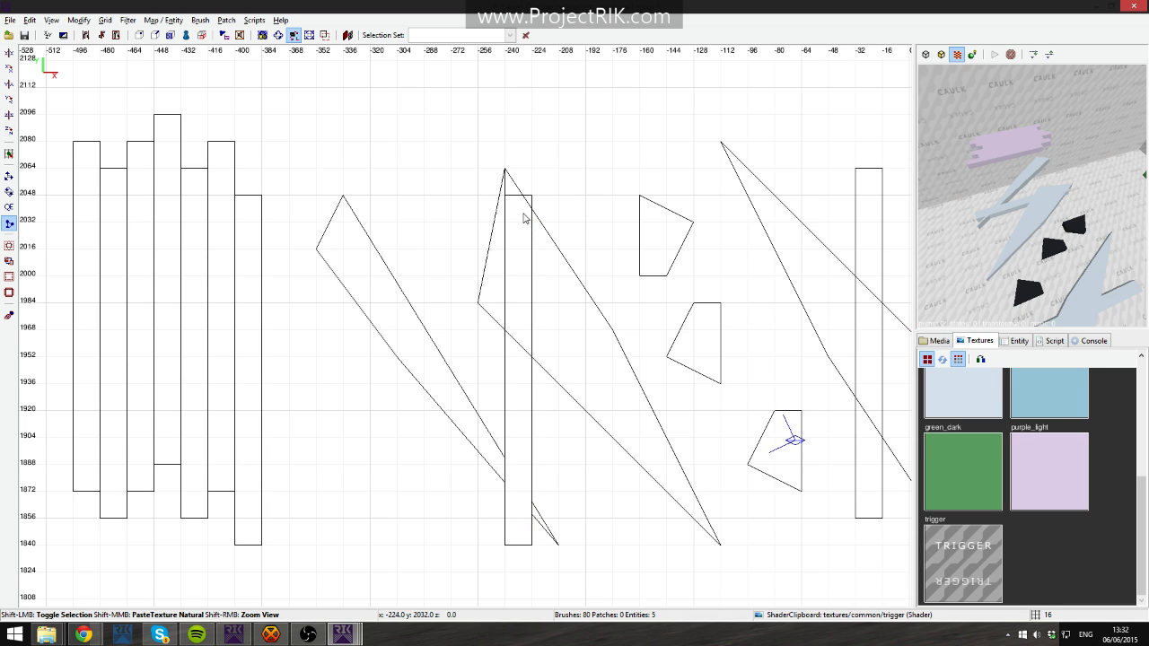
Split the middle piece of the right diagonal beam at the vertical beam's upper end and delete its overlapping lower part.
shift+click(509, 198)
key(x)
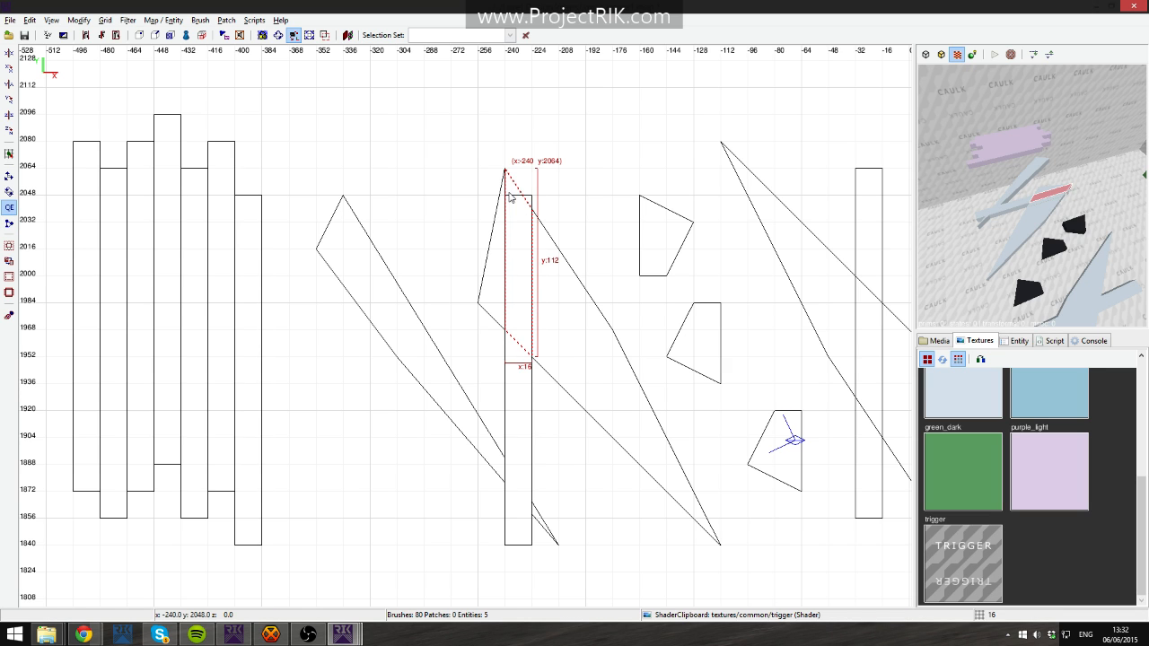
key(shift+Return)
key(Escape)
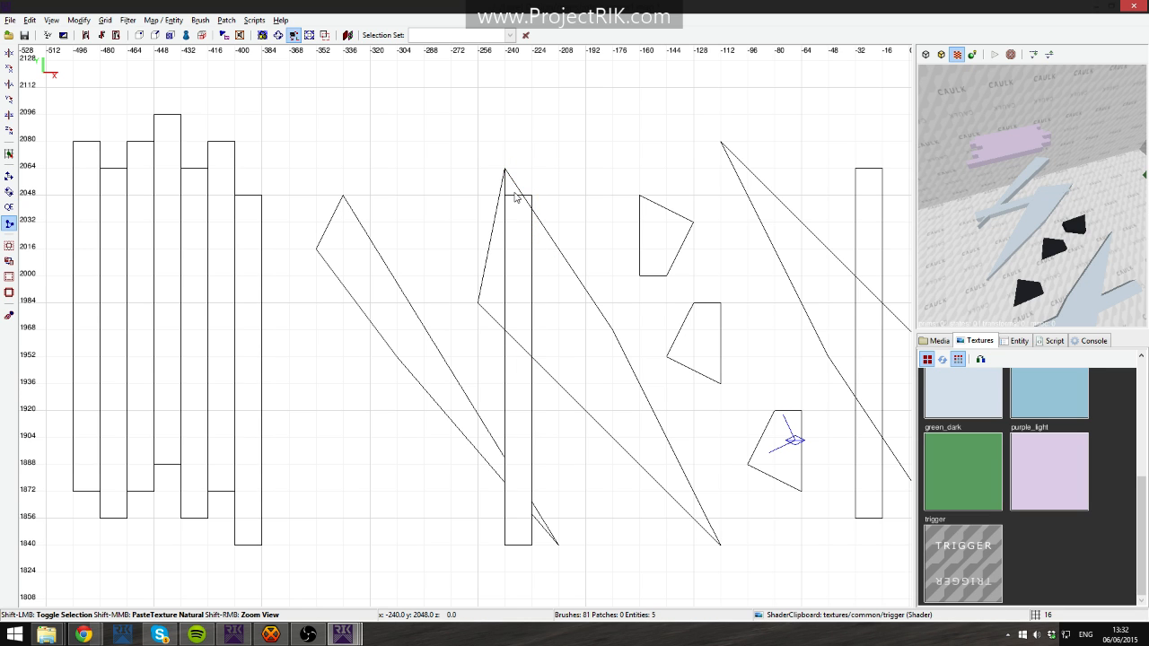
drag(524, 232, 512, 380)
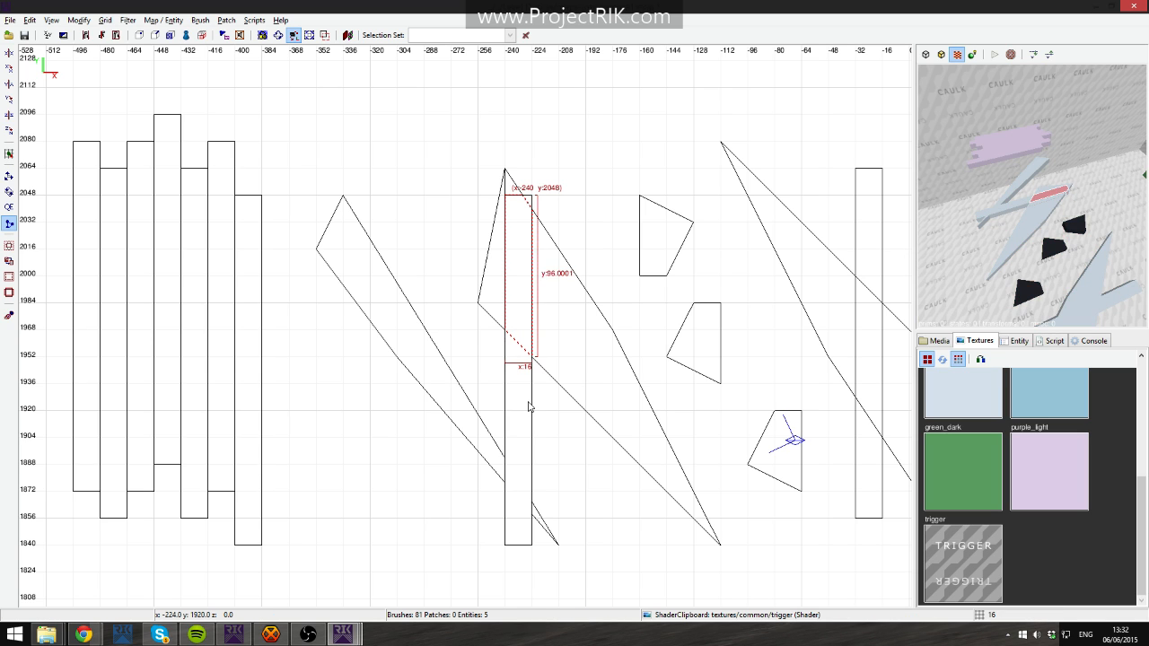
key(BackSpace)
Examine the trimmed beams in 3D, selecting the vertical beam and its neighbouring pieces to check for remaining overlaps.
shift+click(525, 287)
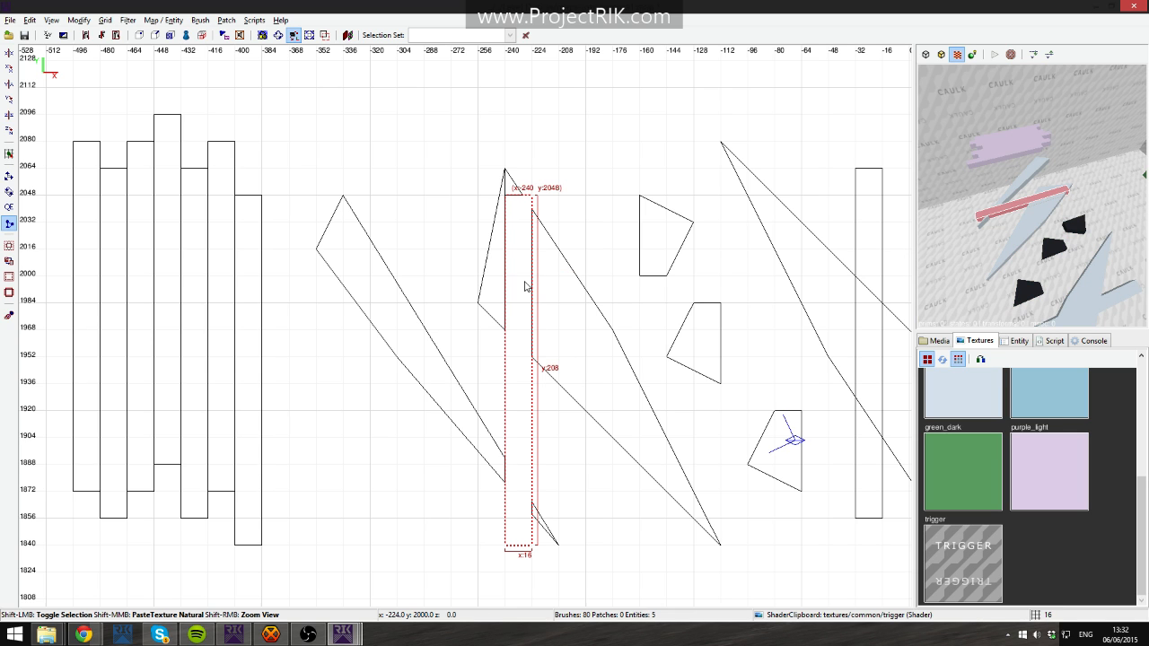
right_click(1015, 235)
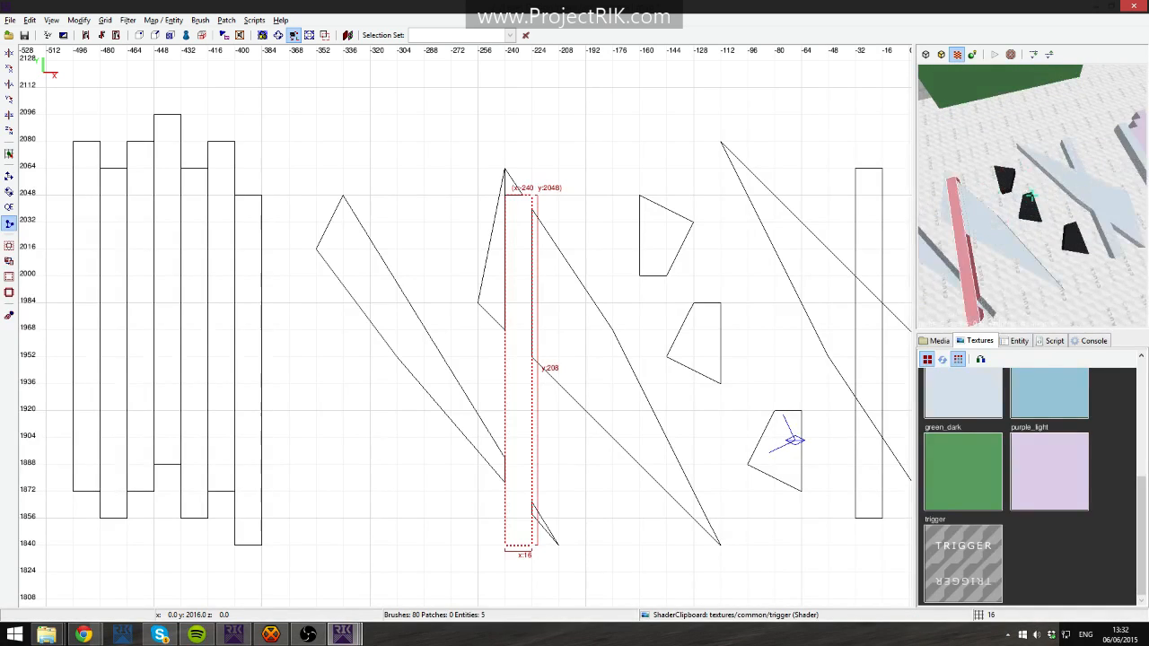
scroll(1033, 196, down, 5)
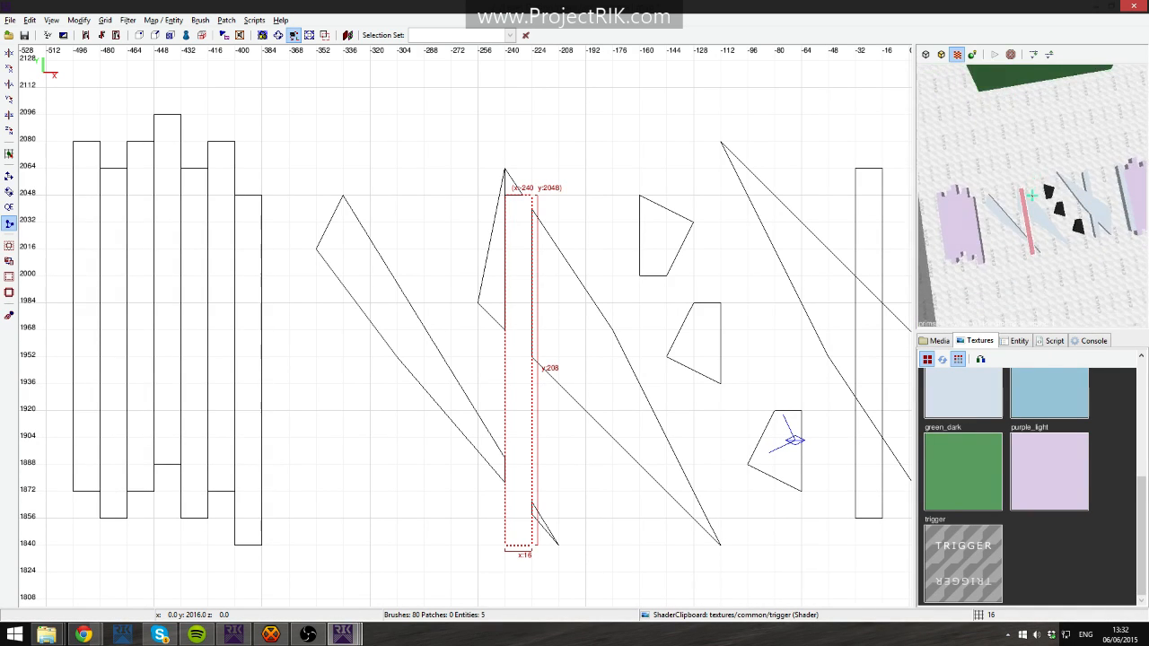
scroll(1032, 196, up, 4)
right_click(1045, 218)
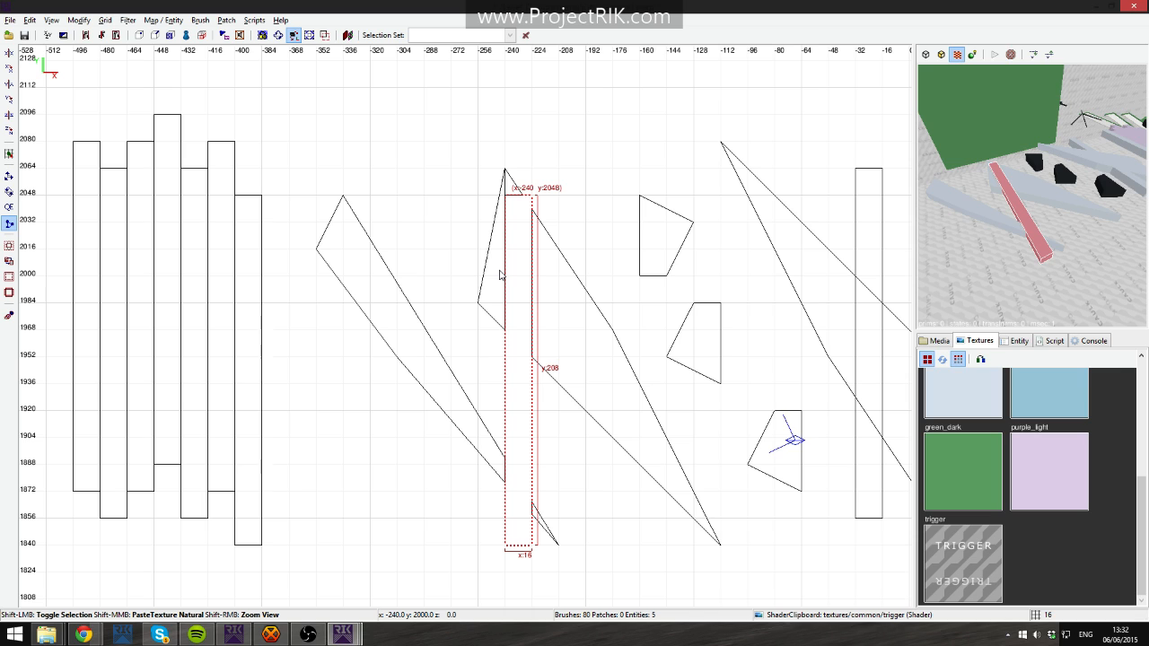
shift+click(509, 182)
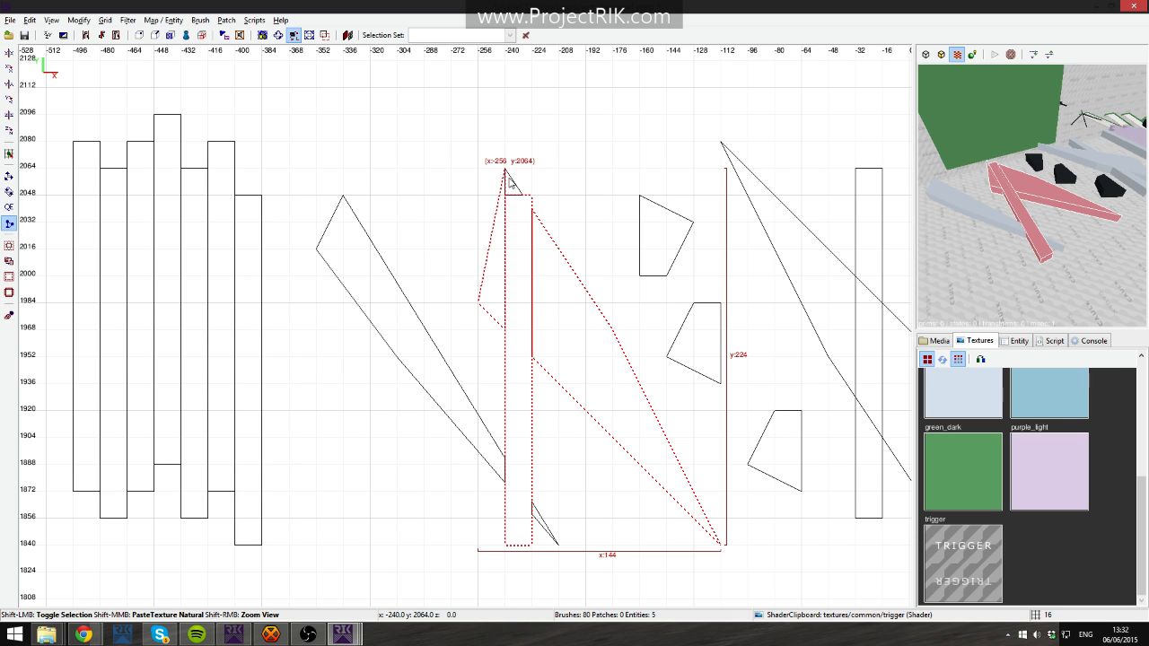
shift+click(544, 522)
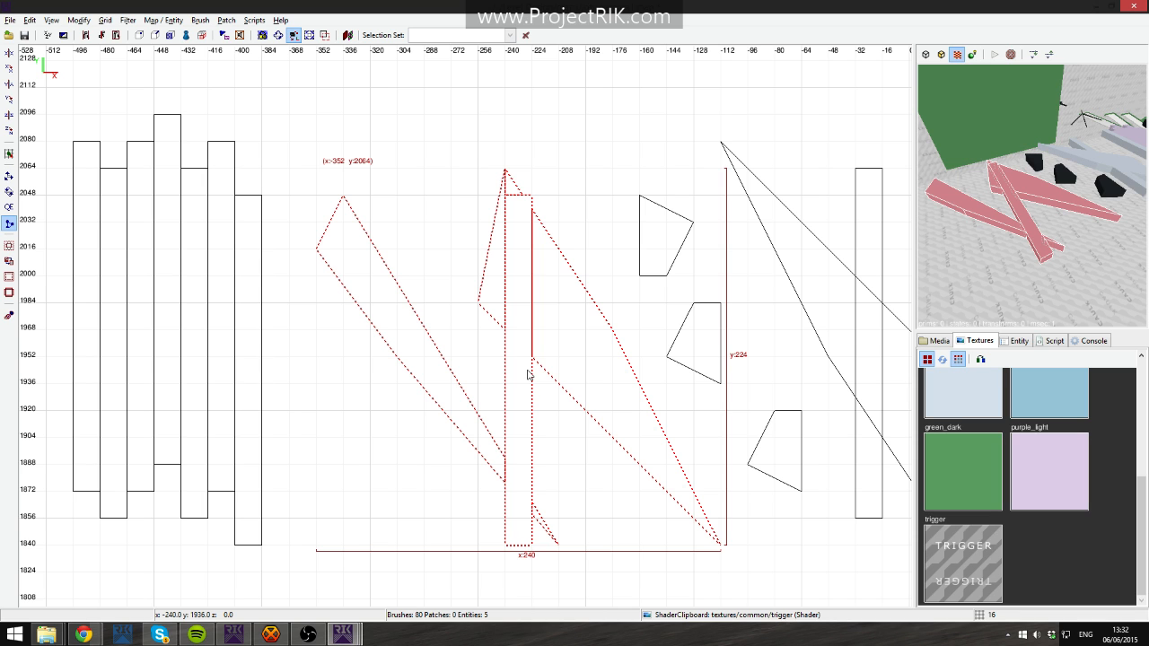
key(Escape)
right_click(1031, 195)
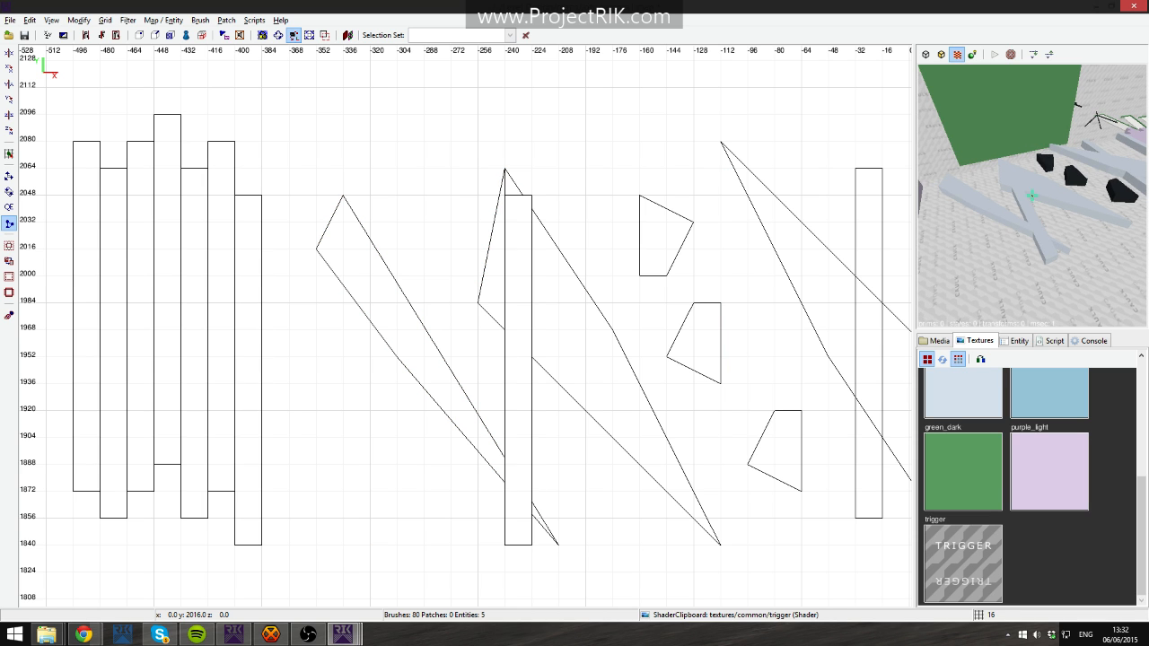
Select the diagonal brush crossing the second vertical beam and move its bend vertices outward to x -160, y 2016.
click(1031, 195)
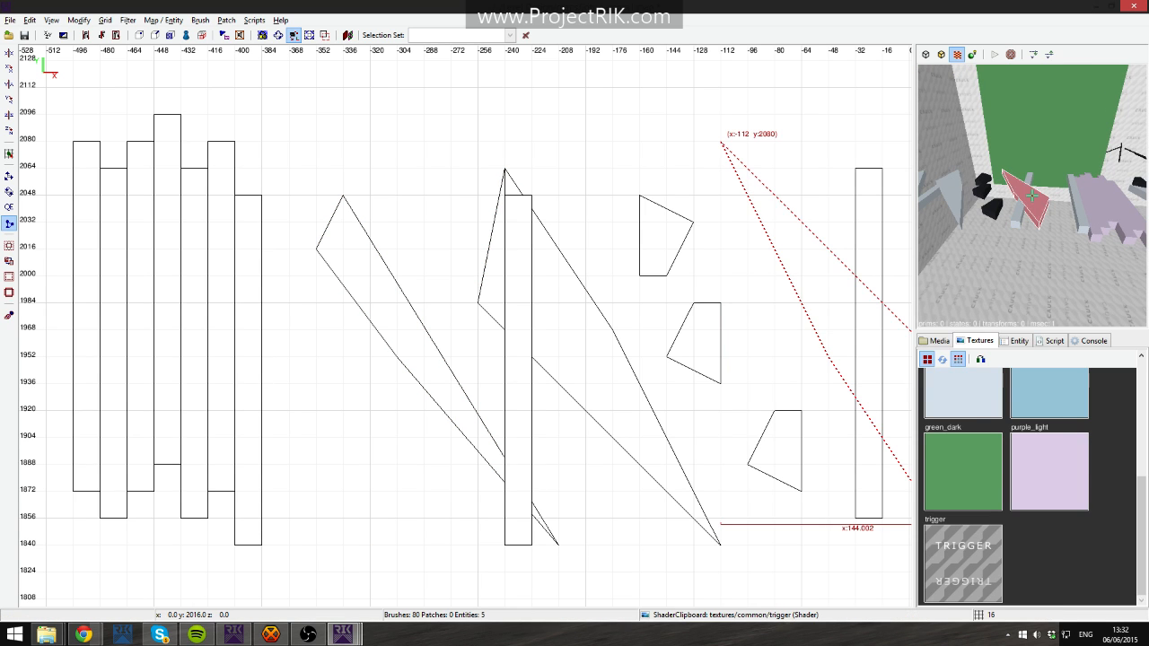
scroll(1032, 195, up, 5)
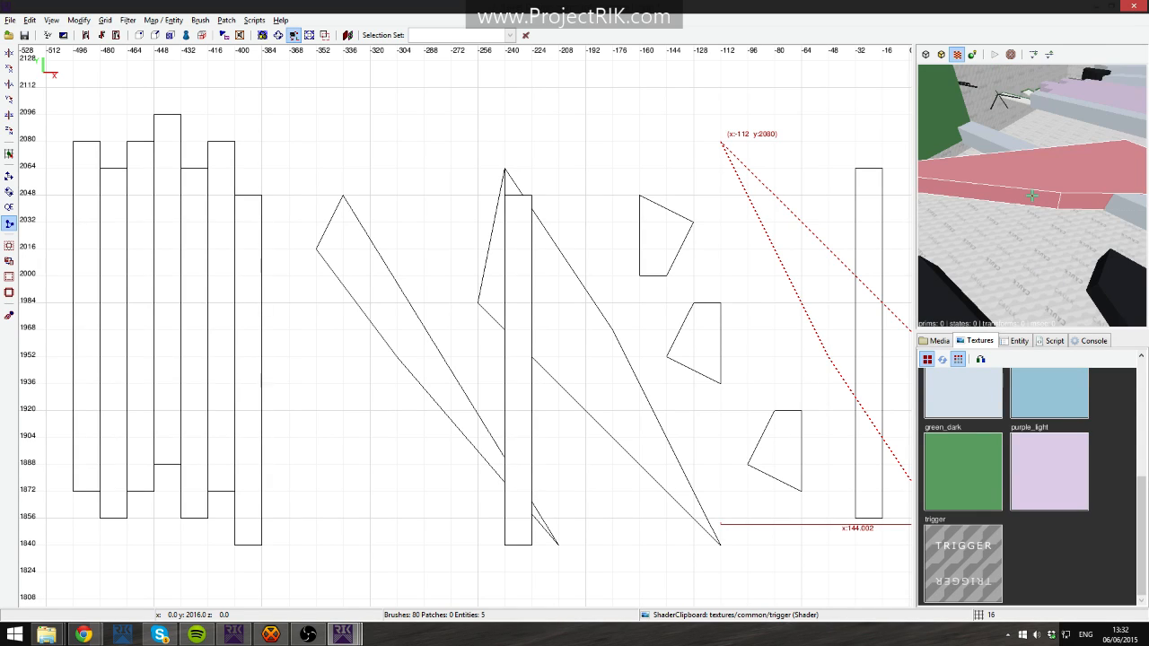
right_click(1032, 195)
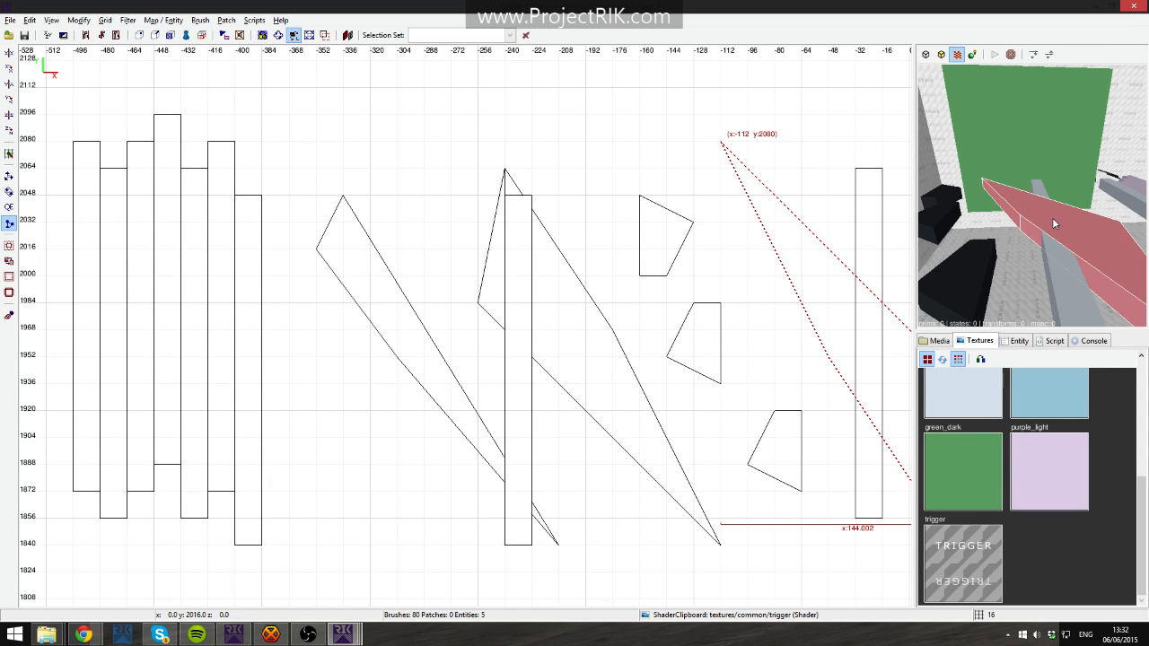
right_drag(802, 249, 599, 168)
click(734, 438)
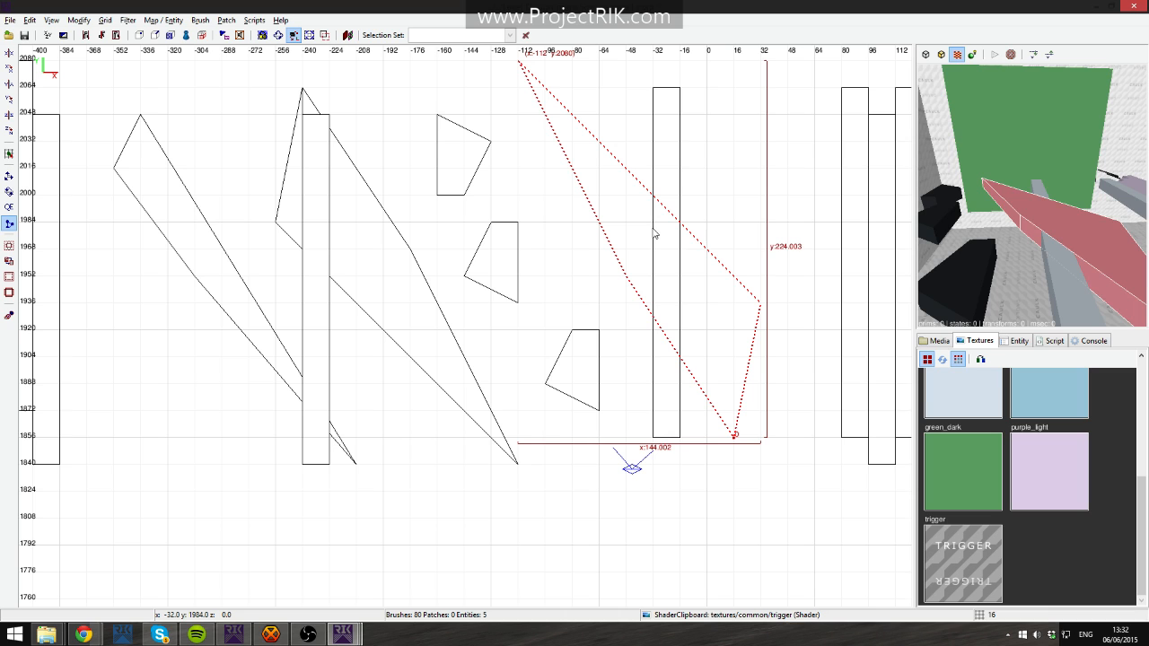
key(v)
shift+drag(598, 248, 662, 316)
mouse_move(639, 344)
right_down()
mouse_move(691, 388)
mouse_move(689, 367)
right_up()
drag(678, 297, 500, 180)
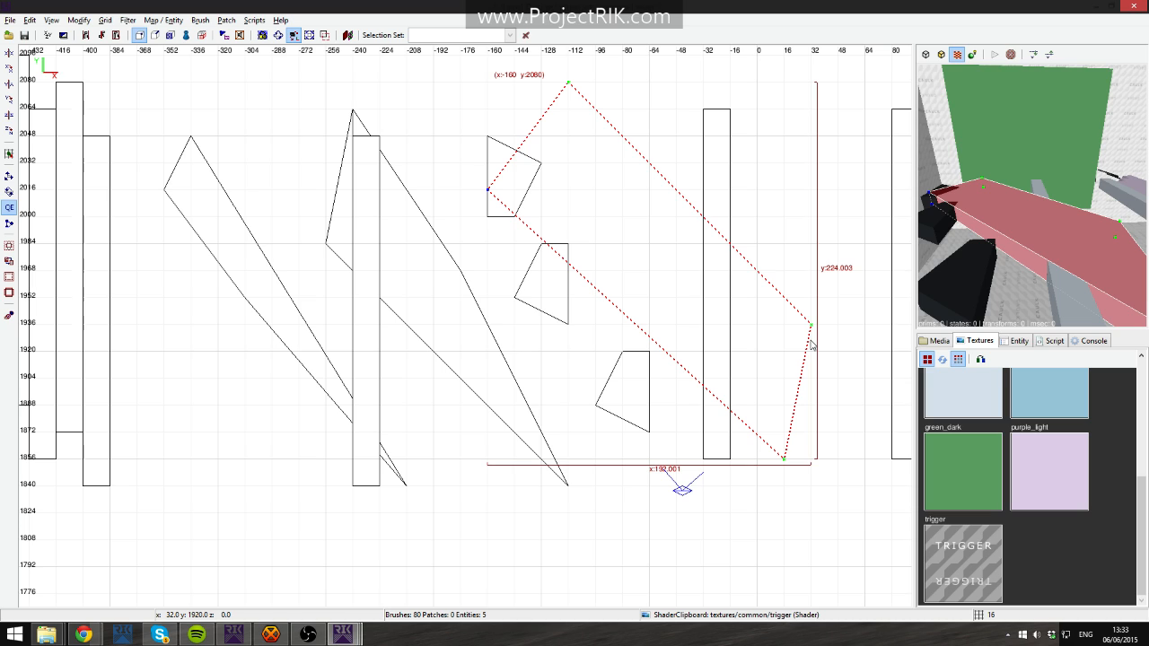
Split the reshaped diagonal brush straight between its upper and lower corner points and delete the outer part beside the black blocks.
key(v)
key(v)
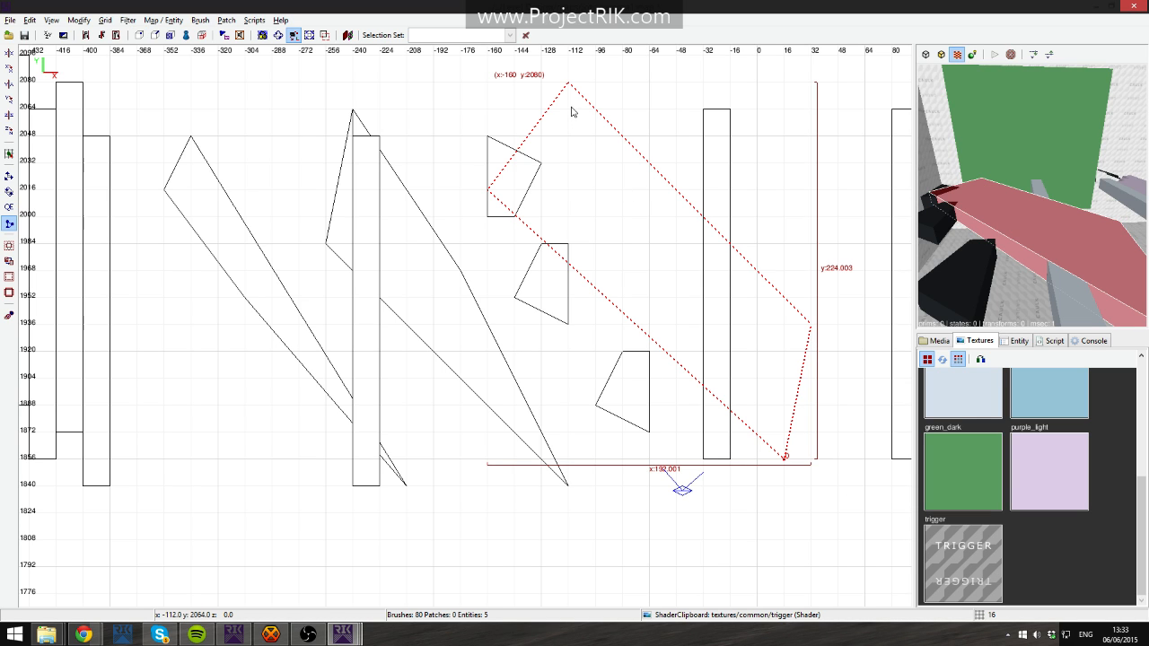
click(568, 84)
key(shift+Return)
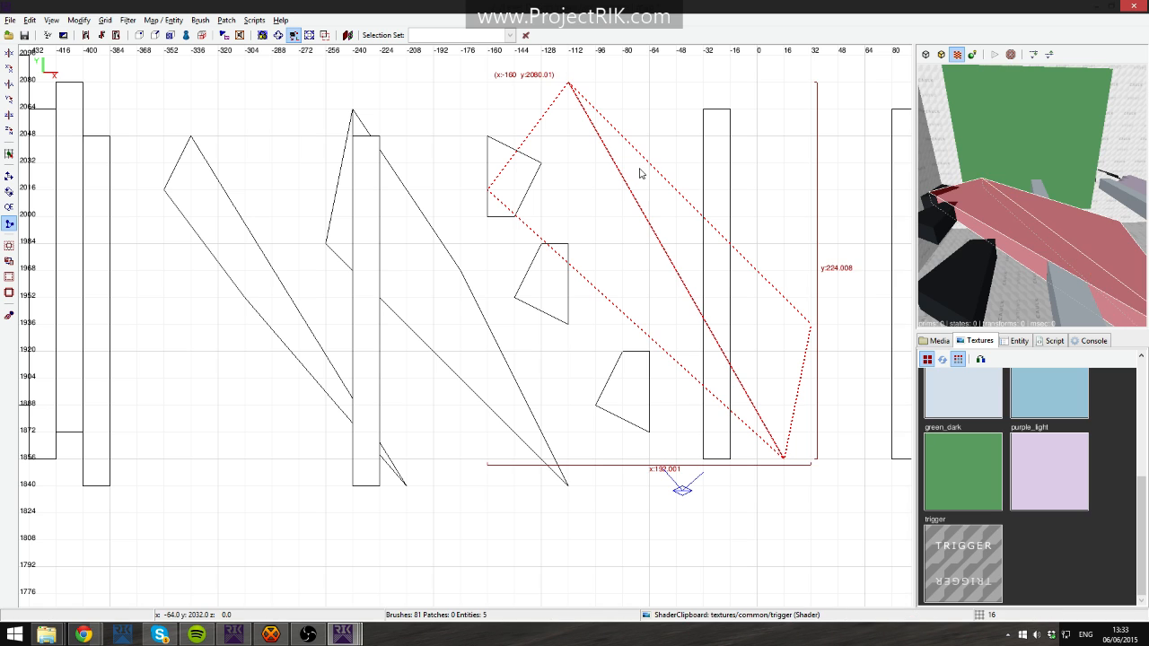
key(Escape)
shift+click(575, 202)
key(BackSpace)
Select the vertical beam crossing the reshaped diagonal brush at x -32 and split it along the diagonal's lower-left edge.
right_click(1005, 224)
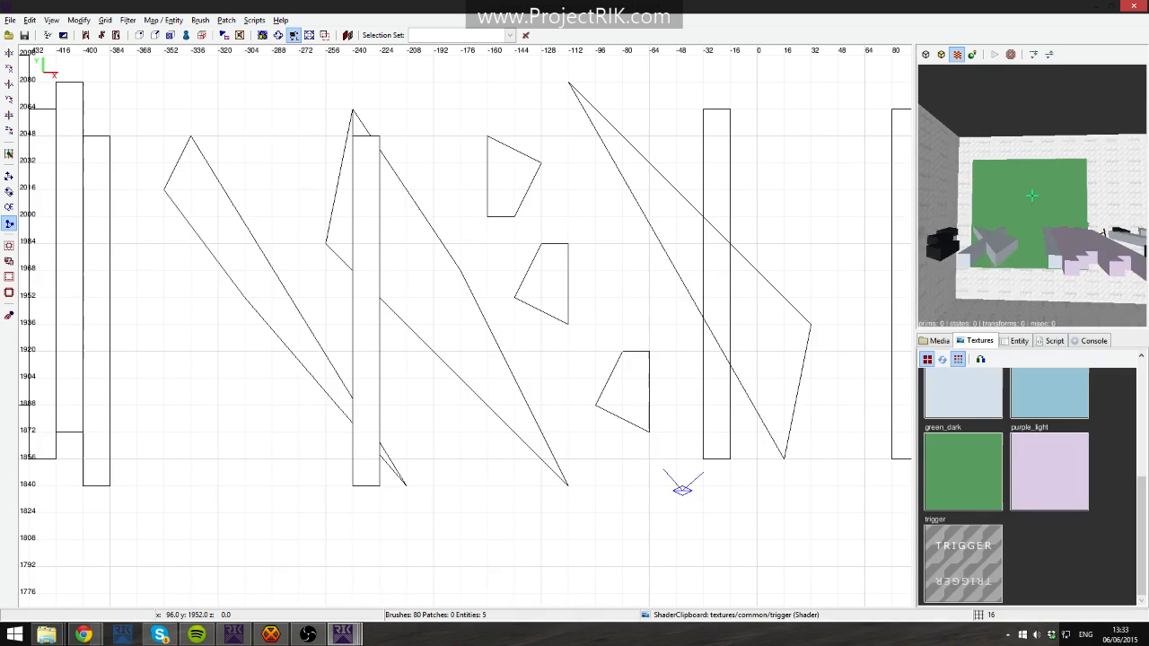
scroll(1032, 195, up, 5)
shift+click(1033, 195)
right_click(1032, 195)
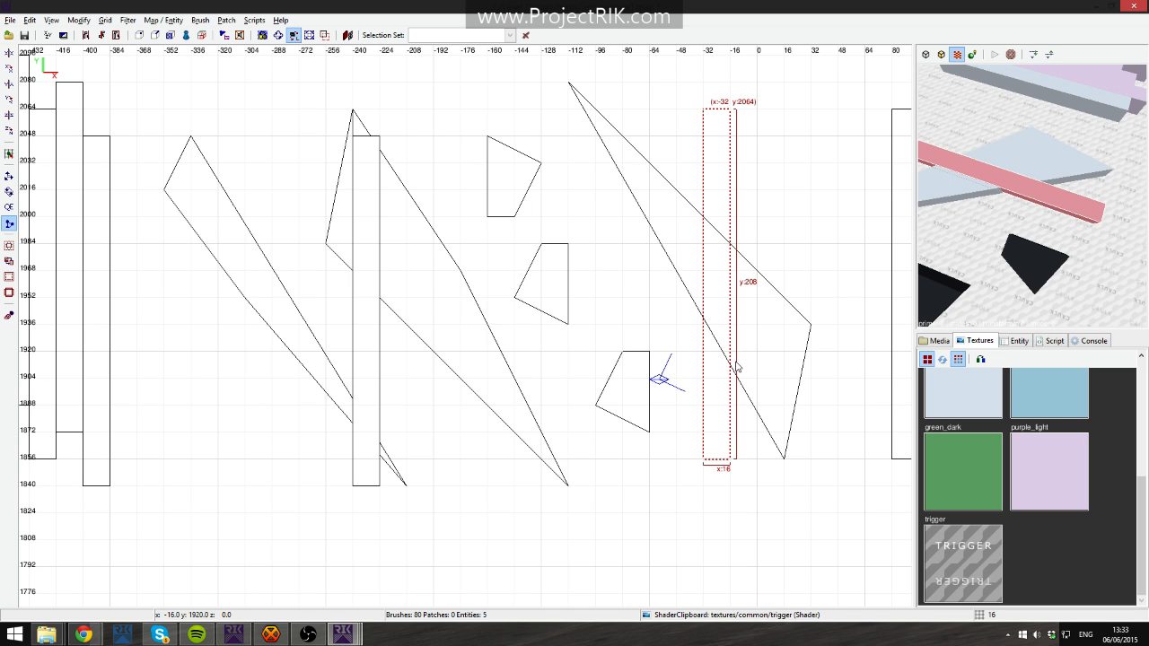
key(q)
scroll(736, 366, up, 1)
scroll(734, 368, up, 2)
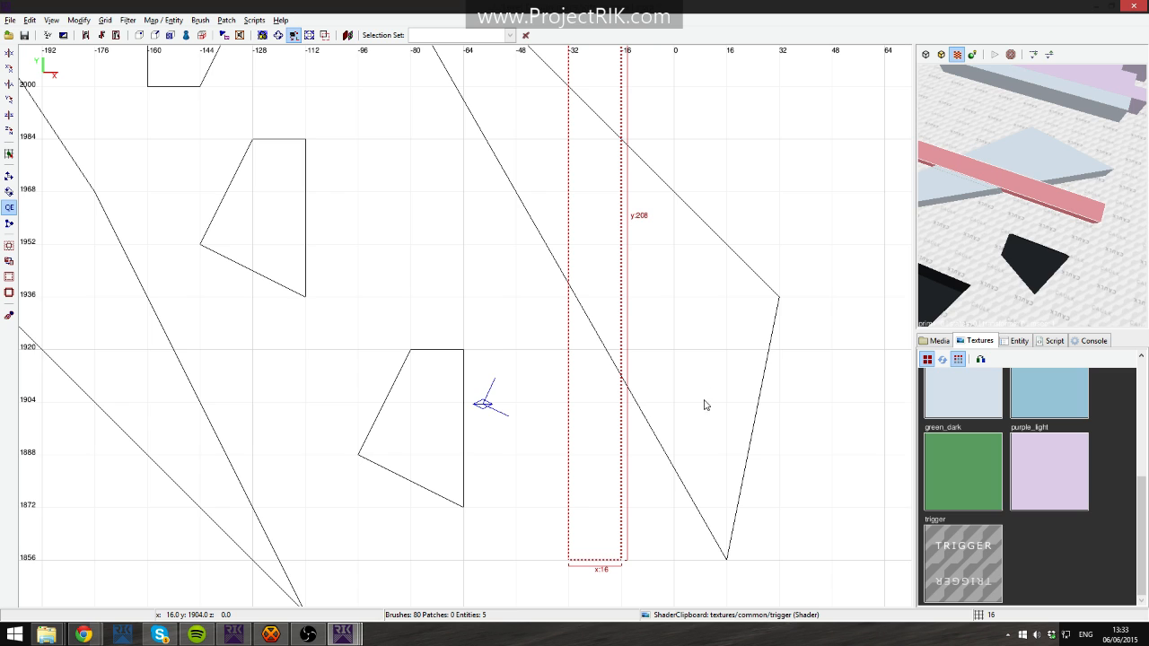
scroll(709, 422, down, 4)
key(w)
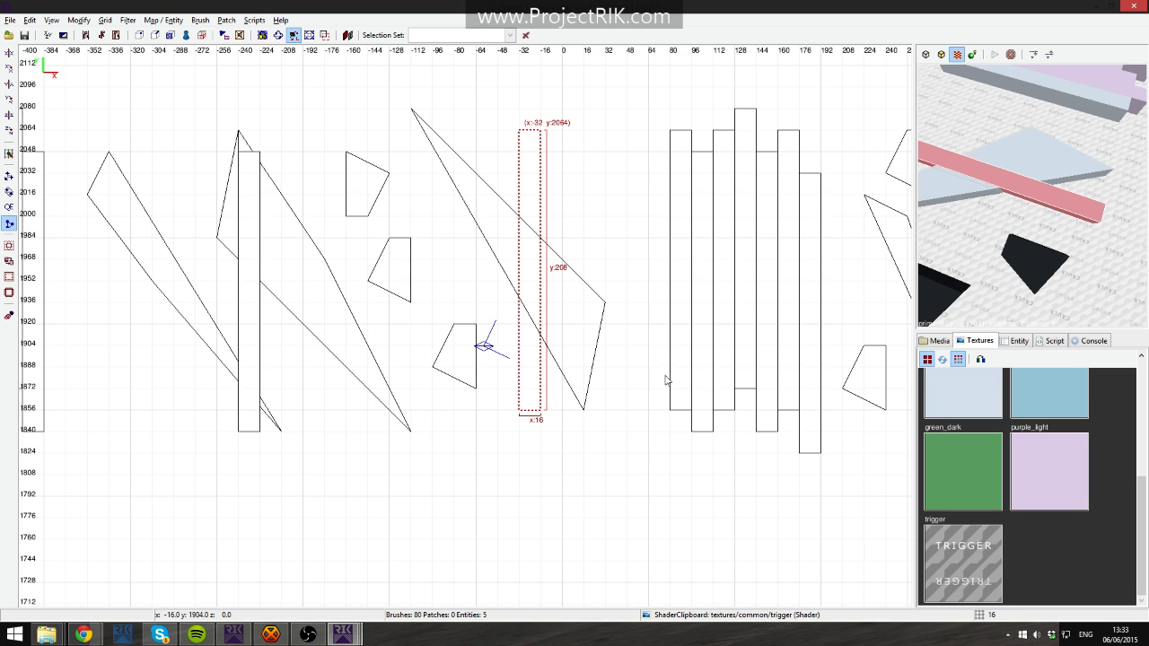
click(584, 408)
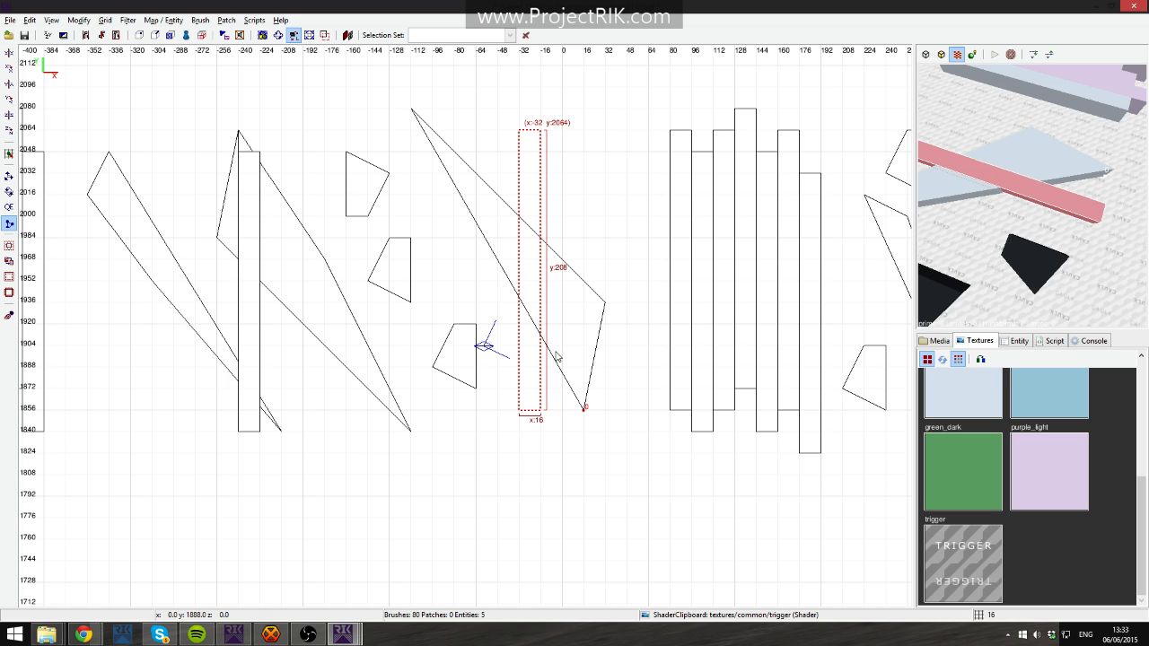
key(shift+Return)
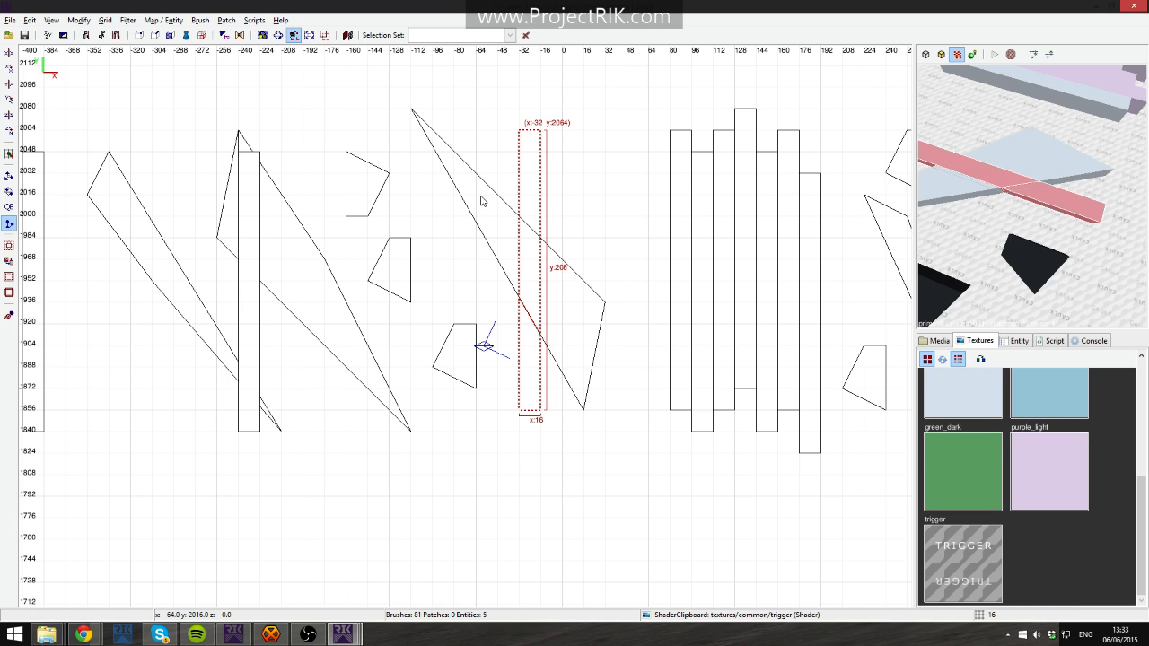
Split the same beam along the diagonal's upper-right edge and delete the middle piece overlapping the diagonal brush.
click(605, 300)
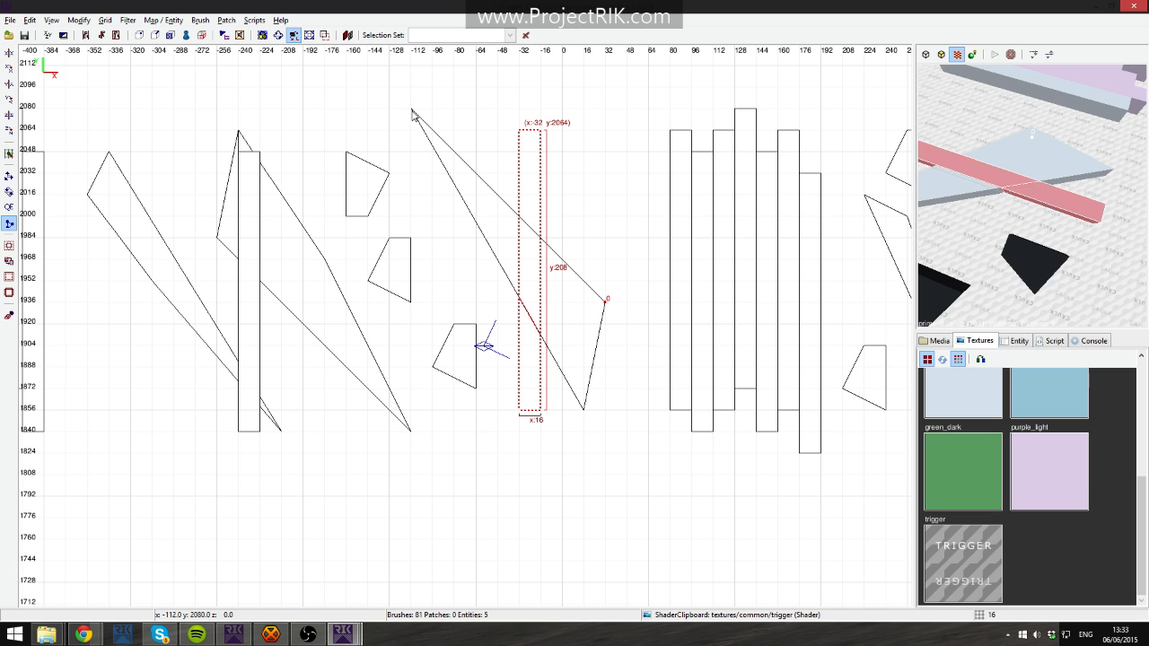
click(412, 111)
key(shift+Return)
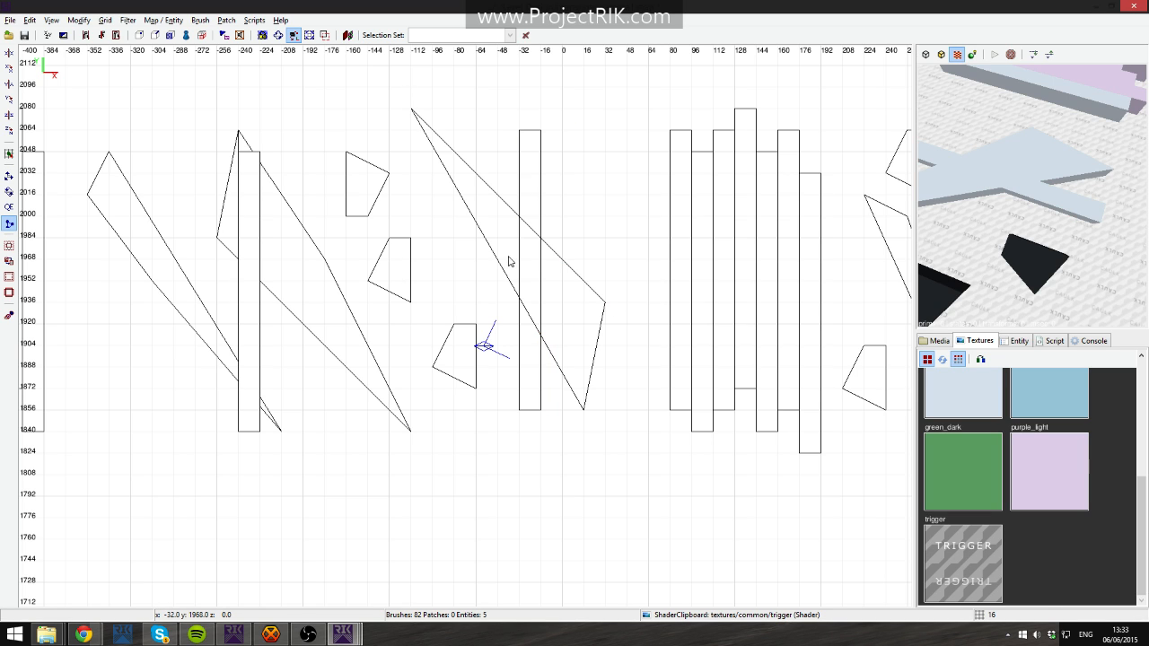
shift+drag(508, 244, 566, 297)
shift+drag(502, 221, 494, 205)
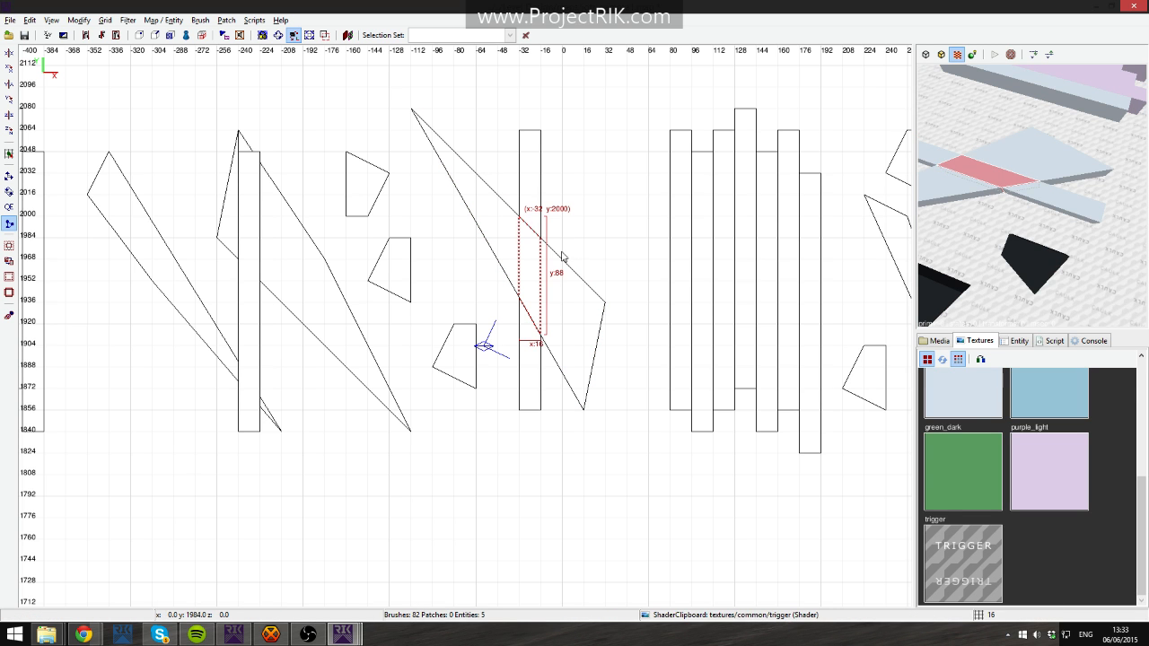
key(BackSpace)
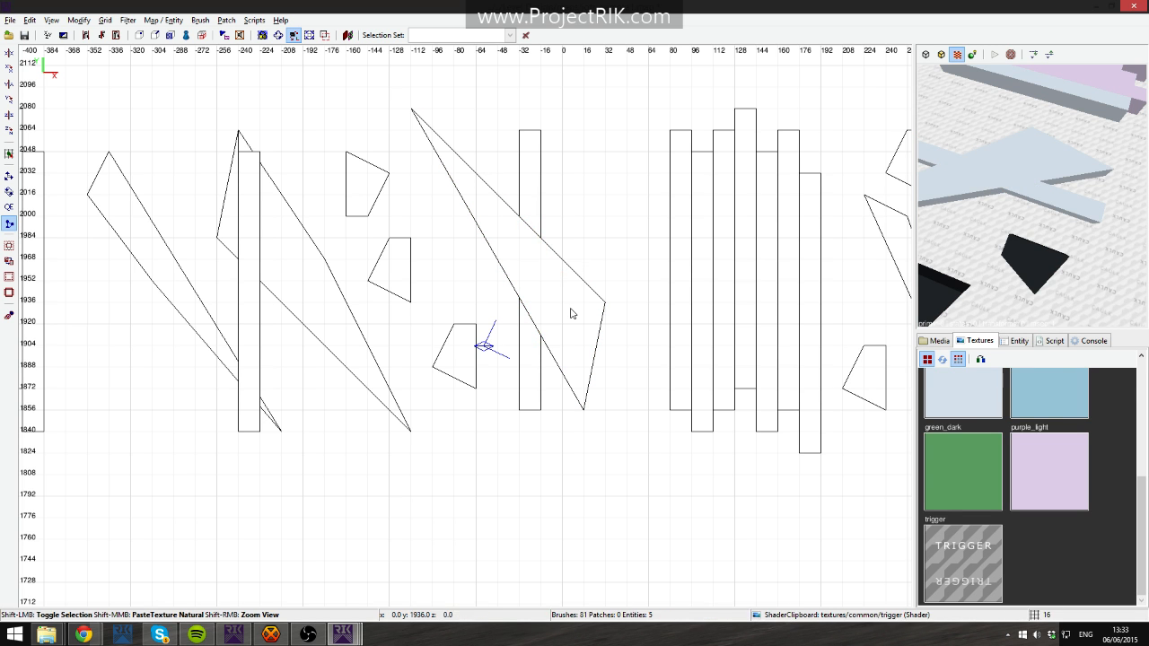
shift+click(571, 313)
right_drag(705, 308, 647, 324)
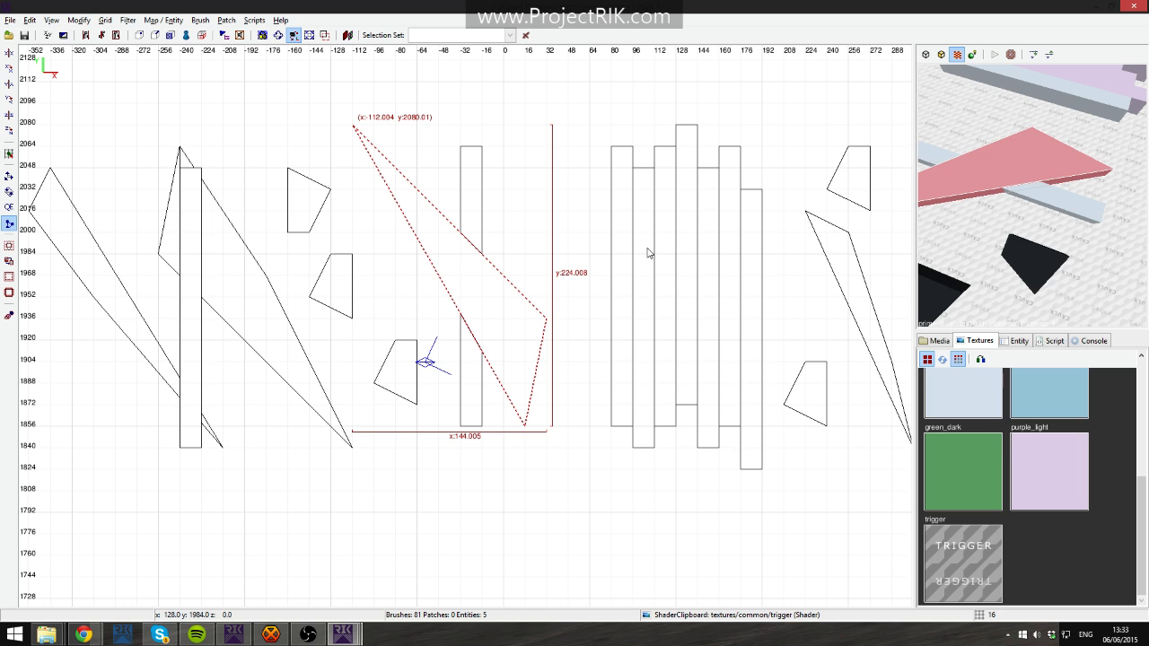
key(Escape)
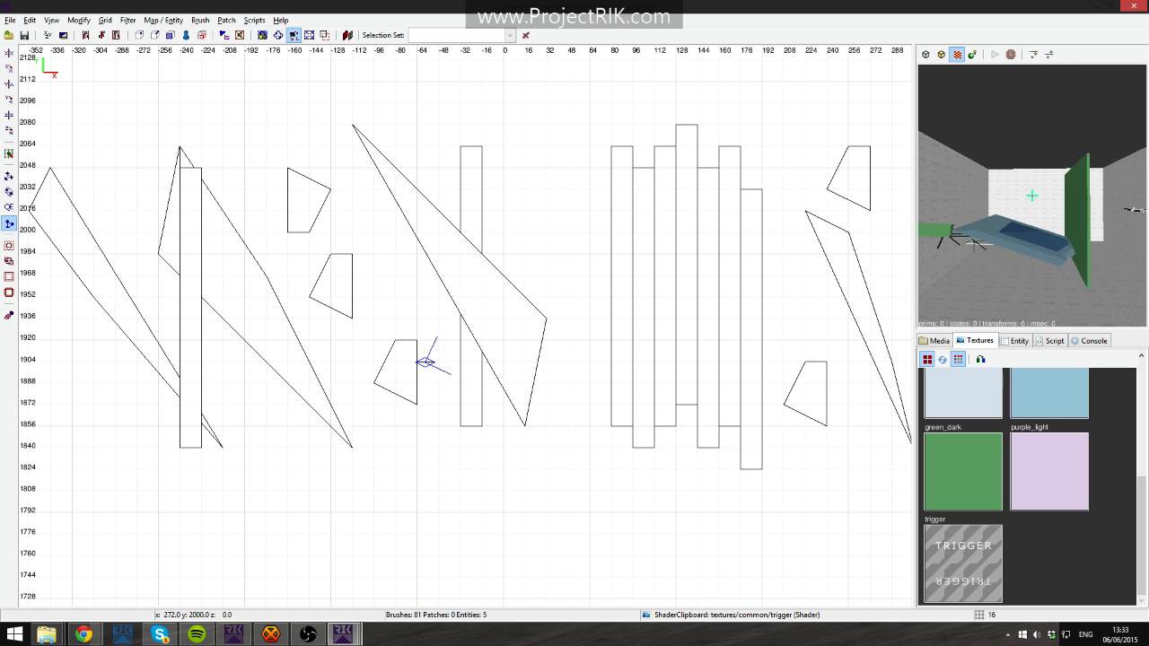
Select the trigger_run_checkpoint_1 brush and apply the trigger texture to it.
shift+click(1031, 194)
right_click(941, 230)
right_drag(696, 330, 475, 356)
scroll(648, 372, down, 8)
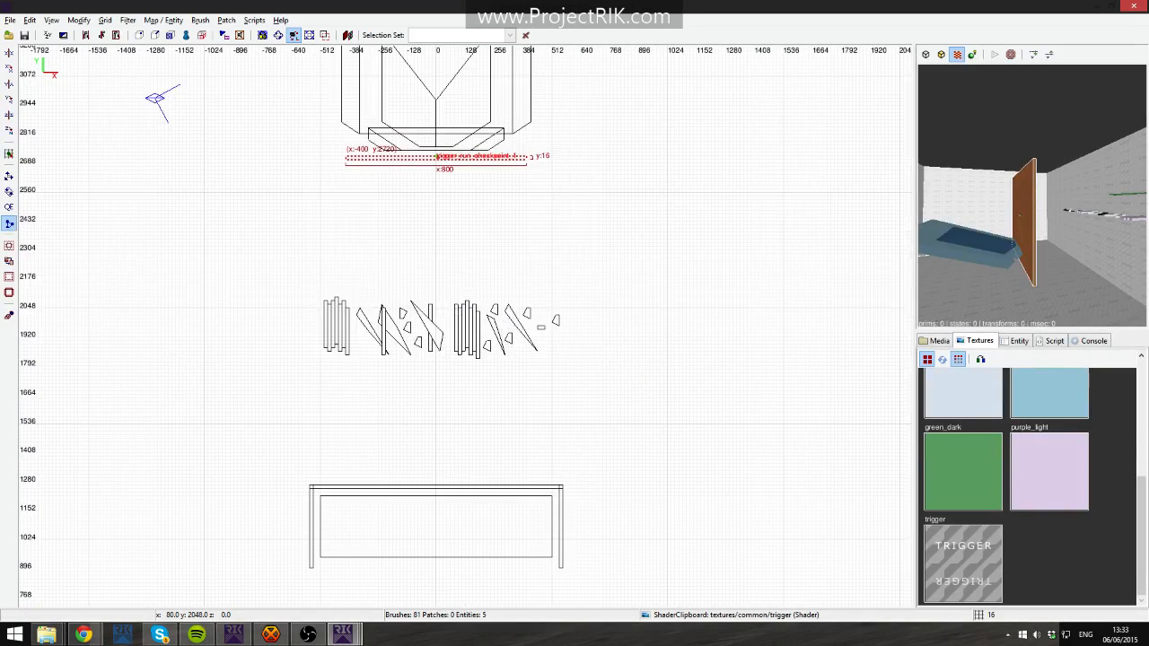
right_drag(453, 308, 459, 455)
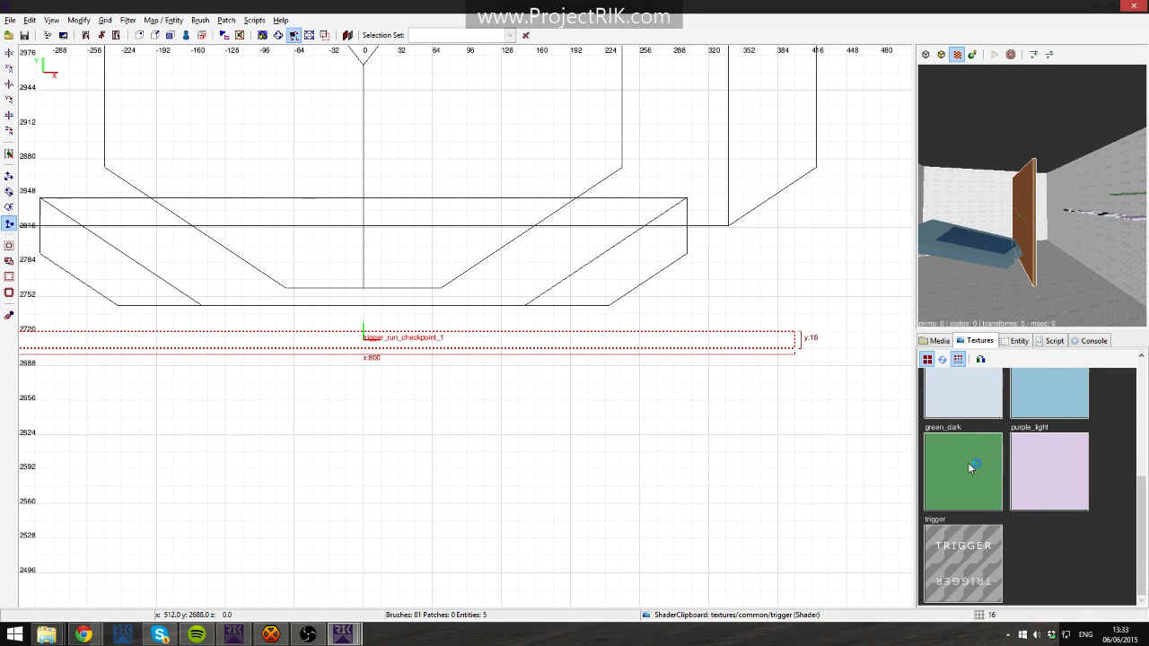
key(Escape)
right_click(1032, 196)
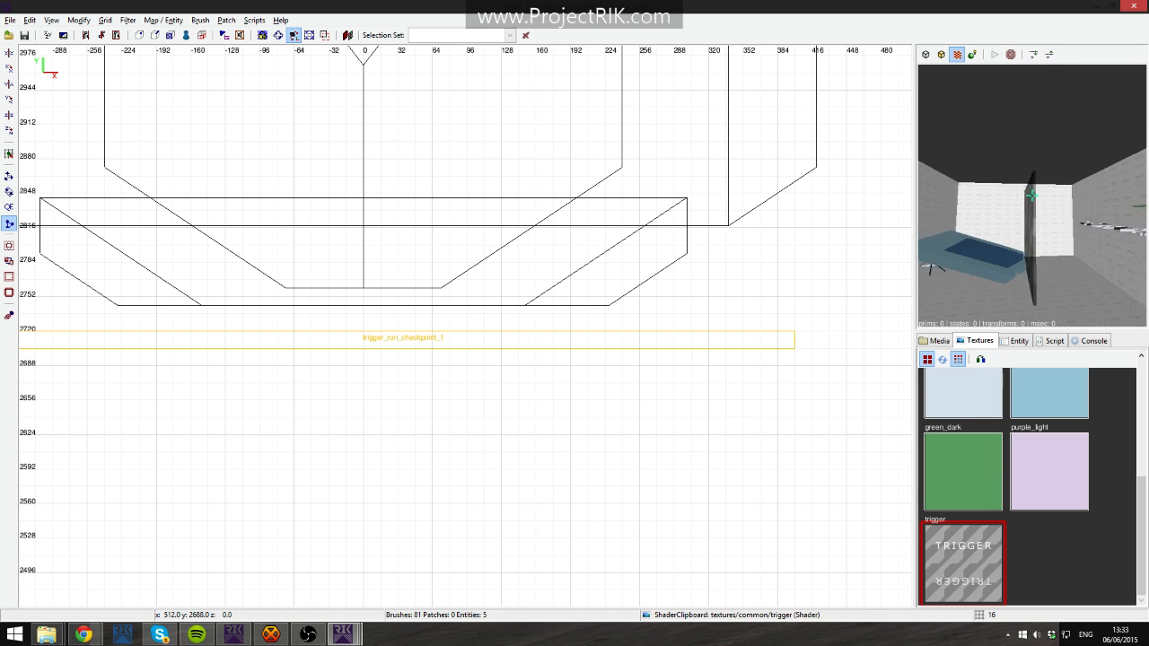
Select the tilted platform and its border brushes around x 4096 and snap them to the 16-unit grid.
key(Up)
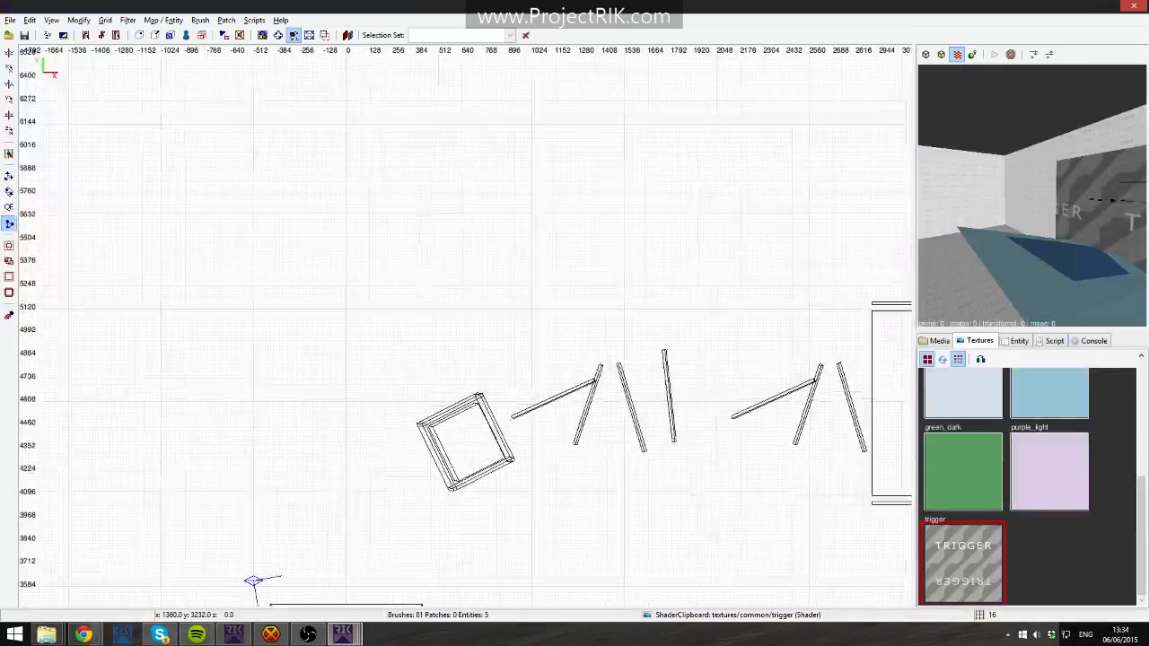
right_drag(688, 274, 669, 272)
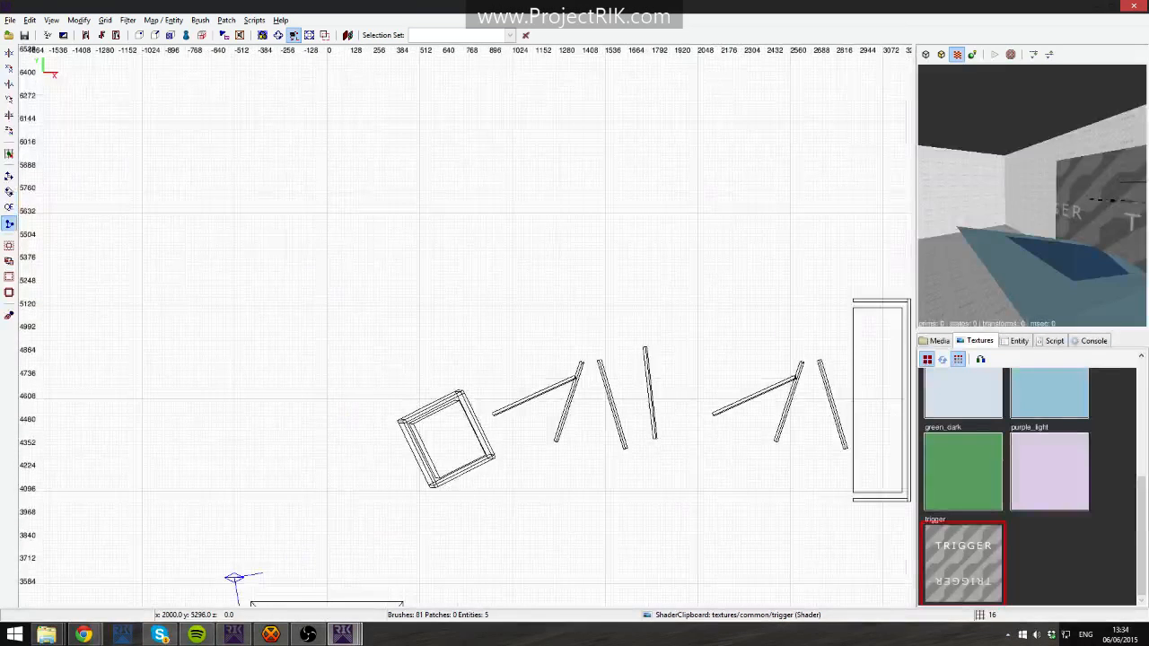
scroll(548, 205, up, 4)
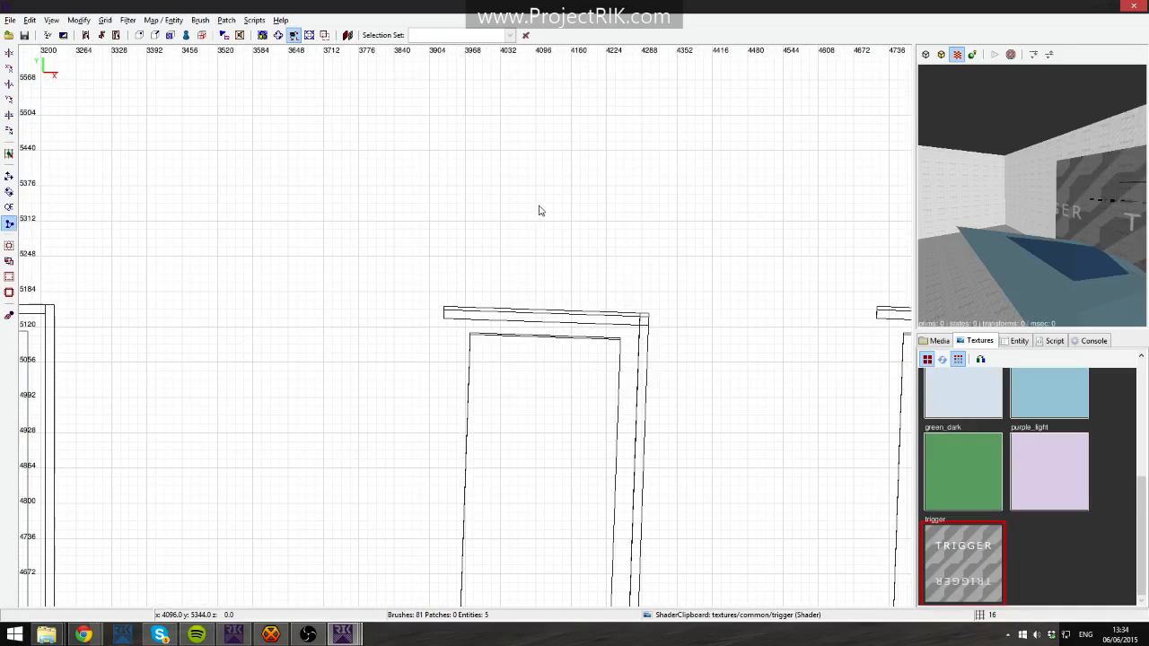
scroll(484, 338, up, 2)
right_drag(484, 337, 539, 368)
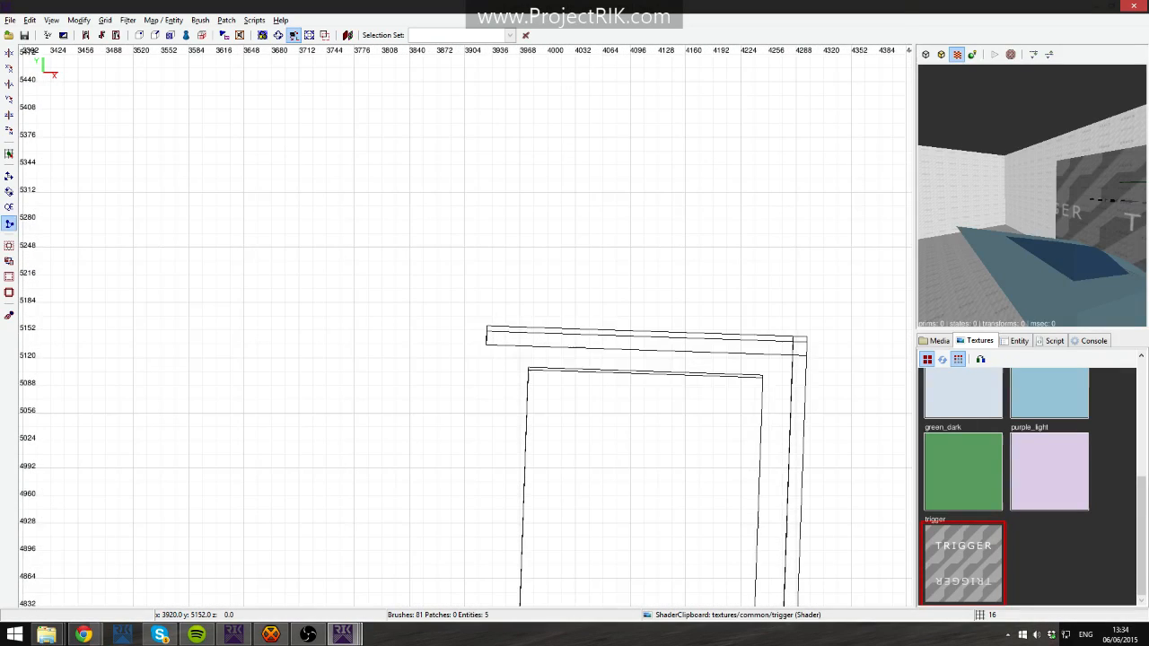
scroll(446, 235, down, 6)
shift+drag(435, 239, 567, 552)
right_drag(523, 370, 540, 445)
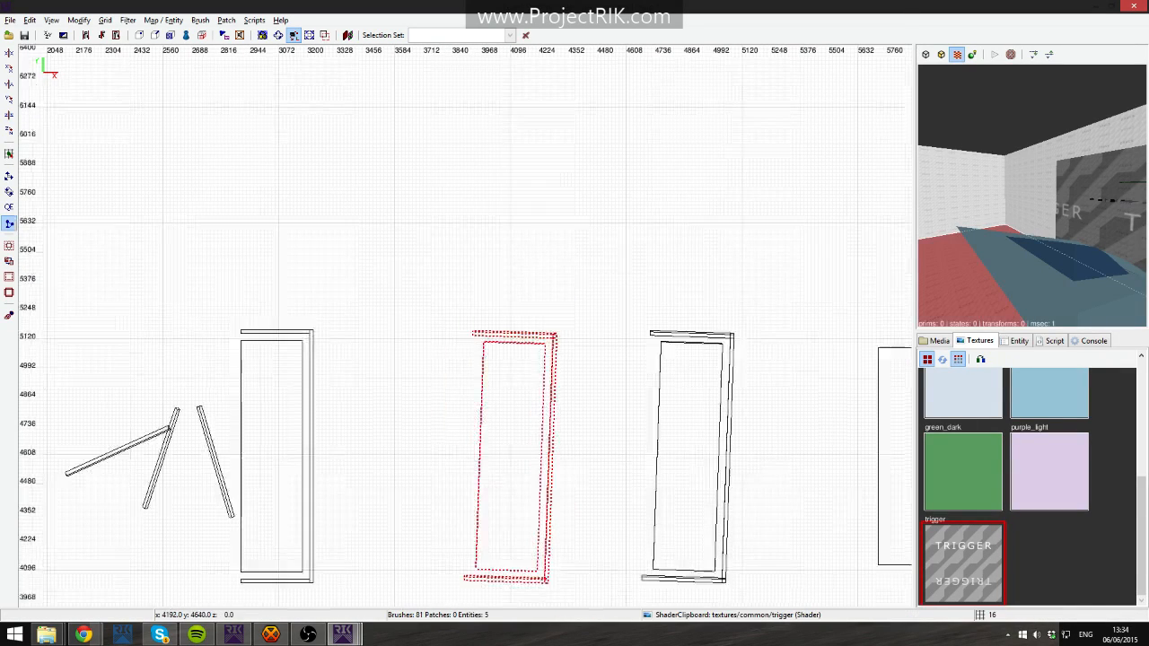
scroll(520, 298, up, 5)
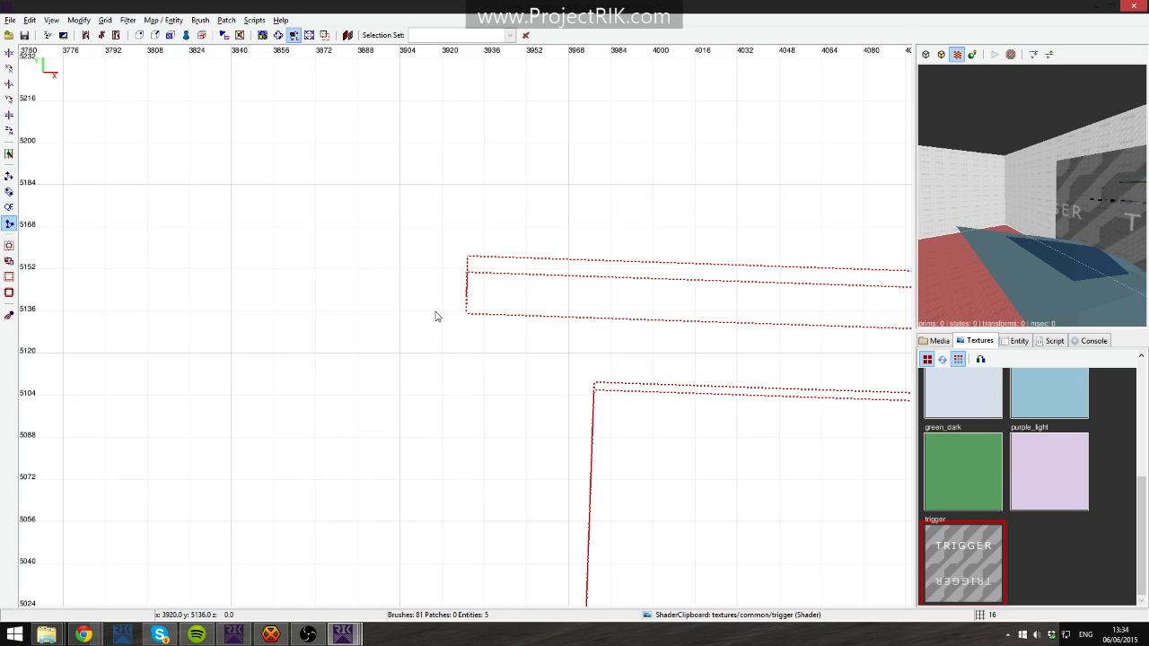
key(ctrl+g)
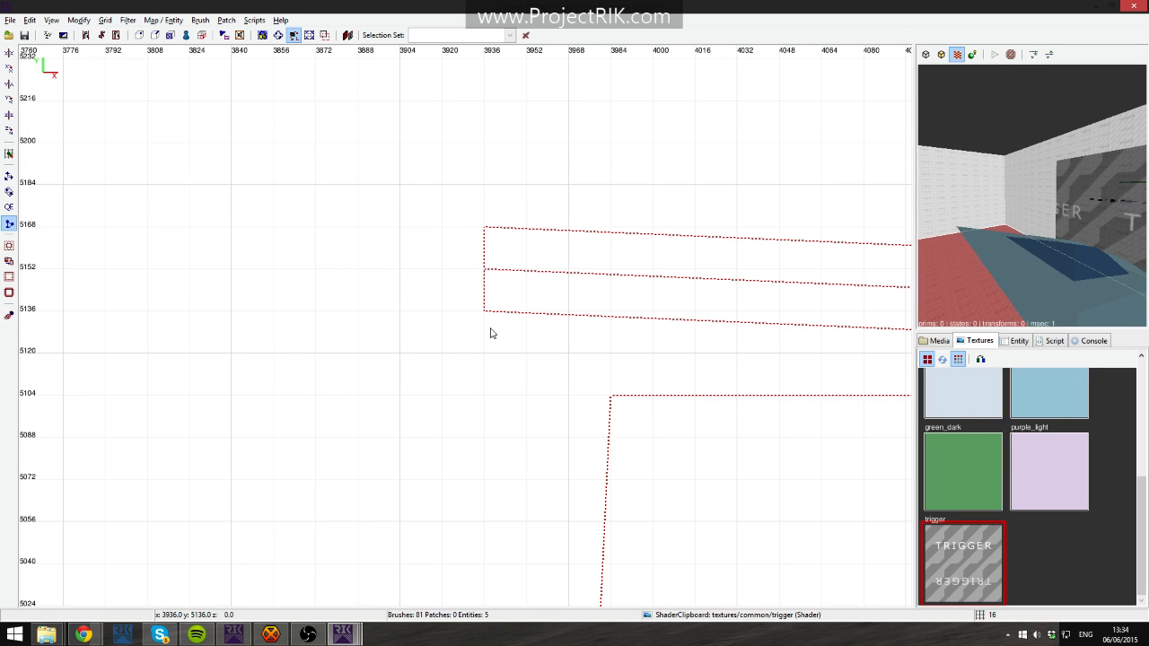
Inspect the snapped platform group's corners and move the whole group 16 units down along the Y axis.
scroll(490, 333, down, 4)
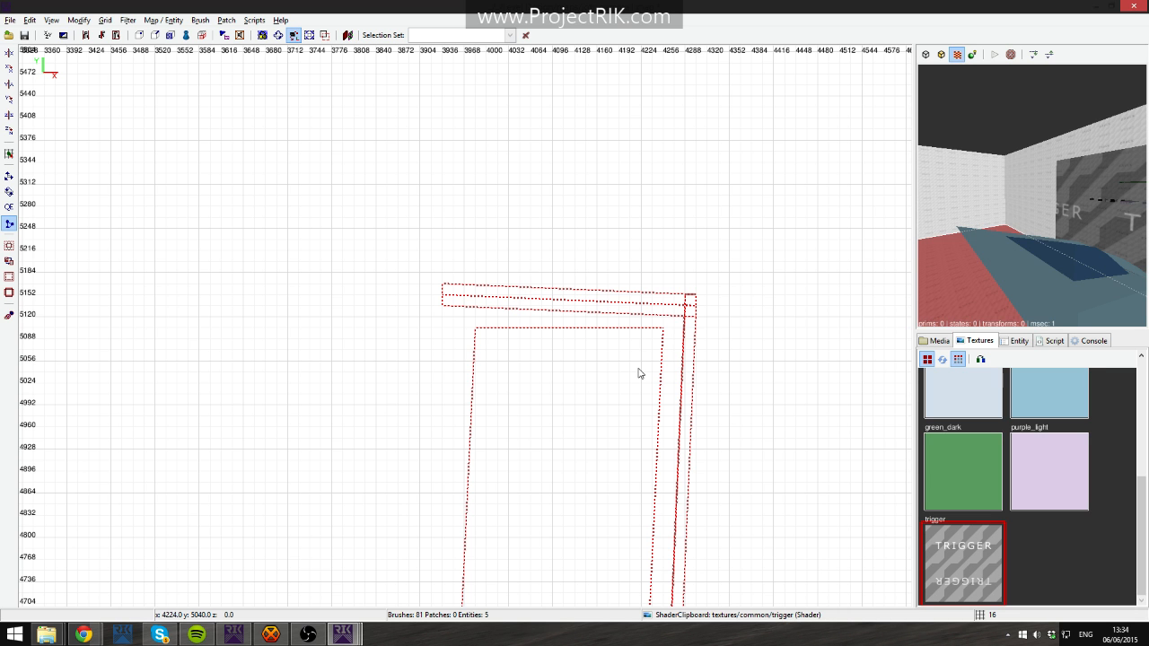
mouse_move(613, 377)
right_down()
mouse_move(605, 5)
mouse_move(621, 393)
right_up()
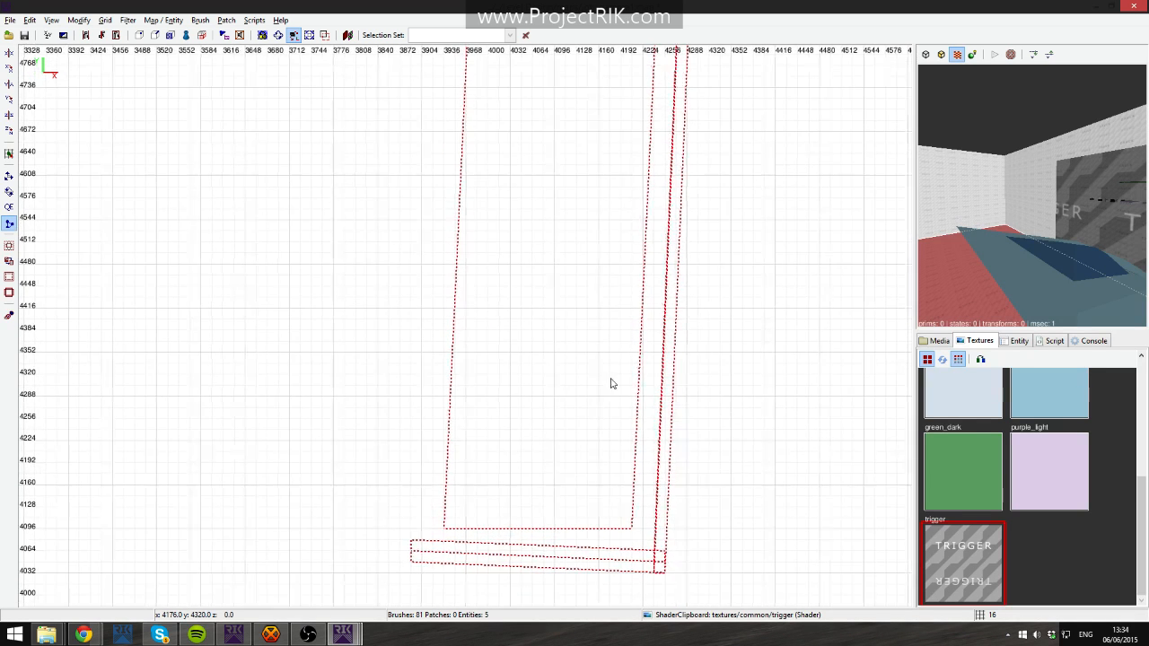
scroll(613, 382, down, 5)
mouse_move(606, 325)
right_down()
mouse_move(606, 357)
mouse_move(541, 454)
right_up()
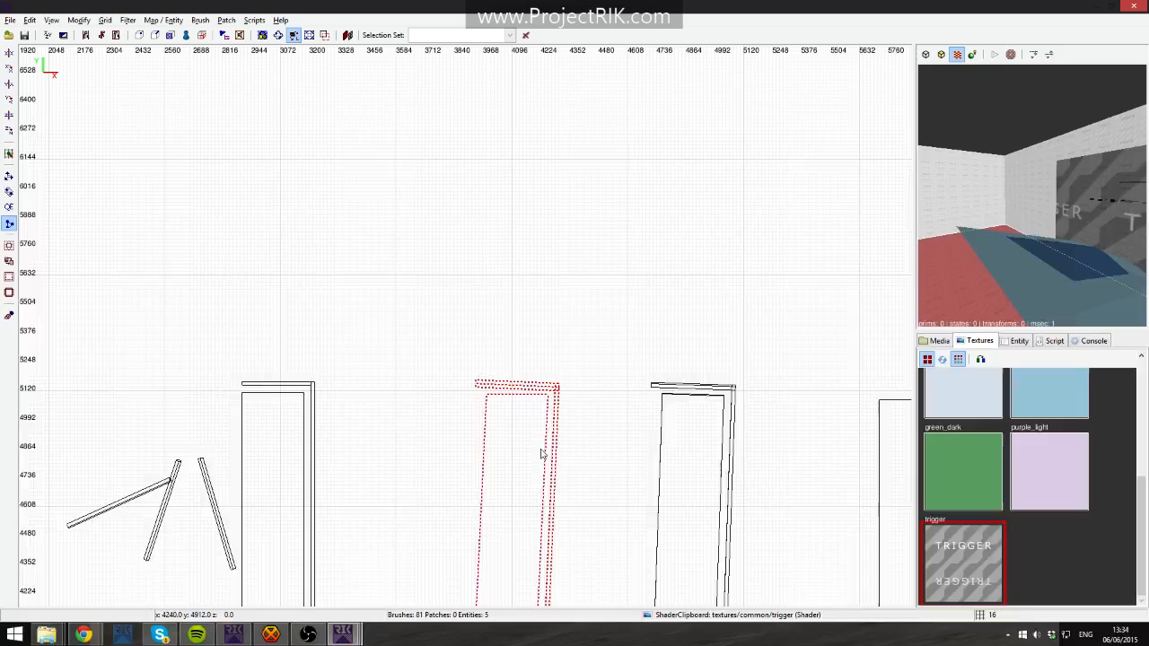
scroll(541, 454, up, 7)
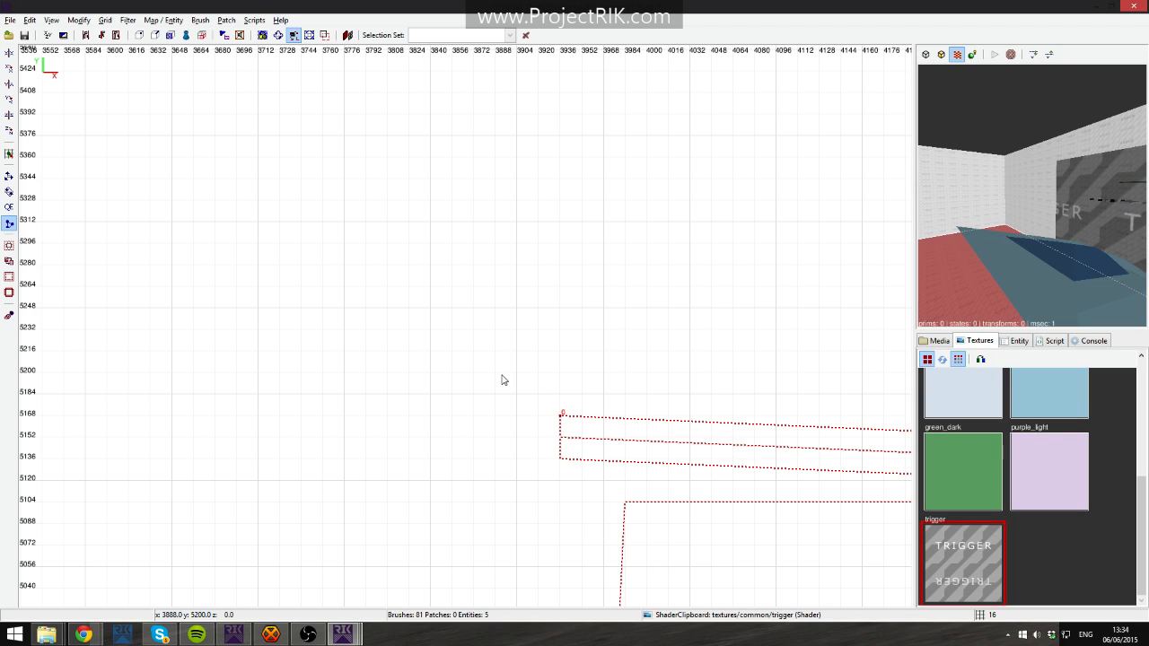
key(x)
mouse_move(595, 429)
mouse_down()
mouse_move(564, 321)
mouse_move(567, 425)
mouse_move(593, 456)
mouse_up()
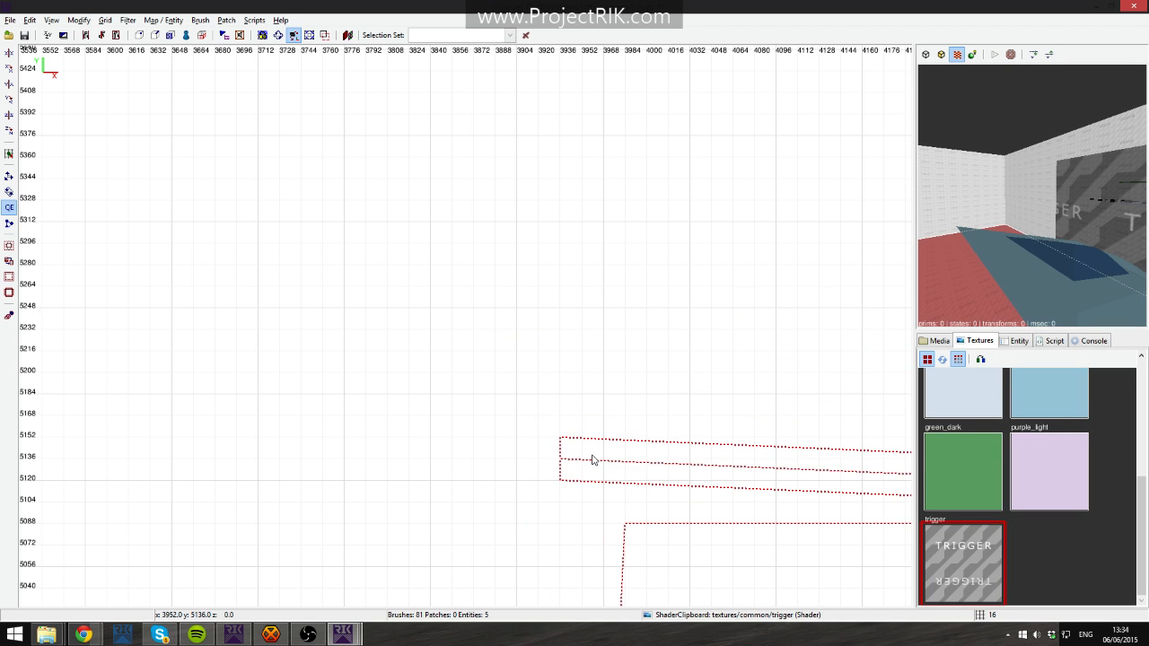
scroll(593, 459, down, 4)
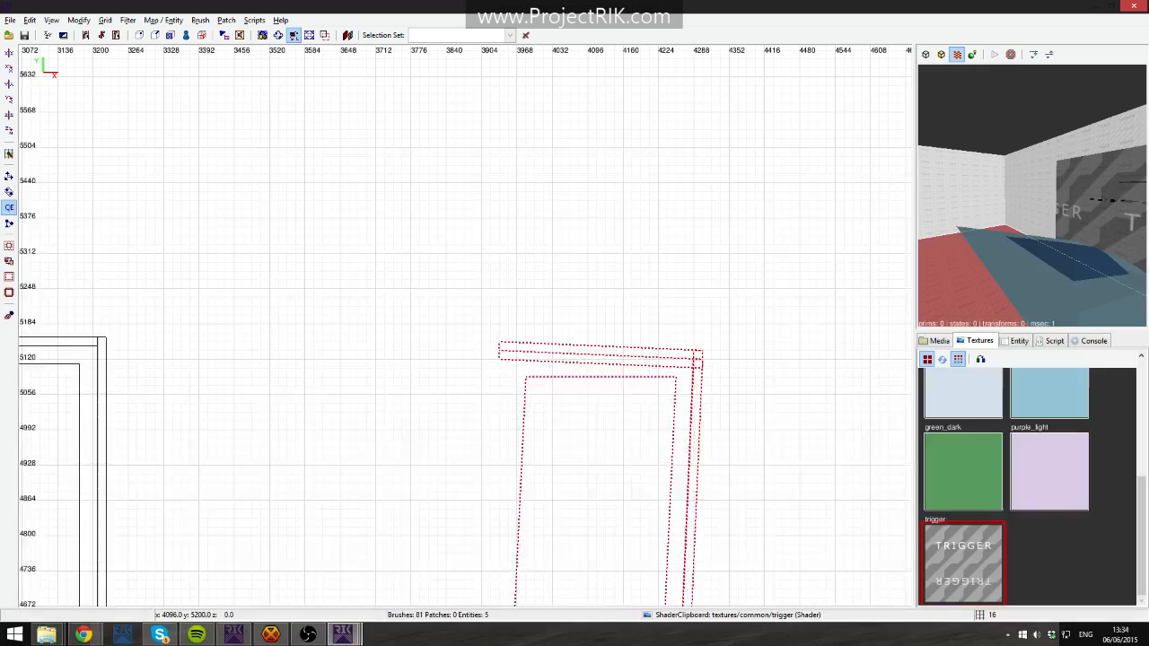
scroll(665, 350, down, 5)
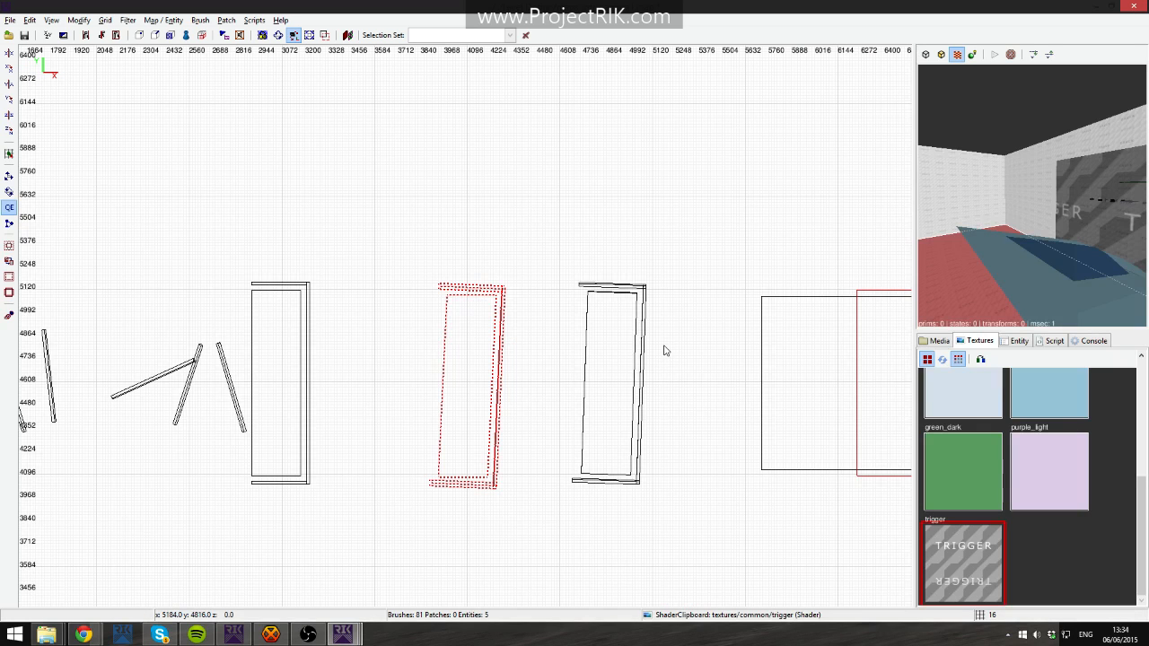
key(Escape)
Examine the map in 3D, checking the ship-like blue brushes, the green-bordered platforms and the area around trigger_run_stop_1.
right_click(1005, 240)
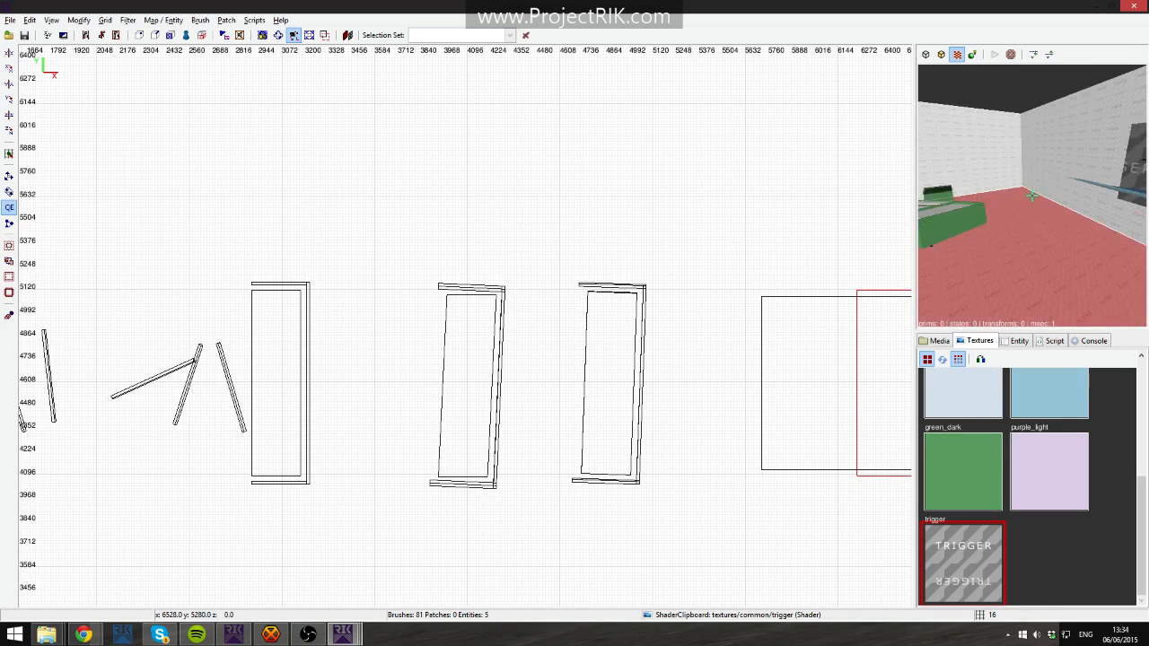
right_click(1032, 195)
right_click(1016, 154)
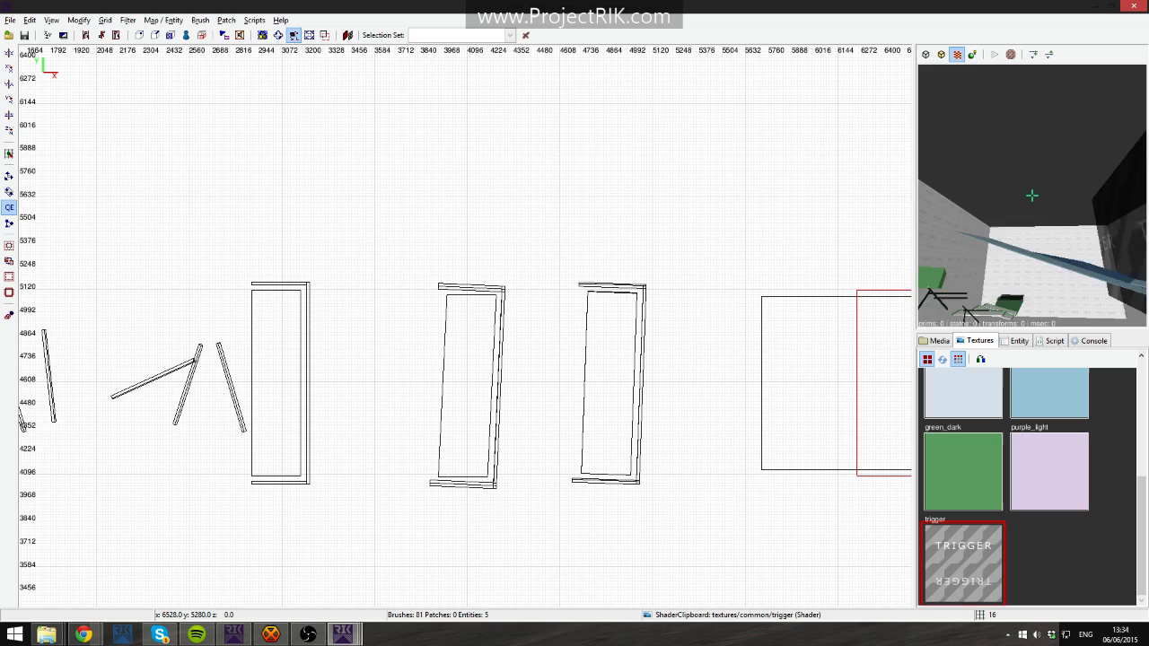
key(Up)
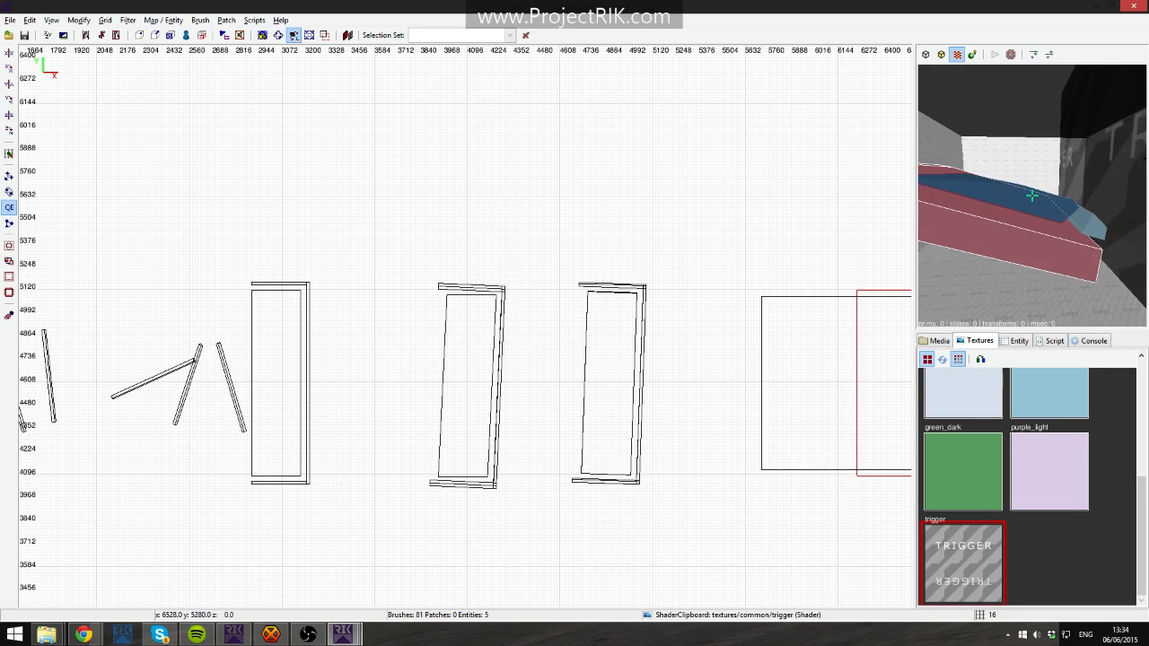
shift+click(1032, 196)
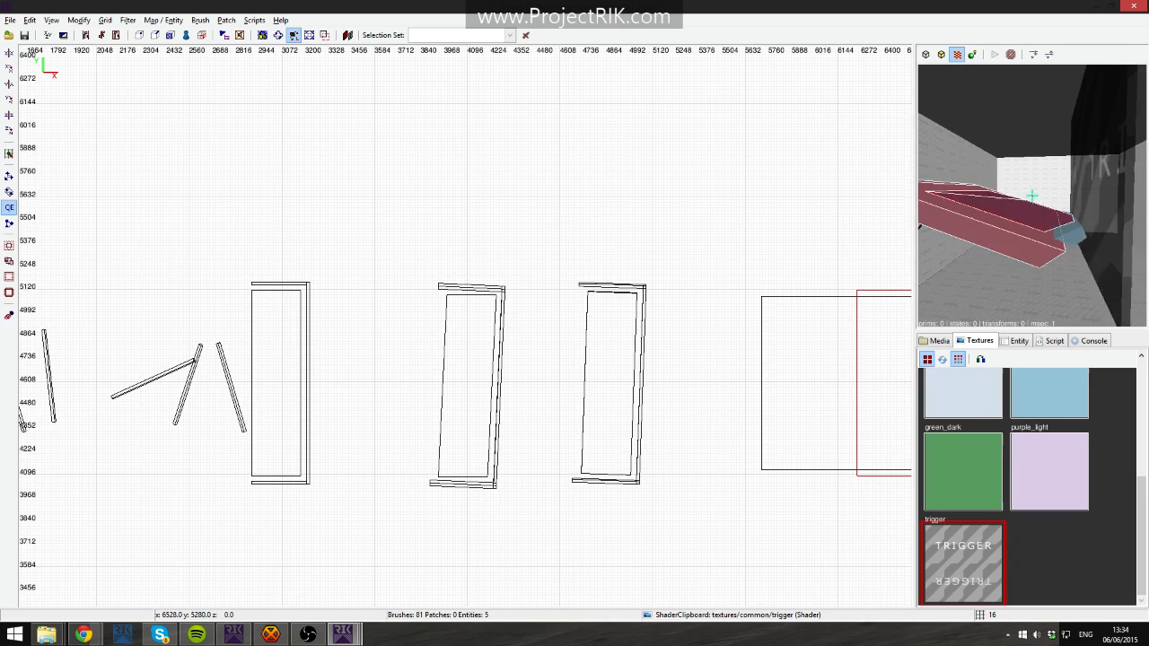
key(Up)
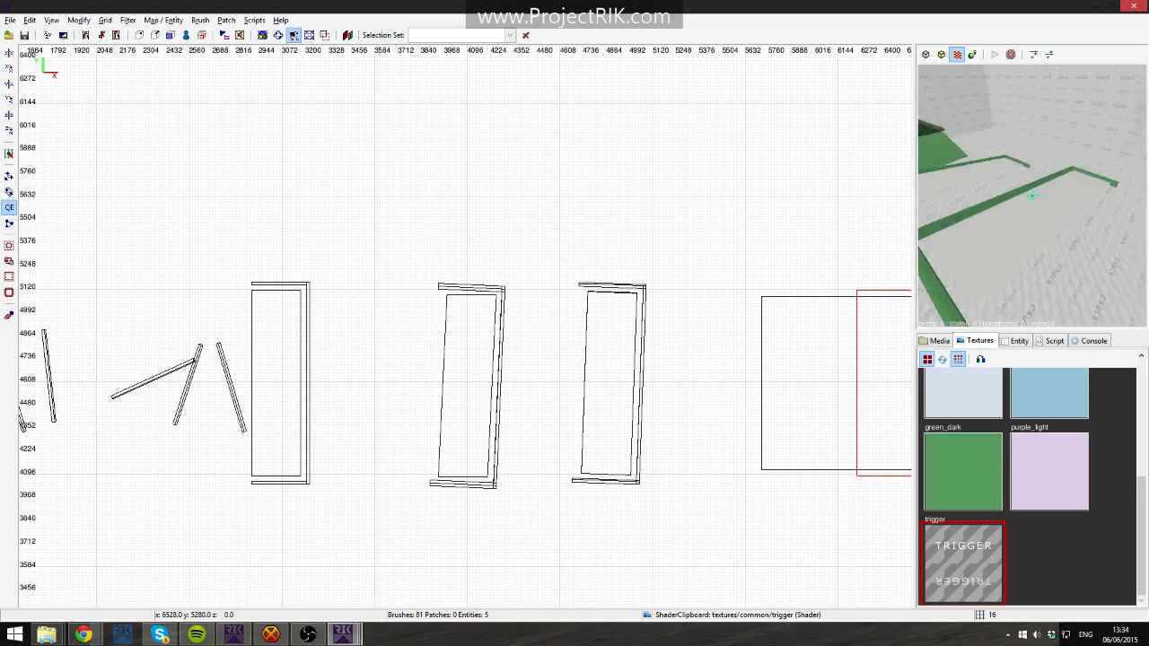
right_click(1033, 196)
right_drag(696, 275, 322, 246)
right_click(1033, 196)
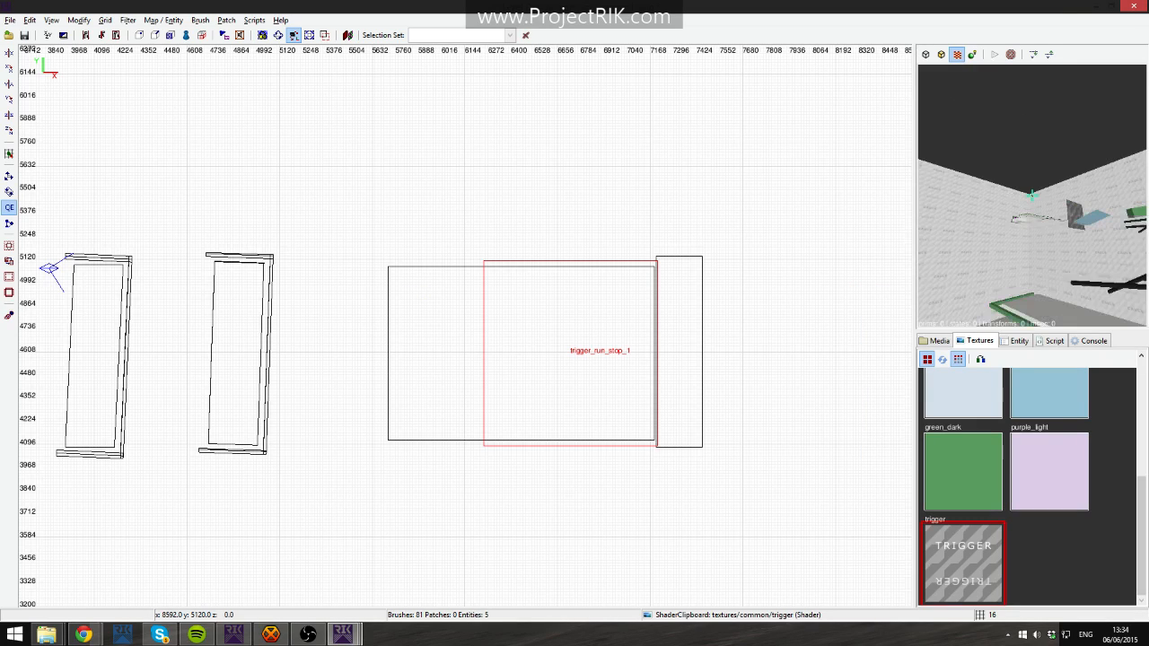
Select the distant trigger brush and the blue brush beside the magenta box, apply the trigger texture to both and clear the selection.
key(Up)
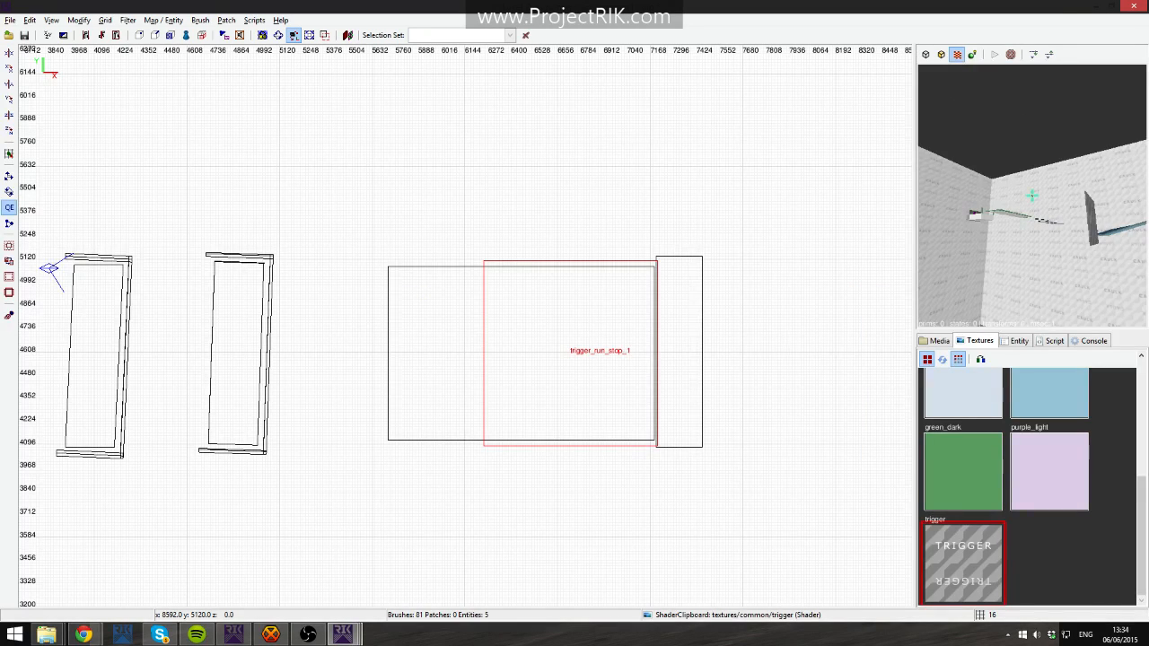
key(Up)
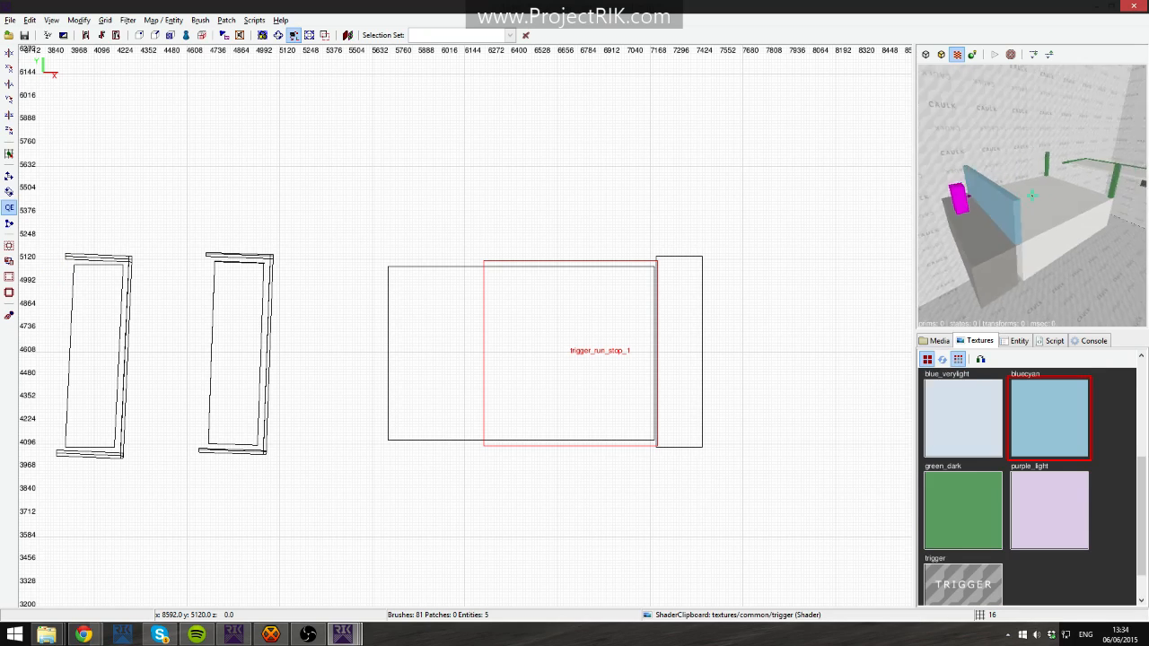
key(Up)
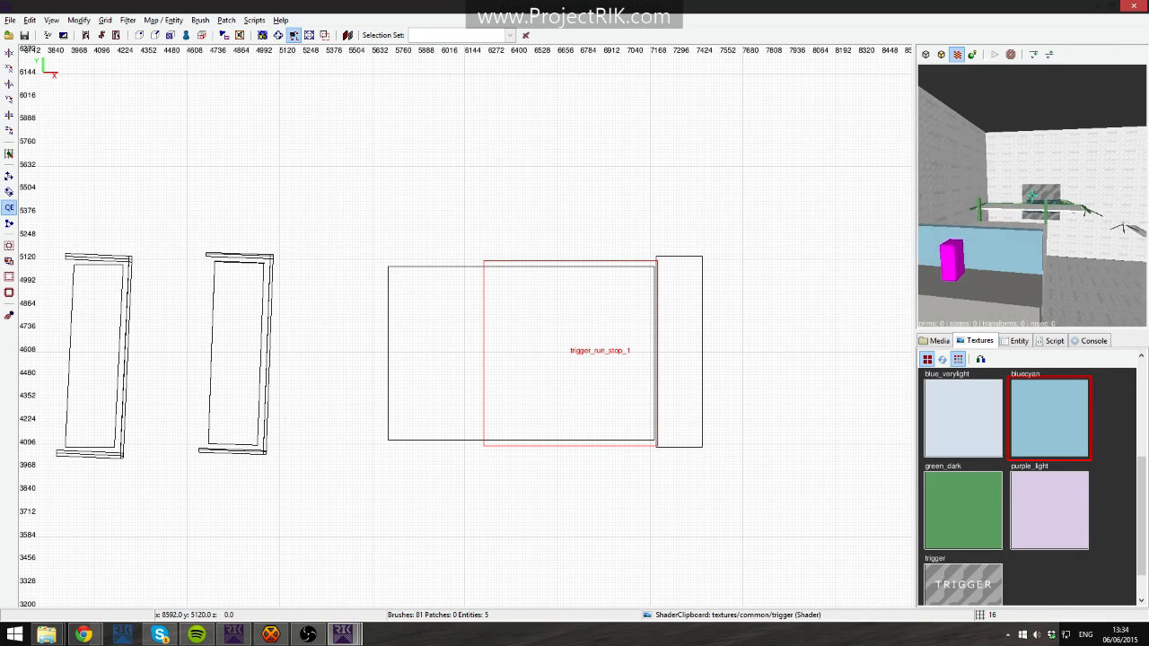
right_click(1032, 196)
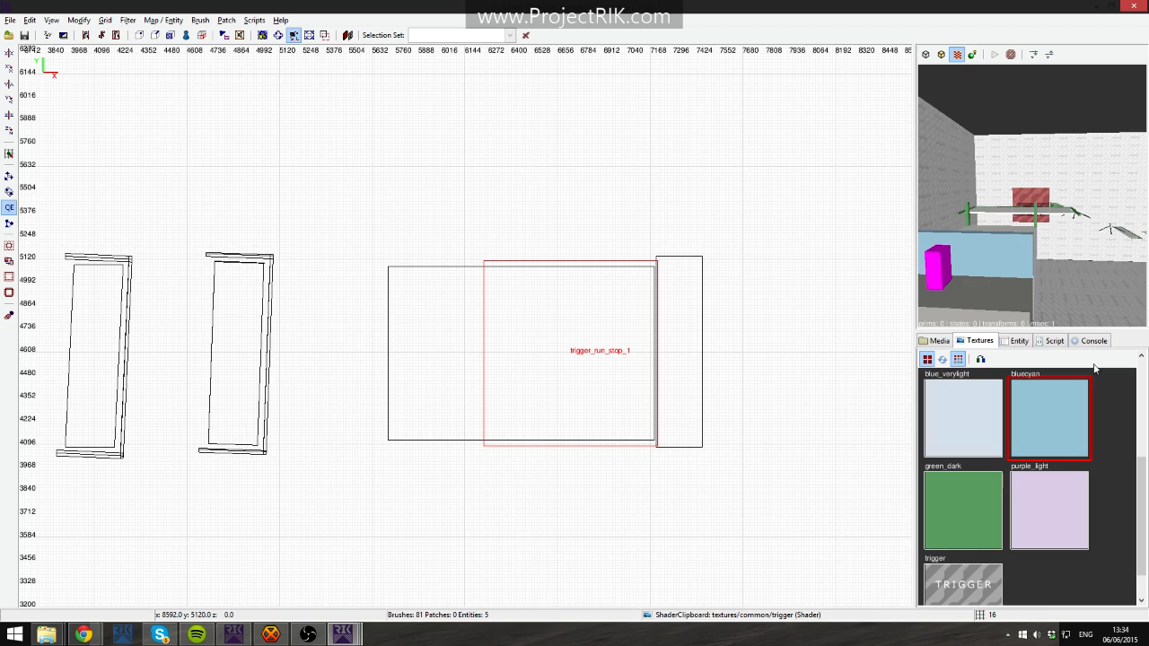
shift+click(1035, 204)
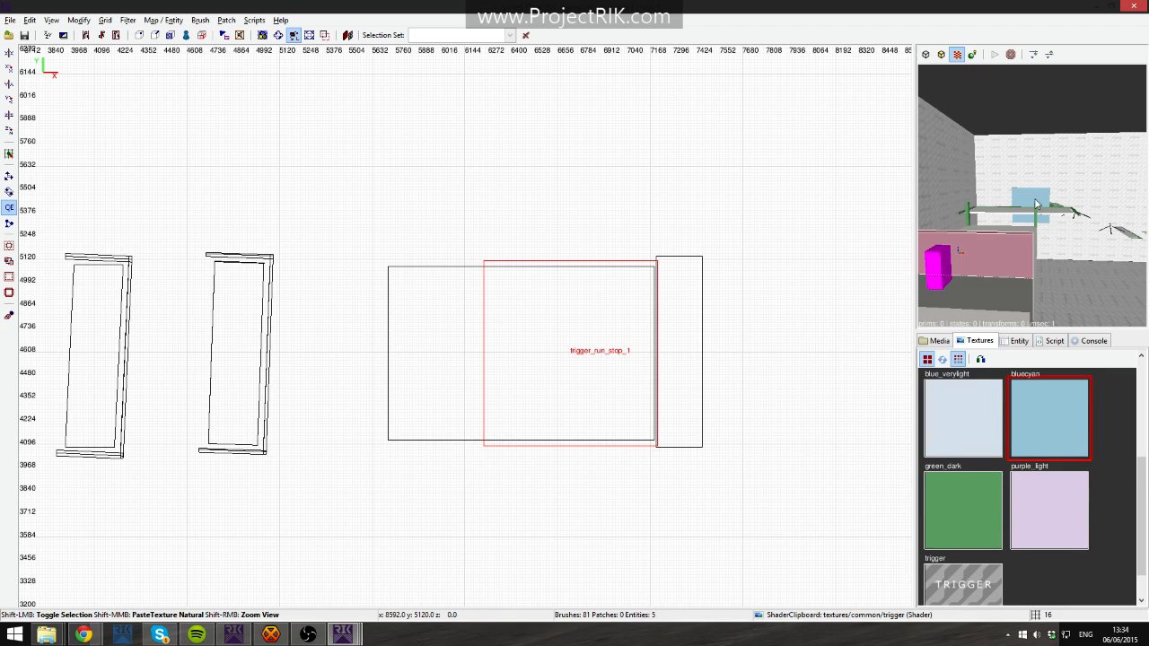
shift+click(1035, 204)
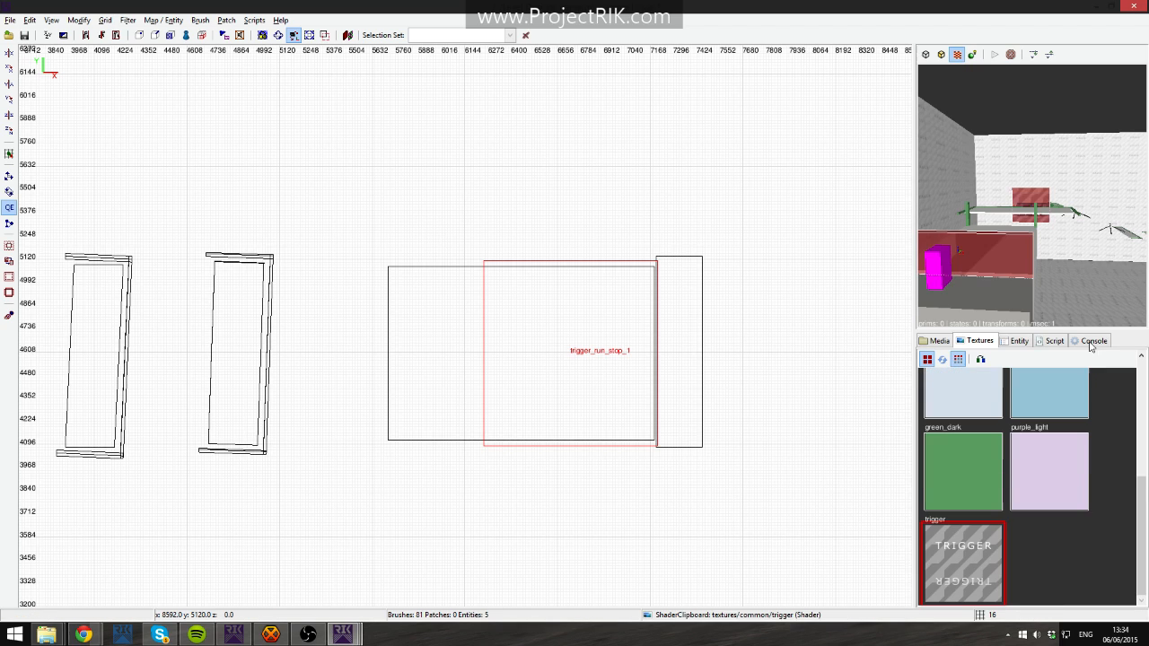
click(980, 533)
key(Escape)
Examine the map in 3D, checking the trigger-textured brushes over the start area, the blue platform and the green-bordered boxes.
key(Up)
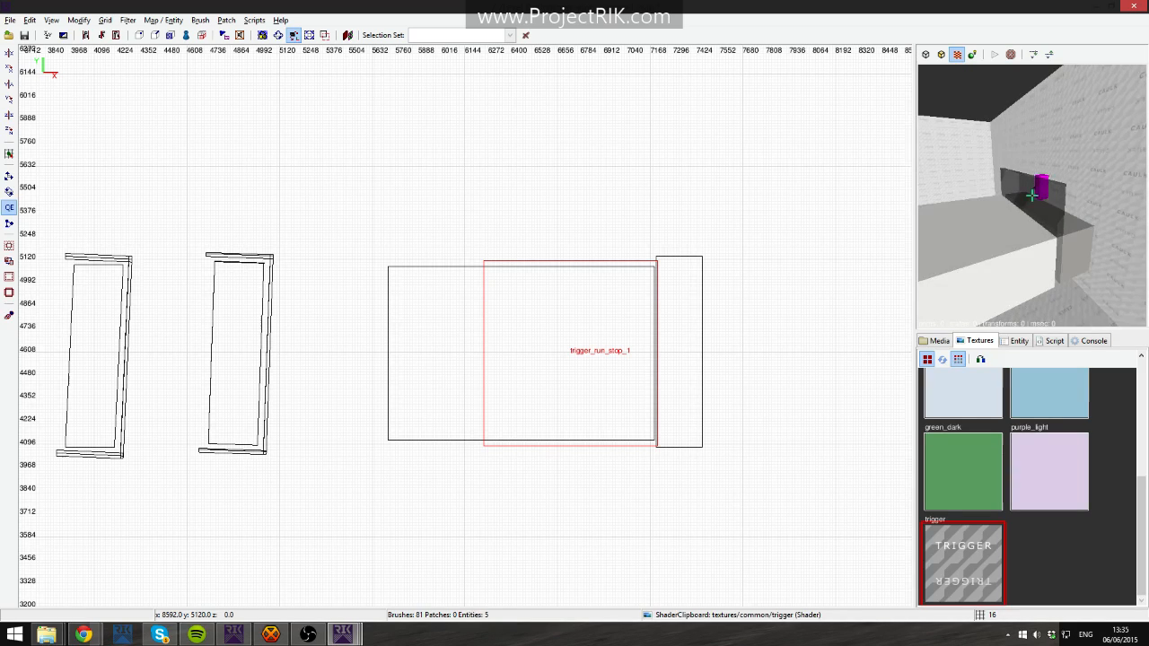
key(Up)
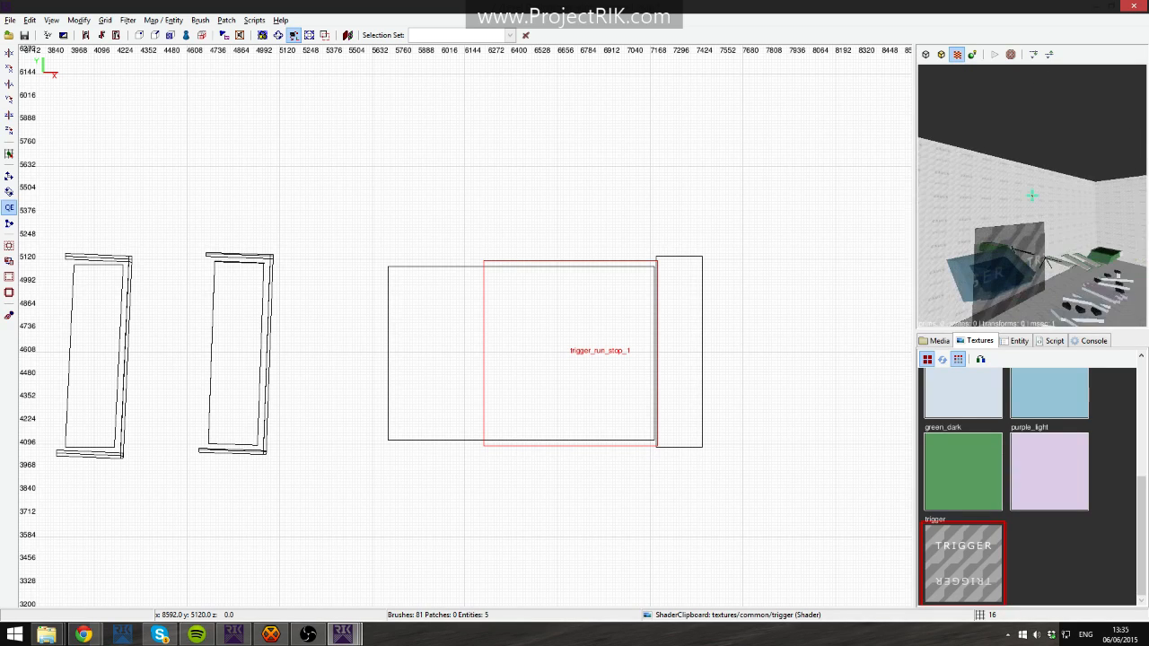
key(Up)
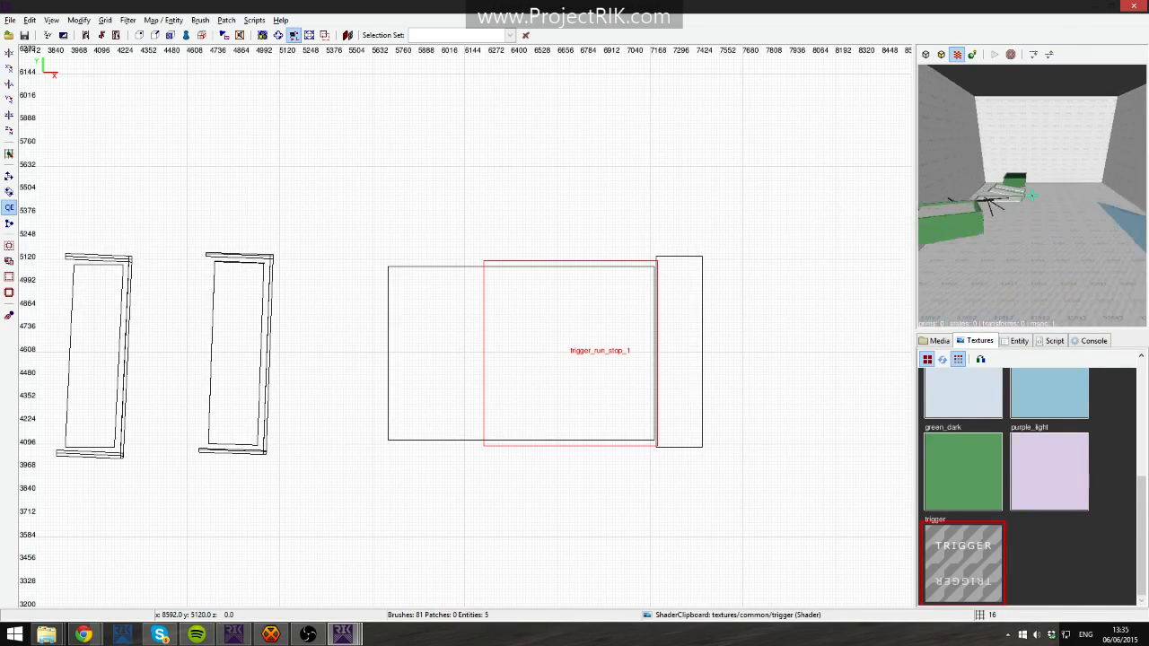
key(Up)
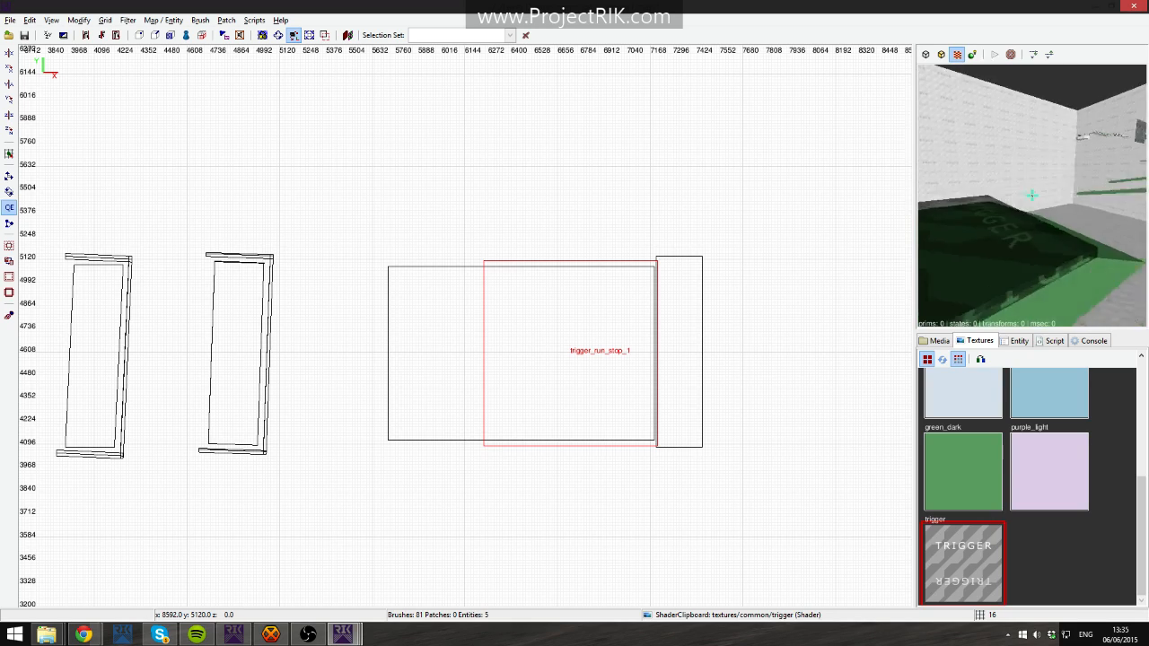
key(Right)
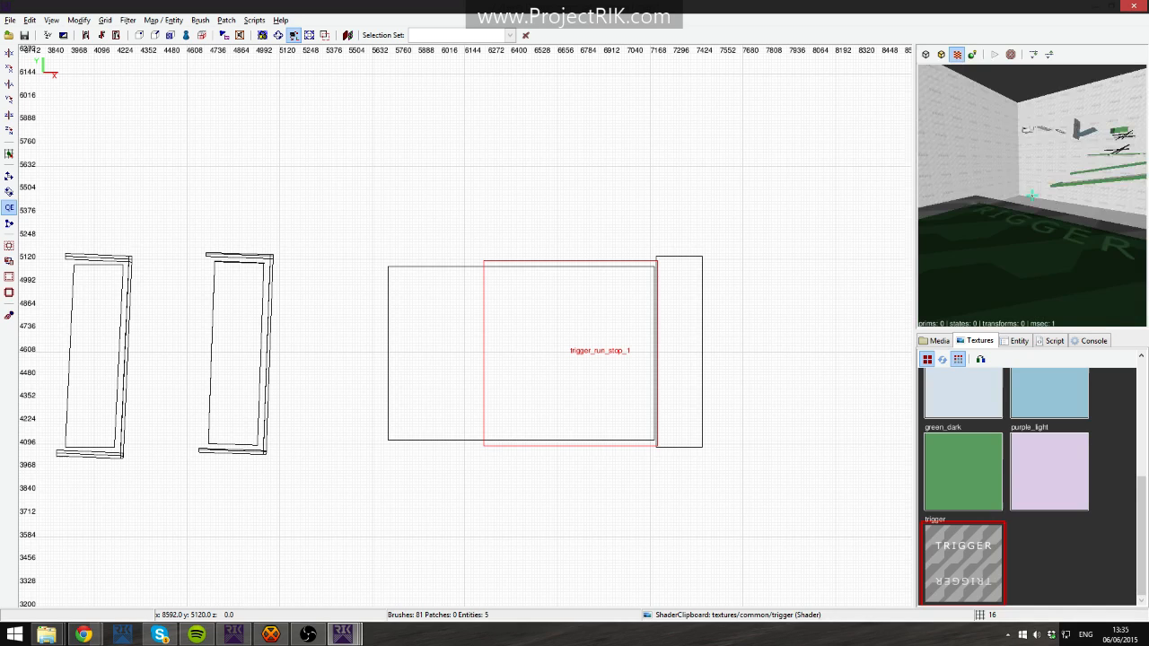
key(Up)
key(Up)
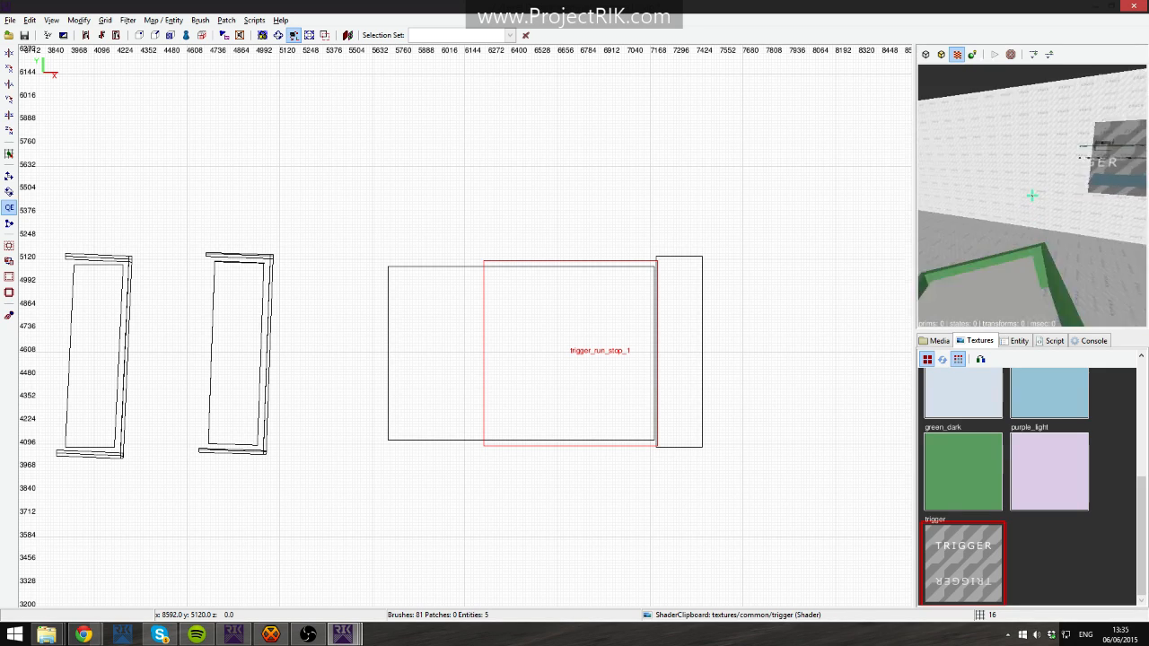
key(Up)
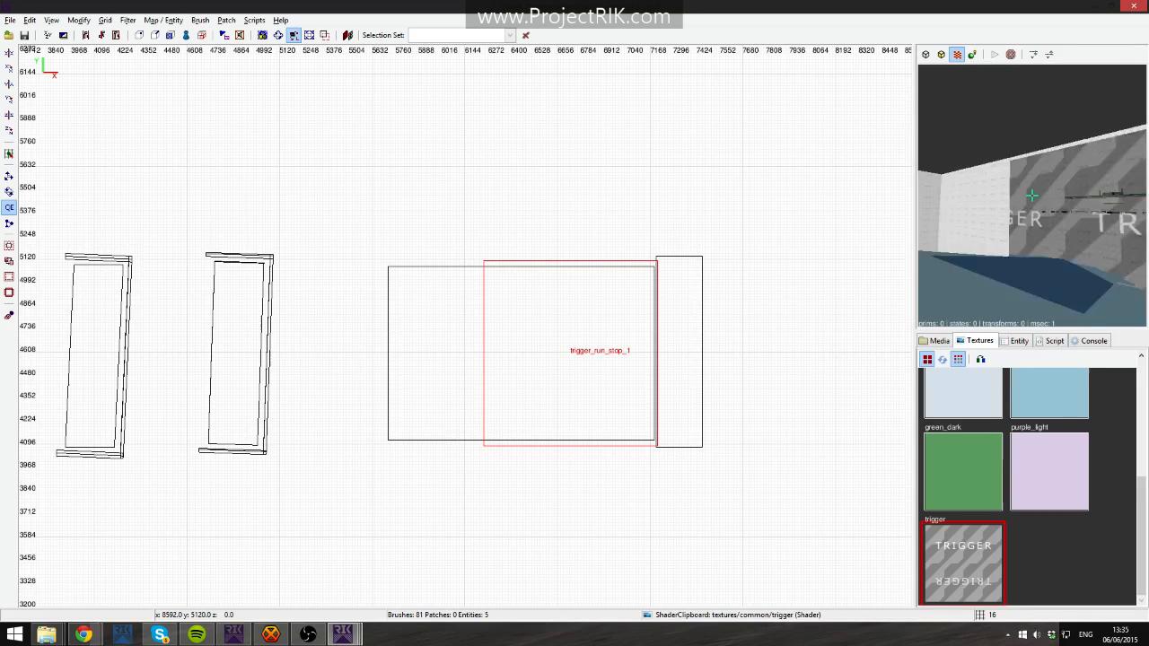
key(Down)
Locate the tilted green-bordered box around x 640, y 4400 in the top view and select all its brushes.
shift+click(1032, 194)
shift+click(1032, 195)
right_click(1051, 292)
right_drag(708, 336, 777, 312)
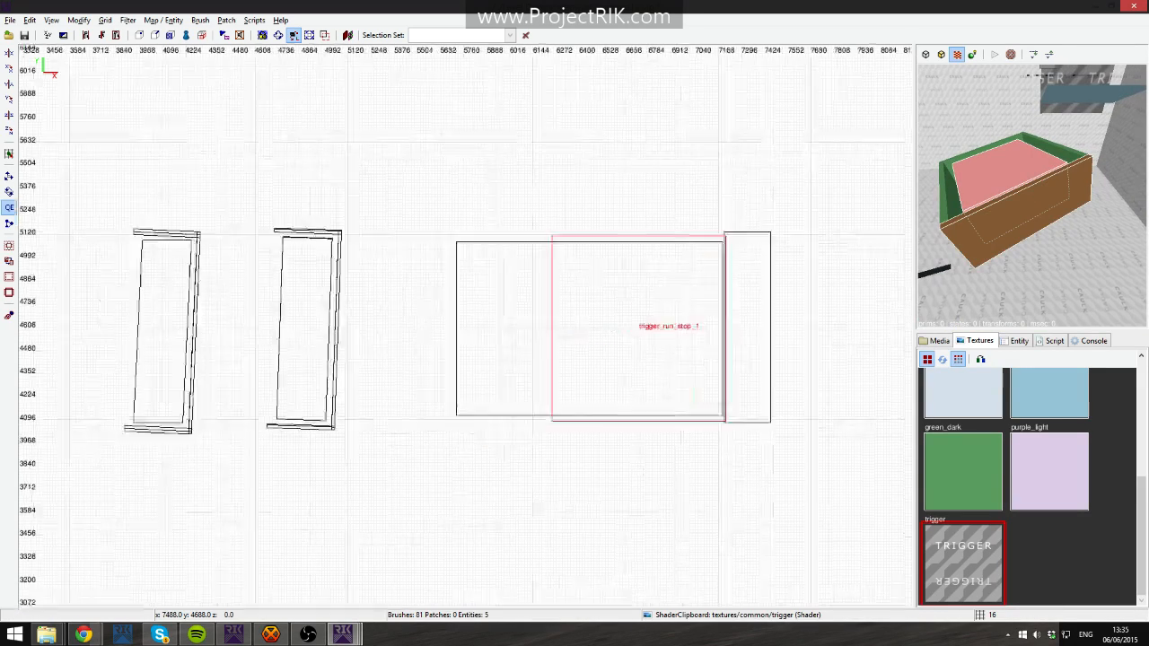
scroll(592, 319, down, 5)
right_drag(592, 320, 1031, 314)
scroll(593, 320, up, 9)
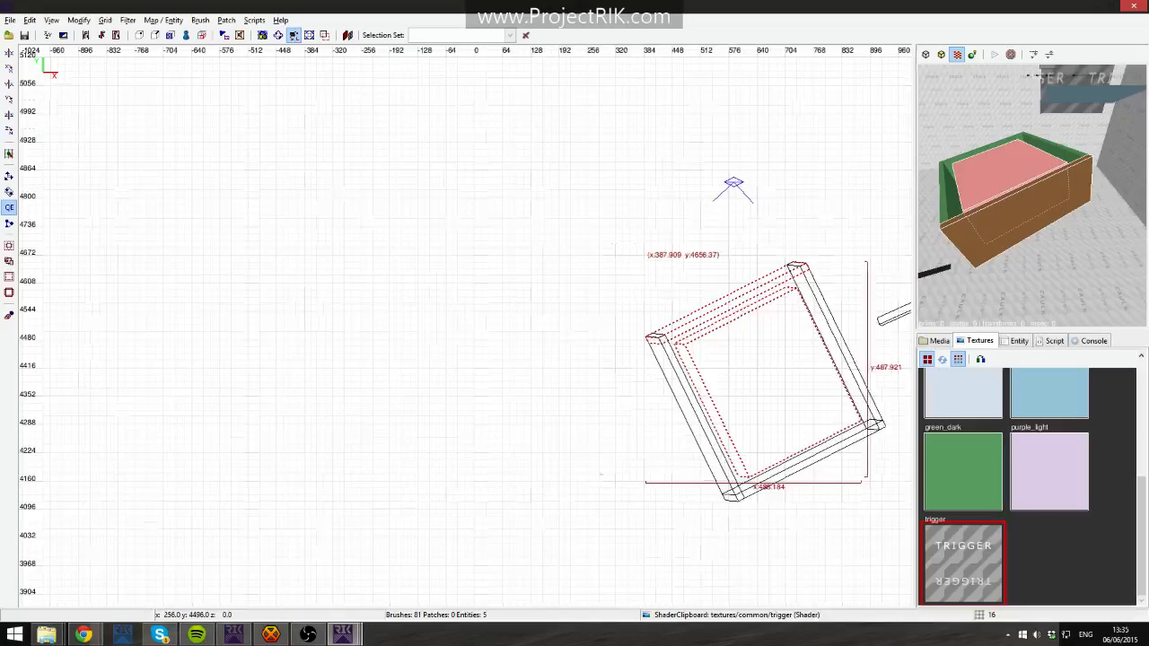
right_drag(649, 331, 385, 290)
key(Escape)
mouse_move(321, 211)
shift+mouse_down()
mouse_move(607, 483)
mouse_move(613, 503)
shift+mouse_up()
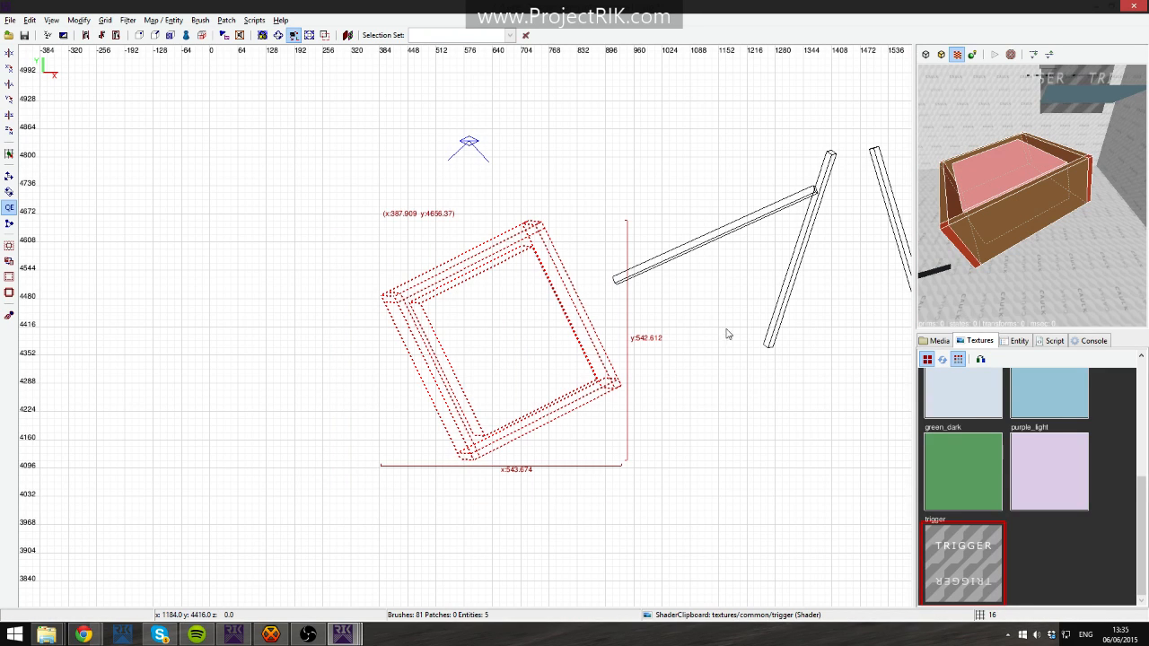
Inspect the tilted box's corners against the 16-unit grid in the top and side views, then clear the selection.
scroll(564, 224, up, 2)
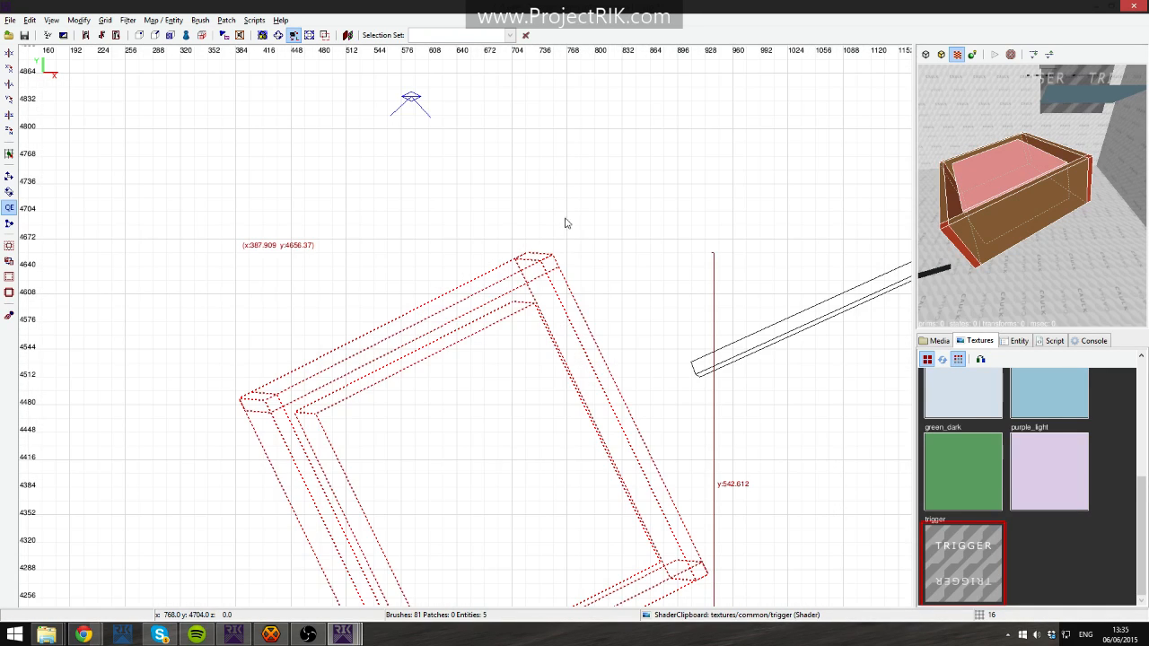
scroll(561, 261, up, 2)
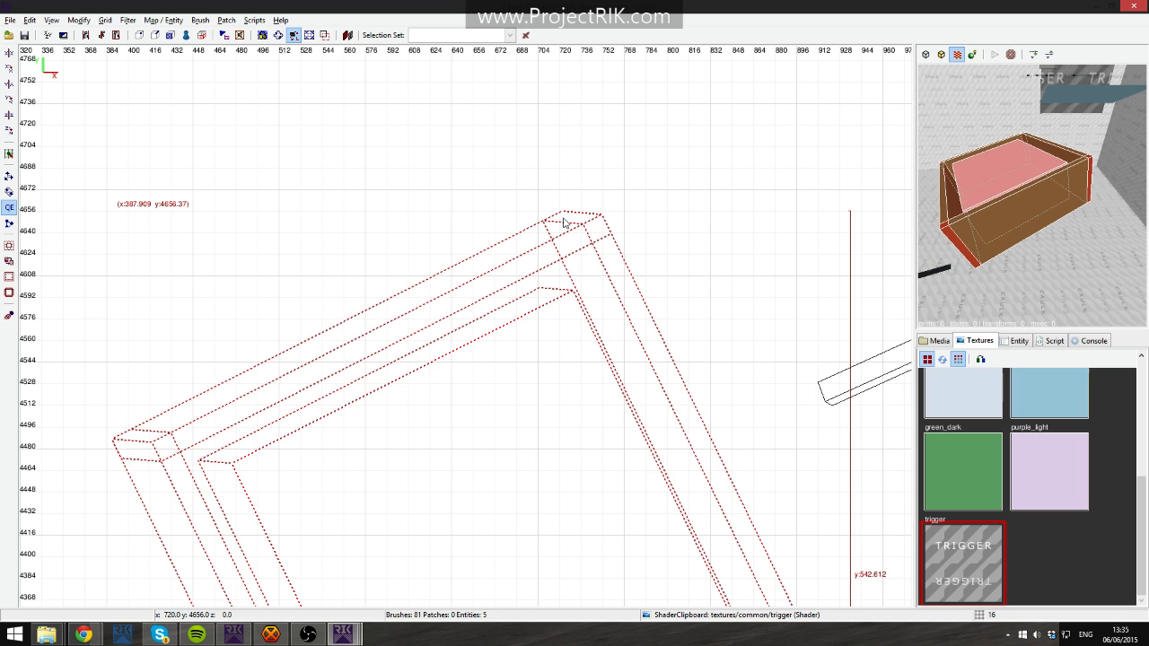
right_drag(564, 223, 411, 370)
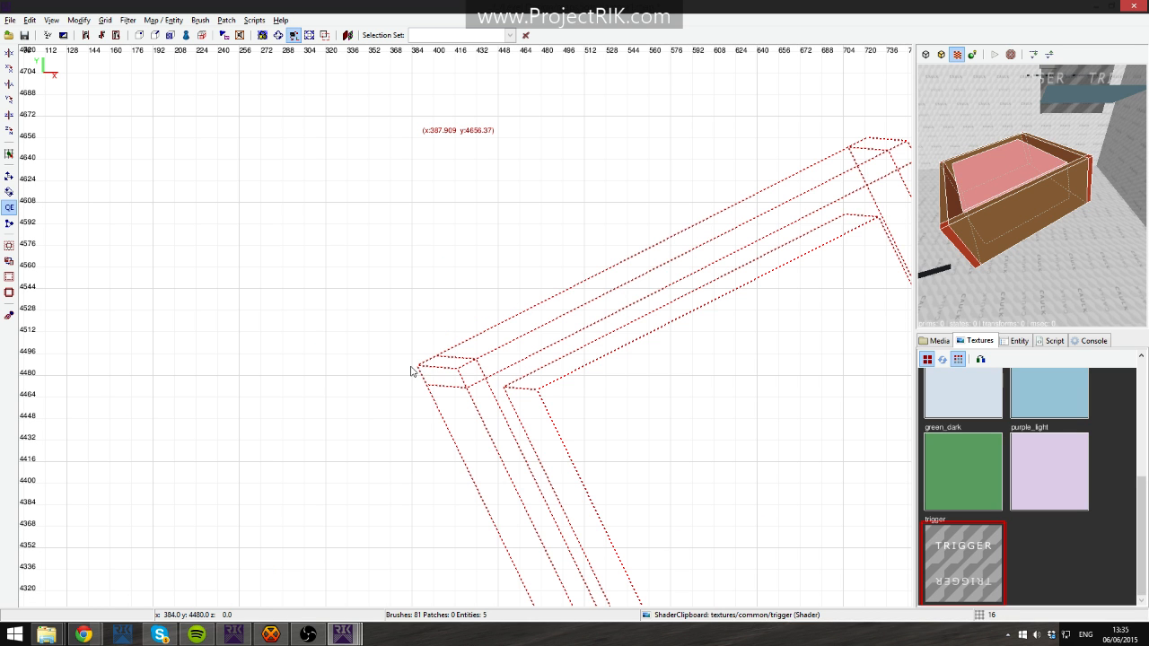
key(ctrl+Tab)
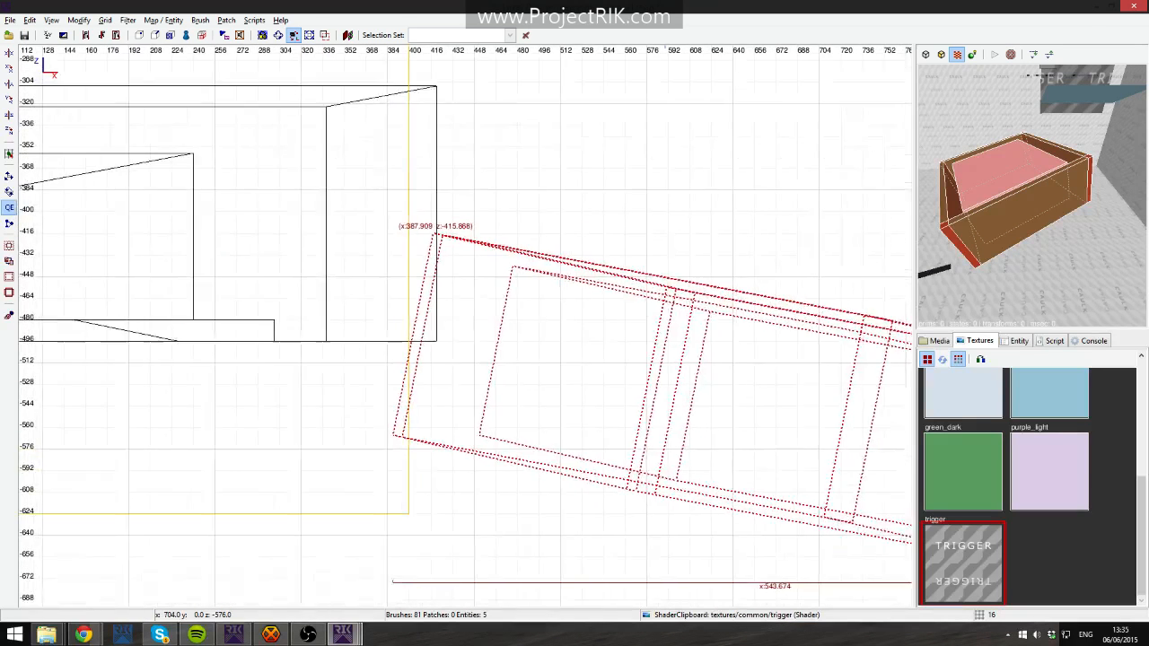
right_drag(234, 207, 572, 272)
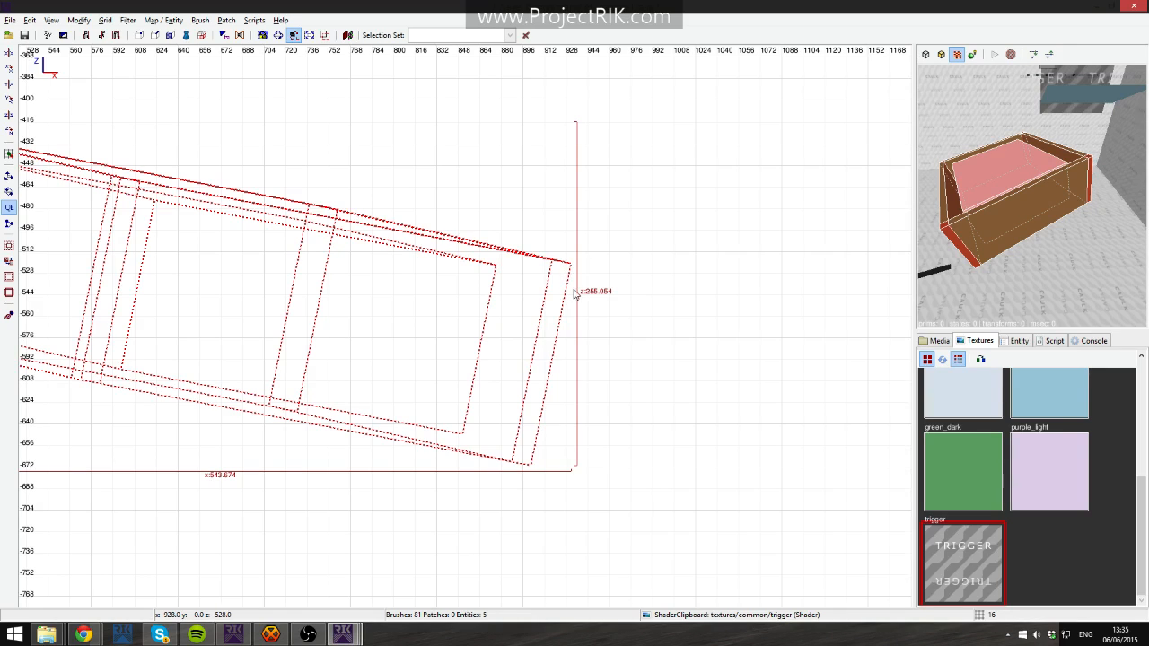
right_drag(529, 480, 458, 474)
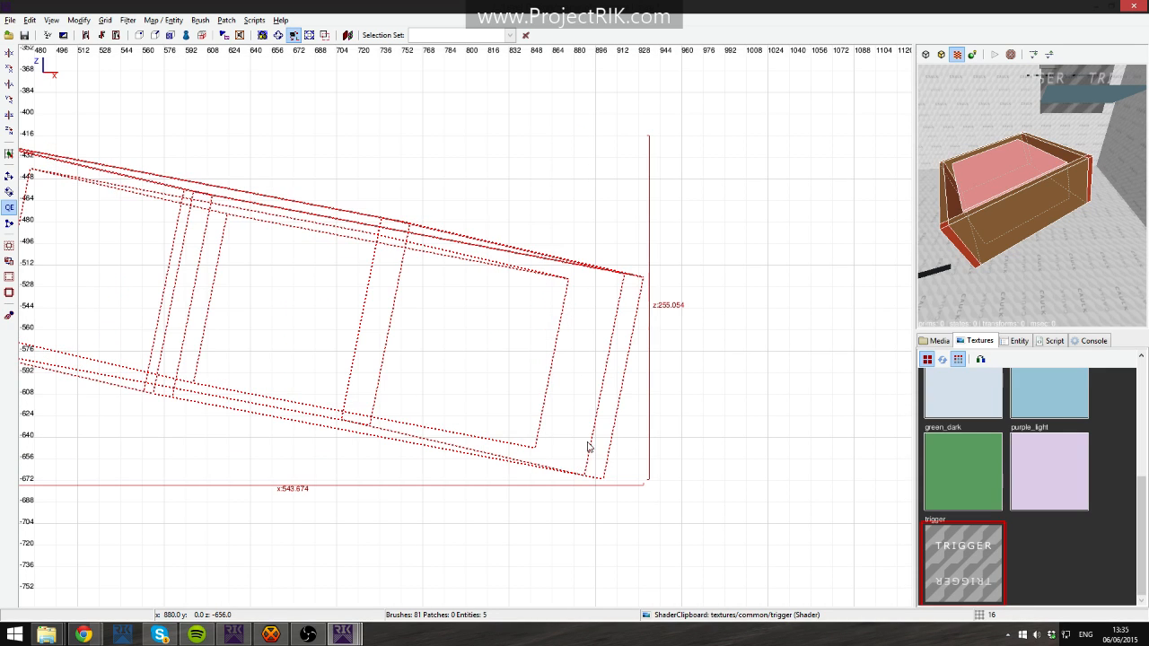
right_drag(748, 347, 820, 406)
right_drag(532, 325, 726, 329)
key(Escape)
Create a brush 256 units wide and 64 high above the tilted box, apply the base texture and shift it to x 768.
scroll(516, 339, down, 2)
mouse_move(447, 254)
mouse_down()
mouse_move(543, 309)
mouse_move(668, 311)
mouse_up()
scroll(966, 456, up, 10)
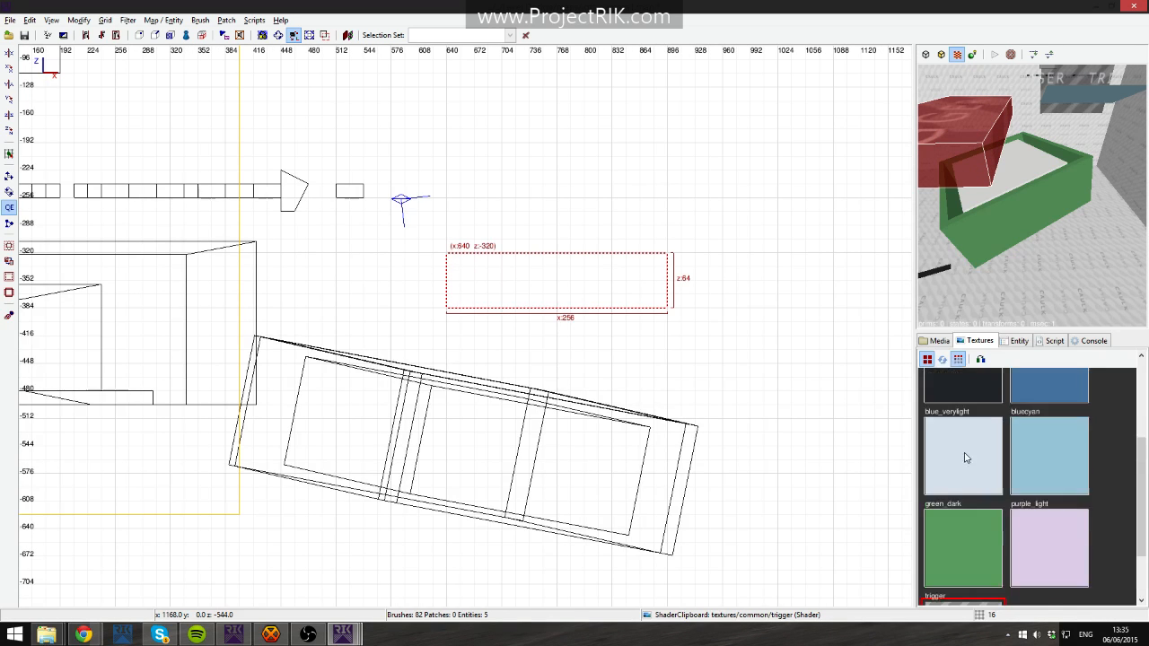
click(971, 450)
mouse_move(525, 300)
mouse_down()
mouse_move(679, 314)
mouse_move(639, 299)
mouse_up()
right_drag(639, 299, 525, 279)
Slope the new brush by lowering its far-end vertices to 320 units wide and 192 high, and place it over the tilted box.
key(v)
mouse_move(666, 290)
mouse_down()
mouse_move(676, 387)
mouse_move(666, 403)
mouse_move(752, 400)
mouse_up()
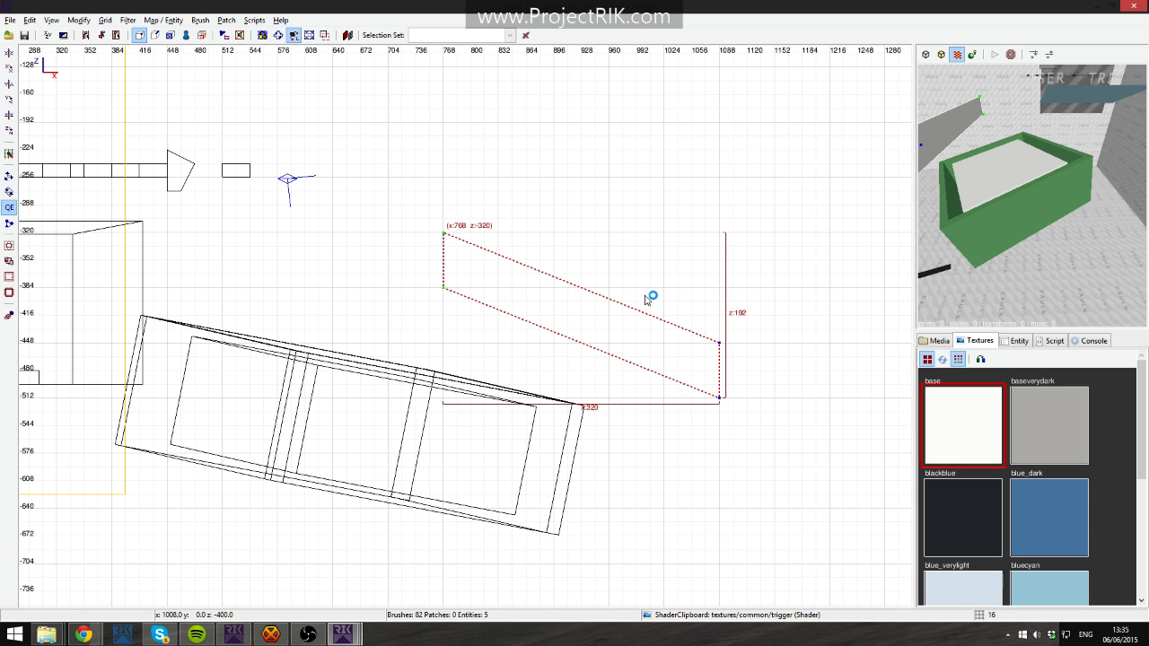
key(v)
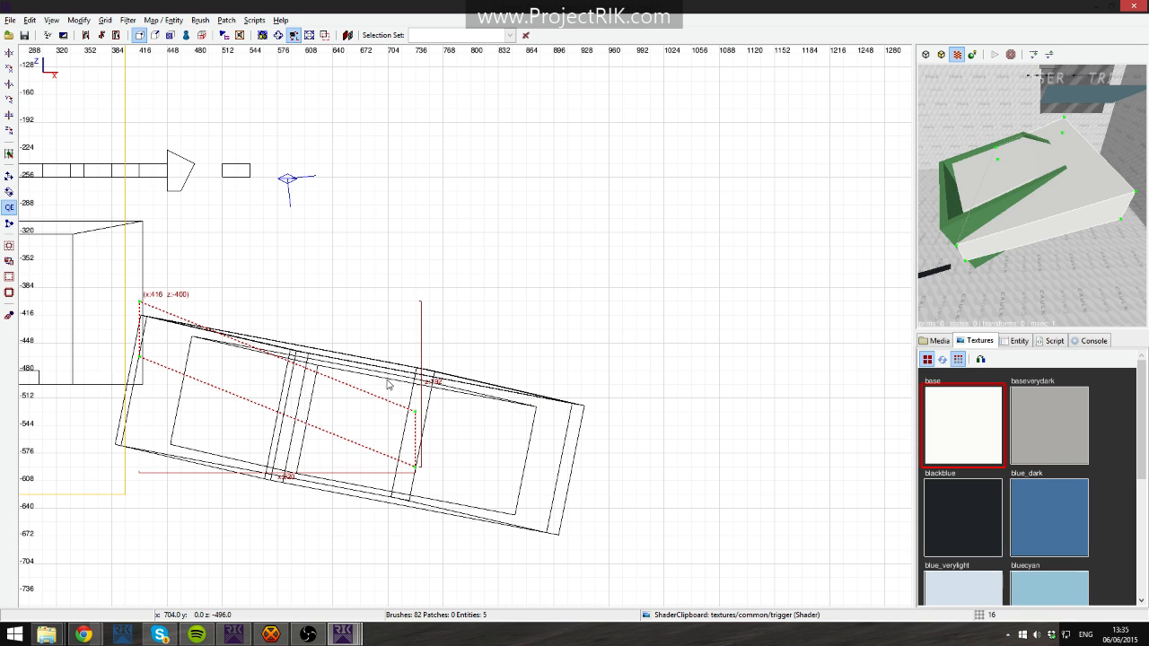
Stretch the sloped brush's far end to a width of 512 units and lower the brush to z -432 along the box.
click(416, 469)
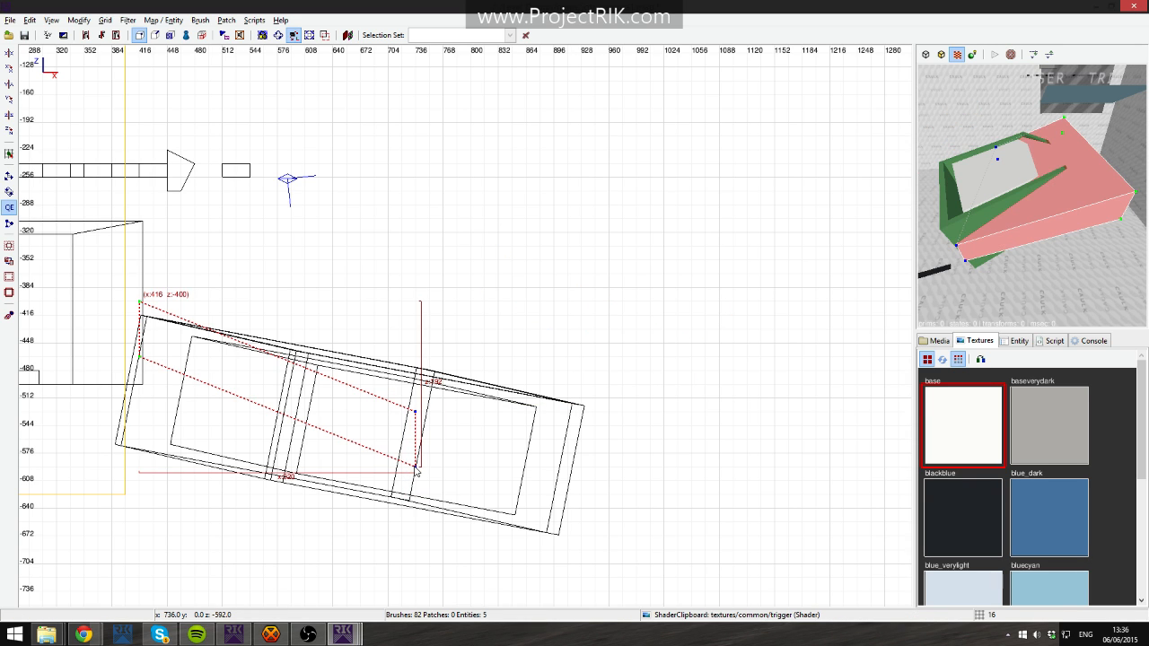
mouse_move(415, 468)
mouse_down()
mouse_move(570, 485)
mouse_move(584, 471)
mouse_up()
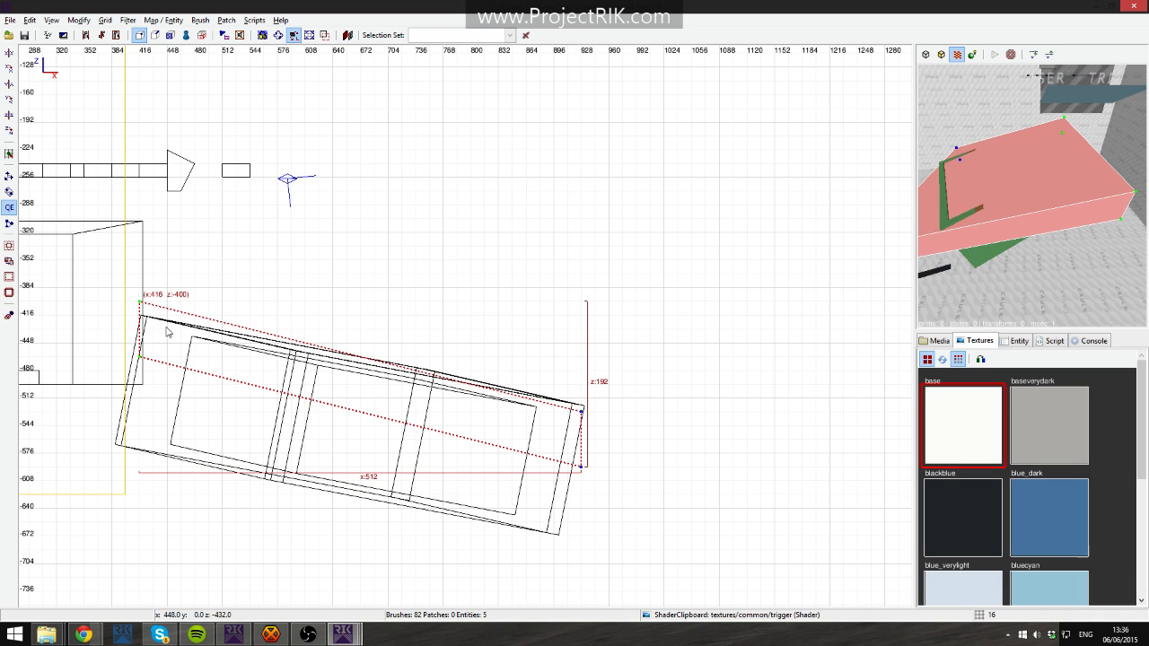
key(v)
drag(231, 359, 237, 382)
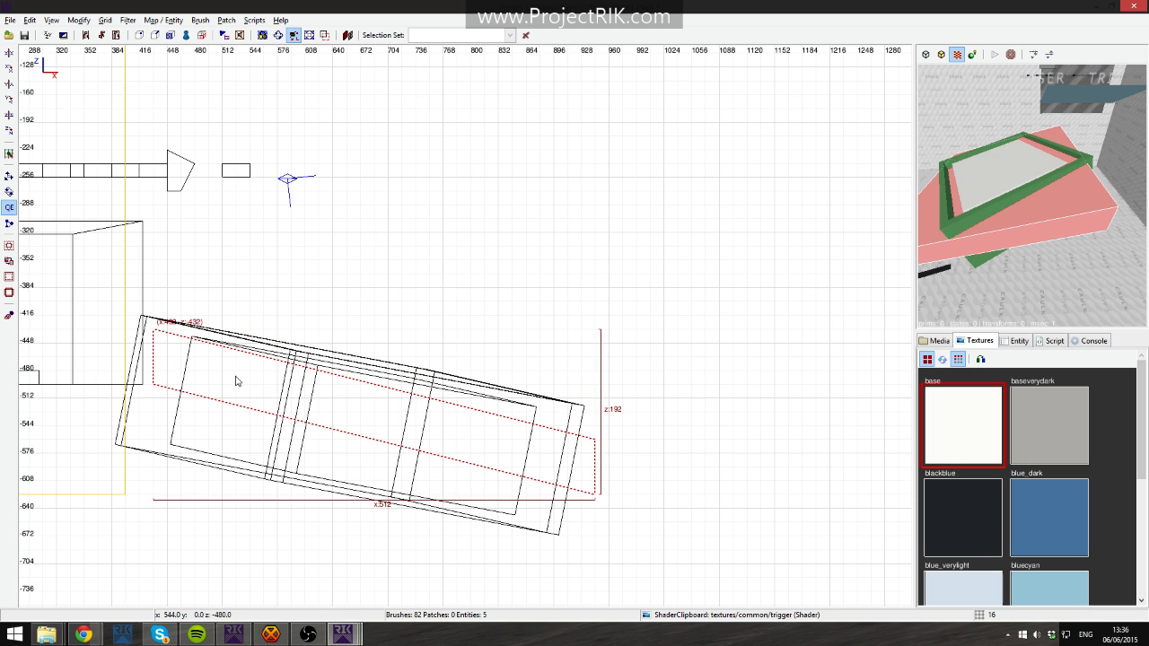
Move the brush's far-edge vertices to the box's corner in the top view, making it 480 units in X and 720 in Y.
key(ctrl+Tab)
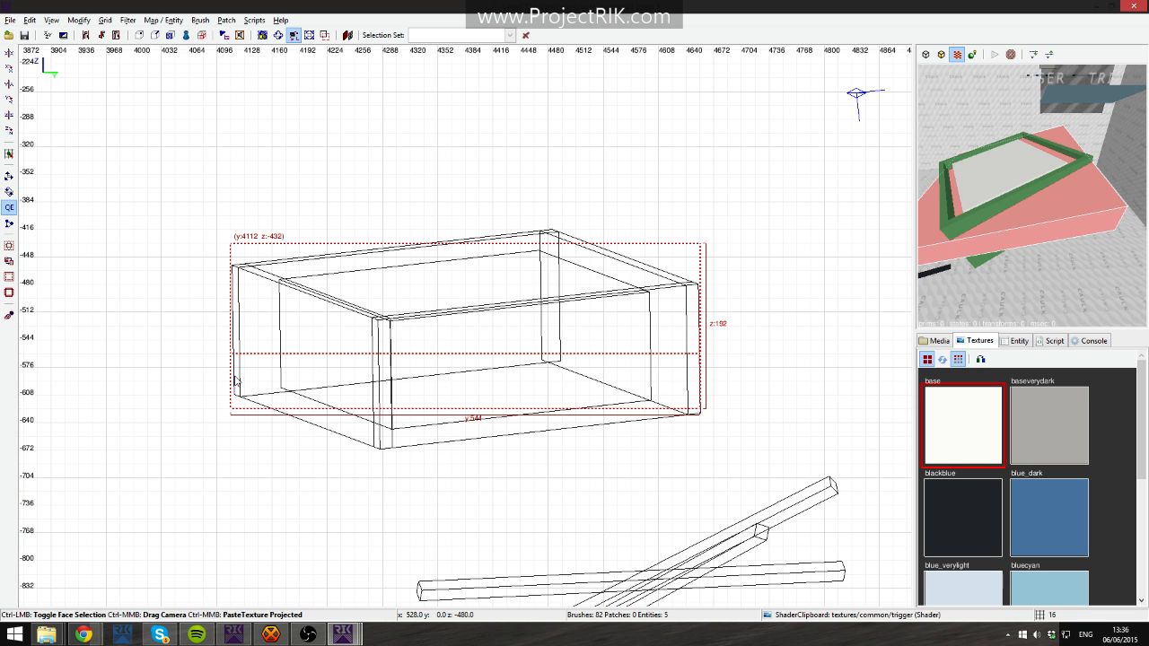
key(ctrl+Tab)
scroll(482, 395, down, 4)
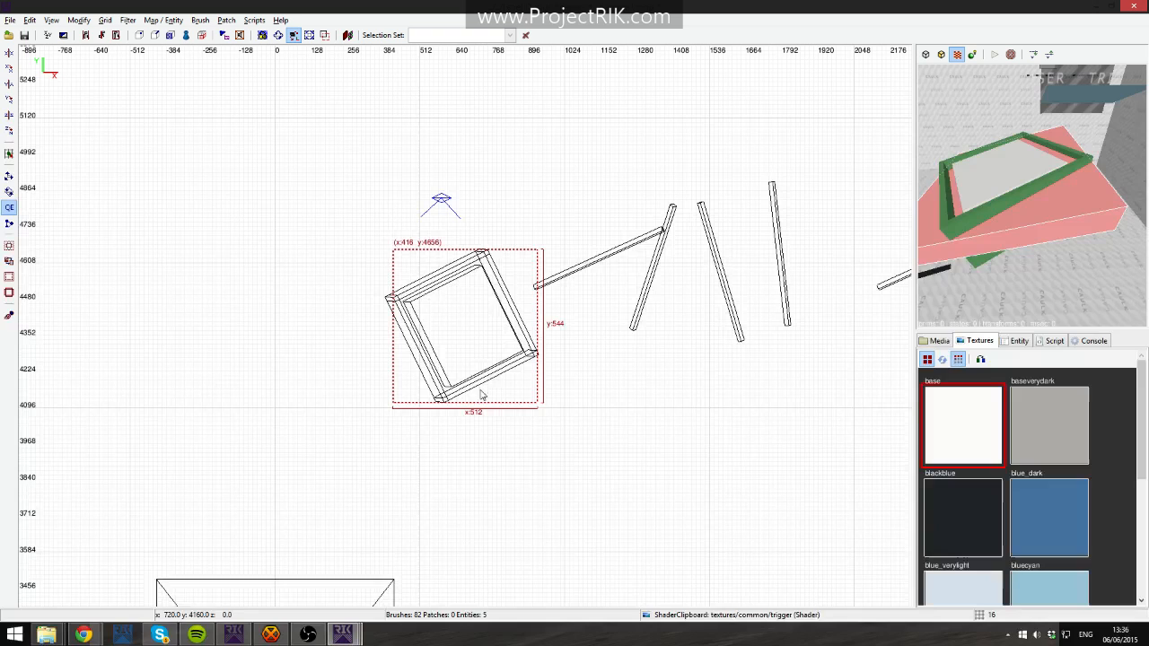
right_click(1010, 225)
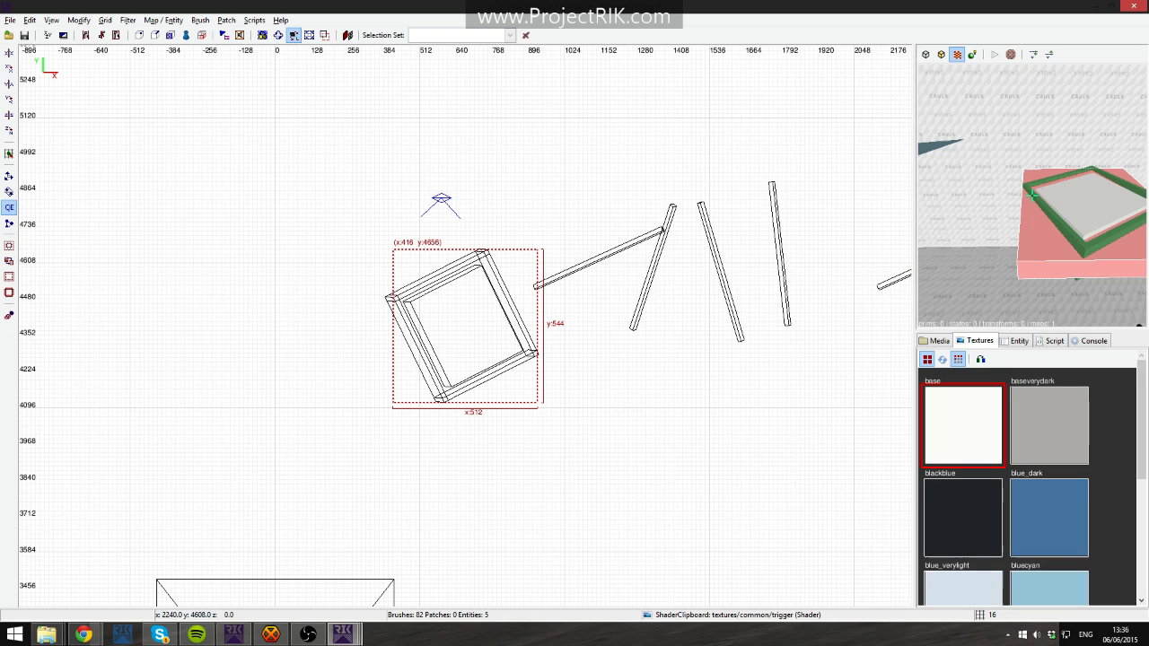
right_click(1033, 194)
key(v)
shift+drag(341, 215, 607, 276)
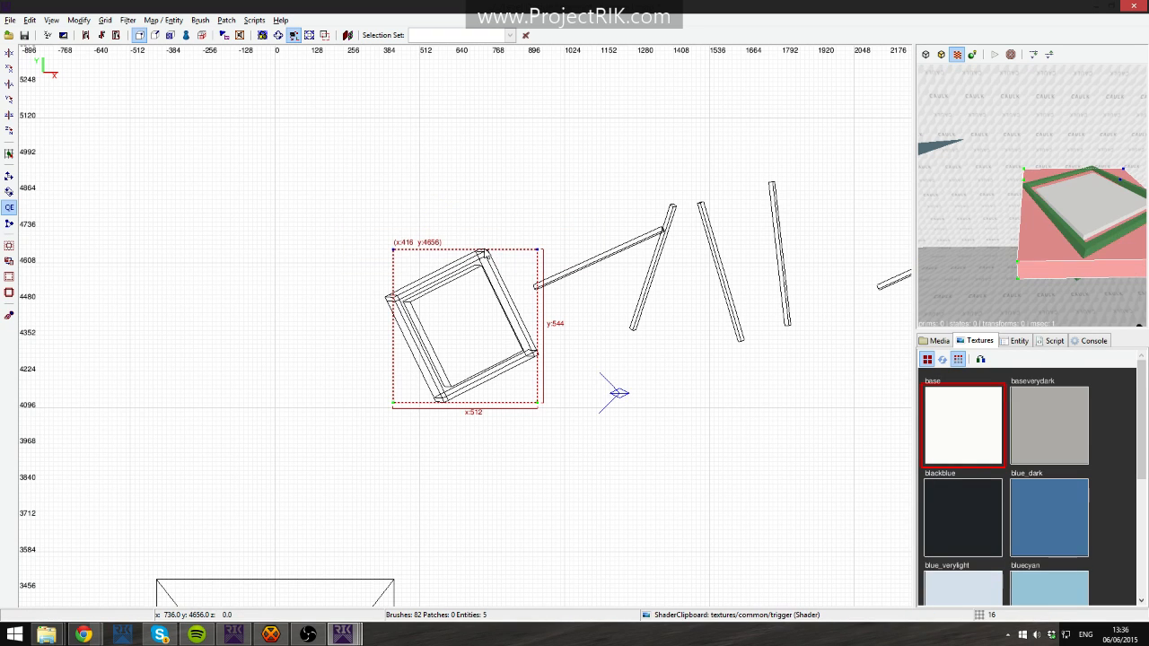
shift+click(536, 250)
shift+click(392, 404)
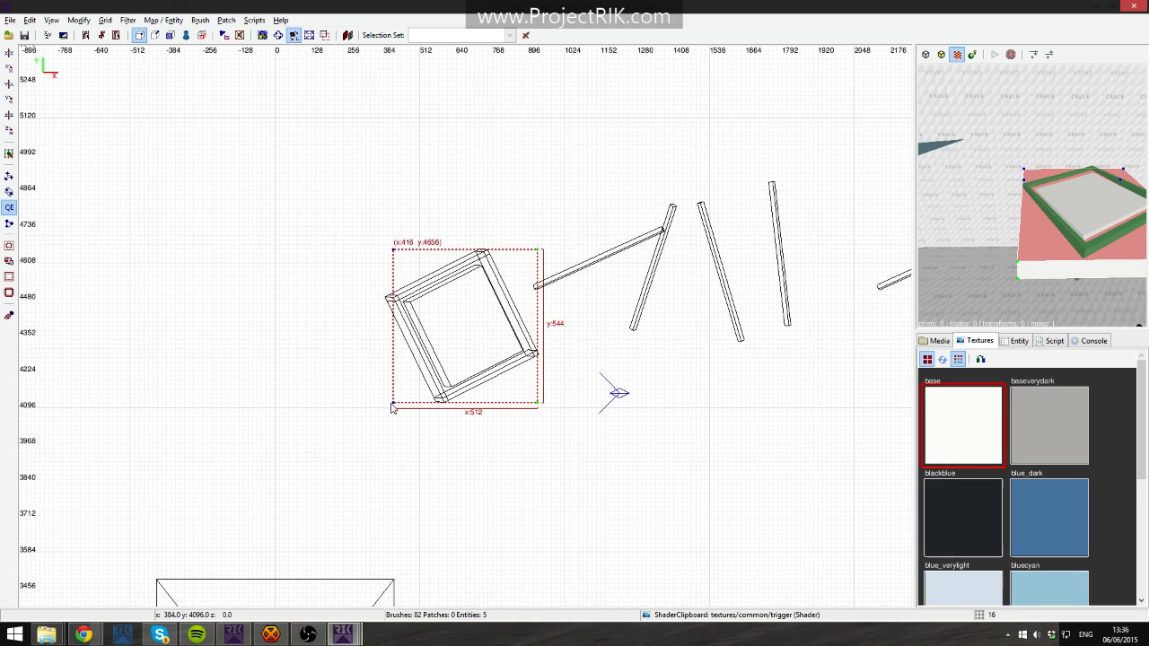
key(i)
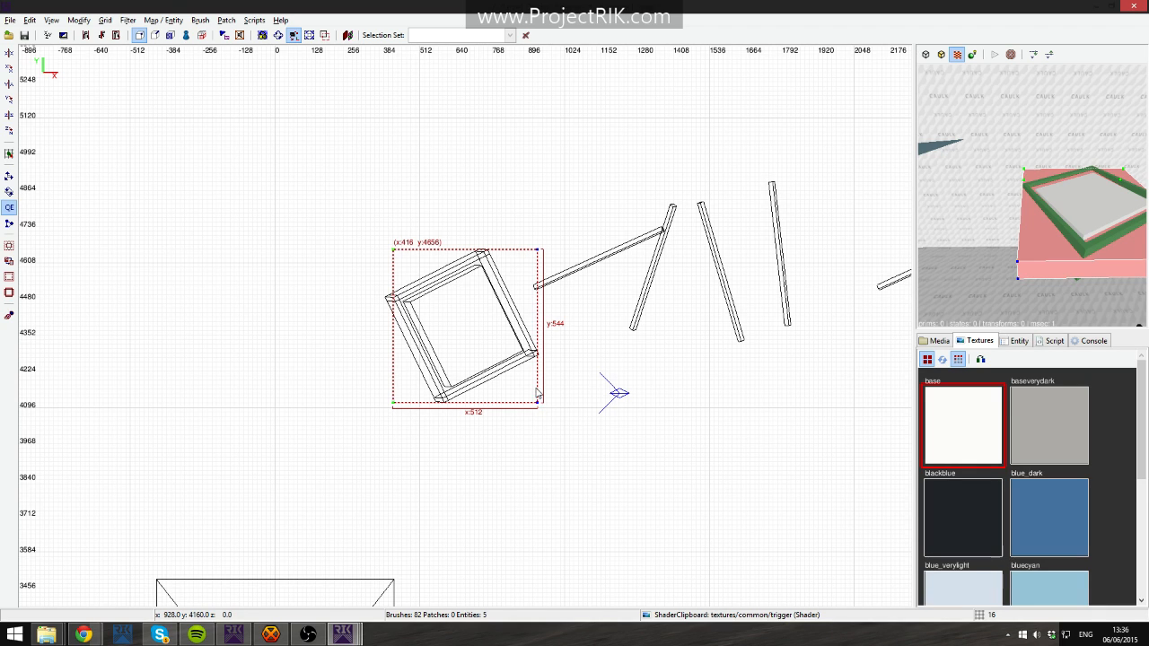
drag(536, 393, 530, 341)
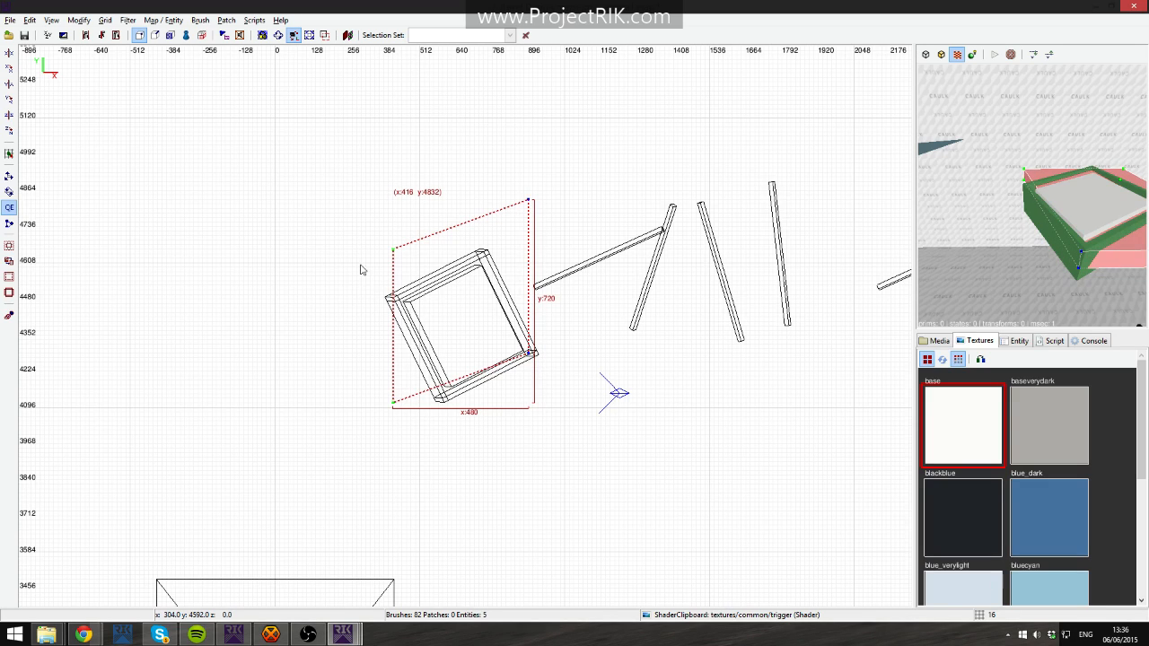
Try to fit the sloped brush to the tilted box by moving its side vertices to 432 by 848 units, and delete the brush.
key(i)
drag(397, 410, 412, 451)
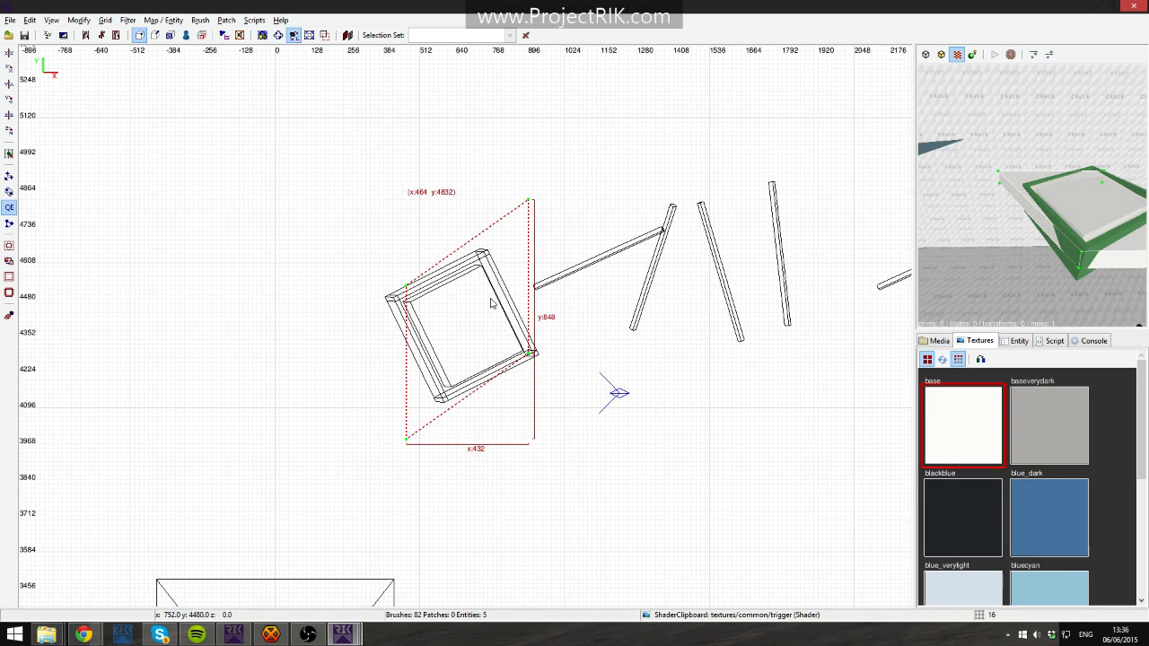
right_click(640, 280)
right_click(1074, 219)
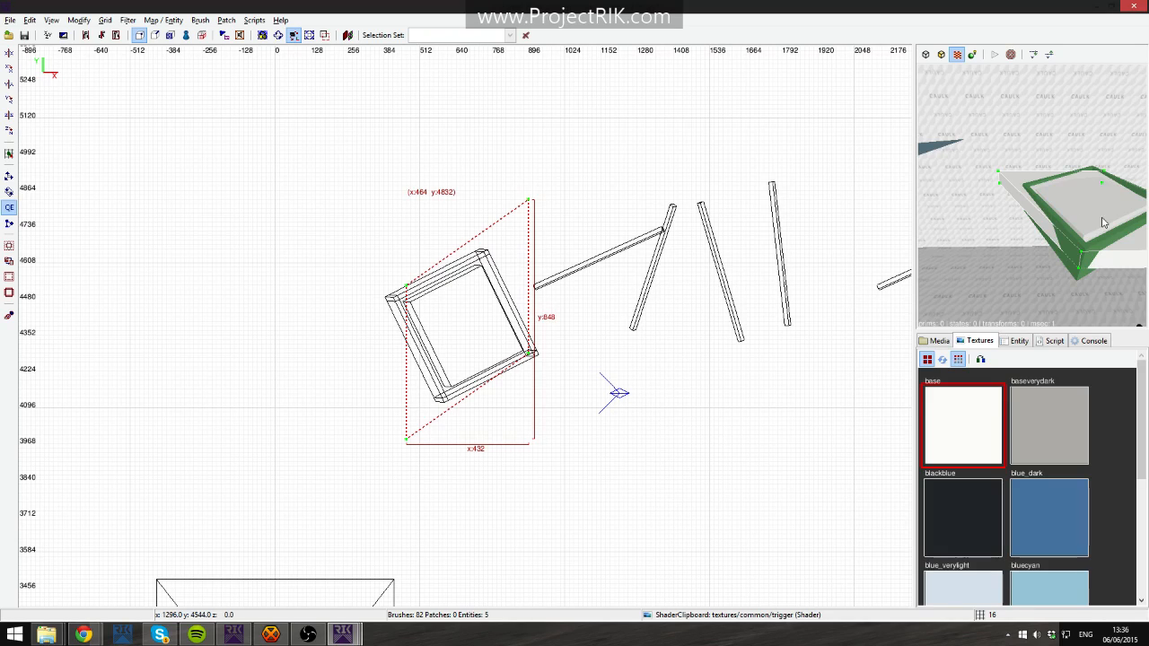
right_click(1102, 220)
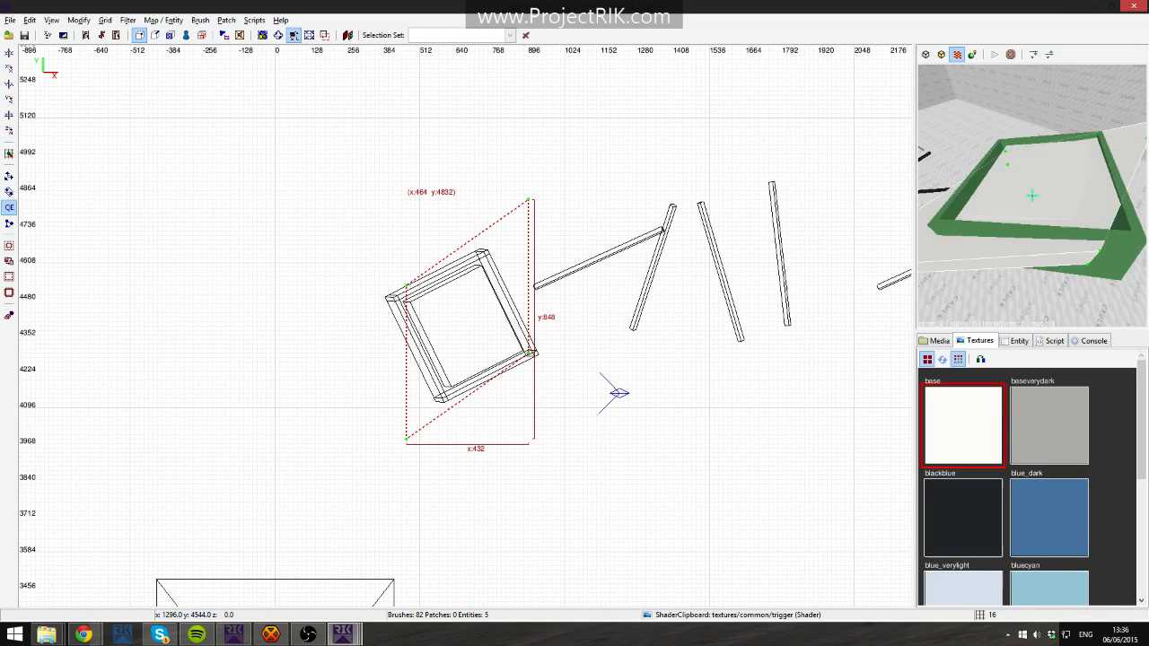
key(BackSpace)
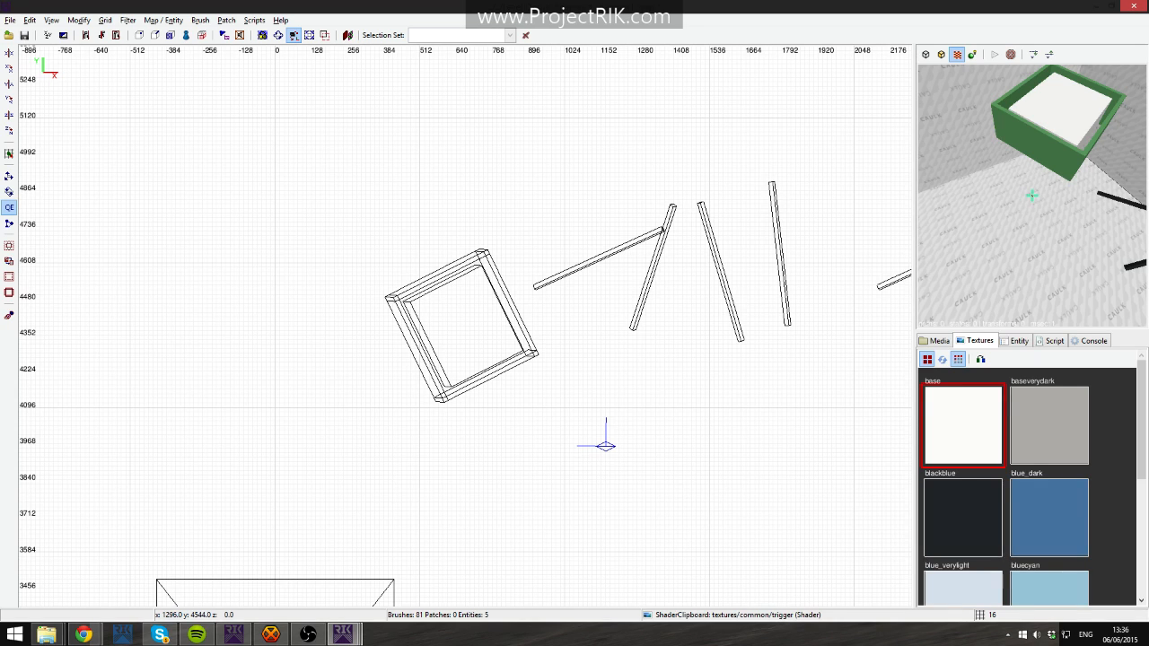
Examine the thin black beams, sloped platforms, green box and black rocks around the map in the 3D view.
key(Up)
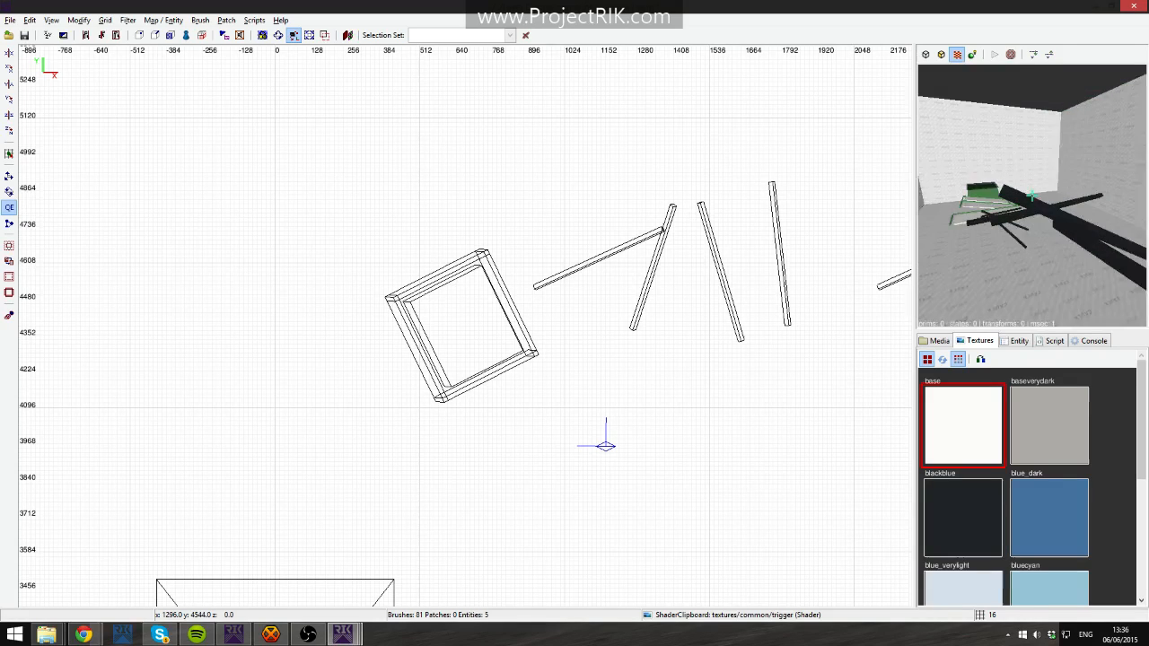
right_click(1081, 182)
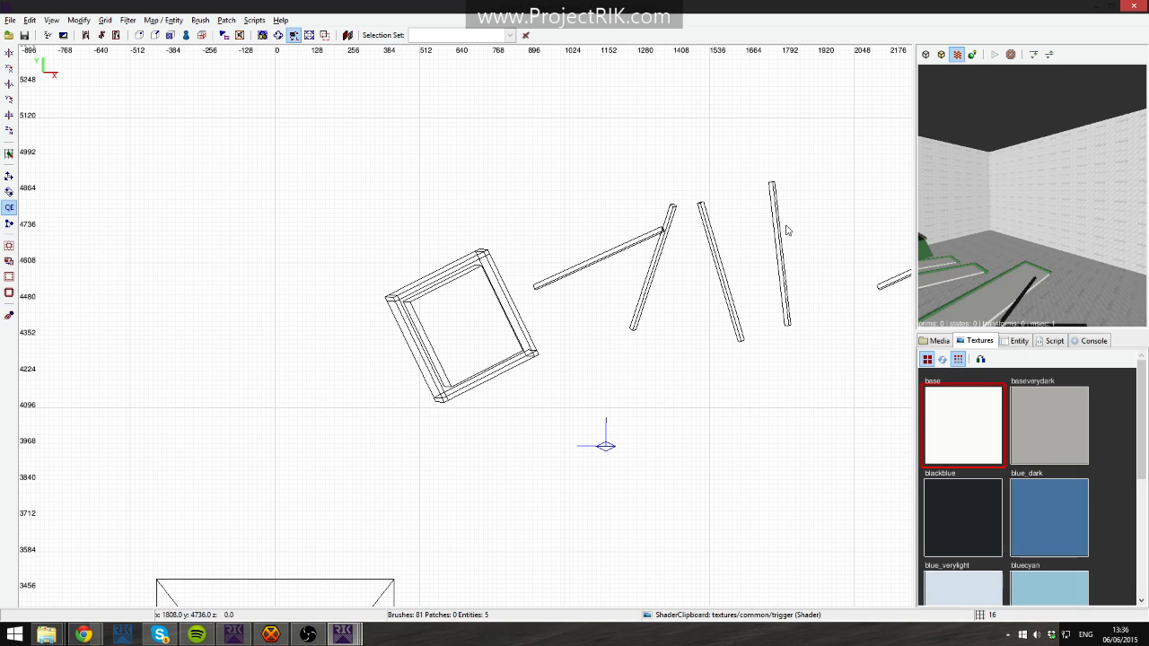
right_click(922, 222)
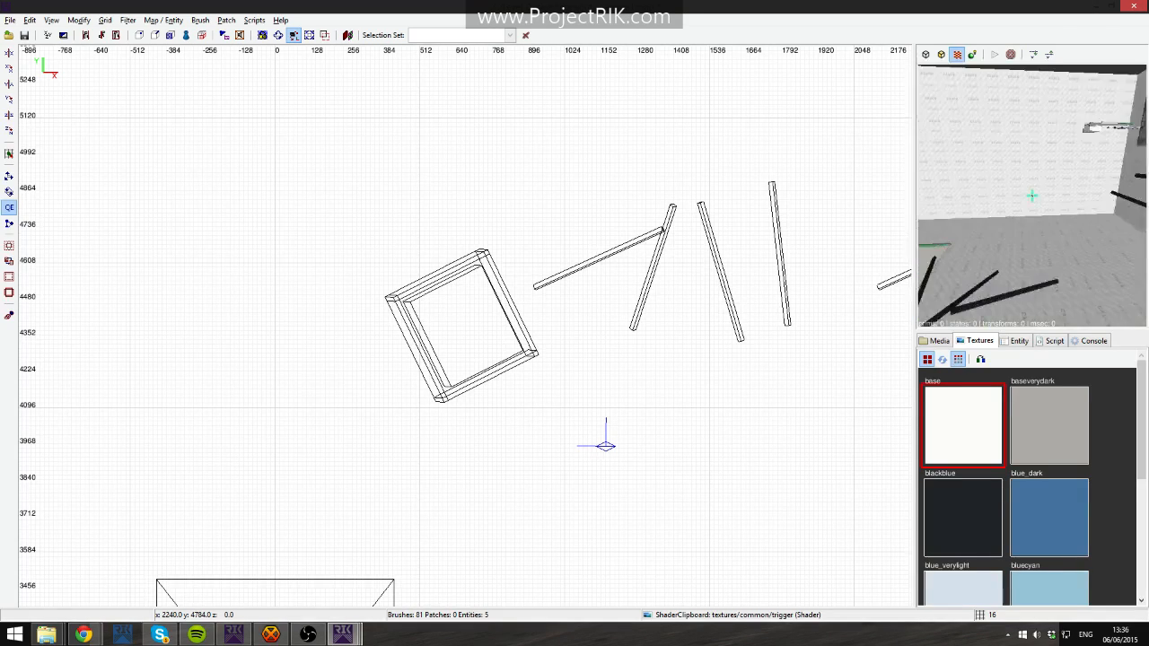
key(Up)
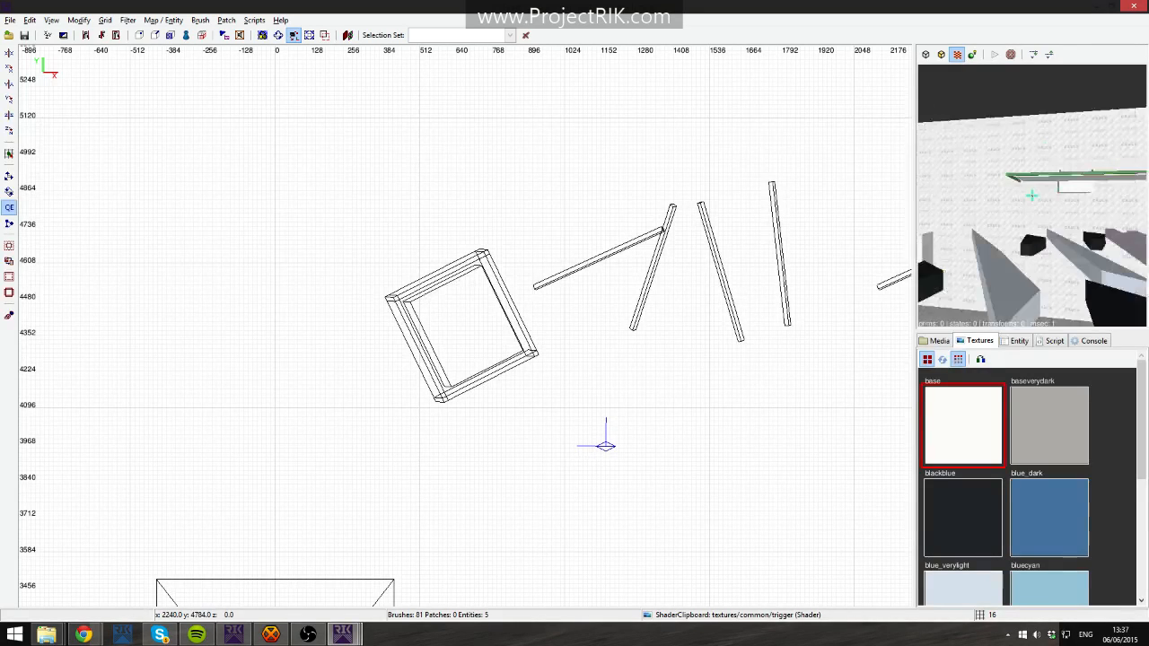
key(Down)
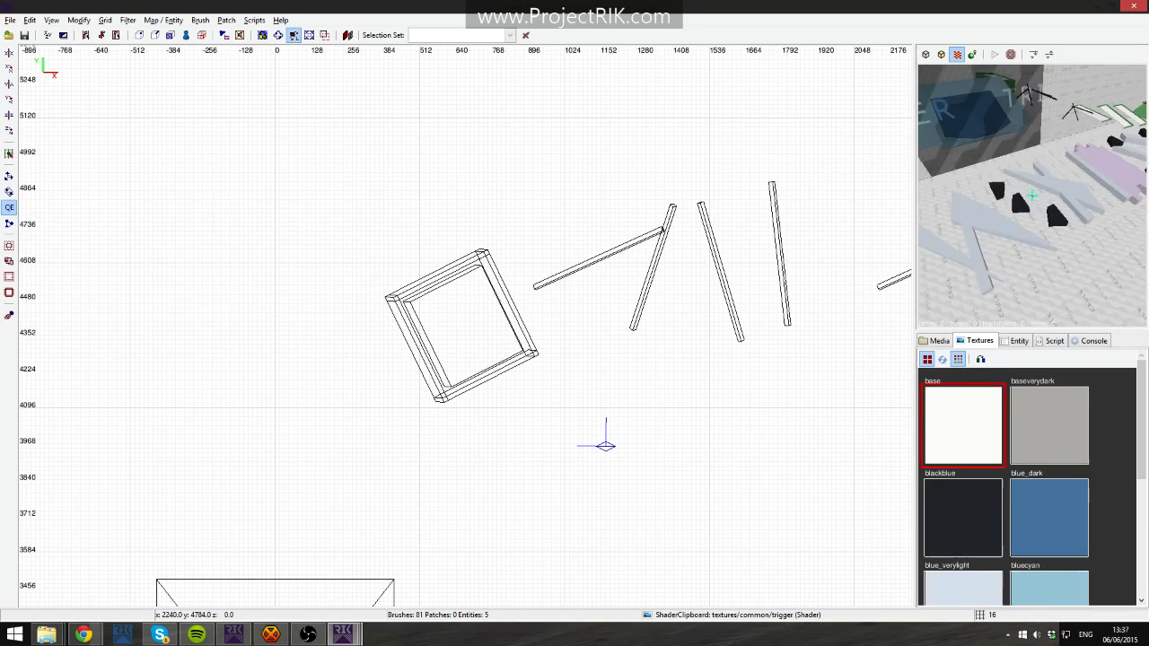
key(Up)
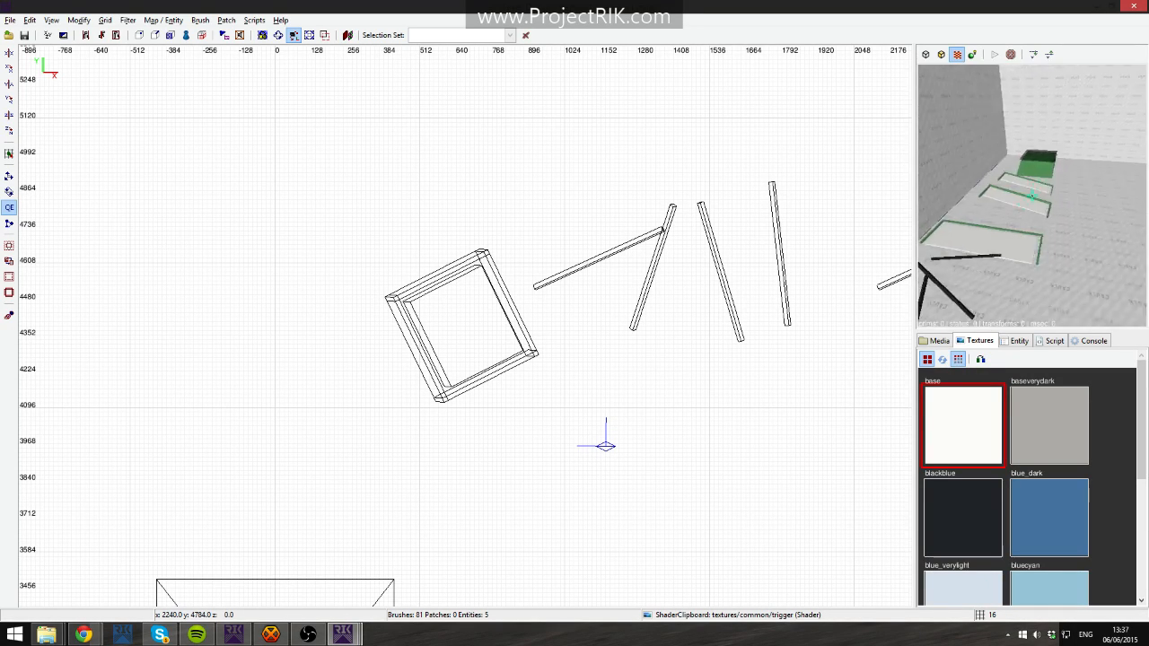
key(Up)
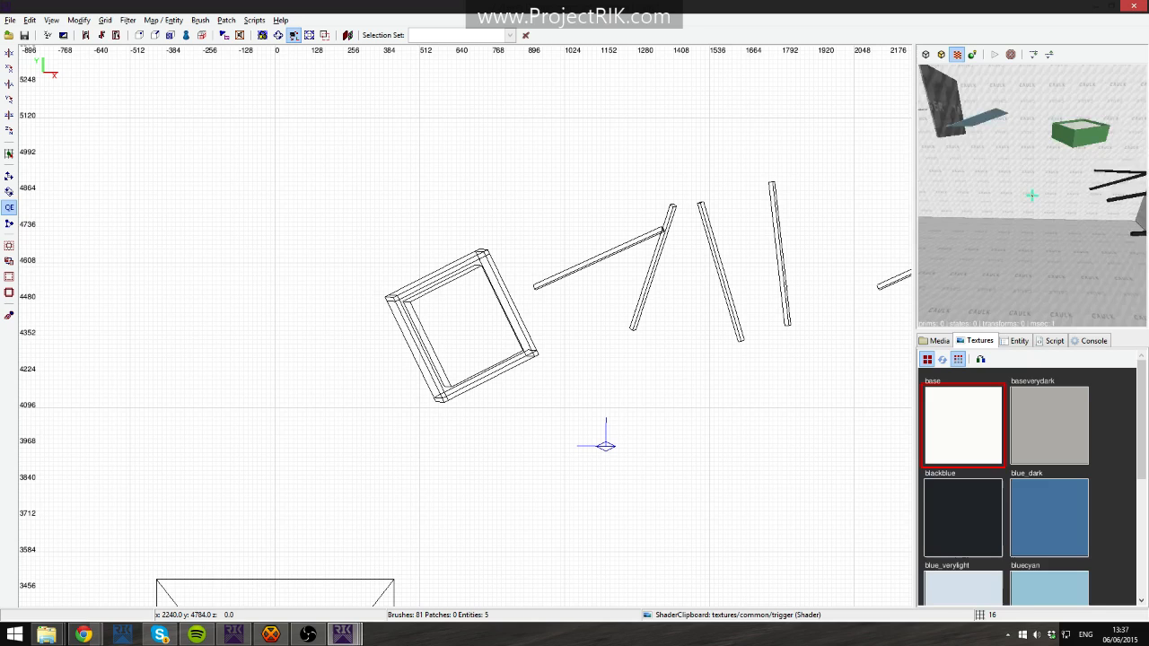
key(Down)
key(Down)
Select one of the small black rocks to locate it in the top view, and clear the selection.
shift+click(1032, 195)
right_click(1032, 195)
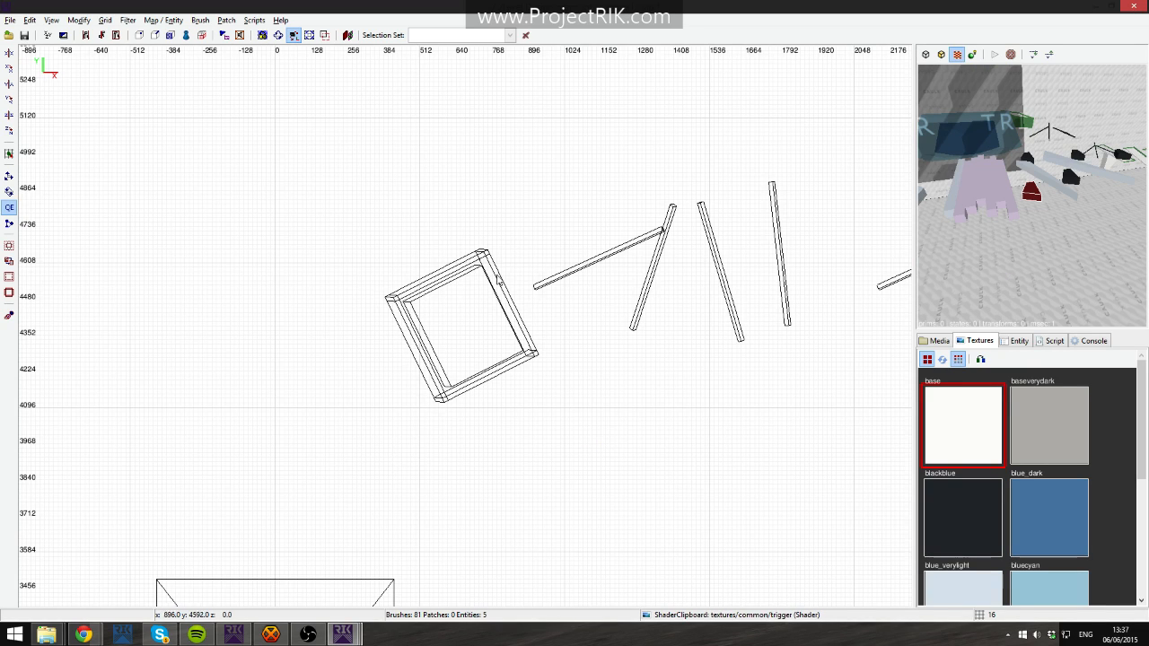
right_drag(204, 300, 550, 159)
scroll(204, 300, down, 2)
scroll(203, 301, down, 5)
right_drag(204, 300, 96, 186)
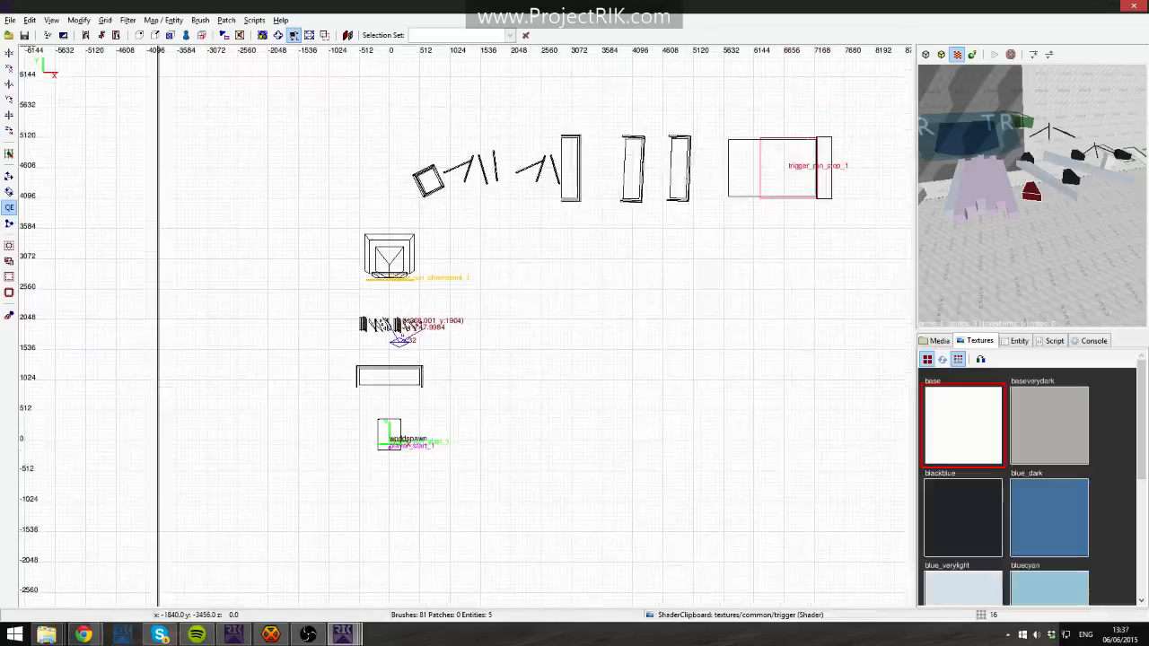
scroll(436, 377, up, 7)
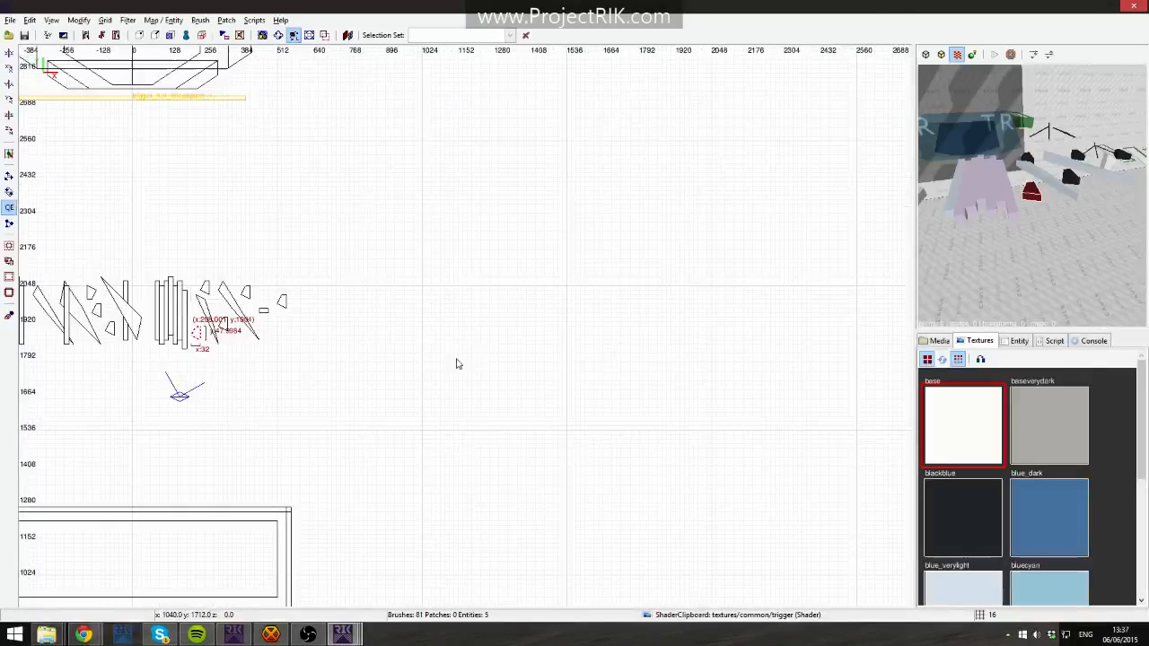
scroll(456, 364, up, 7)
right_drag(607, 306, 389, 495)
key(Escape)
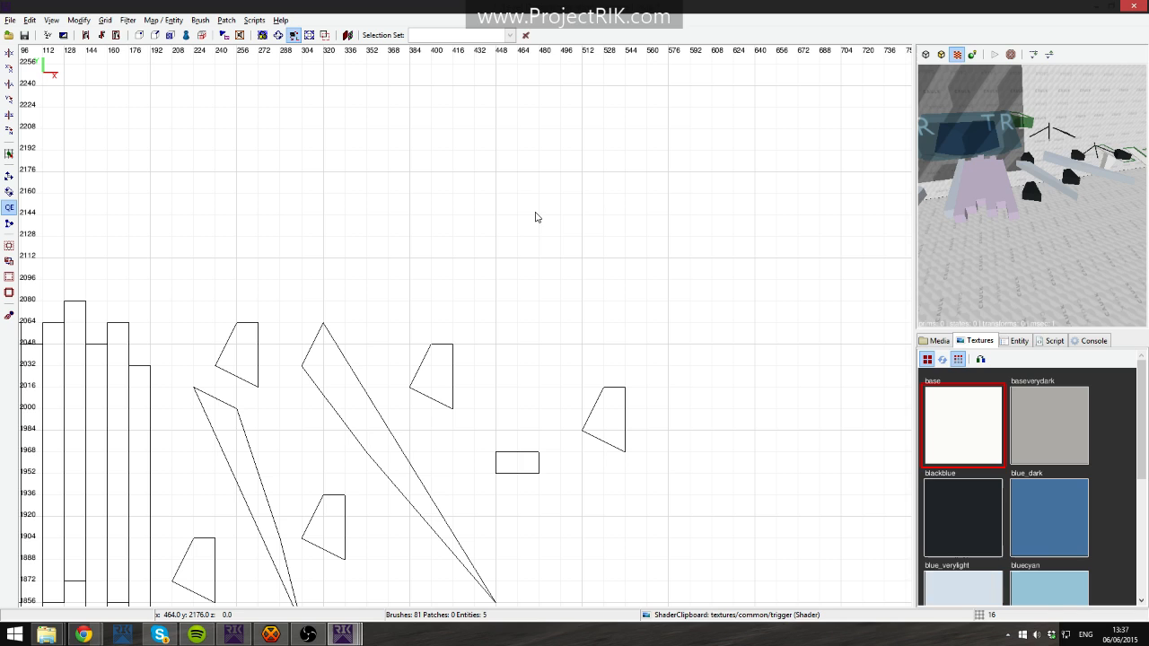
Create a four-sided brush 48 by 64 units north of the black rocks by dragging its corner vertices out of square.
key(v)
mouse_move(519, 172)
mouse_down()
mouse_move(583, 238)
mouse_move(561, 217)
mouse_up()
mouse_move(571, 161)
shift+mouse_down()
mouse_move(595, 192)
mouse_move(579, 154)
shift+mouse_up()
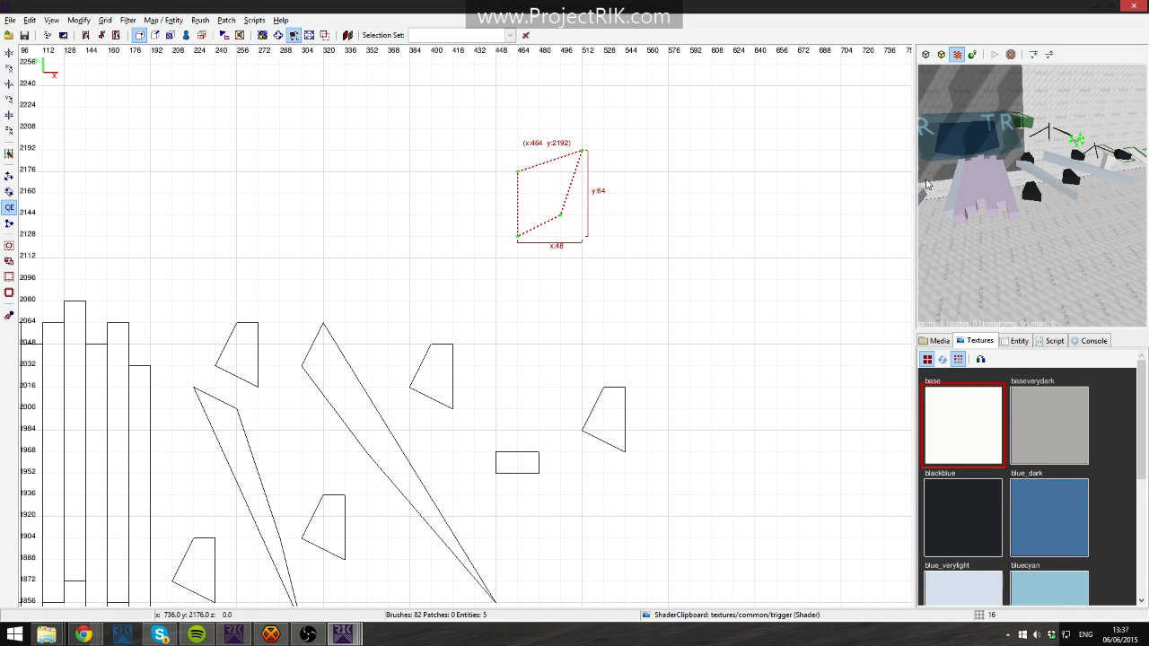
key(v)
right_click(1008, 182)
right_click(1031, 194)
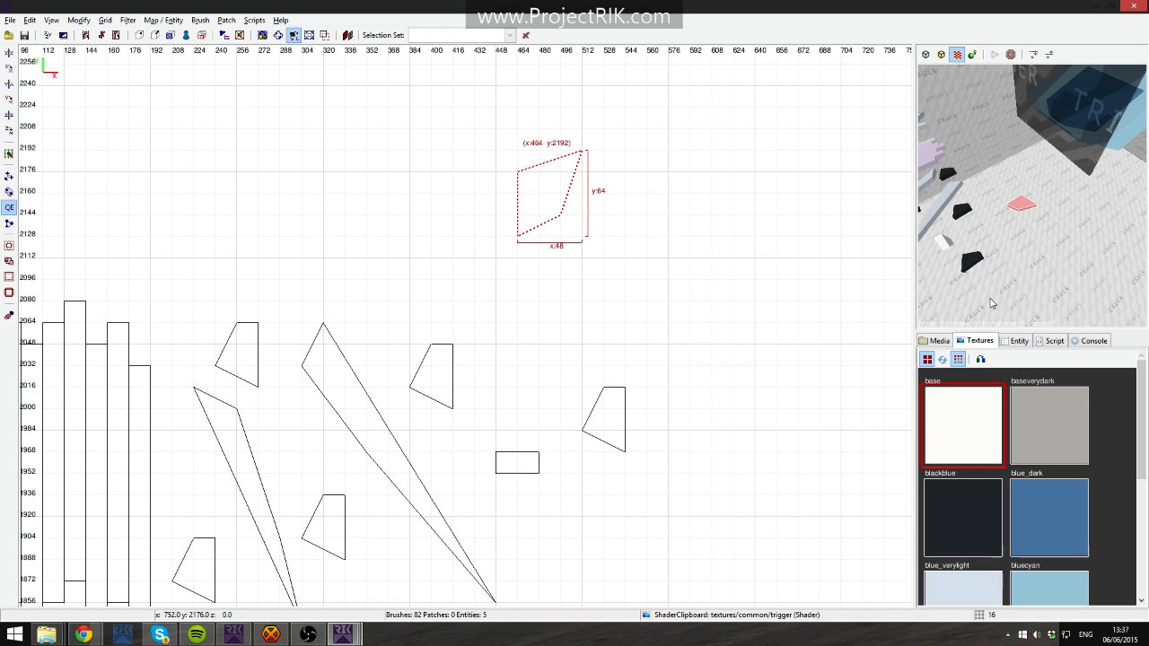
Apply the blackblue texture to the new brush and move it south beside the rocks, with its upper corner at y 2080.
click(953, 499)
mouse_move(543, 236)
mouse_down()
mouse_move(533, 369)
mouse_move(576, 368)
mouse_up()
key(Escape)
right_click(996, 260)
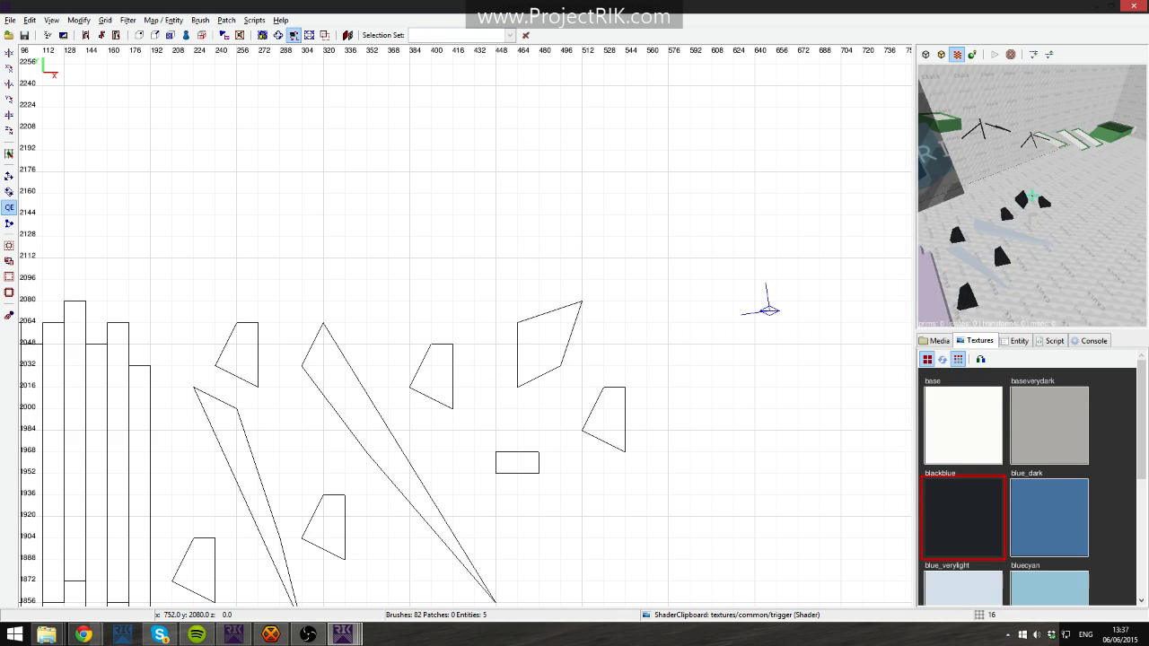
Try moving the new black brush onto the easternmost small rock, and undo the move.
right_click(1032, 194)
shift+click(570, 330)
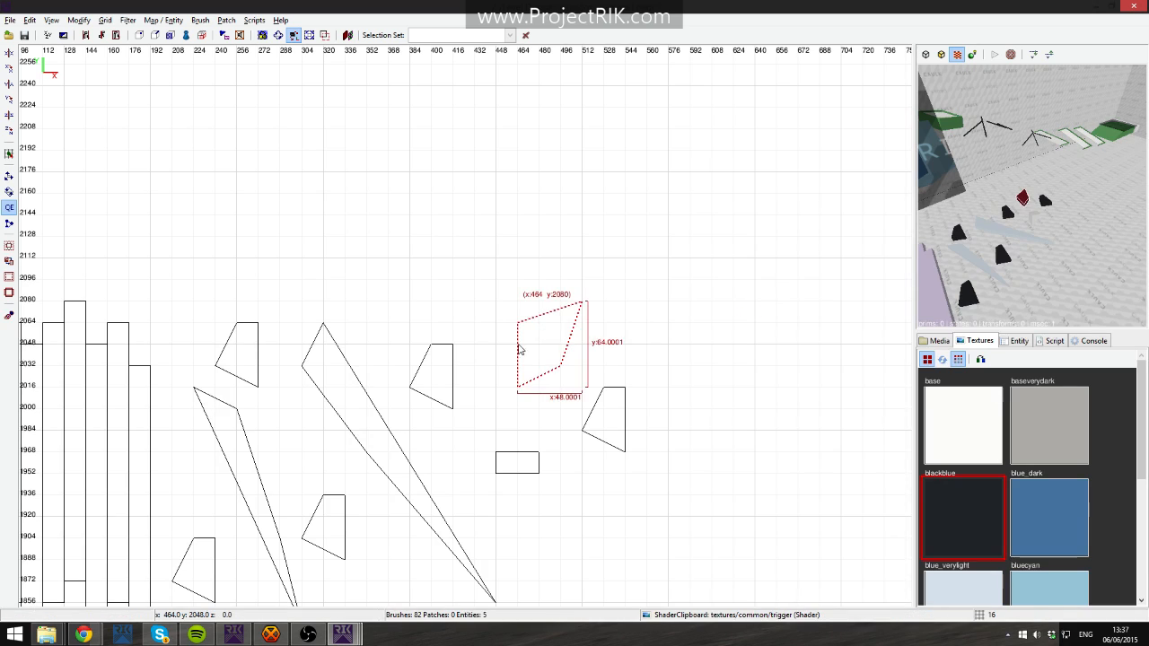
drag(521, 348, 579, 398)
key(Escape)
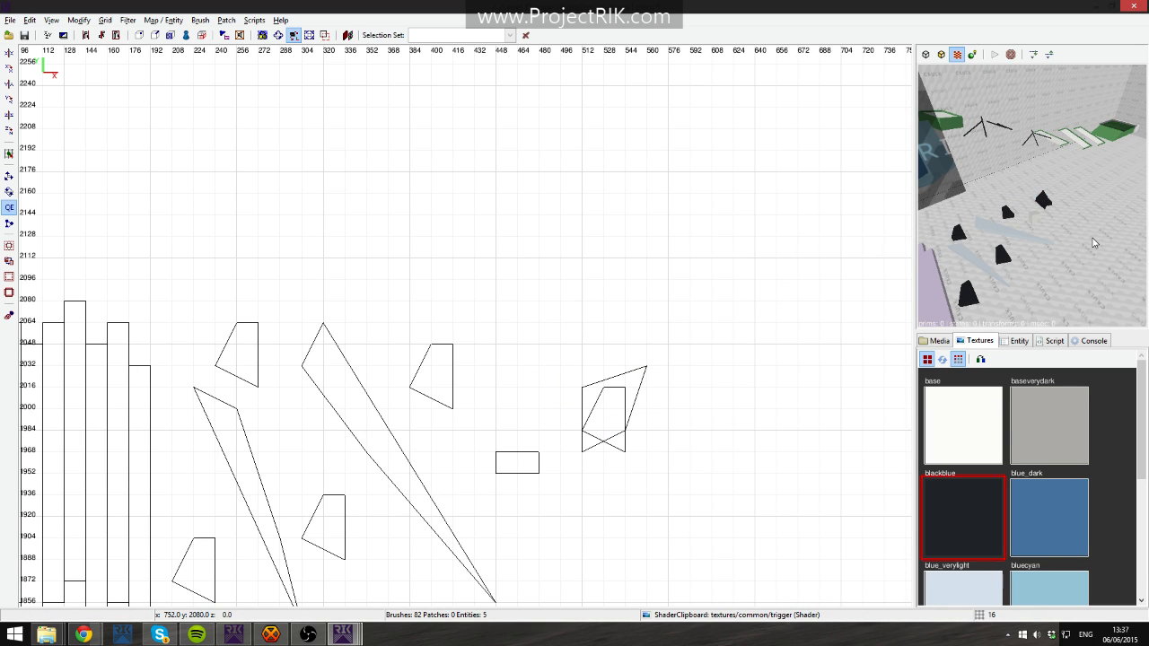
key(ctrl+z)
key(ctrl+z)
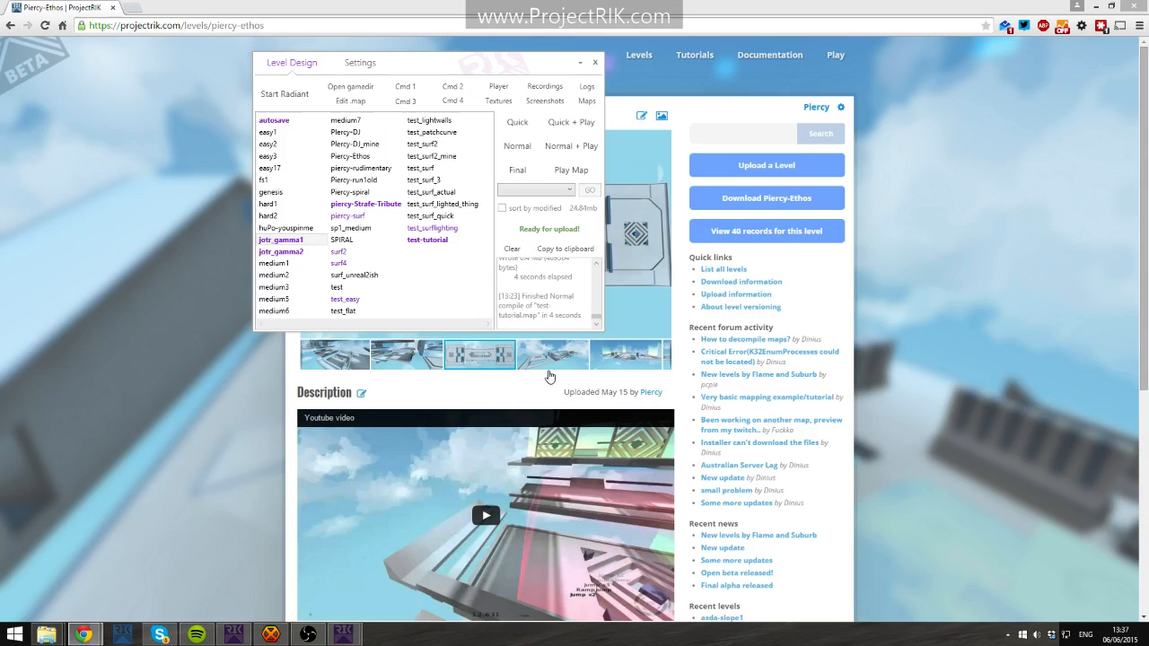
Switch to the ProjectRIK launcher and open the jotr_gamma2 map in Radiant.
click(281, 251)
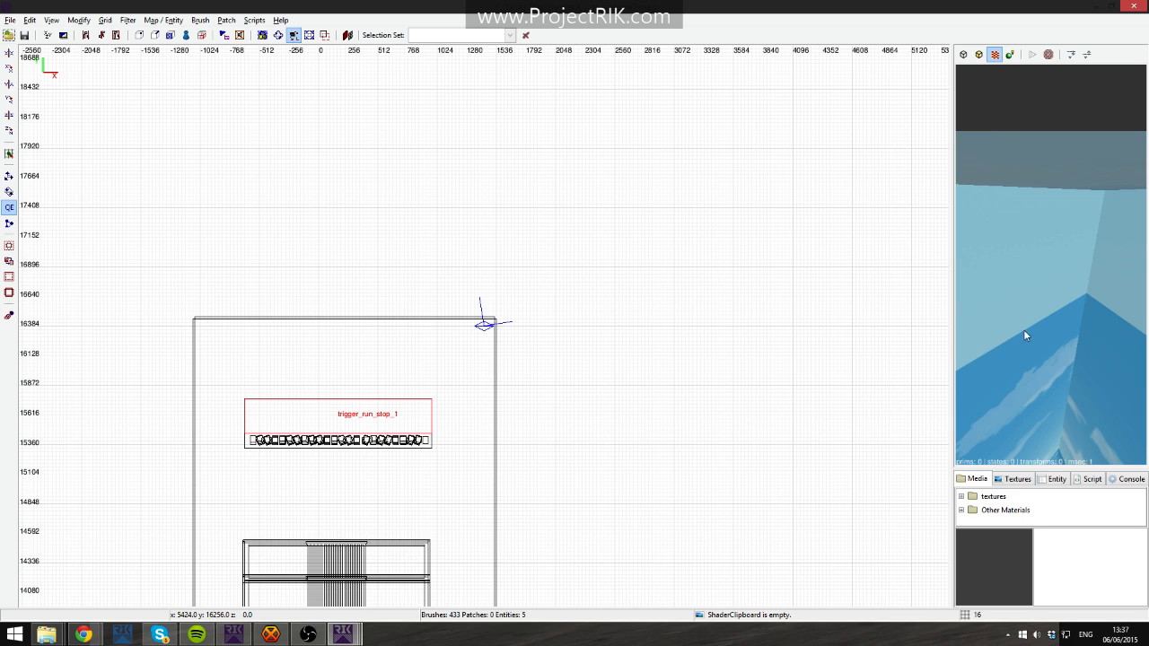
right_click(1023, 329)
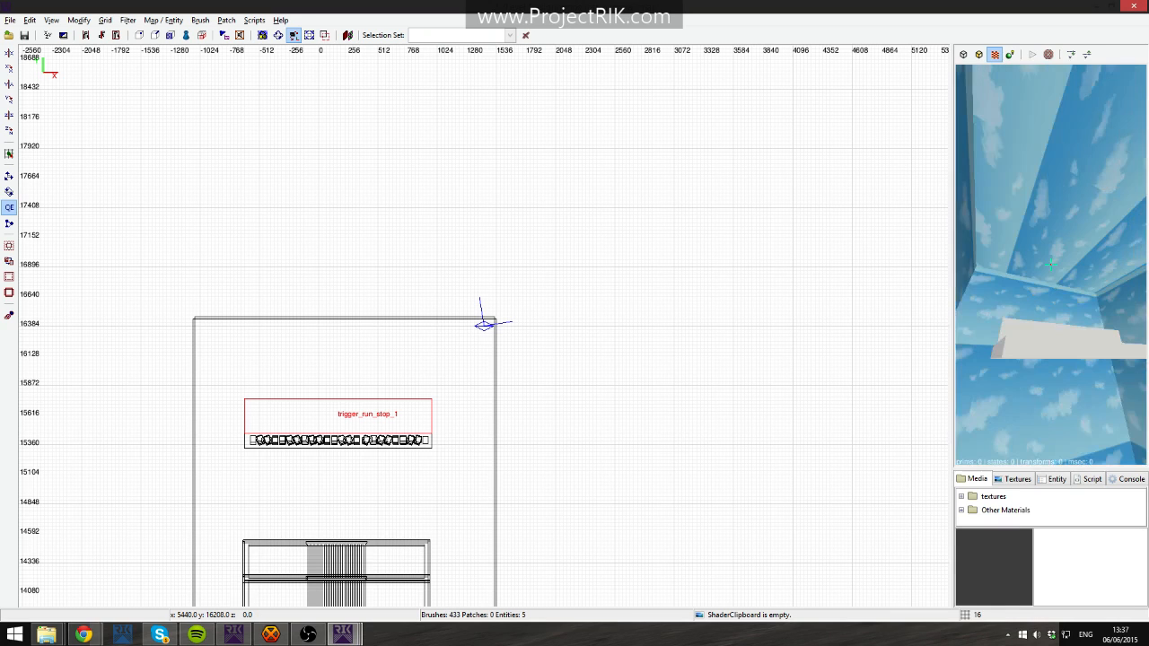
scroll(903, 441, down, 1)
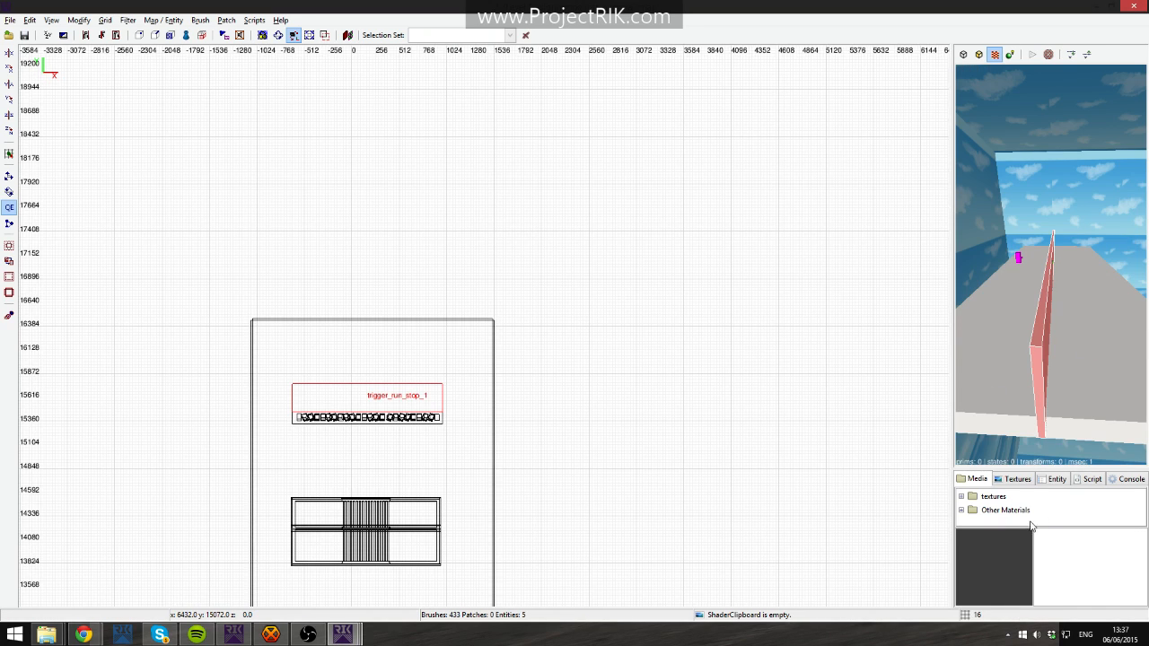
Check the loaded textures and expand the textures folder in the media browser.
click(1018, 479)
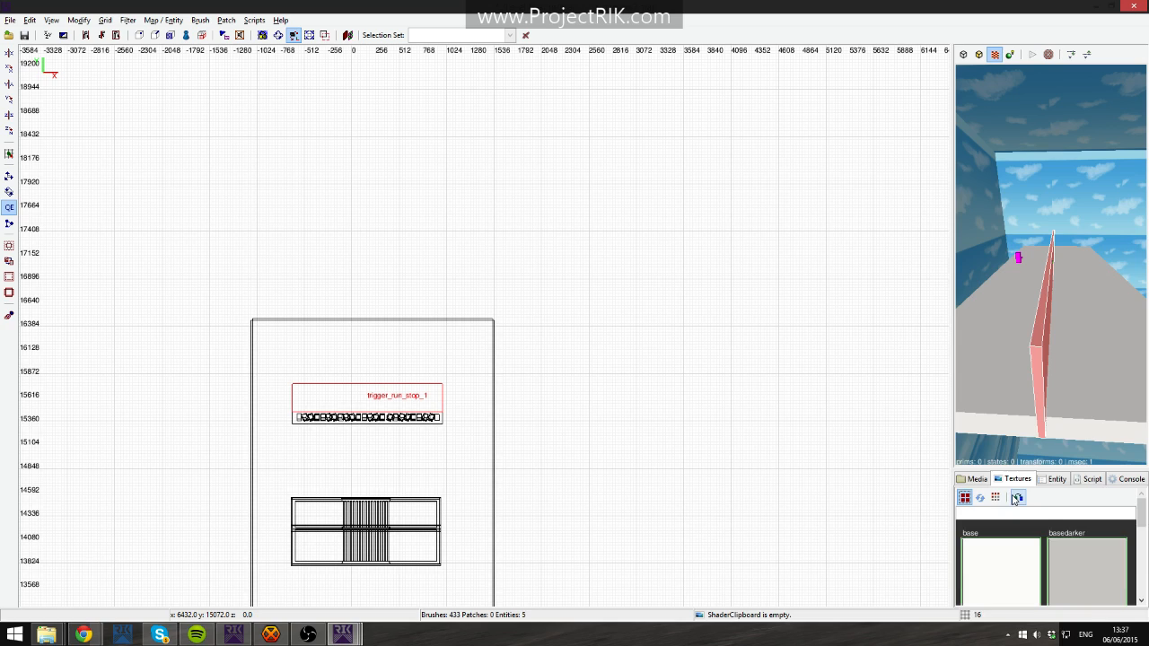
click(1016, 498)
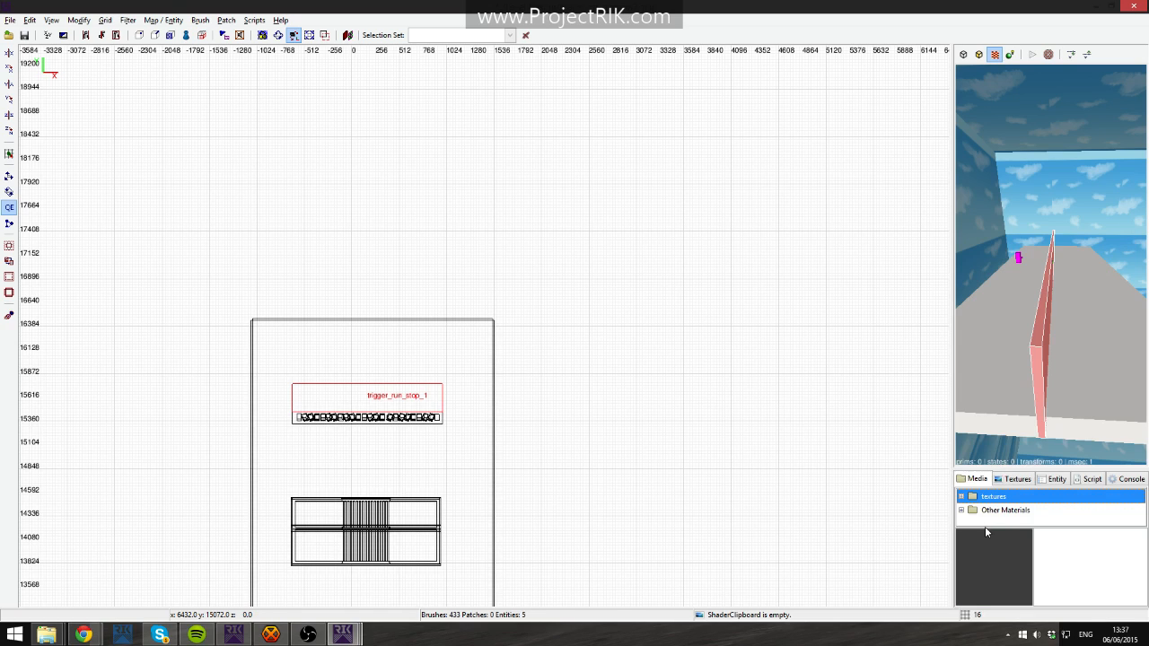
click(962, 497)
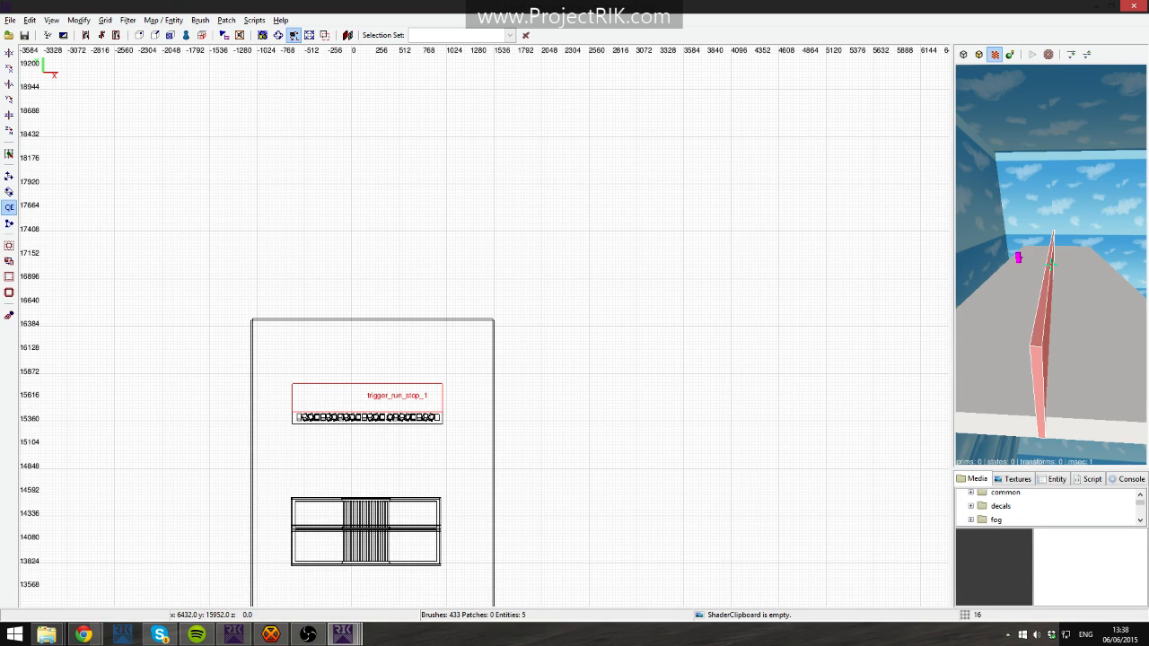
Examine the map's platforms and trigger walls in 3D, checking the brown wall by selecting and deselecting it, and widen the 3D view.
key(Up)
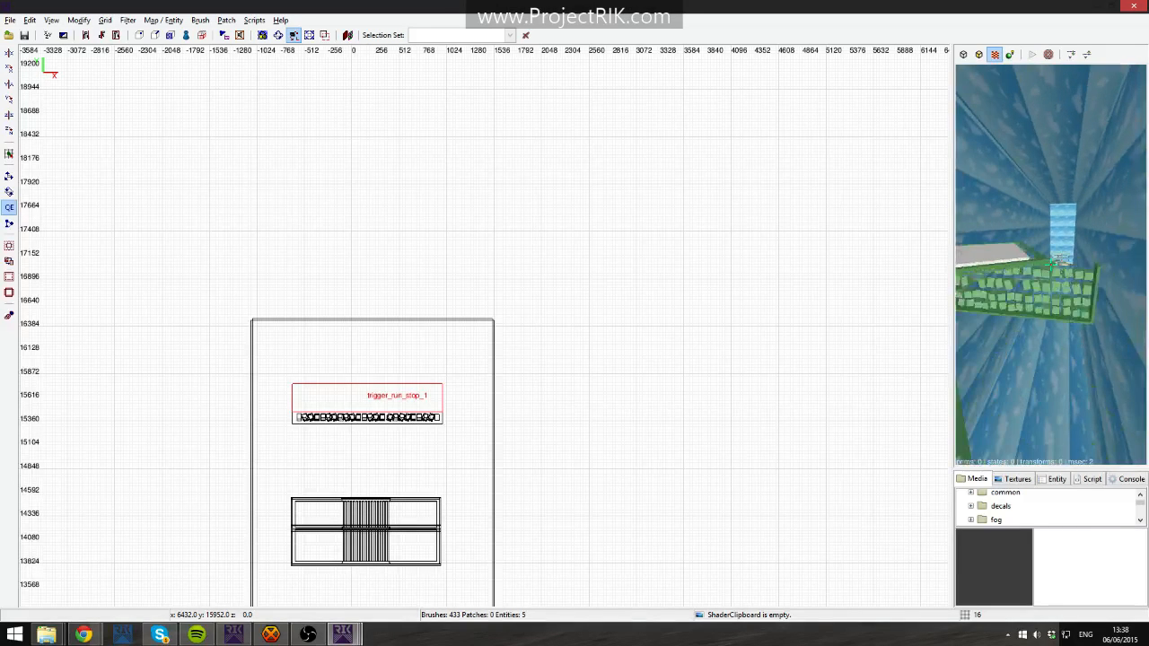
key(Up)
shift+click(1050, 264)
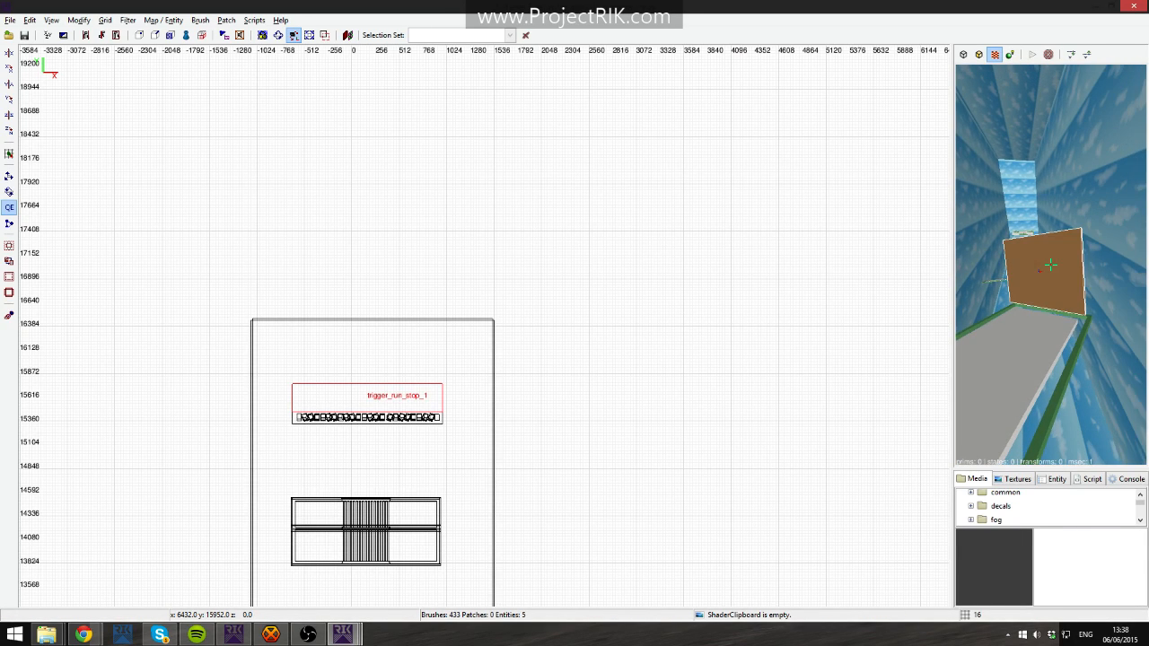
shift+click(1050, 265)
key(Up)
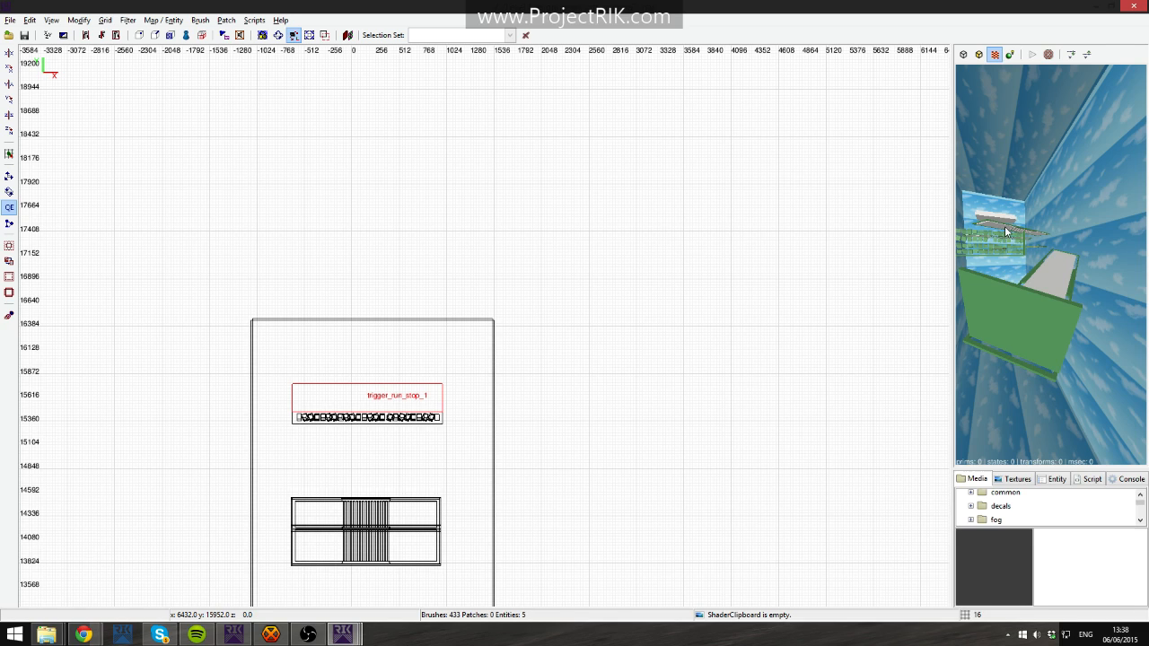
drag(952, 261, 911, 269)
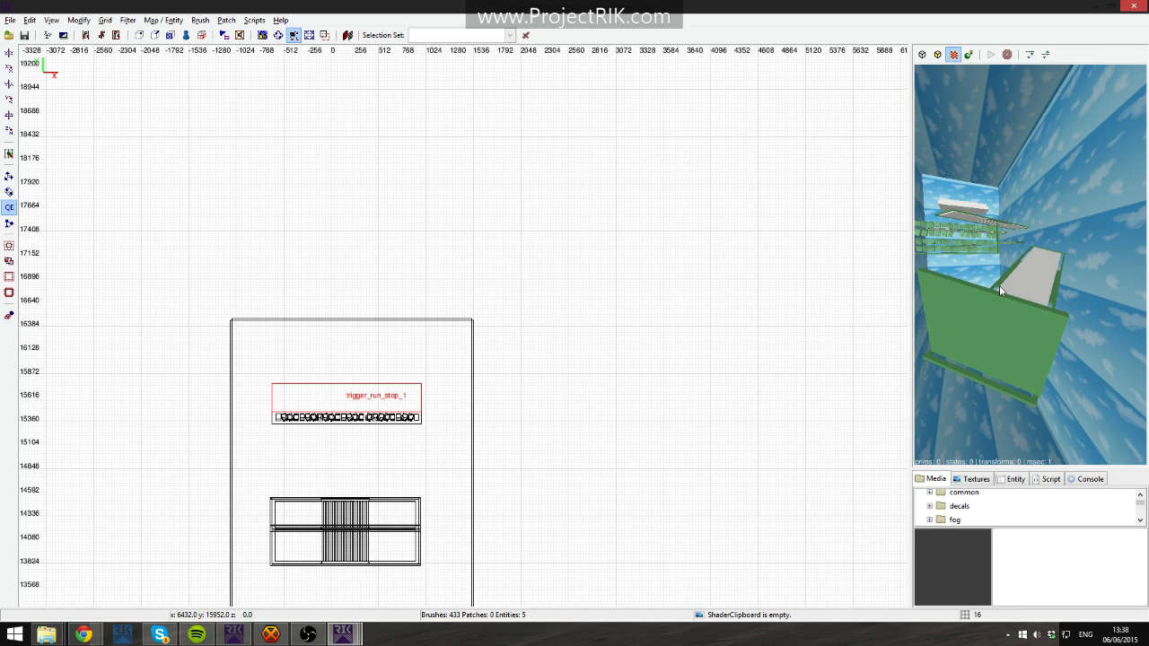
right_click(999, 285)
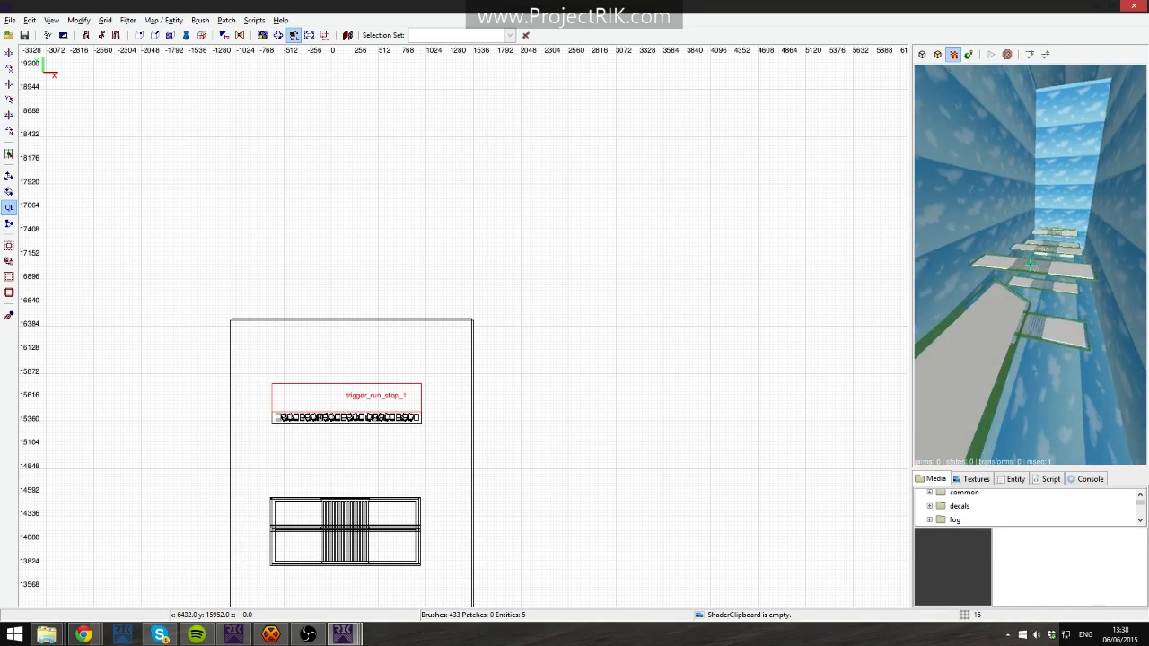
Examine how the platforms, grates and slanted platform line up with the grid in the top view.
right_click(1028, 302)
scroll(490, 394, up, 9)
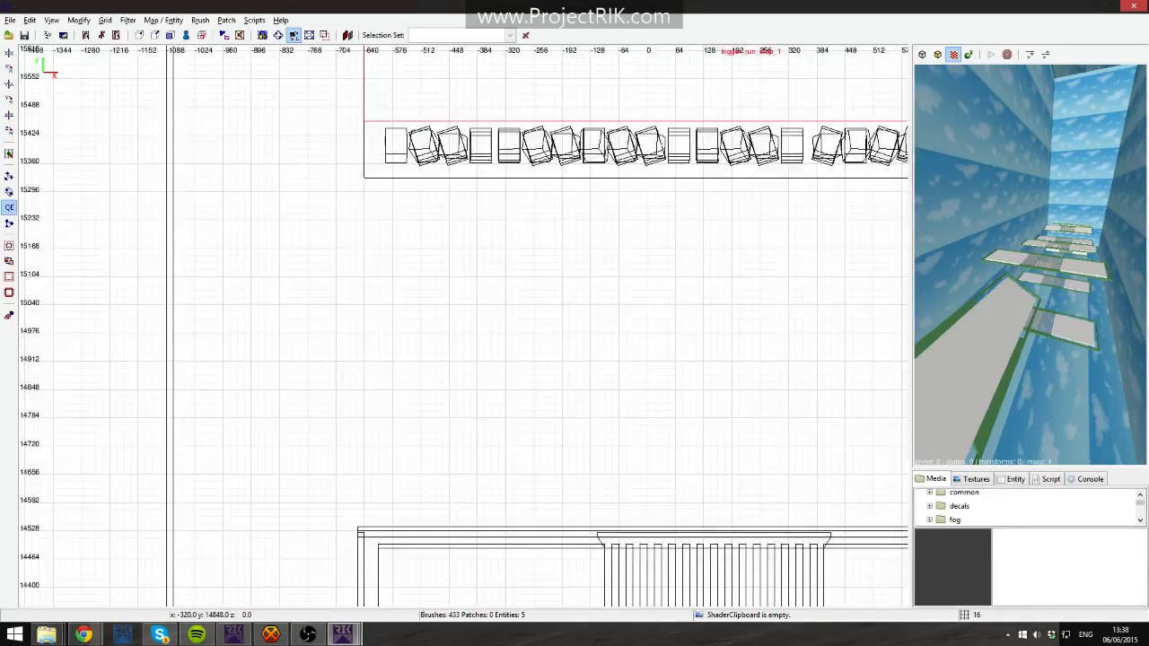
right_drag(509, 353, 495, 330)
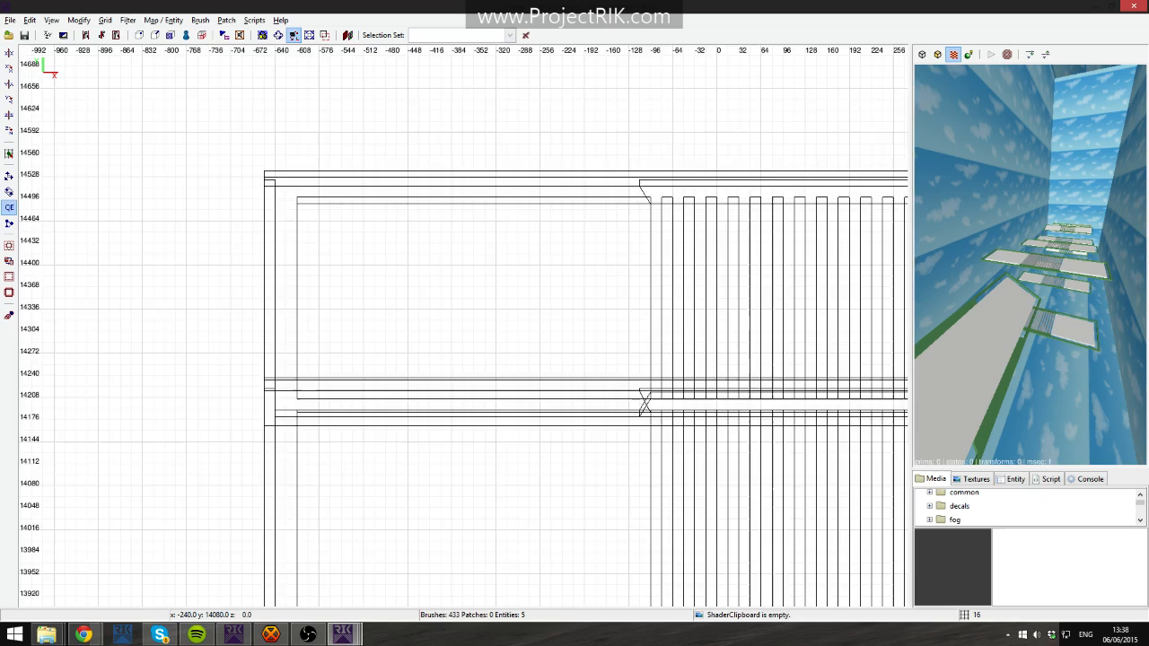
right_drag(476, 465, 382, 1)
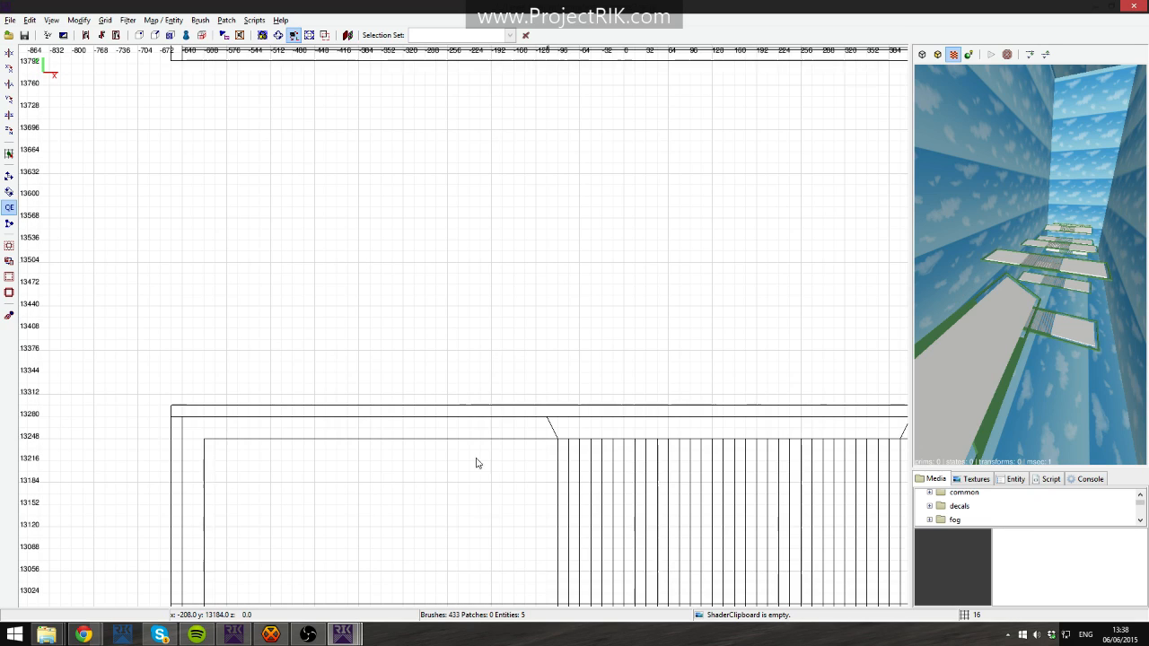
right_drag(502, 350, 403, 639)
scroll(539, 354, up, 5)
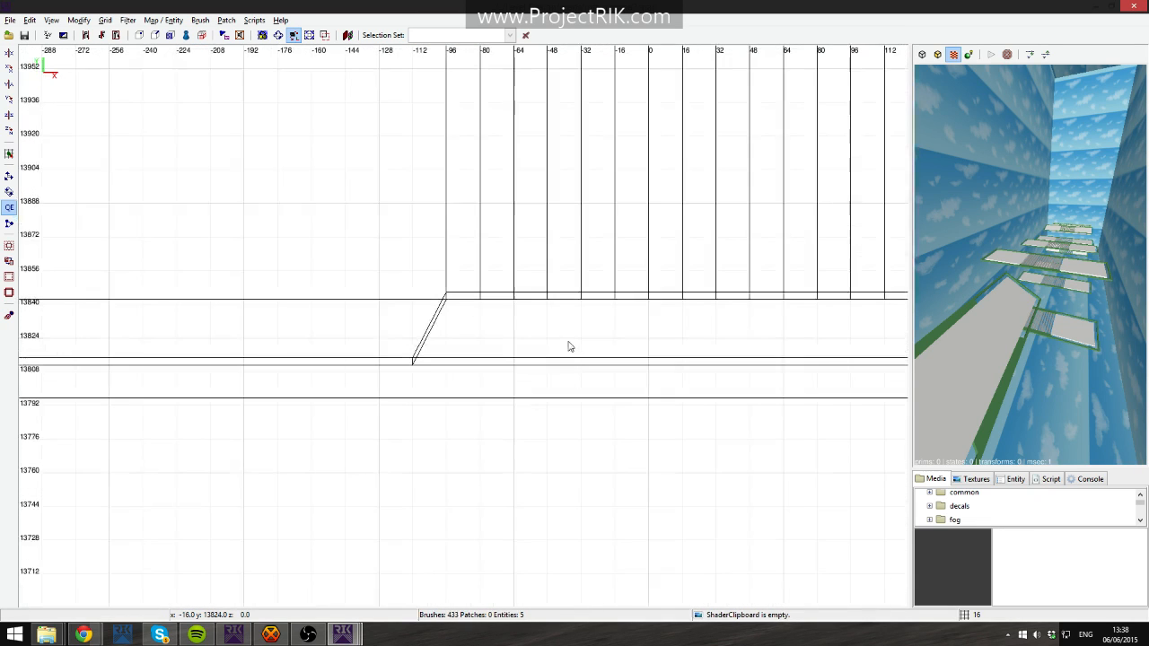
scroll(446, 342, down, 7)
right_drag(581, 405, 548, 194)
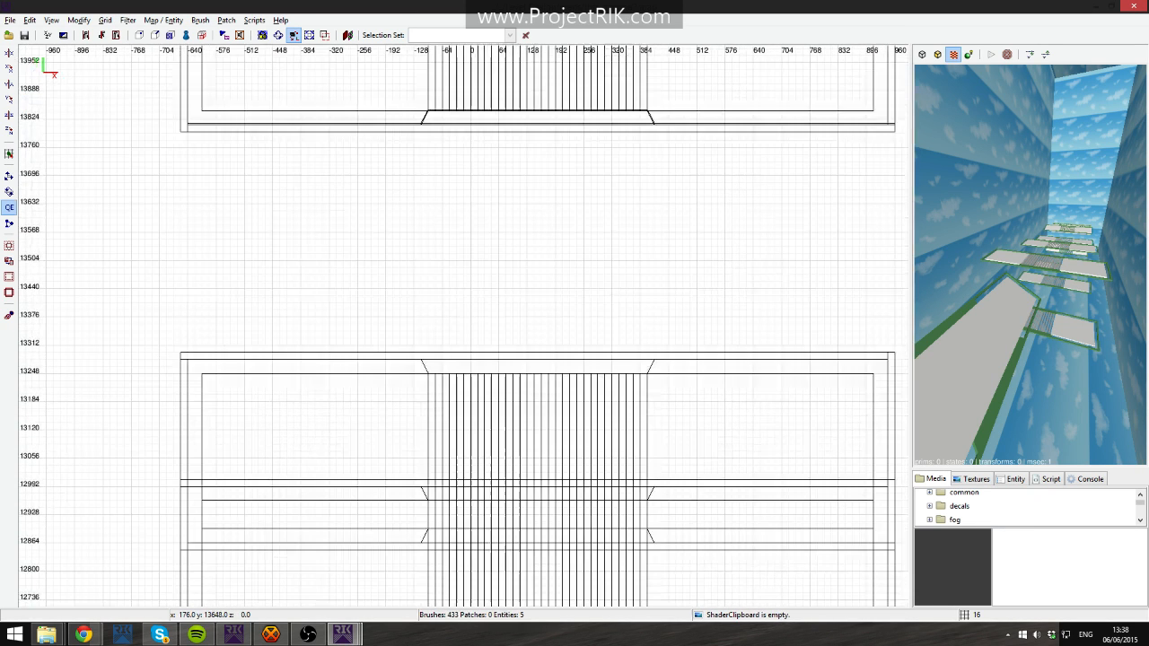
scroll(551, 544, down, 3)
mouse_move(552, 544)
right_down()
mouse_move(541, 270)
mouse_move(568, 242)
right_up()
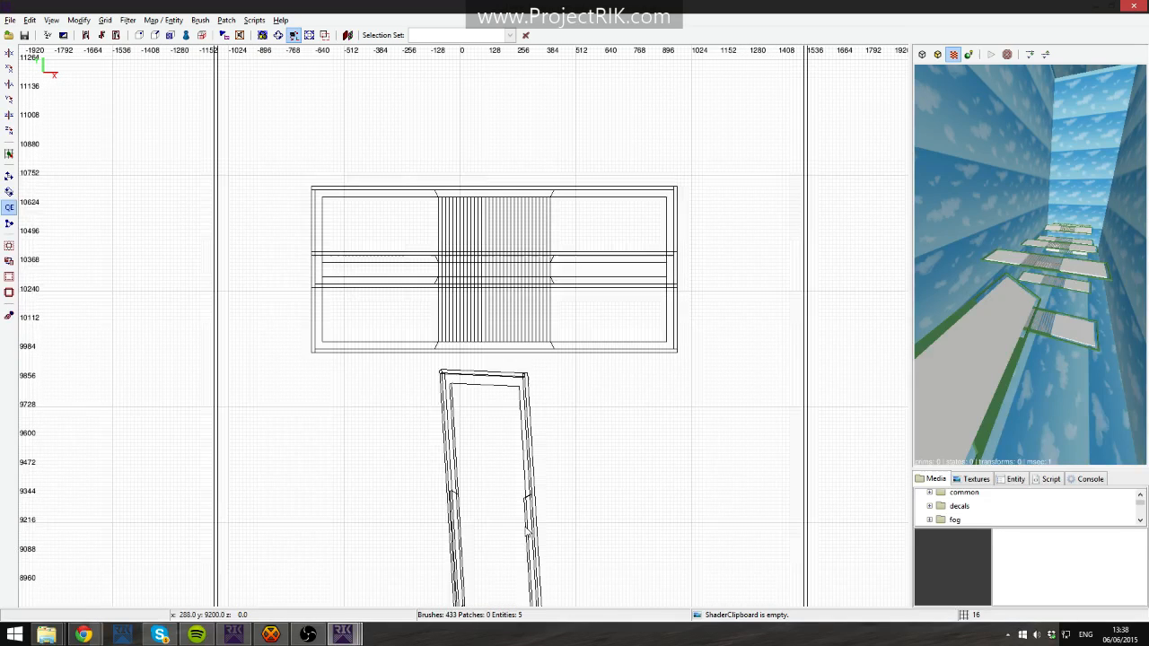
scroll(537, 292, up, 5)
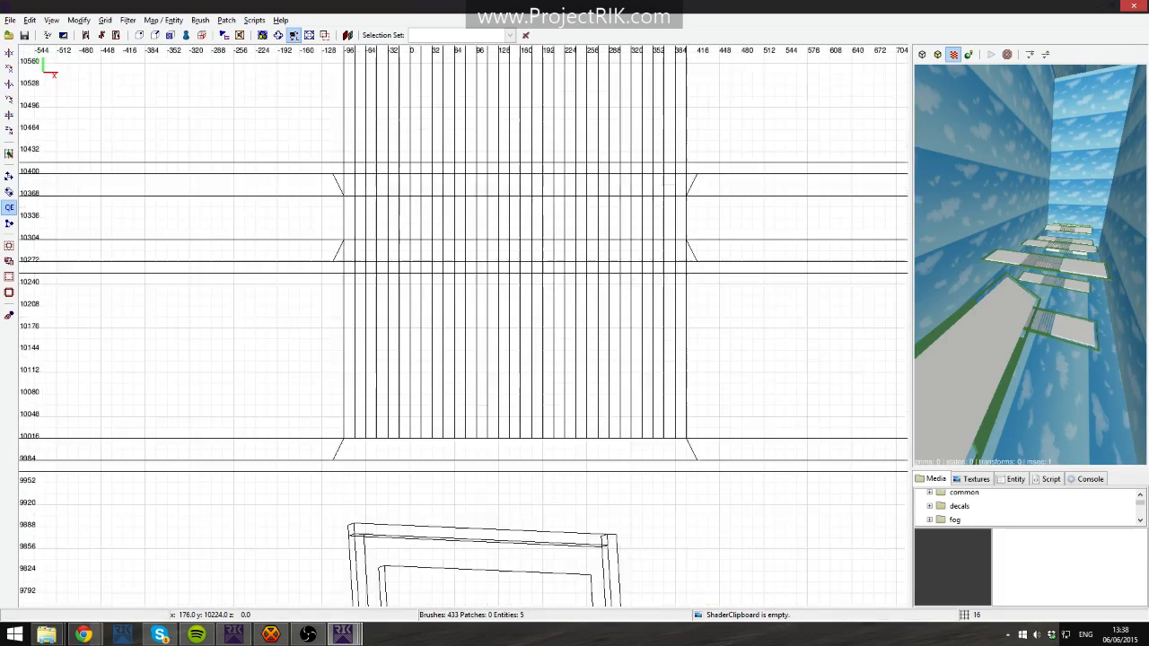
scroll(603, 543, up, 2)
right_drag(604, 544, 670, 388)
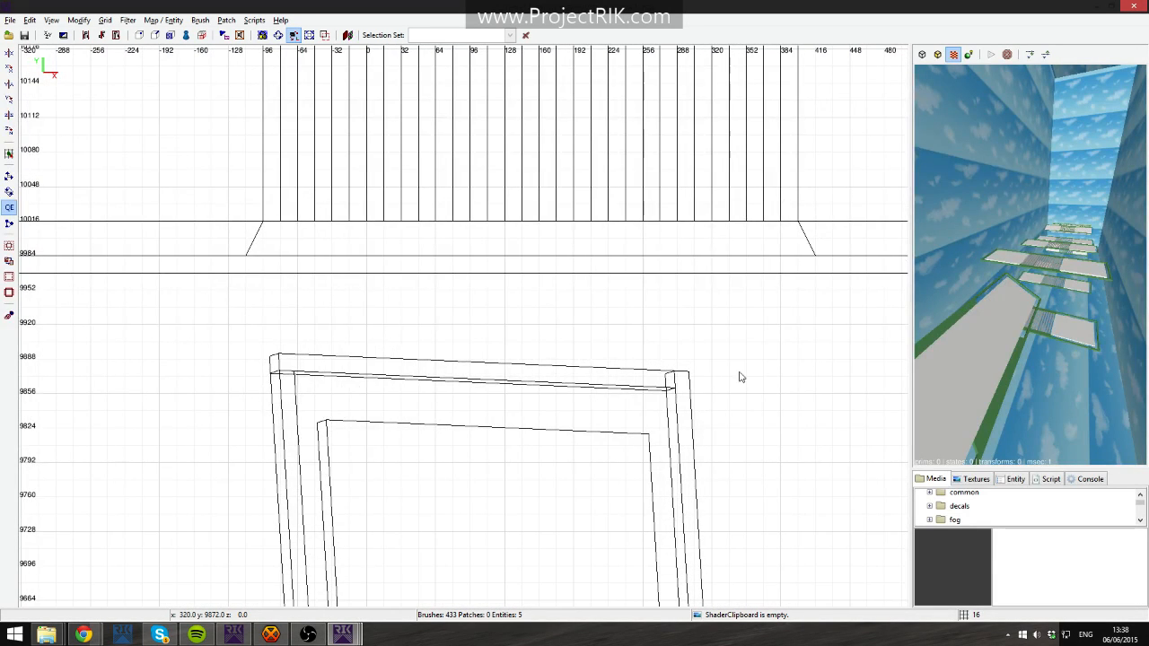
Select the slanted platform's white surface brush to check its grid coordinates, and deselect it.
right_click(1014, 306)
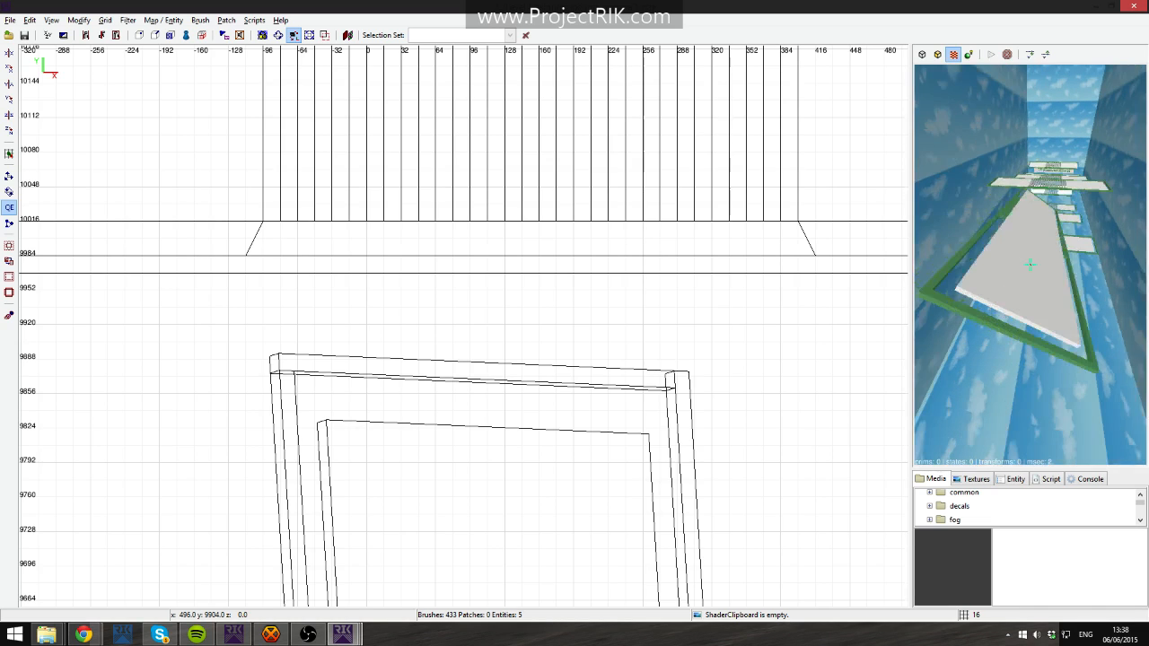
shift+click(1030, 265)
right_click(1030, 265)
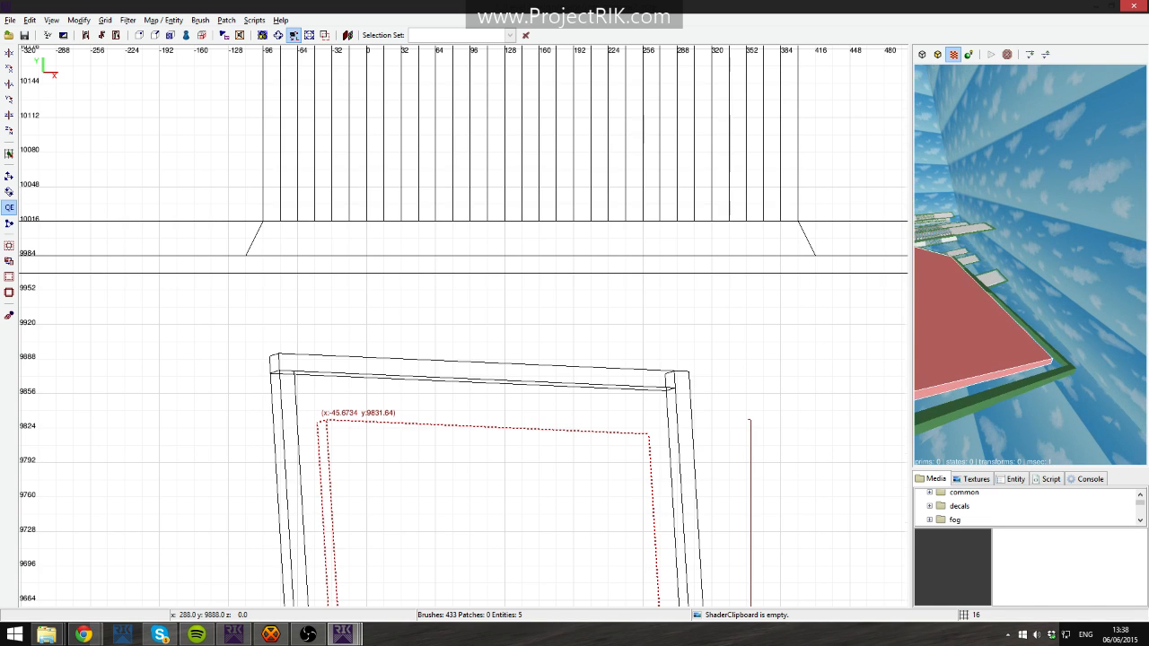
right_drag(676, 359, 643, 319)
scroll(713, 389, down, 2)
key(Escape)
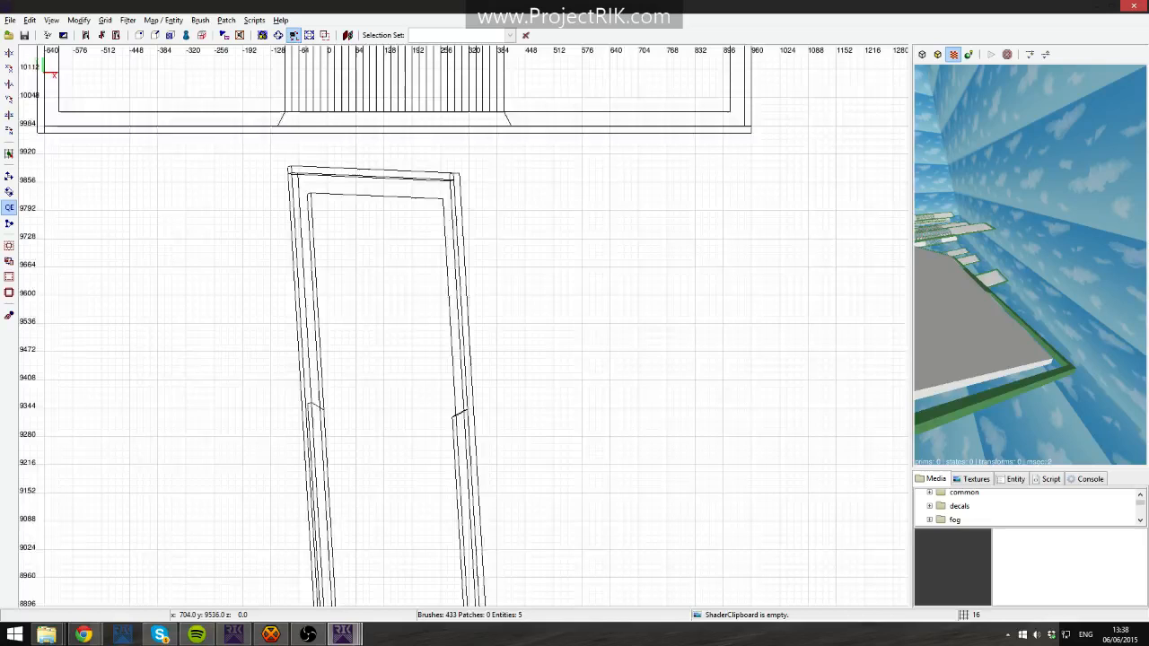
Draw a caulk brush east of the slanted platform, 336 wide and 1392 long, and thin it to 32 units high.
mouse_move(559, 197)
mouse_down()
mouse_move(616, 378)
mouse_move(589, 417)
mouse_move(625, 418)
mouse_up()
drag(568, 540, 576, 437)
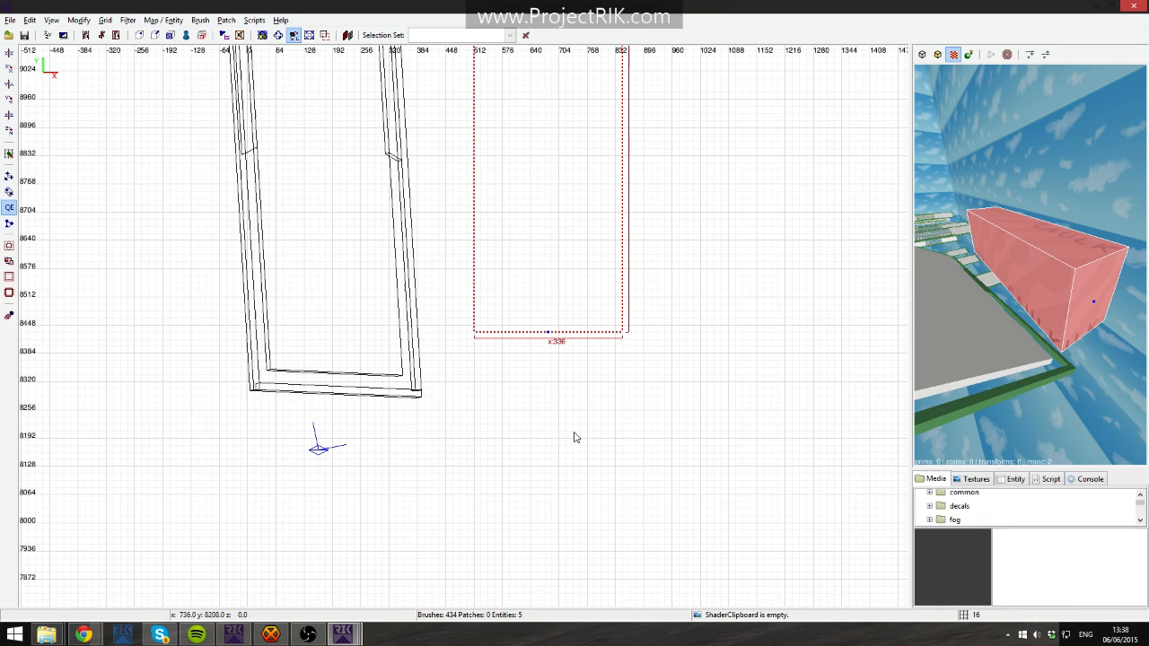
key(ctrl+Tab)
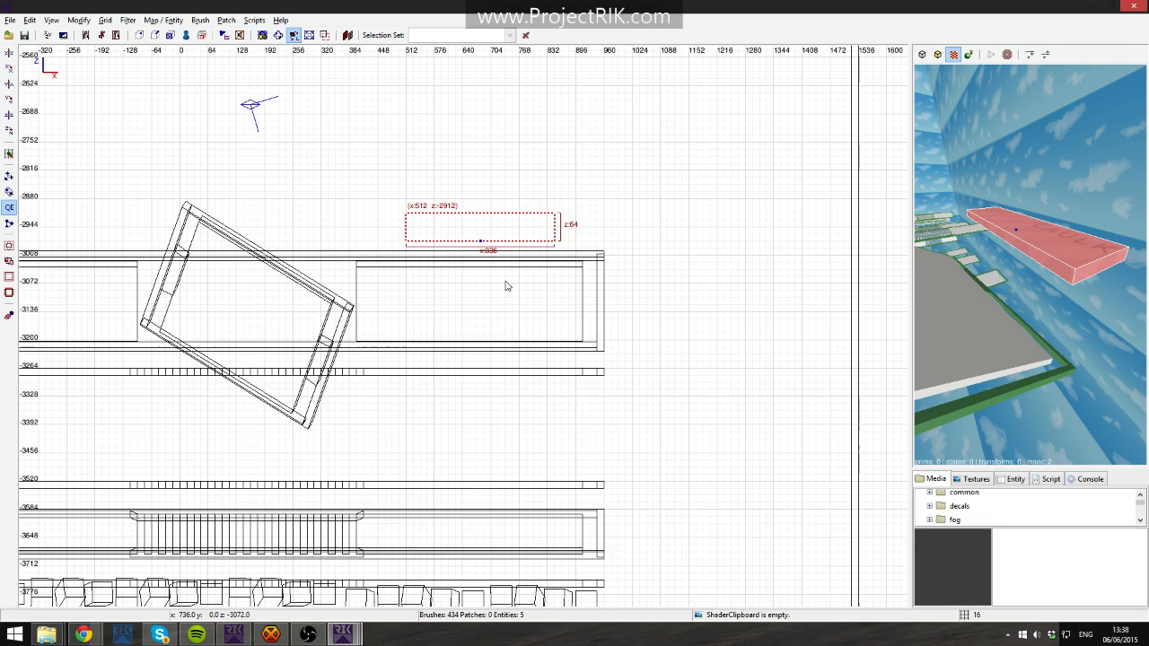
key(ctrl+Tab)
key(ctrl+Tab)
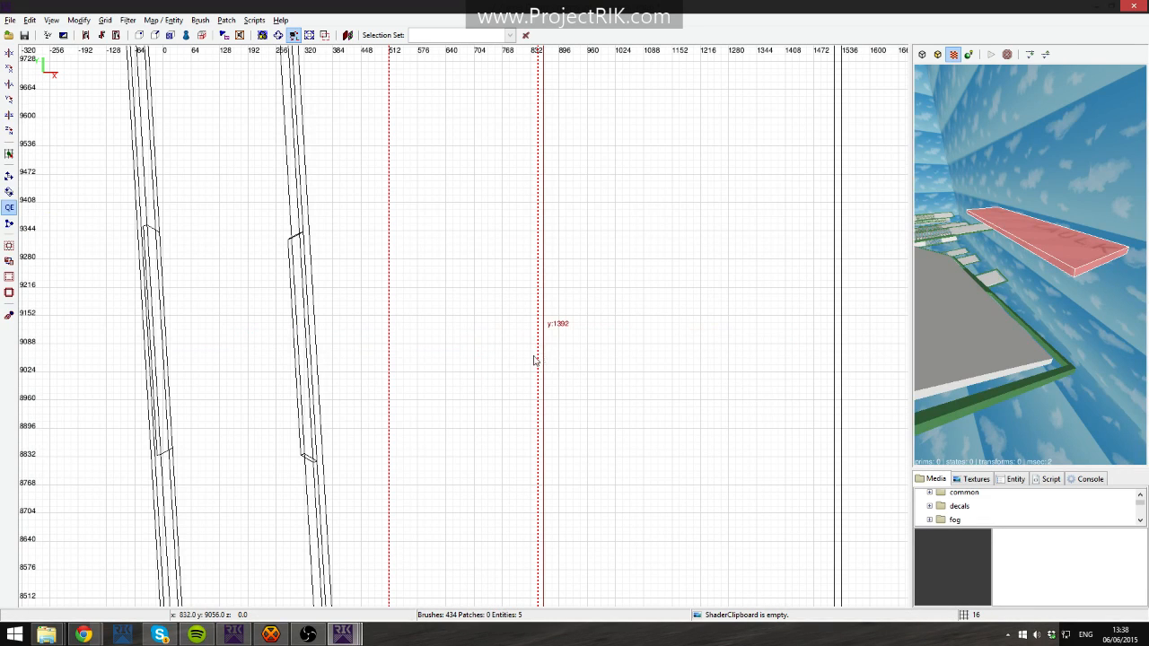
scroll(533, 359, down, 4)
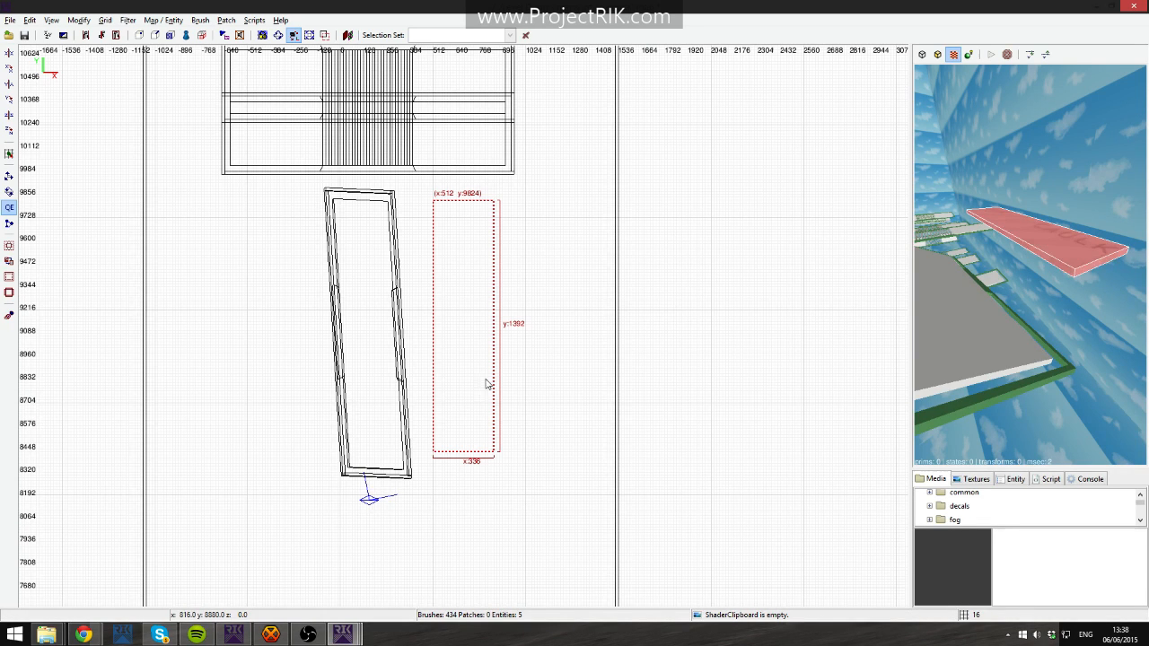
Skew the new brush by shifting its south end vertices east to an overall width of 400, and reposition the brush slightly.
drag(486, 384, 533, 470)
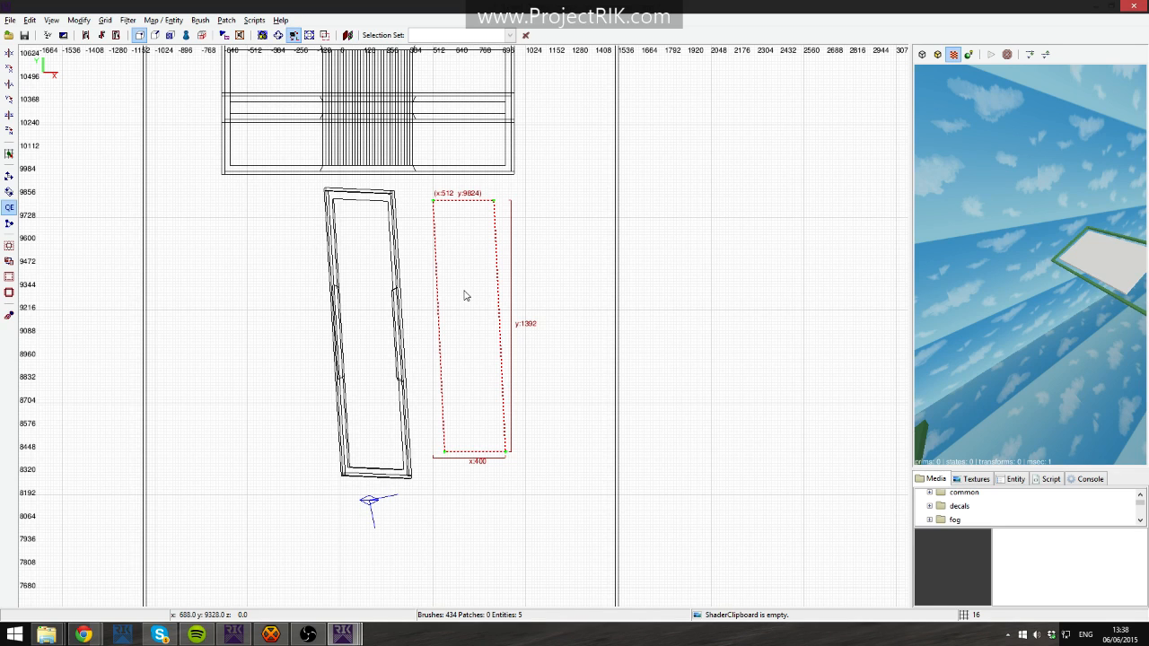
key(v)
drag(469, 291, 468, 297)
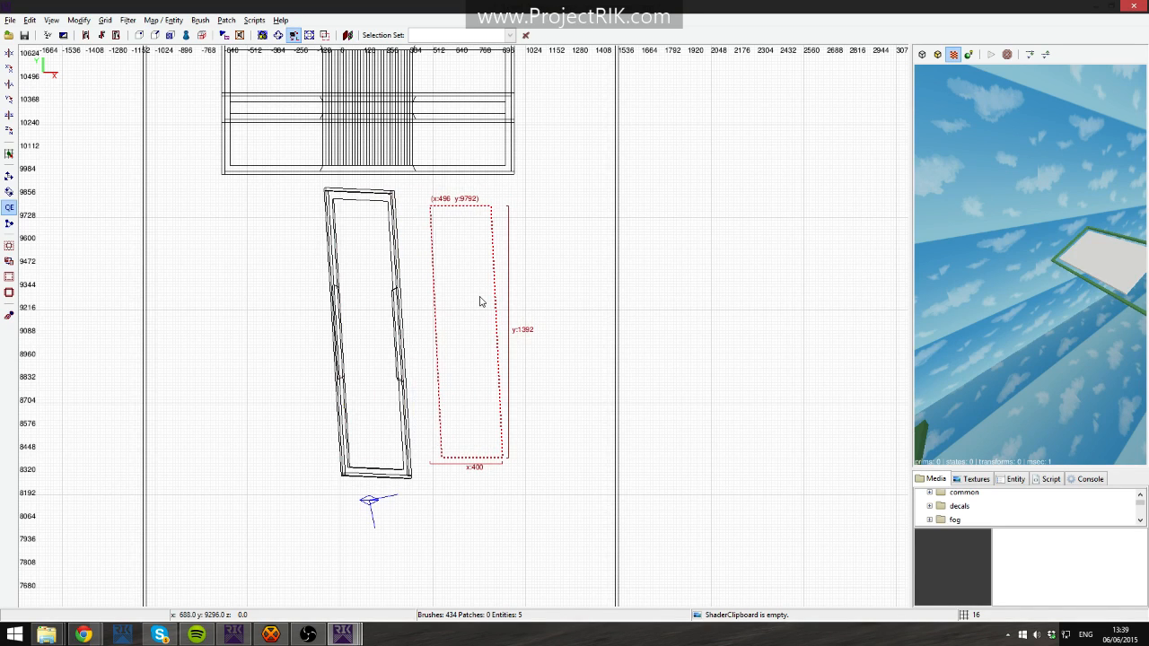
Lower the brush's east edge vertices to an overall size of 432 by 272 in front view, and move it onto the slanted platform.
key(ctrl+Tab)
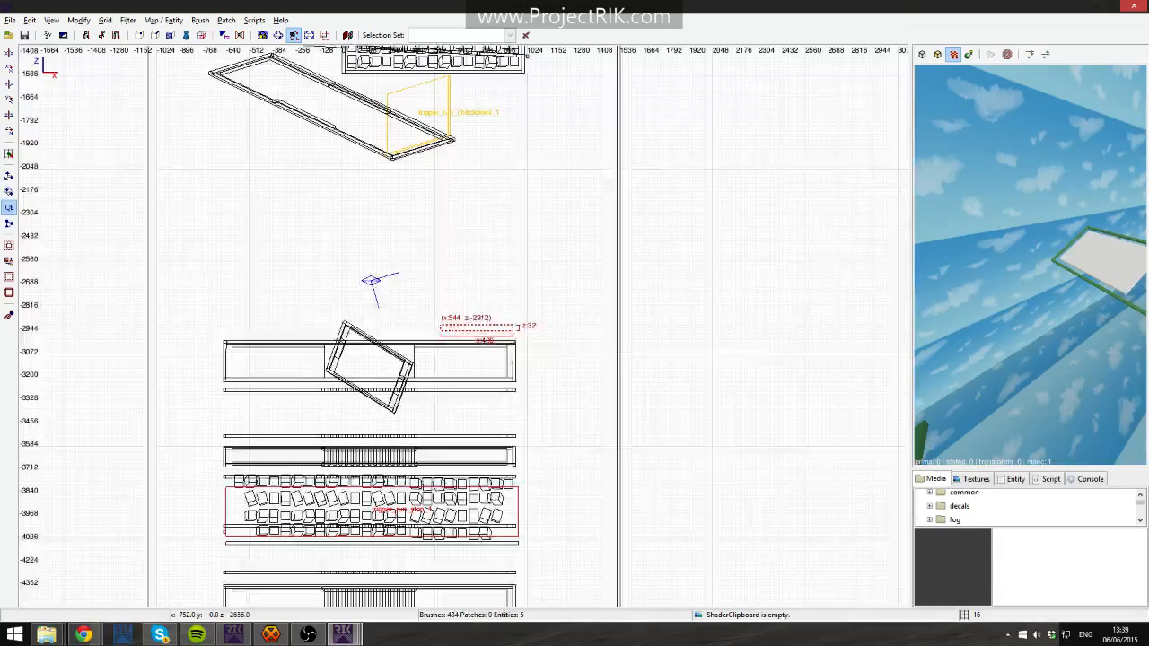
right_drag(478, 278, 466, 250)
right_click(1111, 268)
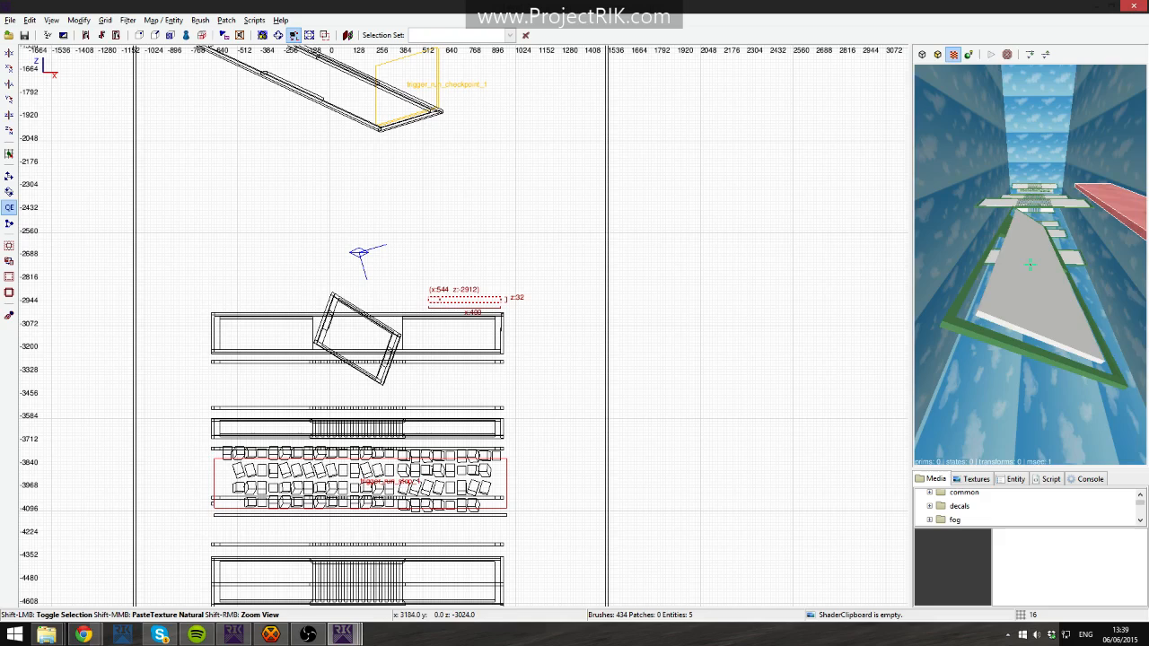
shift+click(1031, 265)
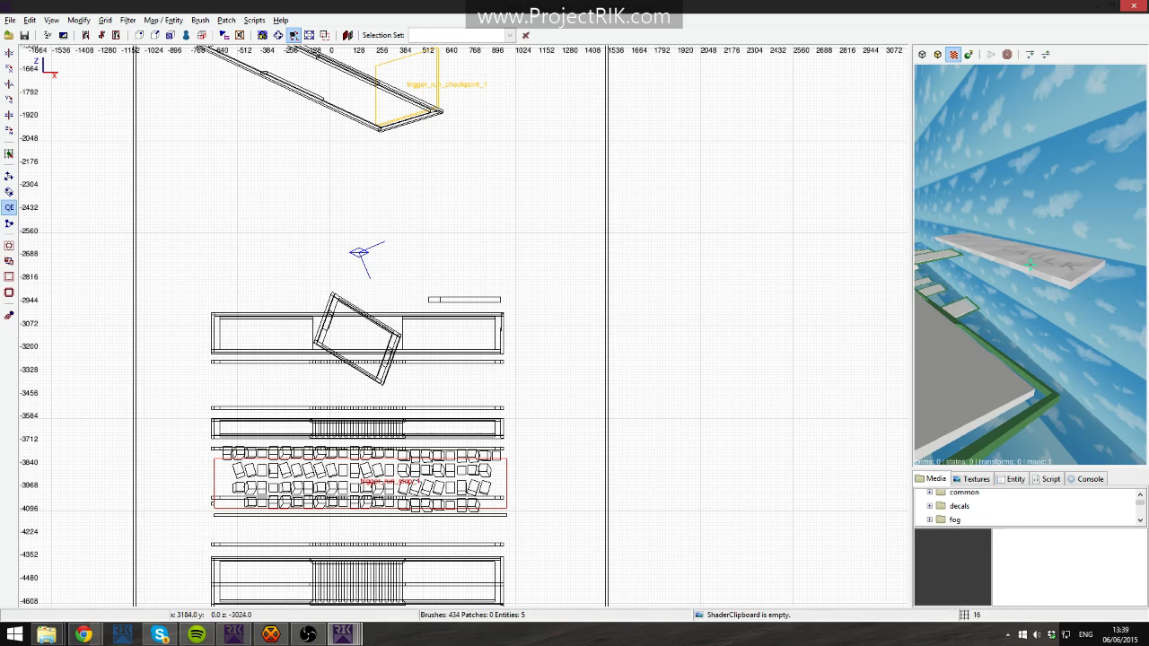
shift+click(1031, 265)
right_click(1031, 264)
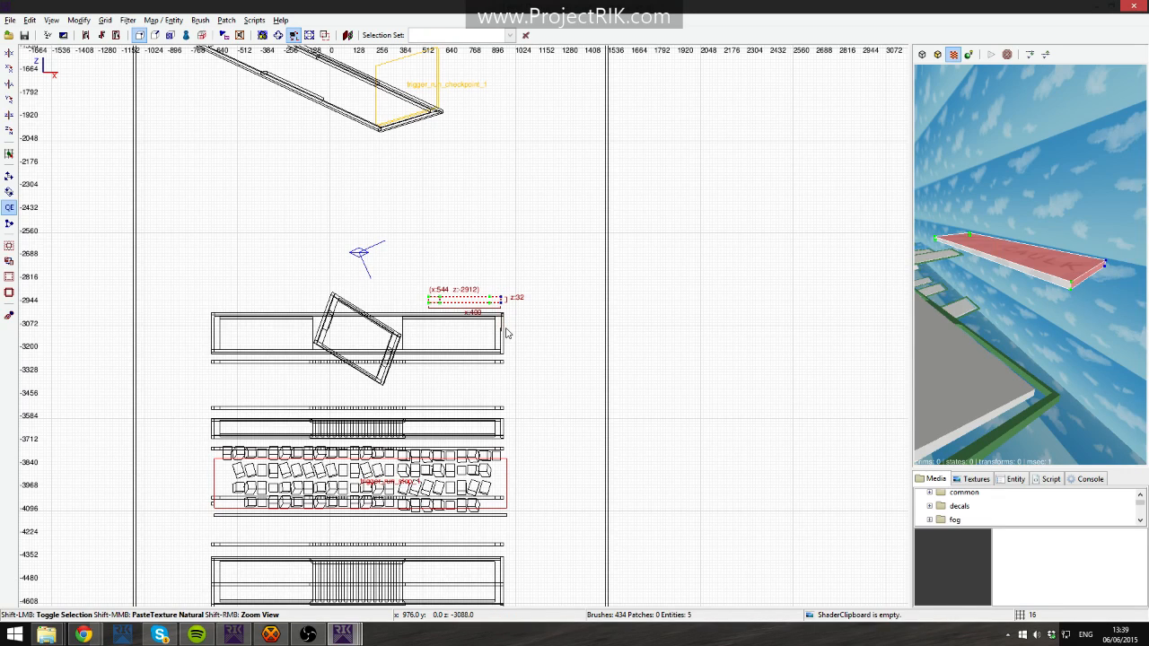
mouse_move(505, 333)
mouse_down()
mouse_move(499, 362)
mouse_move(519, 322)
mouse_up()
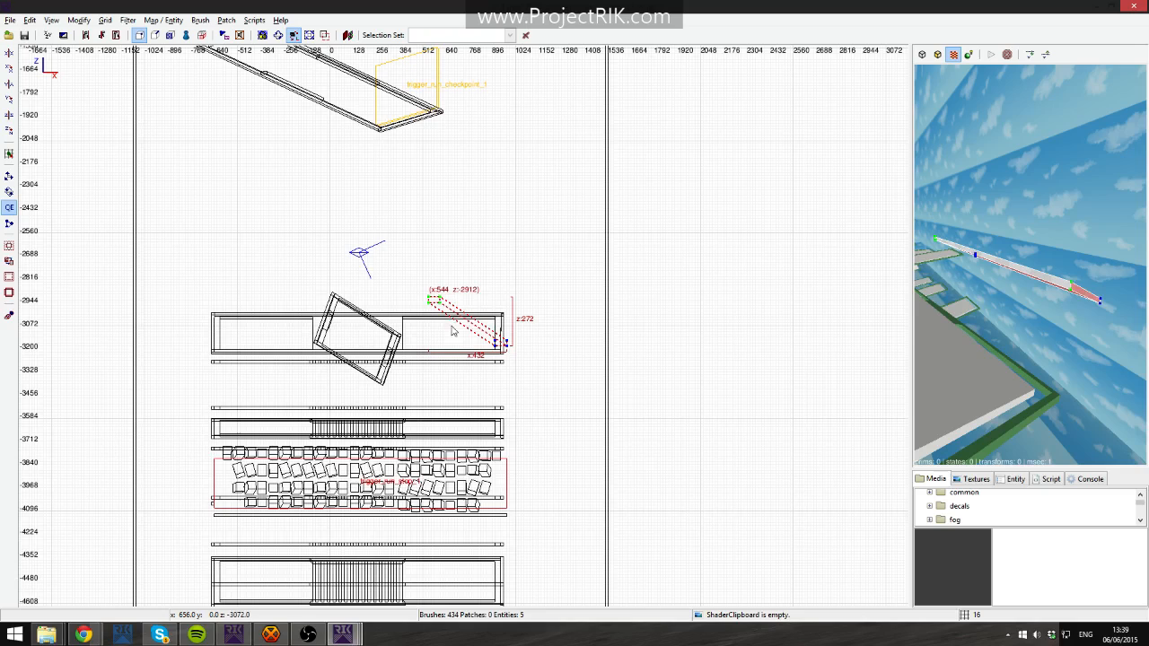
key(v)
drag(469, 322, 360, 342)
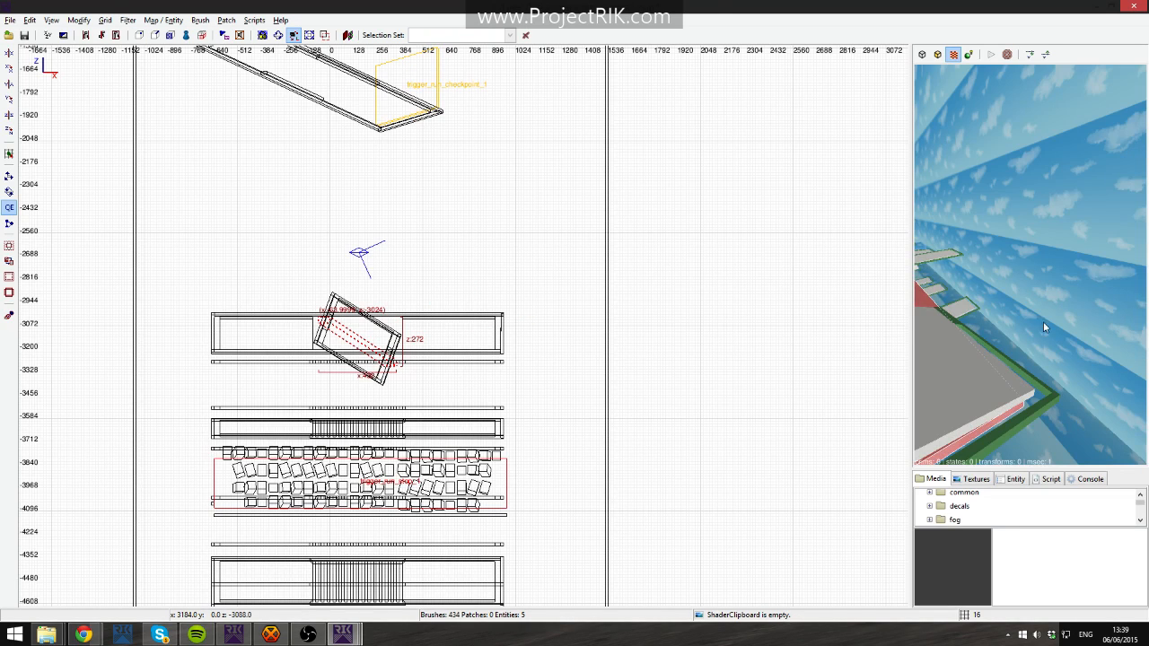
Lower and extend the brush's north end vertices in side view to an overall length of 1472 and height of 576.
right_click(1043, 325)
key(Up)
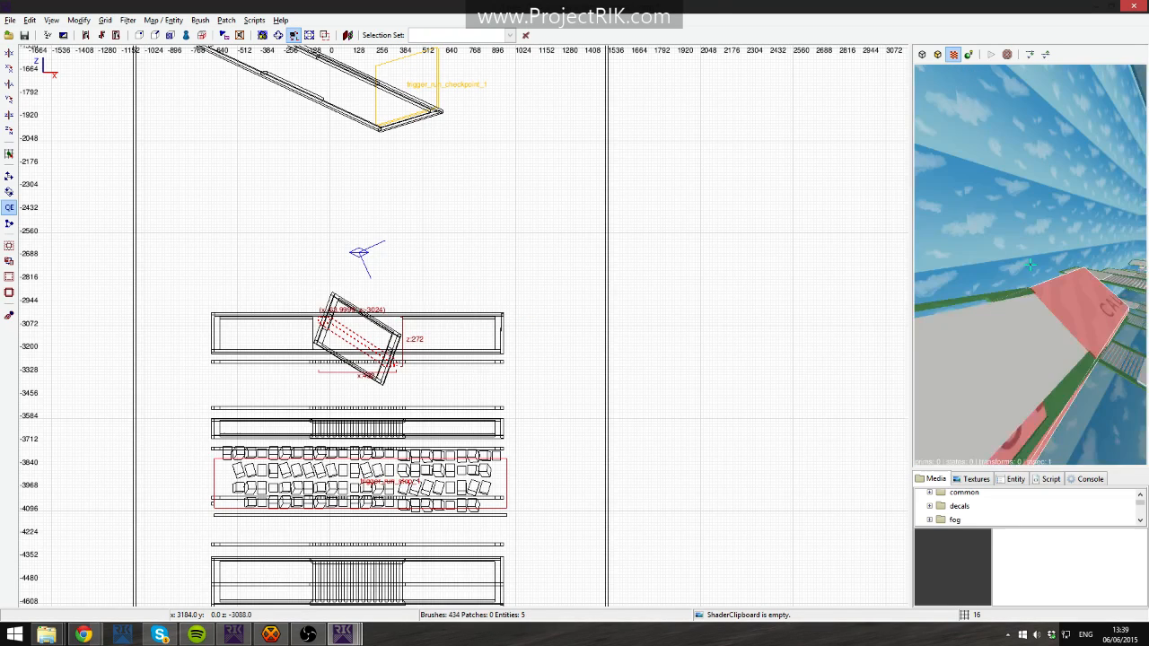
key(Down)
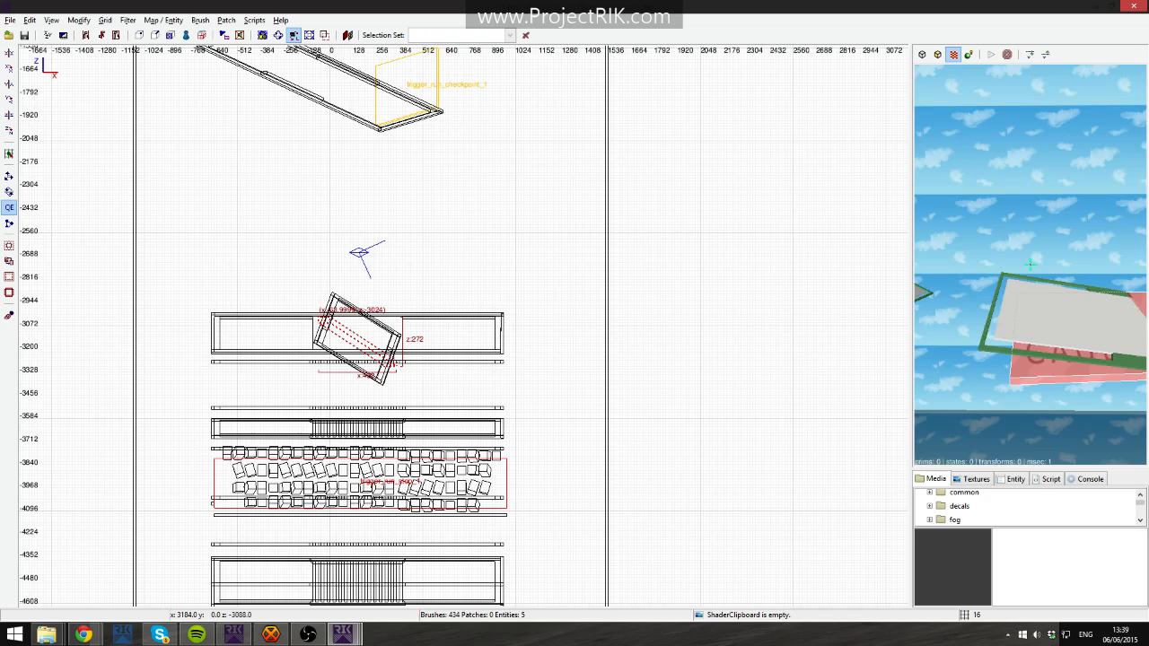
key(ctrl+Tab)
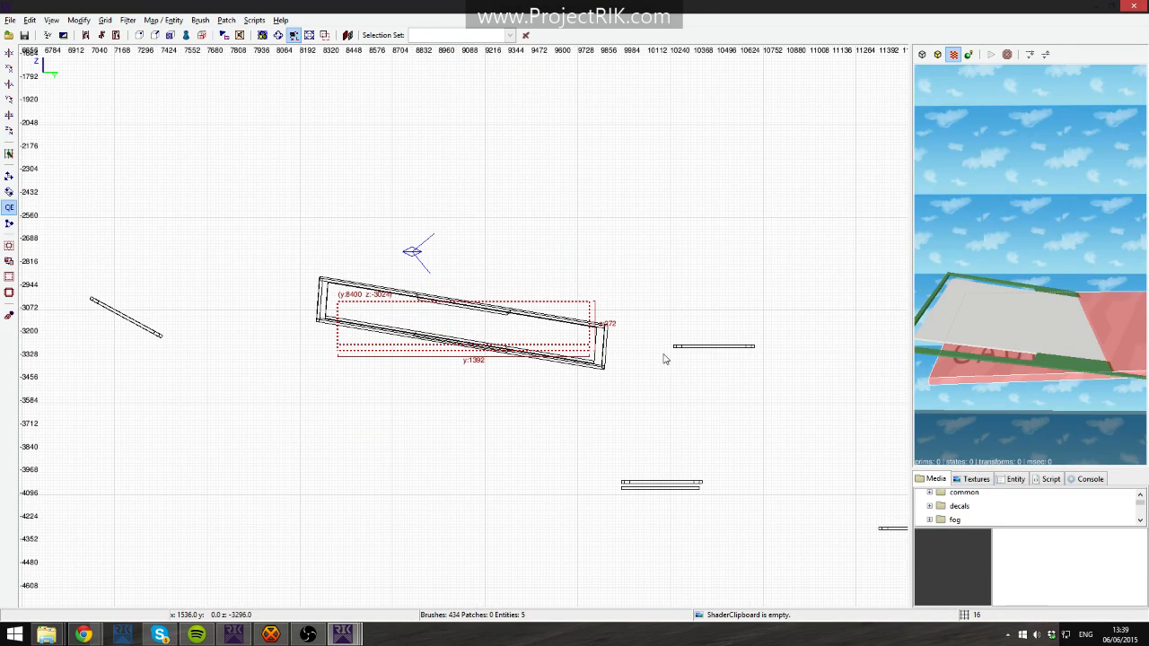
right_drag(664, 359, 620, 351)
key(v)
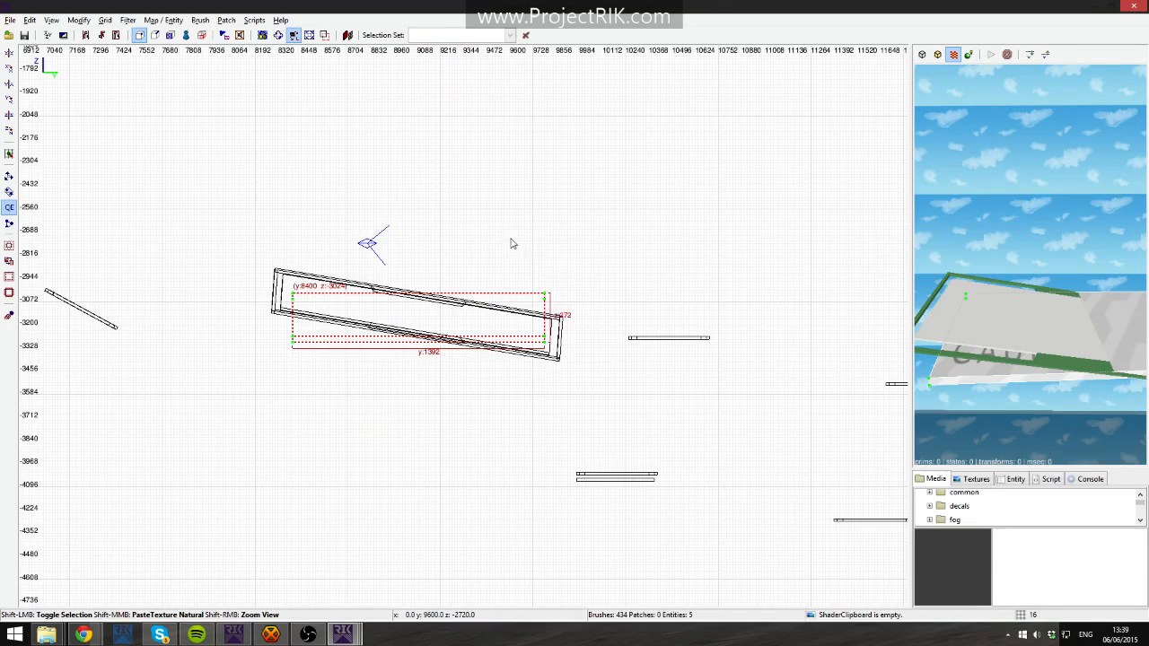
drag(544, 338, 558, 400)
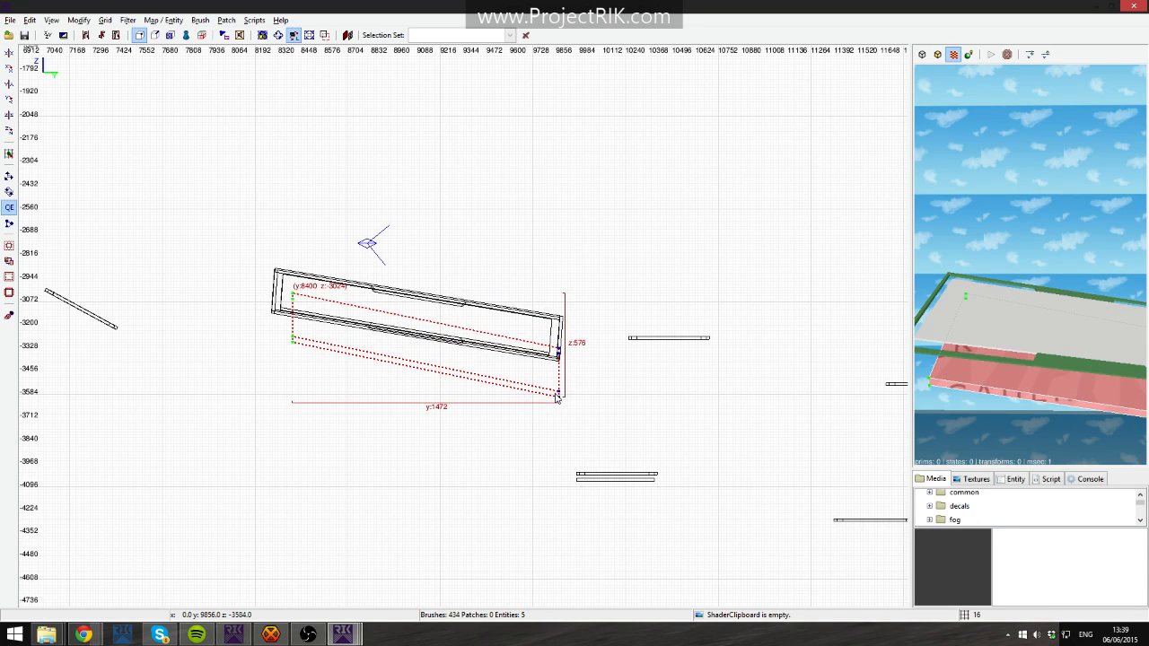
Raise the sloped brush over the slanted platform to y 8416, z -2800, and compare their angles in 3D.
key(Escape)
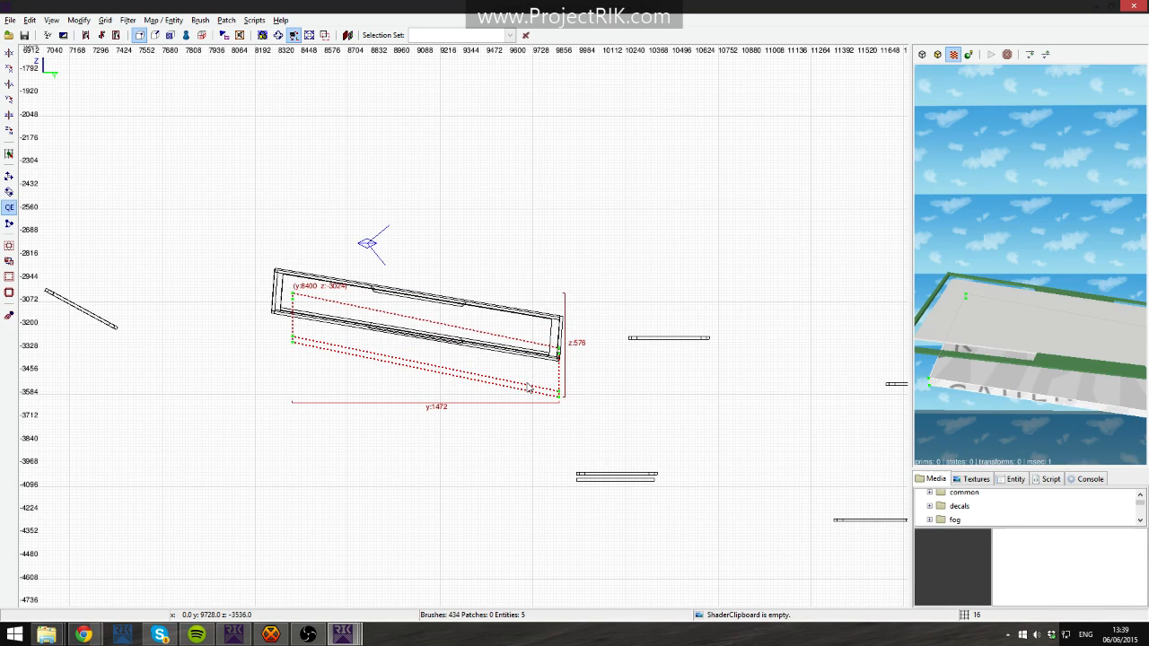
key(Escape)
drag(446, 350, 449, 310)
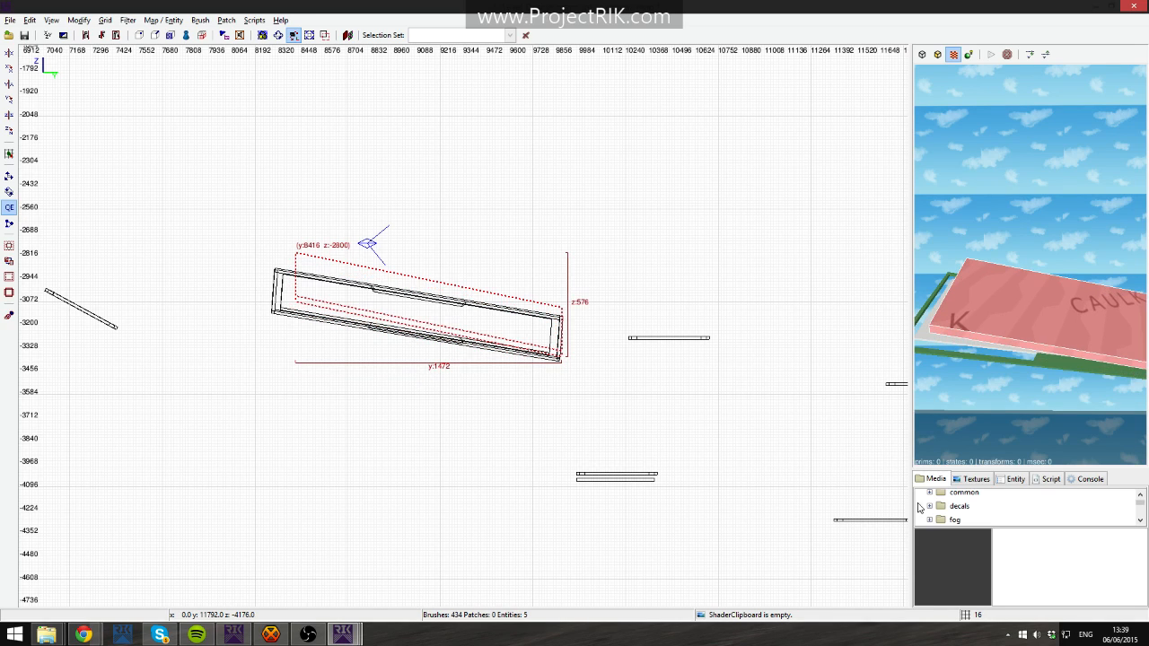
right_click(1046, 307)
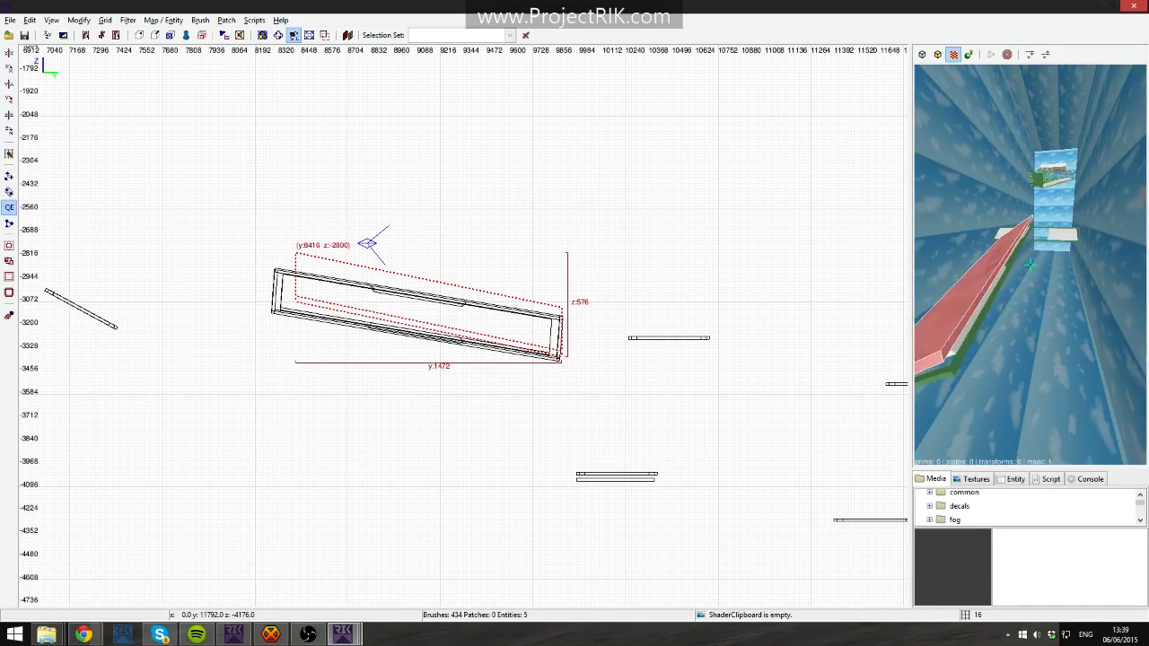
right_click(1061, 313)
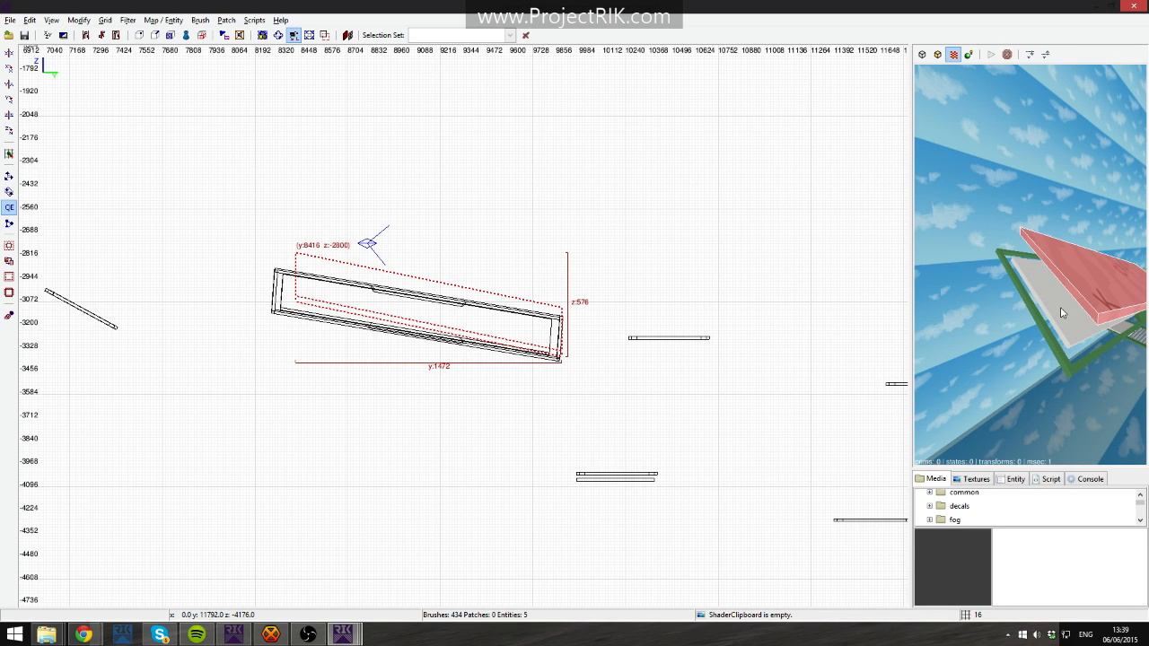
Split the sloped brush with a vertical clipper cut close to its south end in side view.
scroll(530, 336, up, 5)
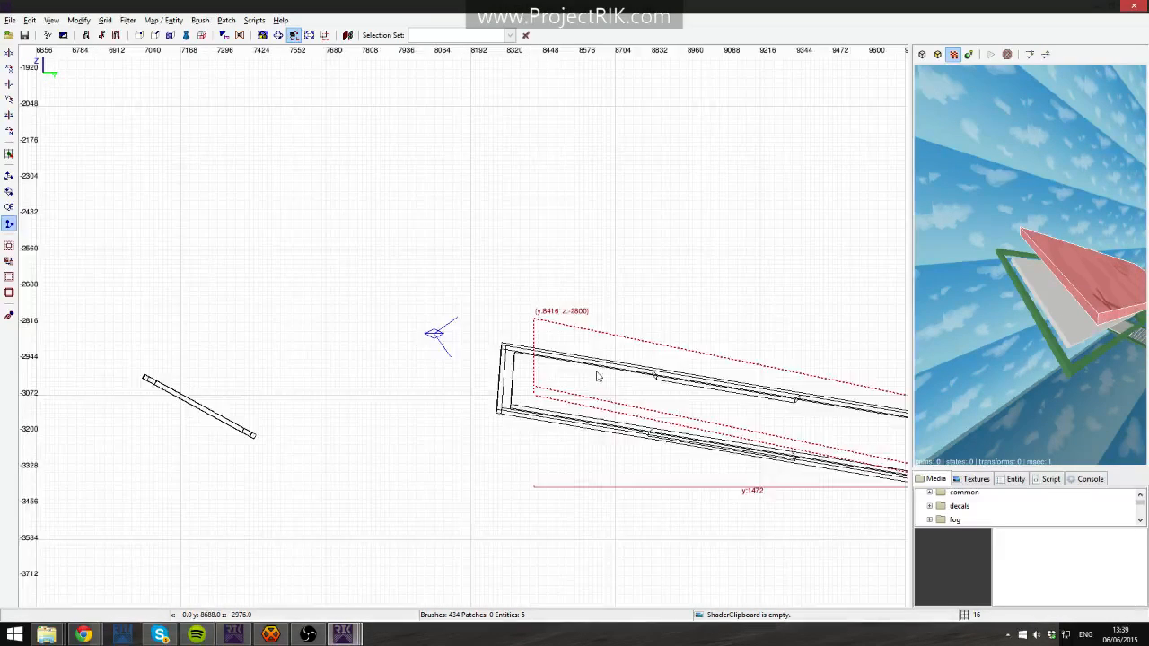
right_drag(548, 384, 434, 369)
click(497, 409)
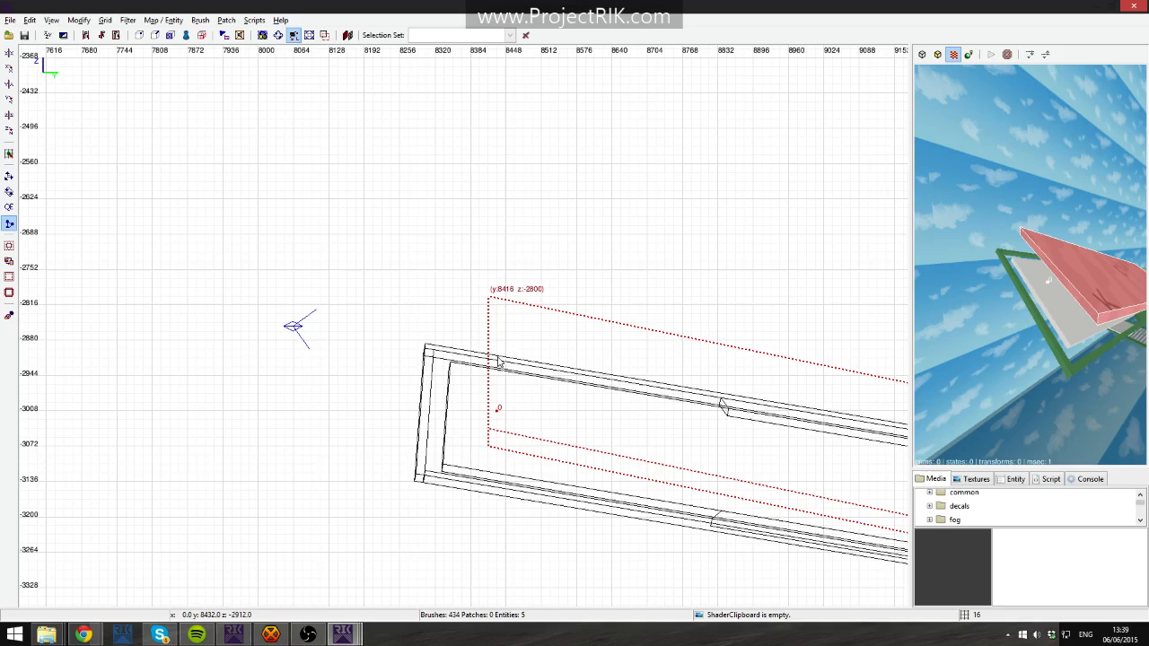
click(498, 364)
key(shift+Return)
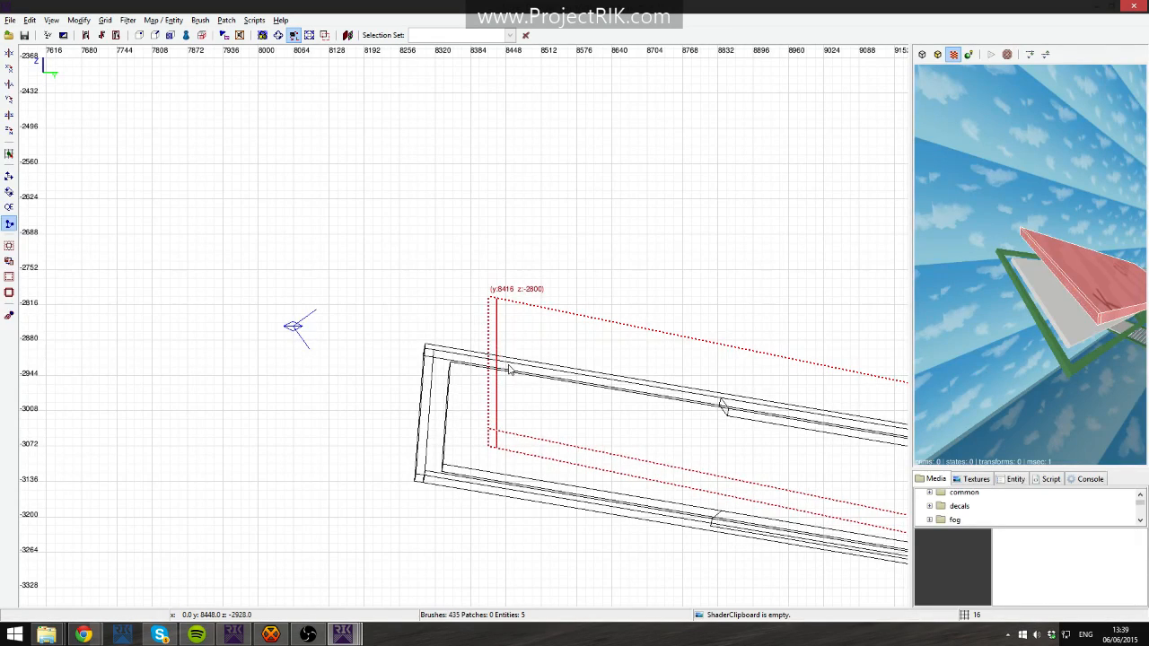
Try a slanted clipper cut across the sloped brush's upper south corner in side view.
click(524, 313)
click(586, 322)
key(Escape)
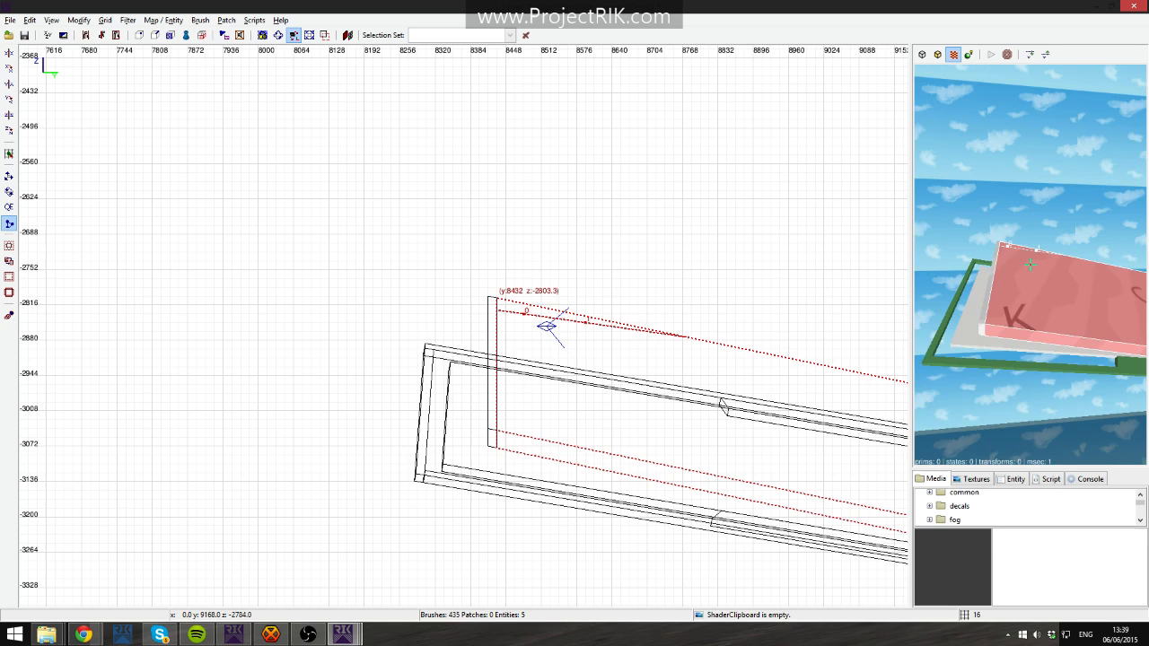
drag(545, 327, 558, 321)
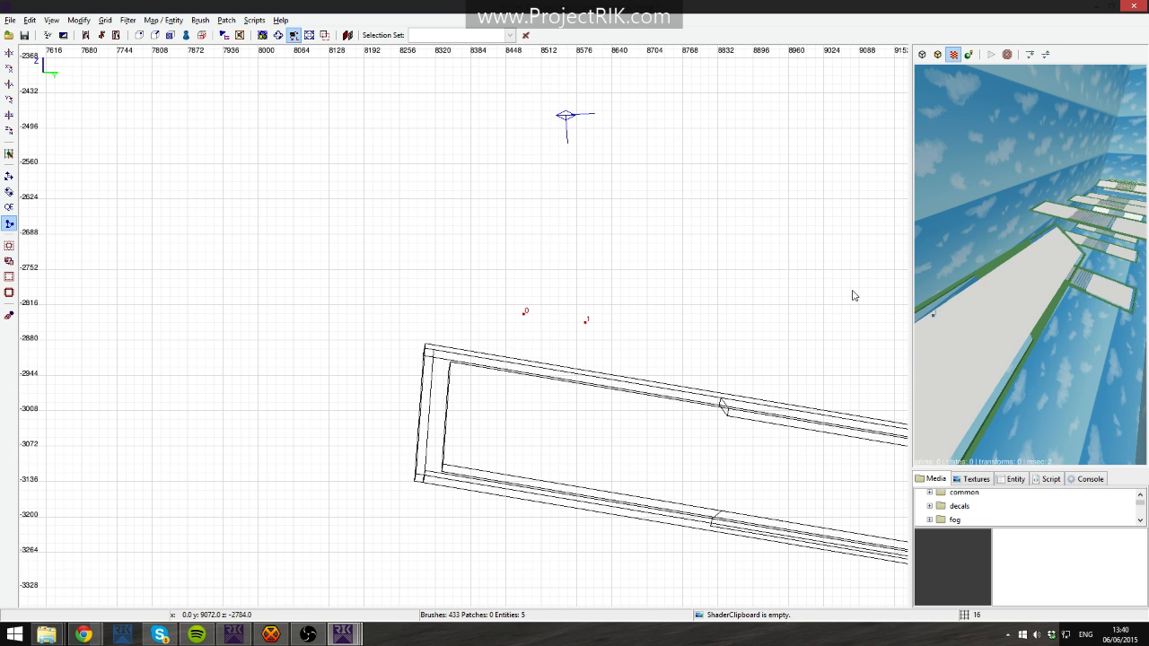
Turn off the clipper tool and clear the selection of the slanted platform's surface brush.
shift+click(959, 320)
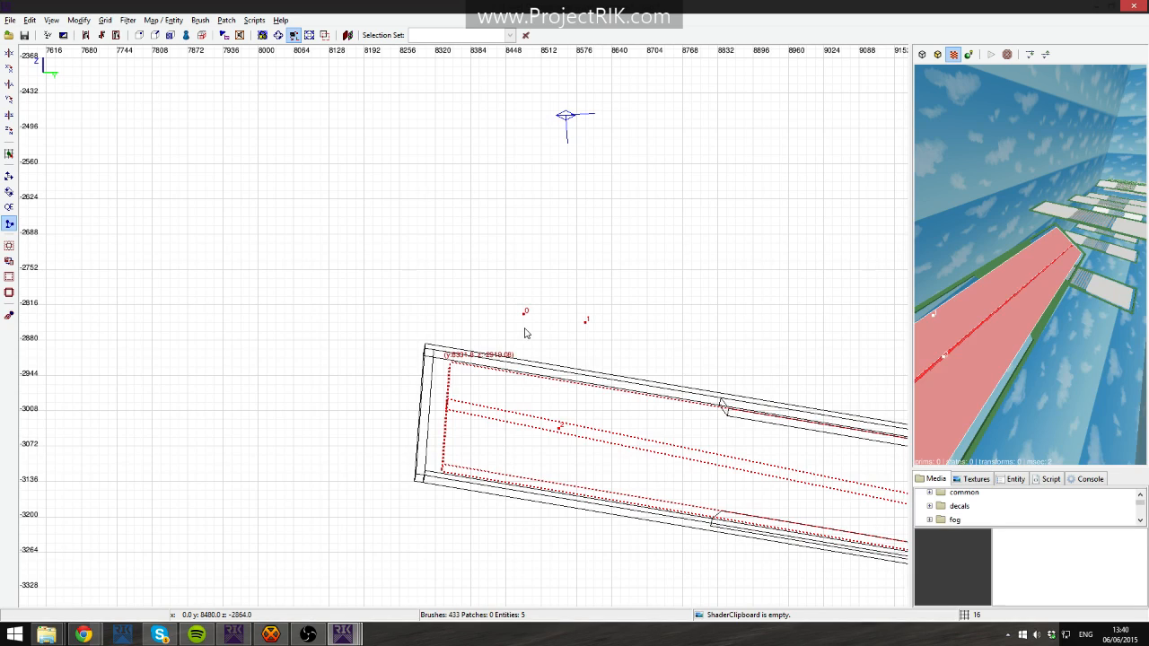
key(x)
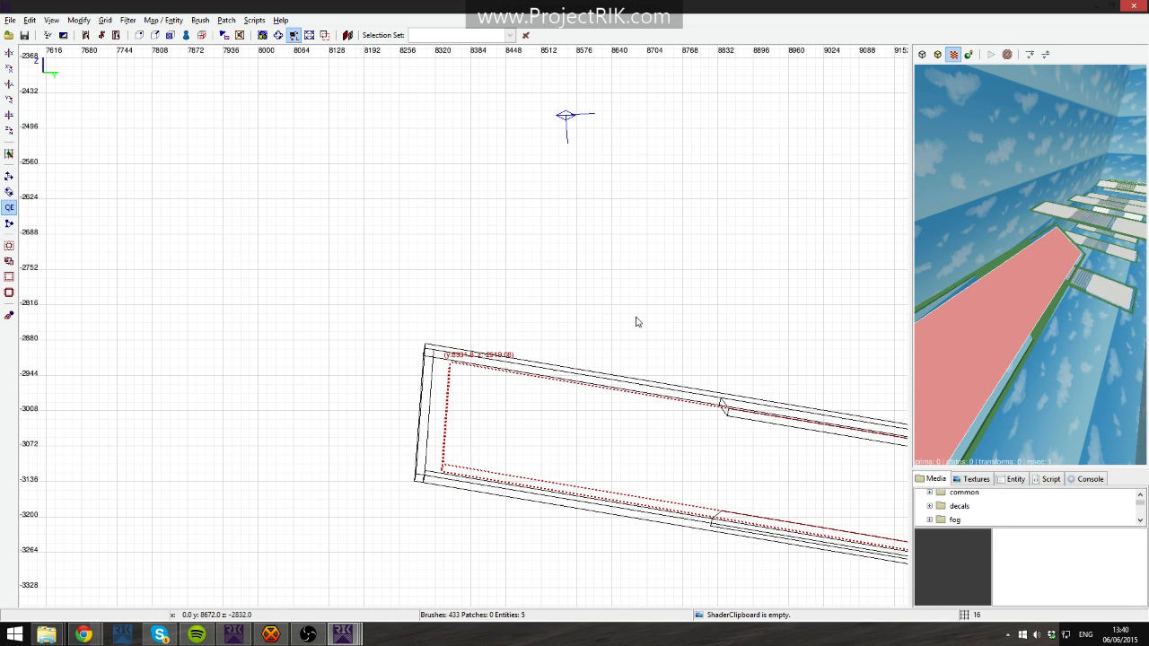
key(Escape)
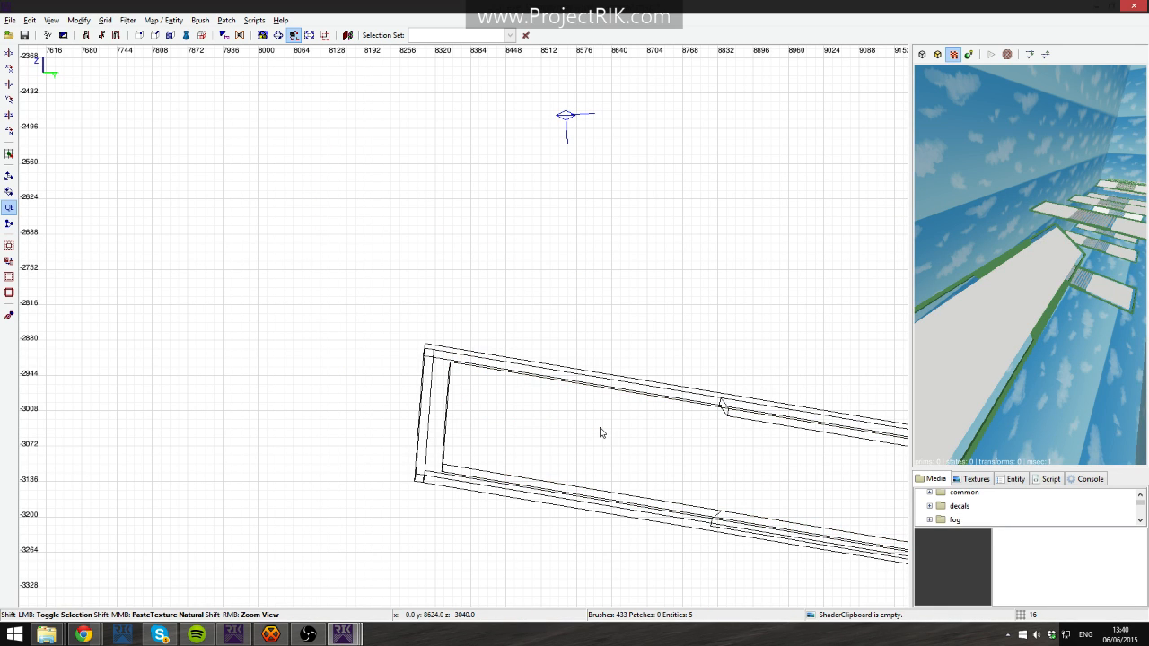
Select the slanted platform's surface together with its long side frame brush, and examine how their edges line up in side view.
shift+click(950, 301)
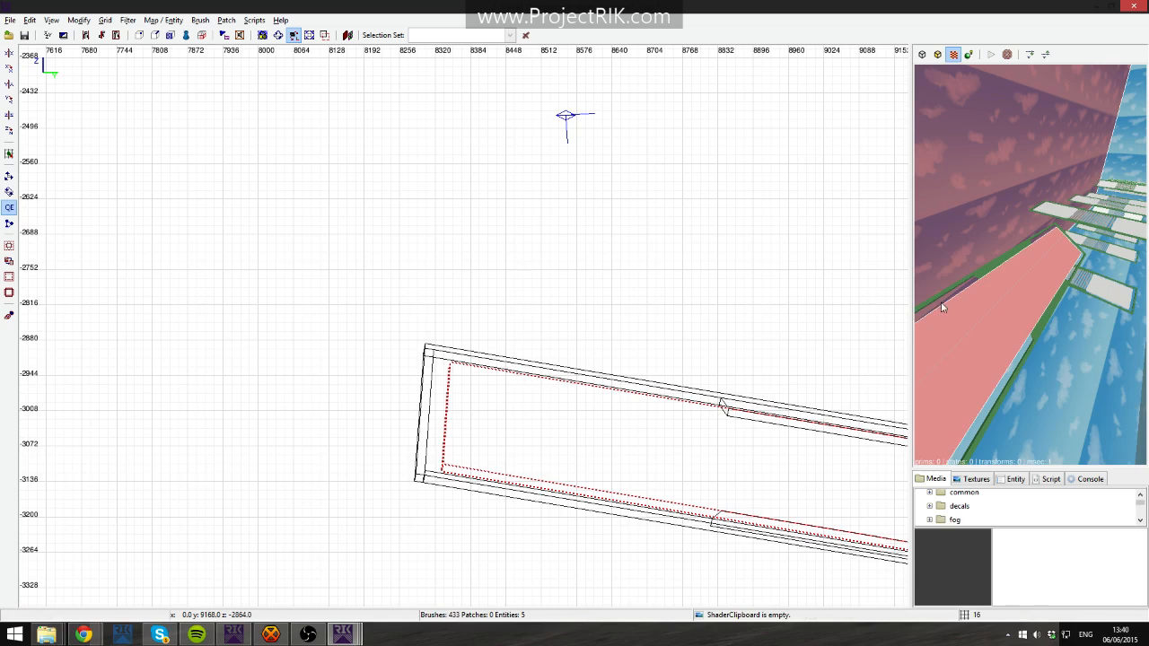
key(Escape)
shift+click(962, 310)
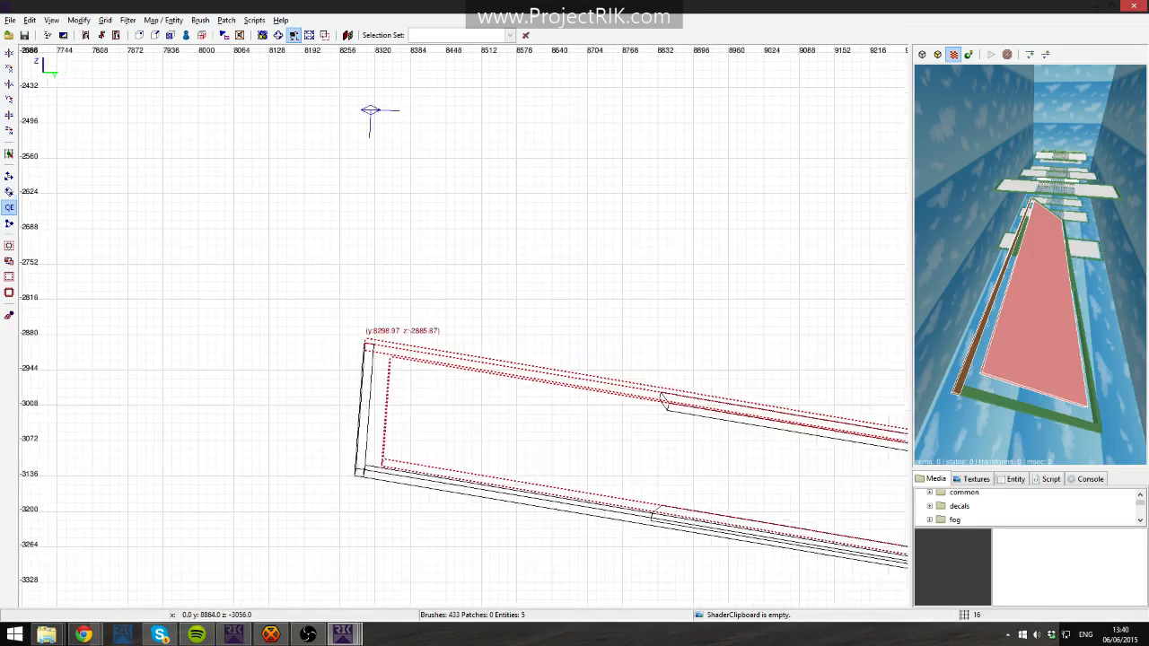
scroll(780, 503, up, 6)
right_drag(780, 503, 568, 473)
scroll(780, 503, down, 3)
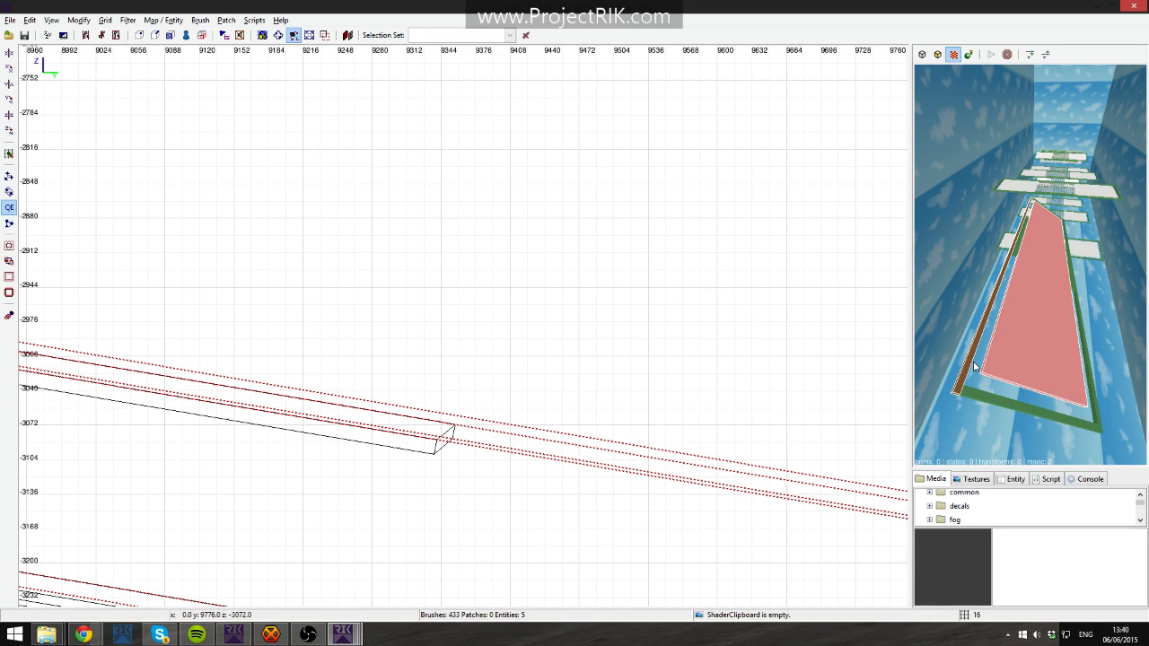
key(Escape)
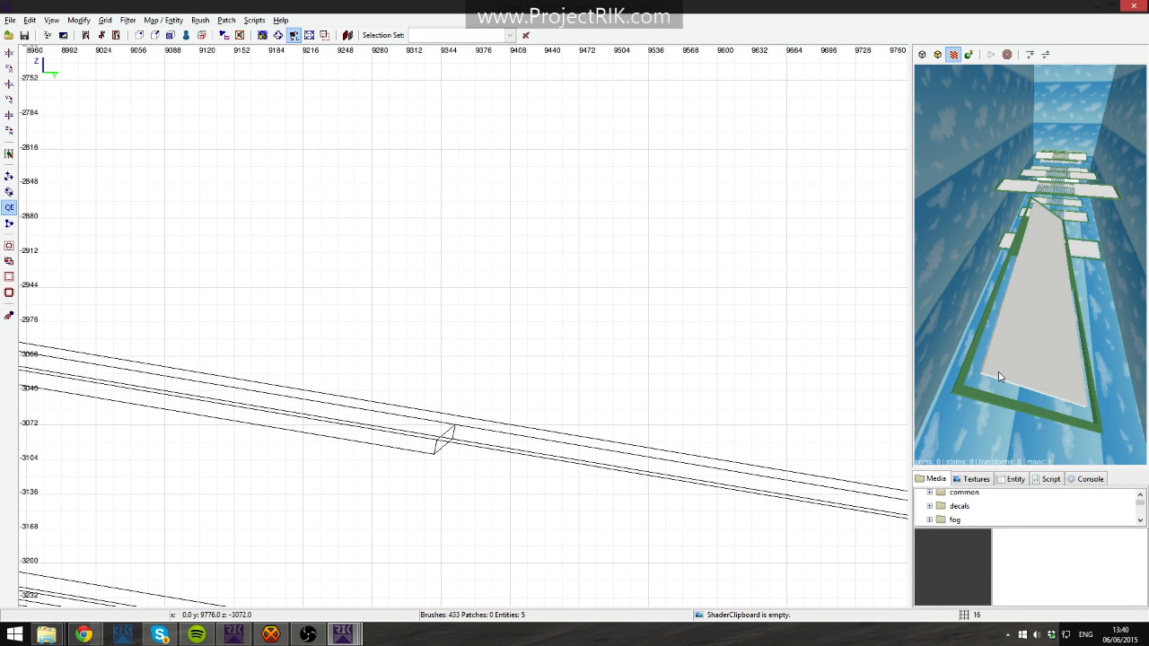
scroll(683, 381, down, 3)
right_drag(682, 382, 599, 374)
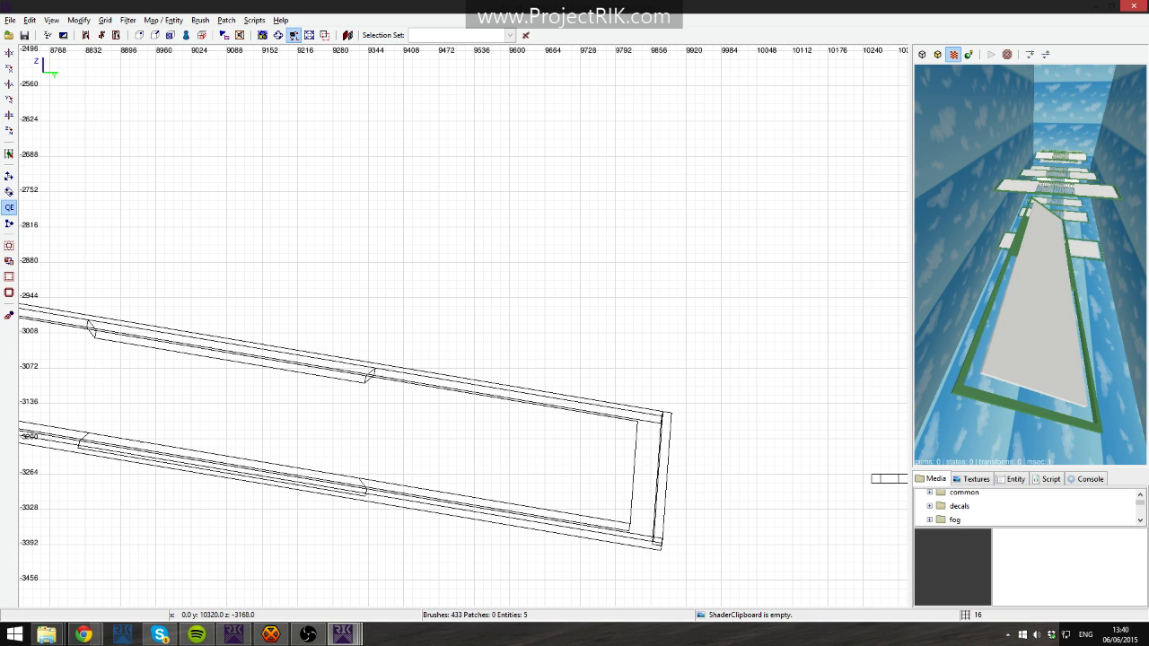
Switch from Radiant to the running game to view the map's platforms in play.
key(alt+Tab)
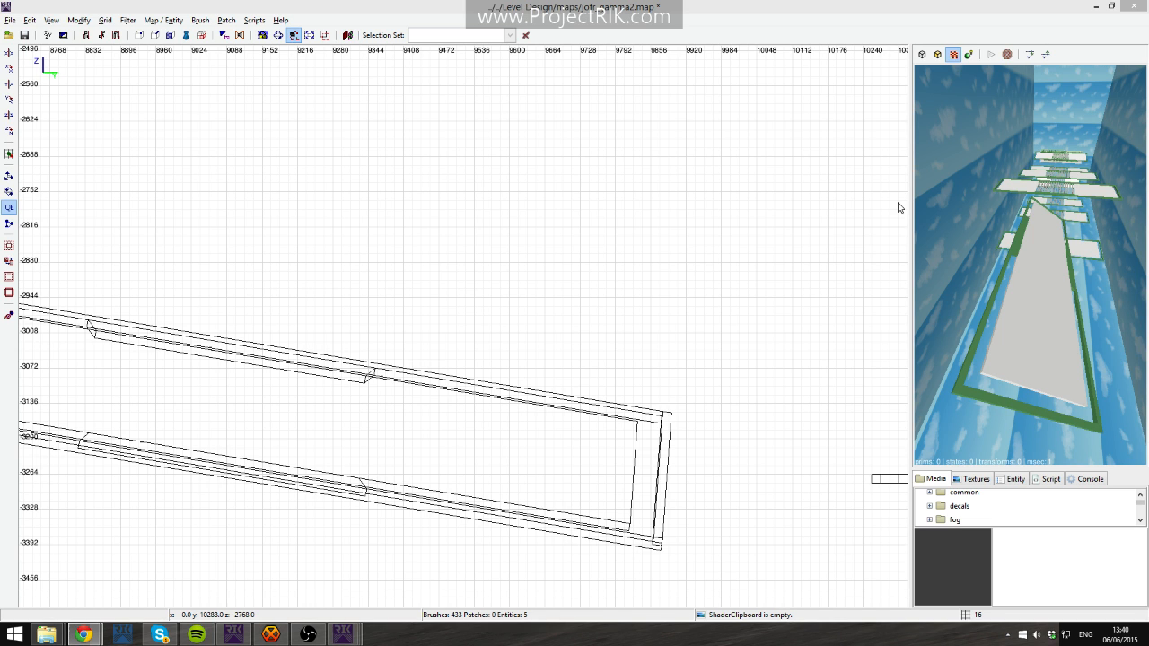
middle_click(850, 338)
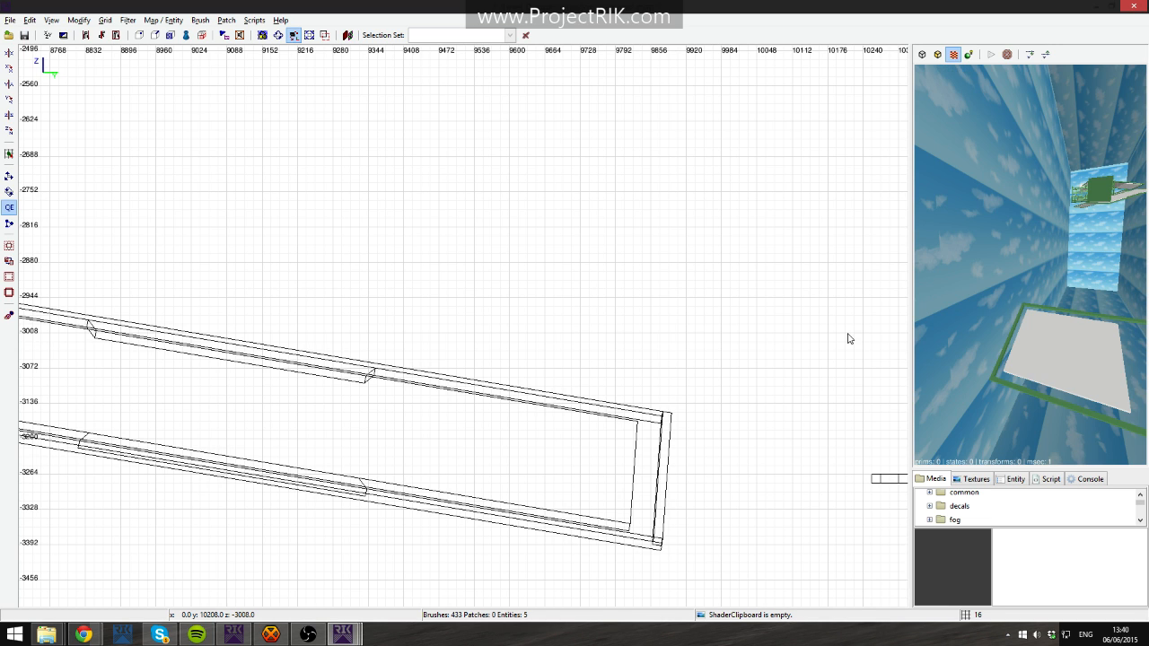
key(alt+Tab)
click(577, 172)
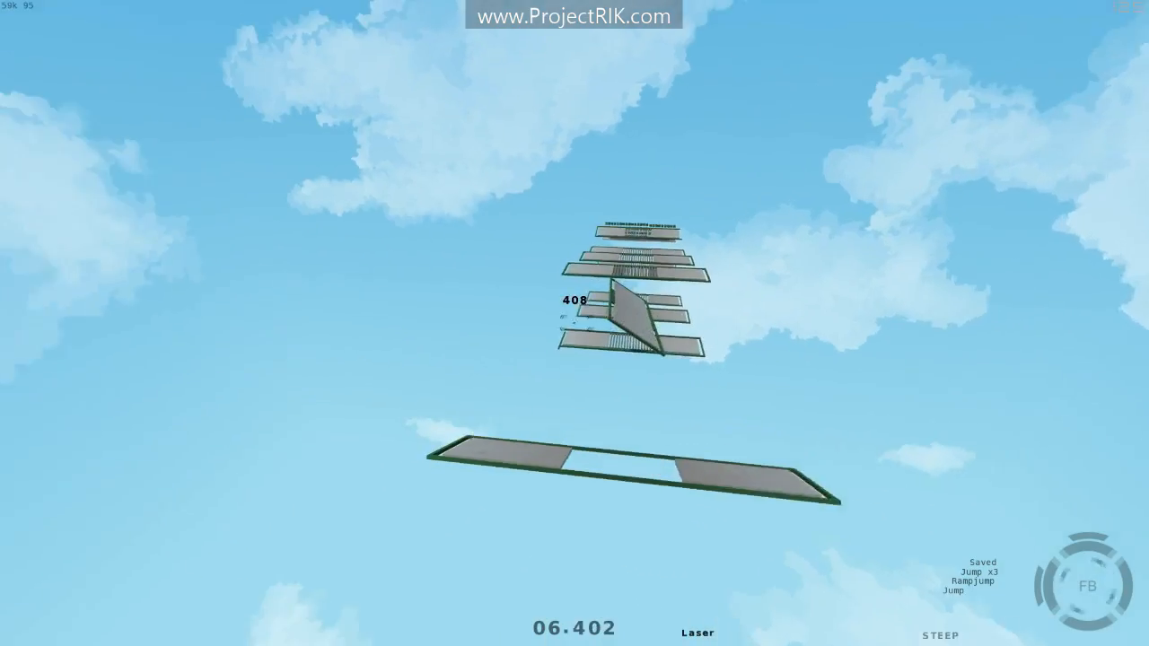
click(575, 324)
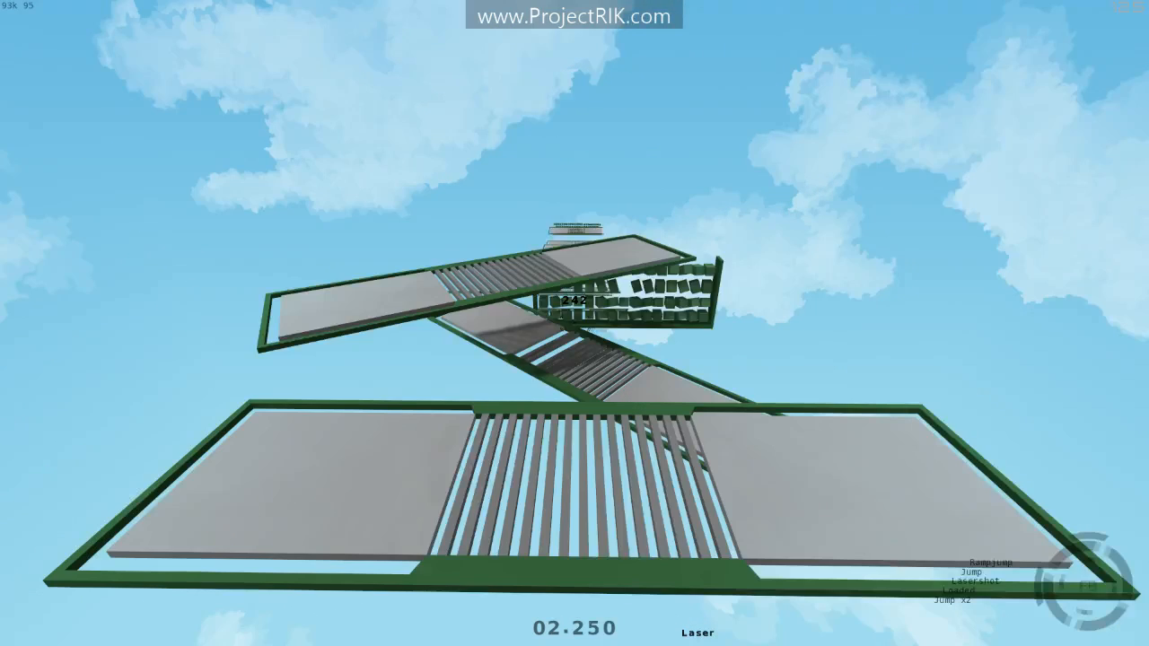
key(space)
key(space)
key(ctrl)
key(ctrl)
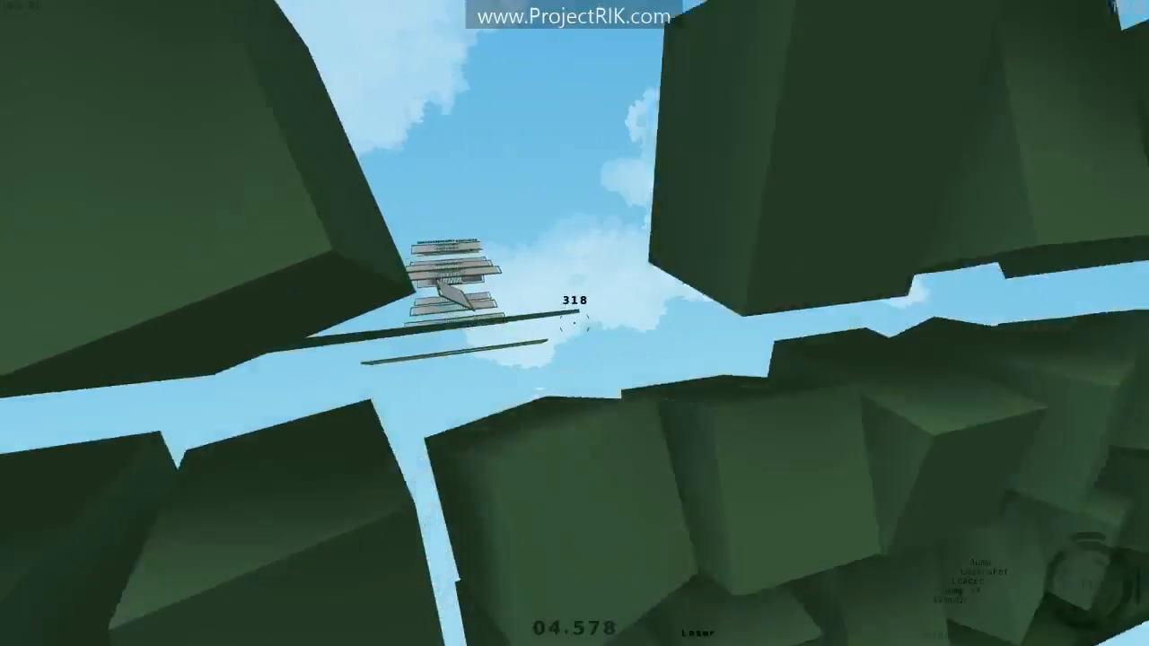
key(r)
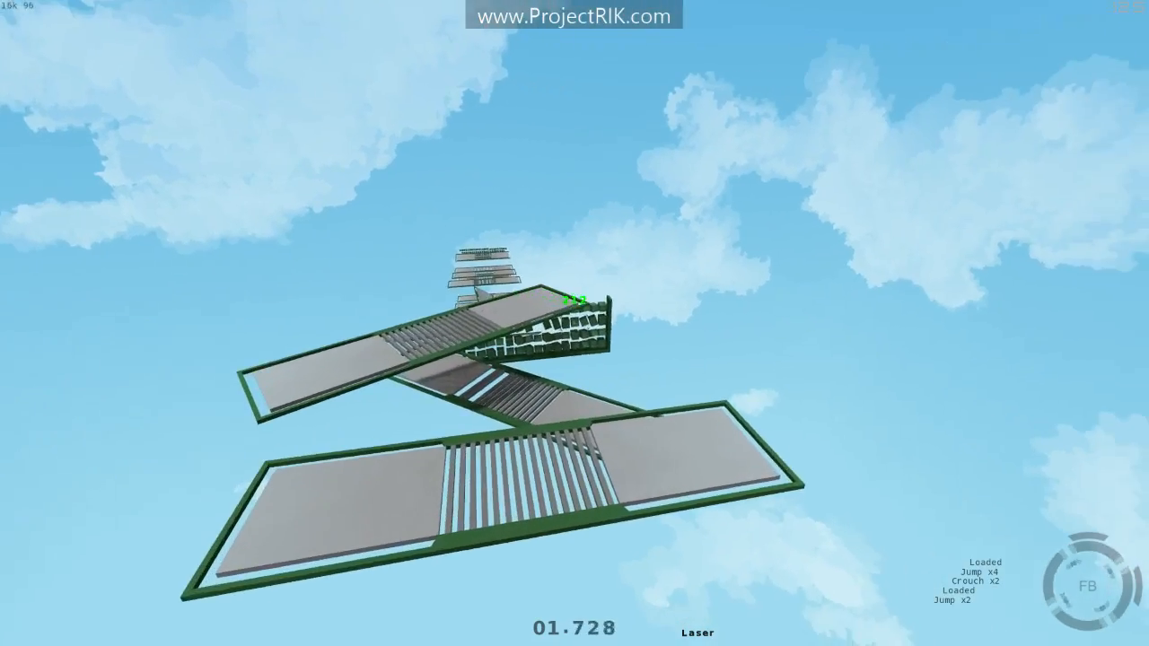
key(space)
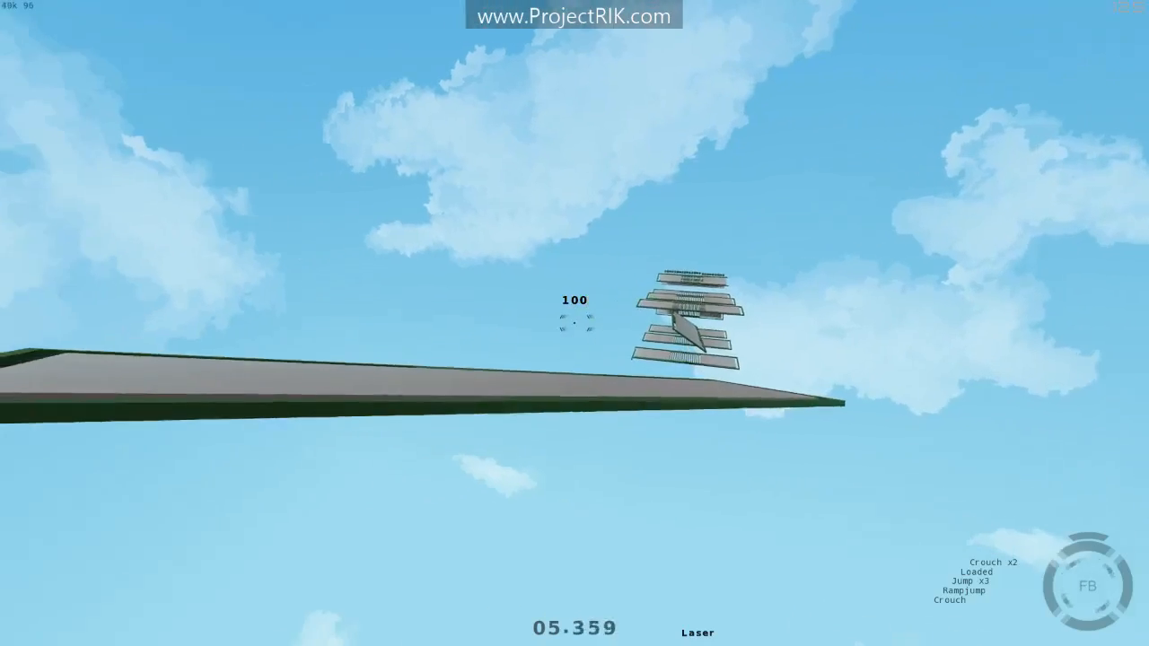
key(r)
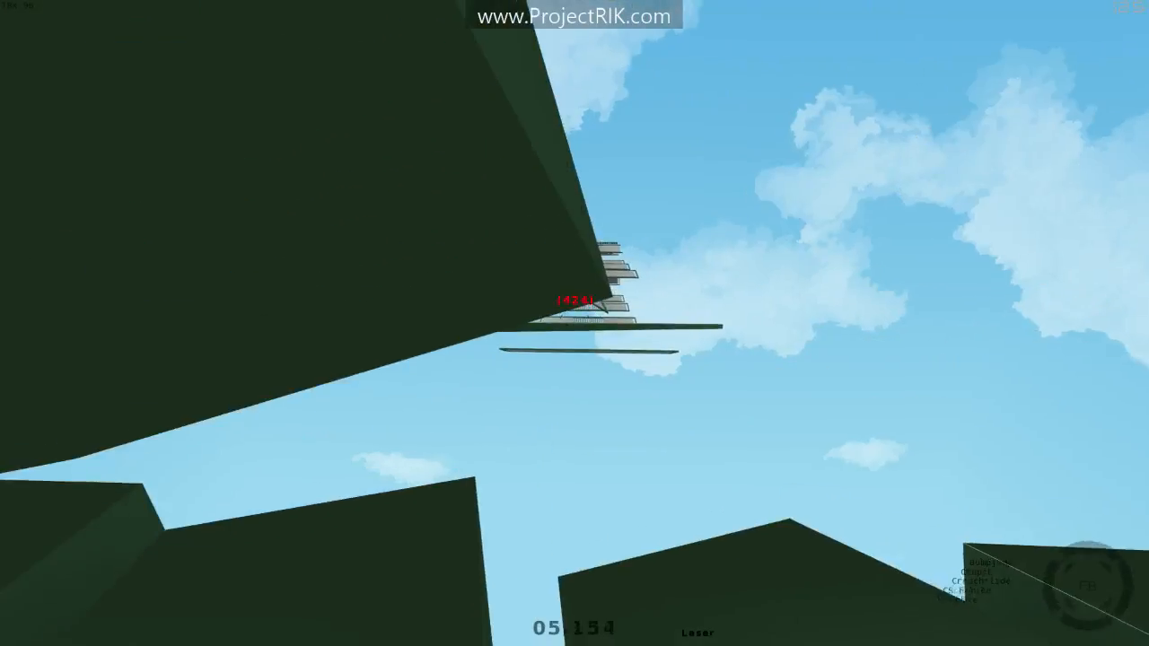
key(r)
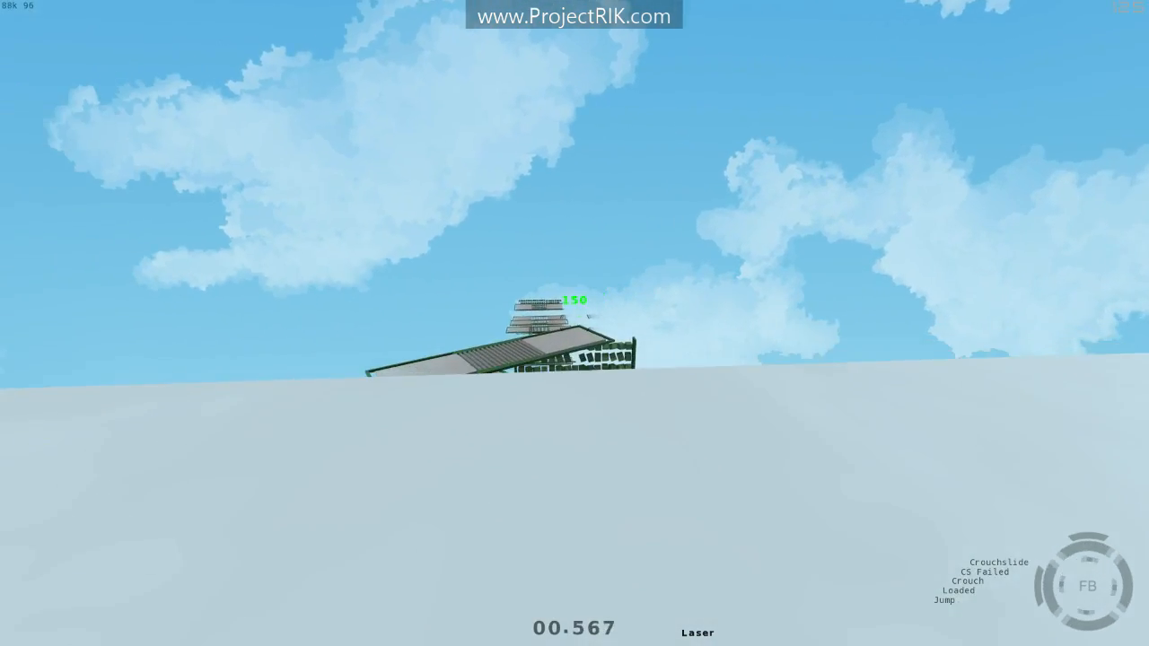
key(space)
key(space)
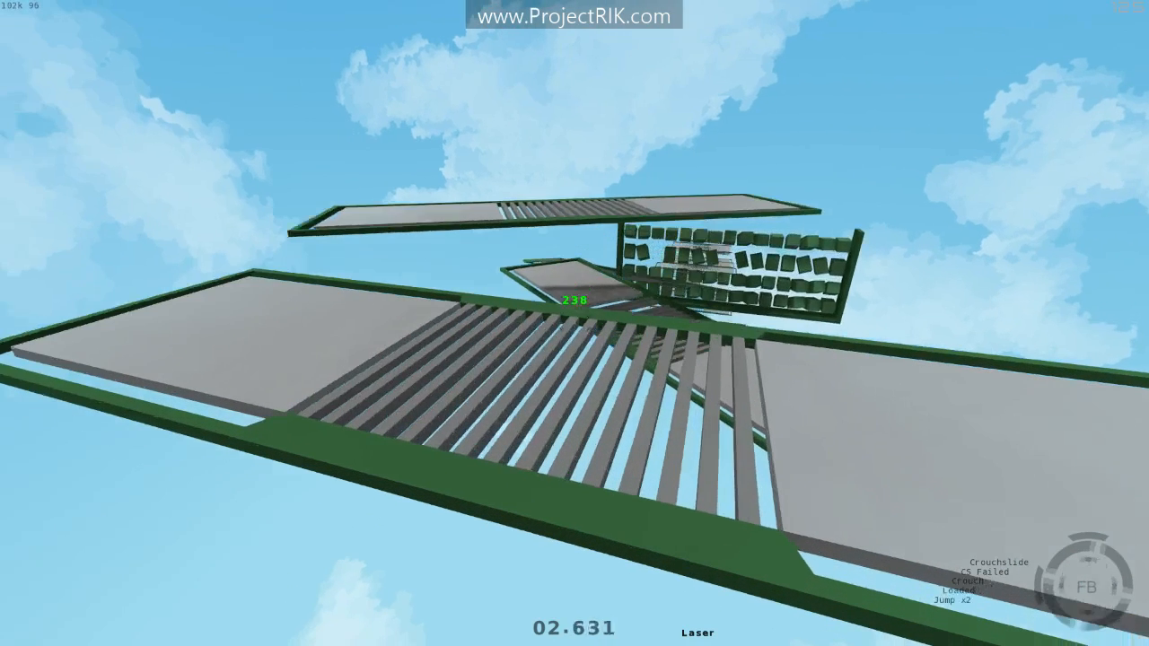
key(r)
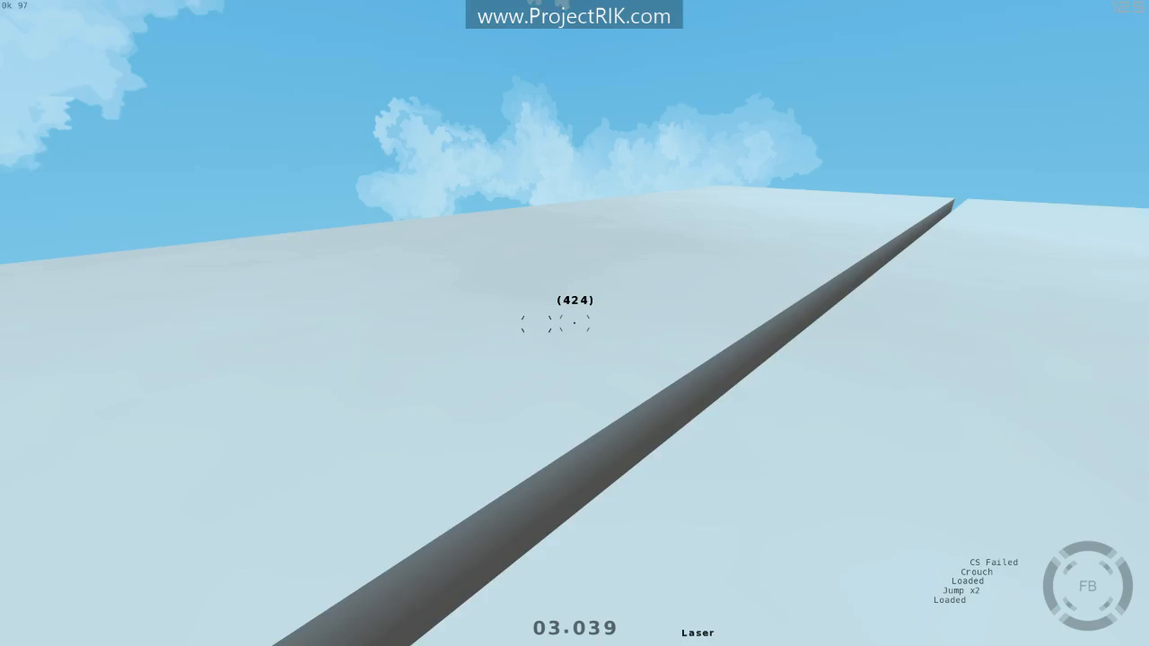
key(space)
key(space)
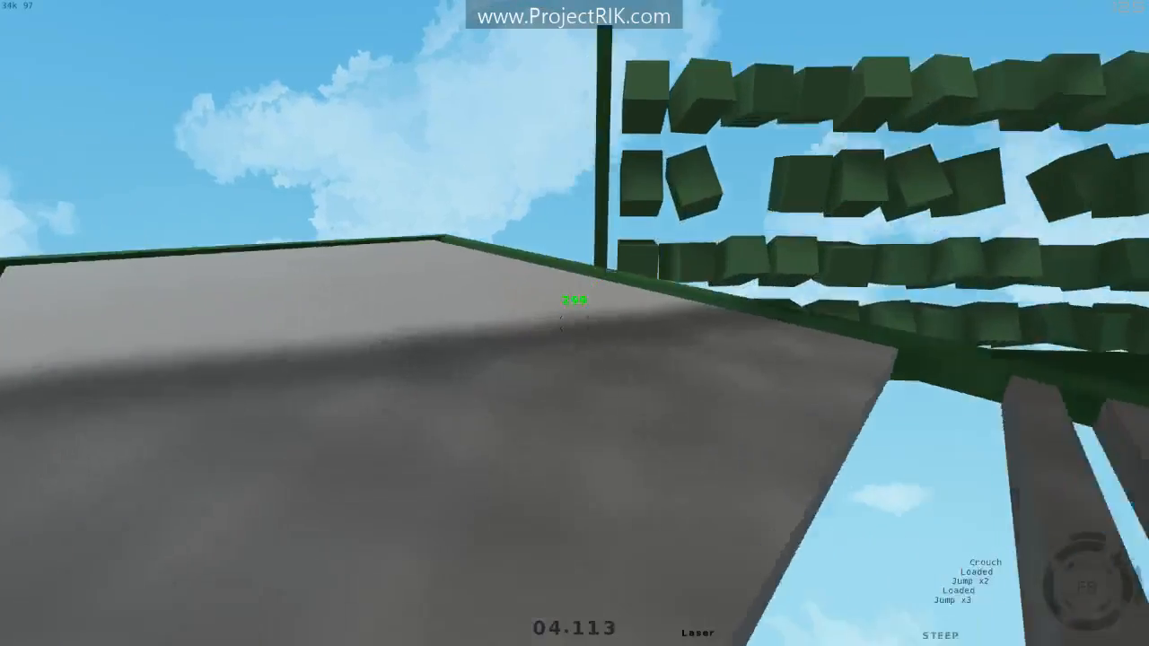
key(space)
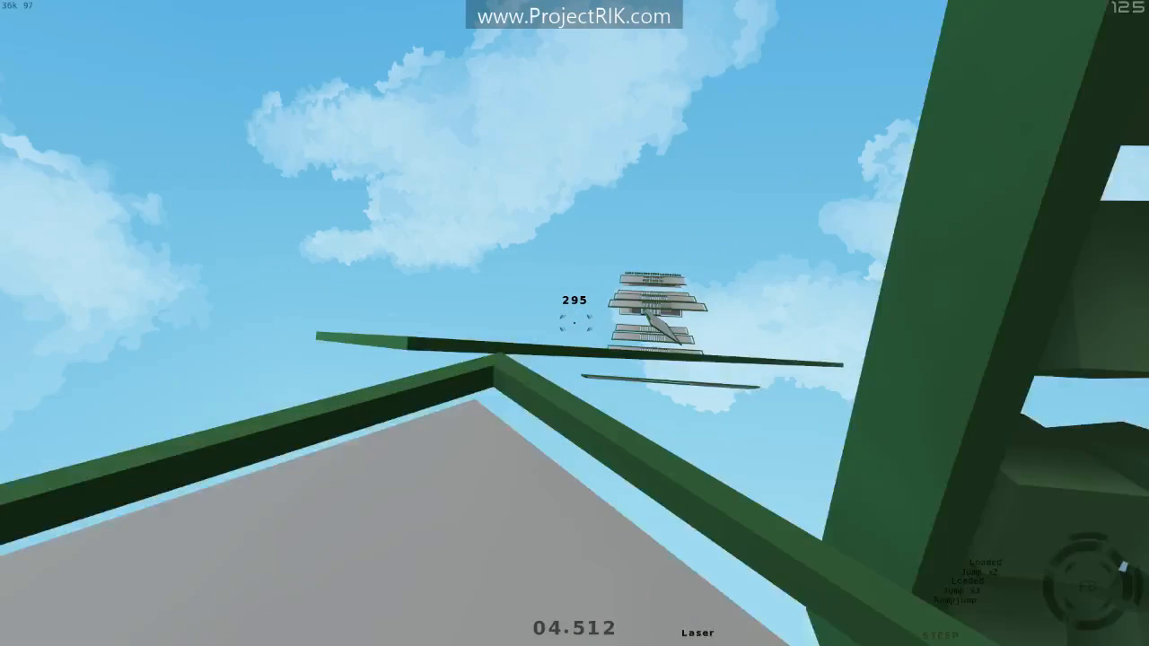
key(space)
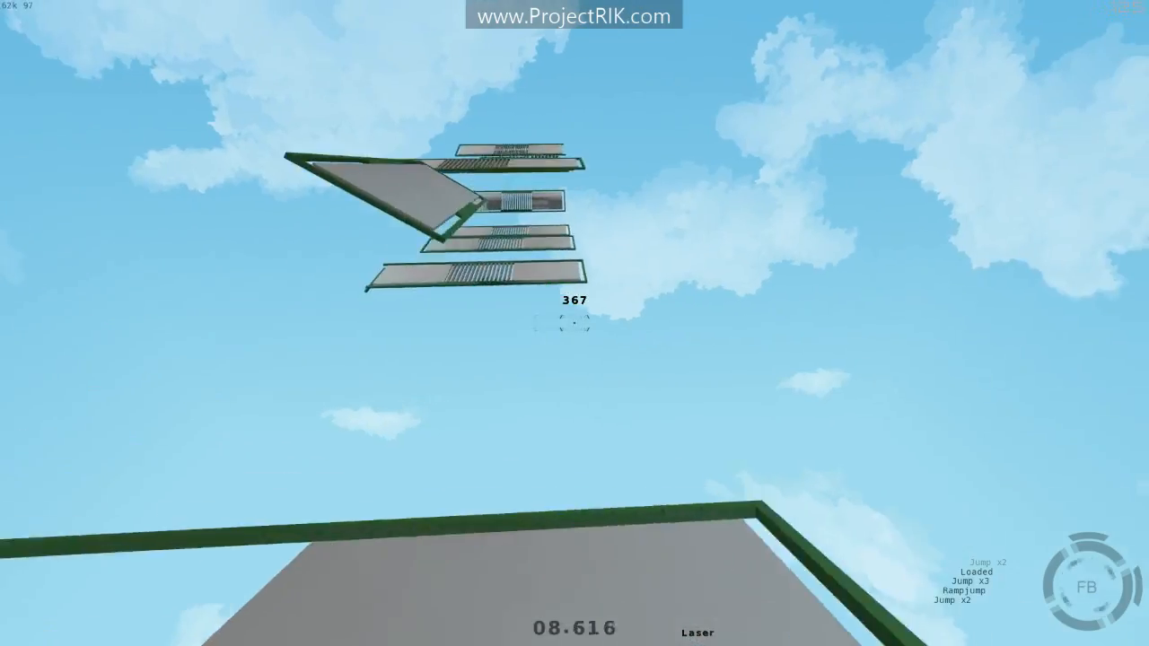
key(space)
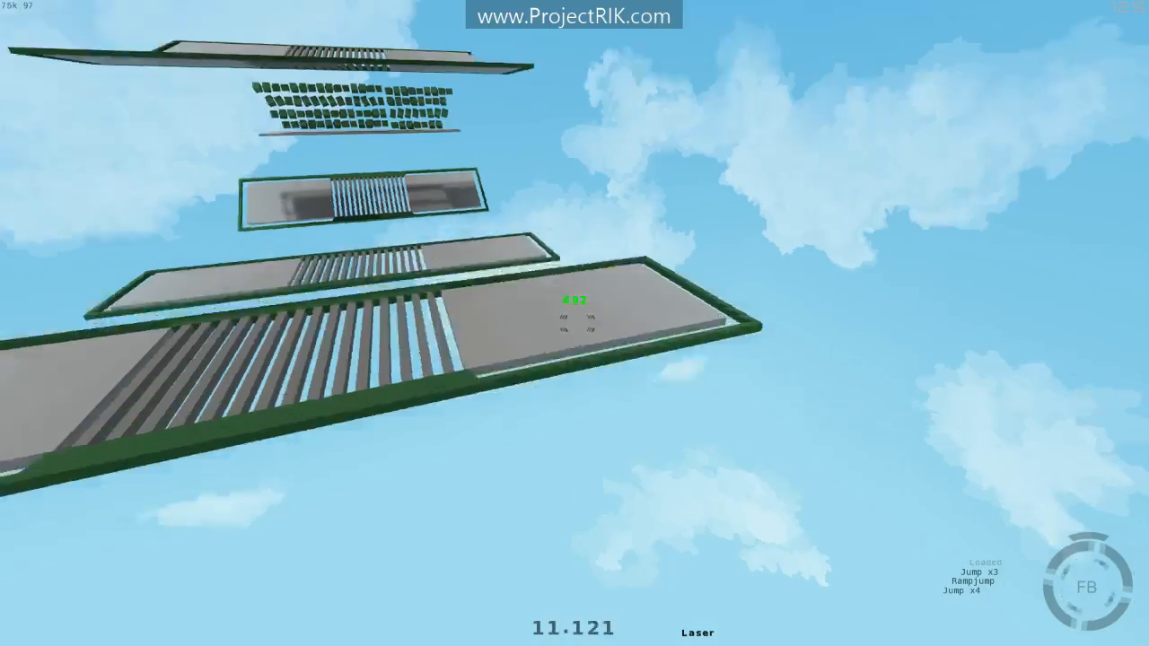
key(space)
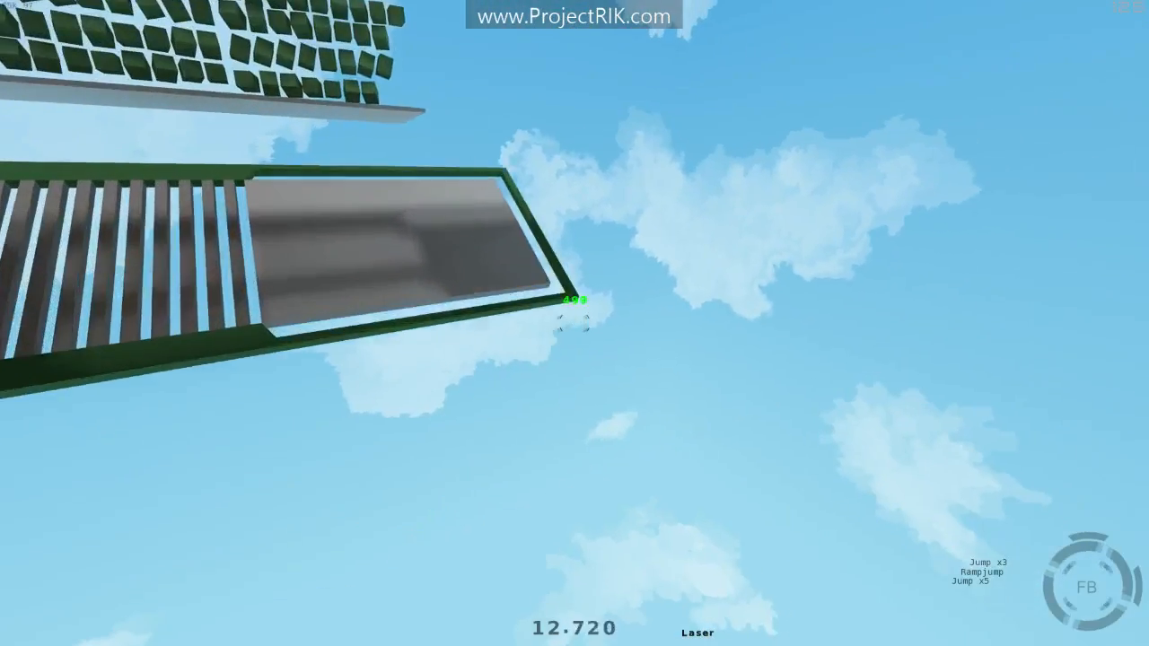
key(space)
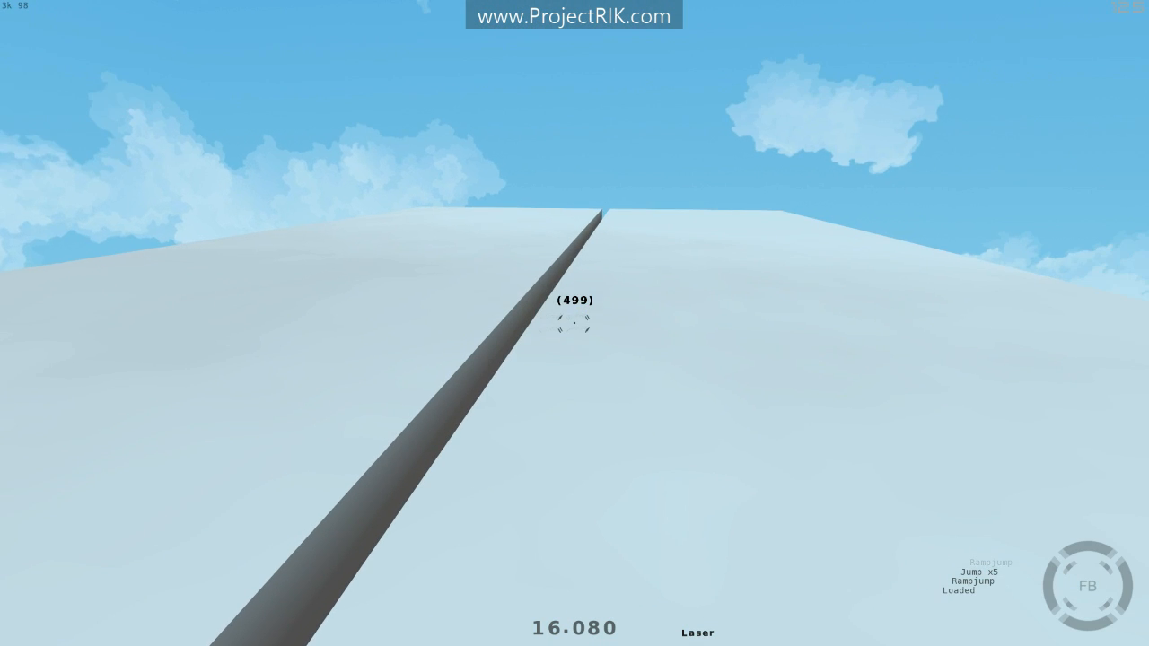
key(w)
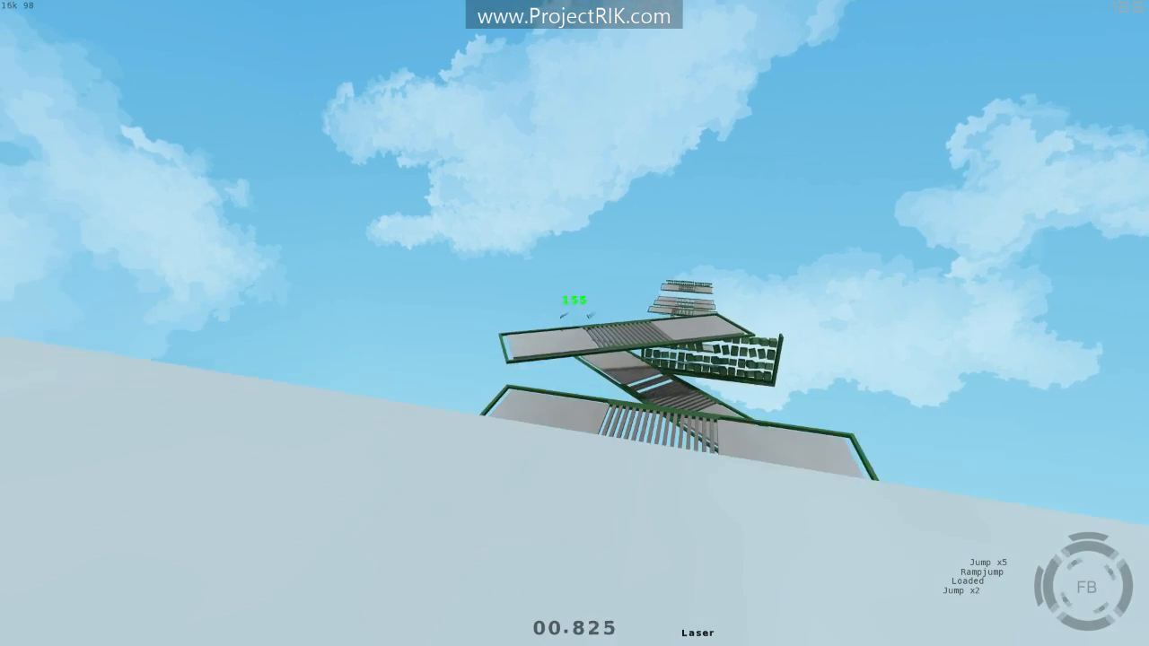
key(w)
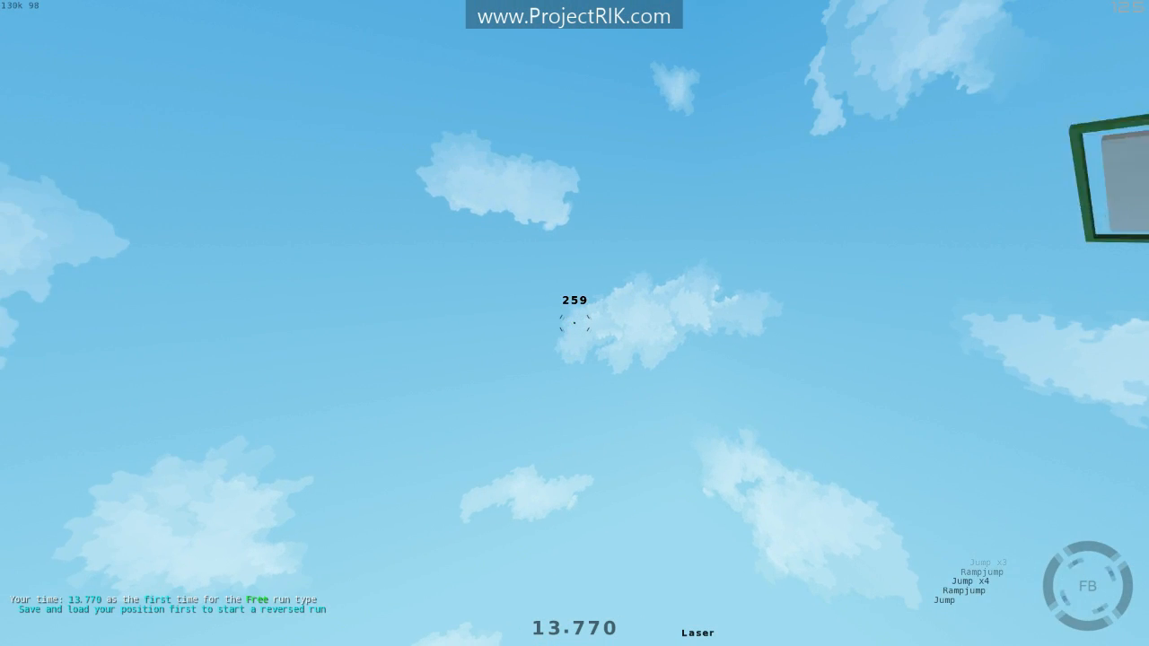
key(f)
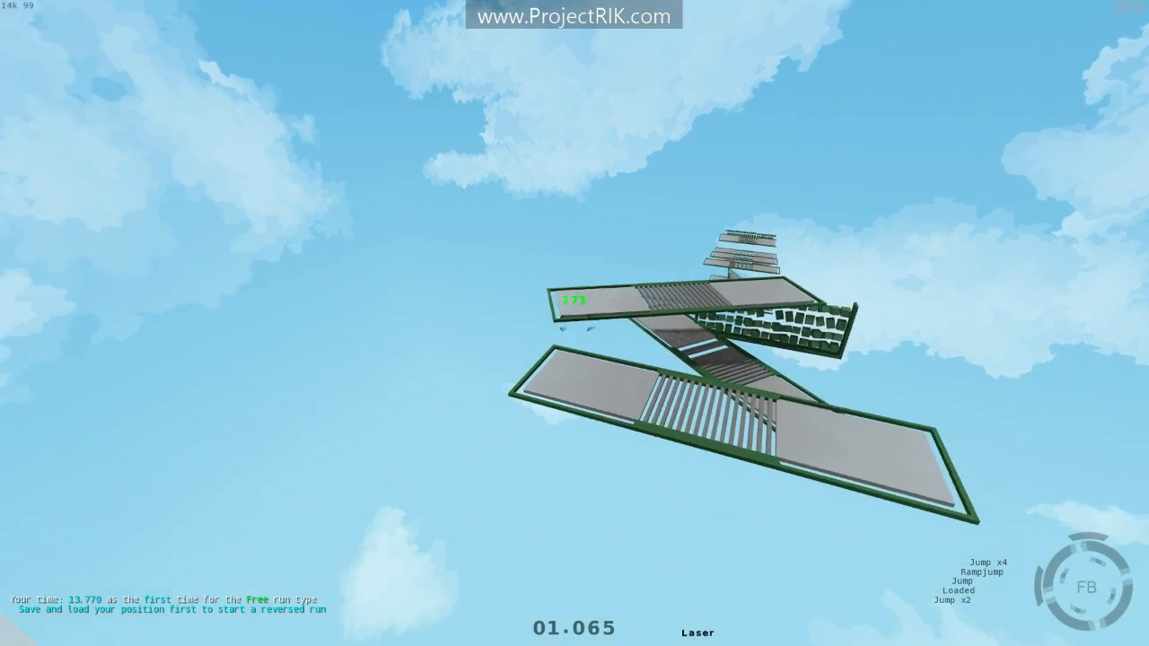
key(f)
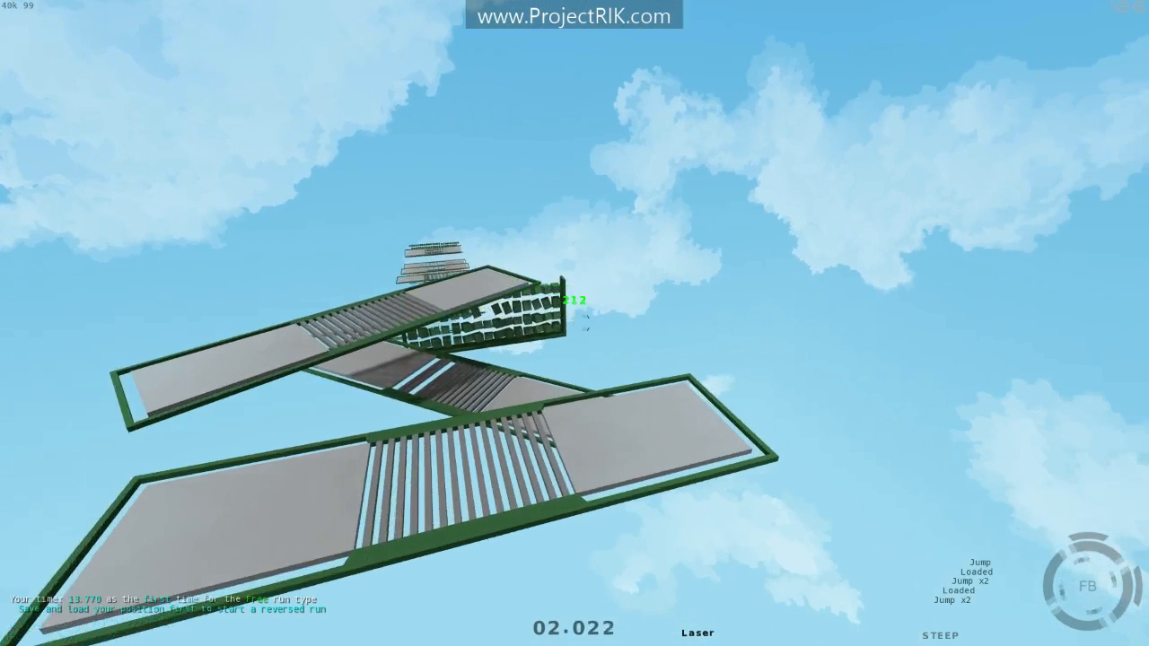
key(f)
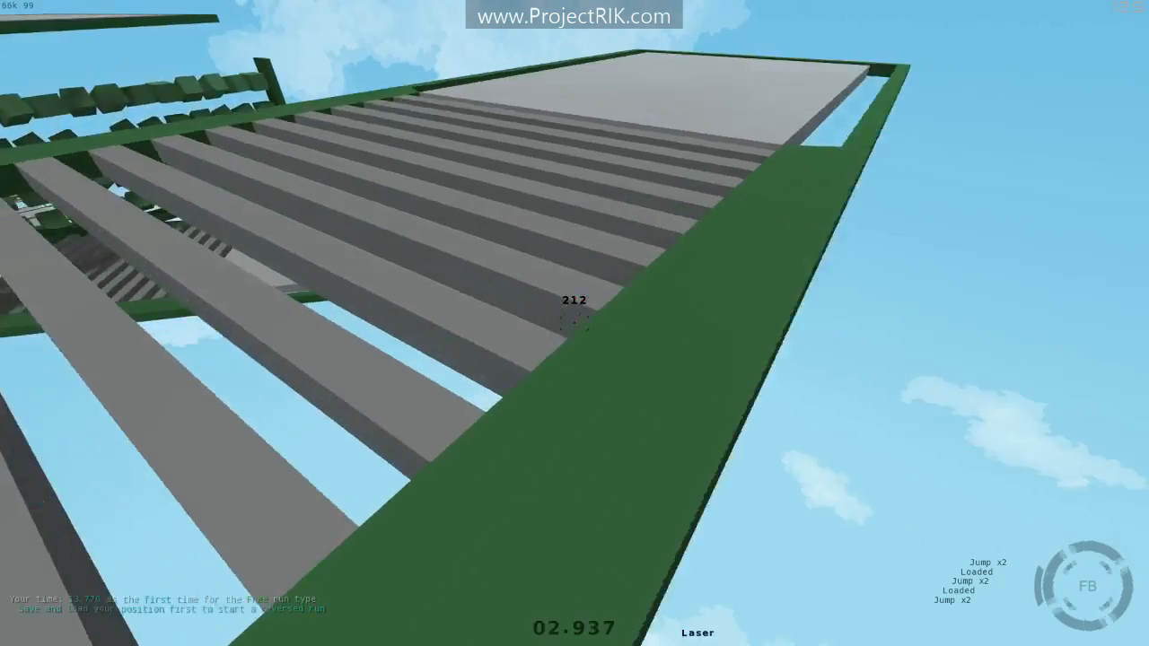
key(v)
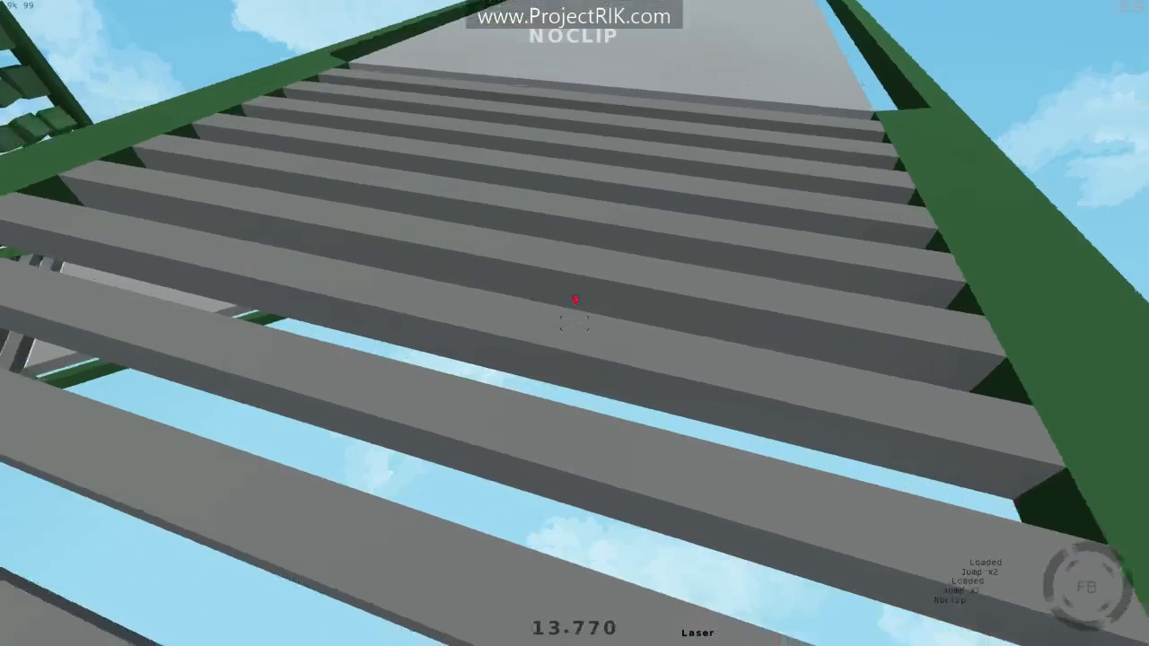
key(s)
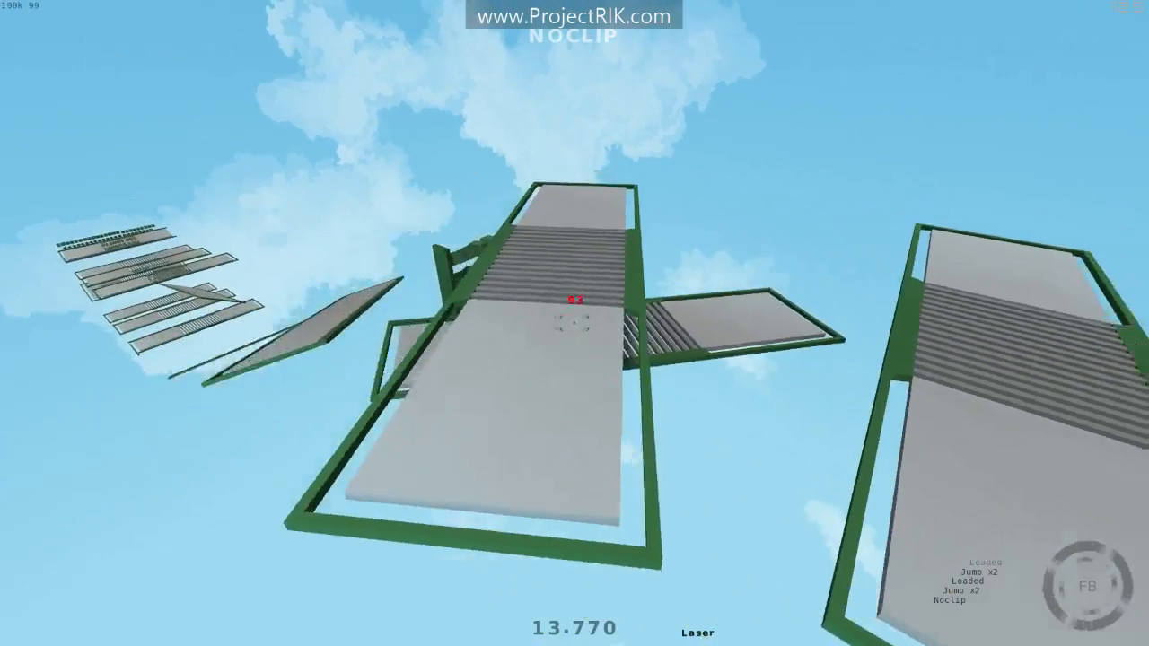
key(w)
key(w)
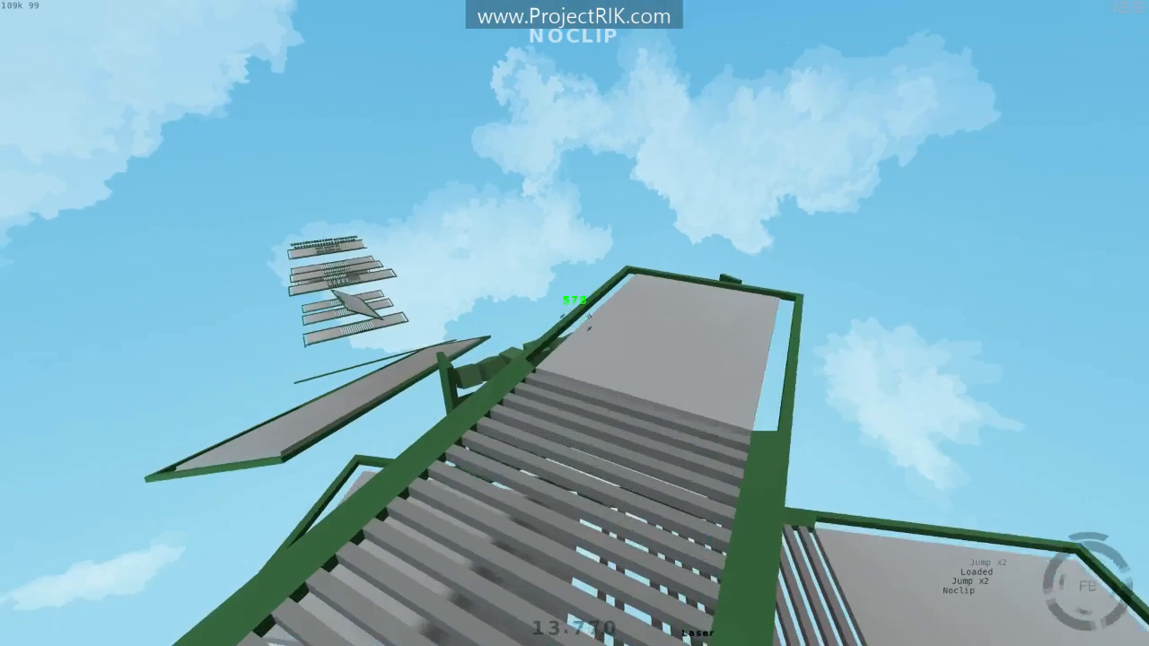
Examine the frame of rotated green blocks in game from the neighbouring platform, firing the laser at it twice.
key(n)
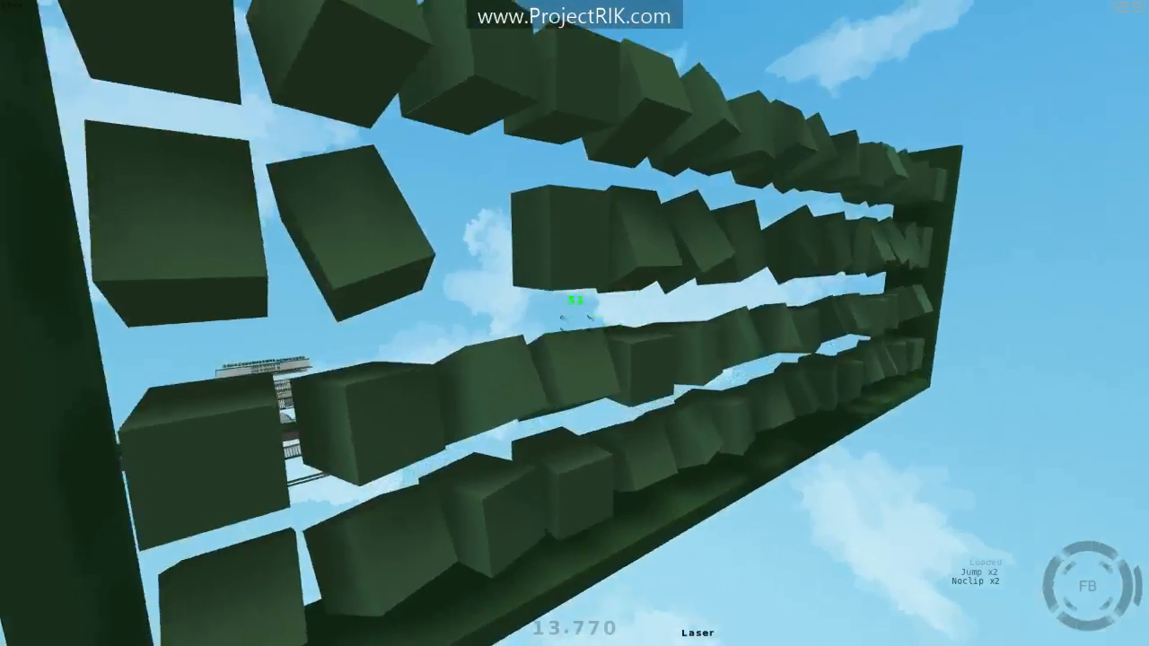
click(575, 323)
click(575, 323)
key(a)
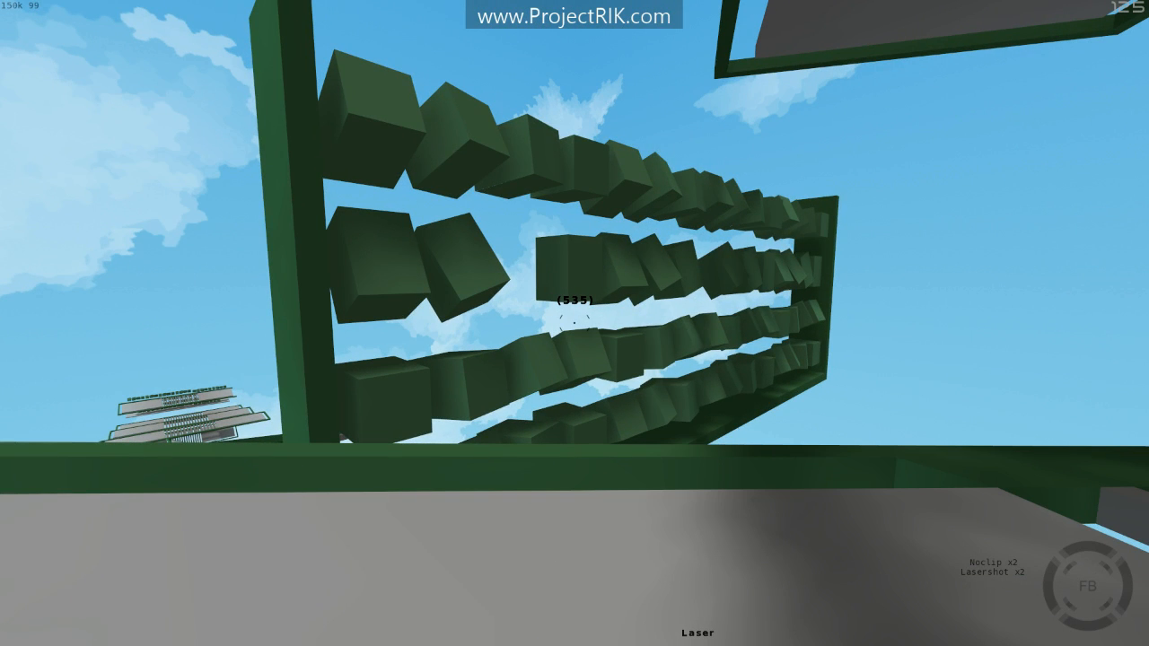
key(w)
key(d)
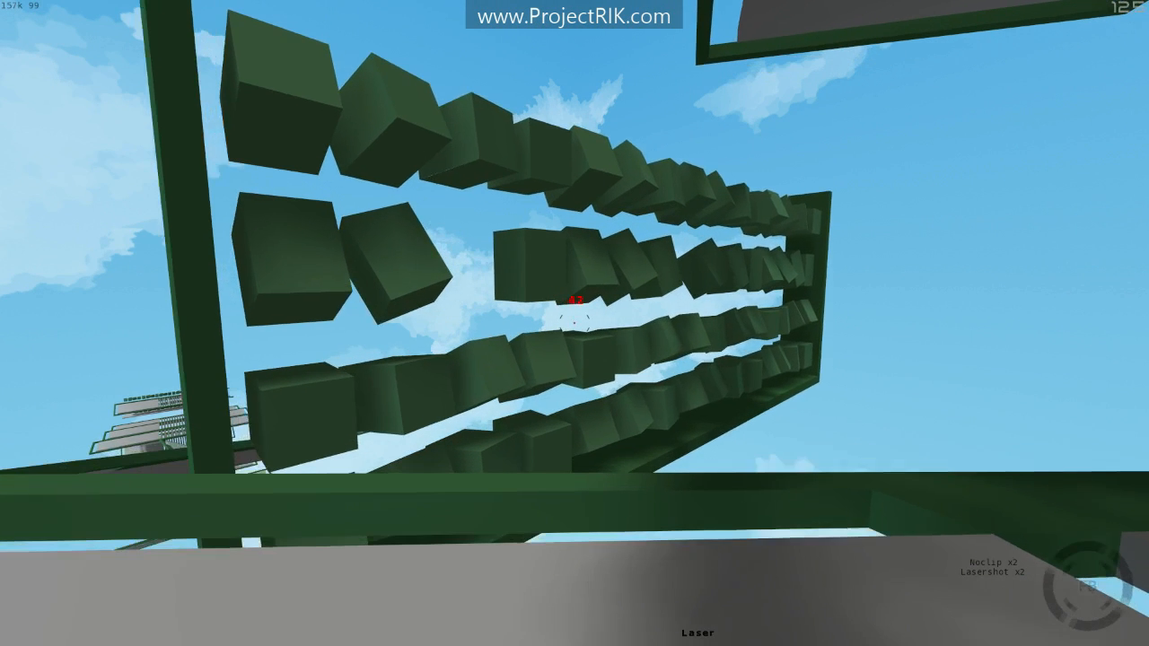
key(w)
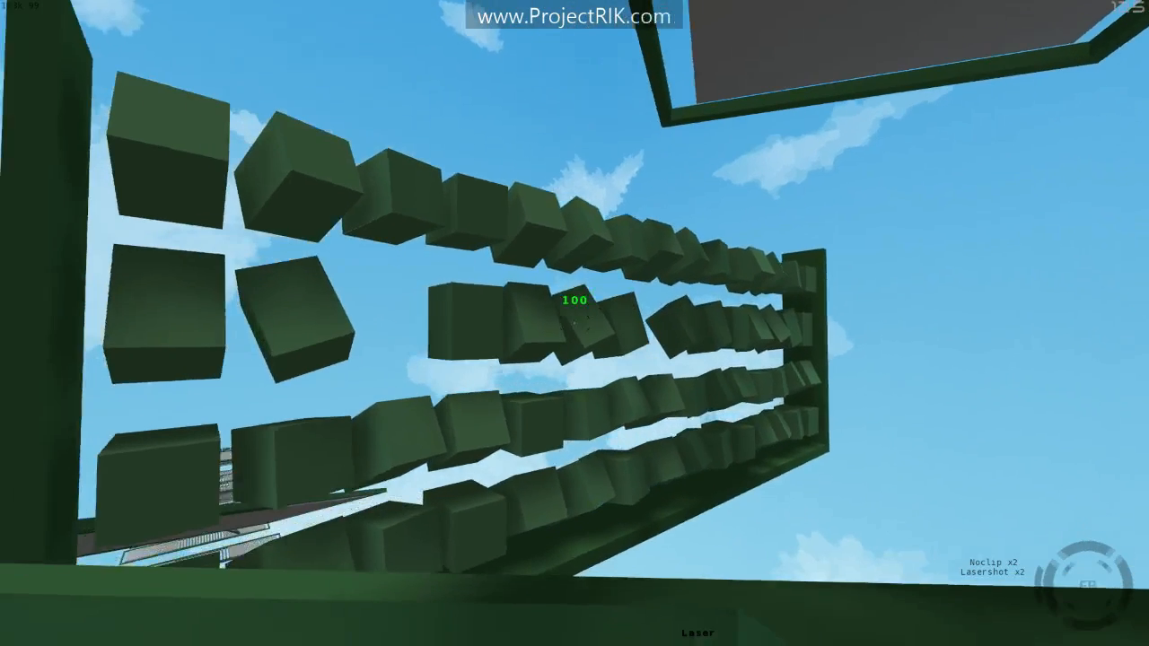
Reload to the white starting block and examine its surface and the gap running across it in game.
key(space)
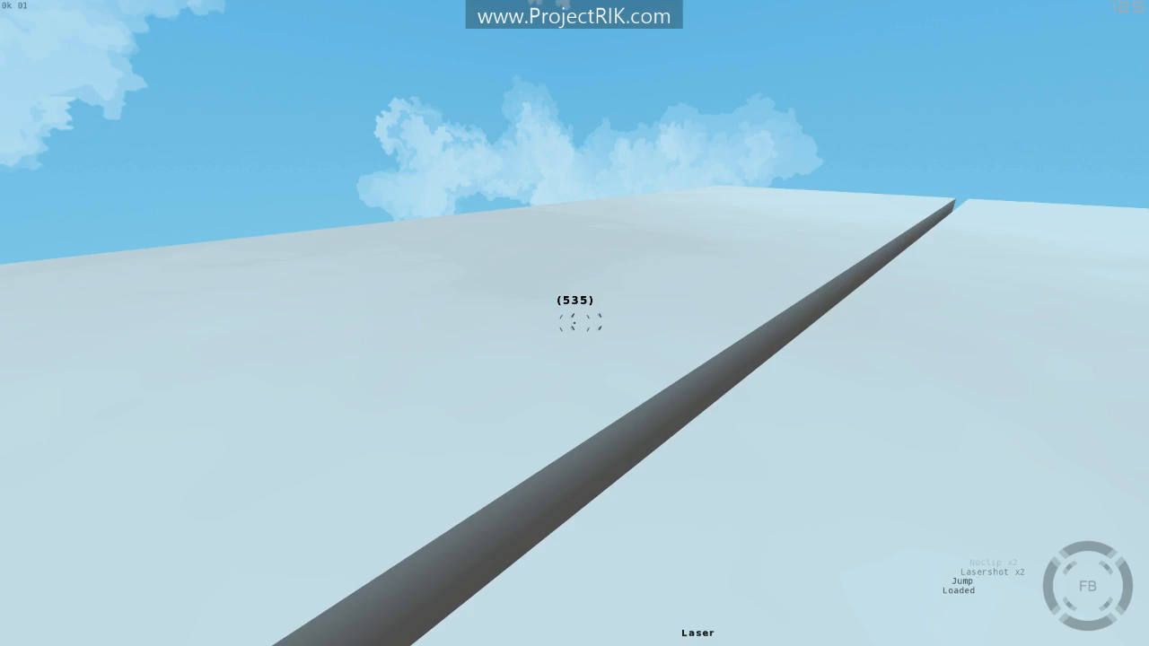
key(w)
key(space)
key(a)
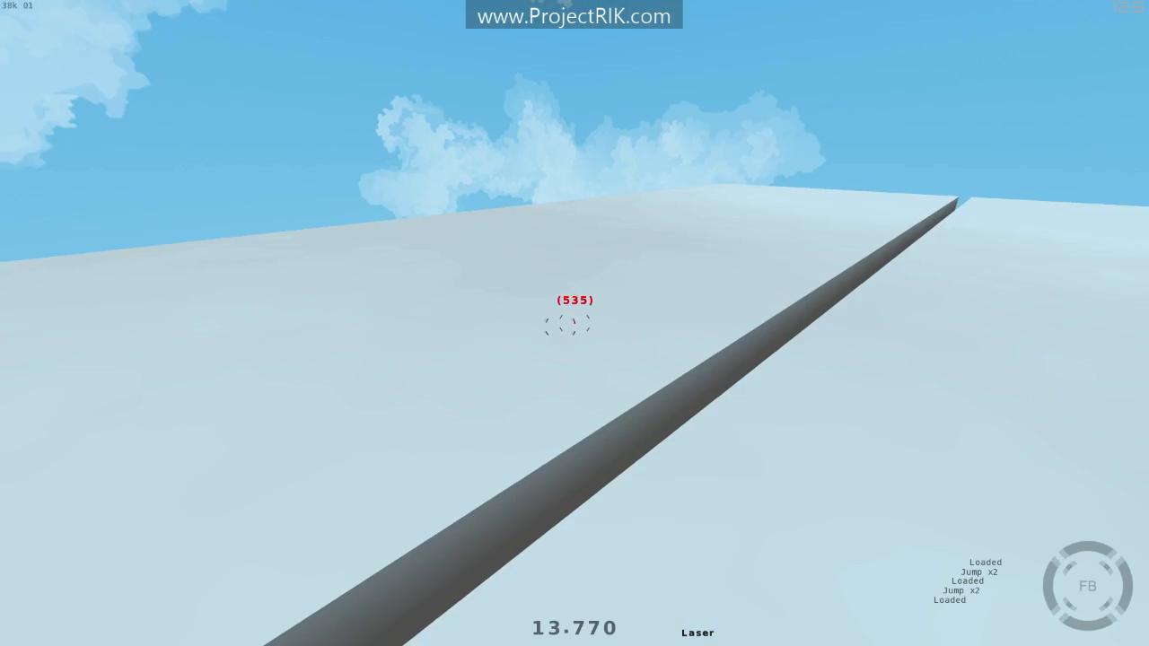
key(w)
key(a)
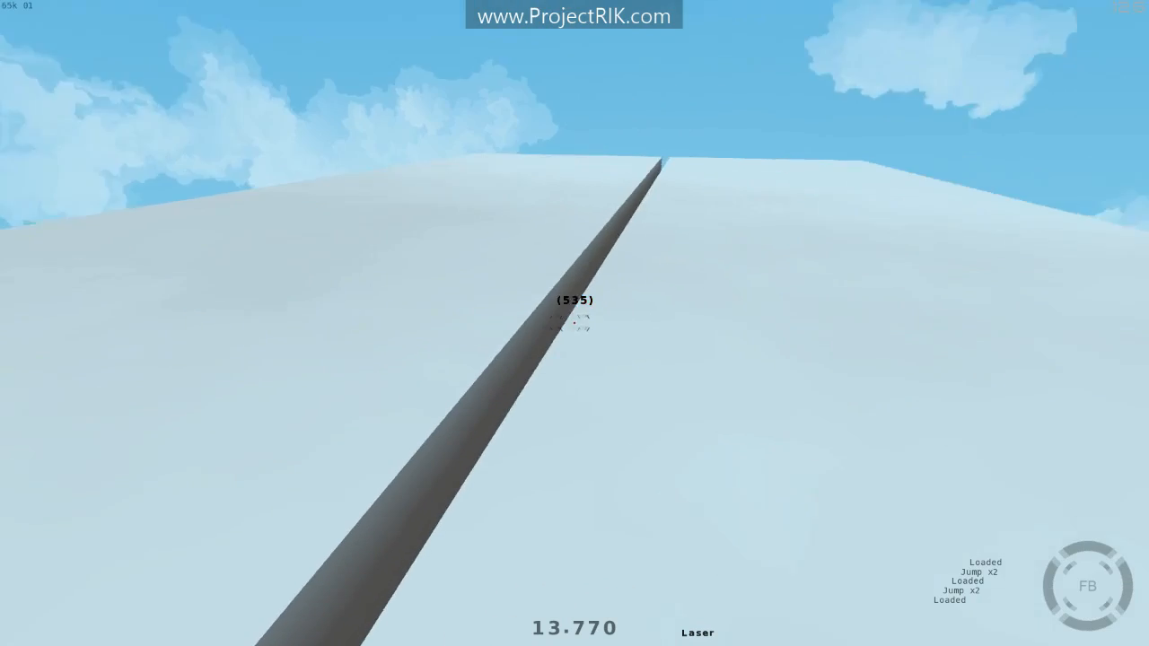
key(w)
key(a)
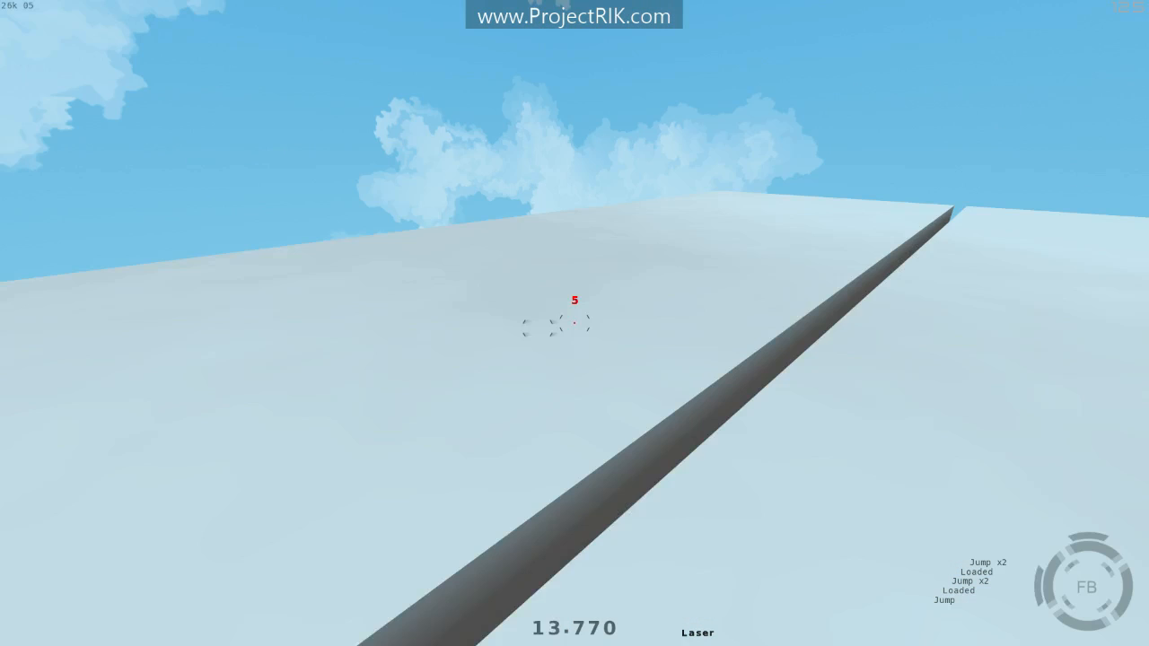
Save a position on the white starting block, then jump toward the slanted platforms and reload to try the jump again.
click(575, 323)
key(F5)
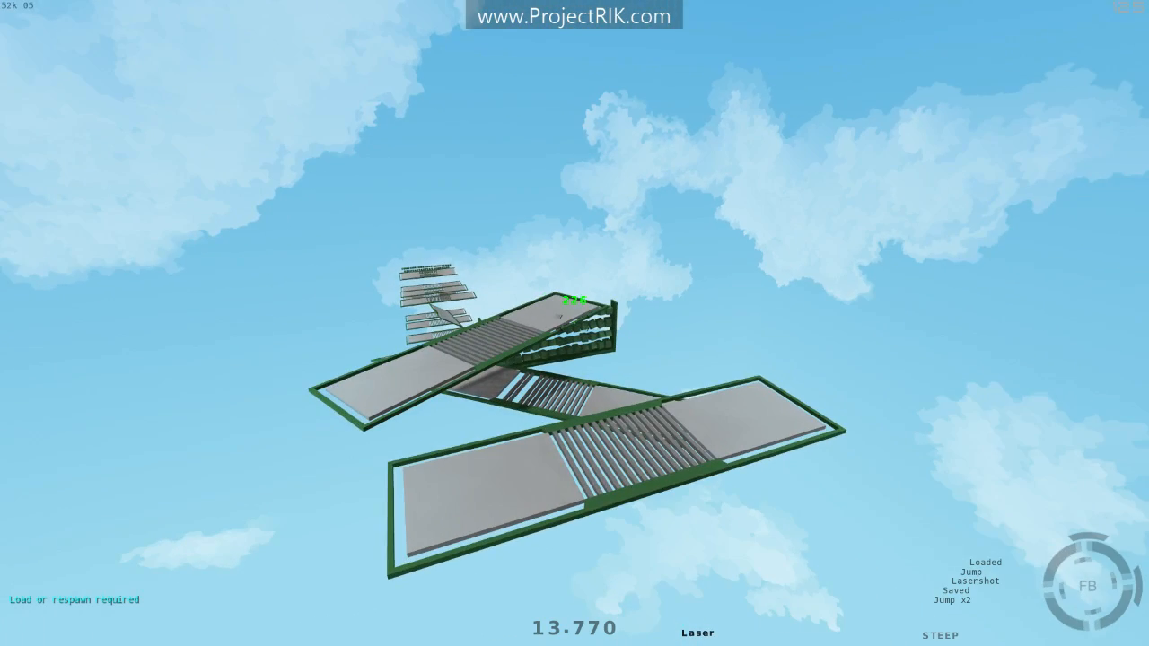
key(space)
key(space)
key(space)
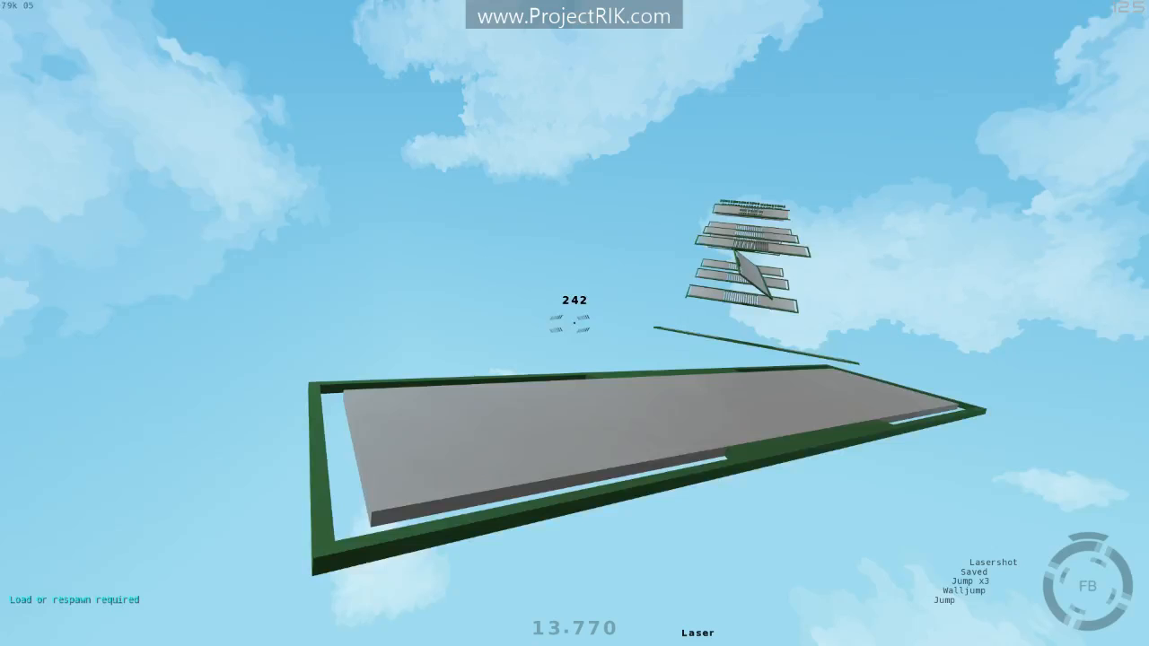
key(space)
key(r)
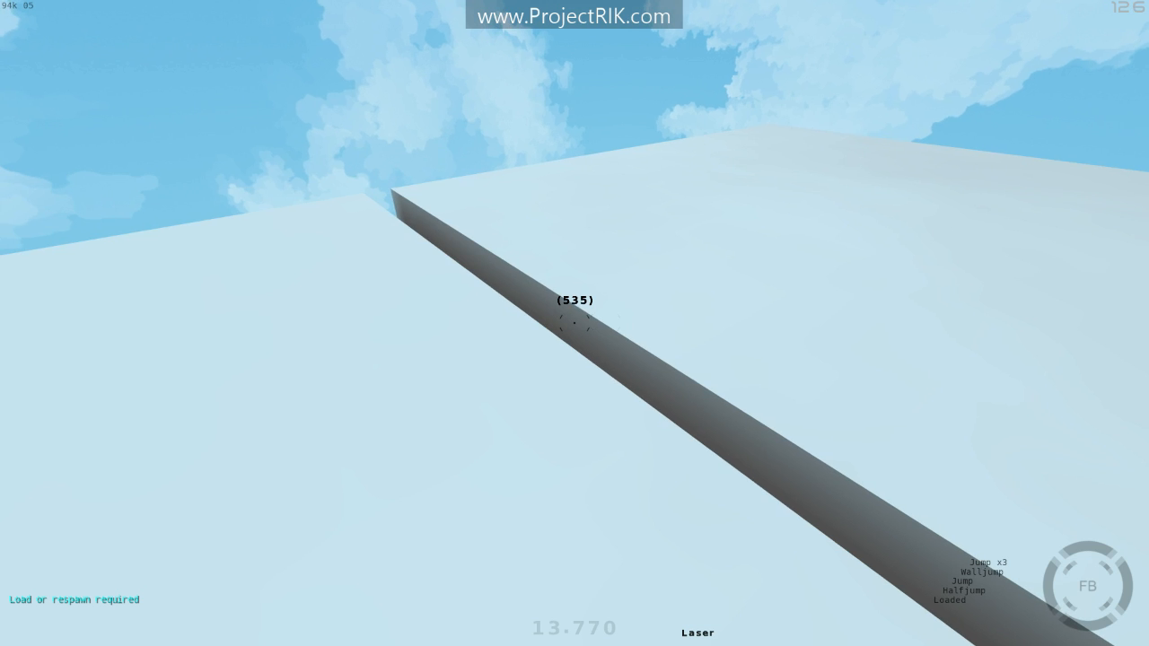
key(space)
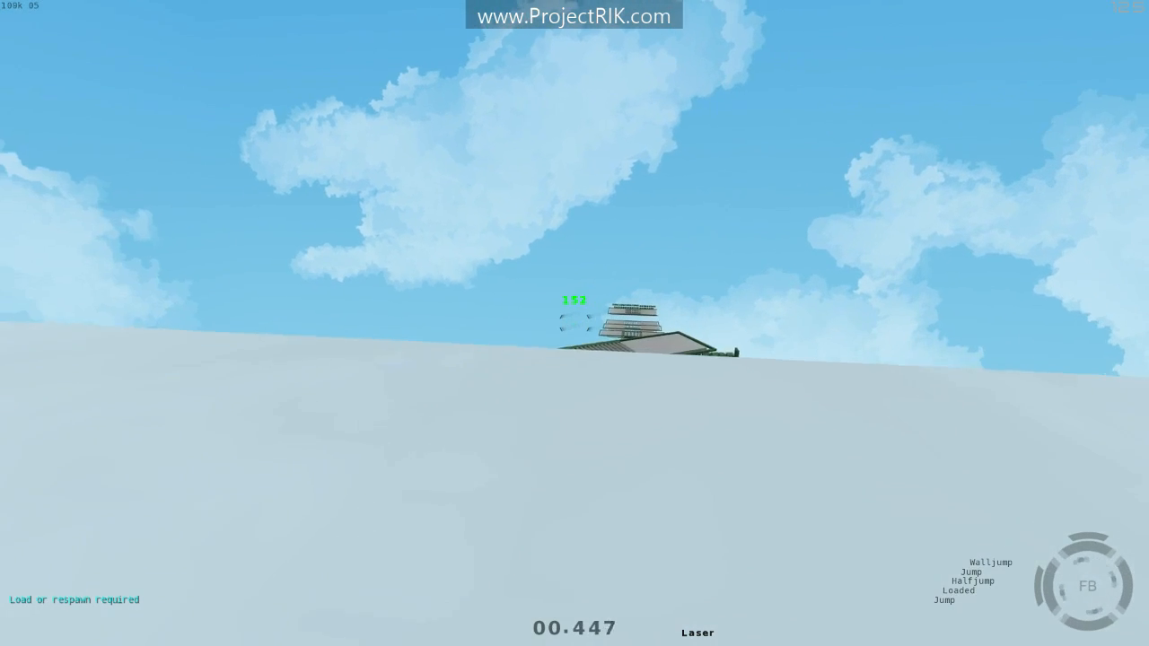
key(space)
key(r)
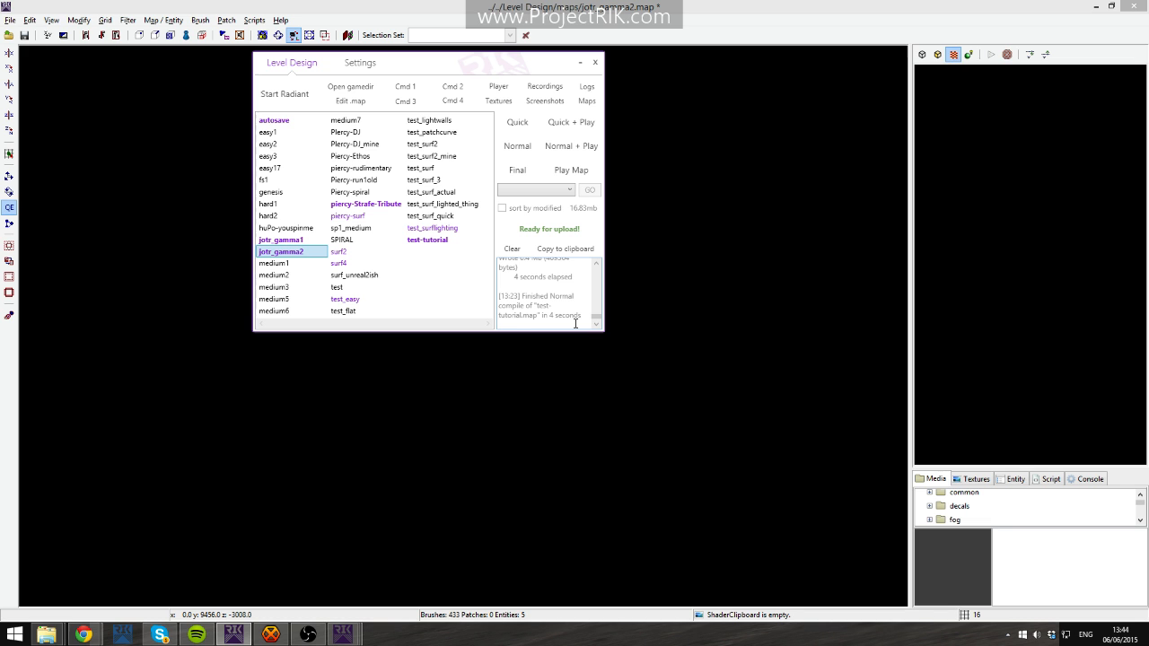
Return to Radiant and select the sky wall brush from outside the map's hull in the camera view.
click(757, 410)
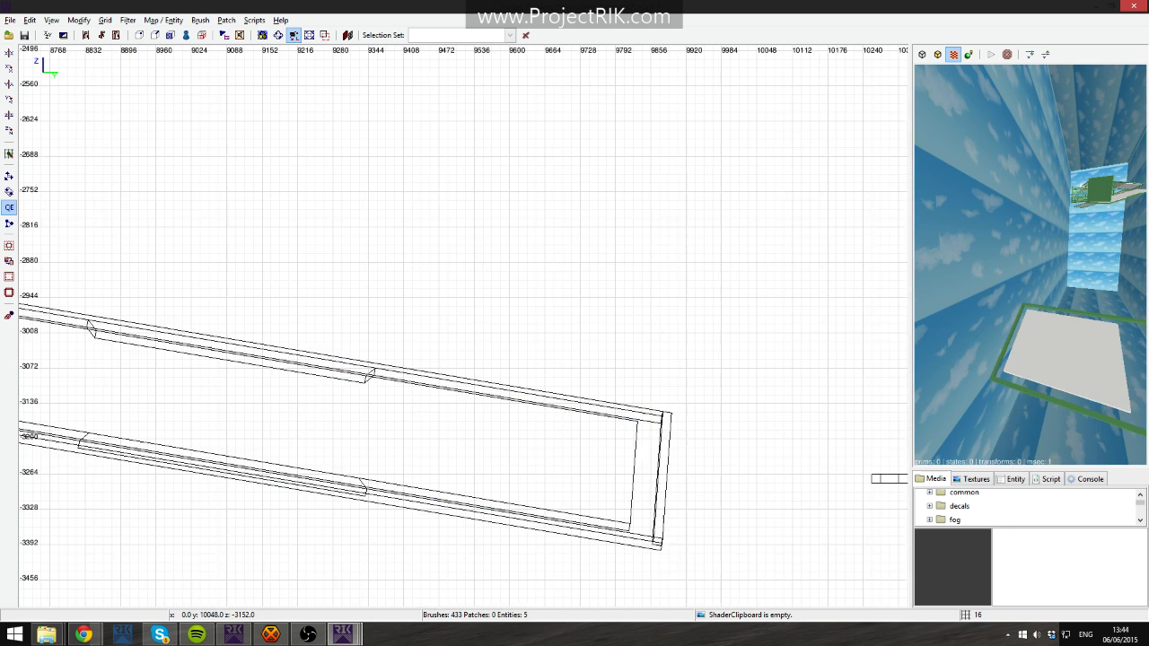
right_drag(757, 410, 749, 413)
right_click(988, 279)
key(Up)
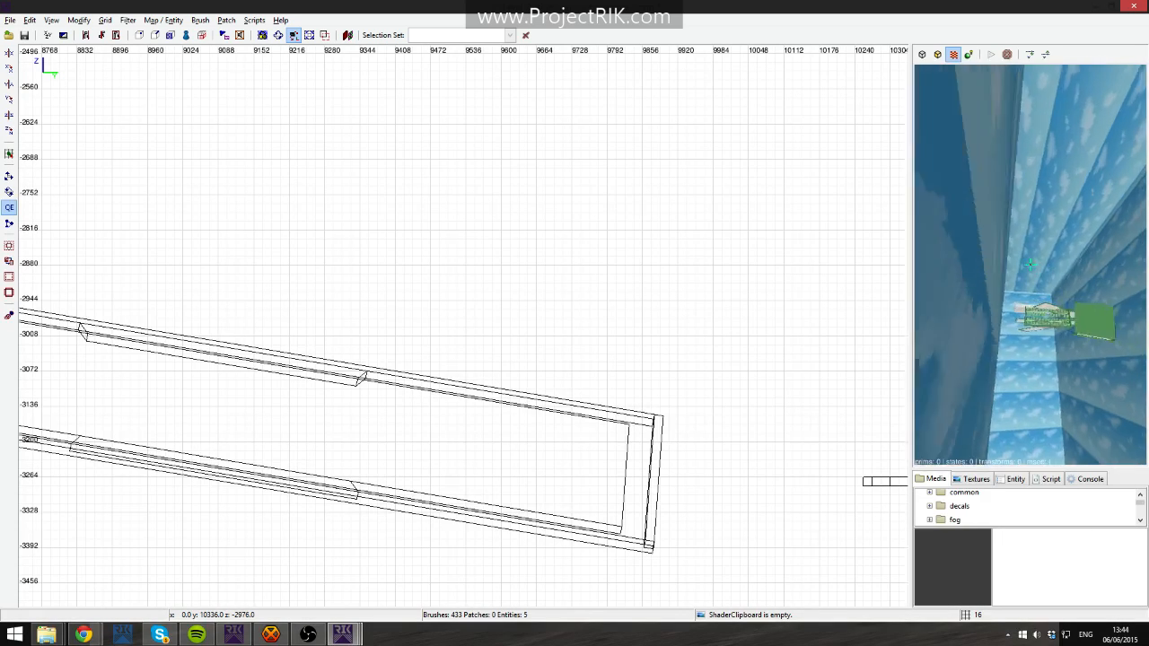
key(Up)
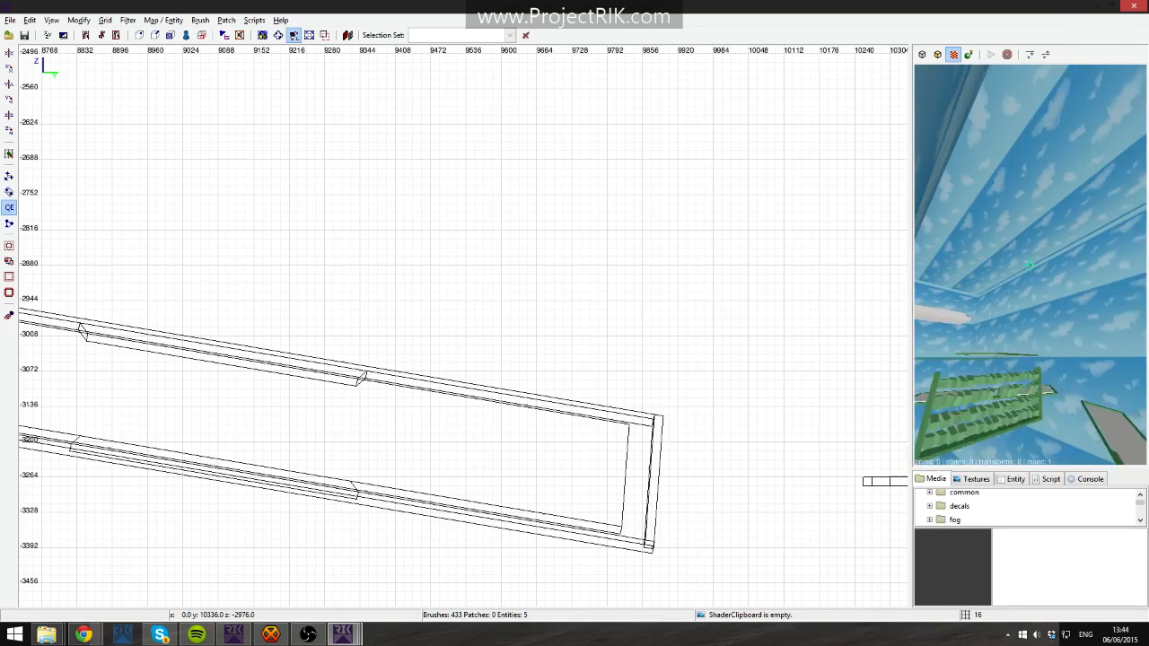
key(Up)
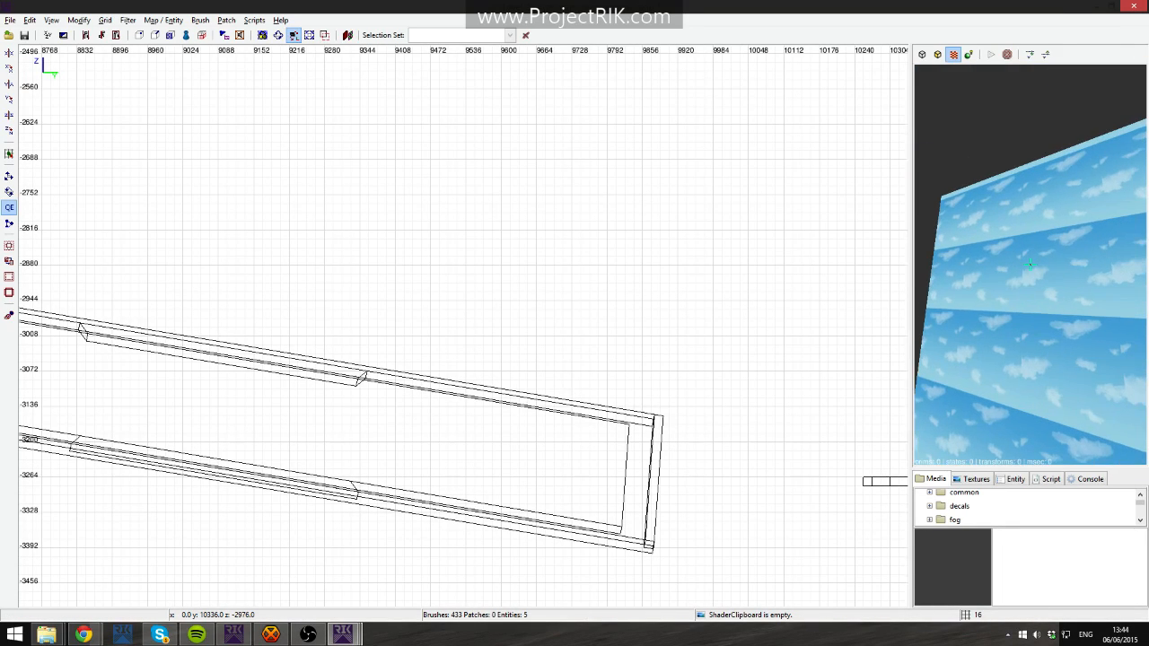
key(Up)
right_click(984, 300)
right_click(984, 300)
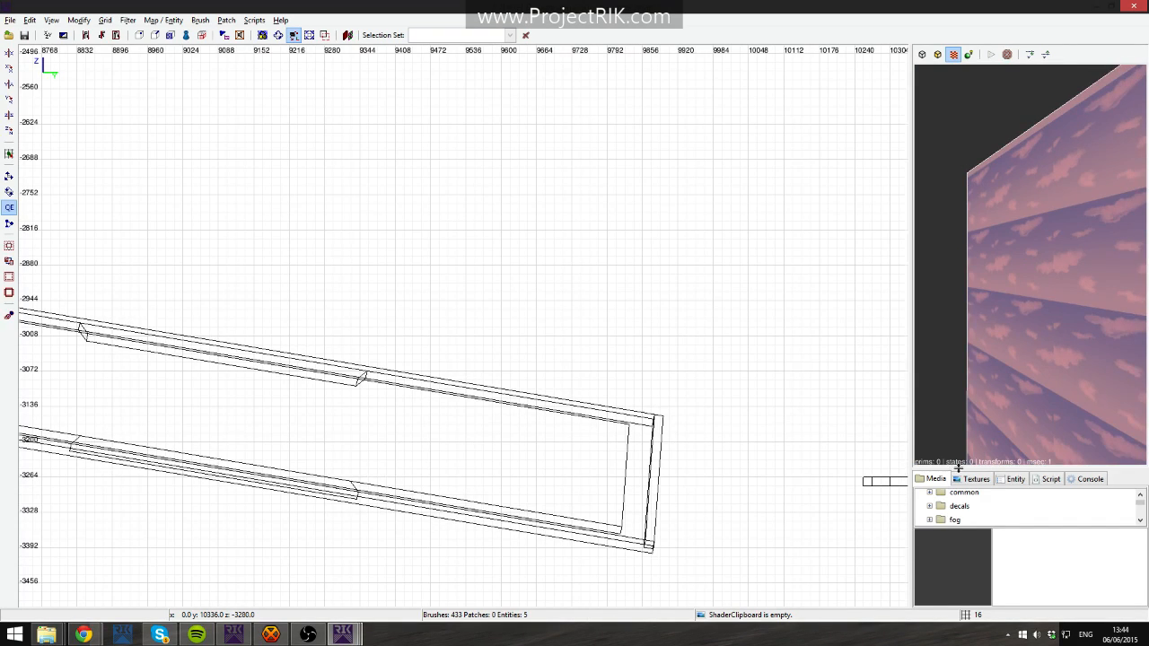
Apply the common/caulk shader to the whole selected sky wall brush and clear the selection.
scroll(936, 510, up, 1)
click(930, 502)
right_click(967, 517)
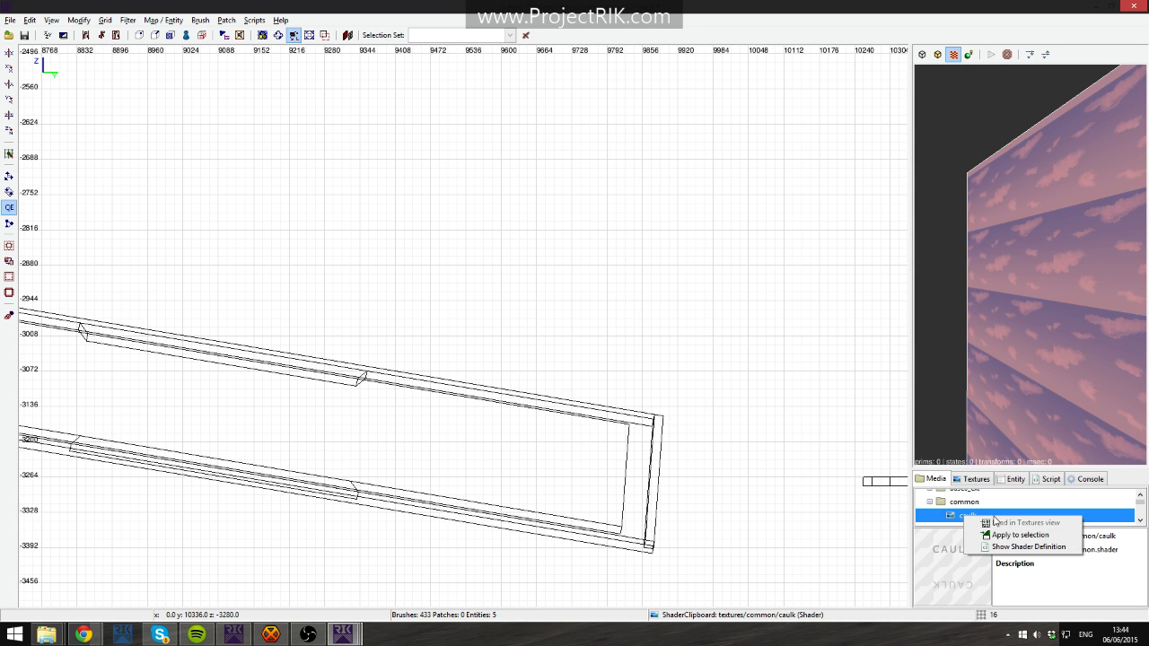
click(1020, 535)
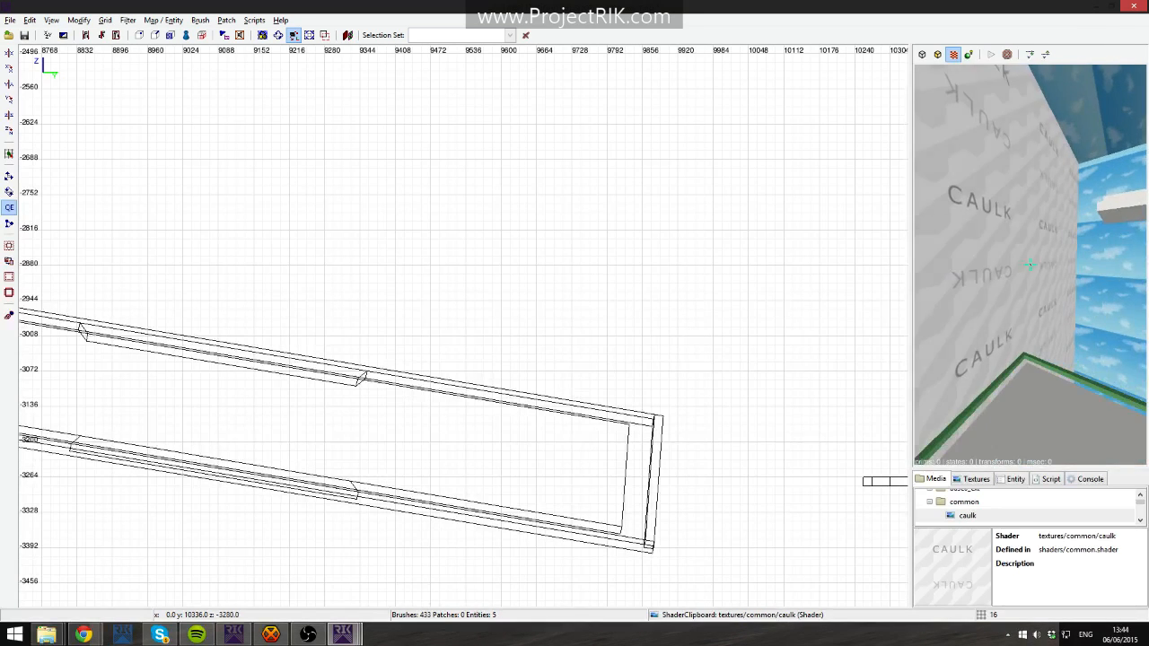
key(Escape)
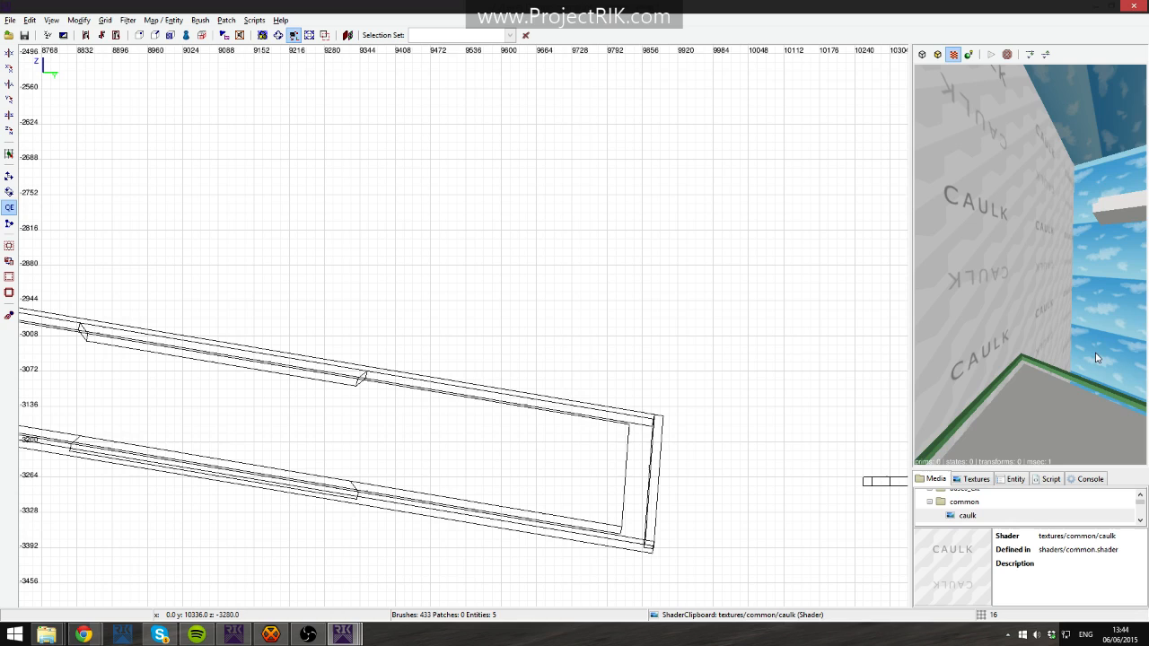
Copy the skies3 texture from a neighbouring sky face and paste it onto the caulked wall.
middle_click(1096, 359)
right_click(1096, 358)
ctrl+middle_click(1030, 264)
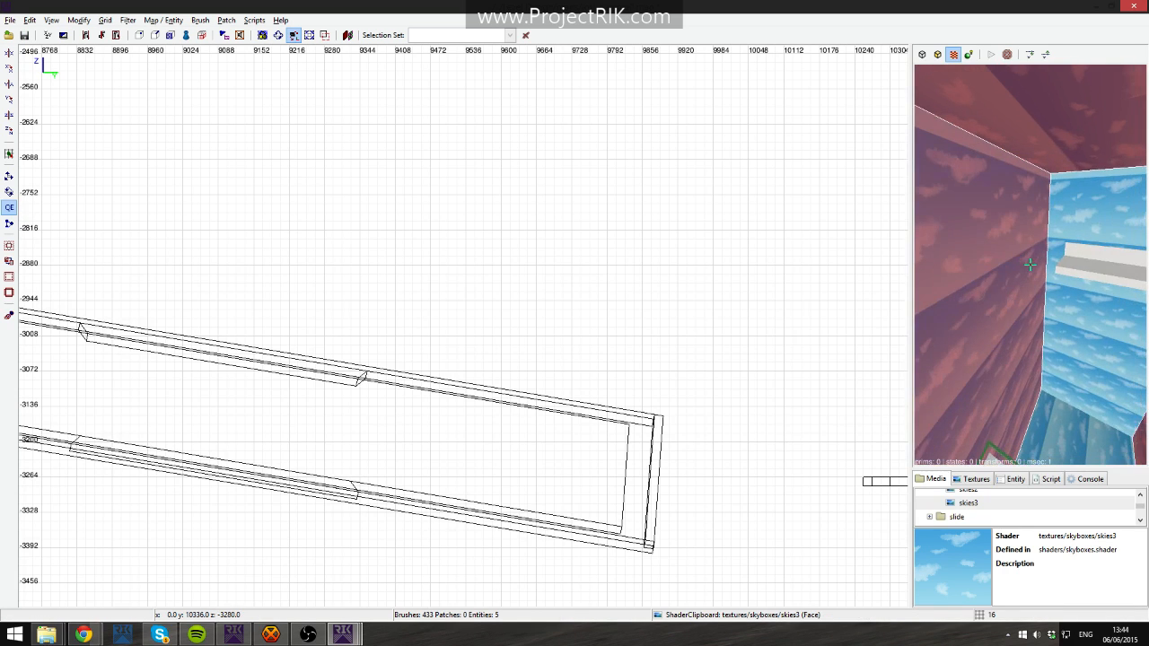
Apply the caulk texture to all the selected sky hull brushes around the map.
right_click(1029, 265)
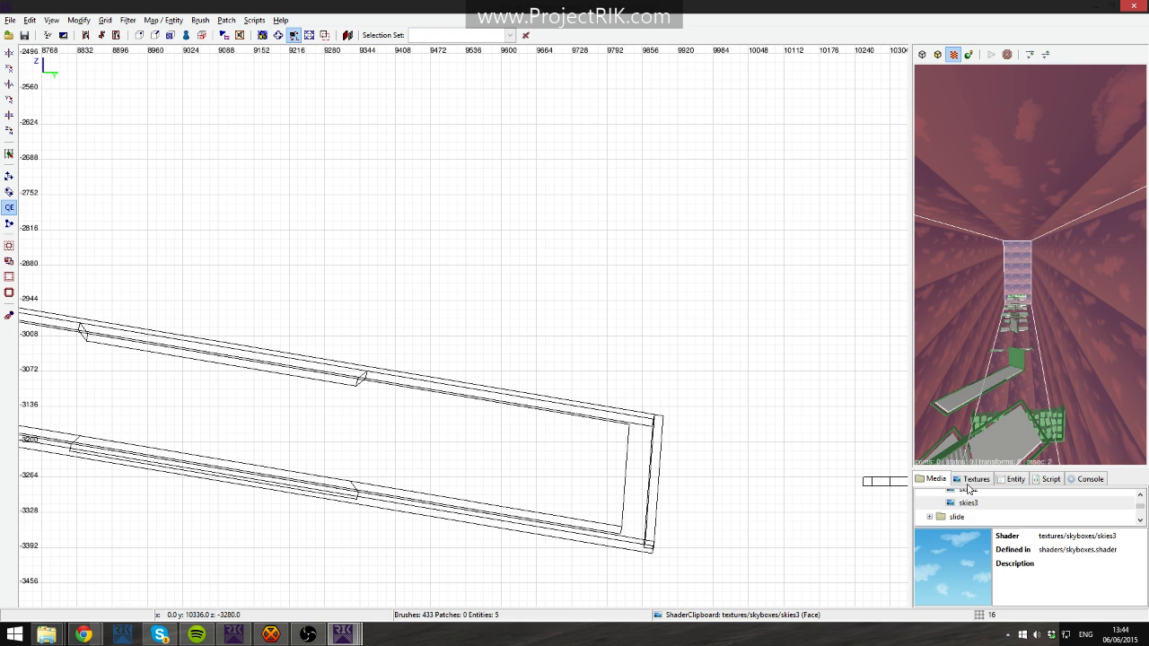
click(973, 479)
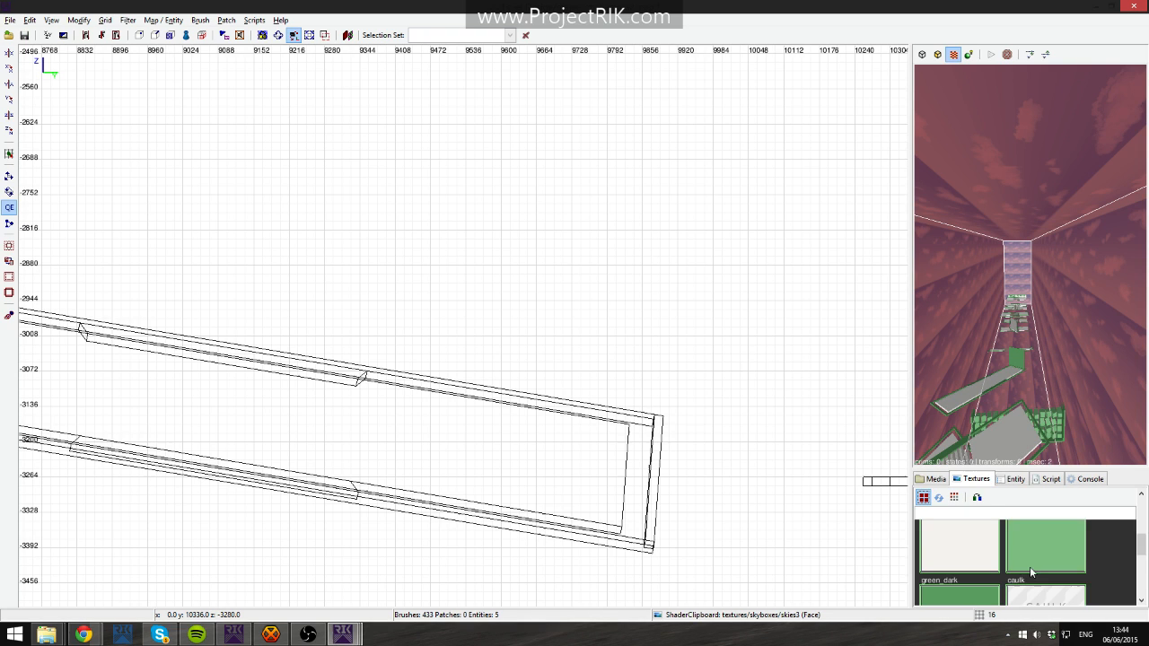
click(1030, 566)
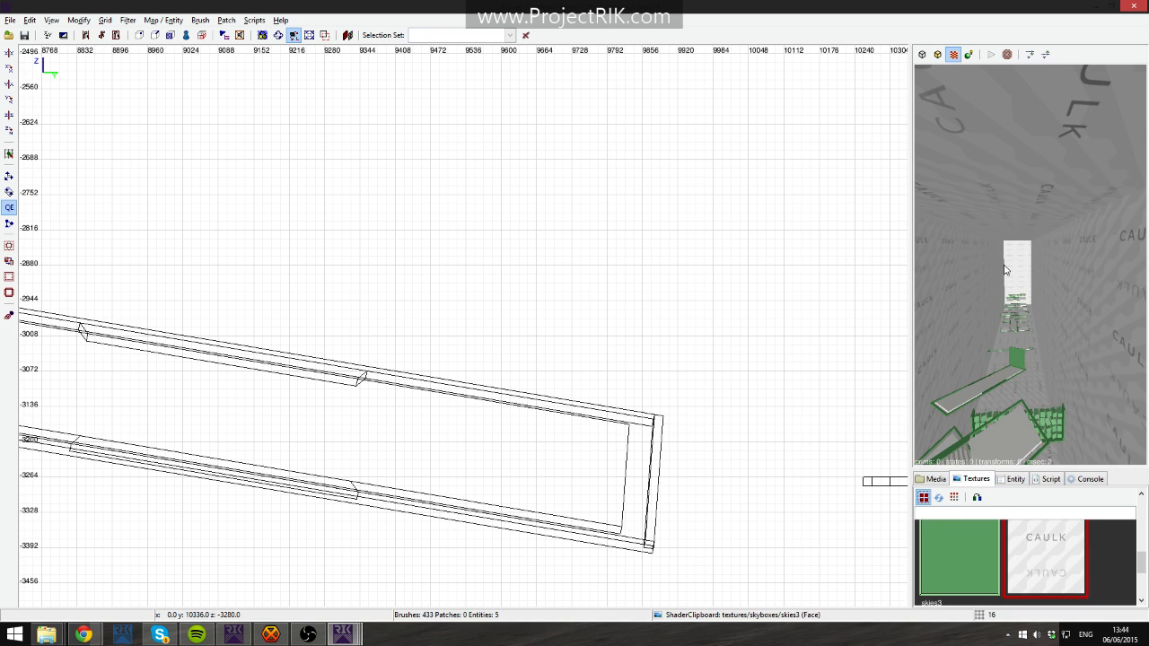
Select the hull's inner side, end and ceiling faces and texture them with skies3.
ctrl+shift+click(973, 269)
ctrl+shift+click(1016, 269)
ctrl+shift+click(1073, 270)
ctrl+shift+click(1029, 197)
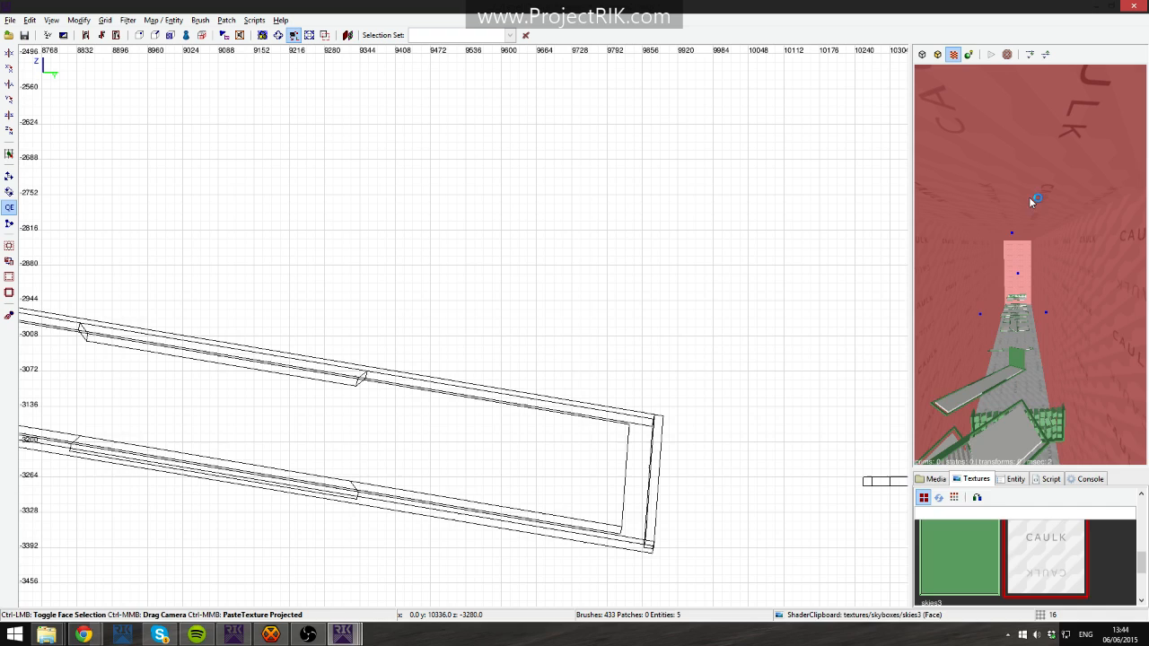
right_click(1028, 197)
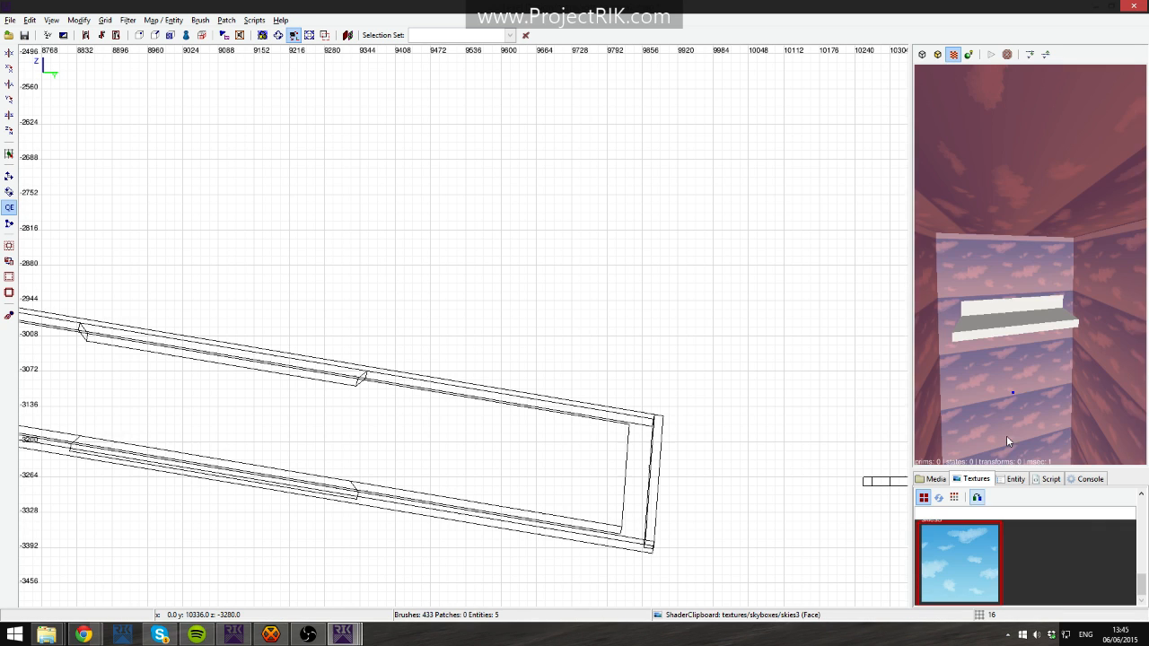
Select the long white platform brush beside the green blocks and pick the trigger shader from the common textures.
right_click(1007, 435)
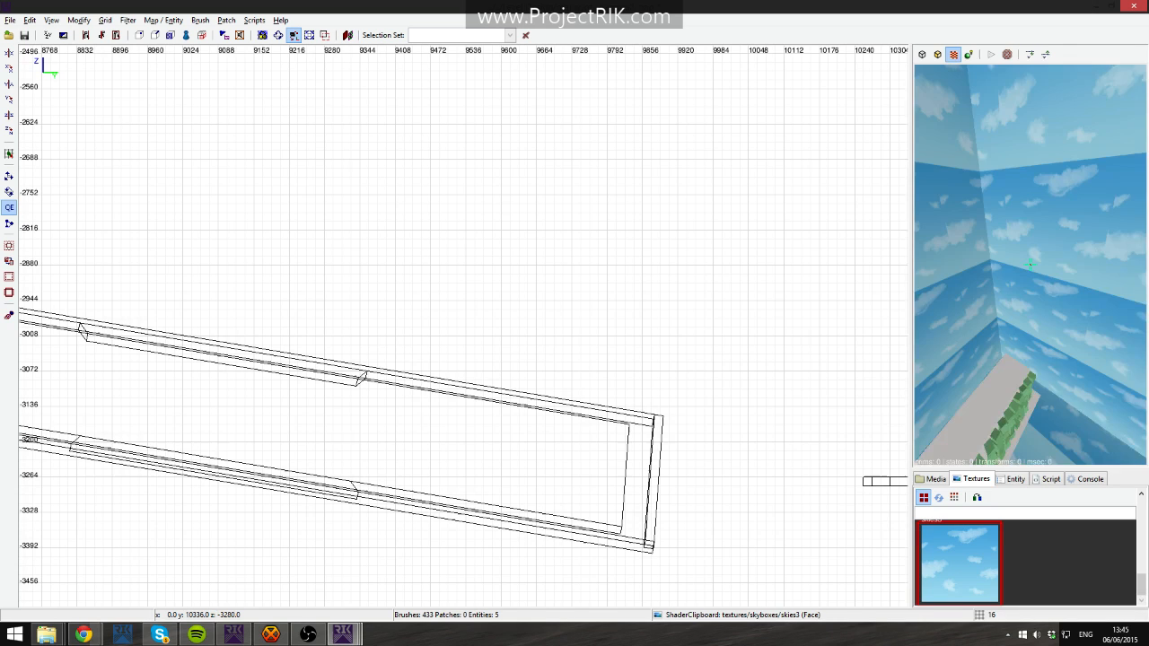
shift+click(1030, 264)
right_click(1033, 370)
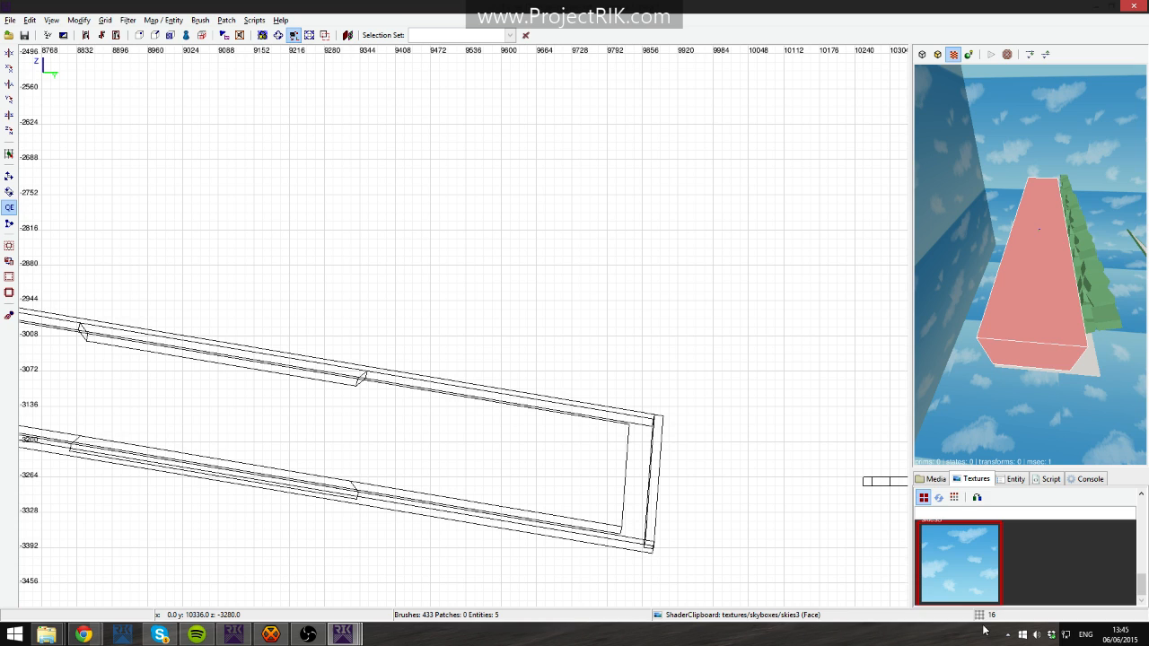
click(934, 478)
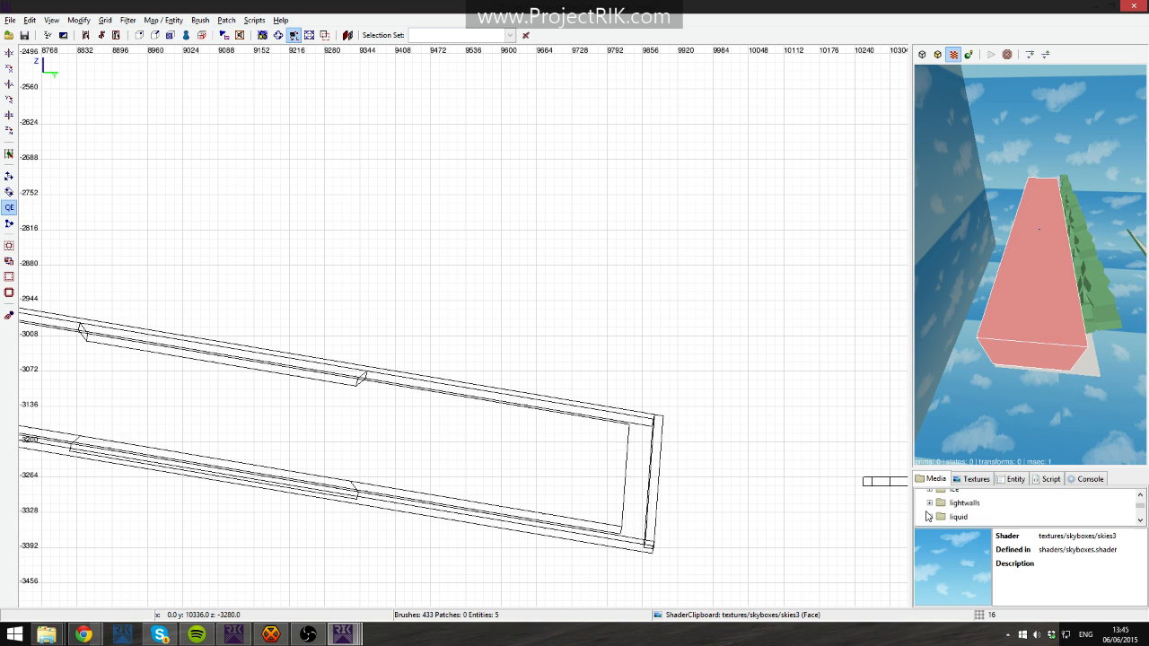
scroll(933, 513, down, 4)
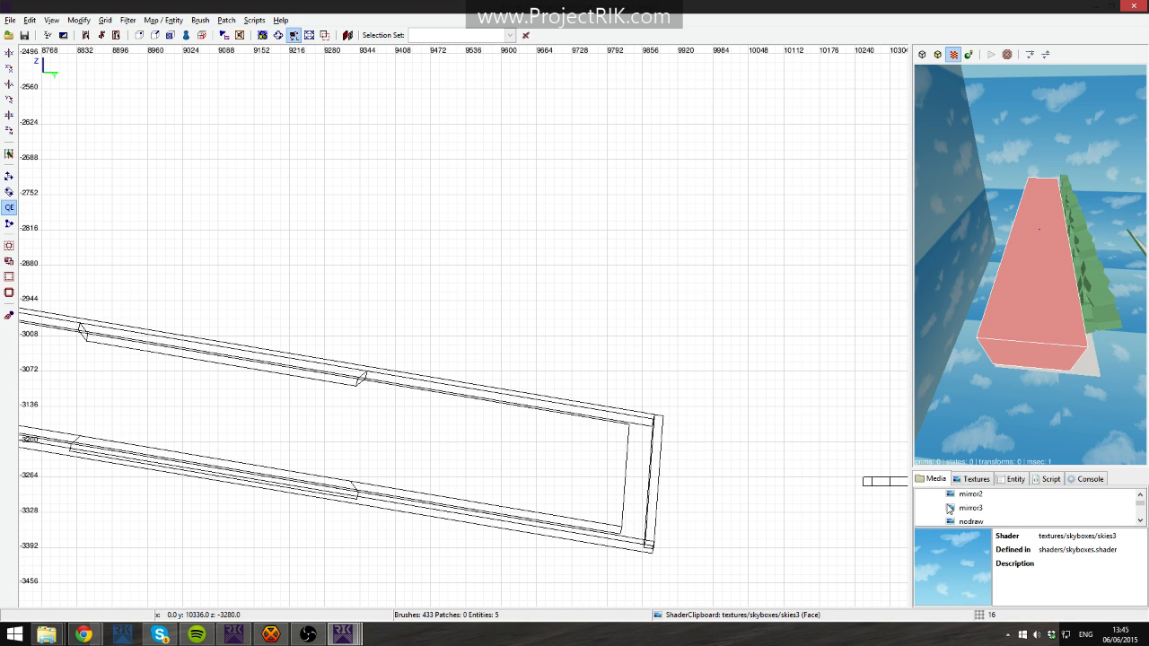
scroll(965, 512, down, 3)
click(969, 517)
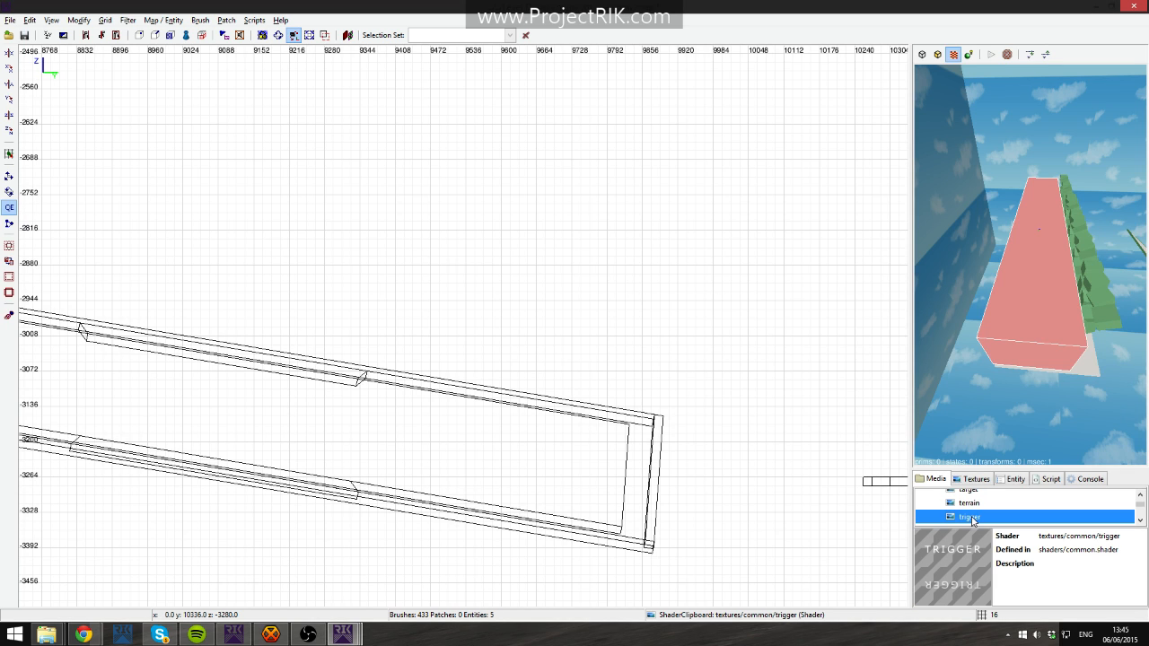
double_click(970, 522)
Give the selected long brush beside the green blocks the common trigger texture.
right_click(1031, 265)
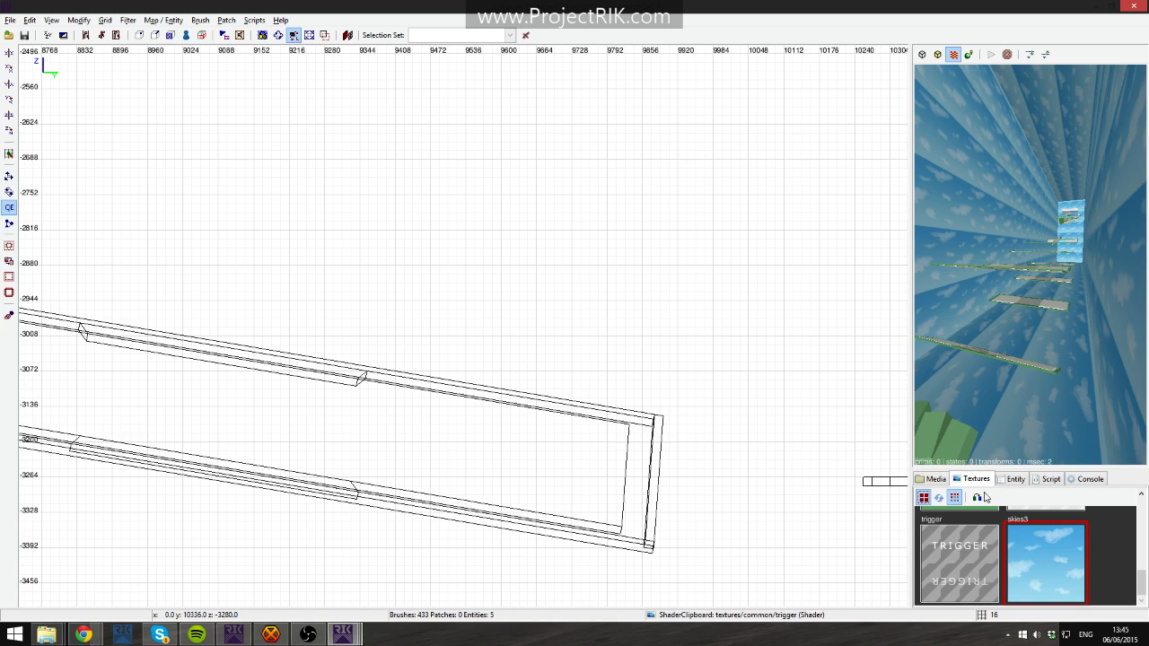
right_click(1030, 264)
key(Up)
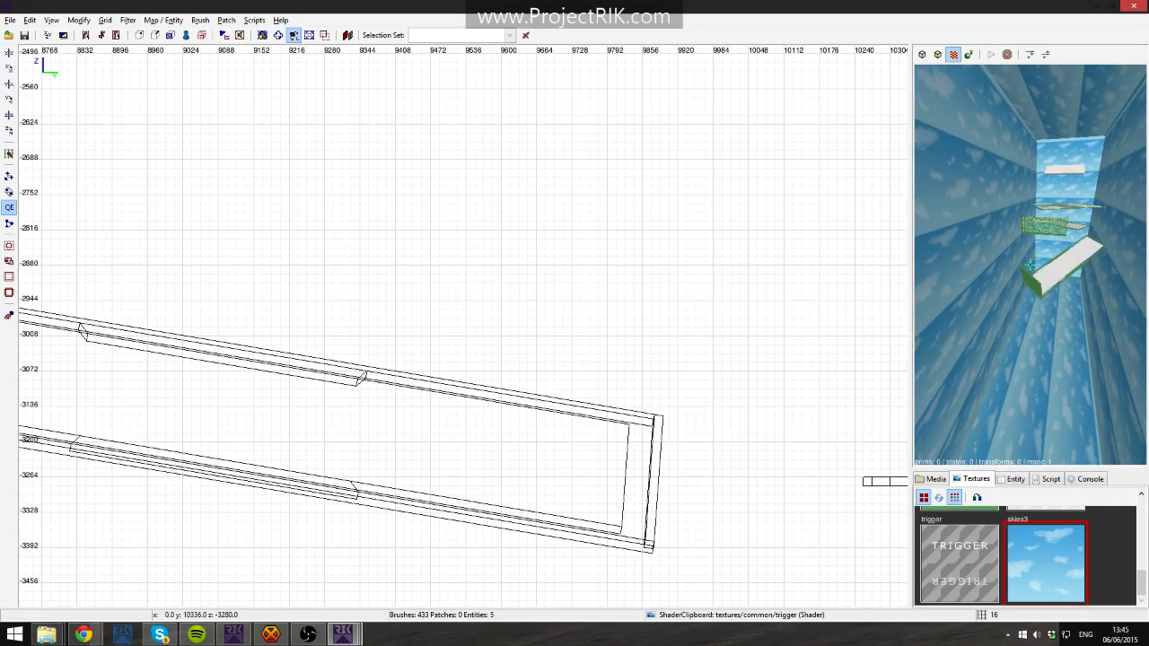
ctrl+shift+click(1030, 265)
Fly through the map to examine the trigger-textured brushes around the green blocks and the slanted platforms.
key(Up)
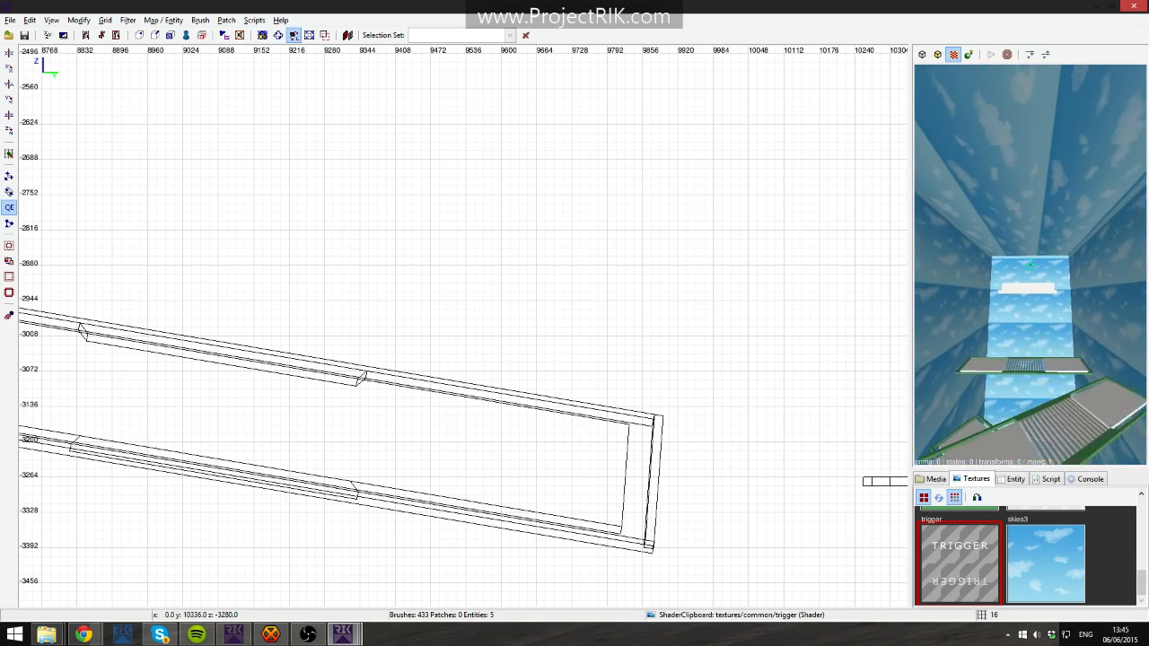
key(Up)
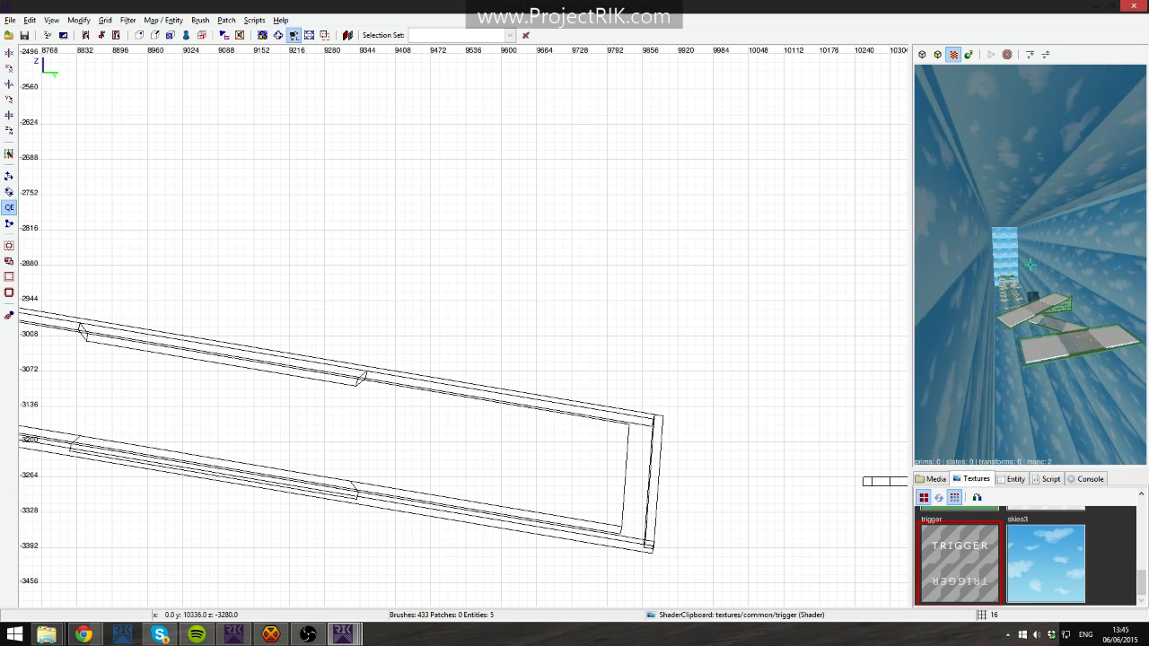
key(Up)
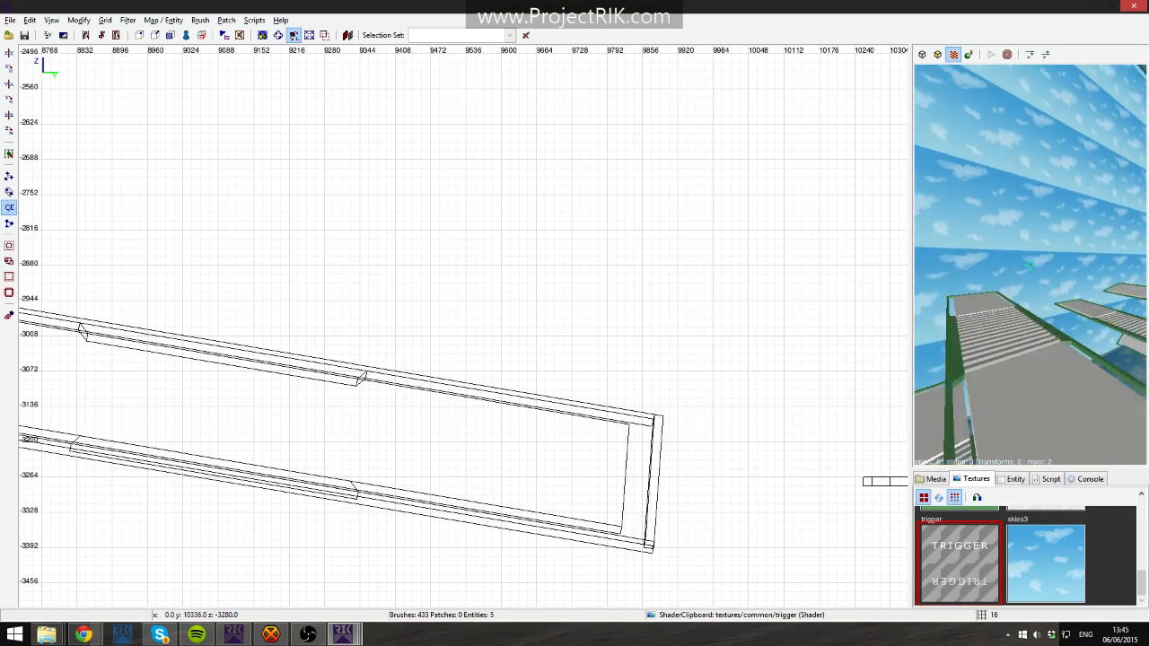
key(Up)
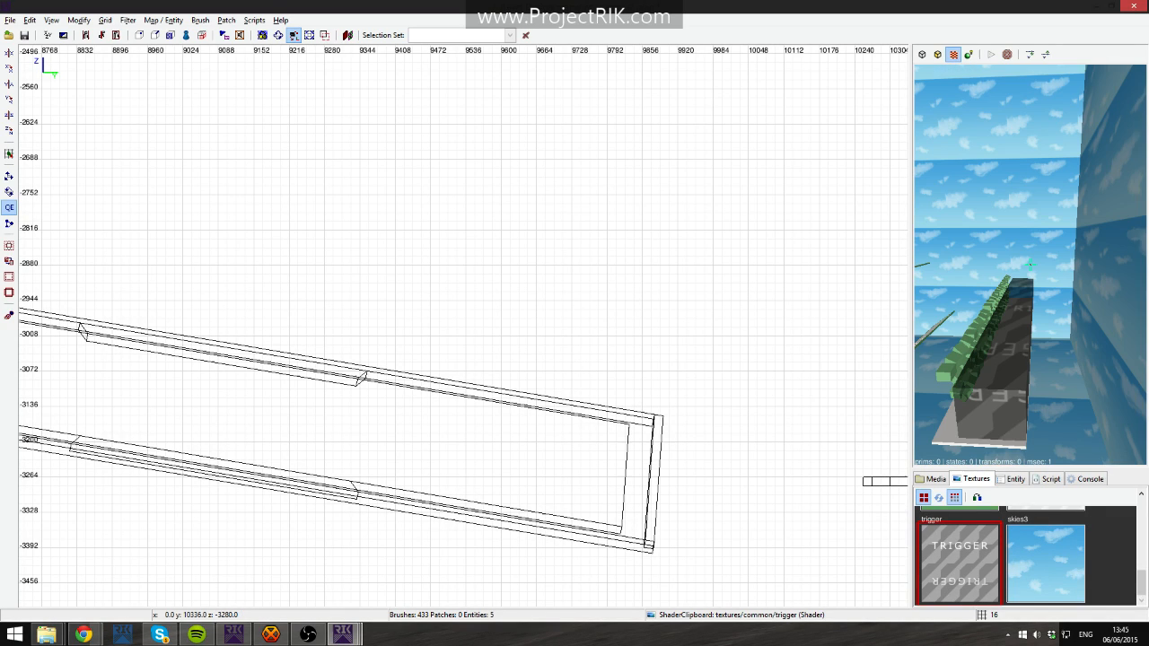
right_click(1030, 265)
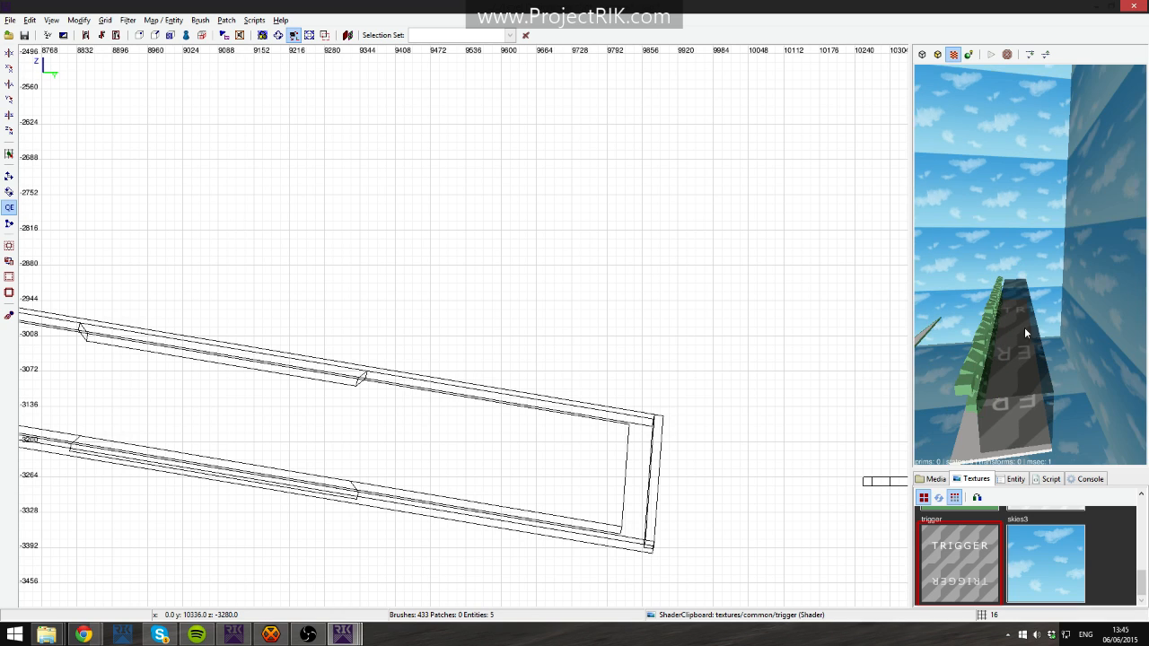
right_click(1037, 308)
key(Up)
key(Up)
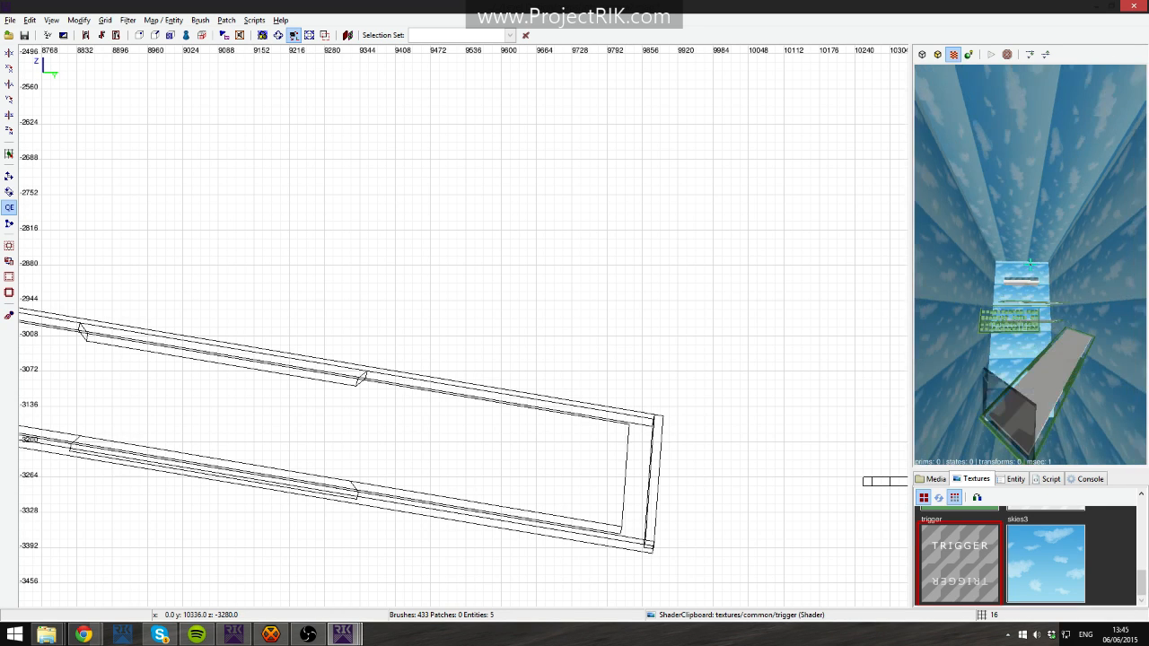
right_click(1031, 265)
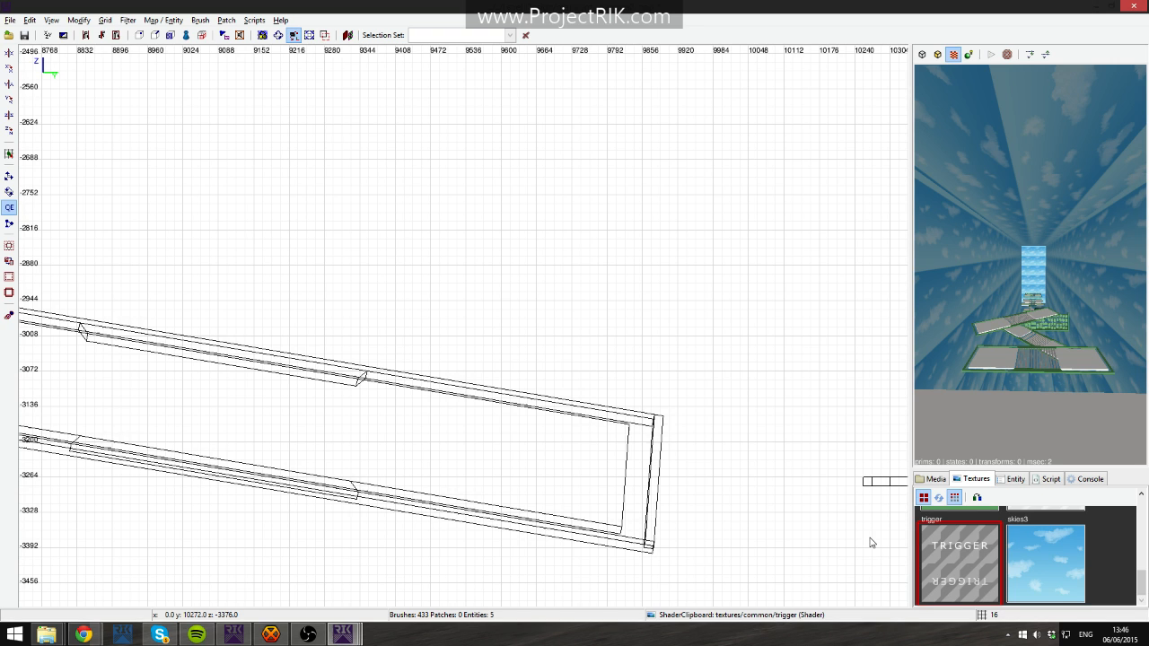
right_click(1018, 352)
right_click(1018, 351)
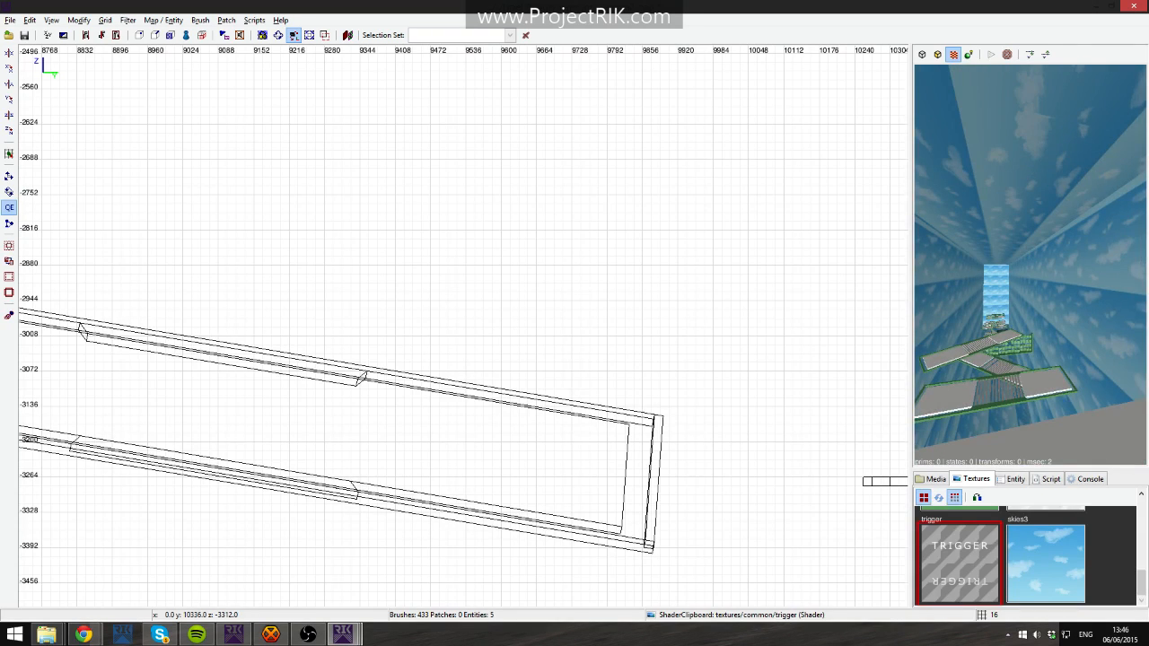